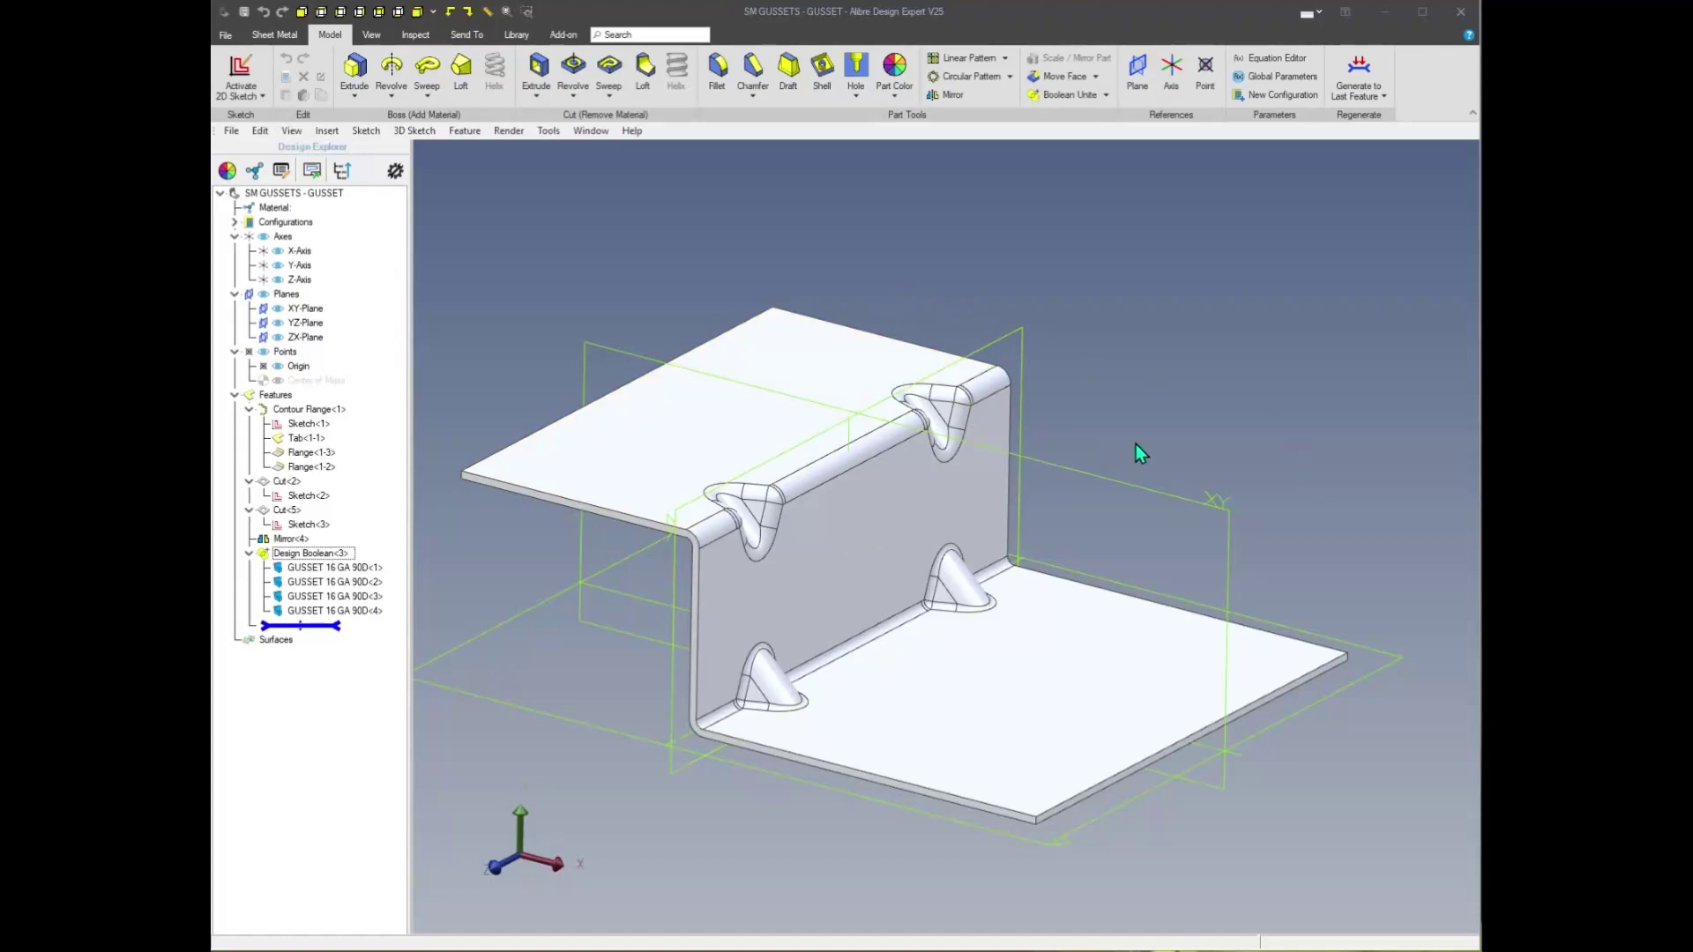
Examine the sheet metal tools and the part modeling tools, including the Boolean operations, available for the gusset part
click(1135, 429)
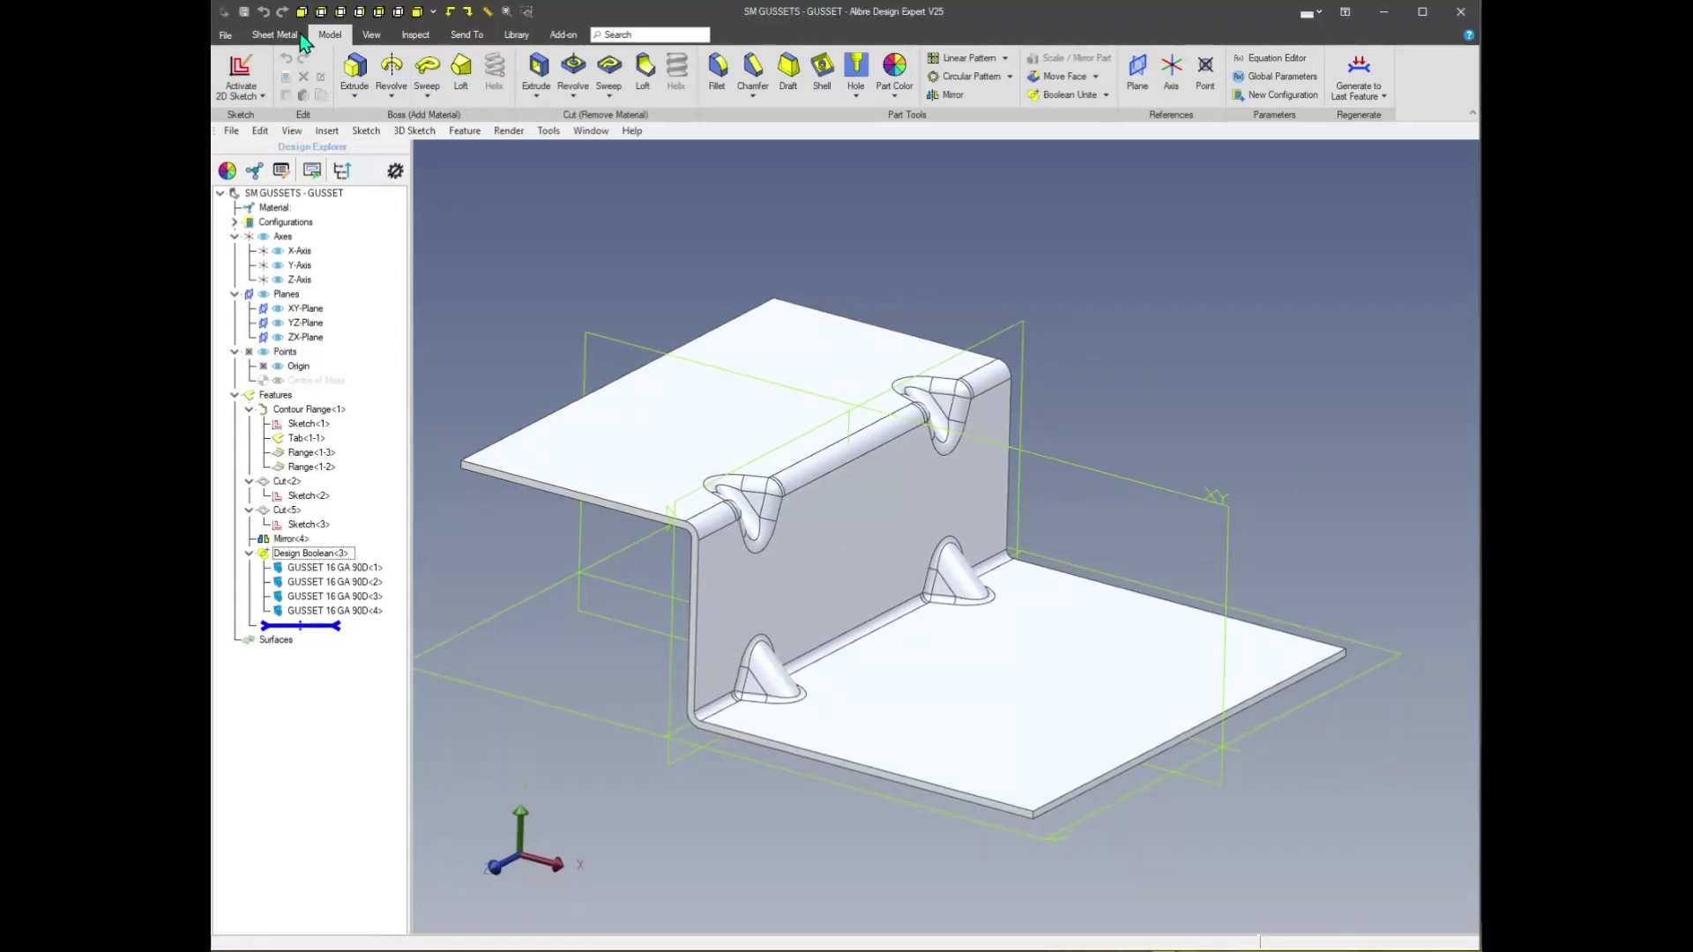
click(272, 35)
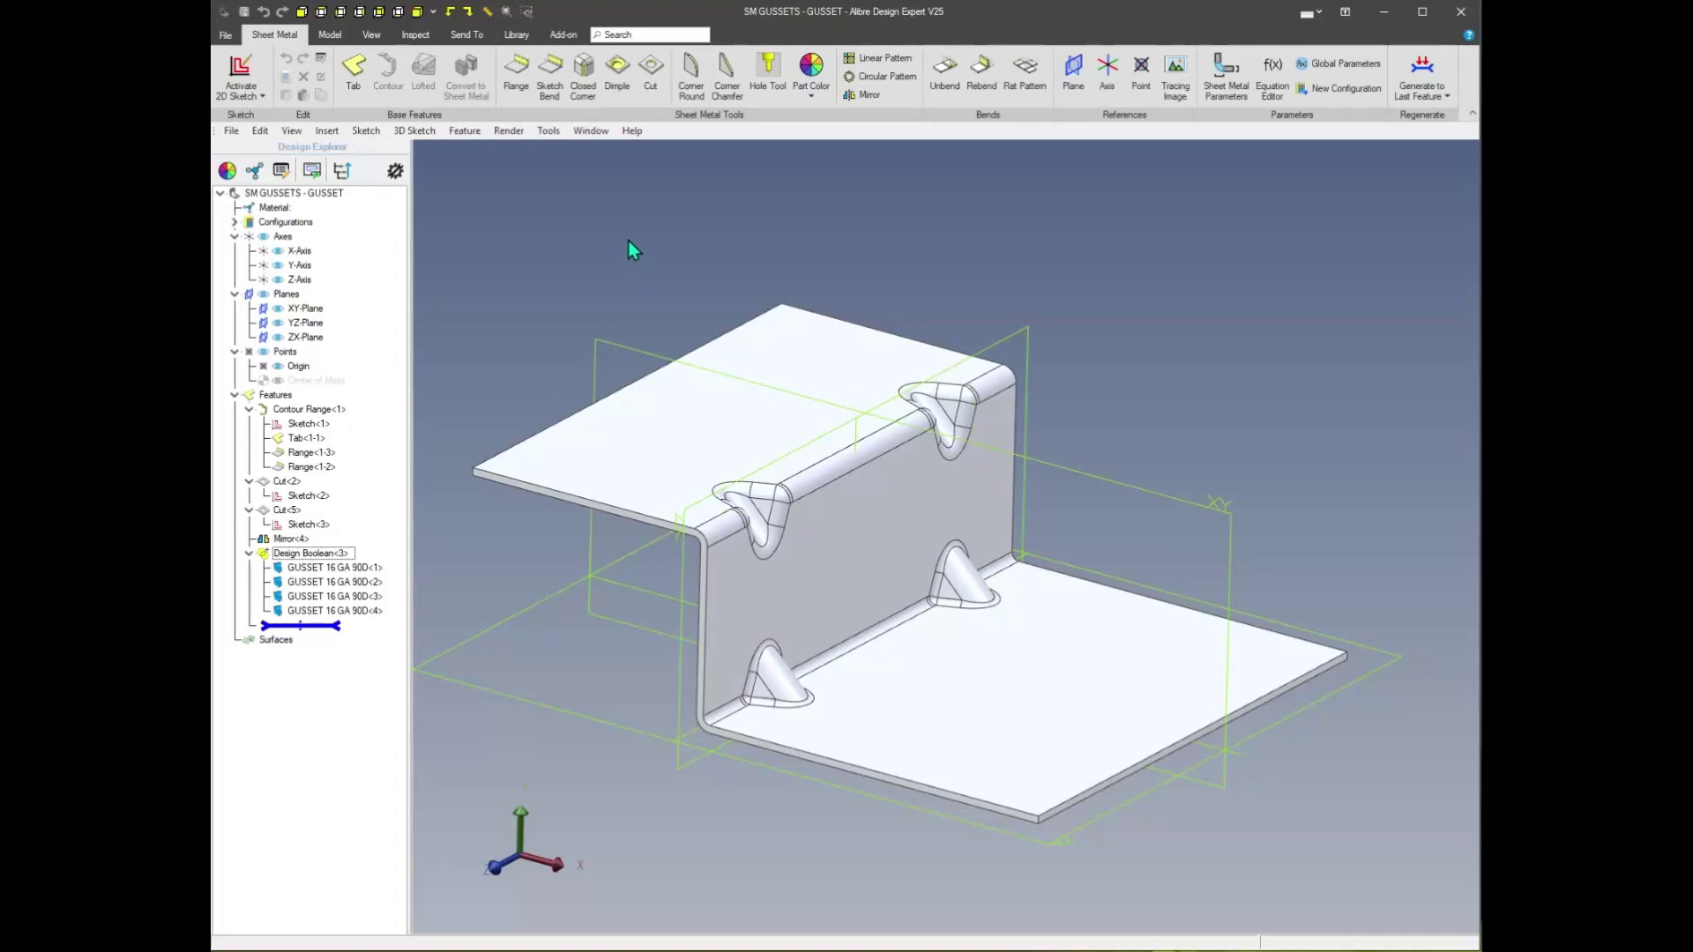
click(332, 37)
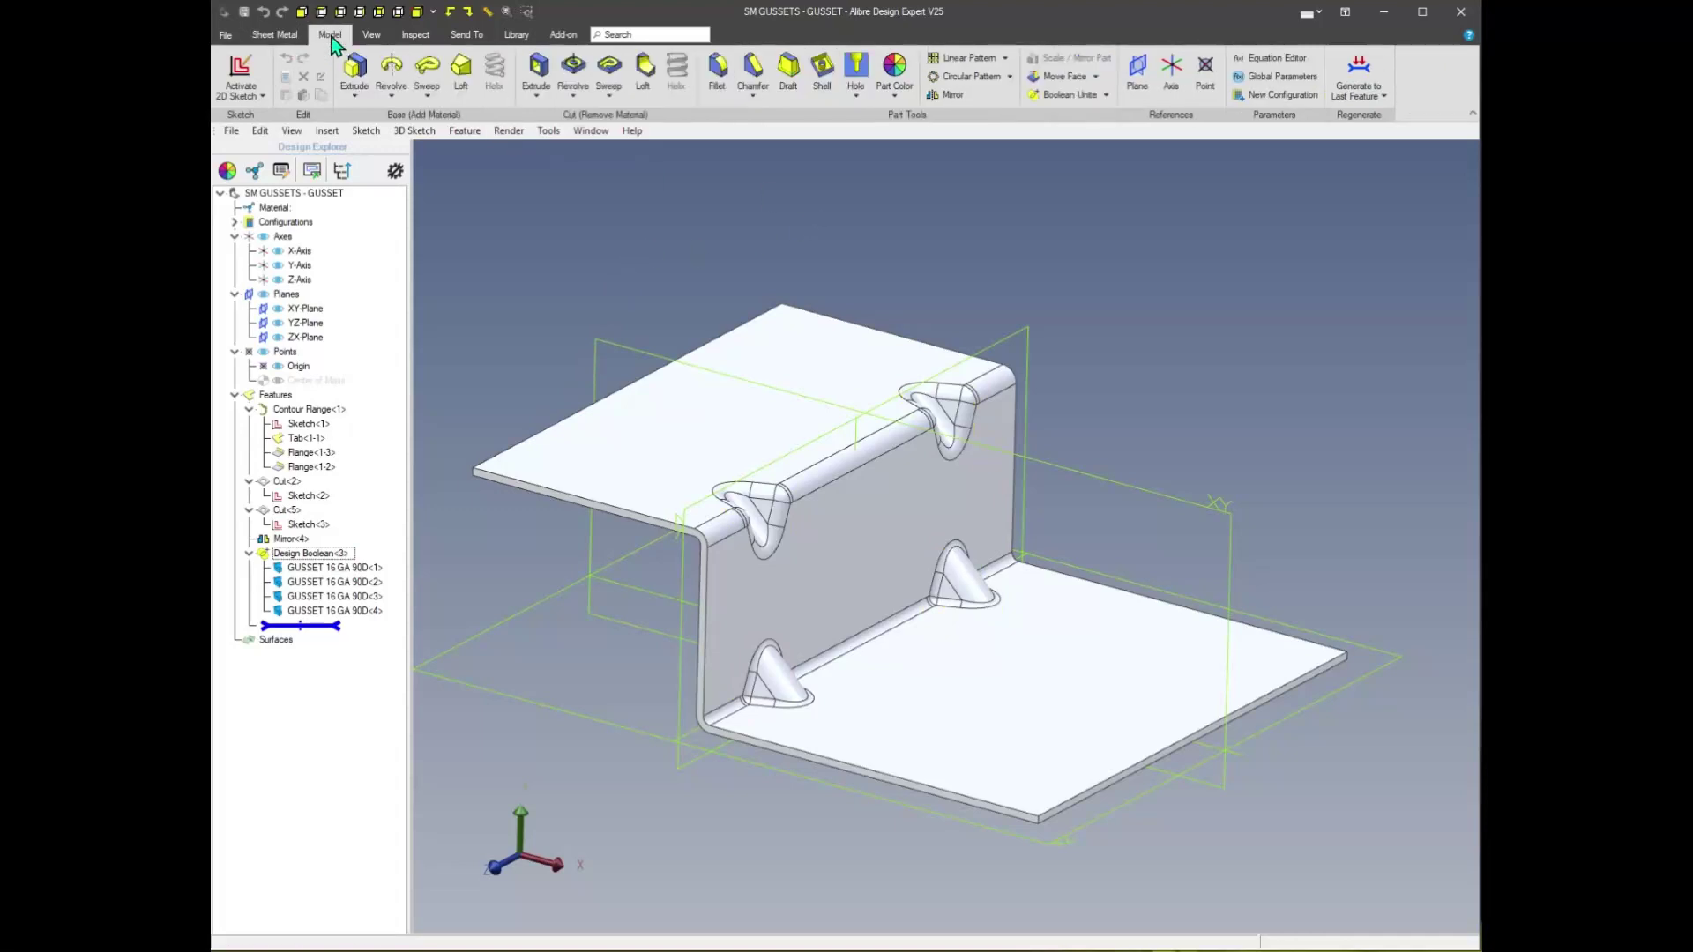
click(1107, 95)
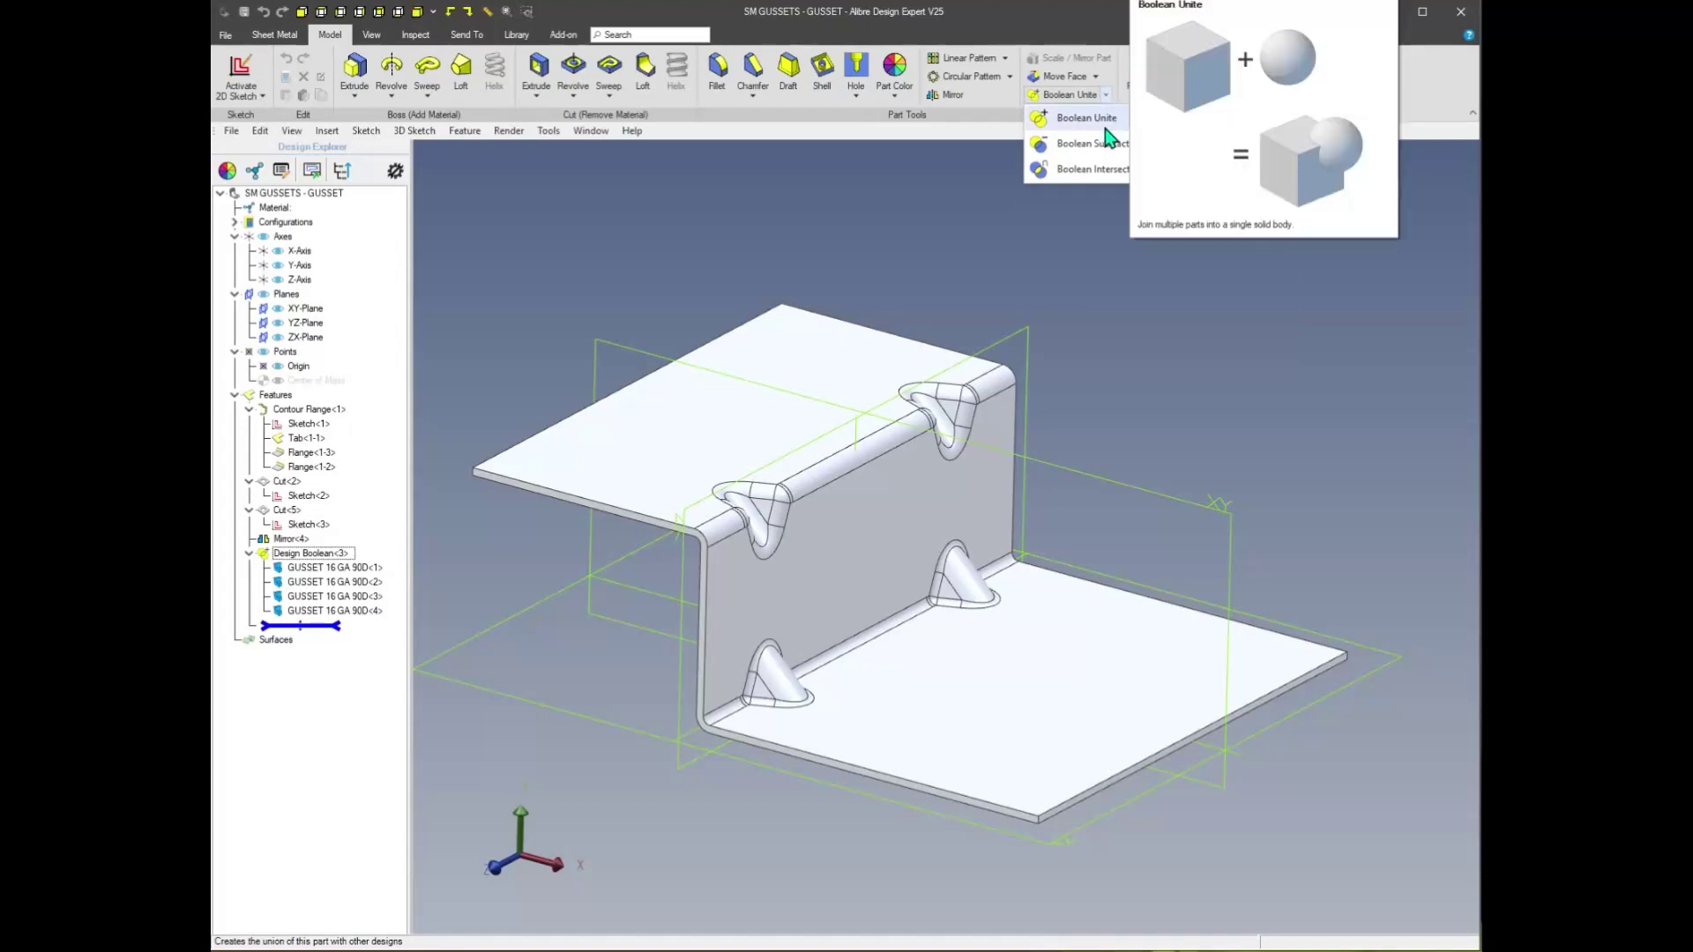
click(1064, 124)
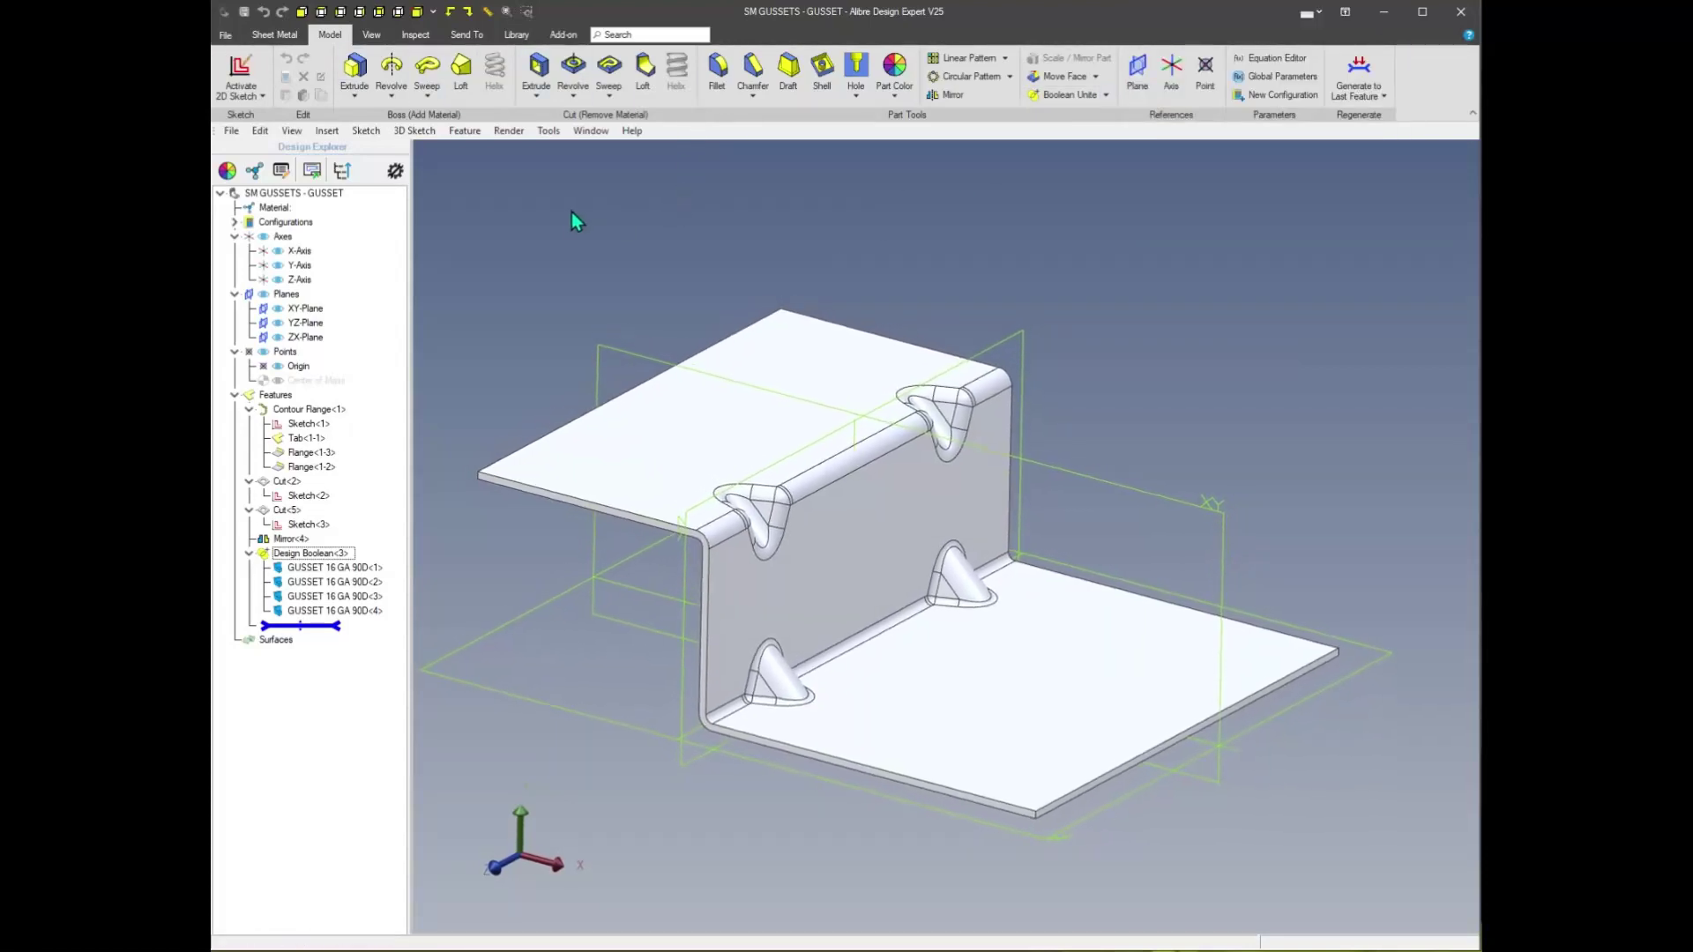
Check the Show Part Modeling Tab in Sheet Metal setting in the general display options of the system options
click(544, 132)
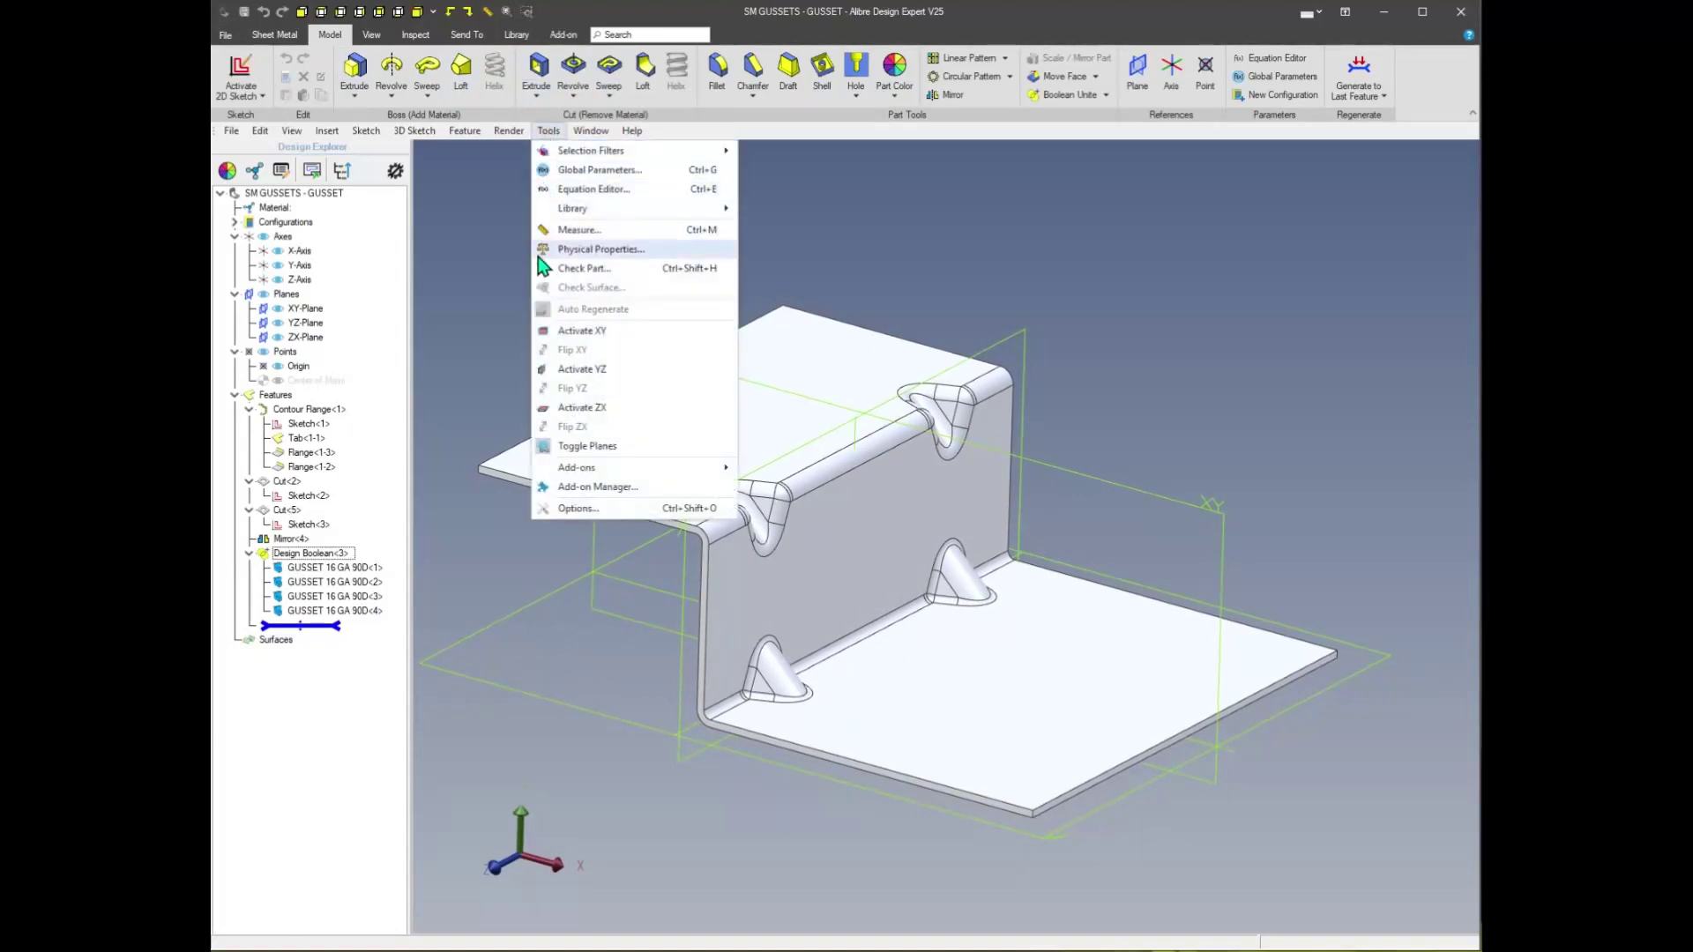
click(582, 509)
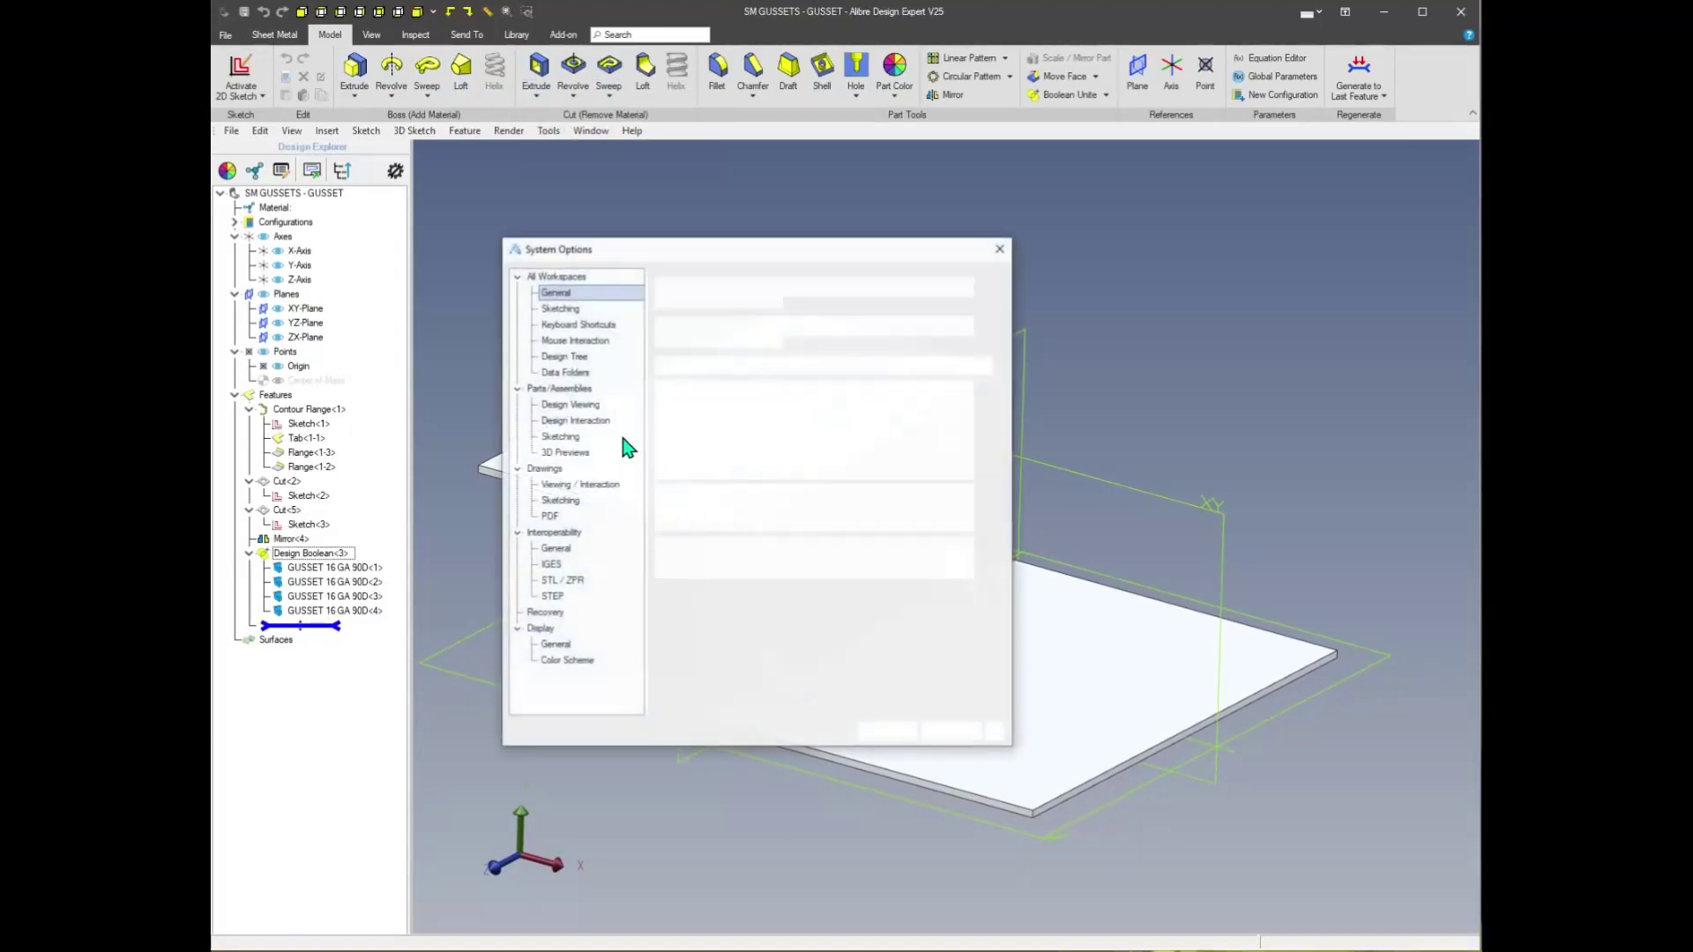
click(555, 644)
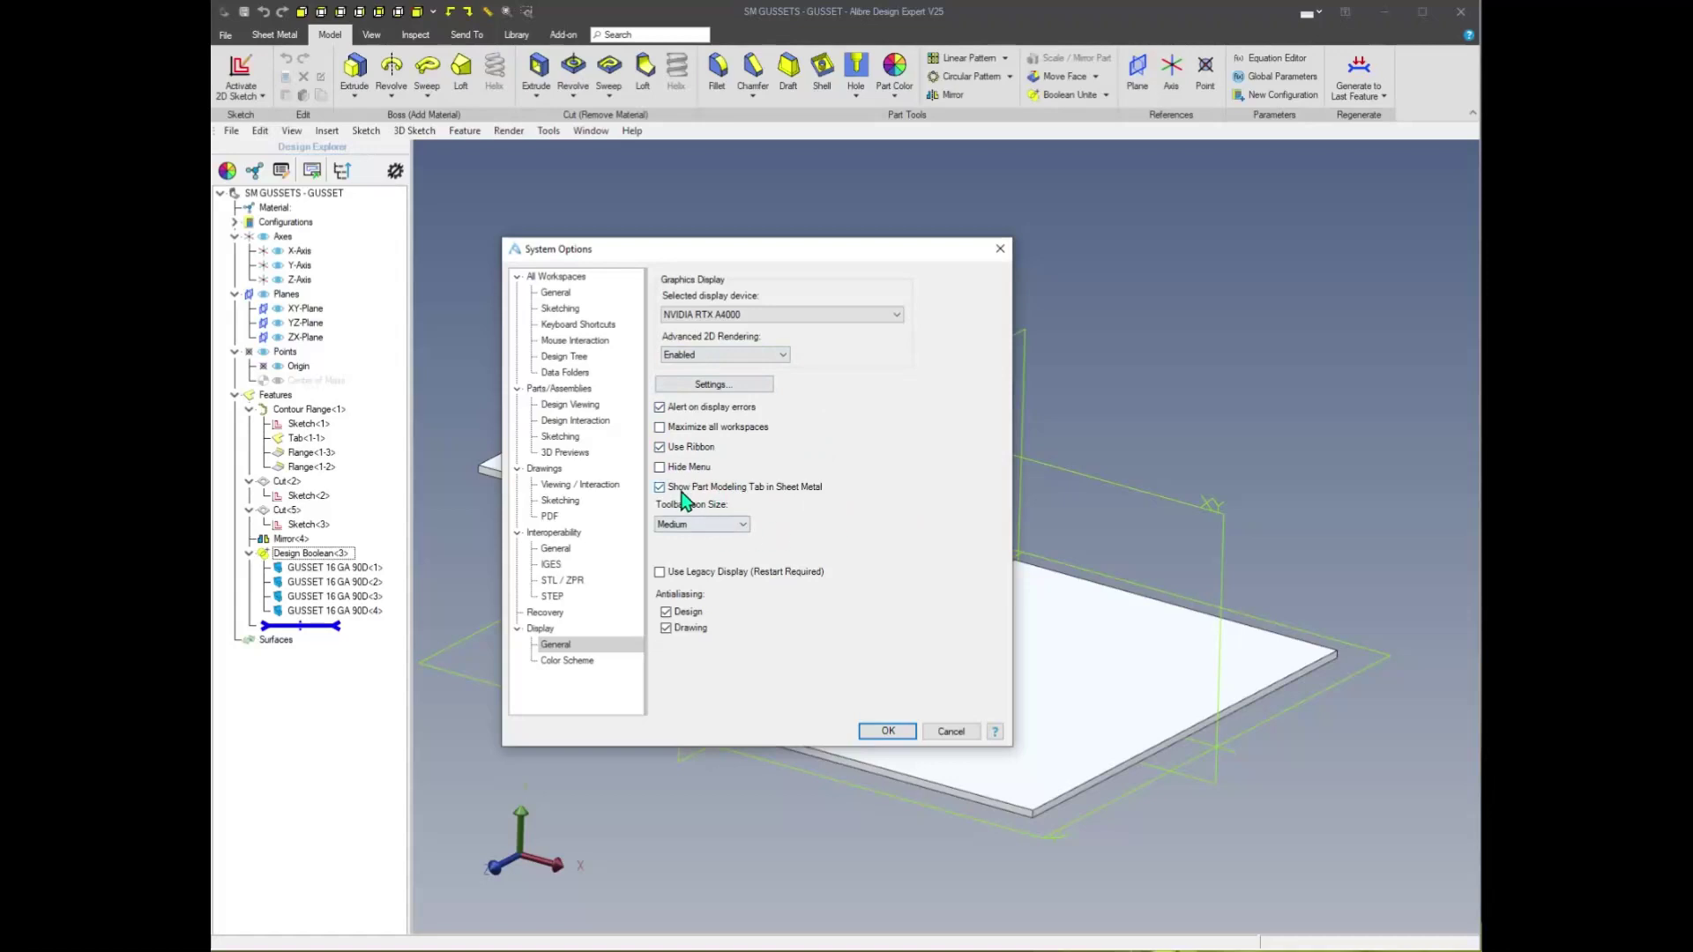
click(886, 730)
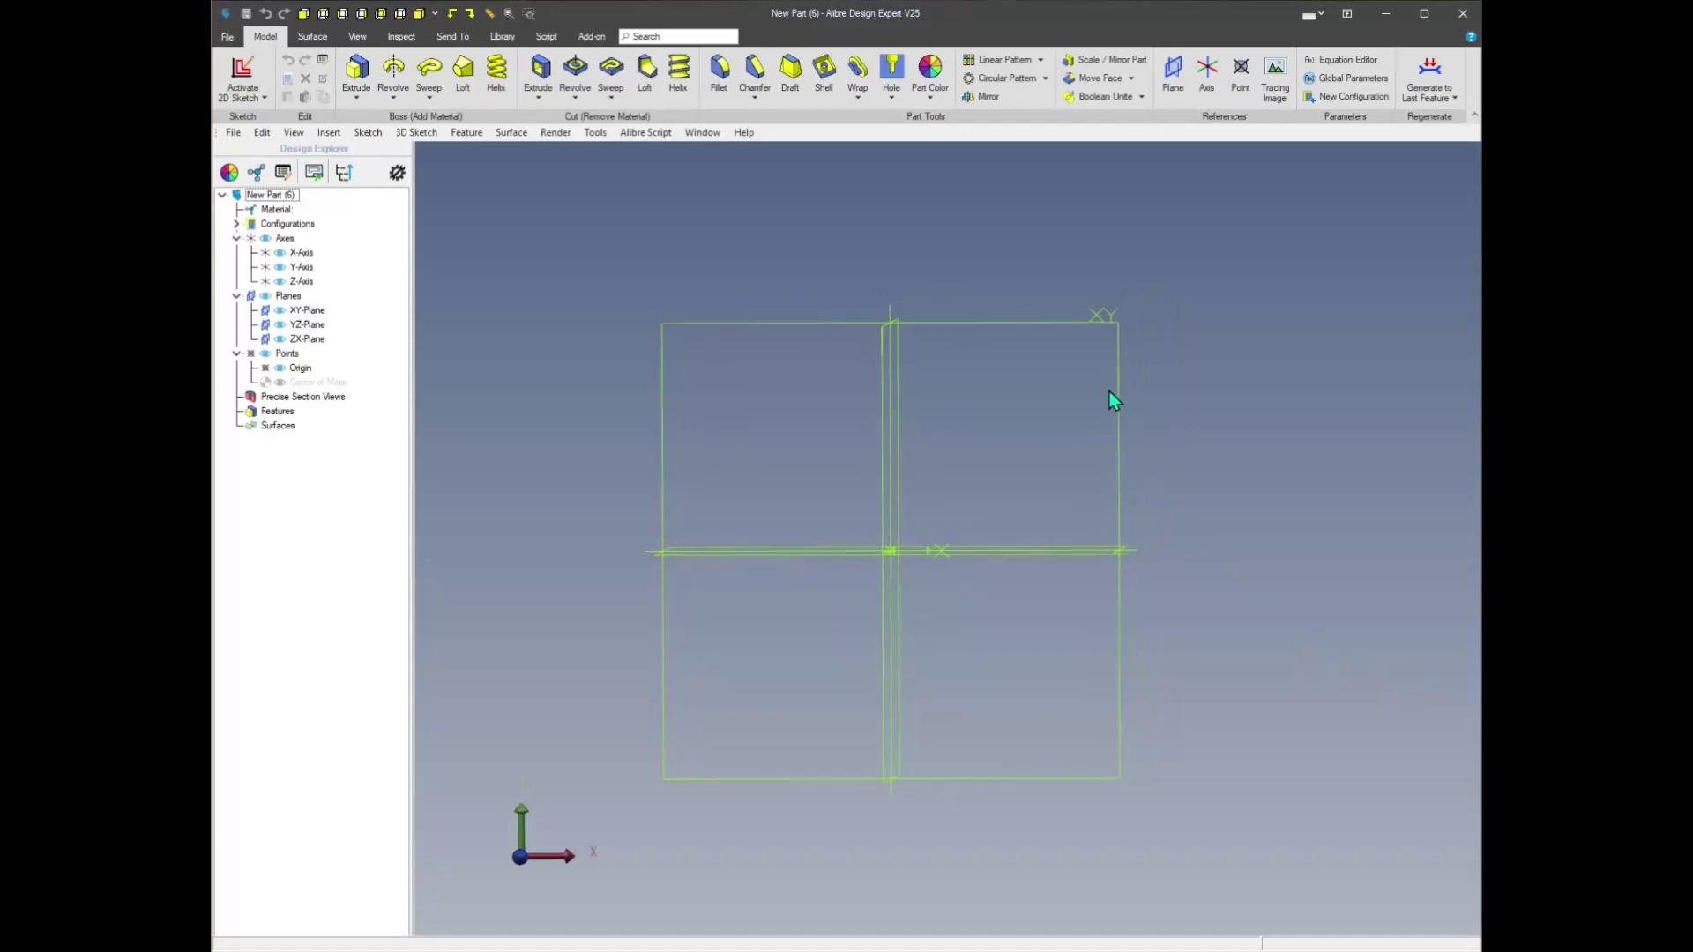
Start a 2D sketch on the XY plane and draw a rectangle with one corner at the origin
click(1031, 346)
right_click(1033, 347)
click(1065, 360)
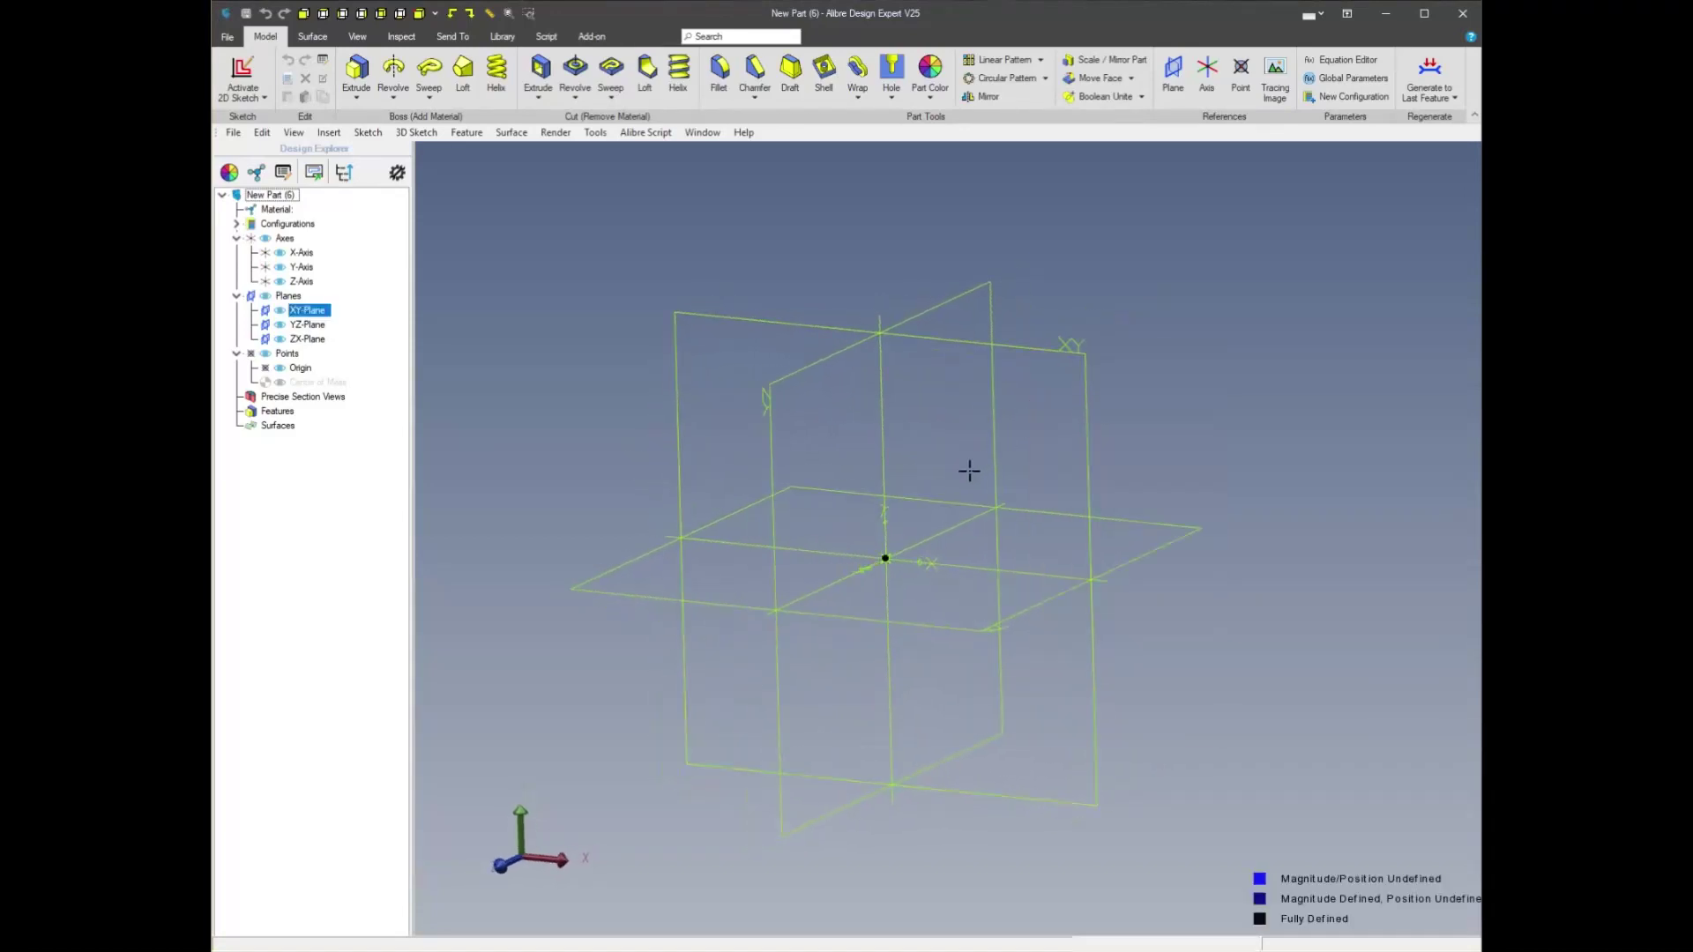
click(581, 68)
click(886, 559)
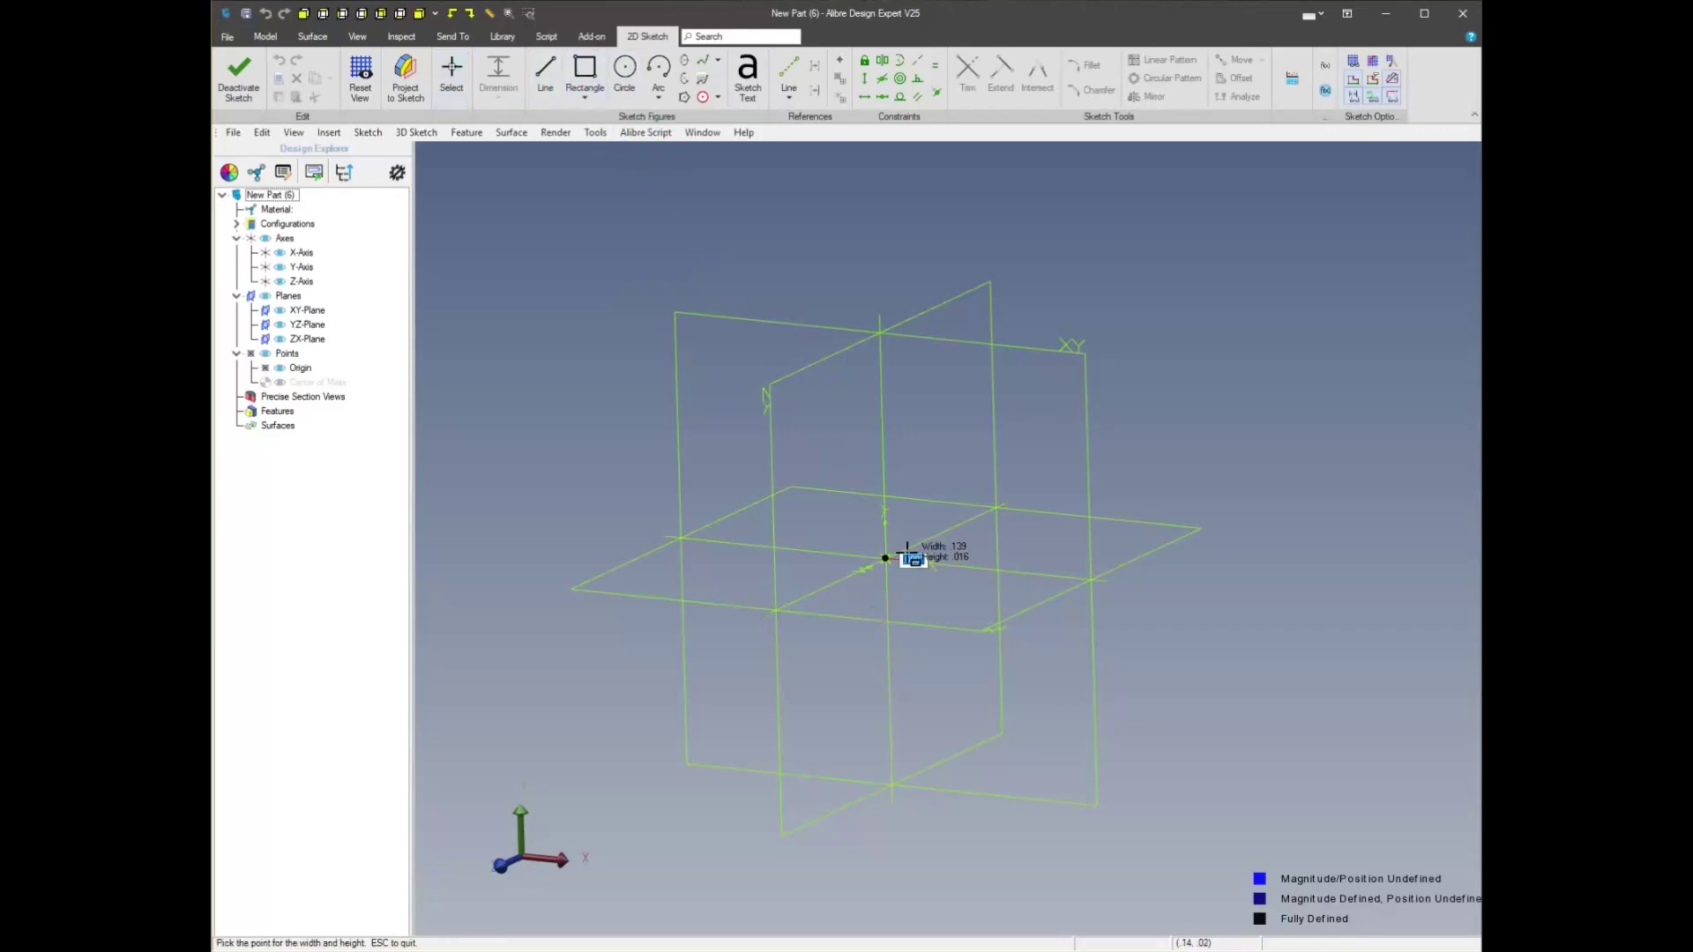
click(975, 488)
Dimension the rectangle's bottom edge at .625 inch
right_click(965, 679)
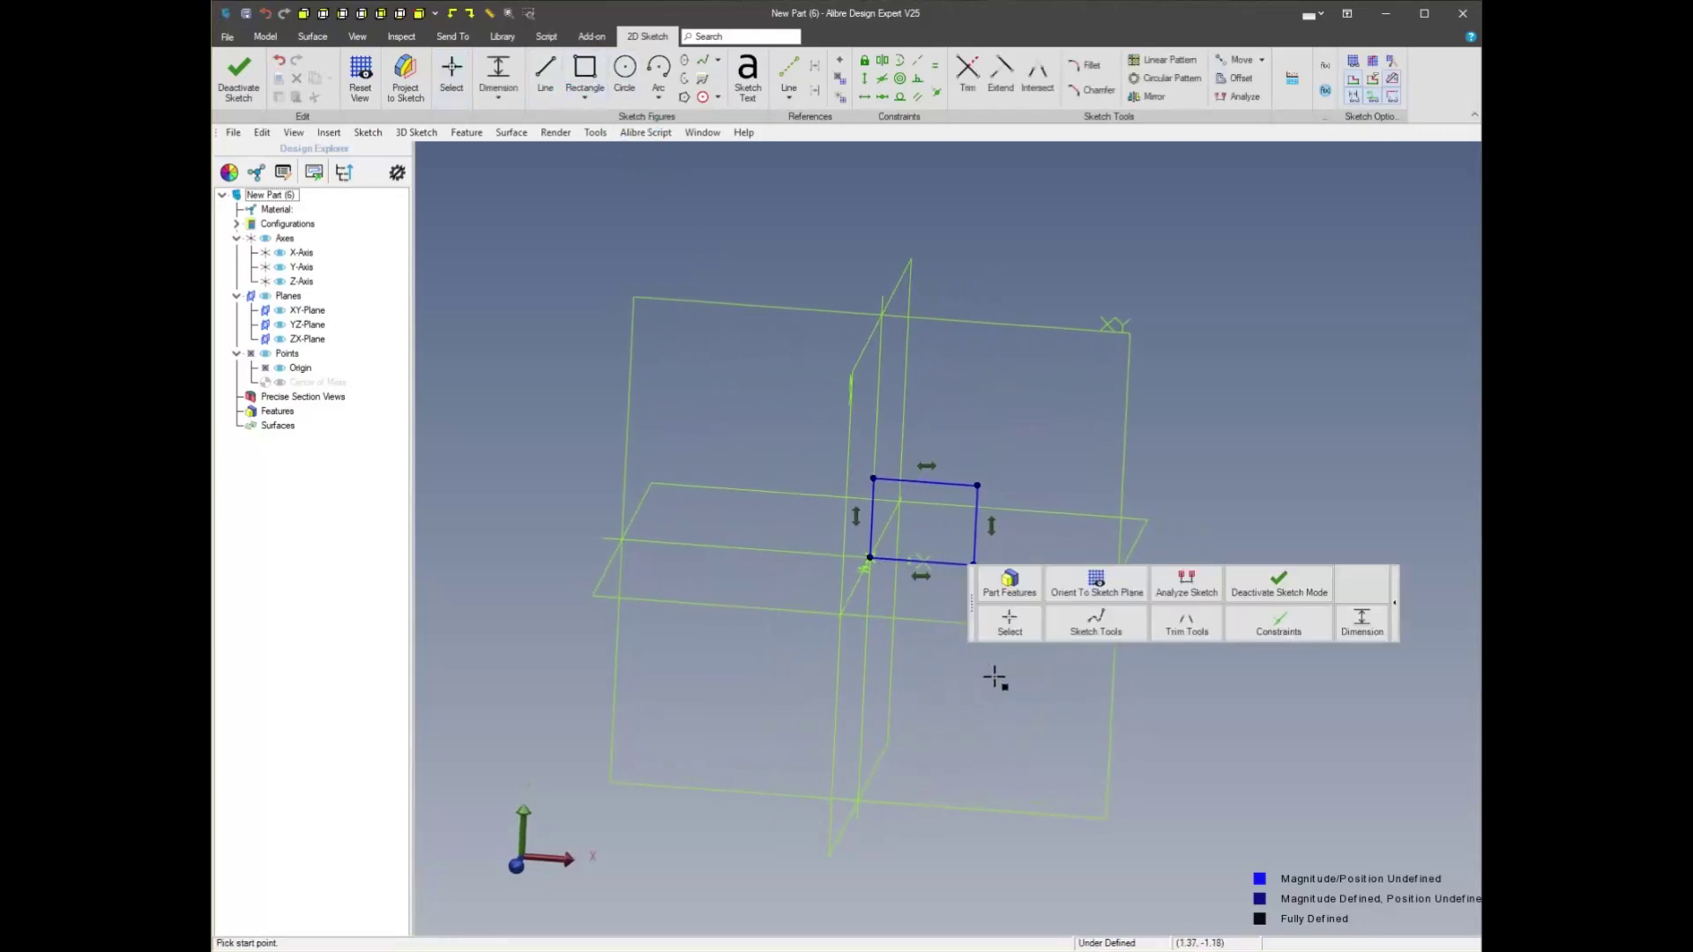
click(1348, 626)
click(917, 559)
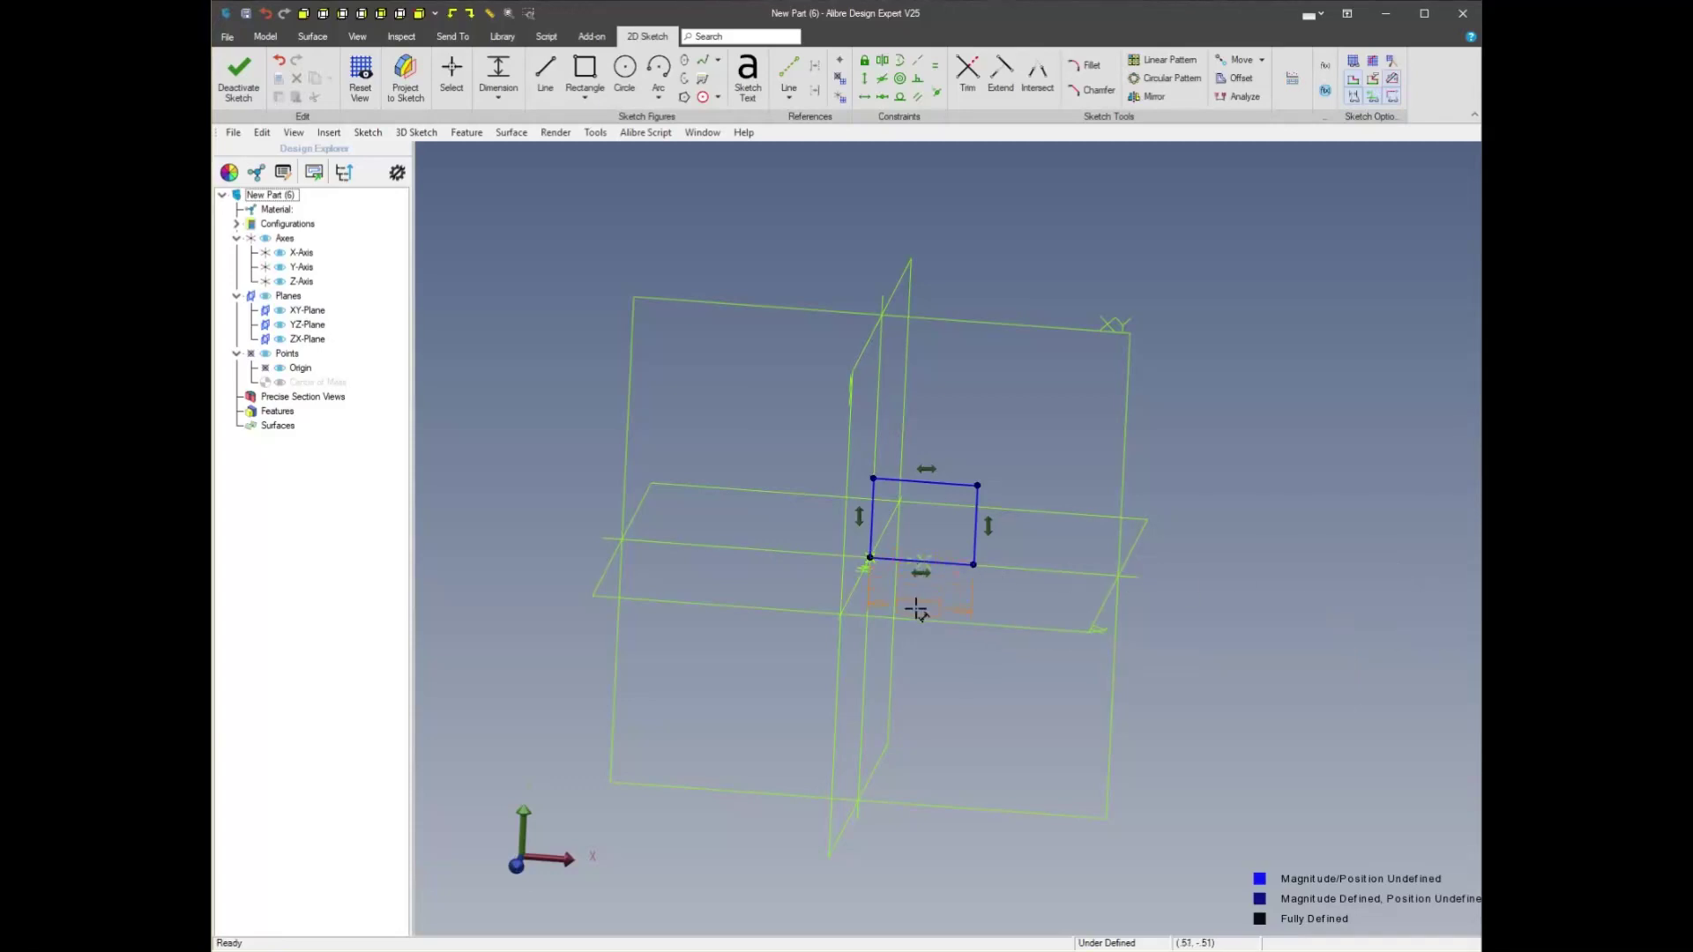
click(916, 611)
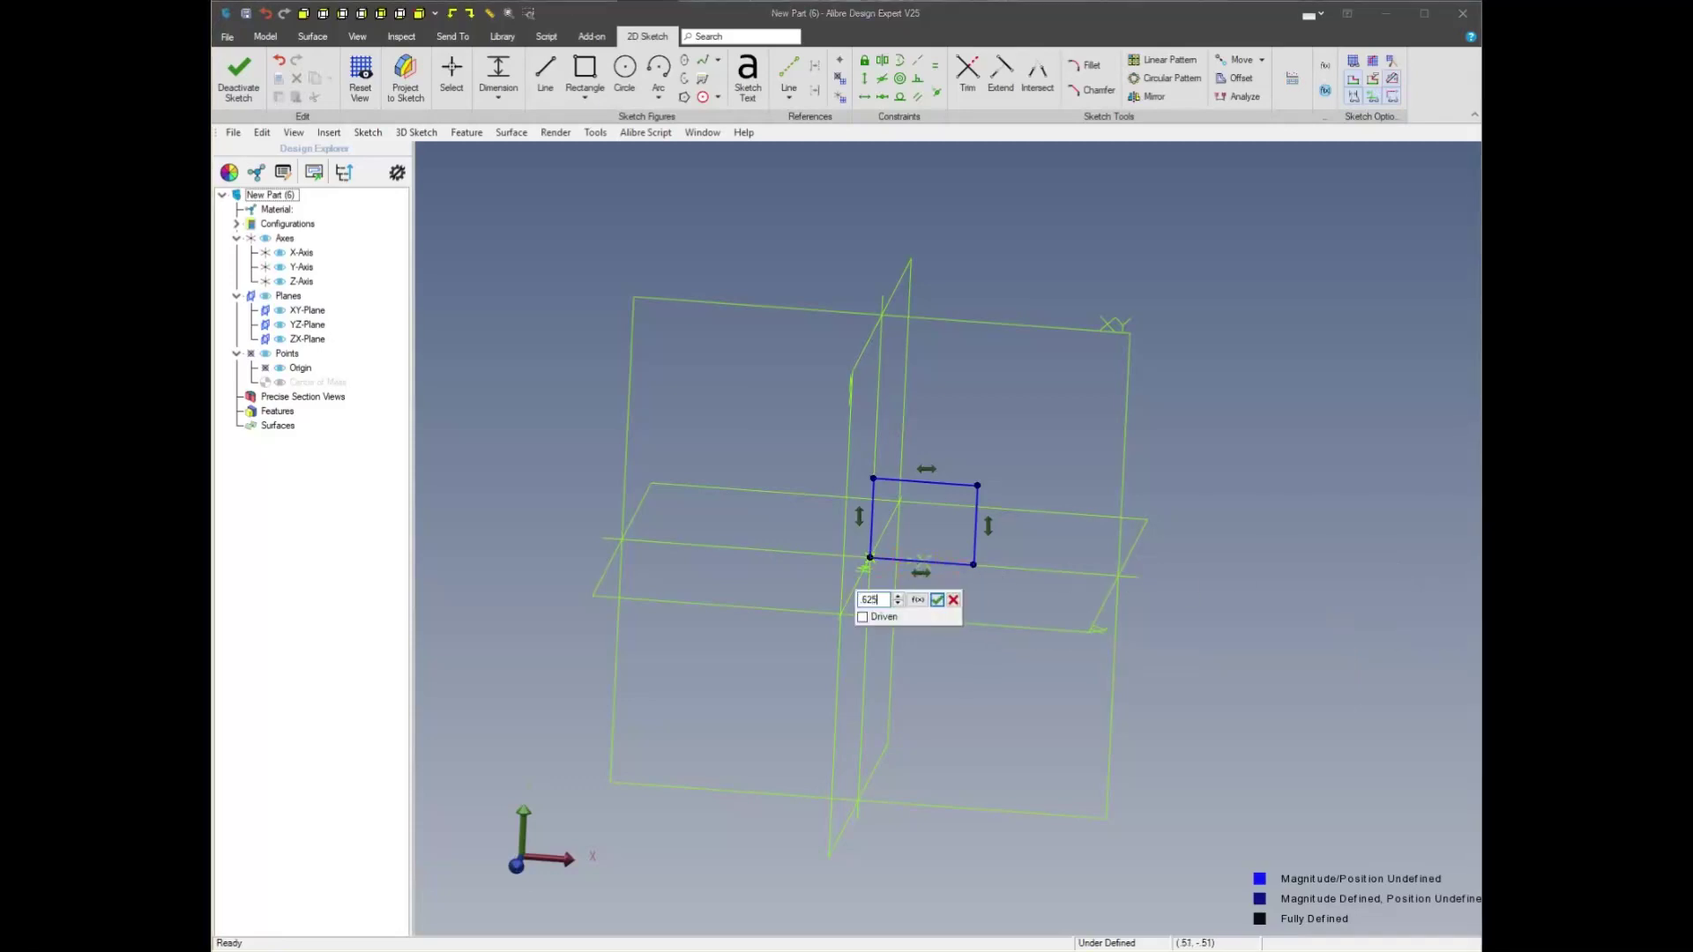
text(.625)
key(Return)
Apply an equal constraint between the rectangle's left and bottom edges to make it a square
right_click(1022, 556)
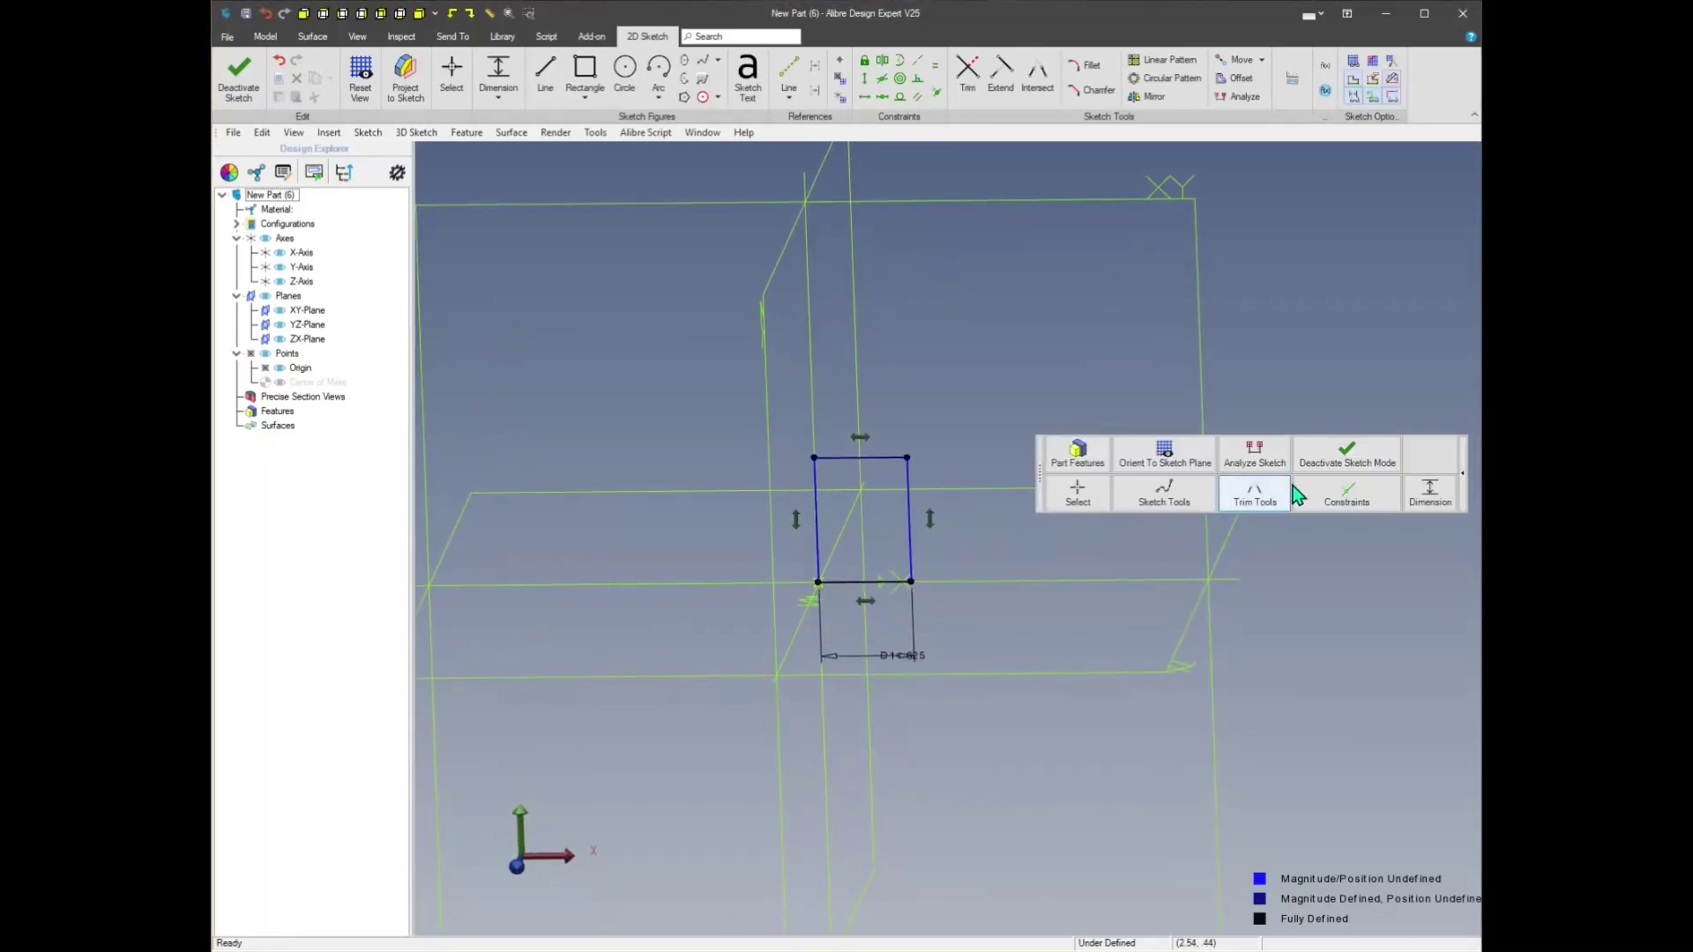
mouse_move(1347, 494)
click(1418, 536)
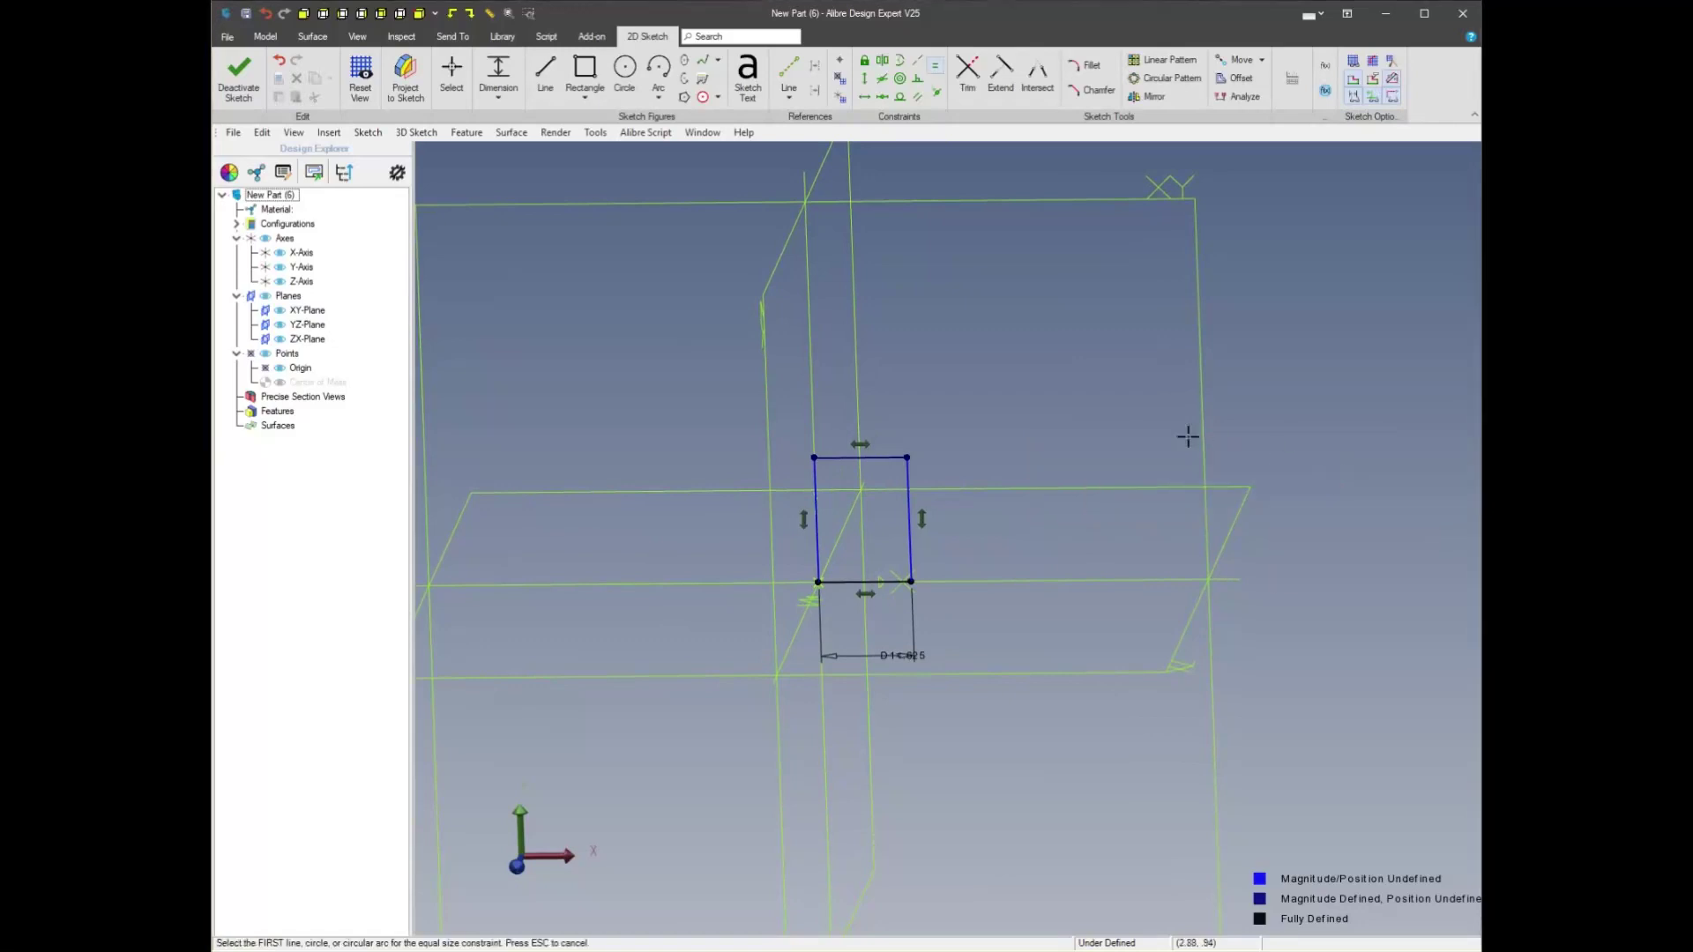
click(817, 538)
right_click(822, 546)
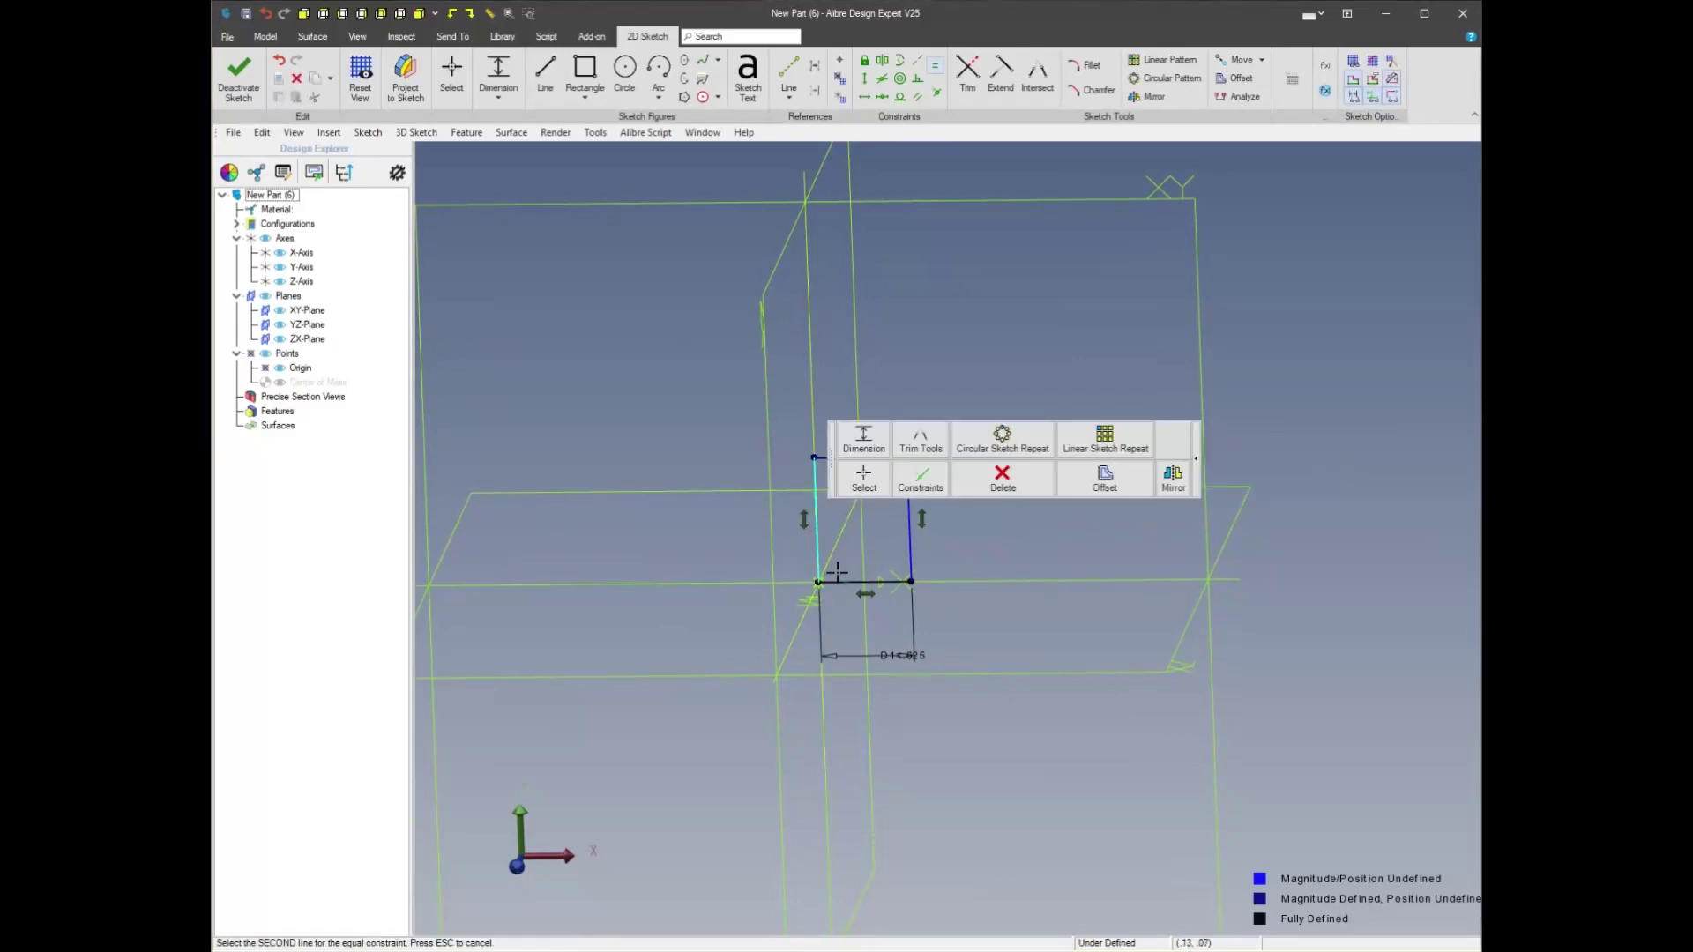
click(884, 583)
key(Escape)
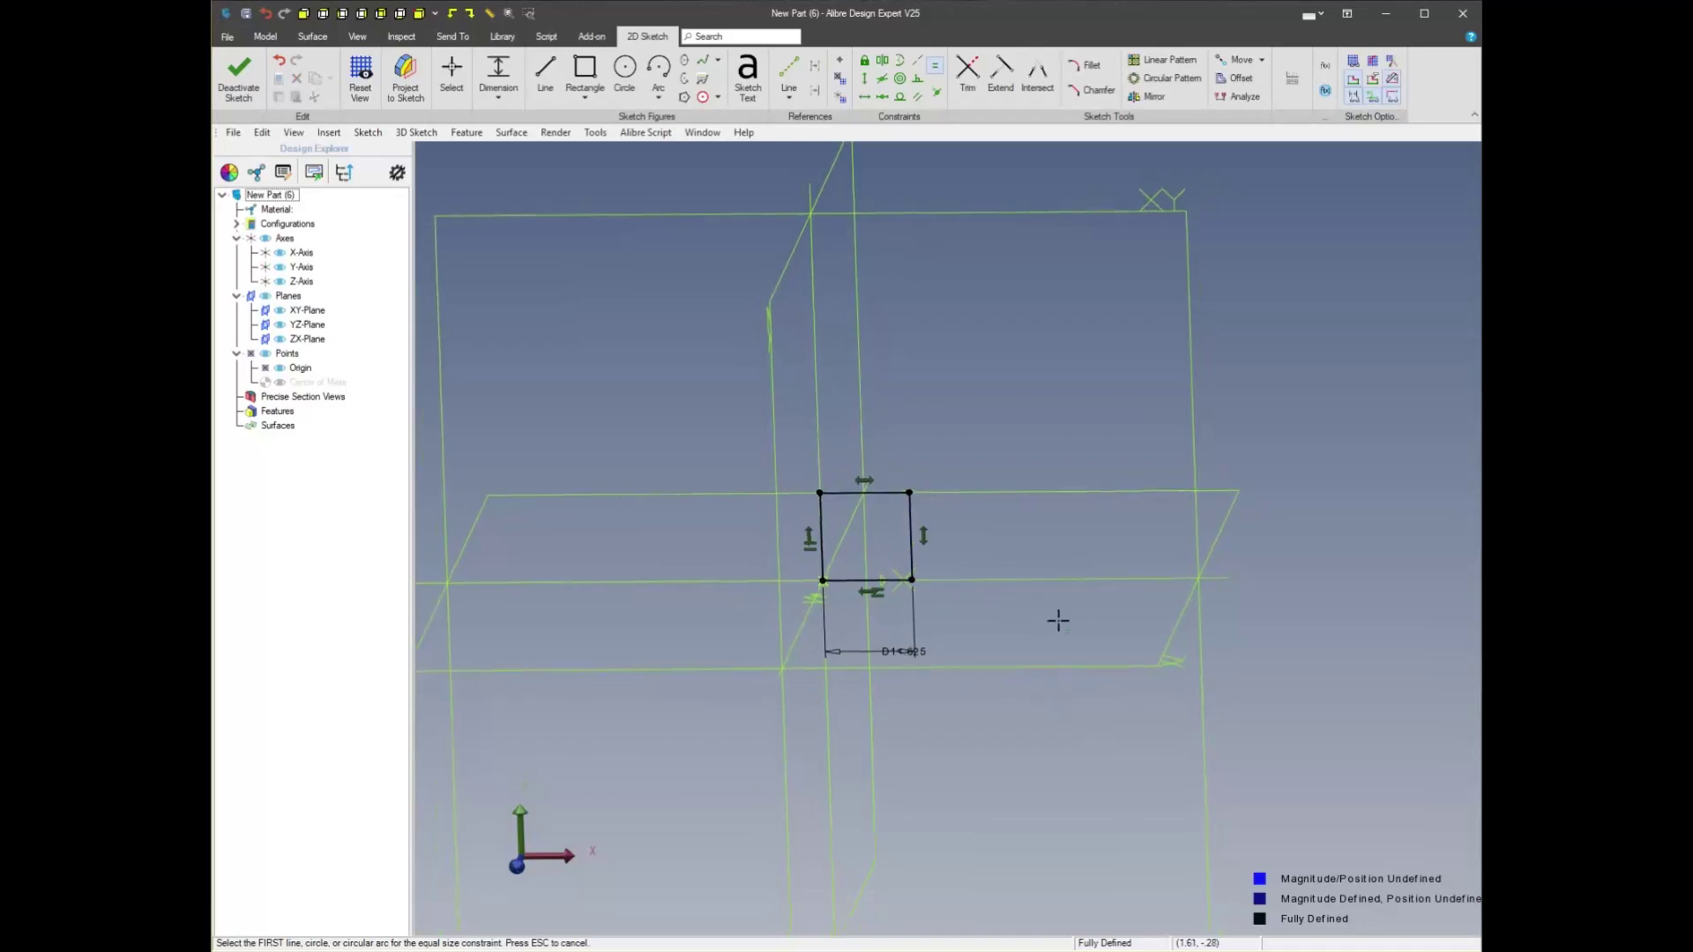
Extrude the square sketch as a Mid Plane boss with a depth of .625 inch
right_click(1041, 573)
mouse_move(1086, 551)
click(1037, 486)
click(583, 231)
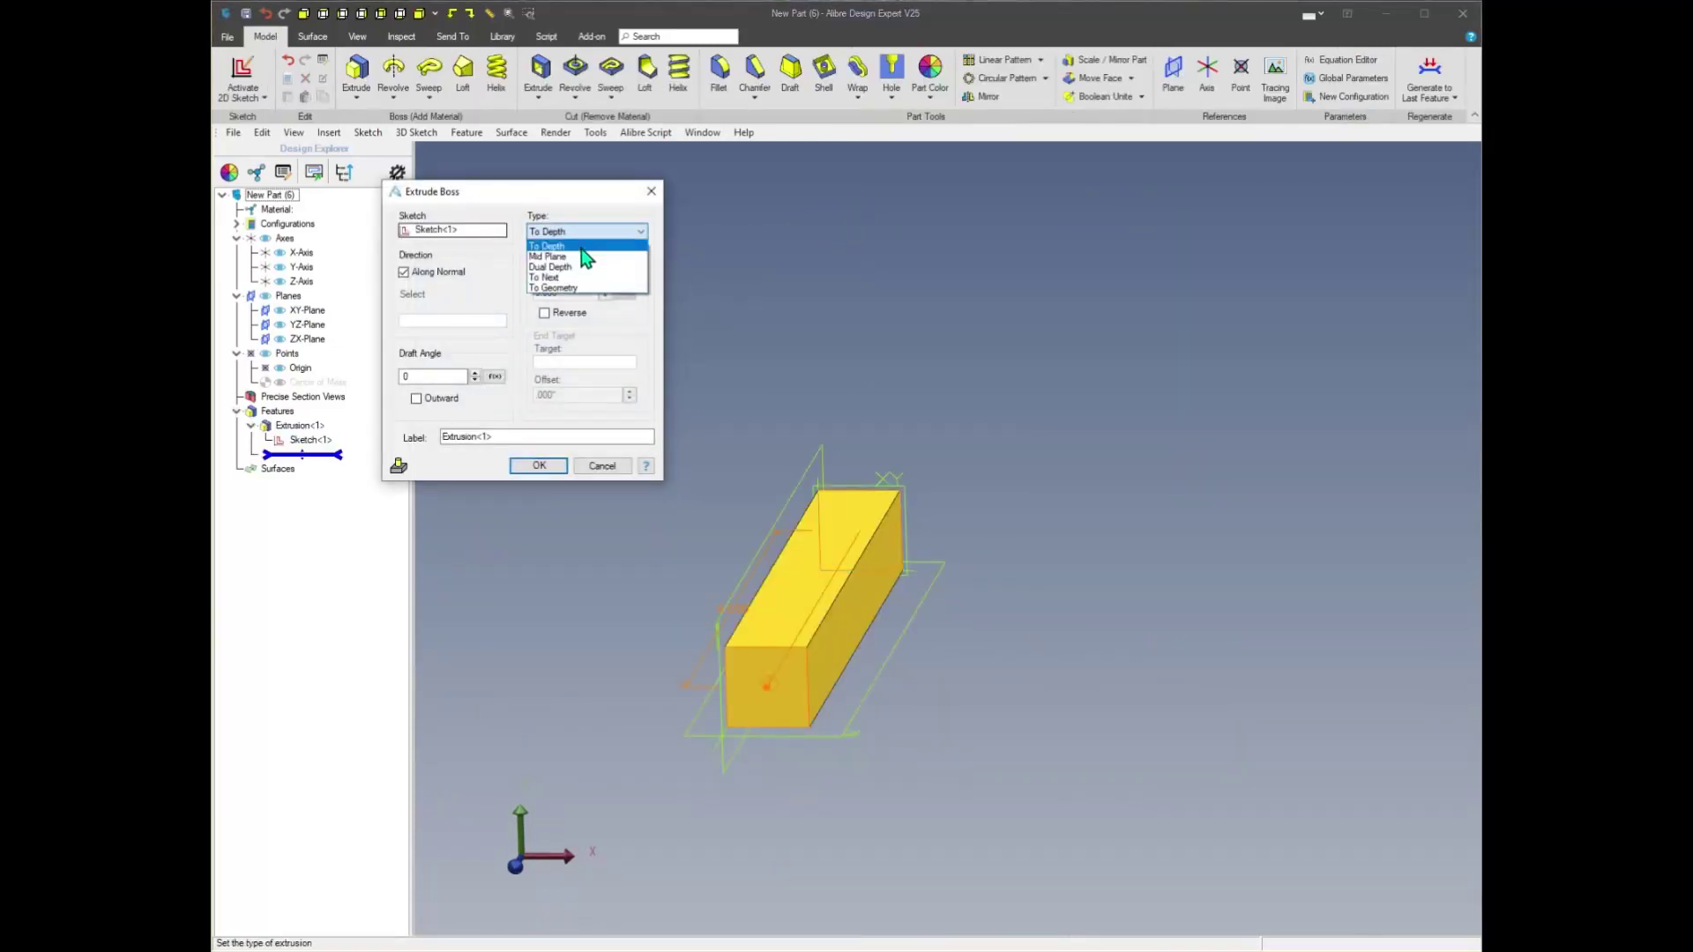
click(586, 254)
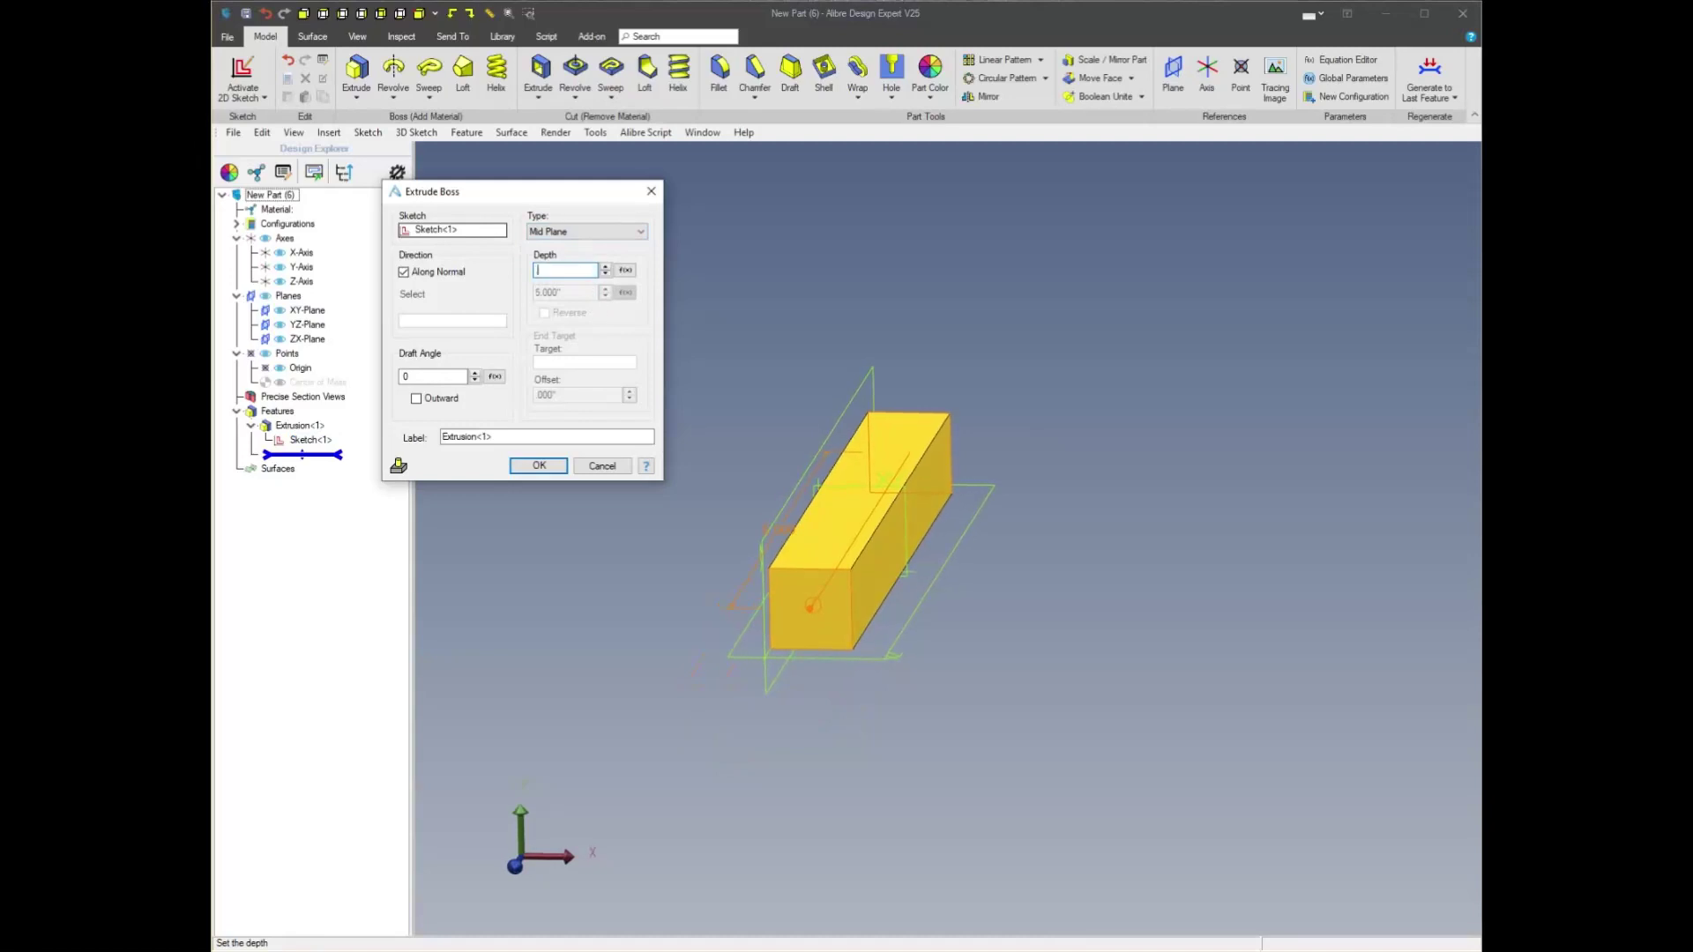
text(625)
key(Return)
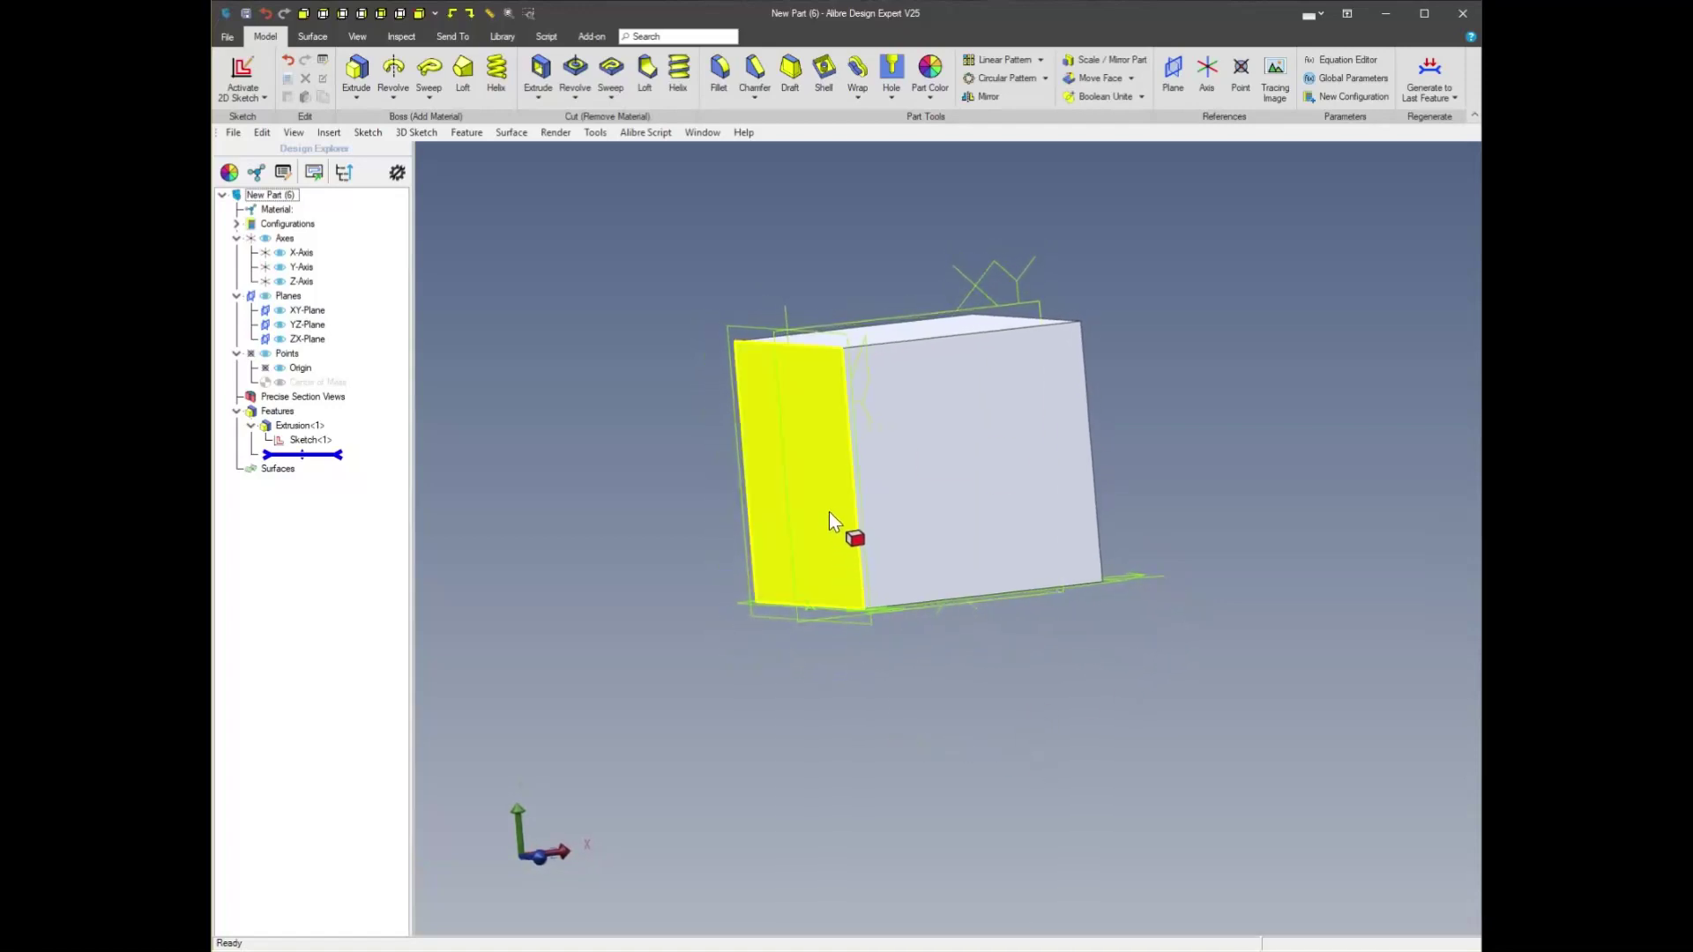
Fillet the cube's bottom edge along the Z-axis with a constant radius of .0747*2
click(812, 586)
click(911, 584)
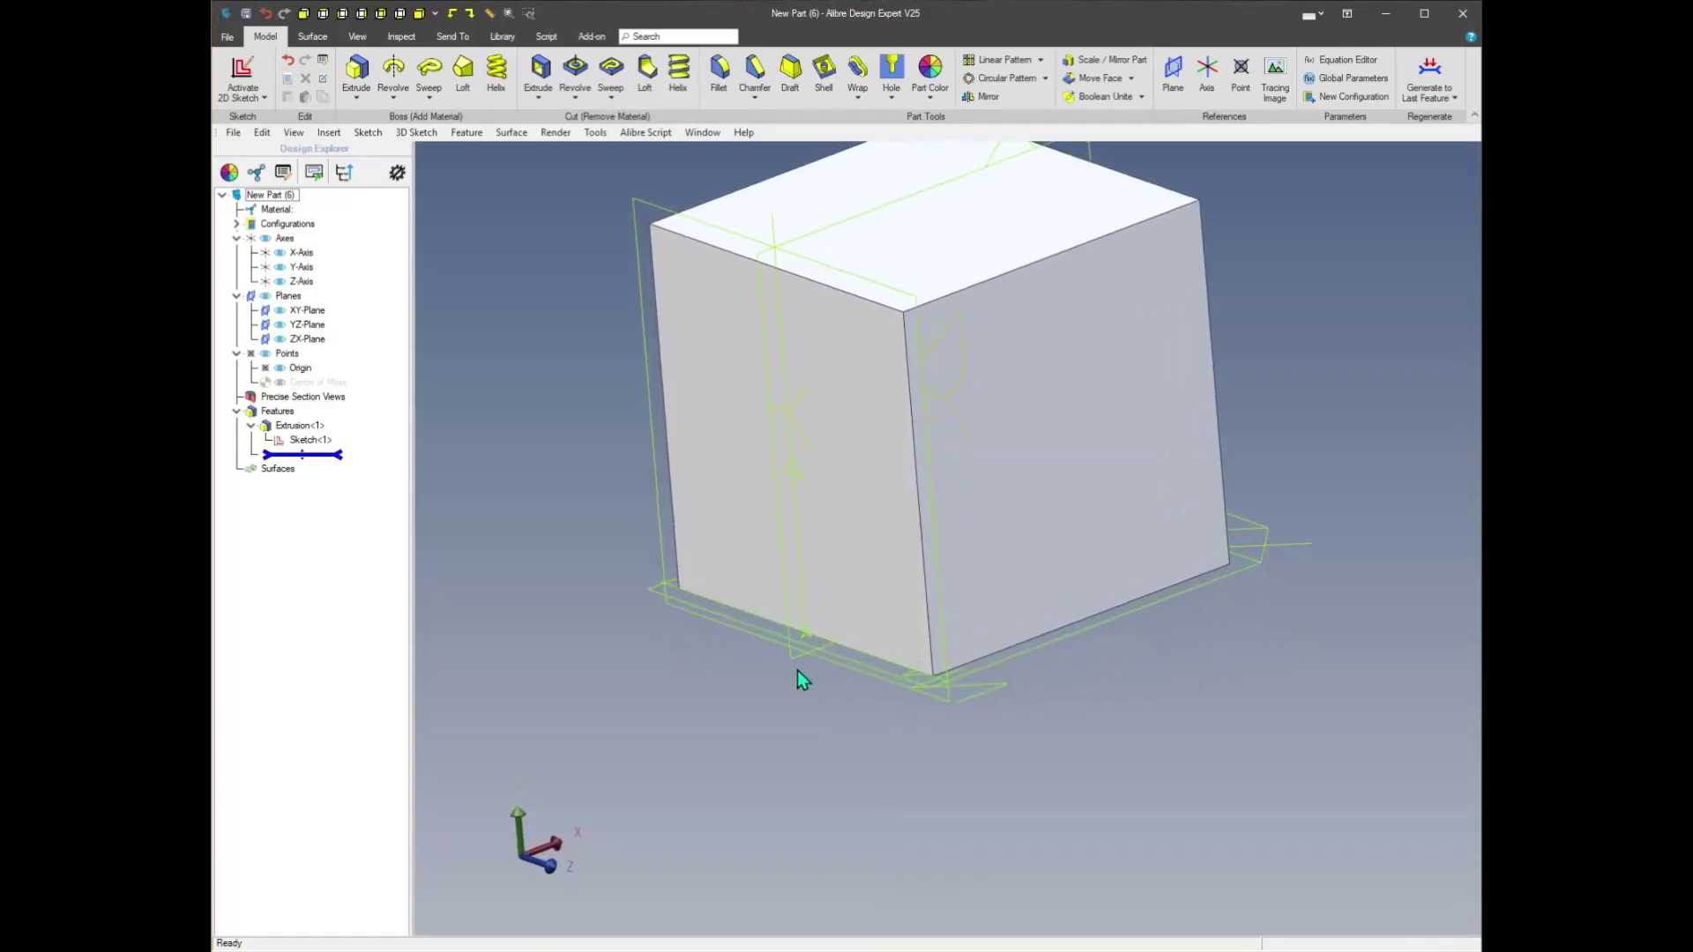
click(866, 673)
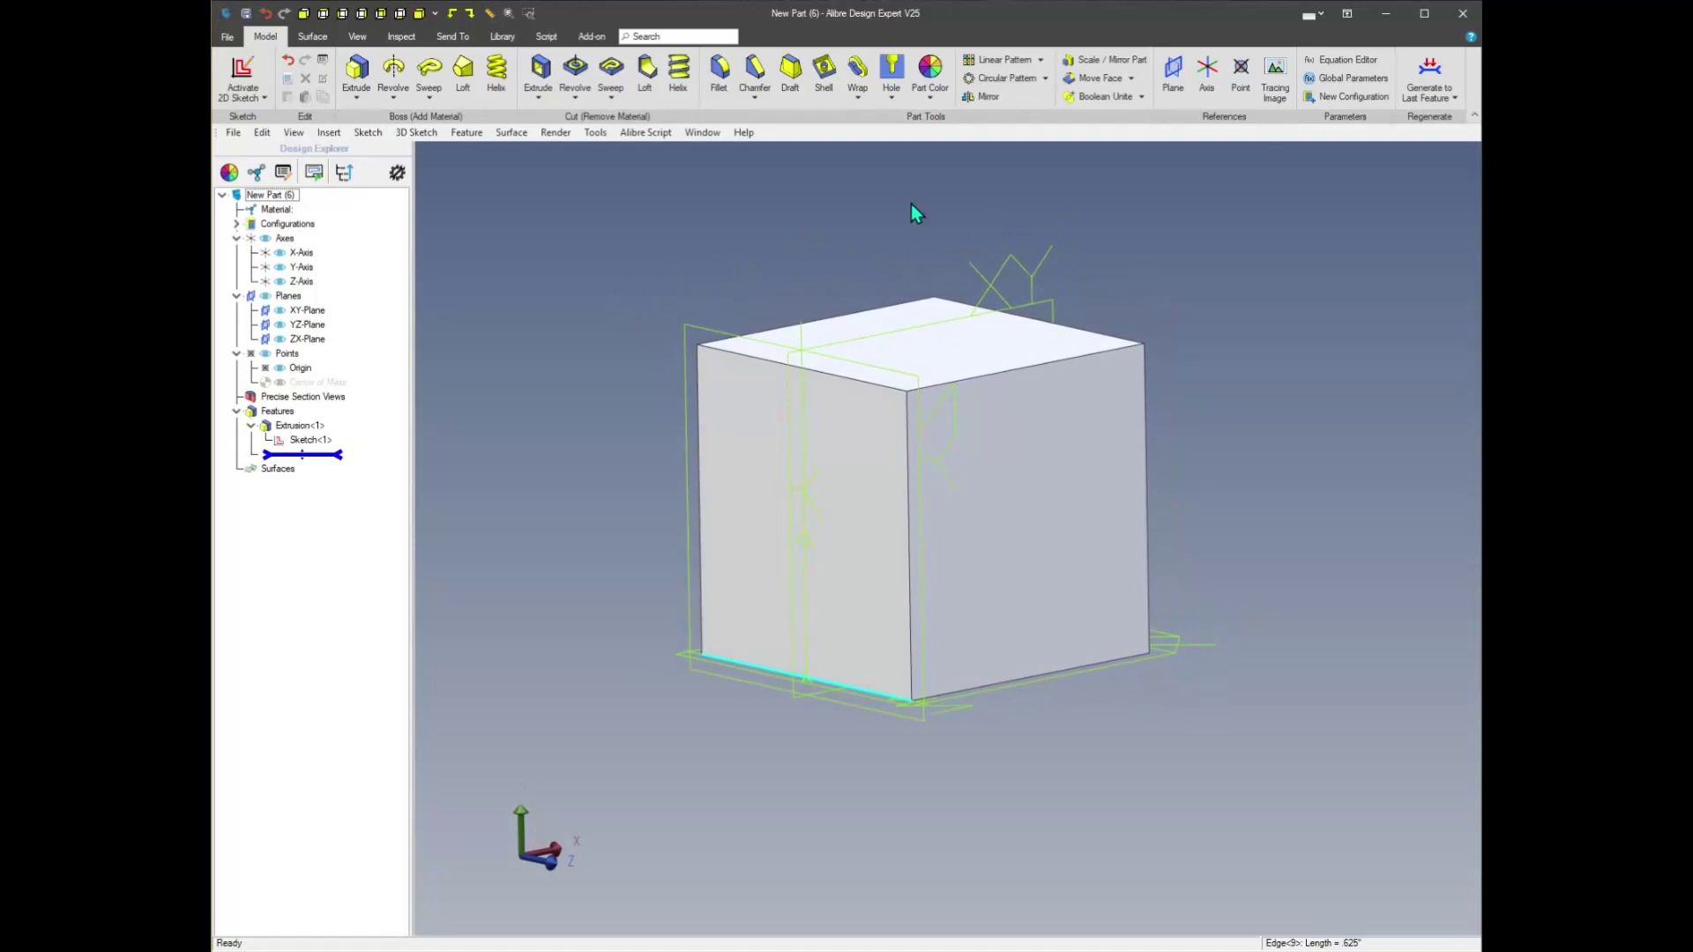
click(719, 71)
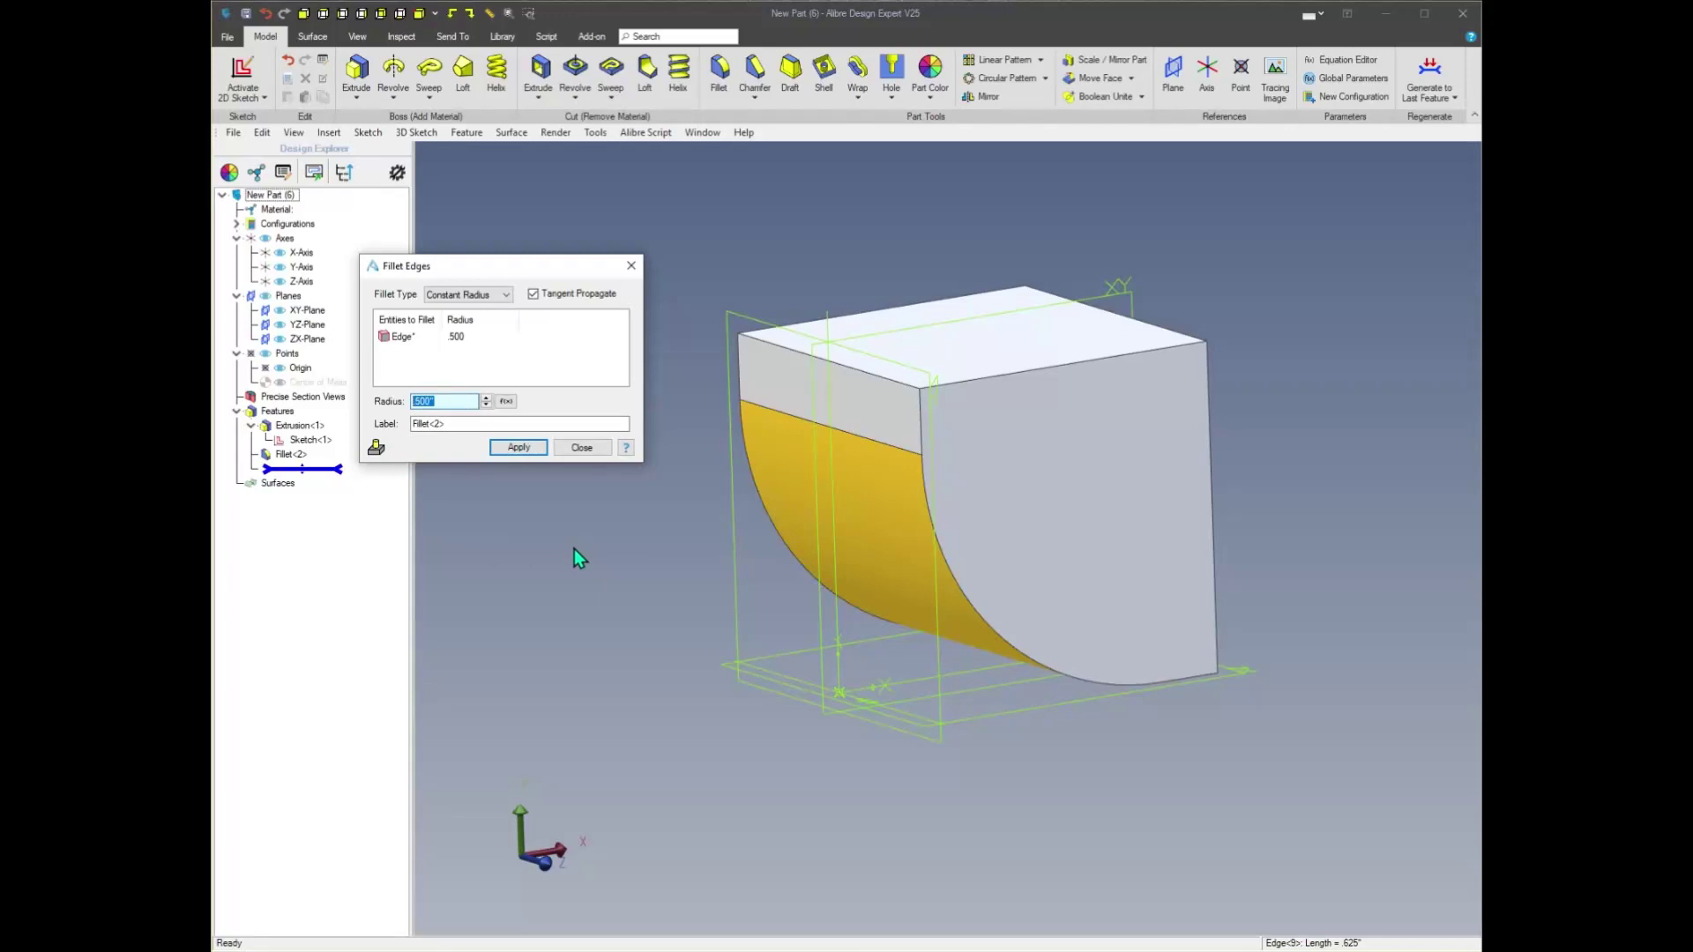
key(BackSpace)
click(518, 448)
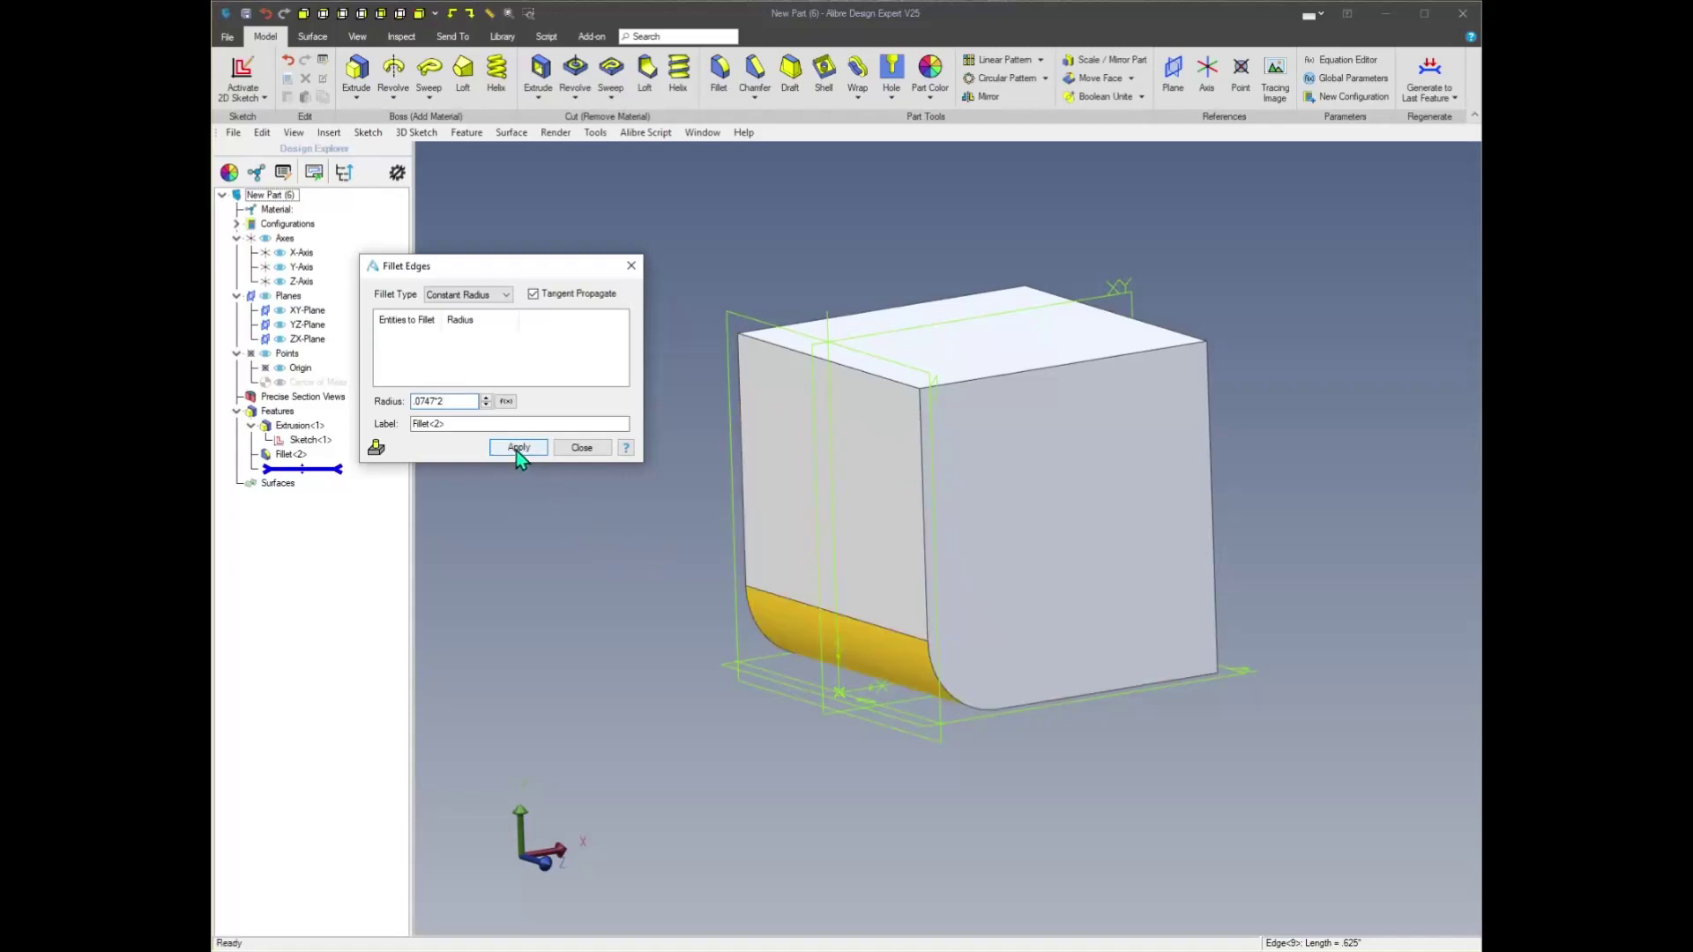
click(585, 449)
Begin a new reference plane using the YZ-Plane and the Z-Axis as its geometry
middle_drag(555, 549, 623, 369)
right_click(595, 338)
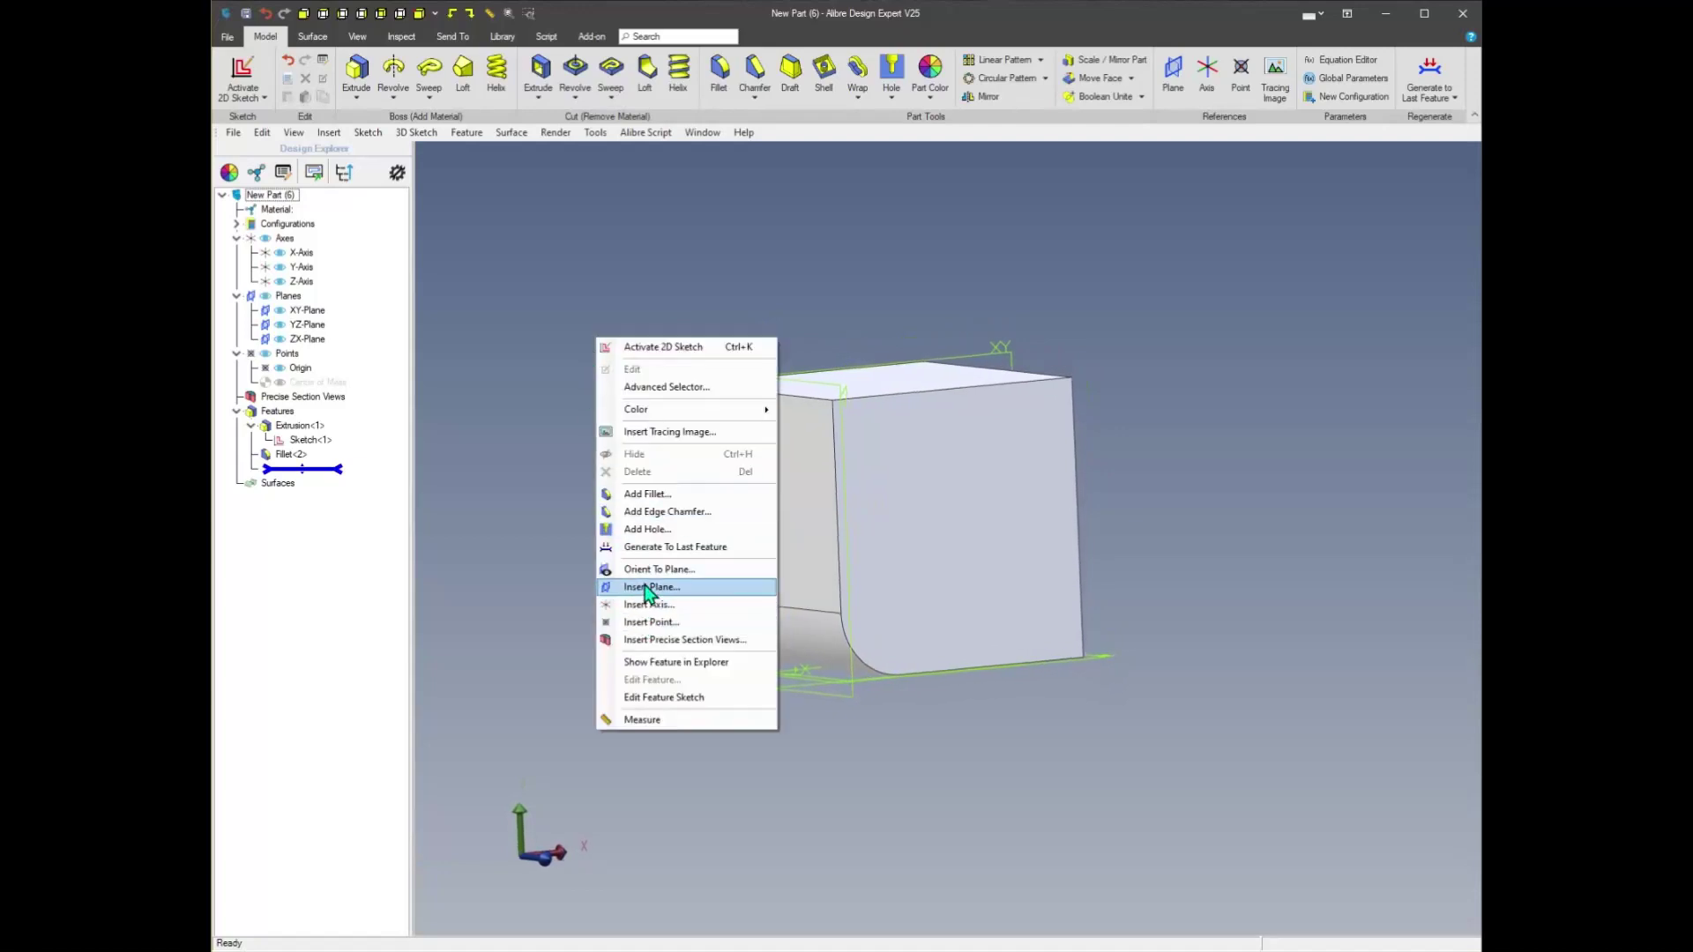
click(644, 586)
middle_drag(632, 594, 594, 537)
click(739, 349)
scroll(594, 538, up, 3)
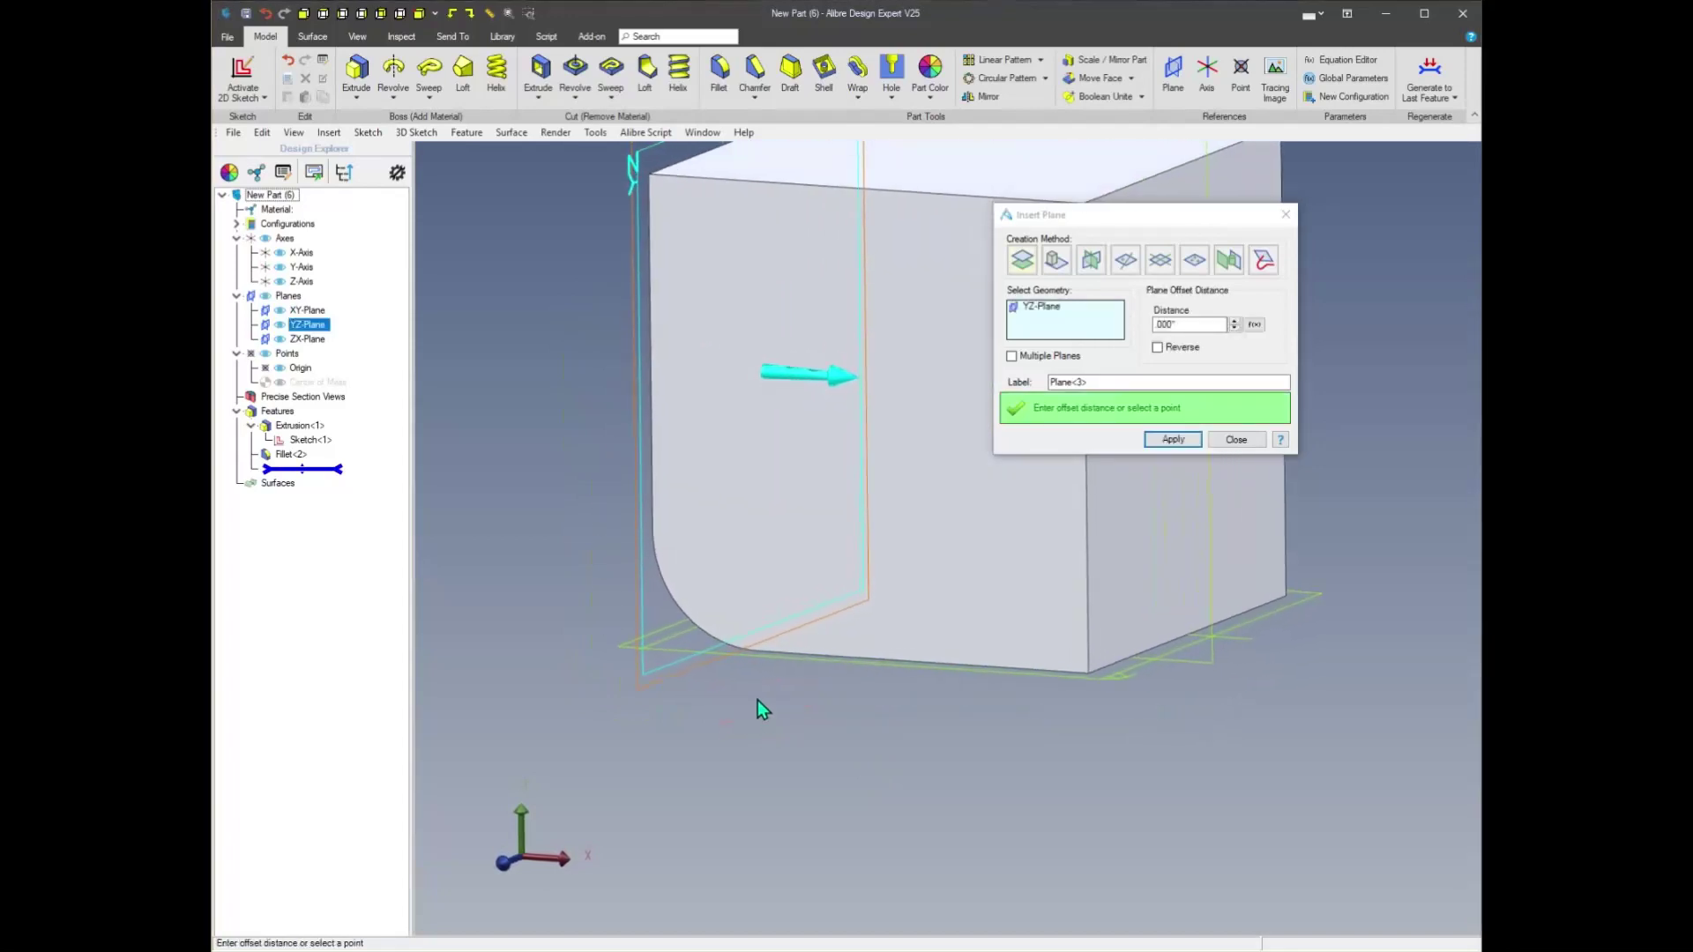
click(670, 632)
middle_drag(670, 631, 776, 648)
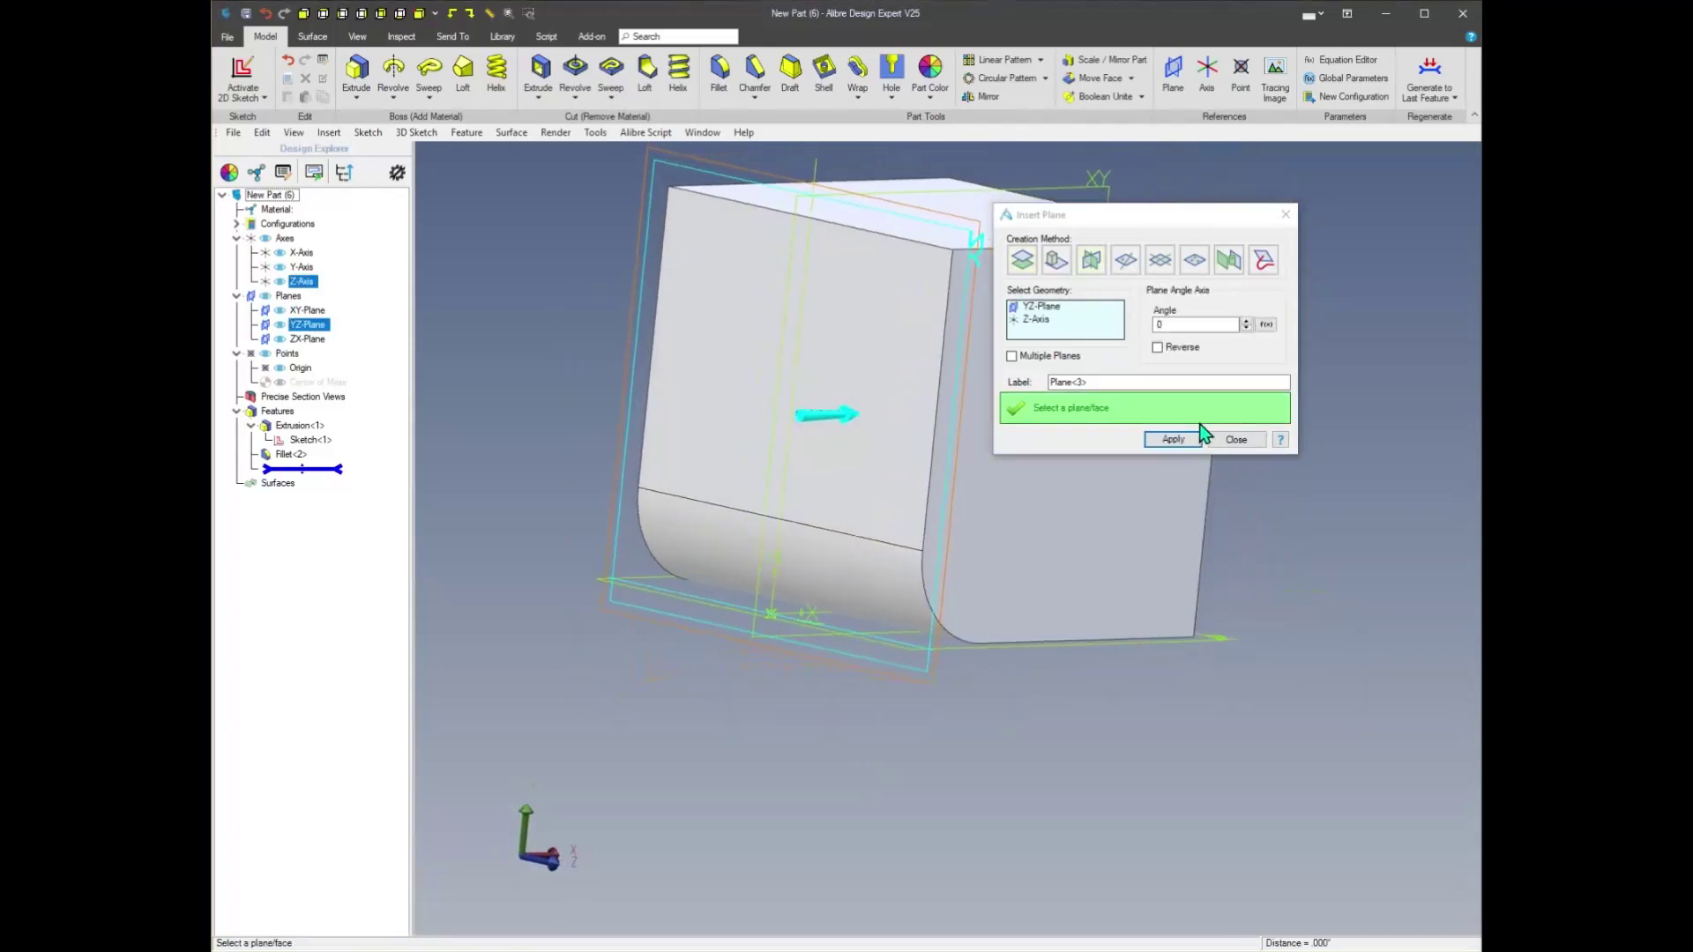
Set the reference plane's angle to 45°, reverse its direction and create the plane
click(1199, 327)
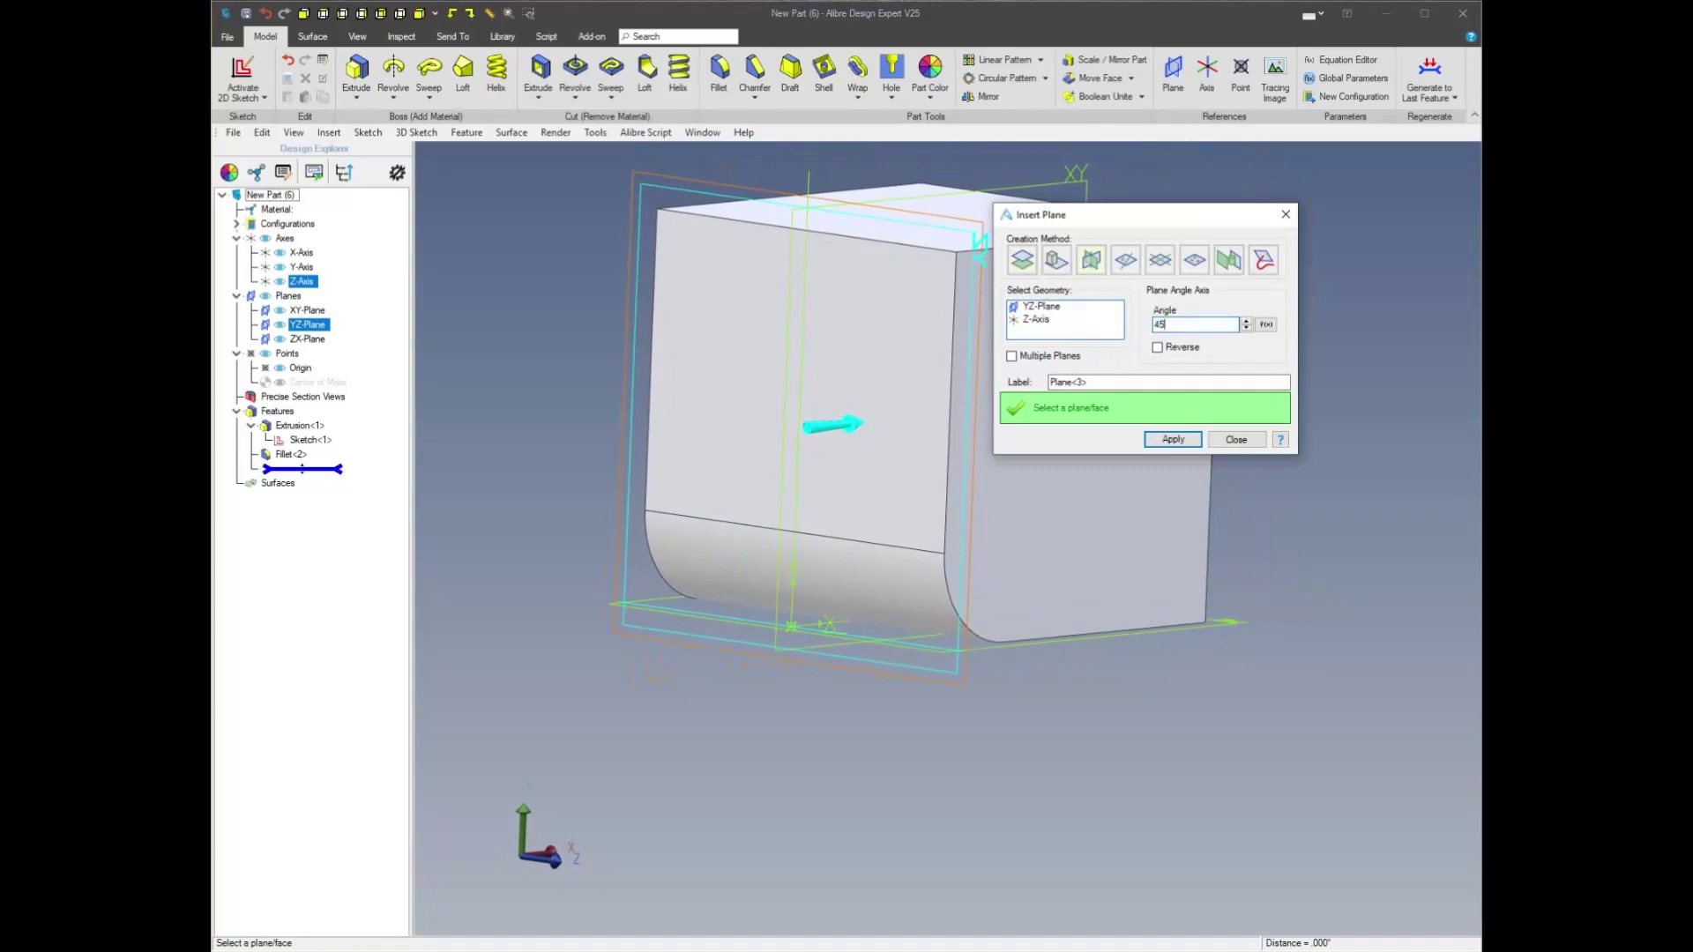
text(45)
key(Tab)
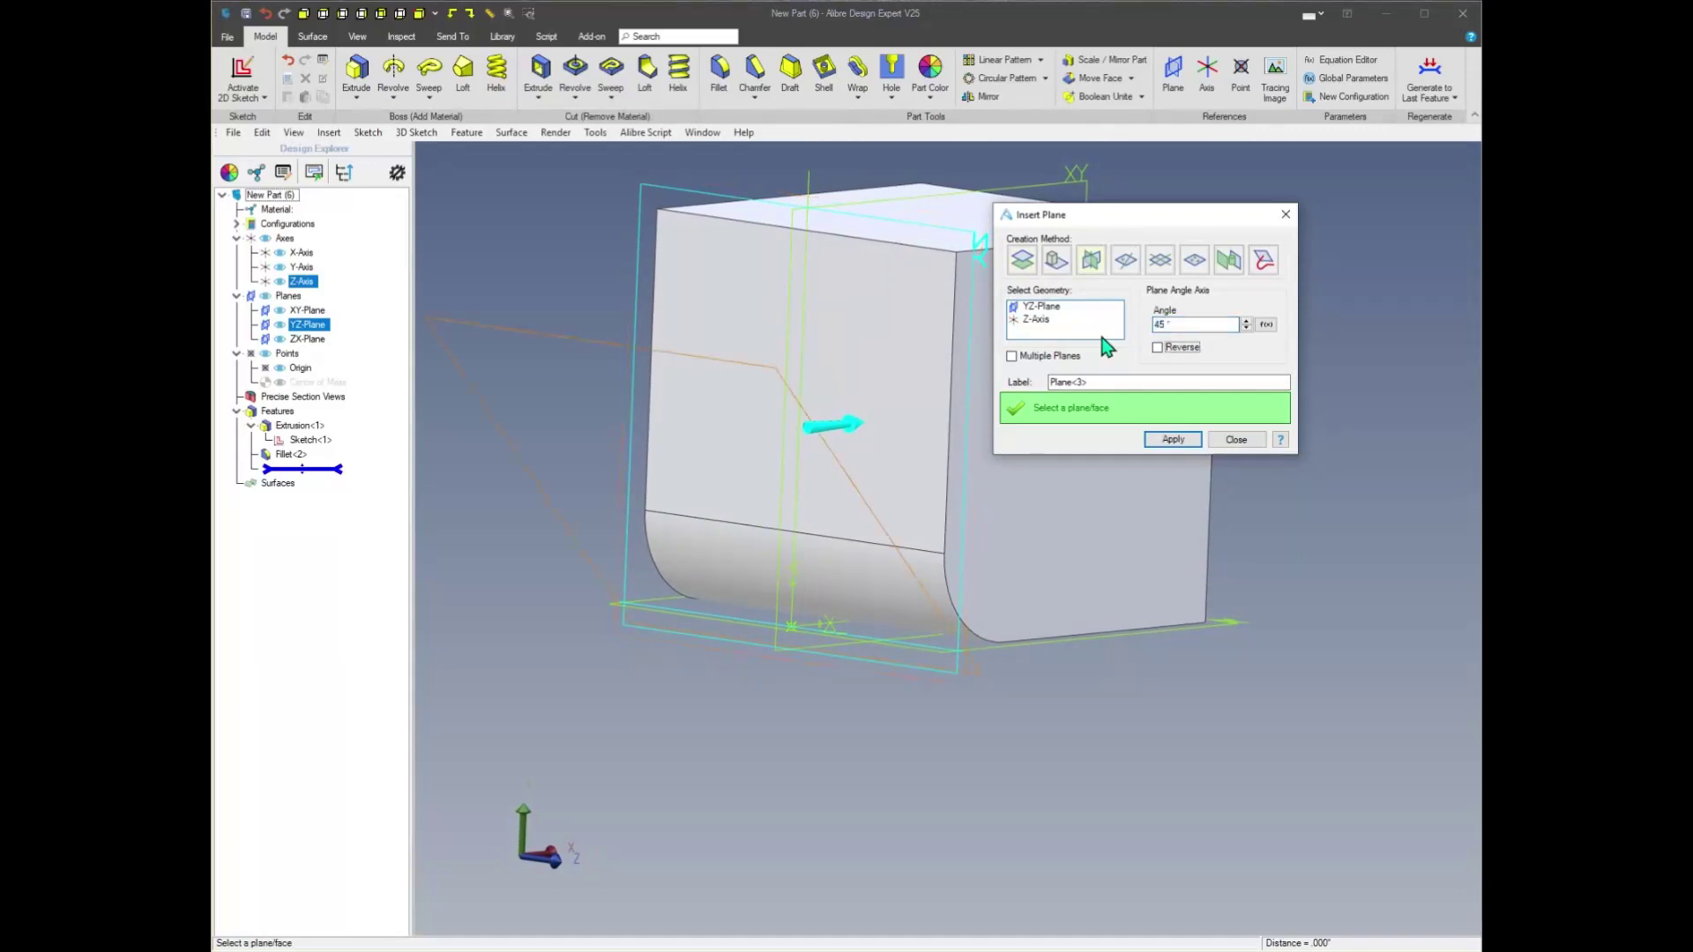
click(1157, 347)
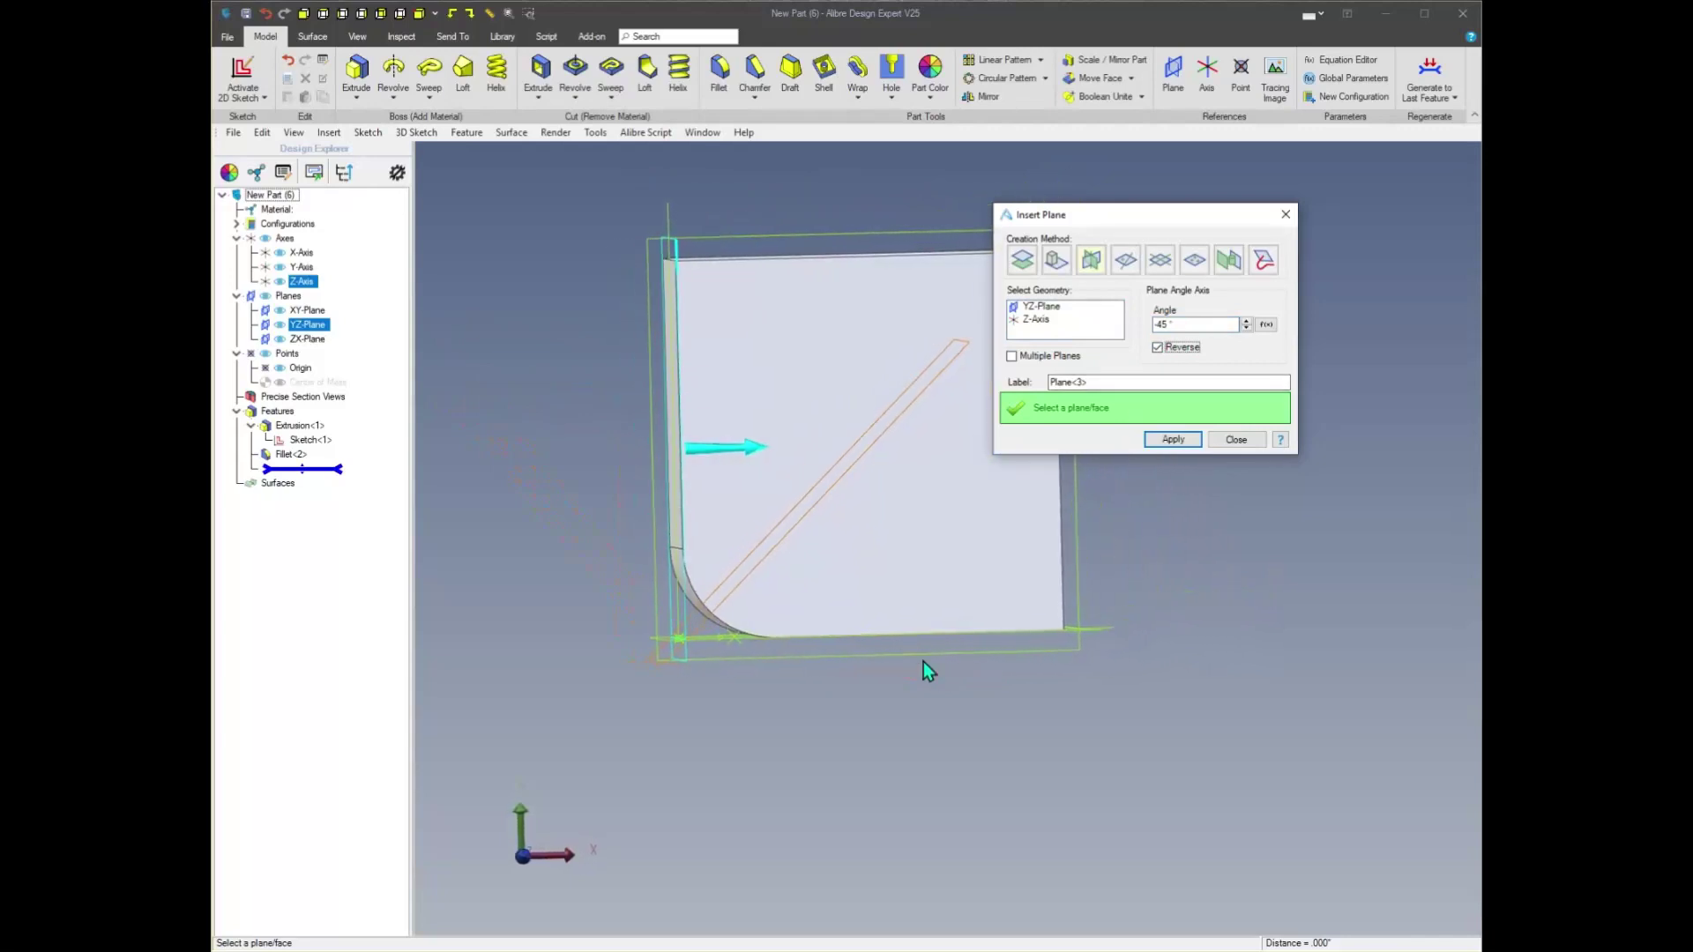
click(1168, 440)
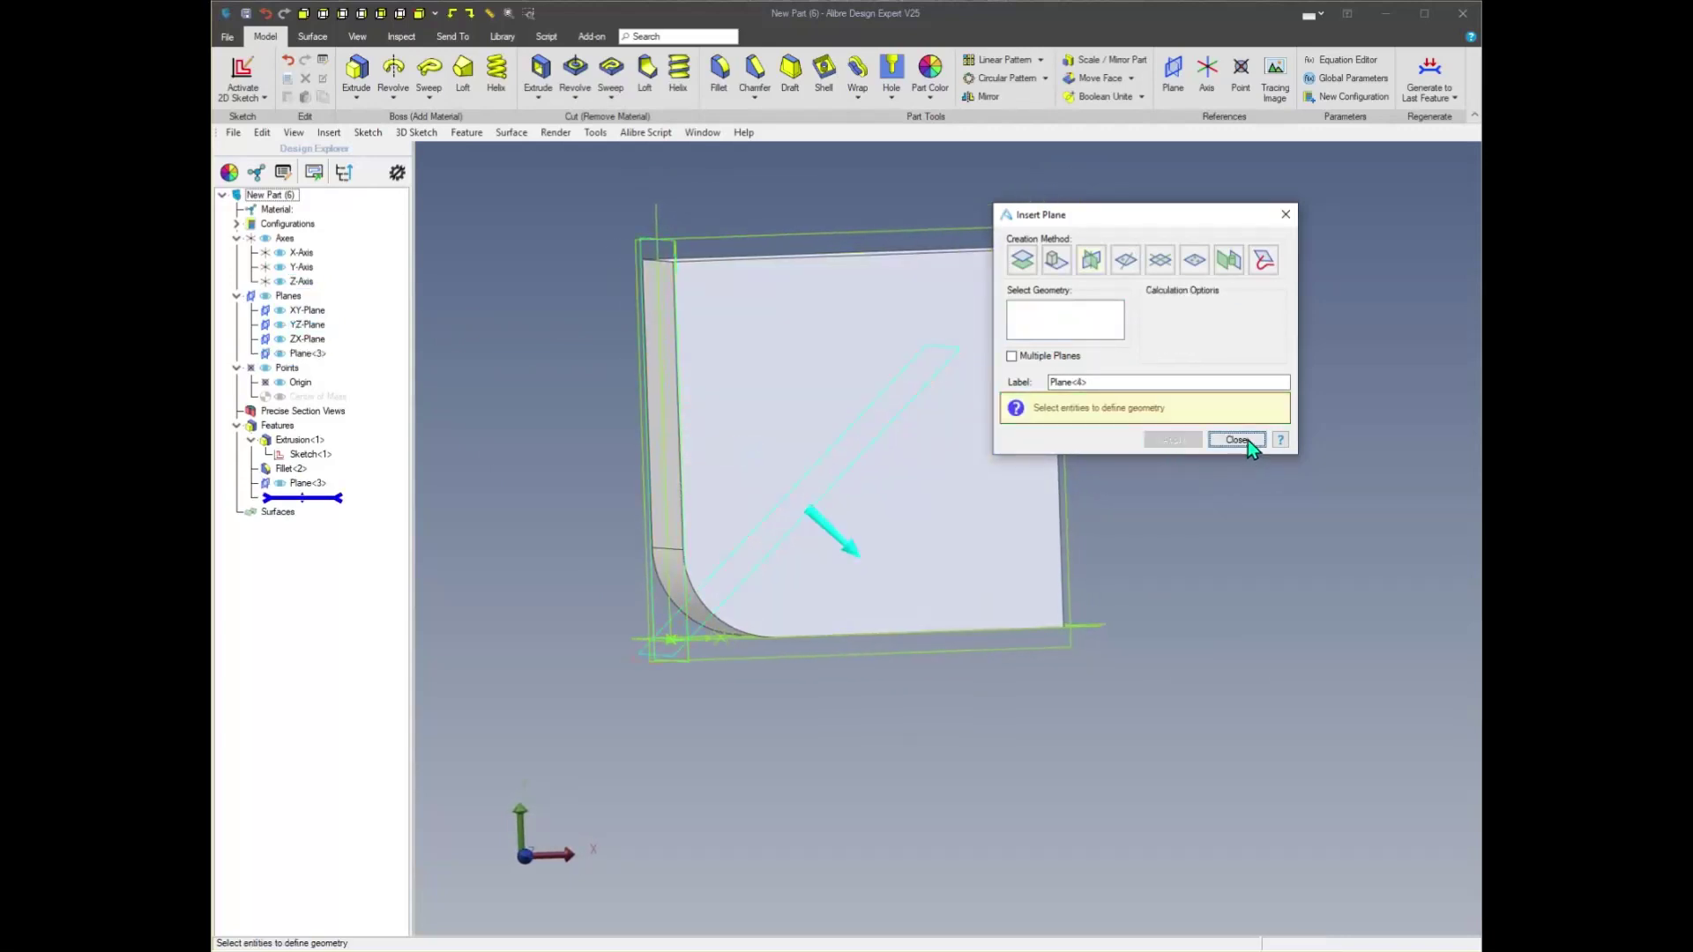
click(1237, 439)
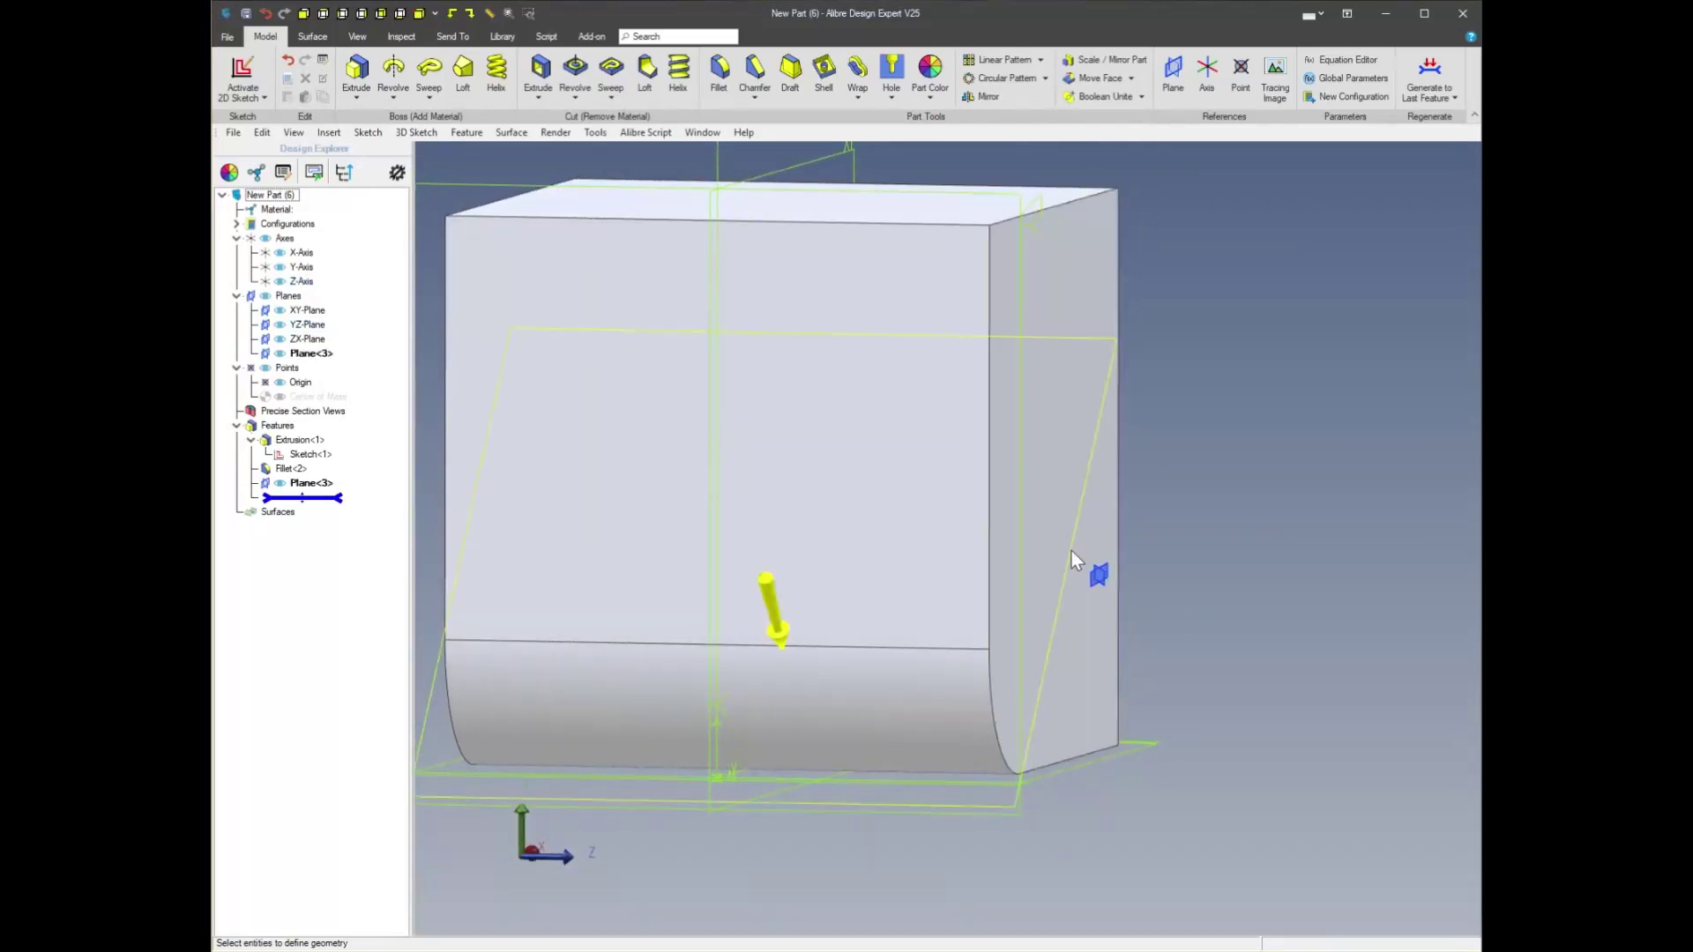
Start a 2D sketch on the angled plane and orient the view to the sketch plane
right_click(1071, 552)
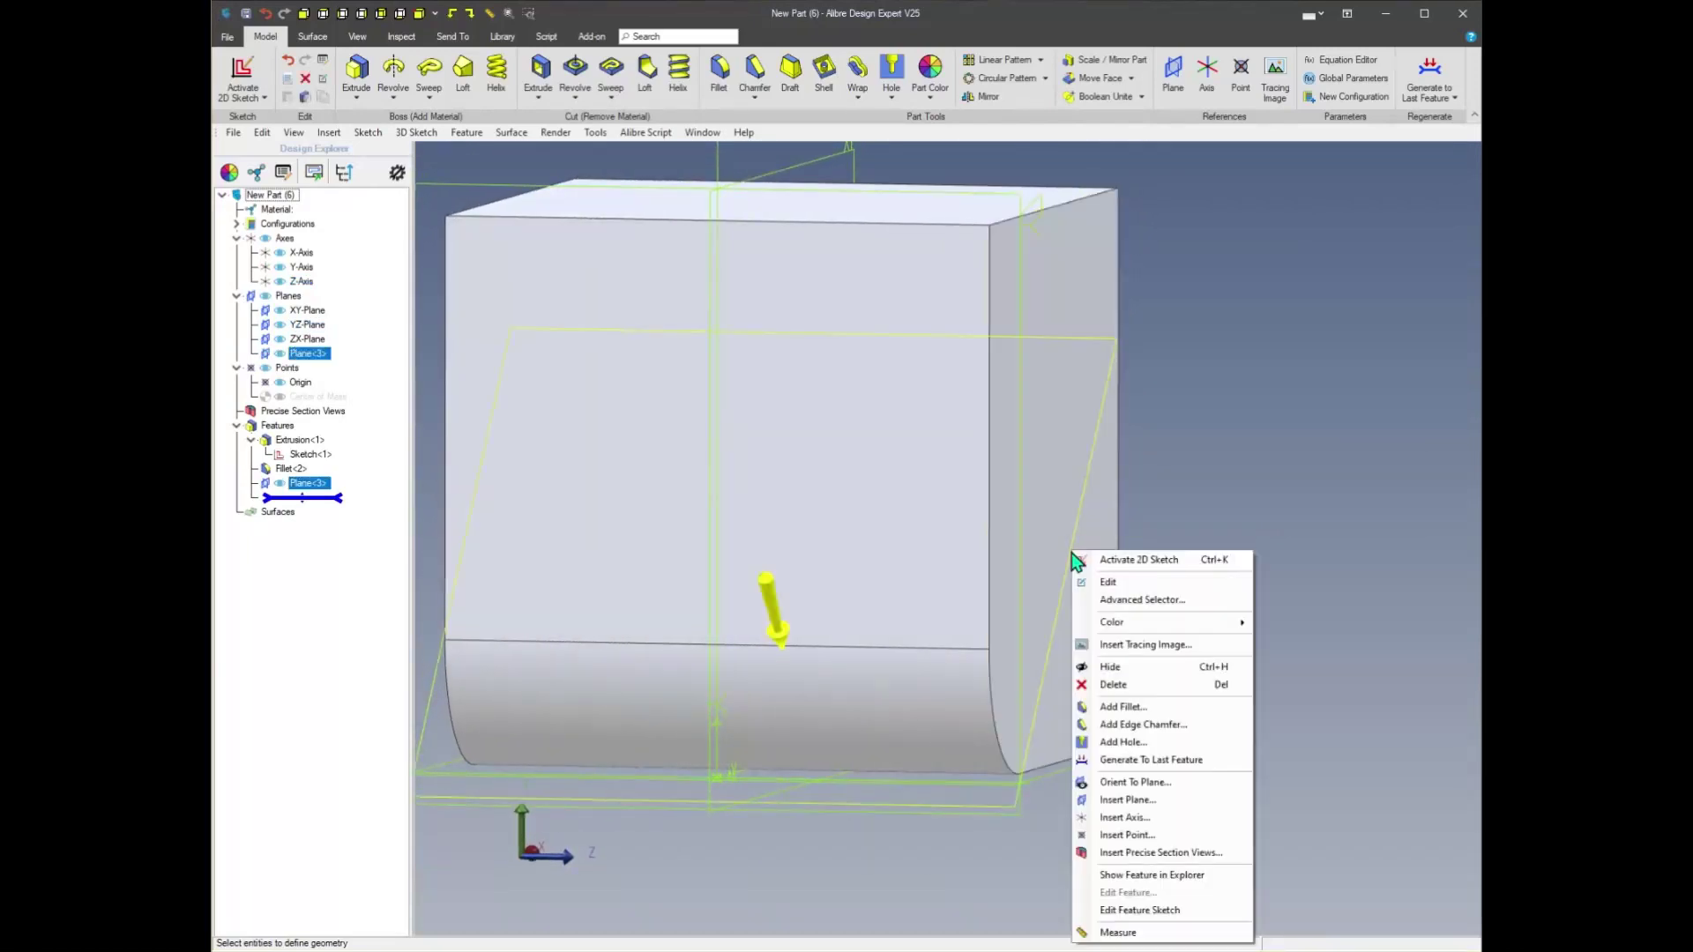
click(1143, 561)
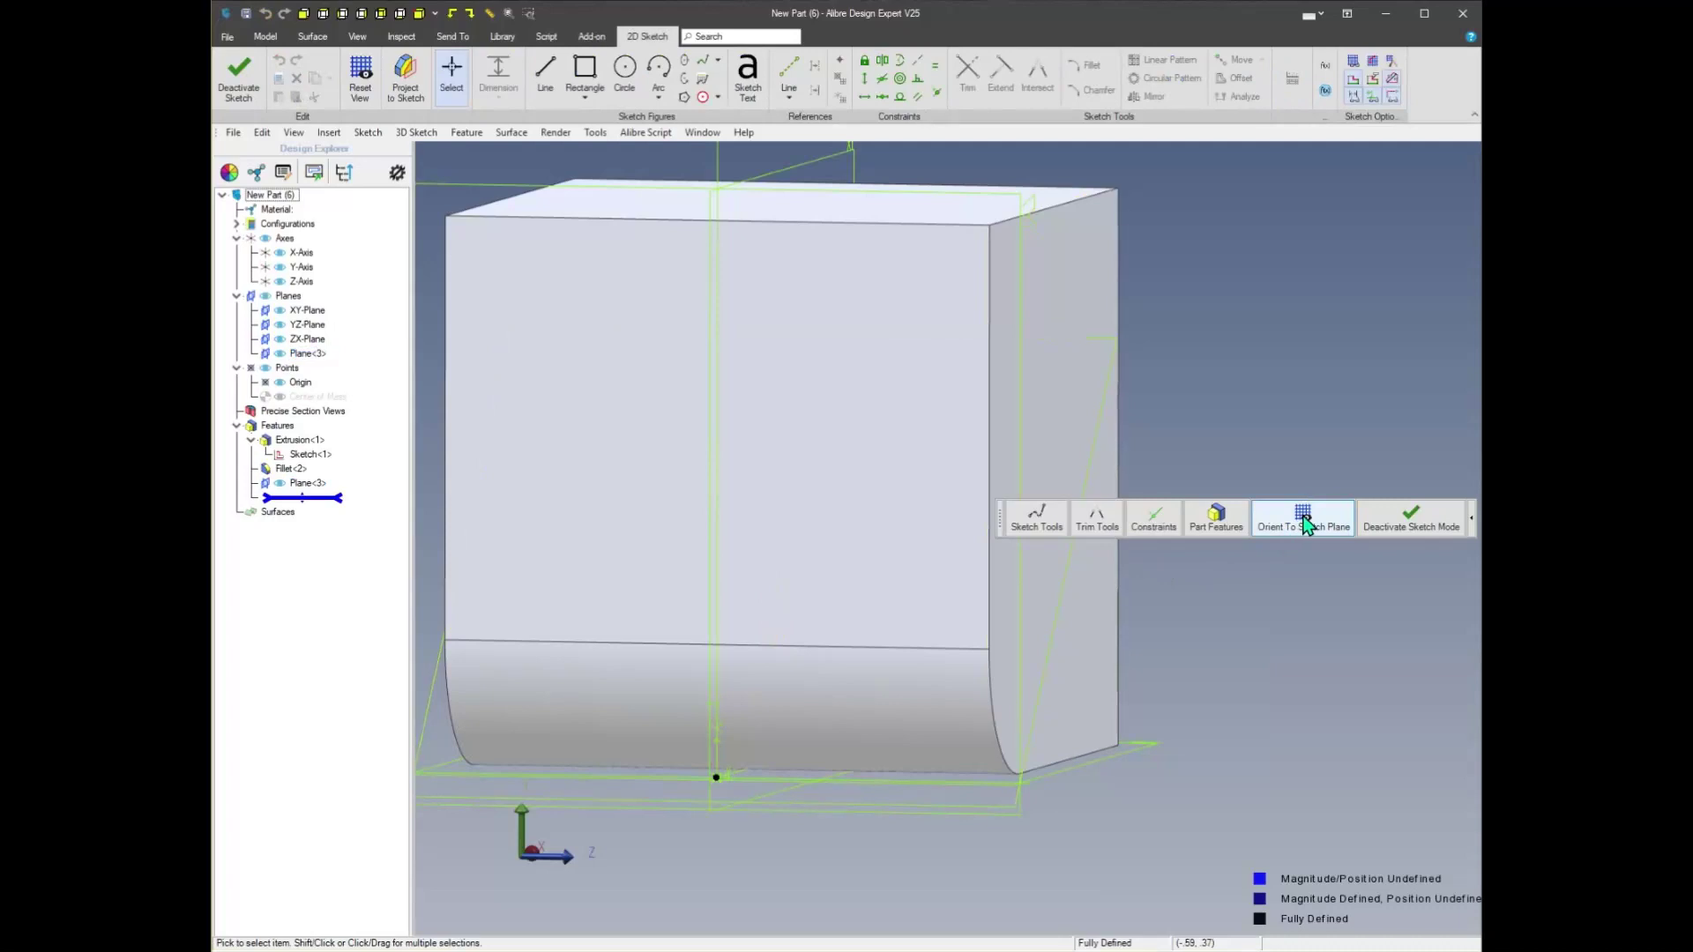
click(1306, 526)
Draw a closed triangle with three lines, its base near the block's rounded edge and its apex close to the vertical centreline
right_click(609, 622)
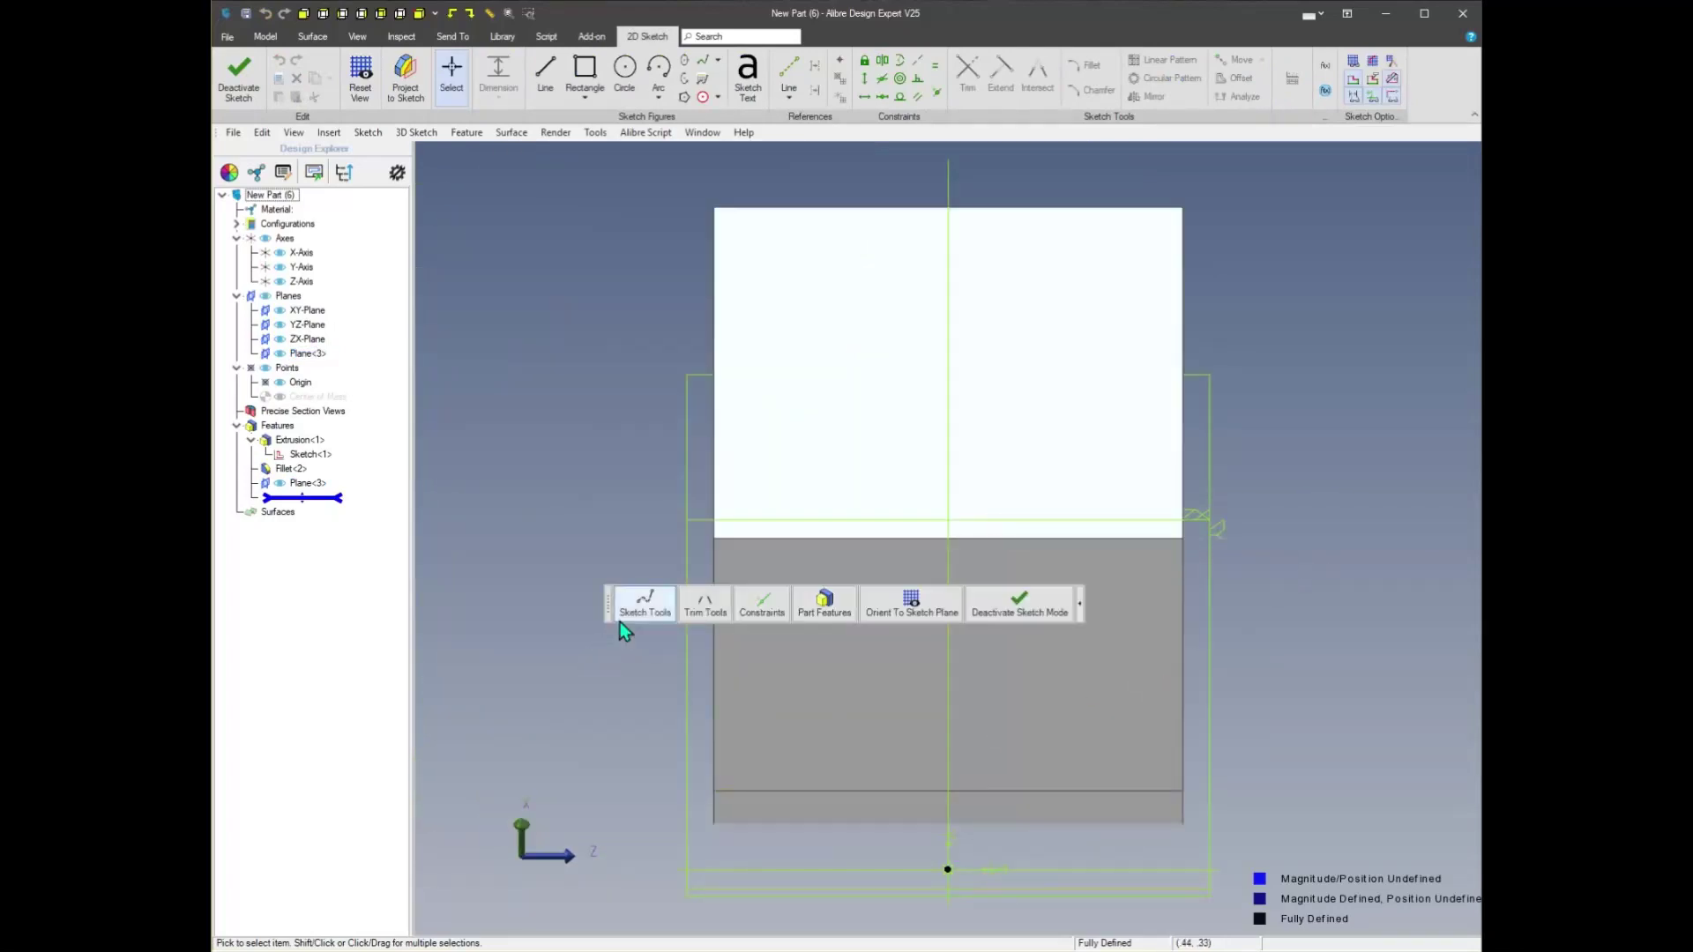
mouse_move(632, 605)
click(540, 552)
click(1035, 842)
click(860, 846)
click(968, 588)
click(1037, 844)
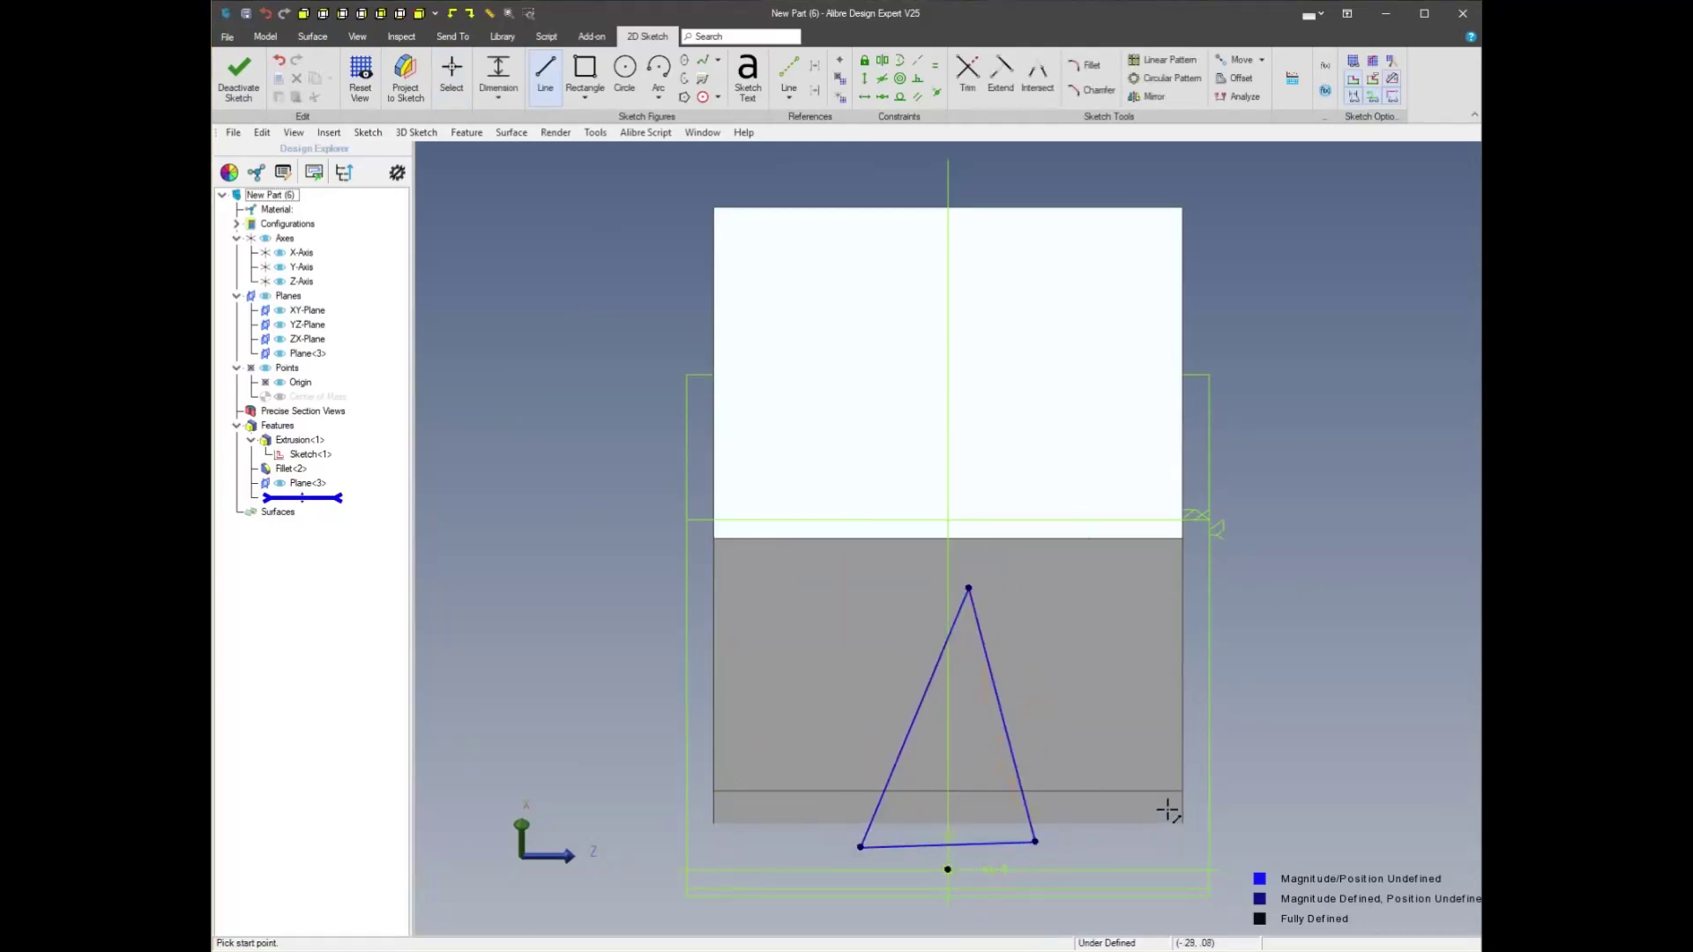
Constrain the triangle's base line to be horizontal
scroll(1099, 790, up, 2)
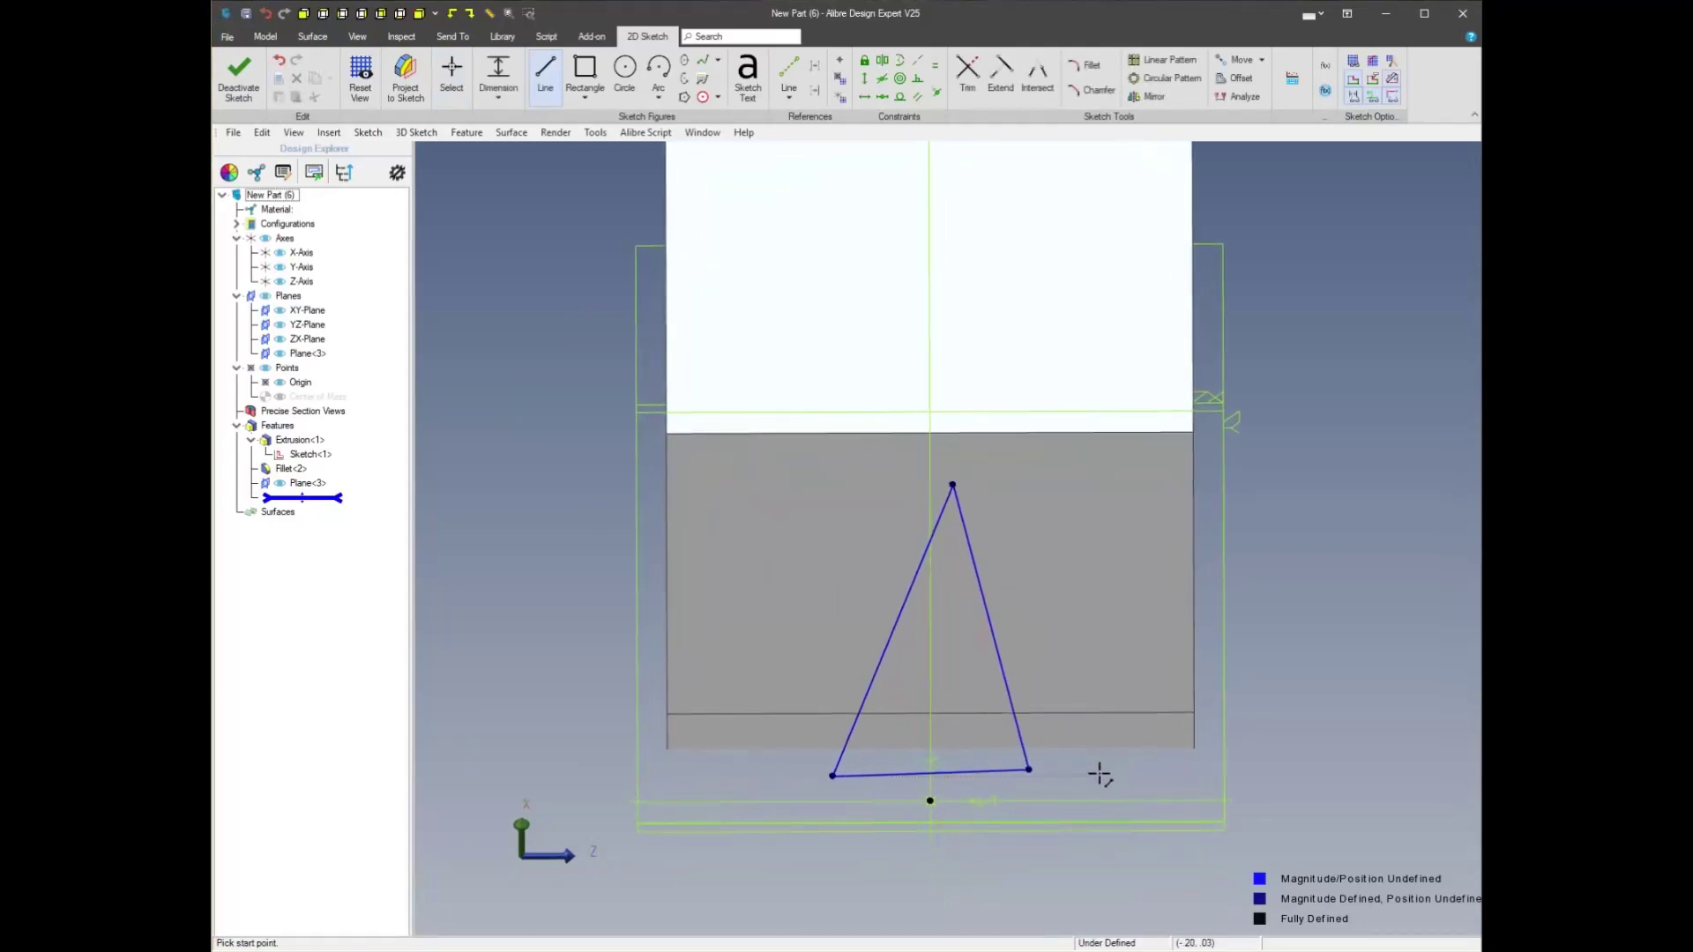
right_click(1109, 772)
click(1103, 717)
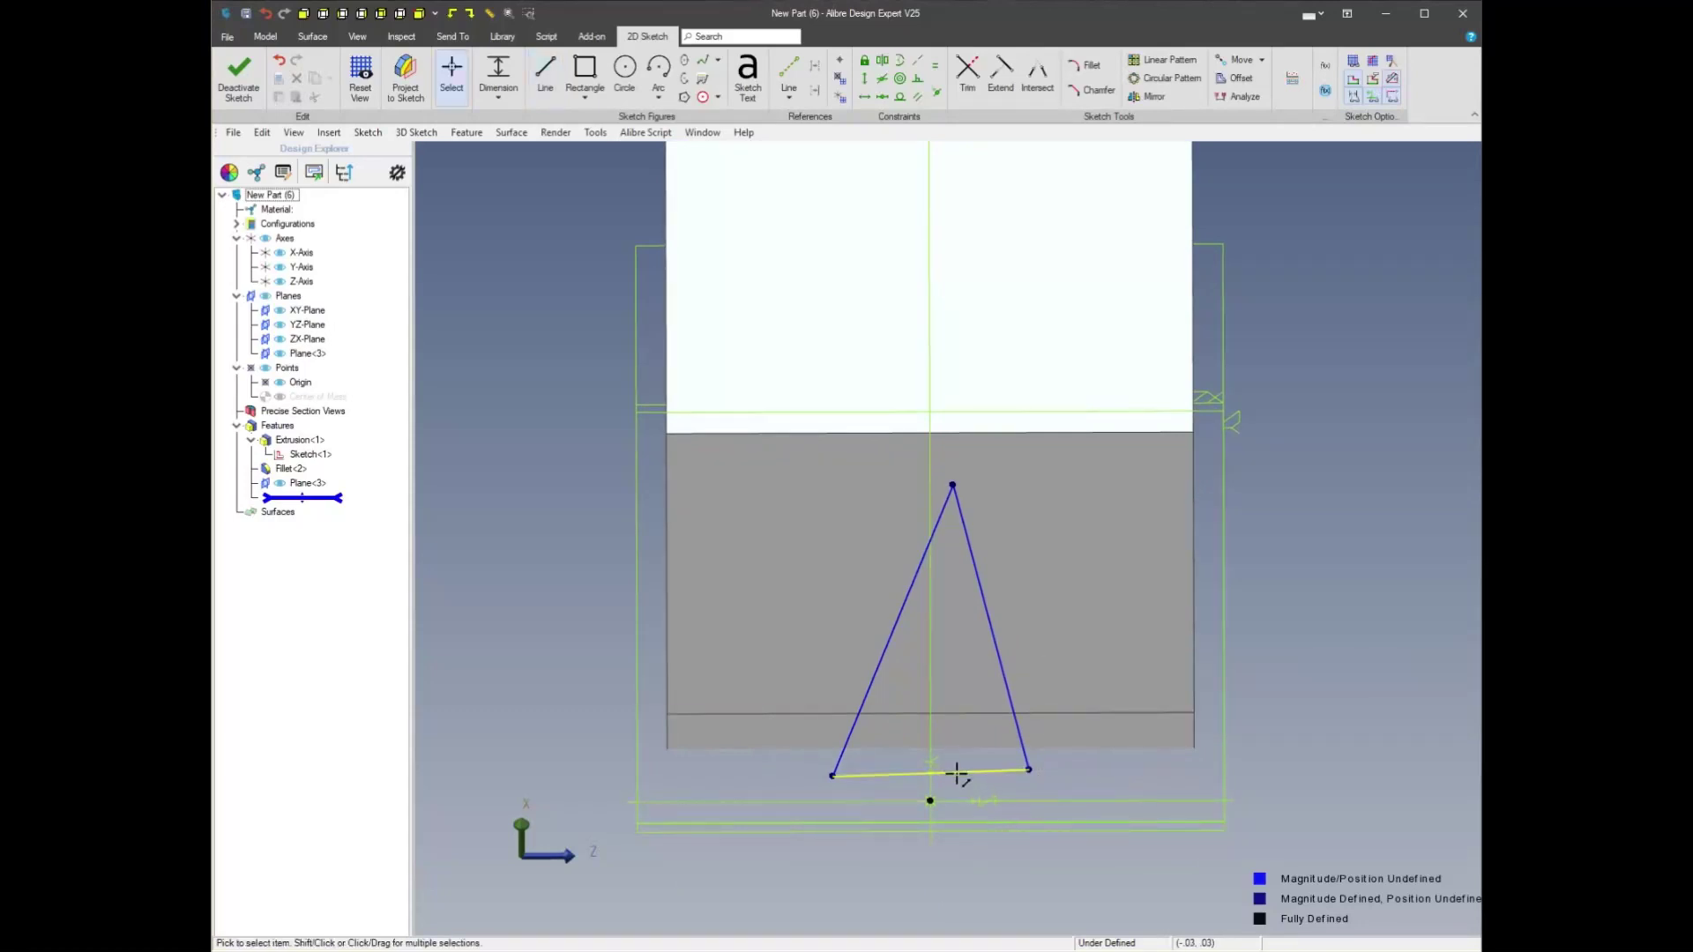
click(958, 772)
click(962, 803)
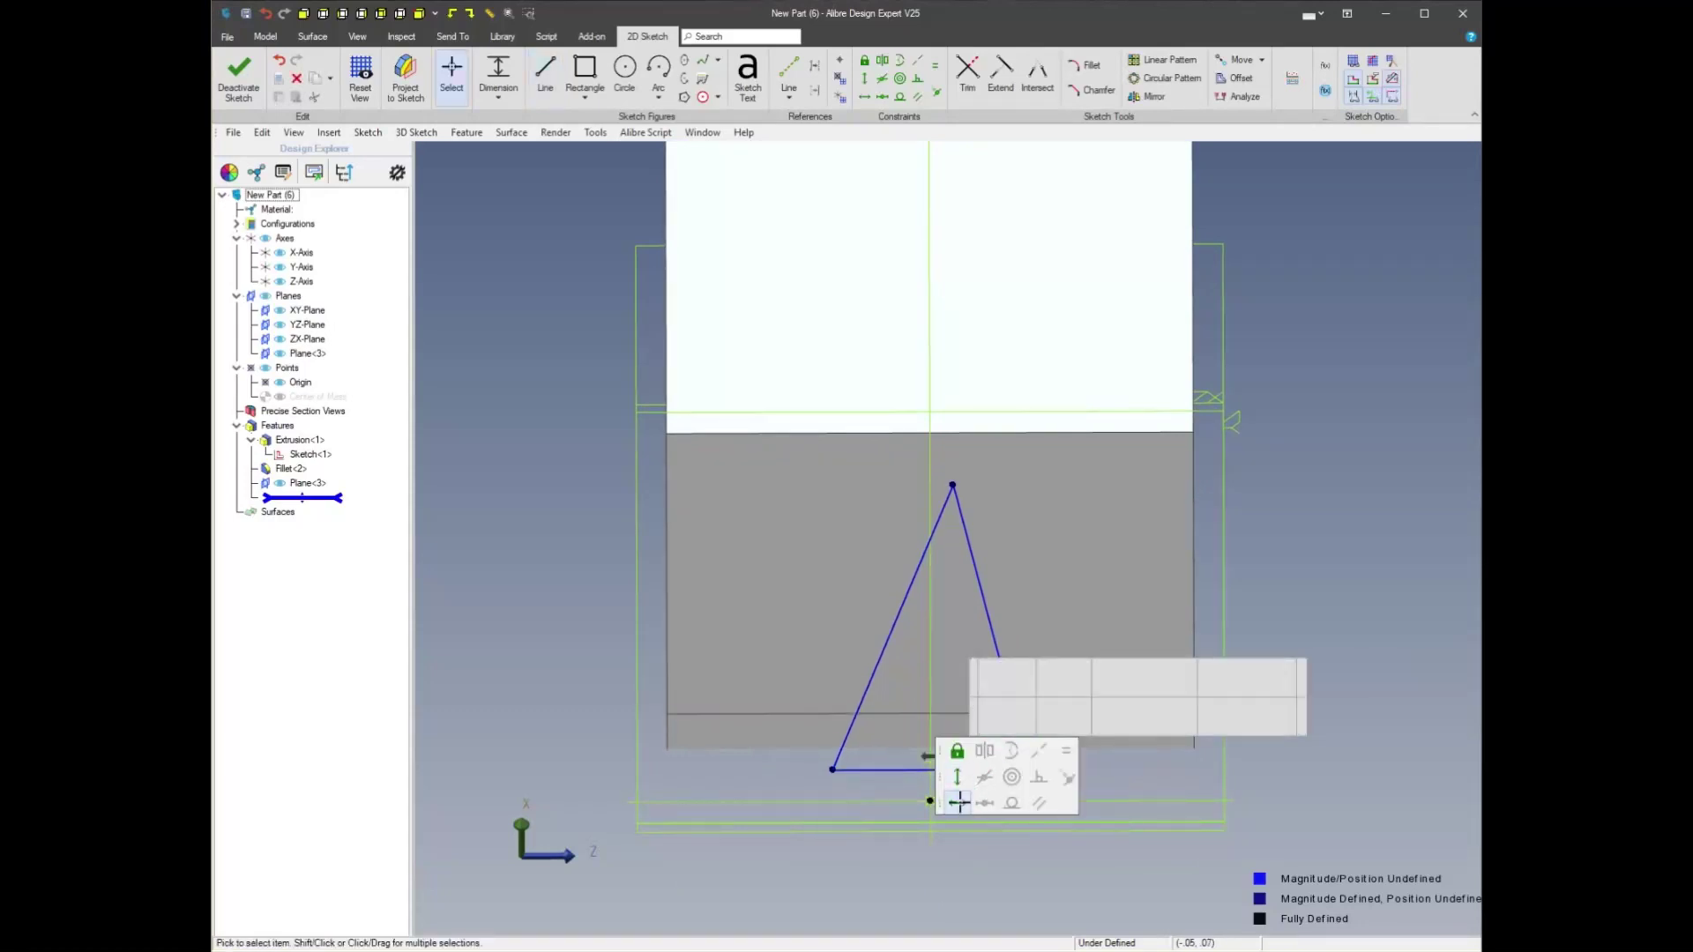
Make the two endpoints of the triangle's base symmetric about the vertical centre axis
right_click(1074, 769)
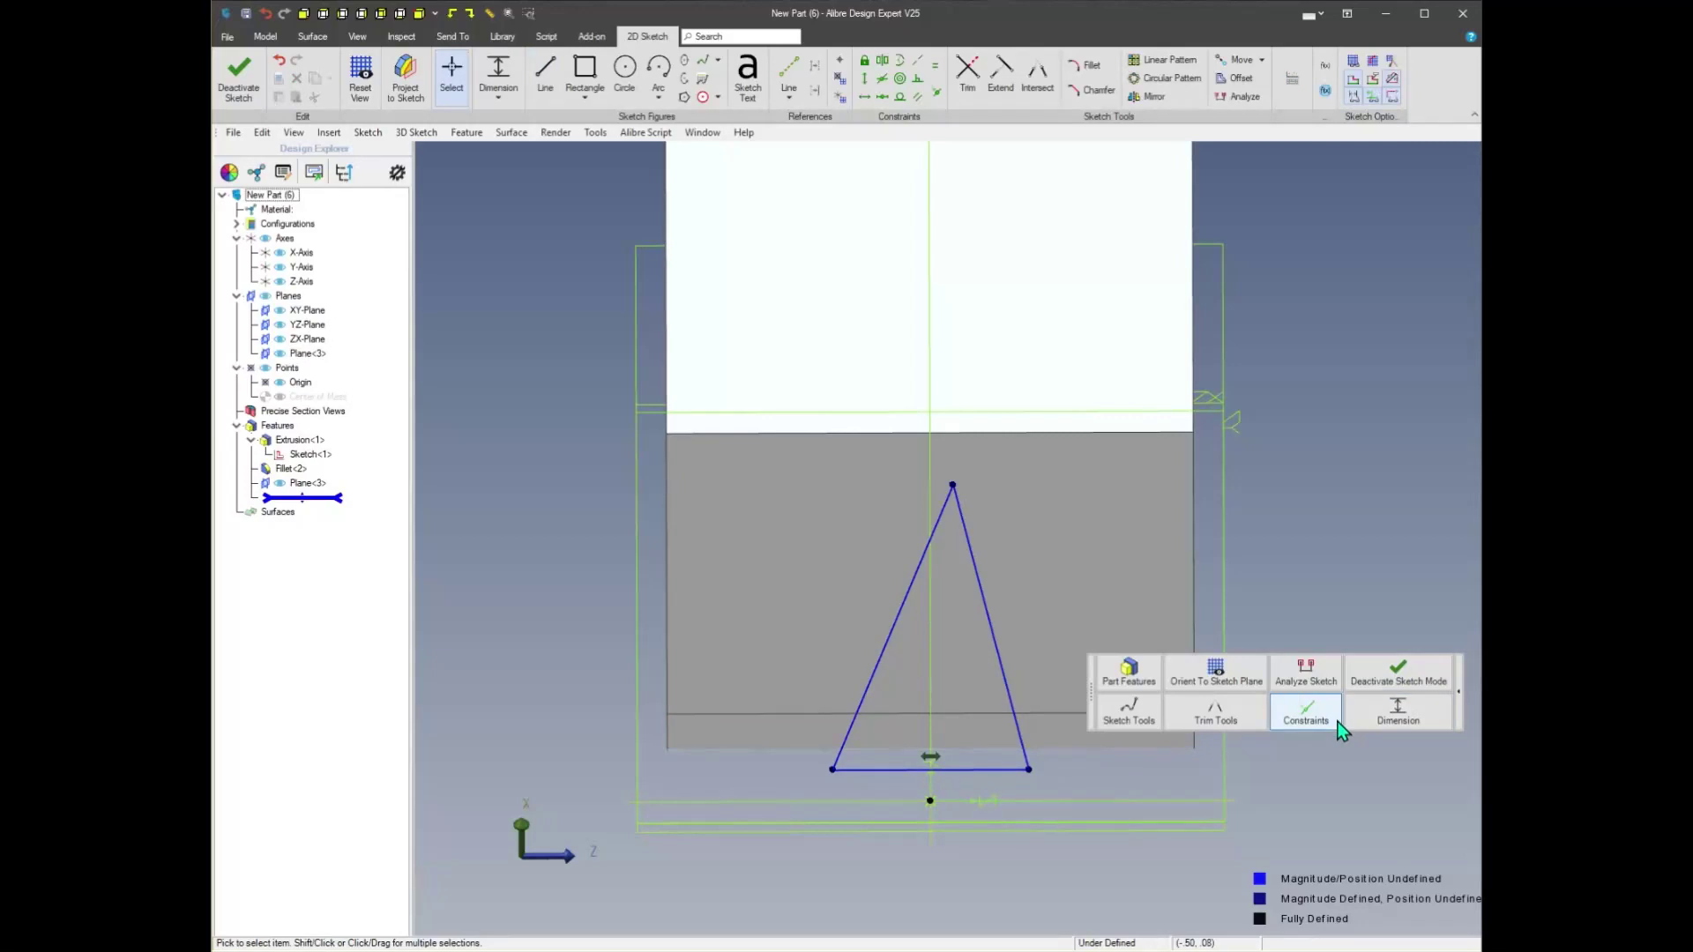
click(1329, 725)
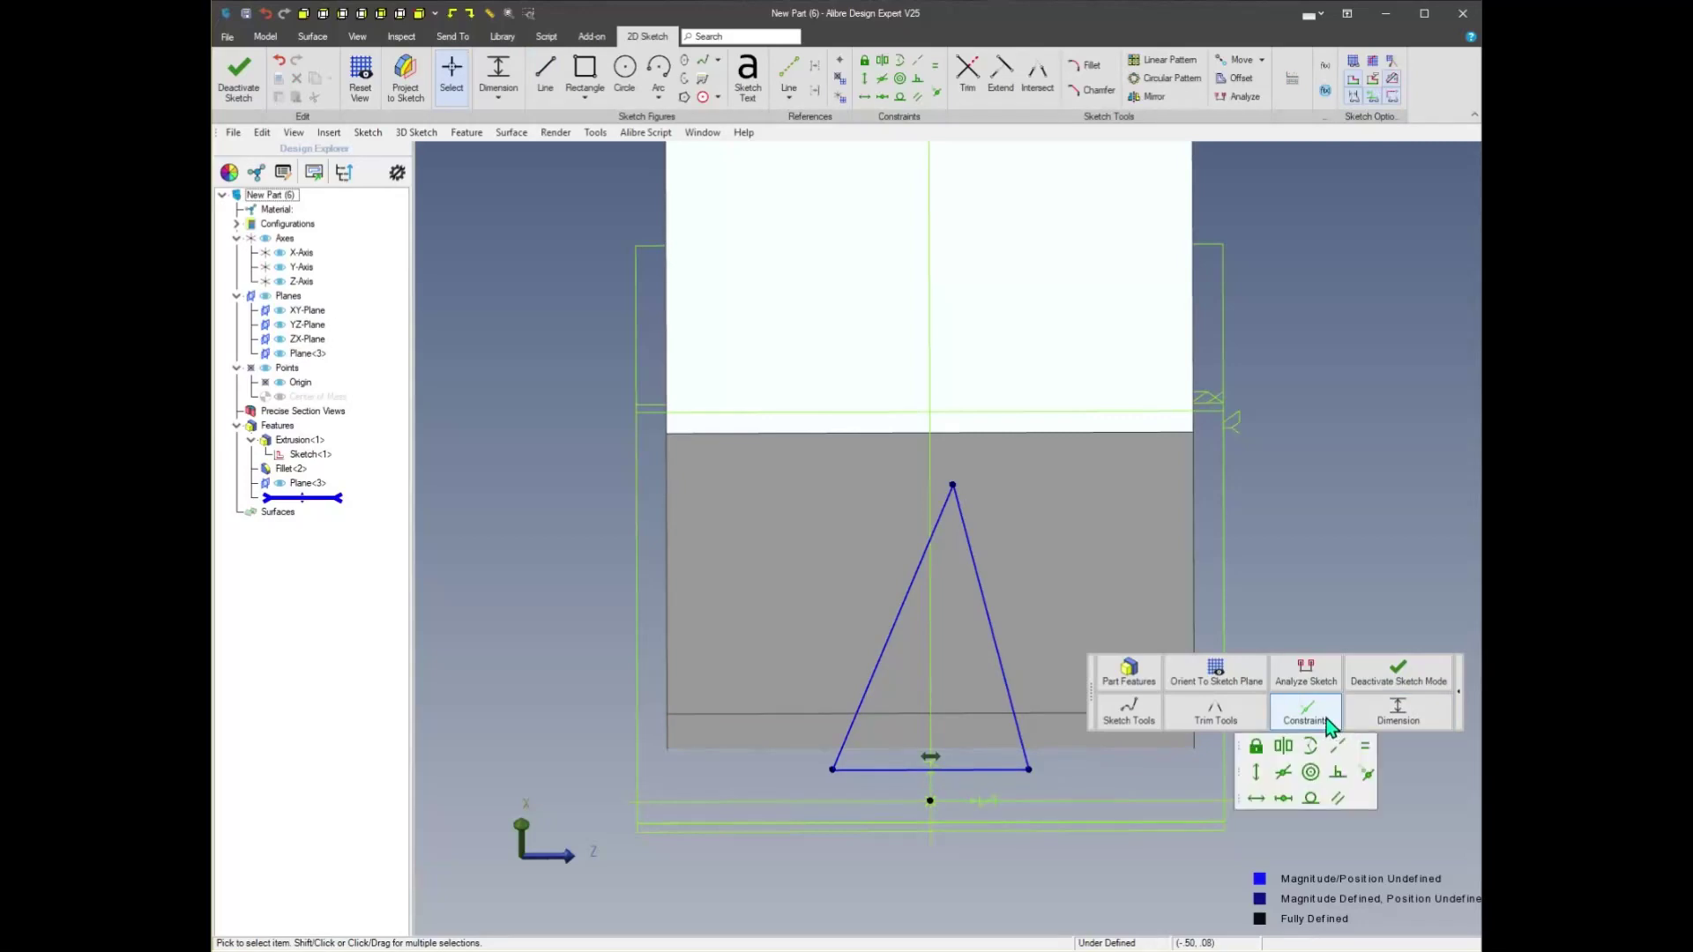
click(1284, 748)
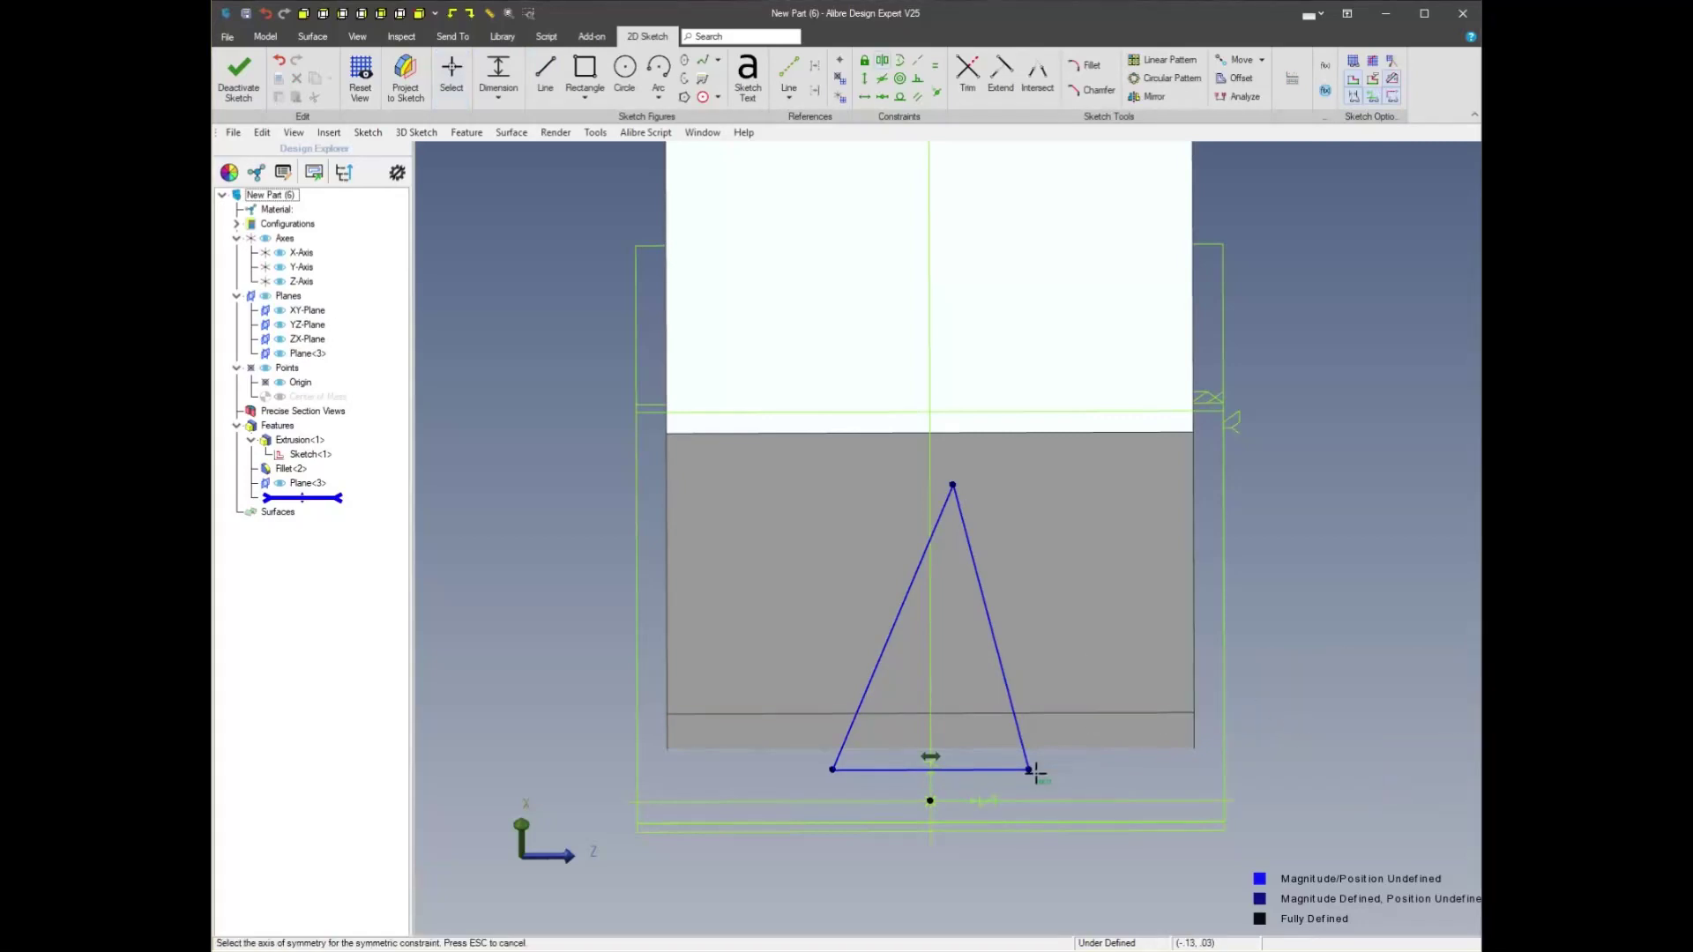
click(929, 742)
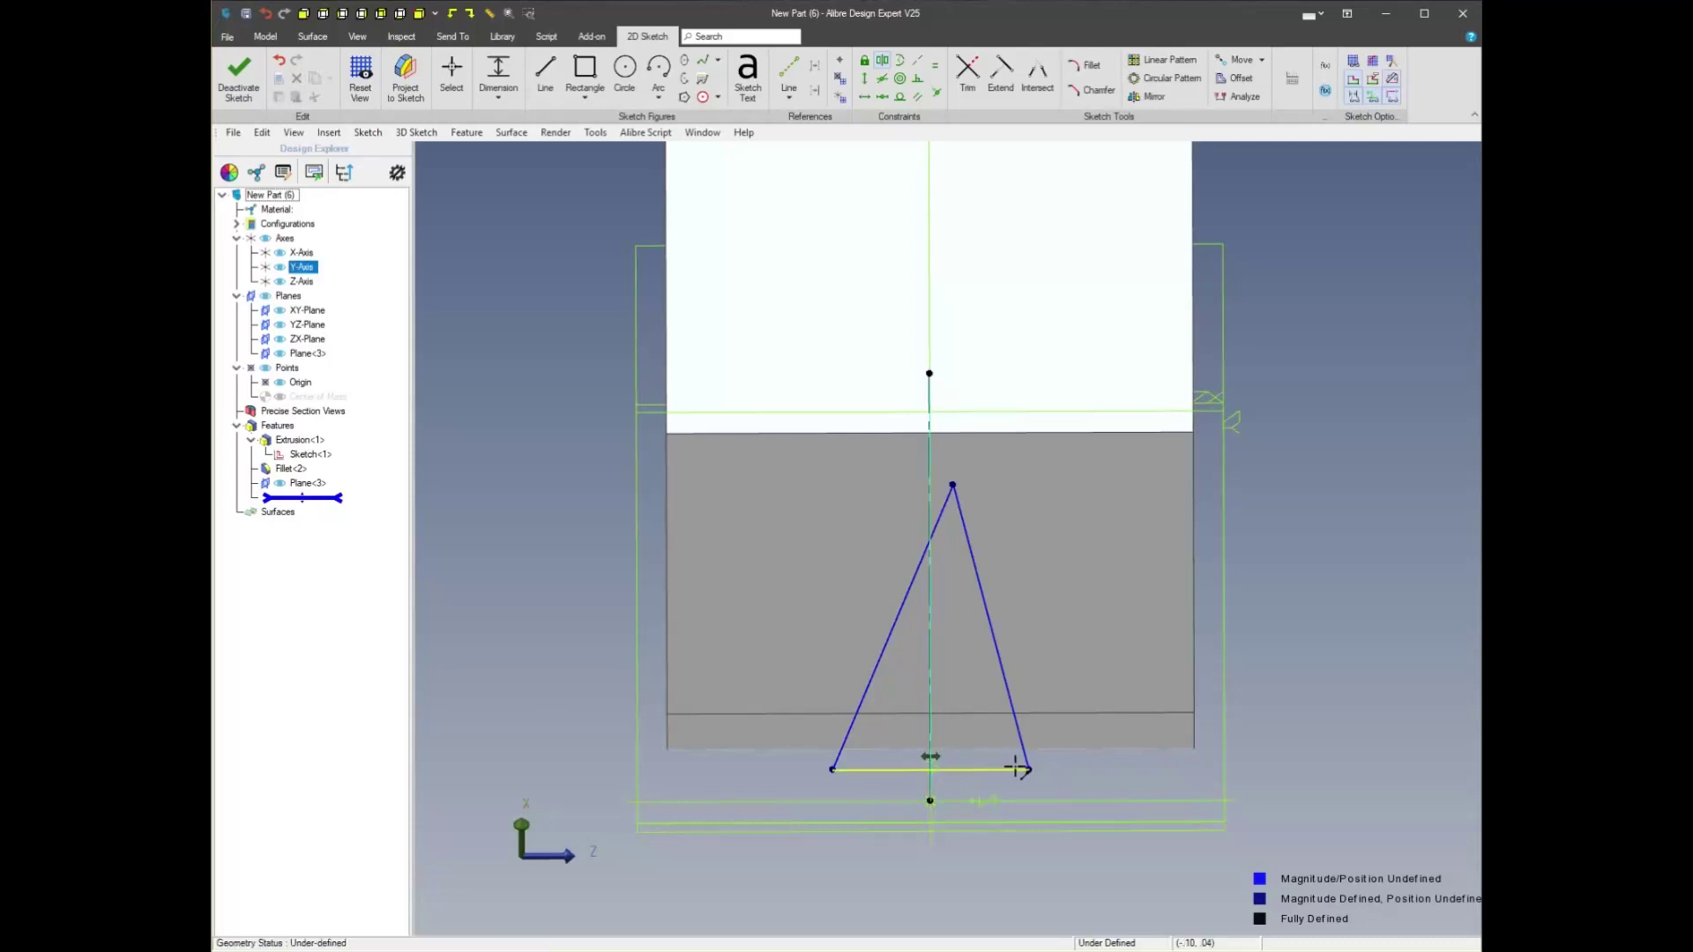
click(1029, 769)
click(833, 772)
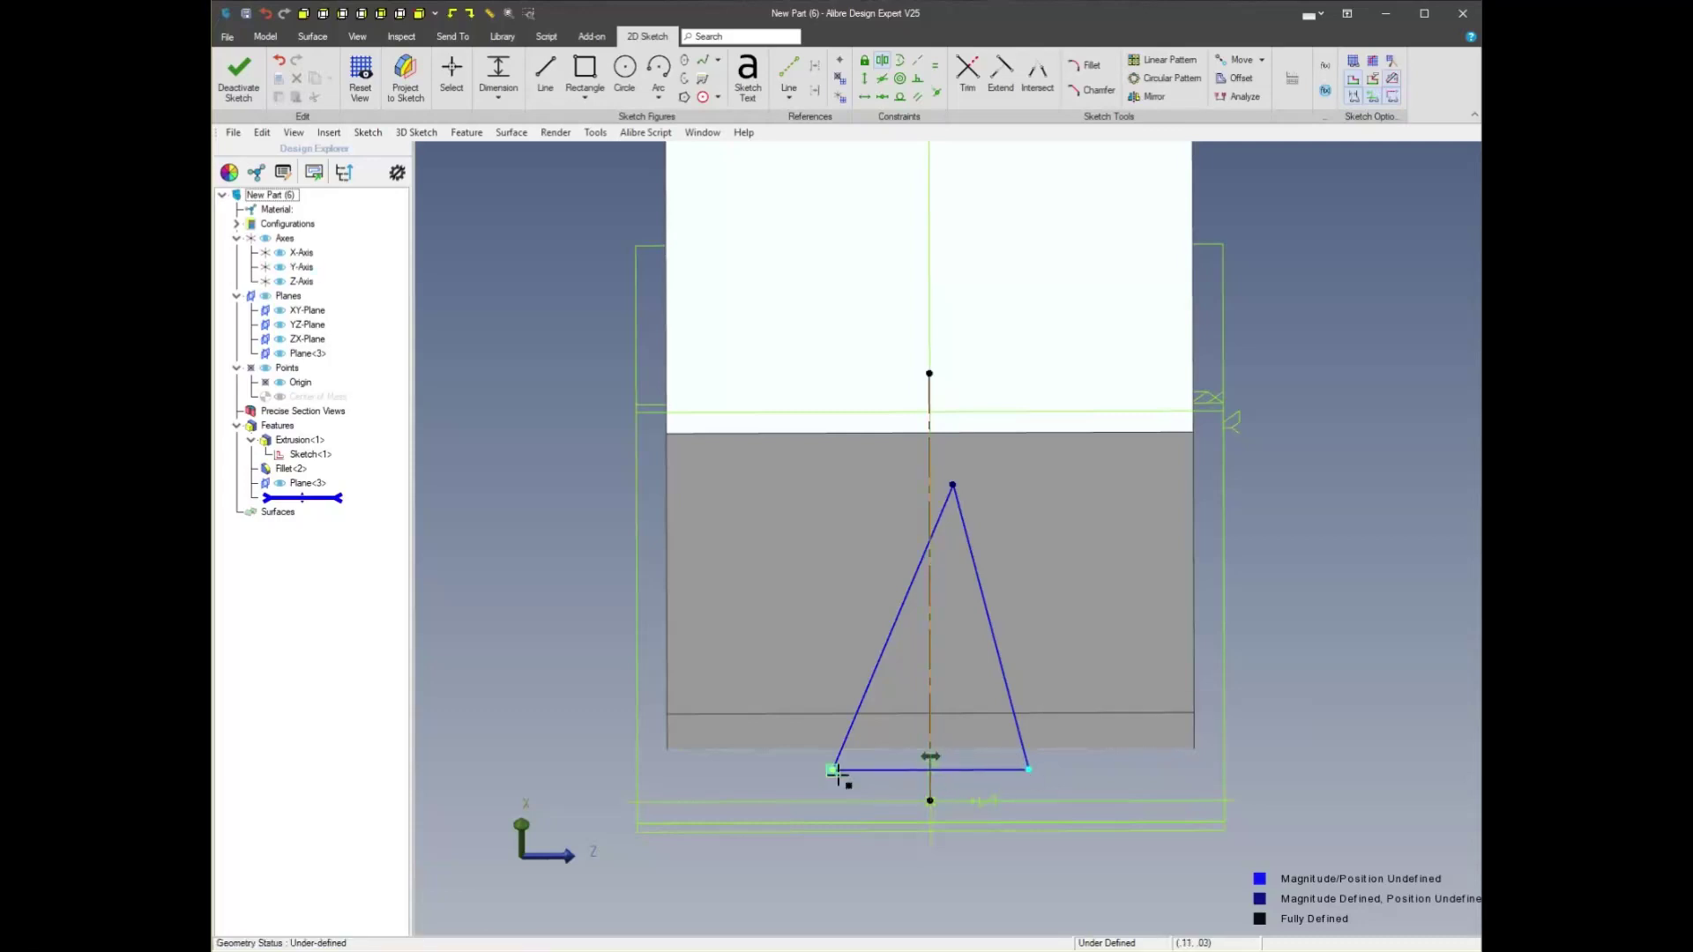
right_click(1091, 774)
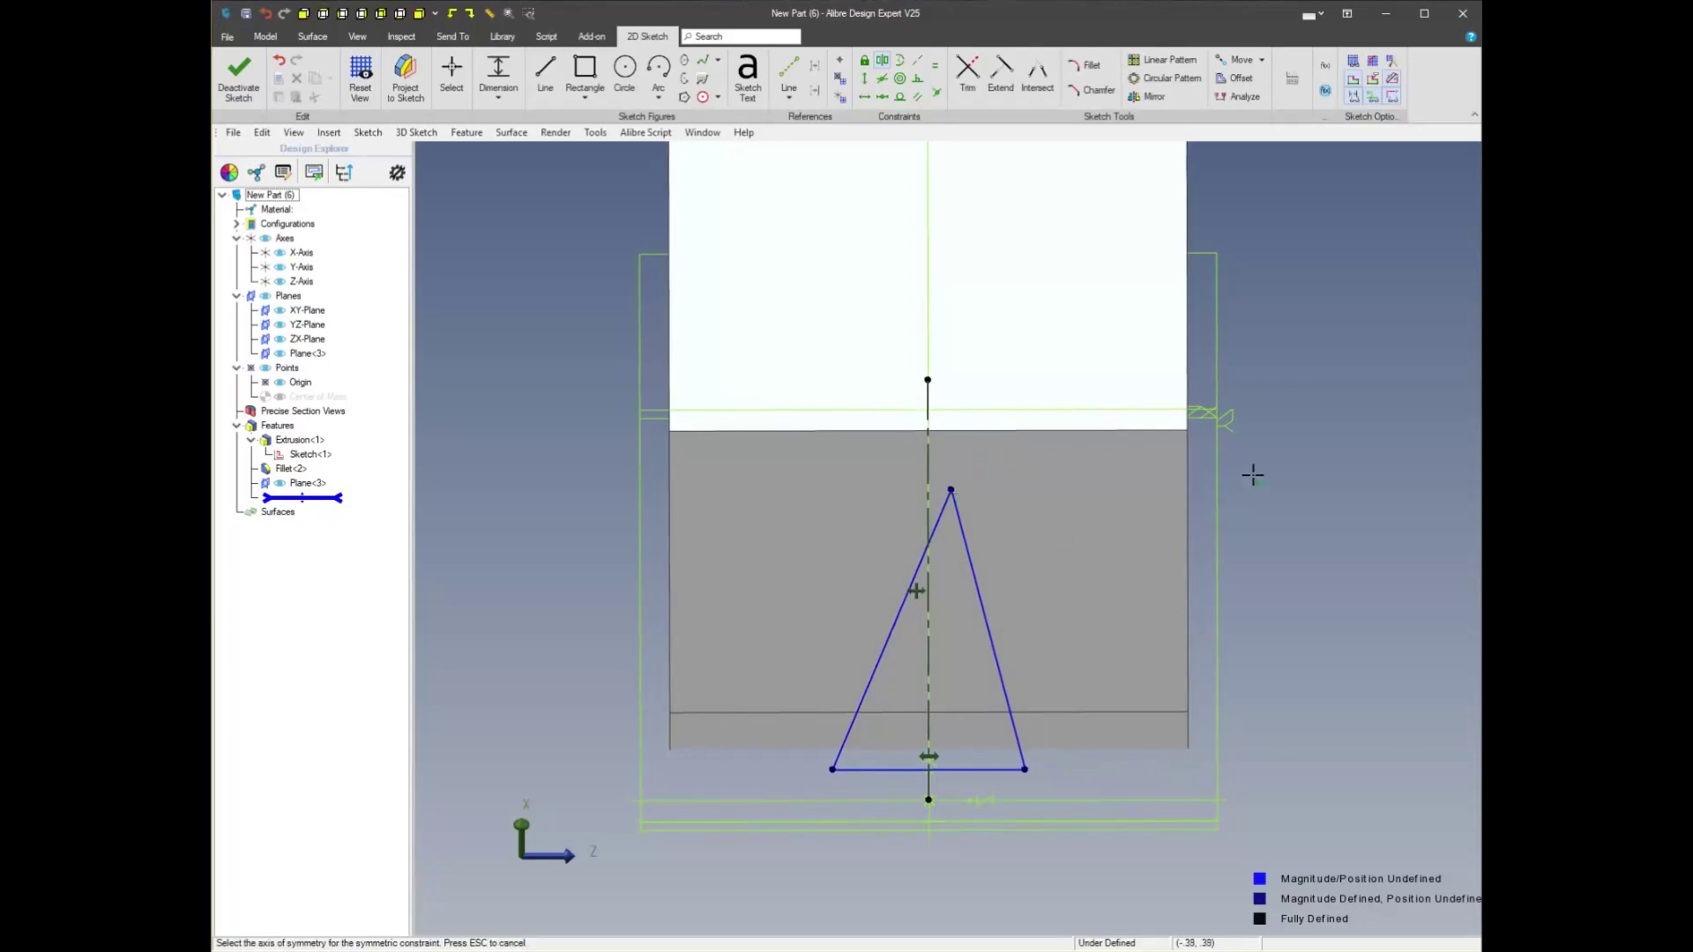
right_click(1278, 427)
click(1087, 409)
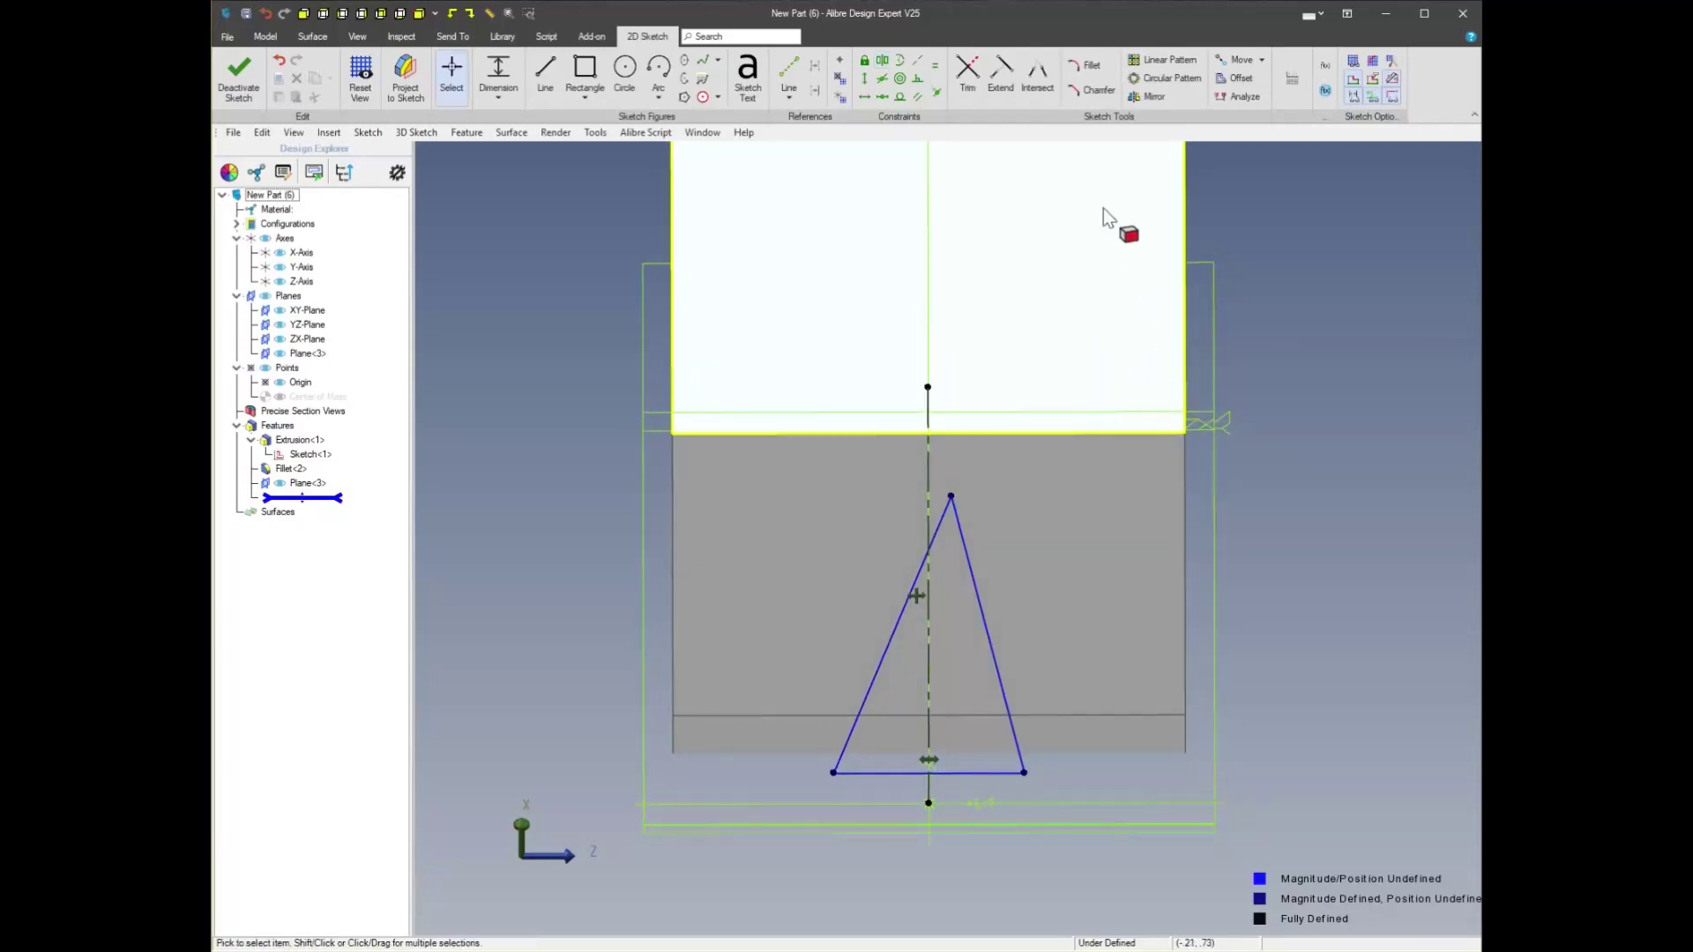
click(1081, 67)
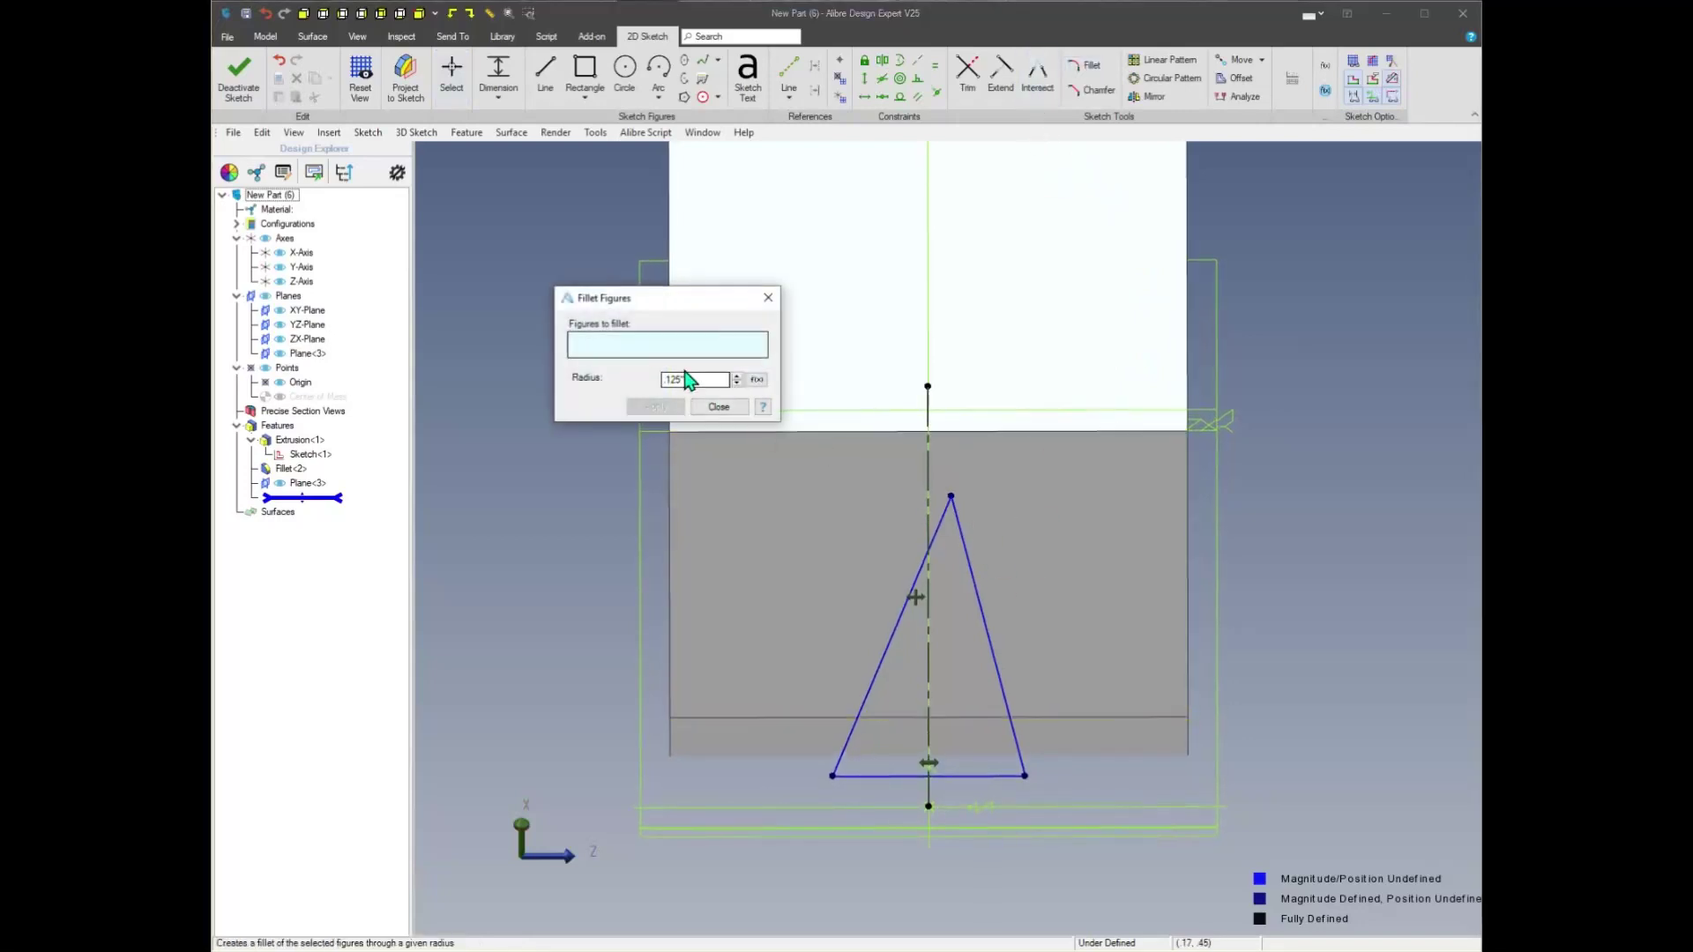
click(967, 553)
click(922, 567)
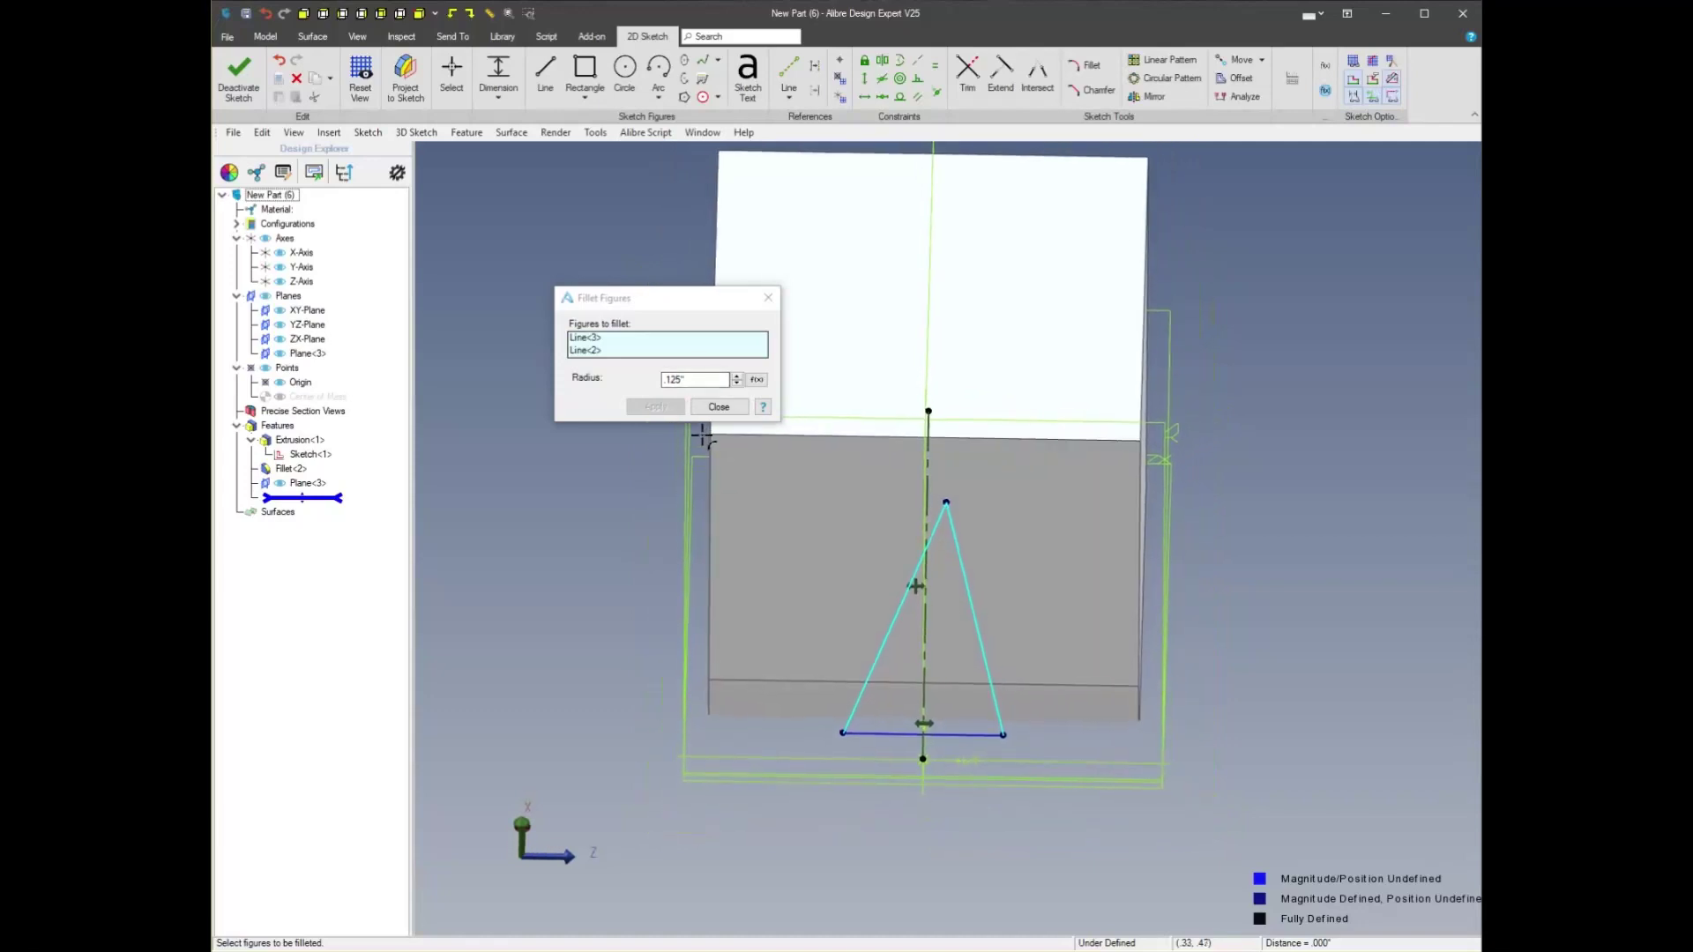
click(720, 408)
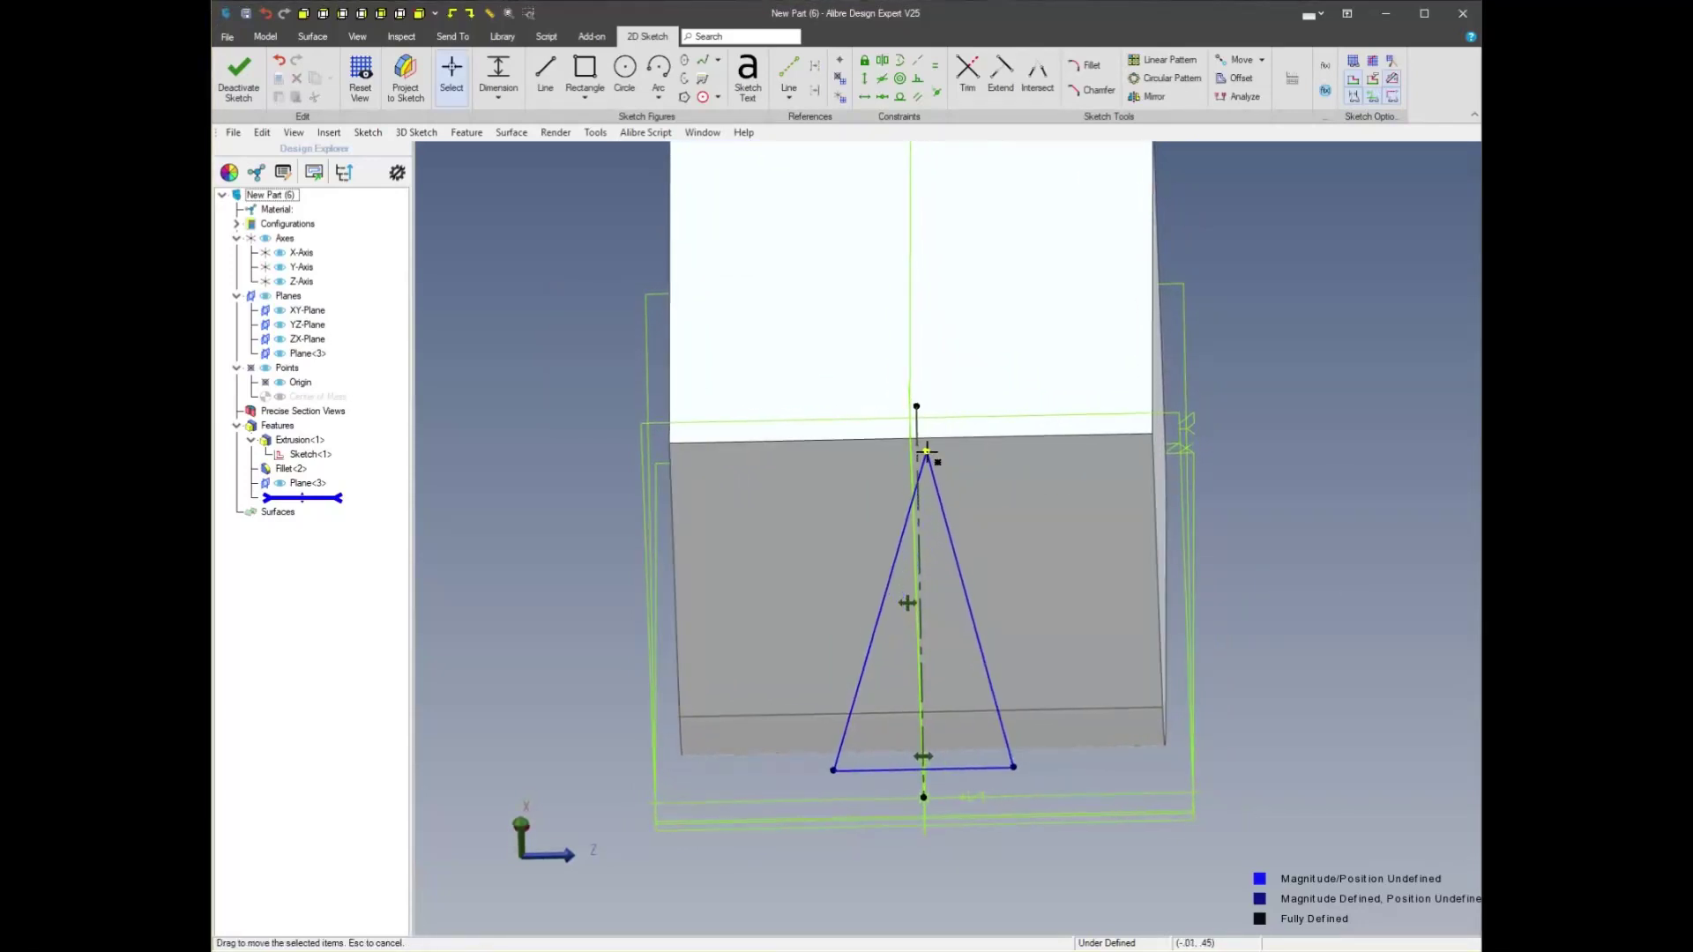
click(1072, 71)
click(948, 595)
click(885, 598)
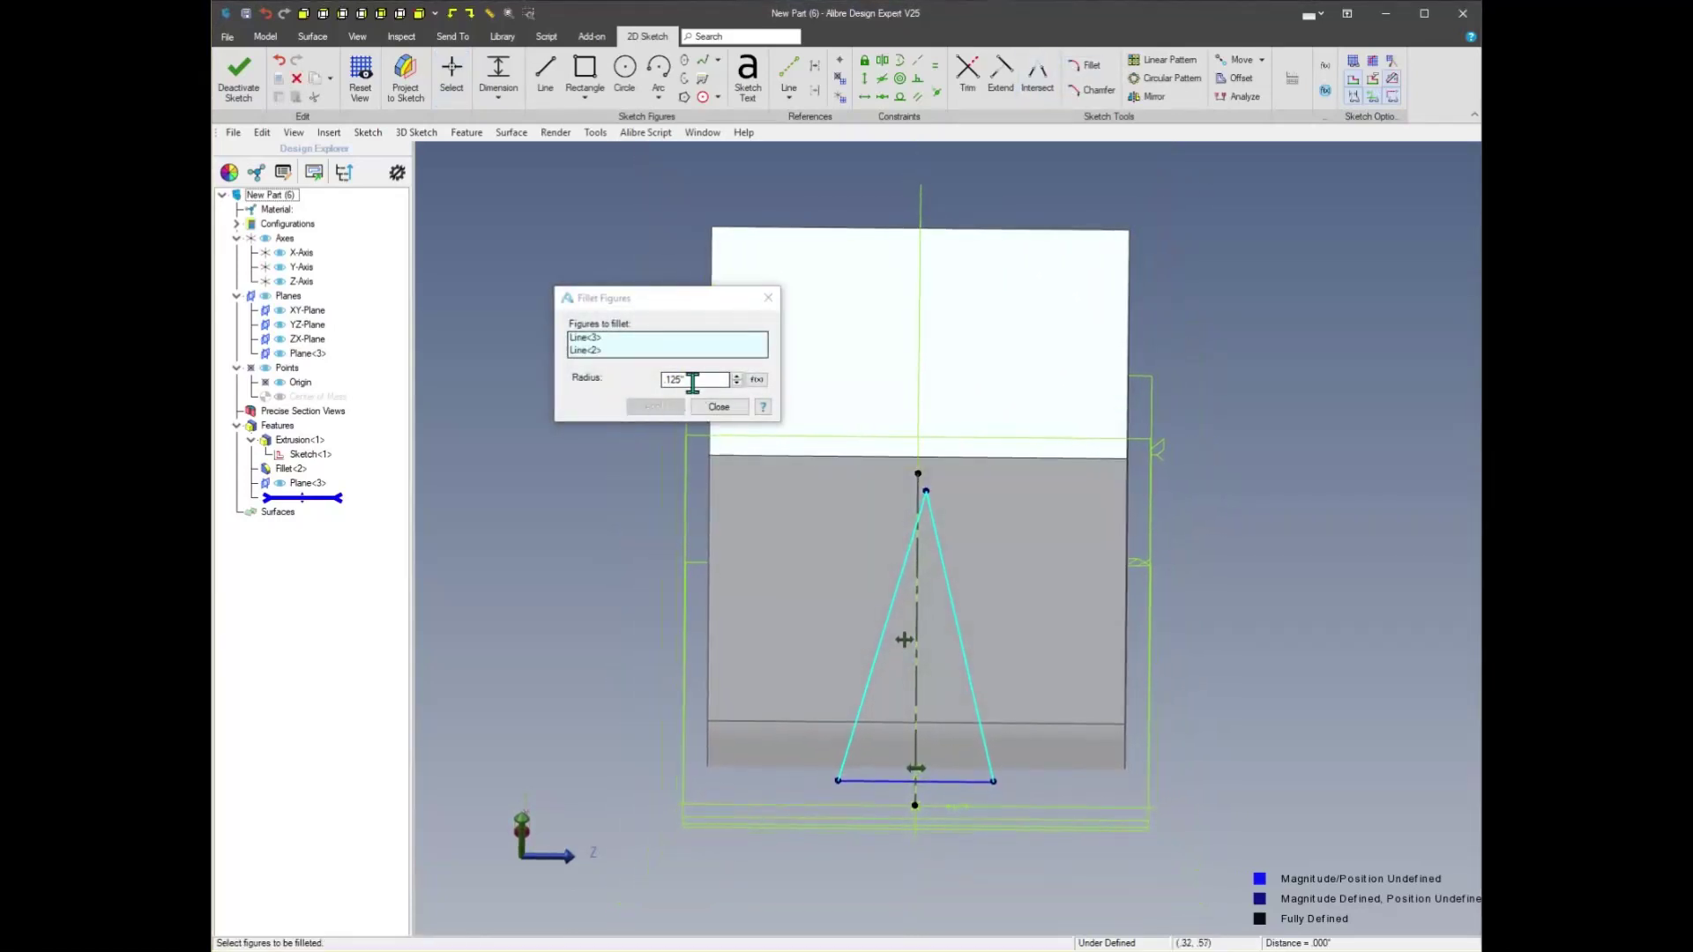
click(718, 406)
Widen the triangle by moving a base corner outward, and fillet the apex between the two sloping lines with a .125" radius
right_click(1334, 615)
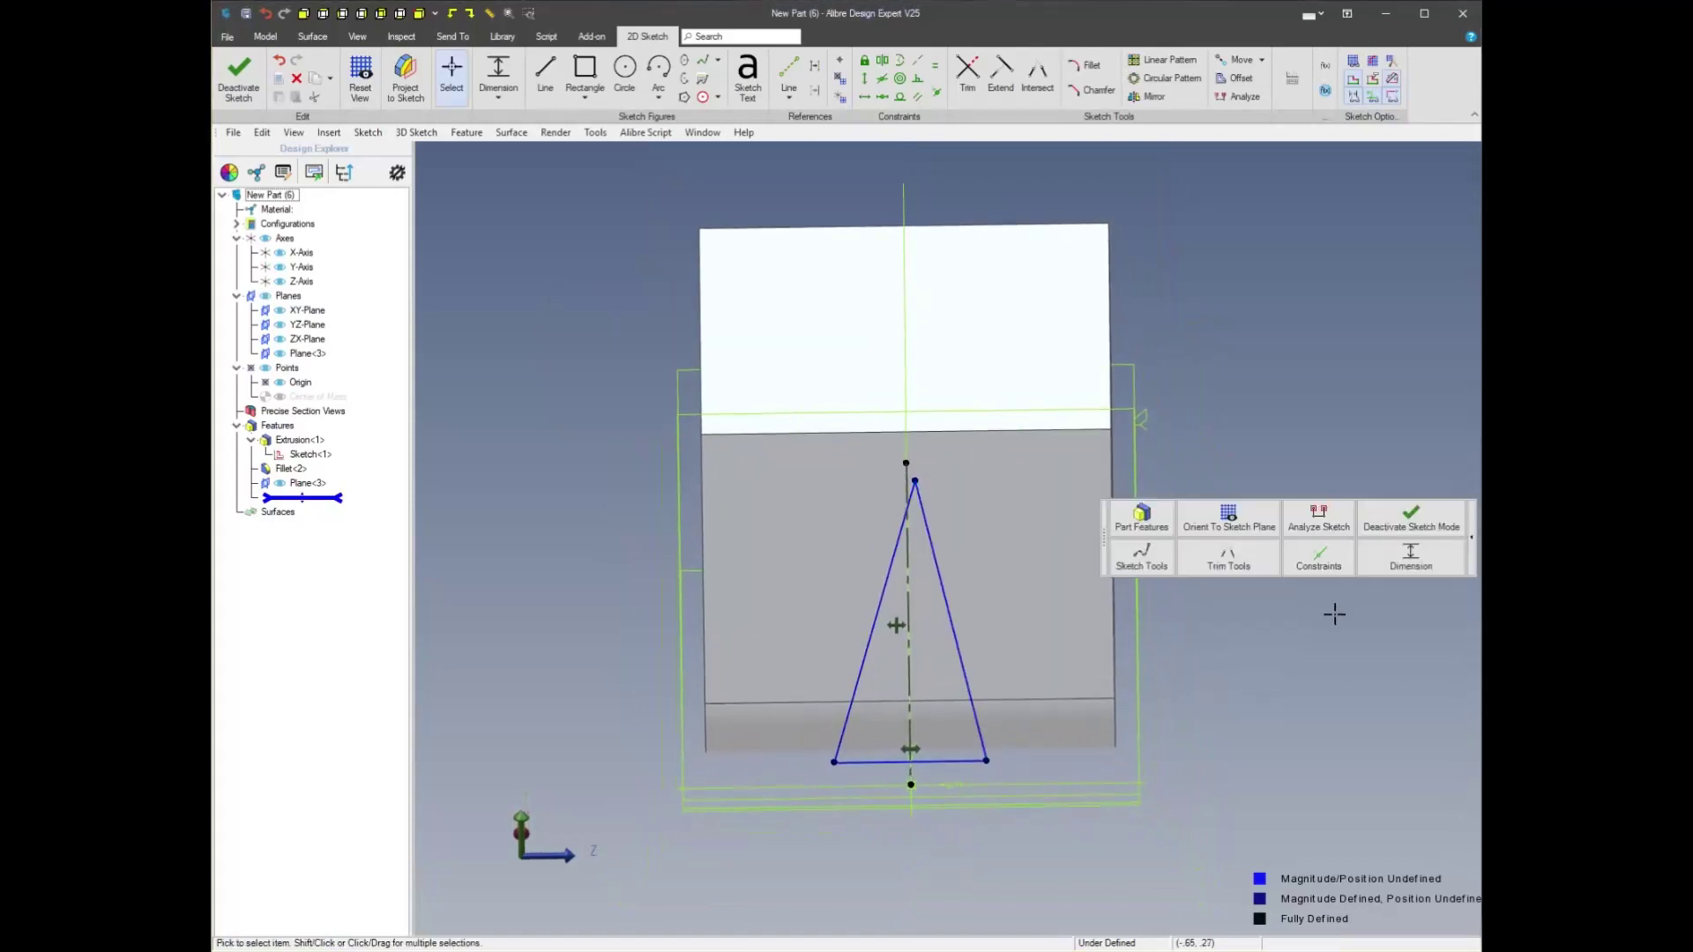
drag(985, 735, 1071, 737)
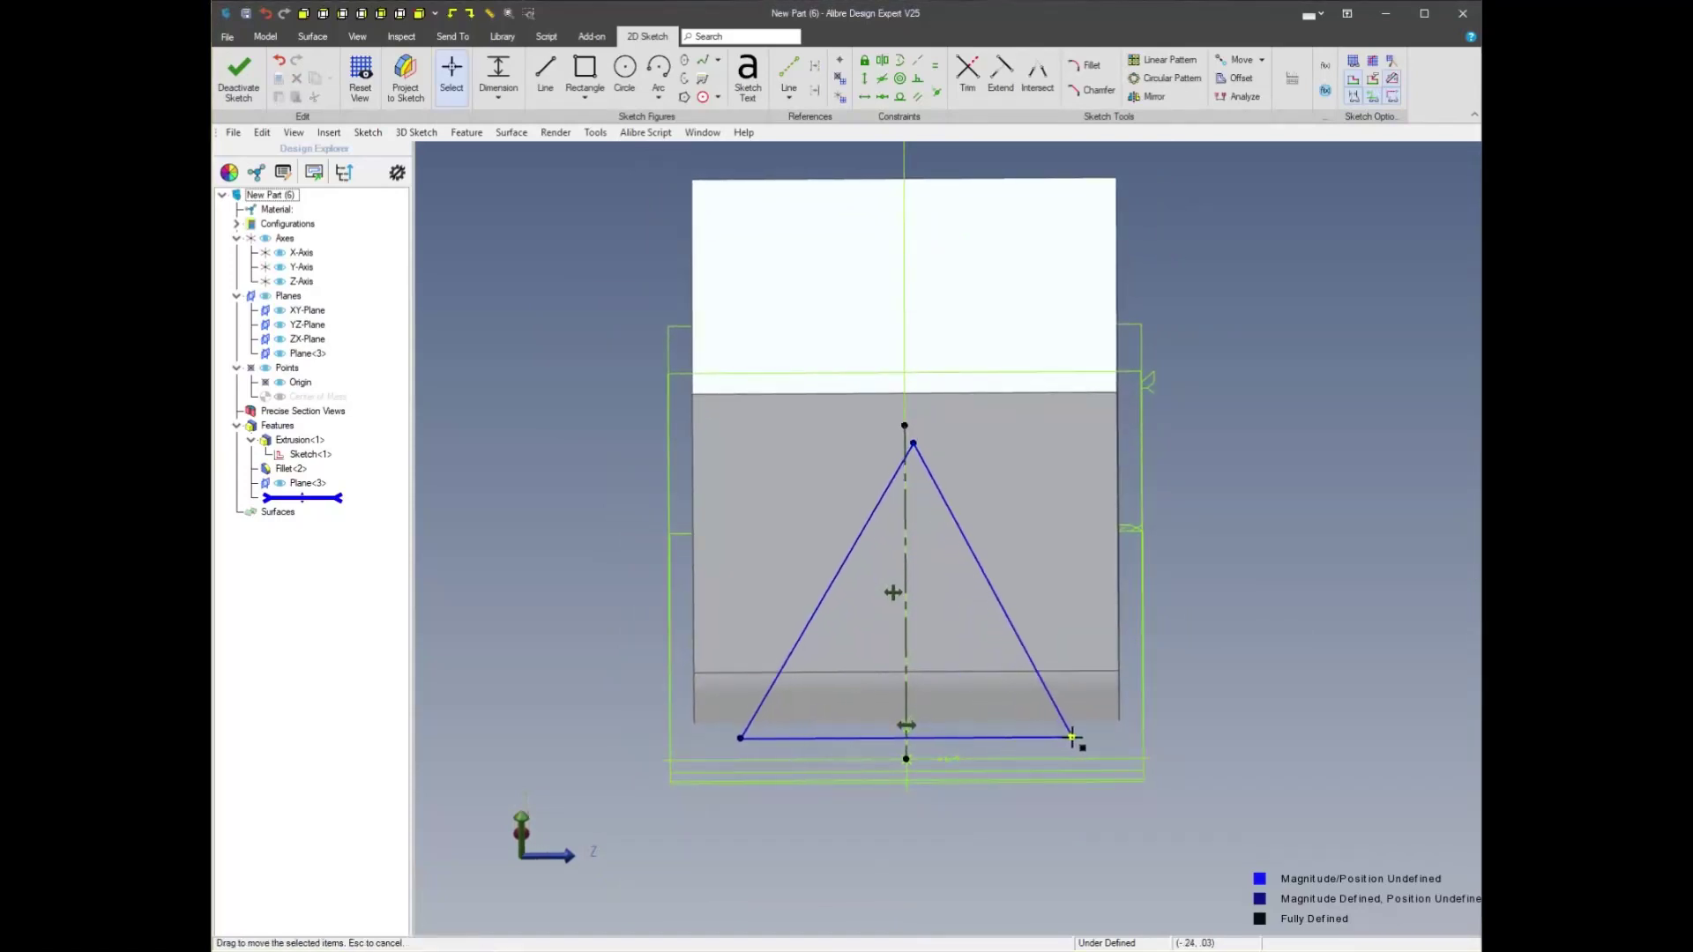
click(1084, 68)
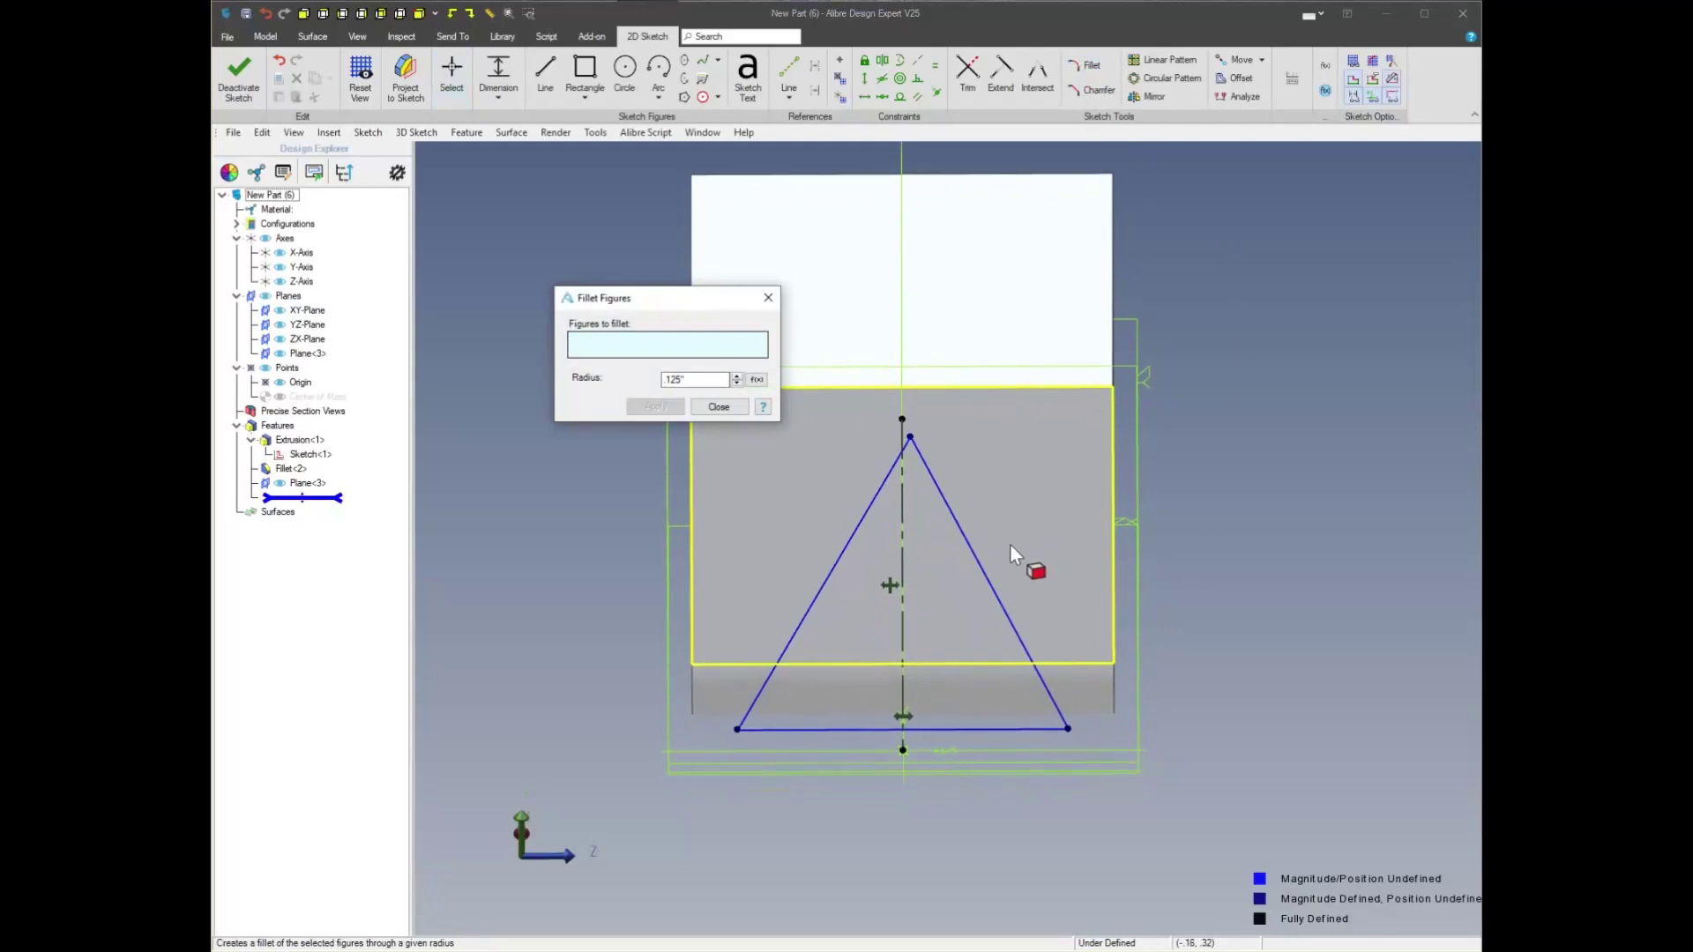
click(970, 553)
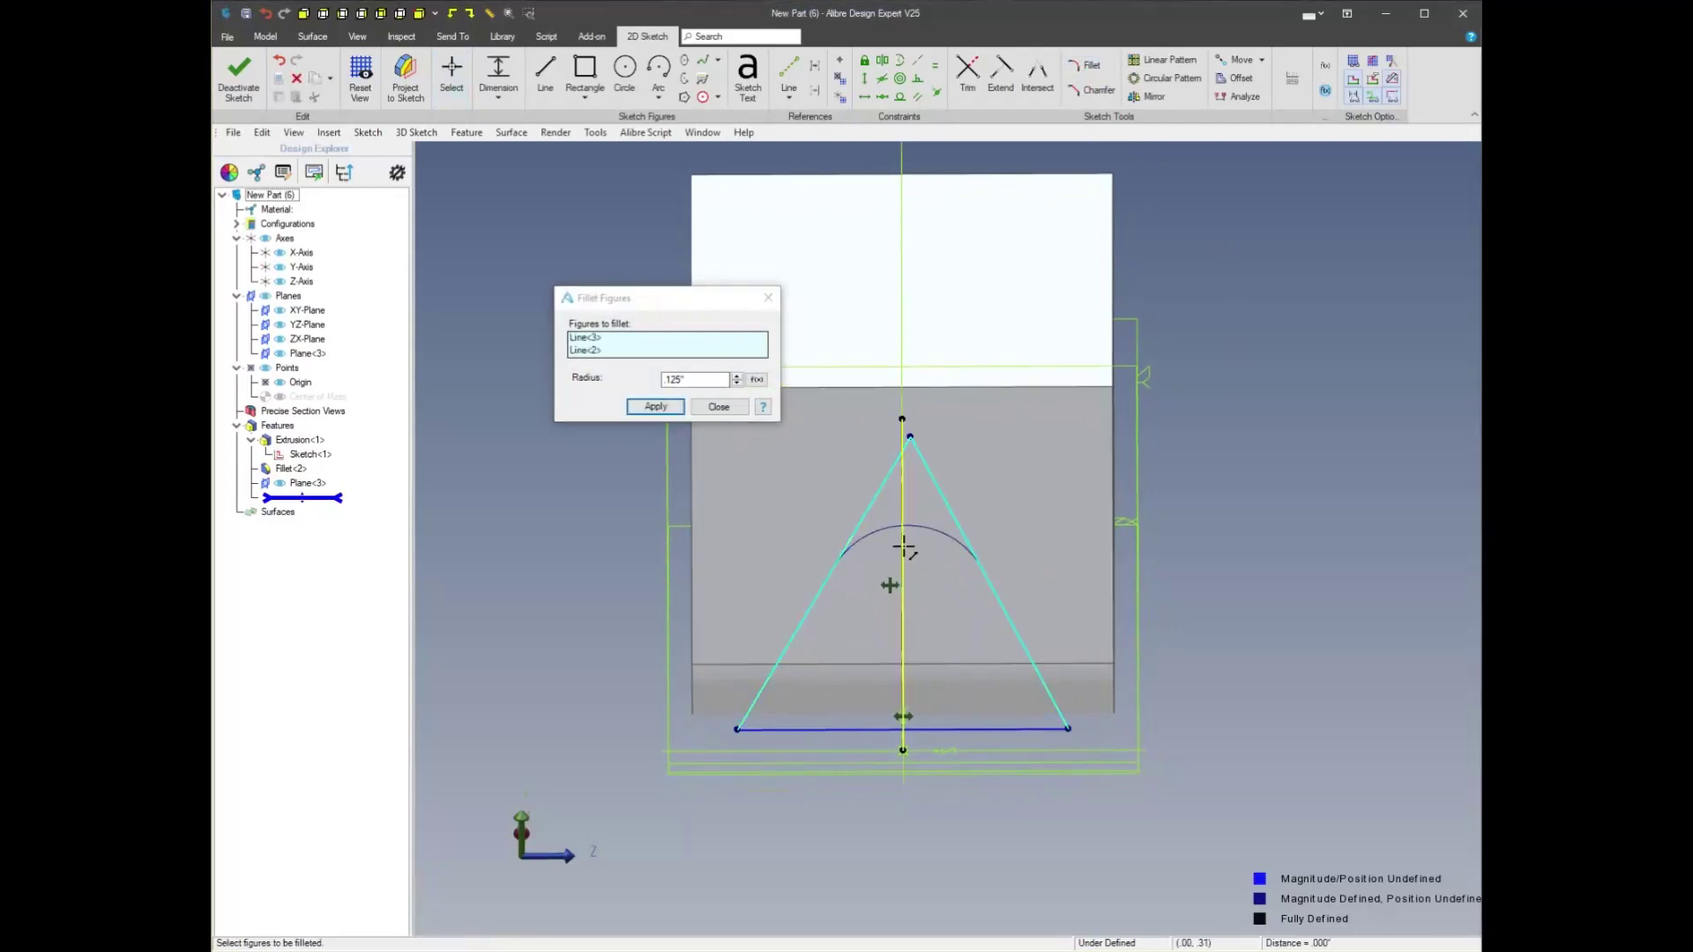
click(647, 410)
click(652, 408)
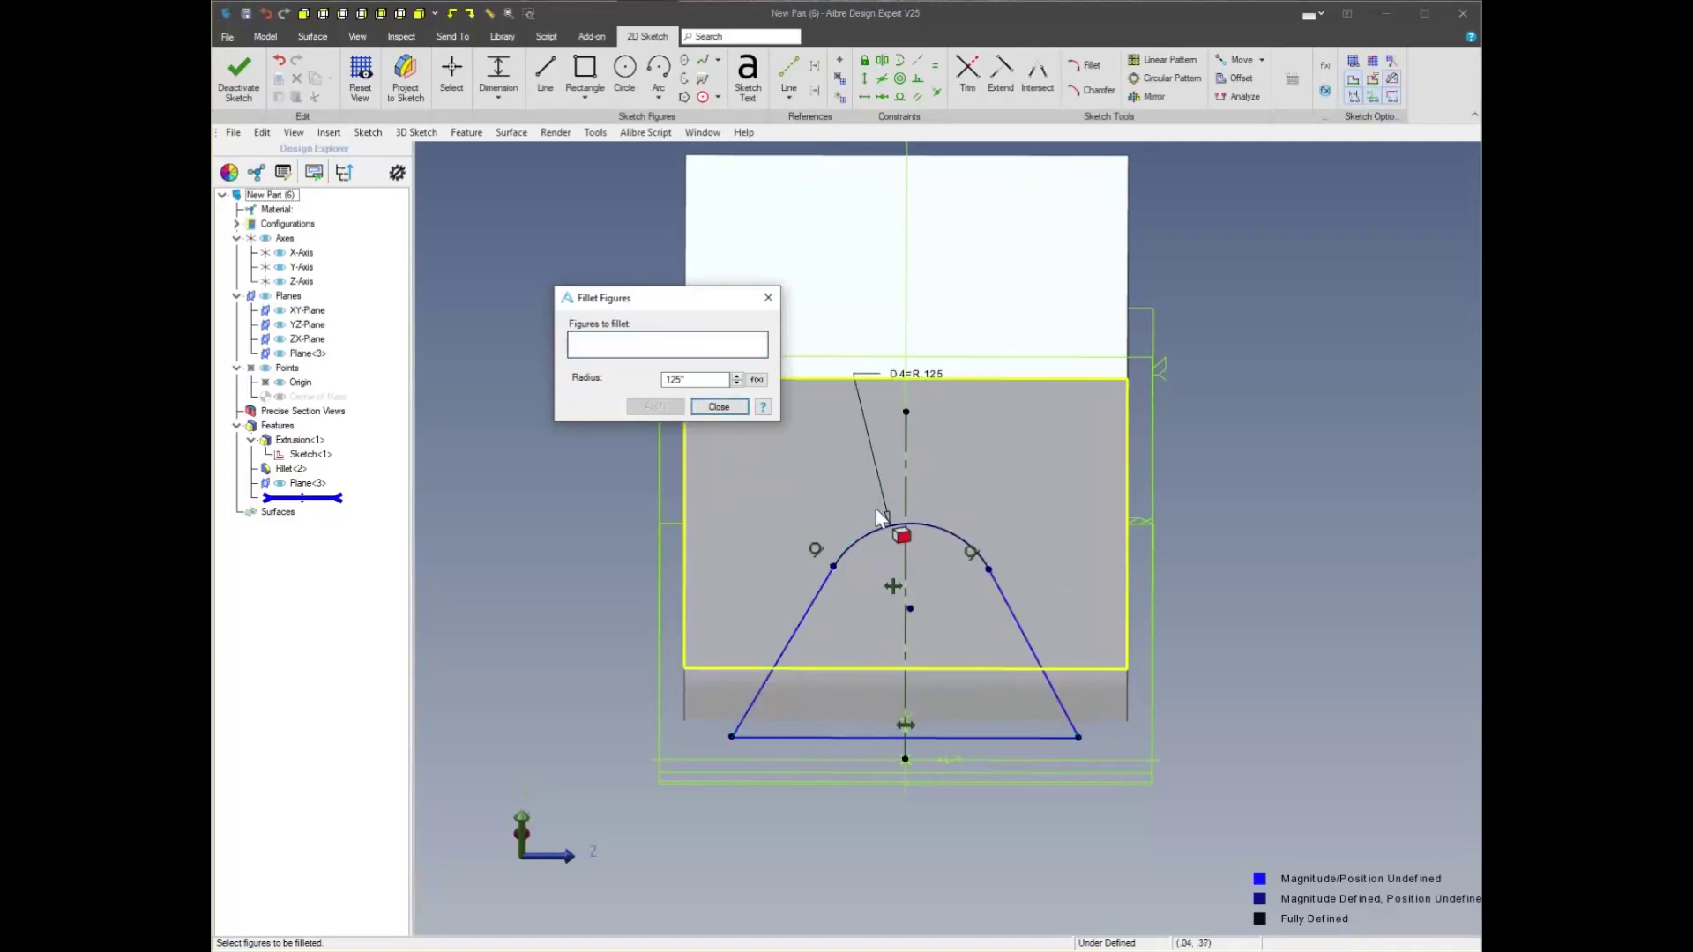
click(732, 407)
Add an angular dimension of 60° between the profile's two sloping lines
right_drag(1007, 459, 1056, 769)
click(1388, 722)
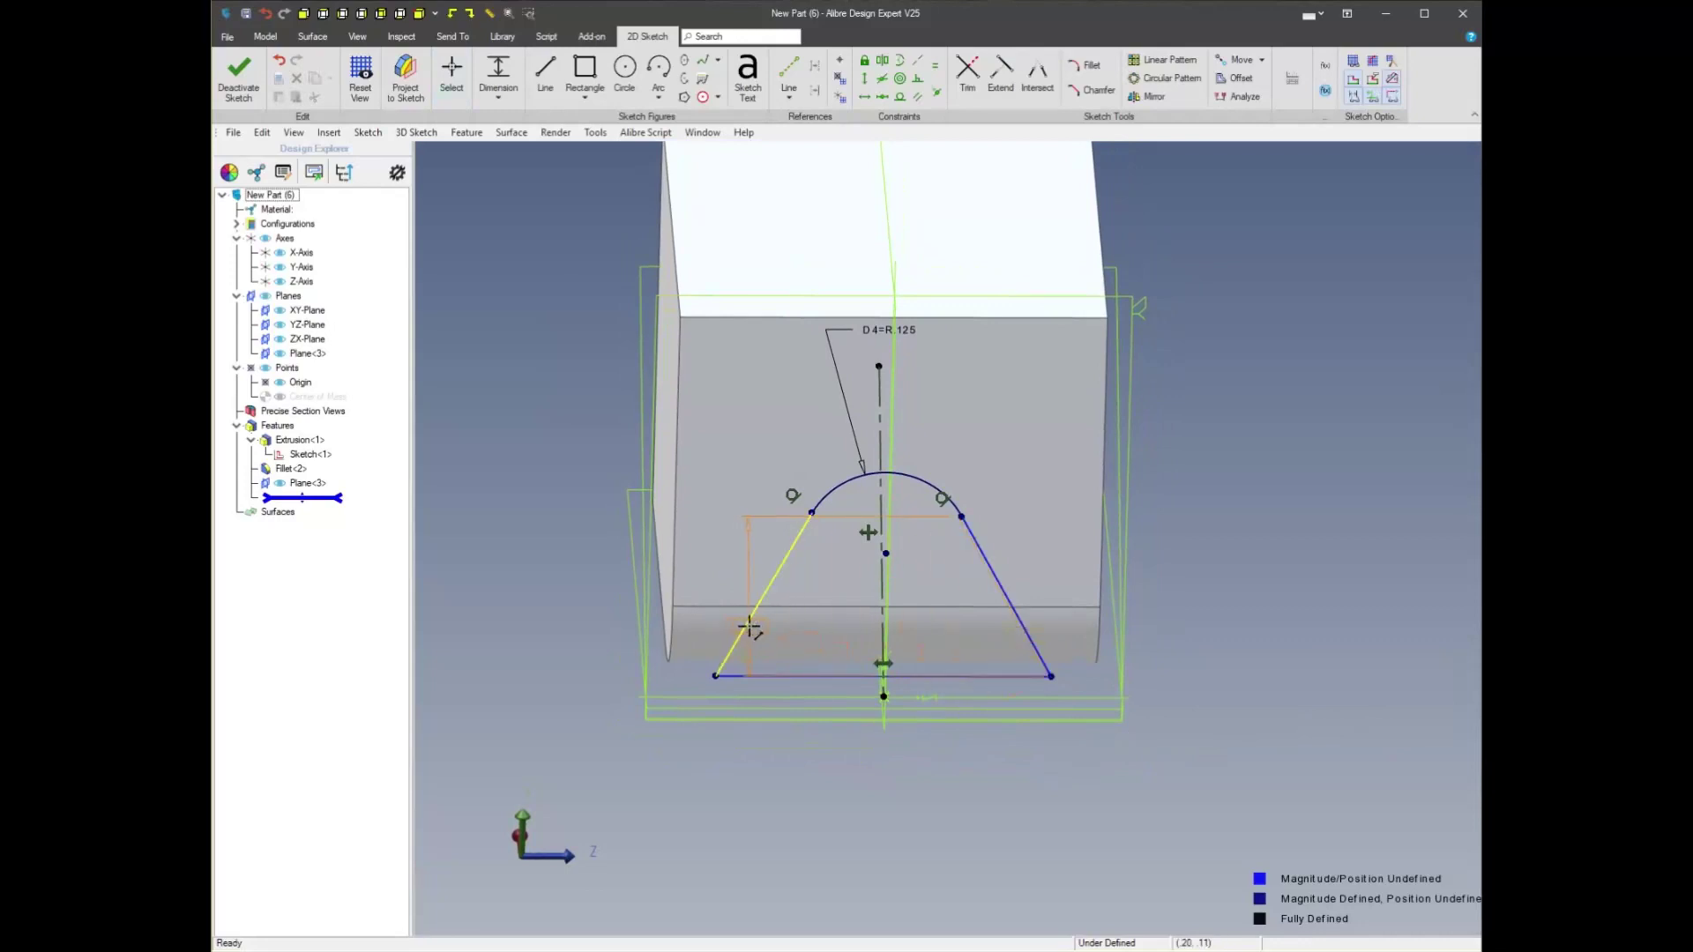
click(892, 792)
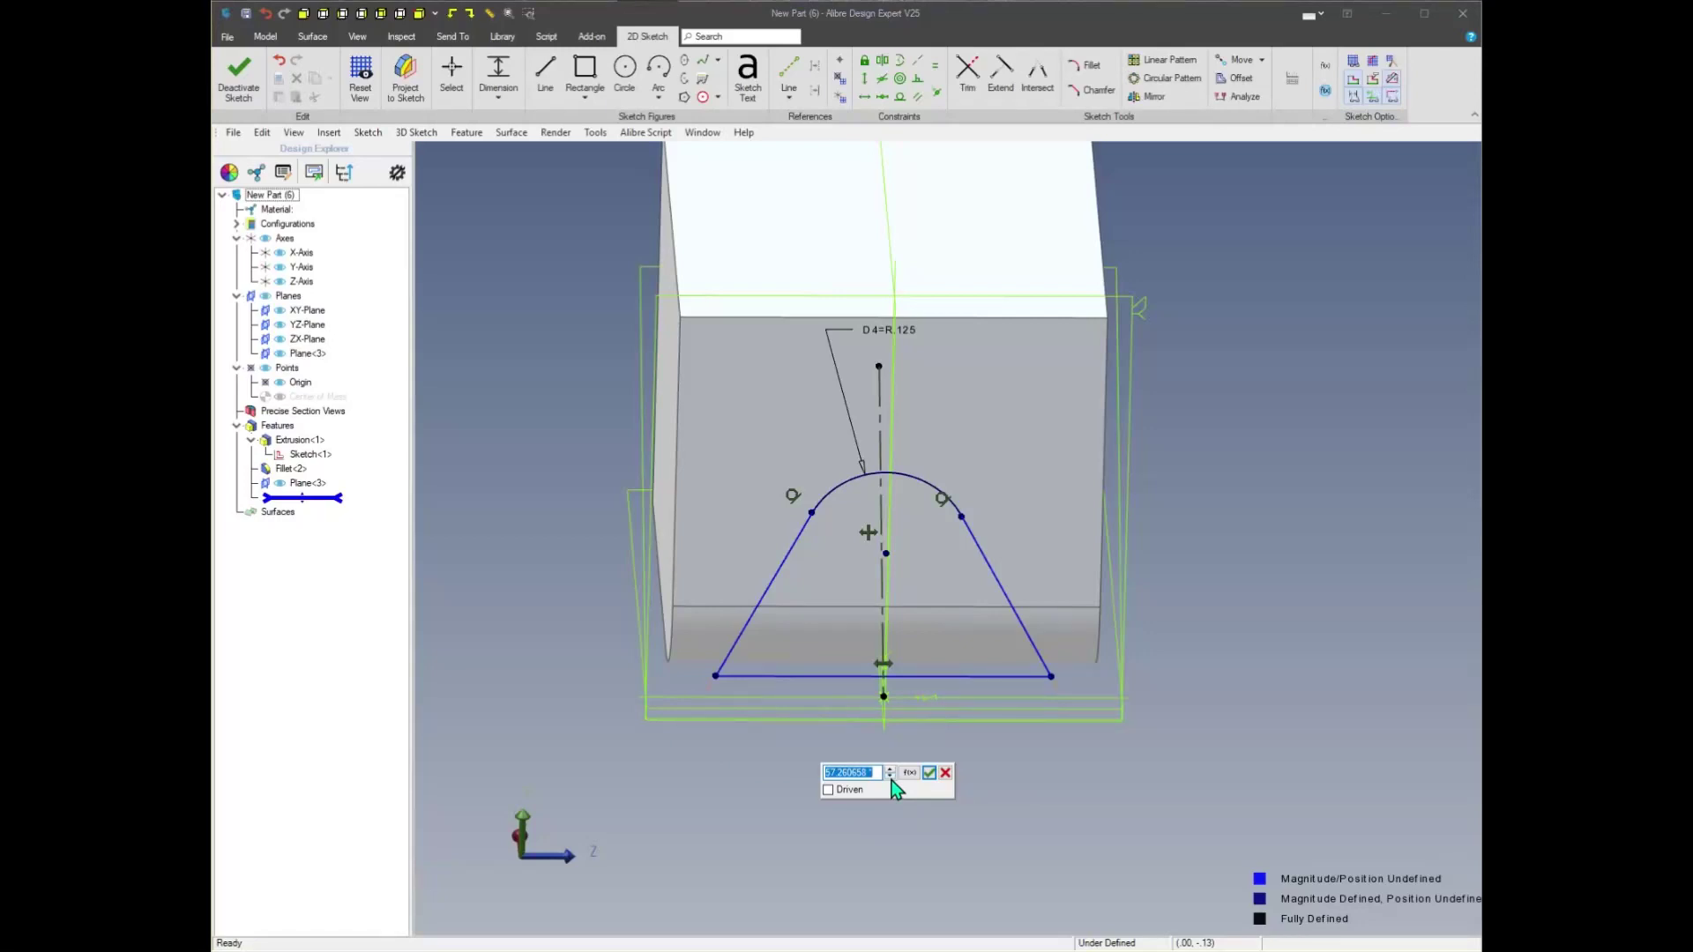
click(897, 776)
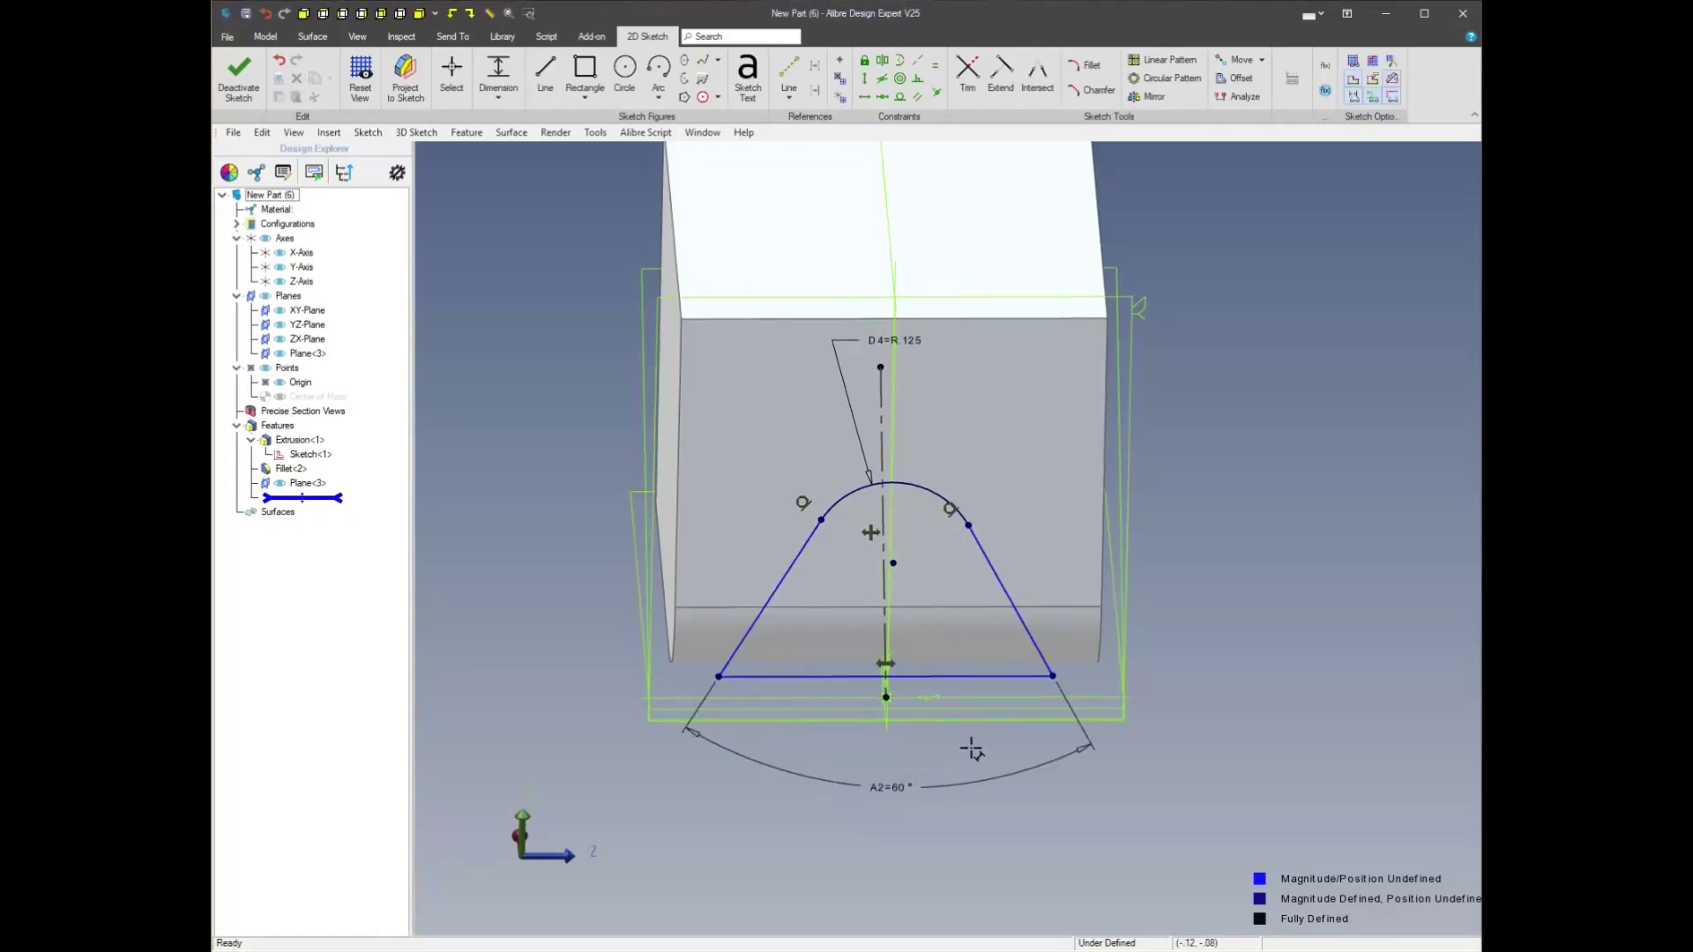
middle_drag(1190, 680, 994, 648)
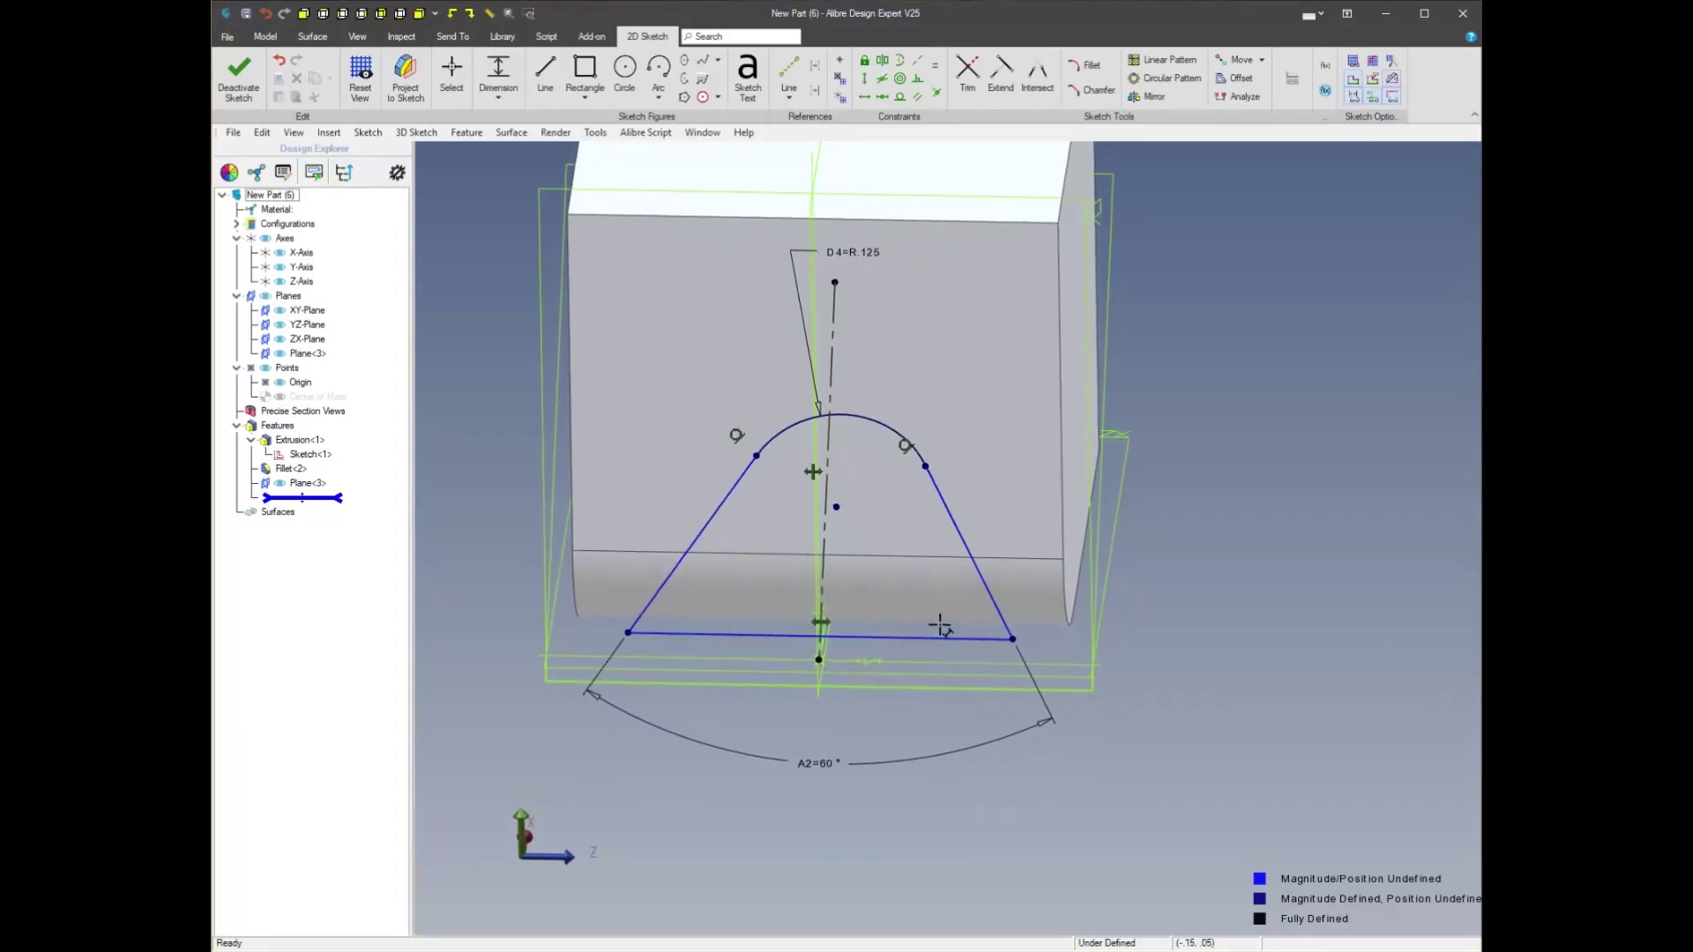
mouse_move(942, 626)
middle_down()
mouse_move(1013, 635)
mouse_move(1094, 697)
mouse_move(1021, 695)
middle_up()
right_click(1088, 679)
click(1085, 654)
Project the curved fillet edge on the block's side face into the sketch as reference geometry with Maintain Associativity
mouse_move(988, 628)
middle_down()
mouse_move(975, 673)
mouse_move(989, 640)
middle_up()
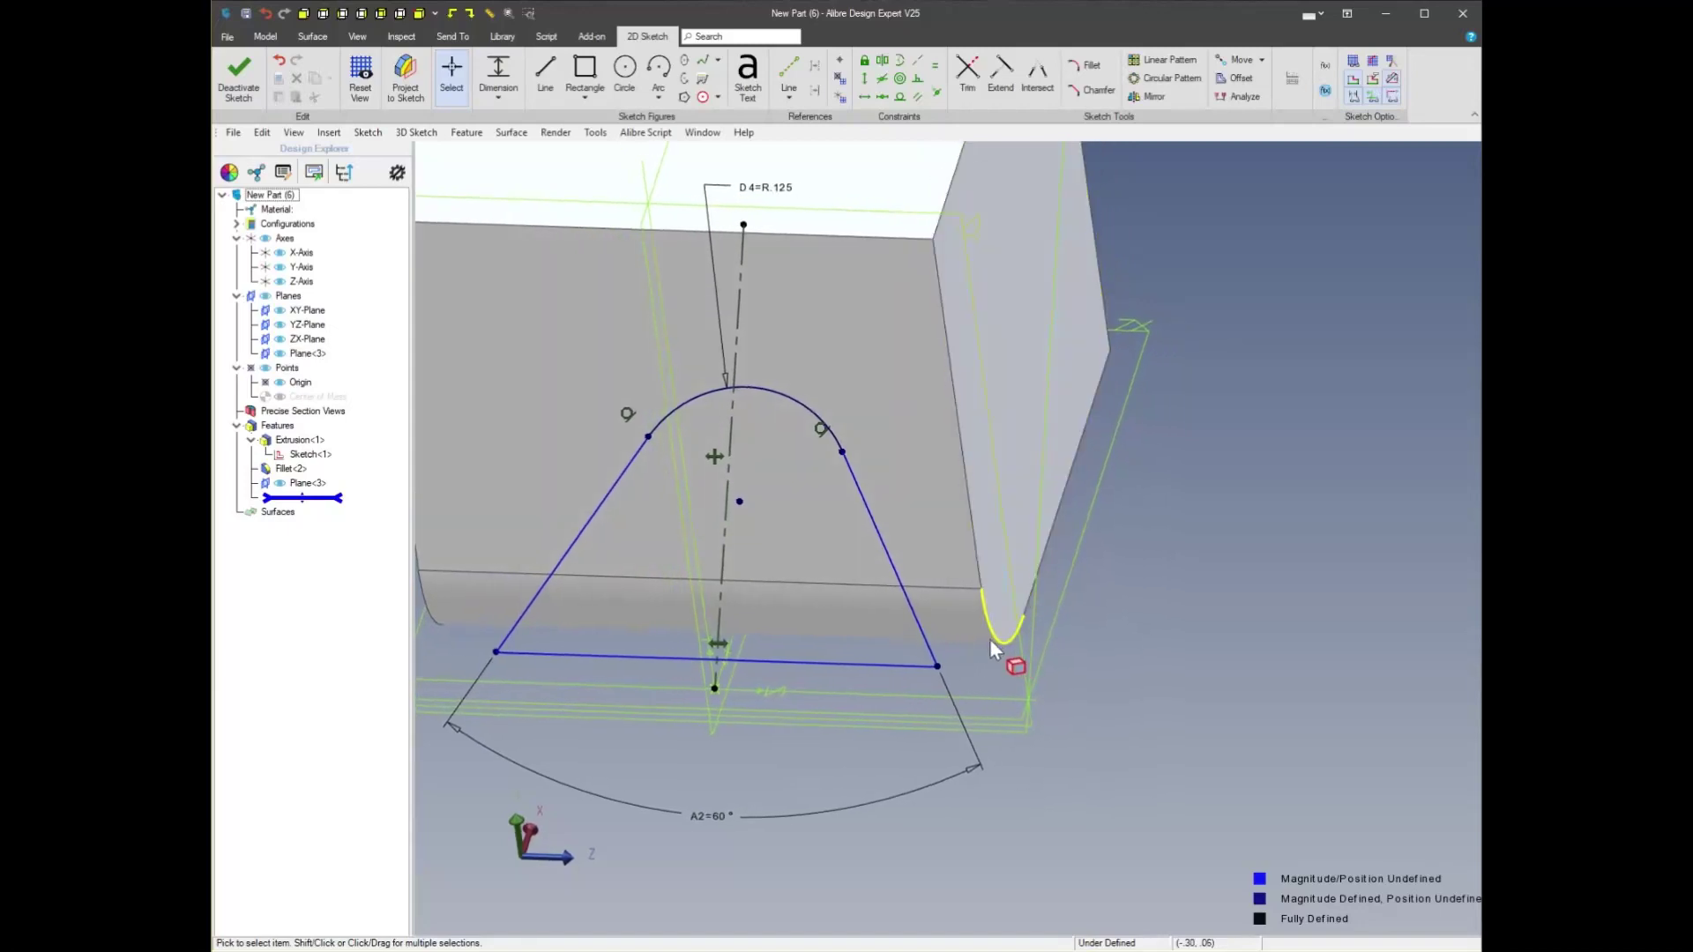
right_click(984, 635)
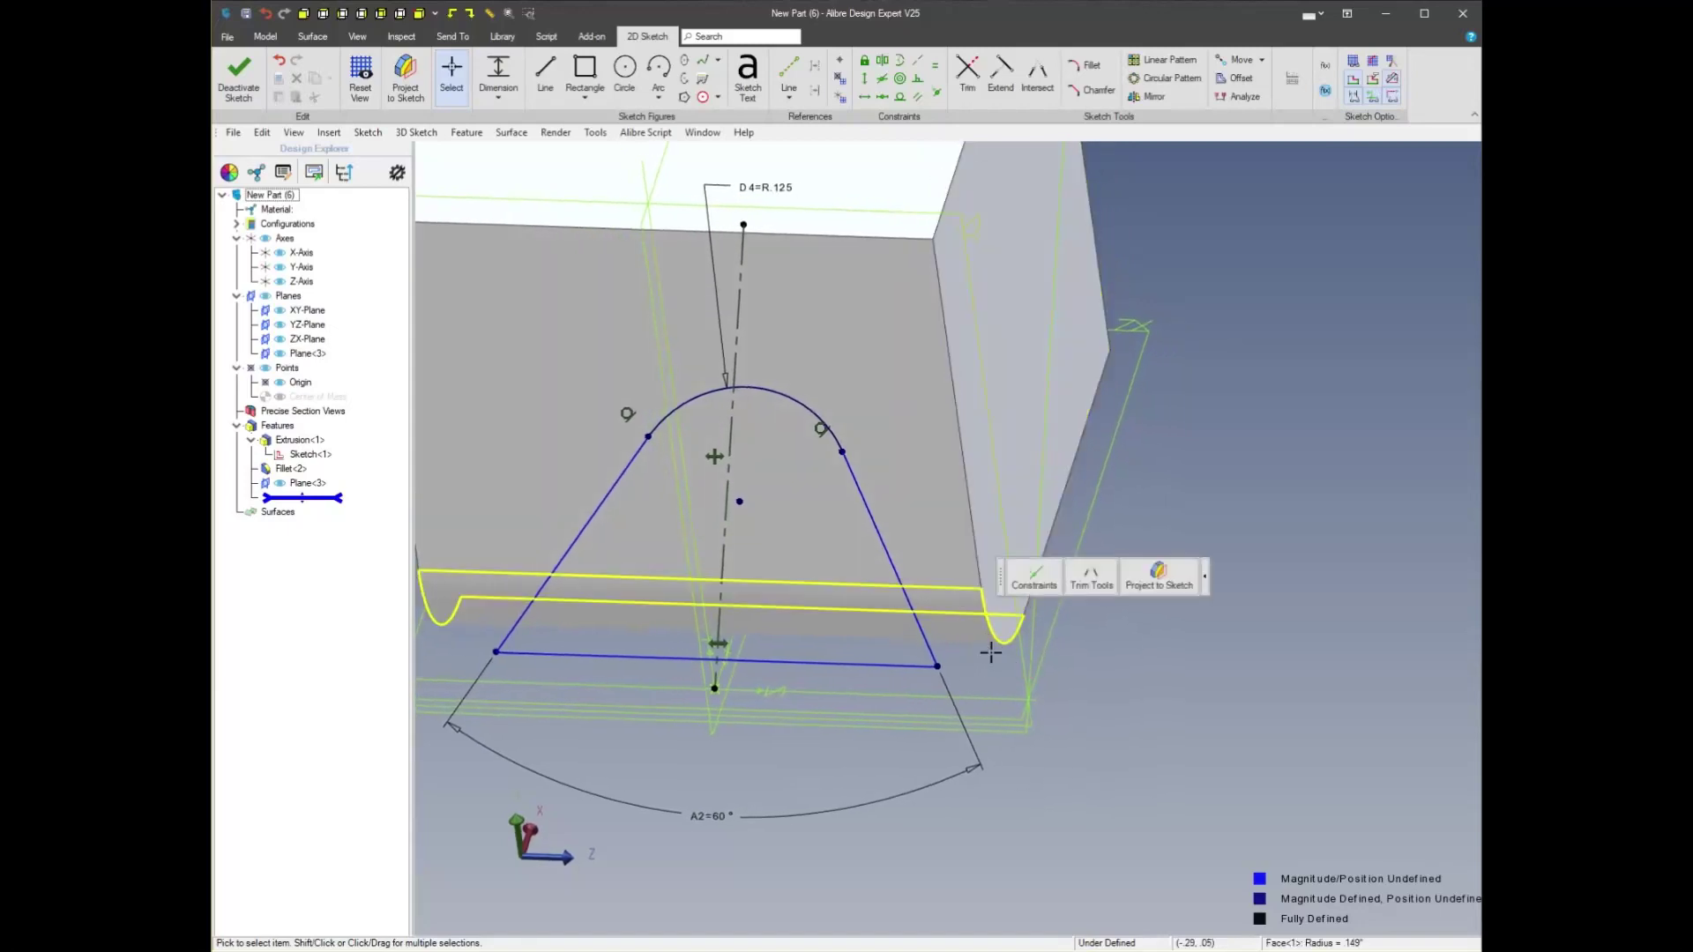
mouse_move(984, 634)
middle_down()
mouse_move(1134, 680)
mouse_move(1009, 650)
mouse_move(1028, 623)
mouse_move(1002, 622)
middle_up()
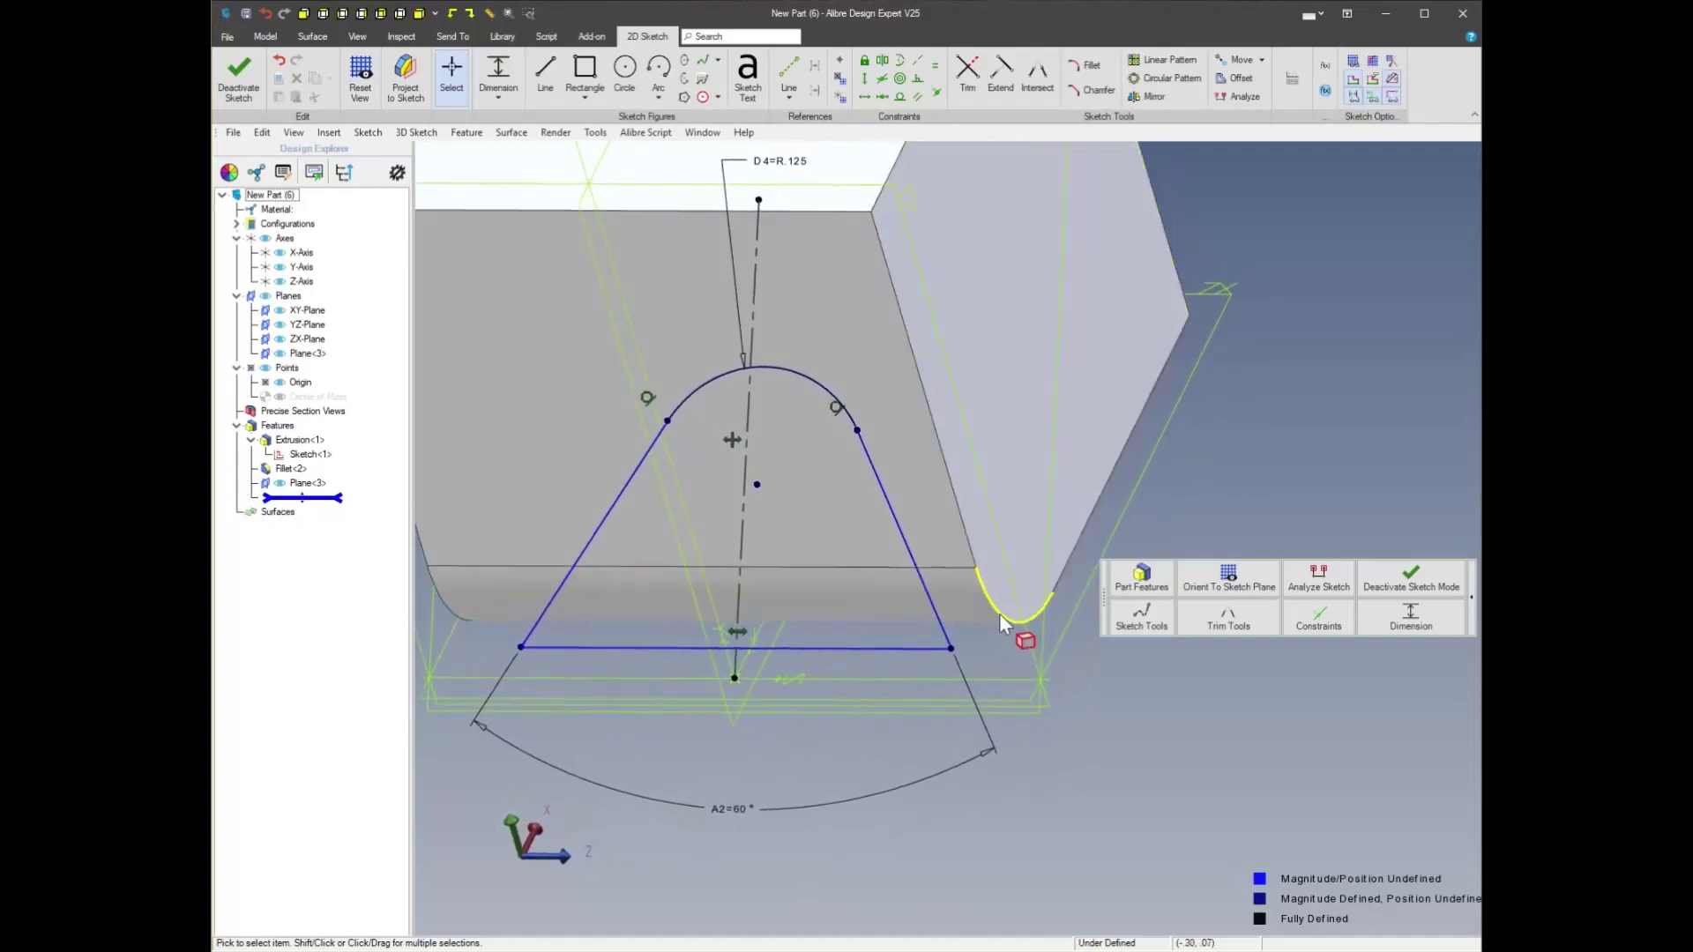
click(999, 617)
click(1171, 560)
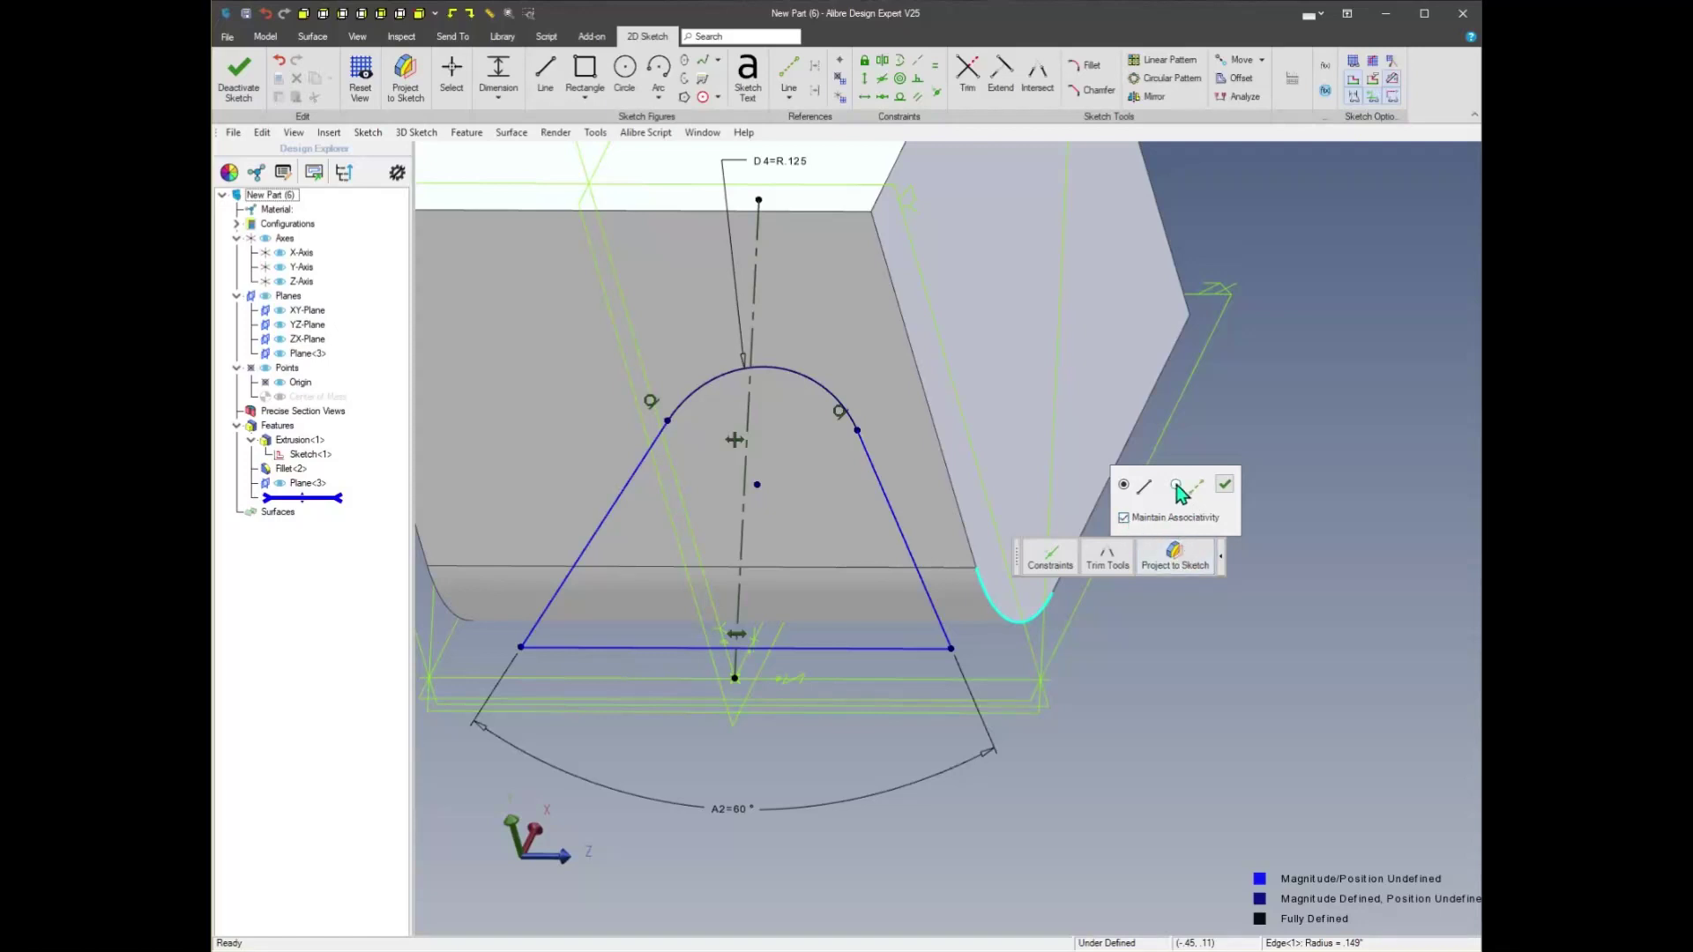
click(1225, 486)
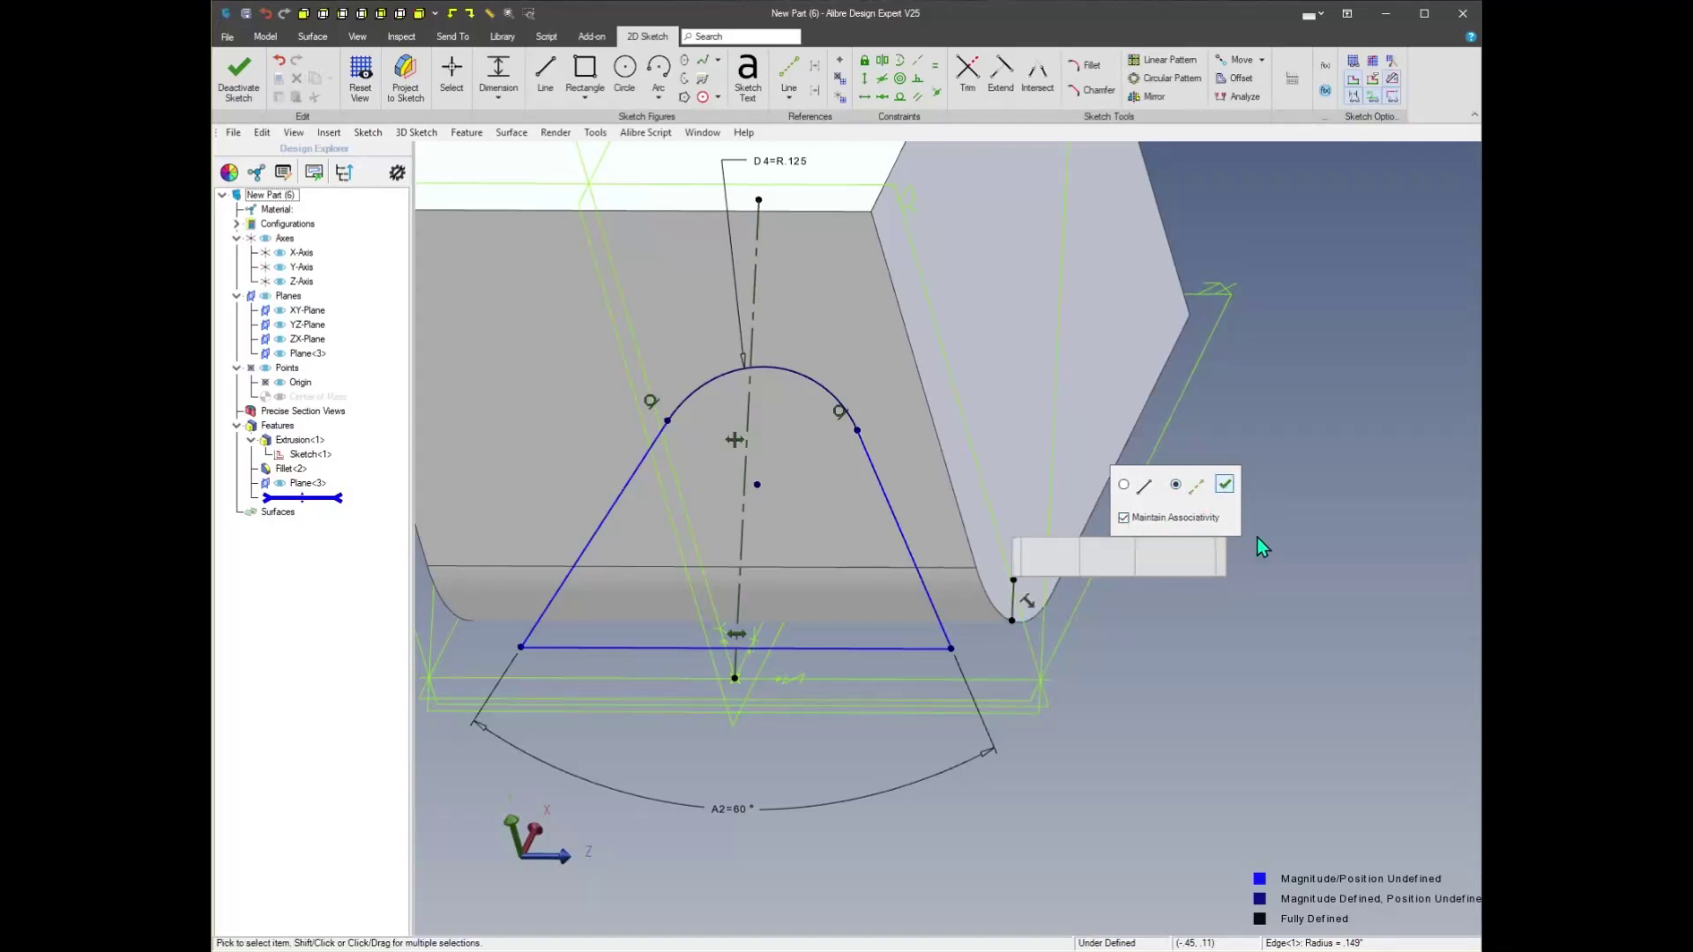
Make the profile's base line coincident with the lower endpoint of the projected reference line
right_click(1183, 692)
click(1330, 647)
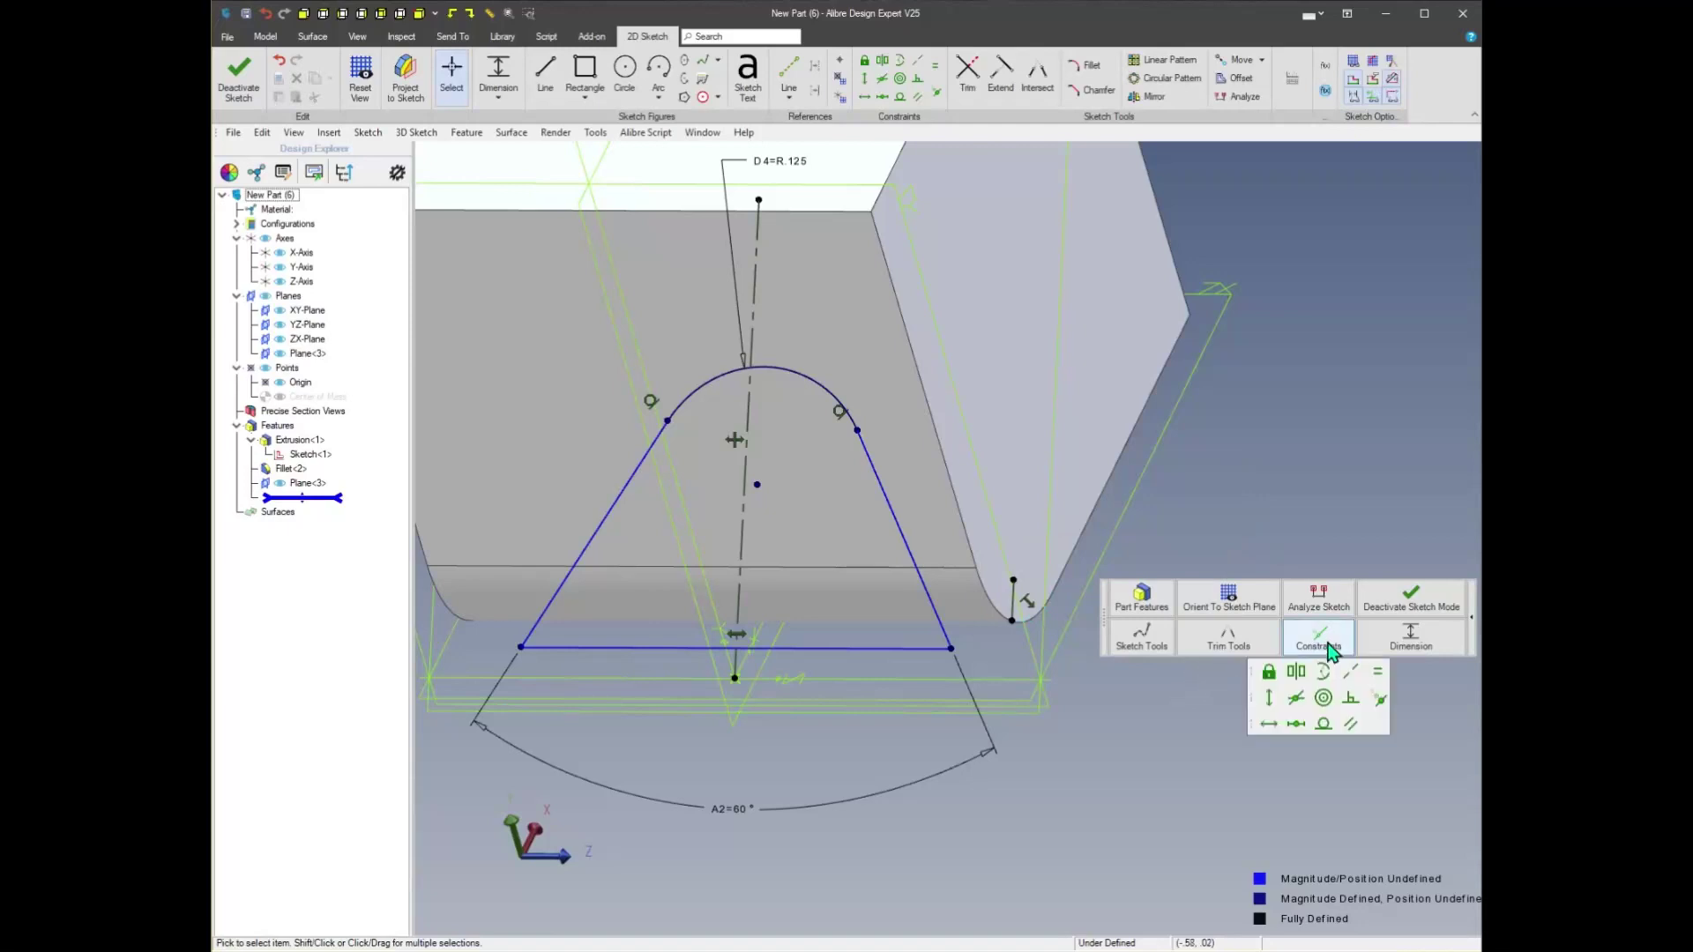
click(1380, 698)
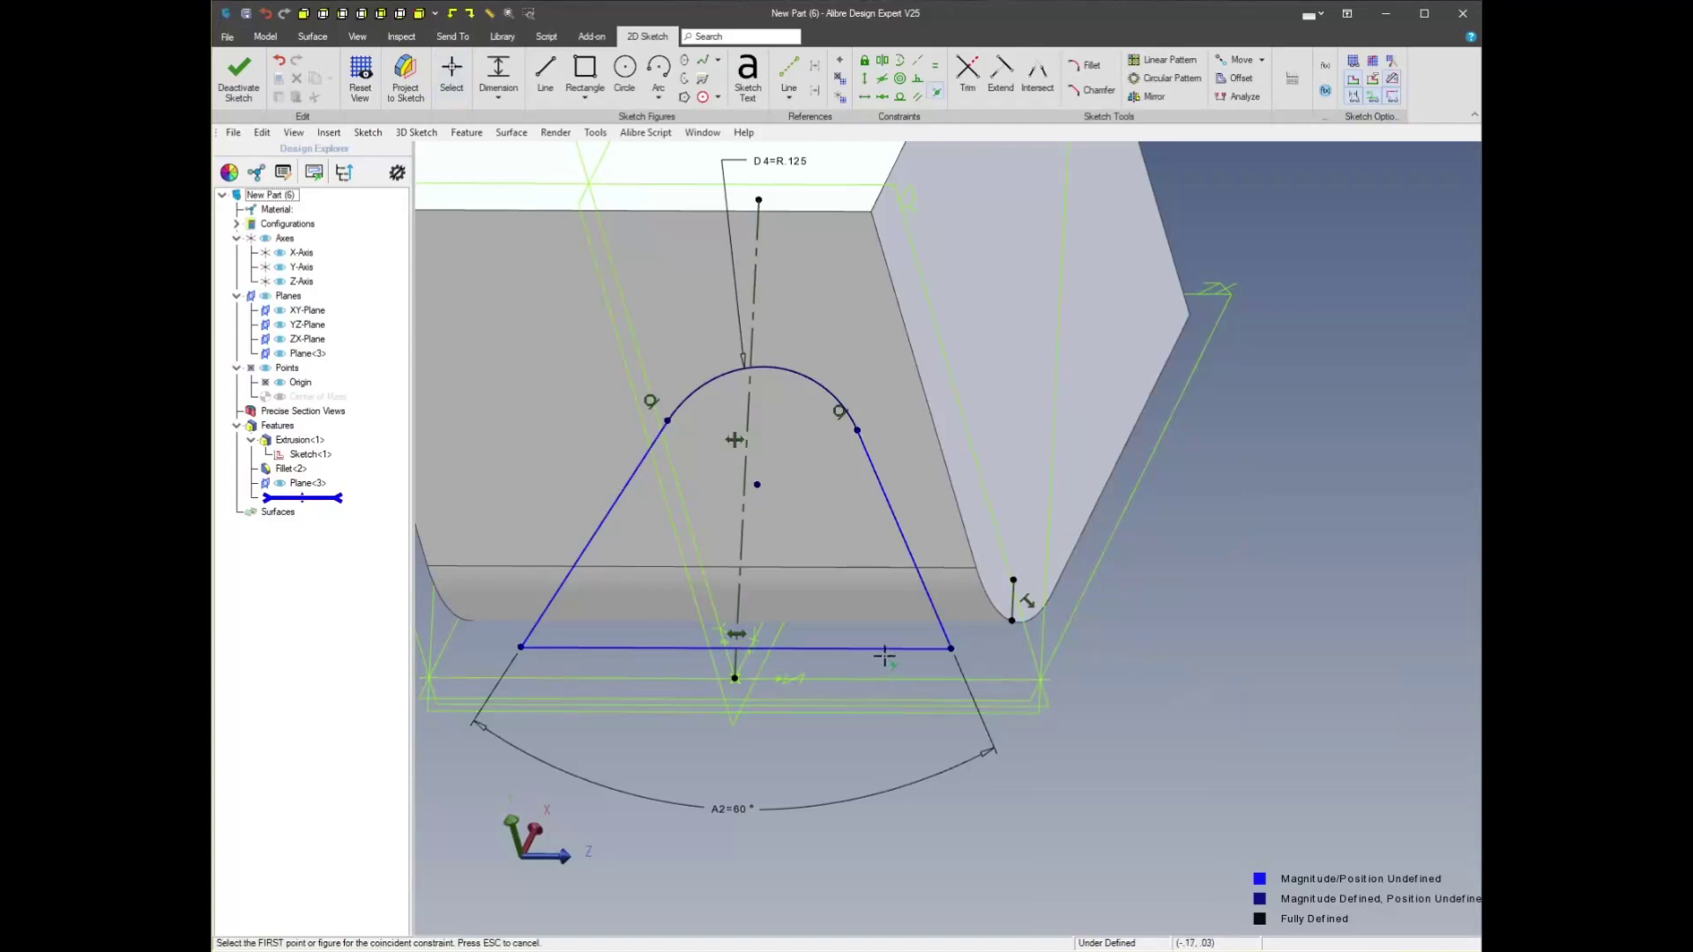
click(885, 655)
click(1012, 628)
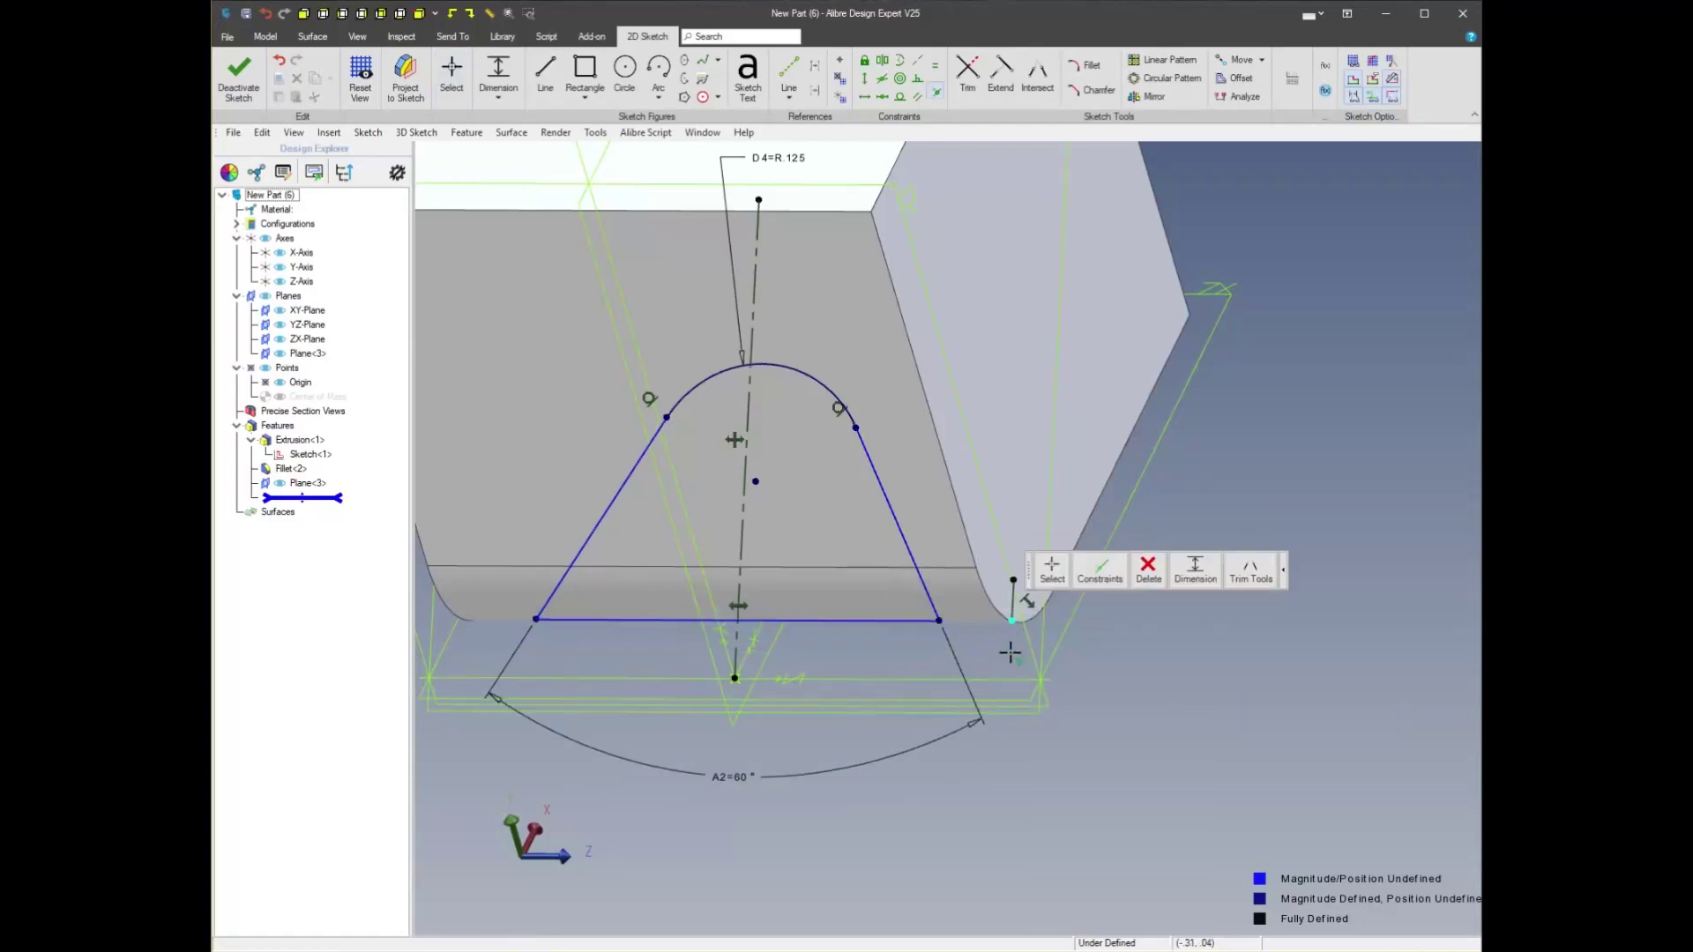
Dimension the profile's overall height from the base line to the top of the arc, and set it to .18"
scroll(1103, 679, down, 2)
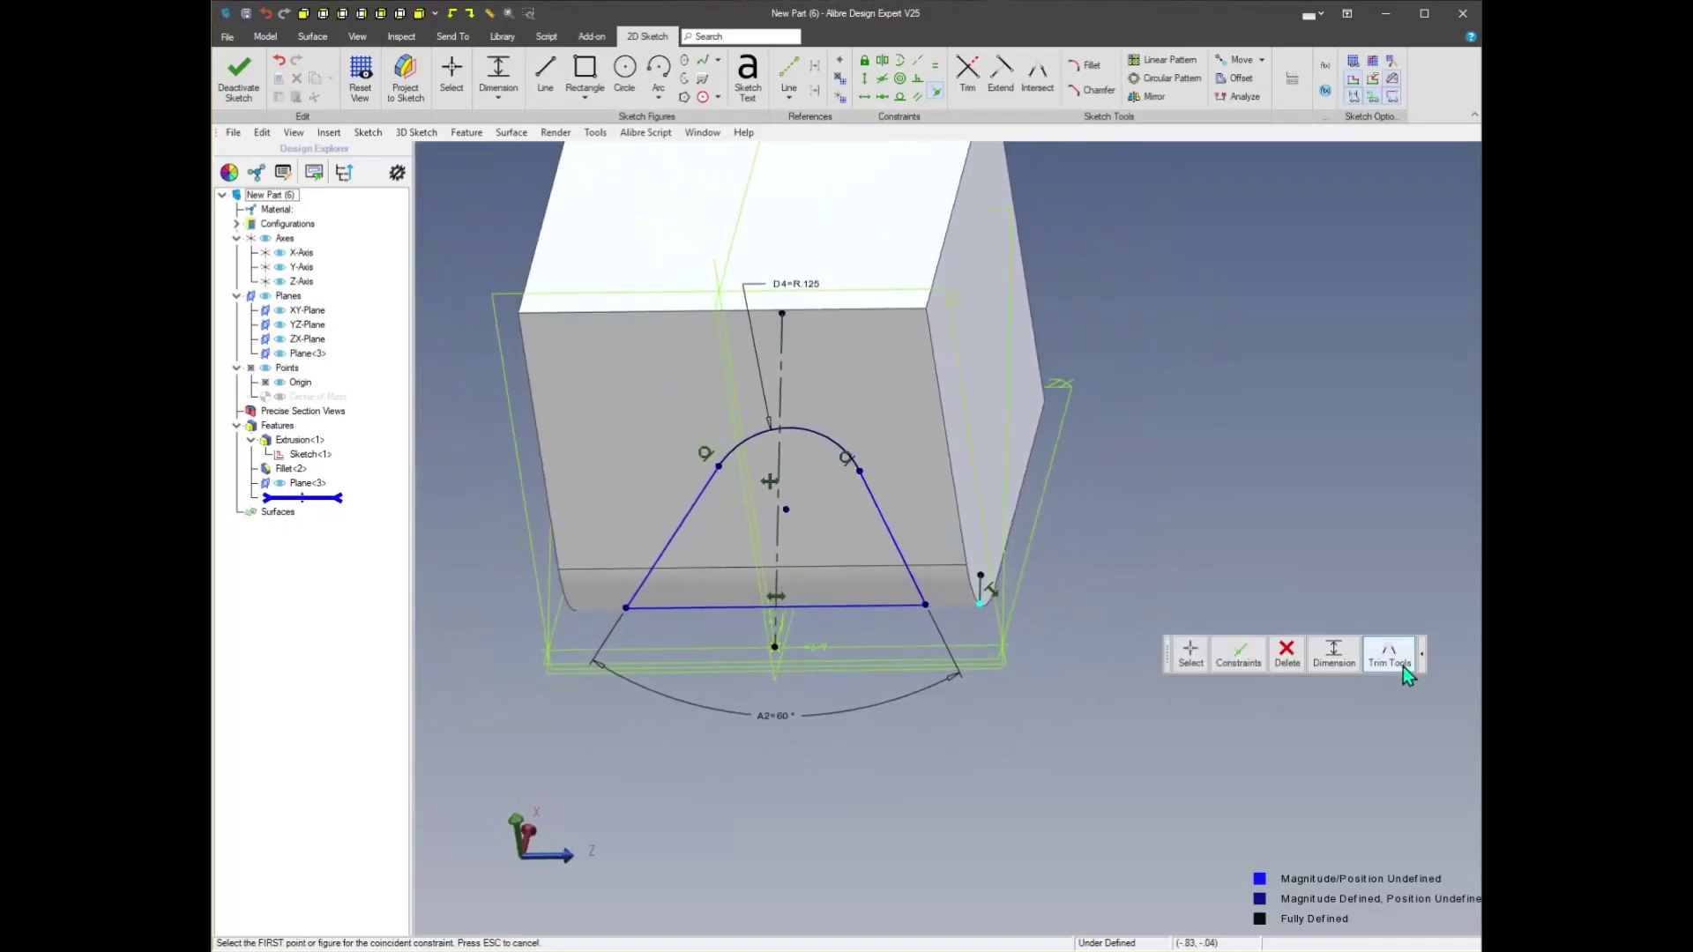
key(Escape)
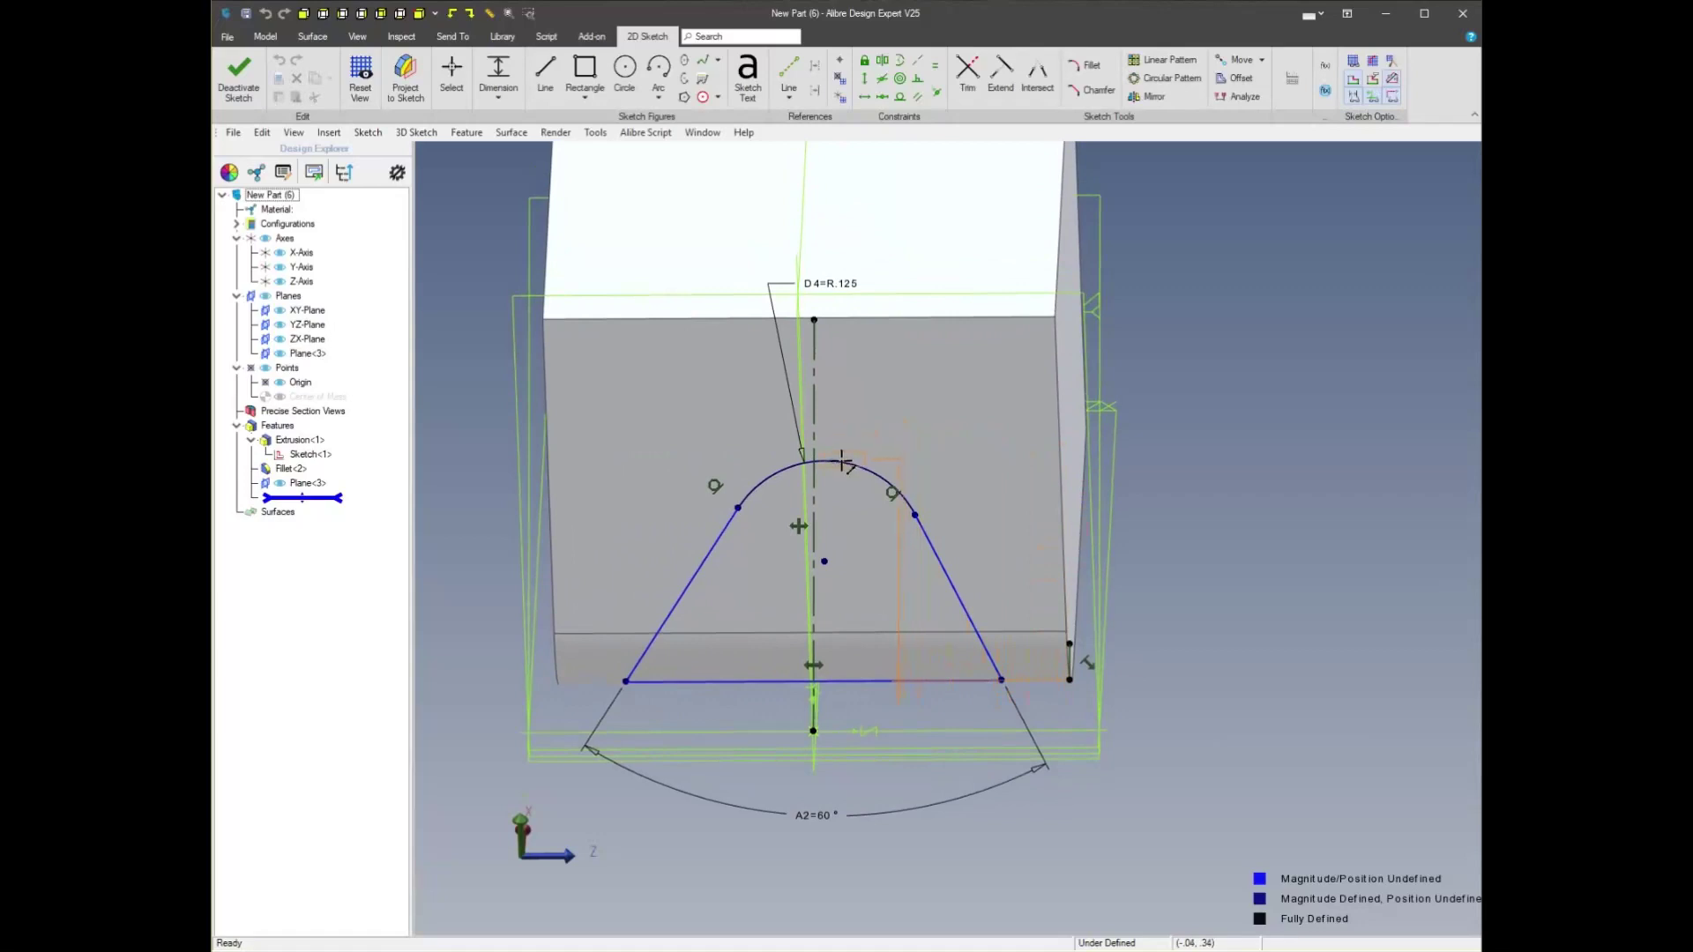
right_click(1124, 554)
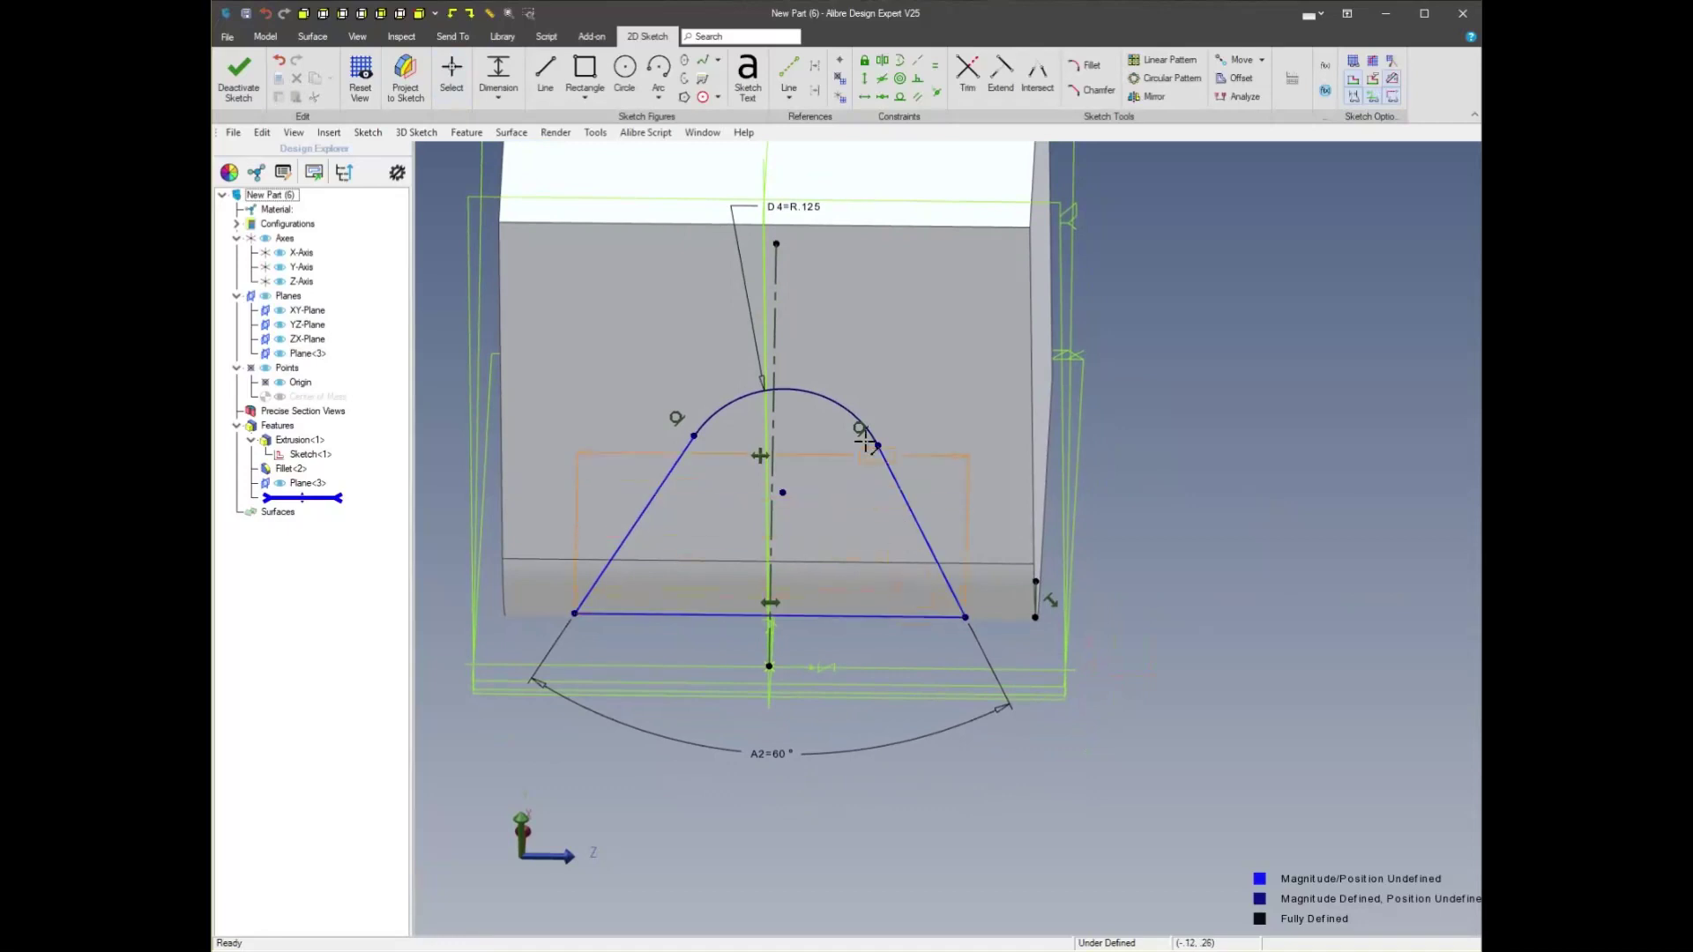
click(827, 399)
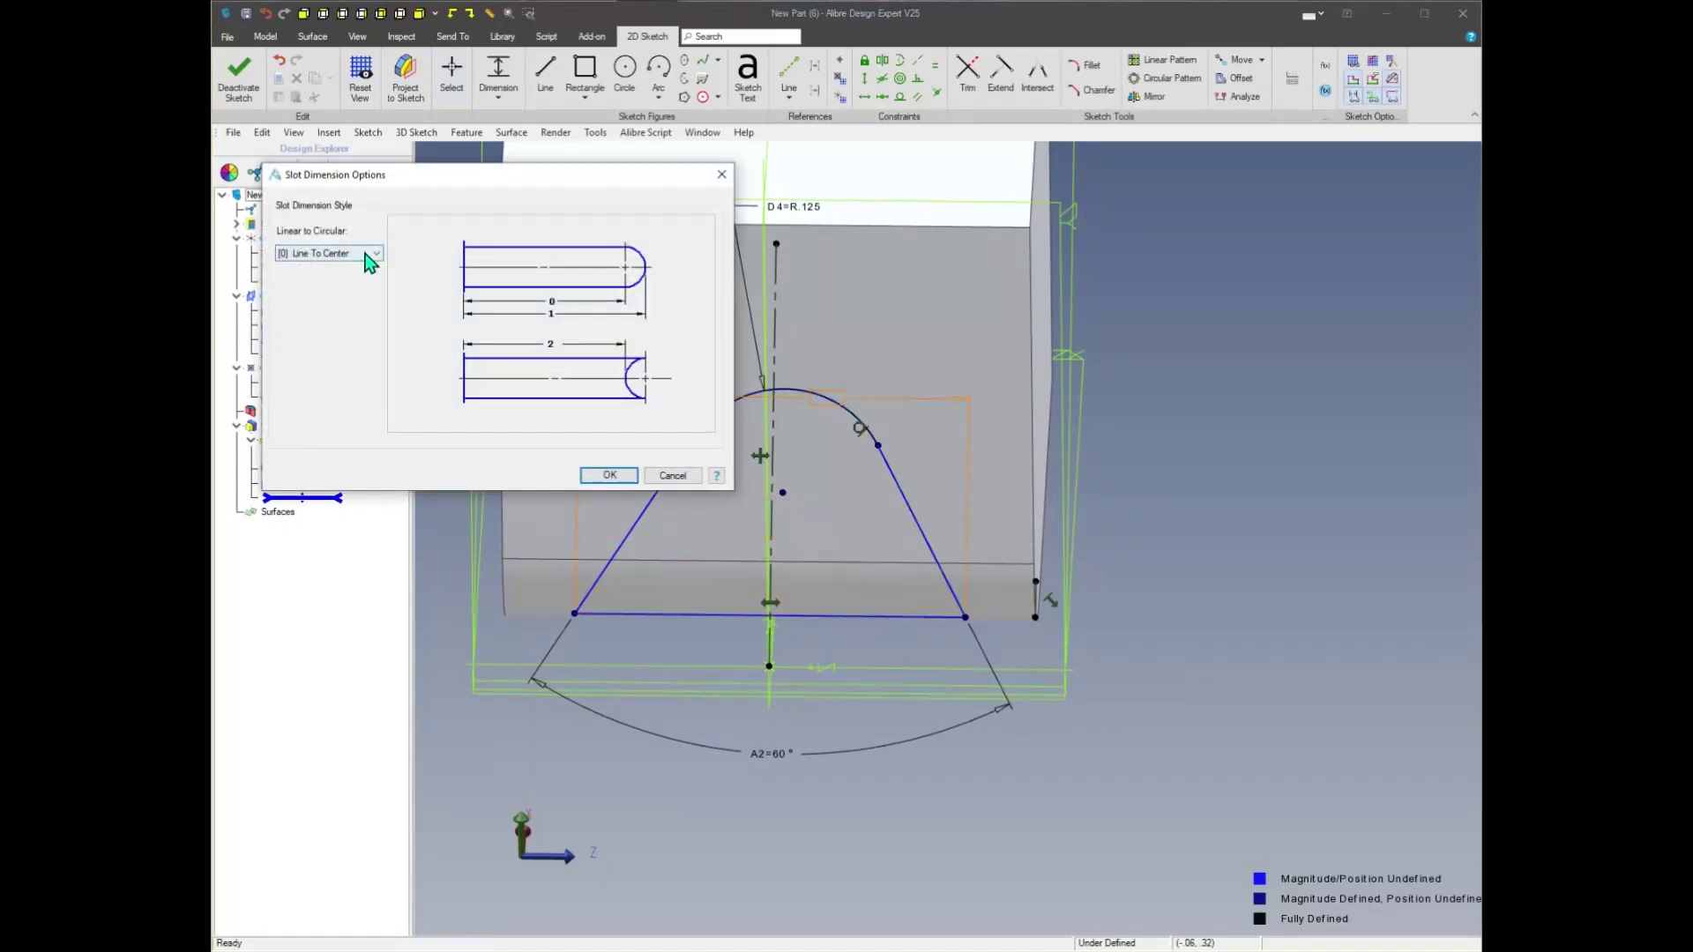
click(617, 477)
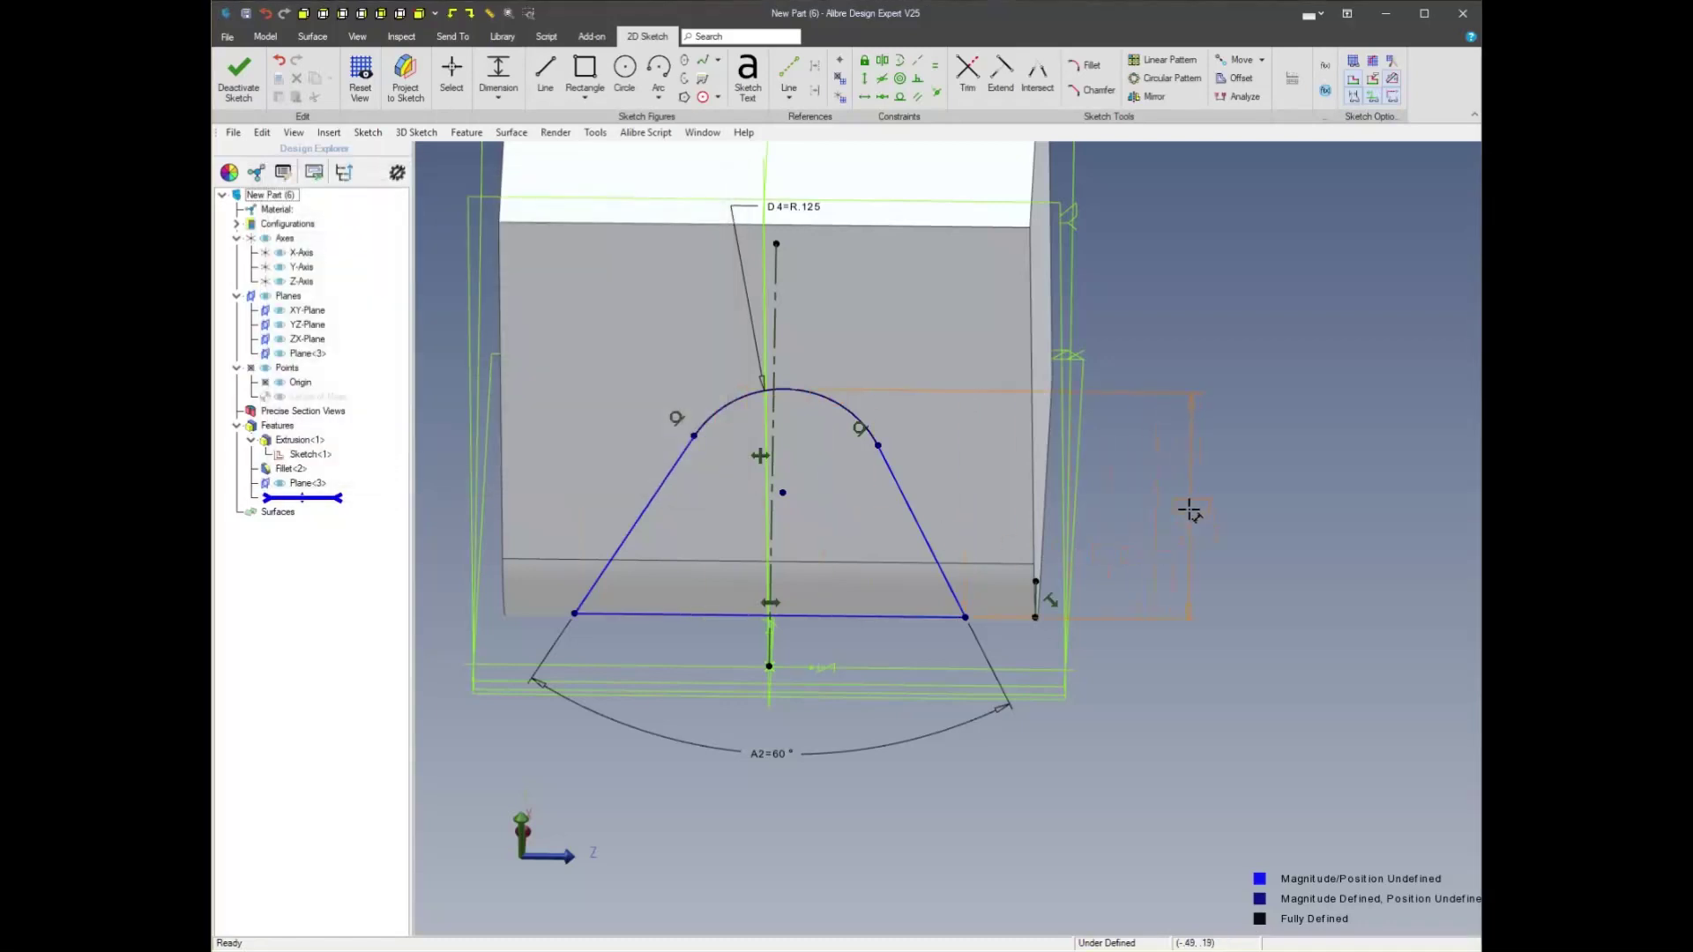
click(1236, 525)
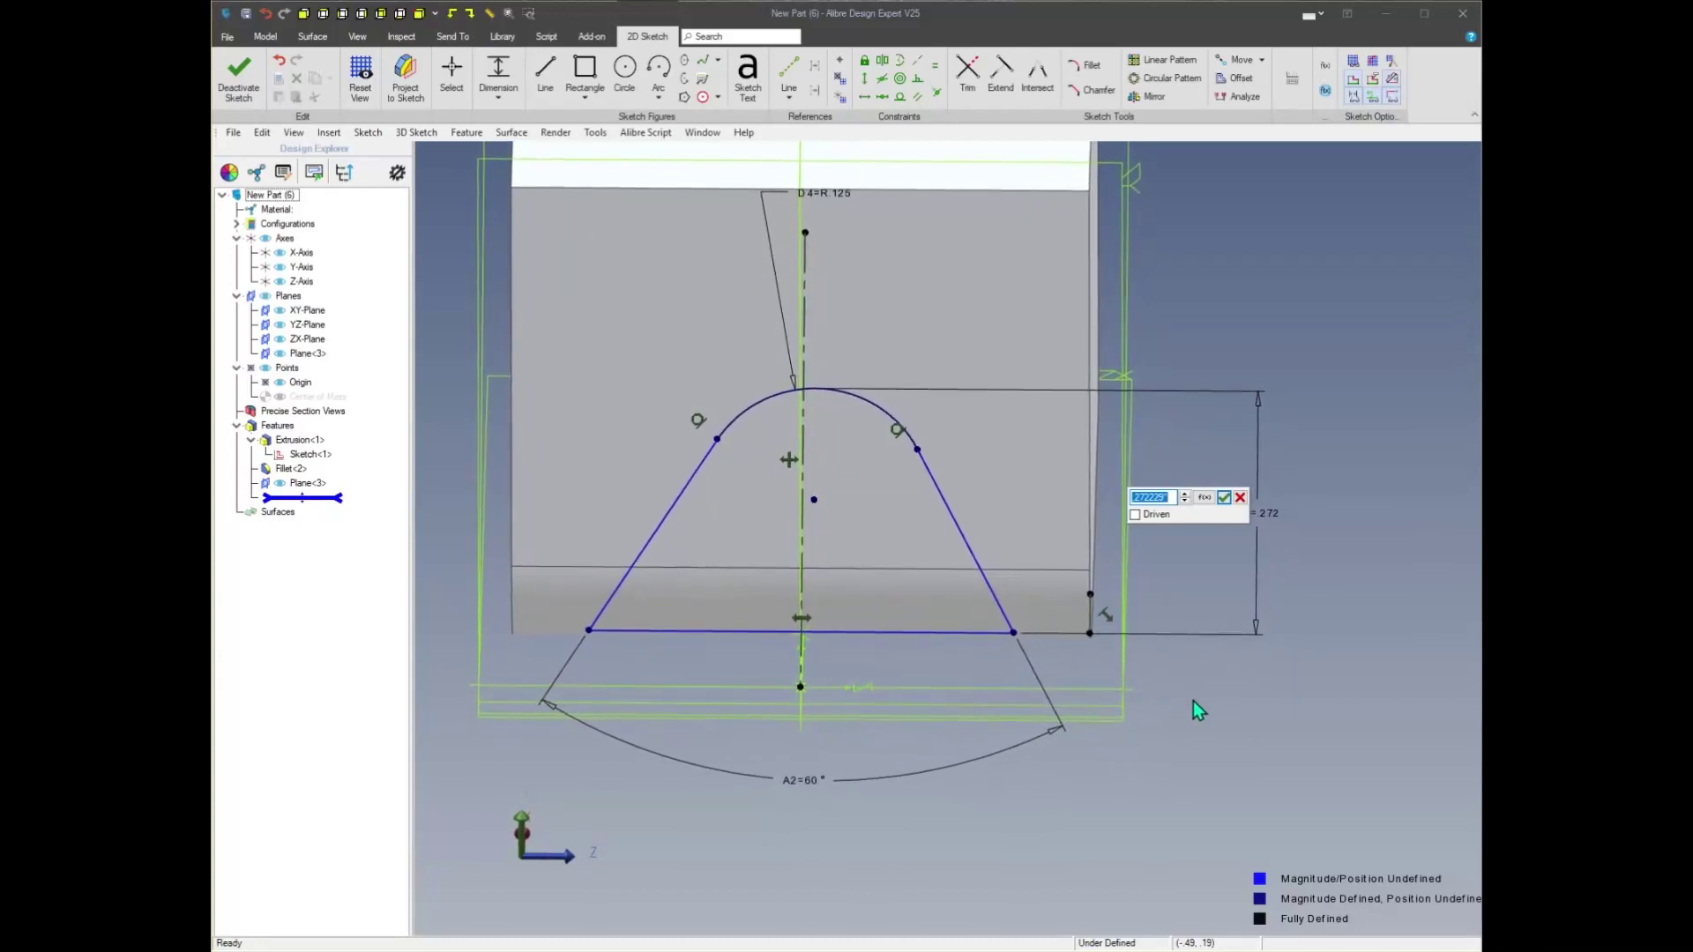
text(.18)
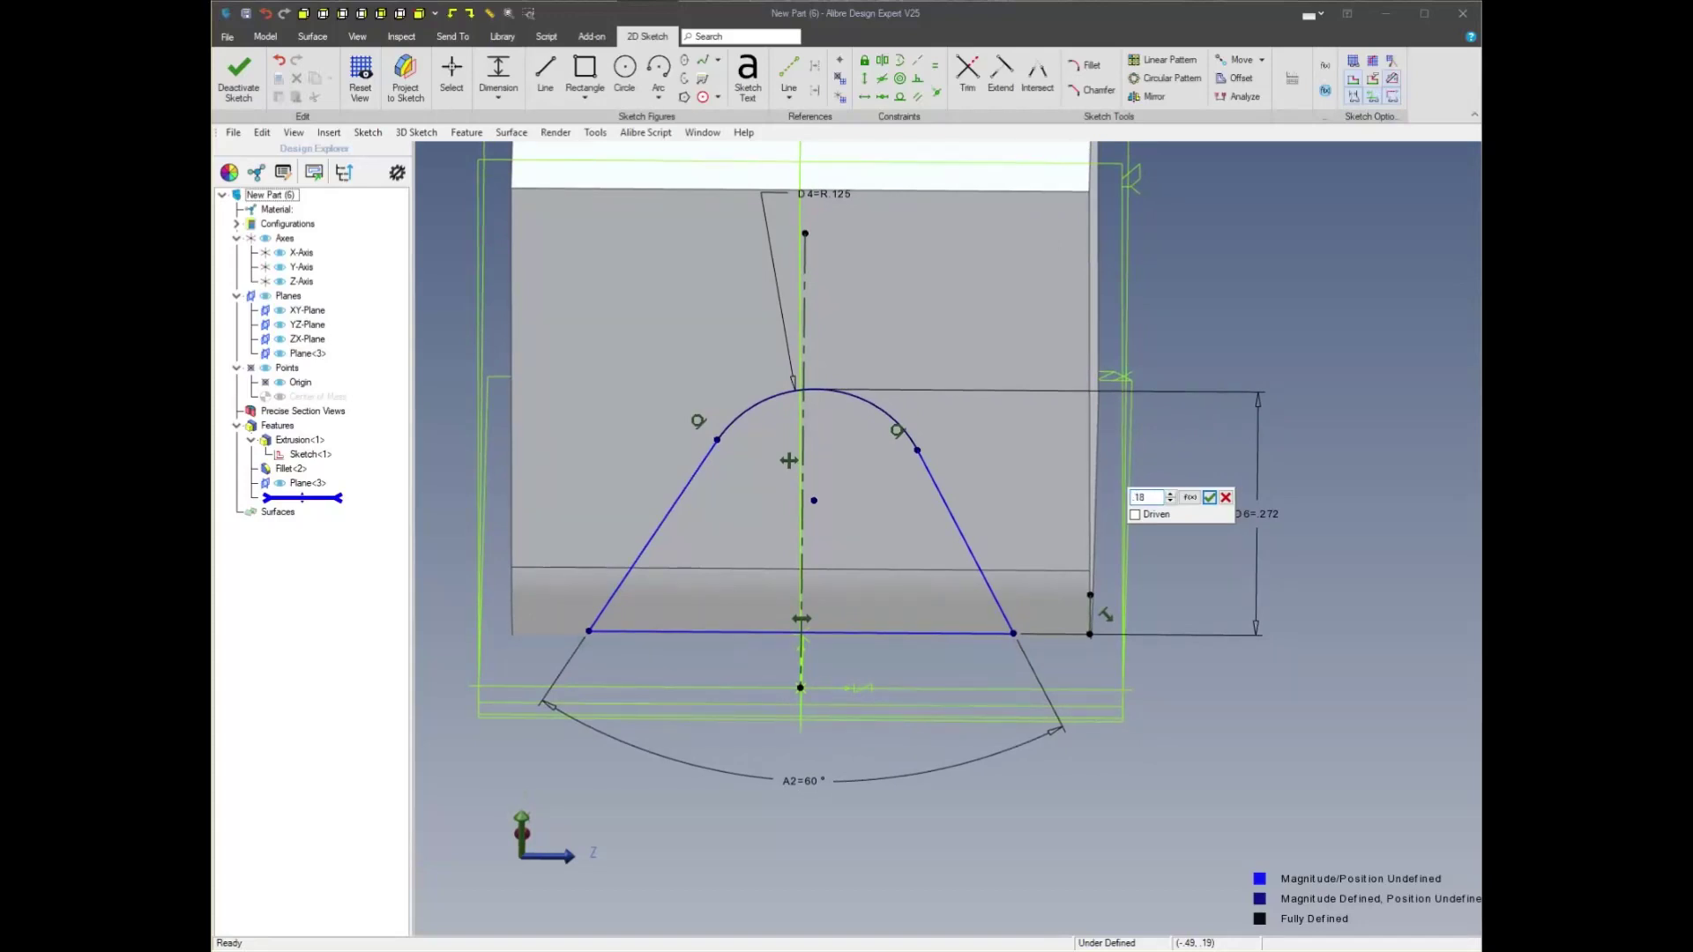
key(Return)
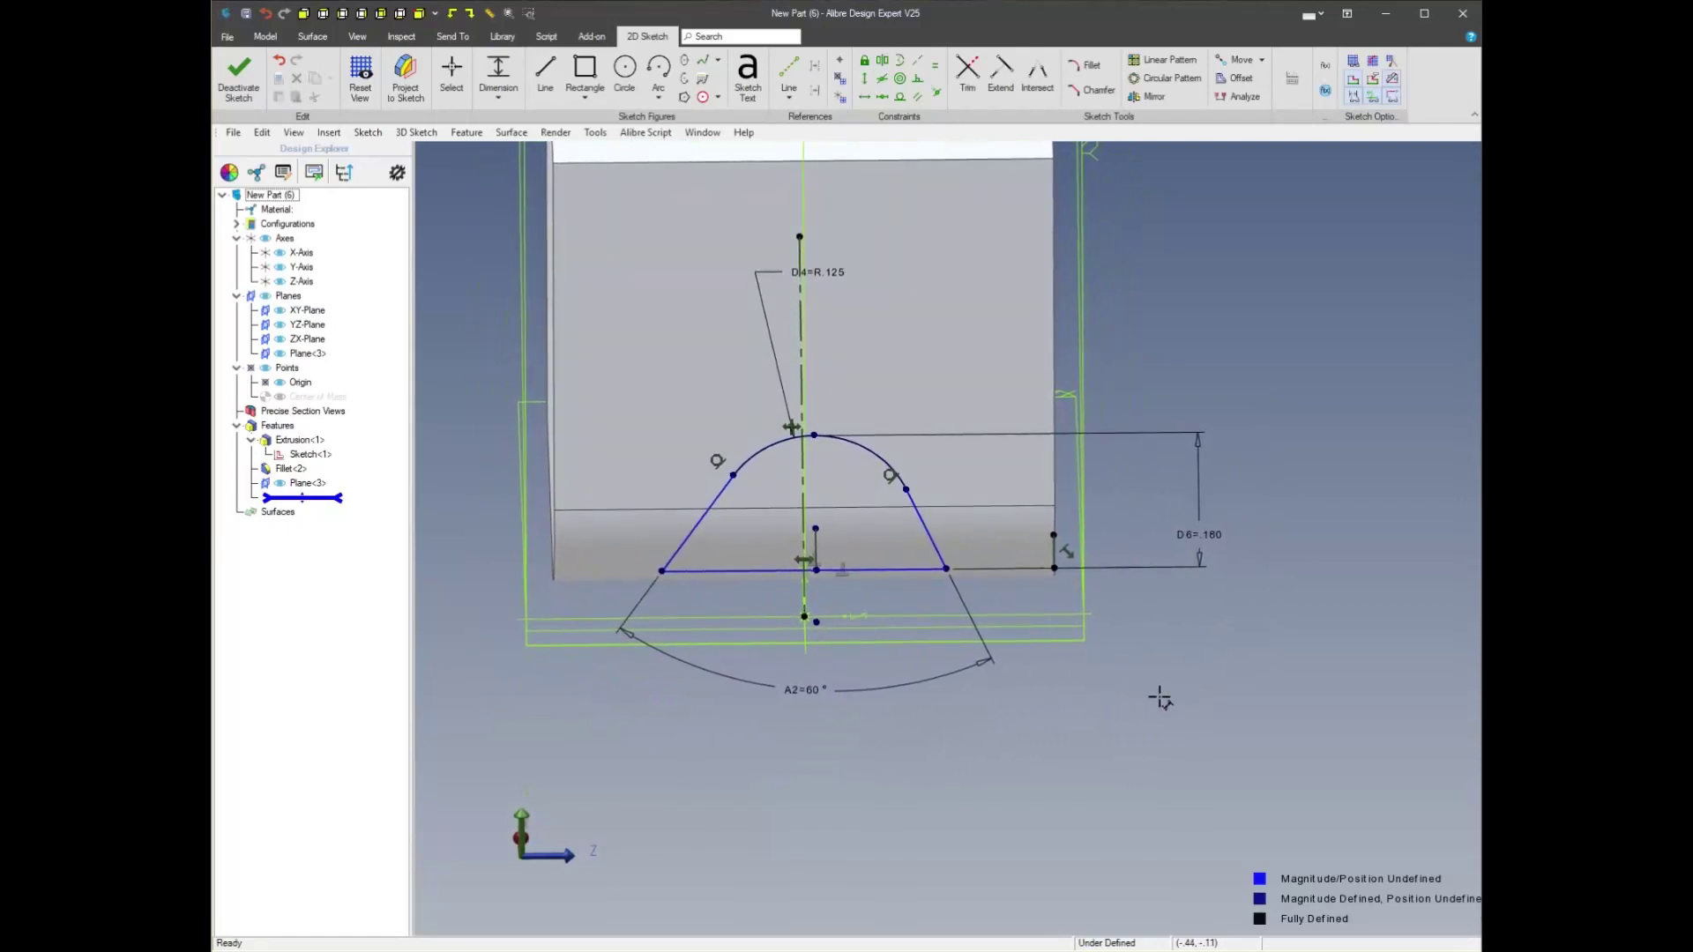
Add a vertical constraint between the arc's center point and the centerline's lower endpoint to center the profile
right_click(1128, 683)
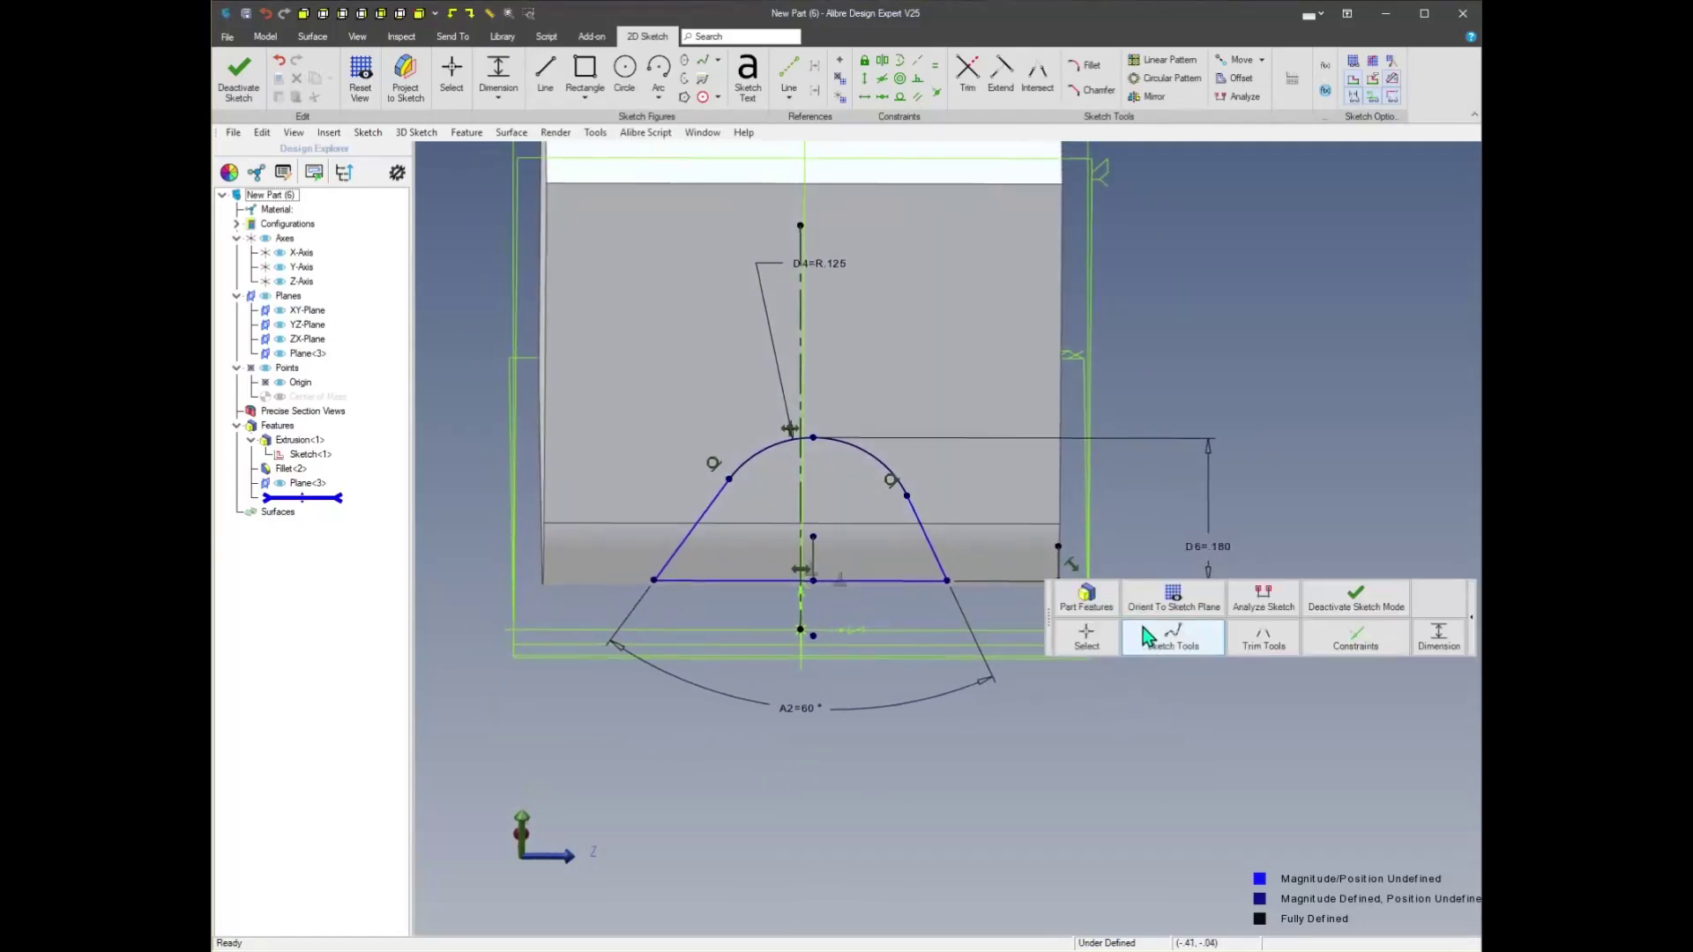
click(1084, 636)
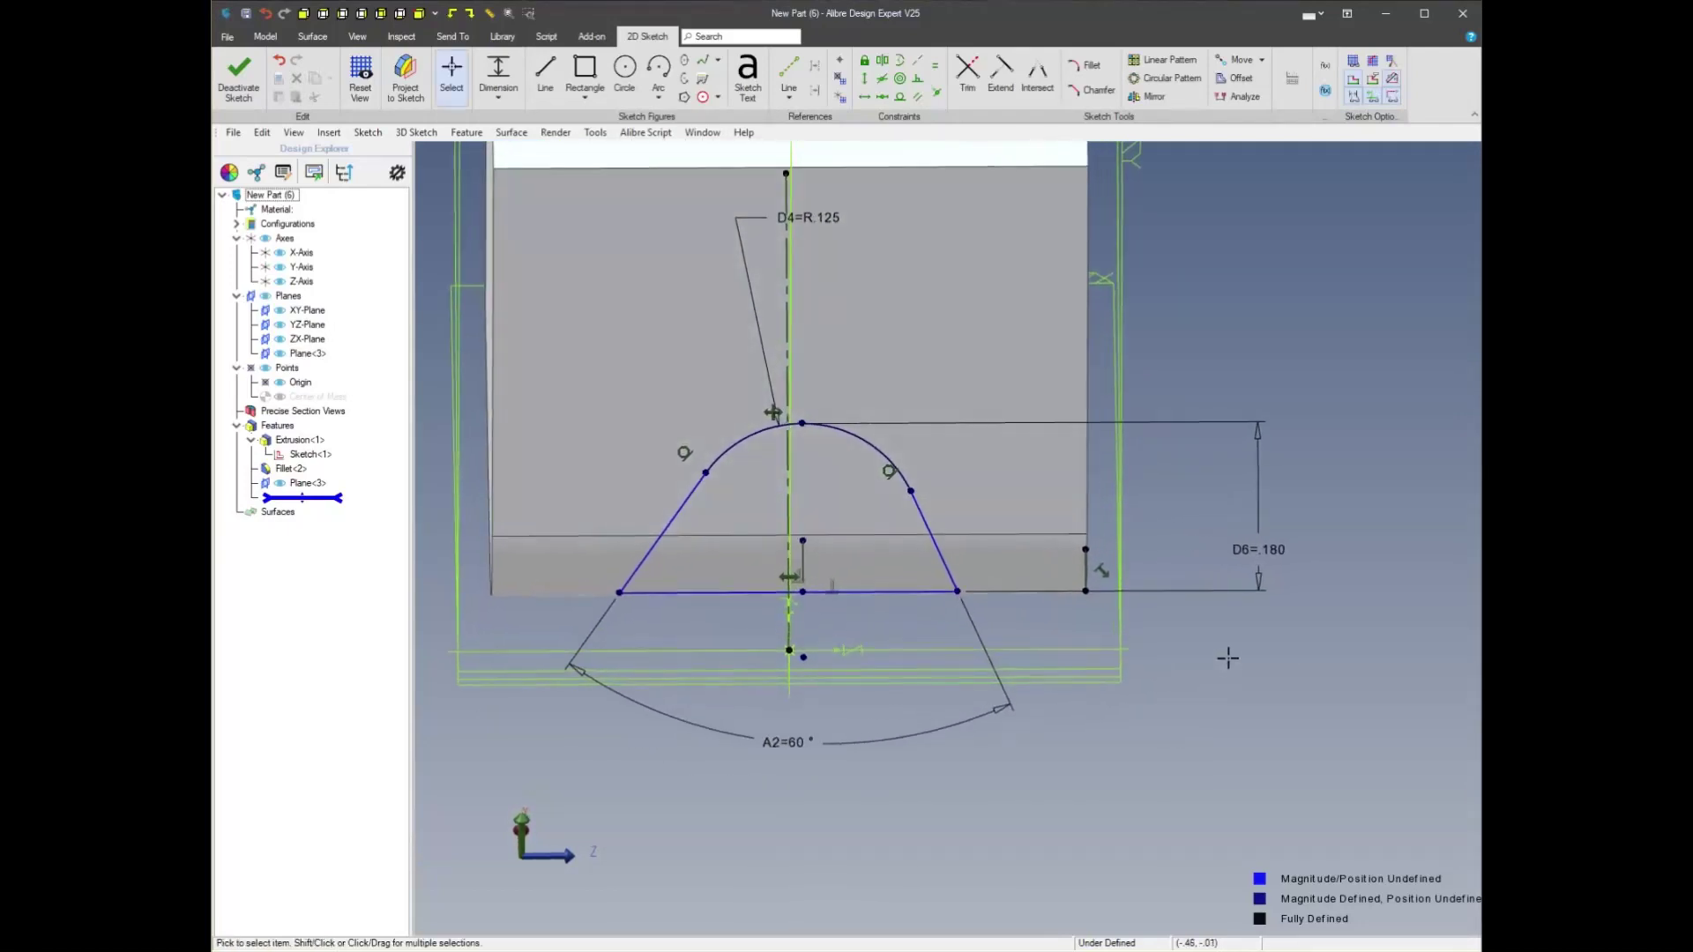
right_click(884, 633)
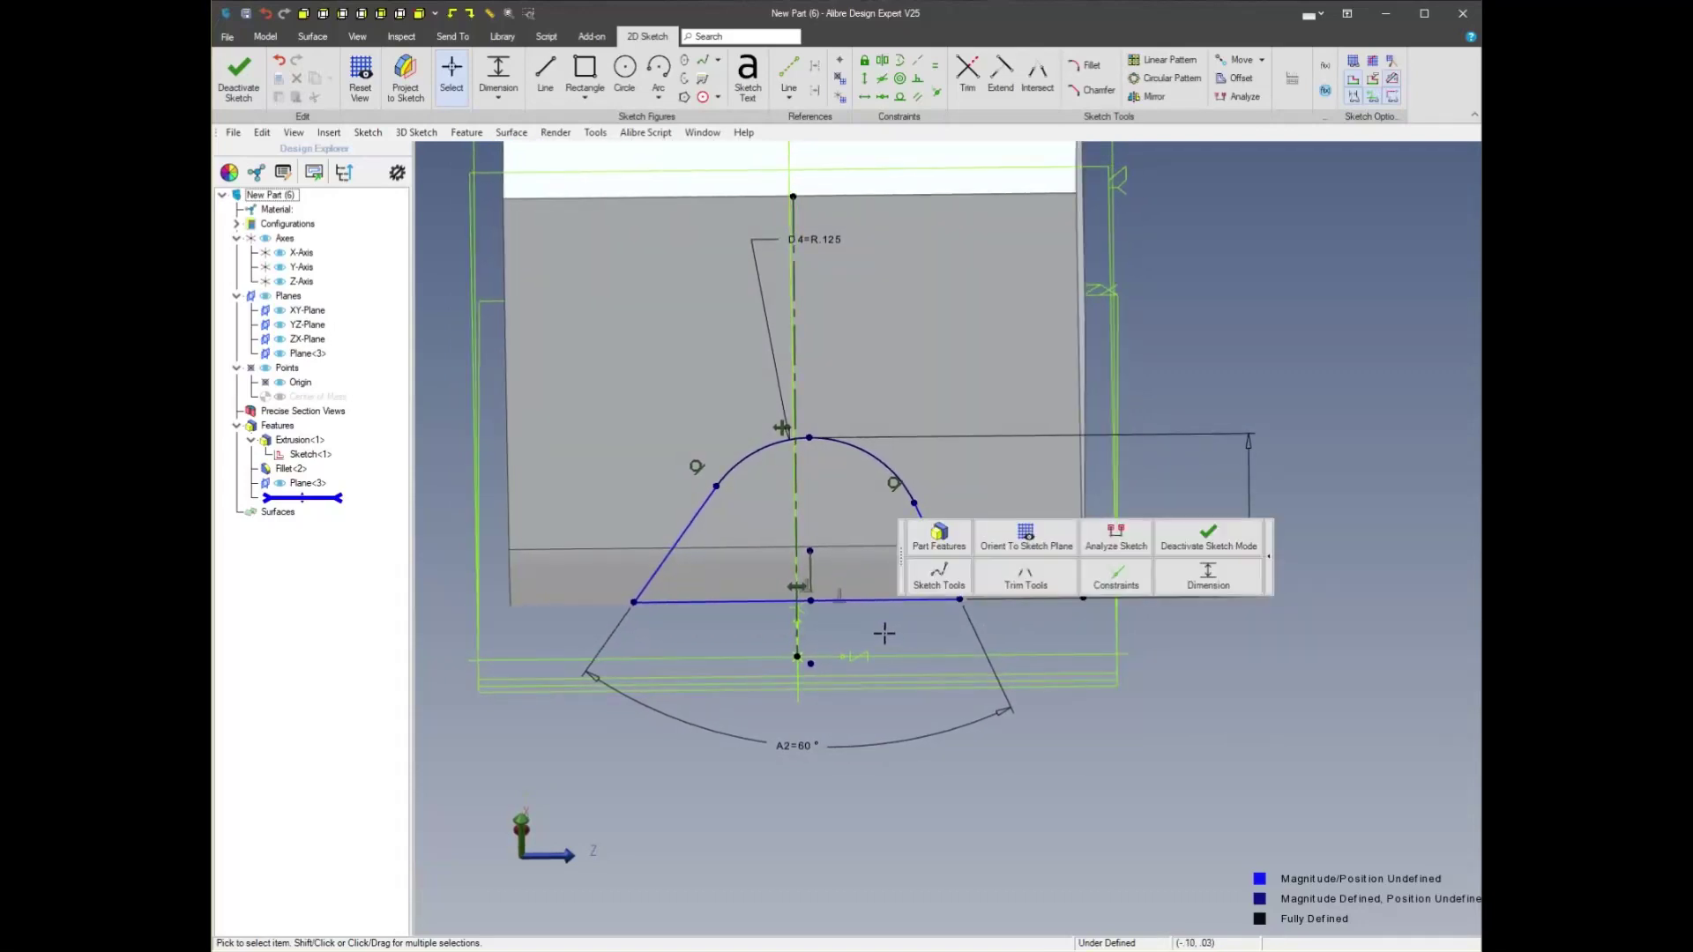
click(1116, 575)
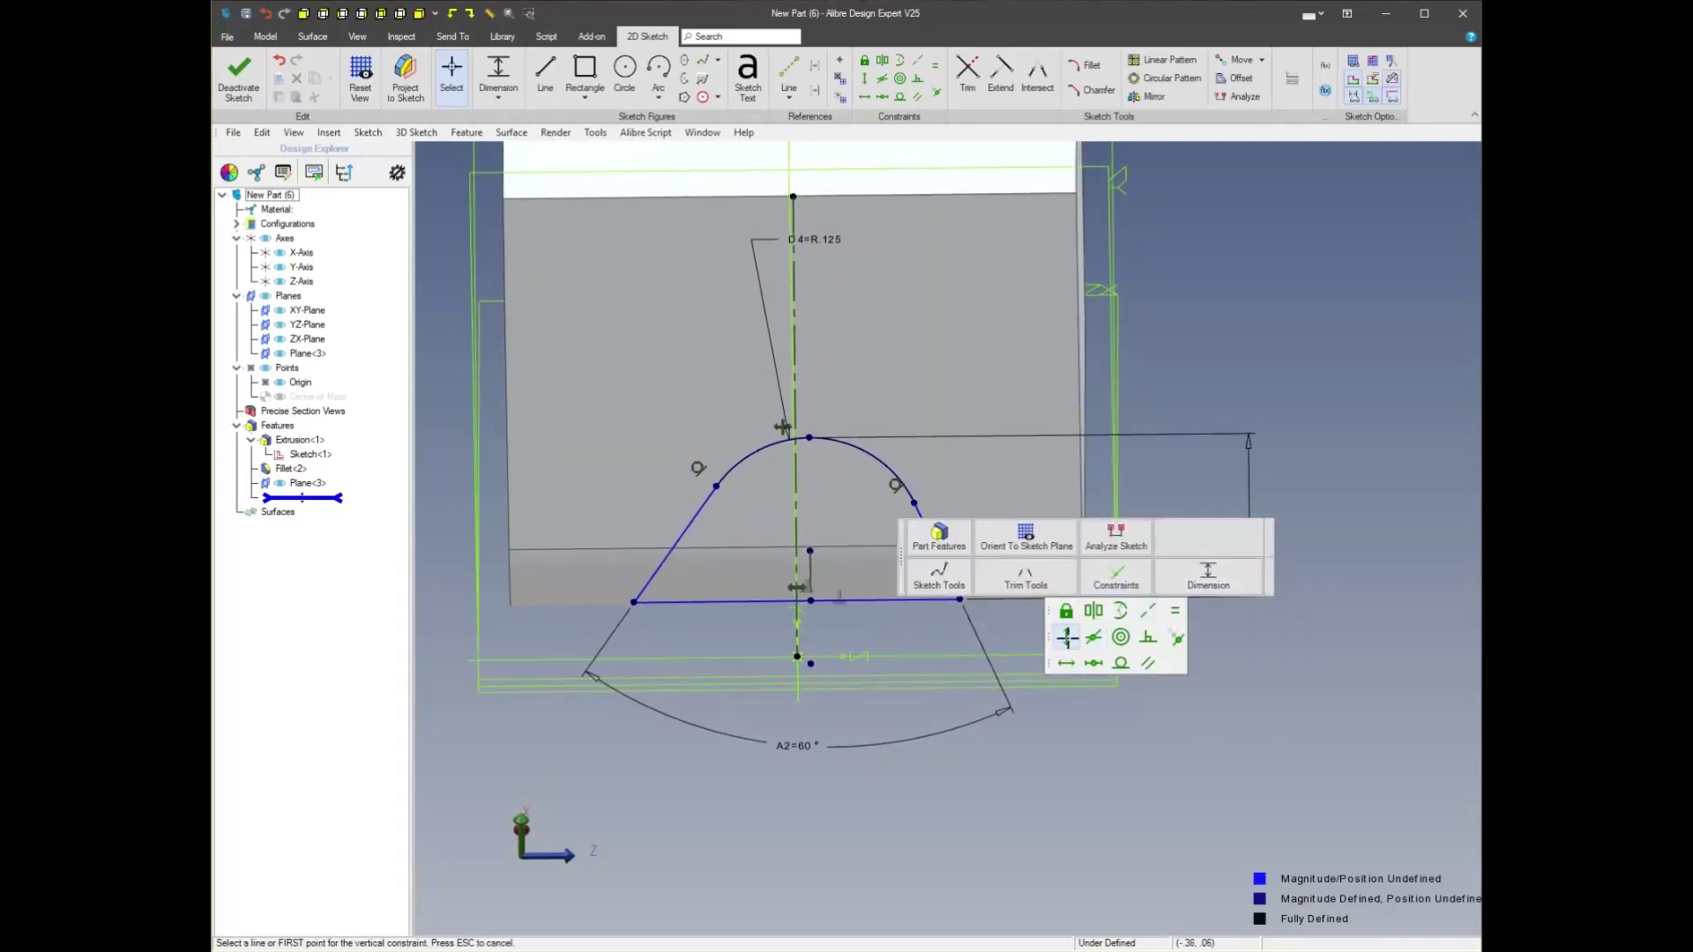
click(809, 551)
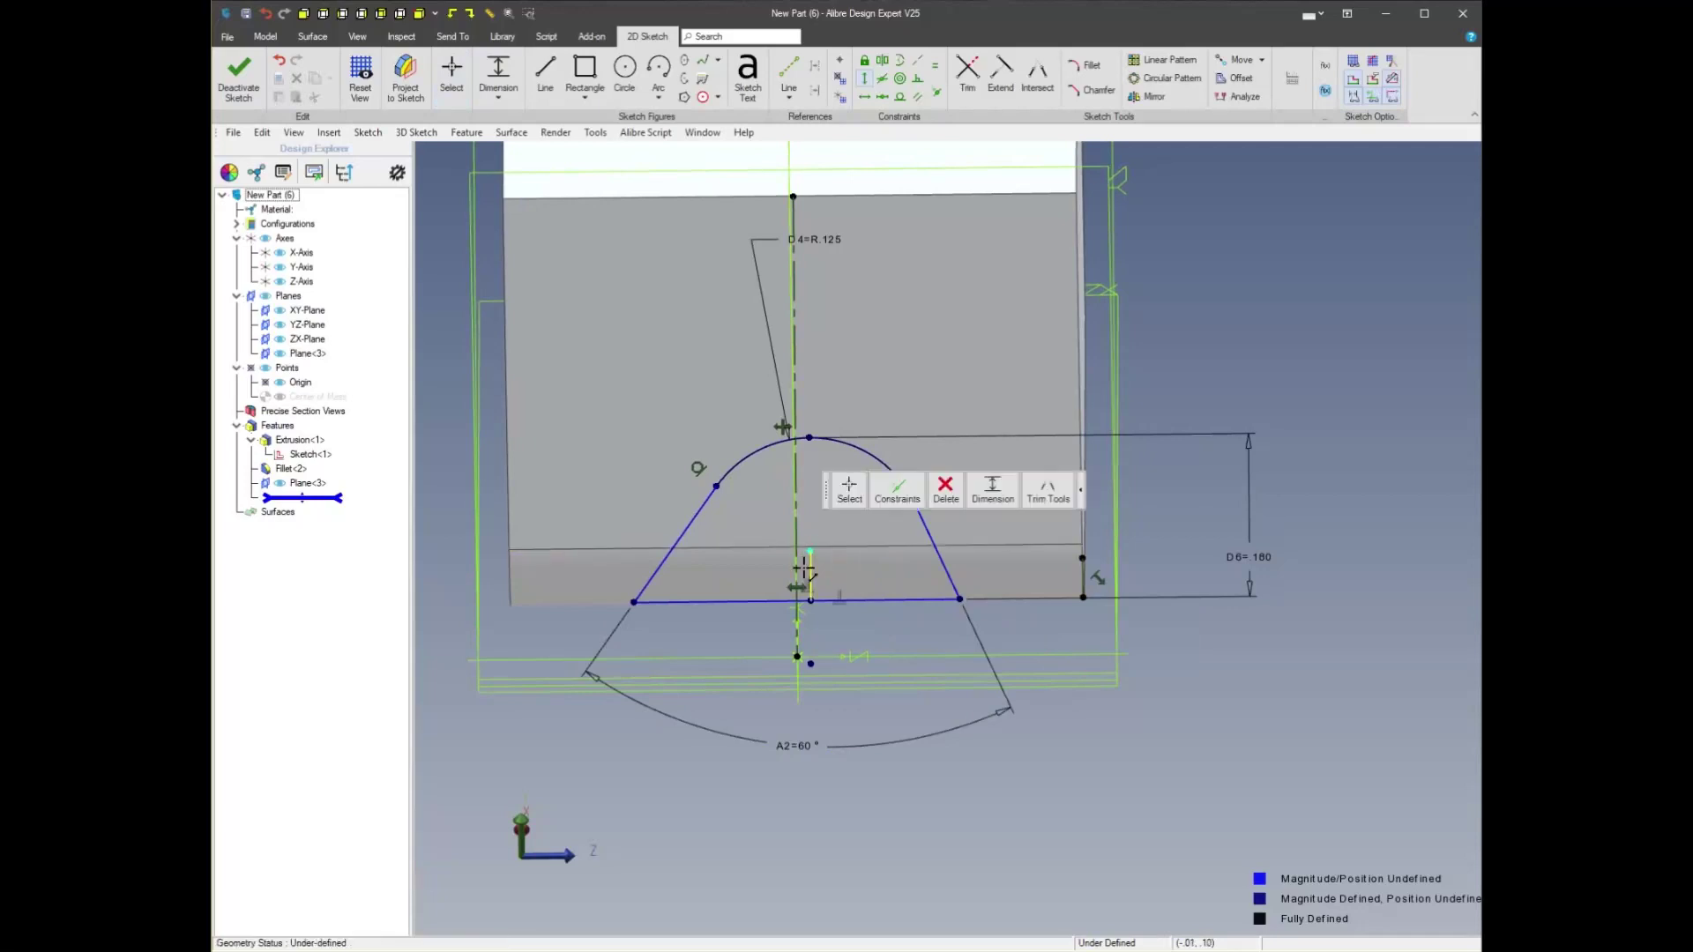
ctrl+click(796, 658)
click(829, 589)
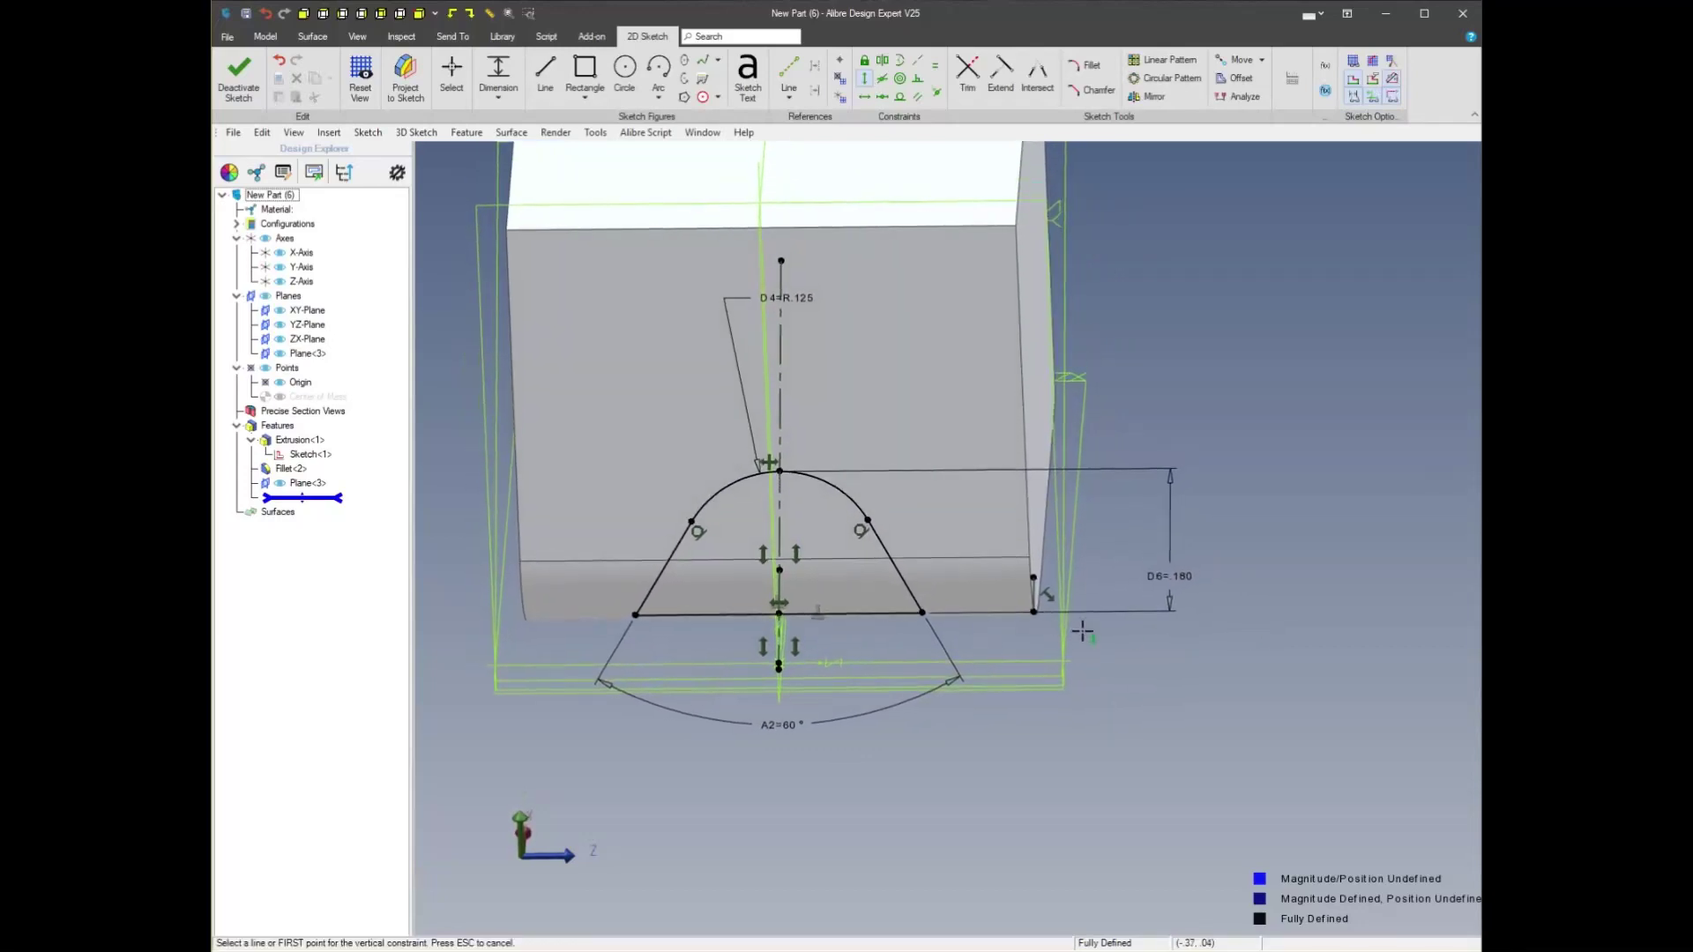
Cut-extrude the rounded triangular profile through the filleted block with the Through ALL type
right_click(1196, 650)
mouse_move(1098, 571)
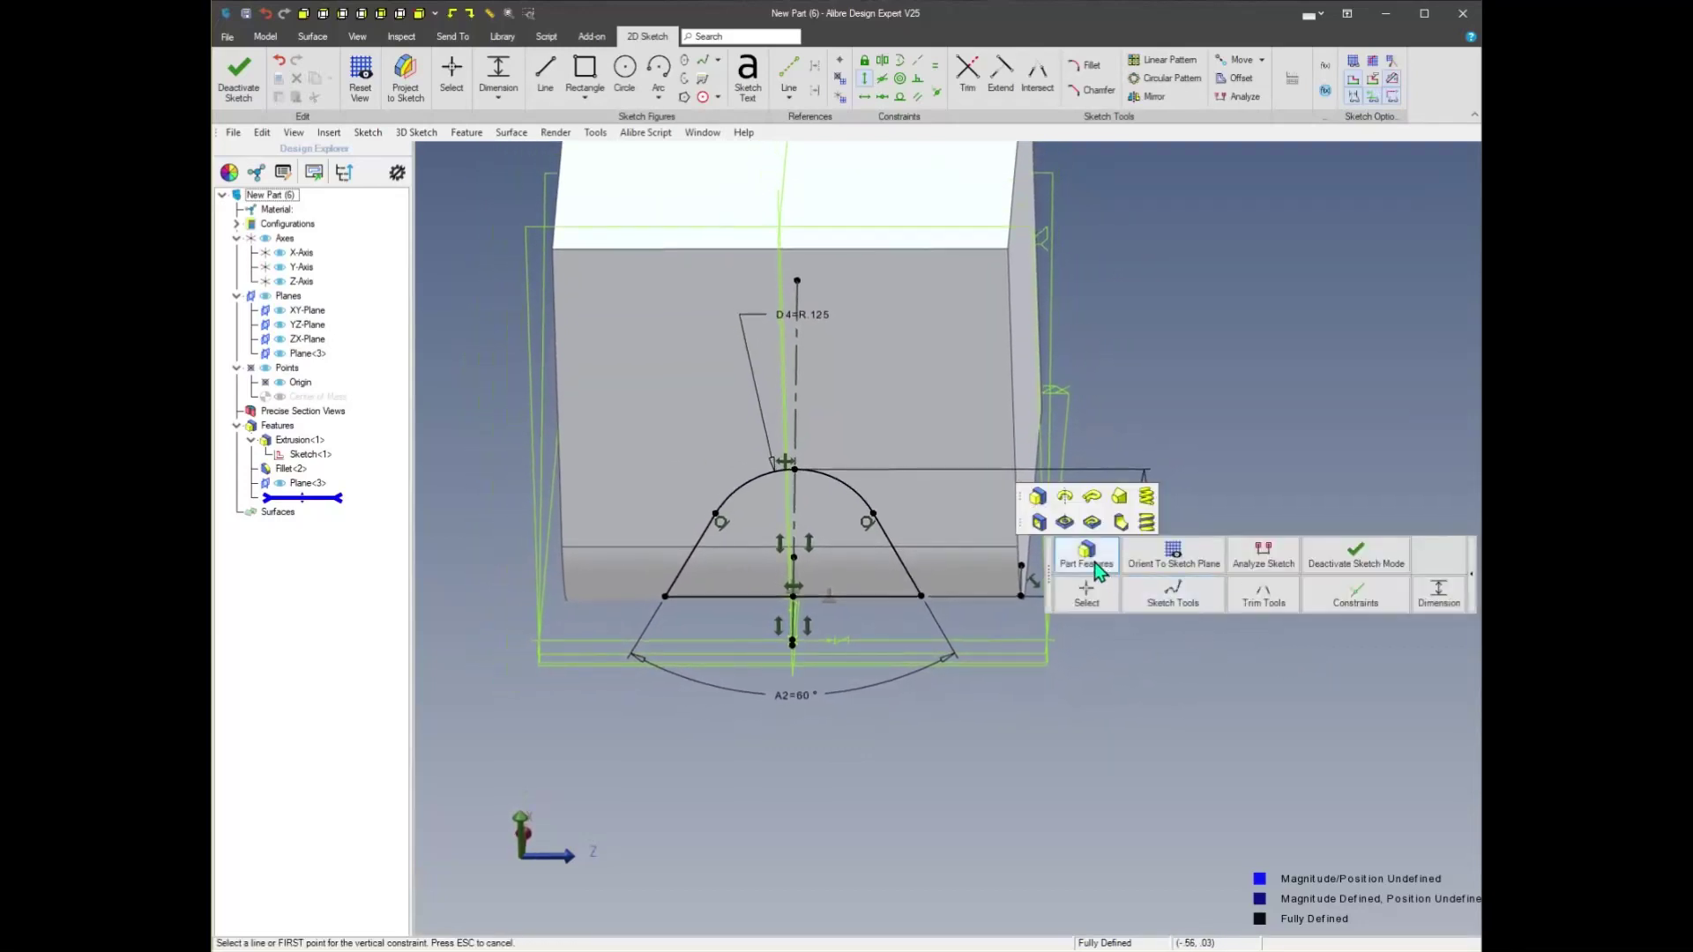
click(1041, 524)
click(981, 273)
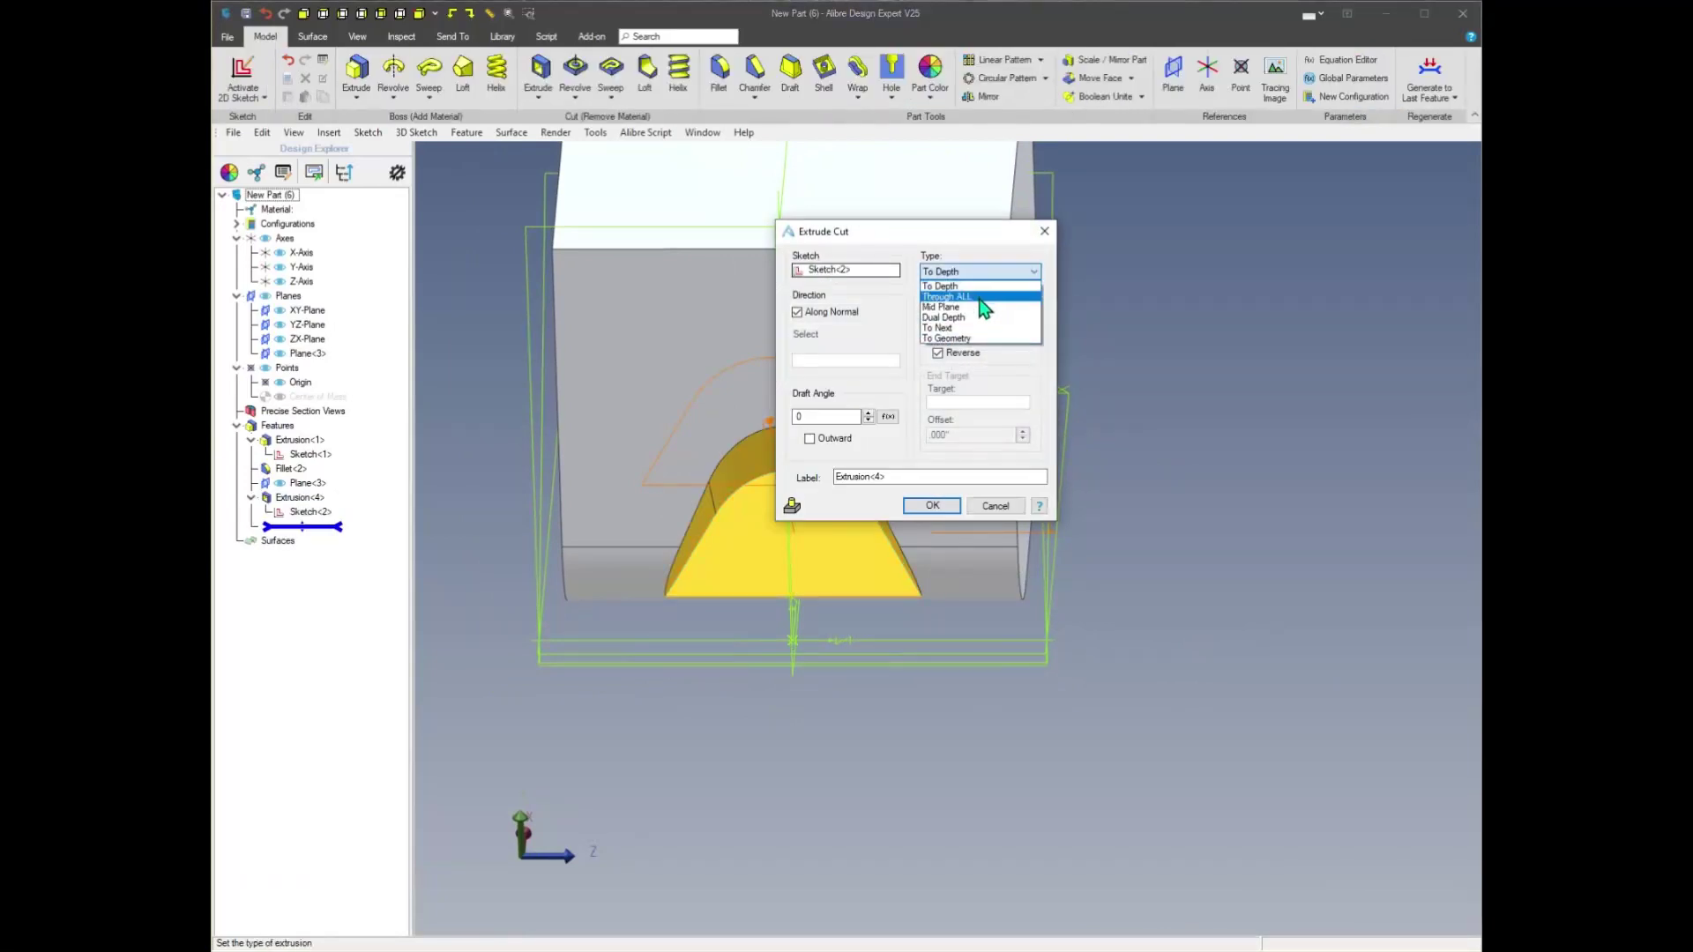
click(995, 297)
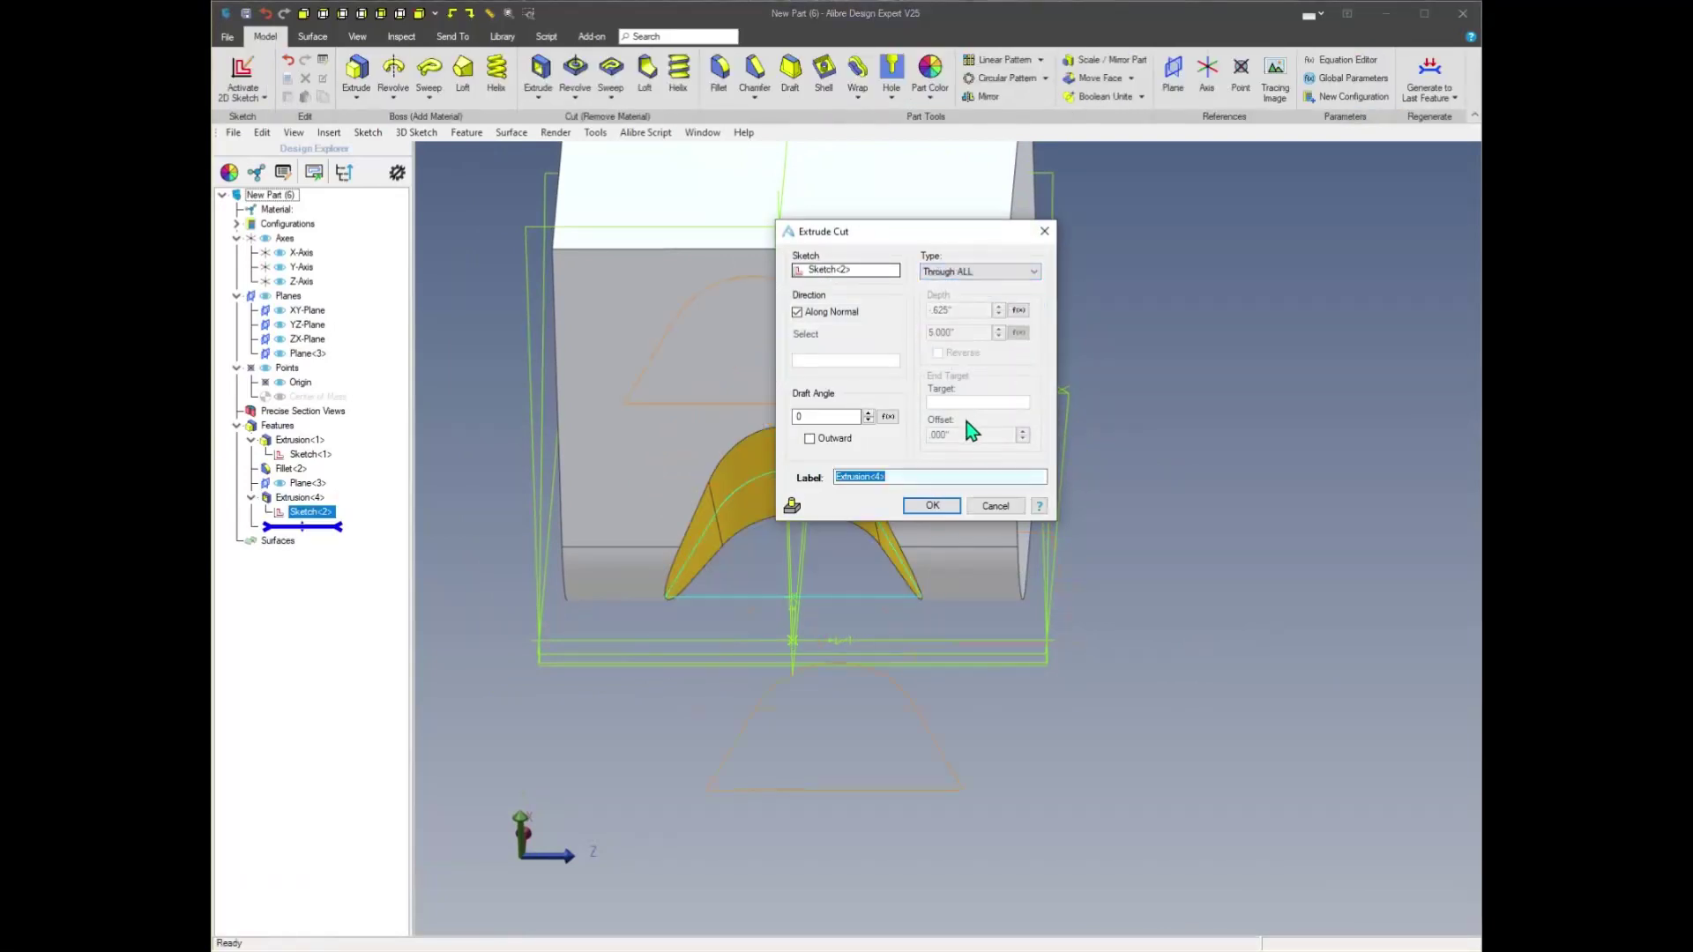
click(936, 507)
Fillet the edge around the gusset cut with a constant radius of .149" and Tangent Propagate on
middle_drag(1169, 506, 584, 257)
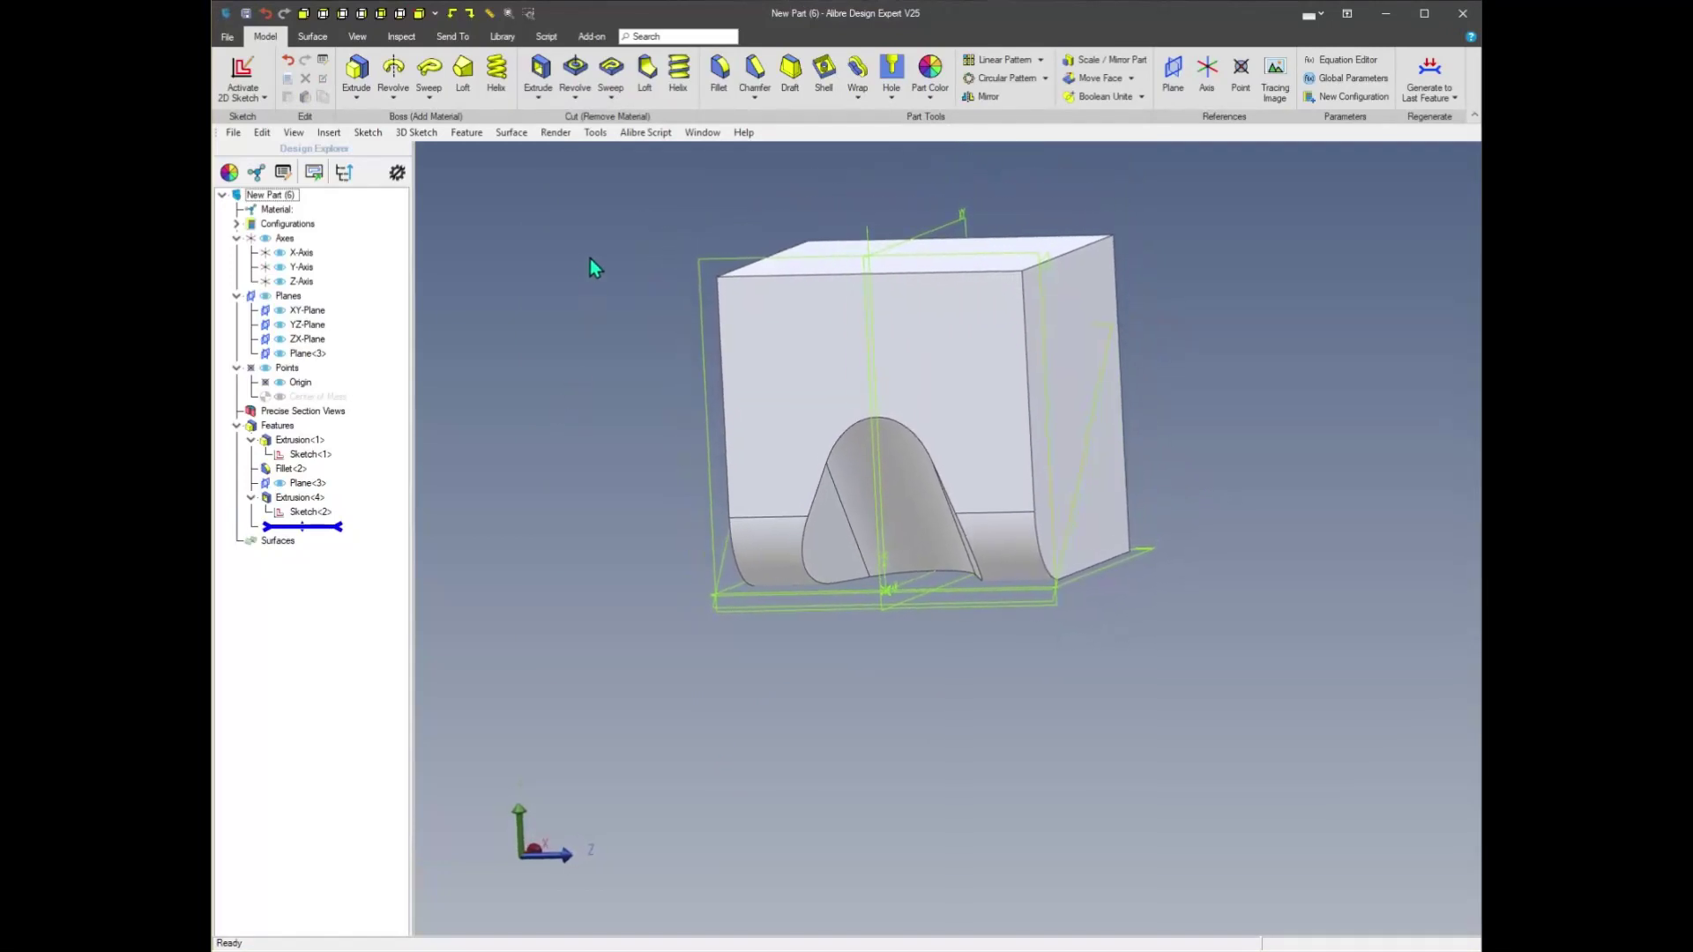
click(719, 72)
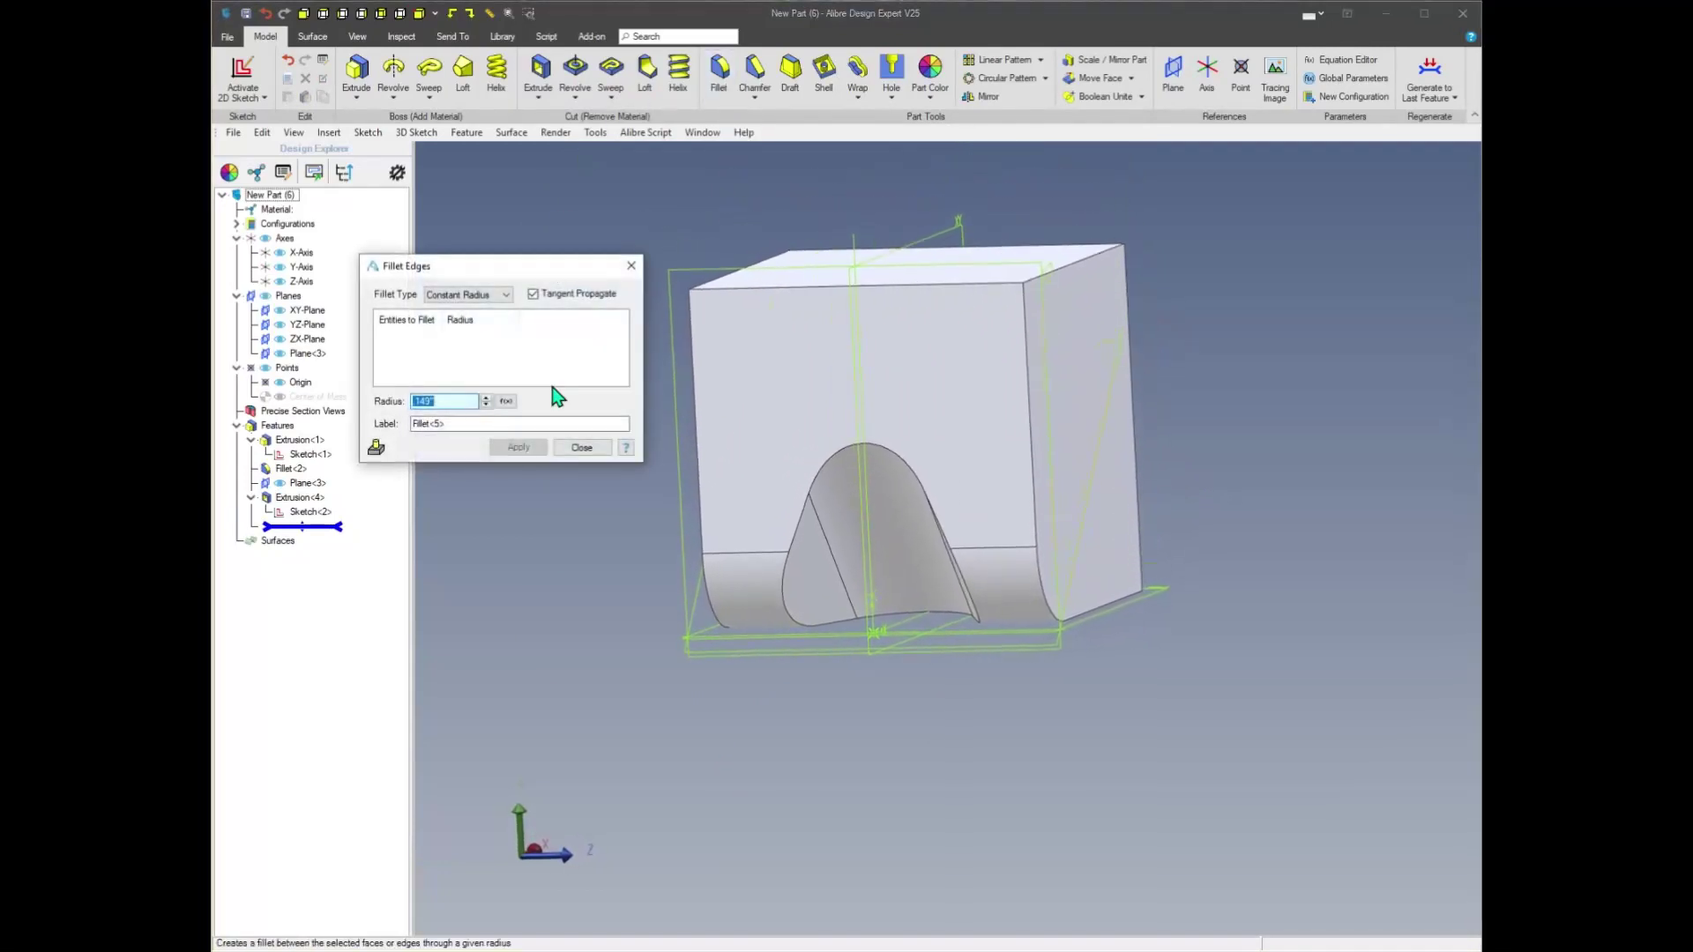
scroll(766, 659, up, 3)
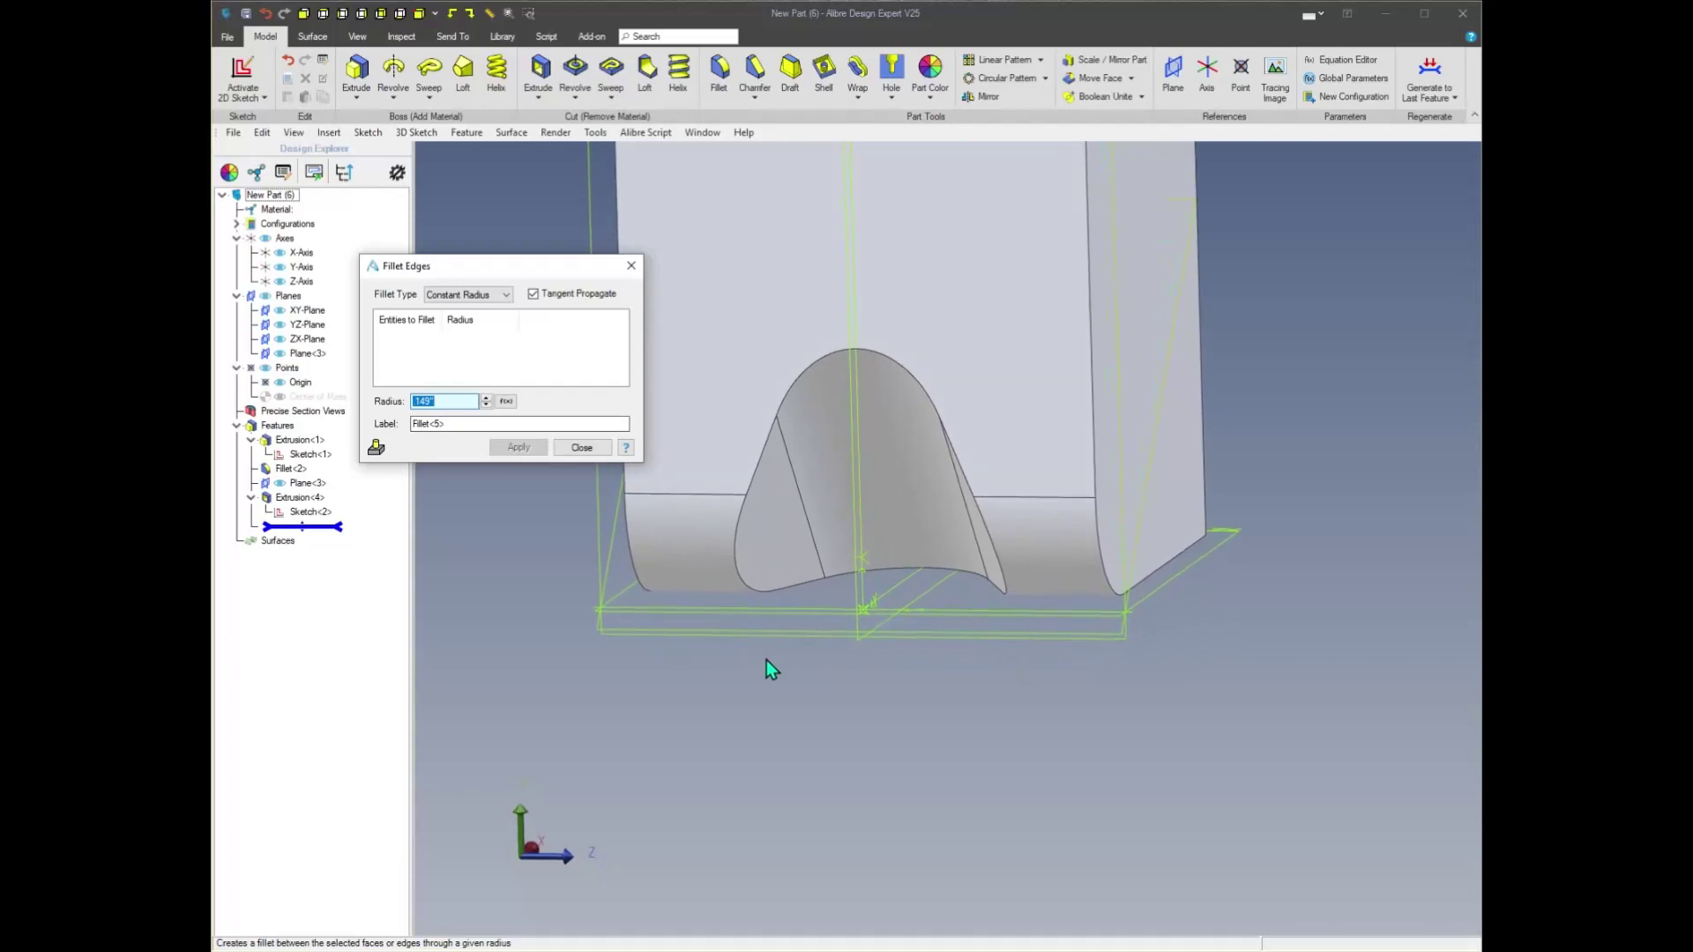
click(762, 591)
middle_drag(760, 589, 1083, 526)
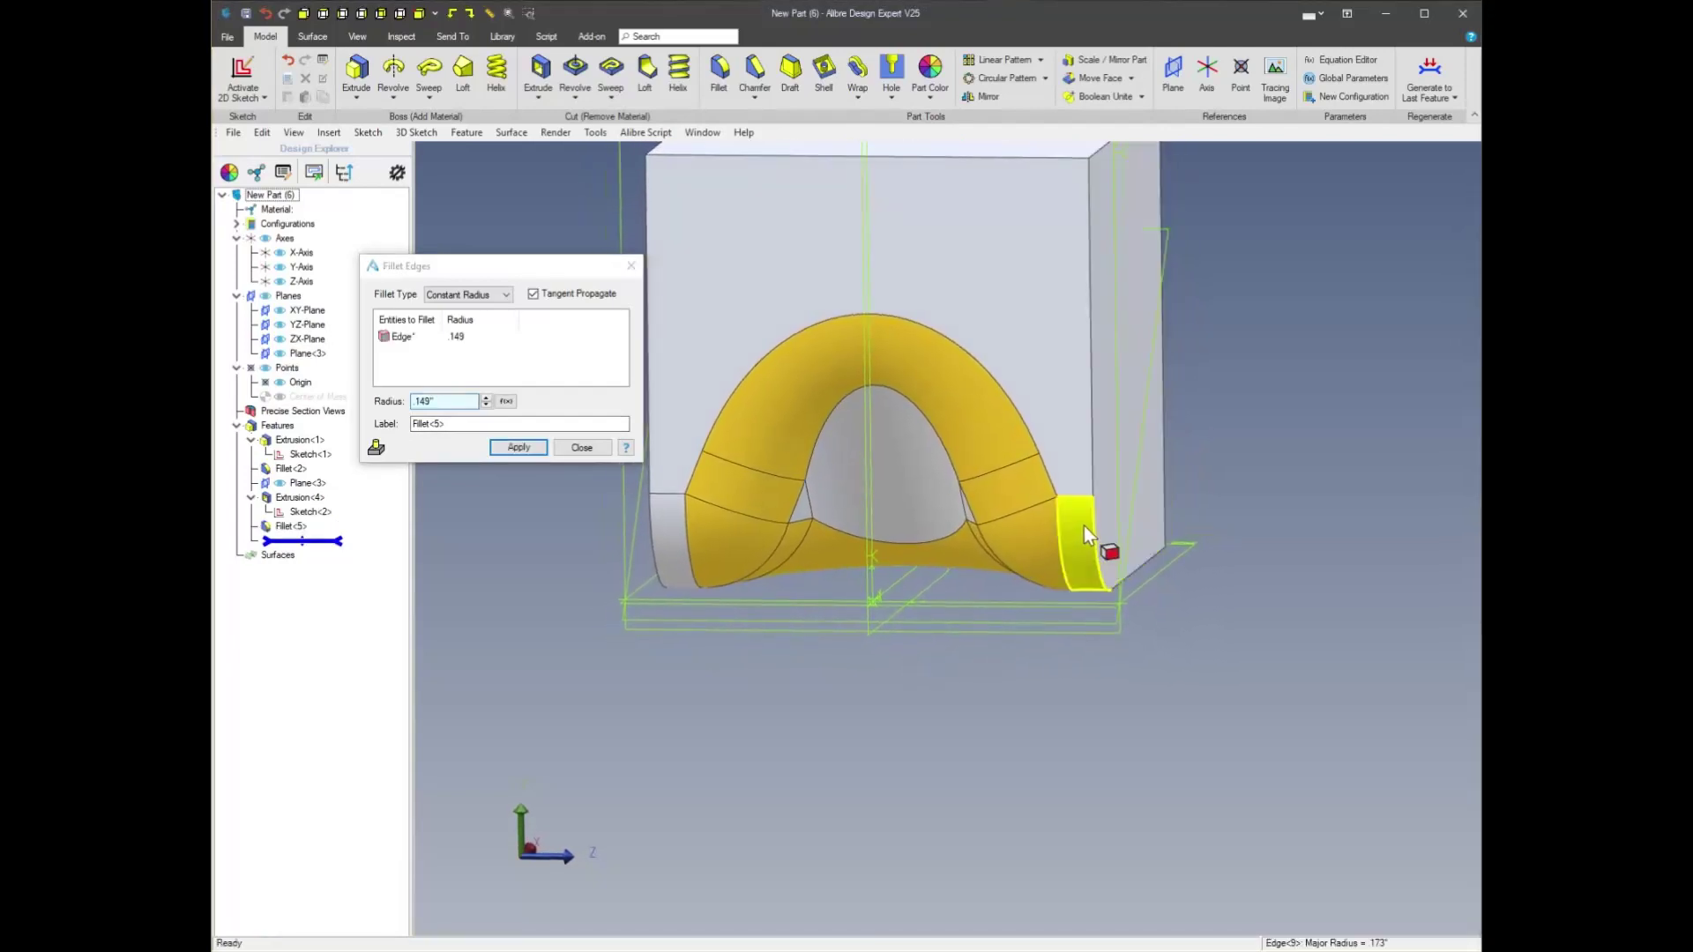
middle_drag(1080, 595, 824, 181)
click(520, 448)
click(581, 447)
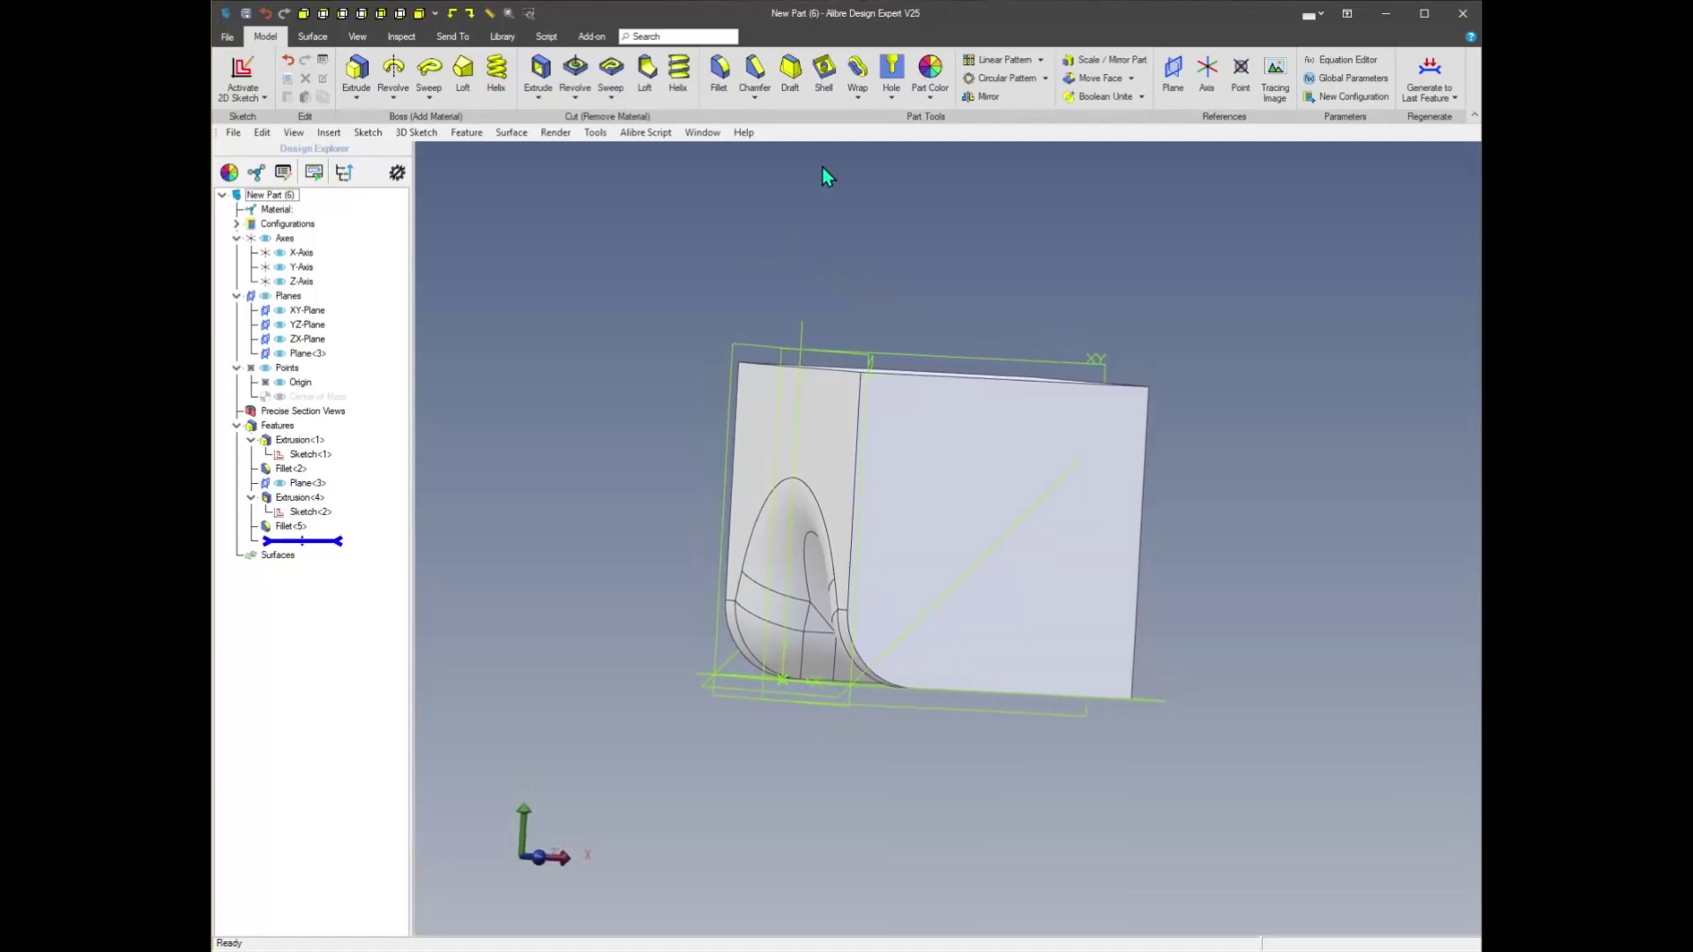
Shell the block to a .0747" thickness, removing both side faces, the top face and the face opposite the gusseted wall
click(824, 75)
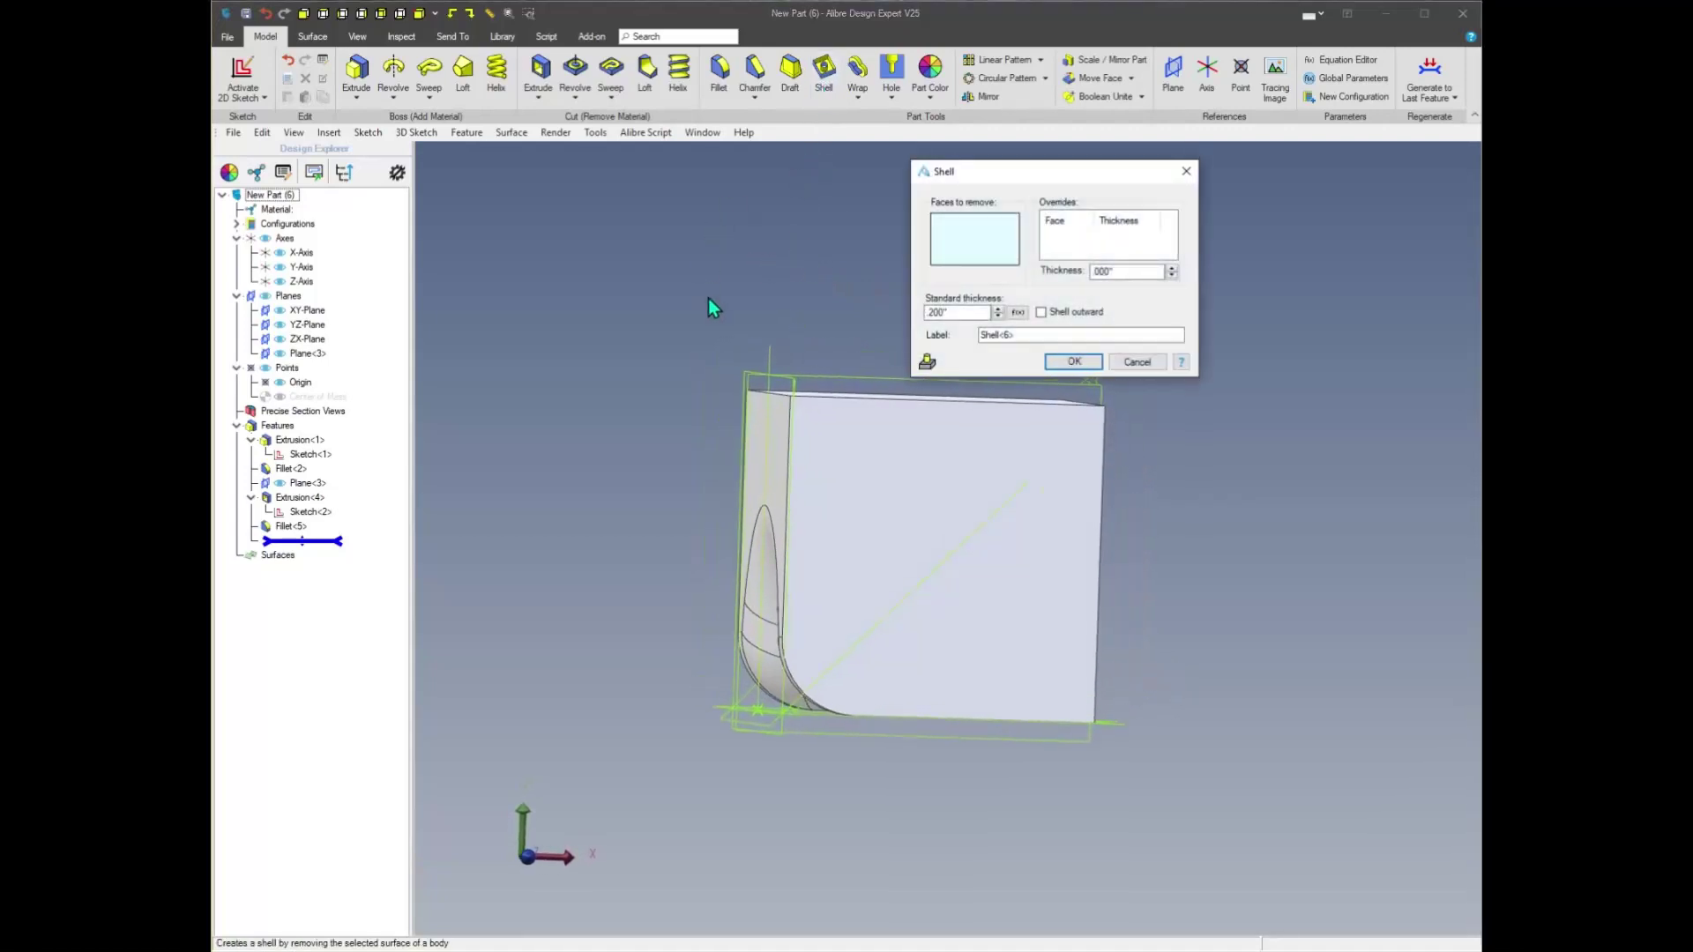
double_click(957, 312)
text(.075)
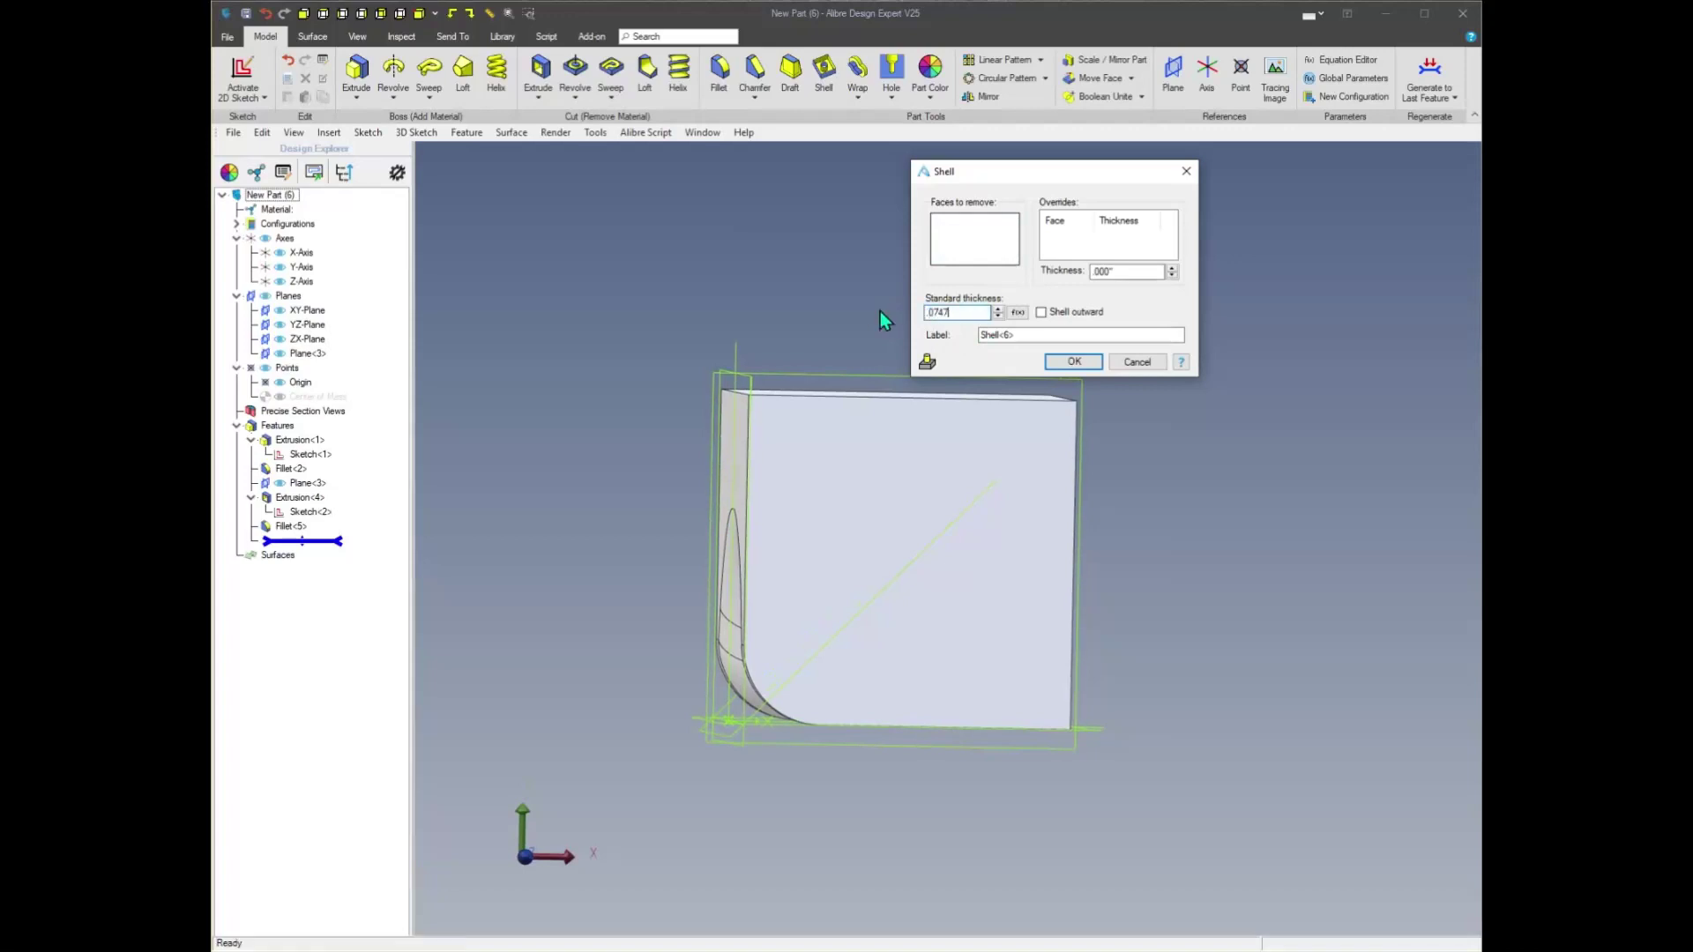
click(975, 256)
middle_drag(905, 436, 926, 521)
click(917, 507)
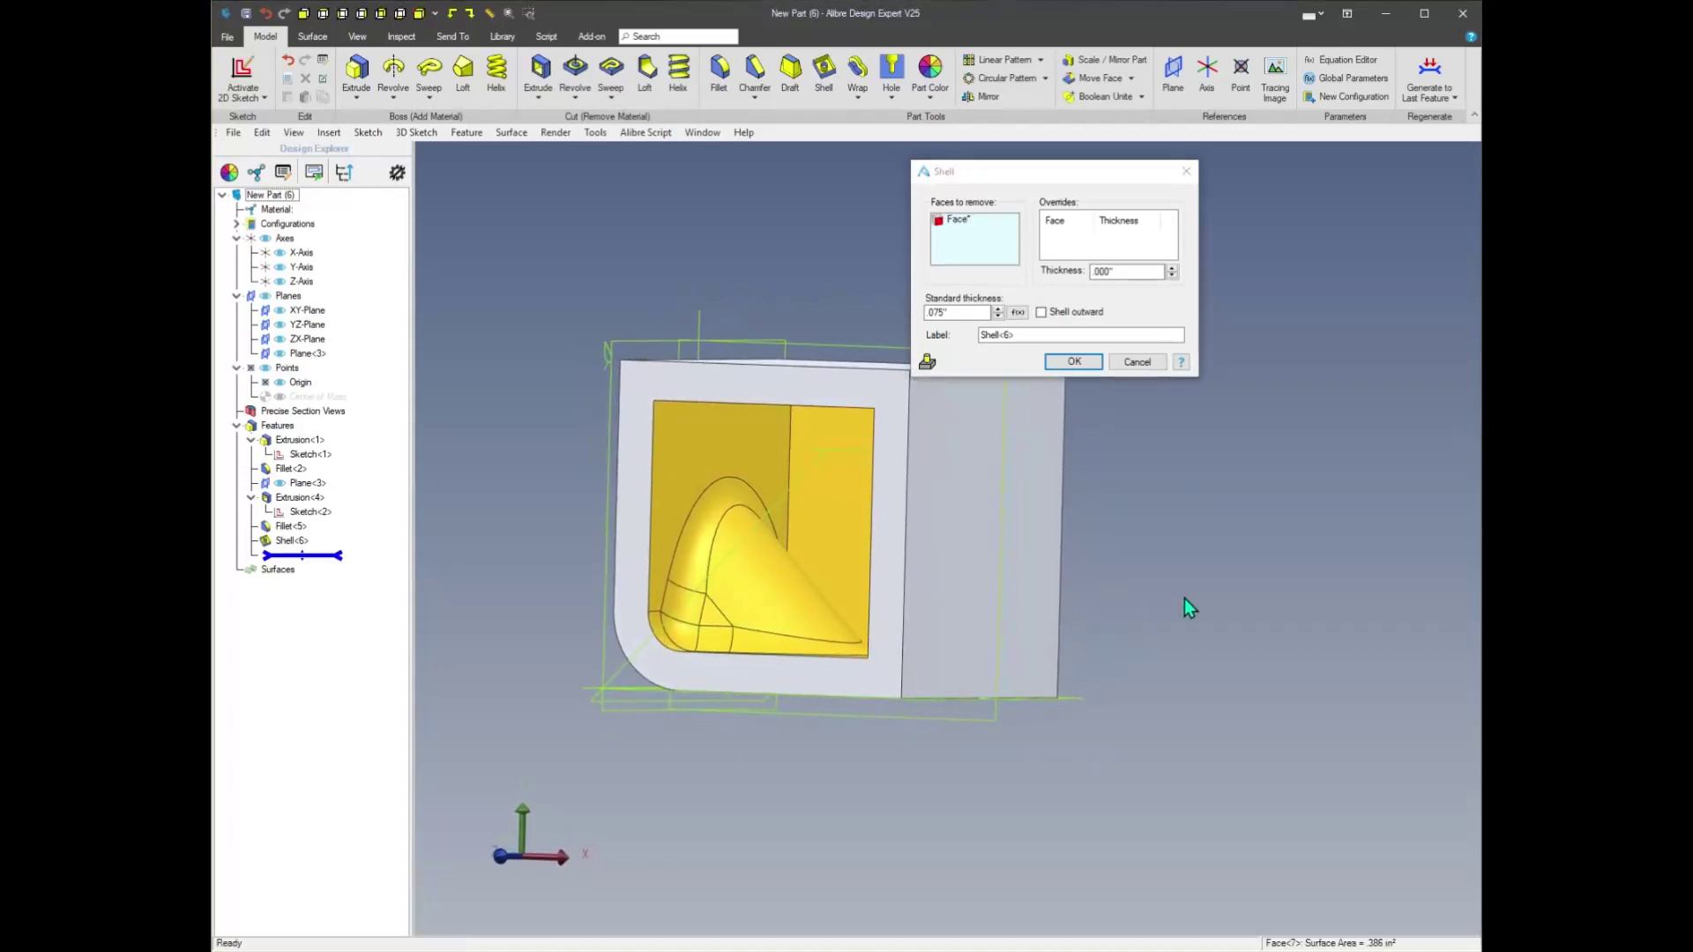
middle_drag(1239, 628, 959, 533)
click(959, 532)
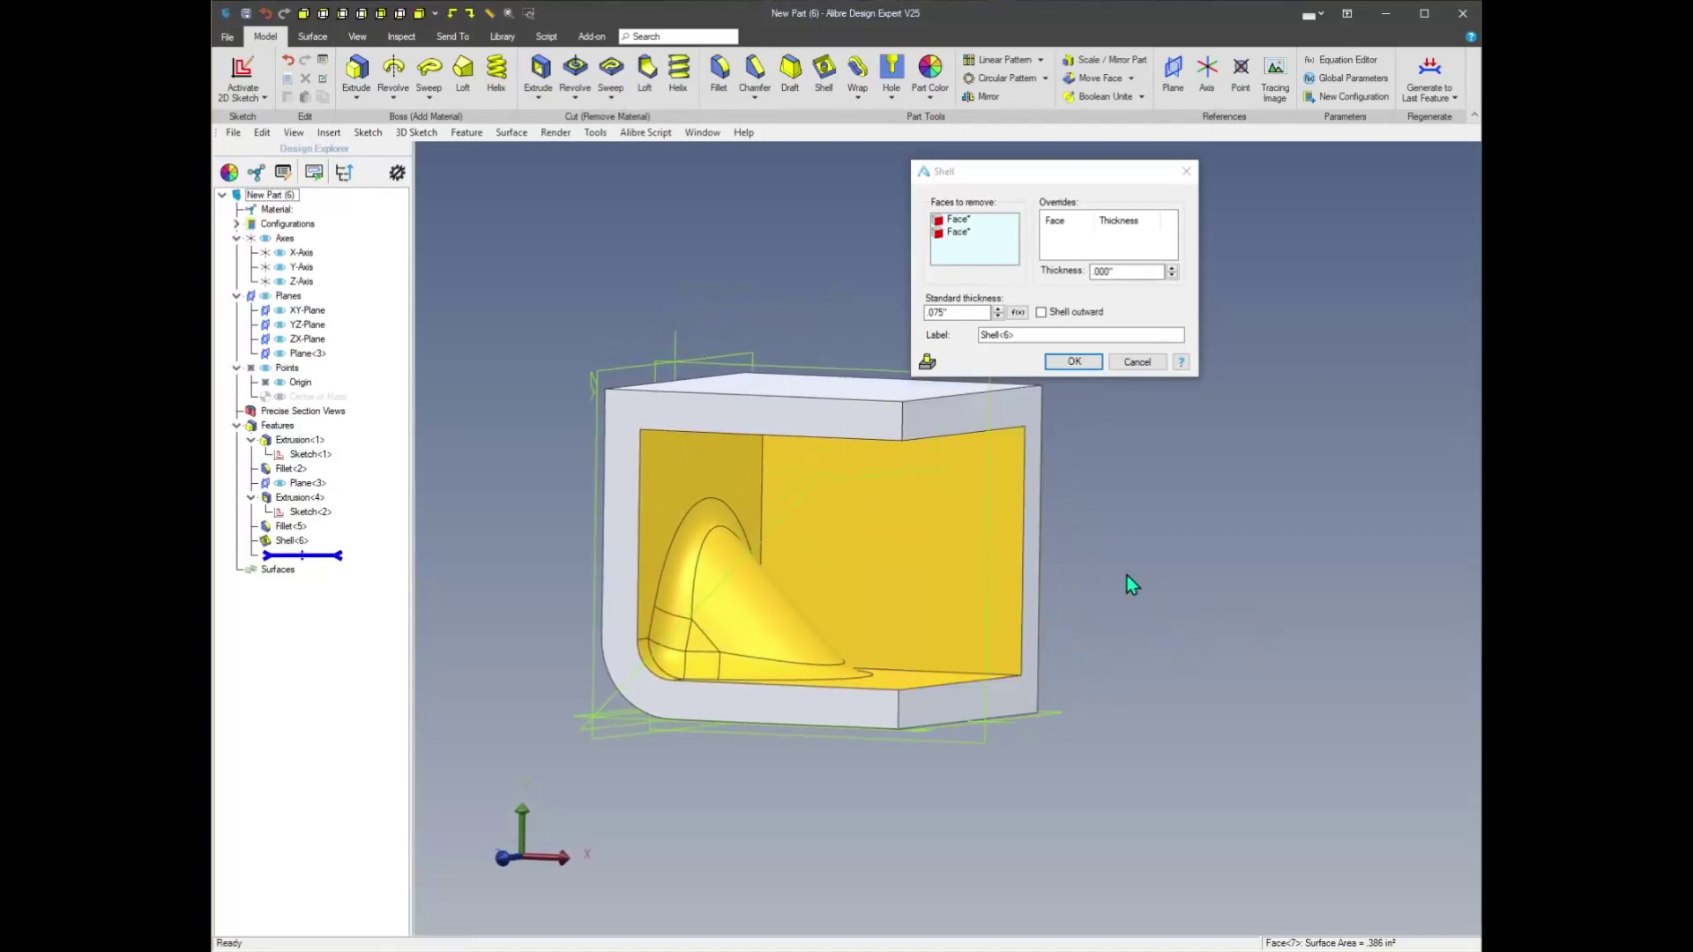
click(853, 442)
middle_drag(854, 442, 1222, 419)
click(945, 515)
click(1074, 362)
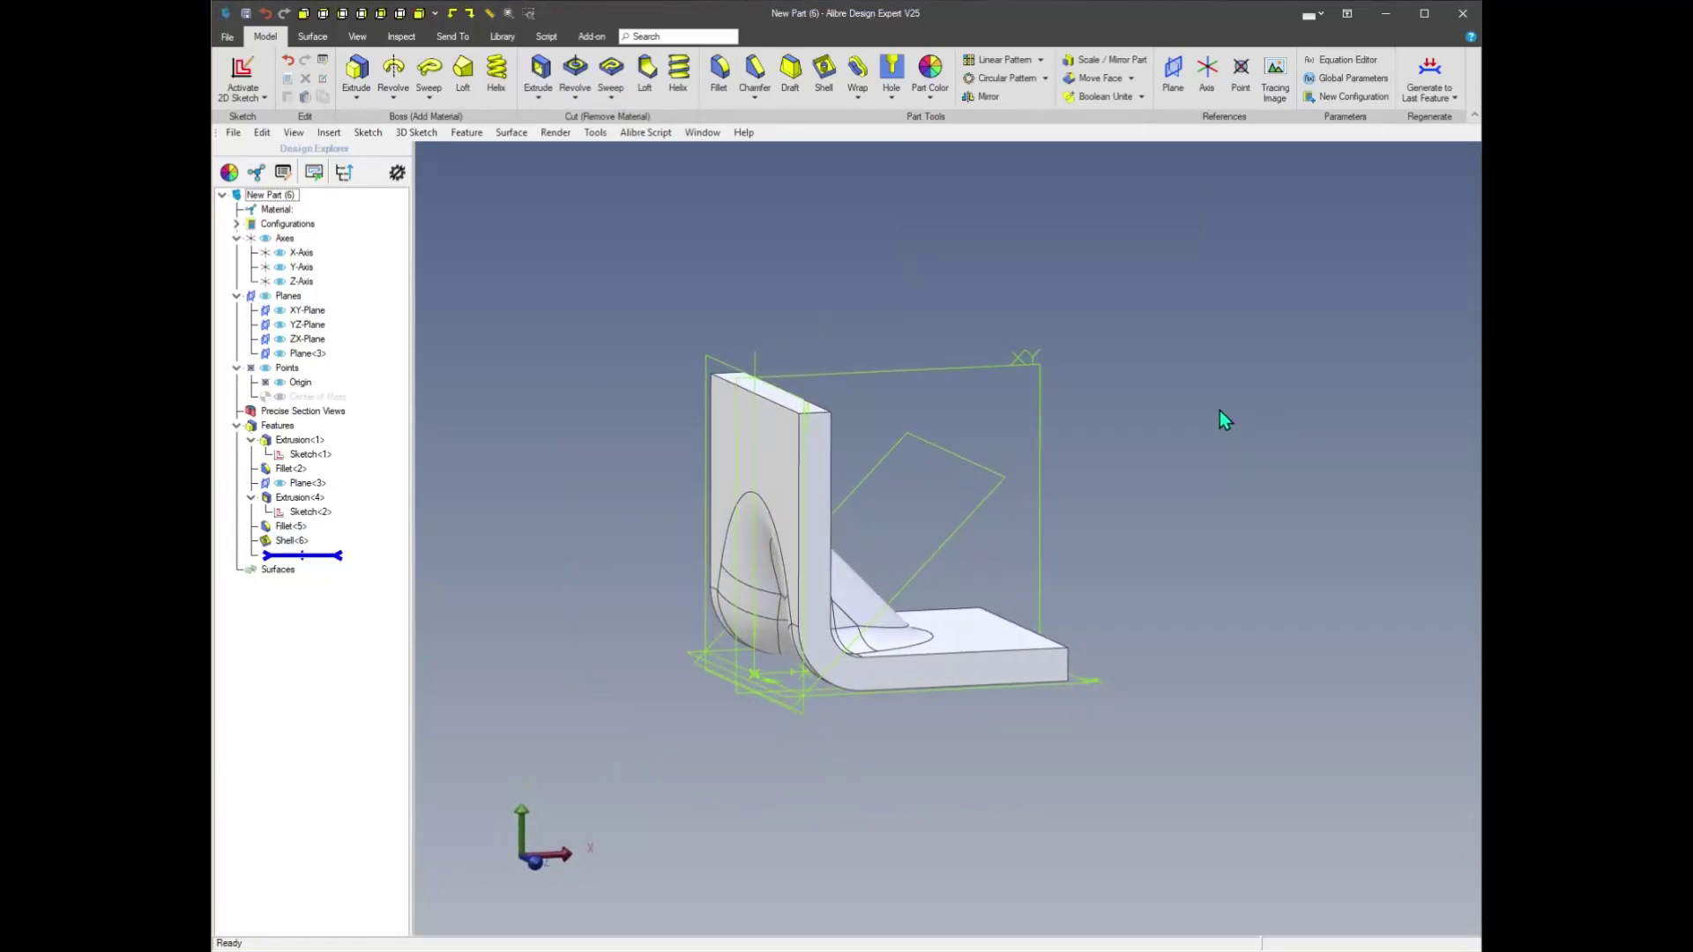
Save the part as gusset1 in the AV Items folder
middle_drag(1154, 422, 251, 148)
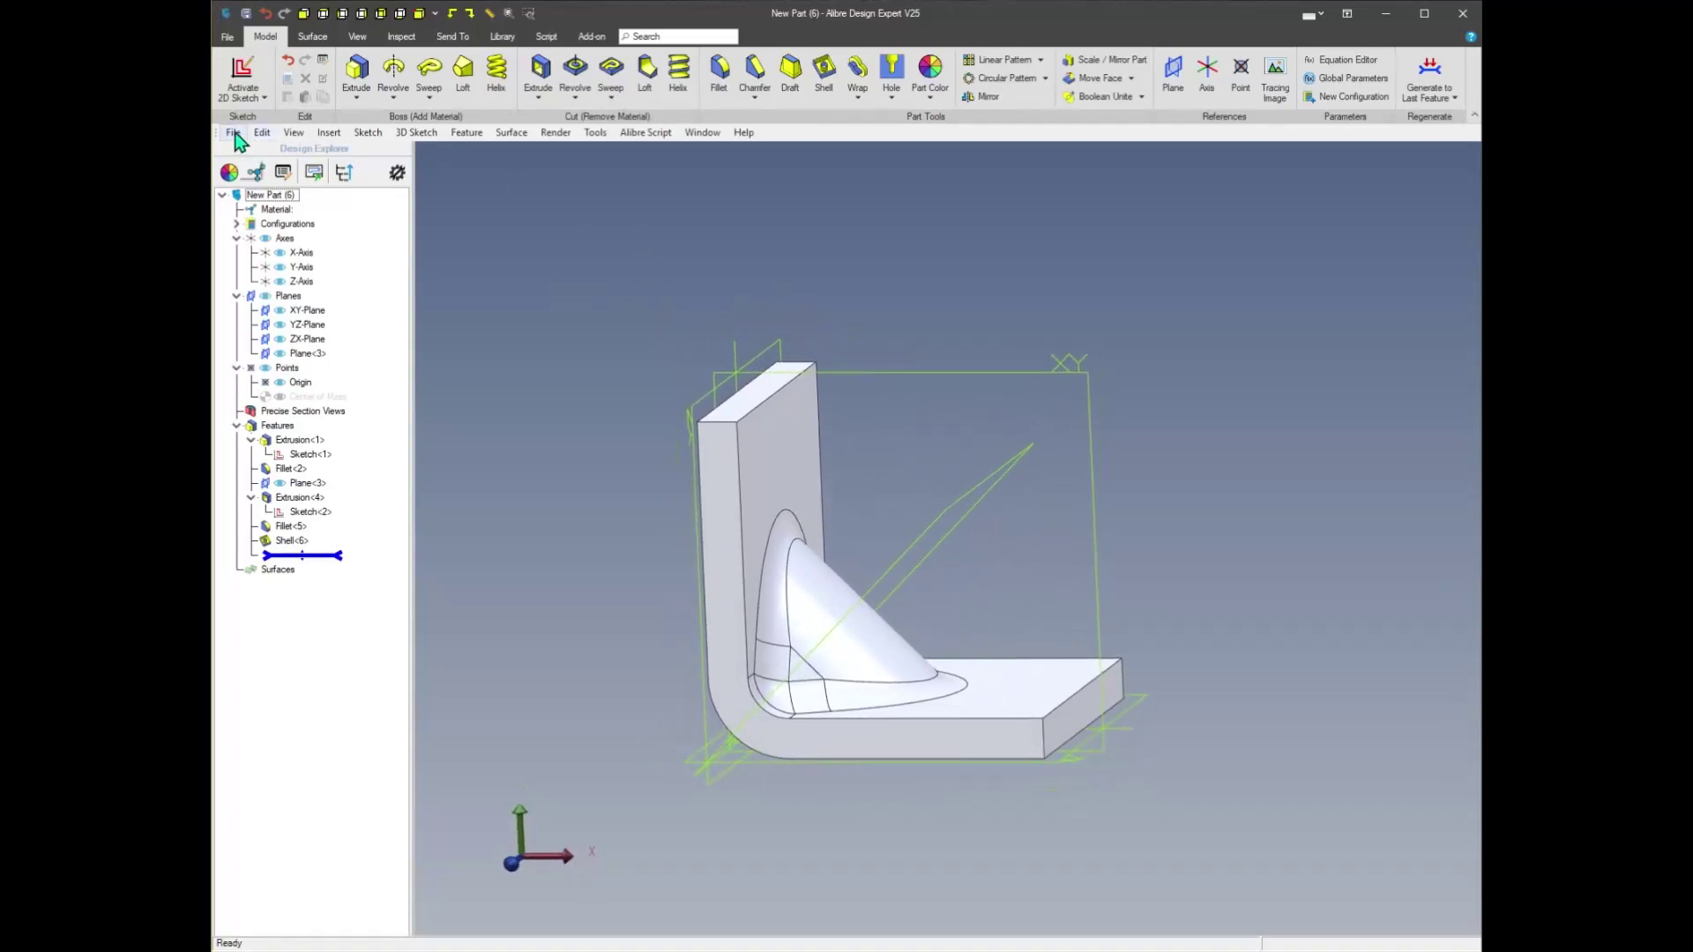
click(234, 133)
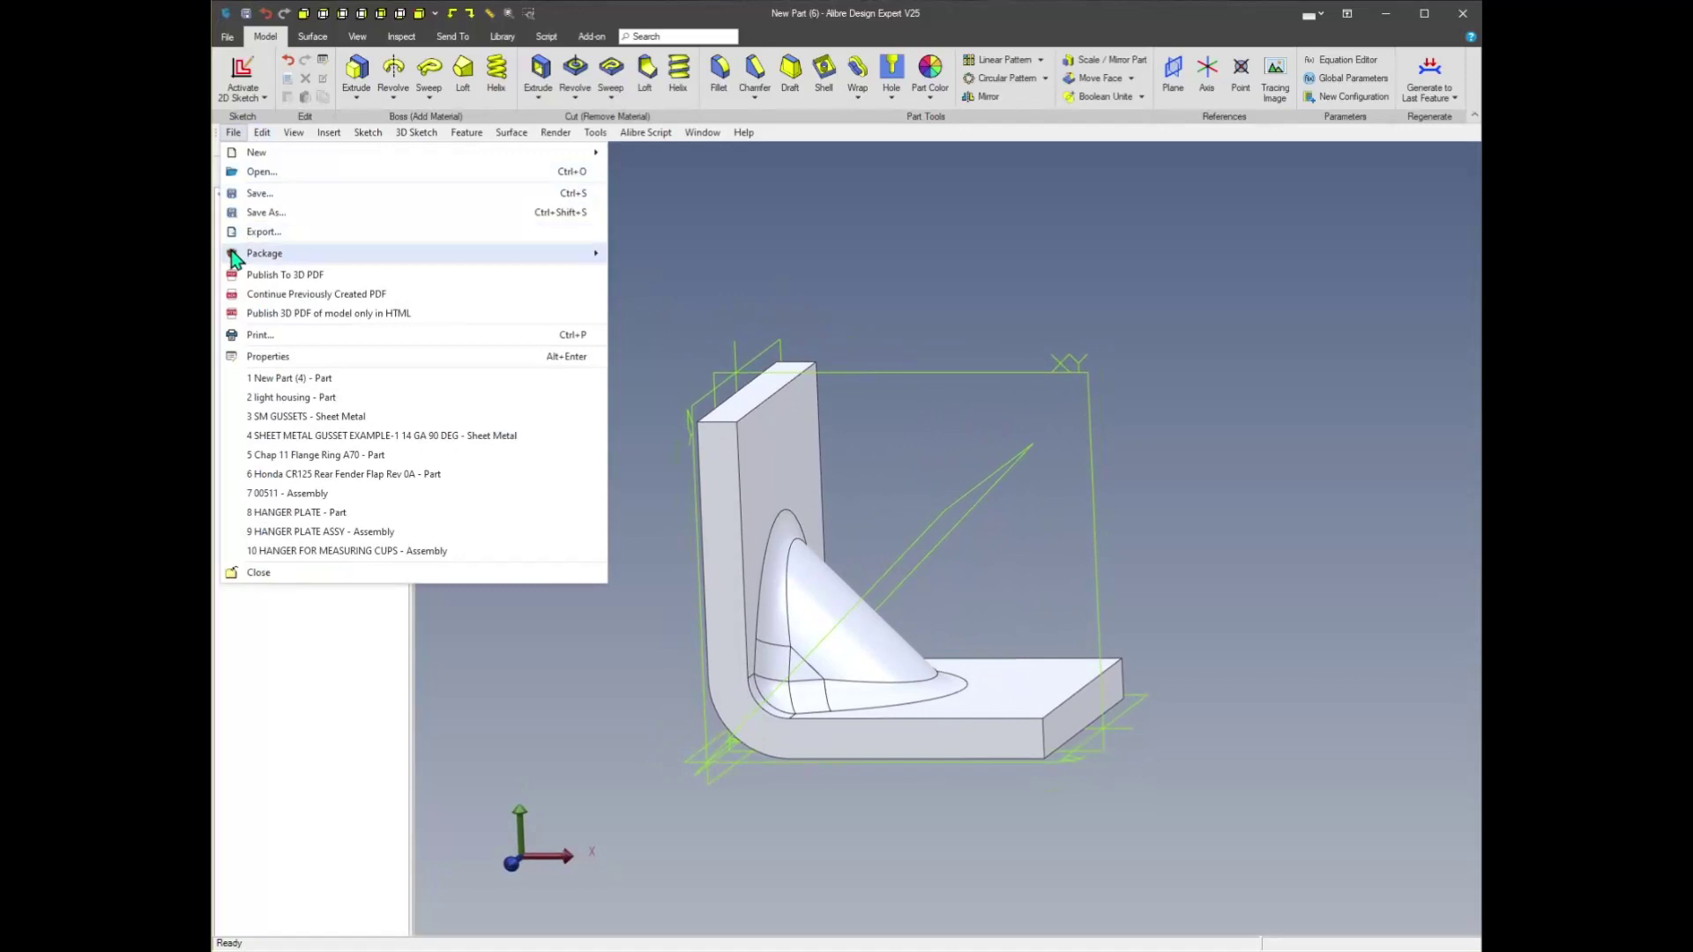
click(256, 195)
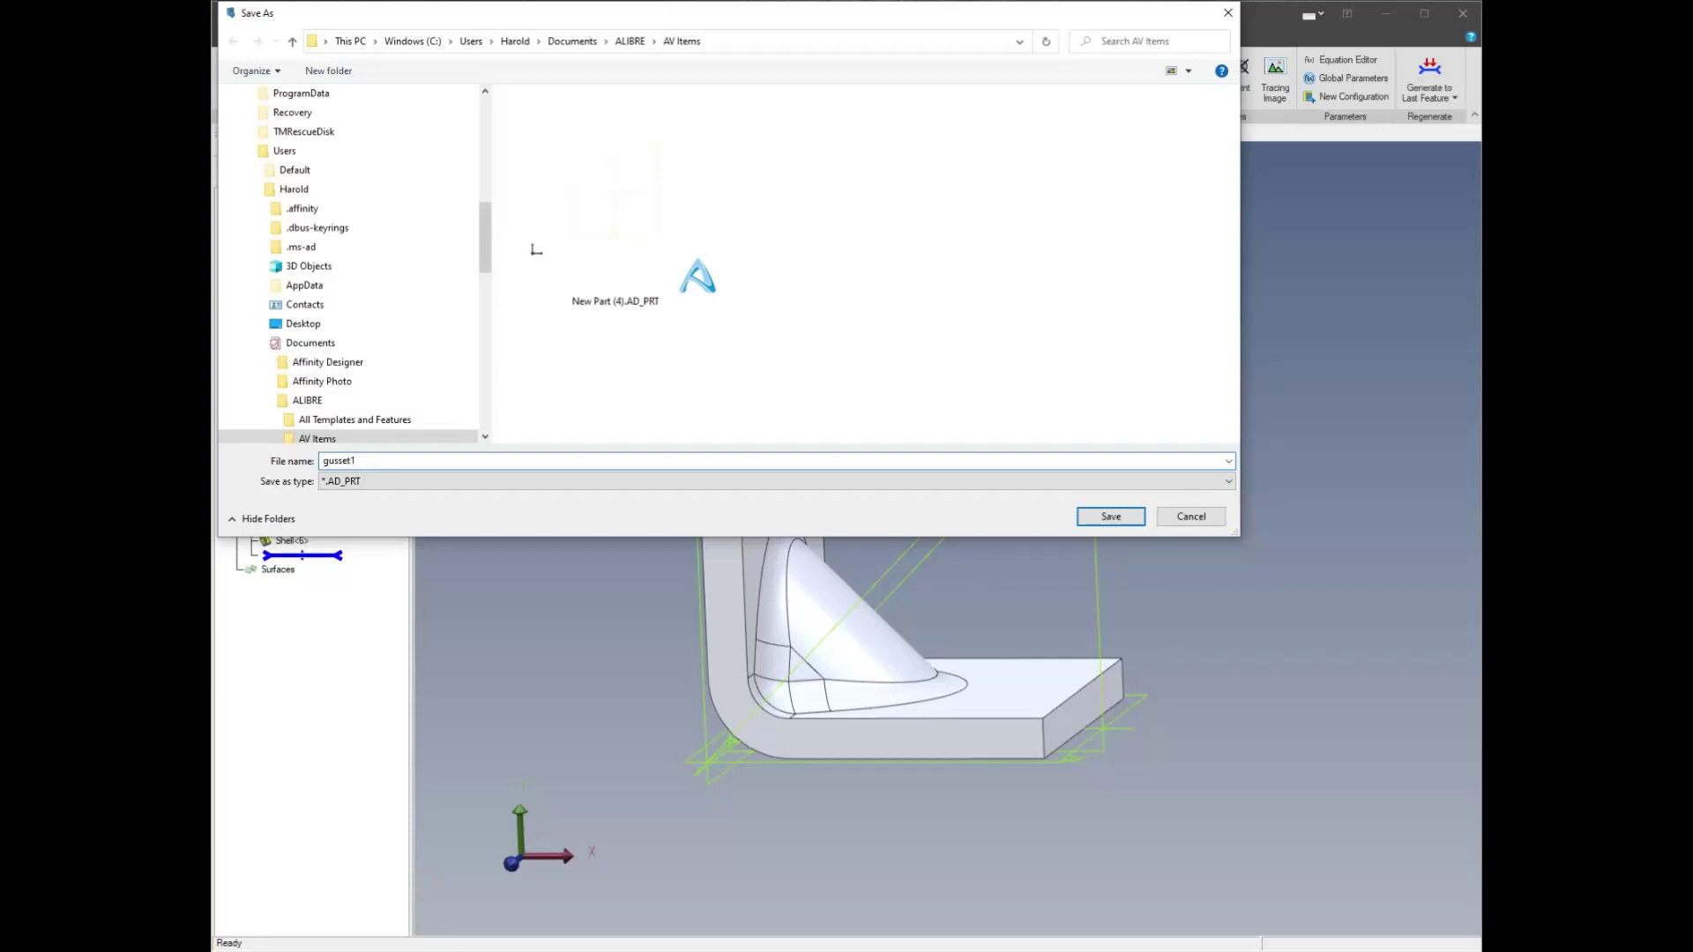
key(Return)
Start a Boolean Unite on the sheet metal bracket and insert one copy of gusset1 beside its wall
middle_drag(1164, 404, 660, 597)
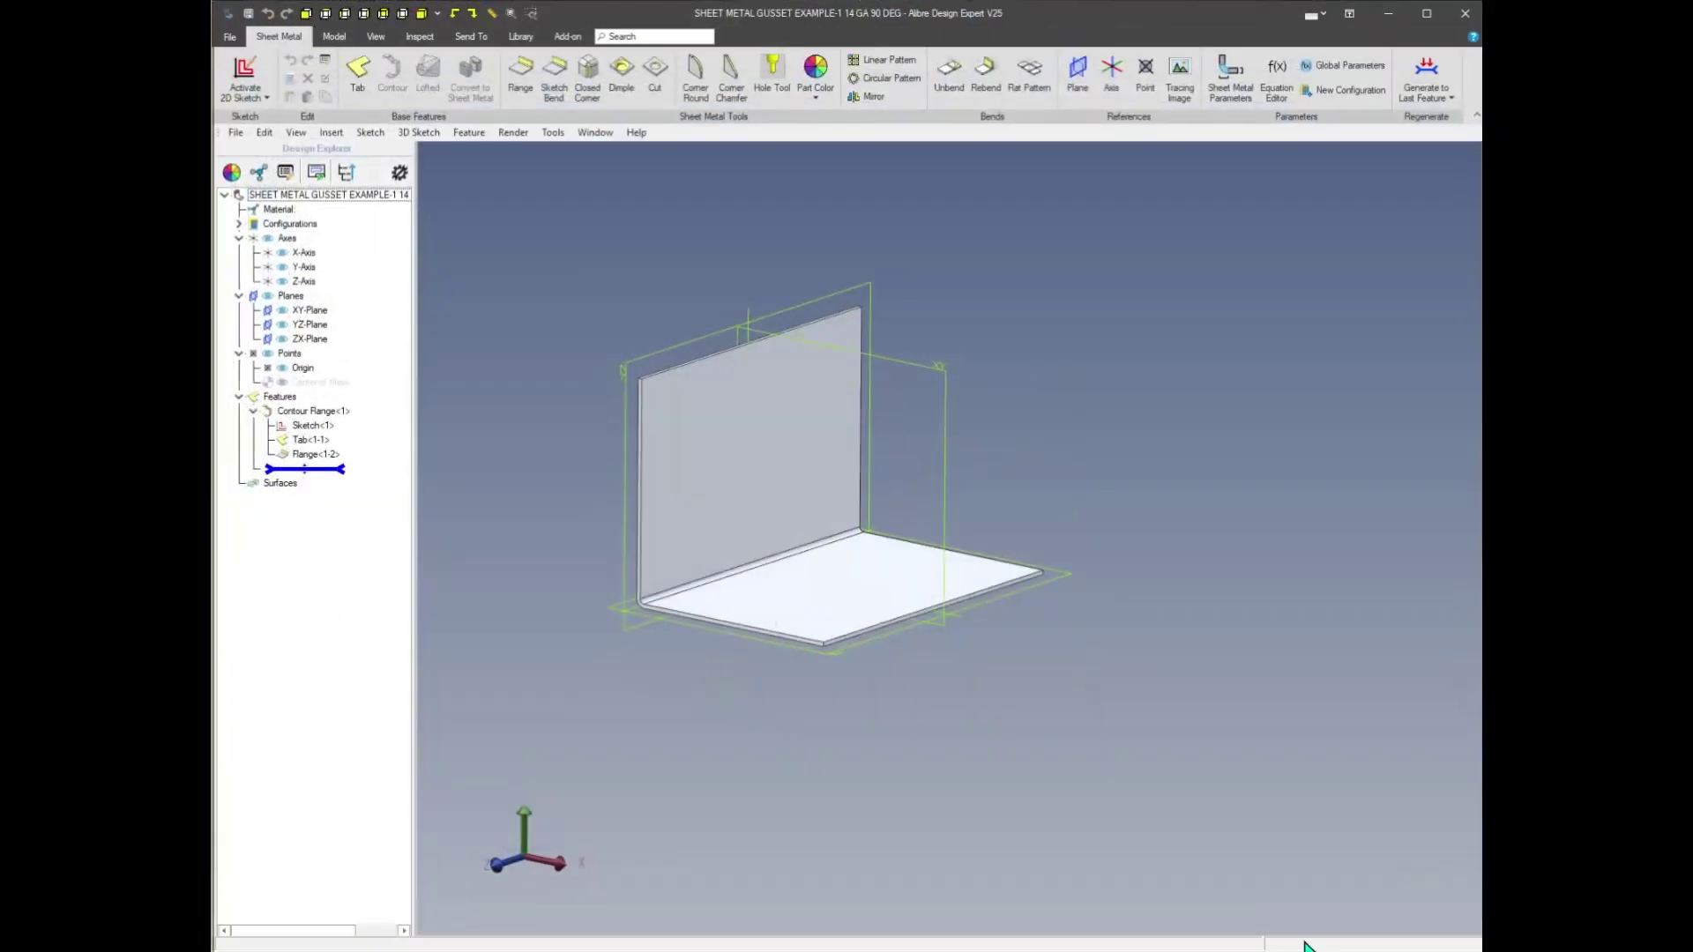
middle_drag(1155, 325, 776, 201)
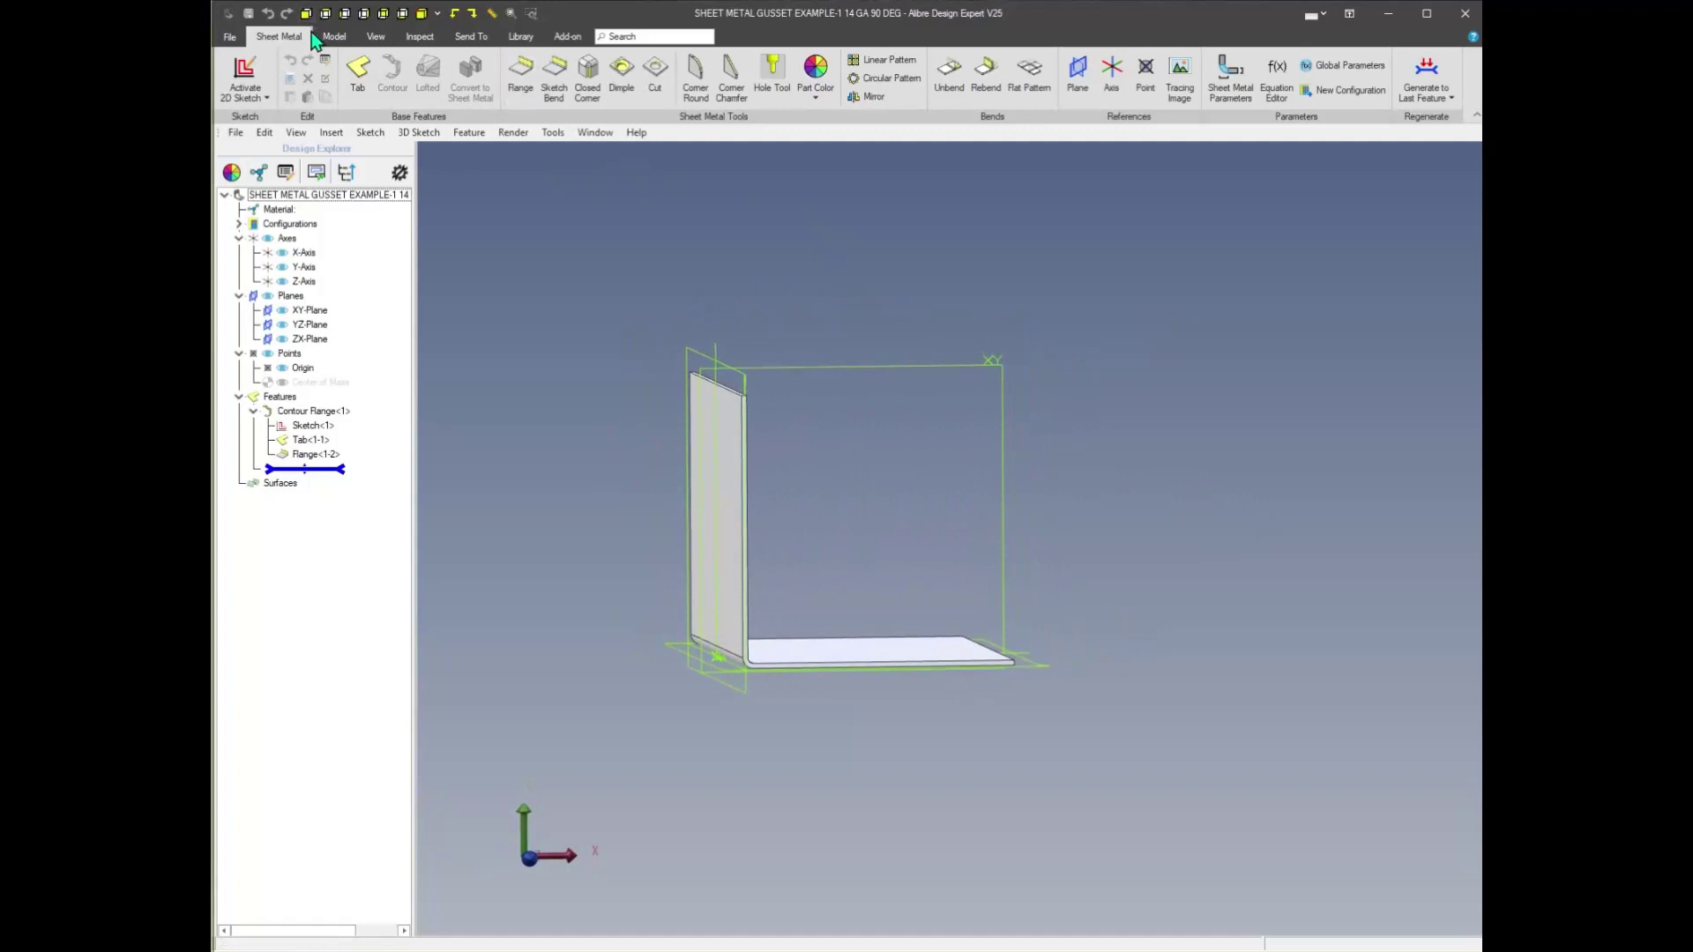
click(335, 36)
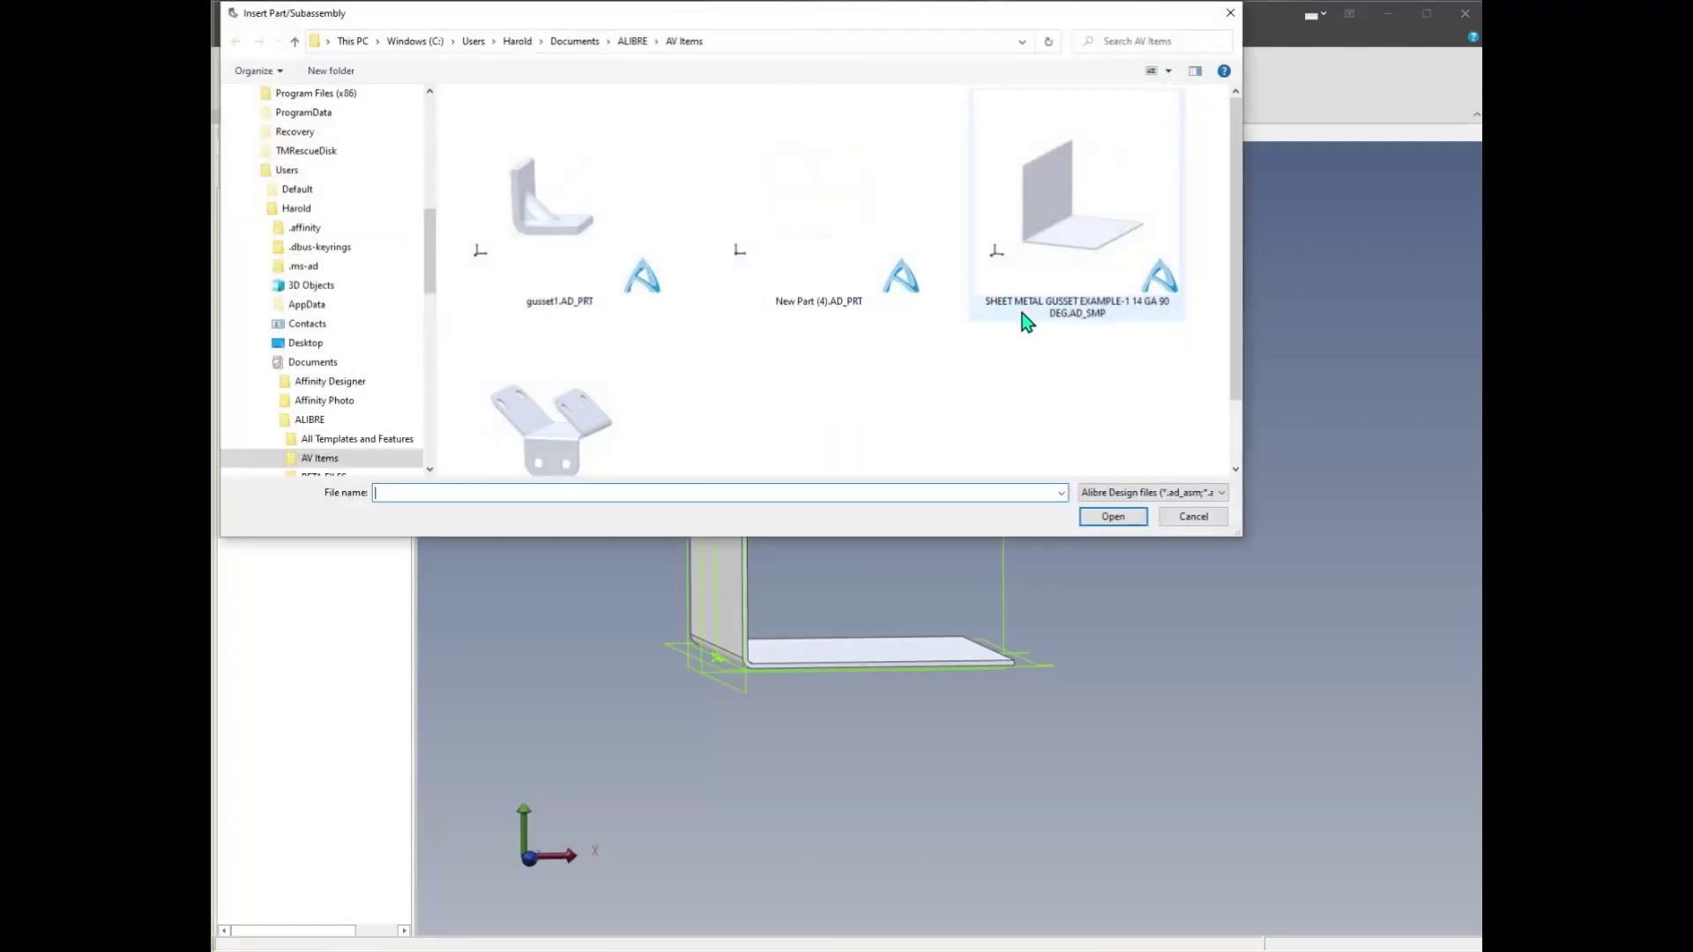
click(643, 298)
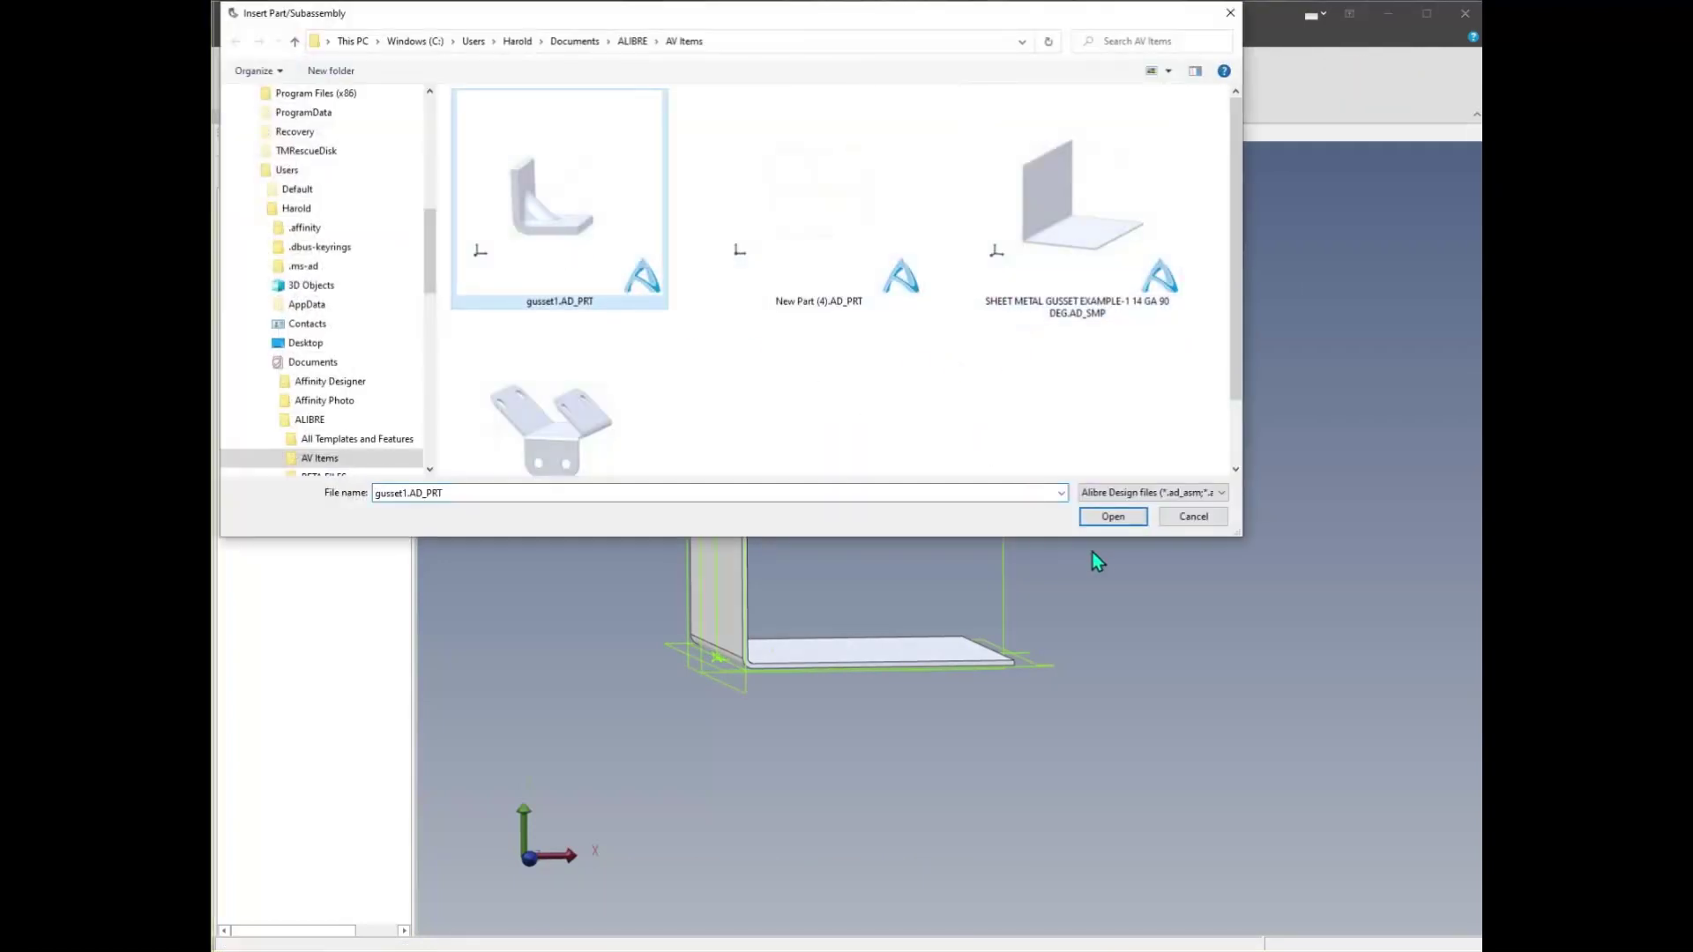
click(1113, 516)
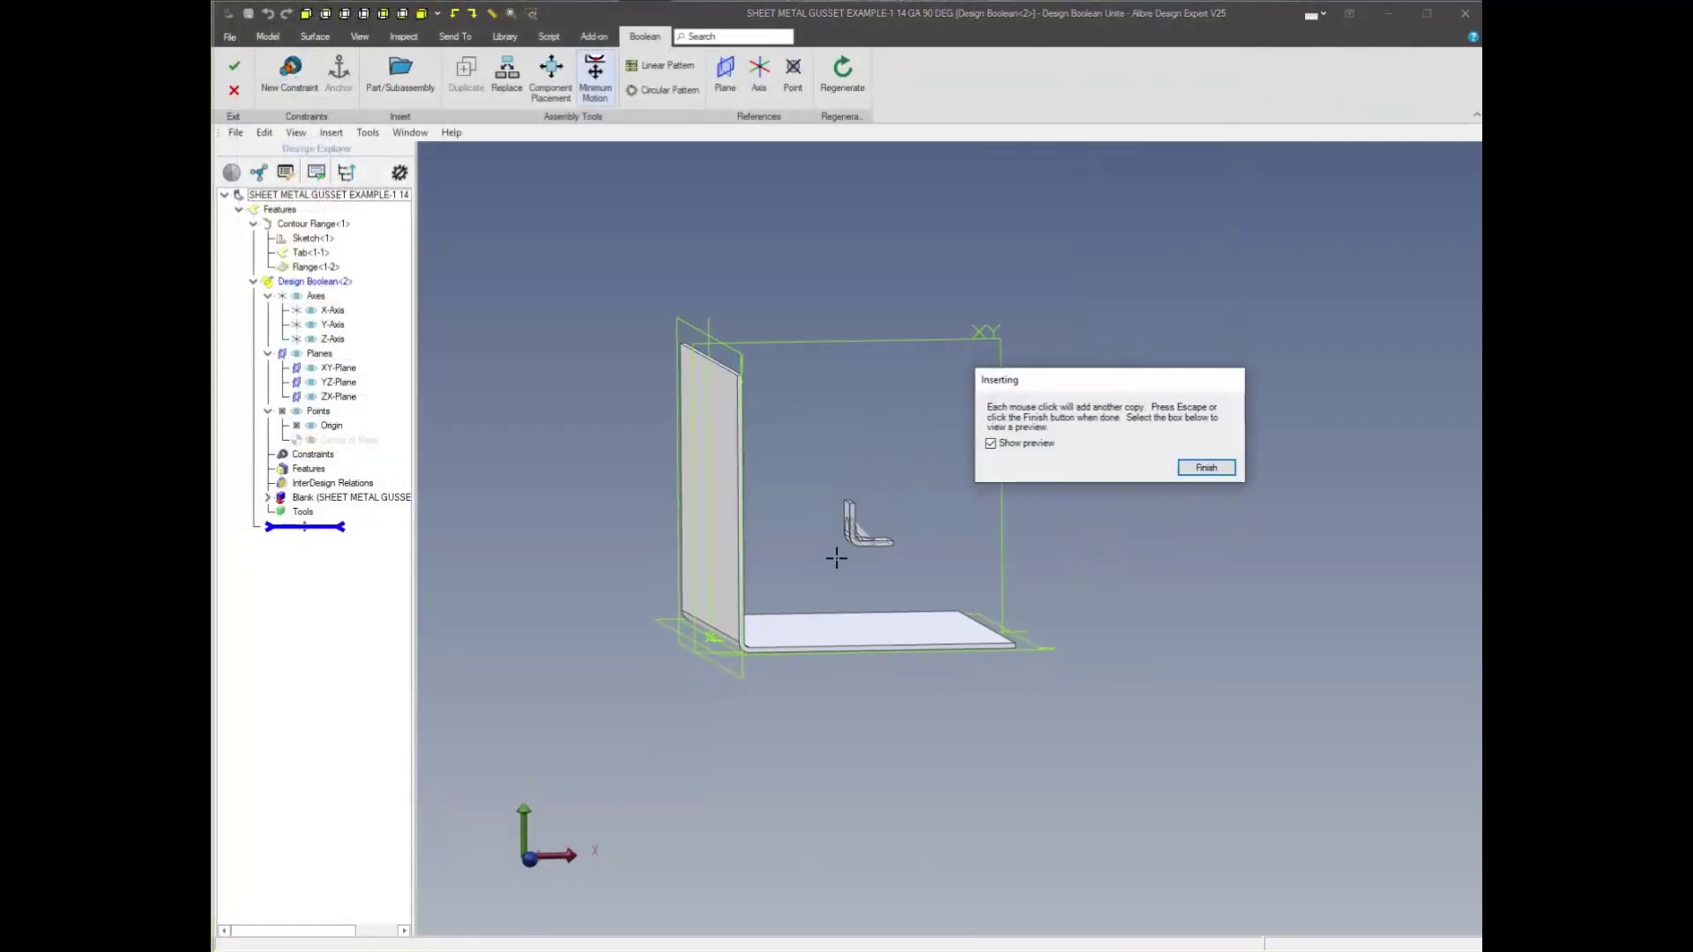
middle_drag(766, 655, 993, 600)
click(992, 599)
click(1204, 467)
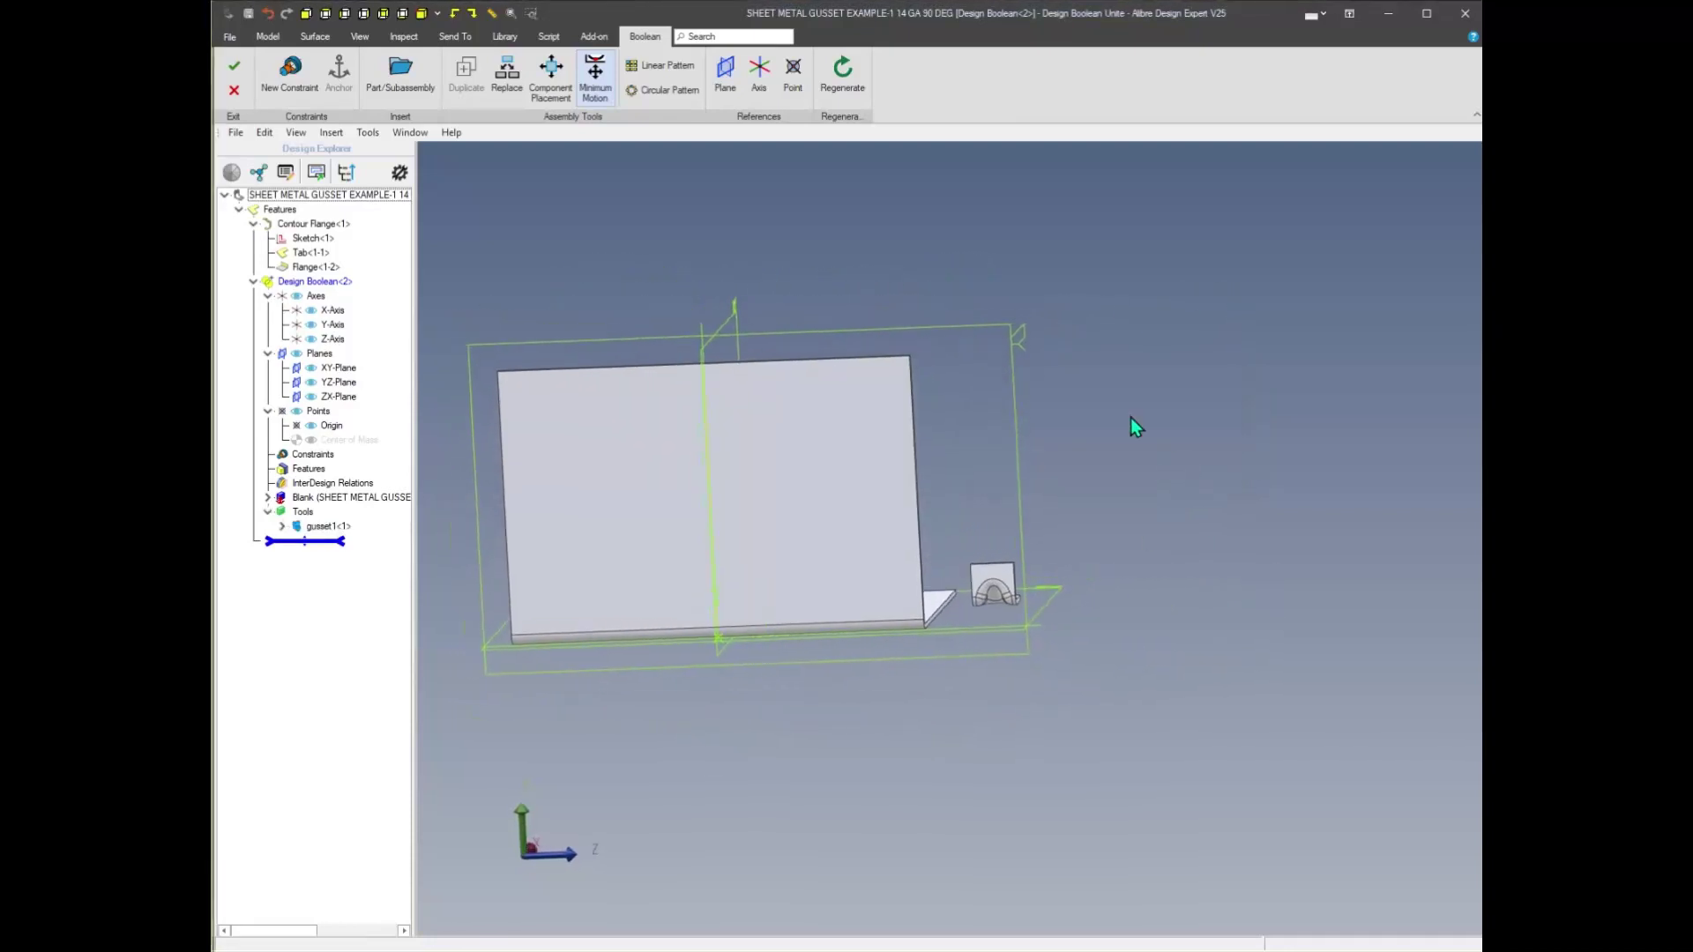
Constrain the outer wall face of gusset1 coincident with the bracket's outer wall face
click(291, 71)
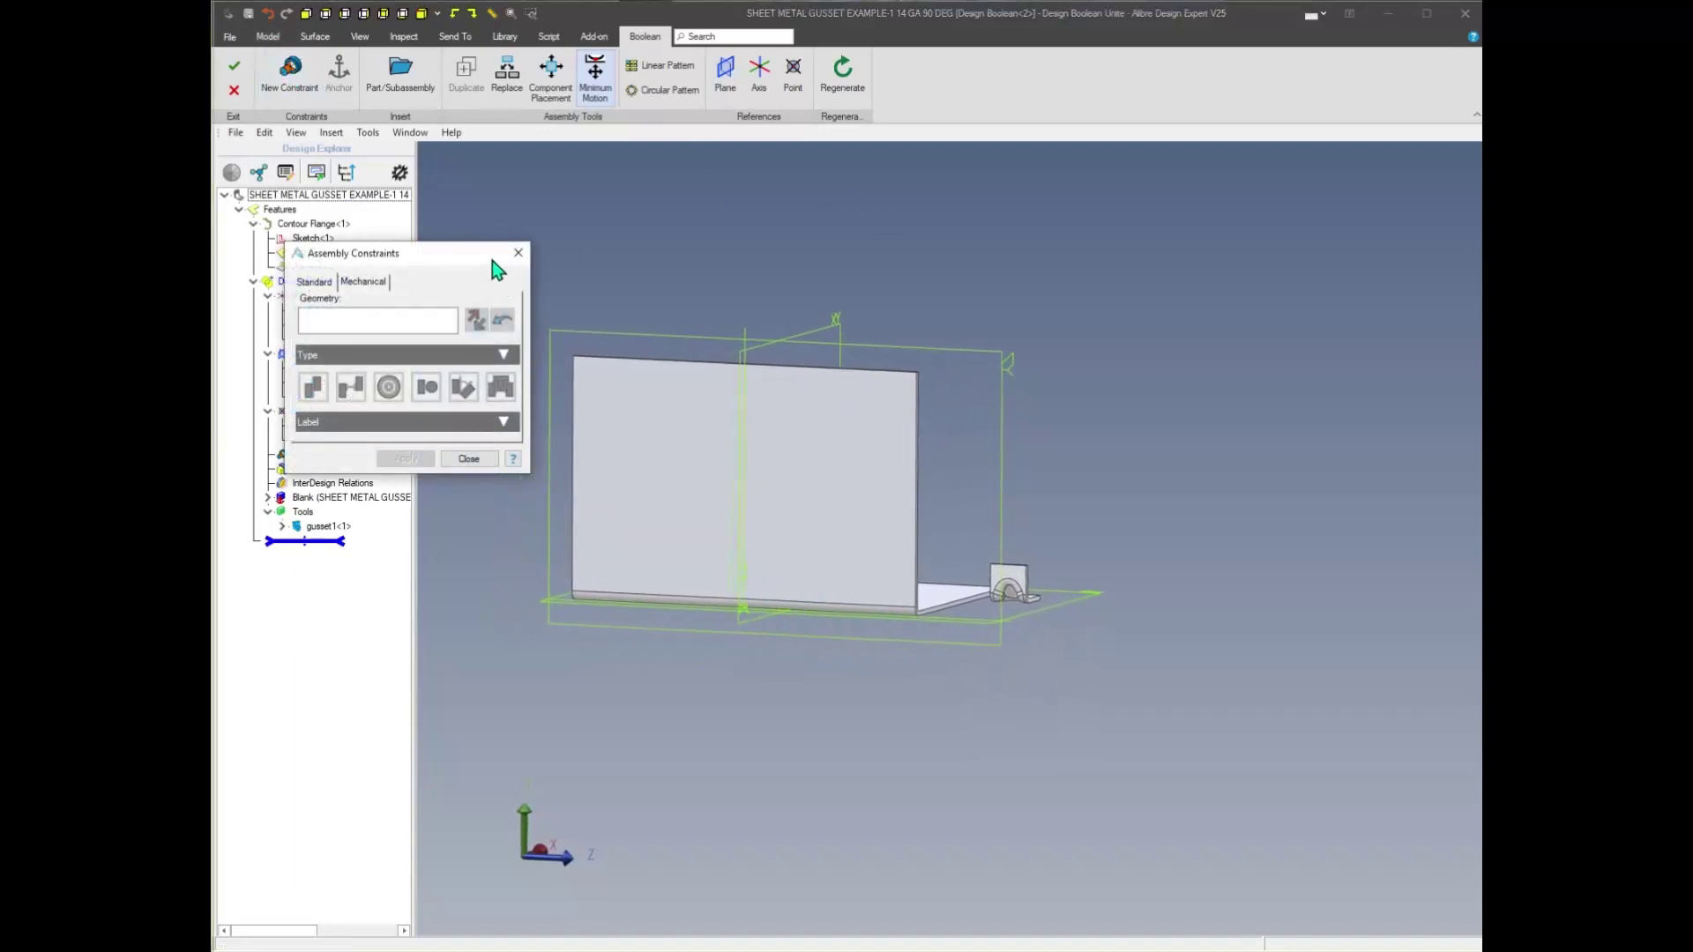
scroll(856, 573, up, 5)
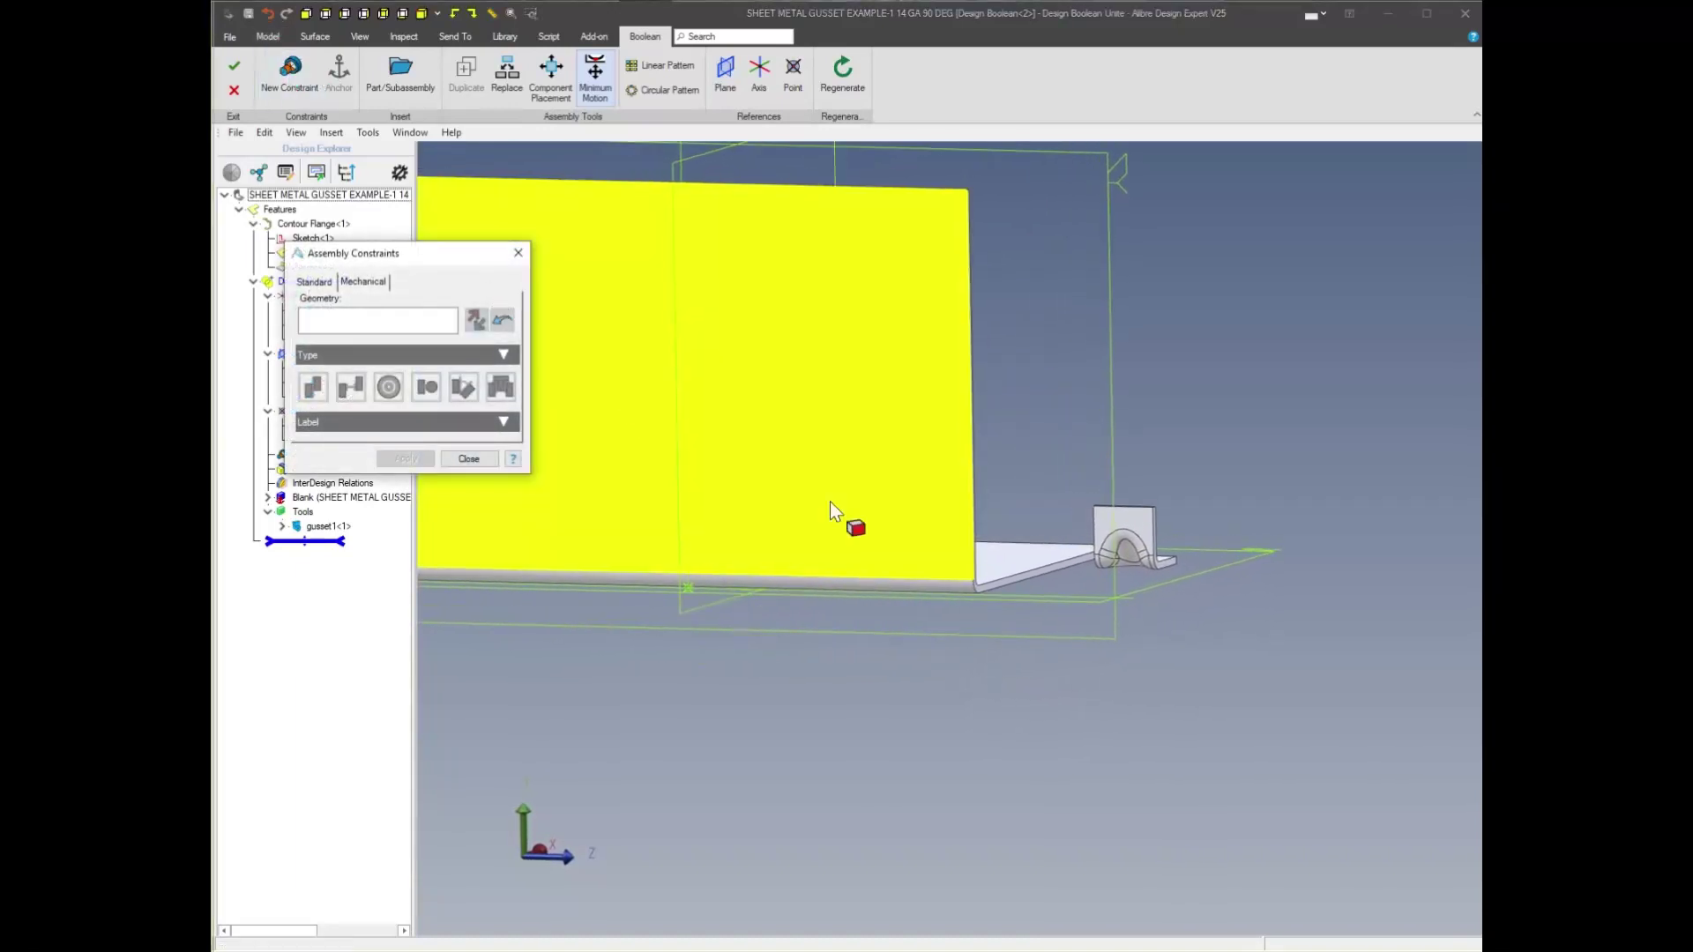
scroll(918, 531, up, 2)
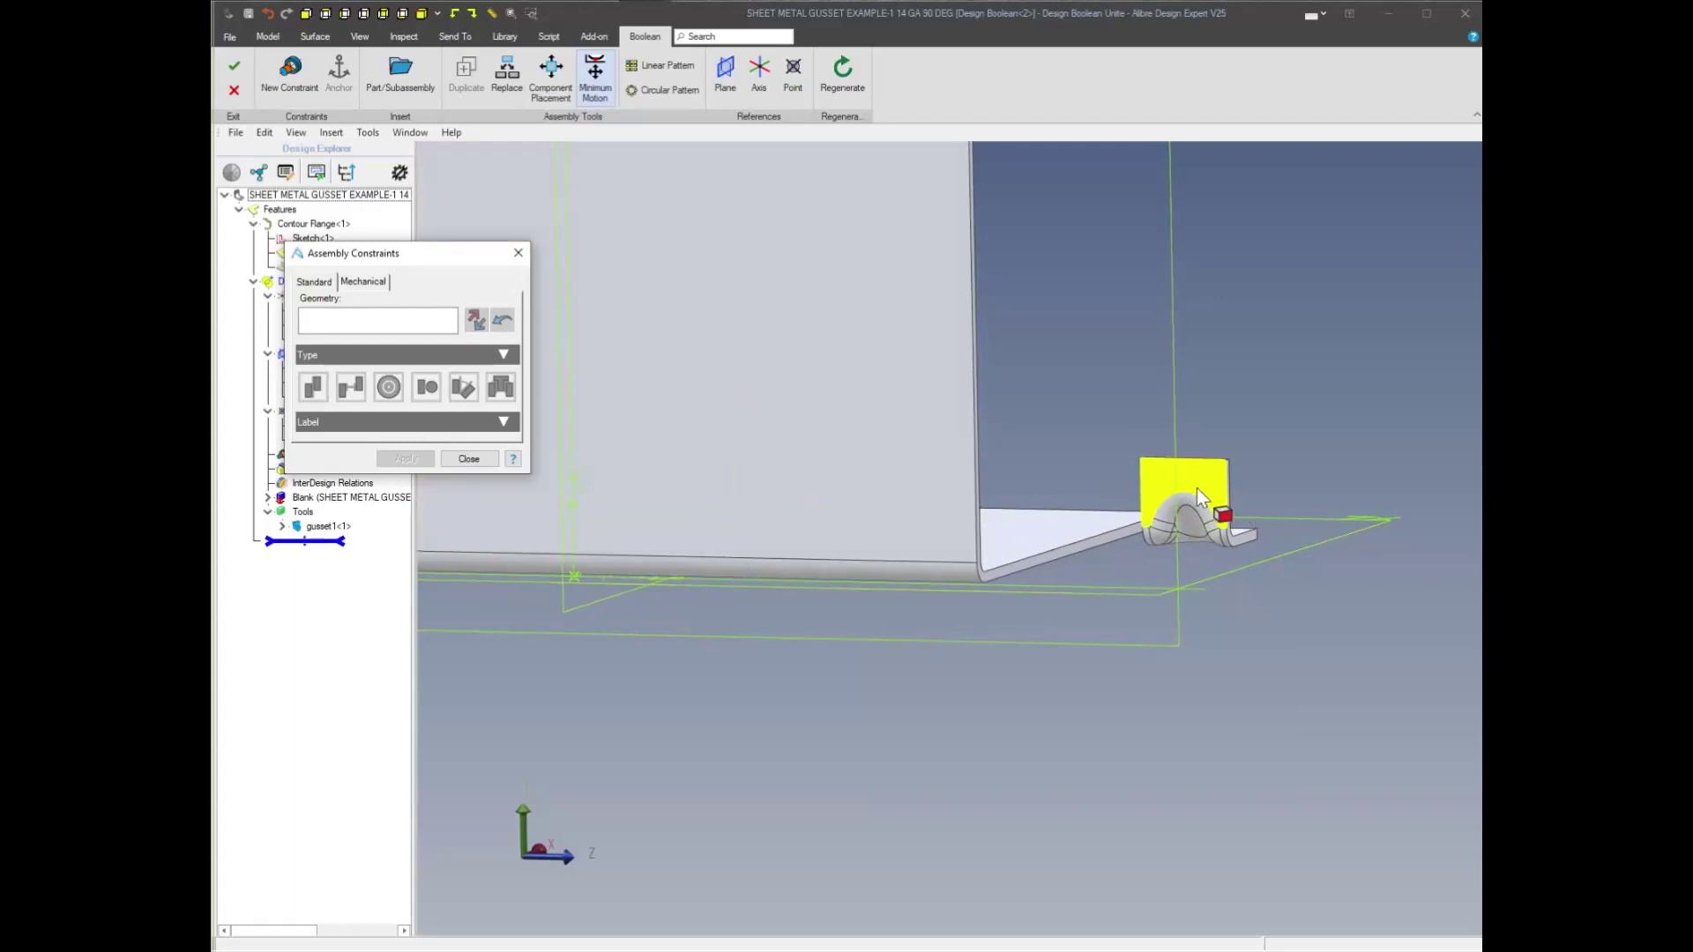
click(1192, 479)
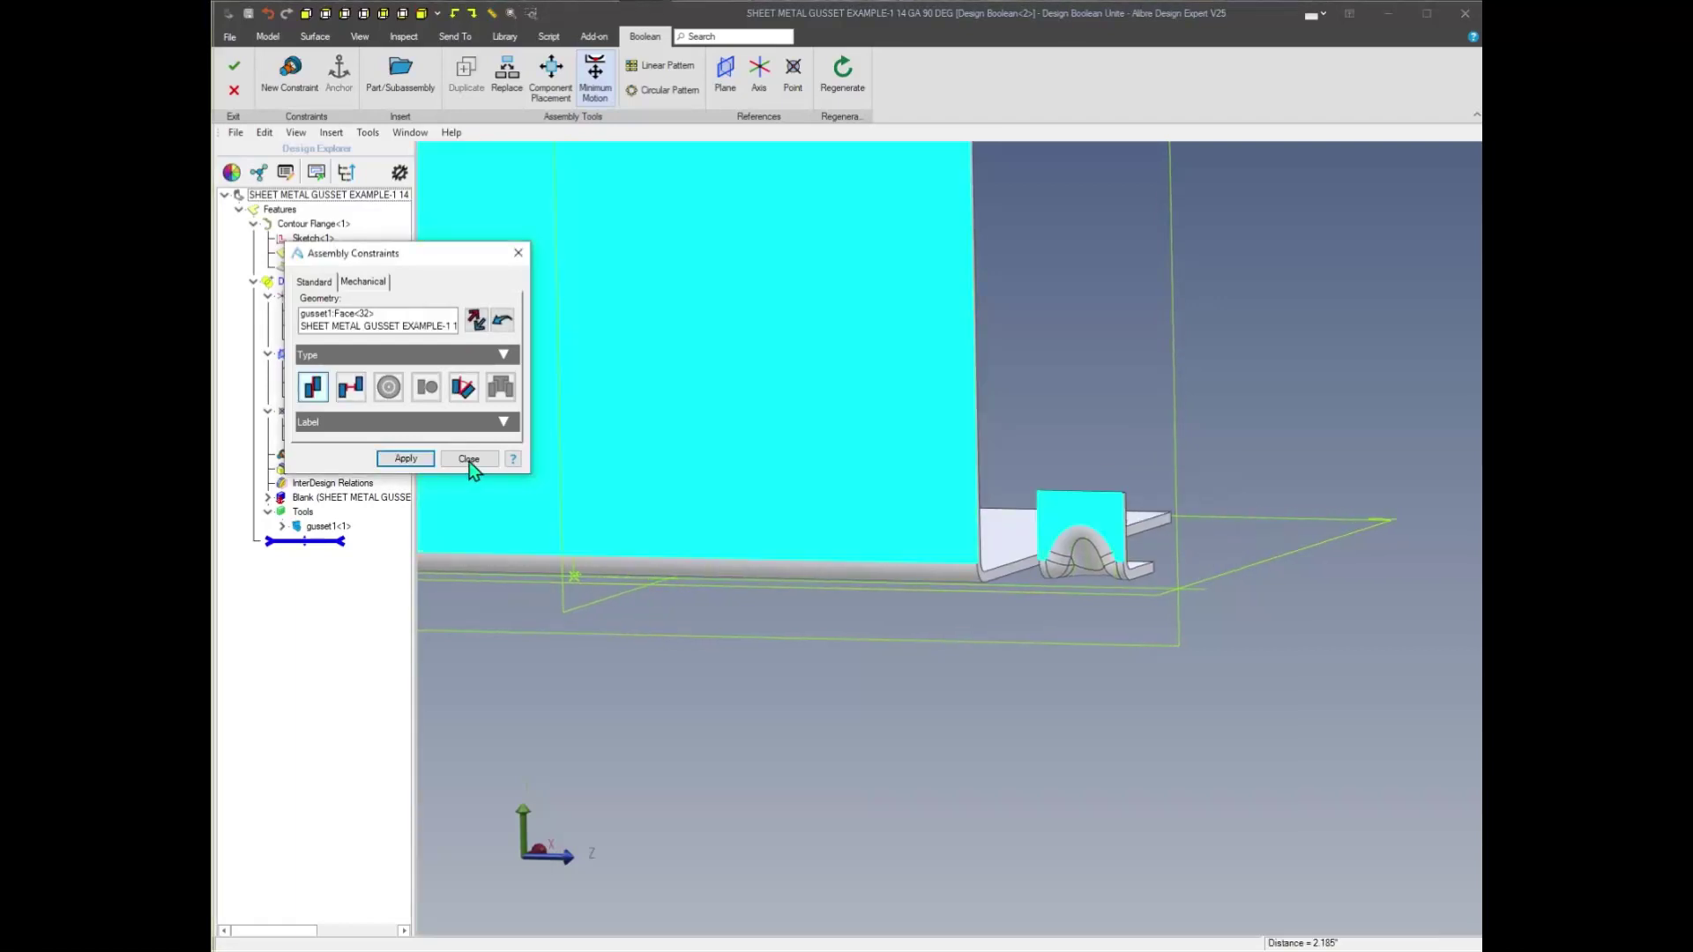
click(405, 458)
Constrain the underside face of gusset1 coincident with the underside of the bracket's base
right_drag(494, 512, 1076, 487)
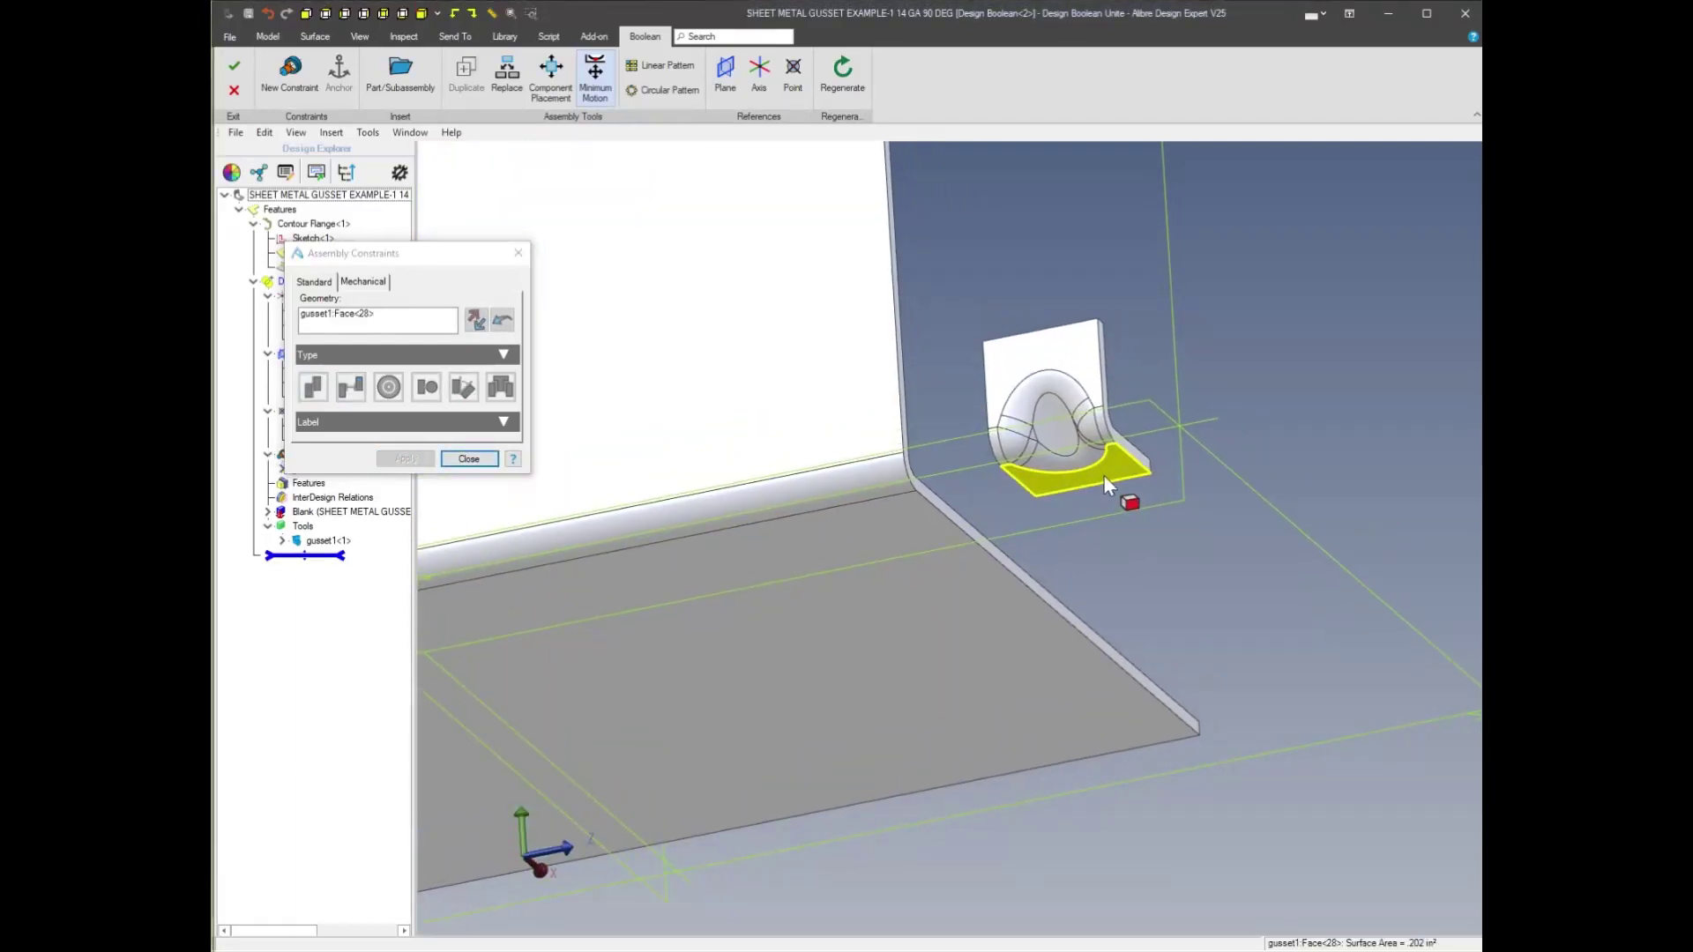
click(1103, 474)
click(854, 510)
click(405, 459)
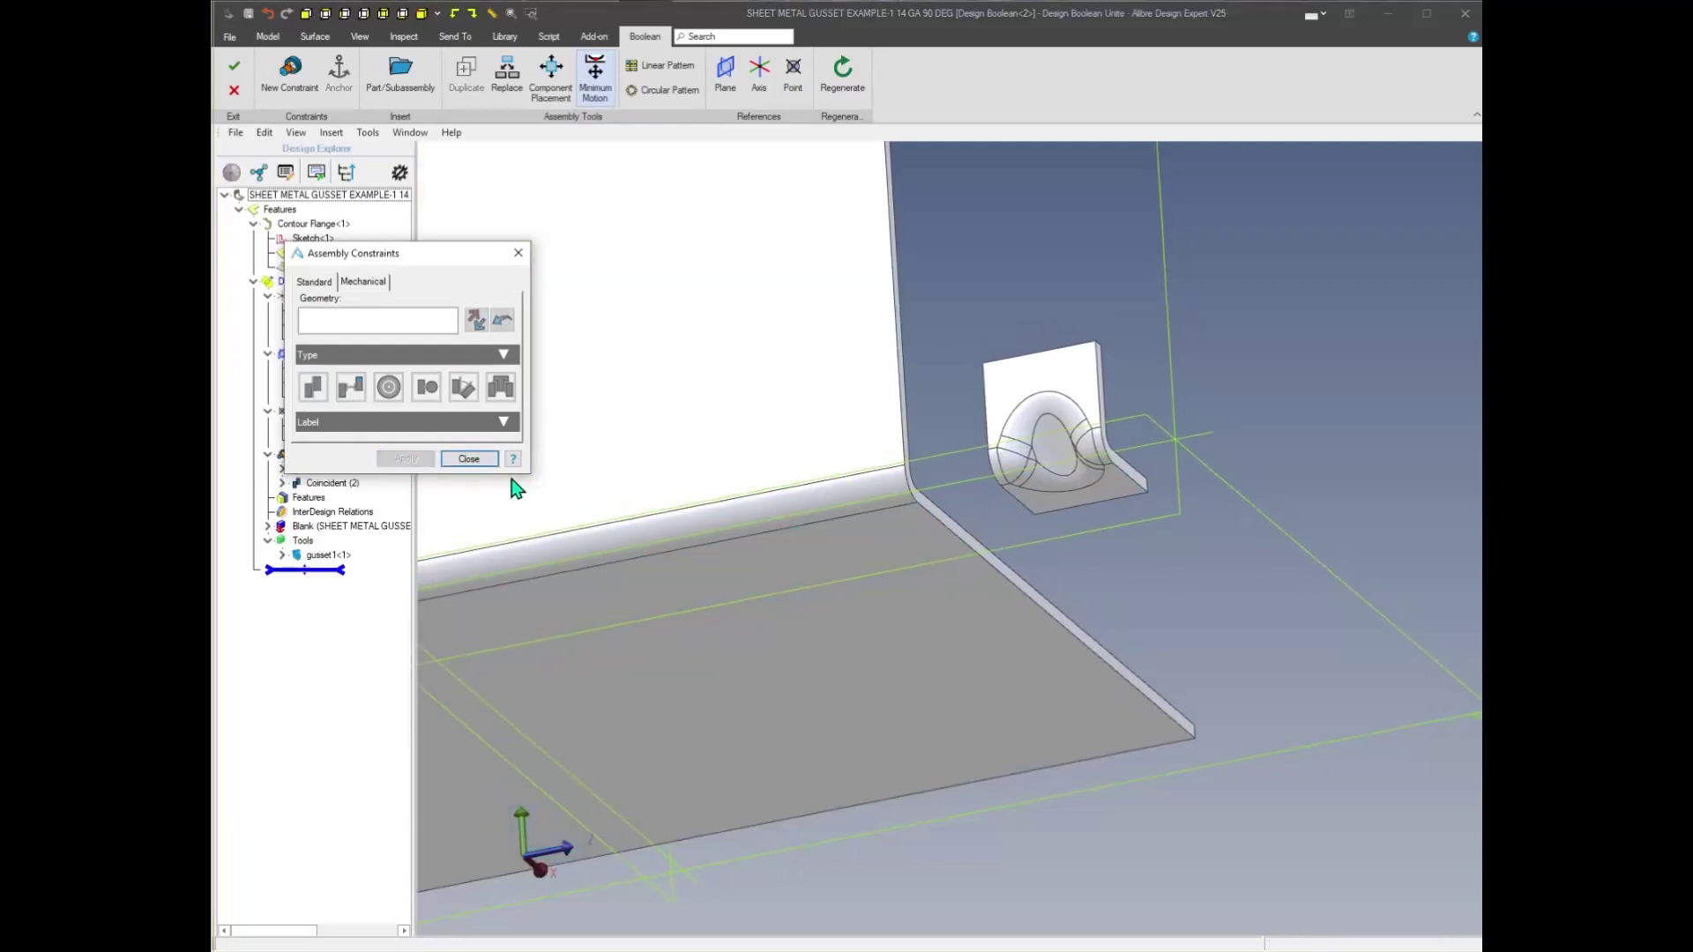
Slide the constrained gusset along the bracket's bend and finish adding assembly constraints
drag(1018, 434, 806, 454)
right_drag(825, 451, 536, 418)
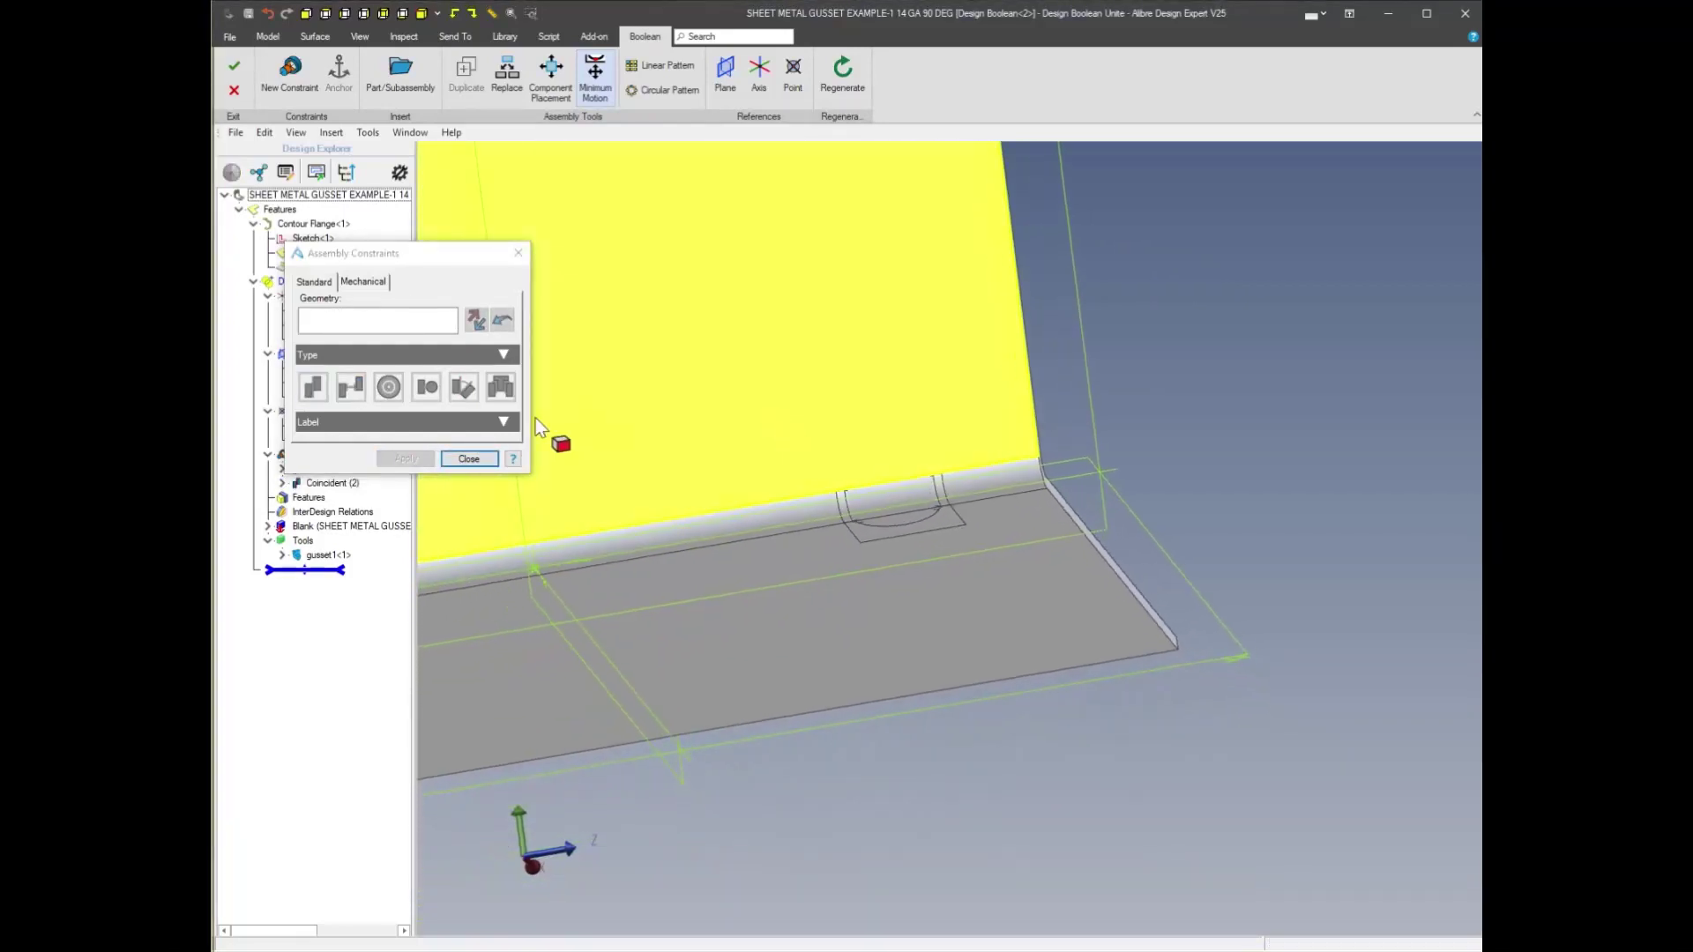
click(468, 459)
Leave the Boolean Unite and discard its changes
right_drag(672, 480, 817, 555)
scroll(1020, 703, down, 3)
right_drag(1020, 702, 369, 177)
click(233, 91)
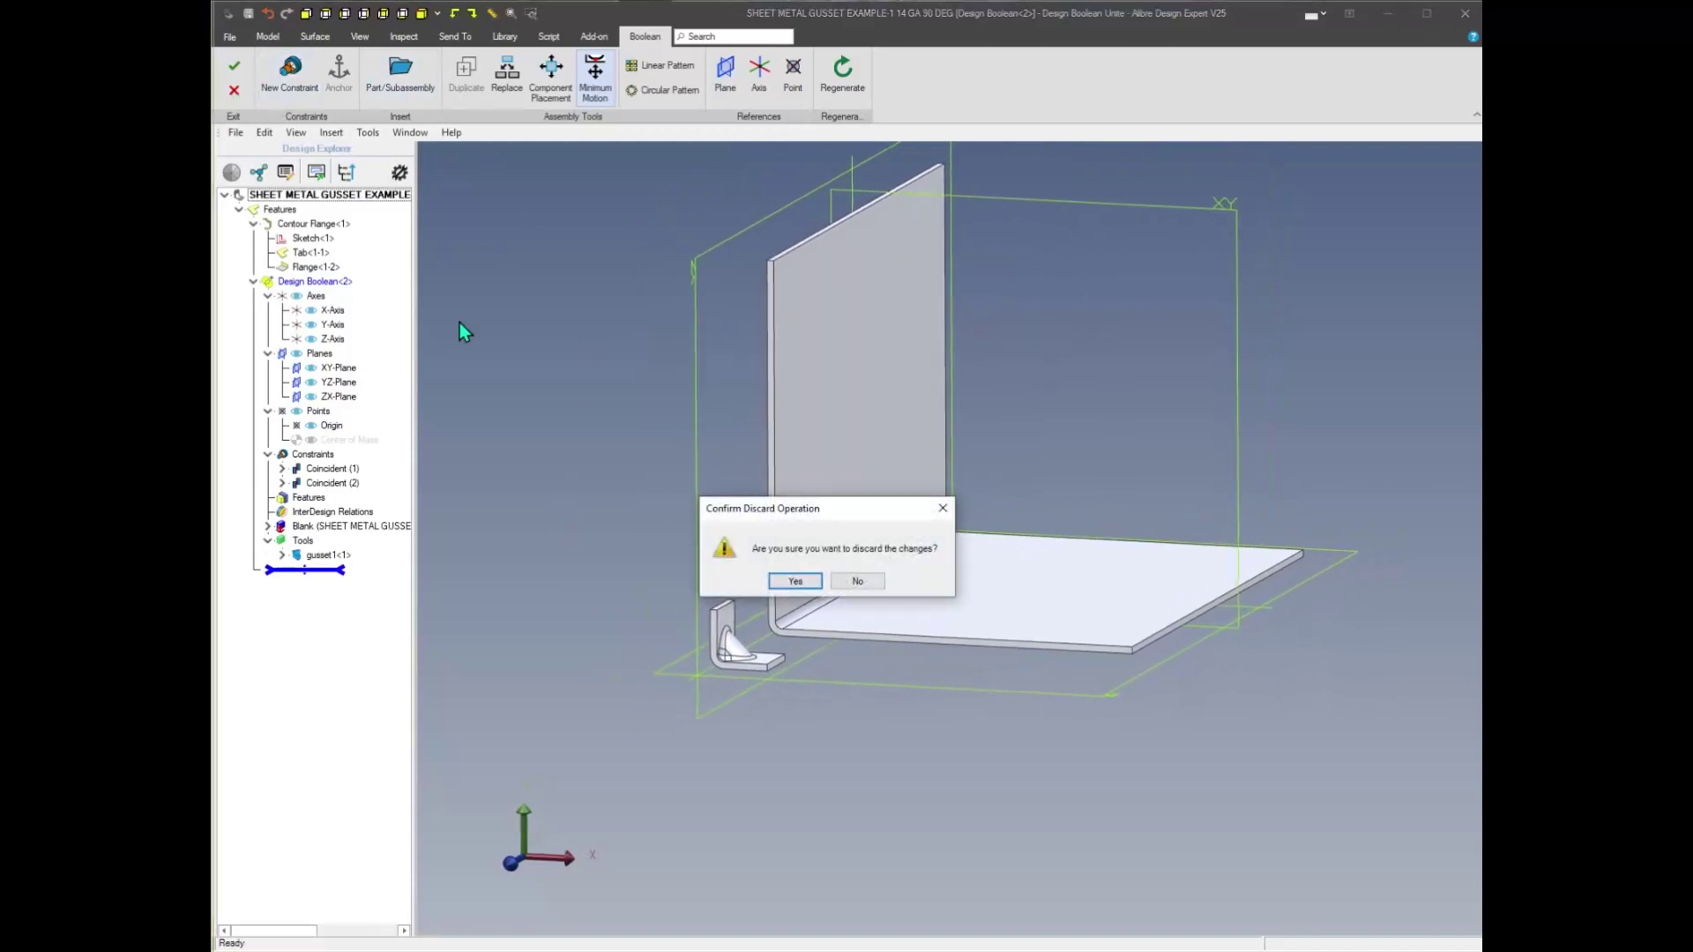
click(793, 582)
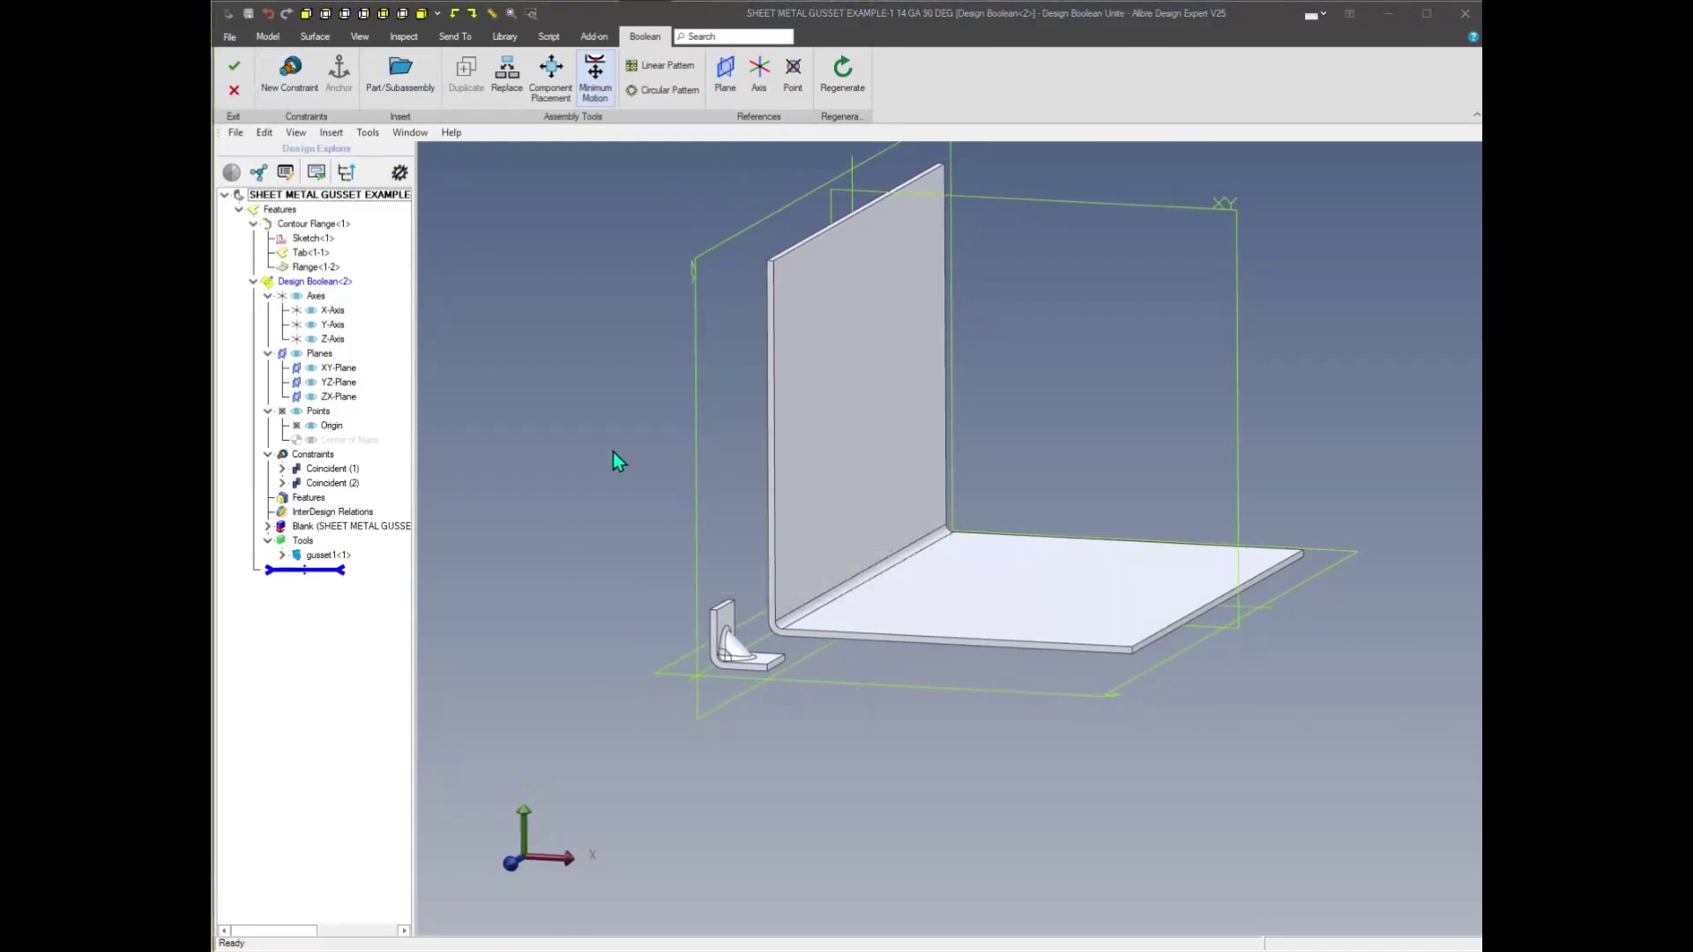
Sketch a rectangle about .78" wide across the bend, on the bracket's outer wall face between its centre and one end
middle_drag(510, 304, 1185, 599)
scroll(961, 543, down, 3)
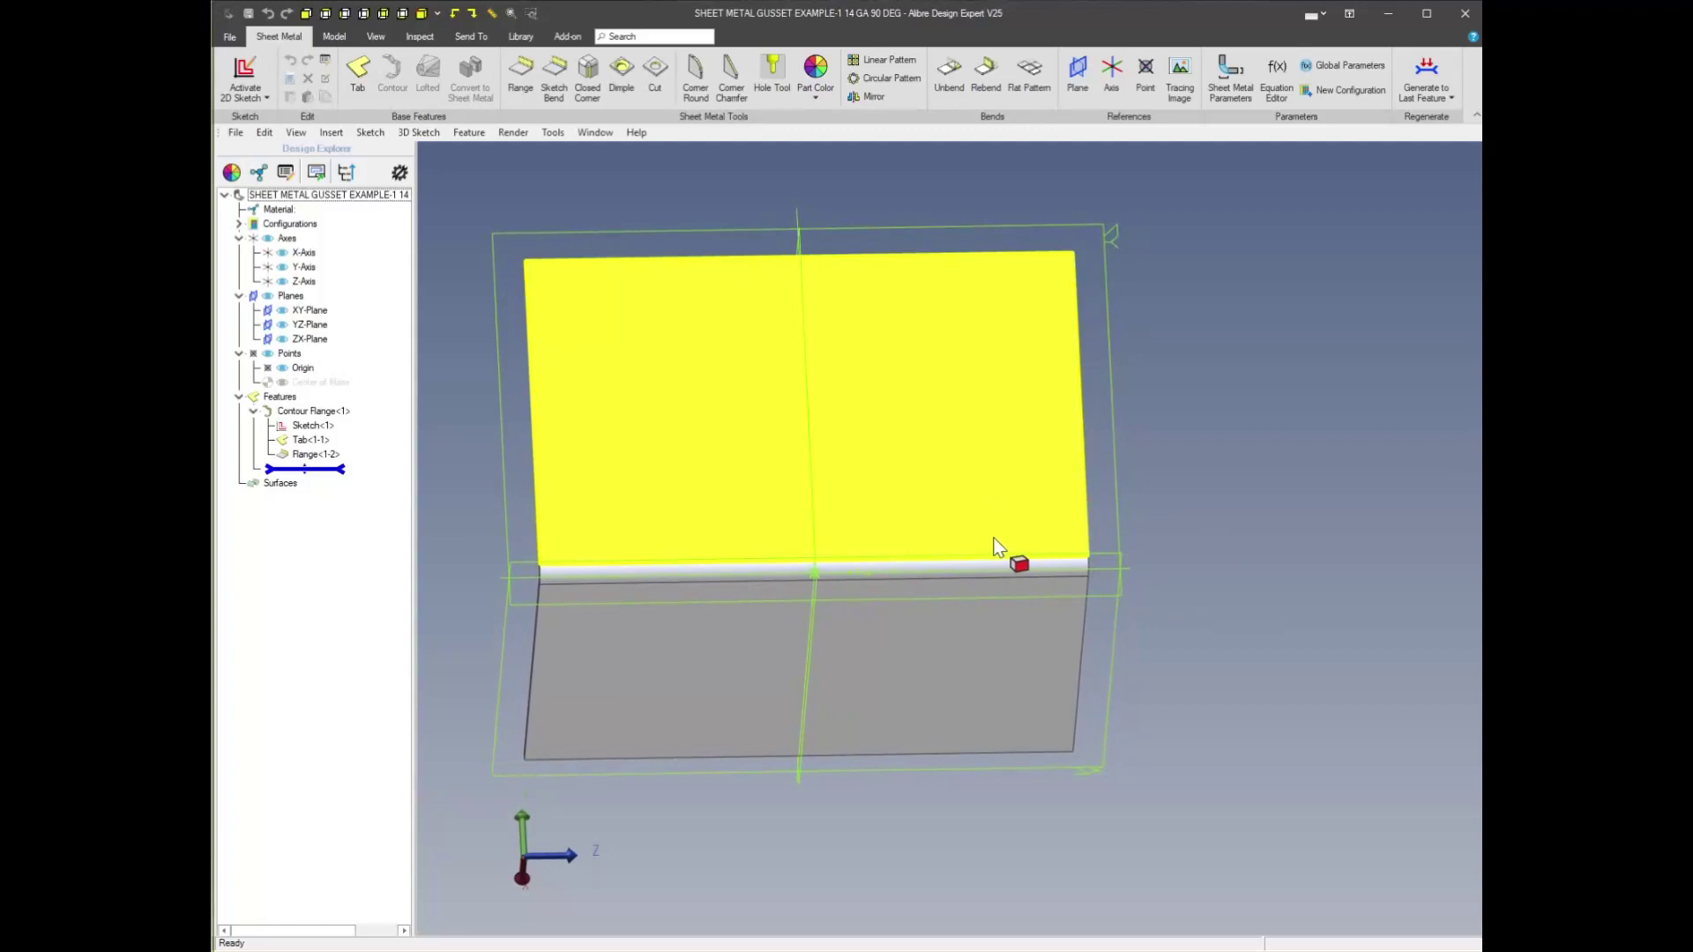
middle_drag(987, 520, 942, 529)
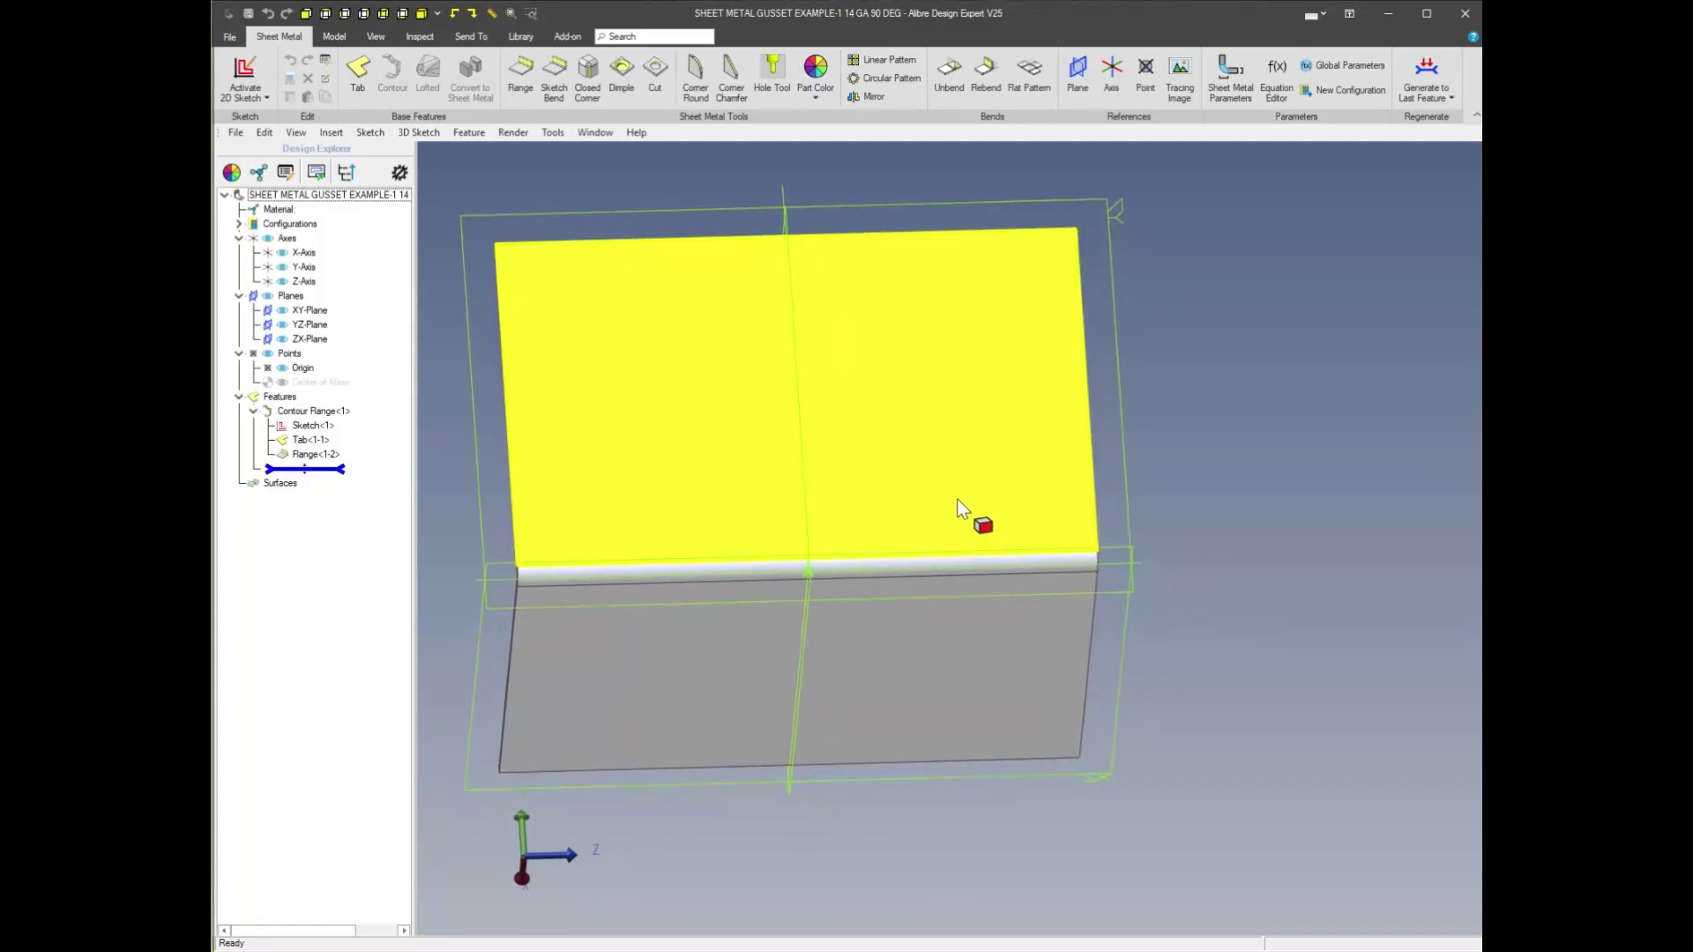
right_click(961, 510)
click(1011, 511)
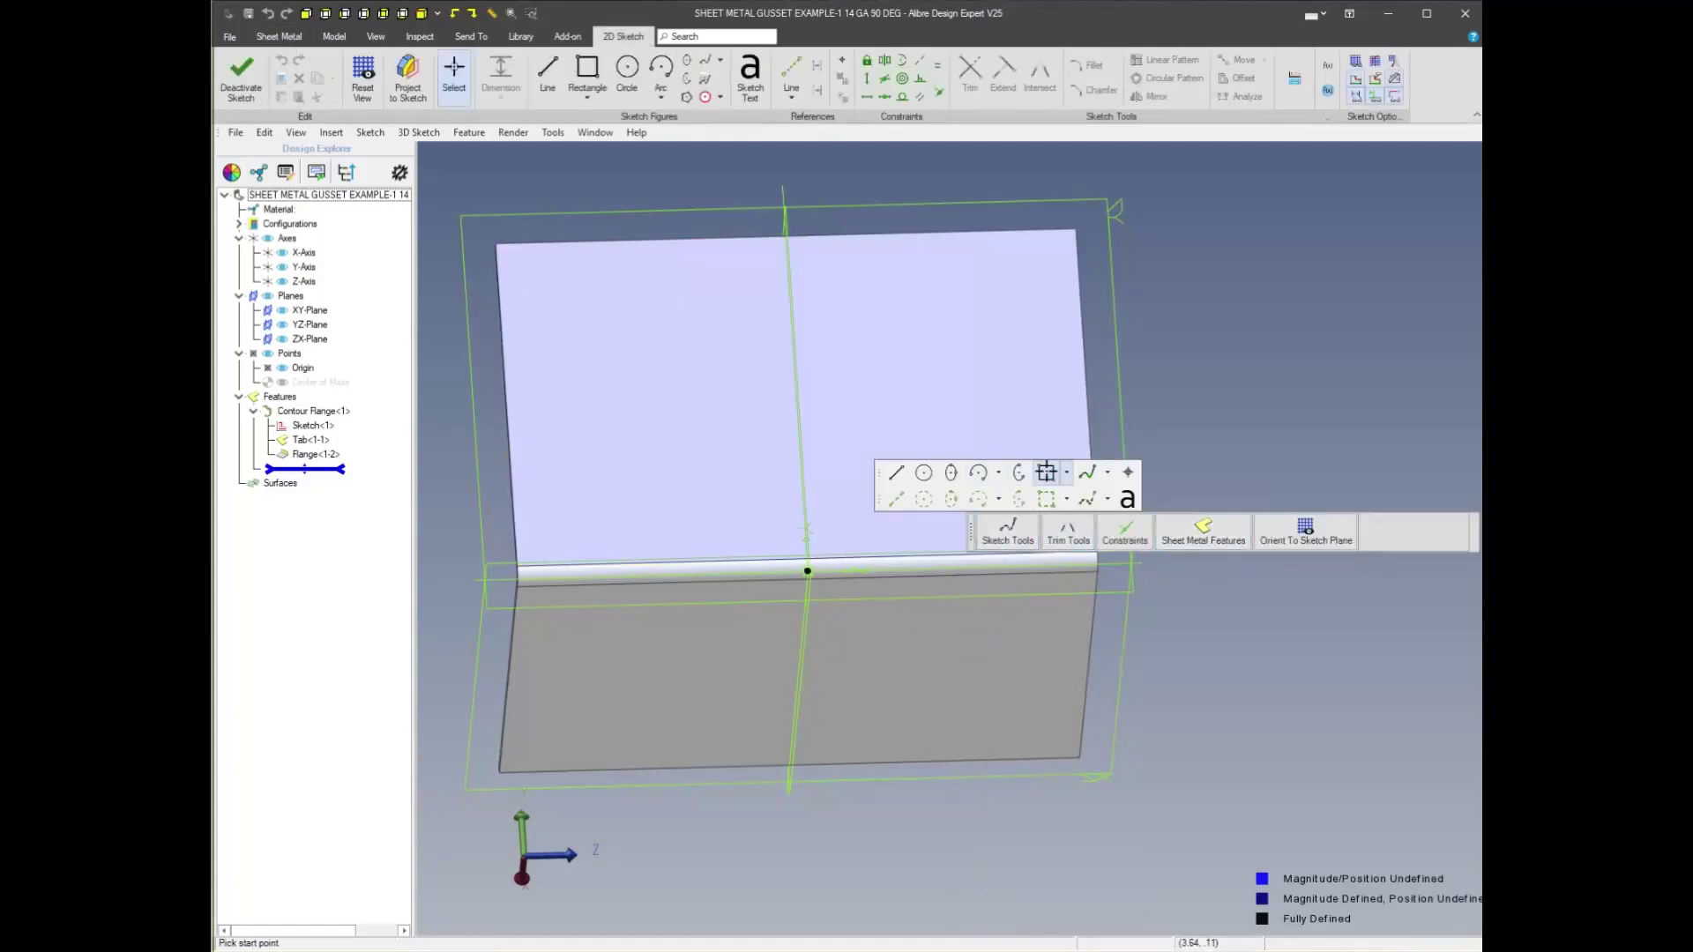
click(1046, 472)
click(1005, 613)
scroll(1146, 621, up, 3)
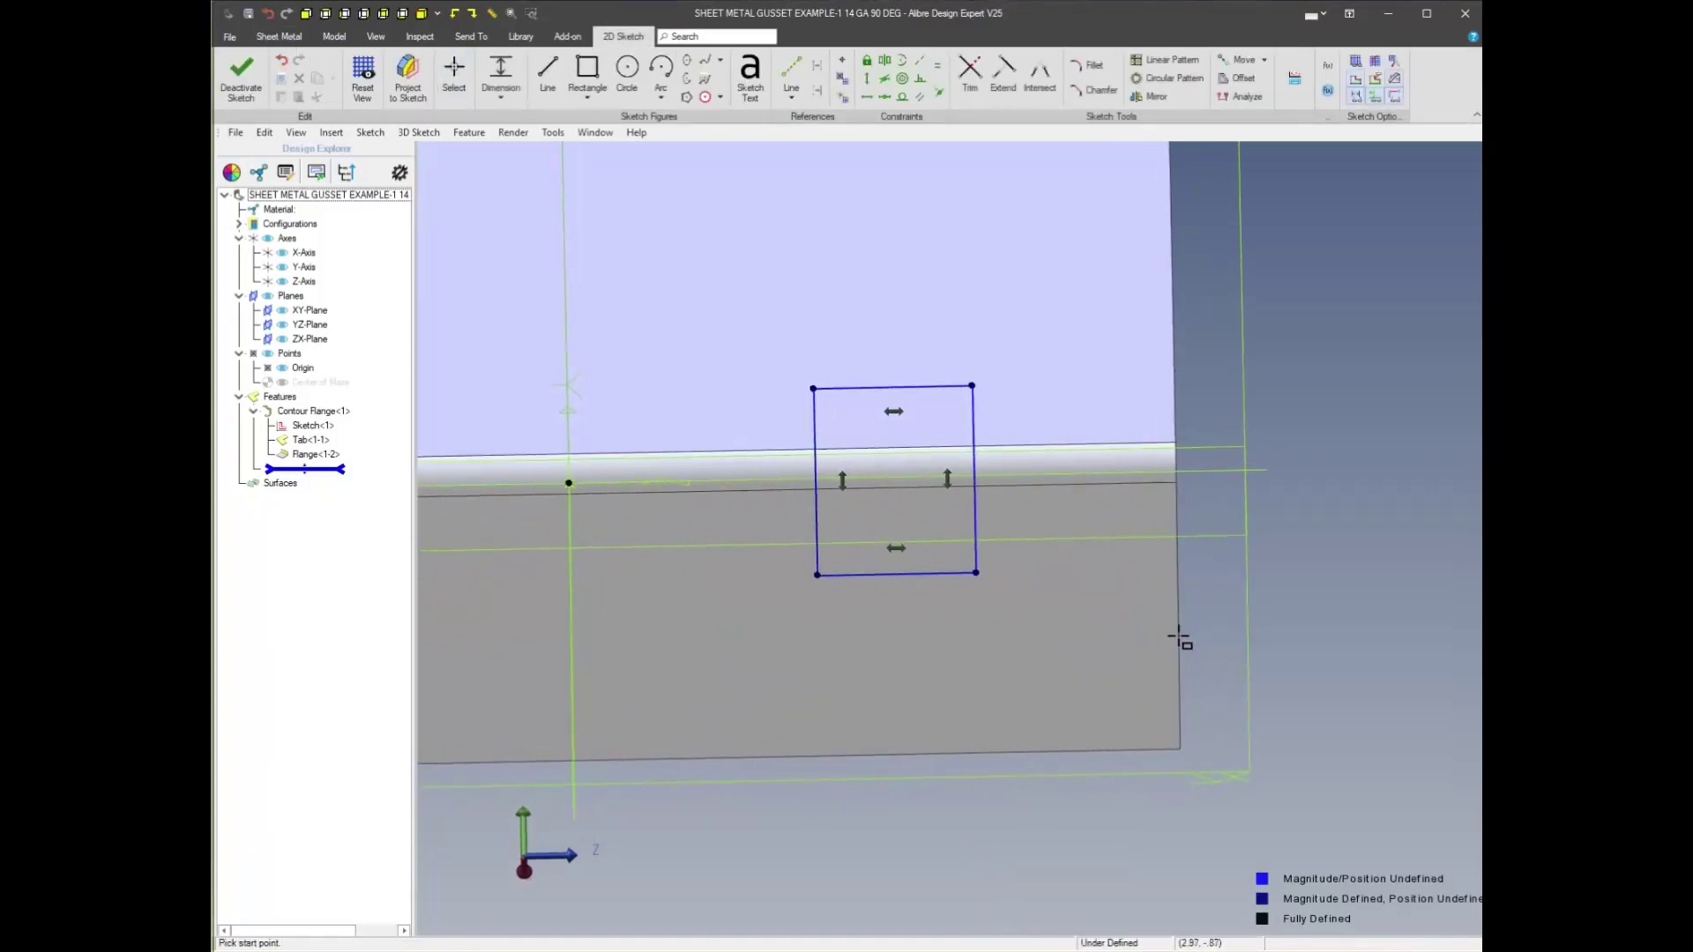
Dimension the rectangle's bottom edge and set its width to .625"
click(1372, 571)
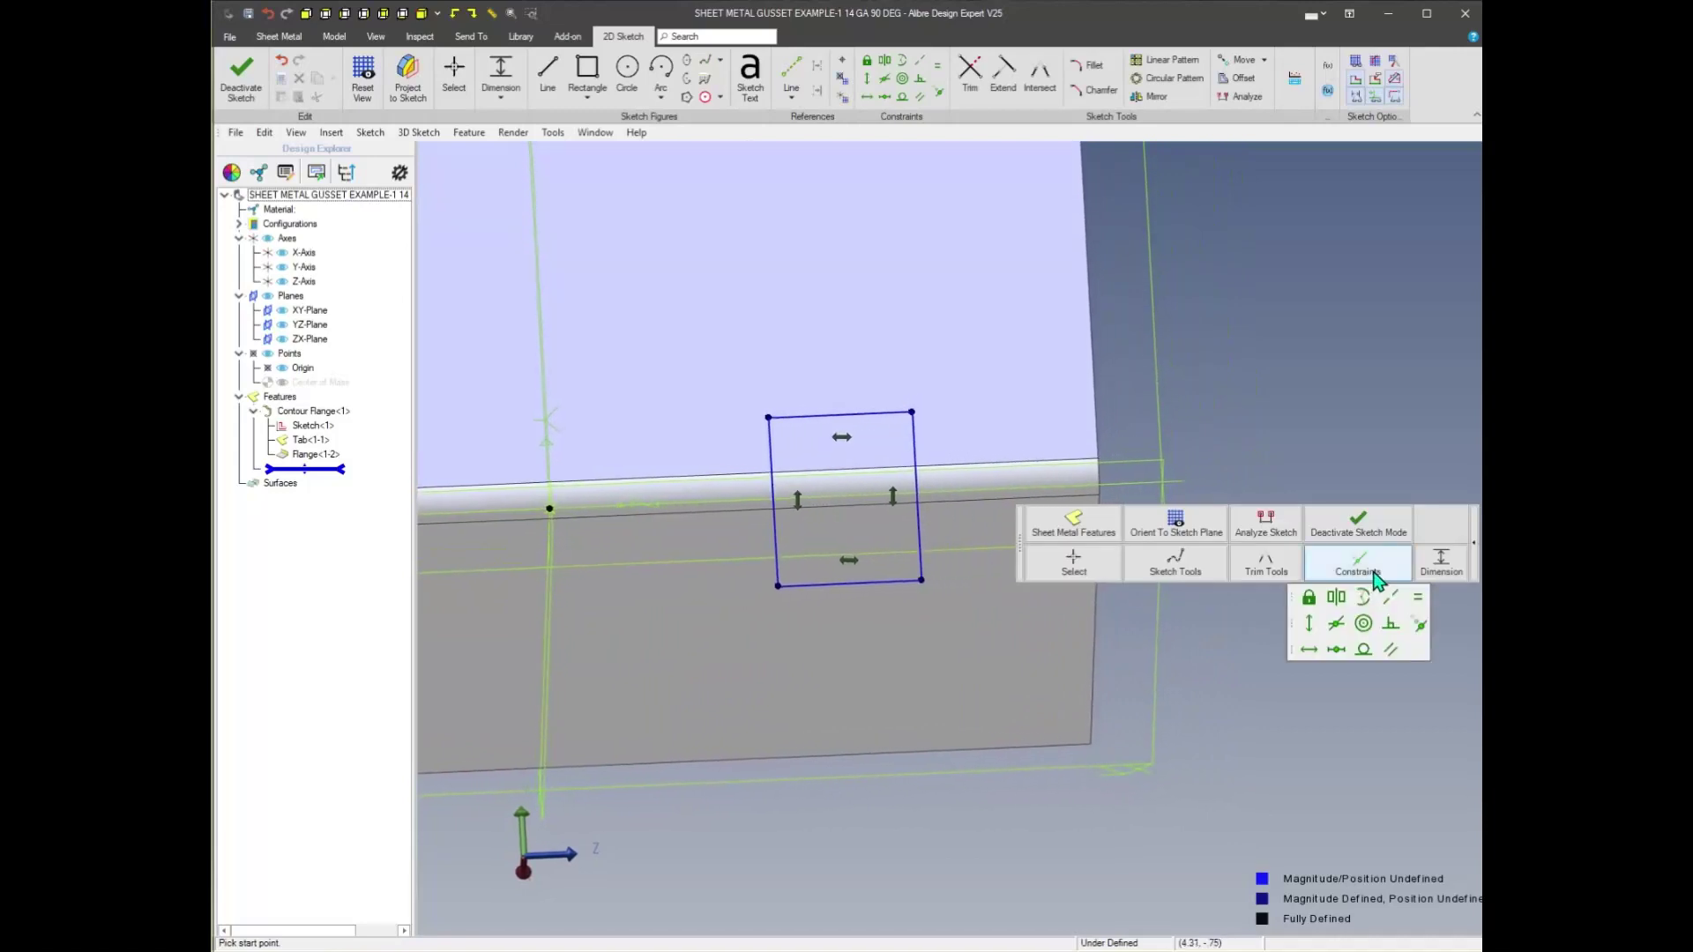
click(1437, 565)
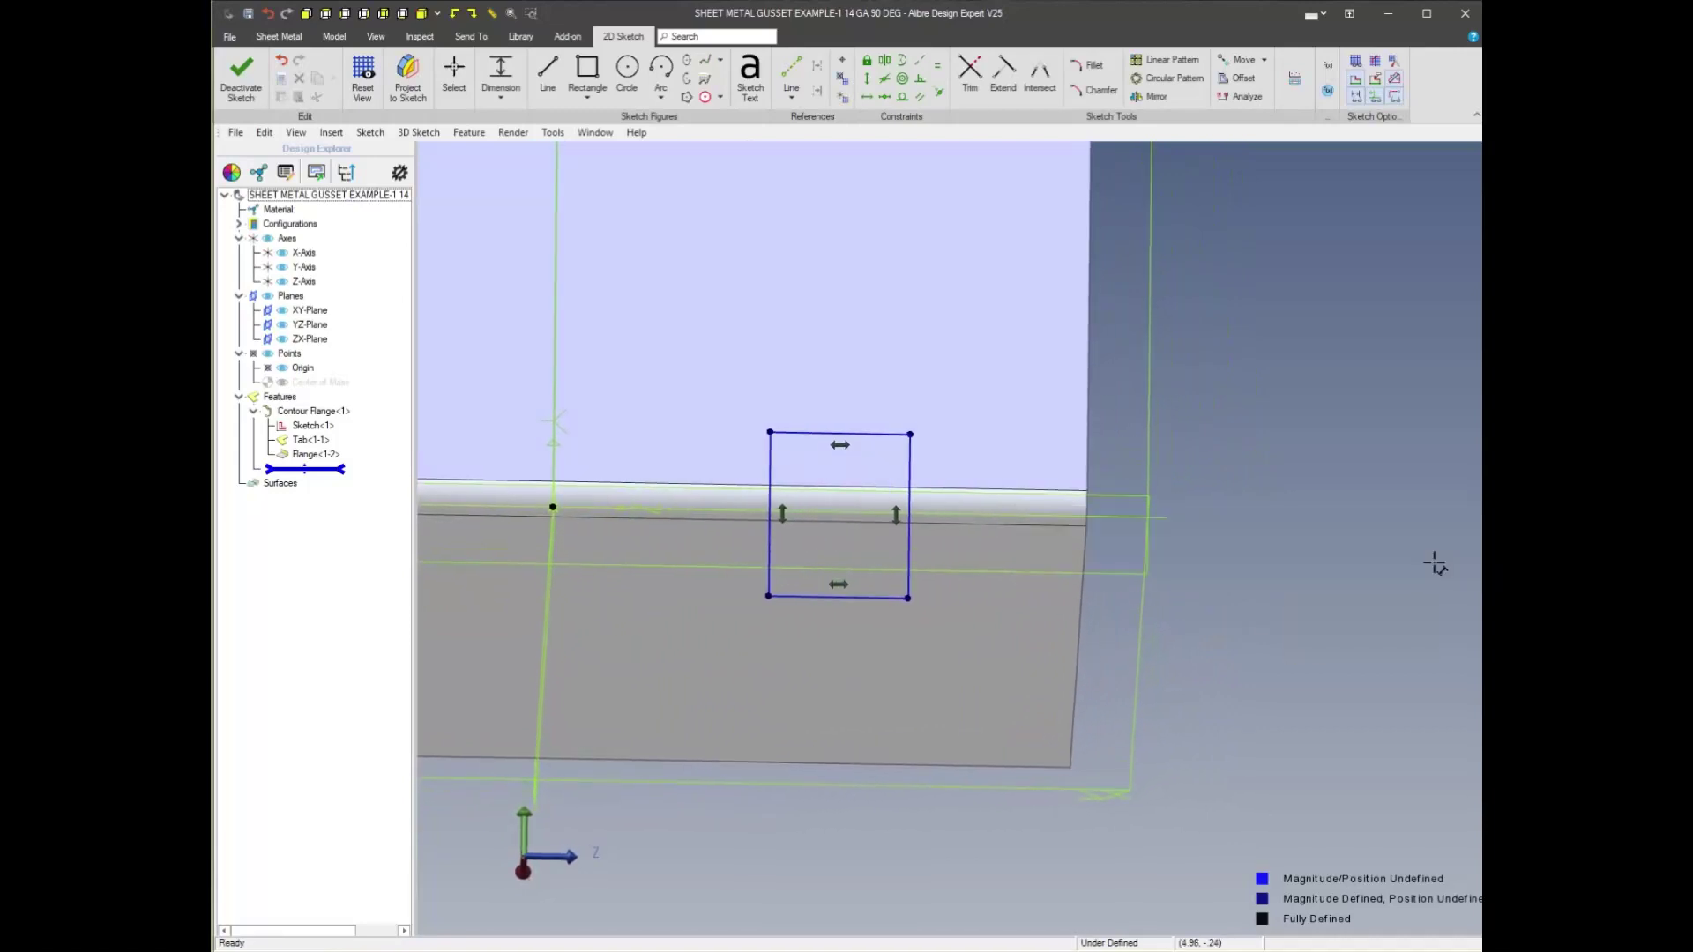
click(862, 634)
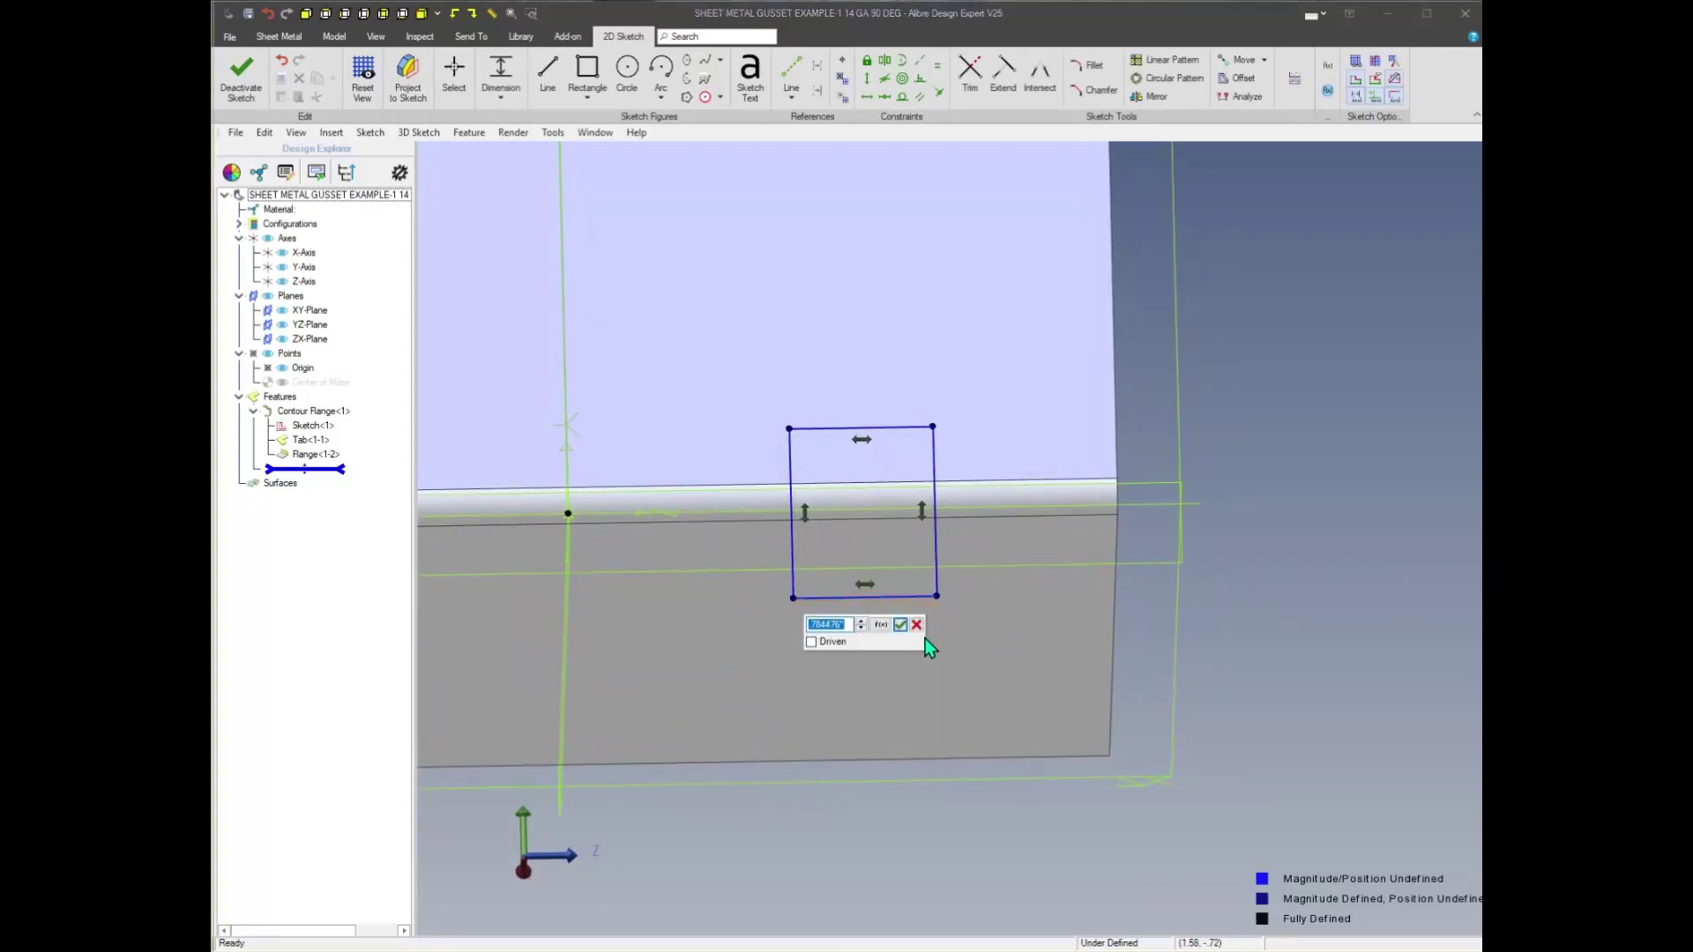
text(.625)
key(Return)
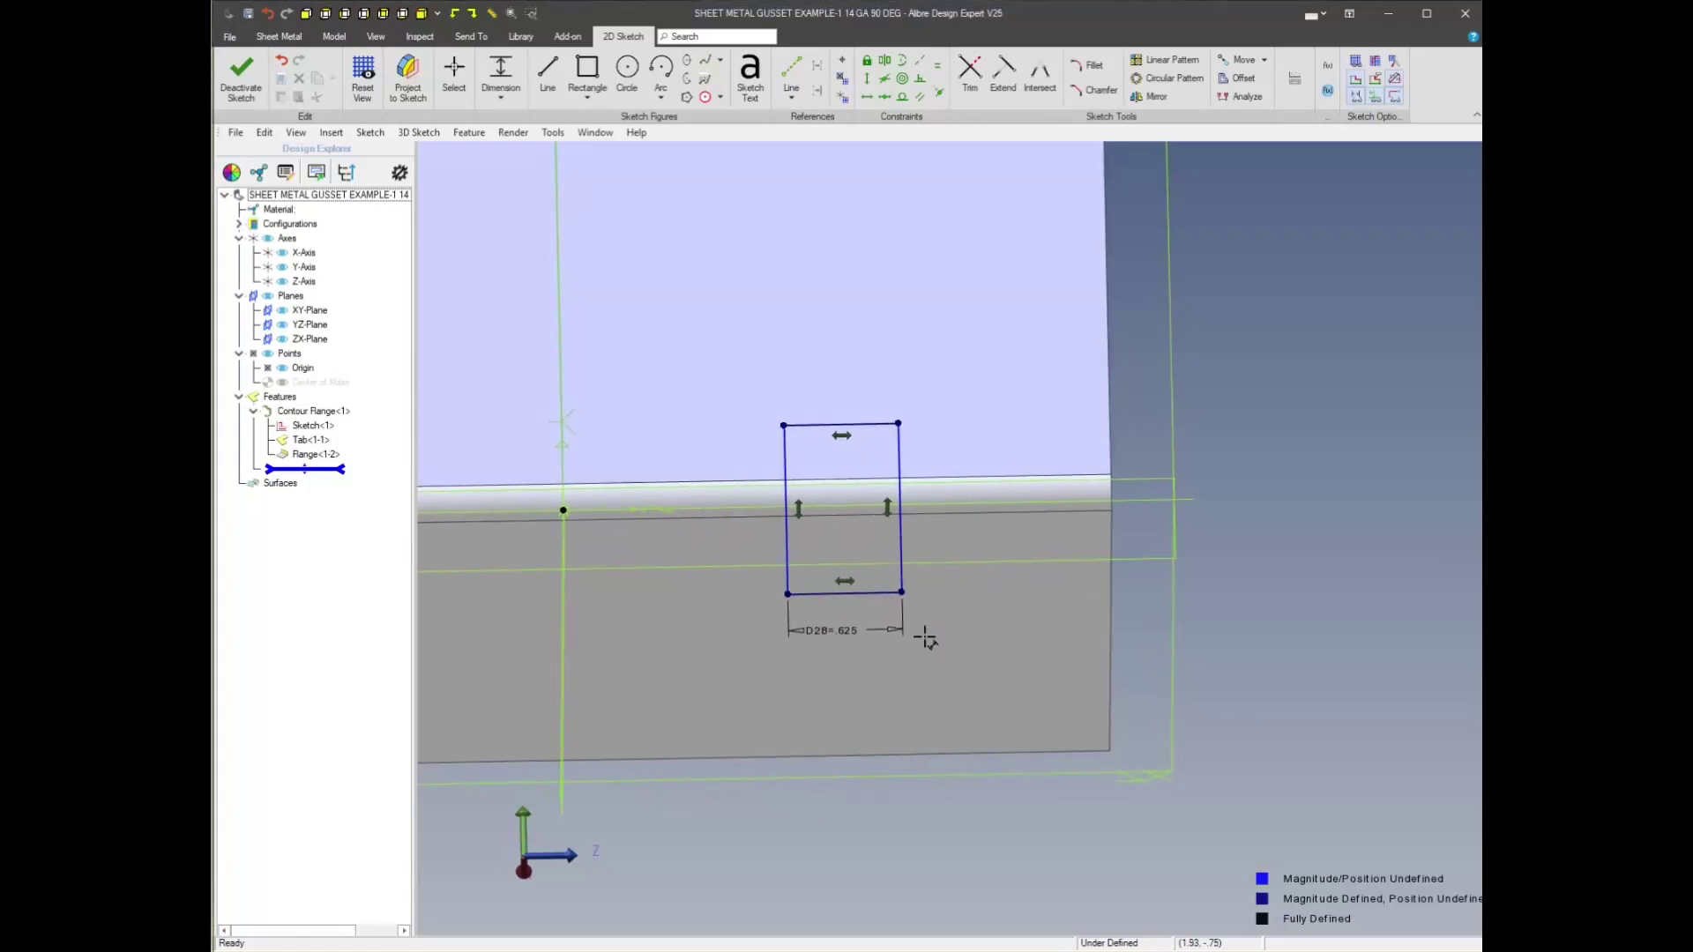
Apply an equal constraint between the rectangle's bottom line and its left vertical line
click(1358, 521)
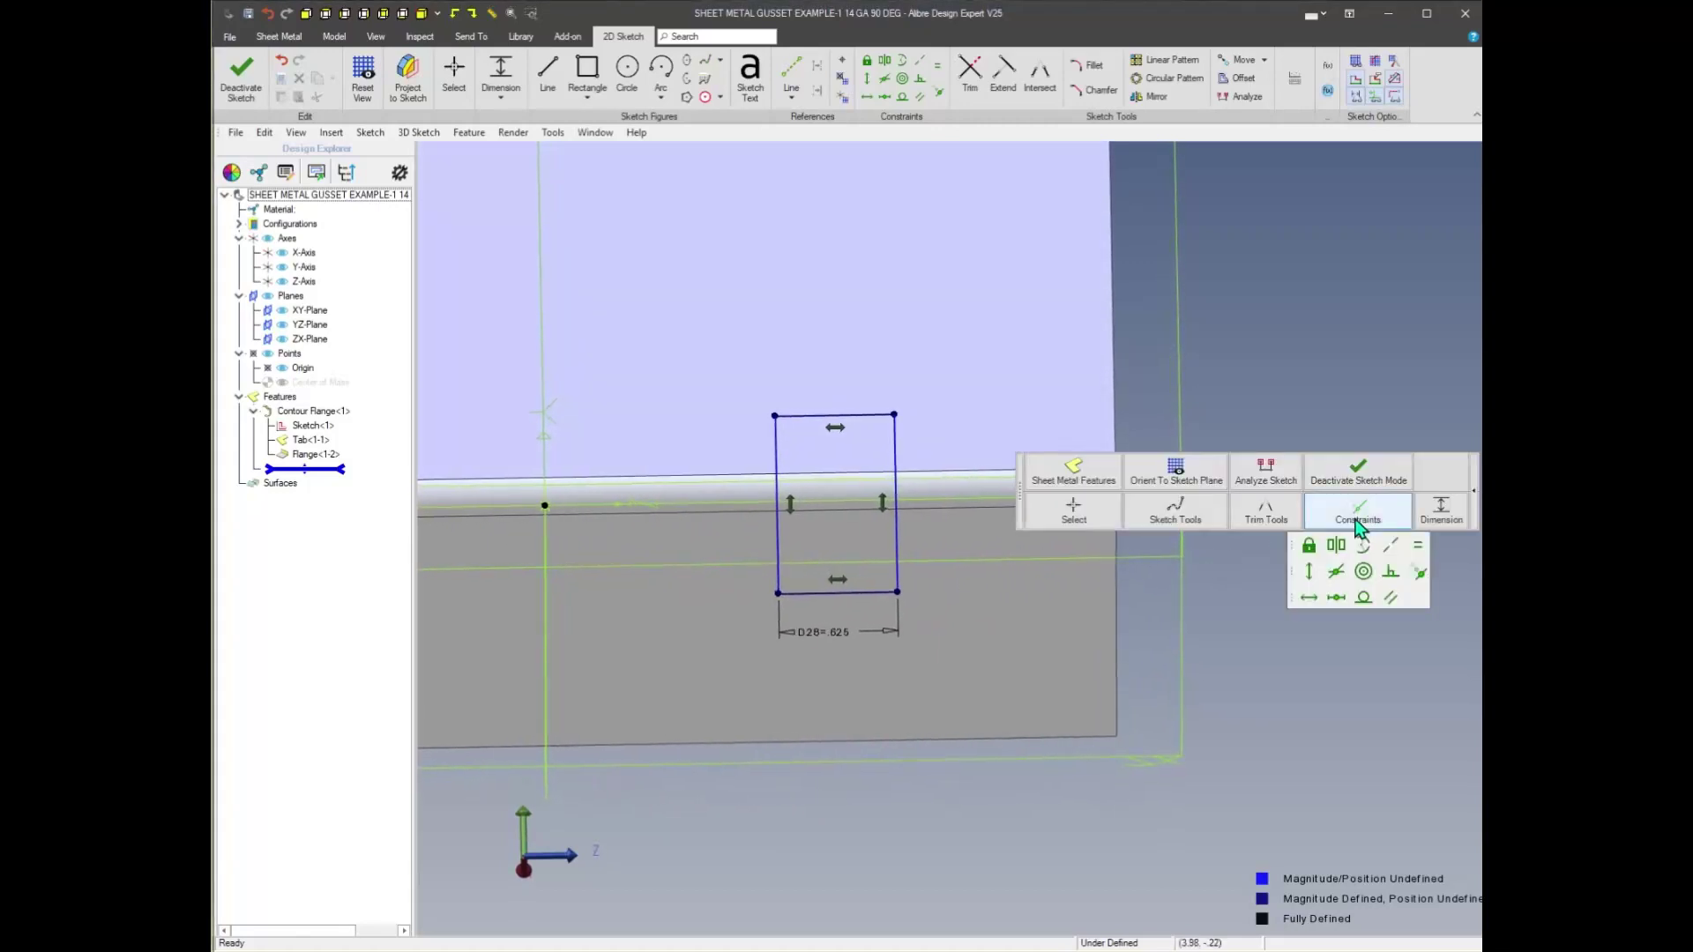
click(1420, 547)
click(798, 593)
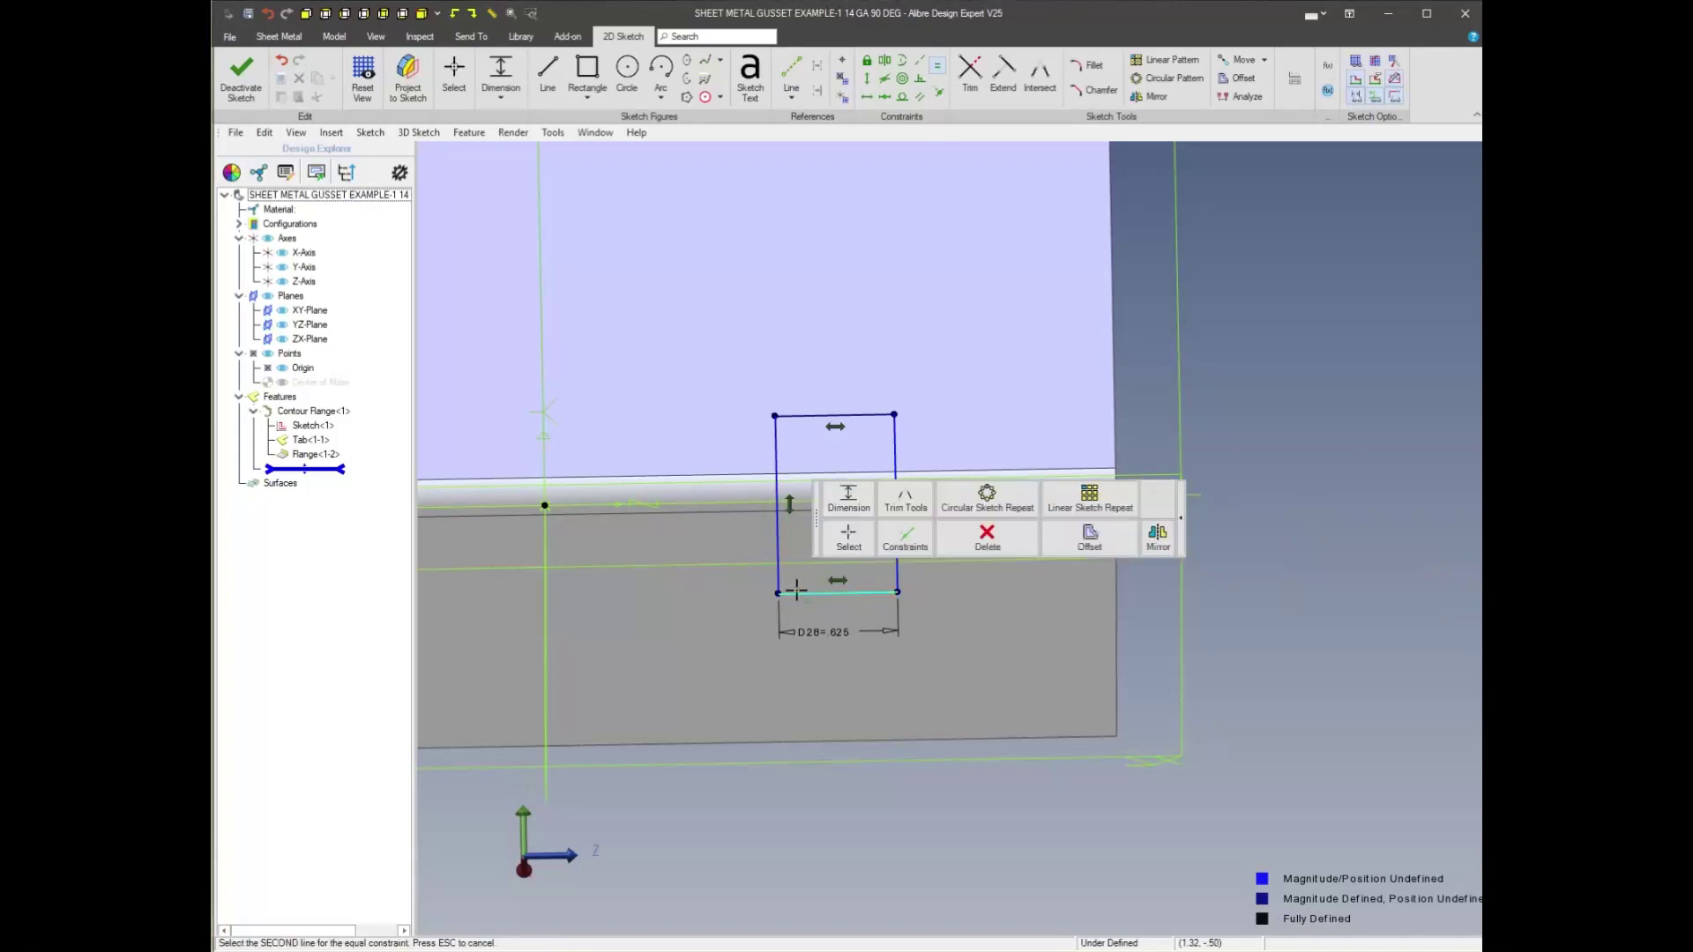
click(776, 544)
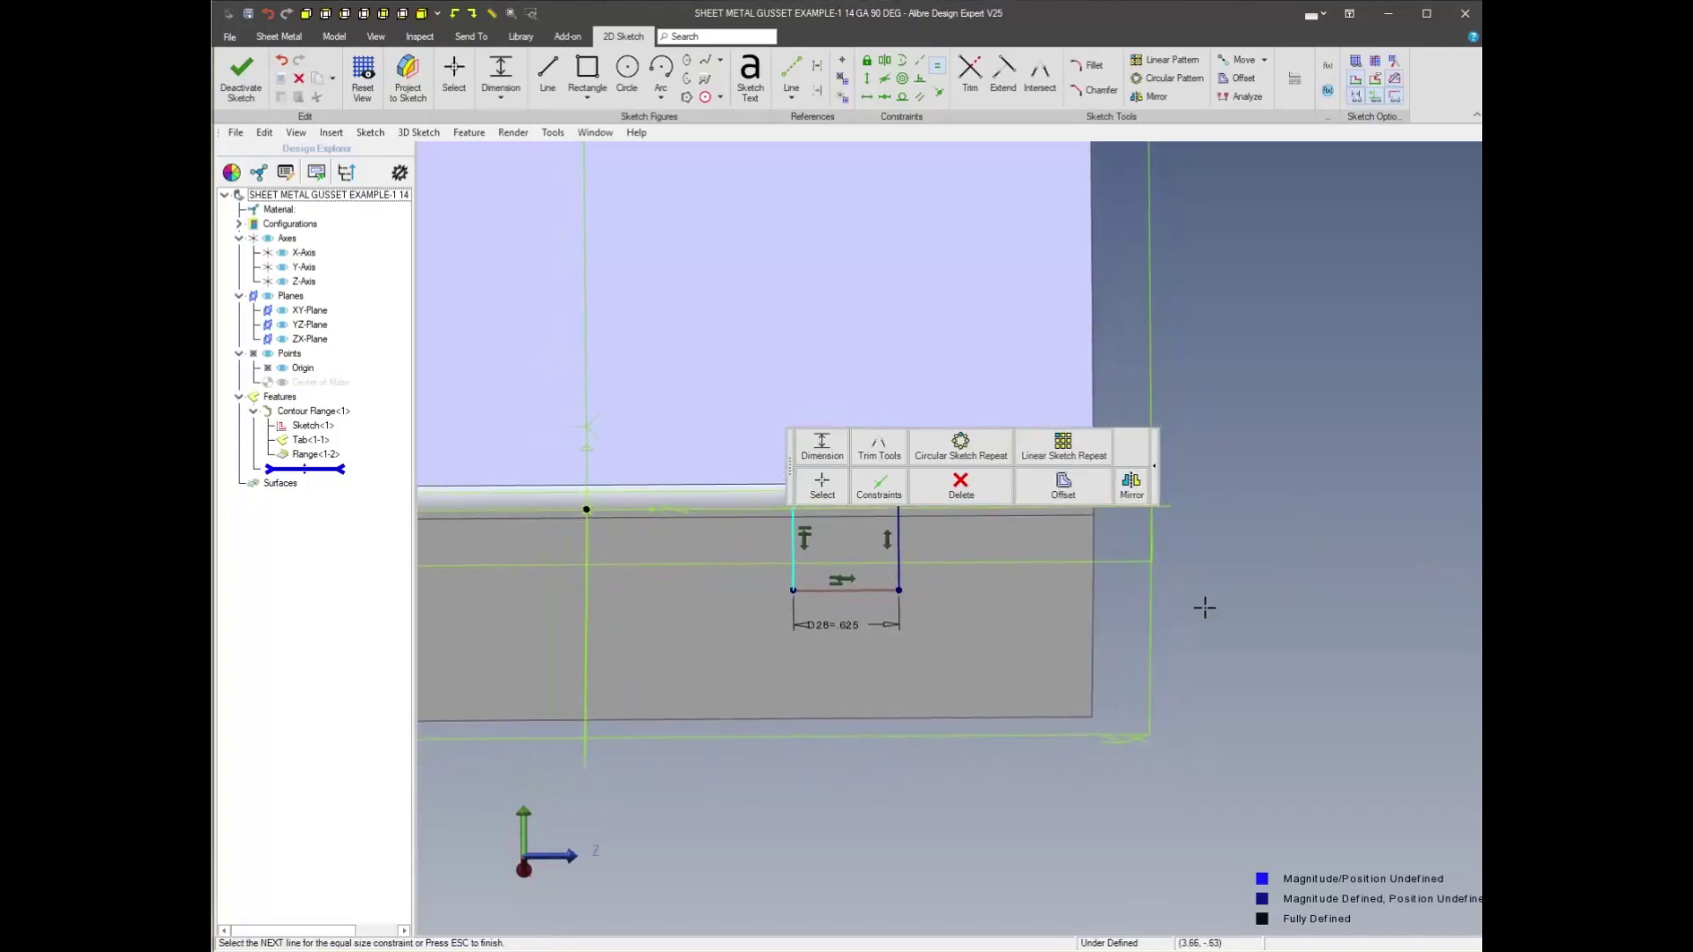
click(1199, 555)
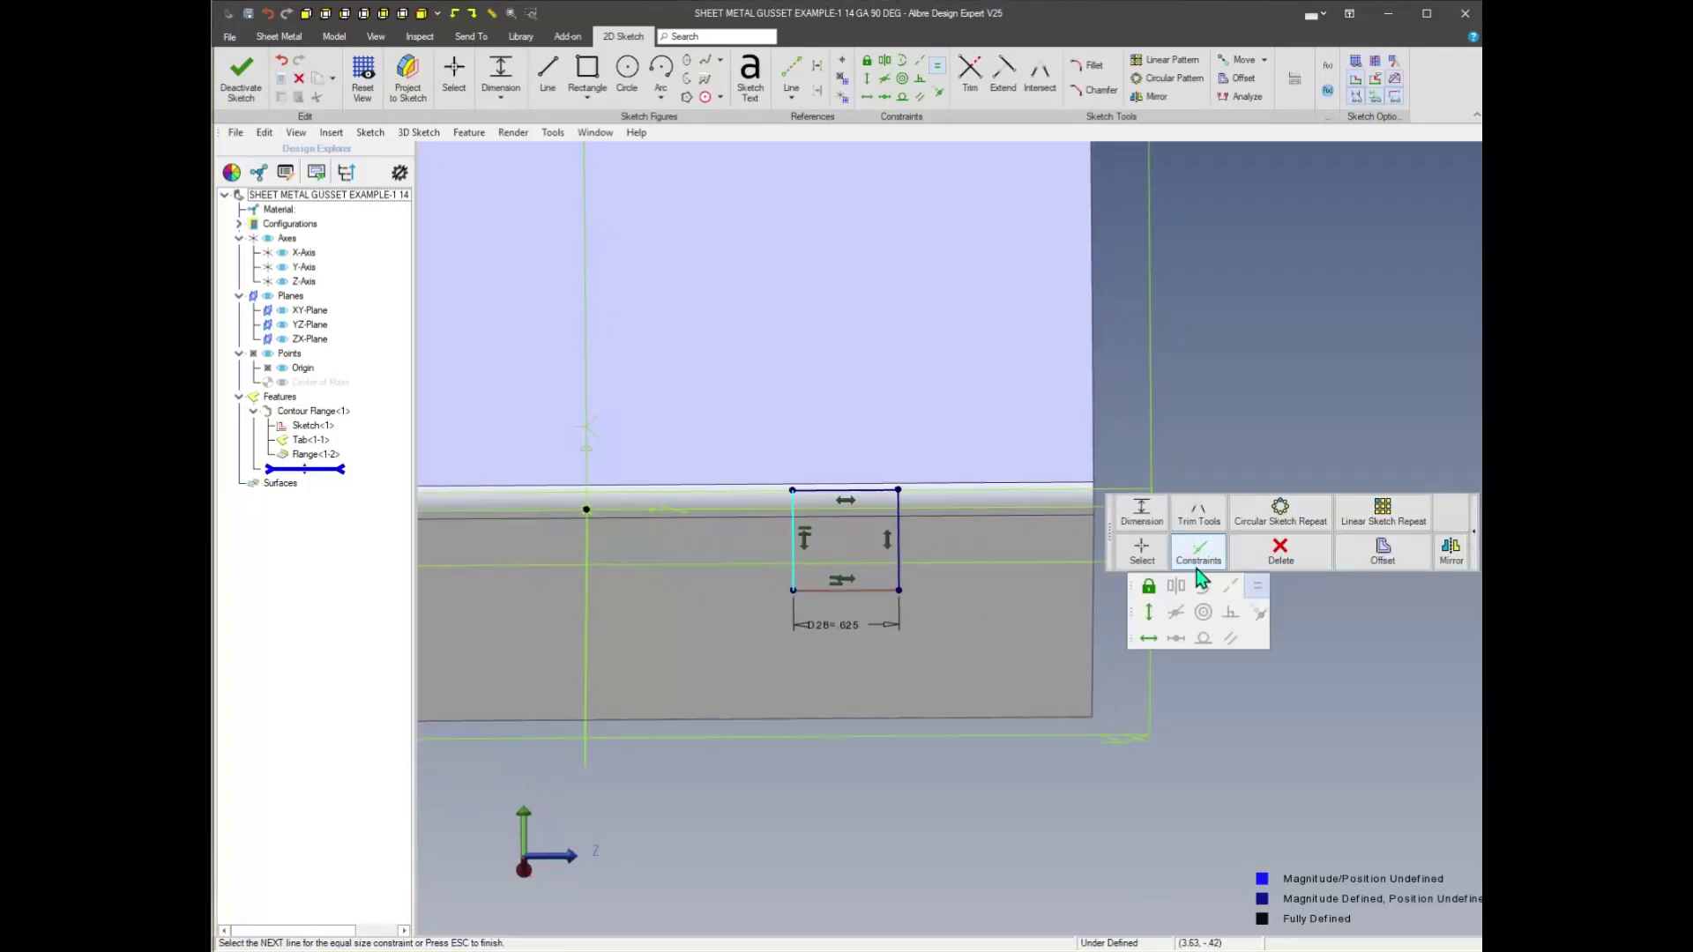
key(Escape)
Constrain the rectangle's bottom line collinear with the lower outer edge of the bracket's bend
right_click(1182, 633)
click(1372, 585)
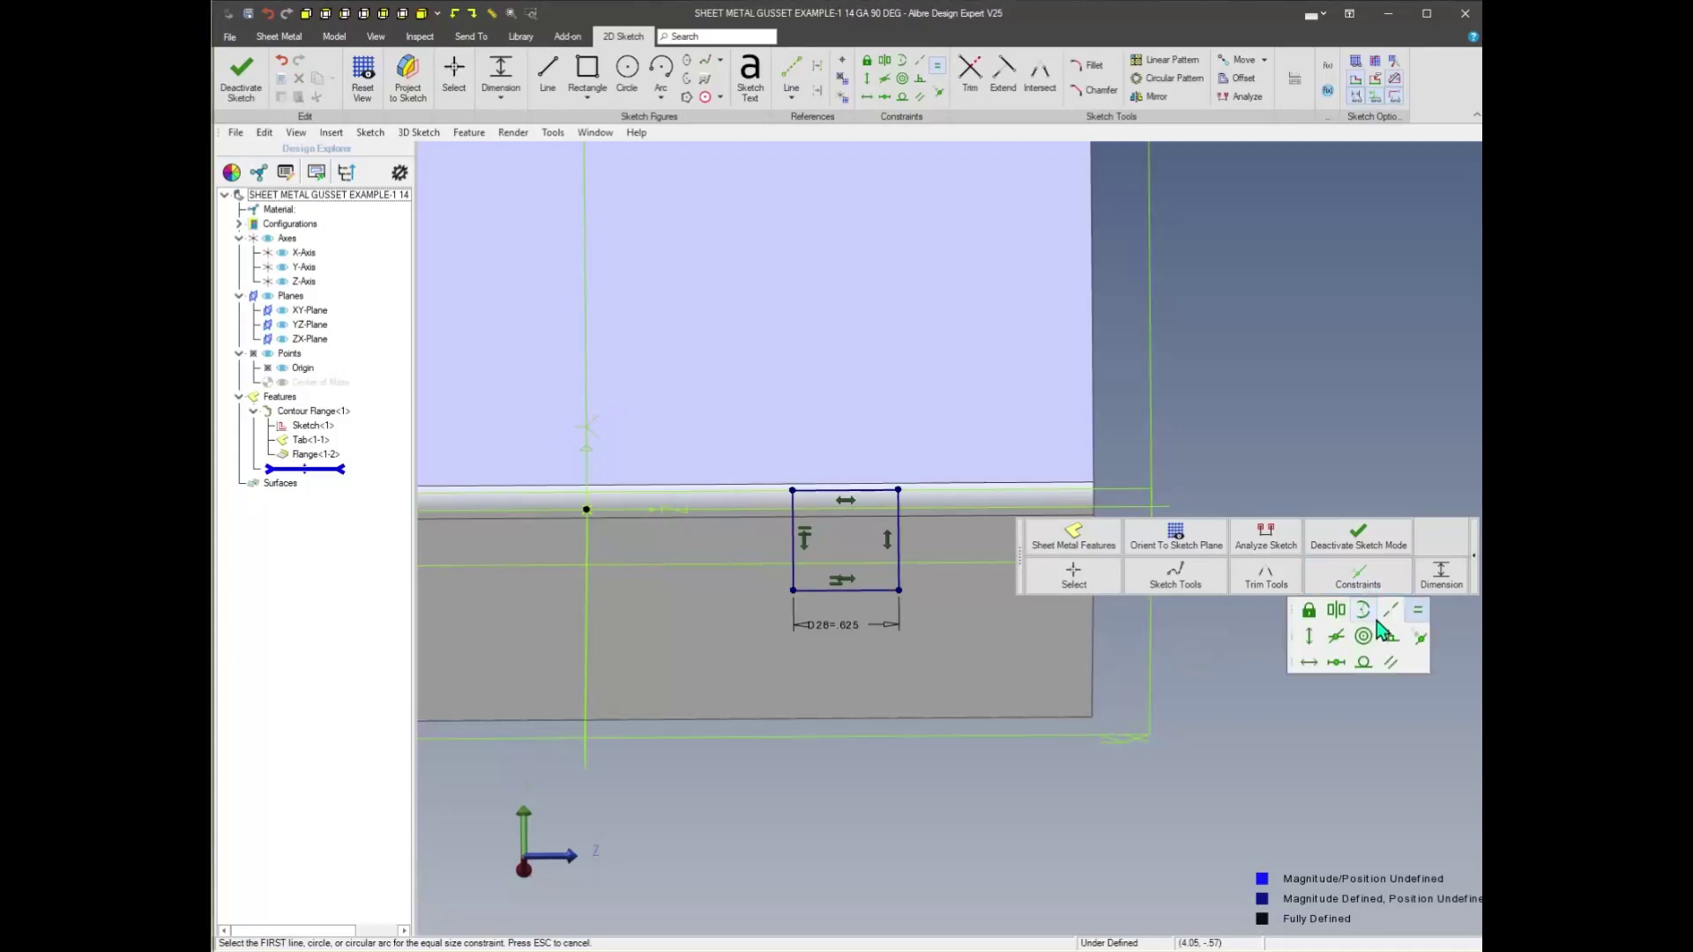
click(822, 589)
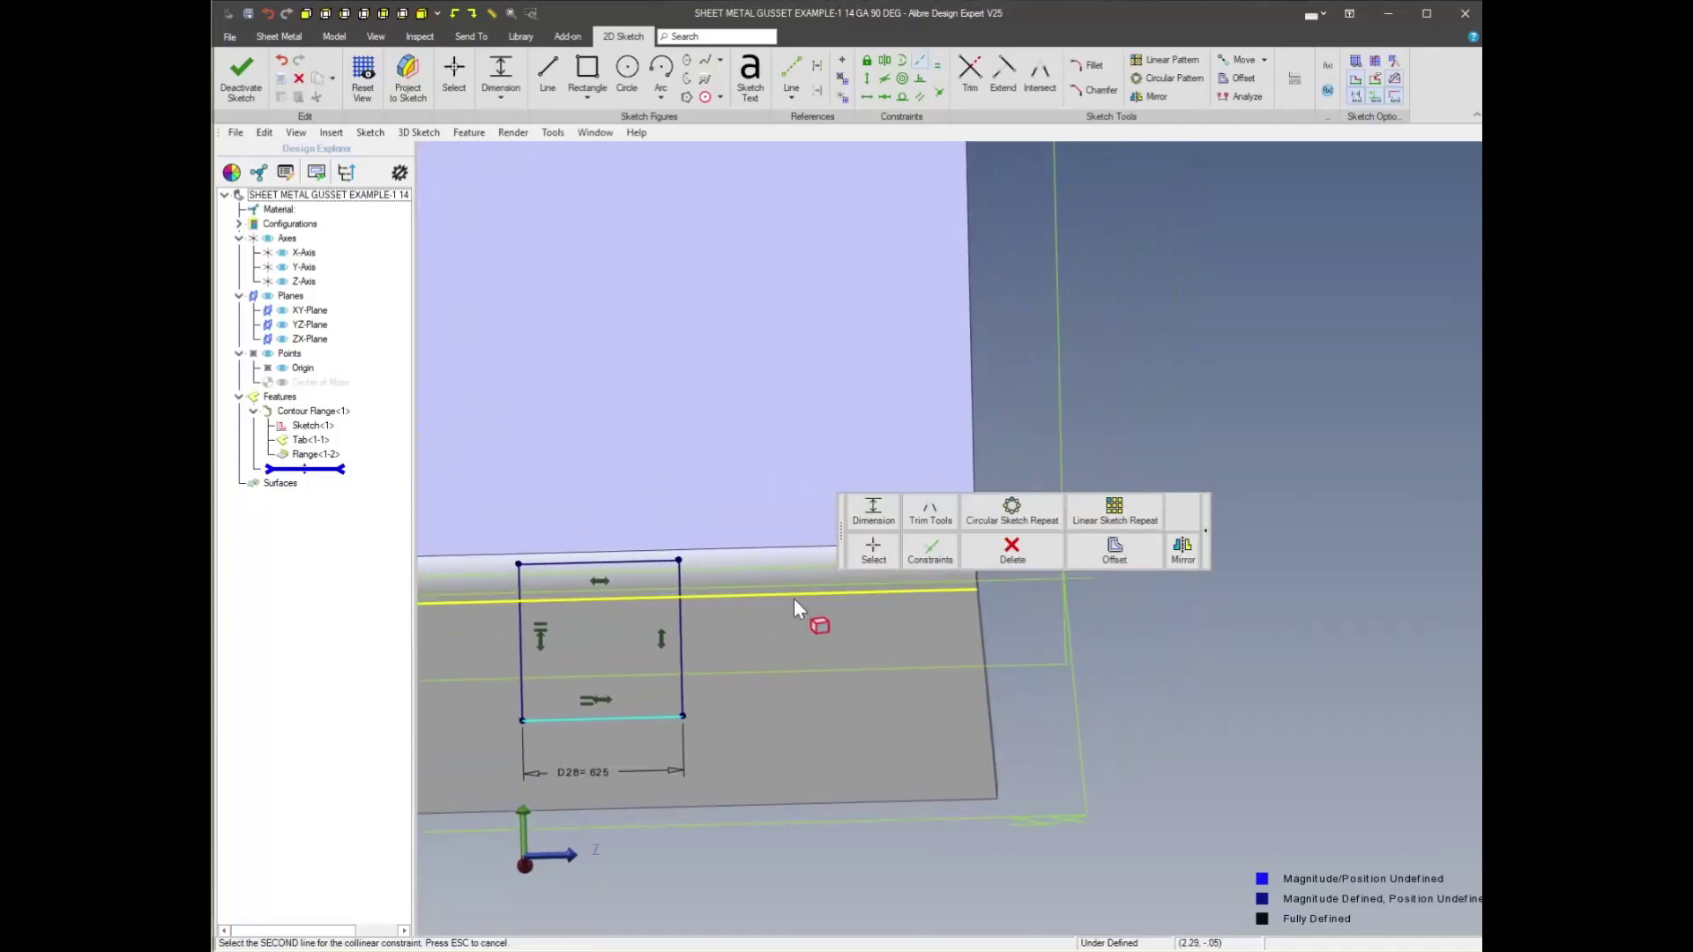
click(793, 598)
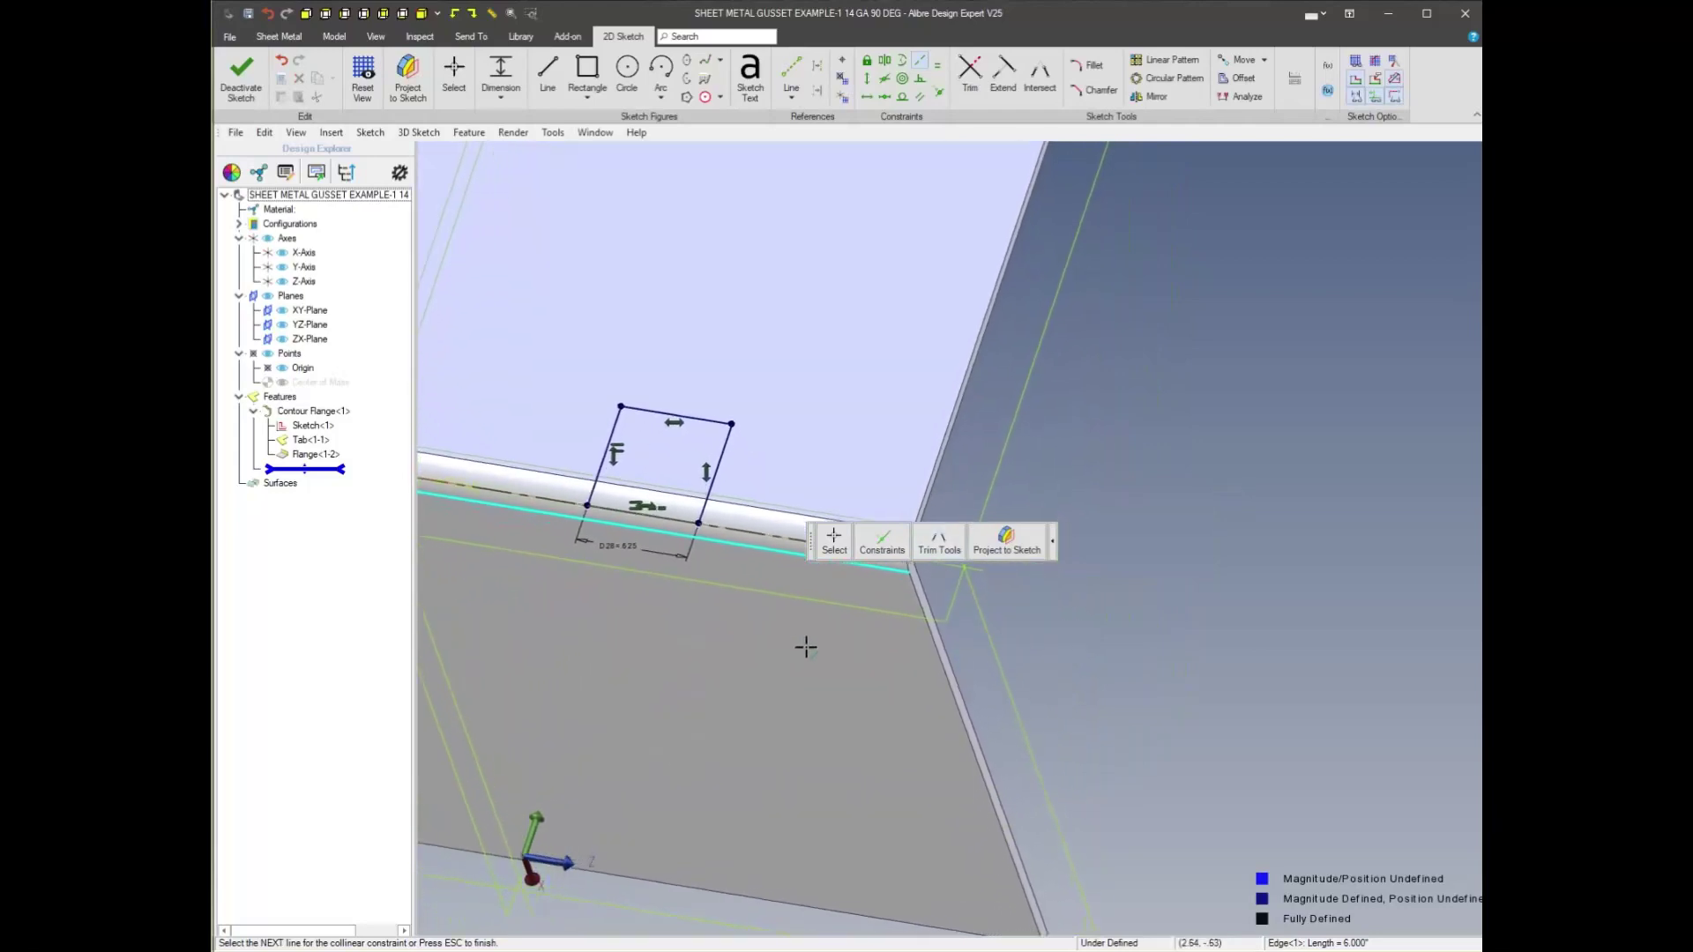
click(833, 543)
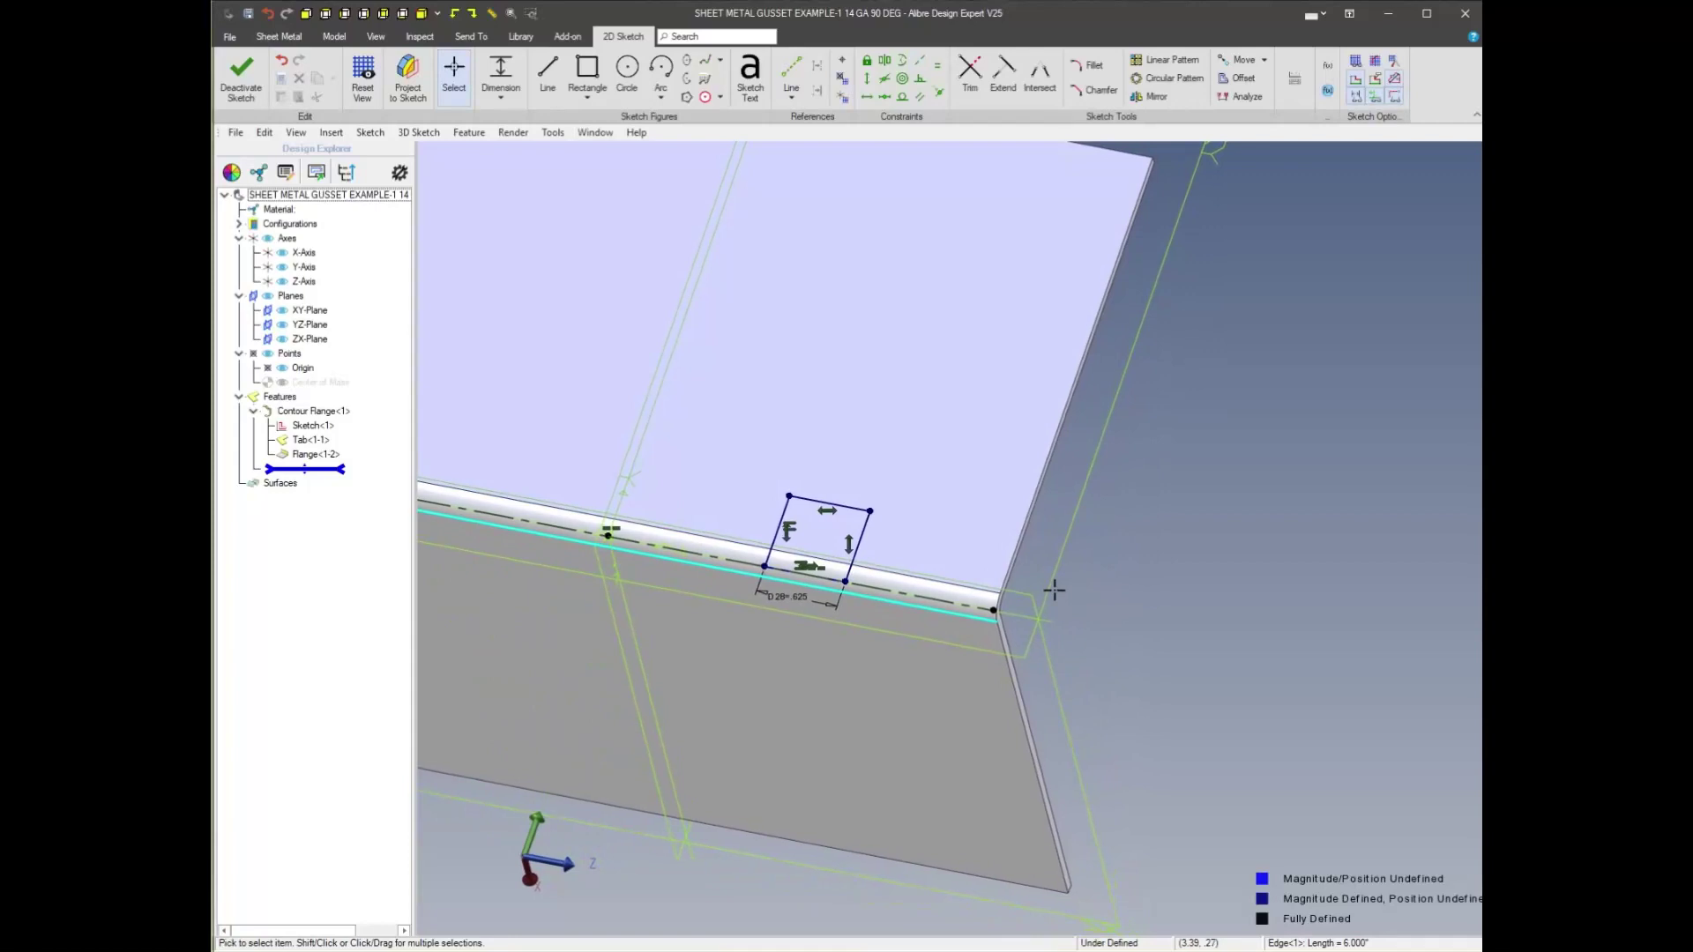
Create a sheet metal cut from the square sketch, type To Depth, with a depth of .625"
right_click(1125, 597)
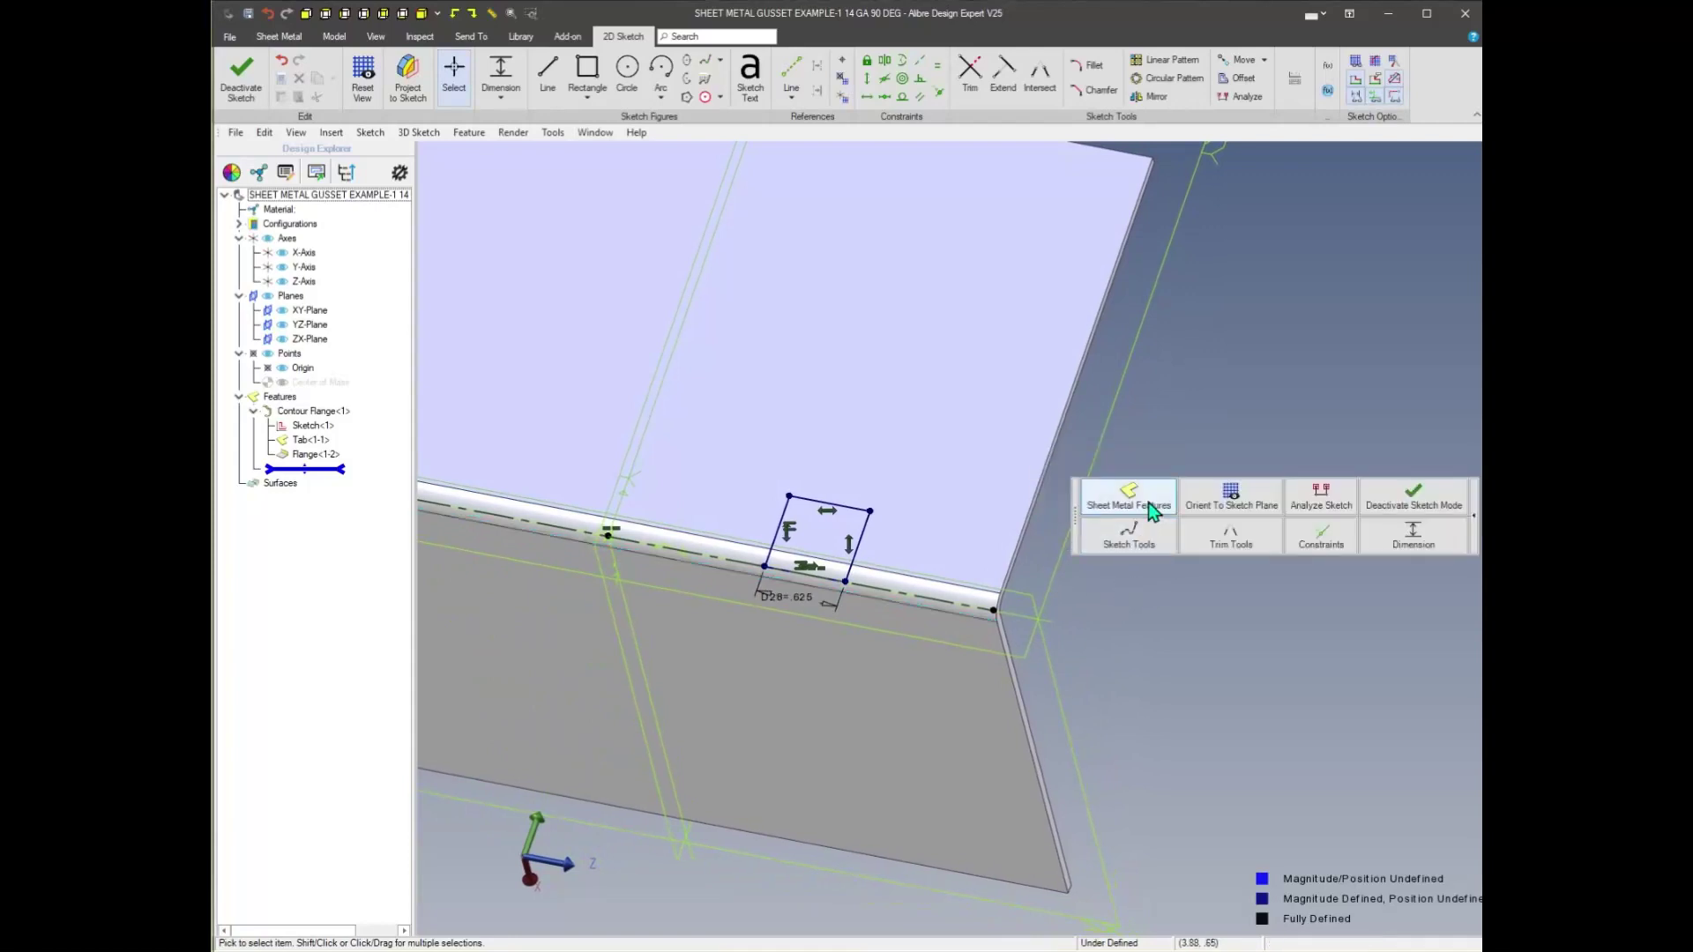
click(1175, 464)
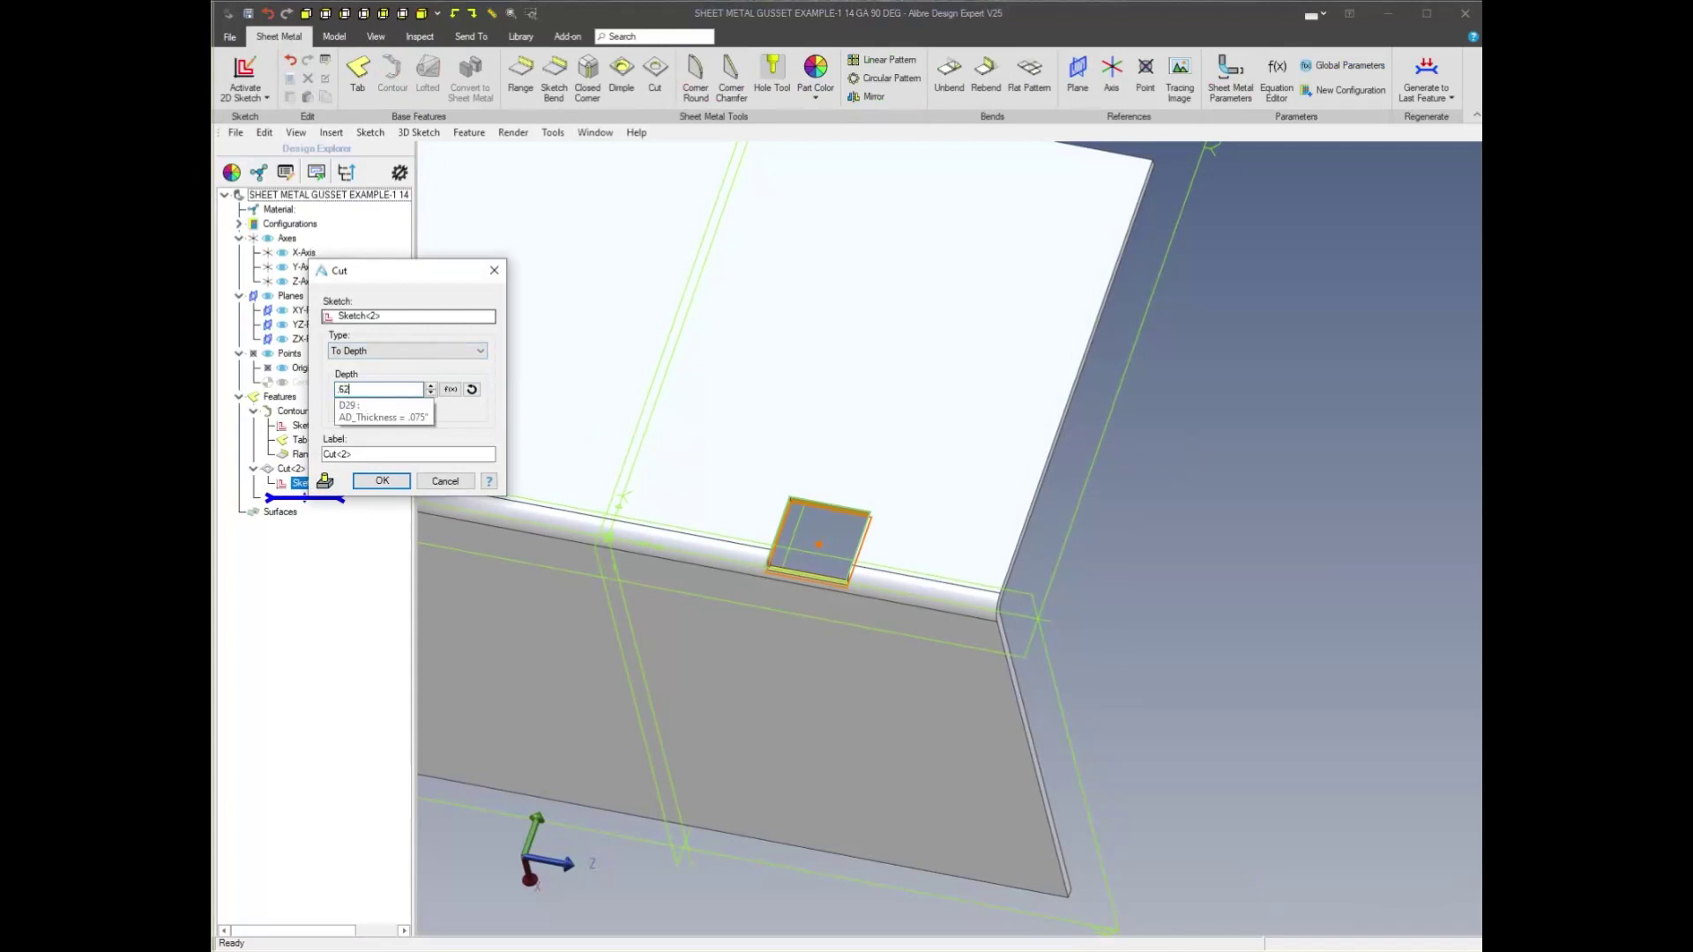
text(625)
key(Return)
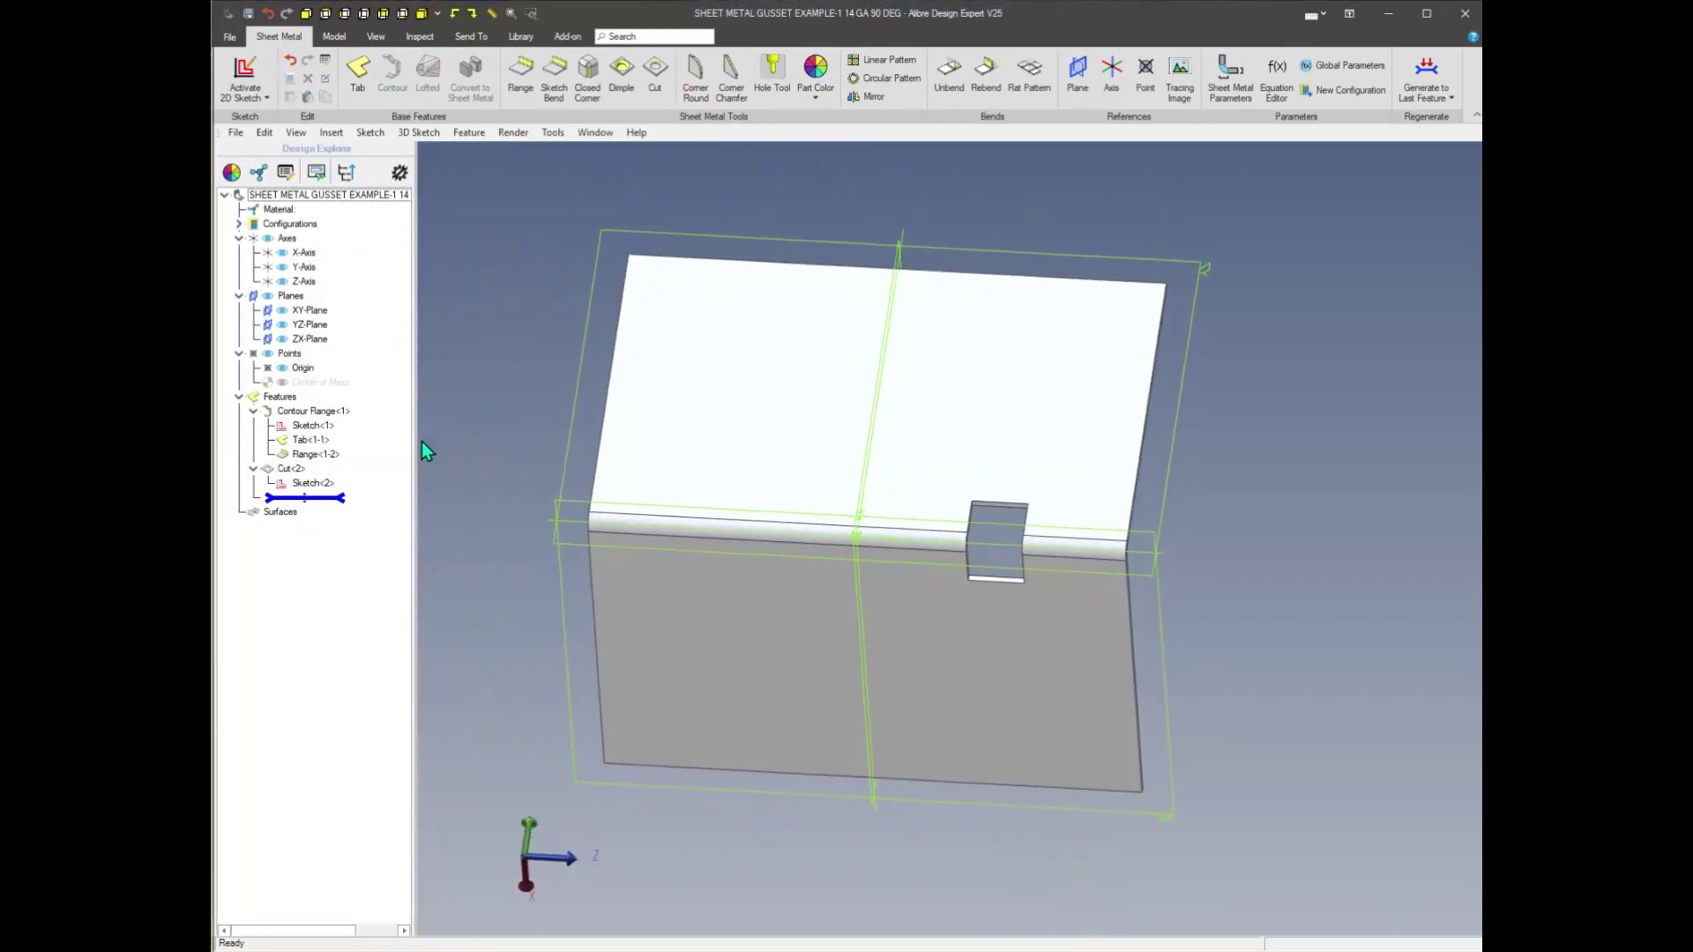
Edit the cut's sketch and dimension the square's lower corner 1" from the bracket's nearest end, and exit the sketch
right_click(319, 491)
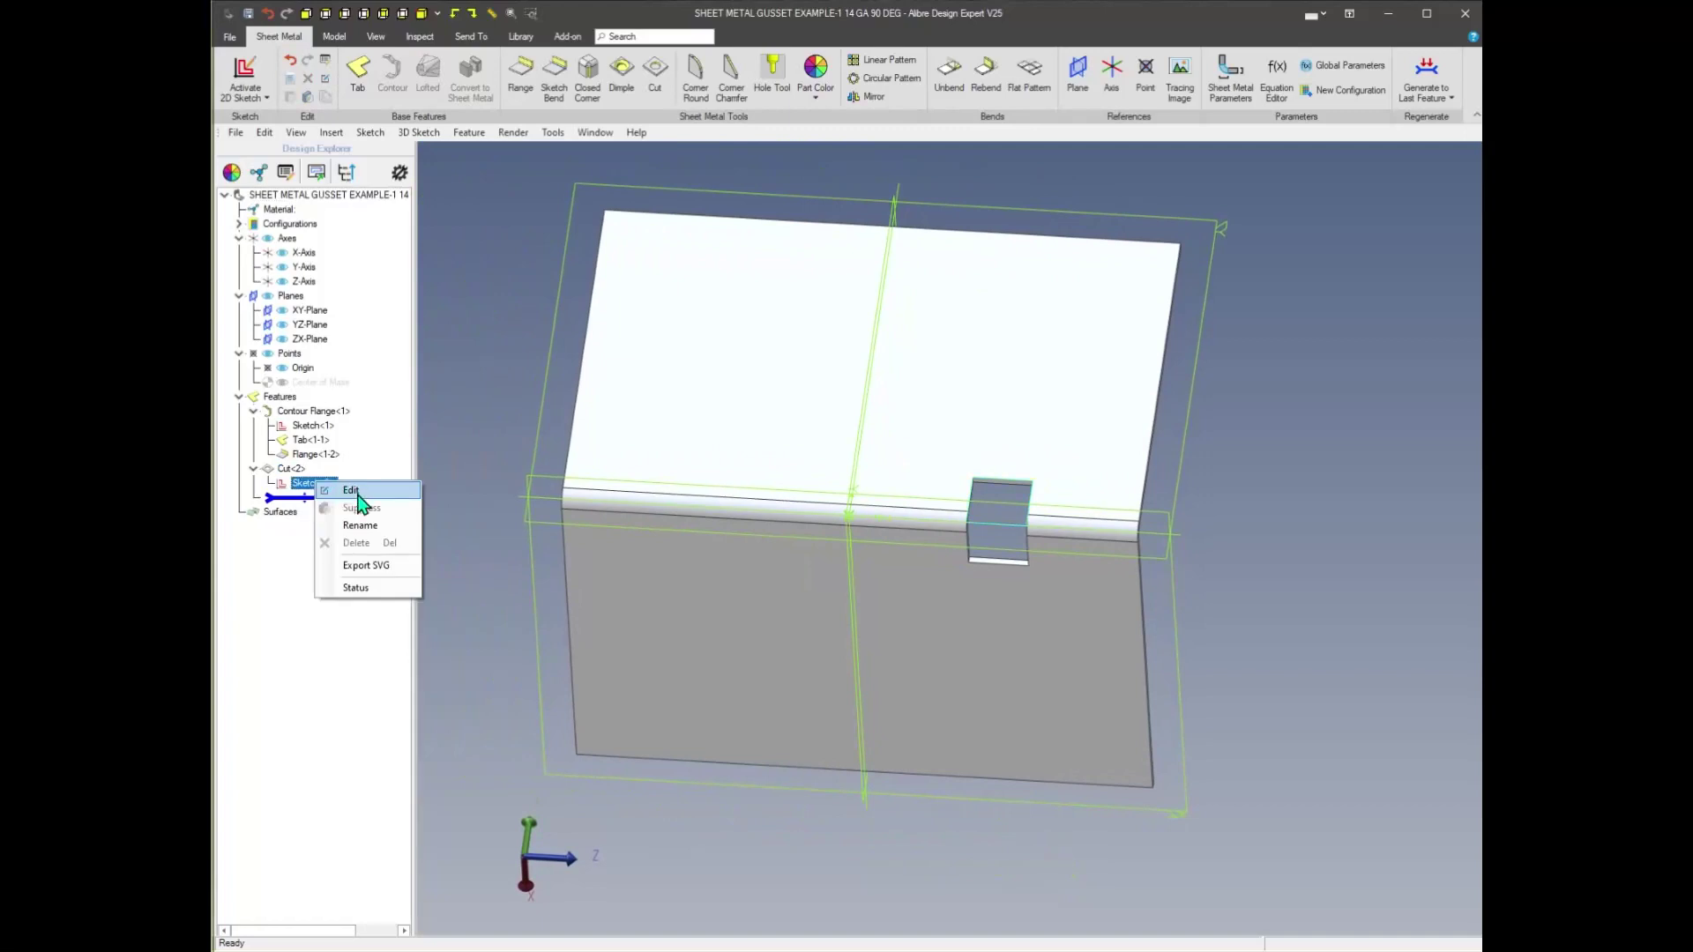
click(359, 491)
right_click(1270, 424)
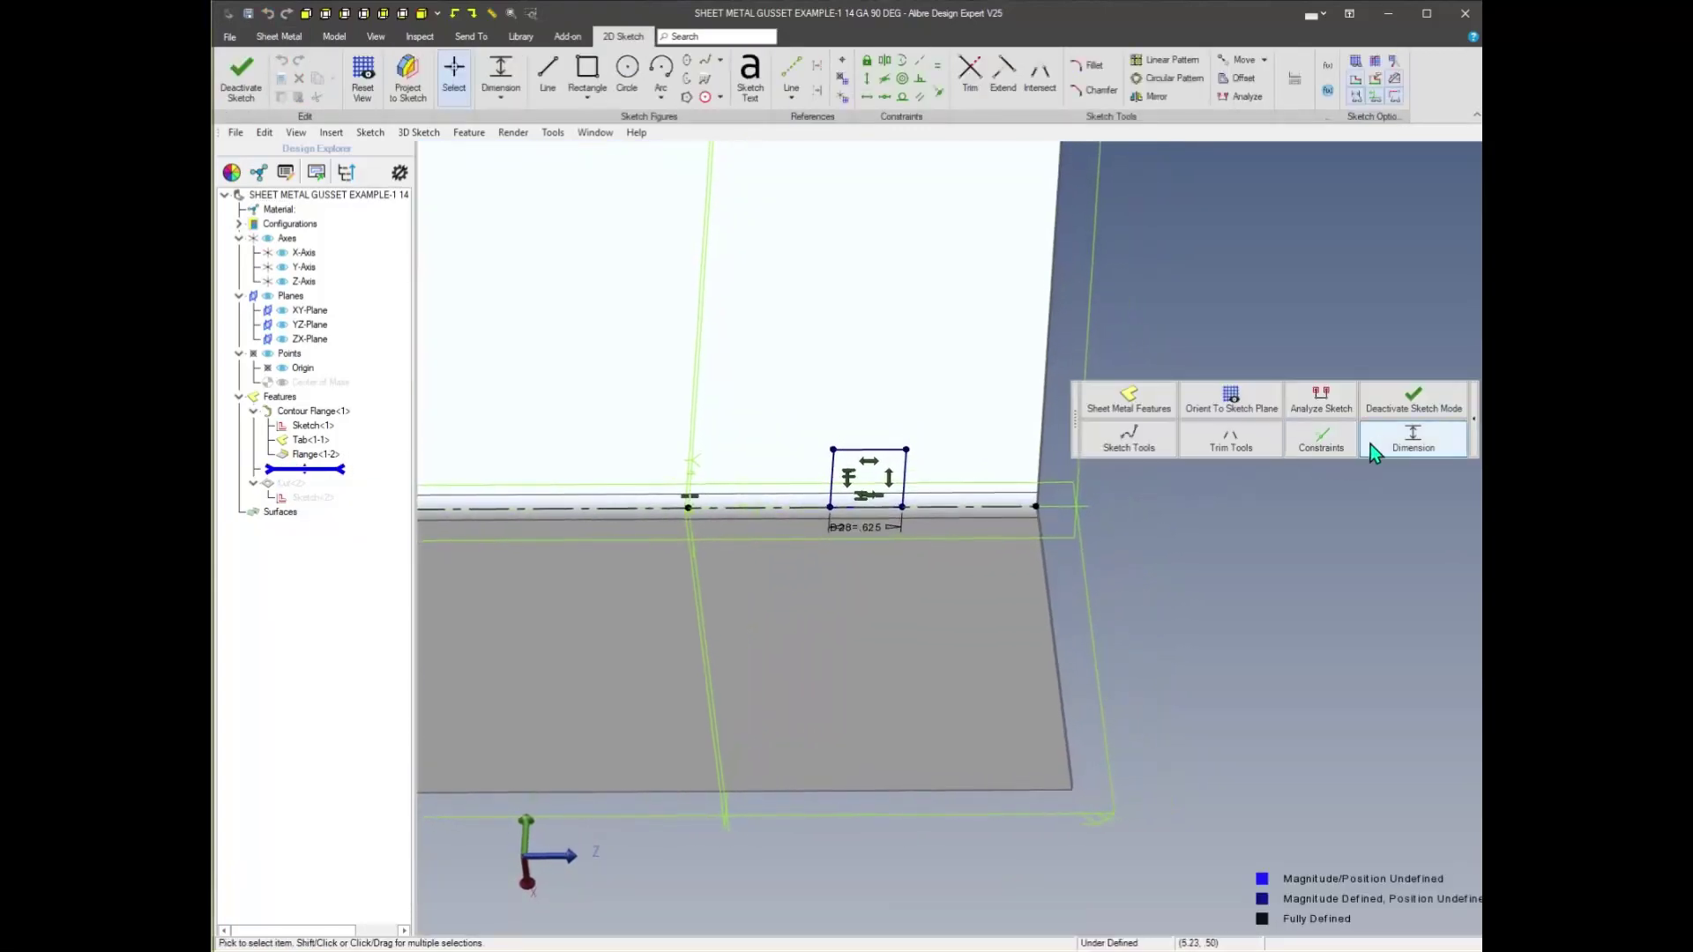
click(1394, 438)
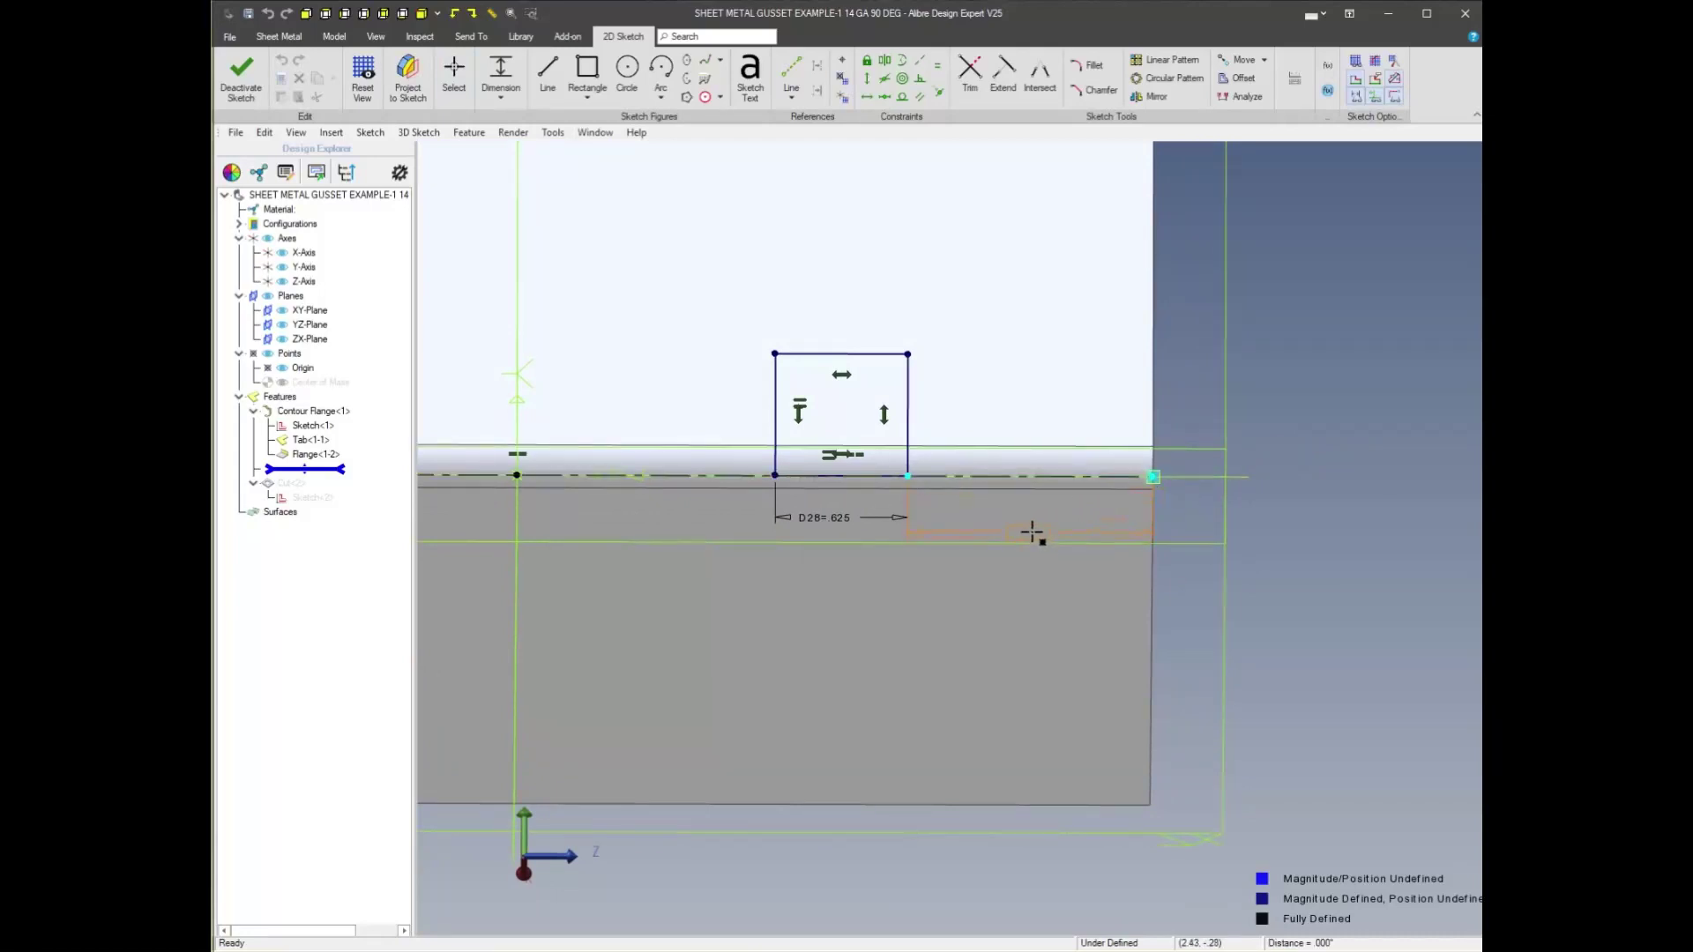
click(1058, 524)
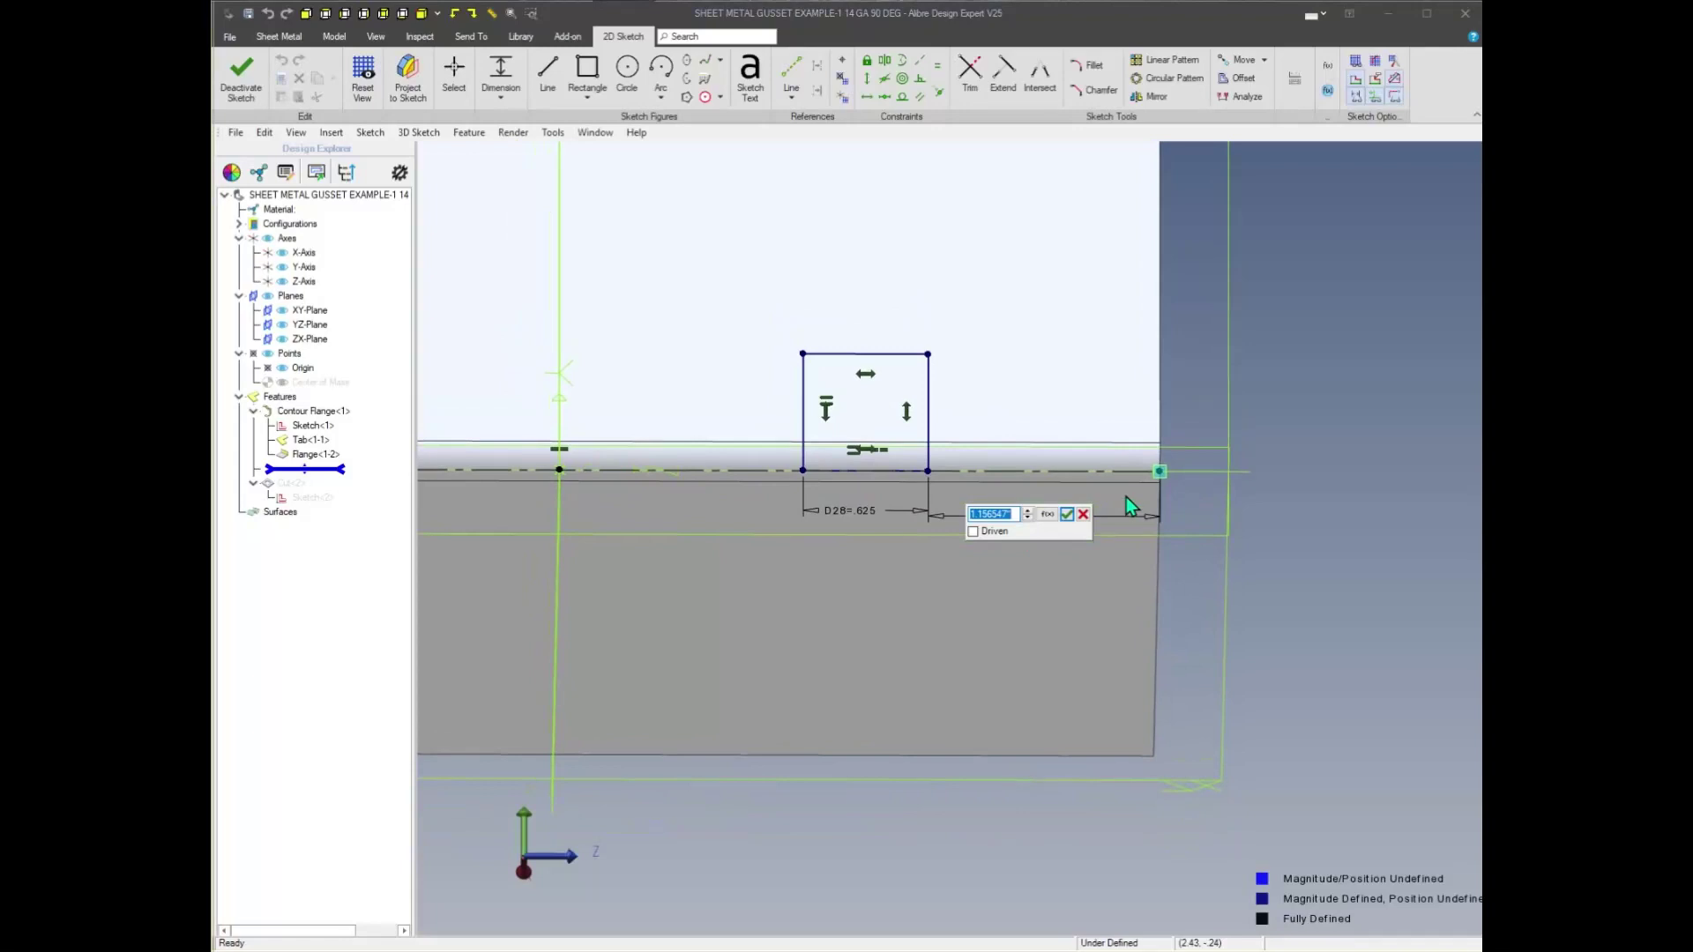
text(1)
key(Return)
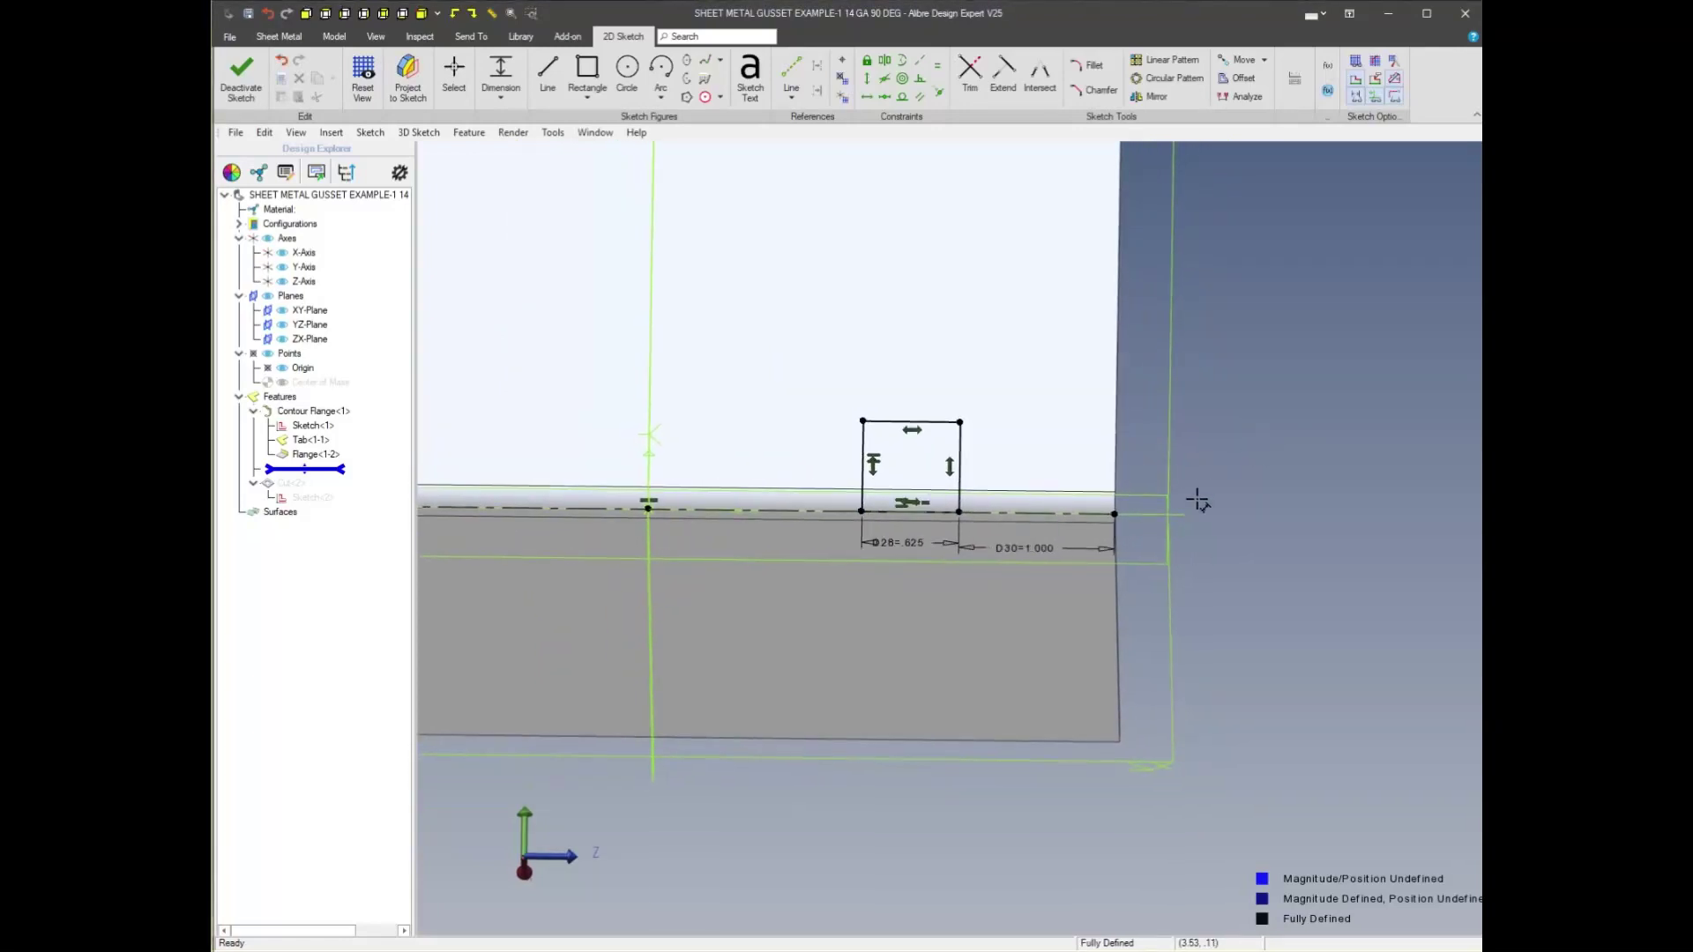
right_click(1235, 491)
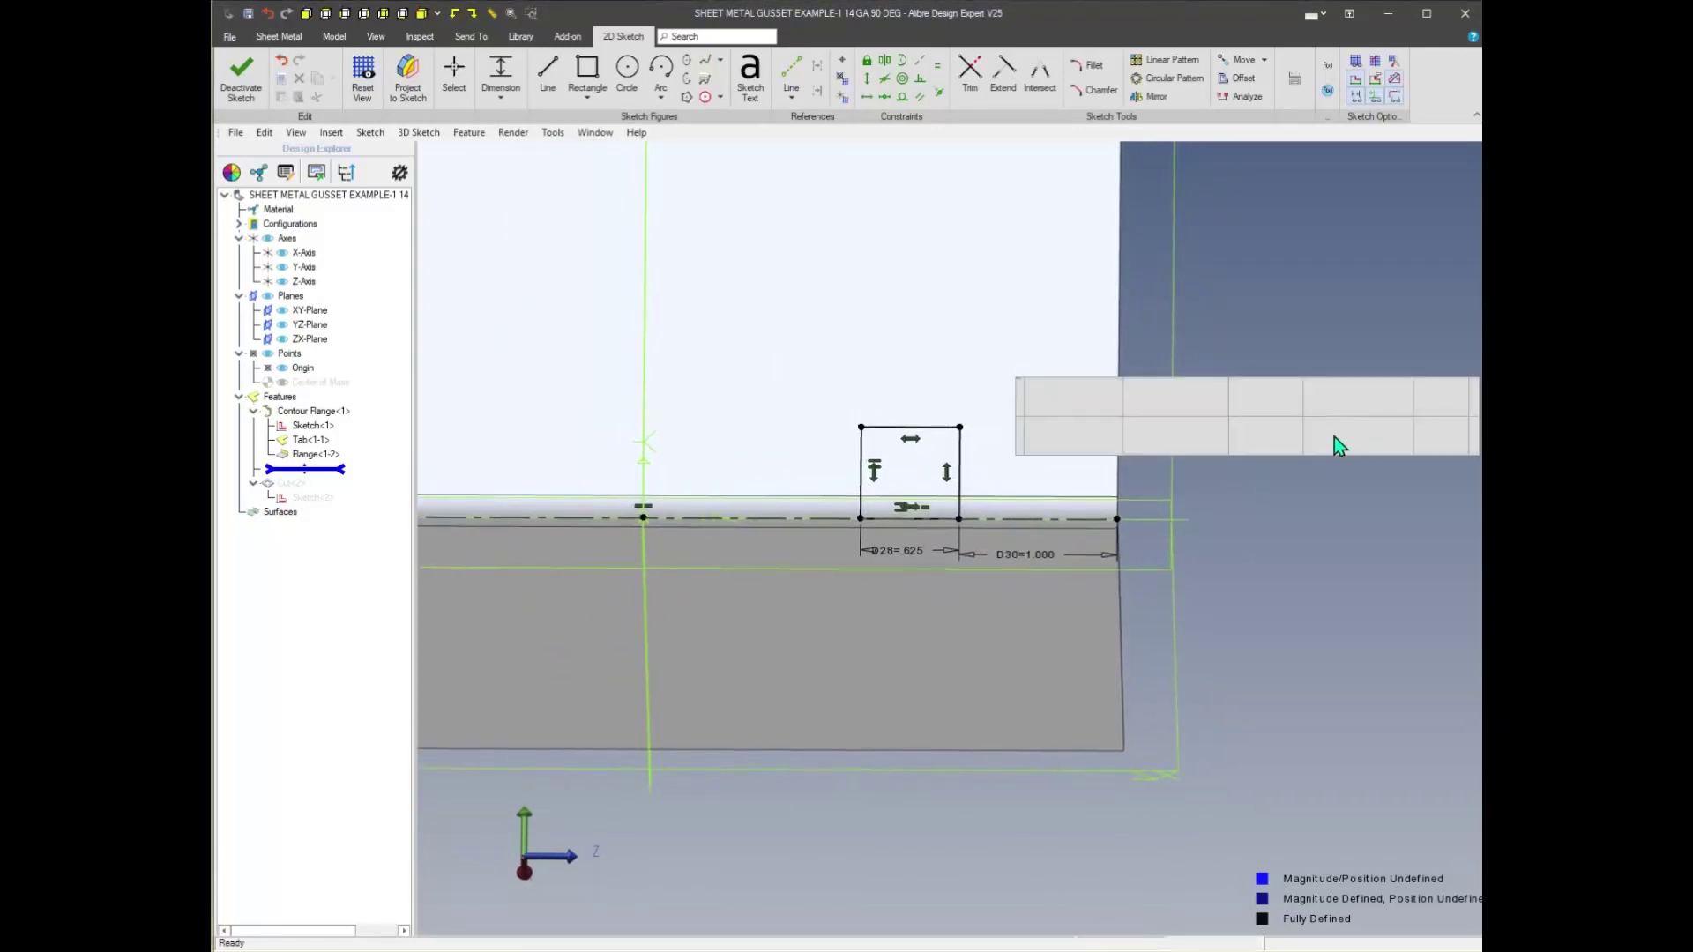
click(1334, 437)
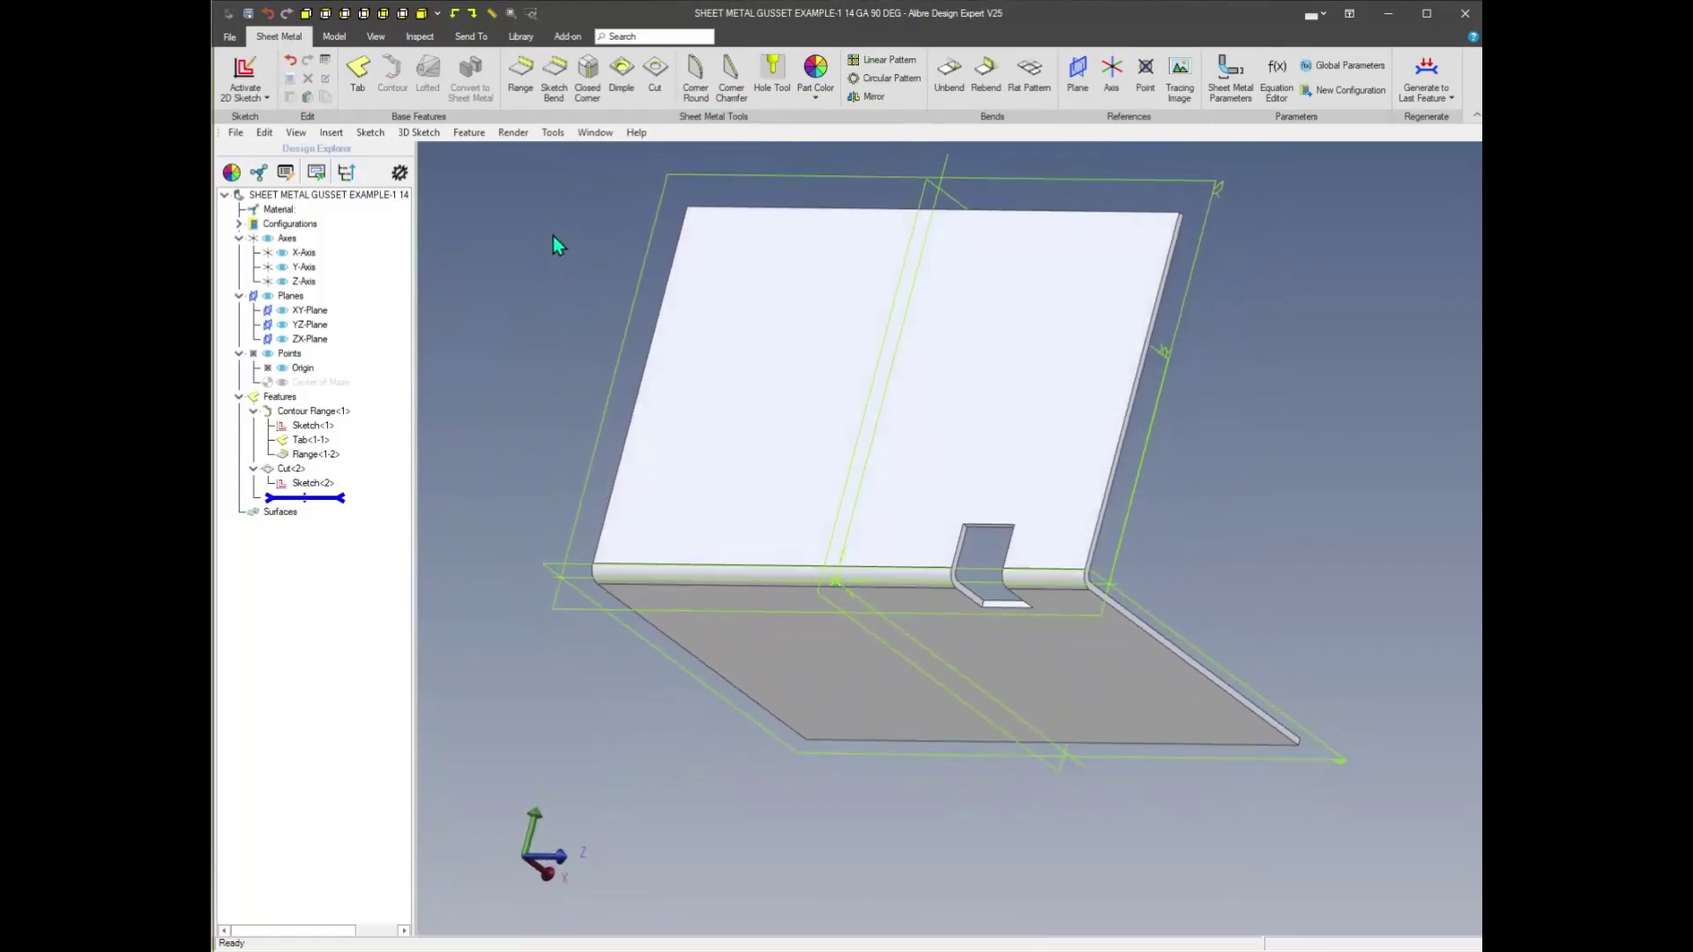
Start a Boolean Unite and insert one copy of gusset1.AD_PRT beside the bracket as the tool part
click(344, 39)
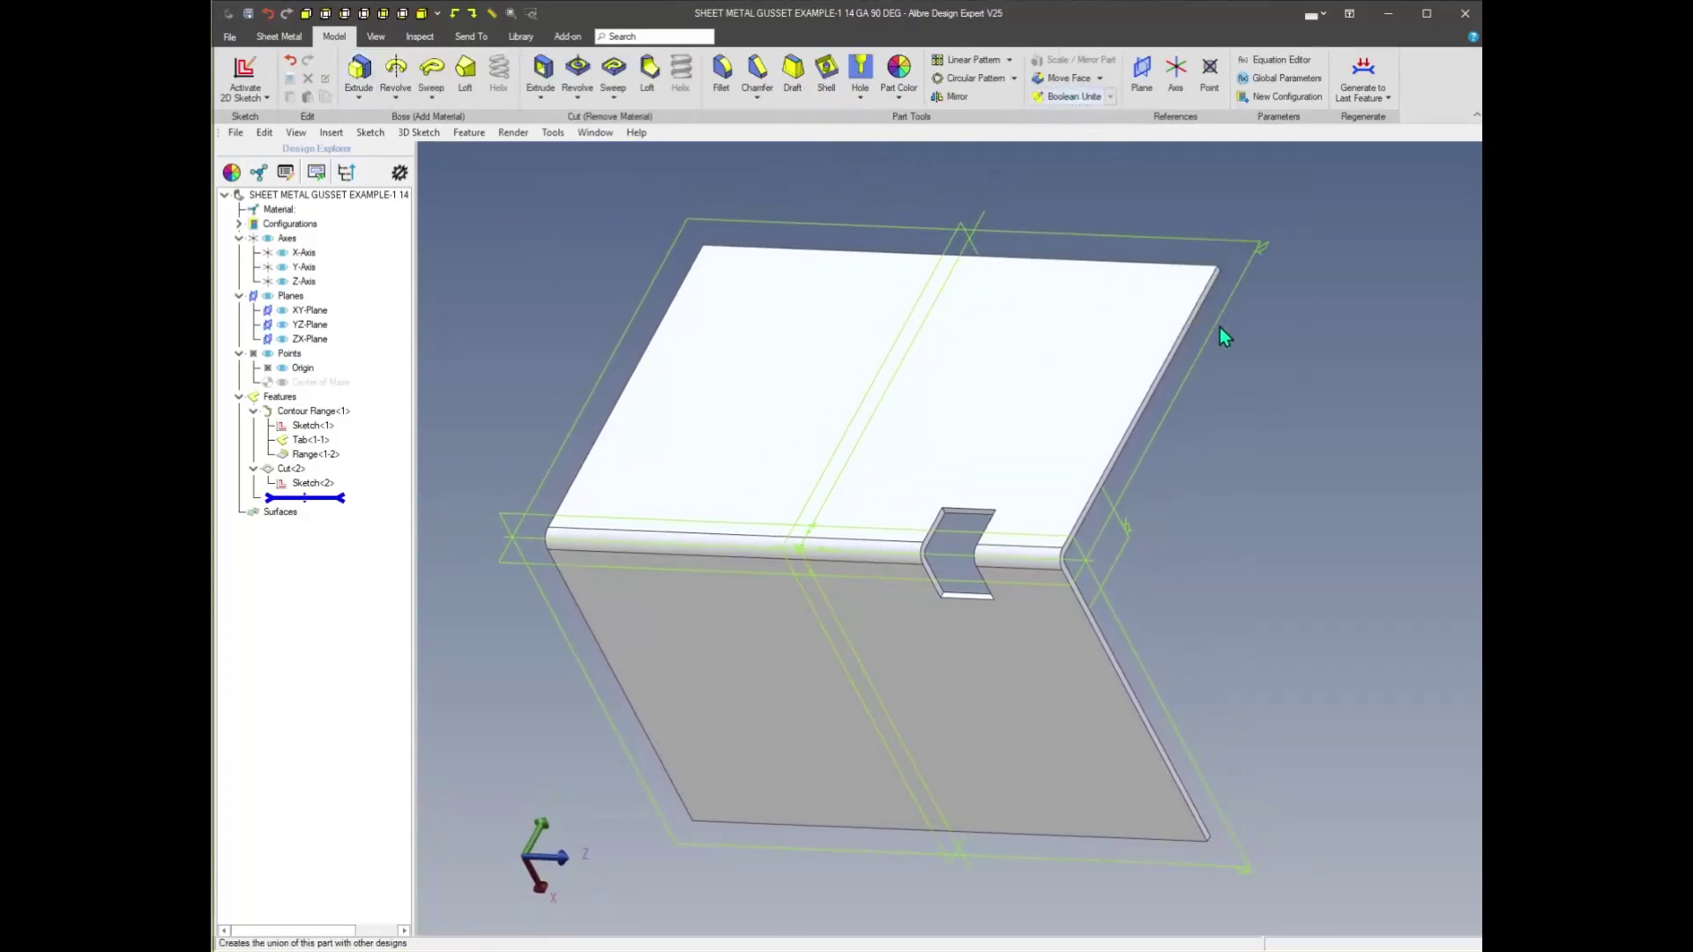
click(564, 207)
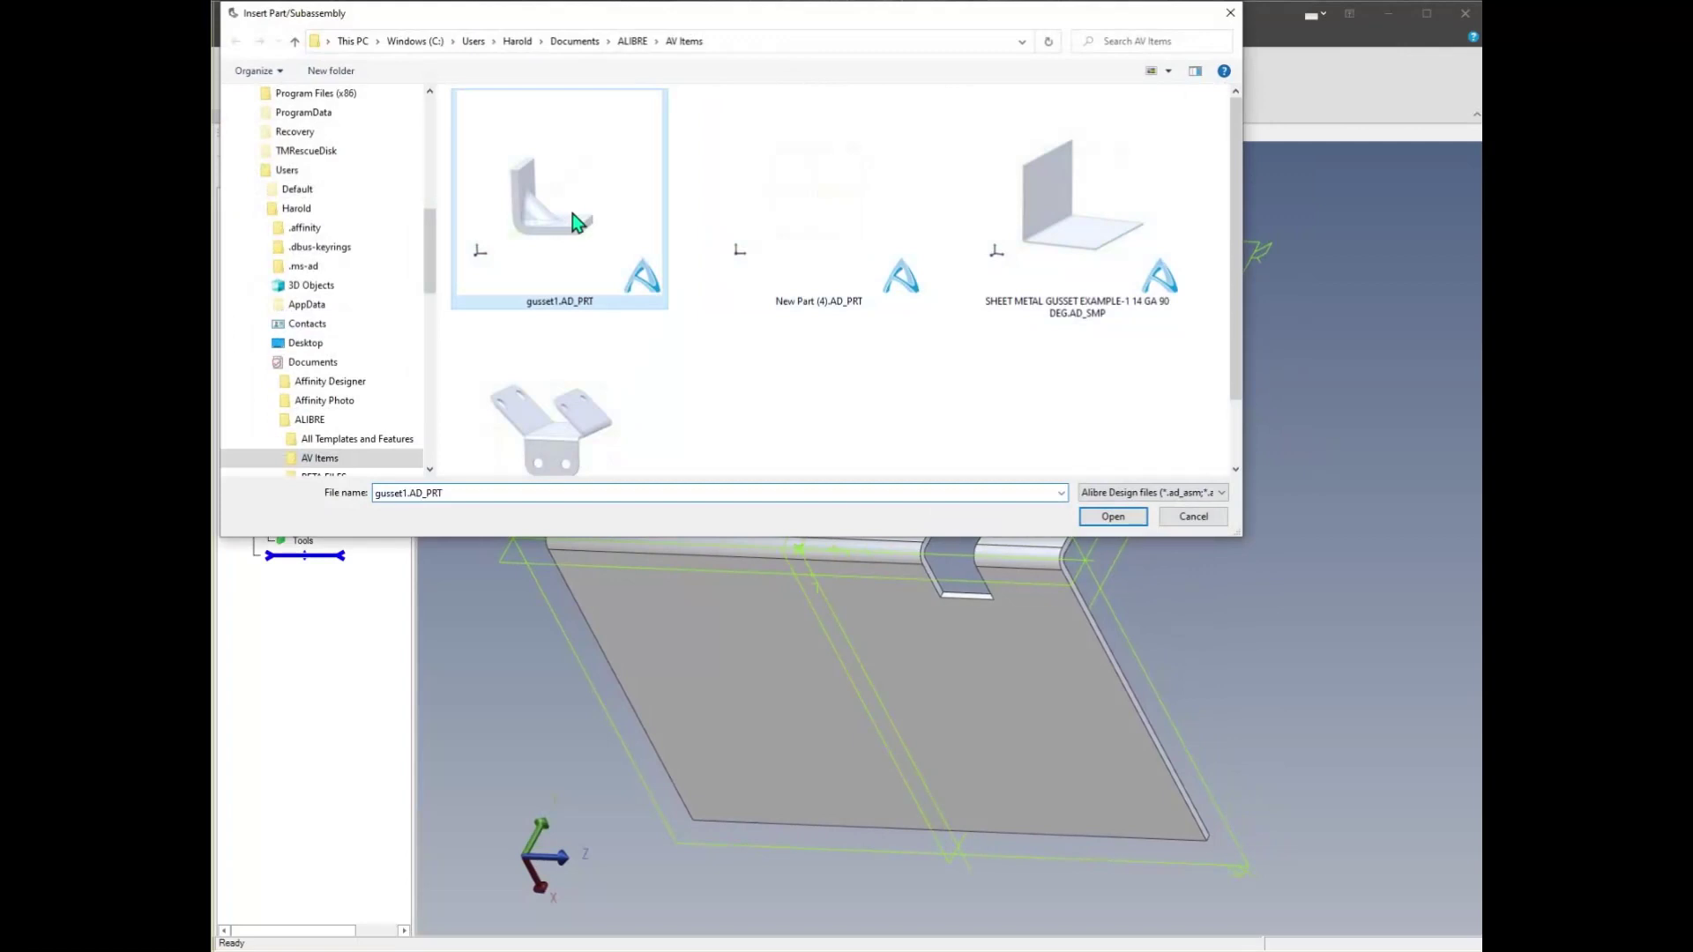
click(1113, 516)
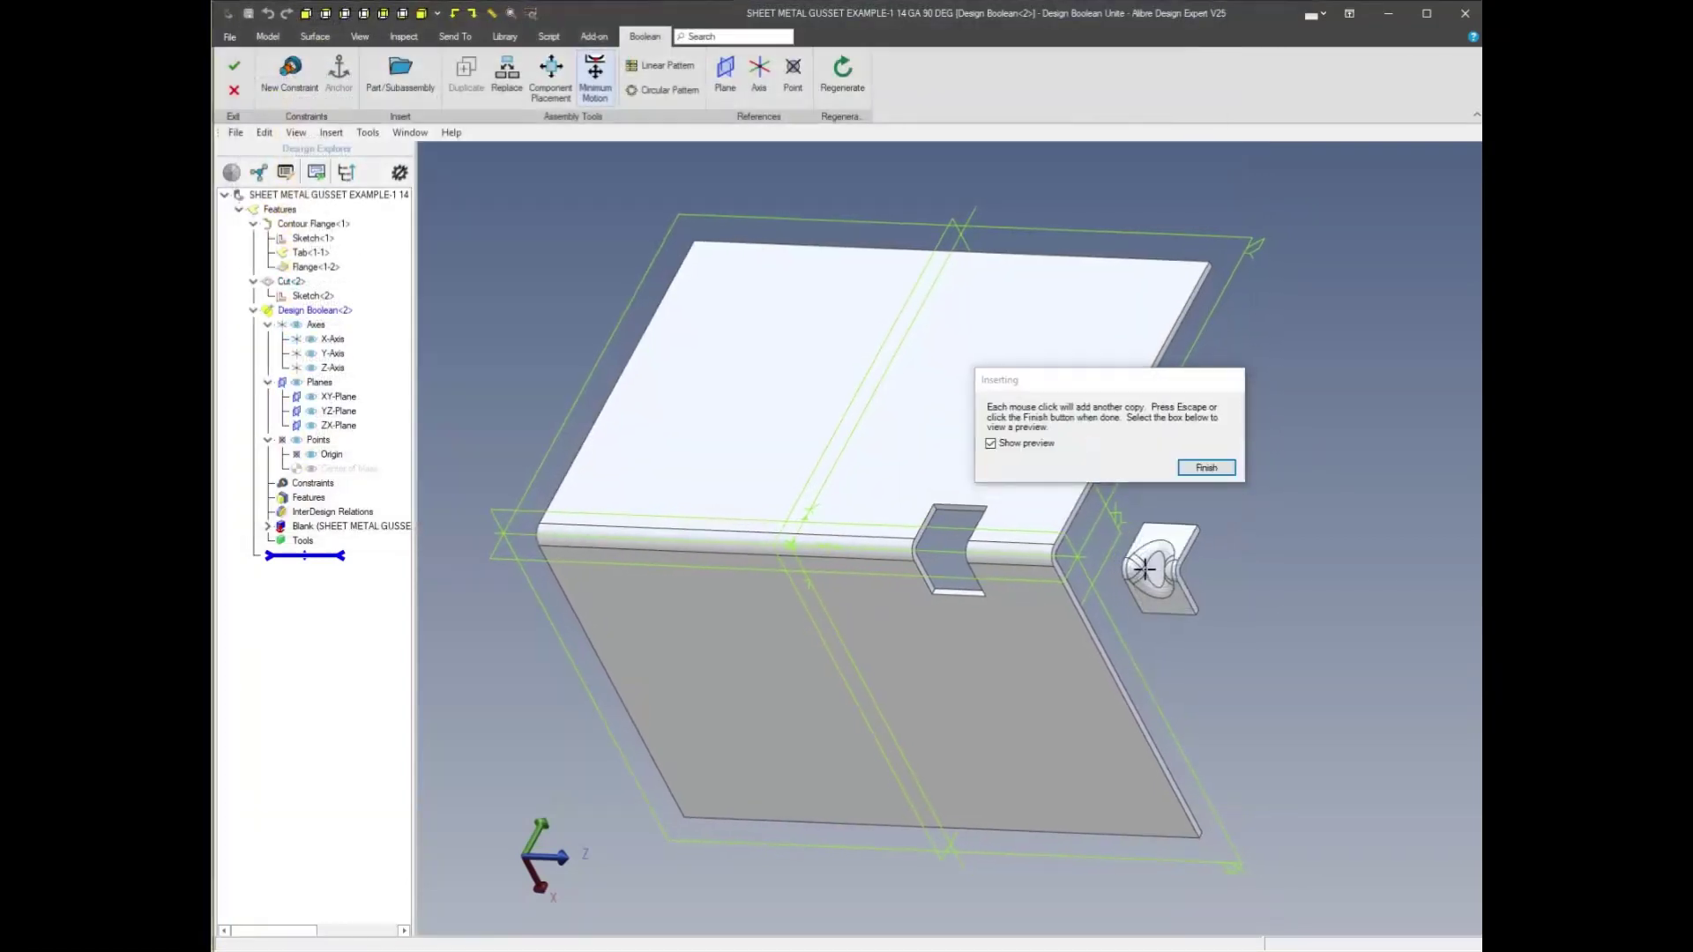
click(1205, 467)
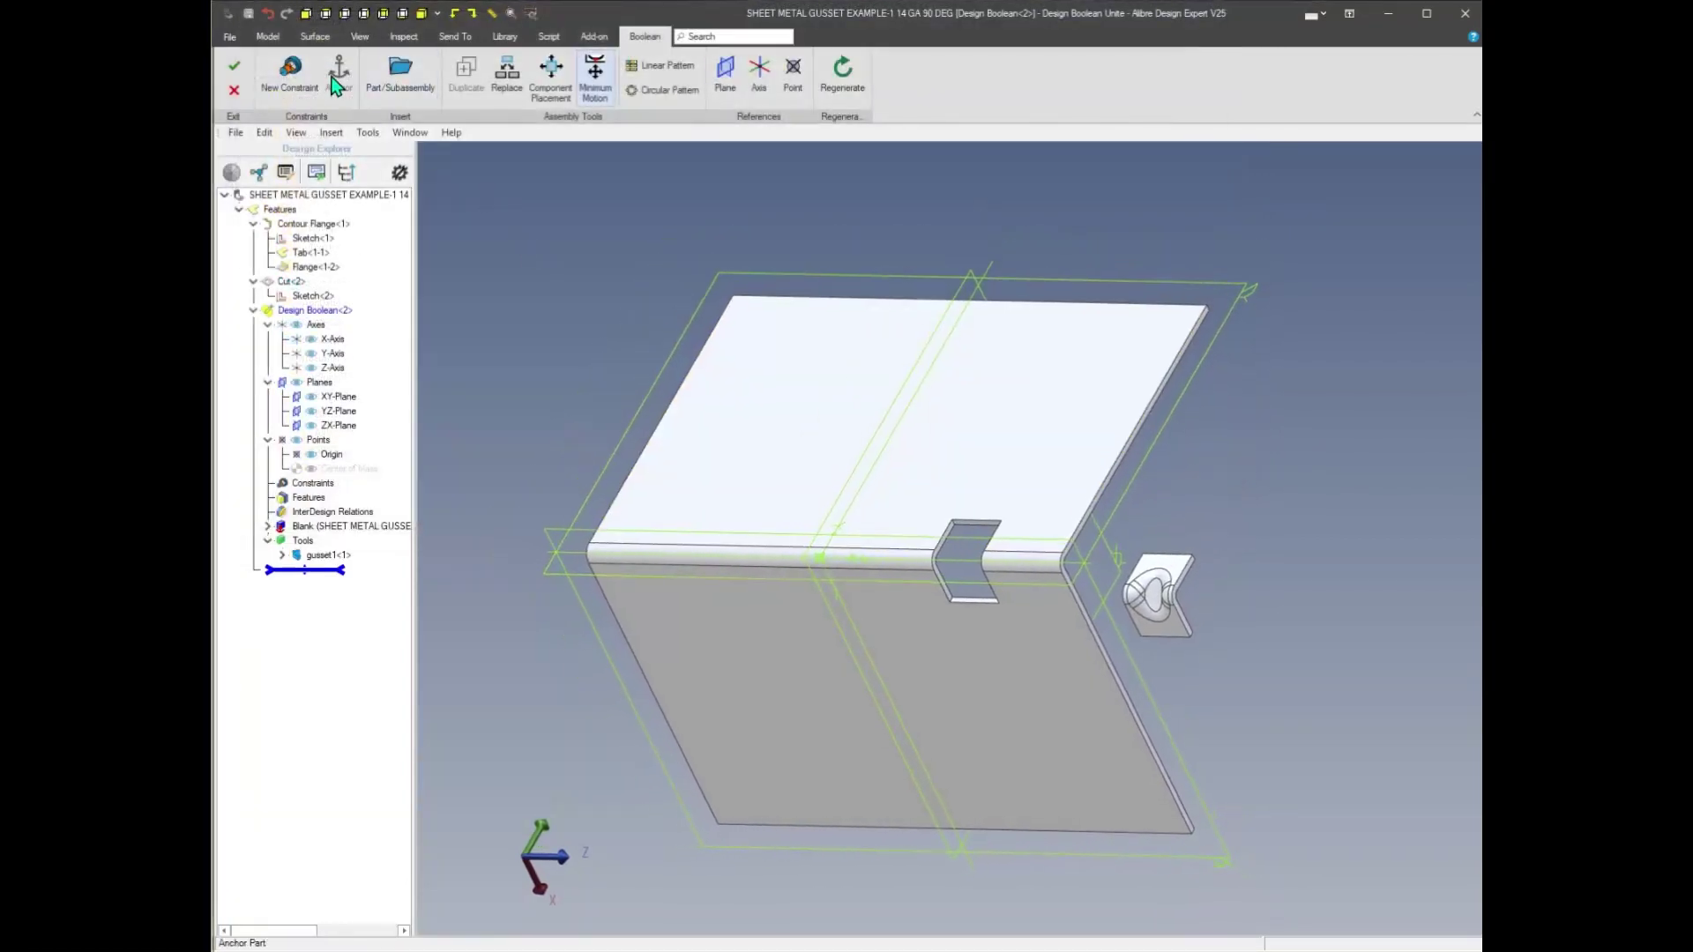
Apply a coincident constraint between the gusset's upright outer face and the outer face of the bracket's vertical flange
click(290, 70)
scroll(1209, 478, up, 3)
click(1215, 470)
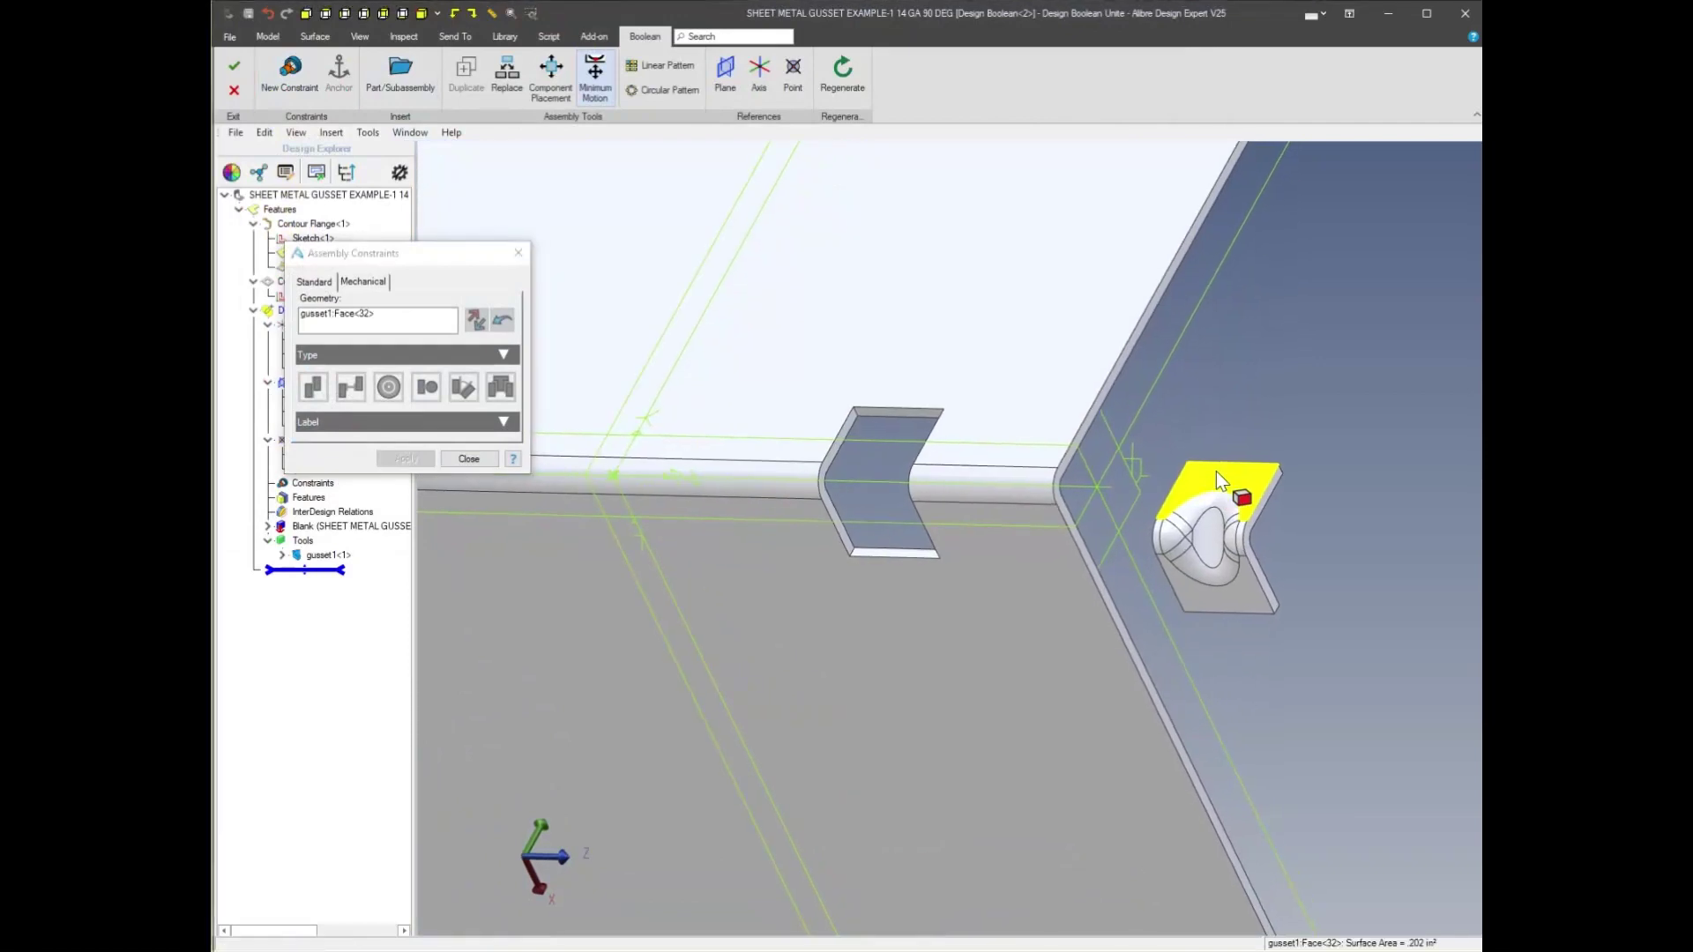
click(1014, 351)
click(406, 459)
Make the gusset's lower outer face coincident with the outer face of the bracket's horizontal flange
middle_drag(476, 462, 1038, 432)
click(1039, 432)
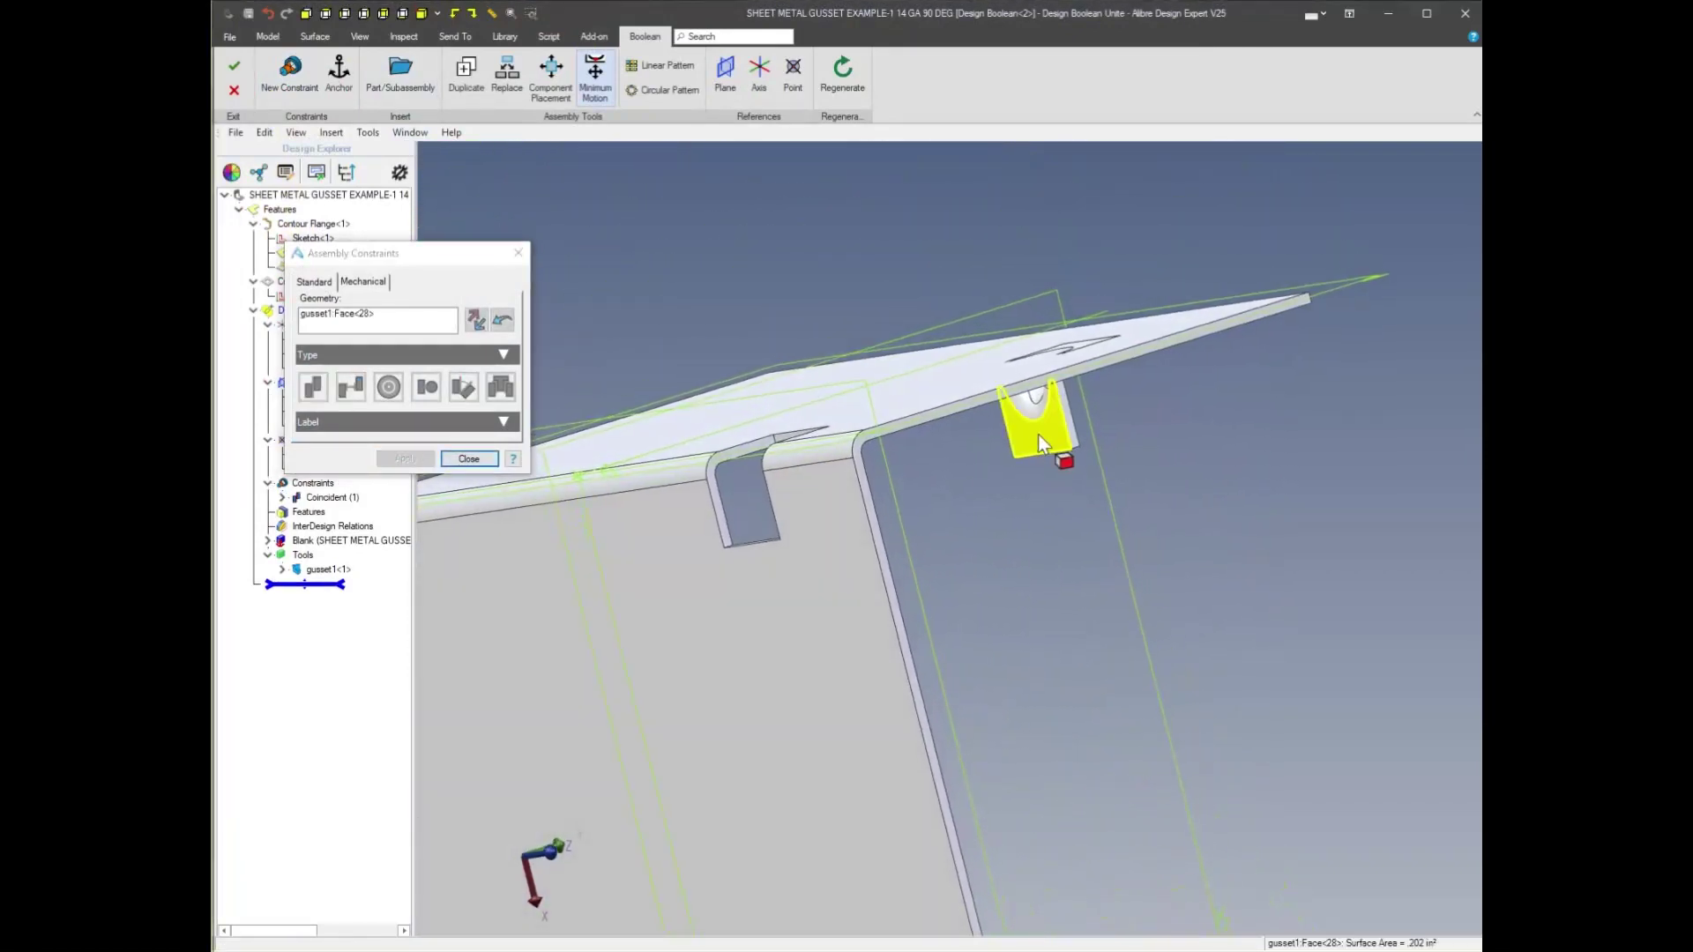
click(822, 554)
click(406, 459)
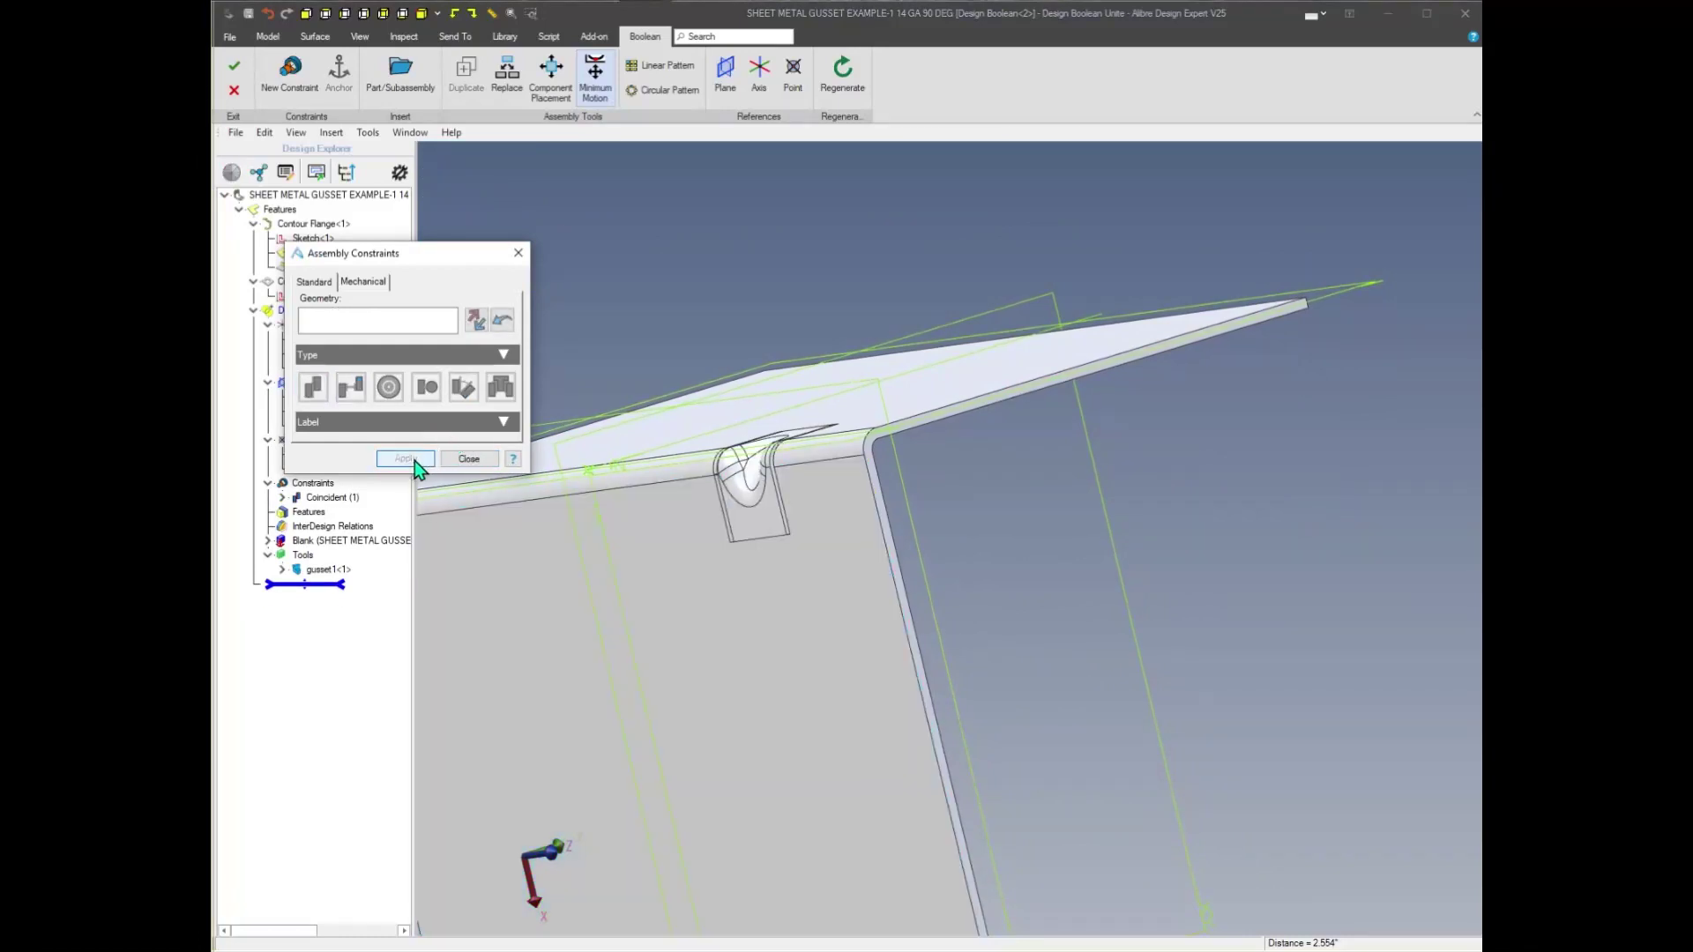
Make the gusset's side face coincident with the matching side wall of the opening, and finish constraining
scroll(851, 532, up, 4)
scroll(853, 531, up, 4)
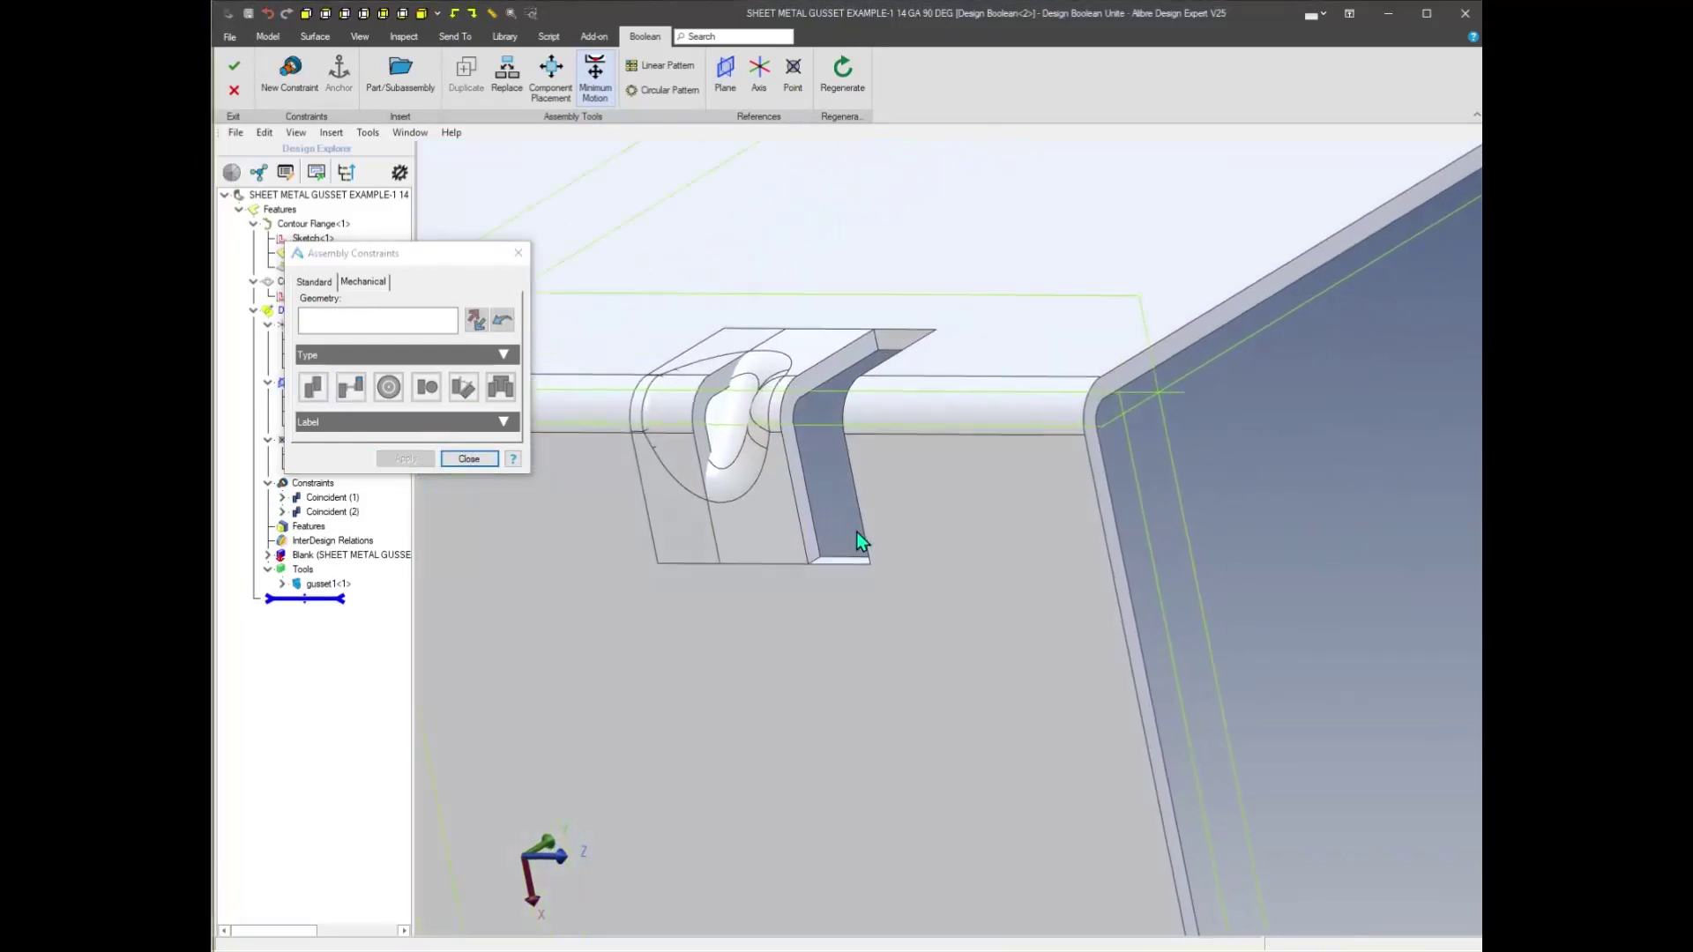
click(753, 501)
middle_drag(755, 501, 956, 506)
click(956, 506)
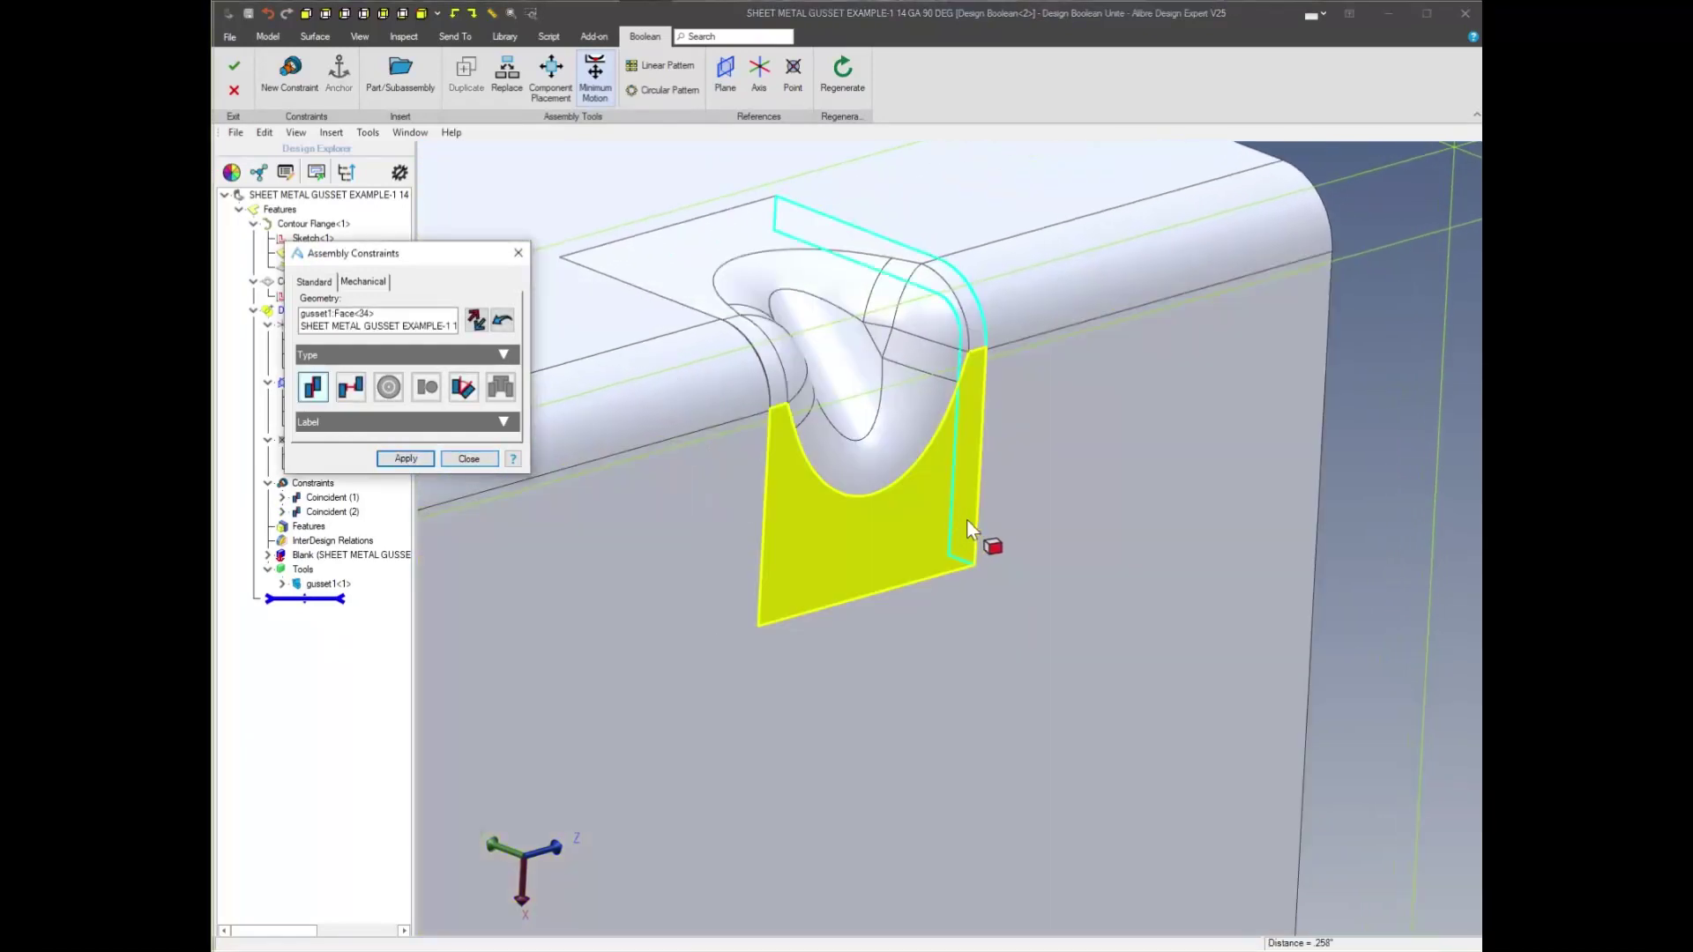
click(414, 461)
click(480, 459)
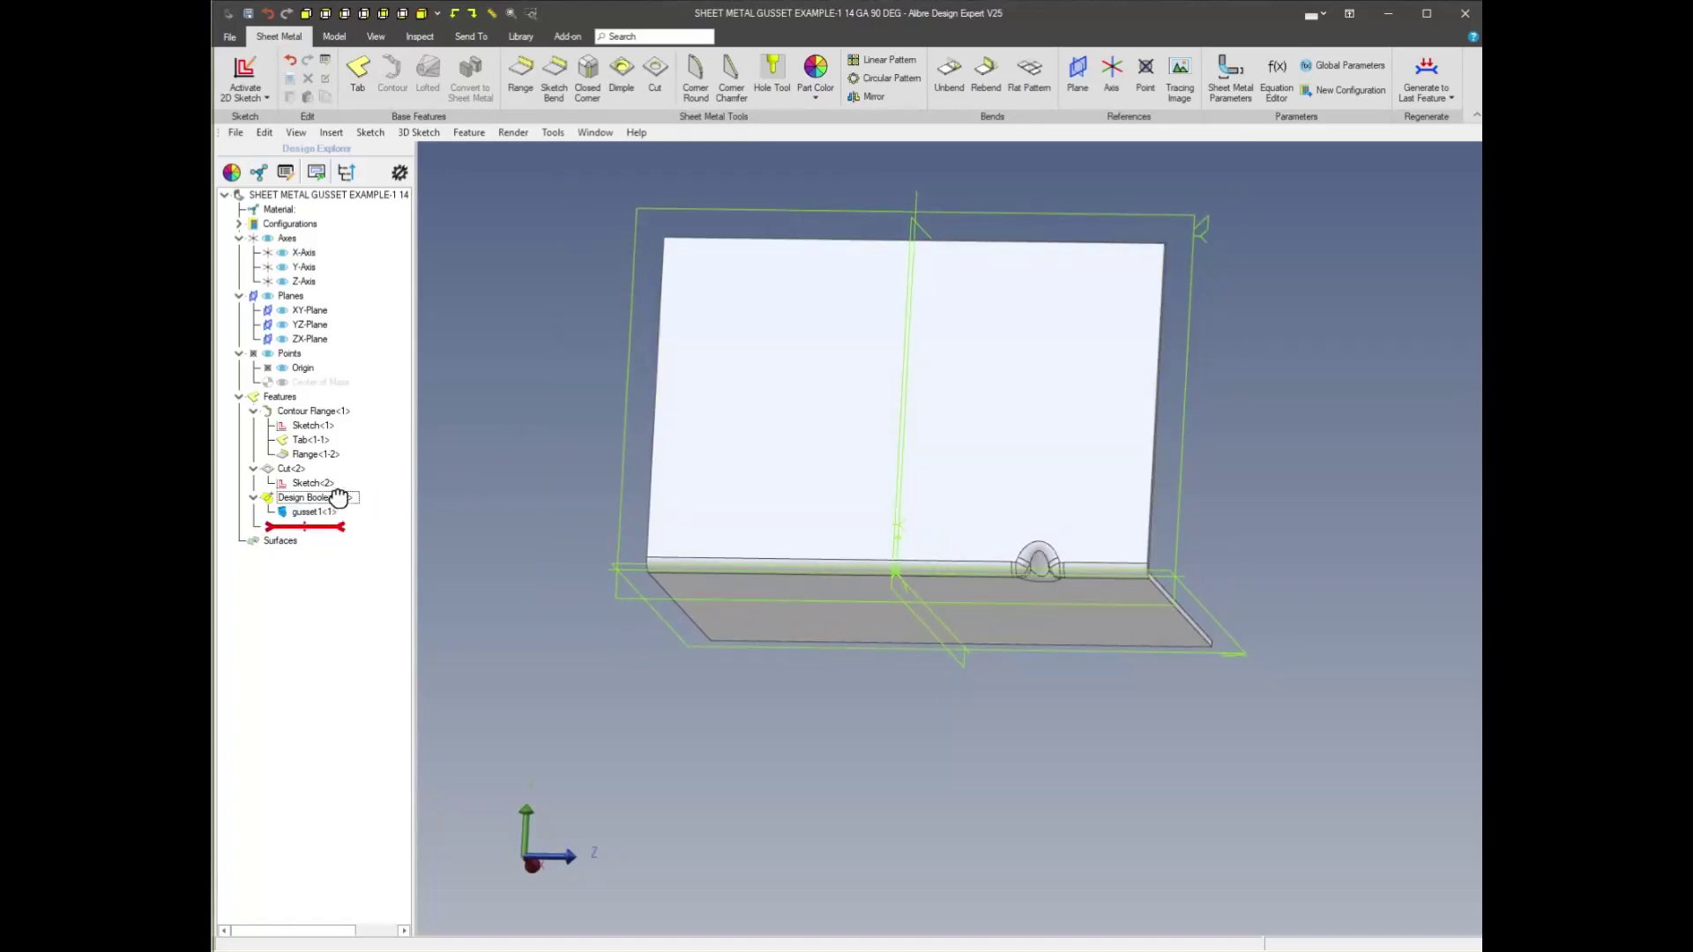
Roll the feature history back to before the Boolean and mirror the cut about the XY-Plane
drag(339, 498, 332, 492)
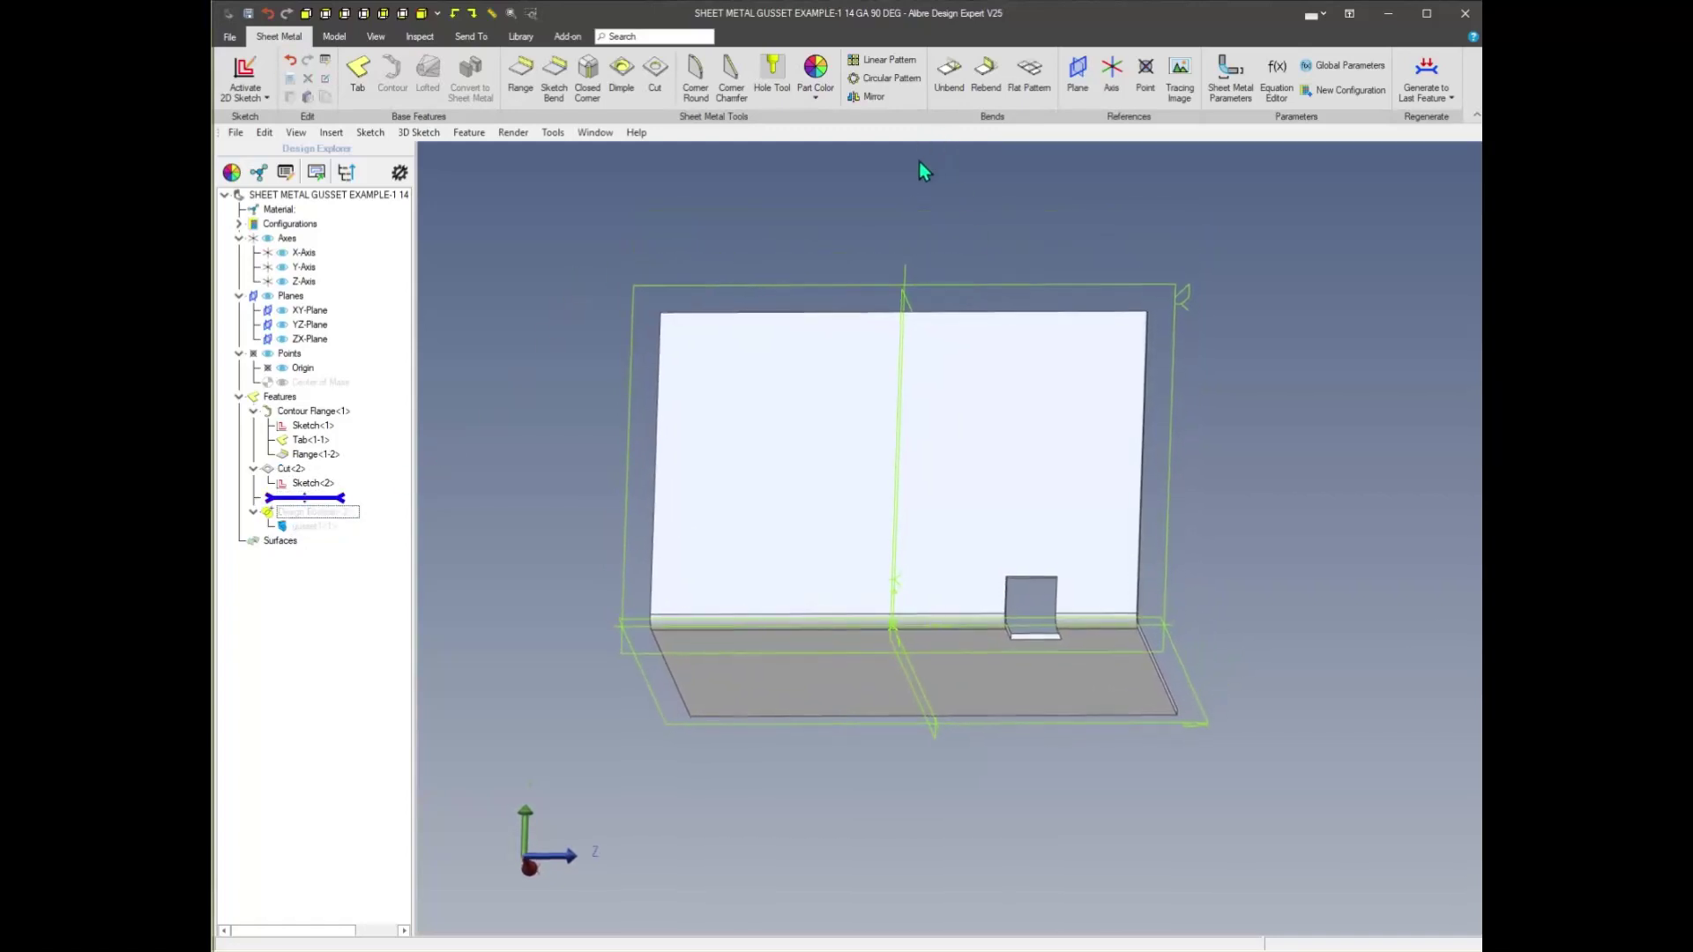
click(872, 97)
scroll(970, 599, up, 3)
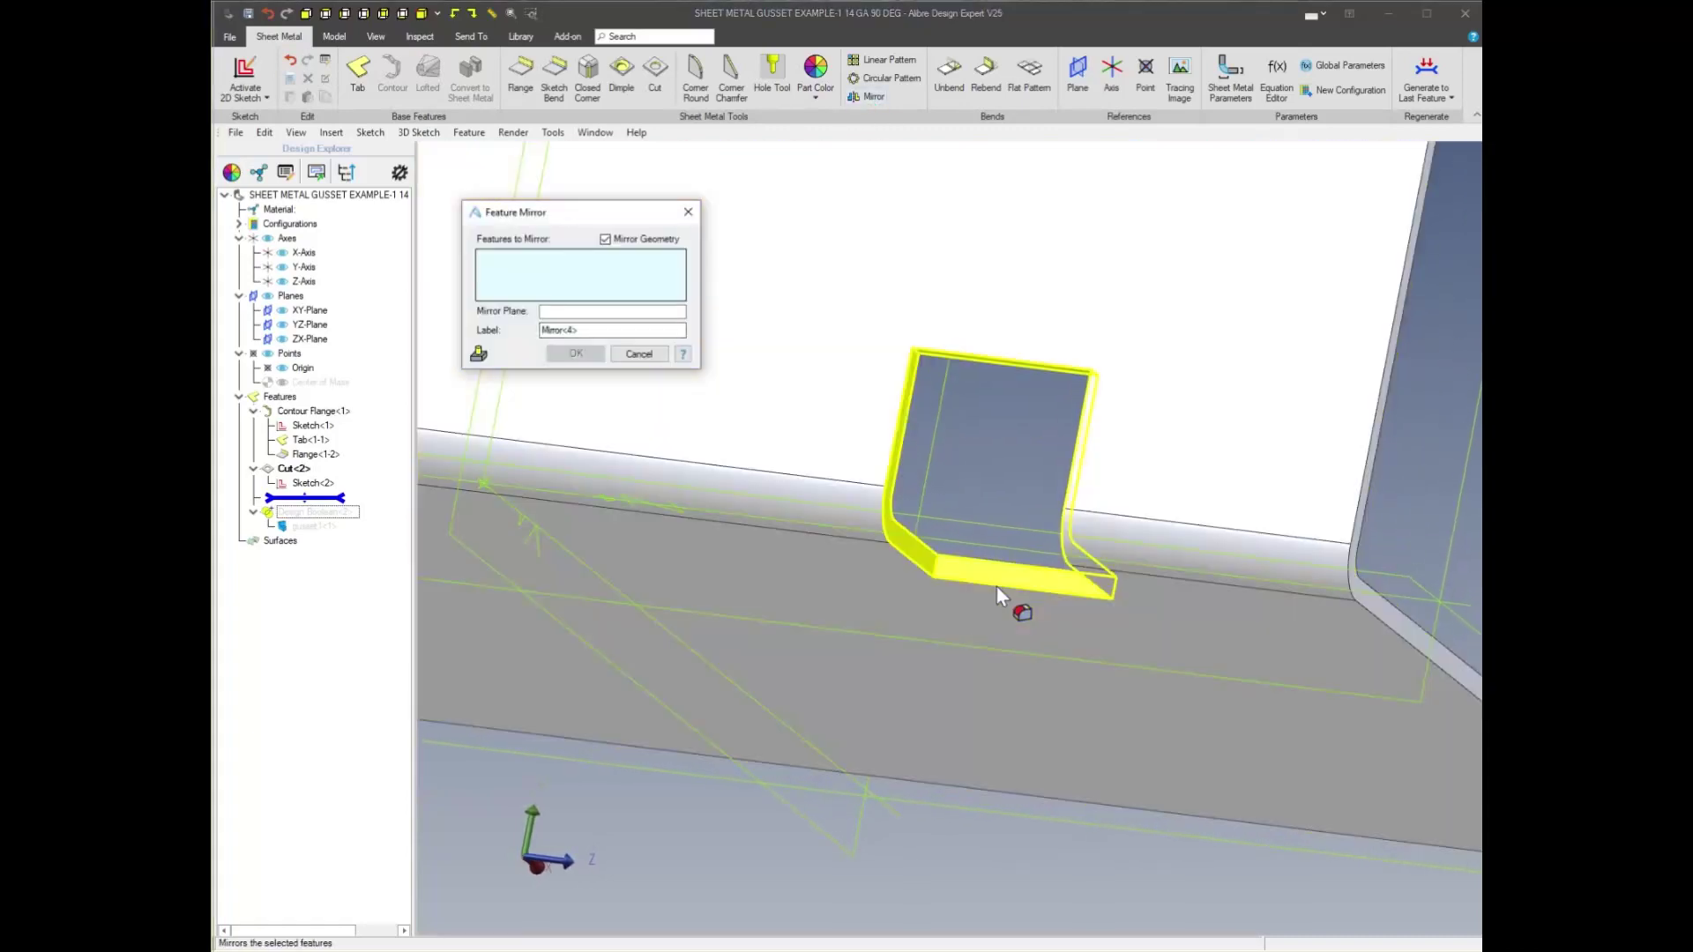
click(996, 575)
scroll(960, 554, down, 3)
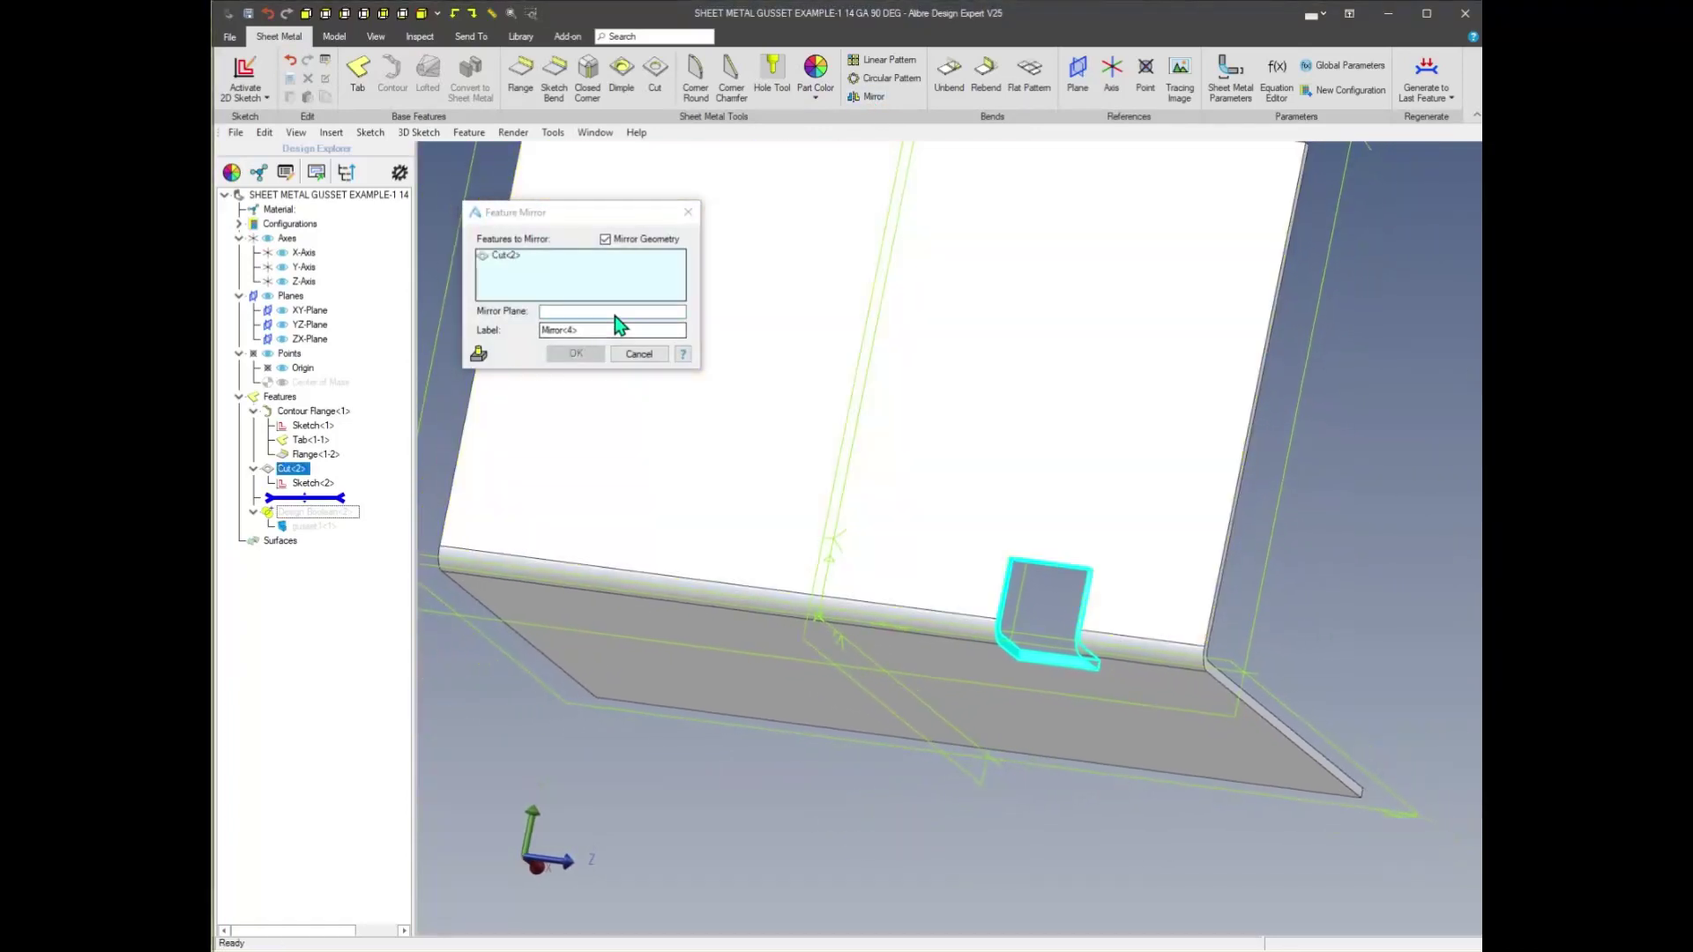
scroll(933, 726, down, 2)
click(957, 719)
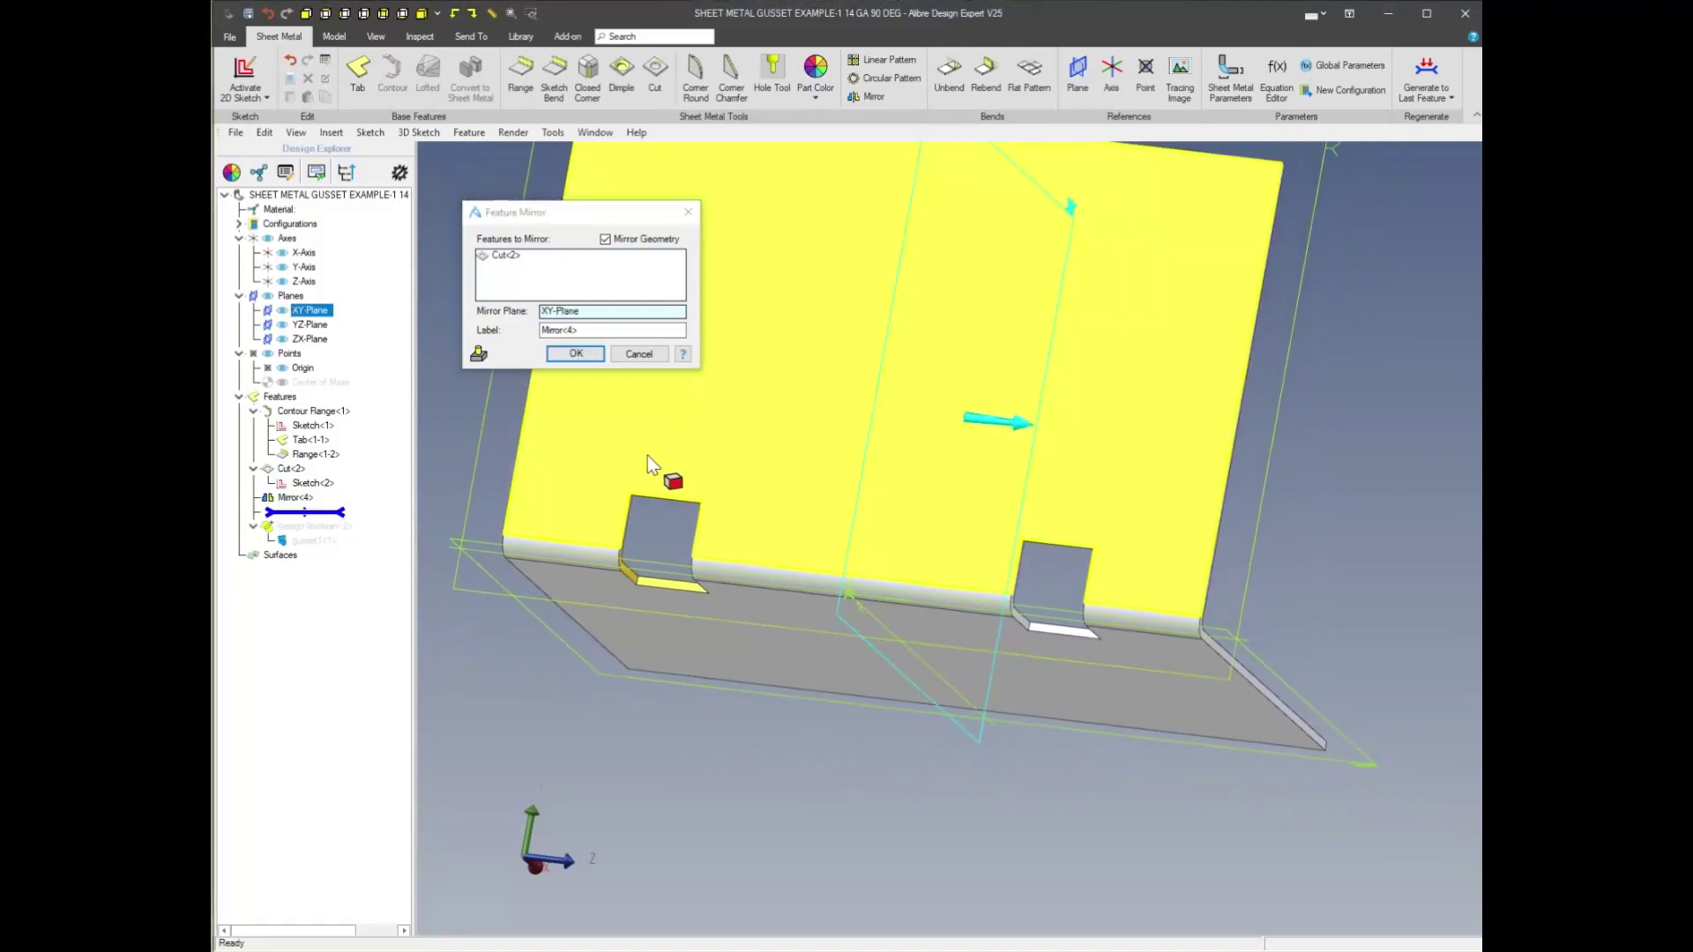
click(576, 353)
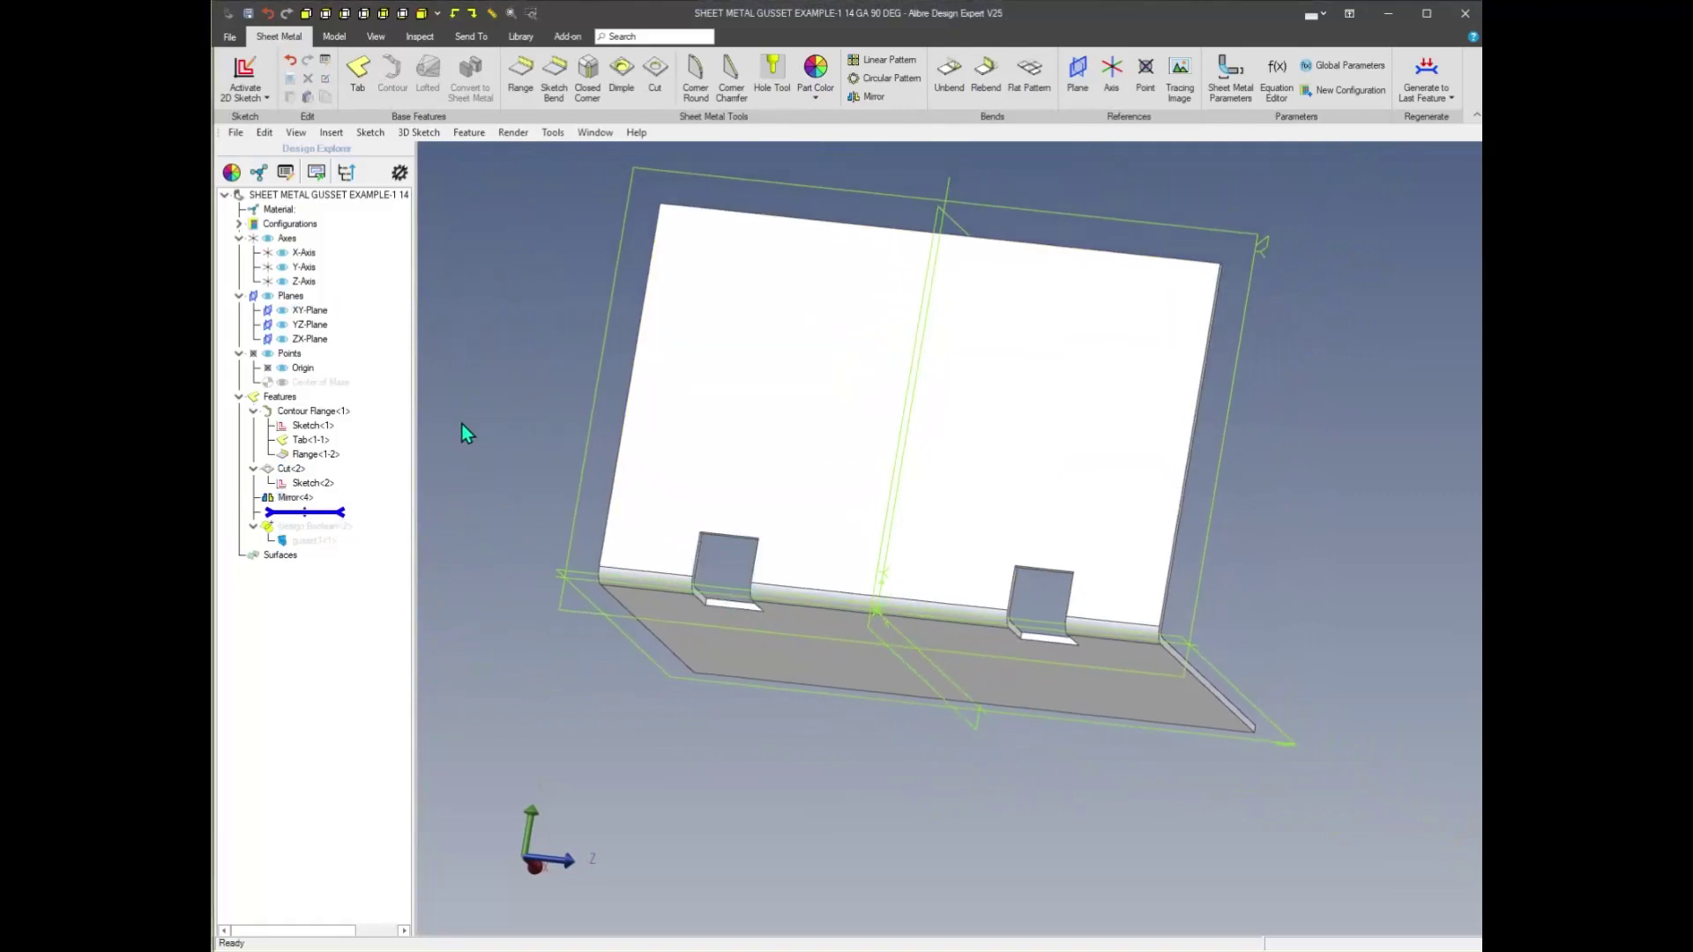
Regenerate to the last feature and reopen the Boolean Unite for editing
click(1433, 90)
right_click(310, 520)
click(361, 535)
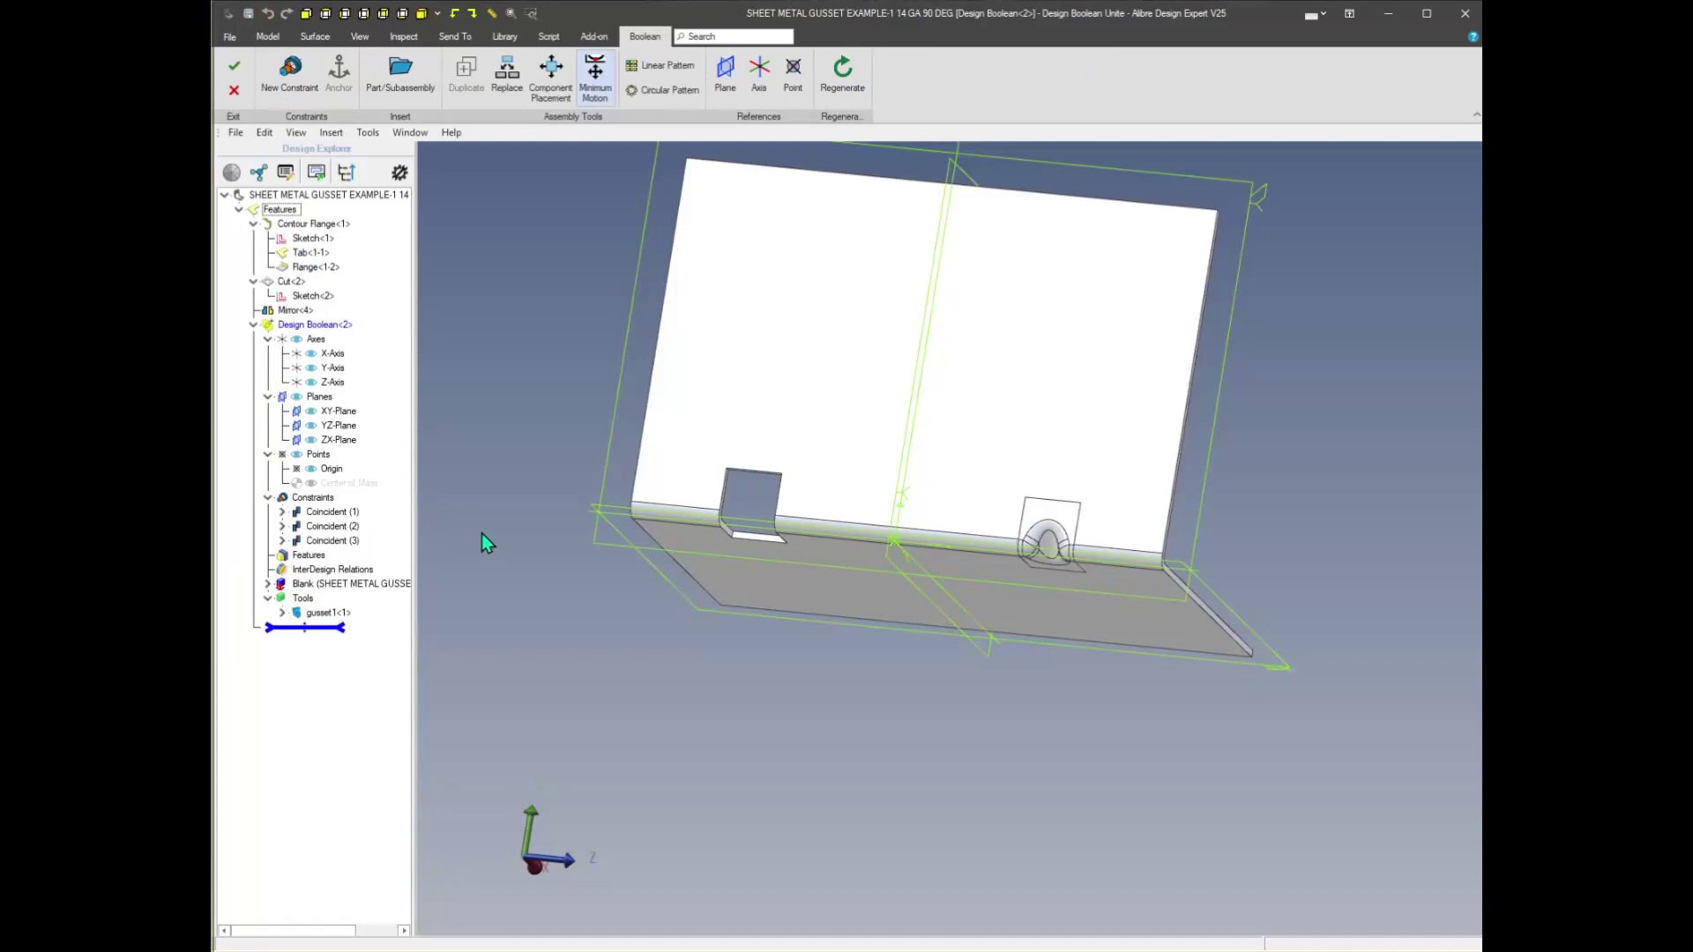
Insert one duplicate of gusset1 beside the bracket's end nearest the mirrored opening
right_click(333, 613)
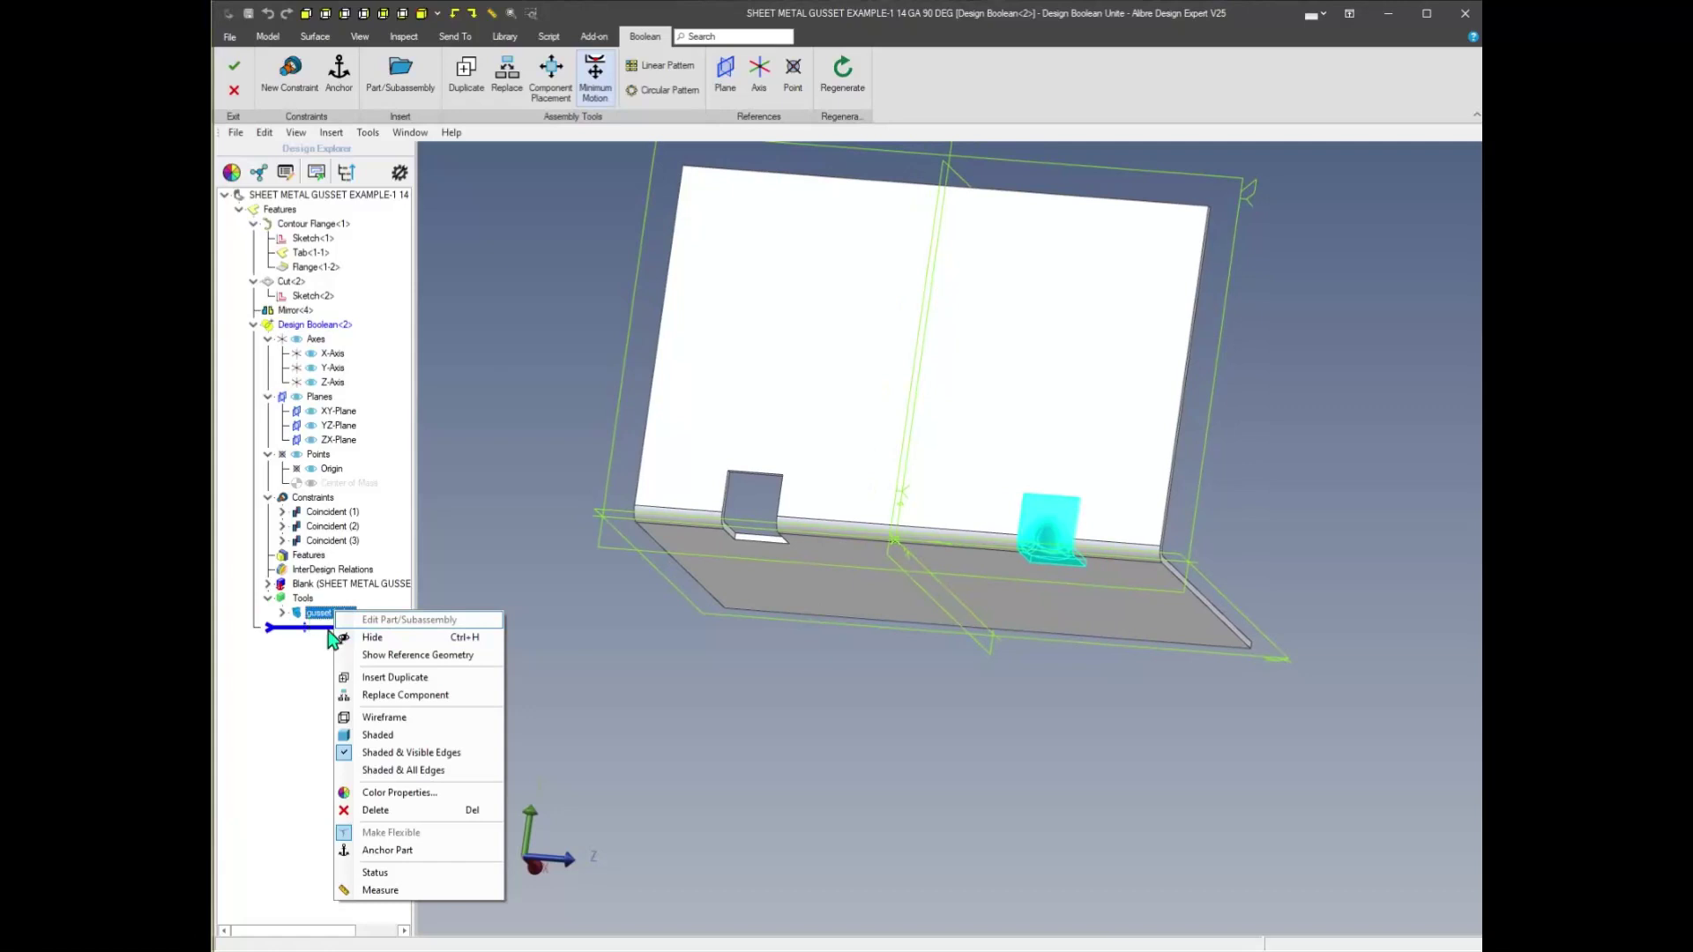
click(398, 678)
click(584, 551)
click(1206, 468)
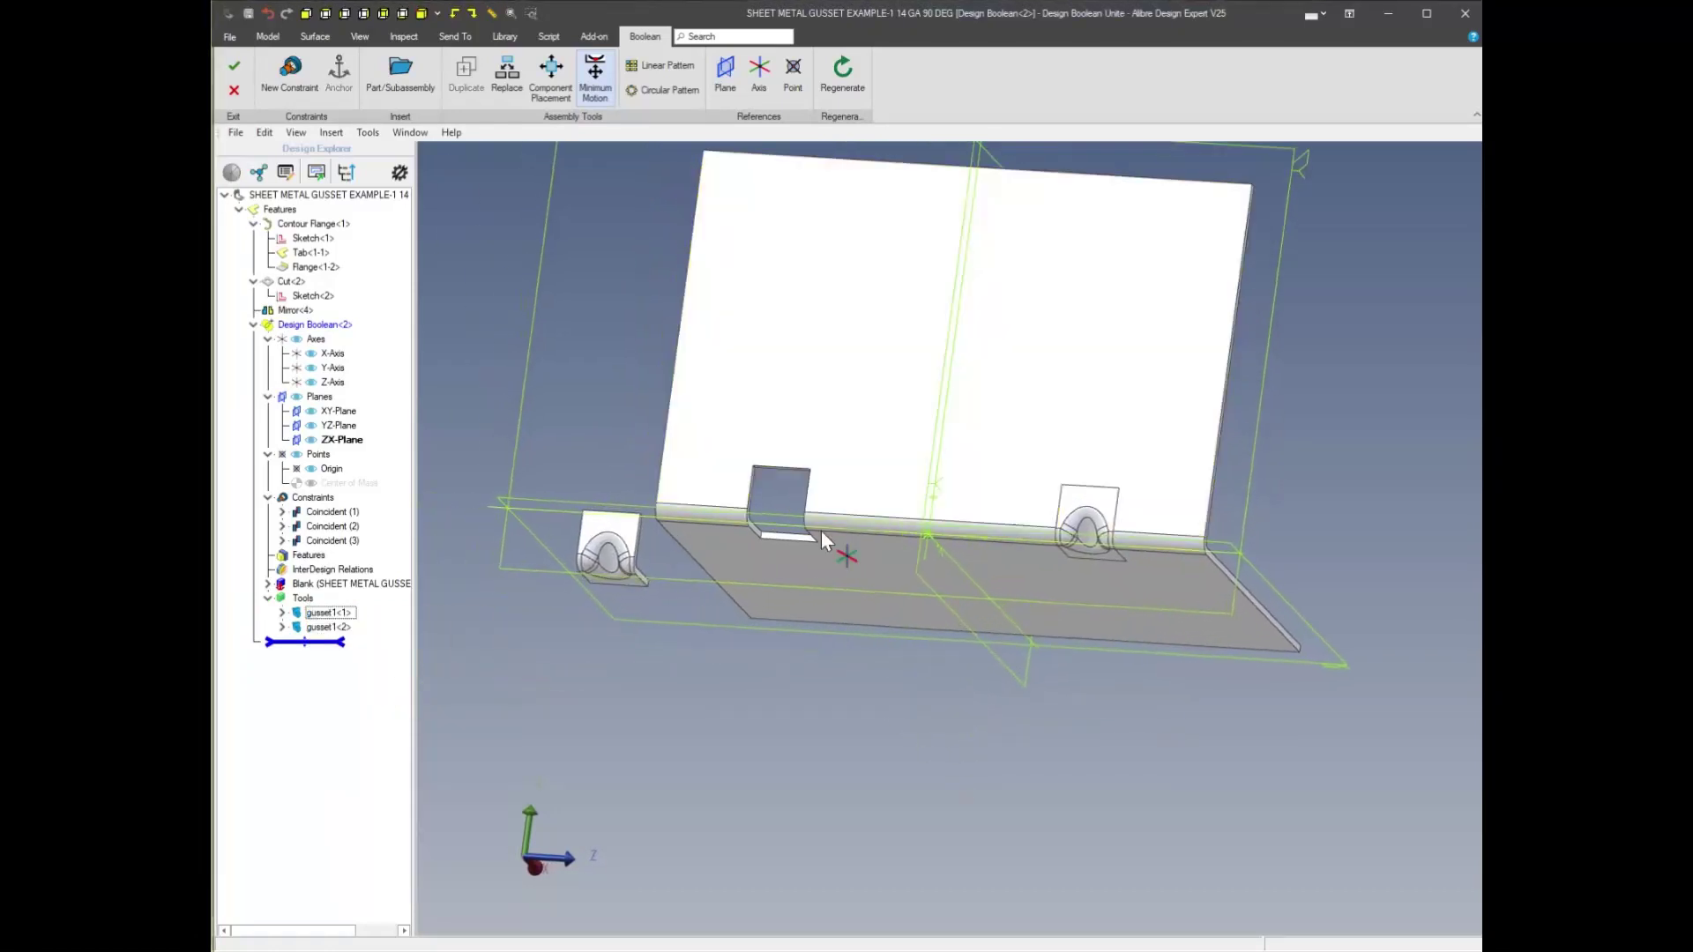
Make the duplicate gusset's upright outer face coincident with the outer face of the bracket's vertical flange
click(290, 75)
scroll(573, 589, up, 3)
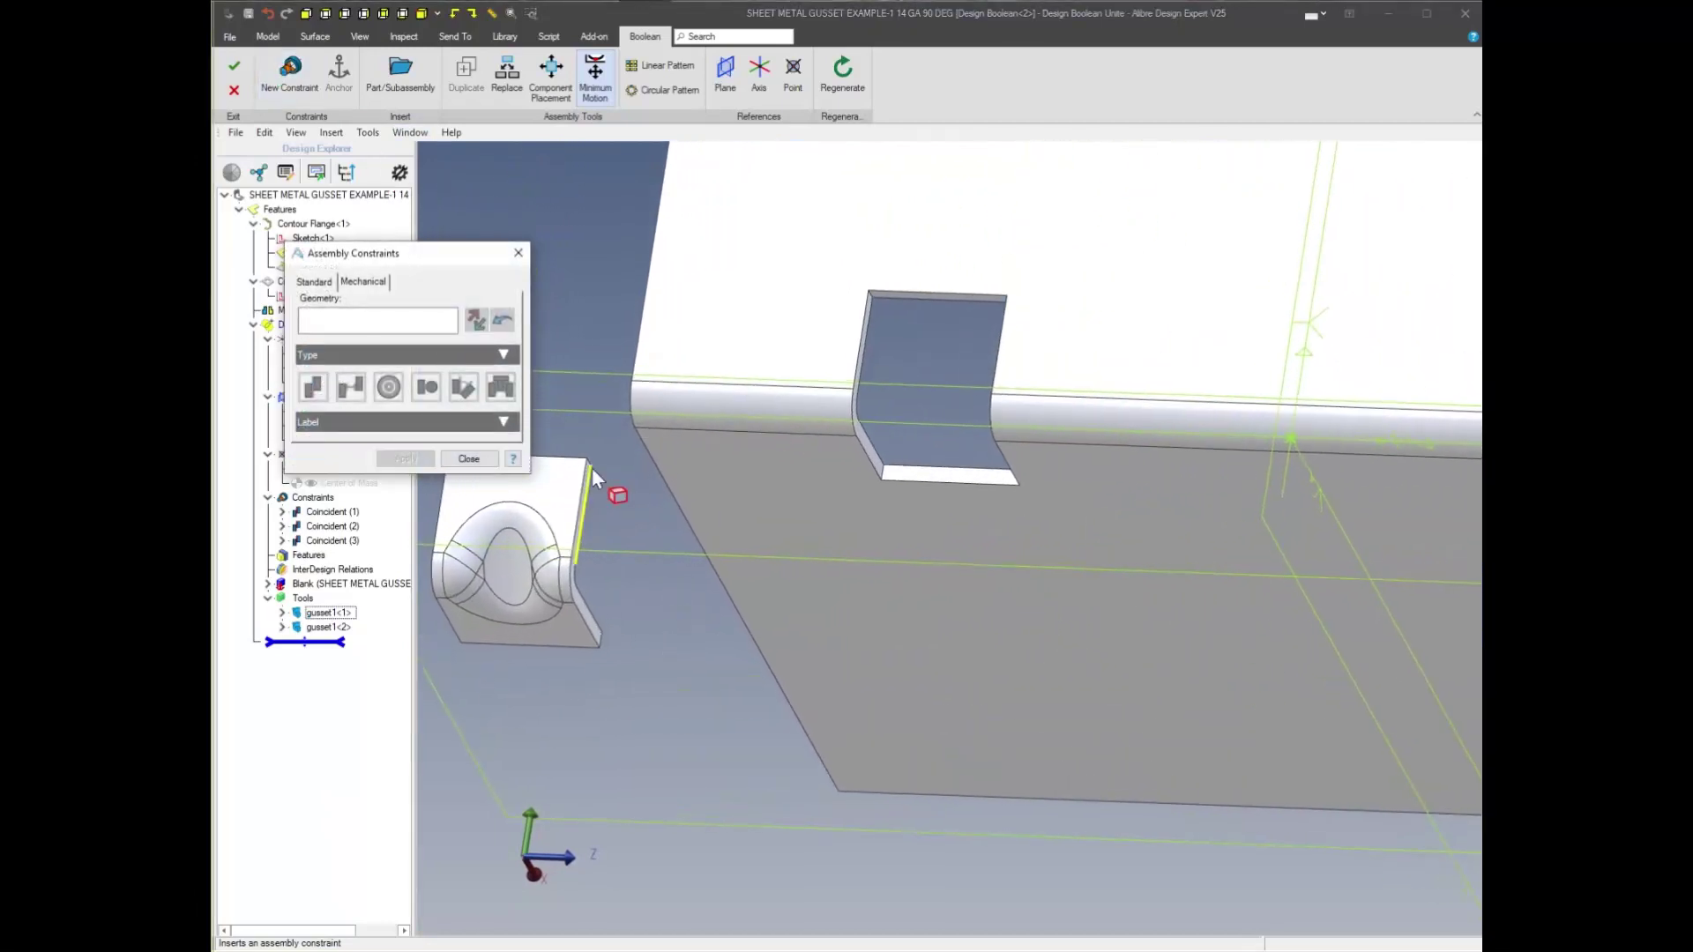
click(550, 477)
scroll(765, 399, up, 1)
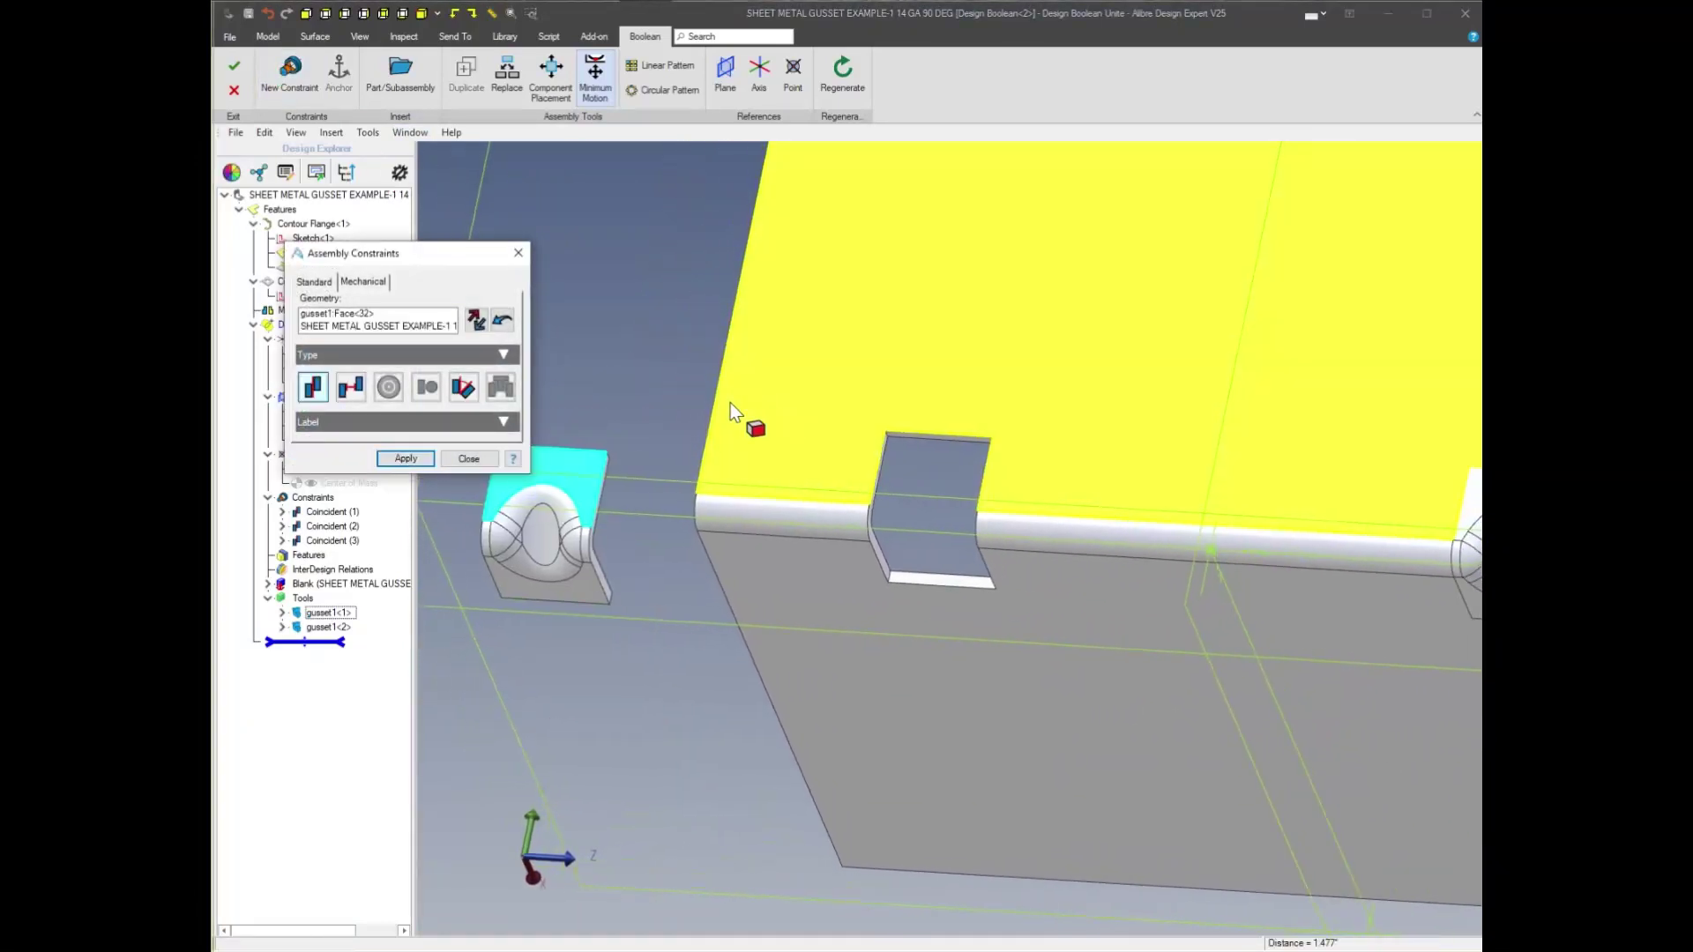
click(765, 401)
click(416, 460)
Make the duplicate gusset's lower outer face coincident with the outer face of the bracket's horizontal flange
scroll(679, 516, up, 1)
click(651, 508)
click(851, 494)
click(417, 460)
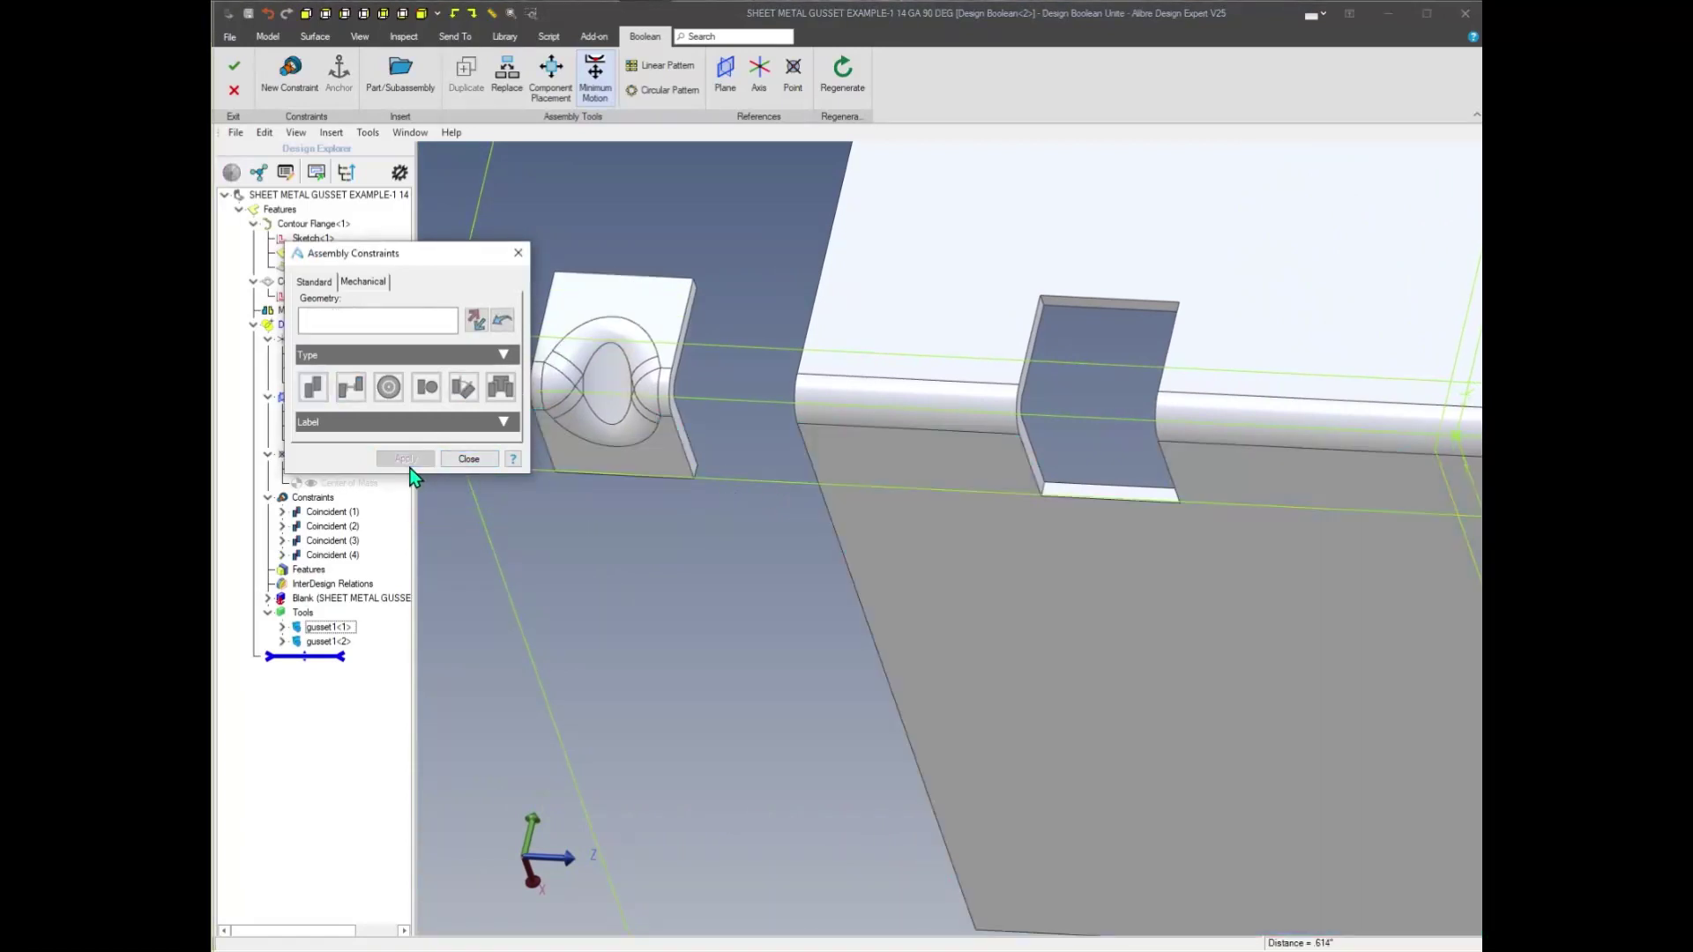
Make the duplicate gusset's side face coincident with the matching side wall of the mirrored opening, and finish constraining
scroll(730, 453, up, 2)
click(631, 490)
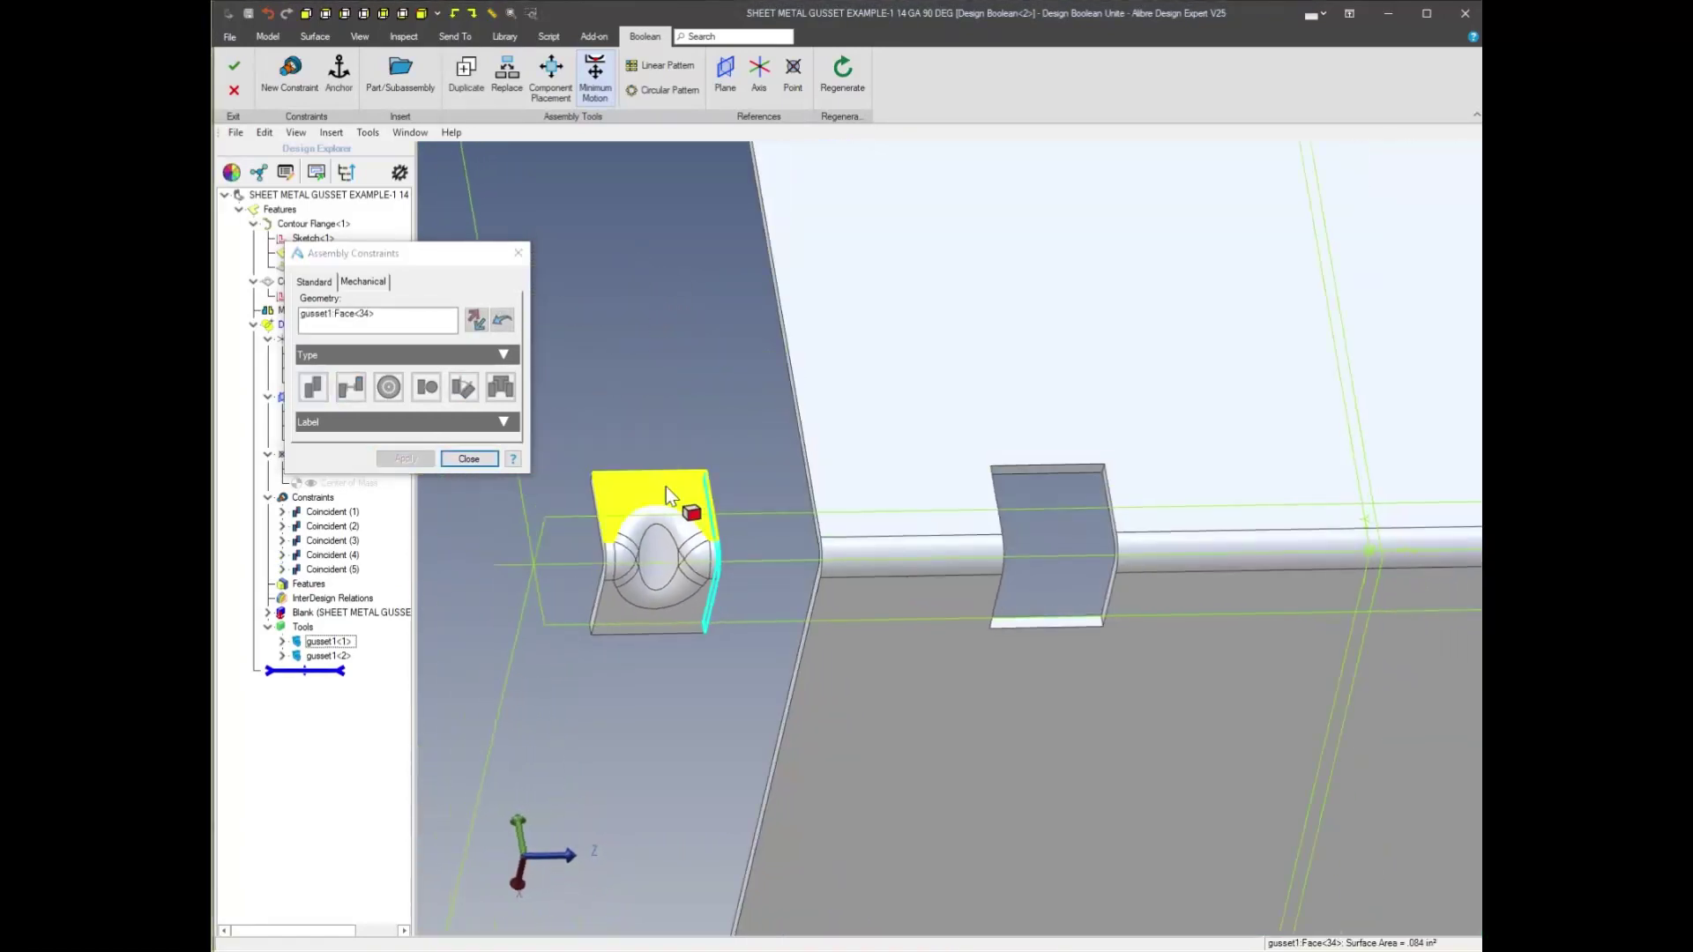
scroll(845, 500, down, 3)
scroll(936, 517, up, 3)
click(935, 528)
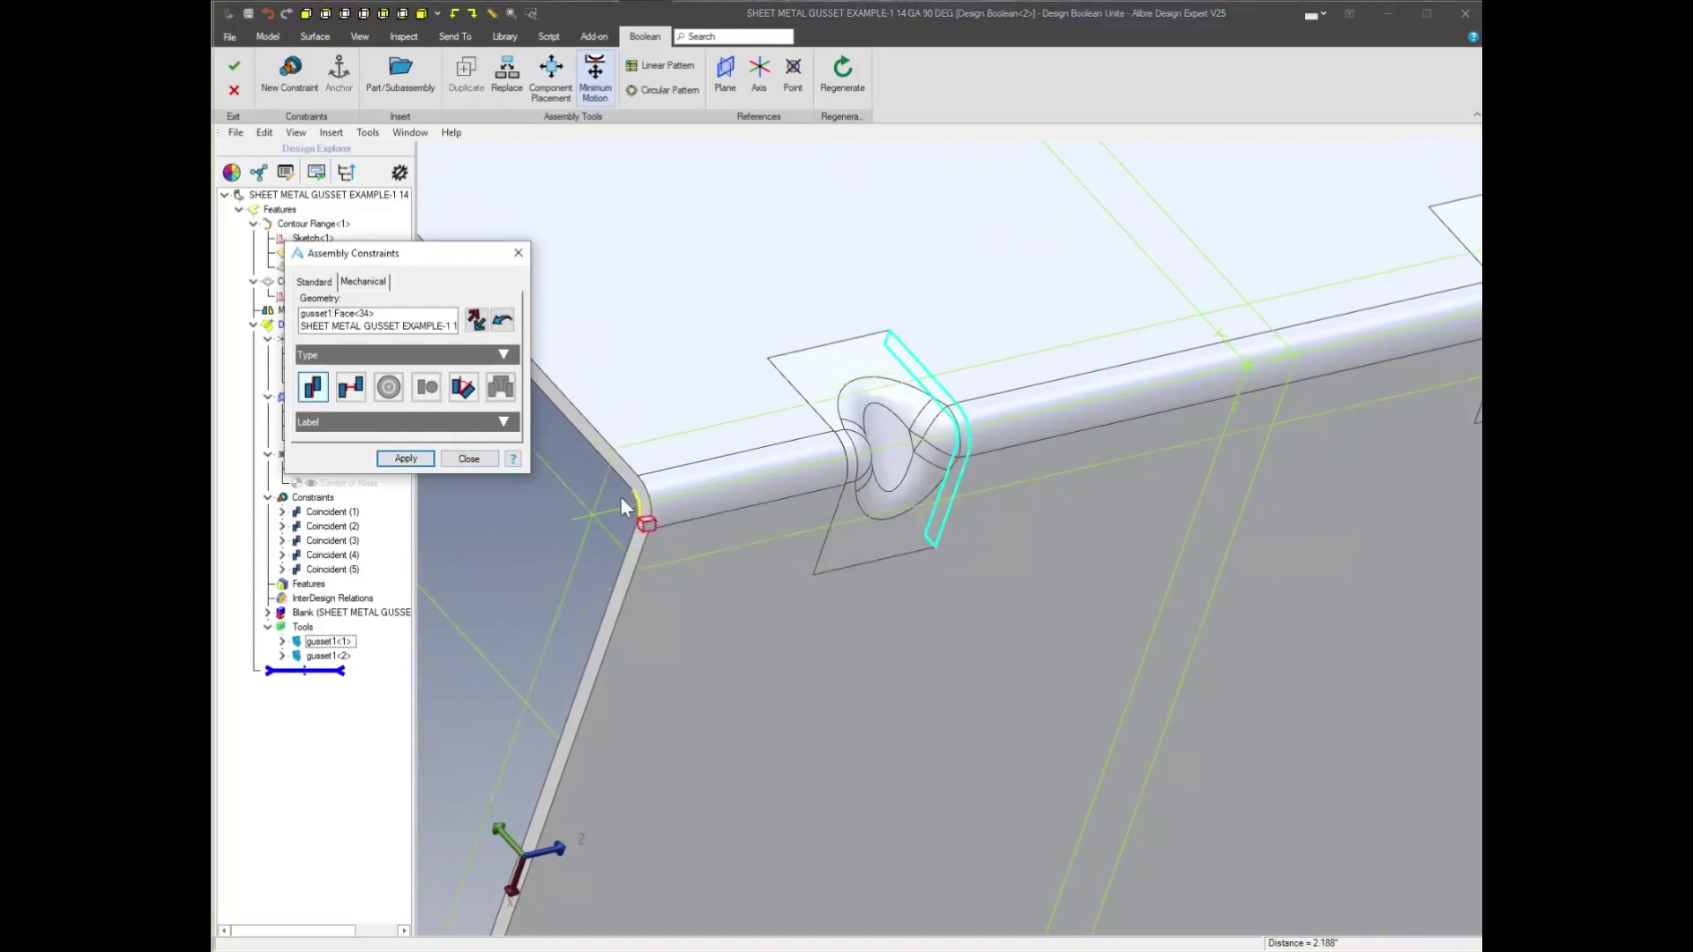
click(405, 458)
click(468, 460)
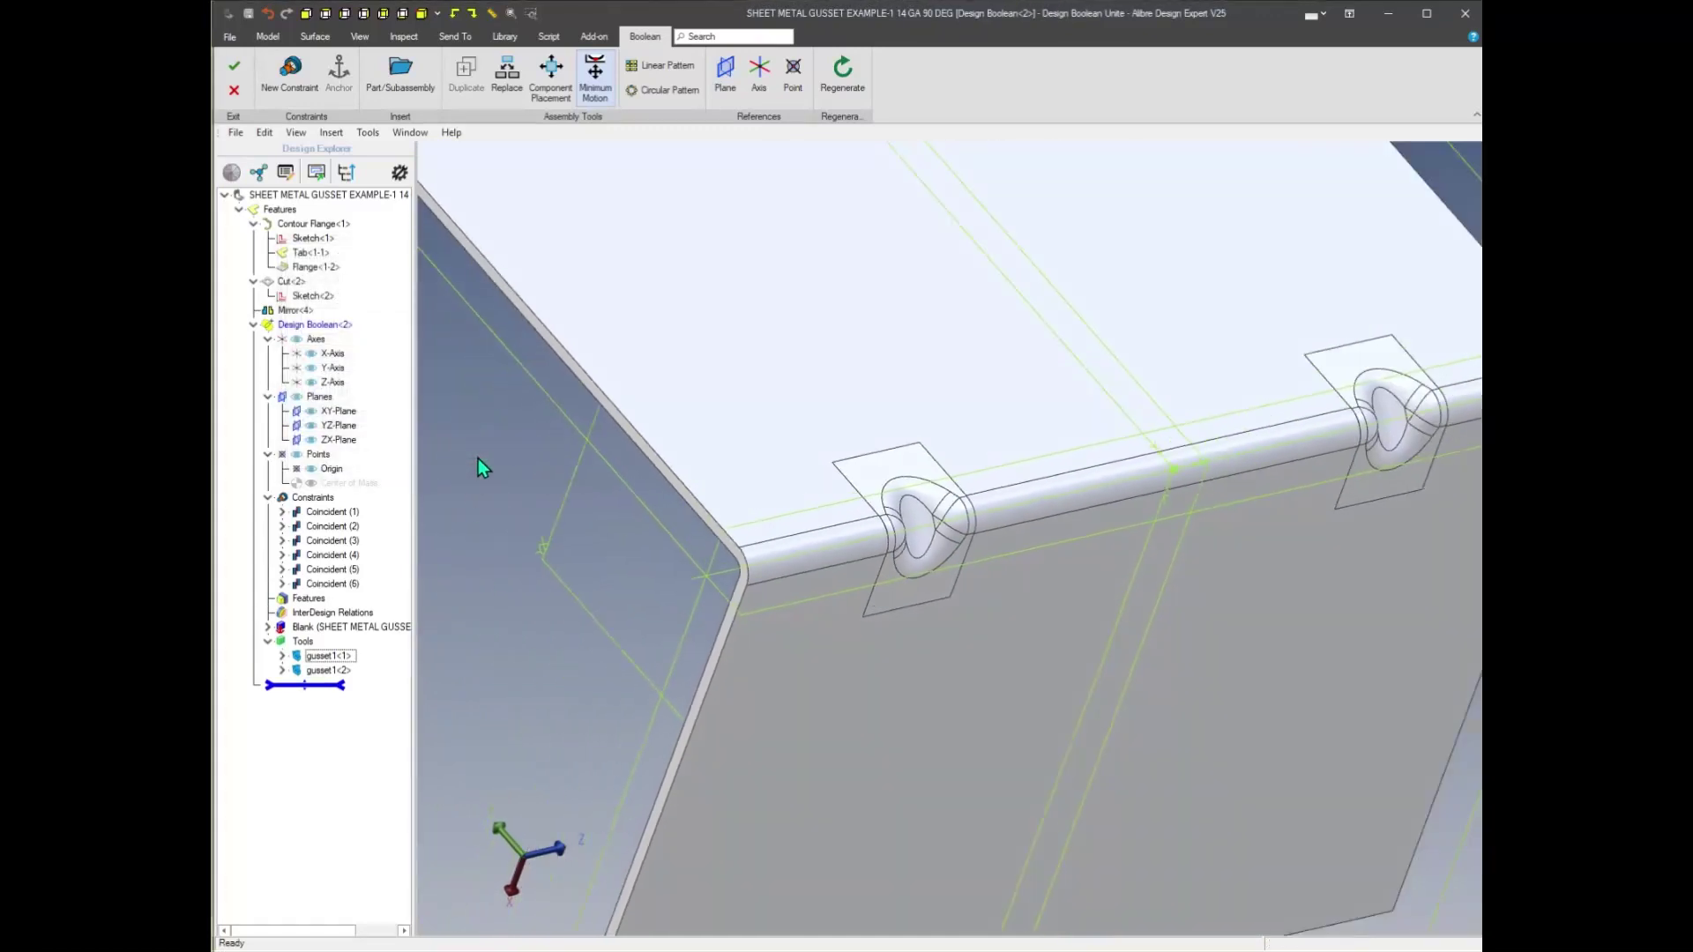
Complete the Boolean Unite with both gussets and try to flatten the bracket
scroll(529, 441, down, 5)
middle_drag(603, 411, 587, 265)
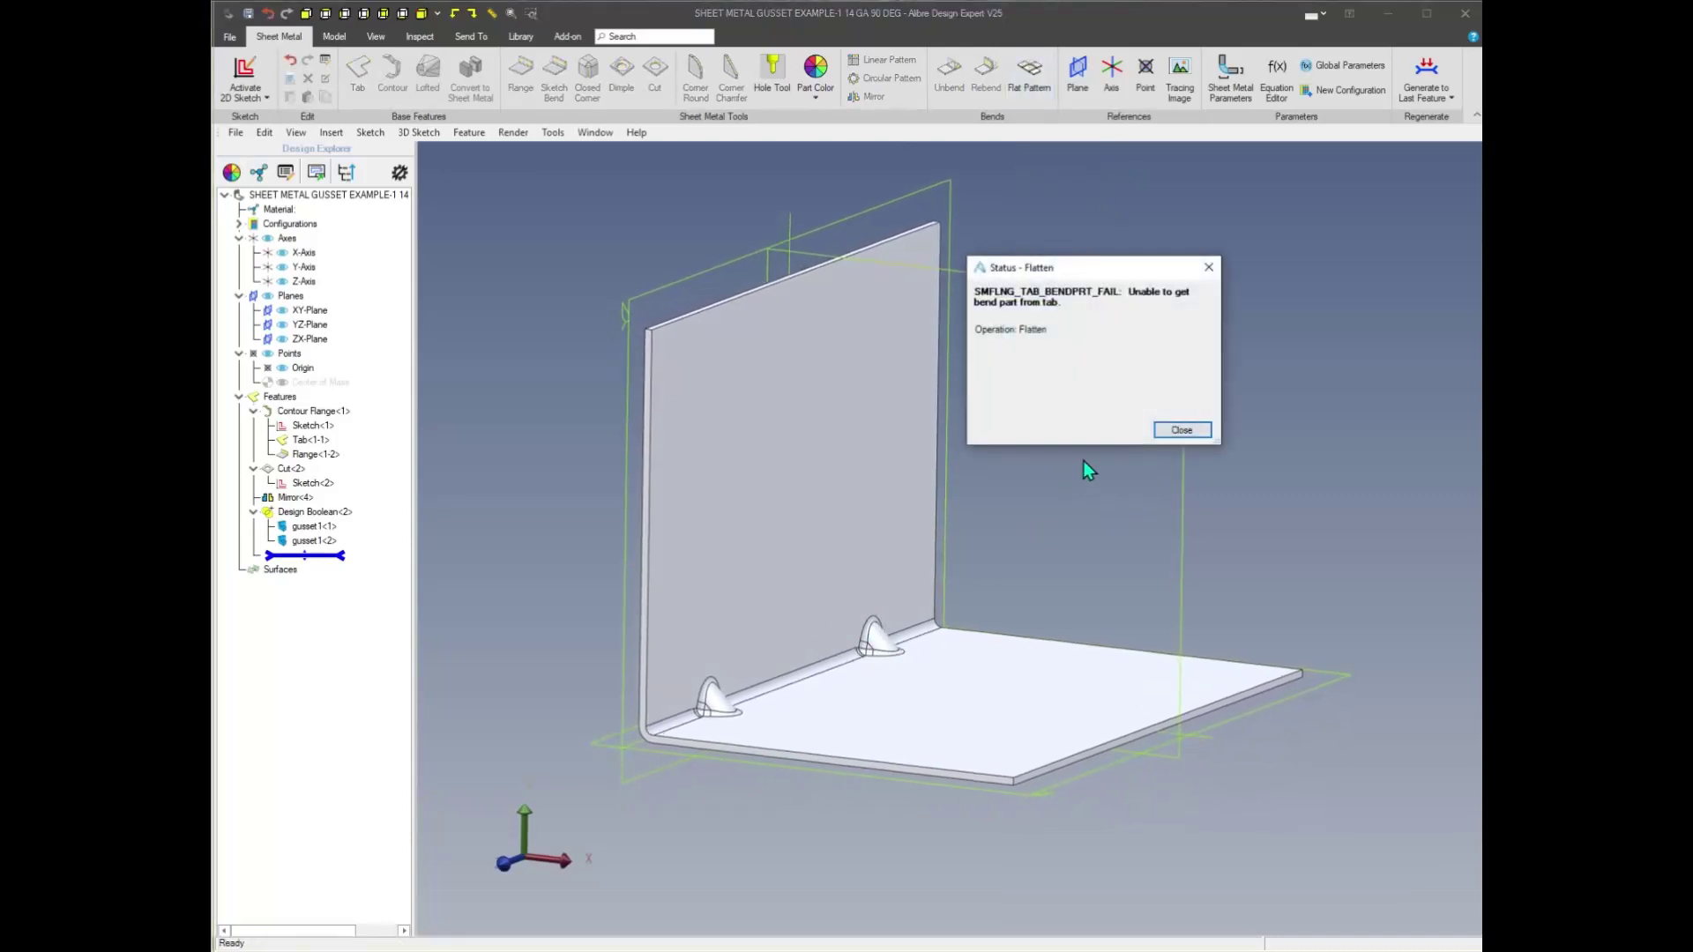
click(1182, 429)
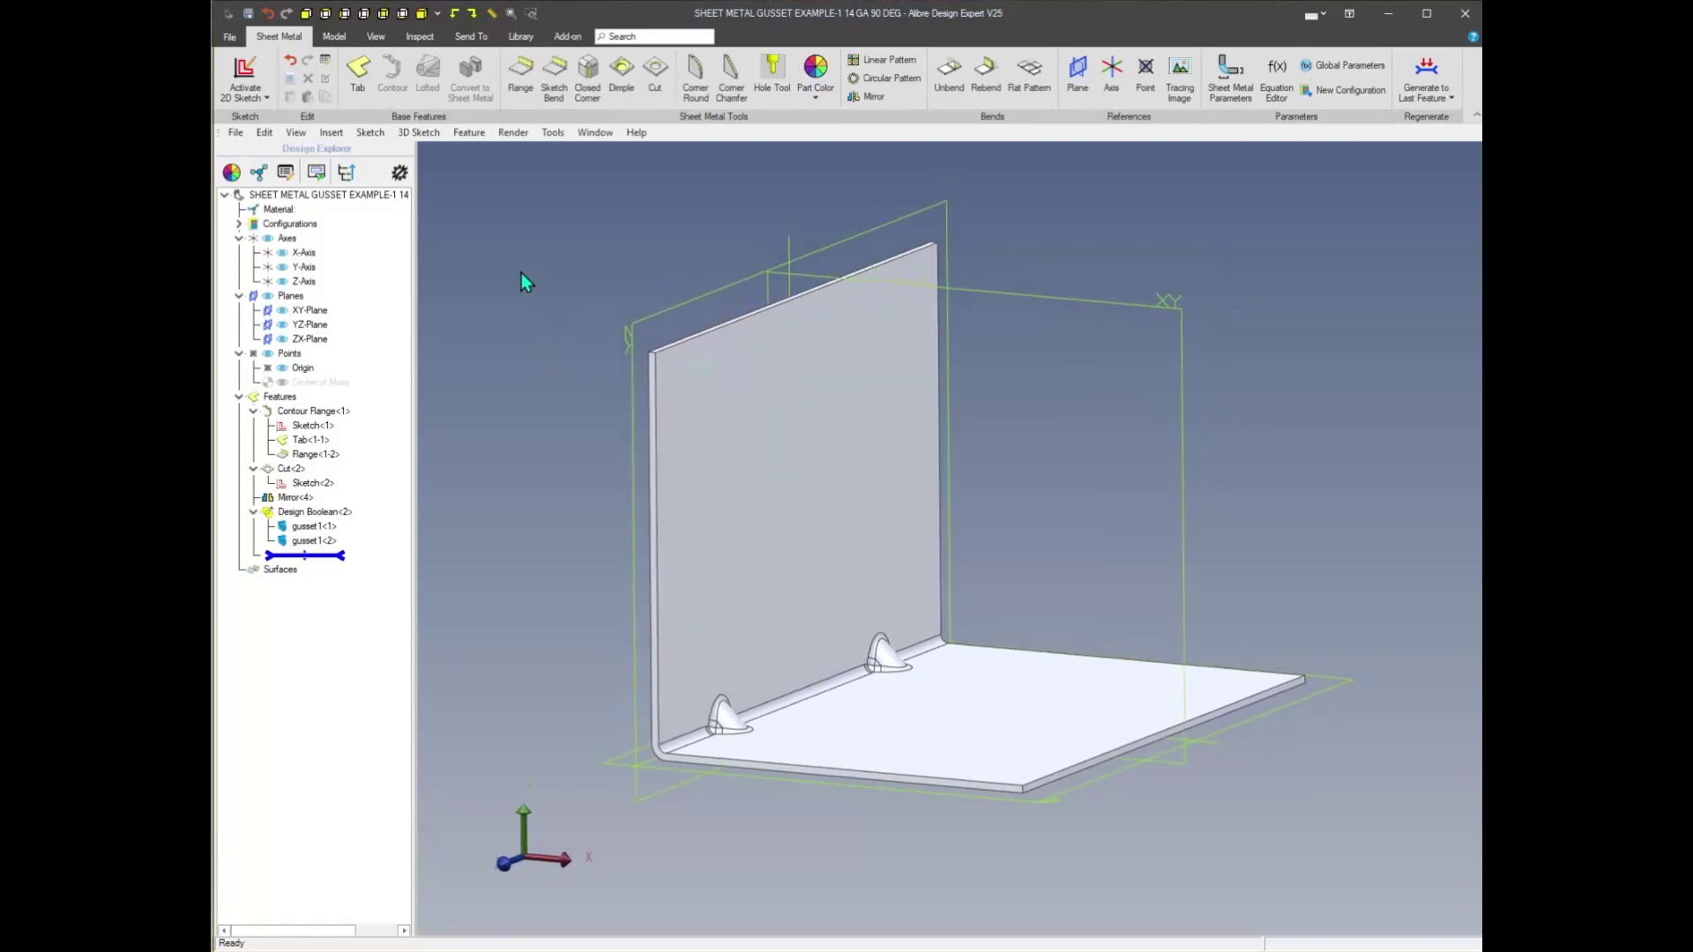
Create a new active configuration named flat, copied from Config<1> with all locks selected
click(239, 224)
right_click(281, 246)
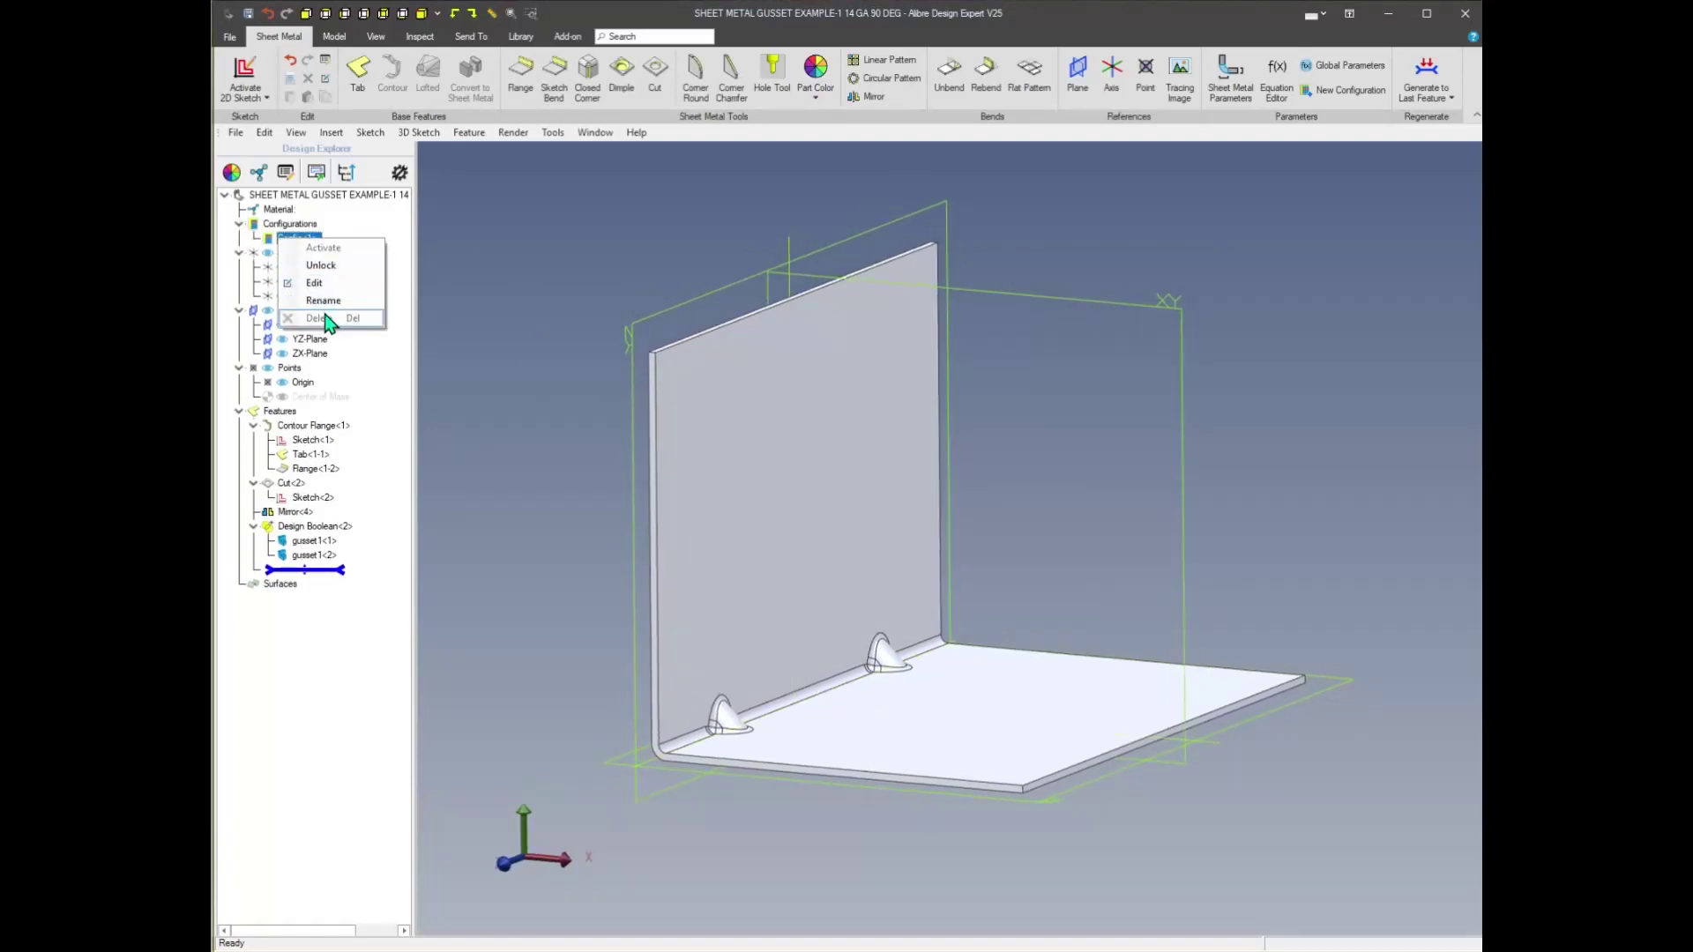
click(422, 242)
right_click(295, 224)
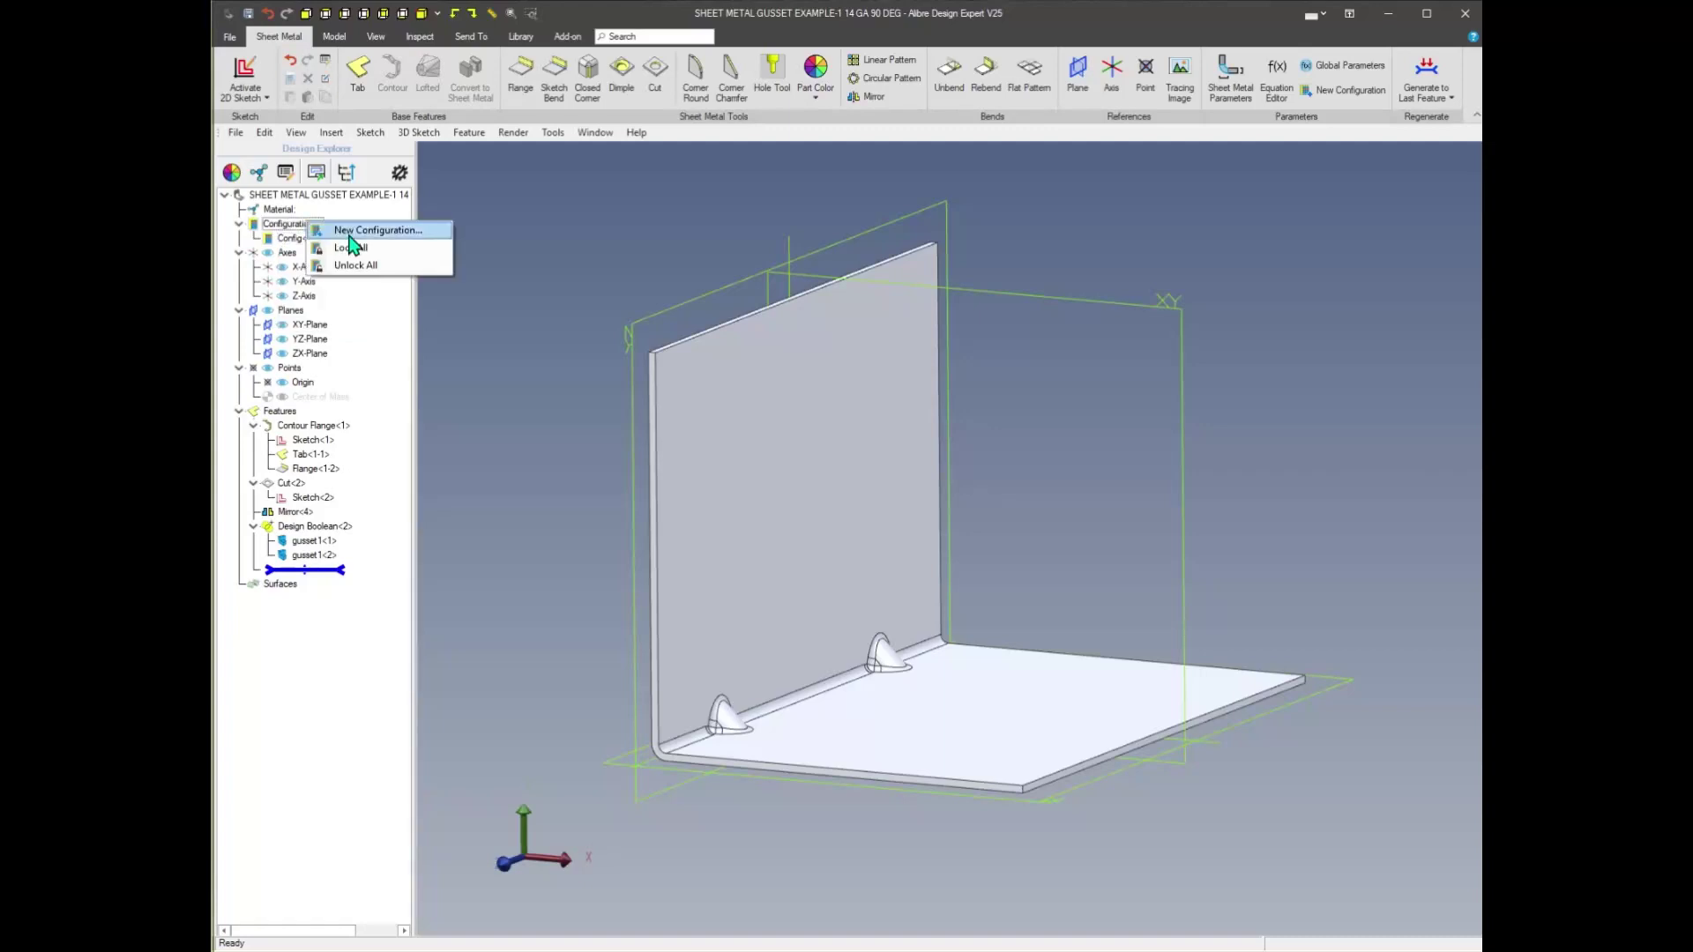
click(348, 233)
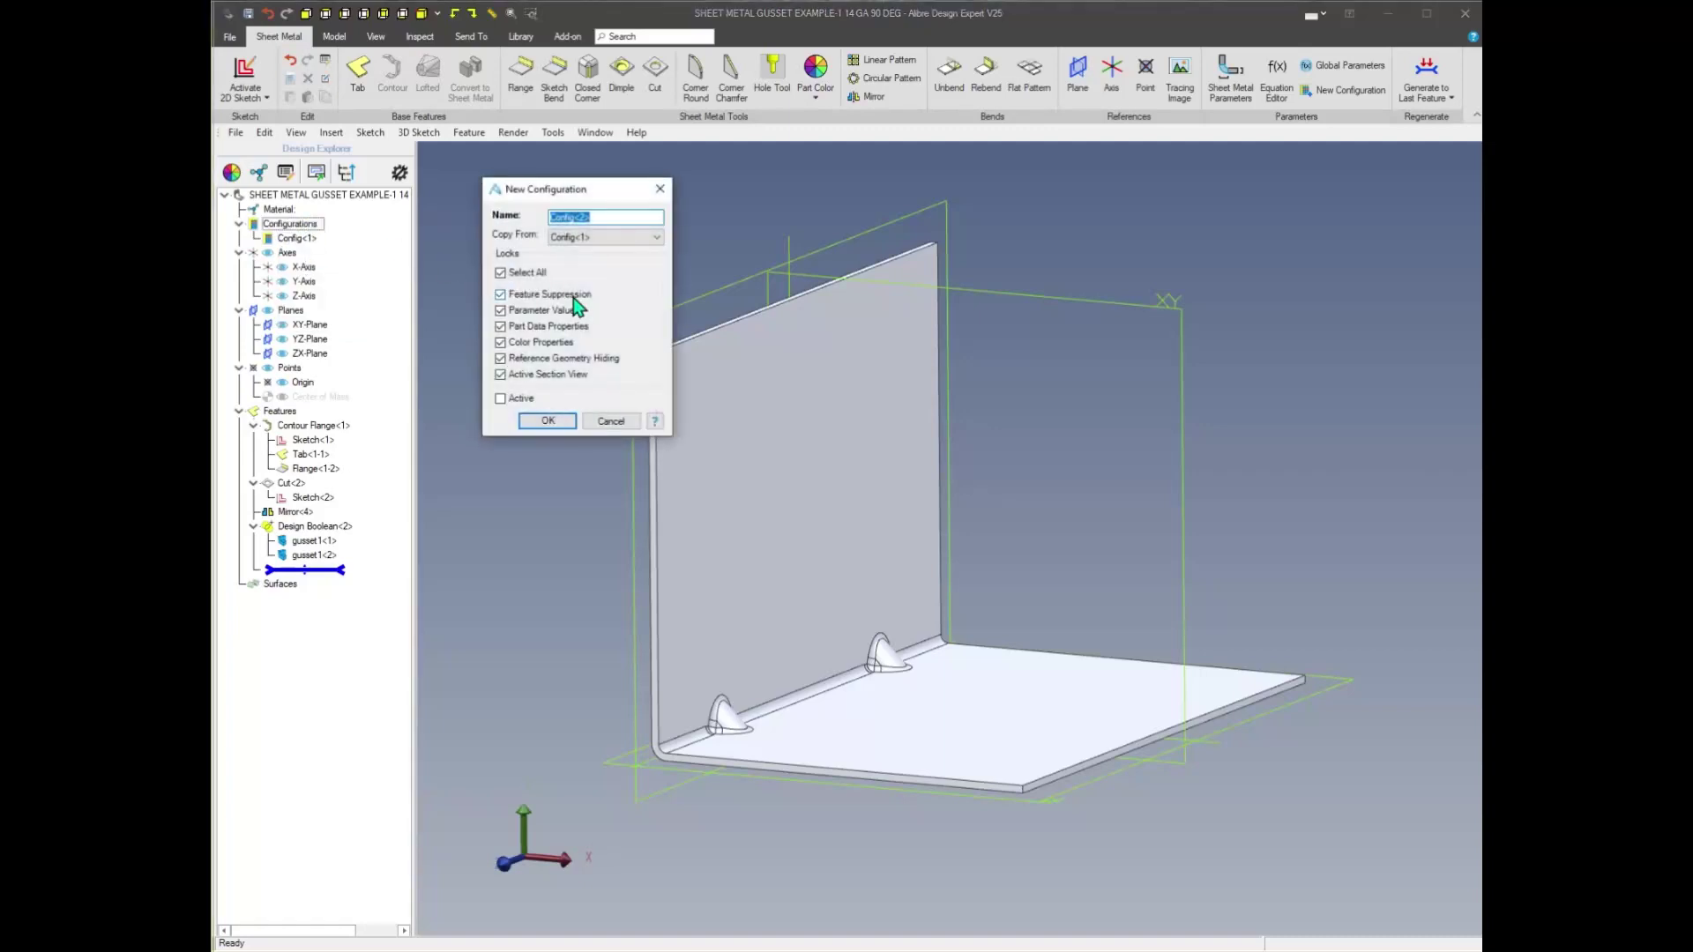
text(flat)
click(500, 398)
click(543, 421)
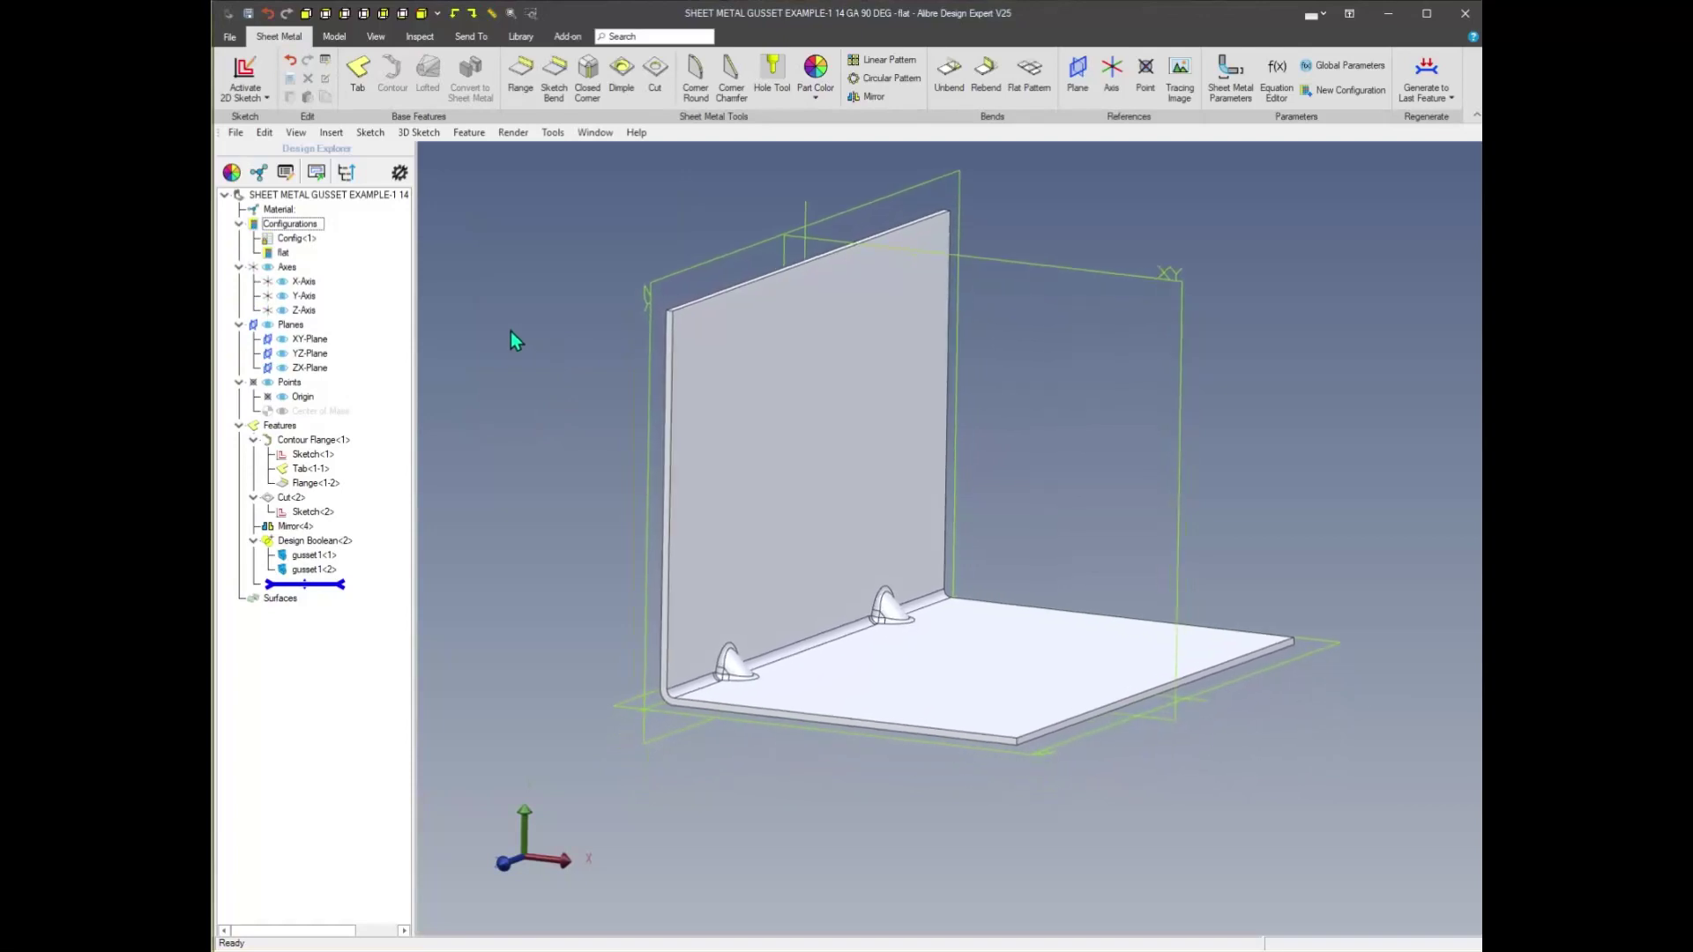
Suppress the gusset Boolean, the mirror and the gusset opening cut in the flat configuration
right_click(298, 544)
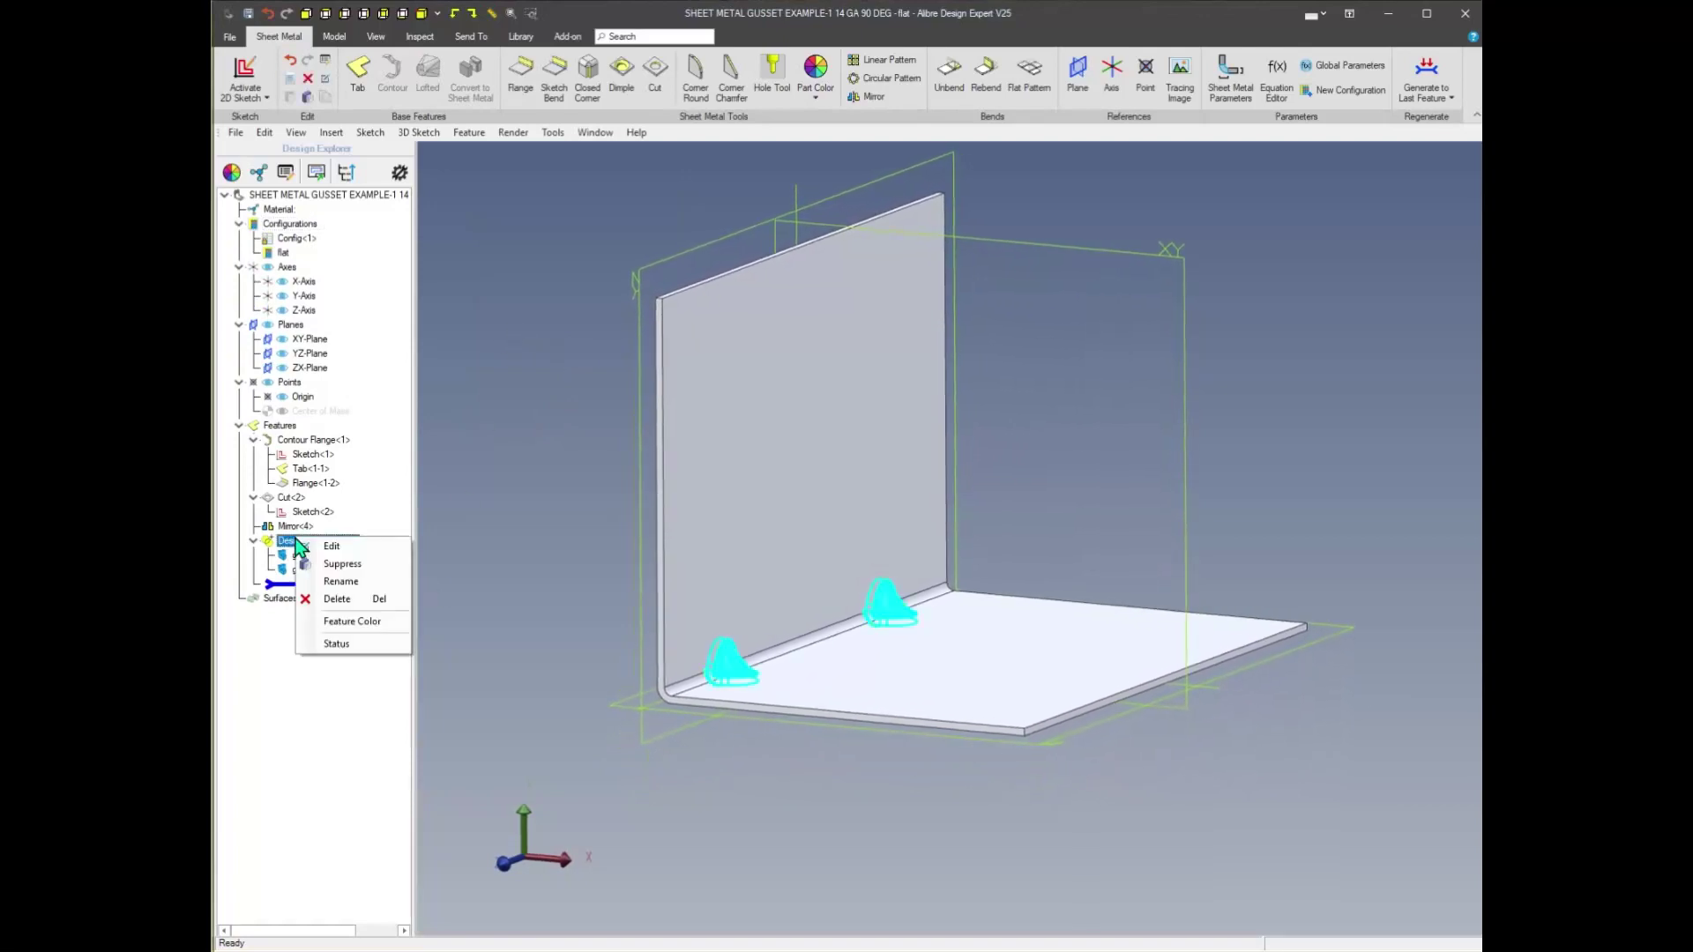
click(340, 565)
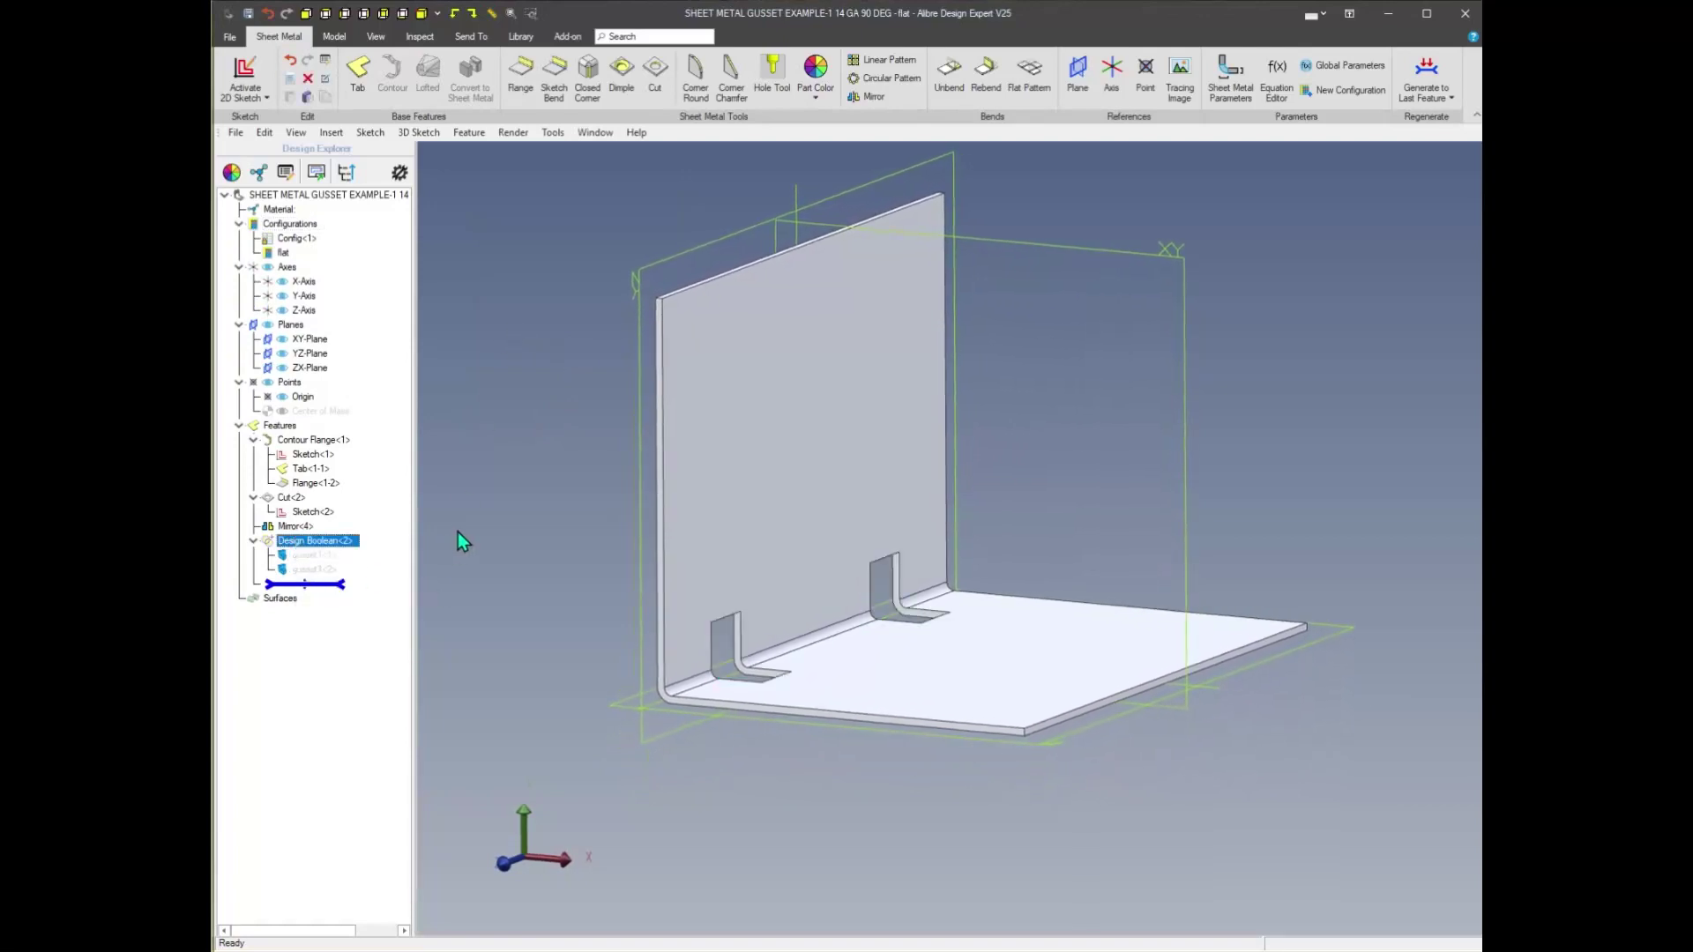
right_click(296, 526)
click(335, 558)
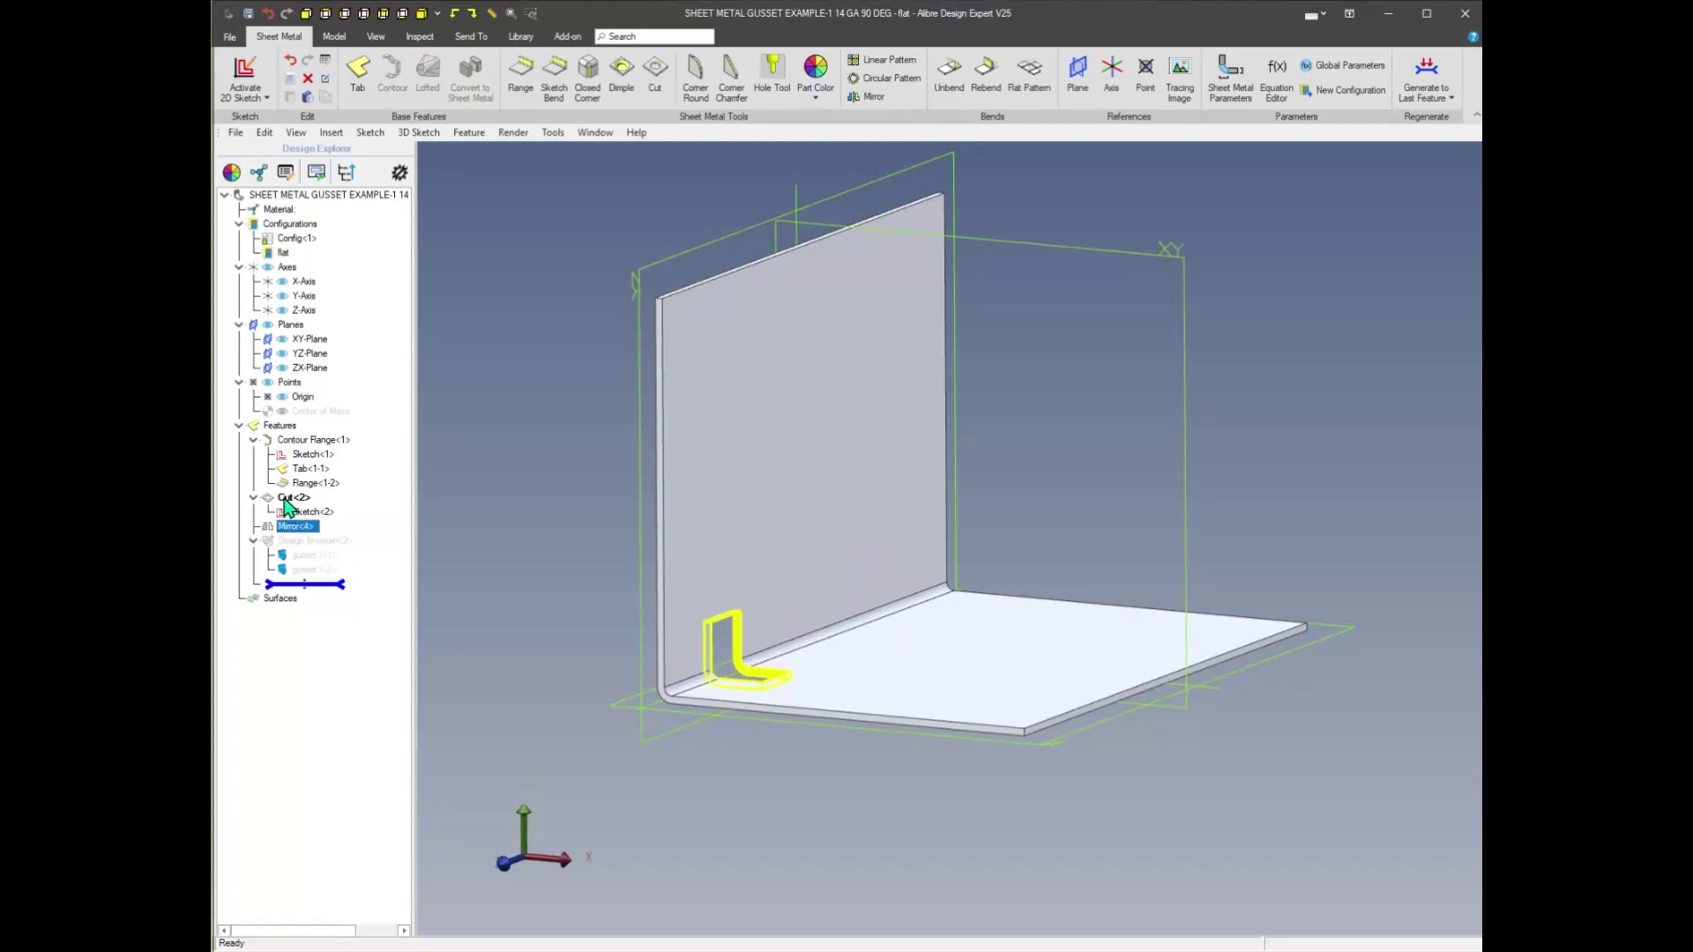
right_click(288, 499)
click(331, 525)
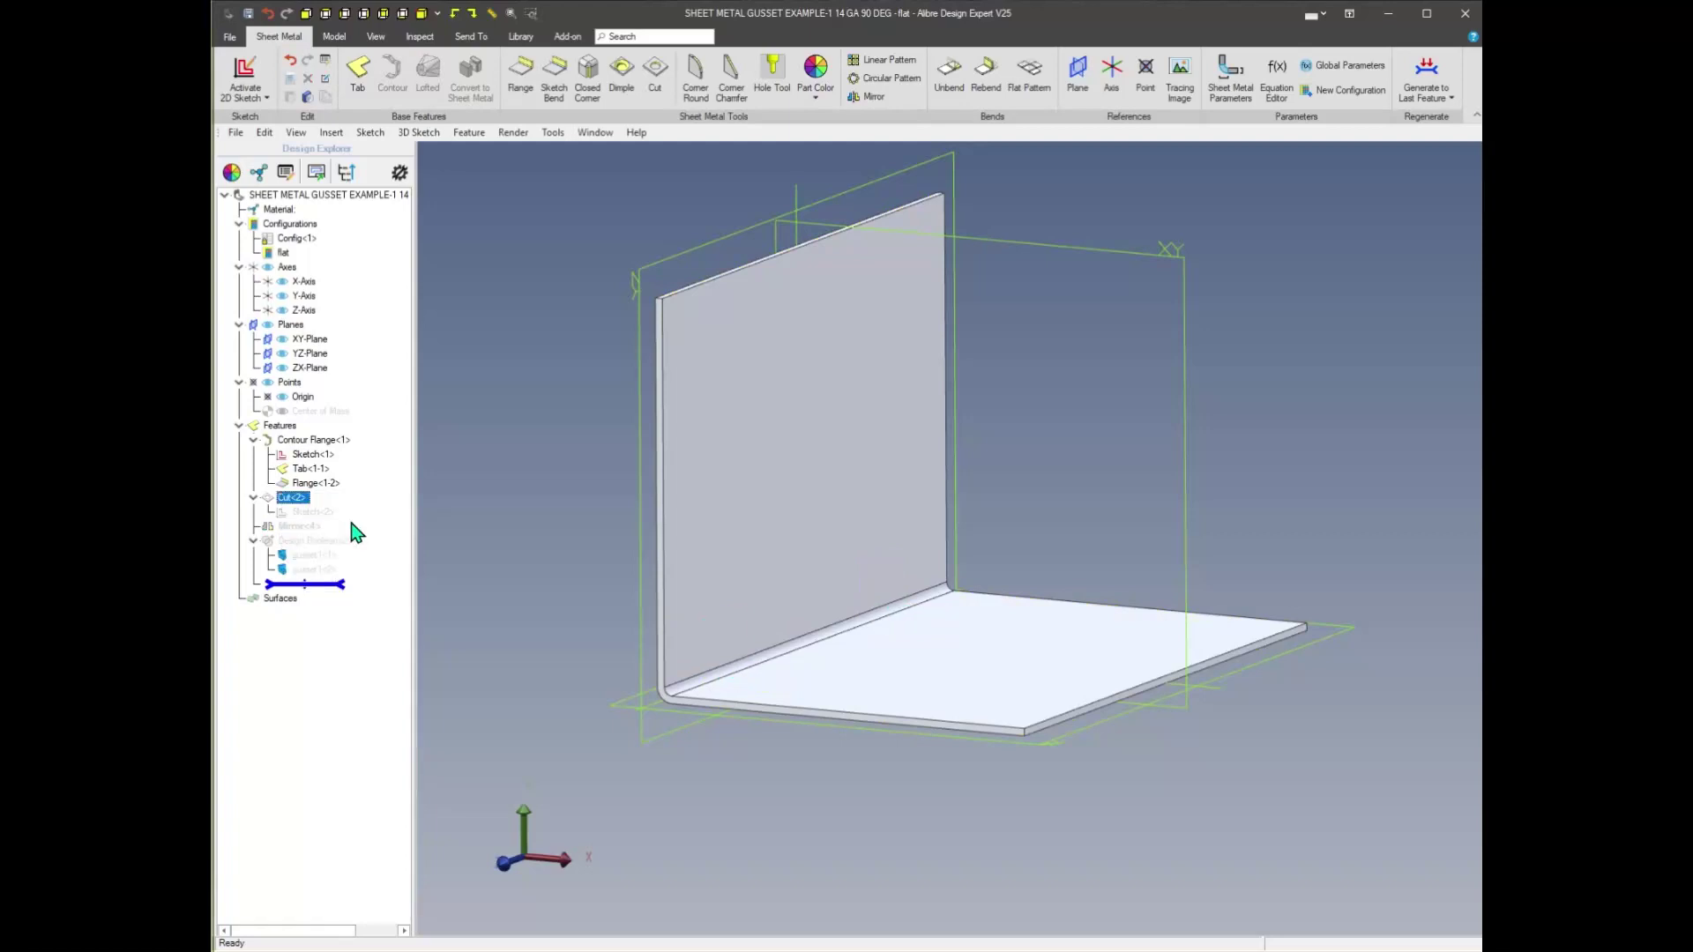
Check the bracket's flat pattern, return it to the bent state, and reactivate configuration Config<1>
click(1045, 83)
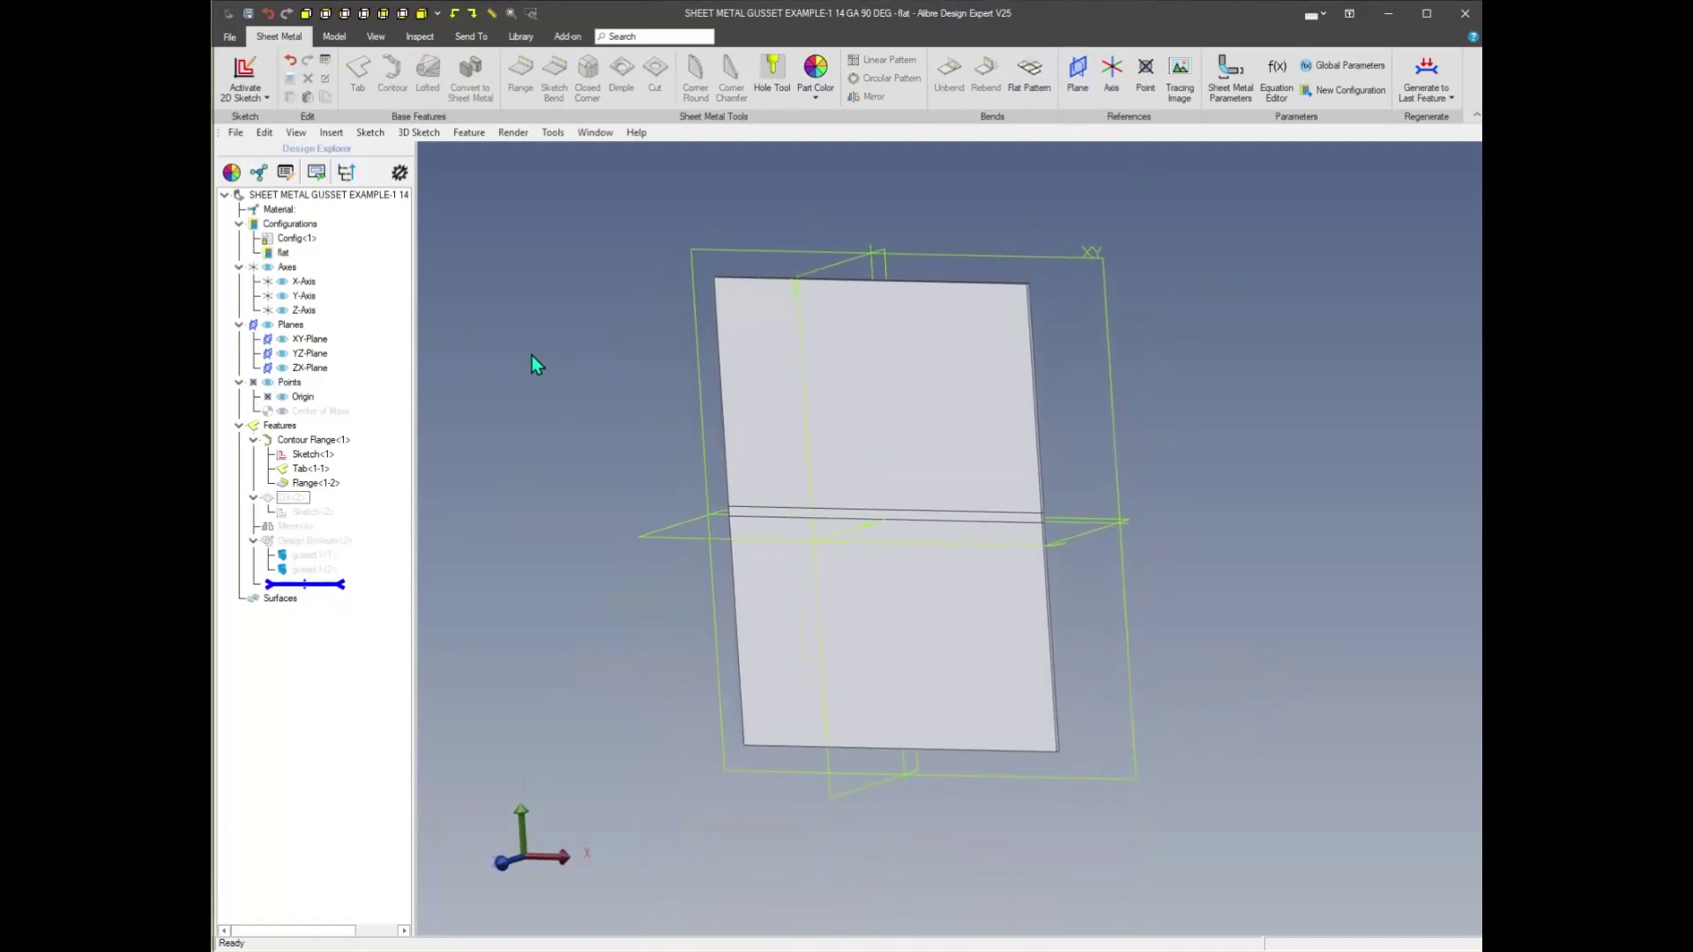
click(1030, 75)
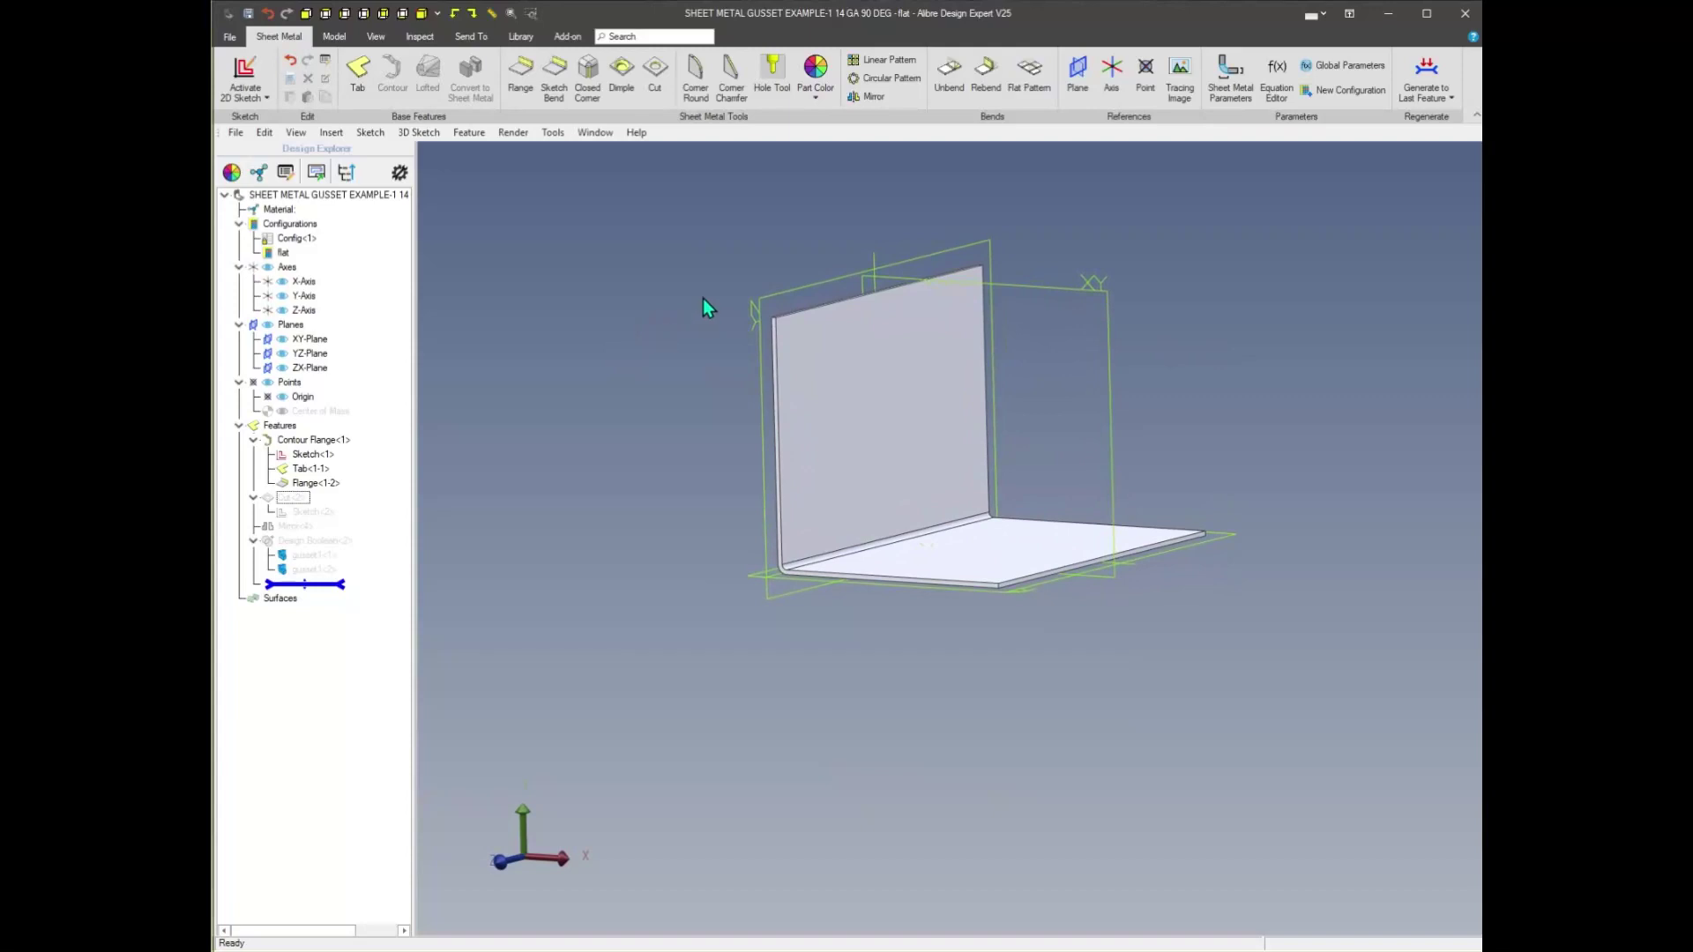
double_click(270, 241)
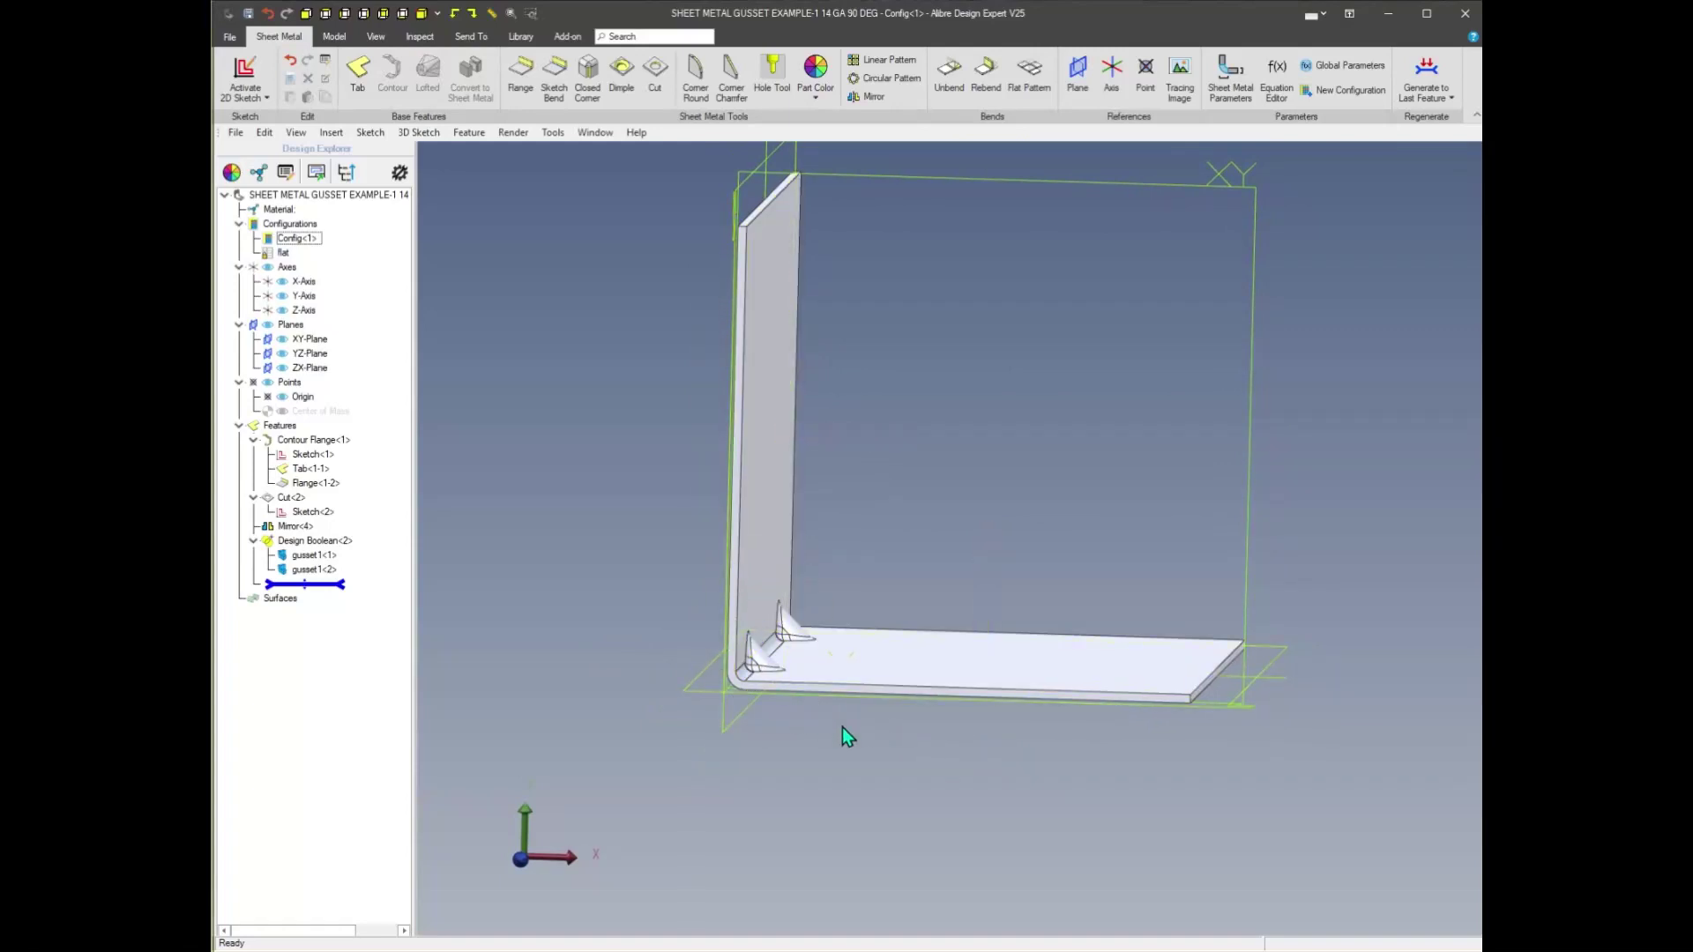
middle_drag(971, 555, 1023, 493)
middle_drag(570, 661, 783, 774)
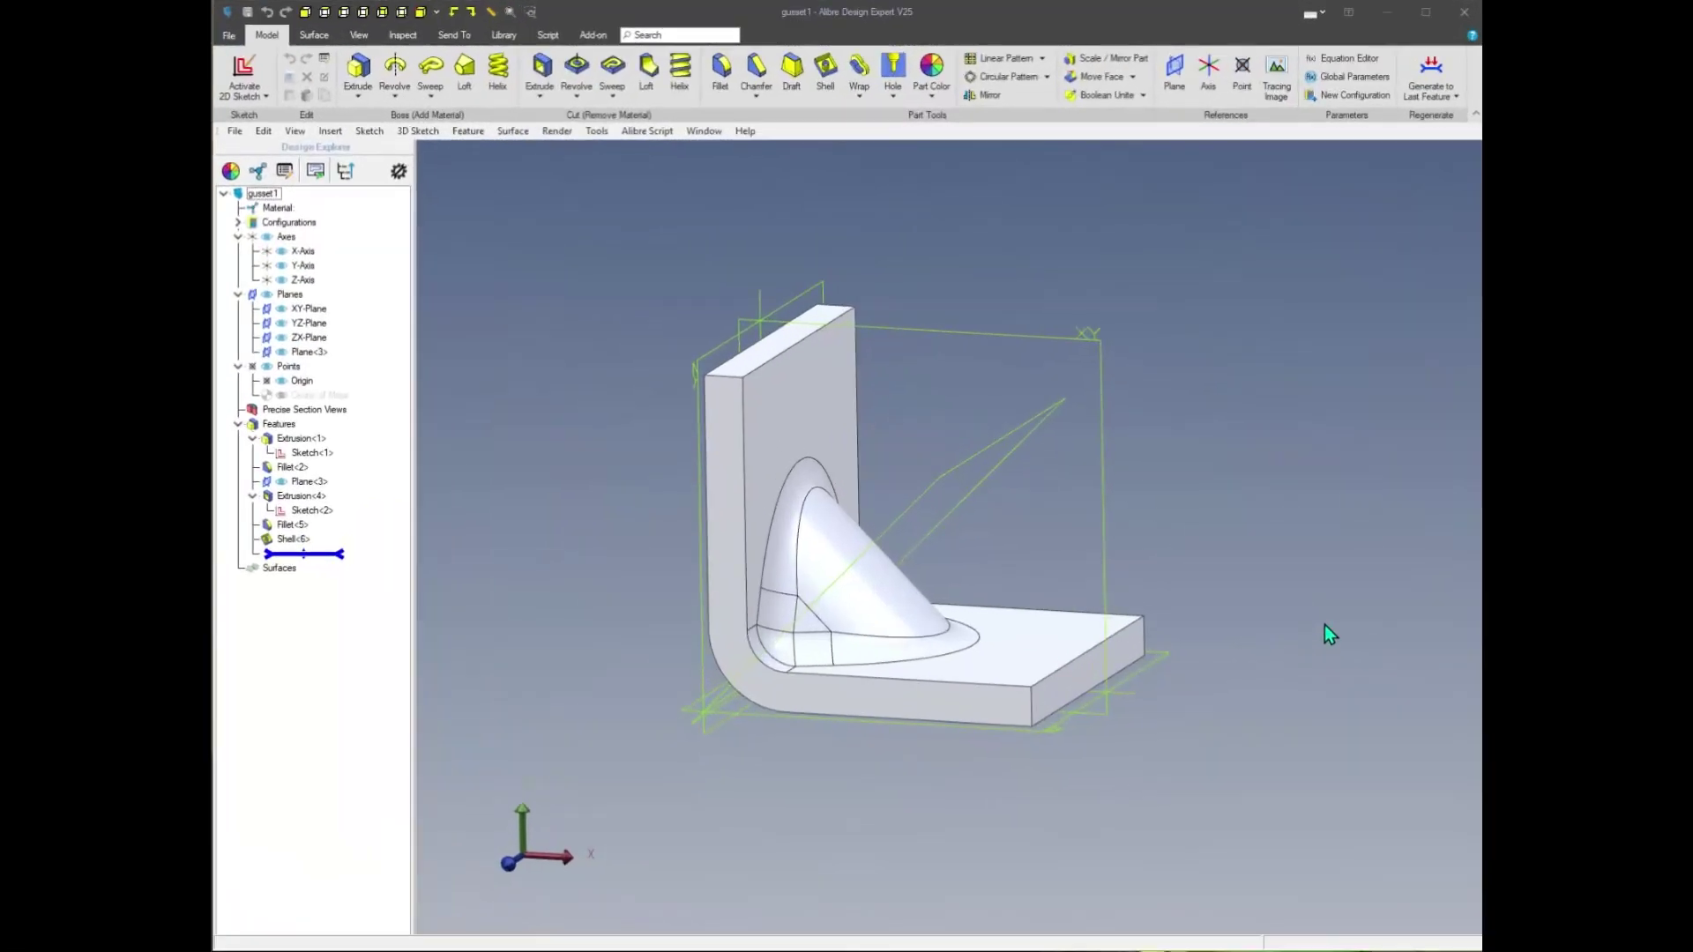
Examine the gusset1 part and review its parameters in the Equation Editor
right_drag(624, 395, 342, 398)
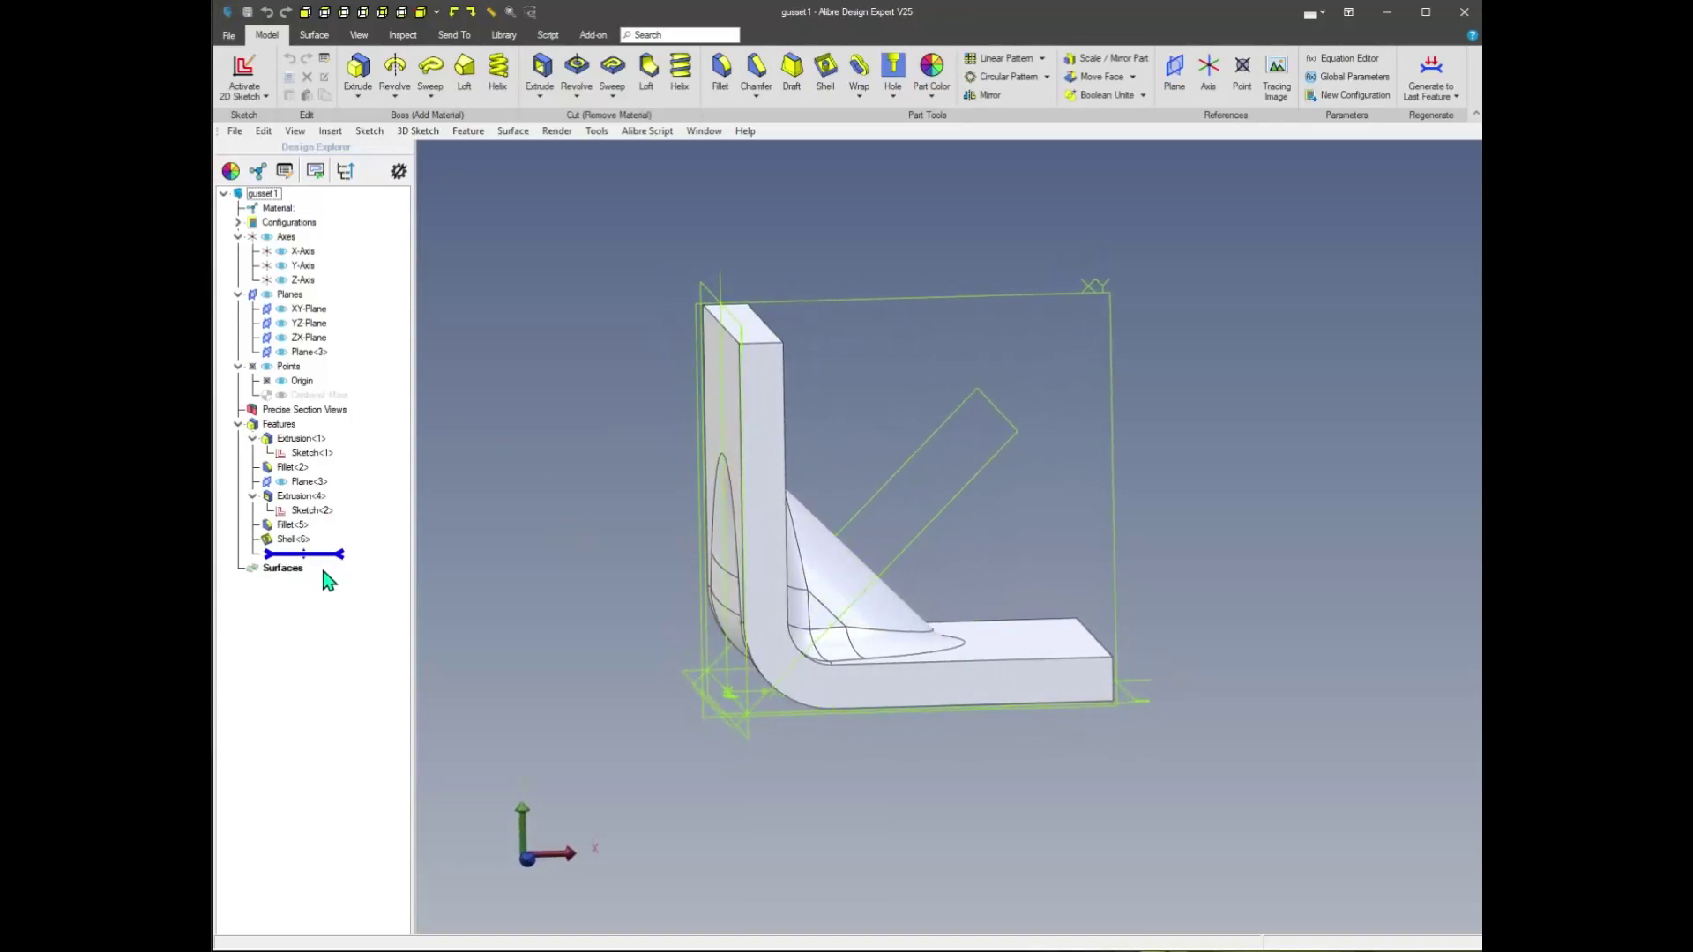
right_drag(764, 630, 922, 527)
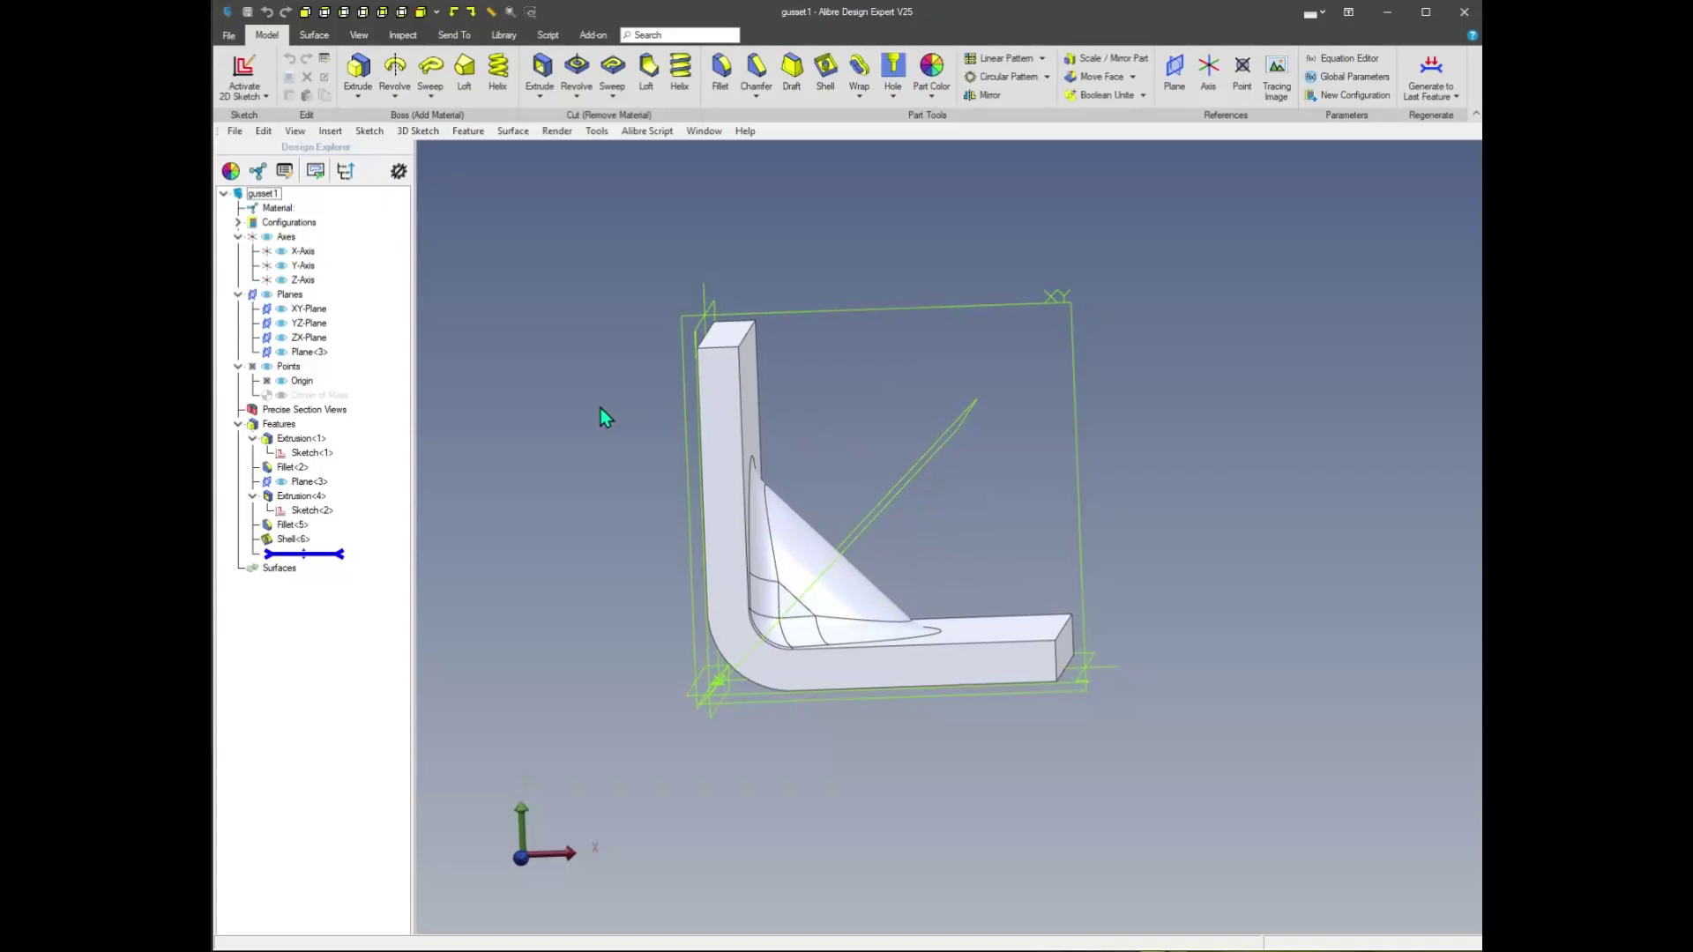
right_drag(601, 409, 746, 422)
right_drag(717, 330, 585, 490)
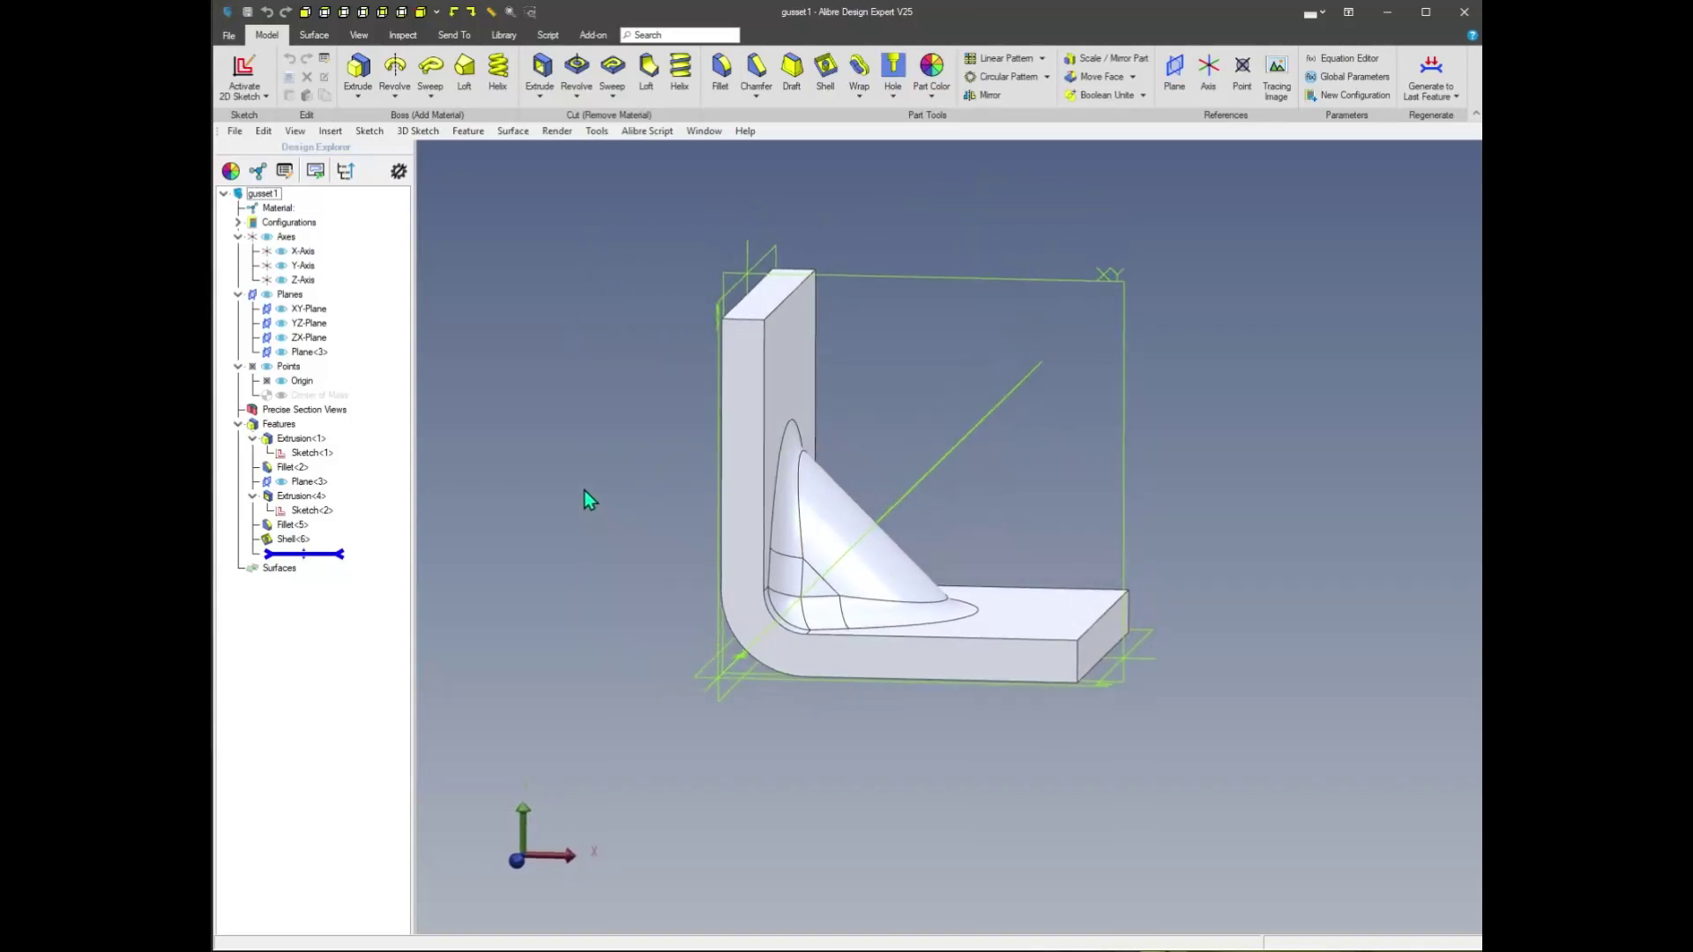
right_click(585, 490)
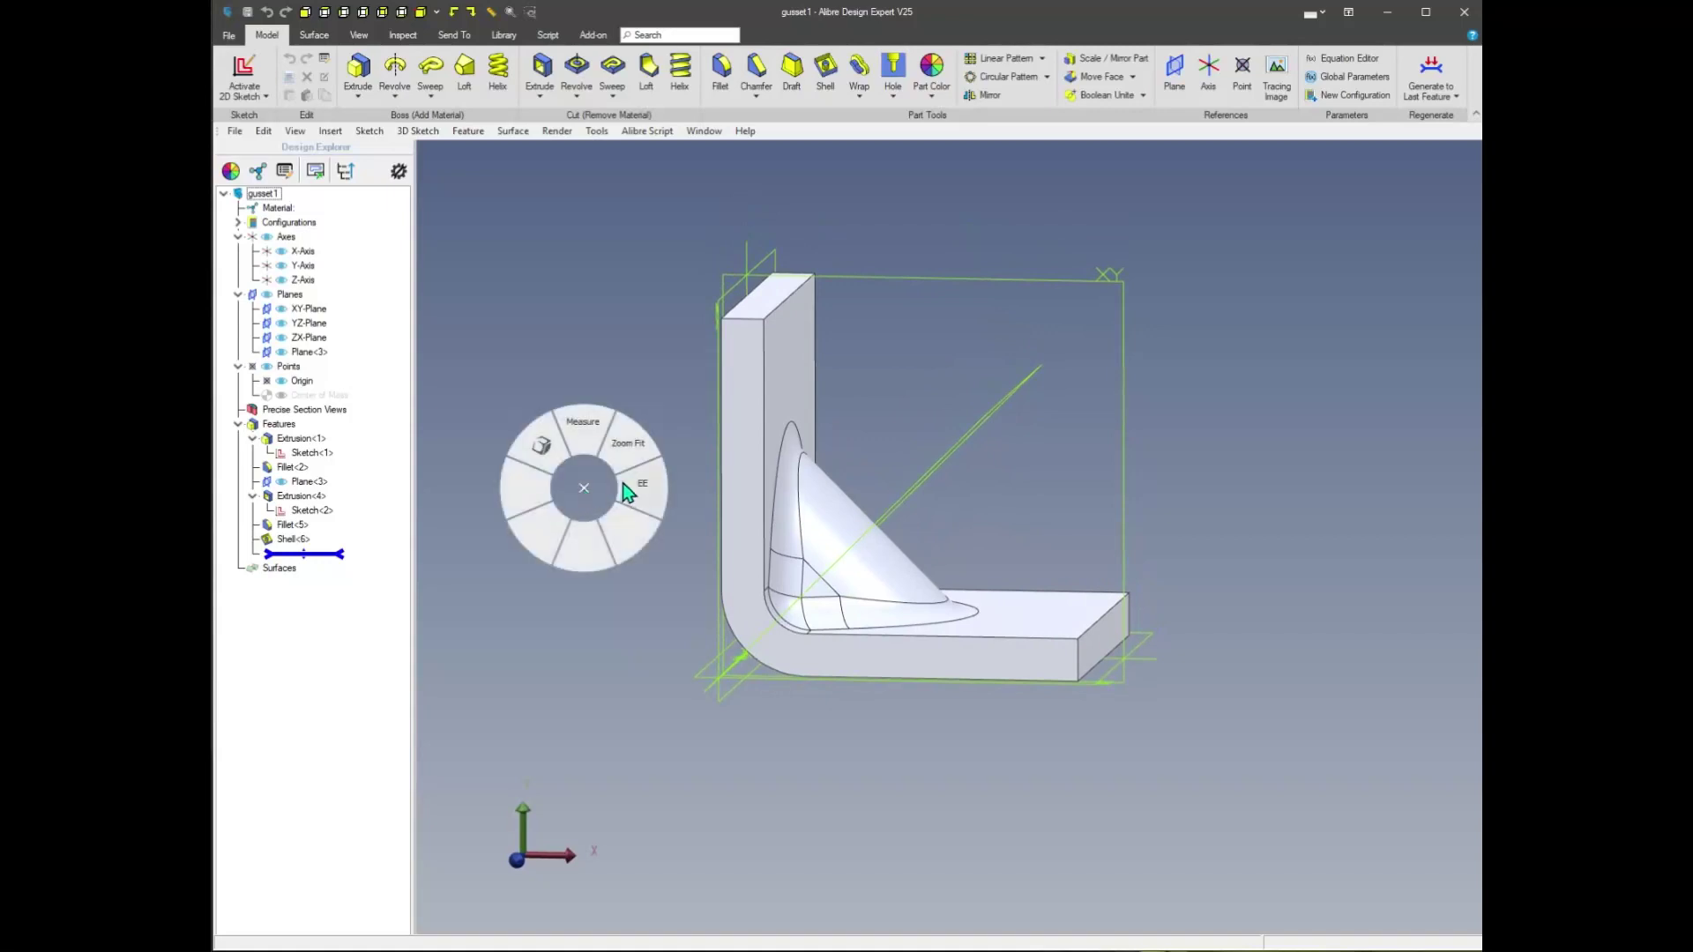
click(628, 491)
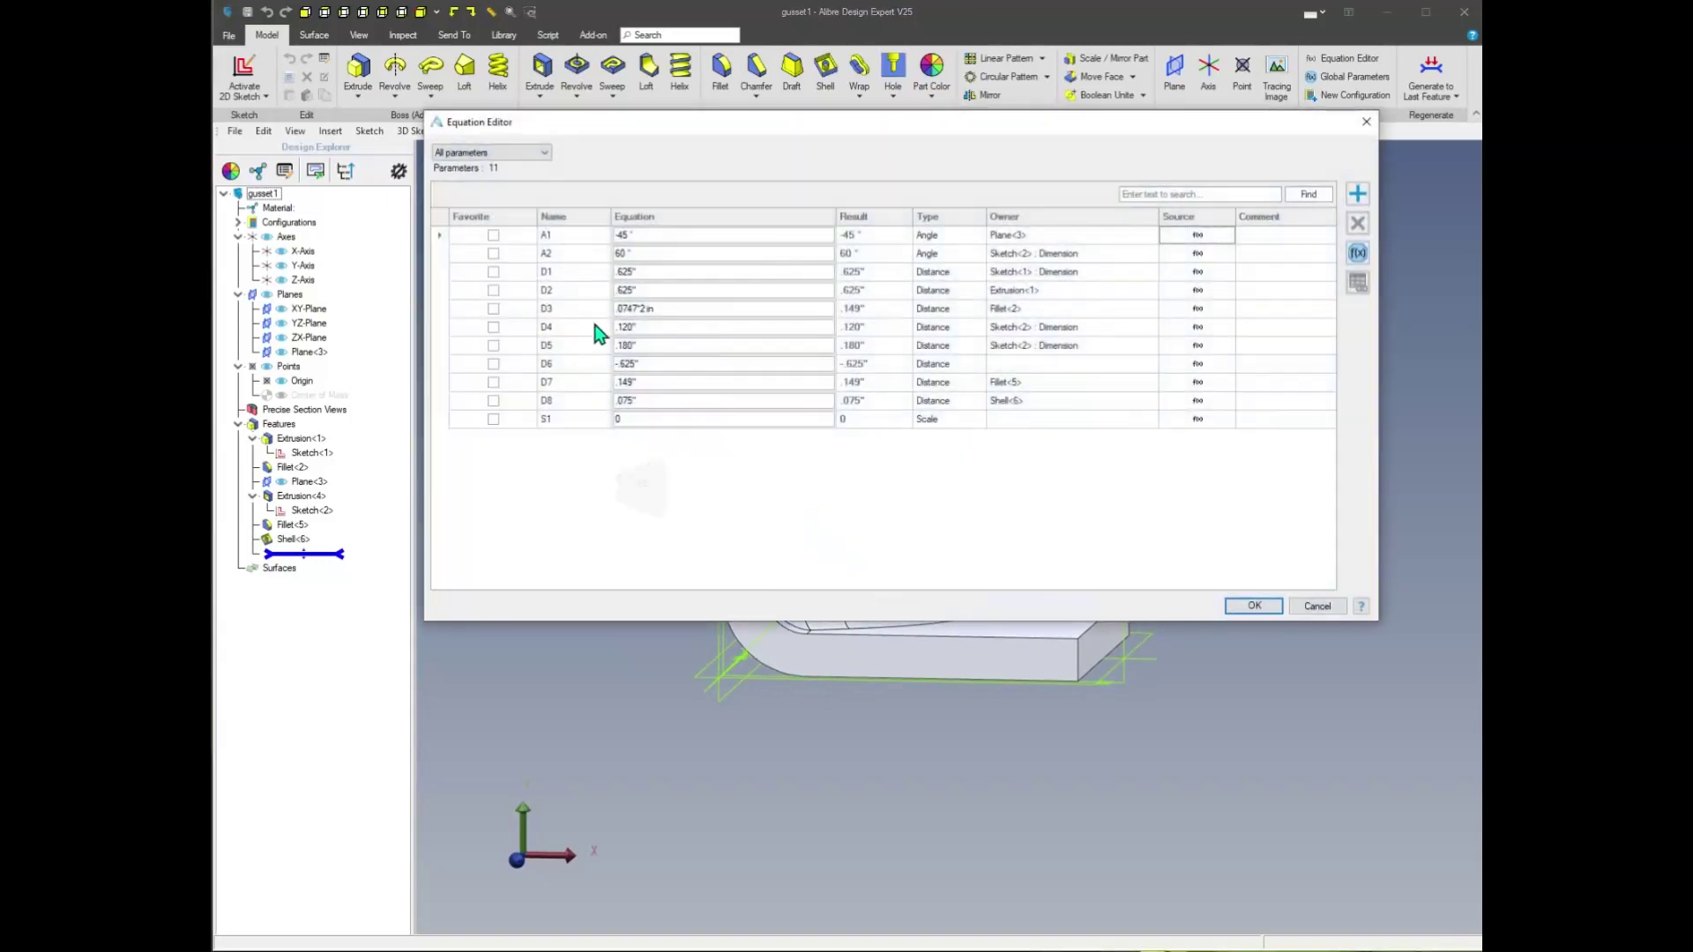
click(1319, 607)
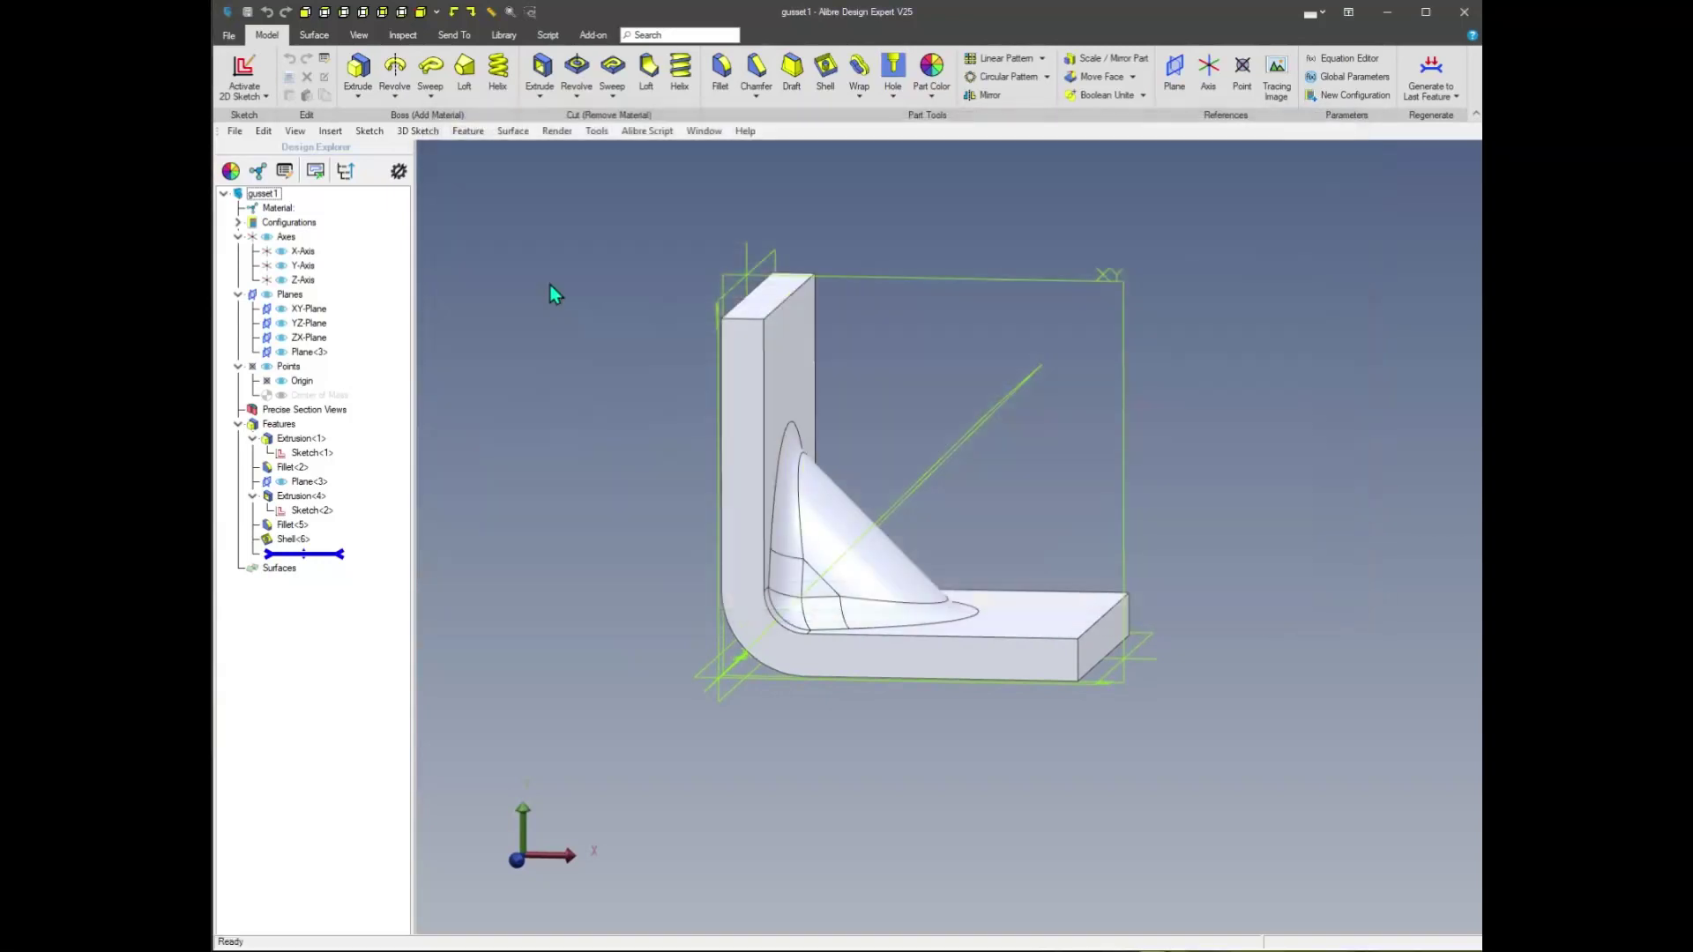
click(594, 130)
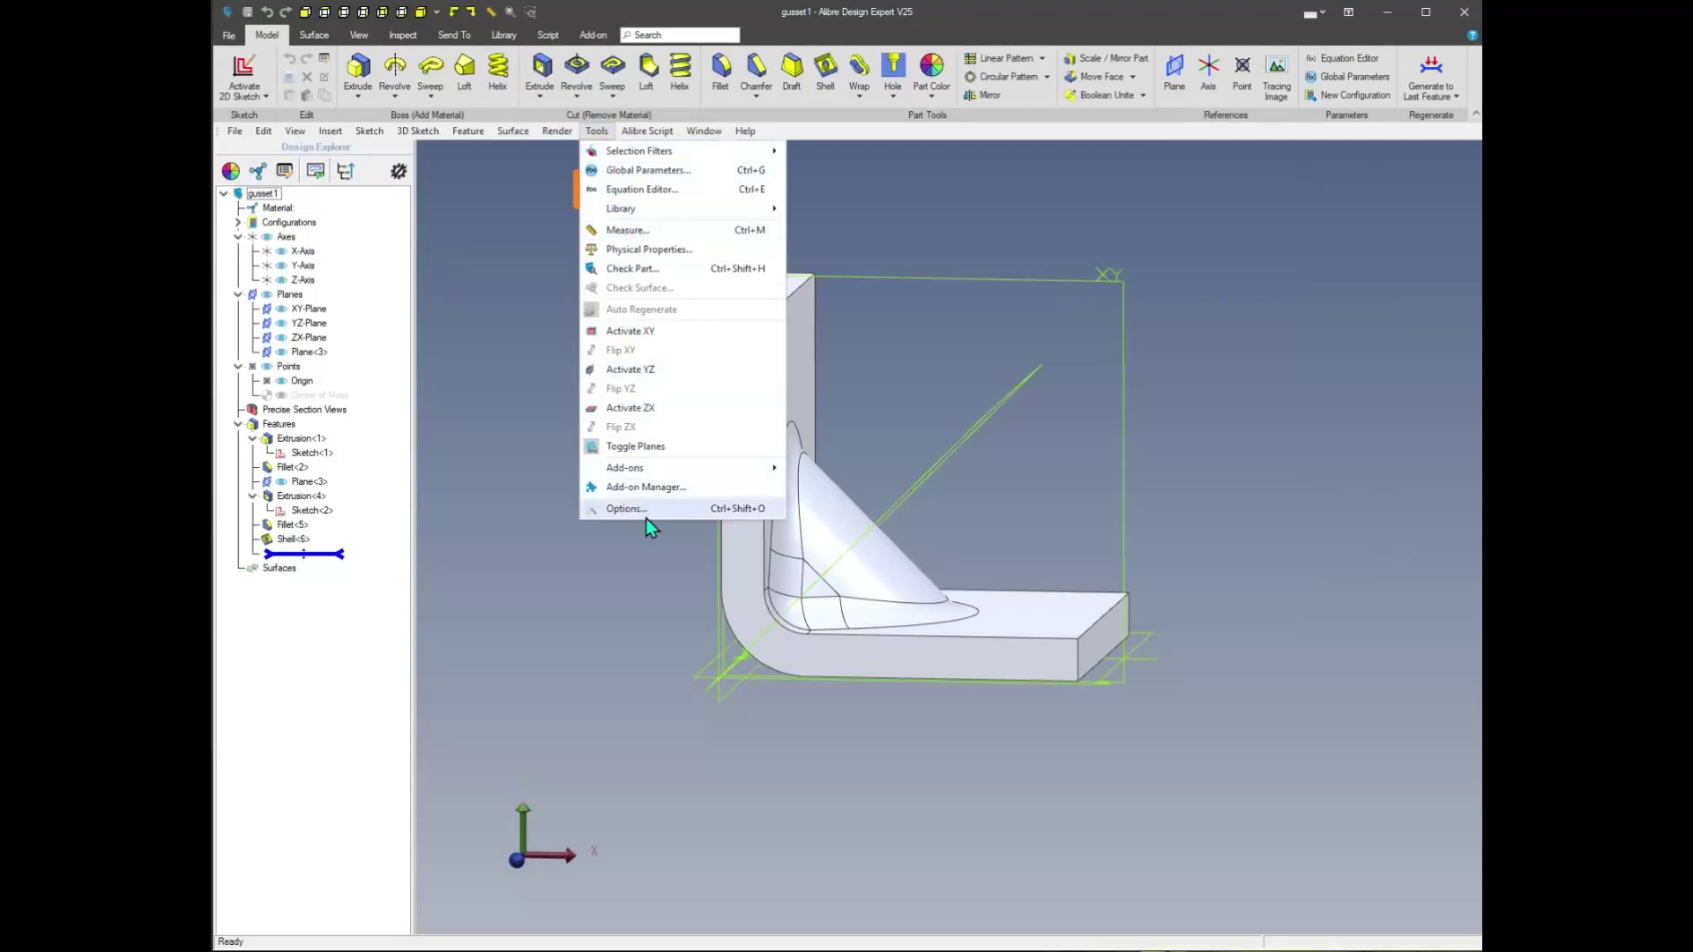
click(641, 189)
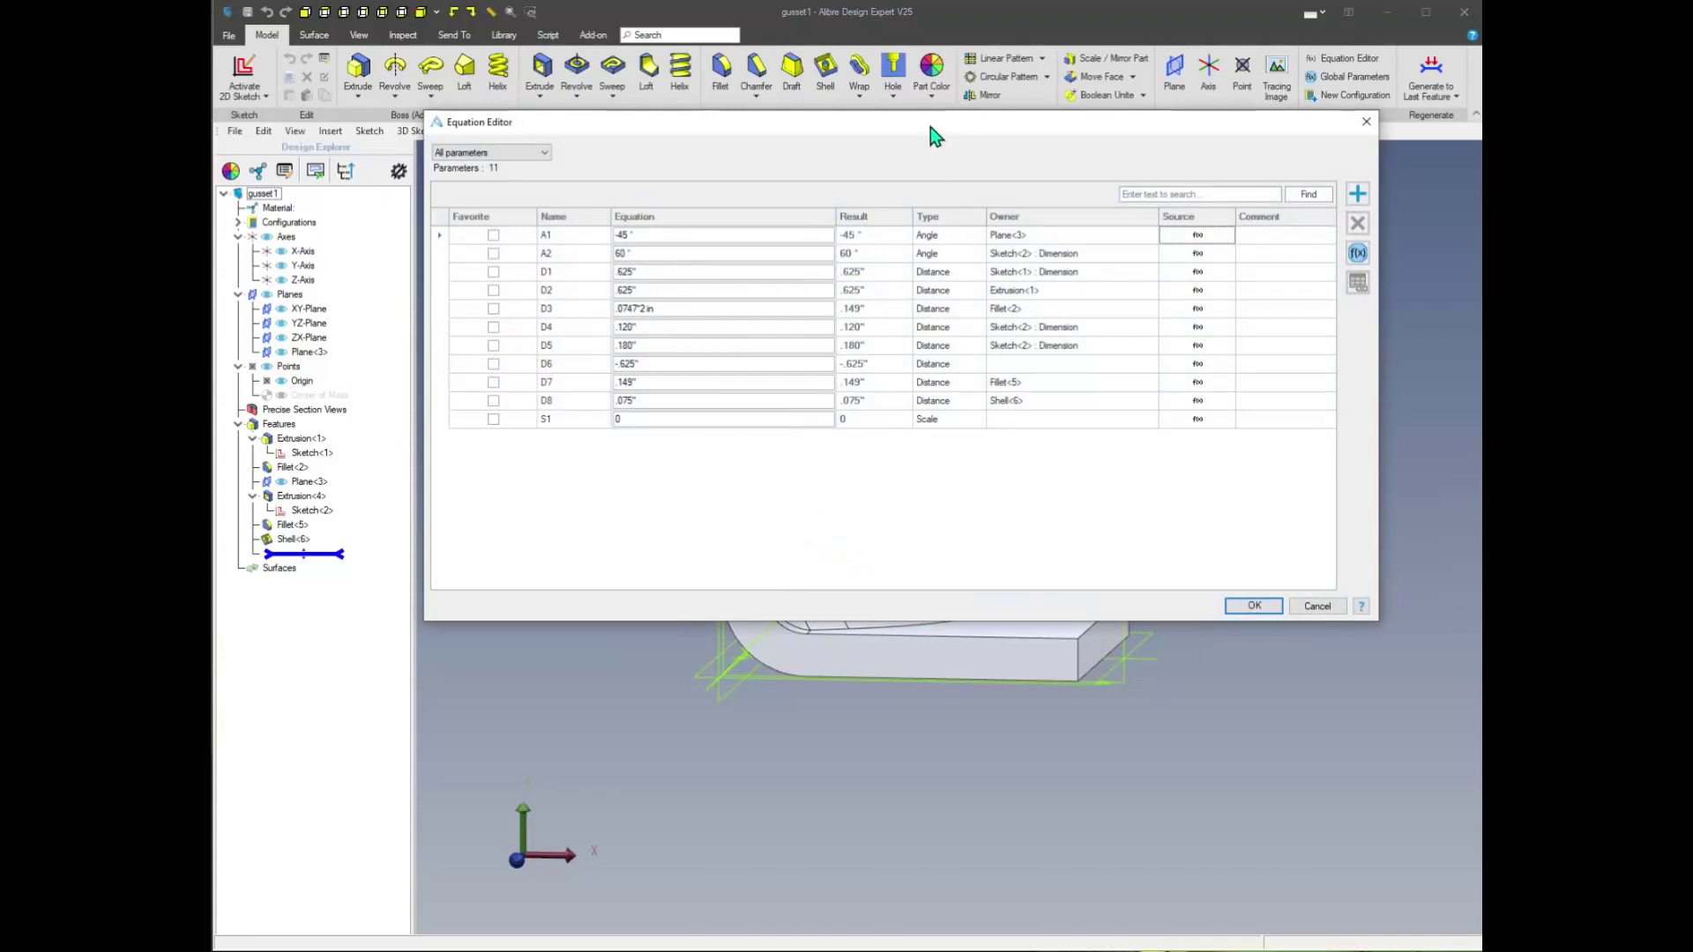
drag(931, 128, 914, 172)
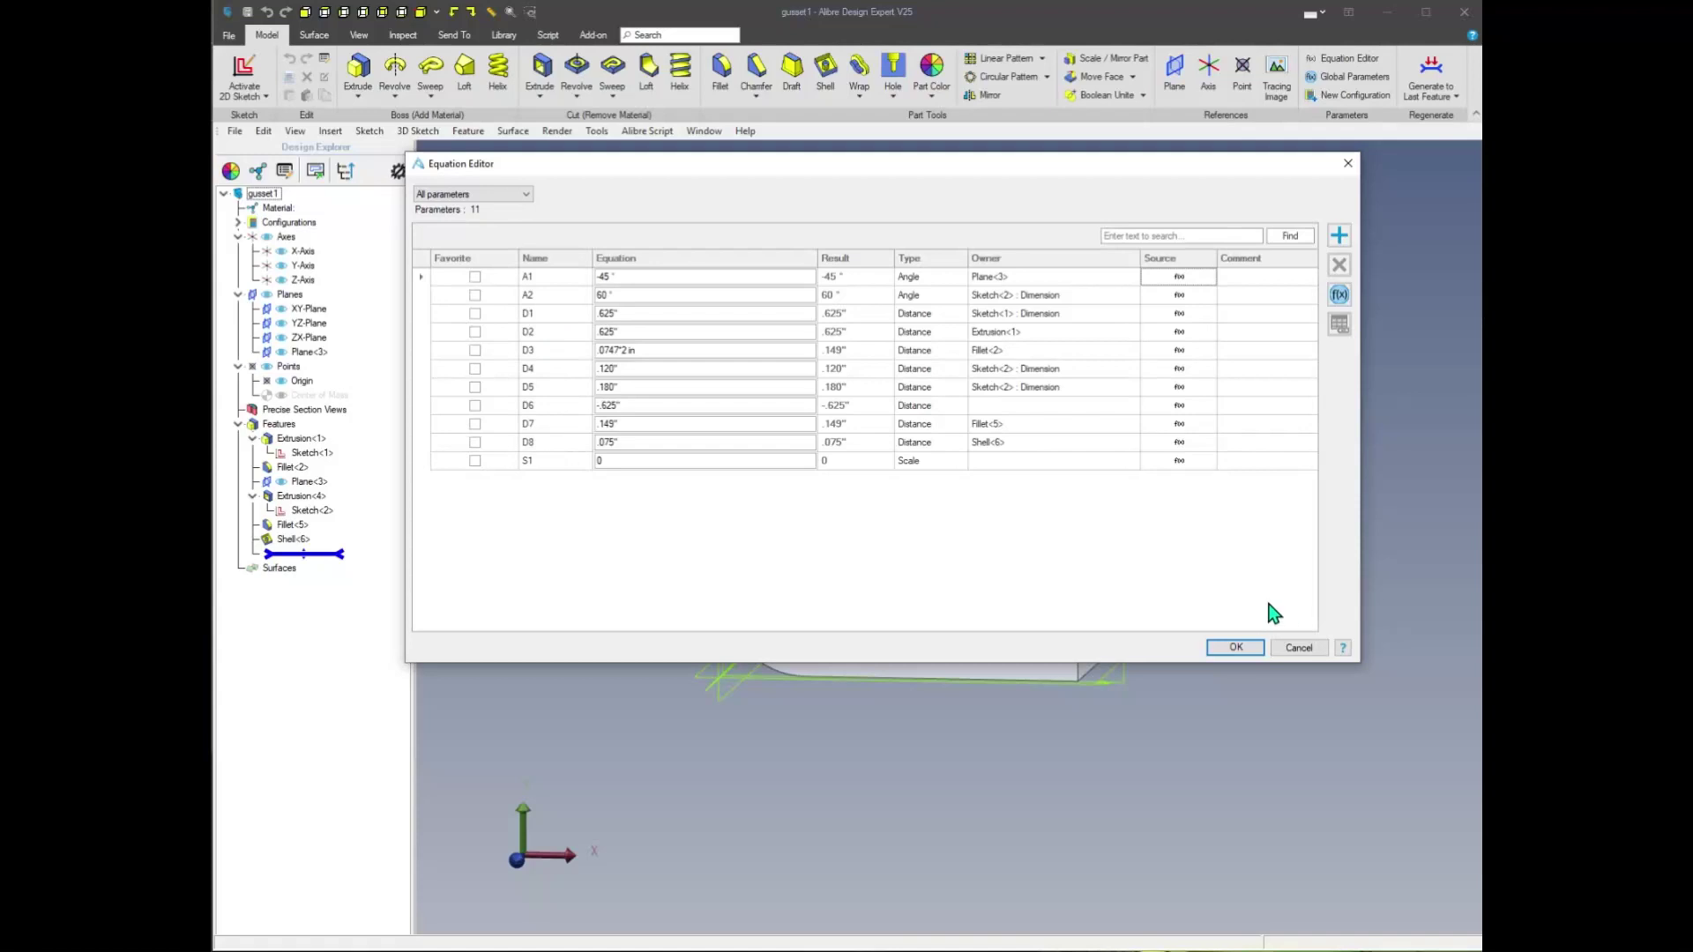
click(1235, 648)
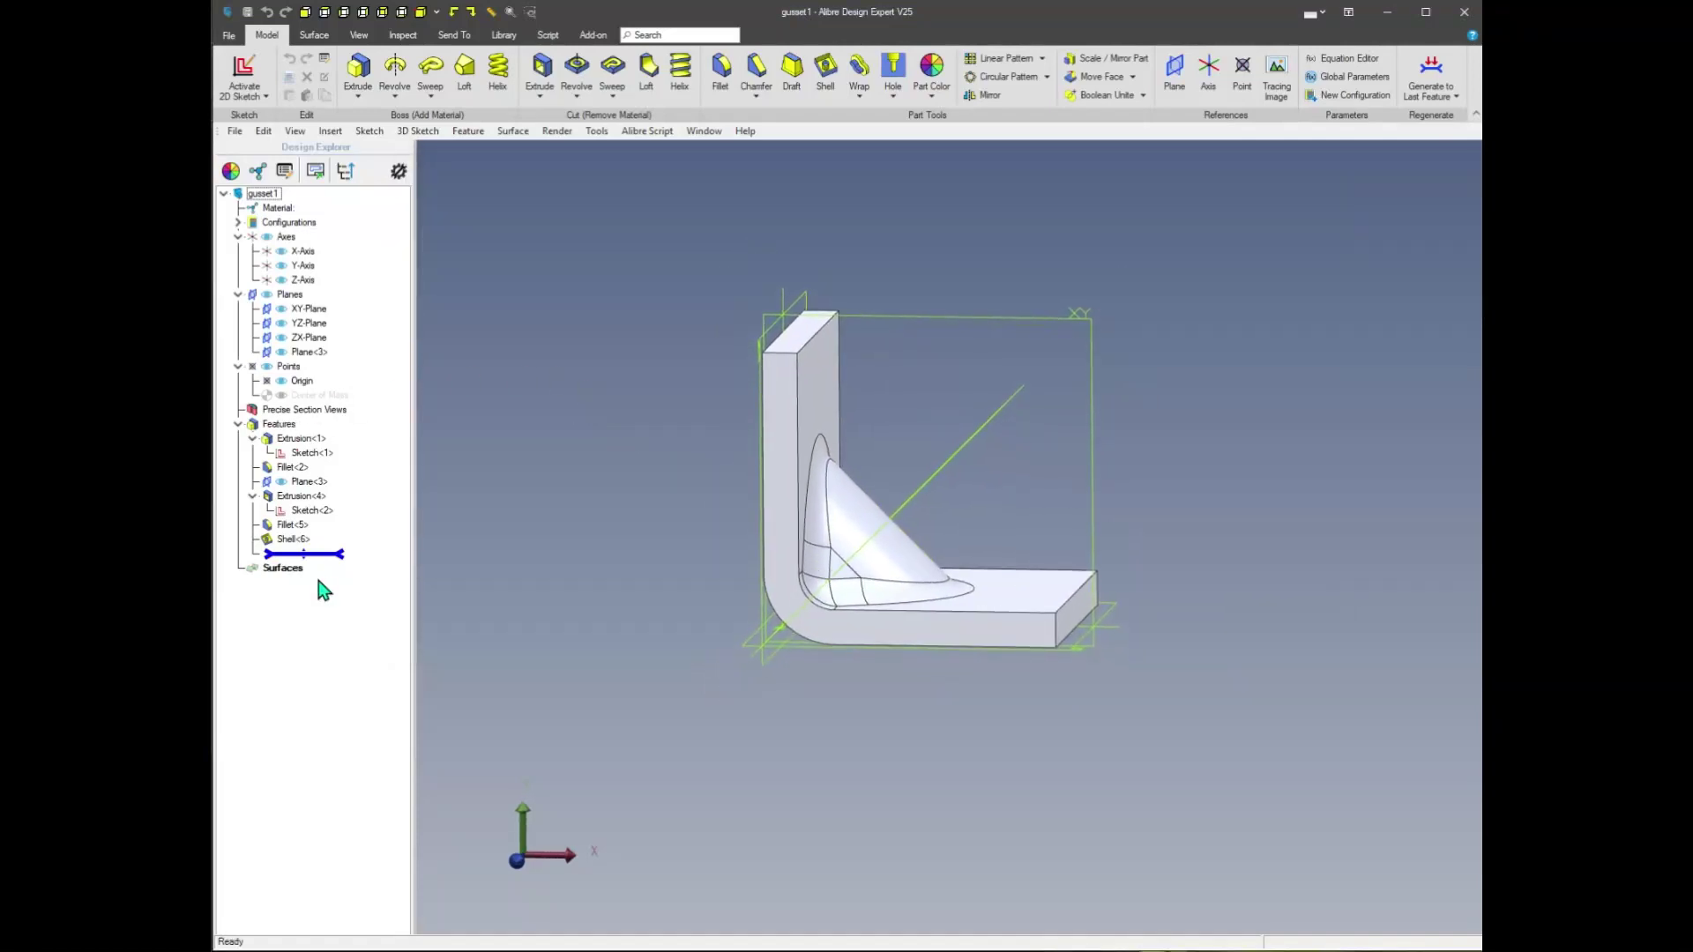
Roll the gusset's feature history back to just after Extrusion<1> and open its Sketch<1> for editing
drag(335, 535, 333, 453)
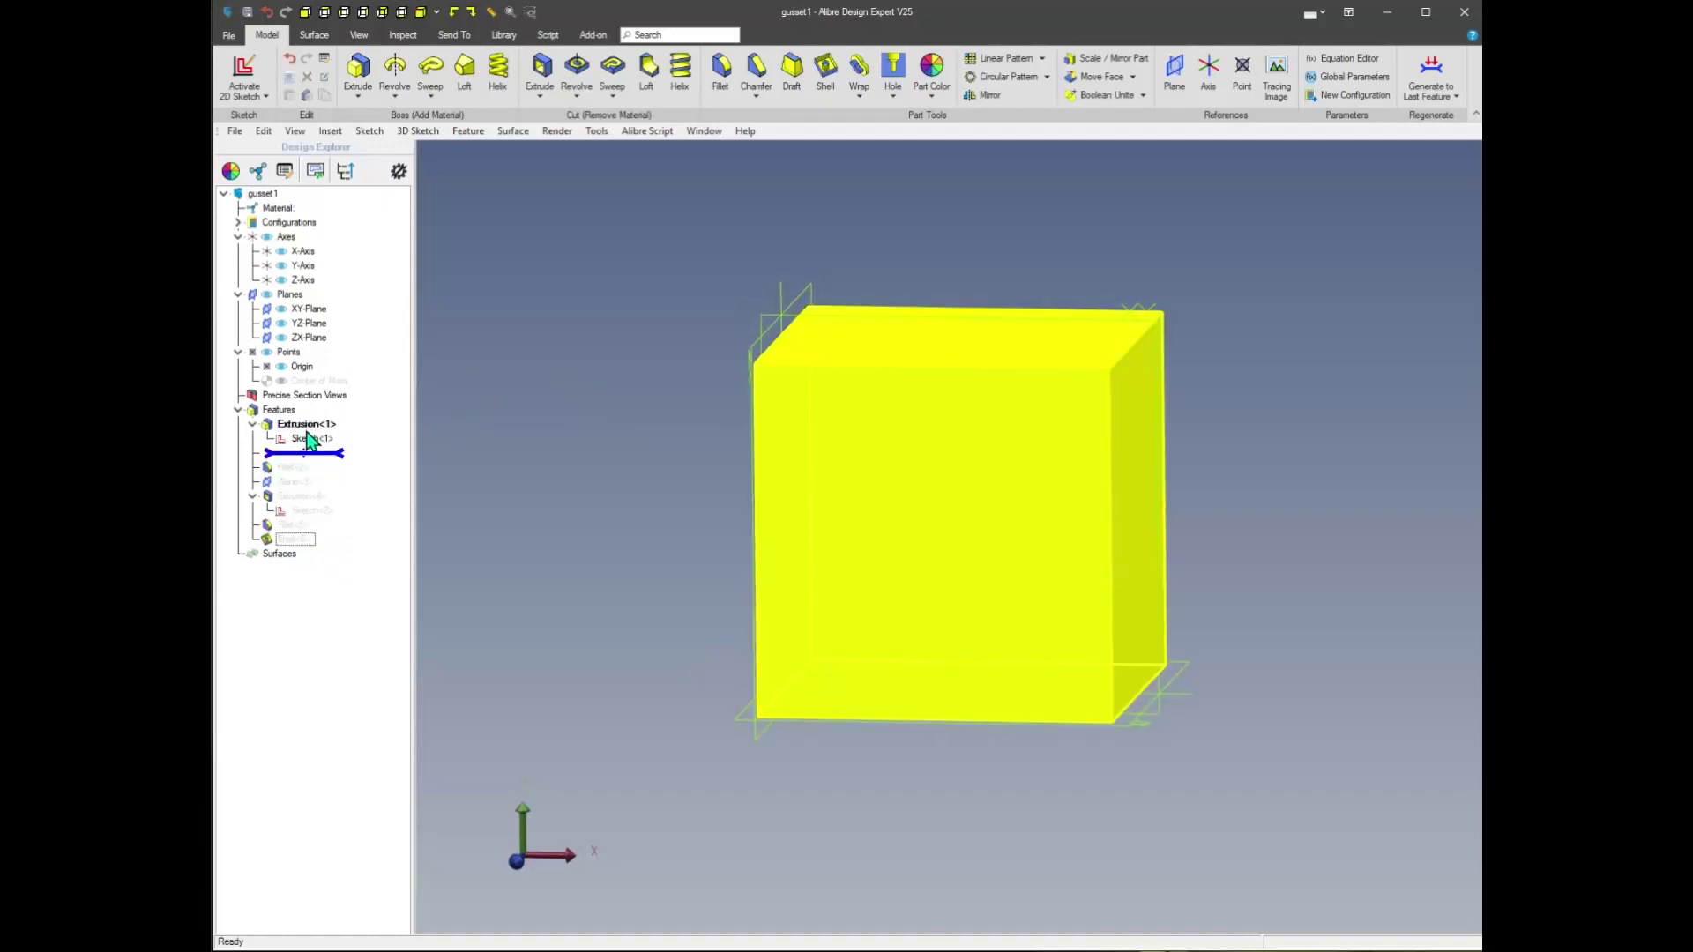
right_click(321, 444)
click(374, 459)
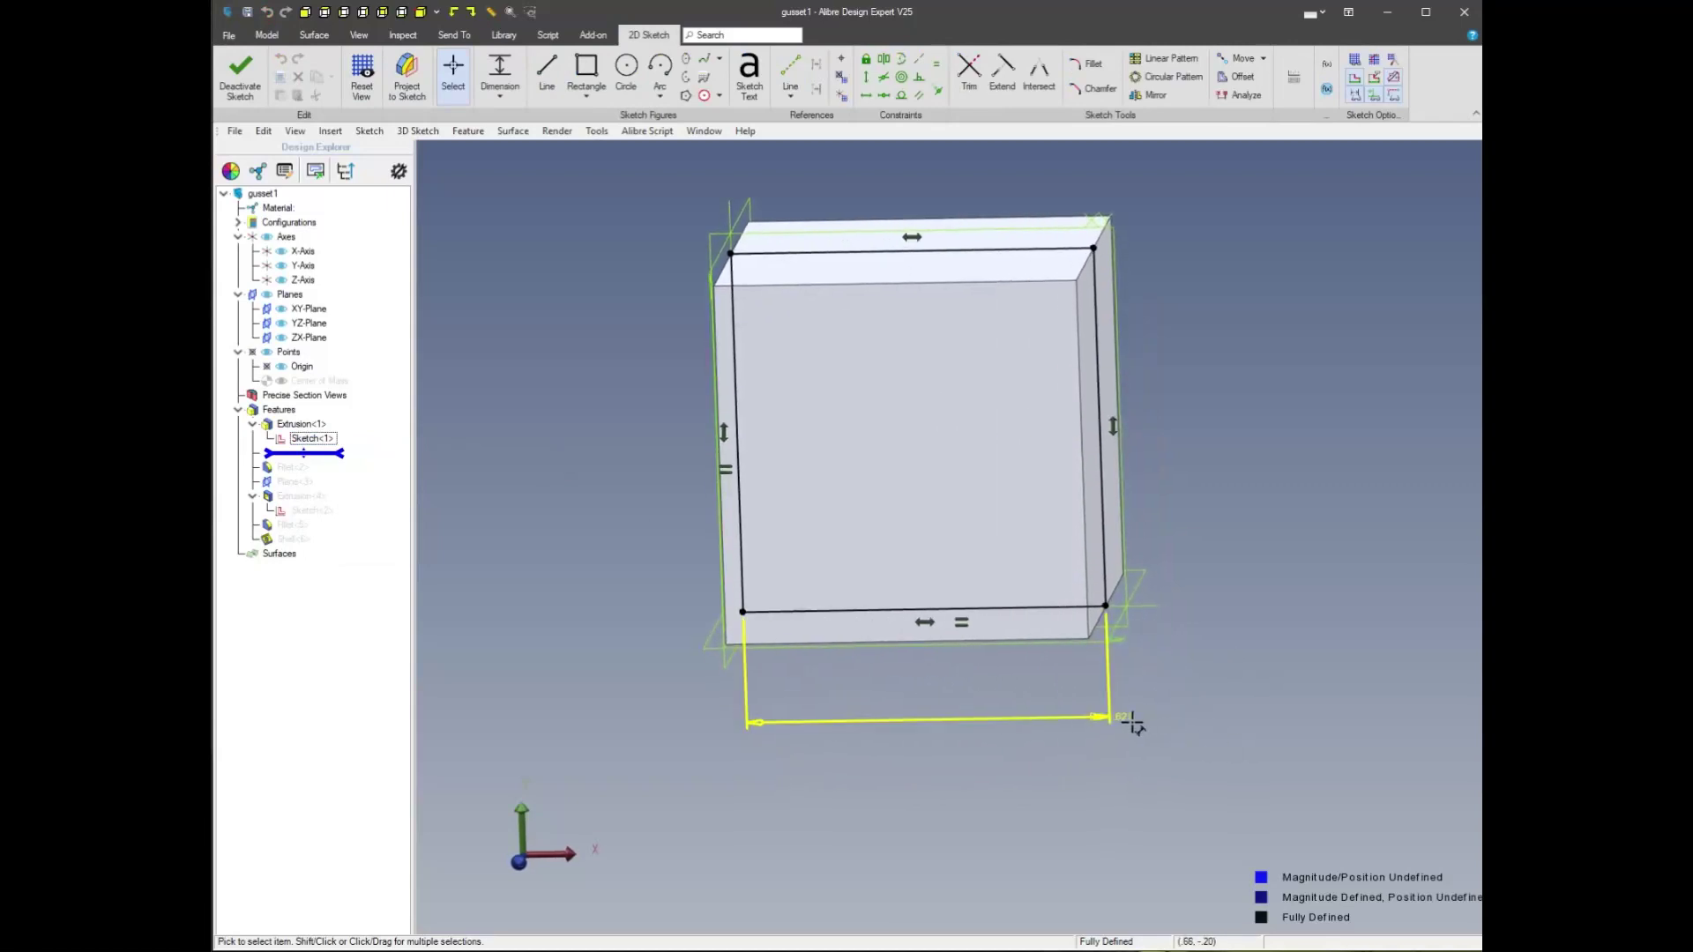
Rename the square's width dimension parameter D1 as FL in the Equation Editor
scroll(661, 609, up, 2)
right_click(629, 585)
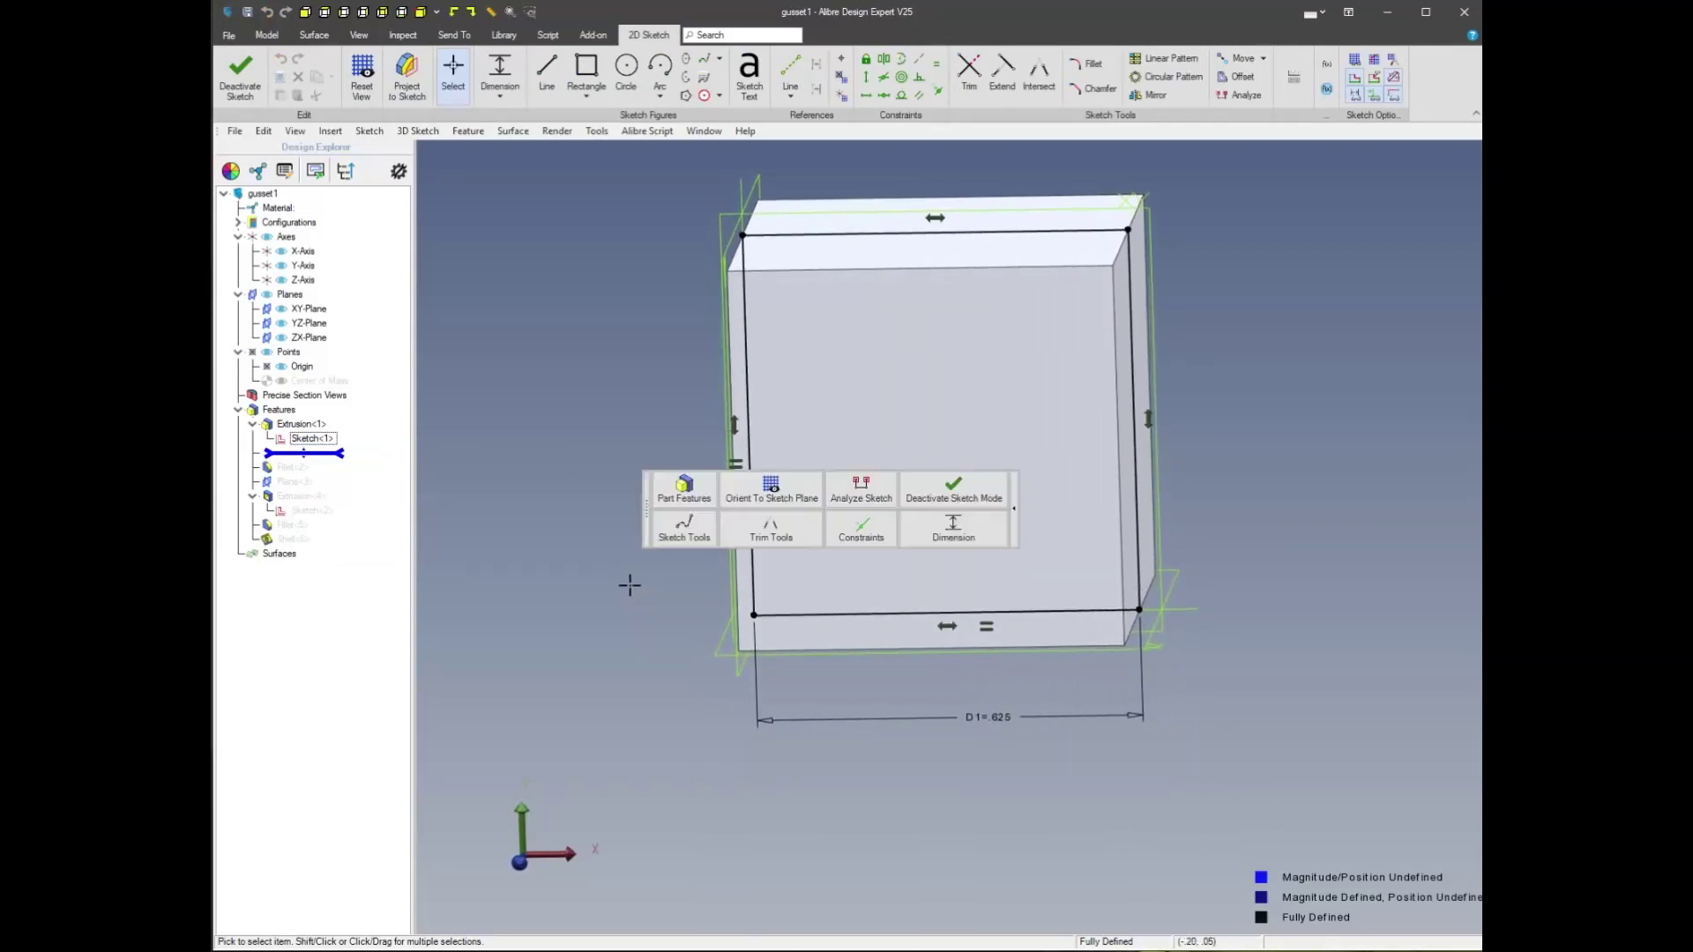
scroll(631, 635, up, 2)
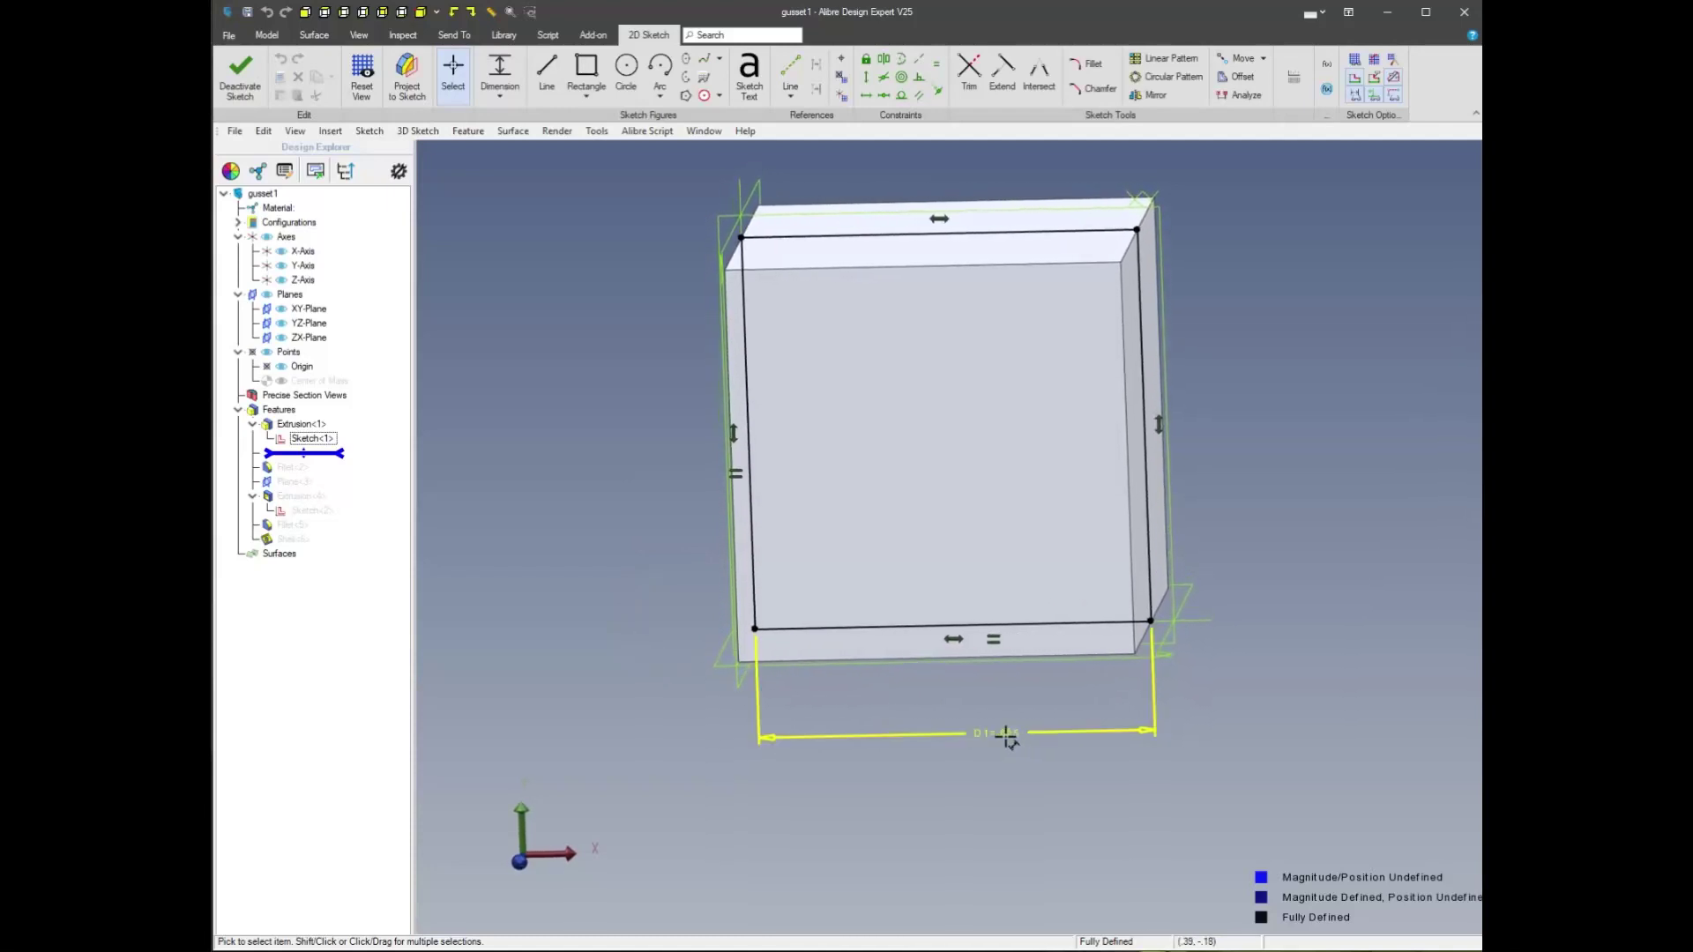
scroll(992, 723, down, 1)
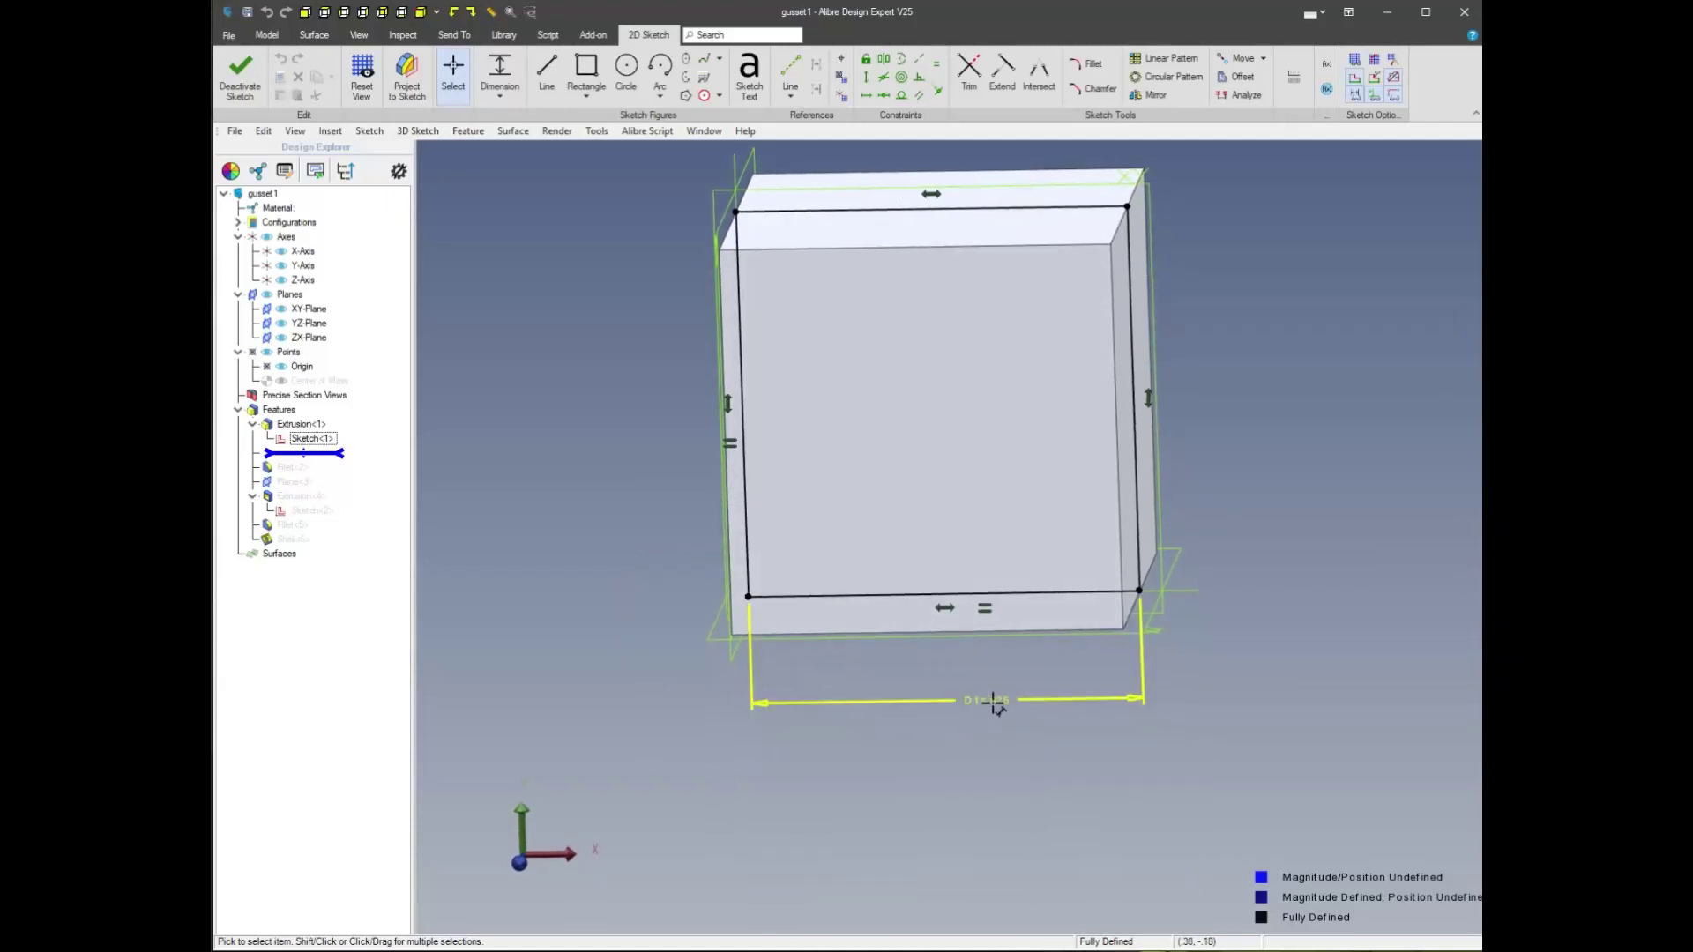
double_click(993, 702)
click(1001, 695)
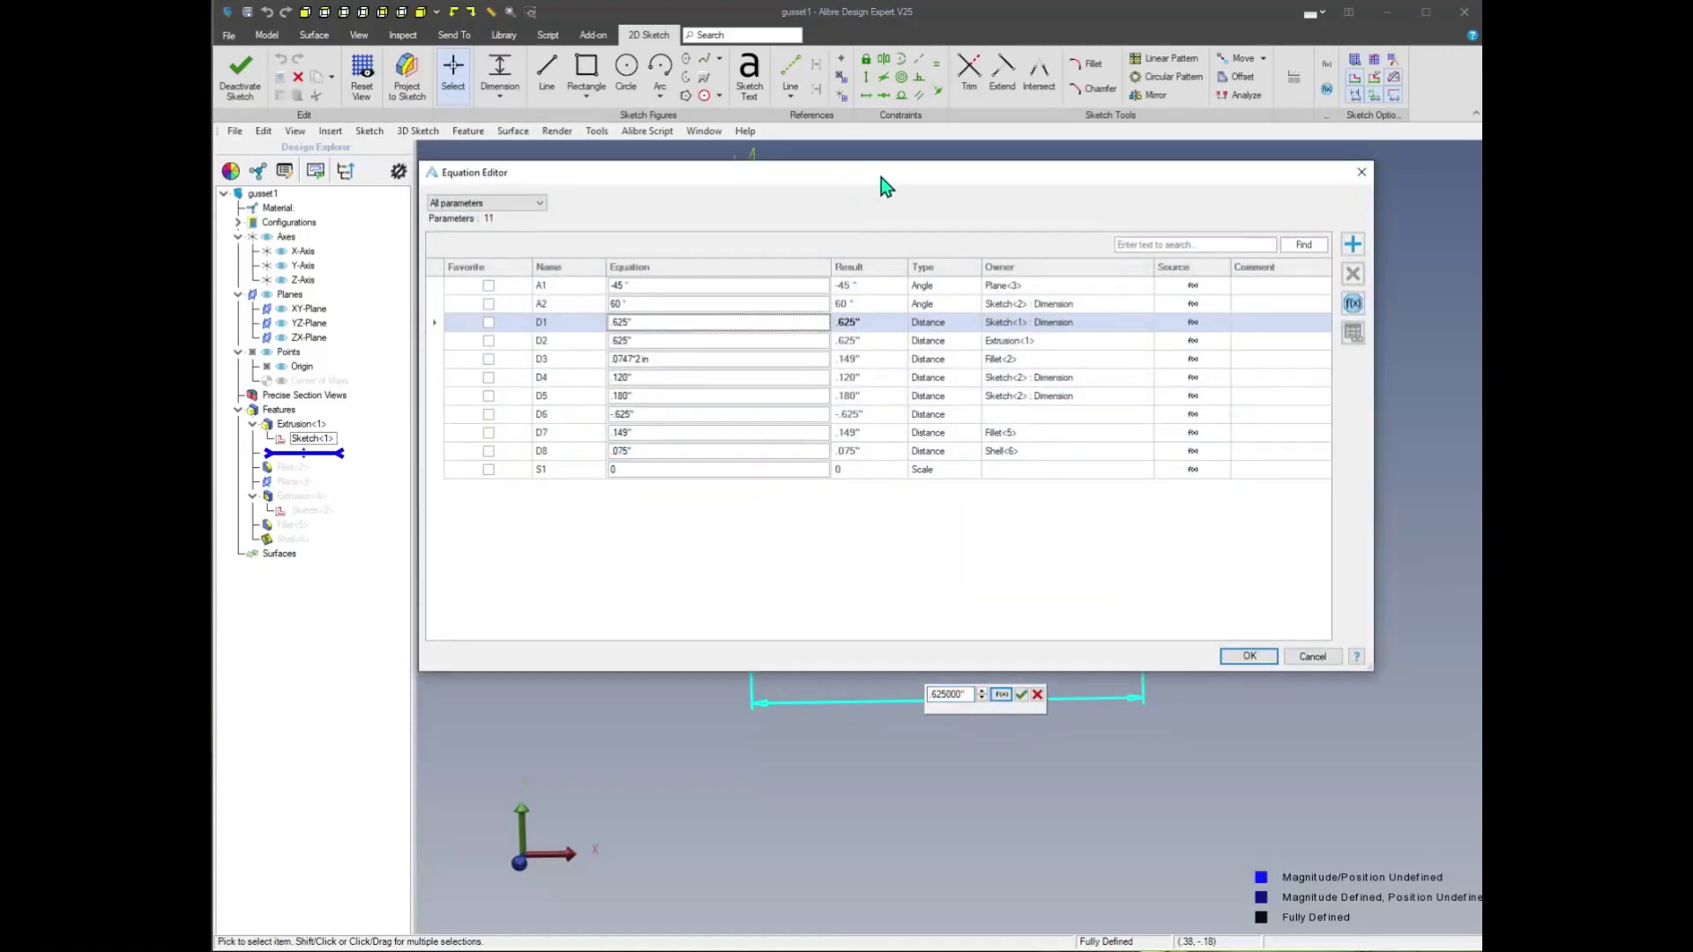
drag(881, 177, 918, 189)
double_click(619, 342)
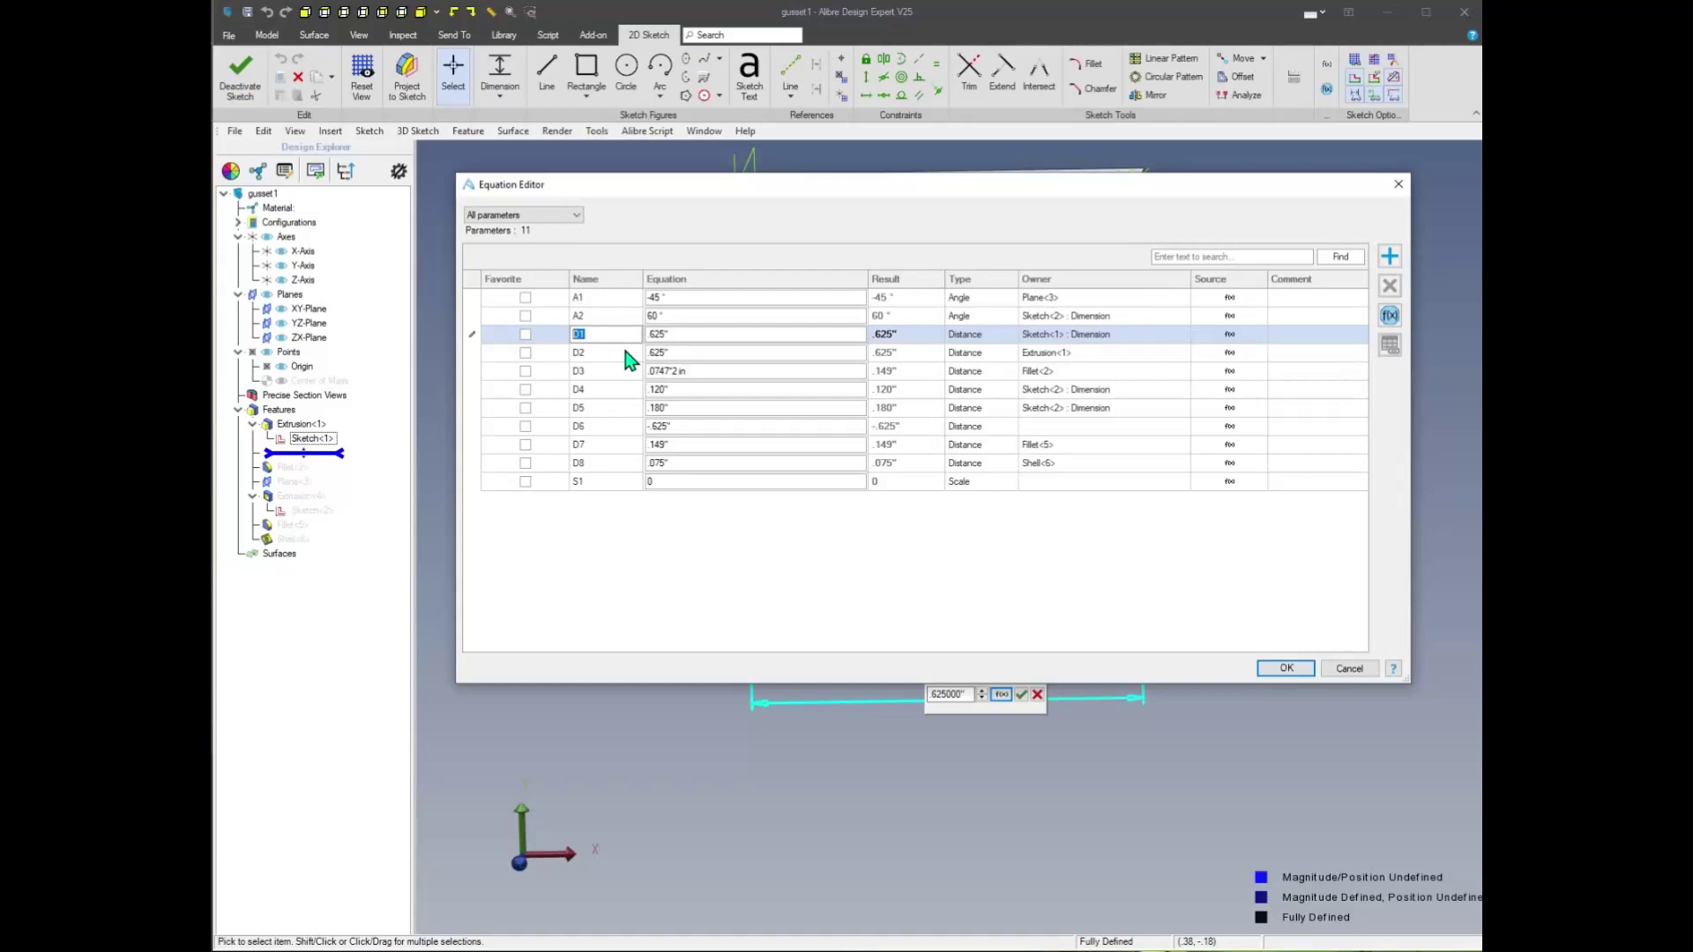
text(FL)
Add the comment FLANGE LENGTH to the FL parameter, accept the Equation Editor changes and cancel the open dimension entry
key(Tab)
key(Tab)
key(Tab)
key(Tab)
key(Tab)
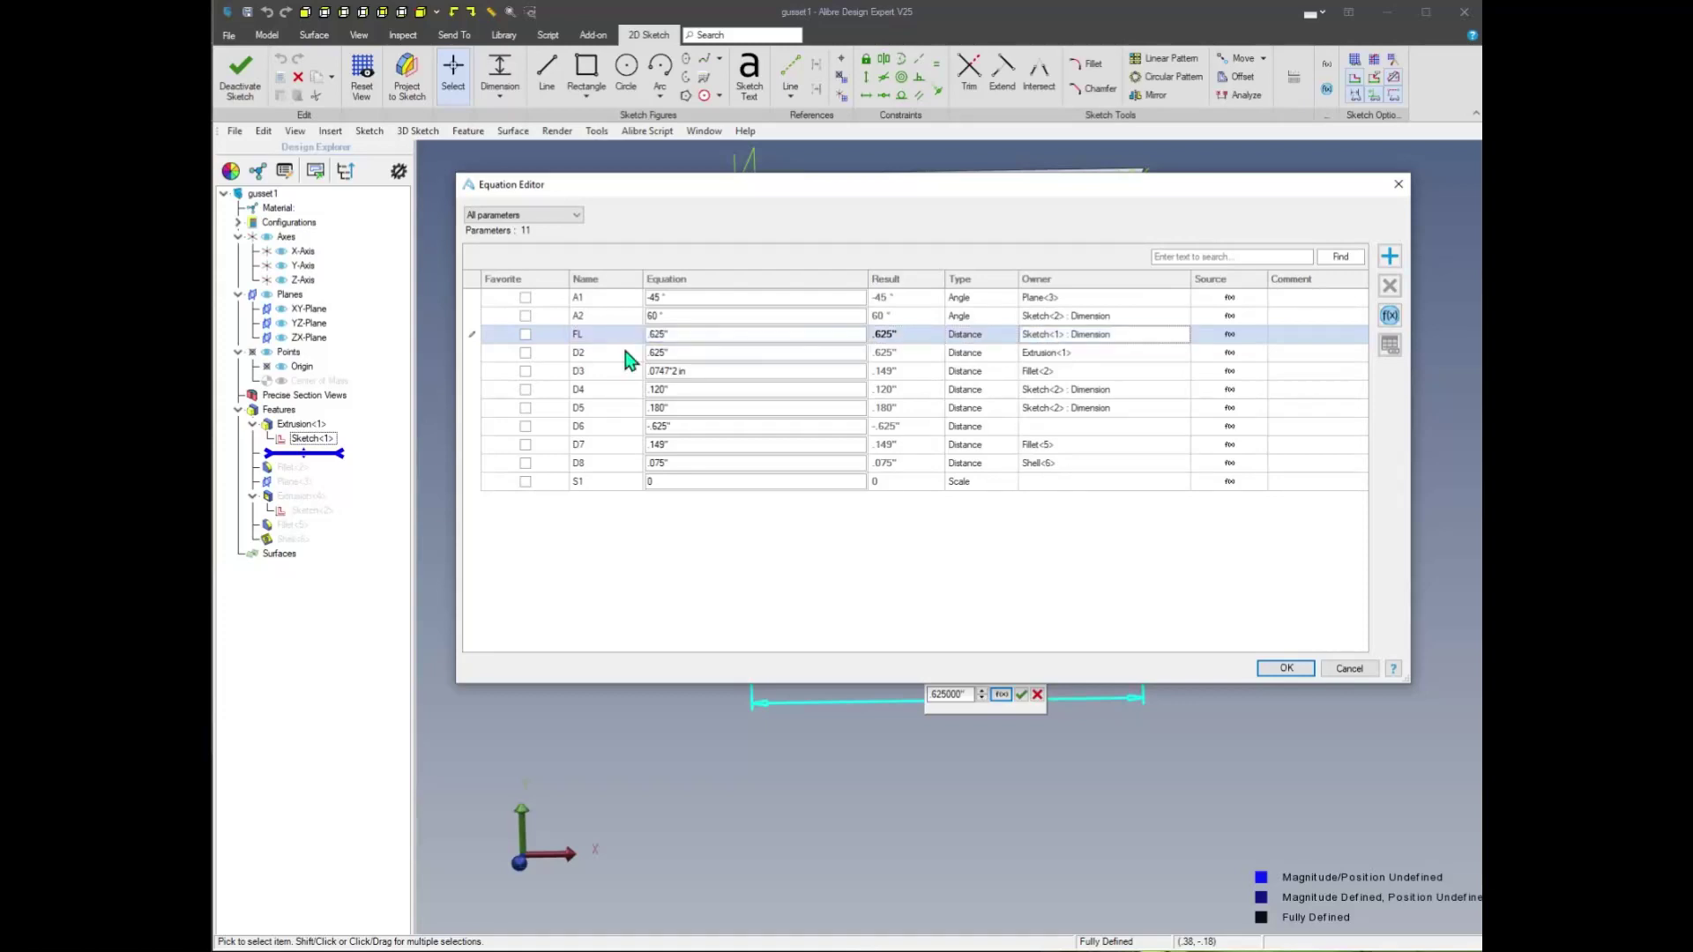
key(Tab)
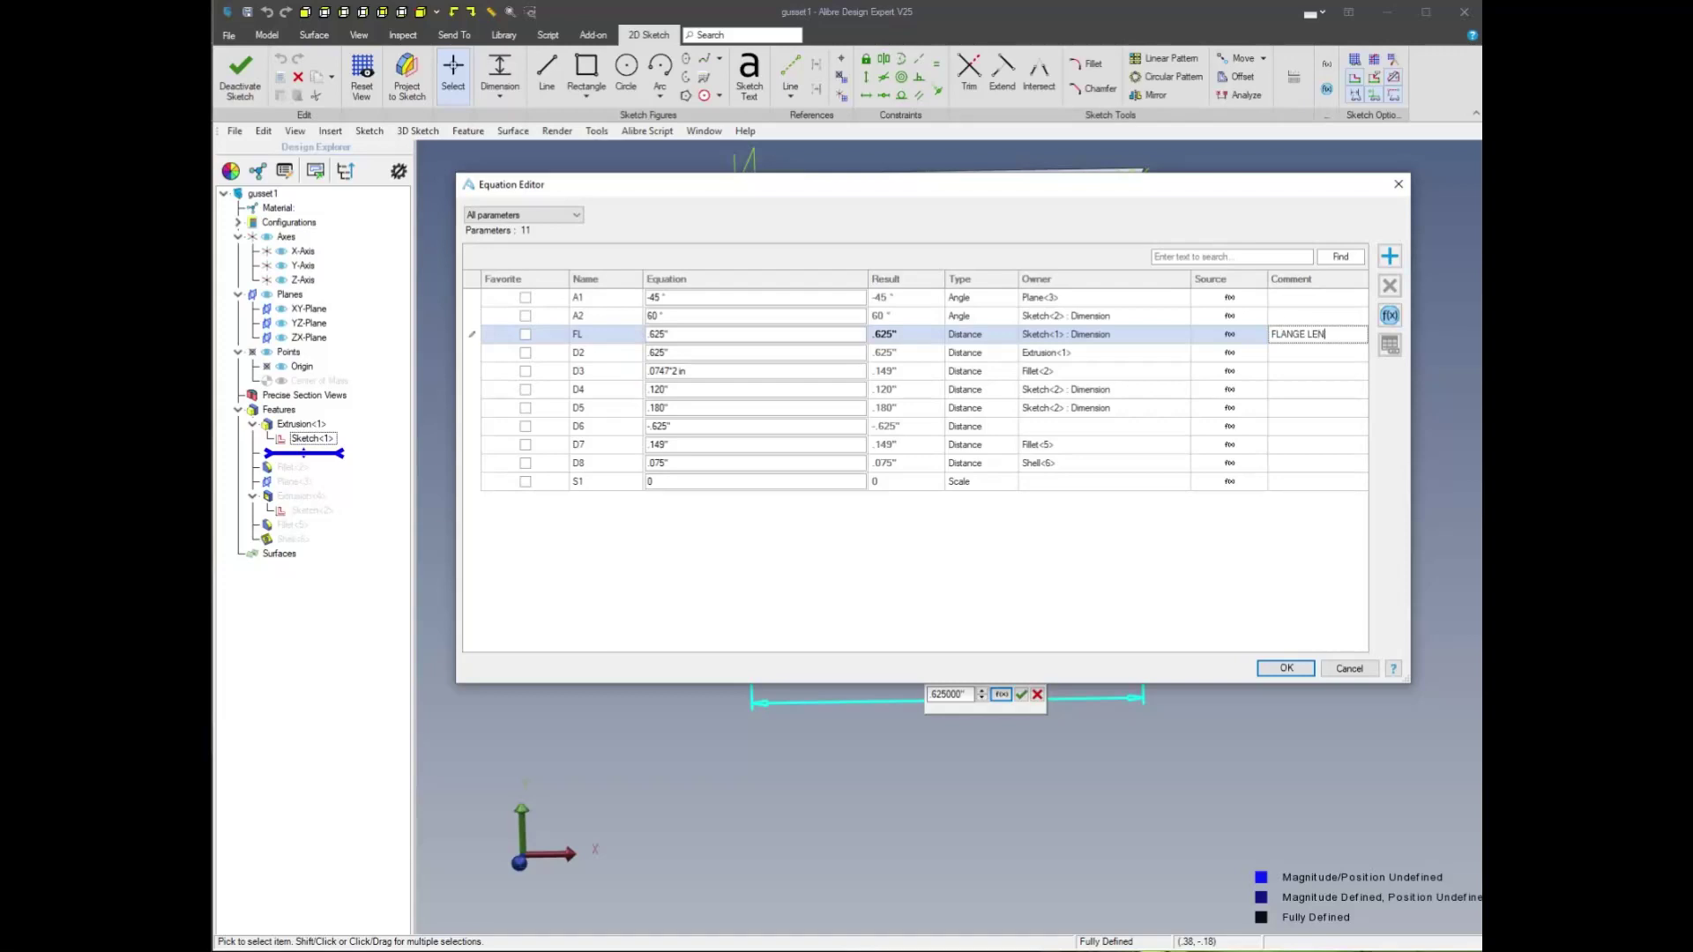
click(625, 352)
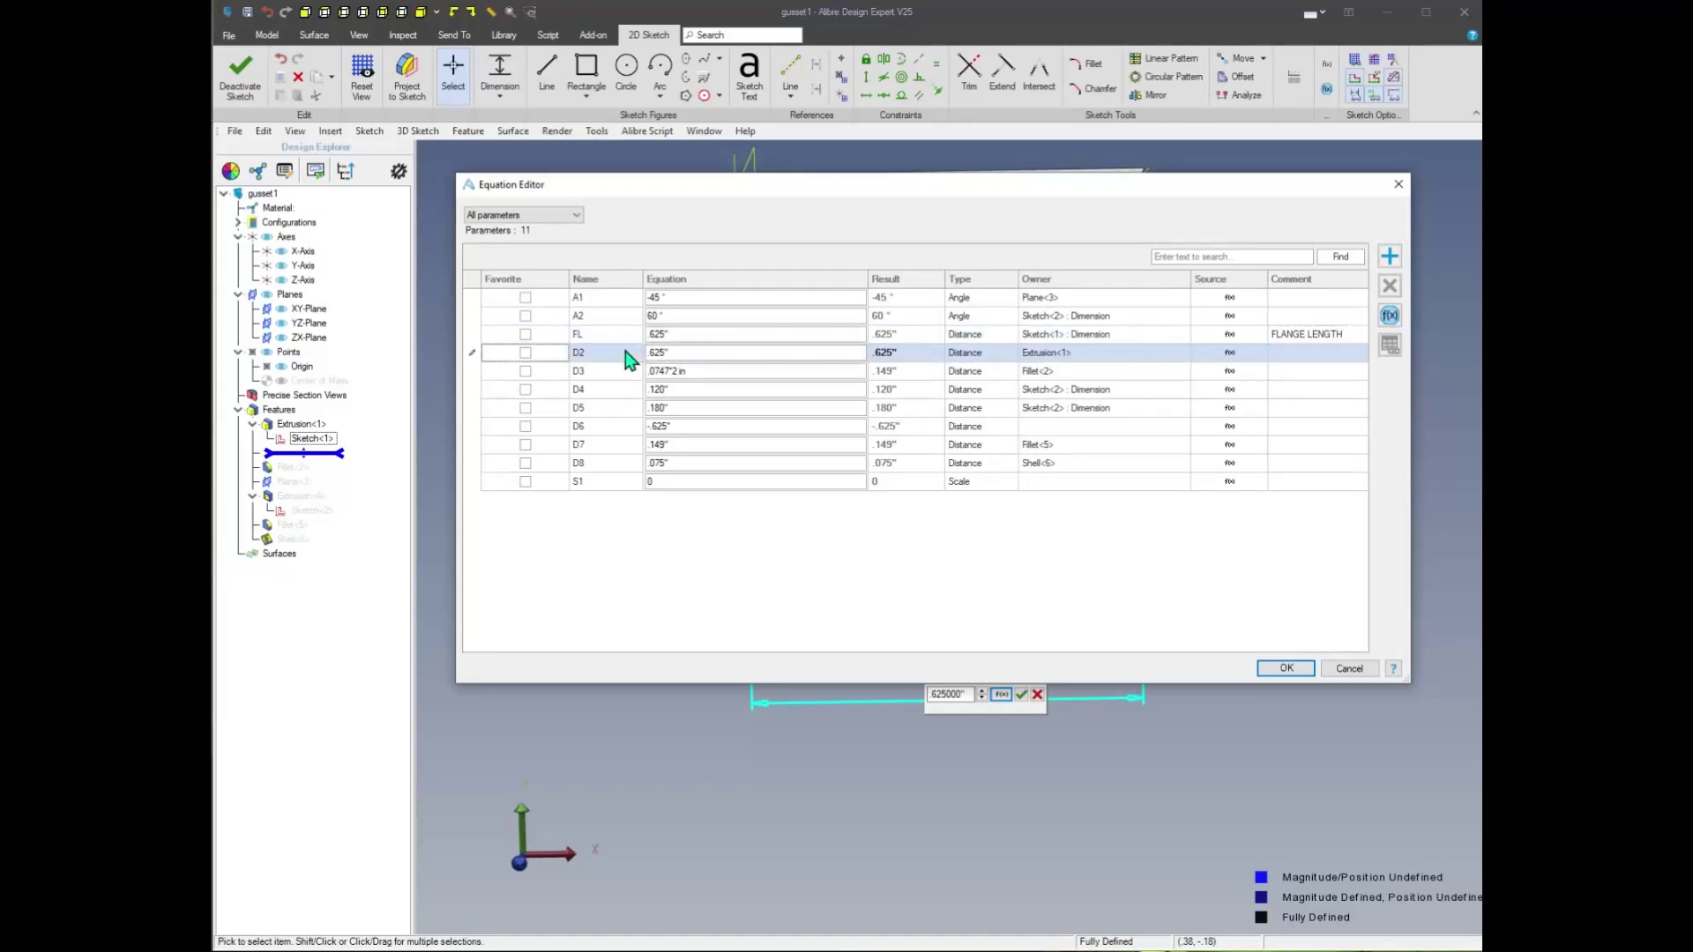
click(1289, 670)
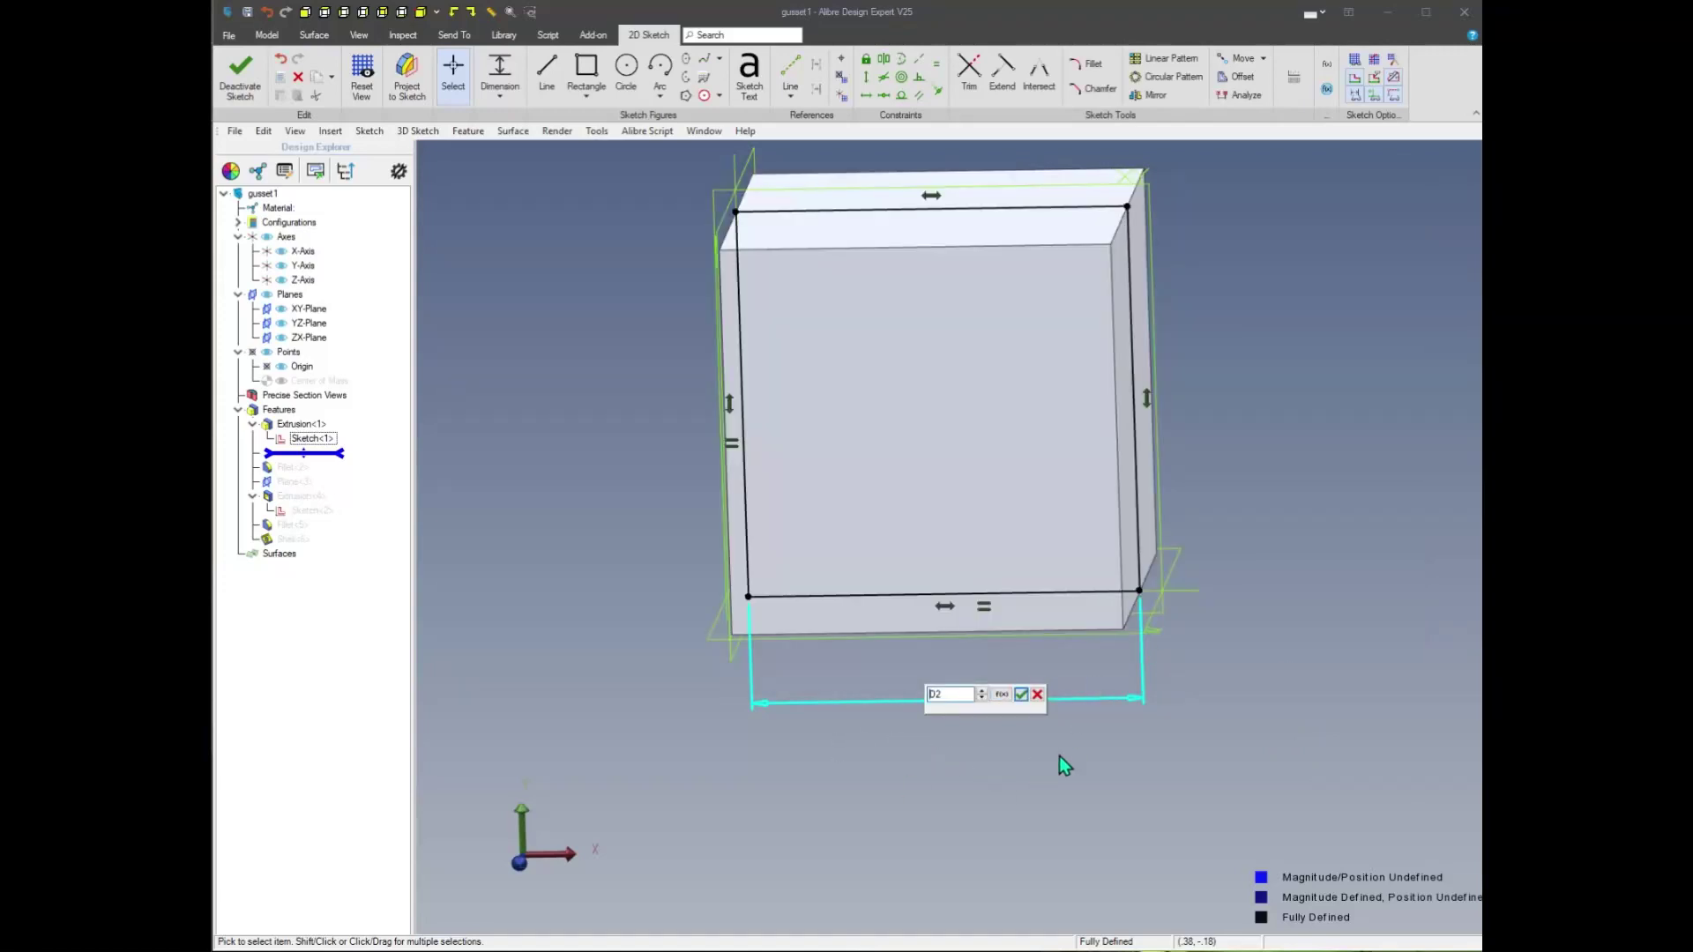
click(1037, 695)
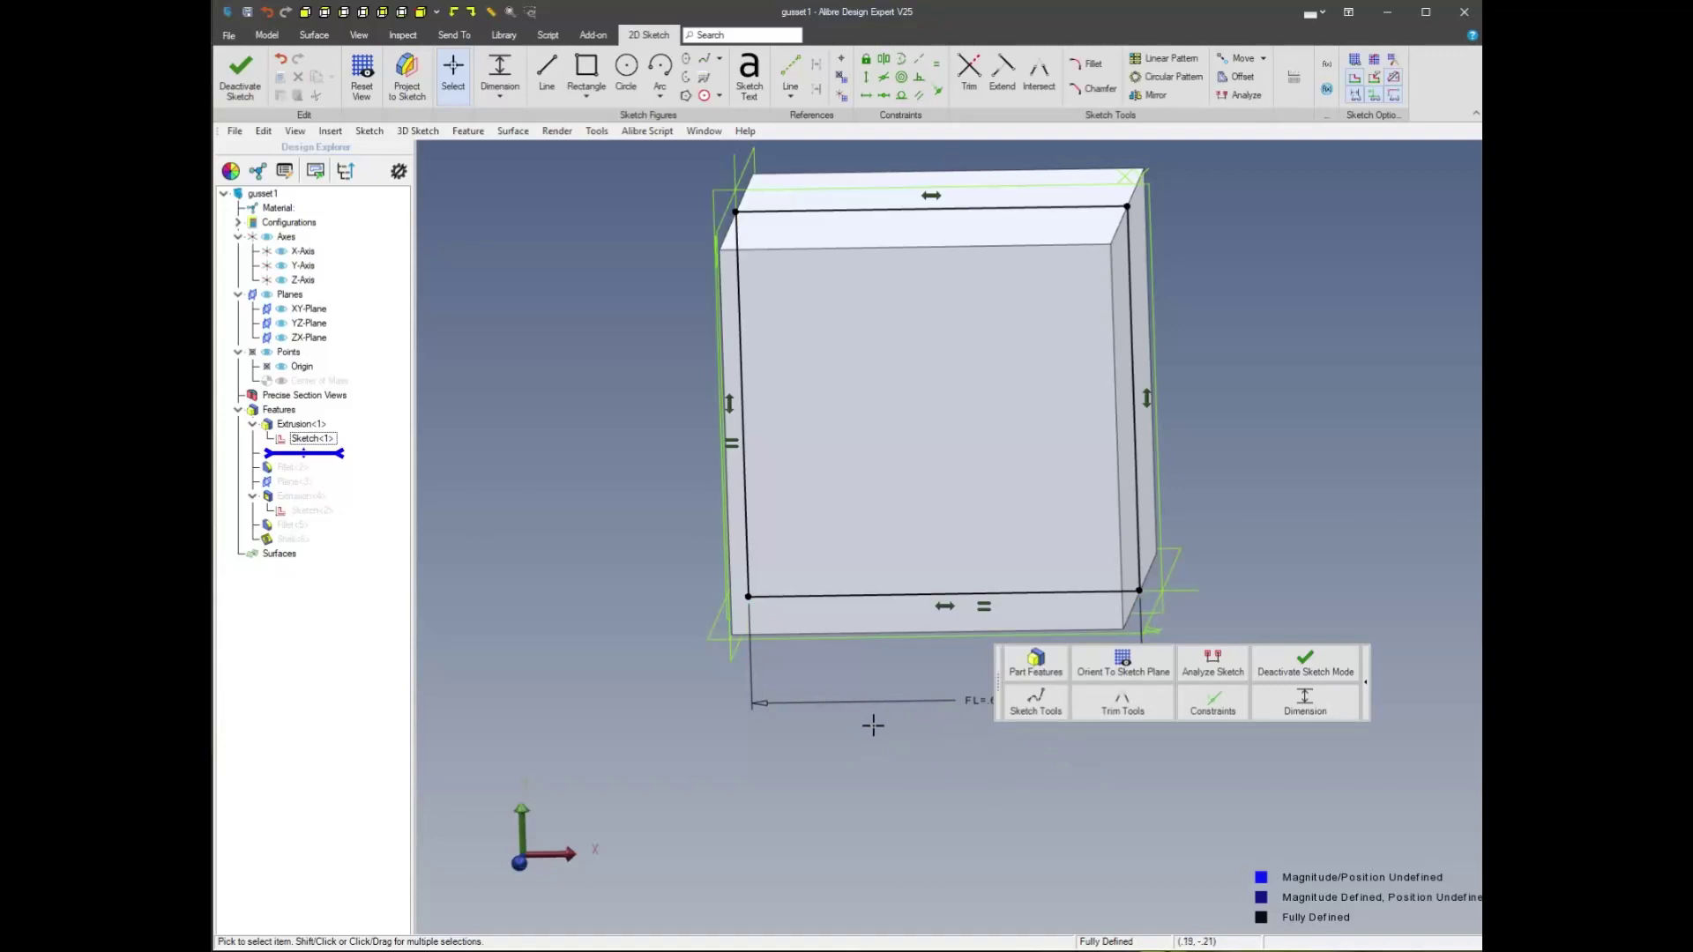
scroll(751, 547, up, 4)
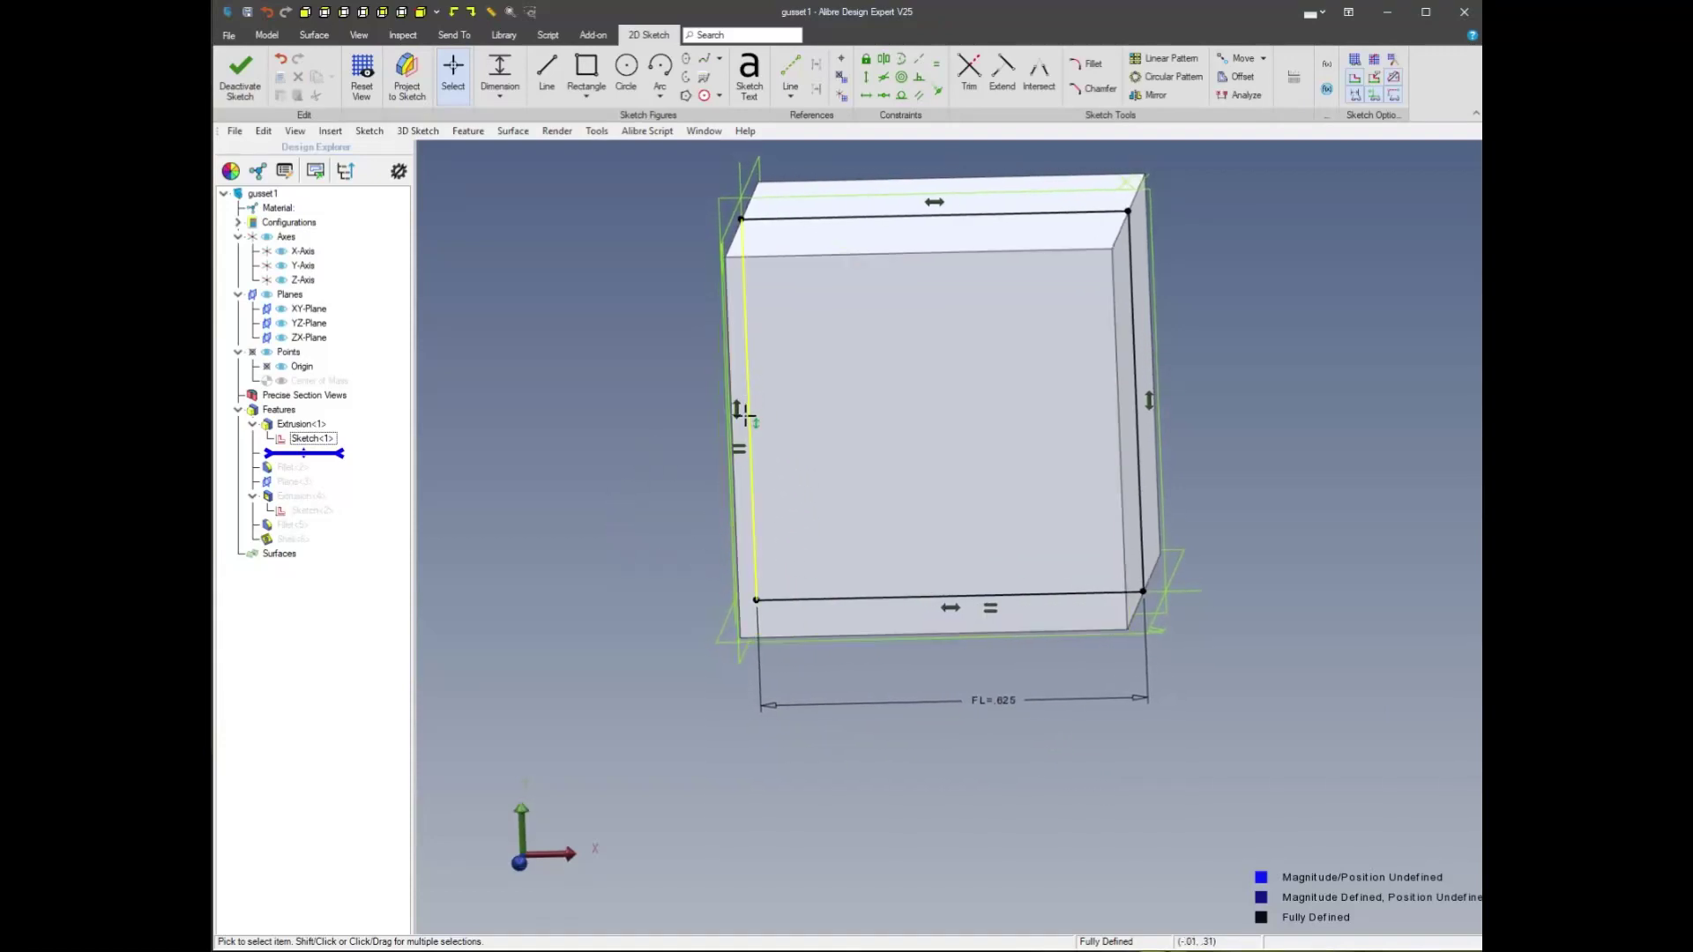
Delete the vertical constraint from the left edge of the square in Sketch<1>
mouse_move(741, 432)
middle_down()
mouse_move(683, 513)
mouse_move(701, 559)
middle_up()
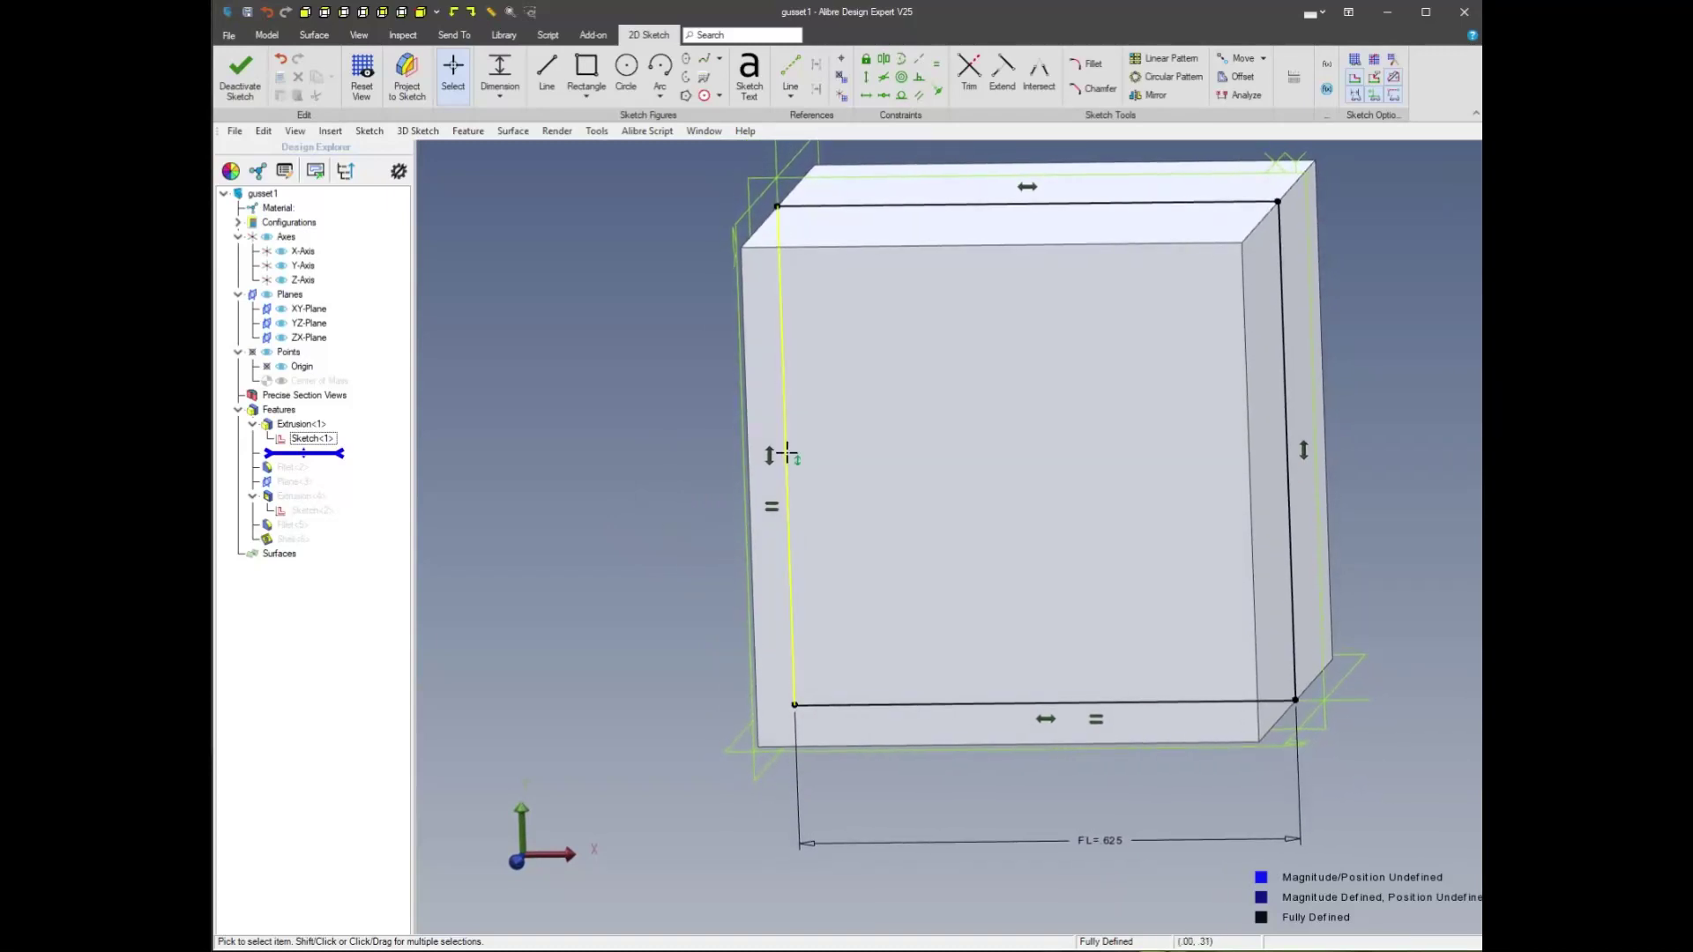
right_click(768, 454)
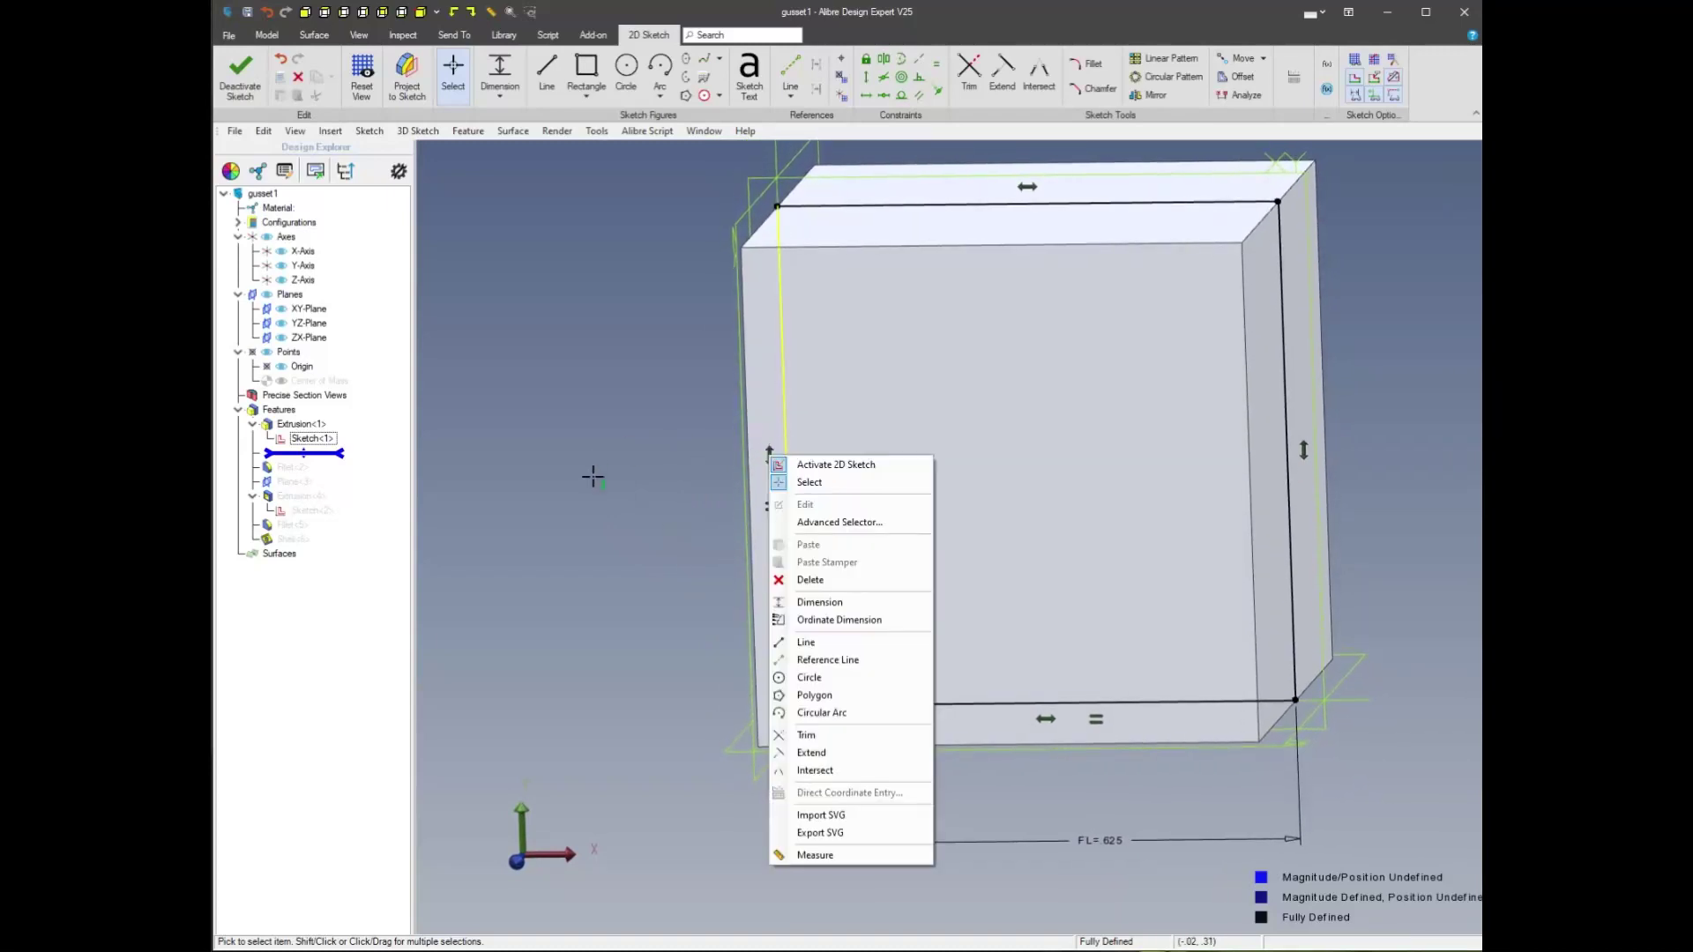
click(775, 575)
scroll(626, 470, down, 2)
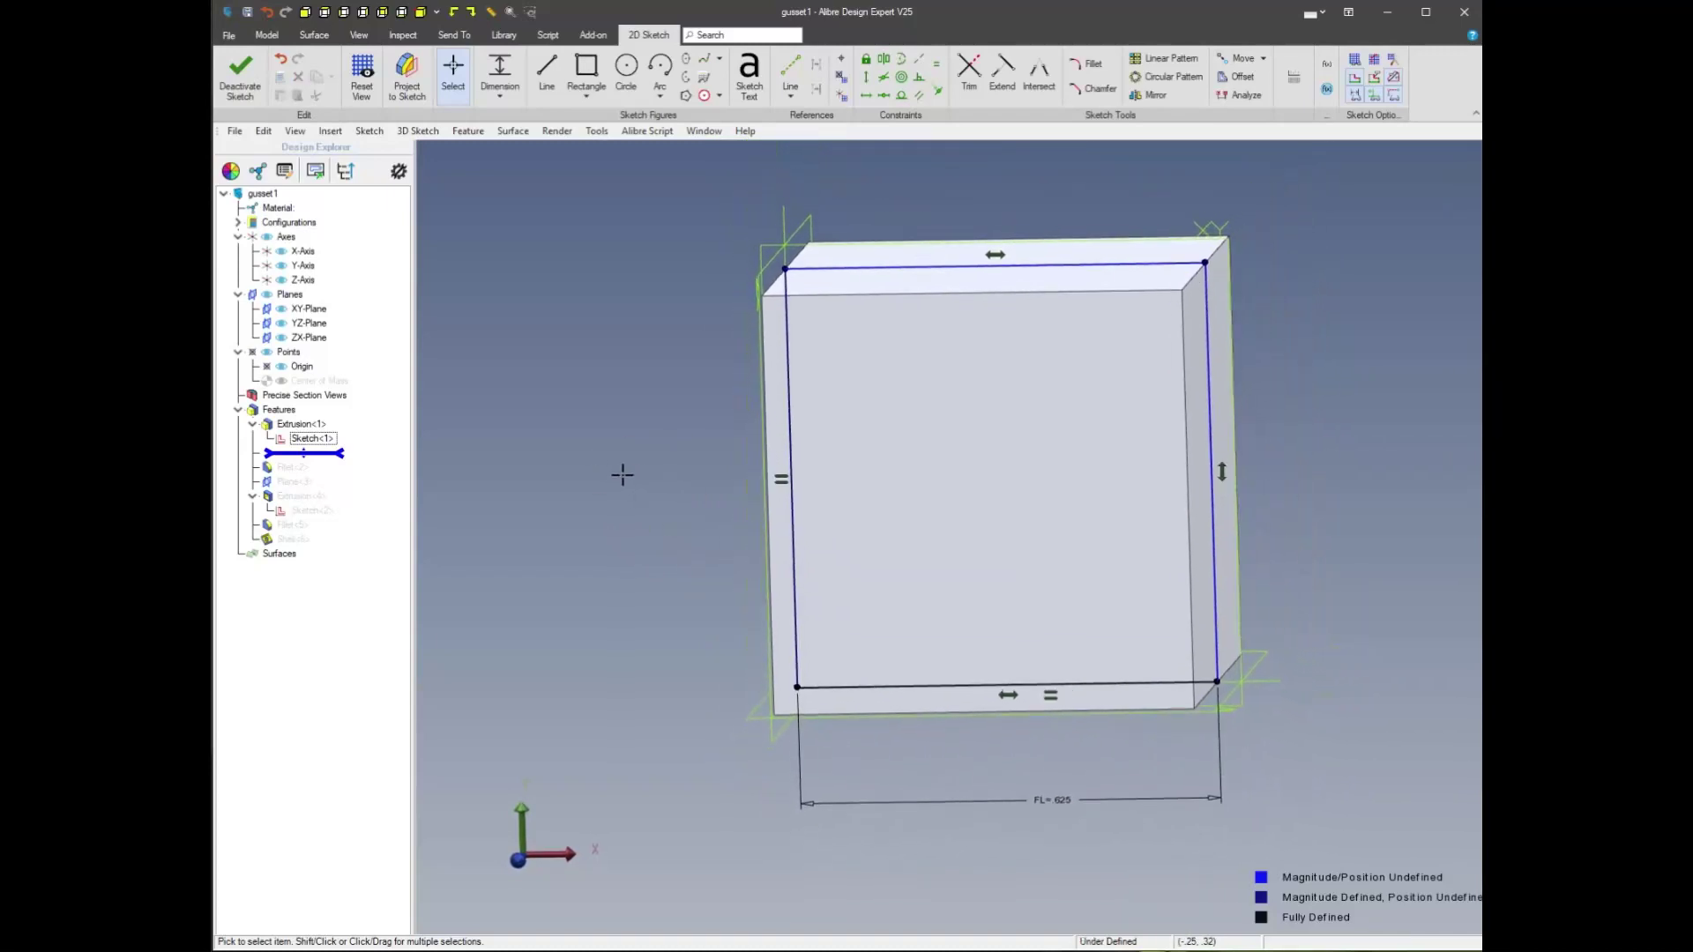
scroll(749, 463, down, 2)
Move the square's upper-left corner outward and back, leaving the left edge slanted at about 86° to the baseline
middle_drag(1285, 680, 956, 684)
mouse_move(1233, 706)
middle_down()
mouse_move(1246, 710)
mouse_move(963, 687)
mouse_move(1076, 711)
mouse_move(718, 456)
mouse_move(1058, 718)
mouse_move(926, 635)
mouse_move(714, 314)
middle_up()
mouse_move(782, 323)
mouse_down()
mouse_move(616, 359)
mouse_move(552, 434)
mouse_move(650, 382)
mouse_up()
mouse_move(891, 586)
middle_down()
mouse_move(949, 643)
mouse_move(650, 613)
mouse_move(717, 585)
mouse_move(696, 608)
middle_up()
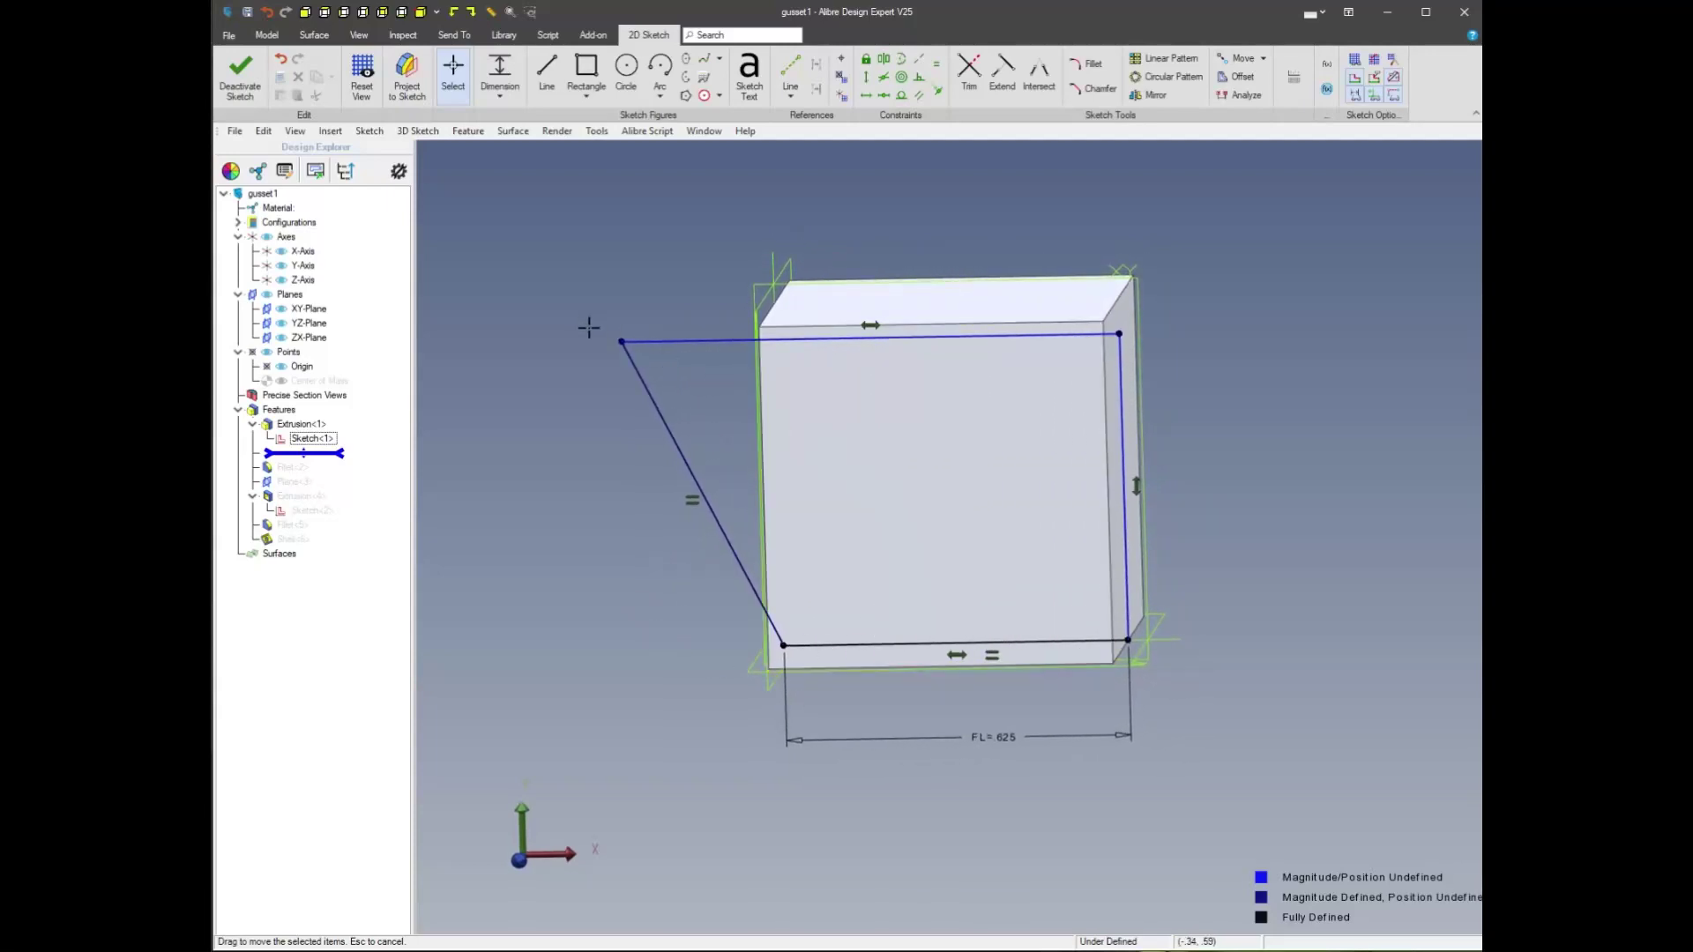
mouse_move(622, 342)
mouse_down()
mouse_move(529, 503)
mouse_move(674, 353)
mouse_move(761, 404)
mouse_up()
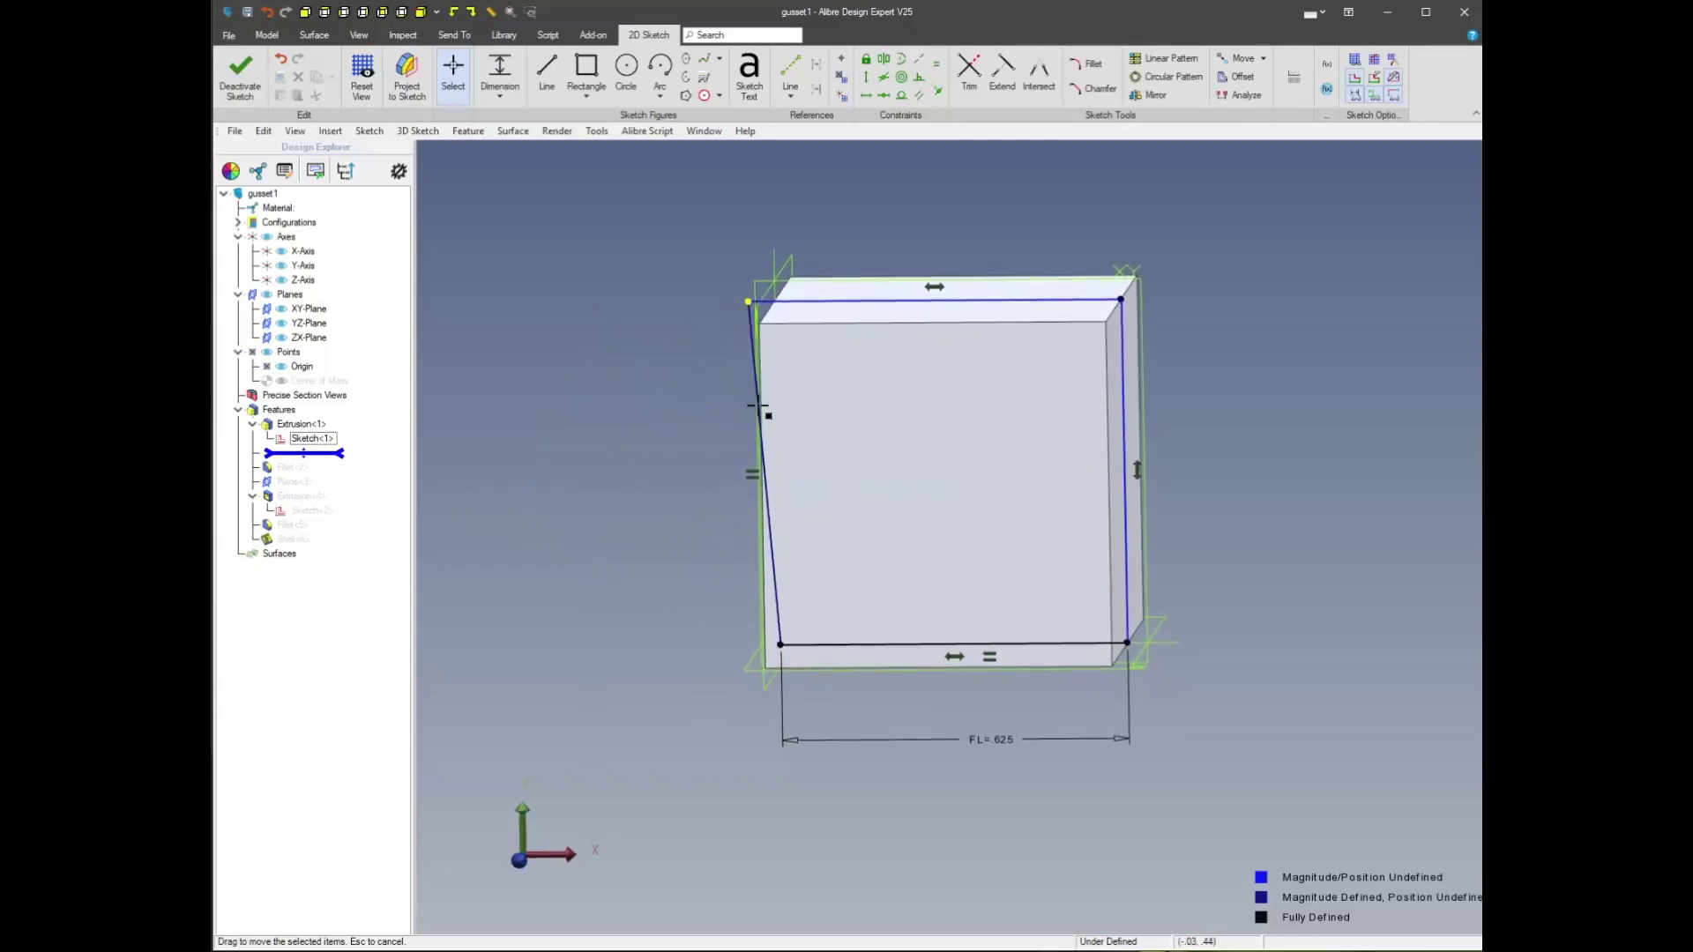
Place an angular dimension between the bottom edge and the slanted left edge, outside the profile
right_click(748, 393)
click(941, 363)
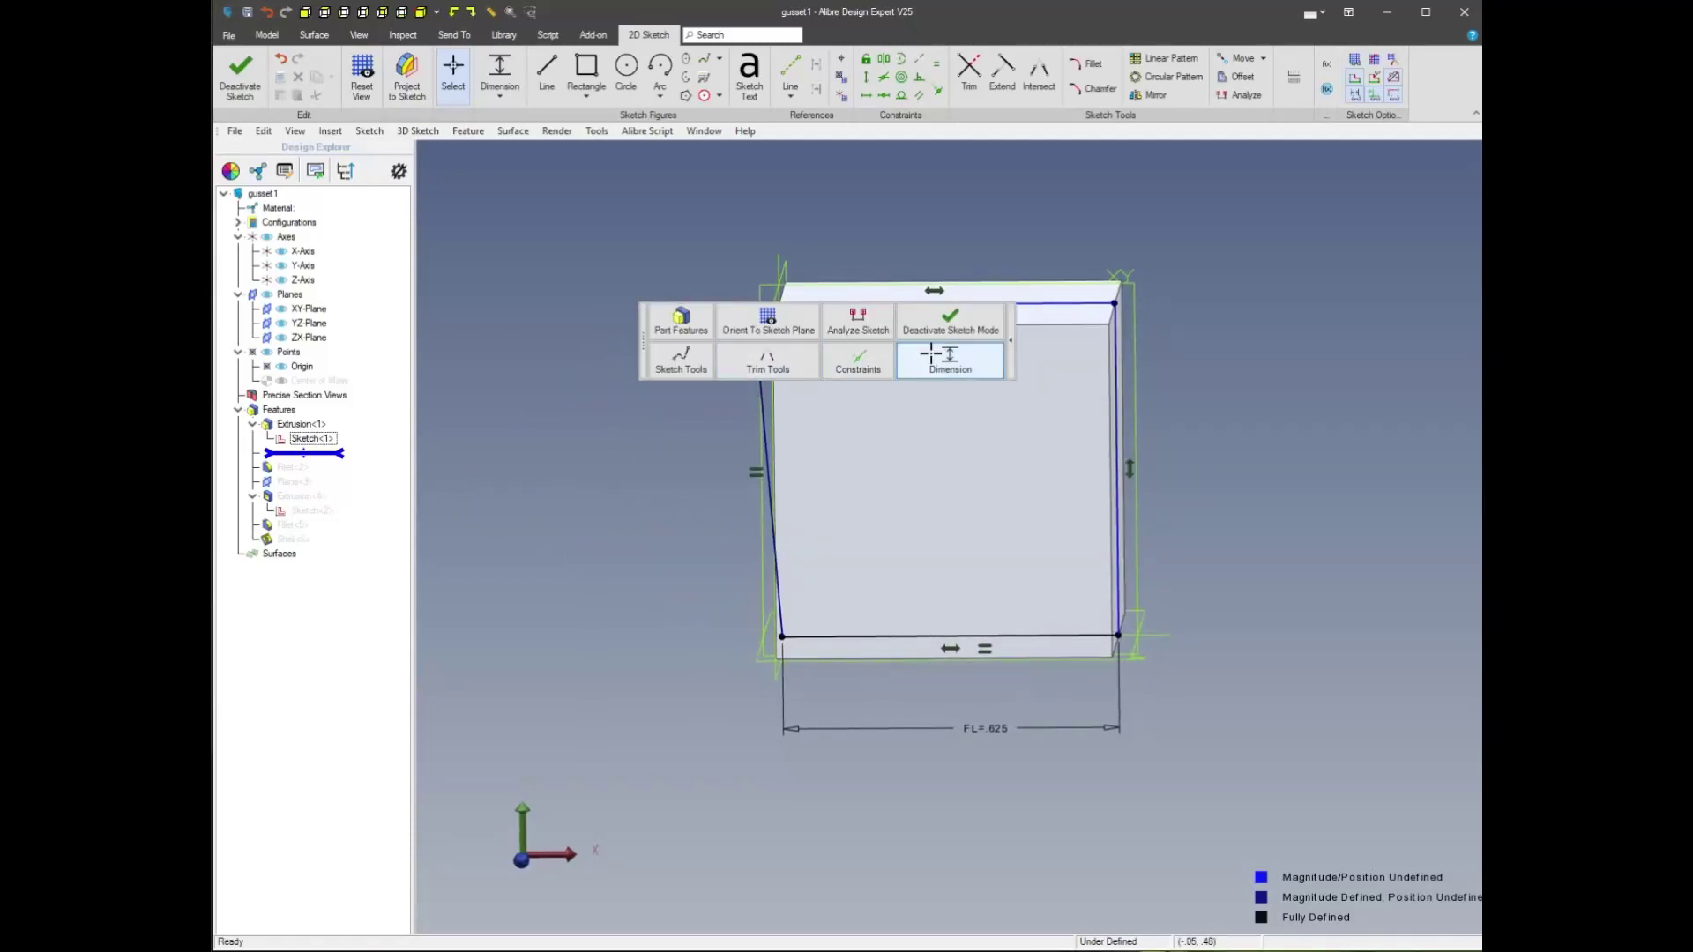
click(888, 642)
click(755, 321)
click(586, 374)
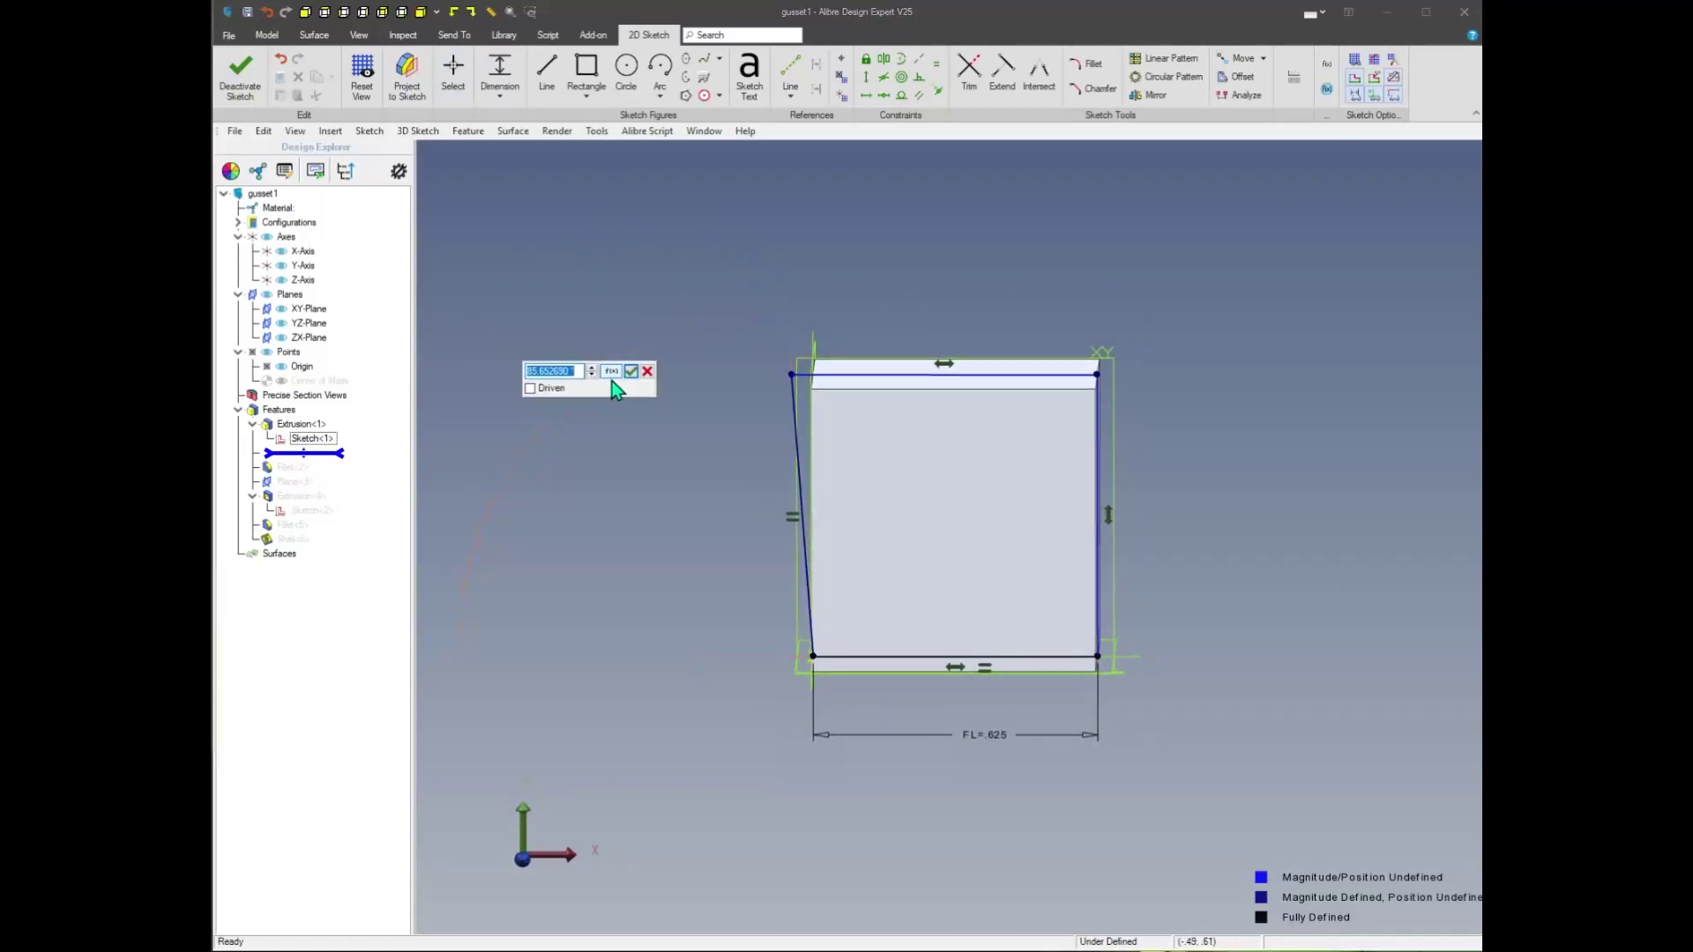
Rename the new angle dimension's parameter A3 as BA in the Equation Editor
click(612, 371)
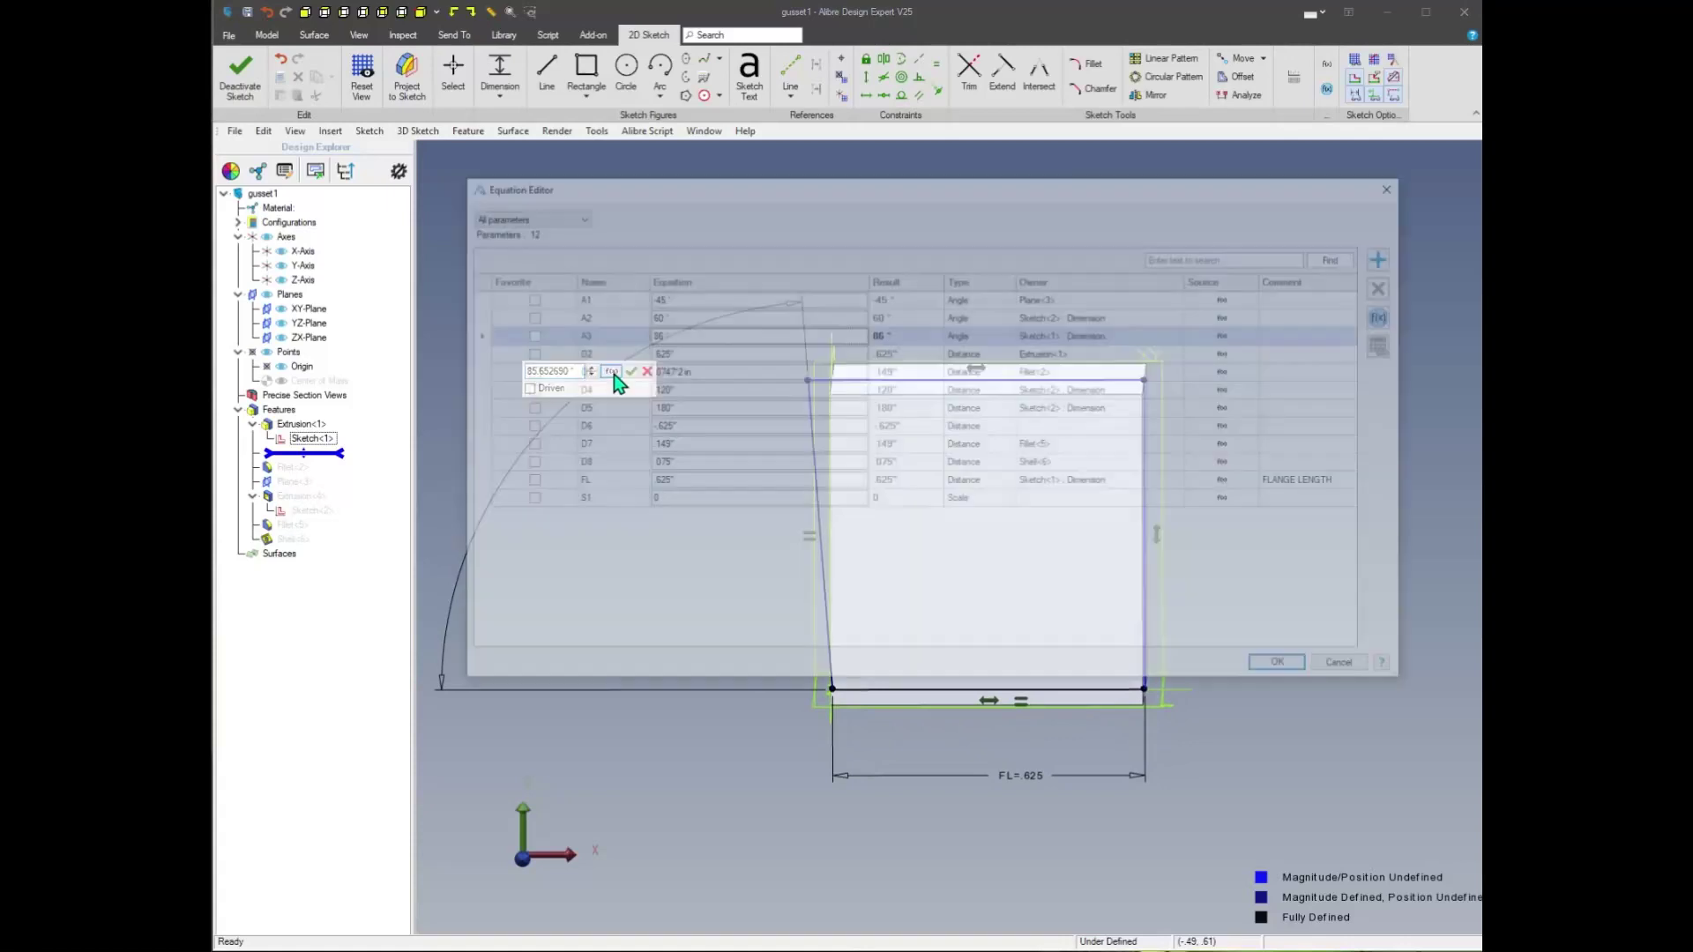
click(613, 338)
double_click(583, 339)
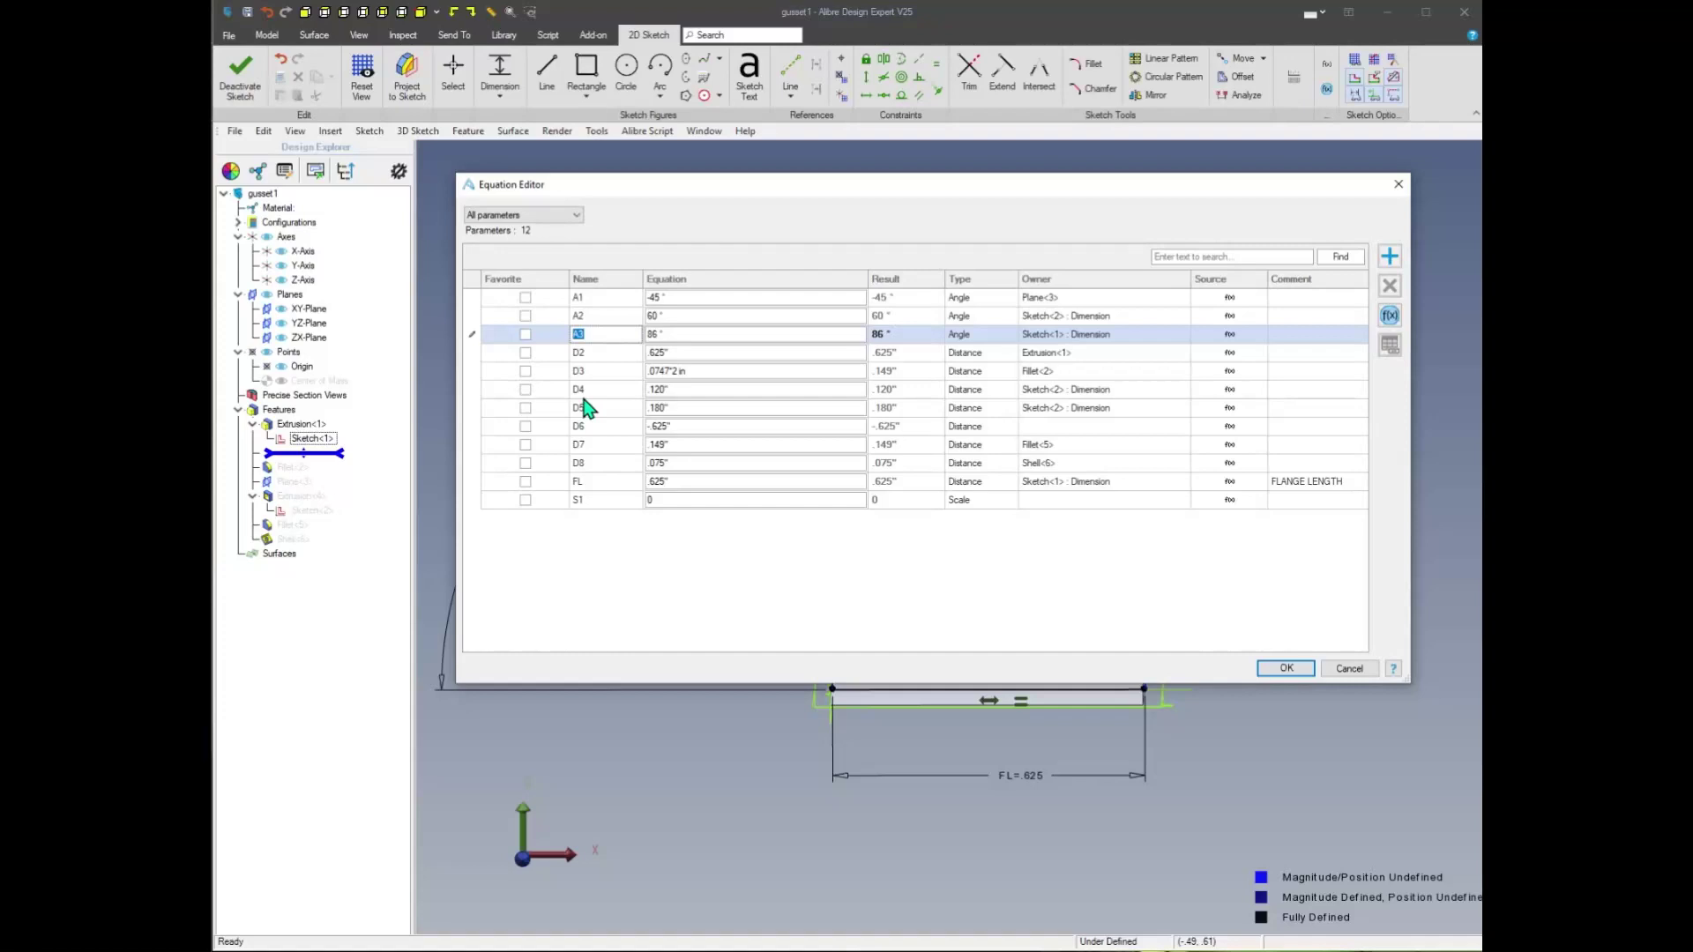
text(B)
Add the comment BEND ANGLE to the BA parameter, accept the Equation Editor changes and confirm the angle dimension
key(Tab)
key(Tab)
key(Tab)
key(Tab)
key(Tab)
key(Tab)
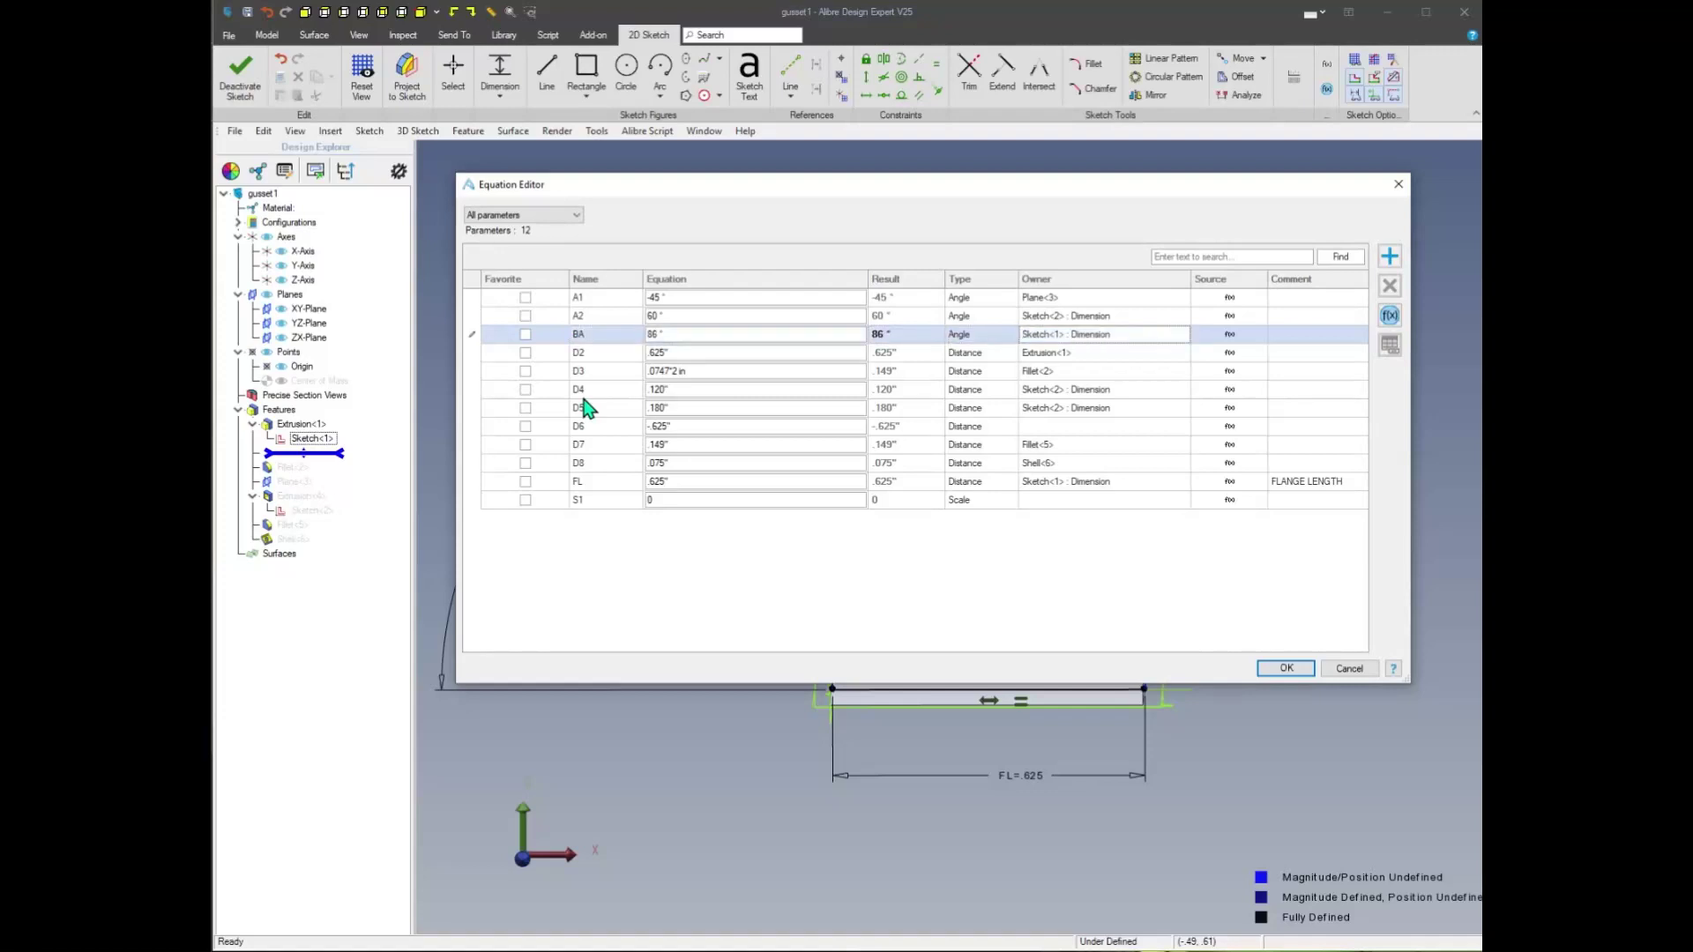
text(BEND ANGLE)
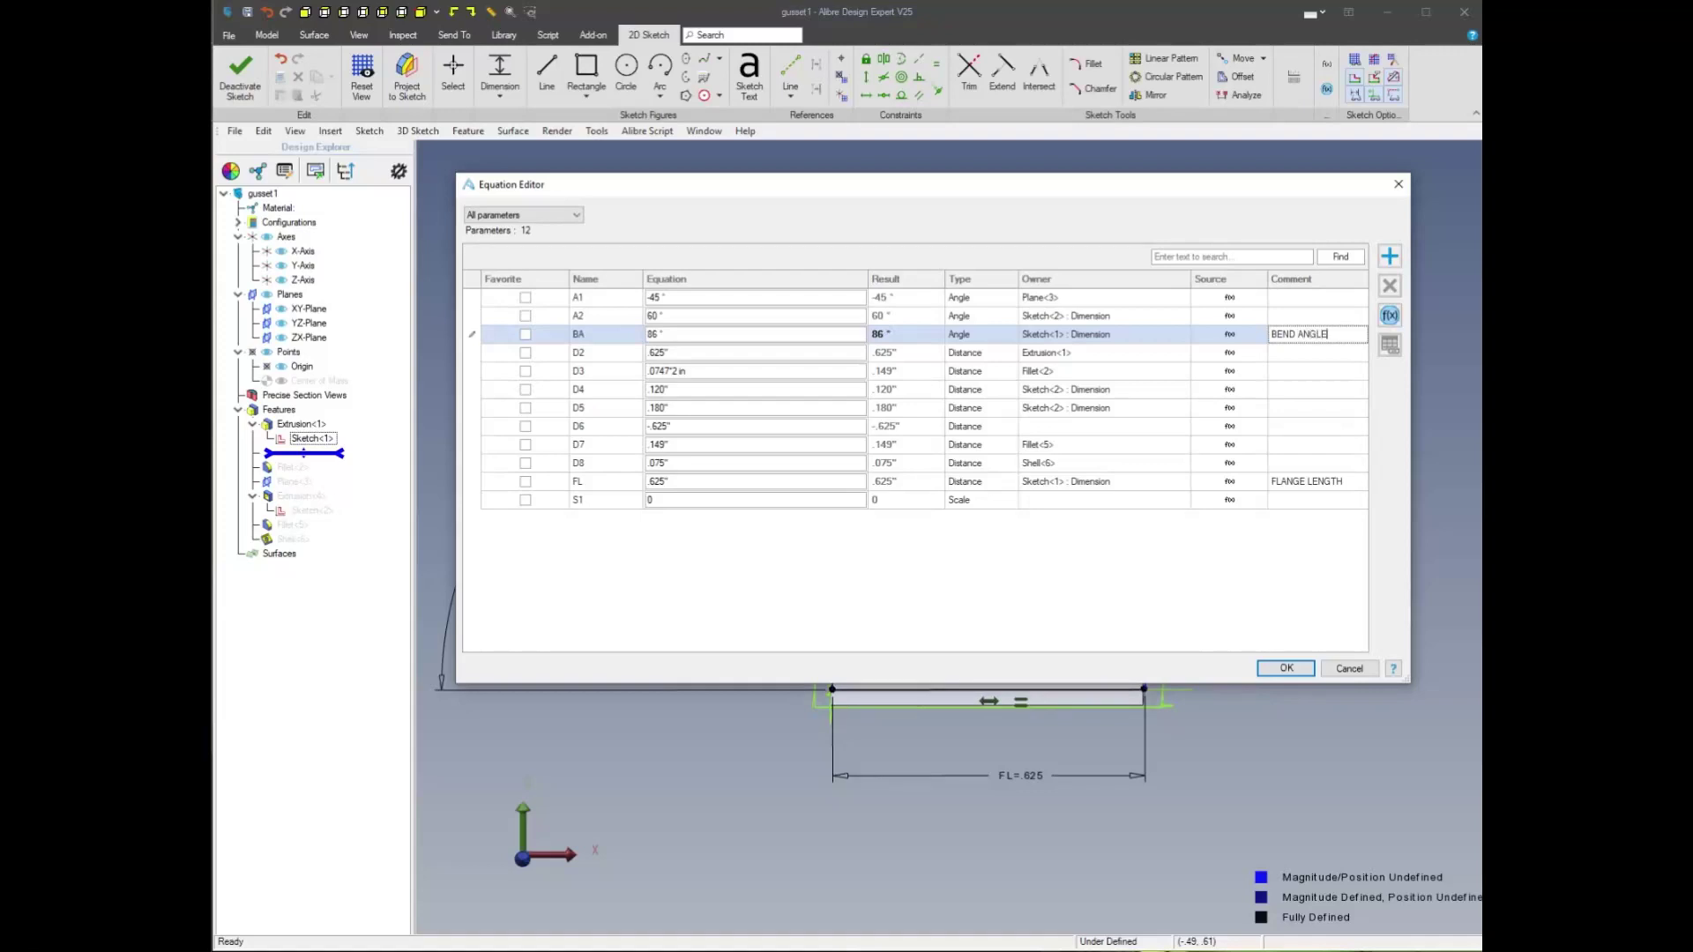
key(Return)
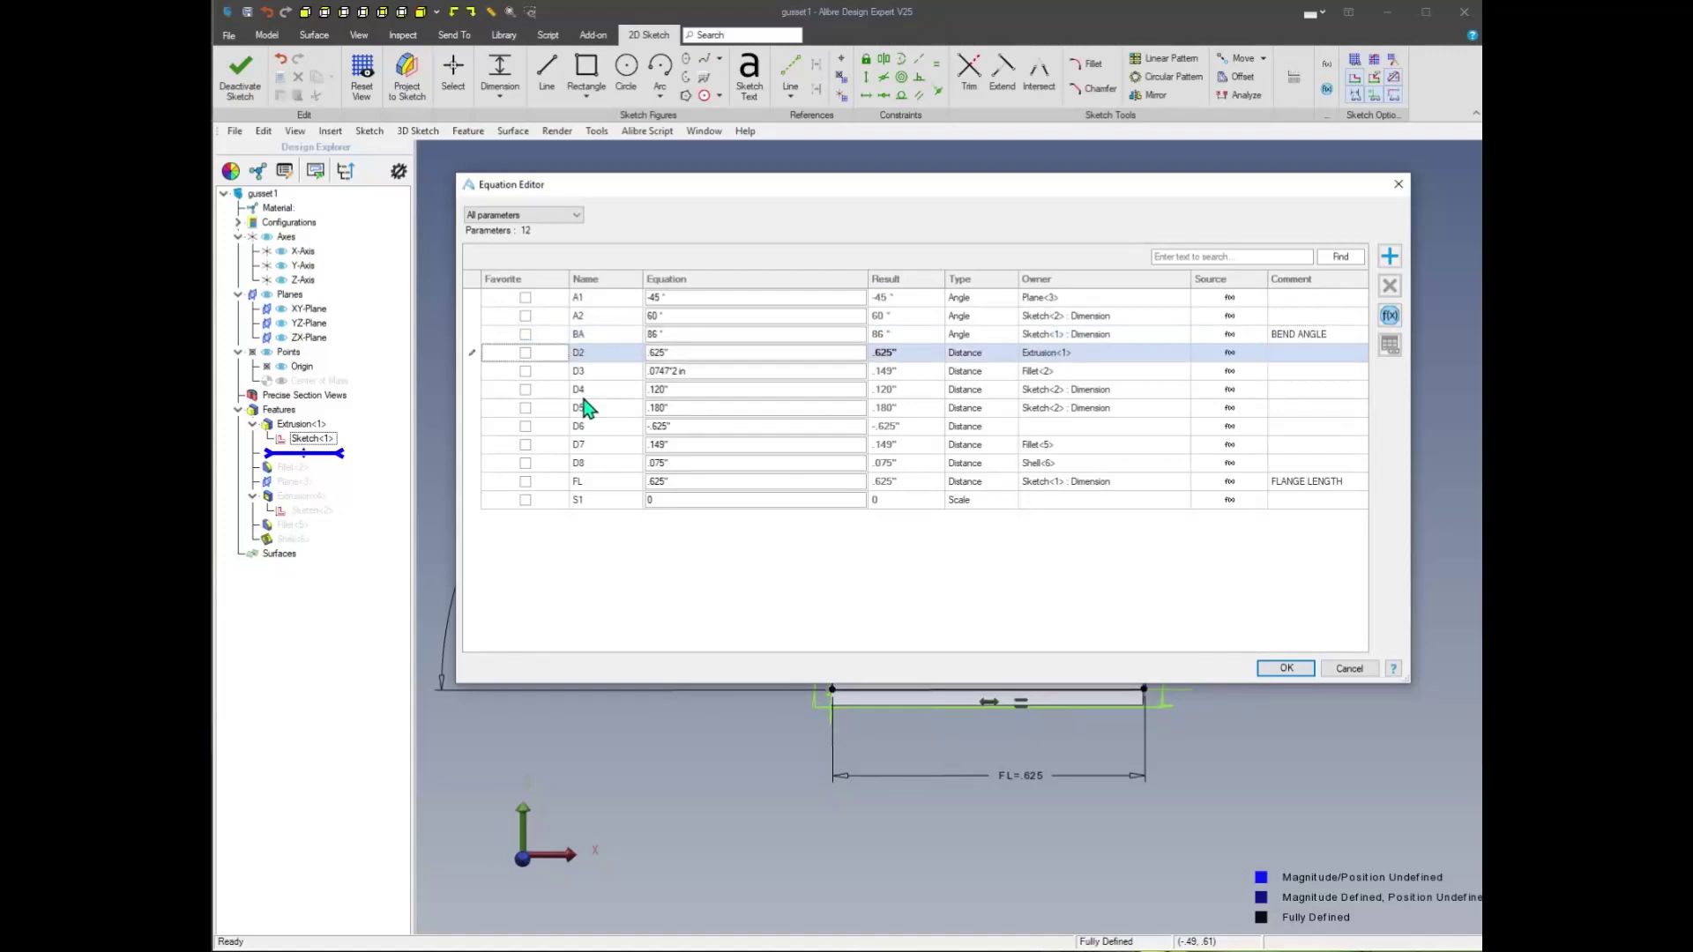
click(615, 333)
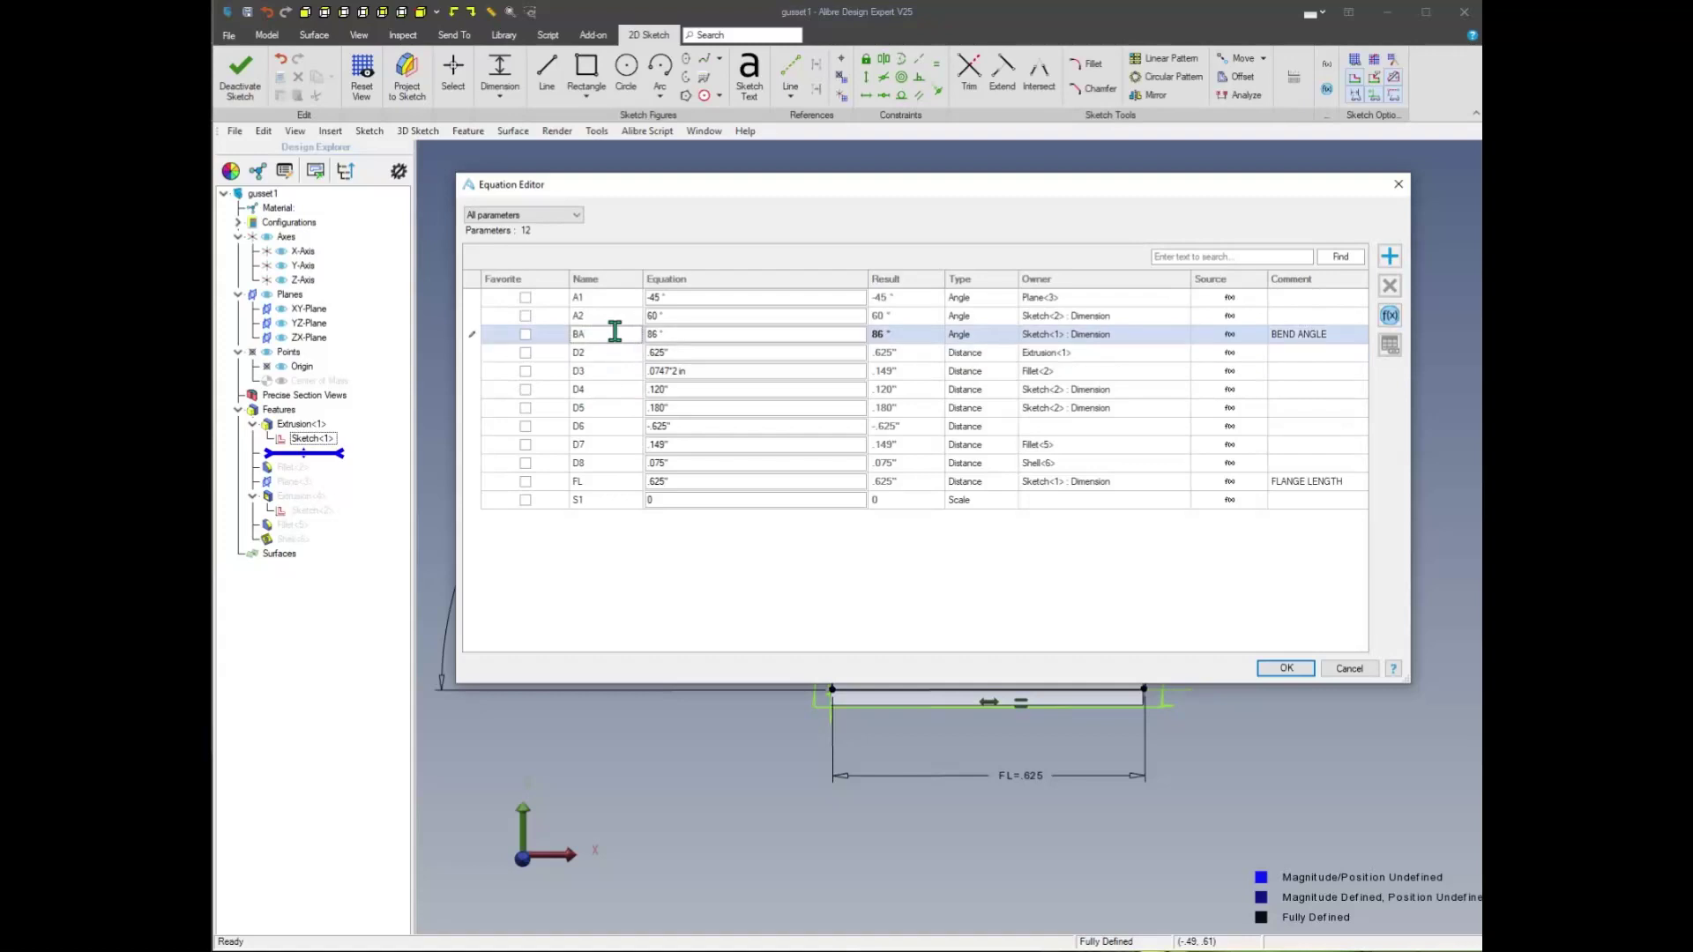
click(1286, 668)
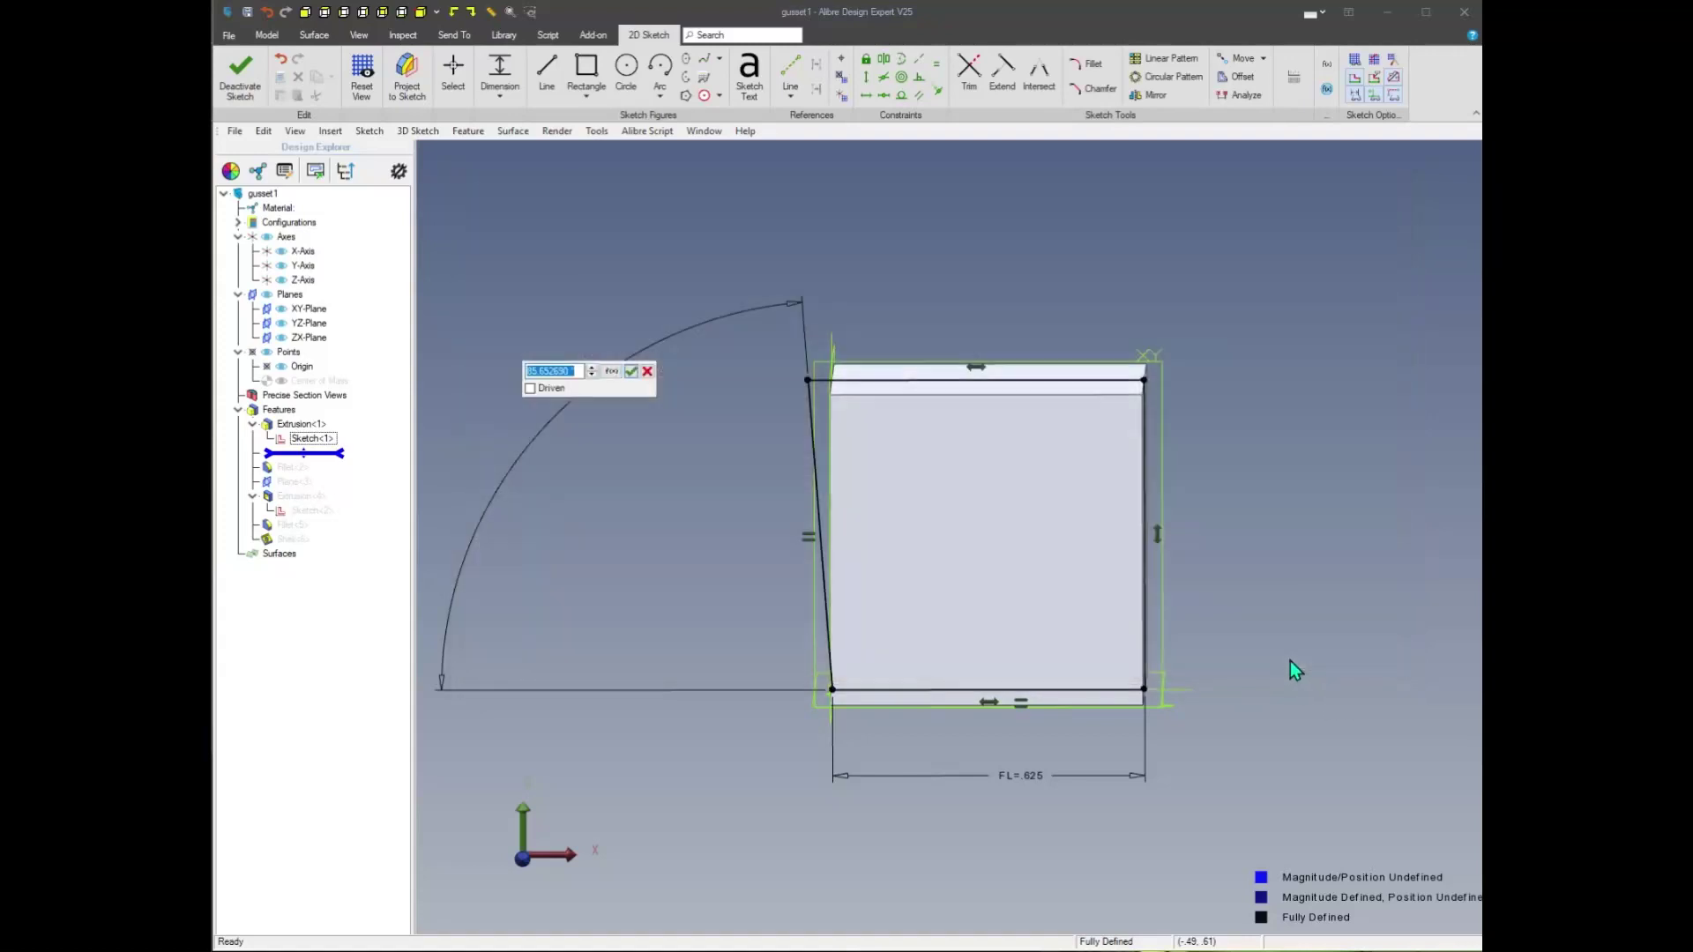
click(613, 372)
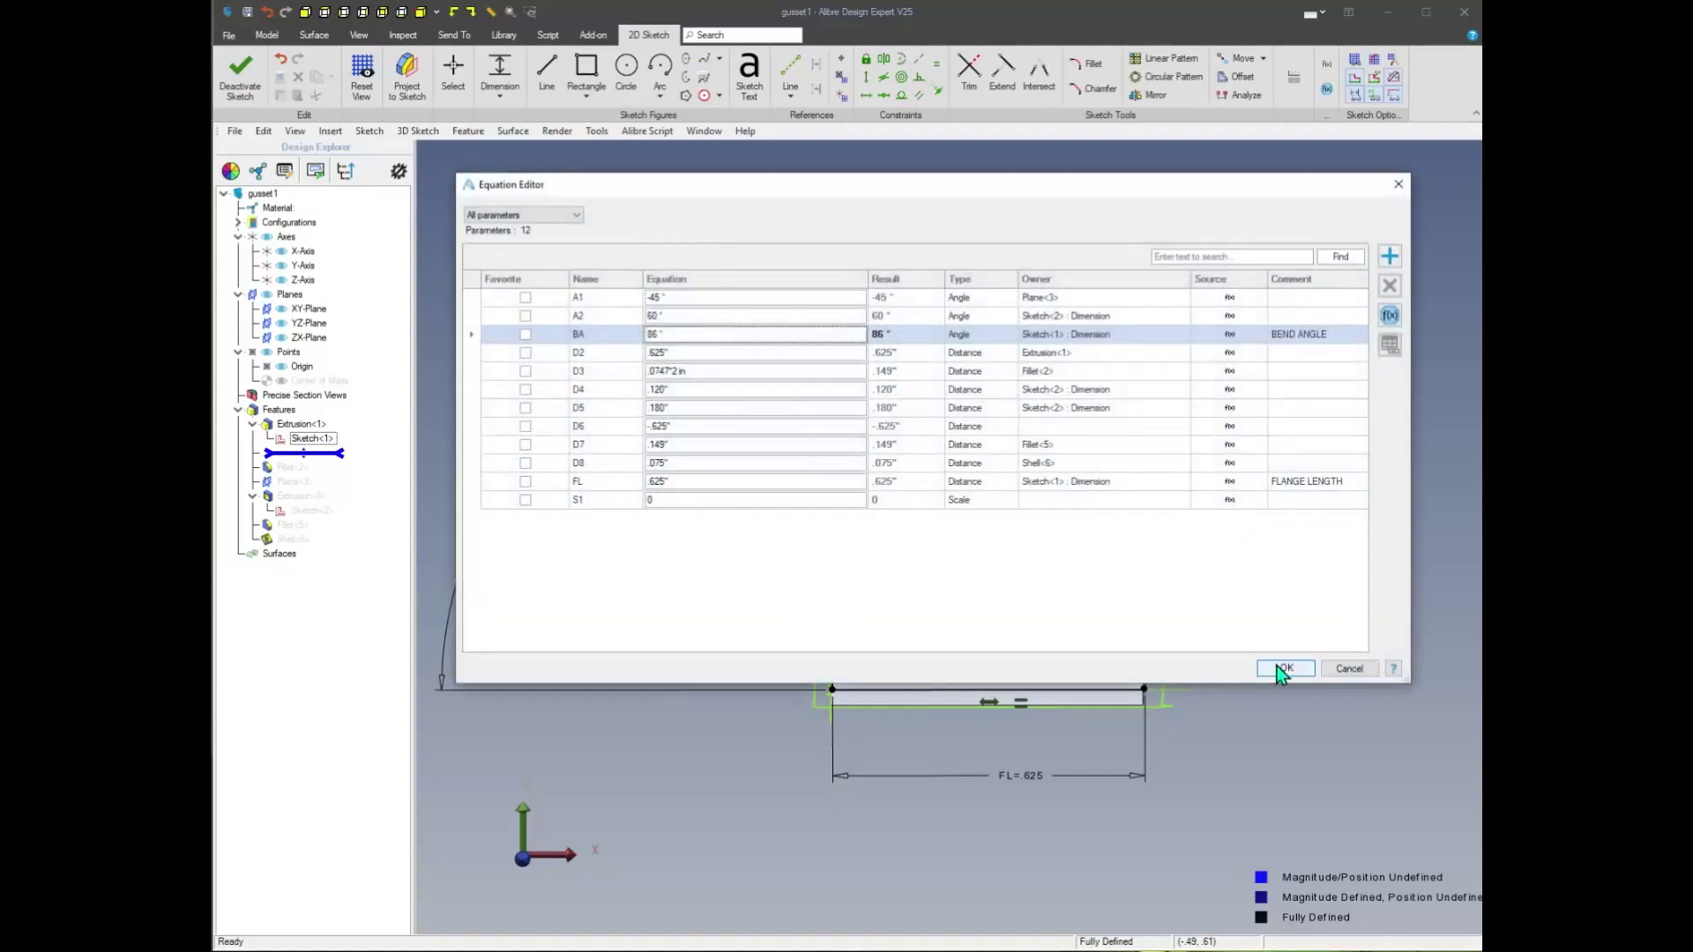
click(1285, 668)
click(632, 370)
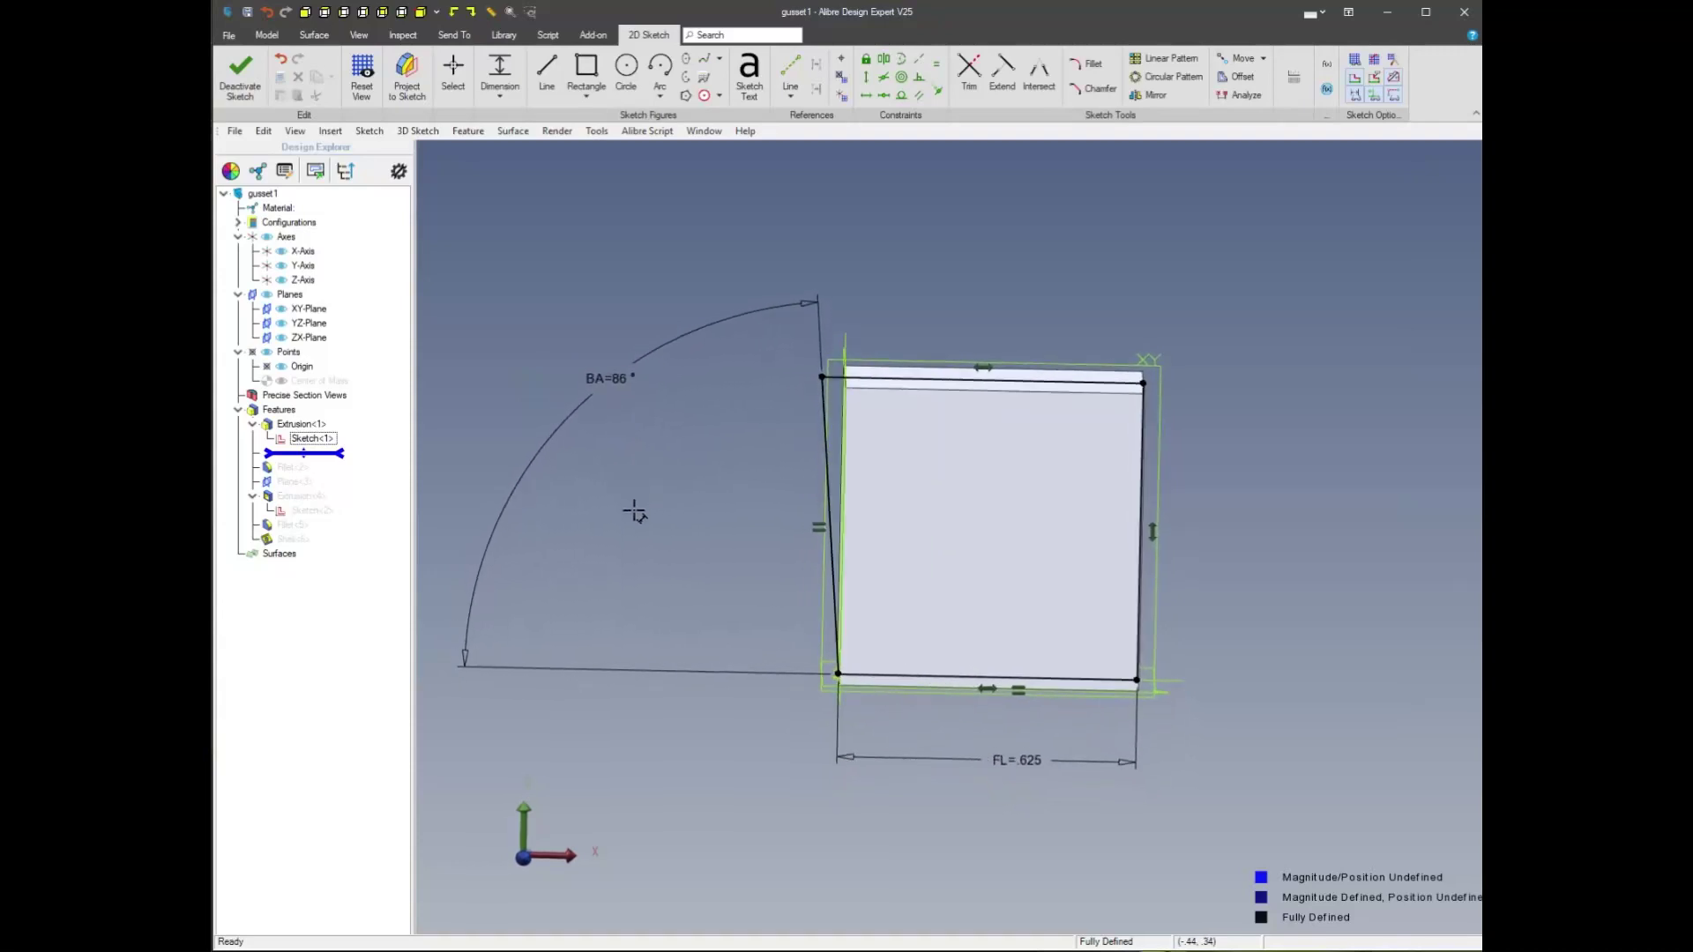
double_click(607, 399)
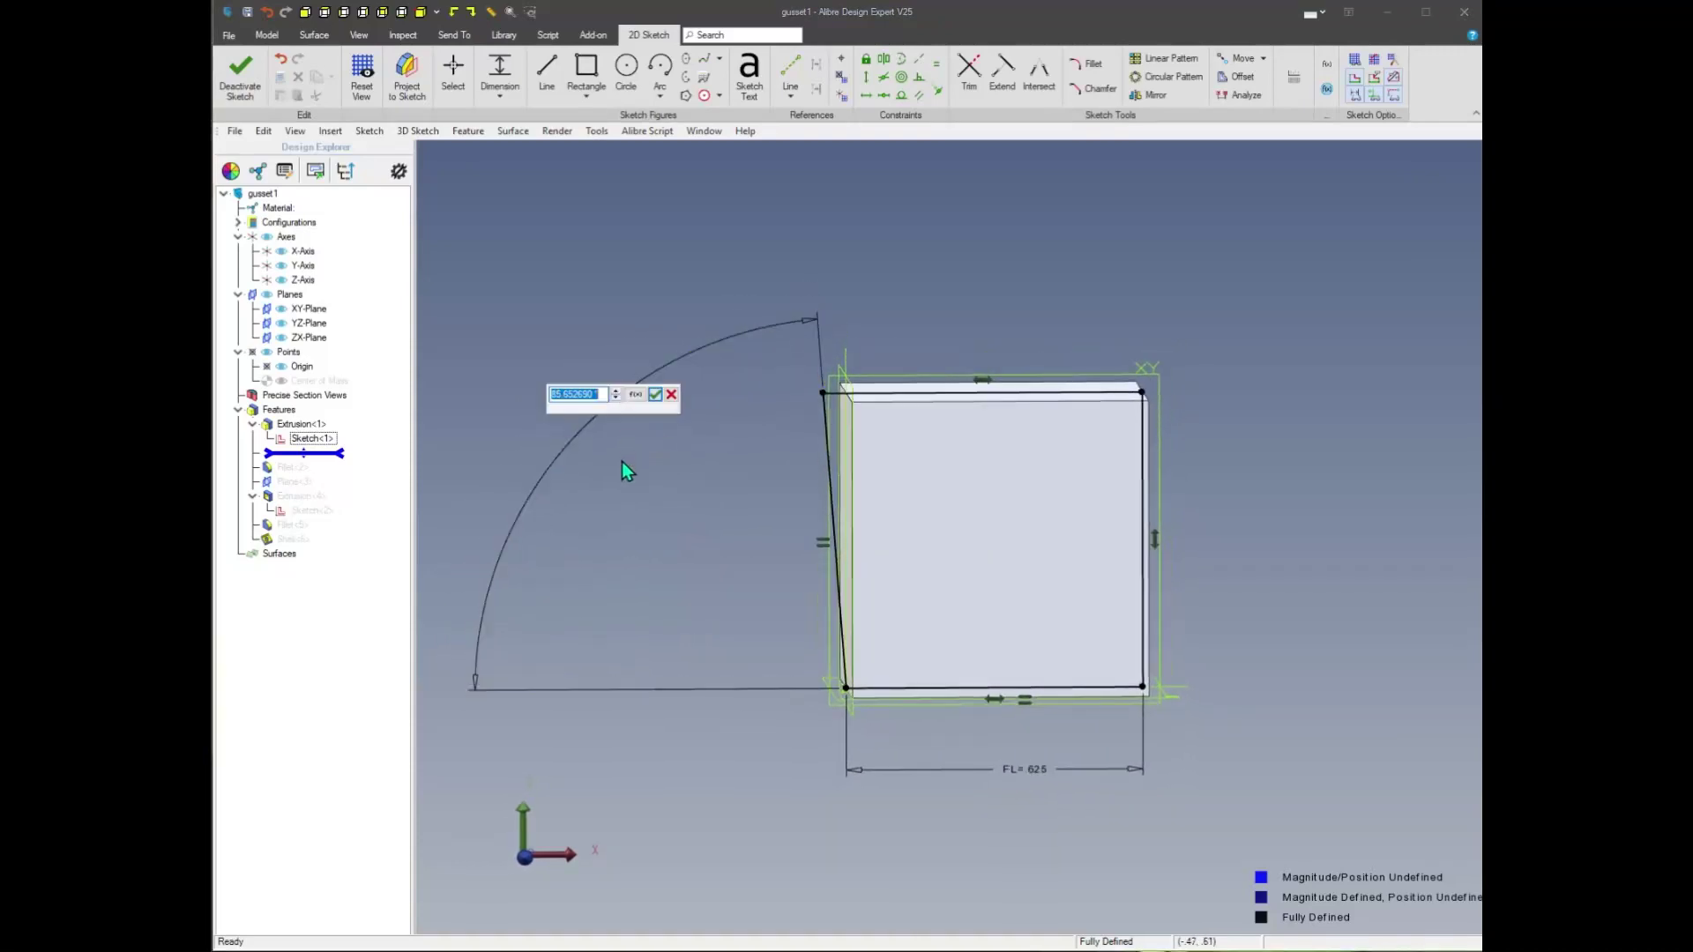
click(655, 394)
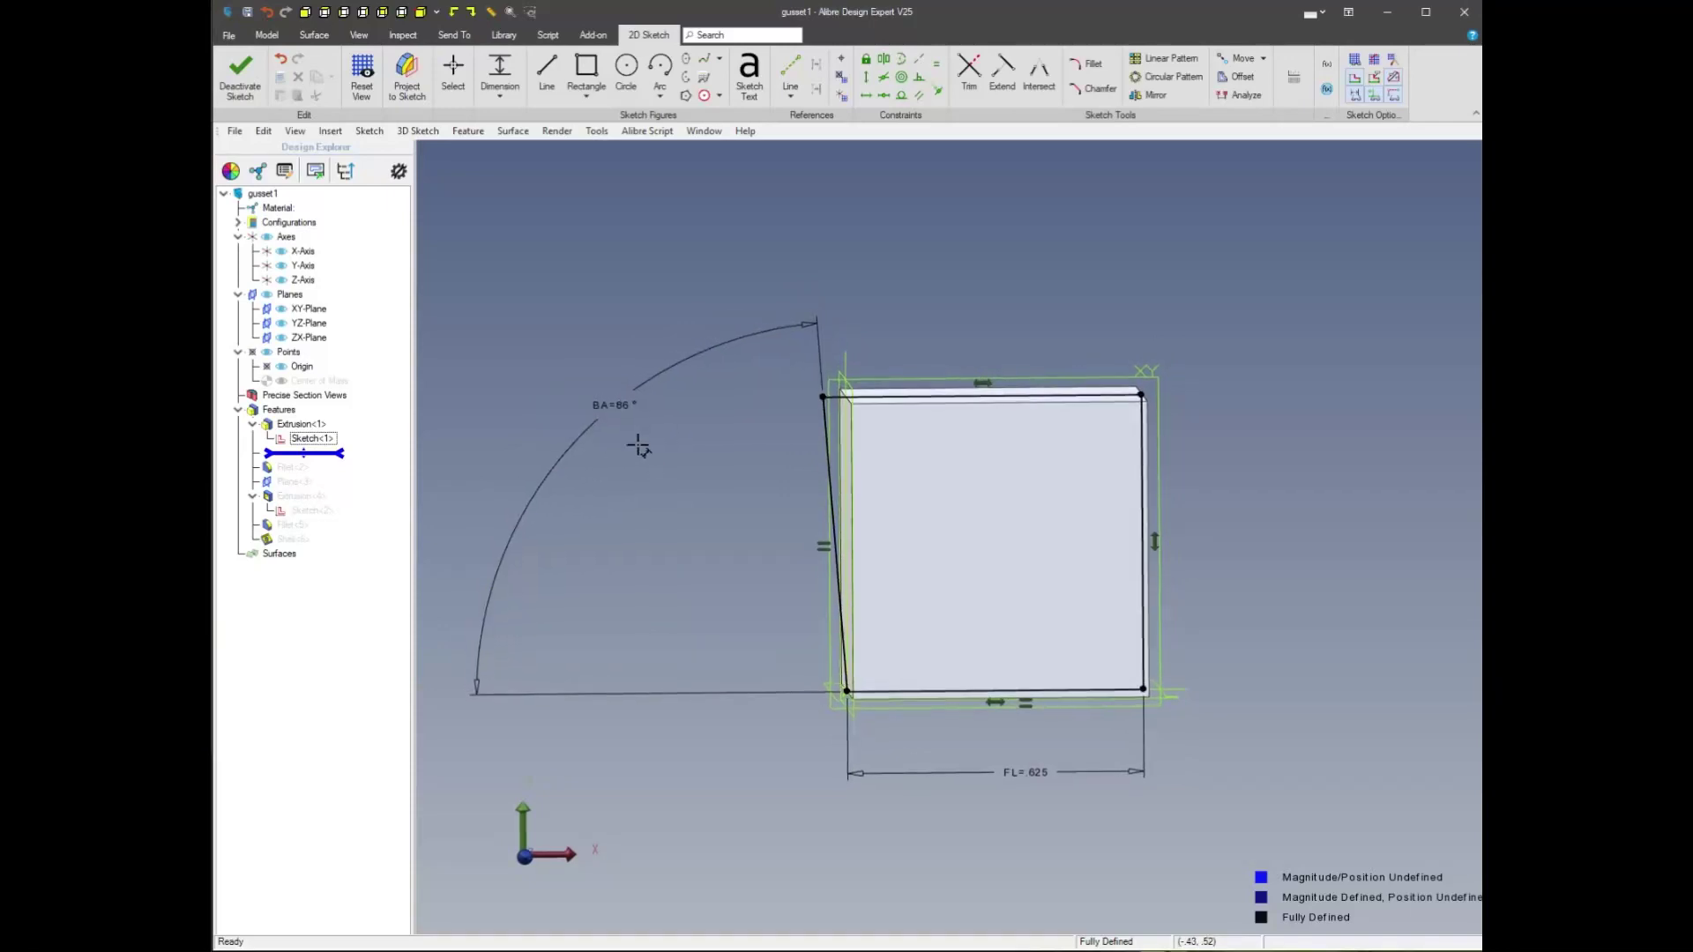
Set the BA bend angle to 90° in the Equation Editor, confirm the dimension and exit the sketch
double_click(620, 409)
click(636, 399)
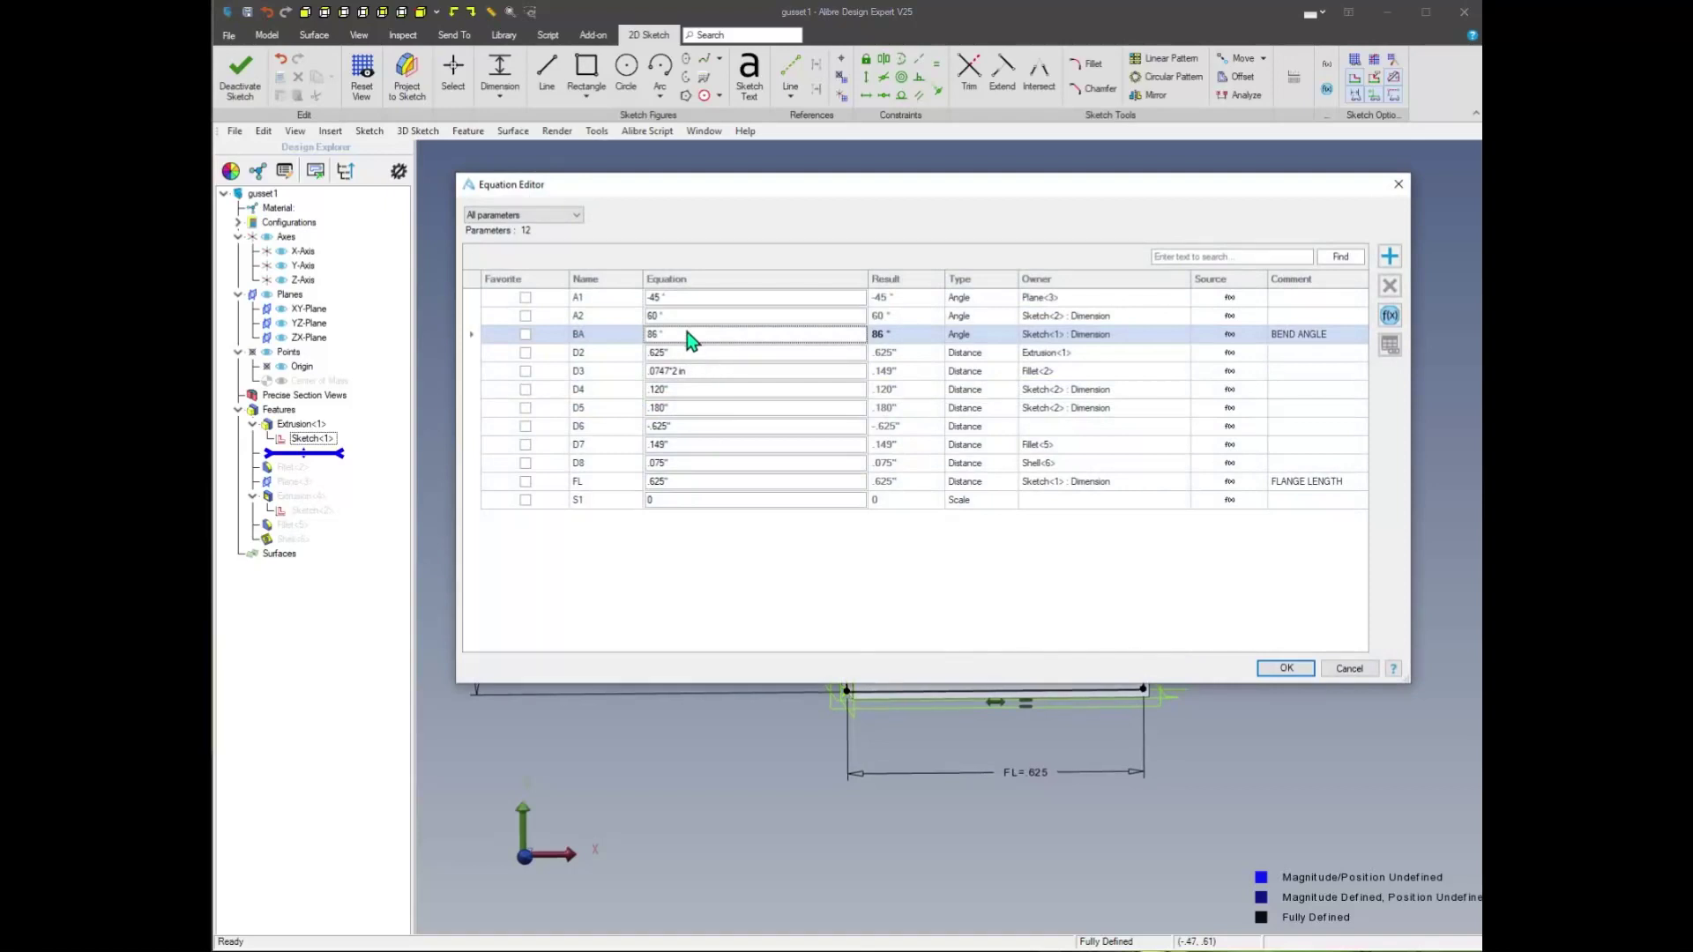
click(692, 342)
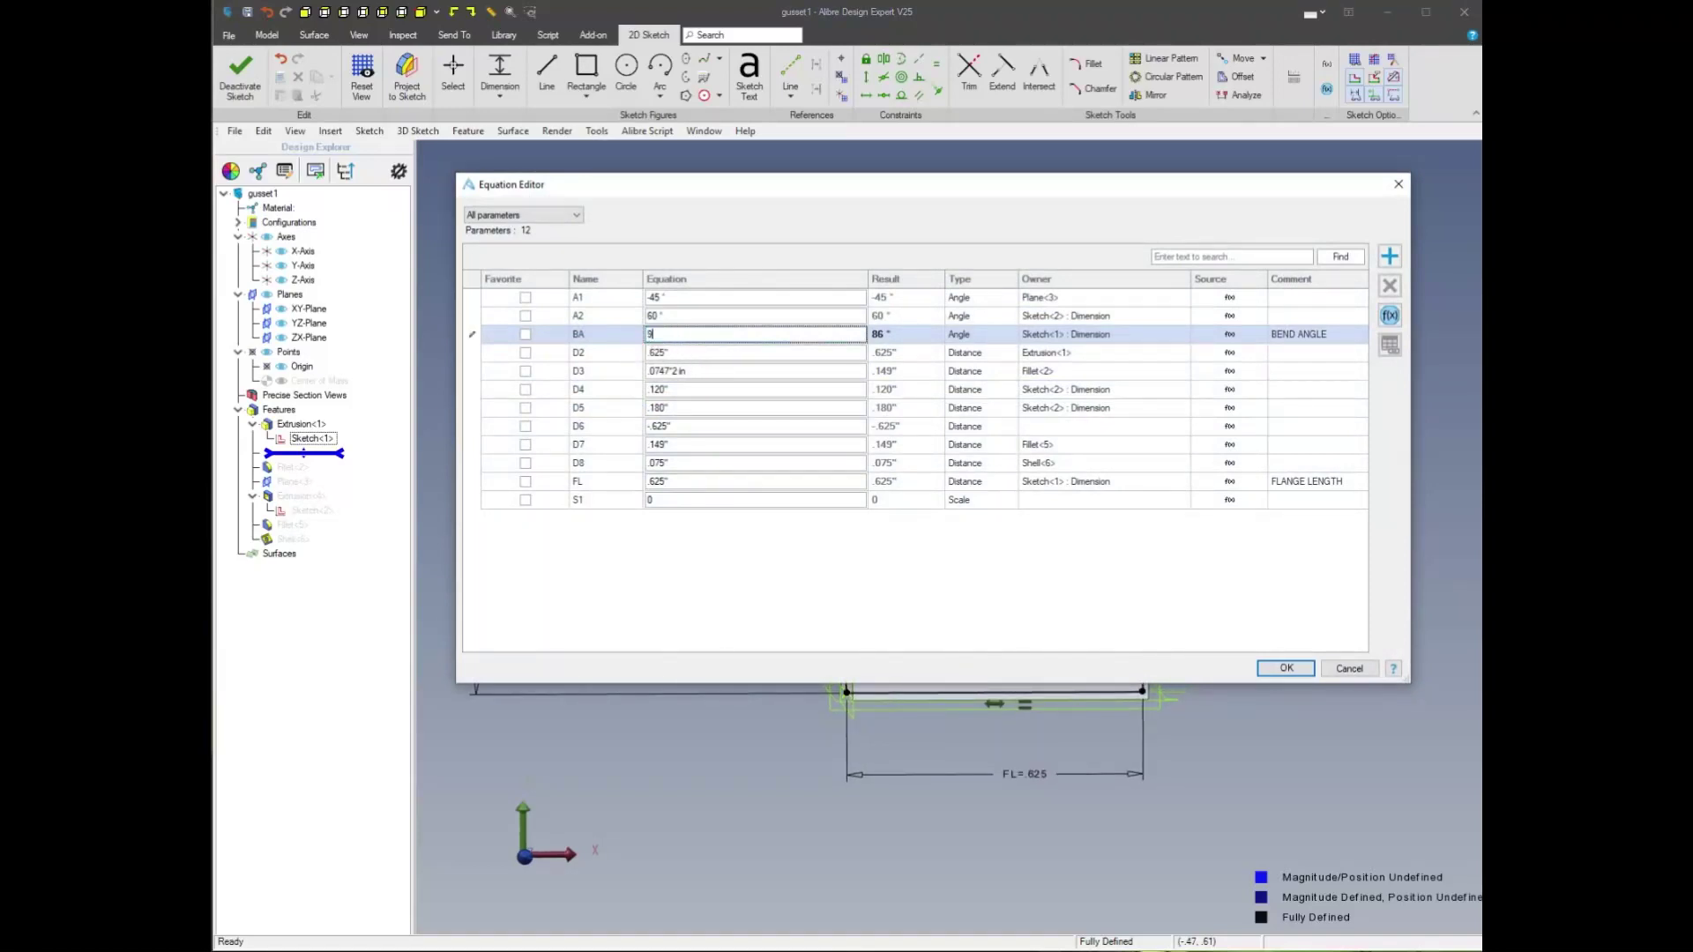
text(90)
key(Tab)
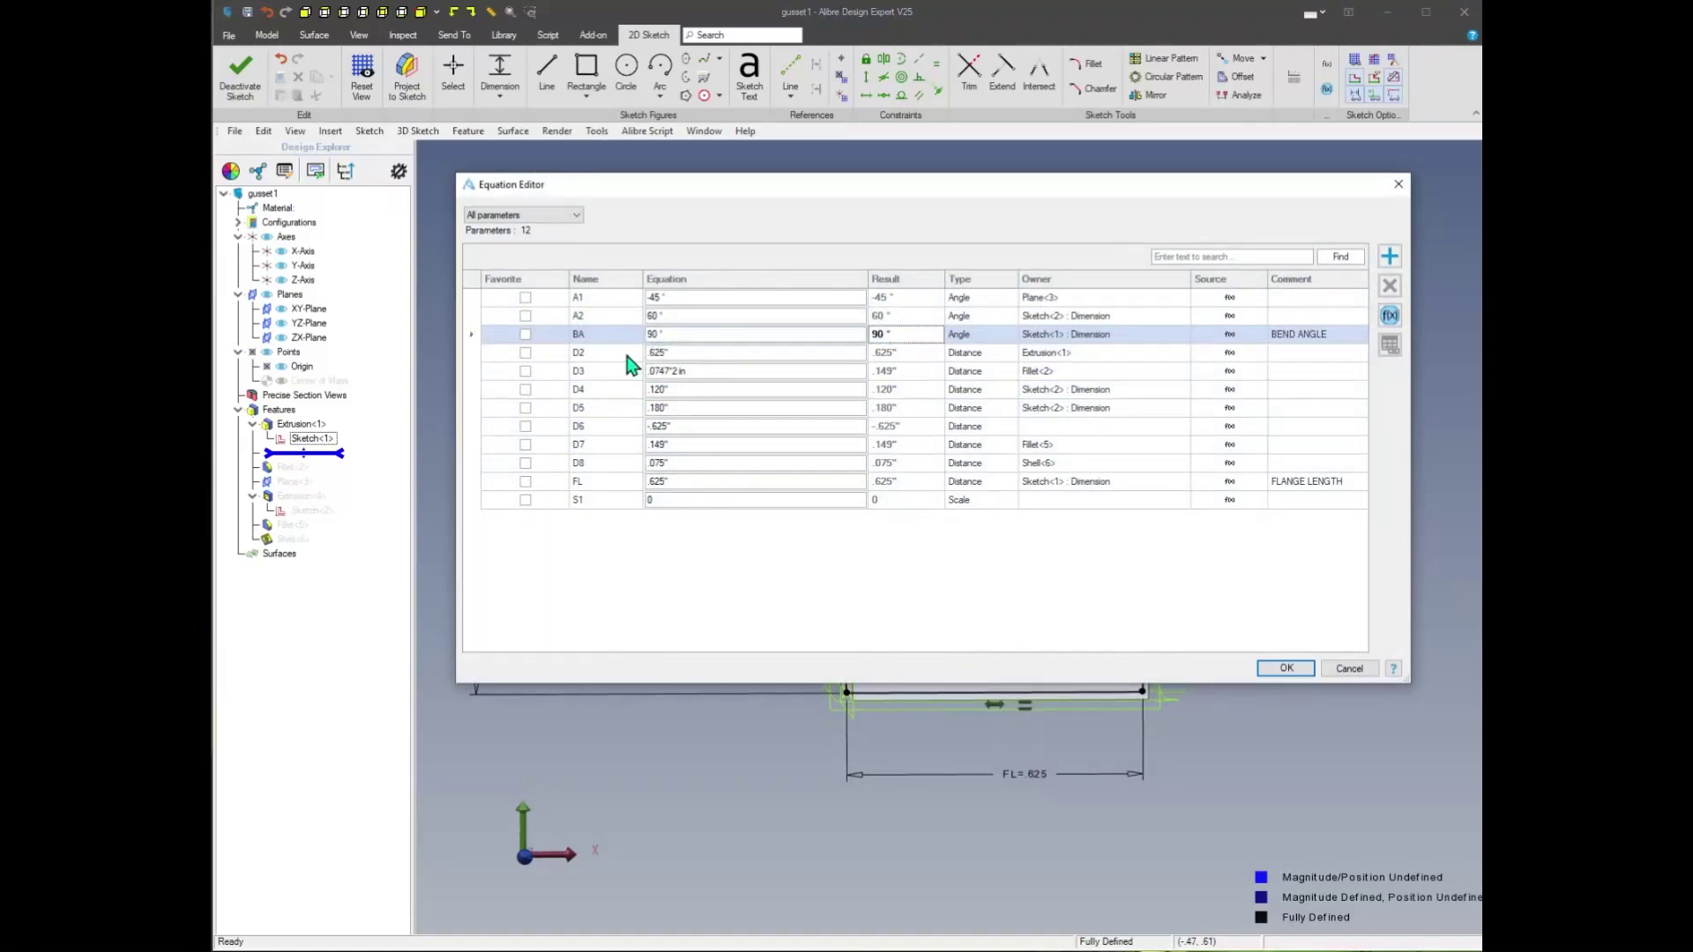
click(1292, 670)
click(635, 399)
click(1287, 668)
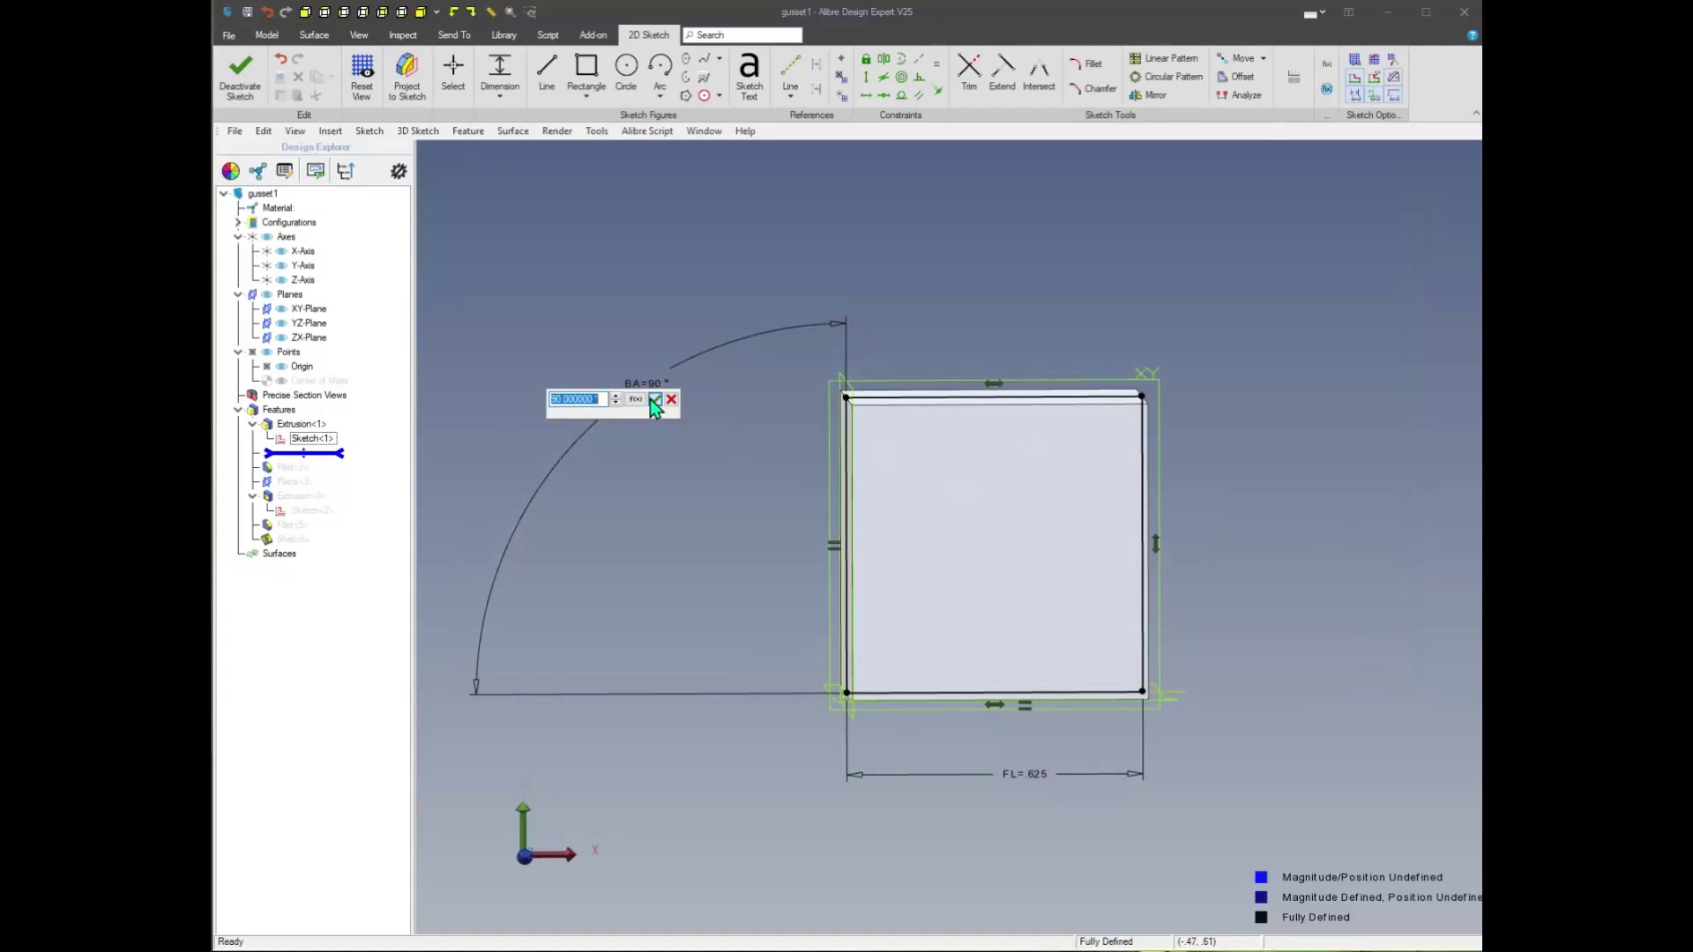
click(663, 404)
right_drag(691, 535, 654, 567)
click(981, 483)
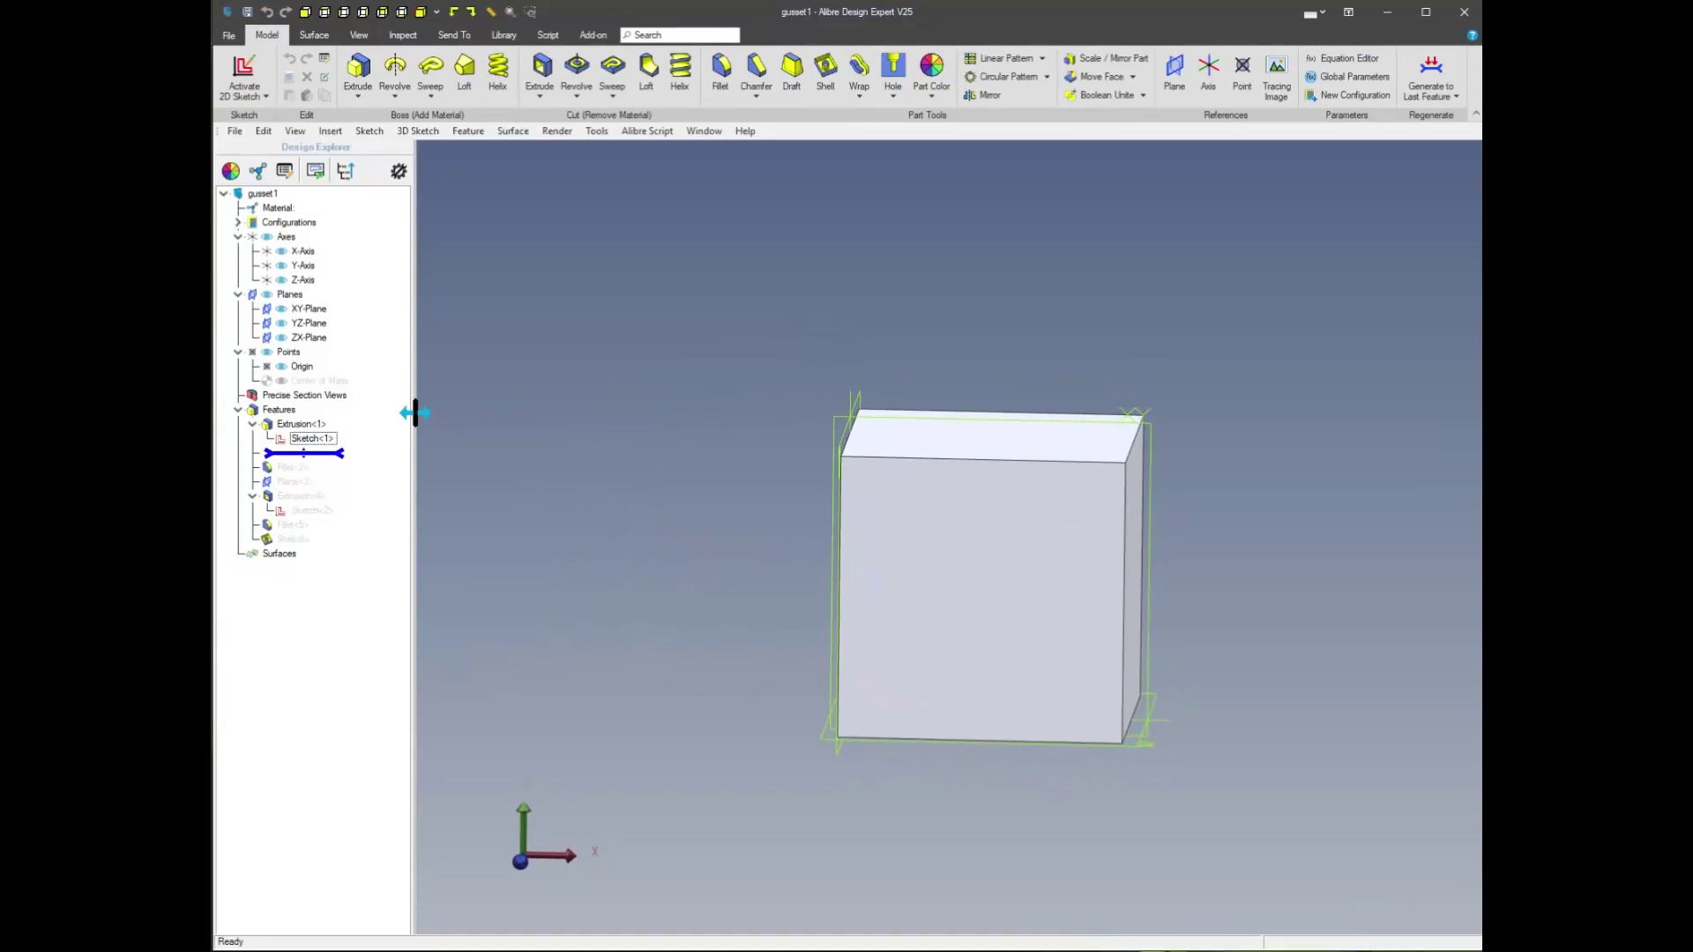
Edit Extrusion<1> and rename its depth parameter D2 as FW in the Equation Editor
right_click(303, 424)
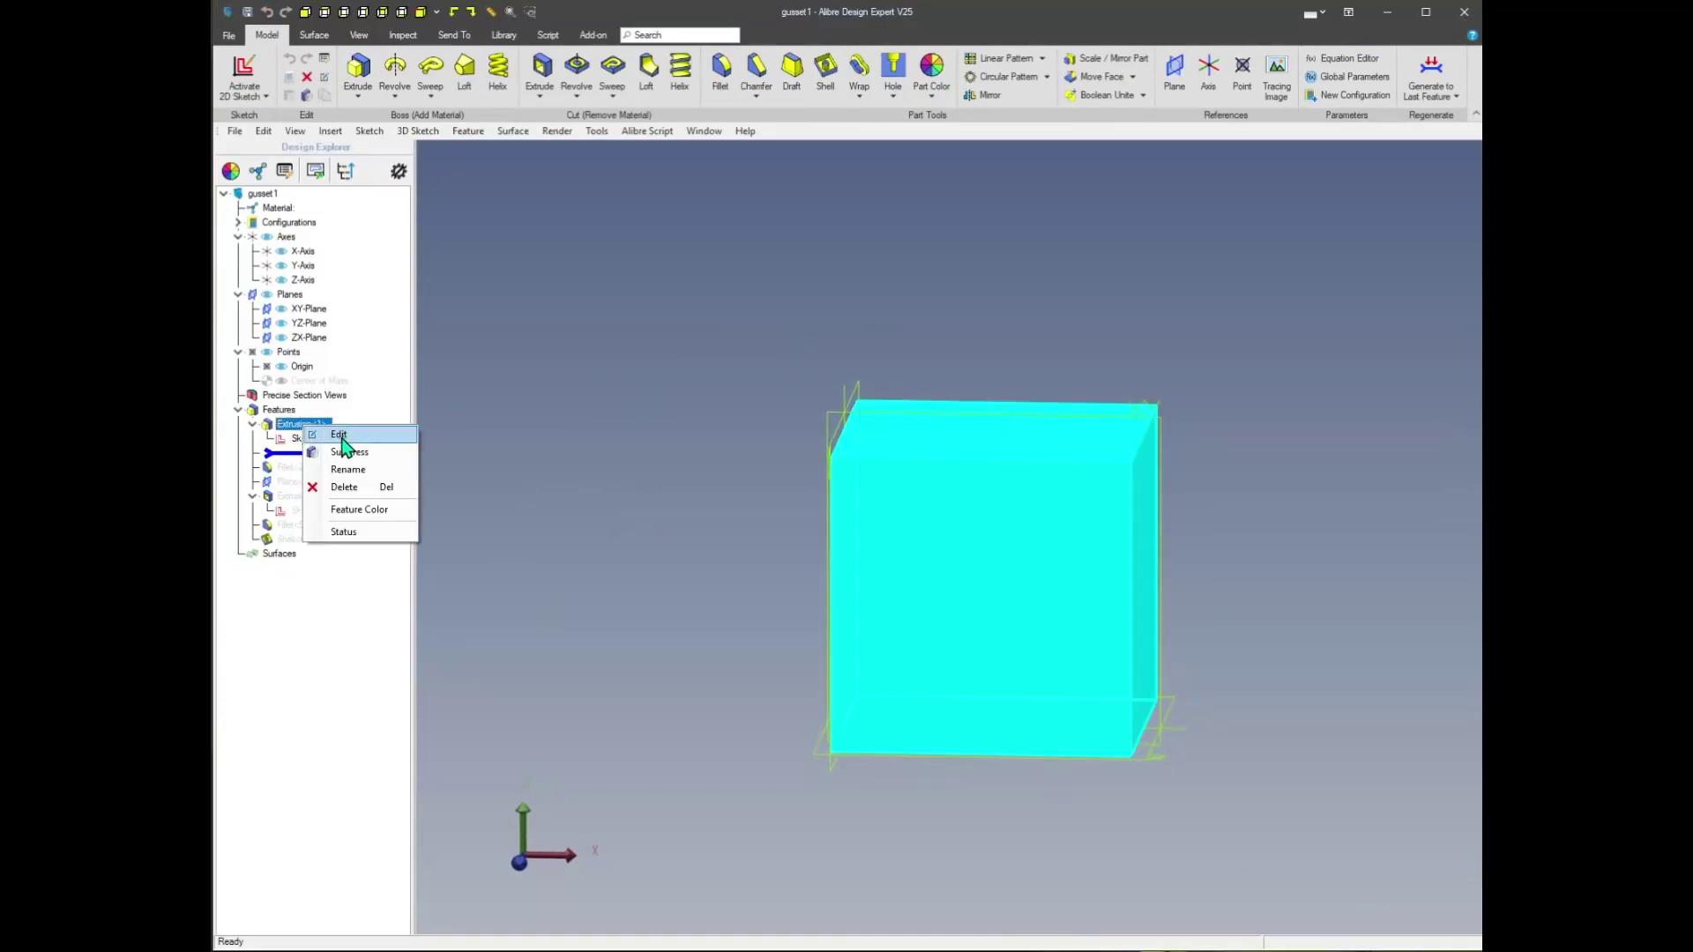
click(340, 437)
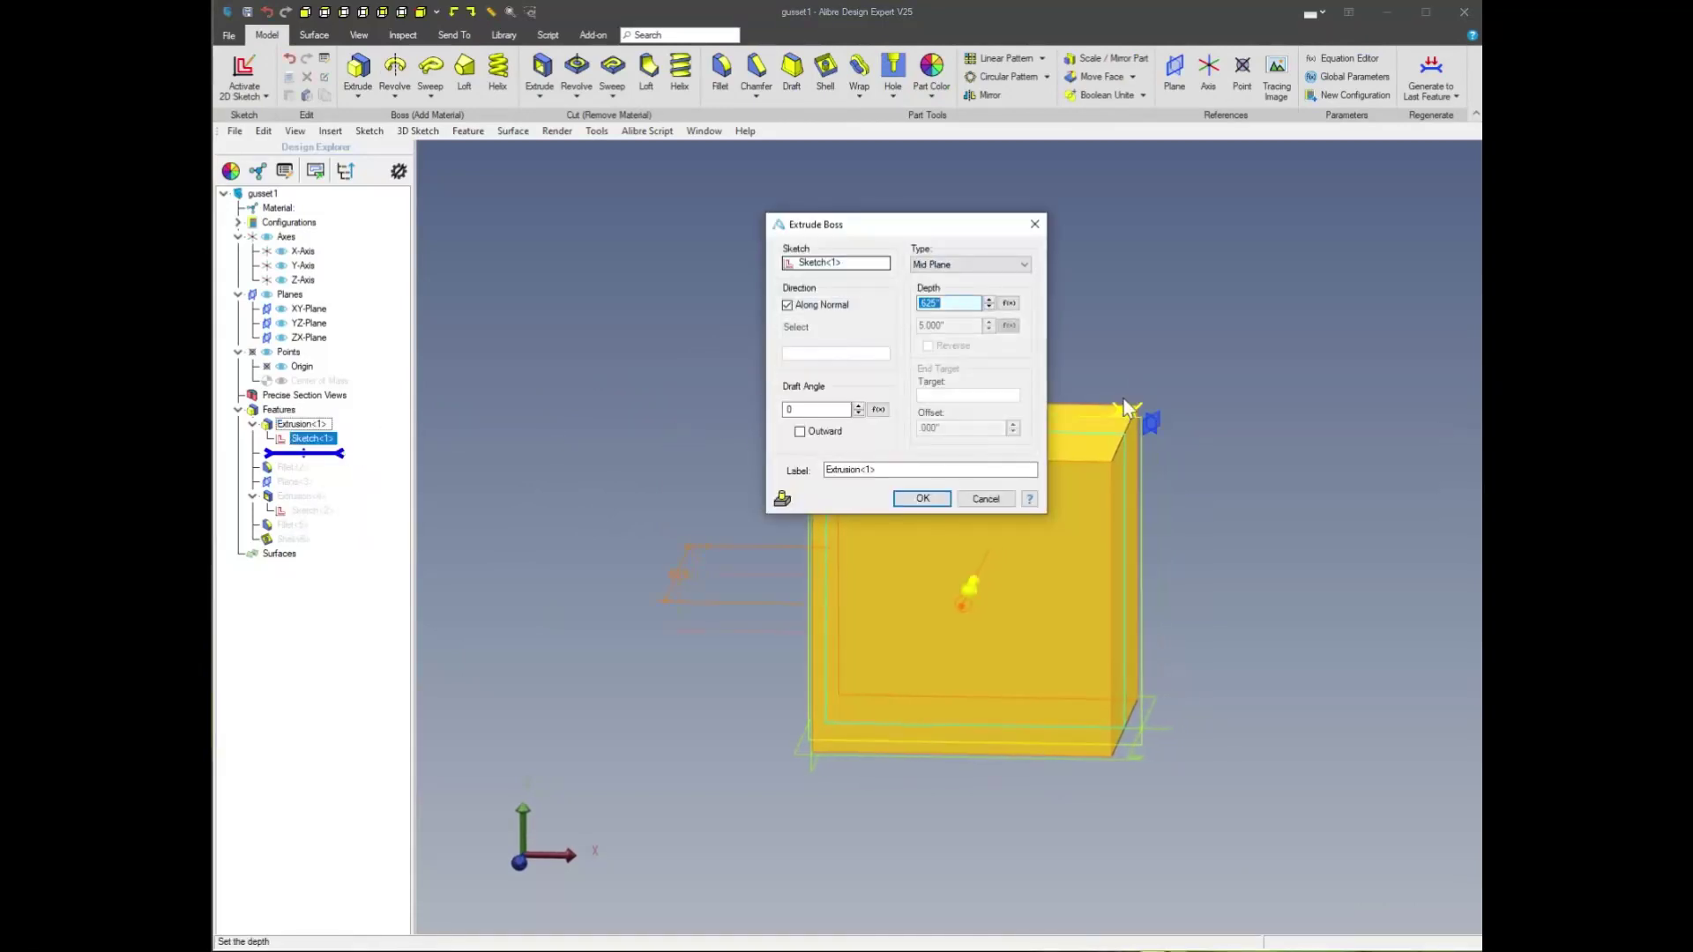
click(1008, 303)
click(615, 370)
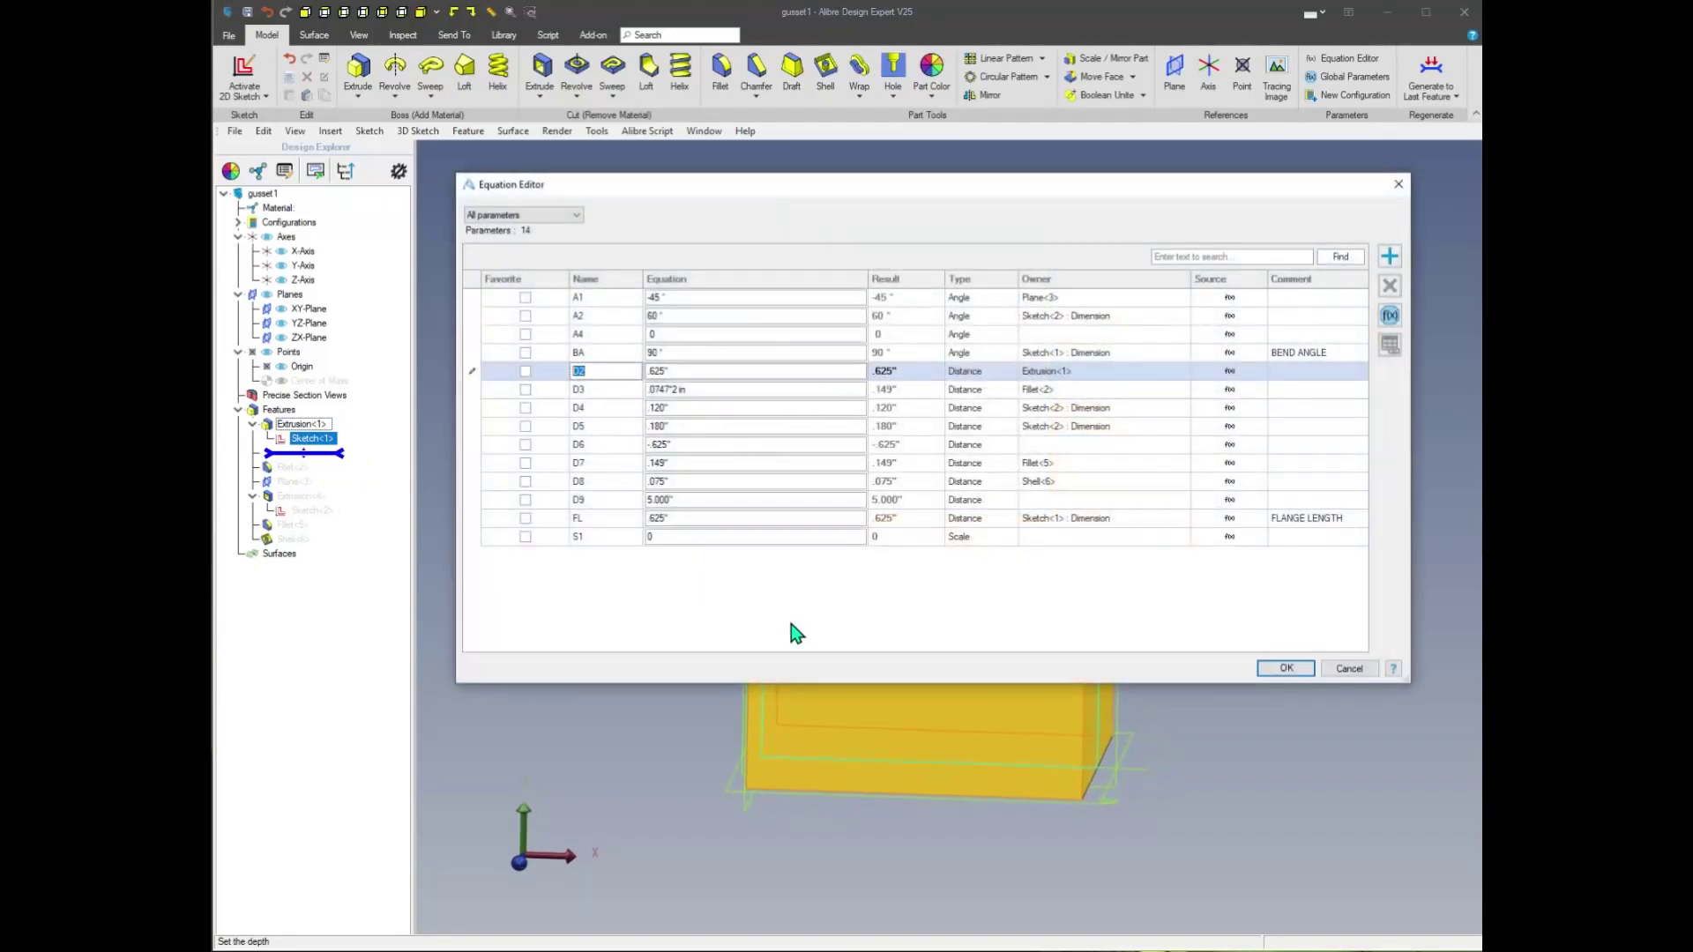
text(FW)
Add the comment FLANGE WIDTH to the FW parameter, then accept the Equation Editor and the extrusion edit
click(1306, 370)
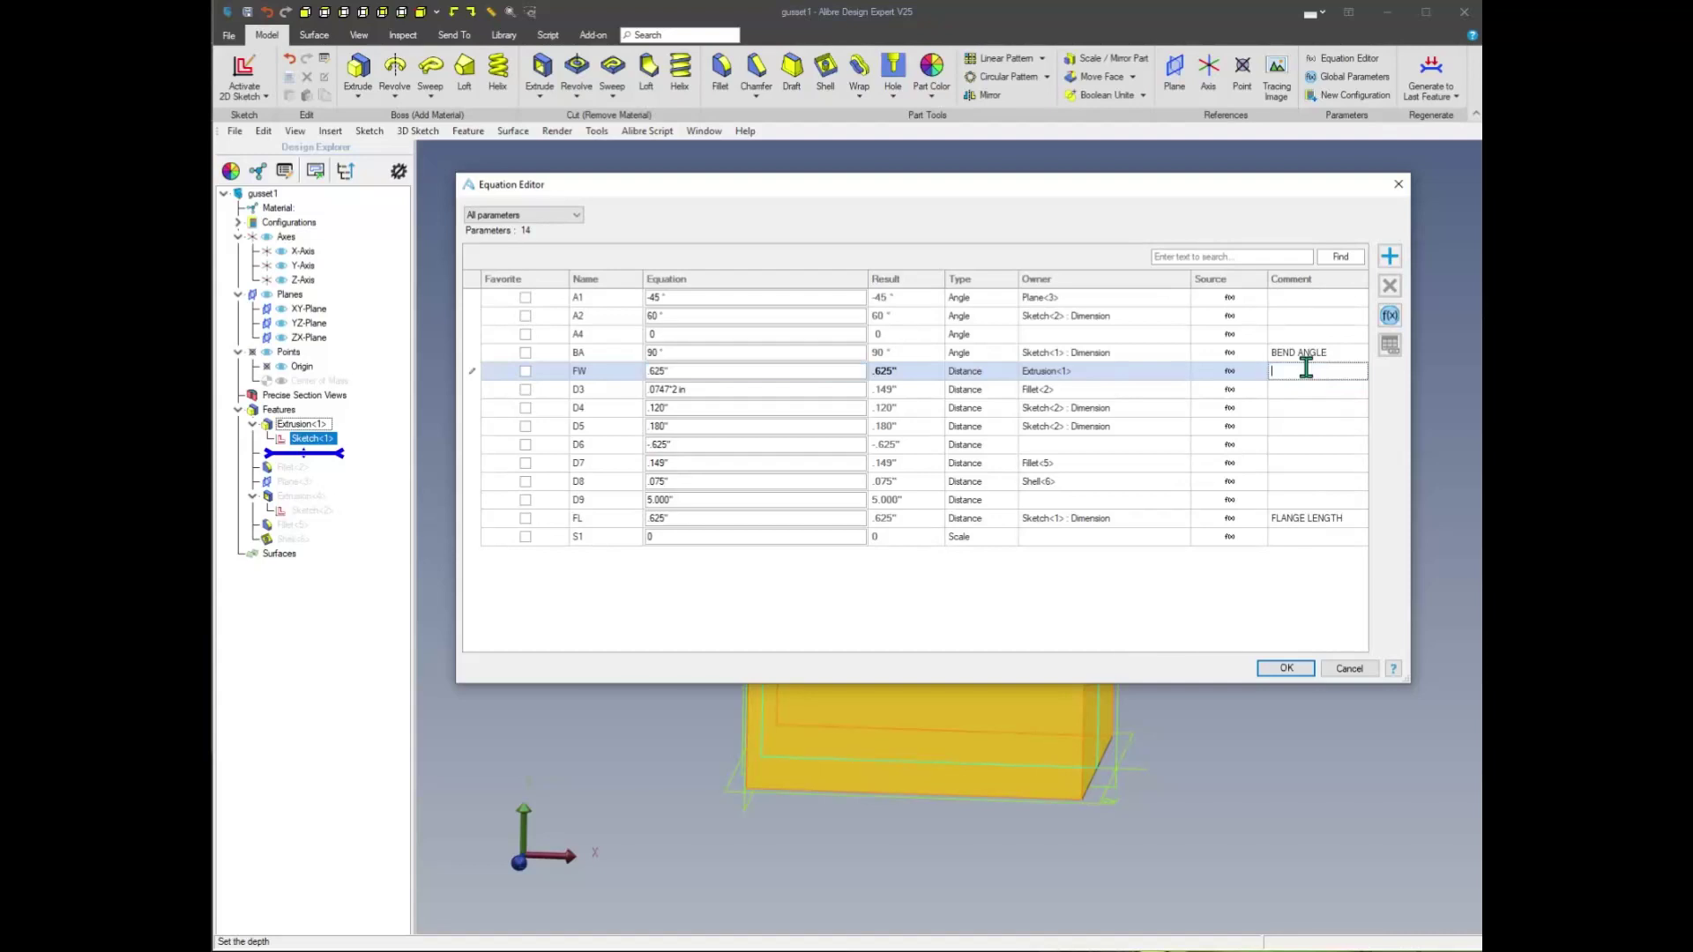
text(FLANGE WIDTH)
key(Return)
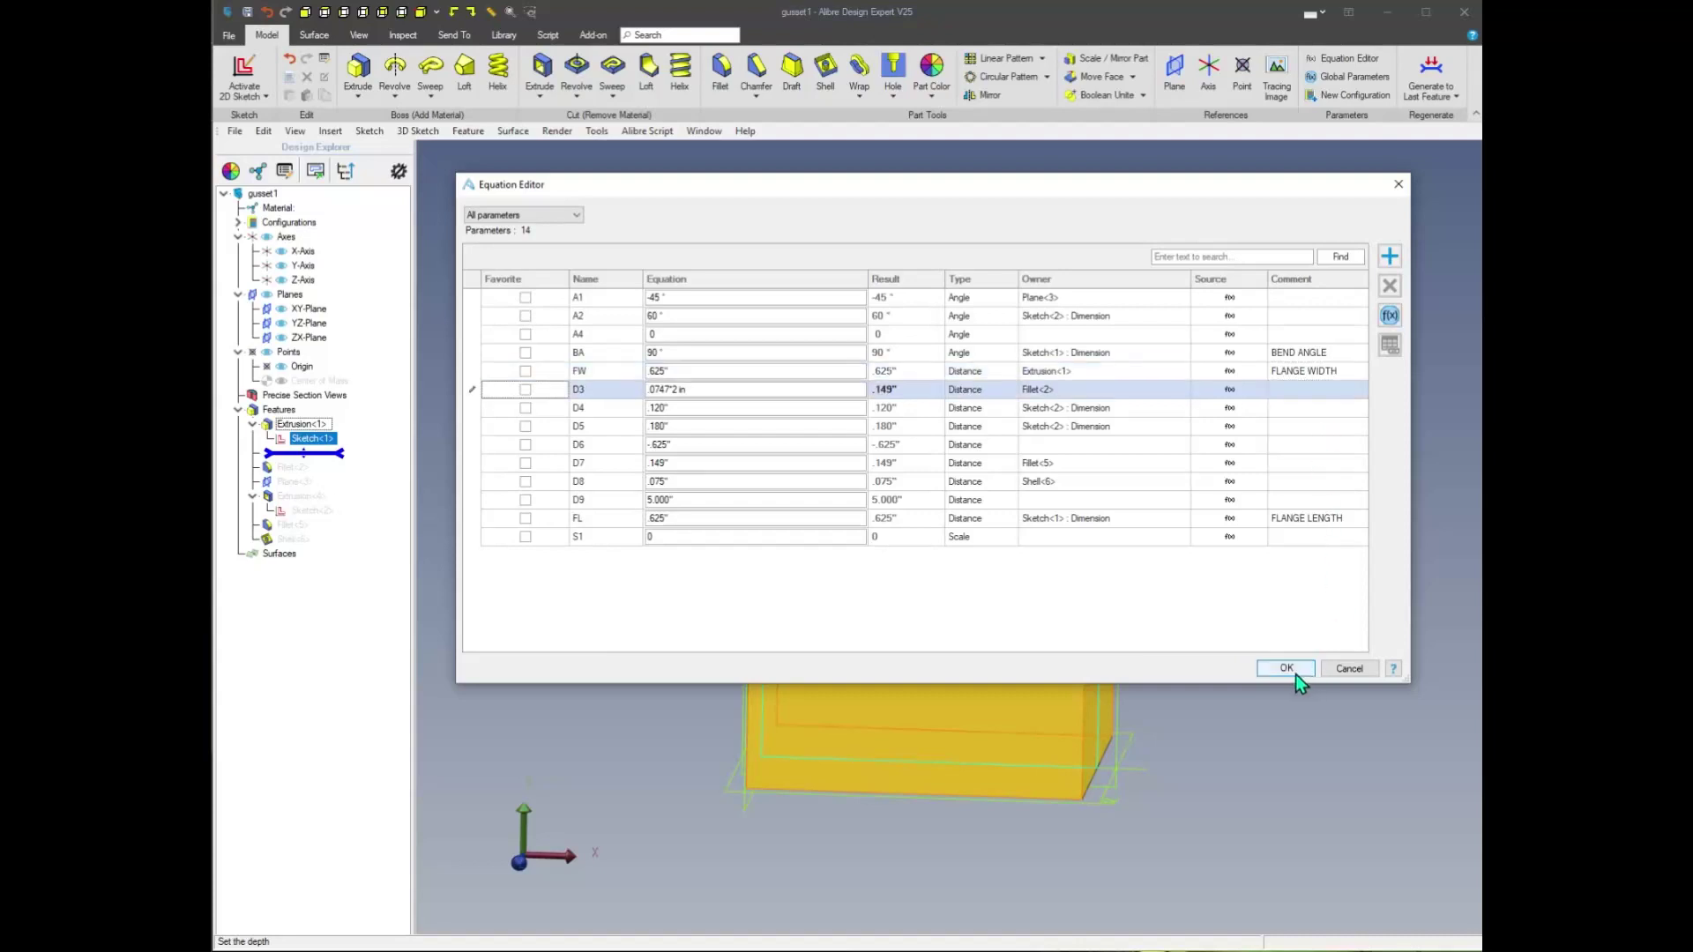
click(687, 371)
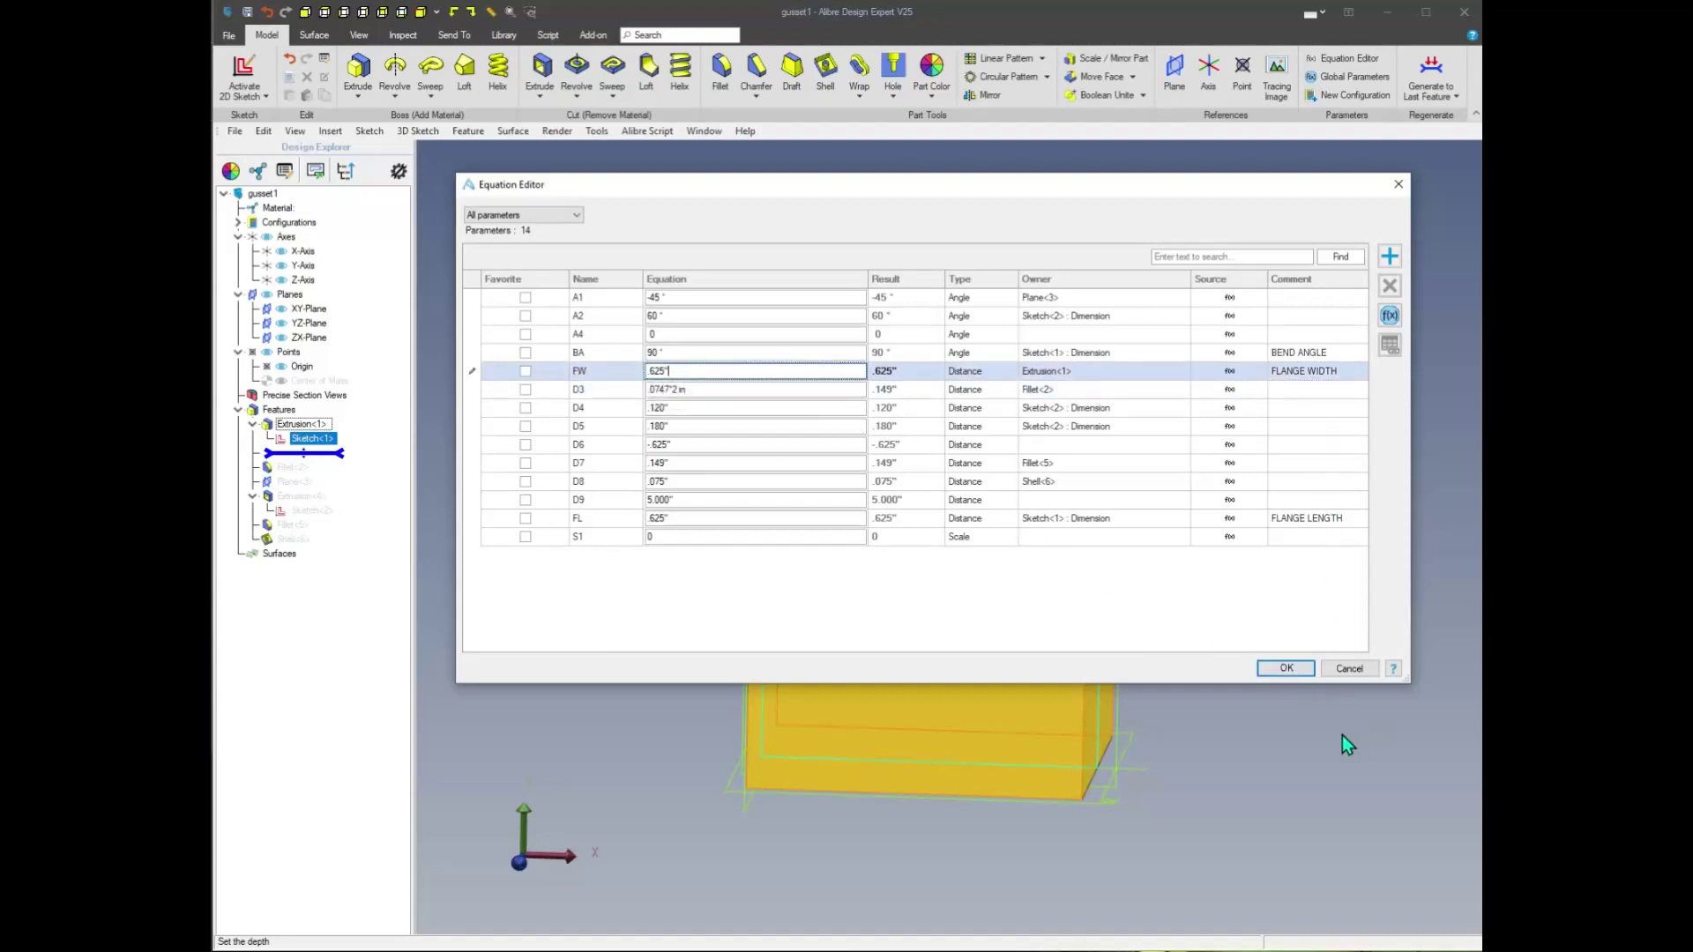
click(1286, 670)
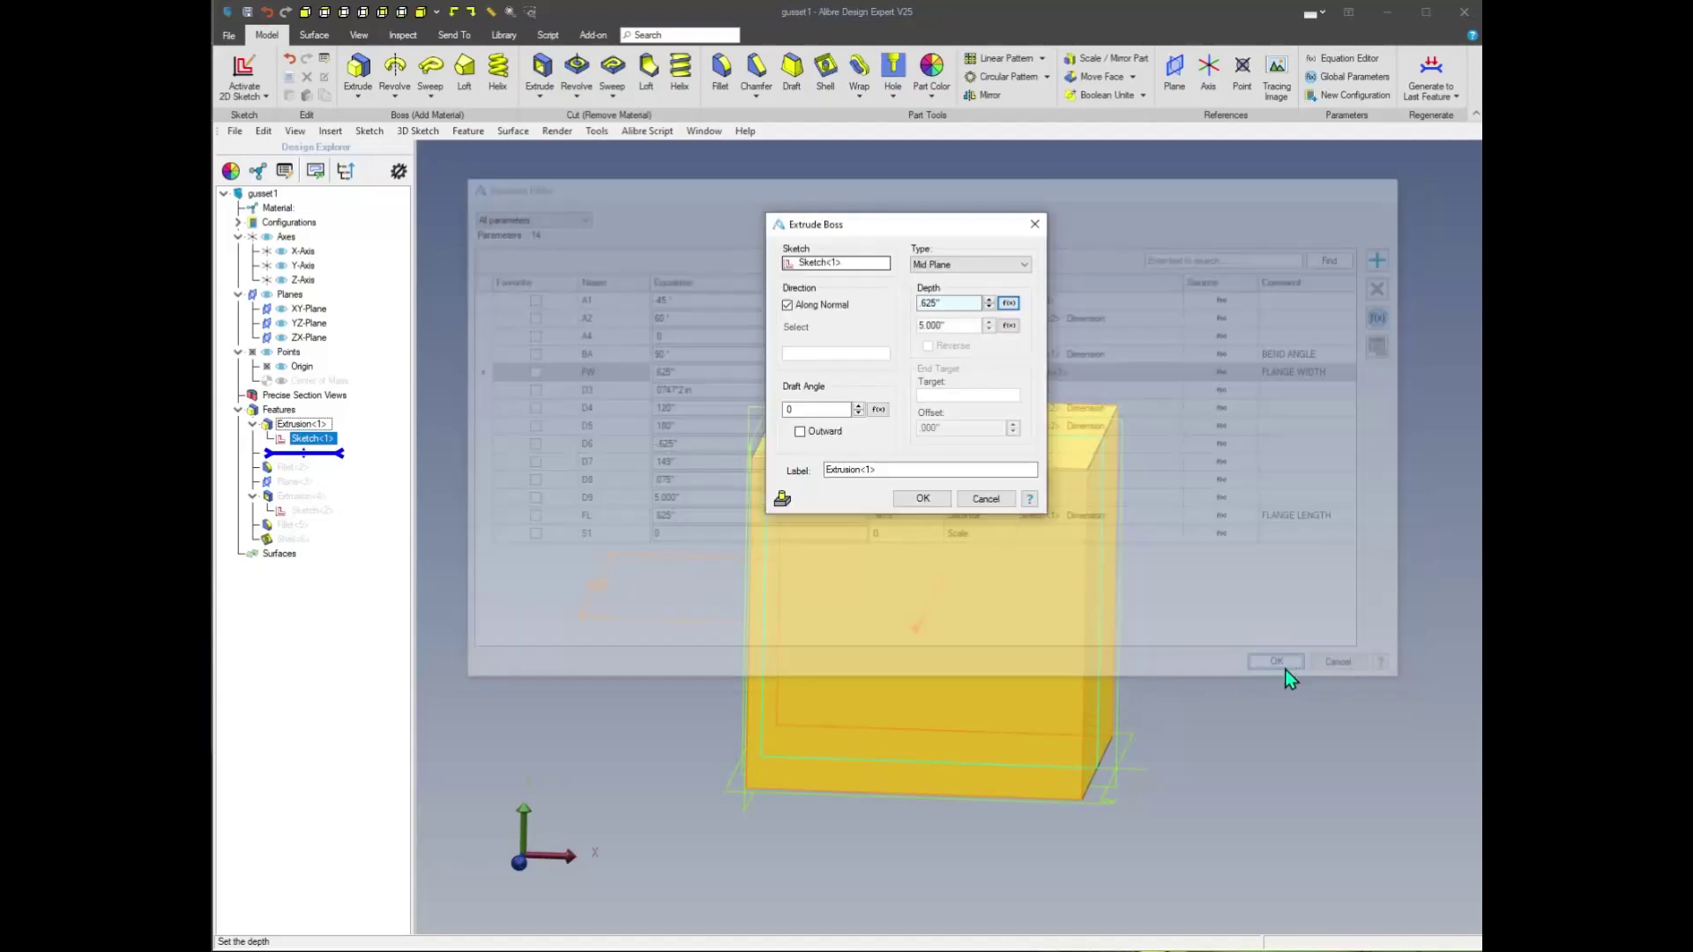
click(923, 499)
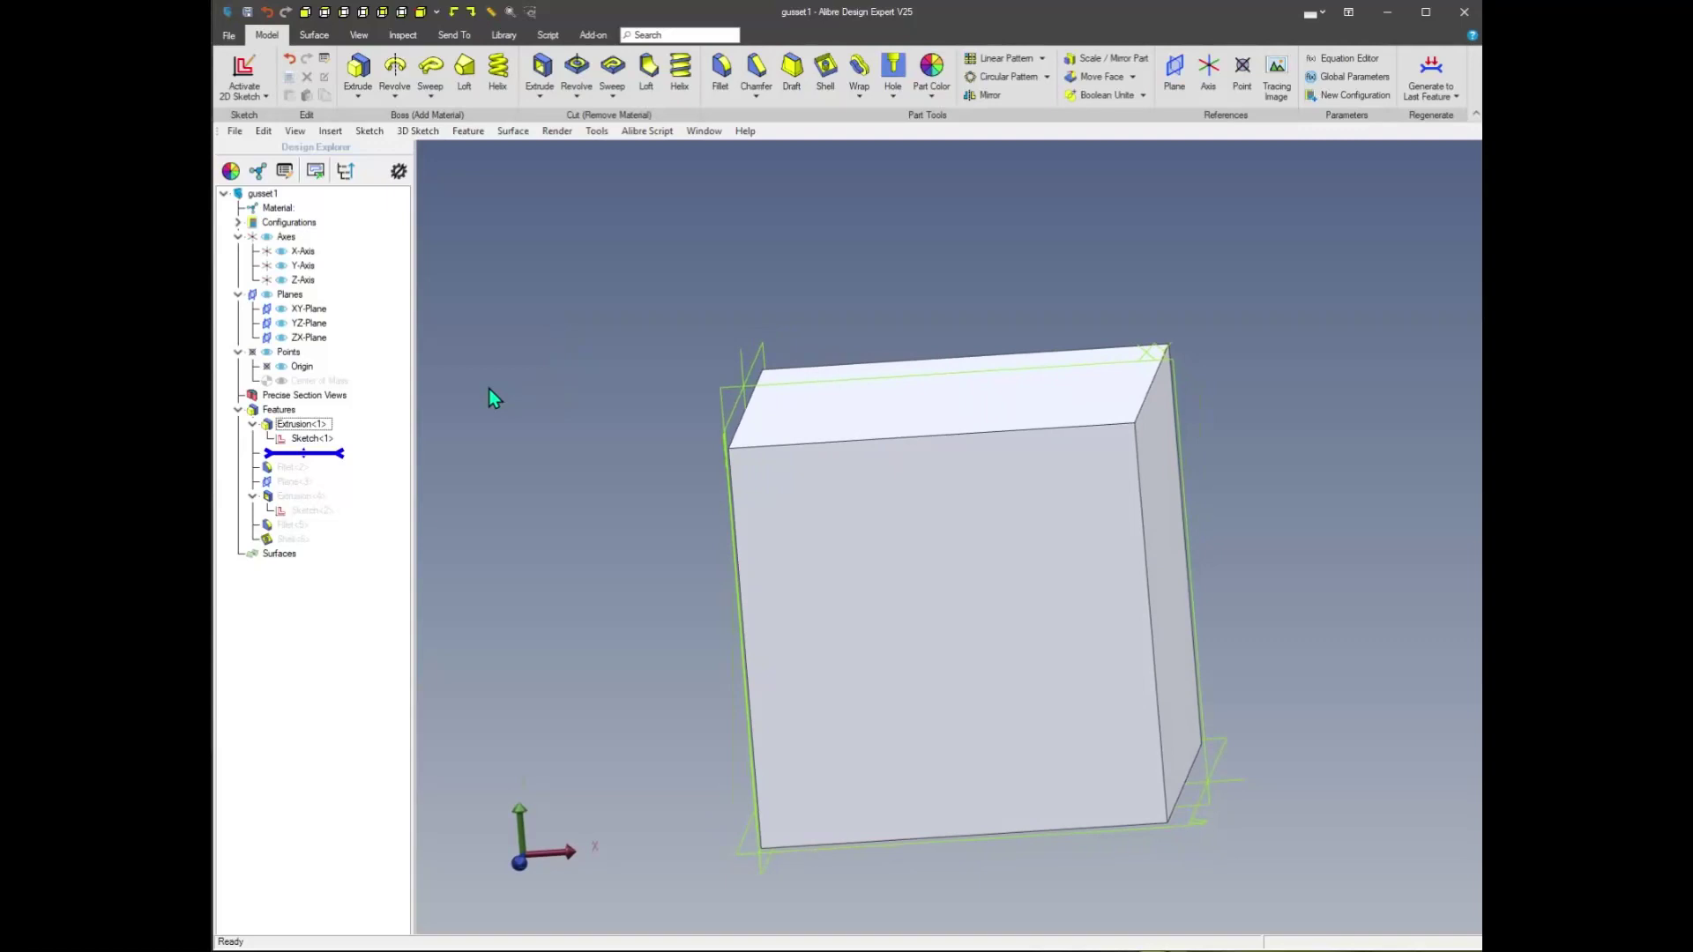
Roll the feature history forward past Fillet<2>, edit that fillet and rename its radius parameter D3 as BR in the Equation Editor
drag(342, 453, 339, 468)
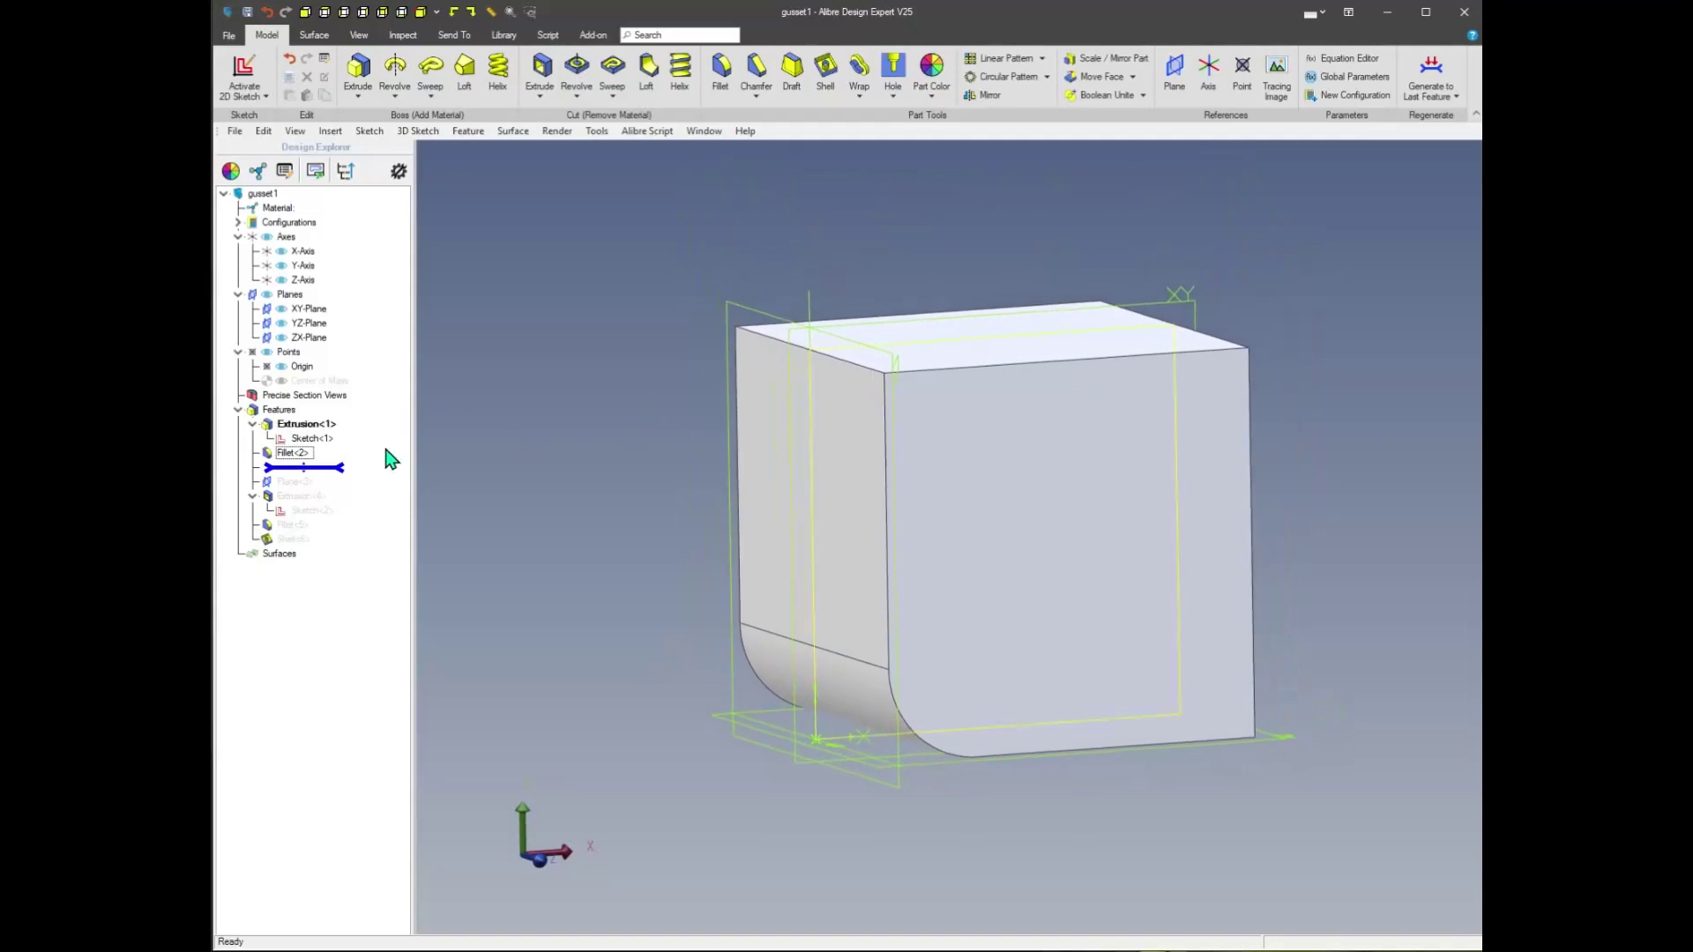
right_click(291, 452)
click(328, 464)
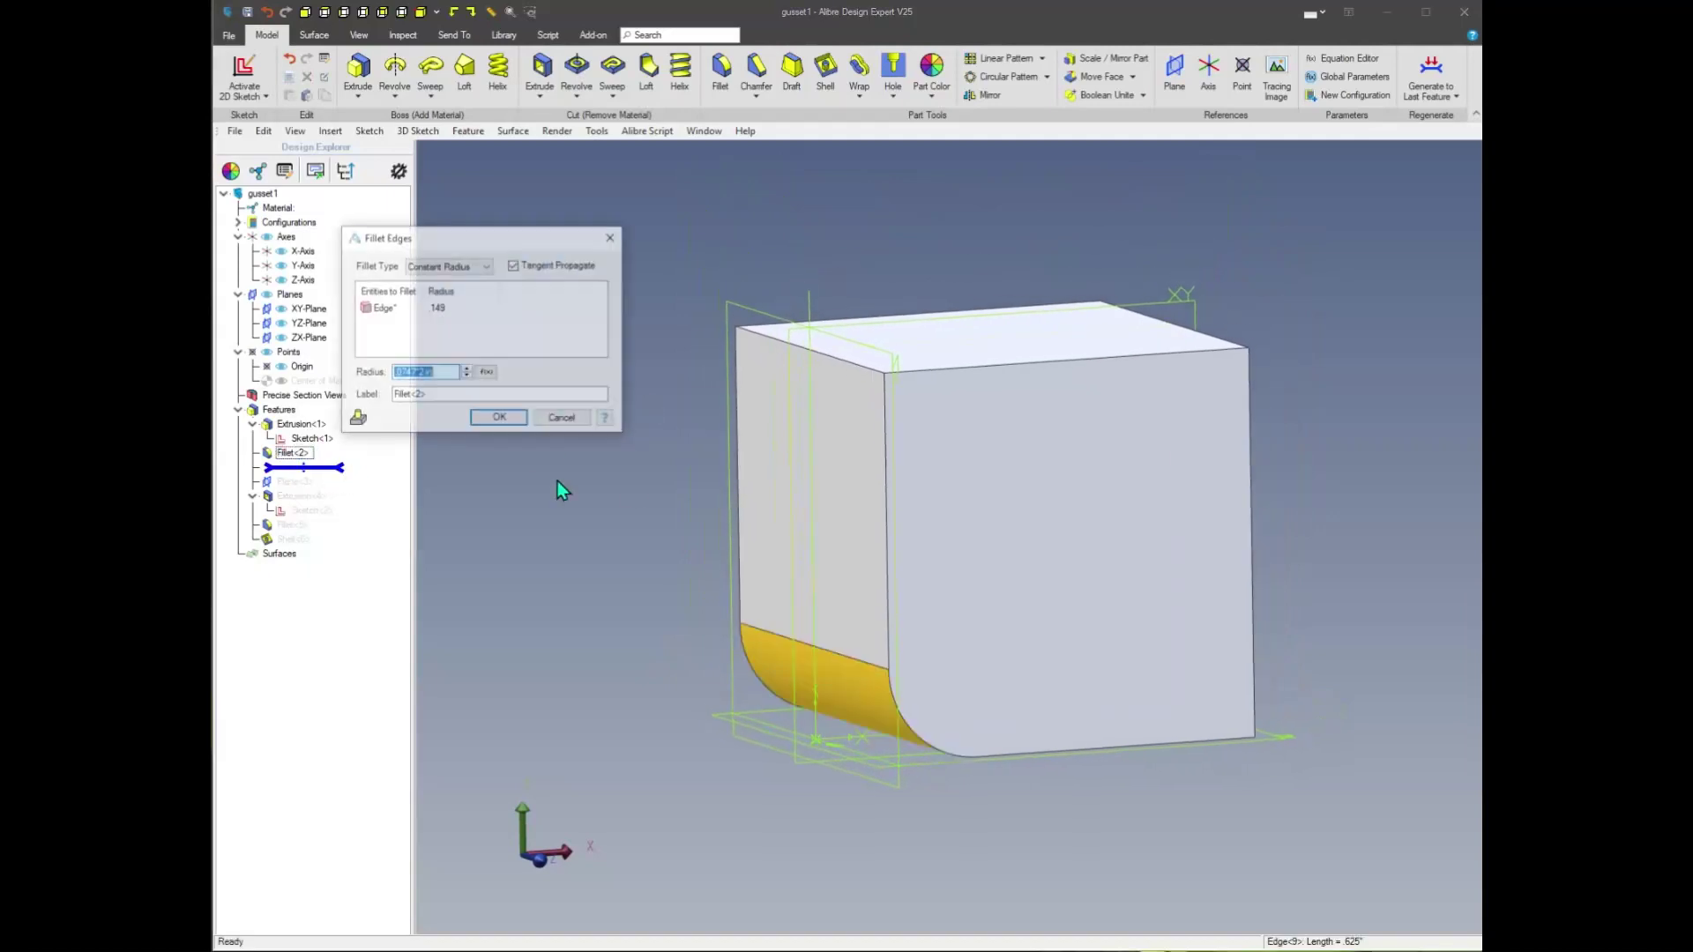
click(487, 373)
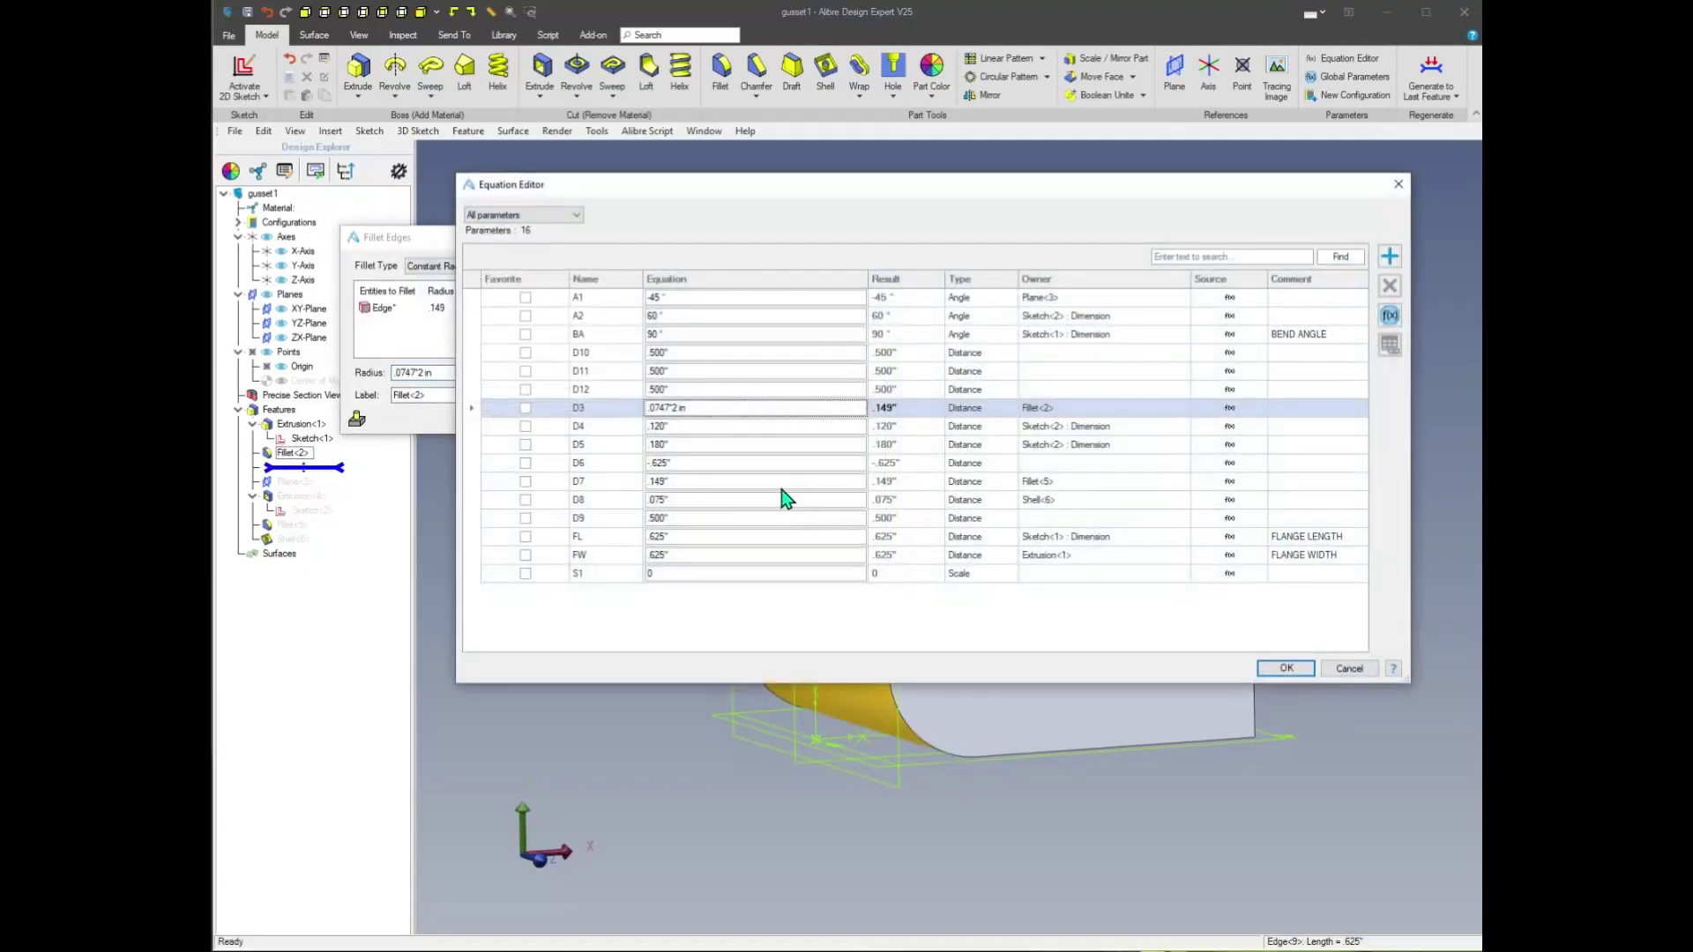
click(612, 411)
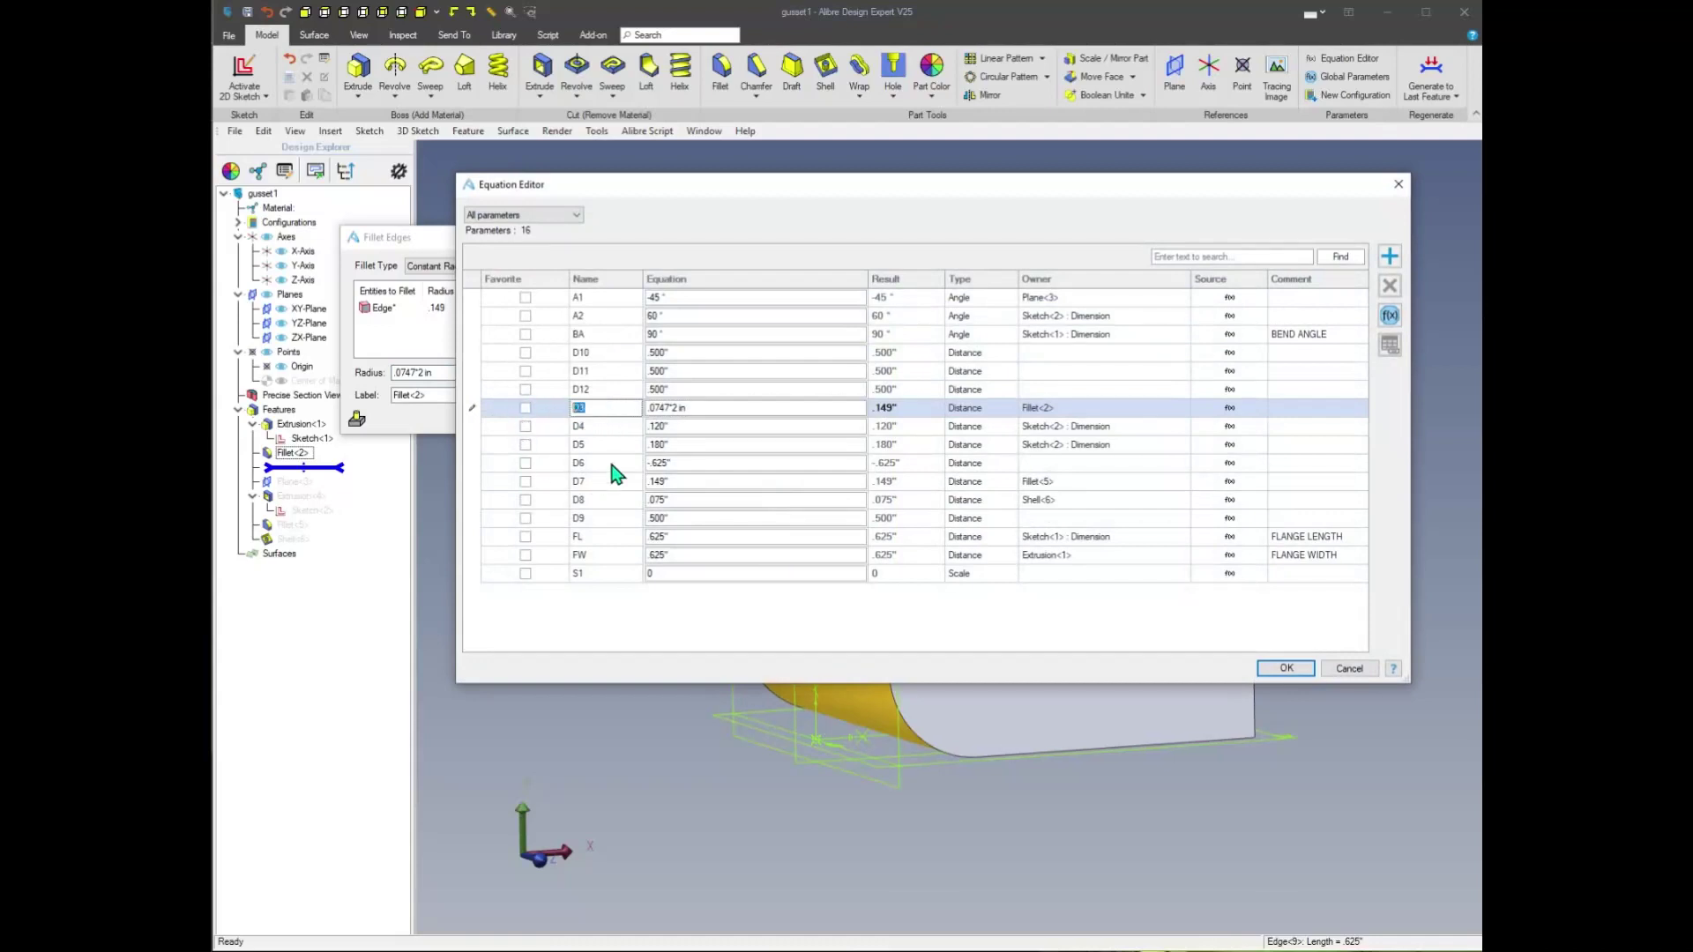
text(B)
Add the comment BEND RADIUS to the BR parameter, then accept the Equation Editor and the fillet edit
key(Tab)
key(Tab)
key(Tab)
key(Tab)
key(Tab)
key(Tab)
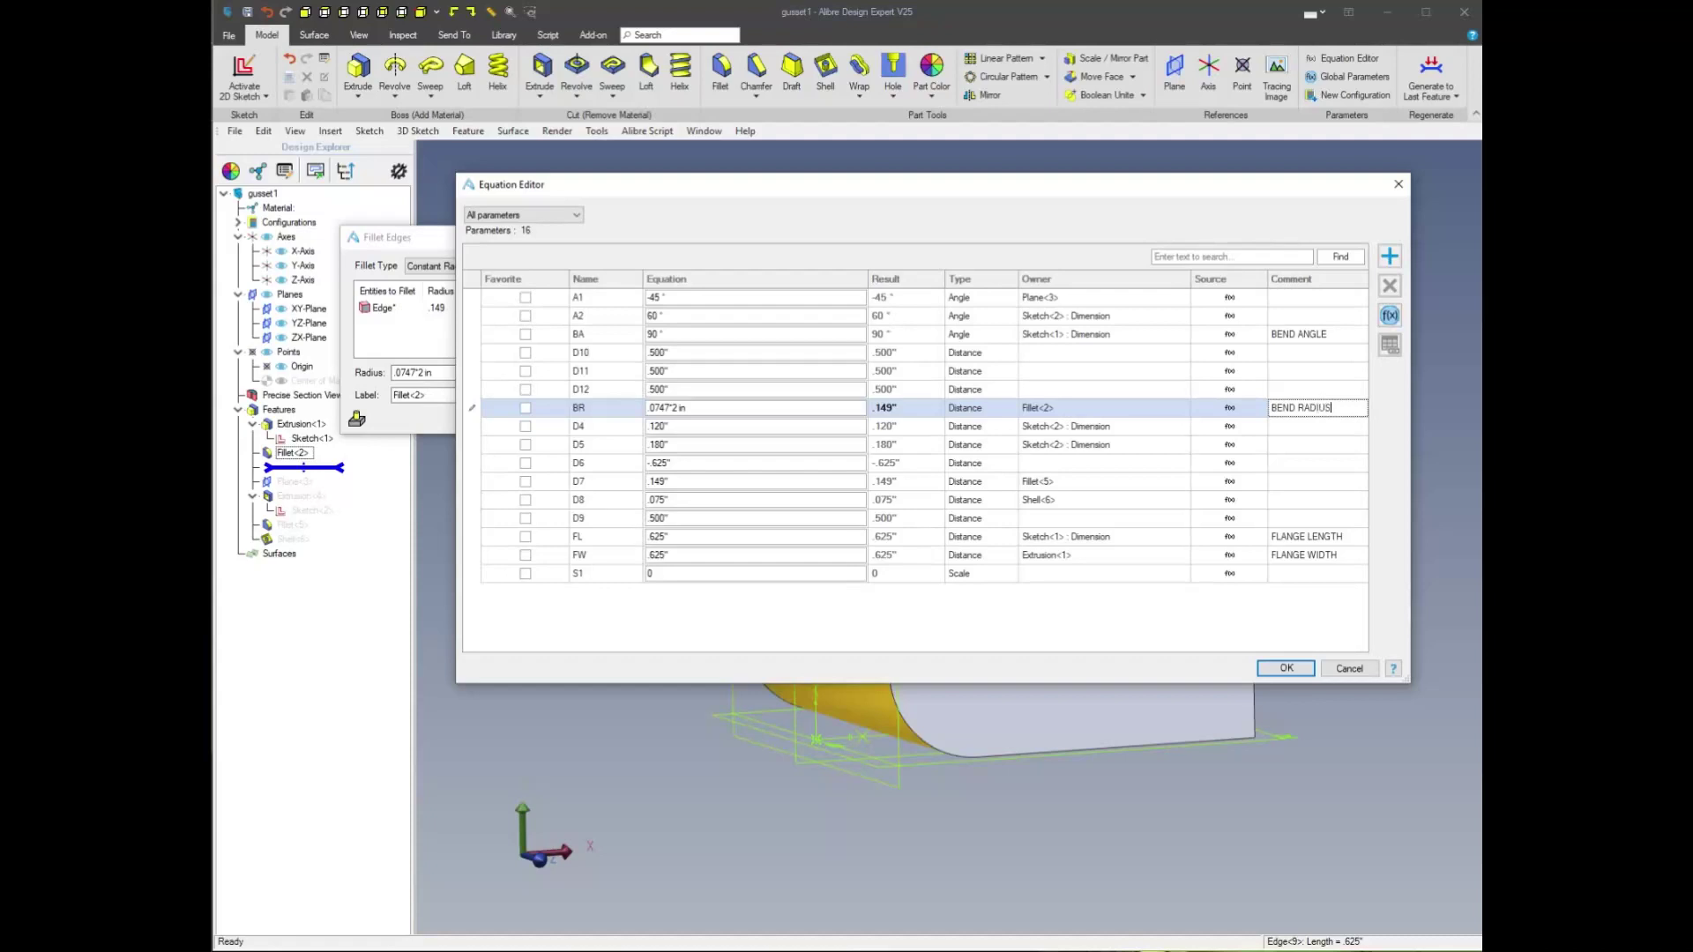
key(Tab)
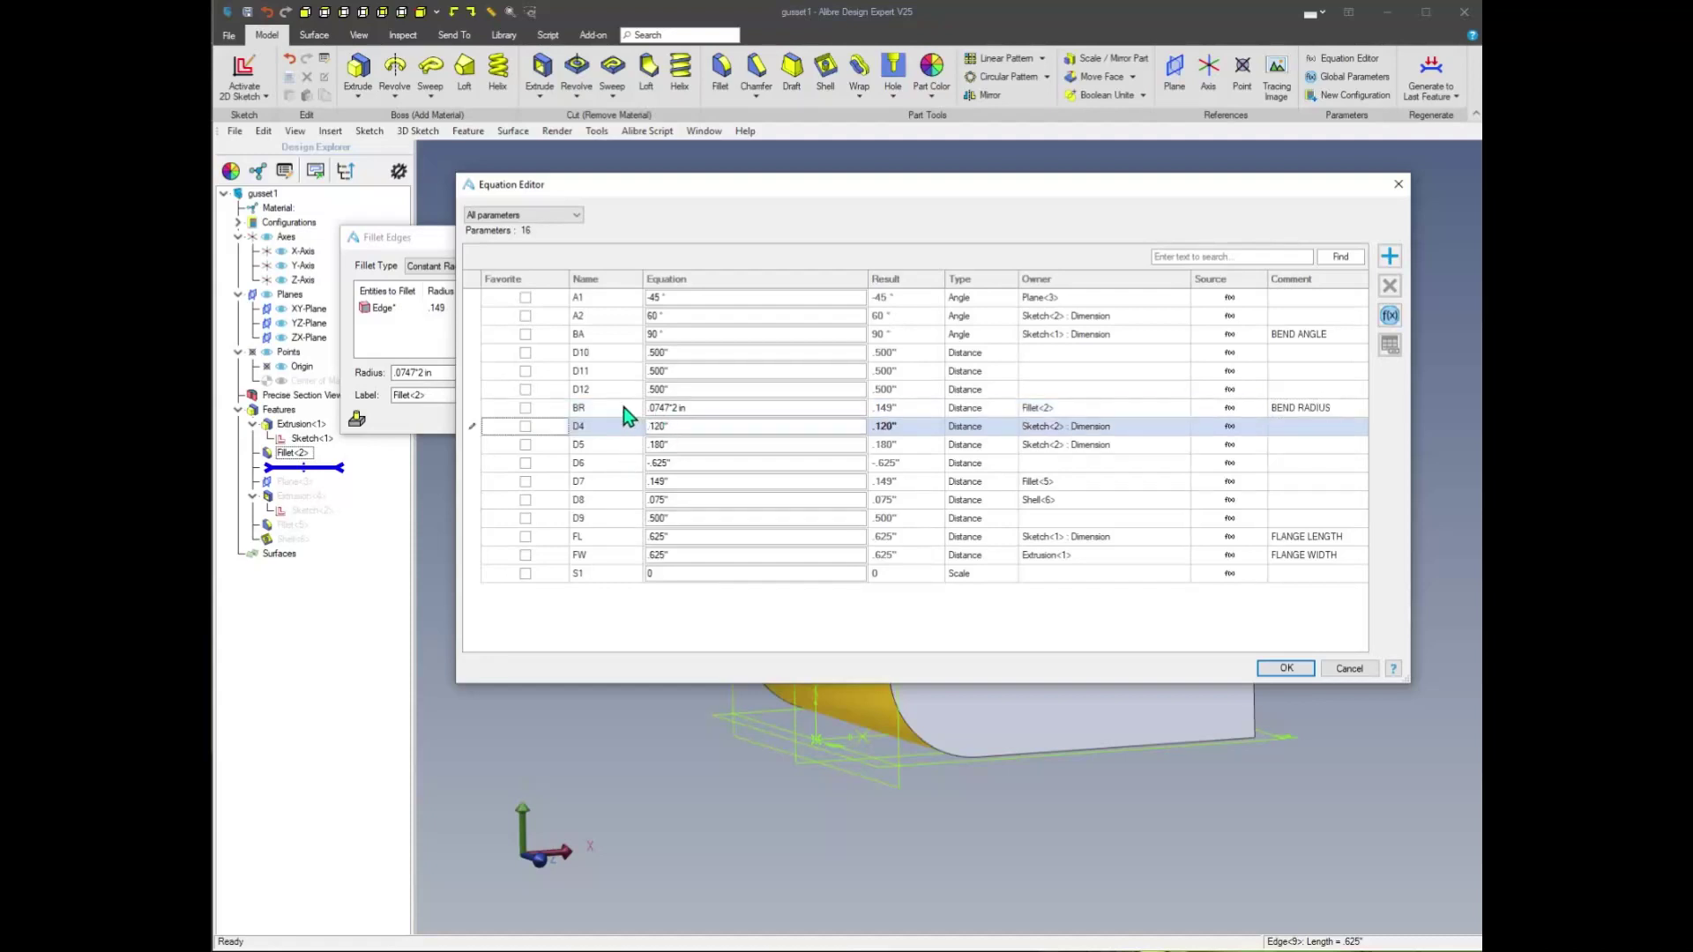
click(624, 408)
click(1289, 669)
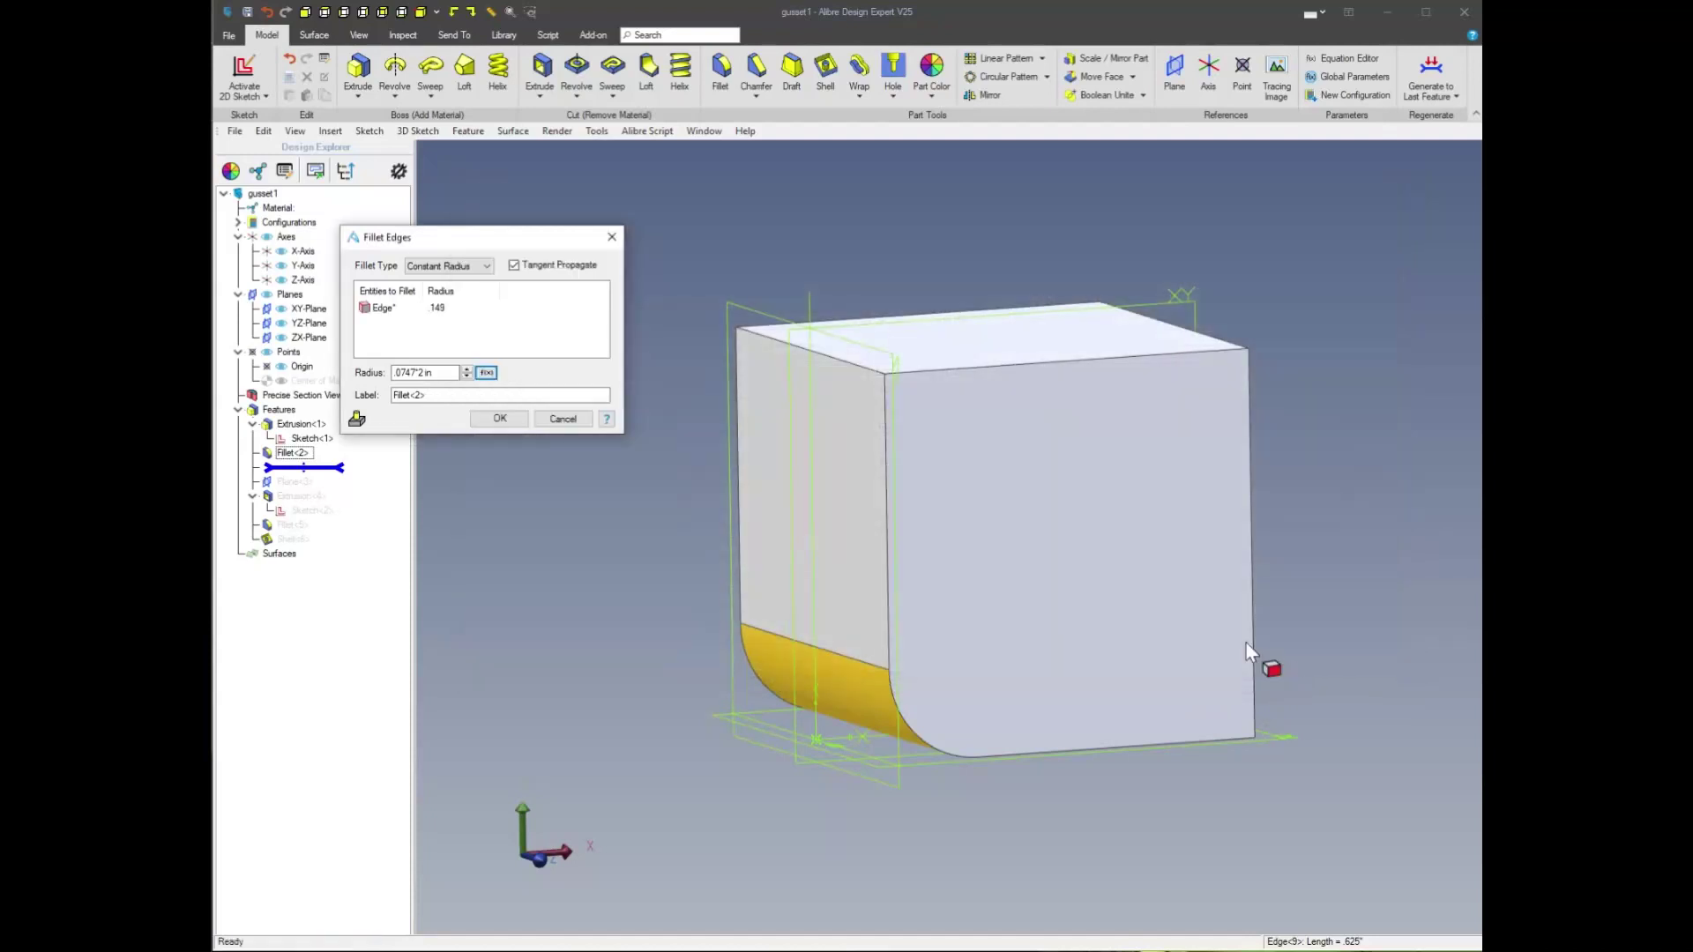
click(500, 419)
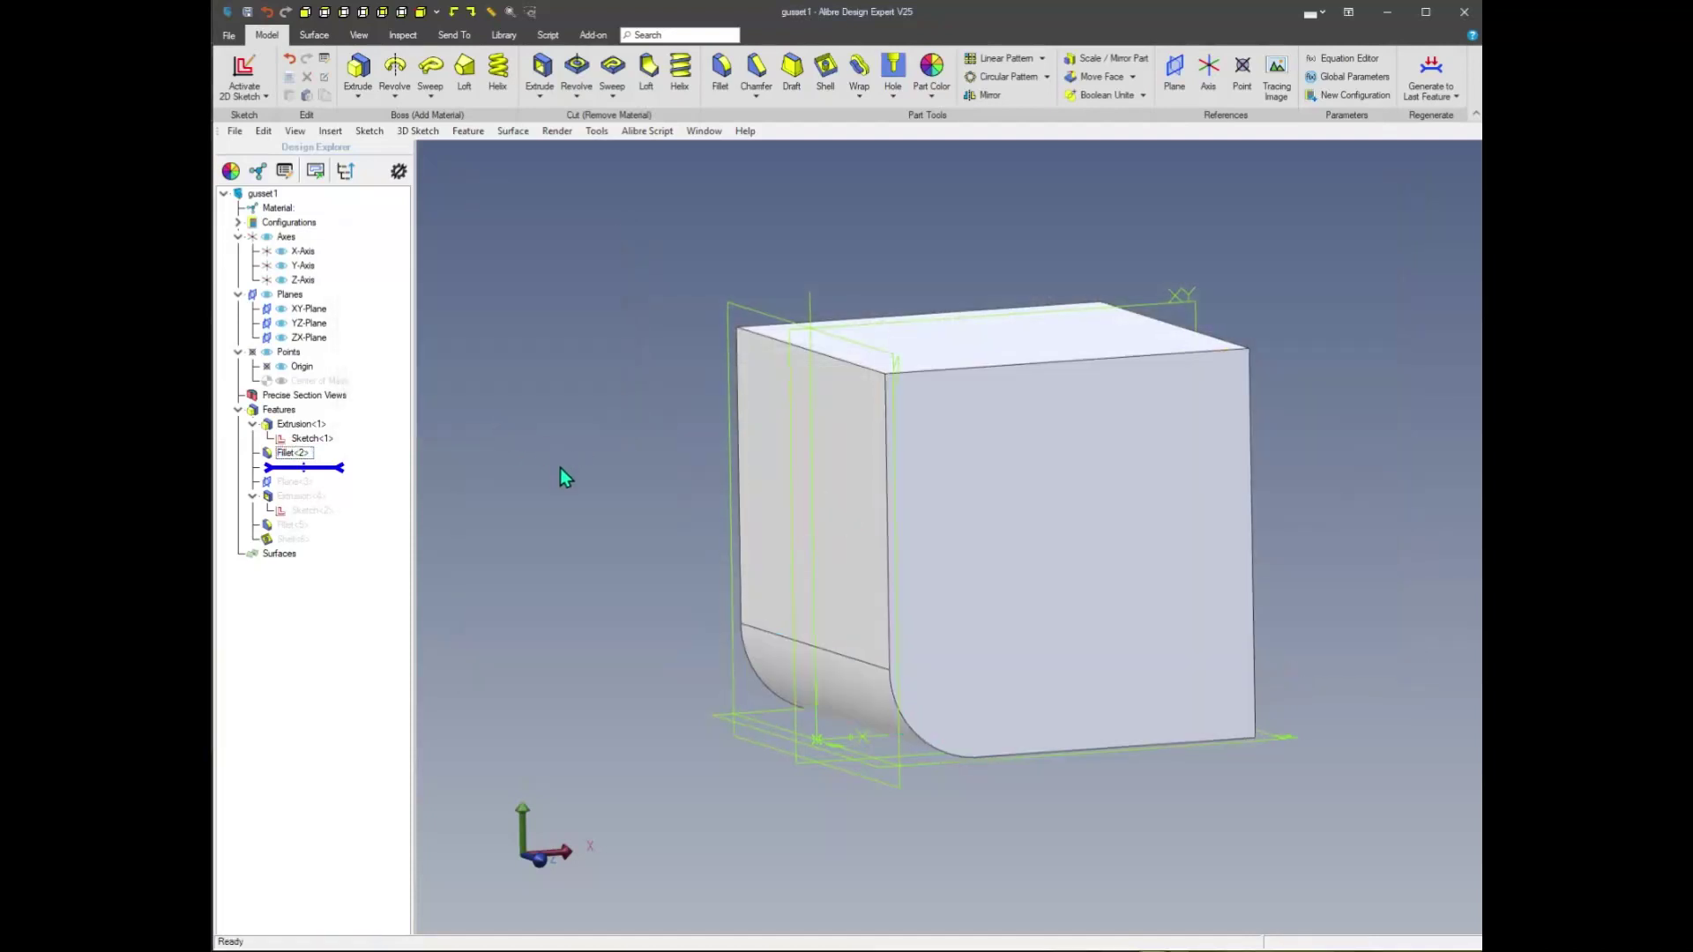
Roll the feature history forward past Plane<3>, edit the plane and set its angle parameter A1 to BA/2 in the Equation Editor
drag(343, 468, 336, 484)
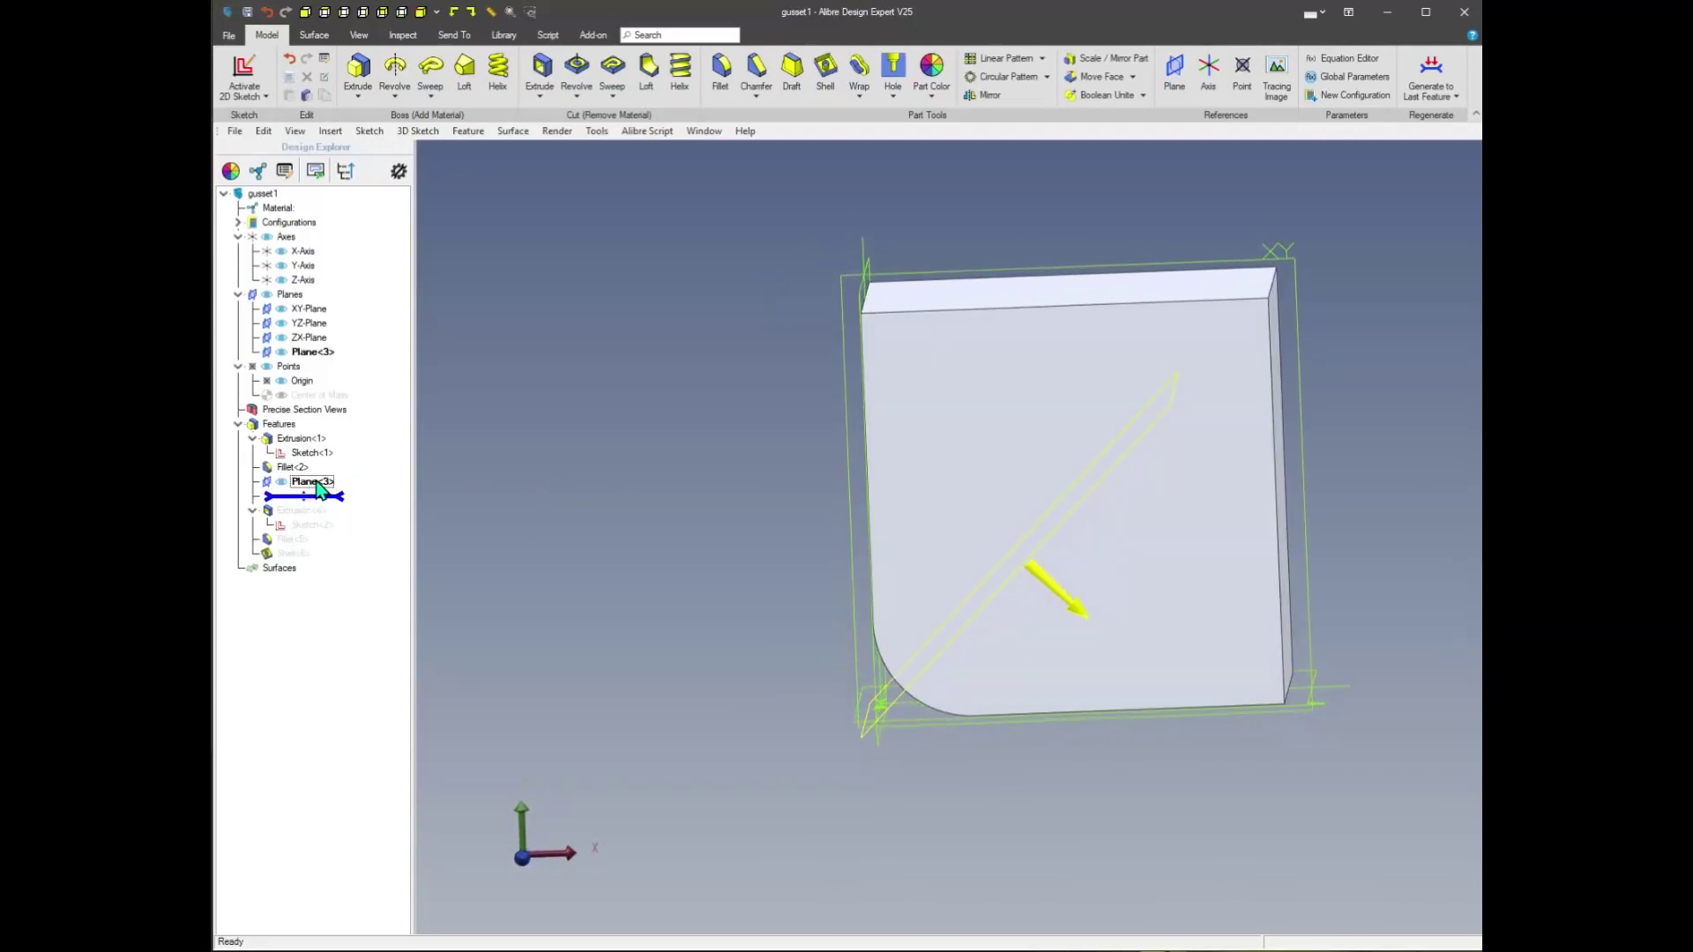
right_click(317, 481)
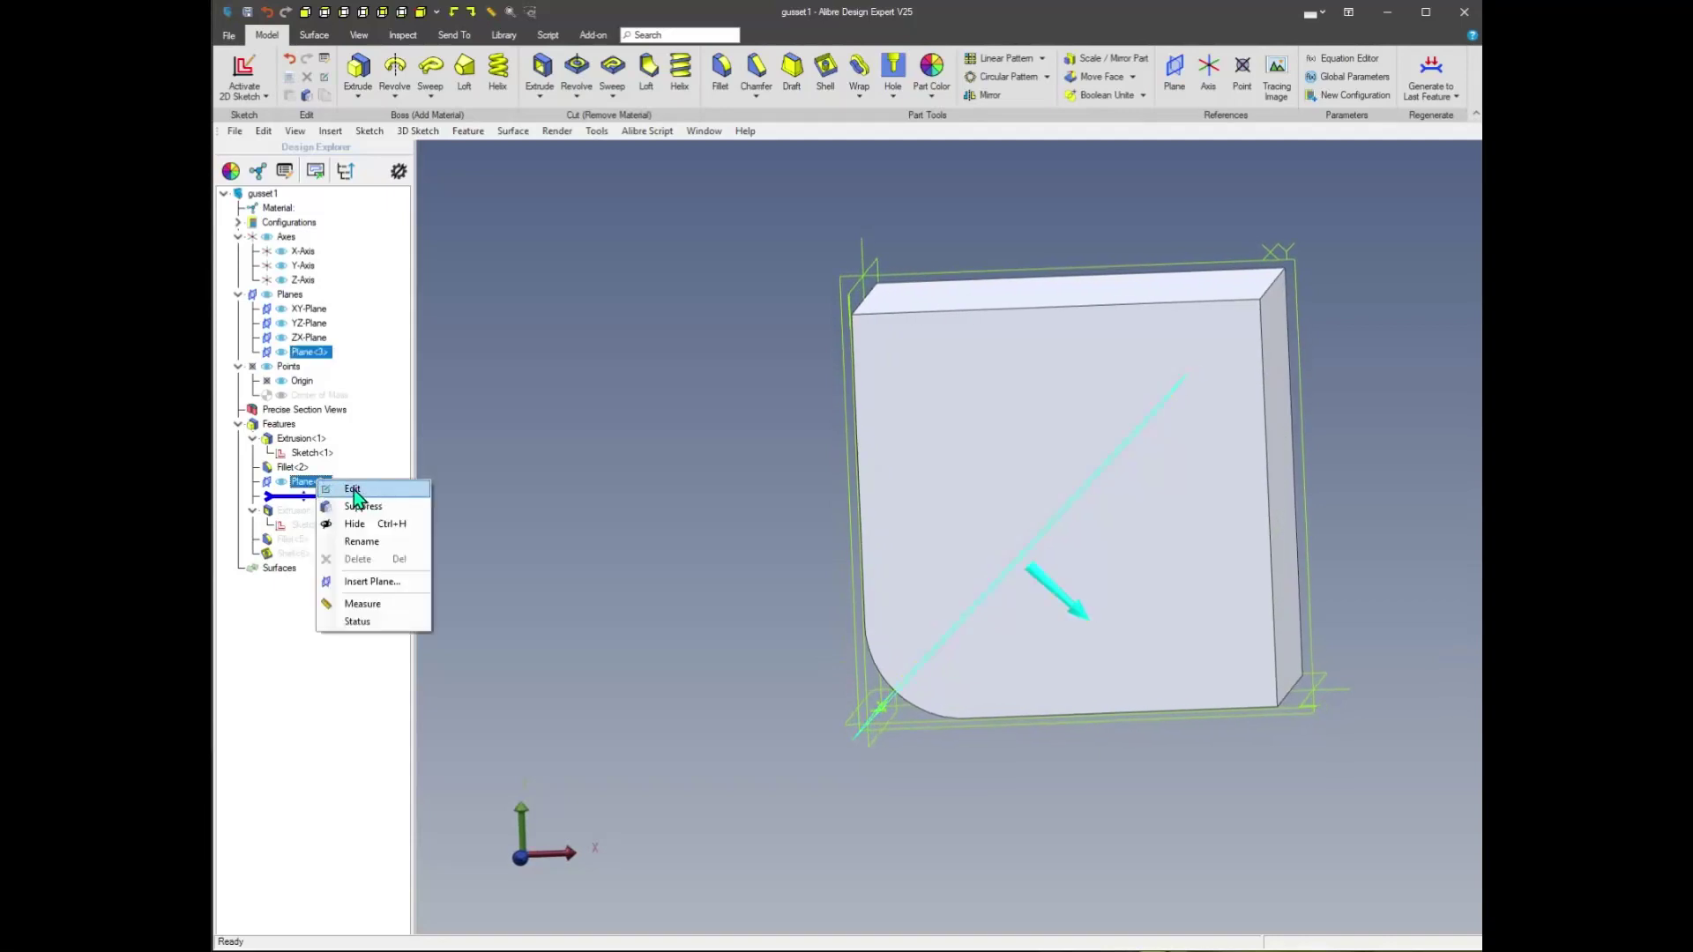
click(352, 490)
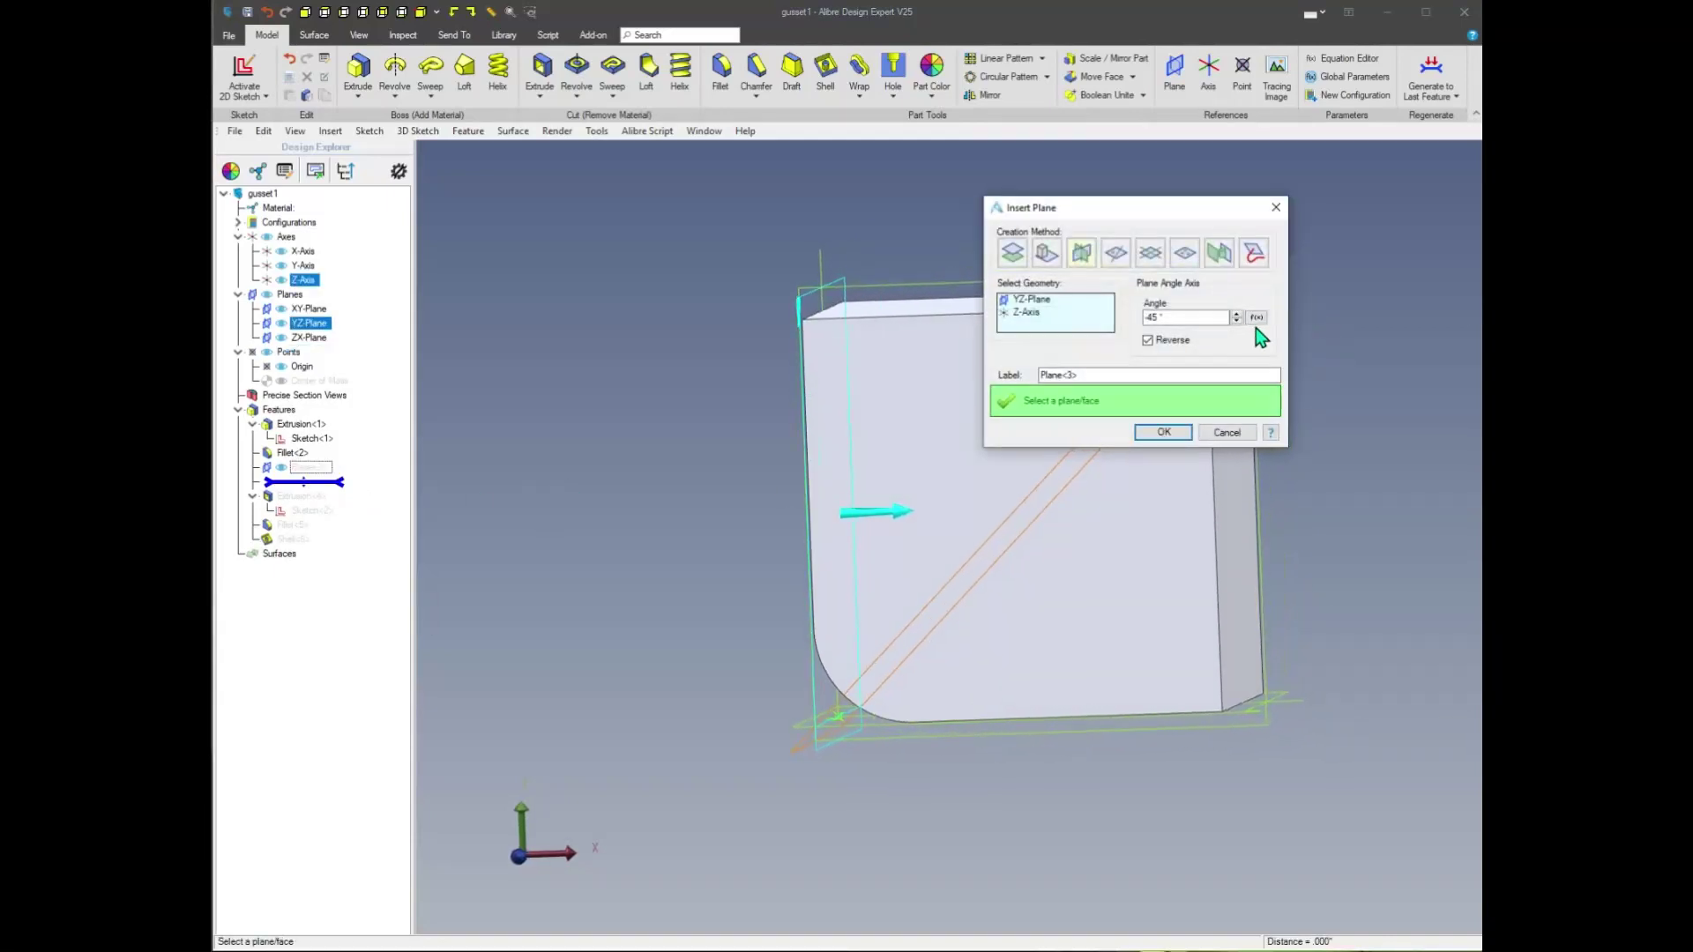
click(1257, 317)
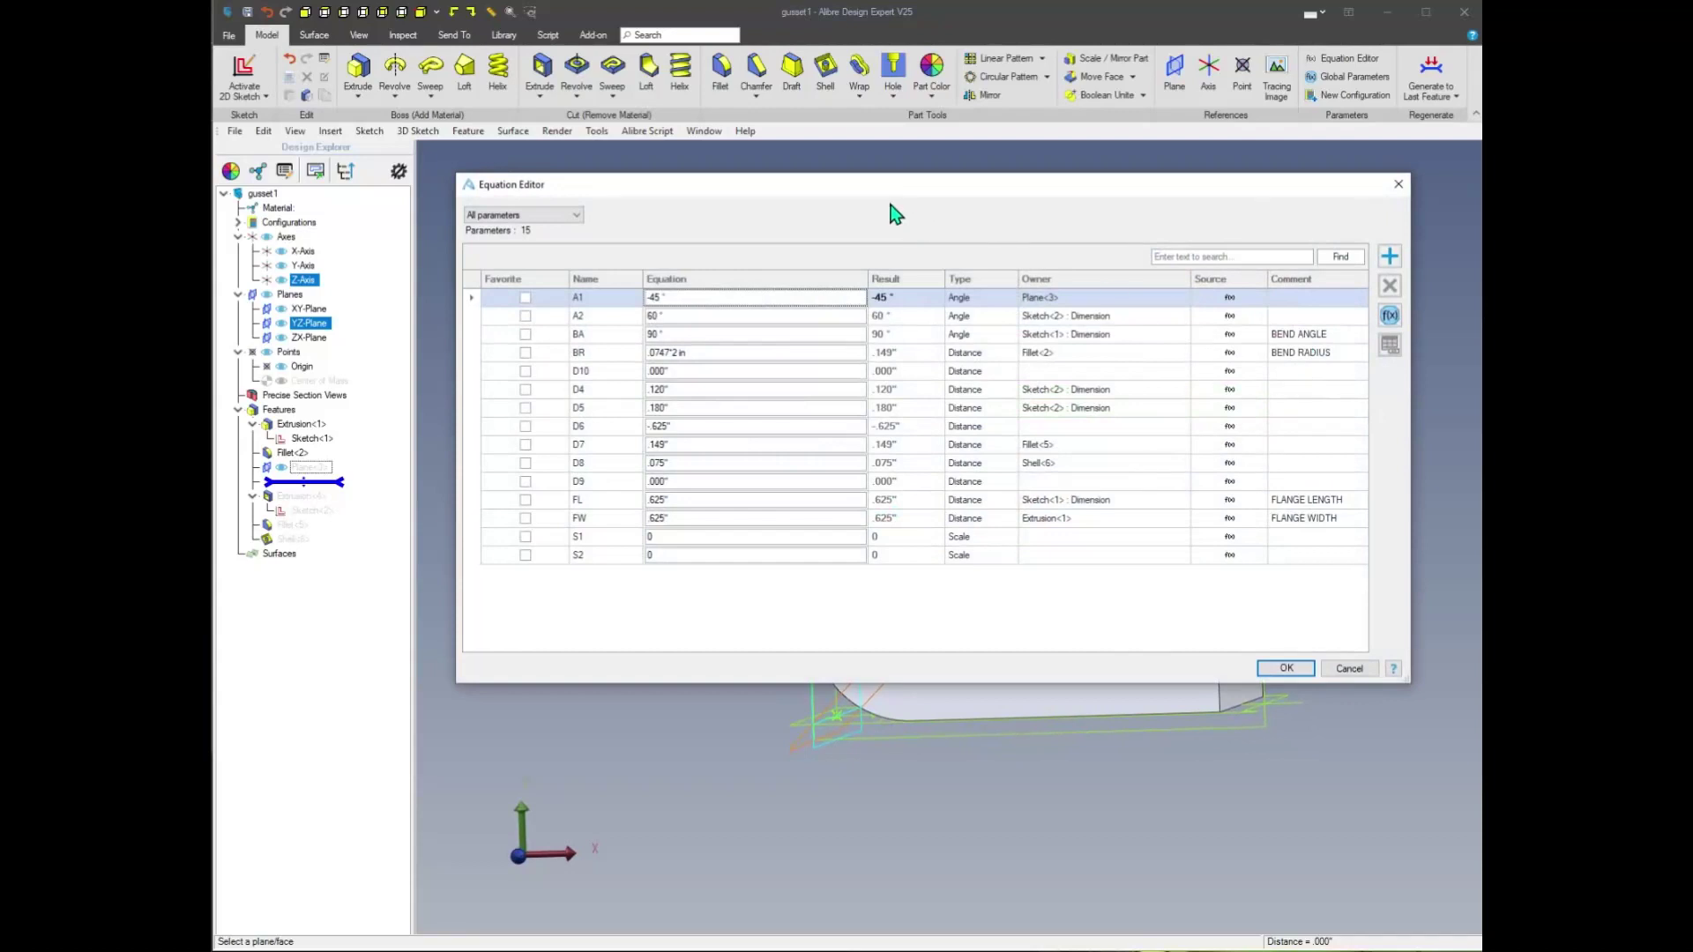
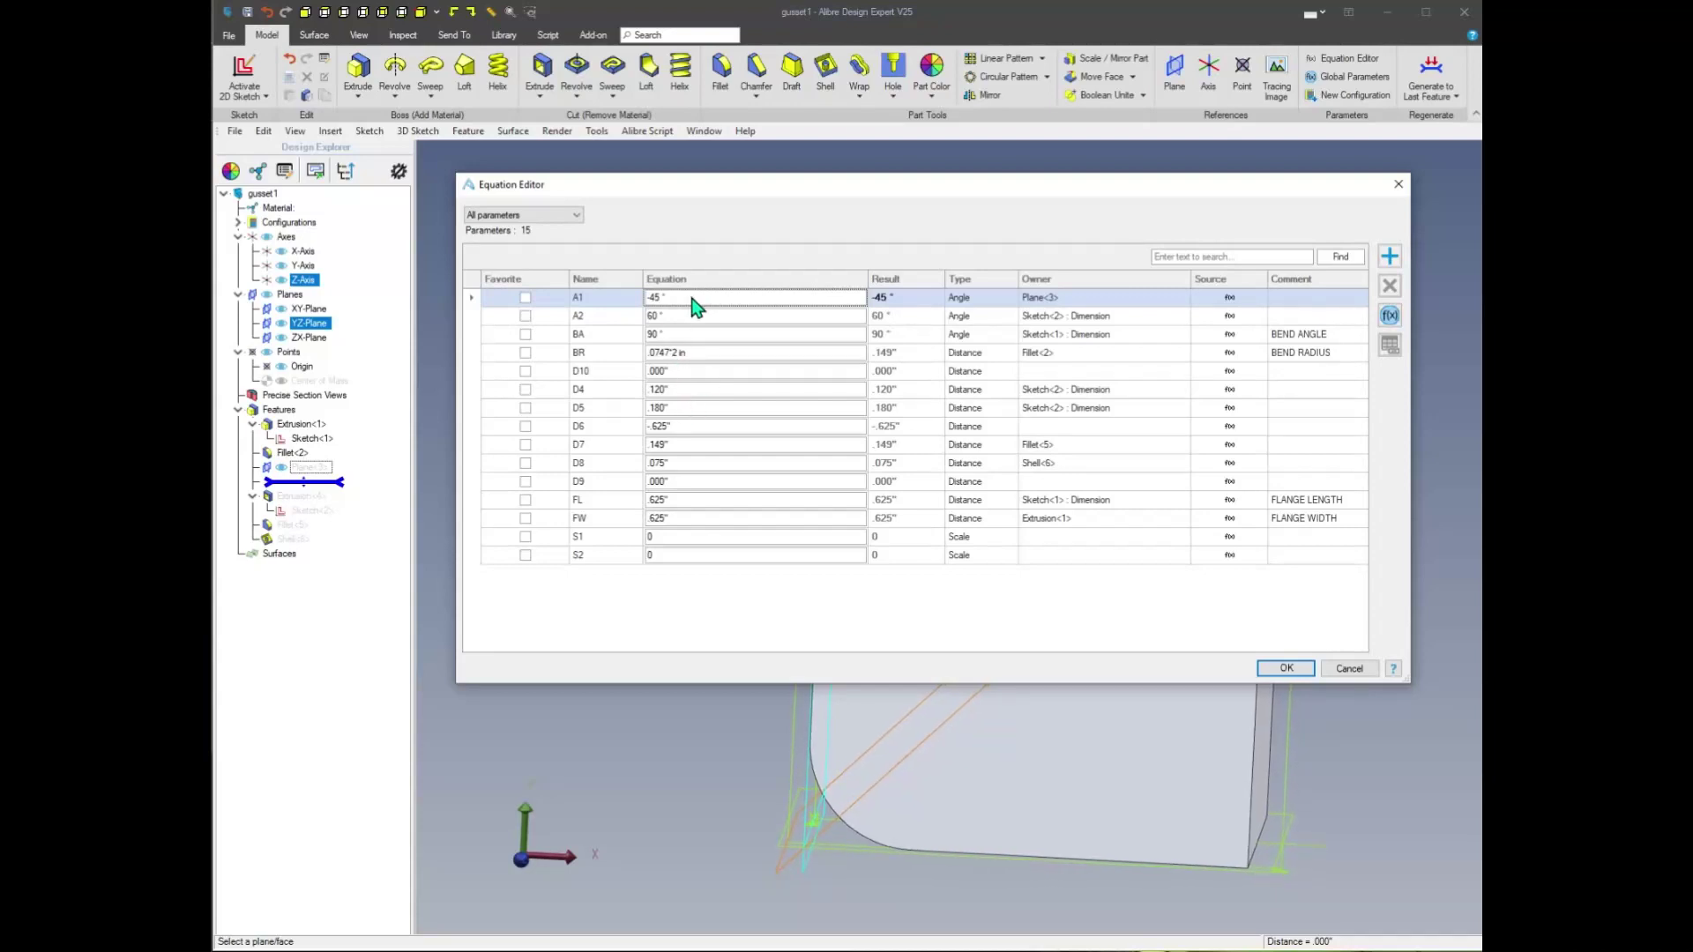
click(693, 298)
key(BackSpace)
key(BackSpace)
key(BackSpace)
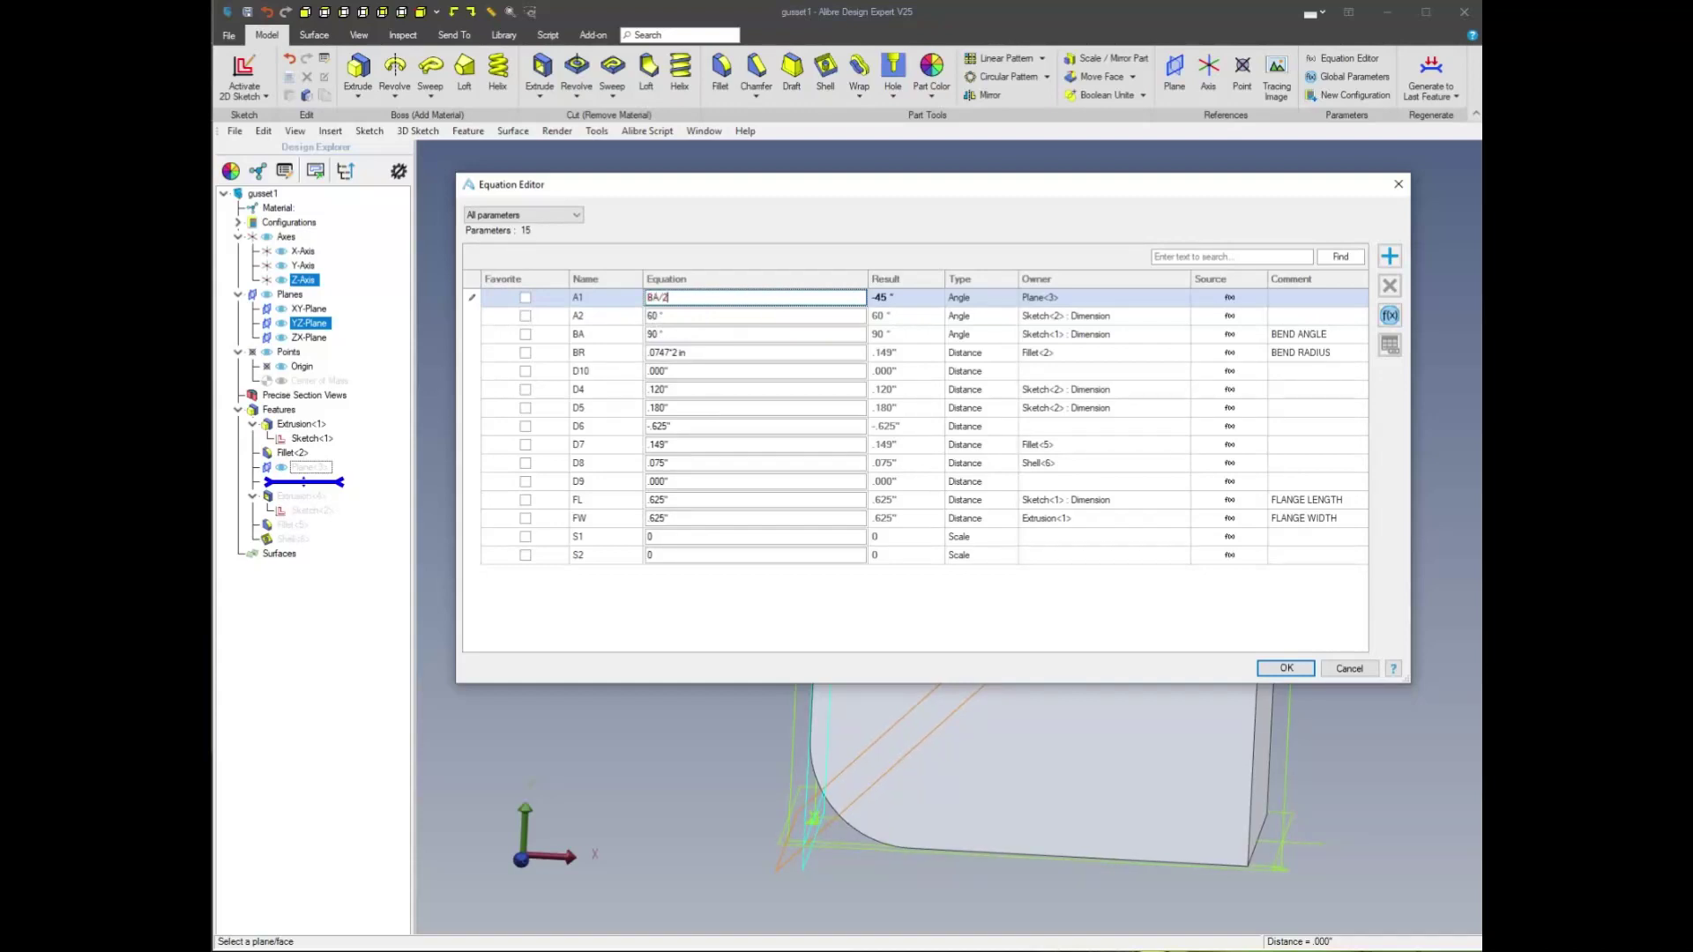
key(Tab)
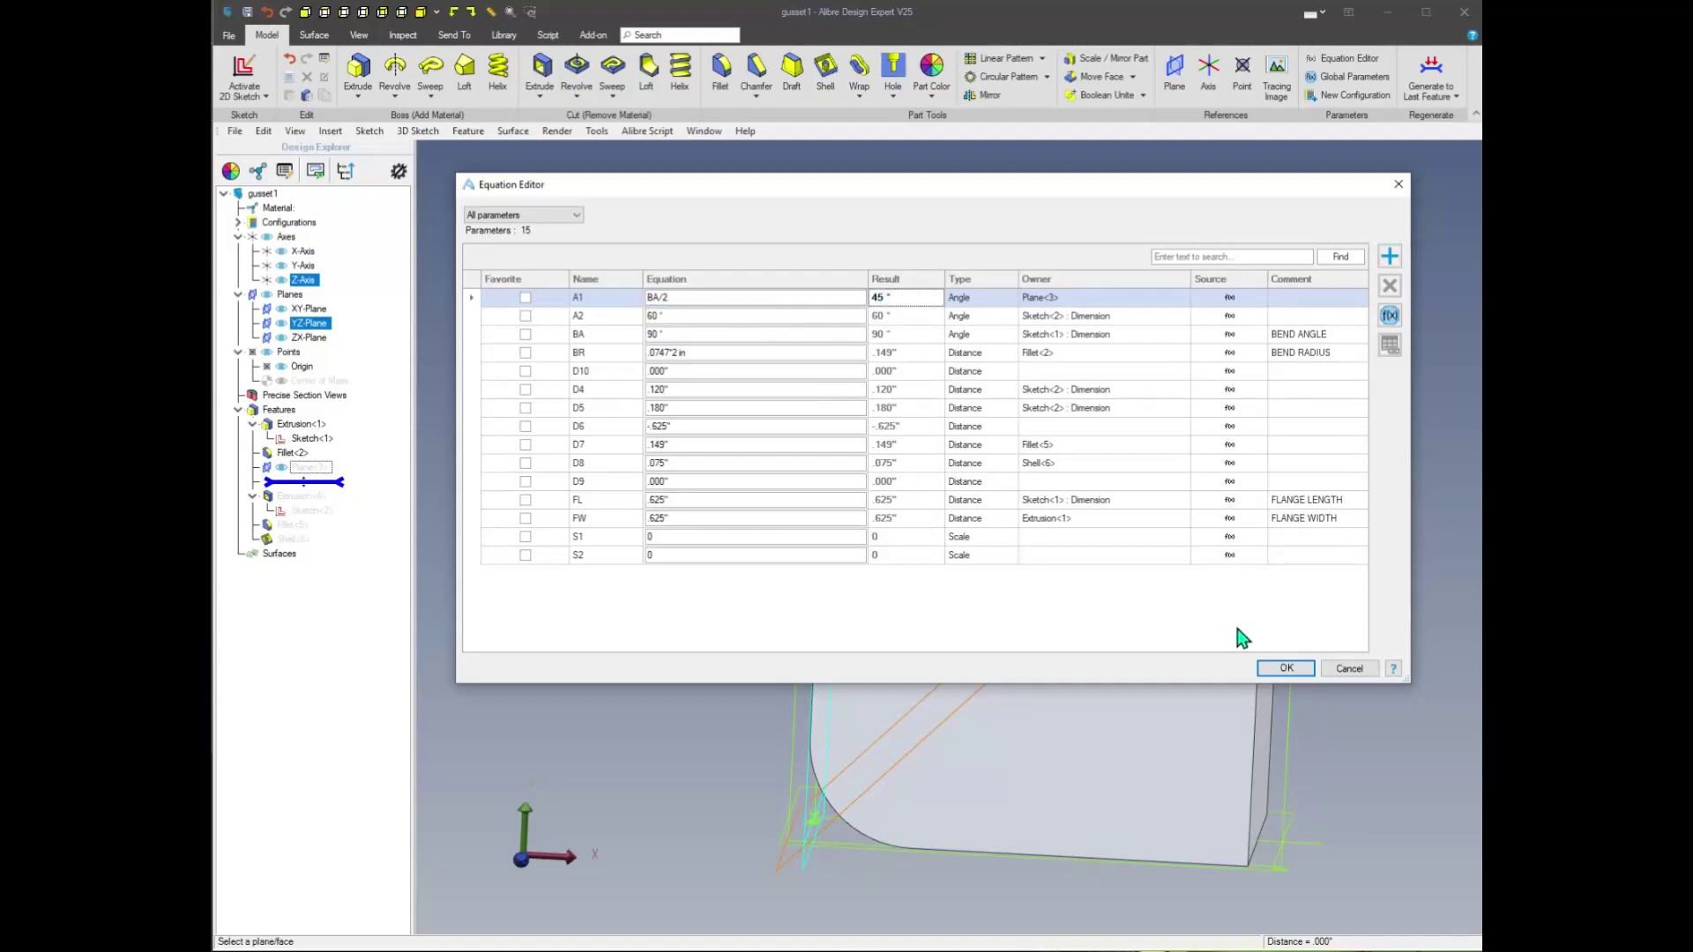
Set Plane<3>, angled from the YZ-Plane about the Z-Axis, to BA/2 and flip its direction so it crosses the block
click(1283, 673)
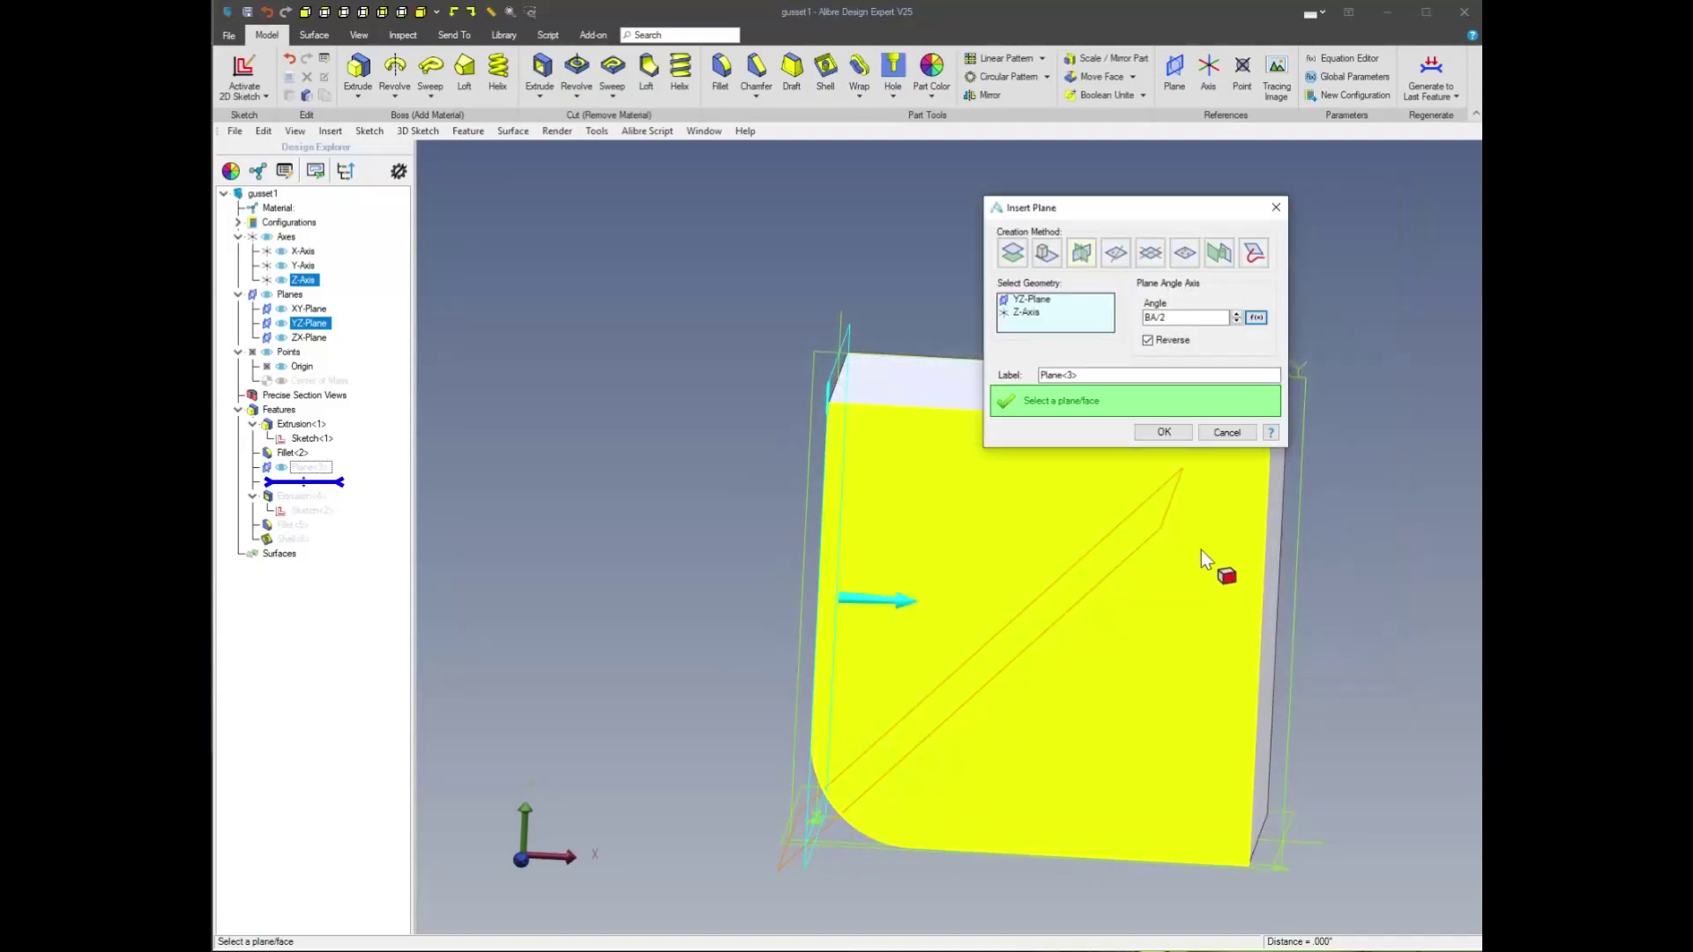
click(1163, 432)
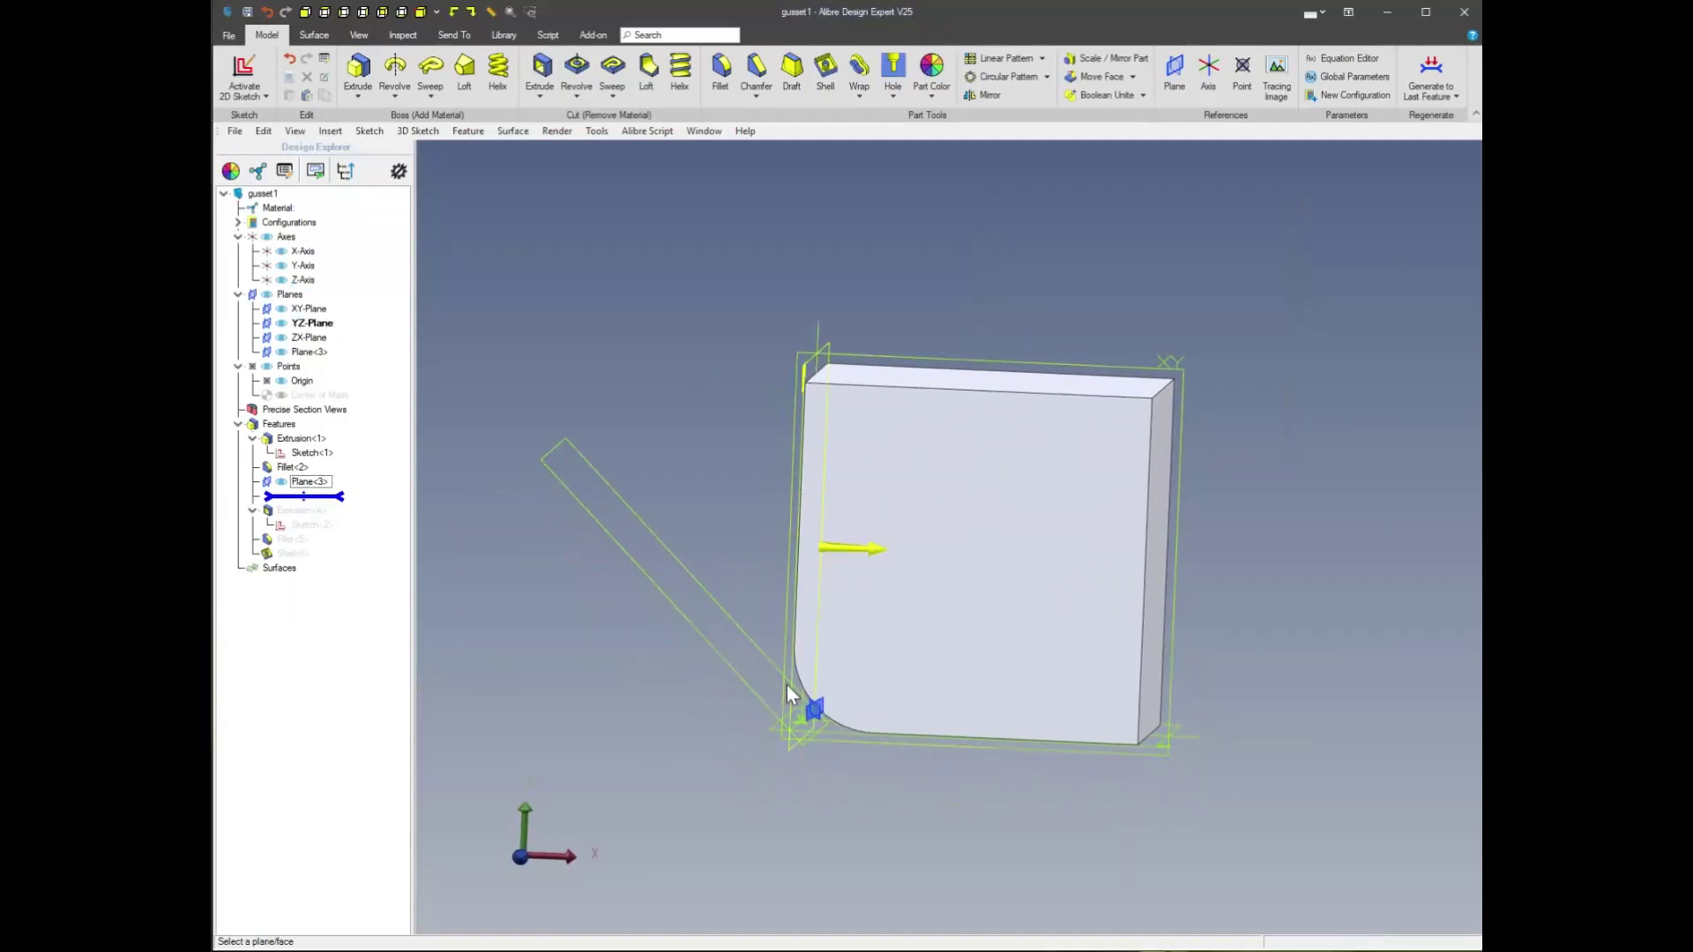
right_click(308, 482)
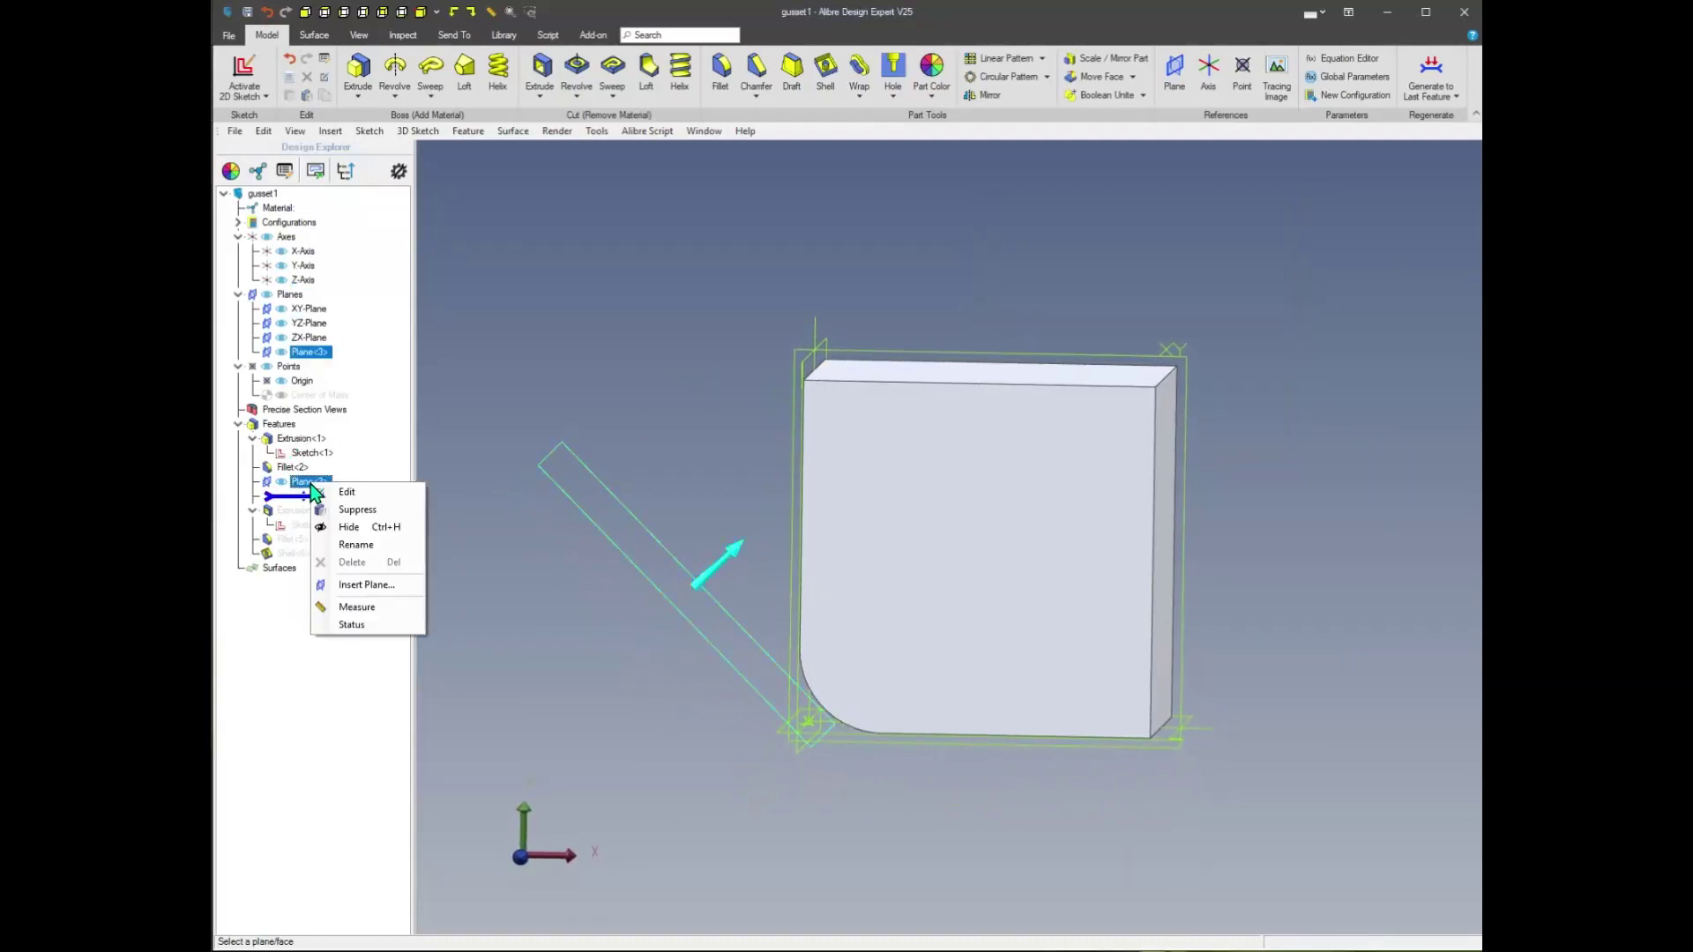
click(346, 492)
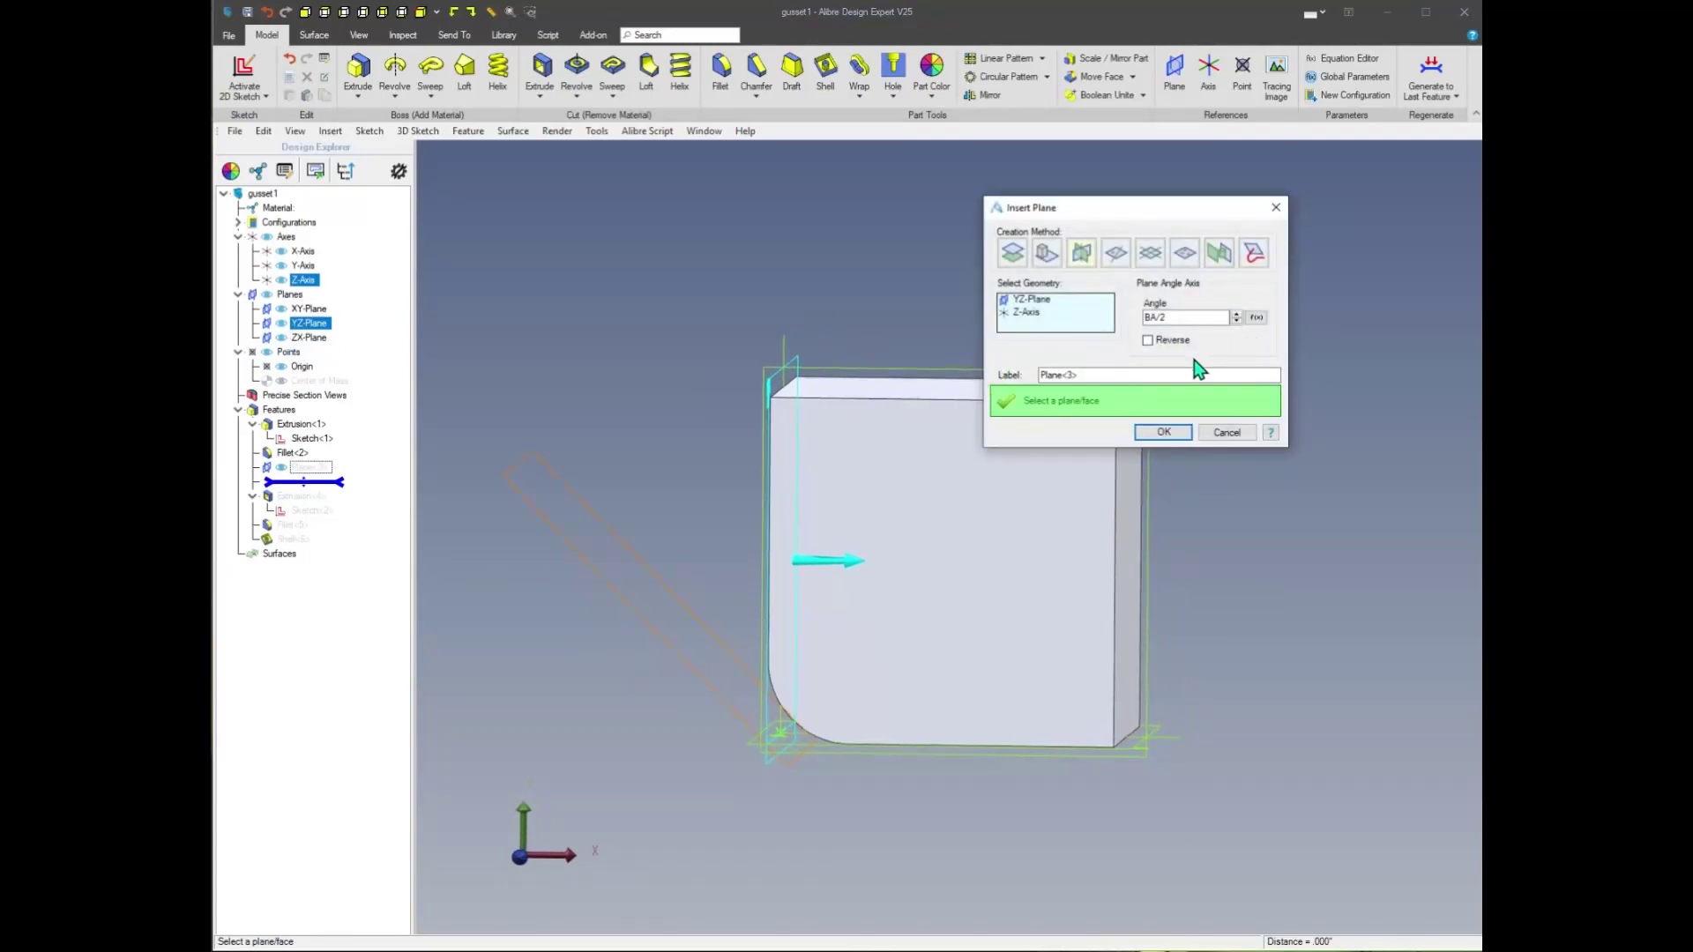
click(1148, 341)
click(1164, 432)
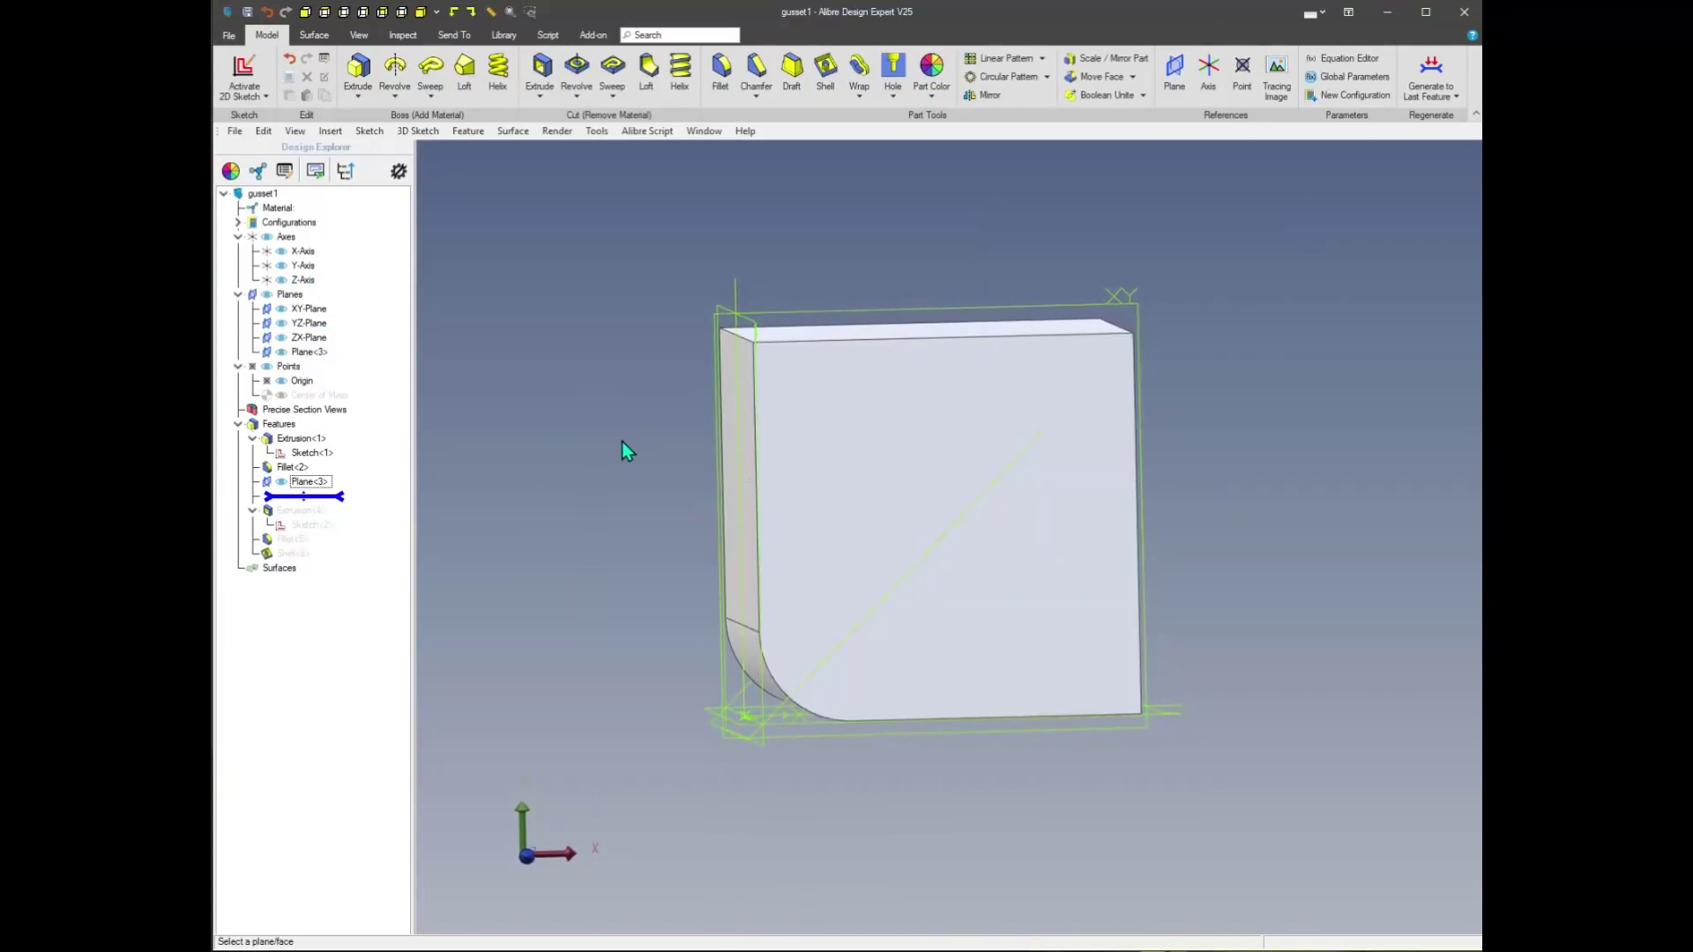
Set the bend angle parameter BA to 45° in the part's equations
right_click(622, 441)
click(675, 438)
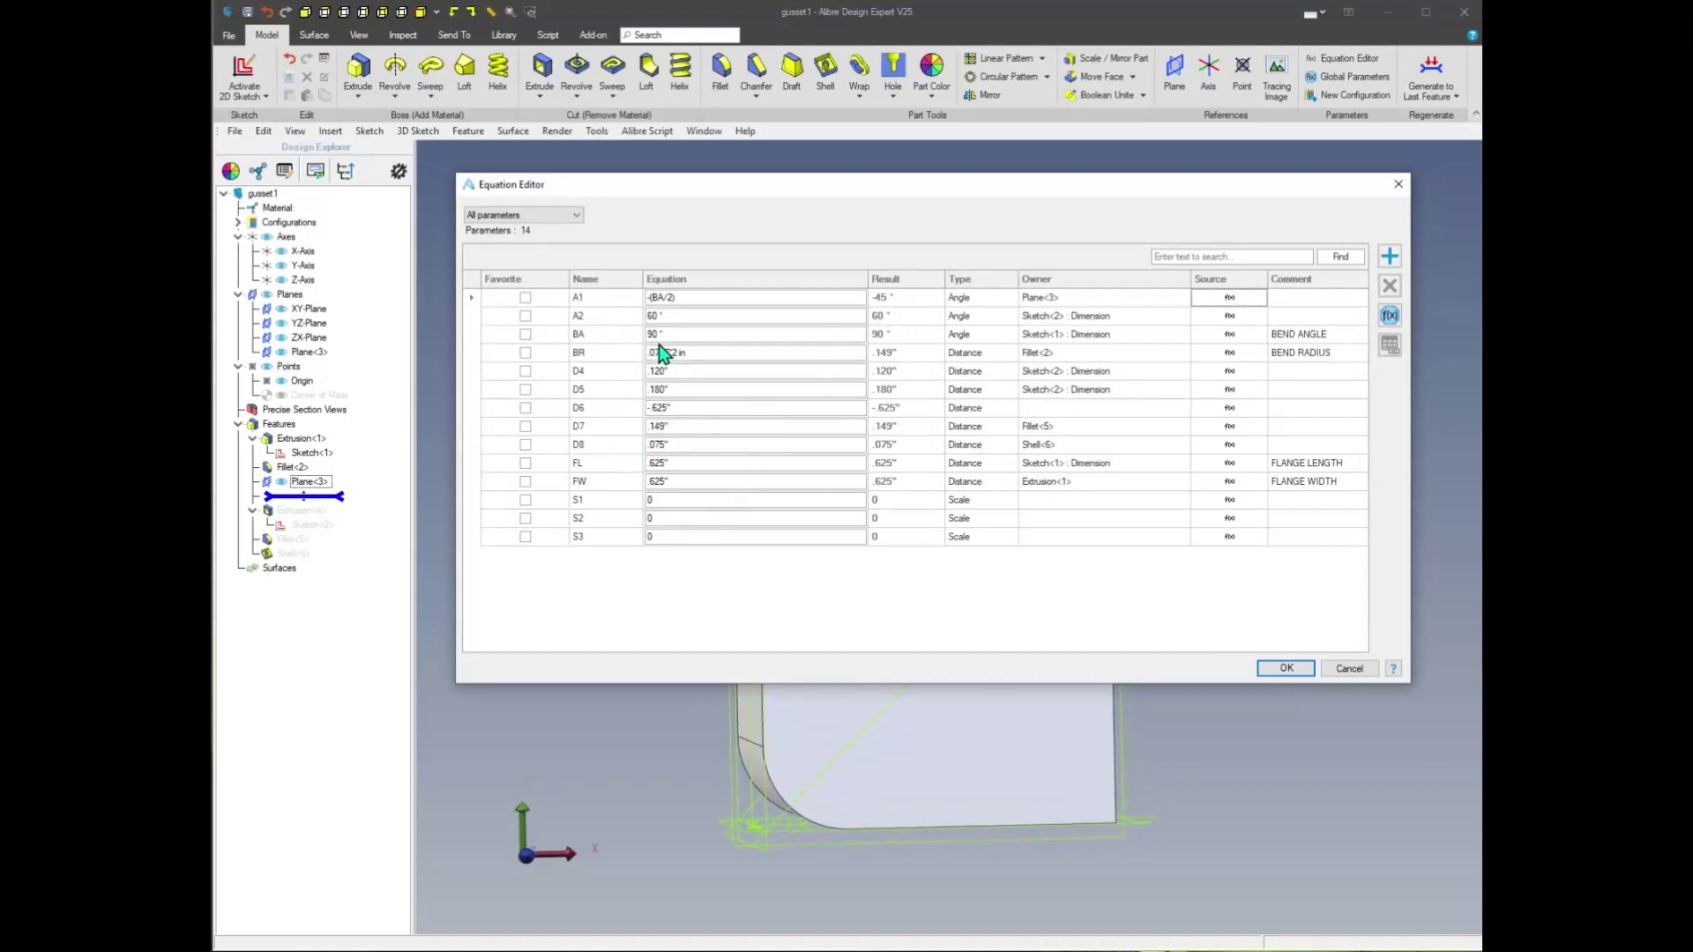
click(679, 336)
double_click(679, 336)
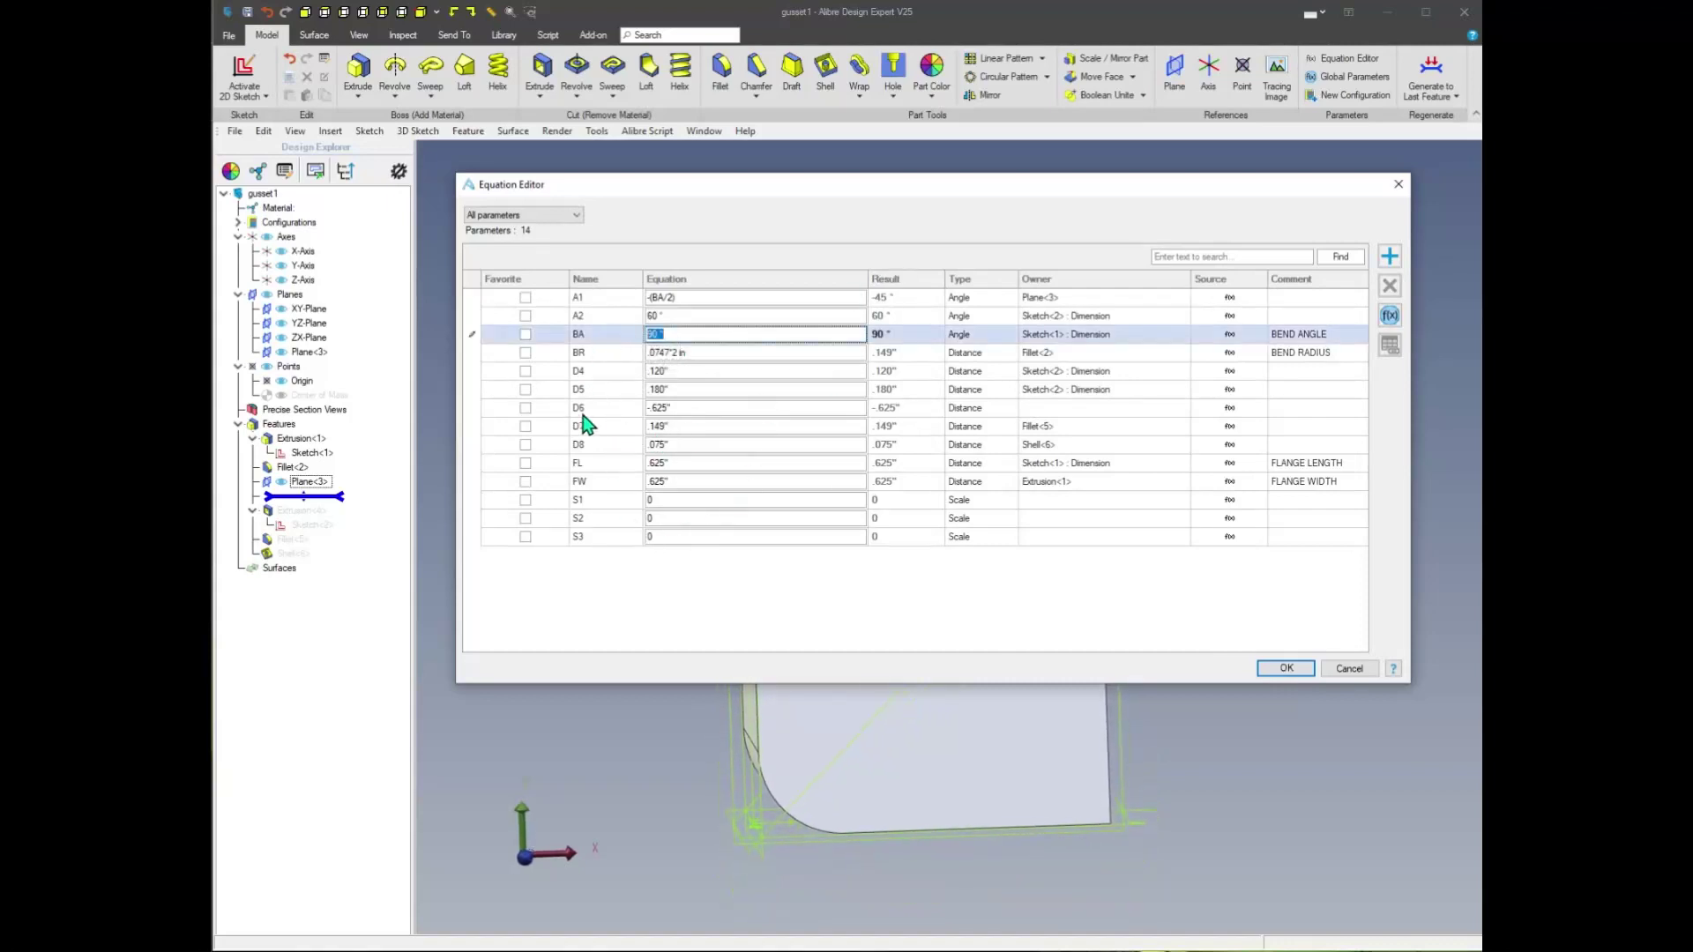
text(45)
key(Tab)
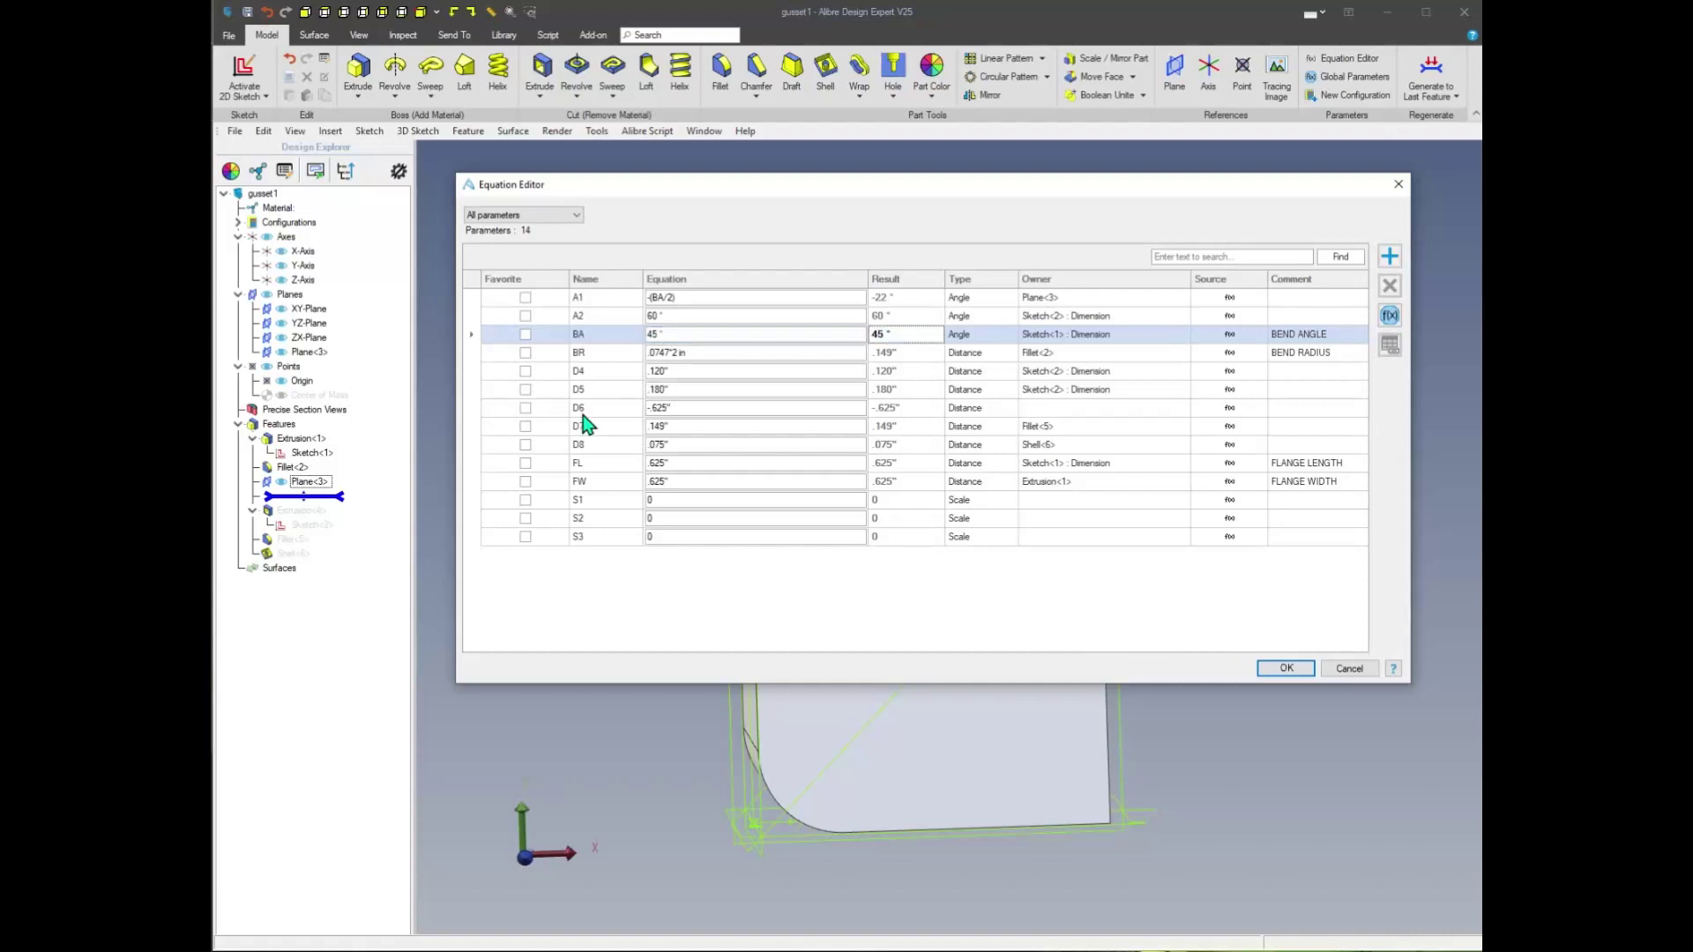
click(1285, 669)
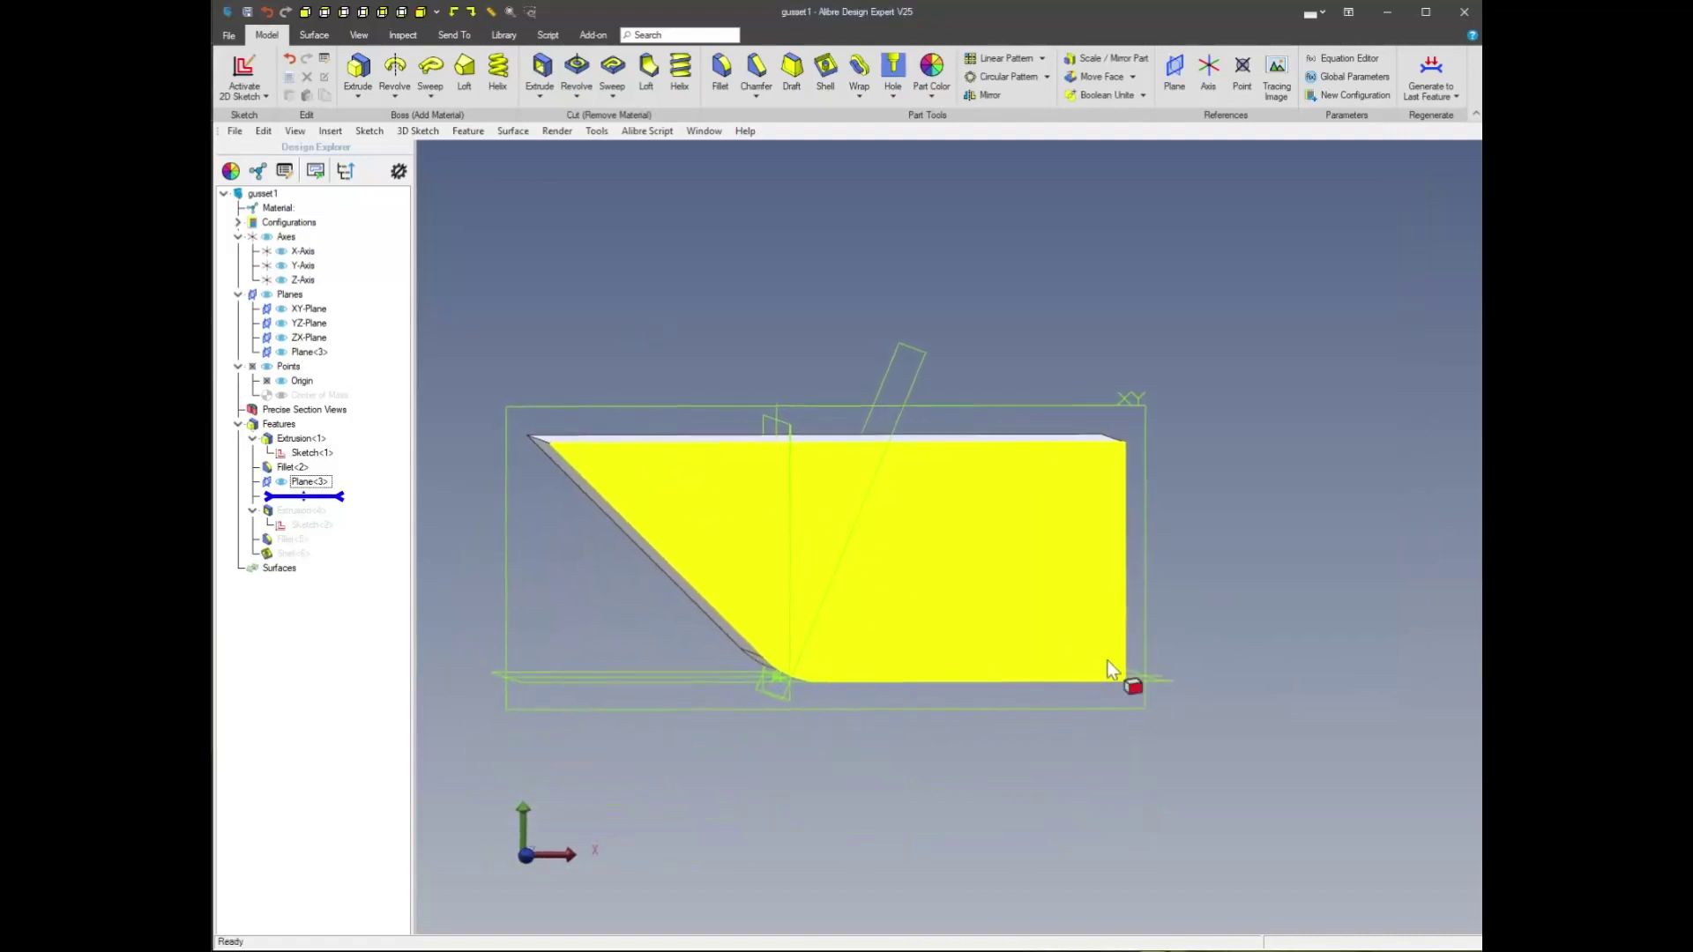
Measure the angle from Plane<3> to each of the two outer flange faces, as well as the angle between those faces
right_drag(1024, 643, 864, 665)
right_drag(585, 513, 583, 445)
click(853, 299)
right_drag(861, 304, 536, 434)
click(755, 346)
click(536, 434)
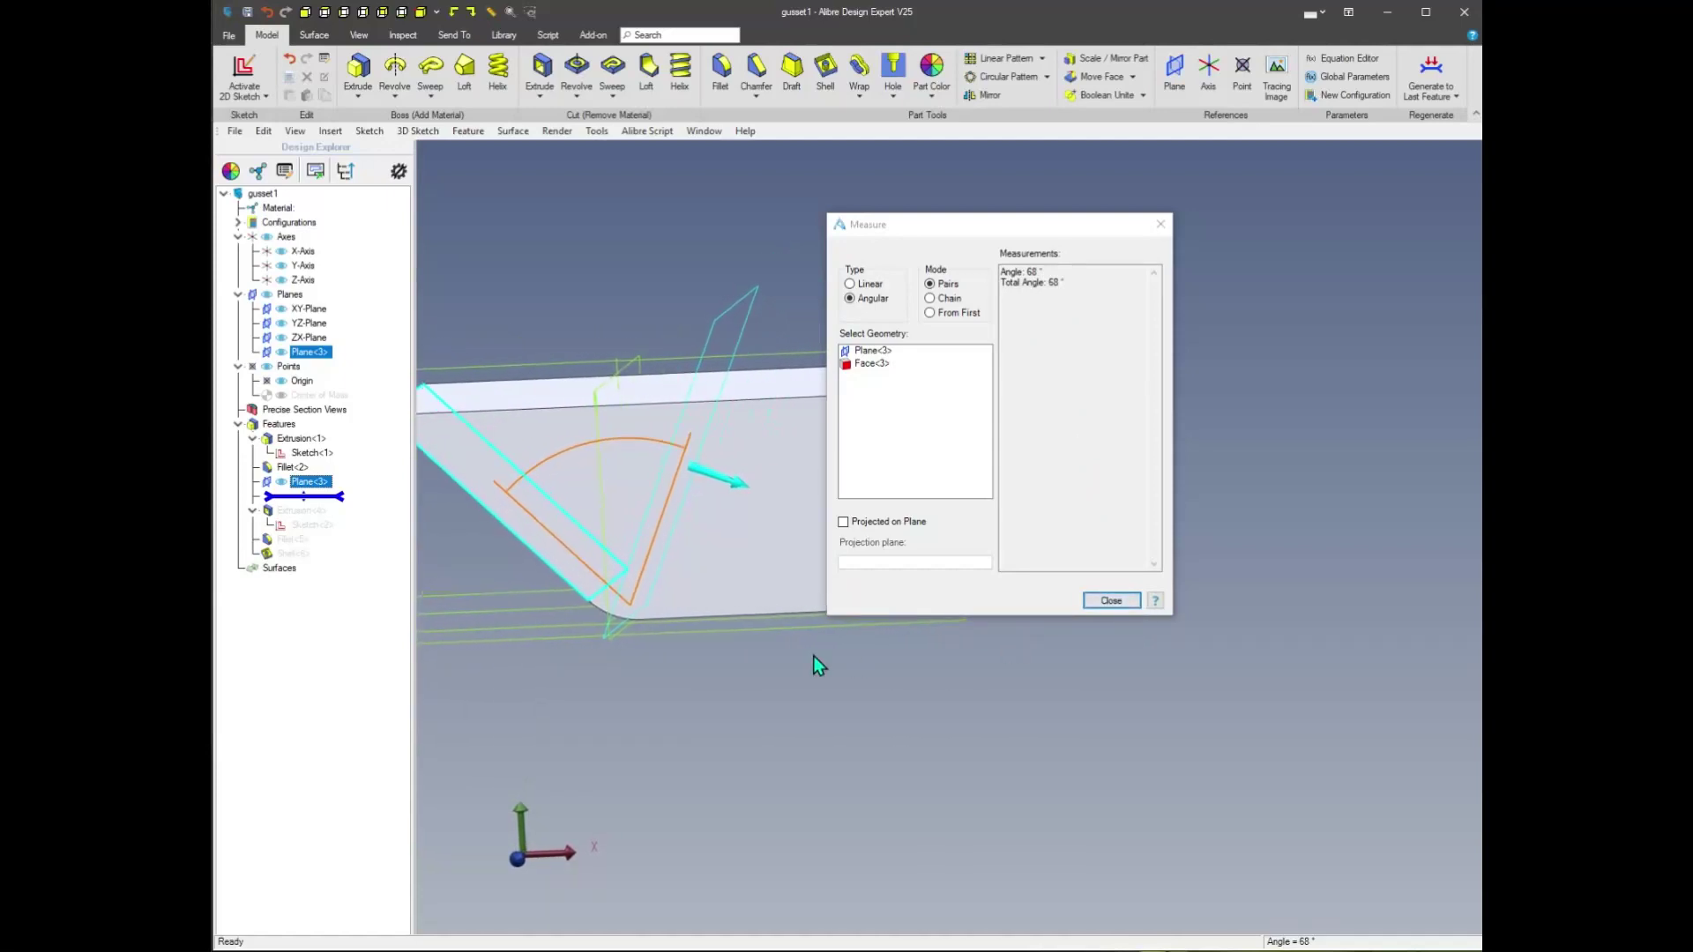
click(506, 468)
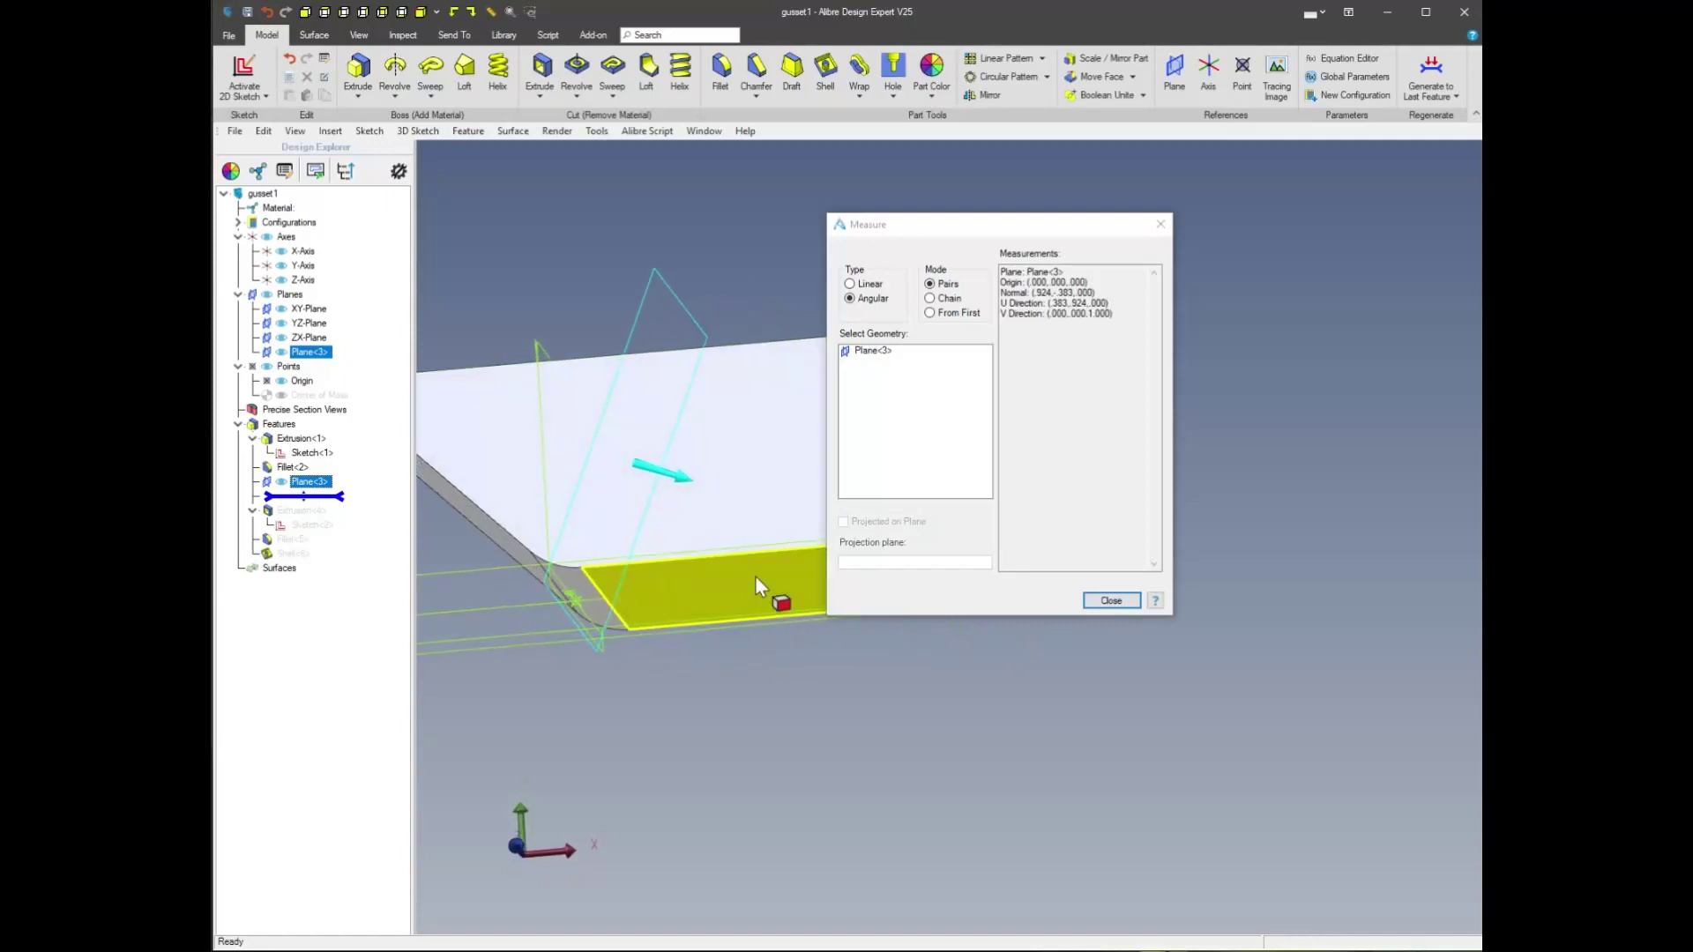
click(754, 575)
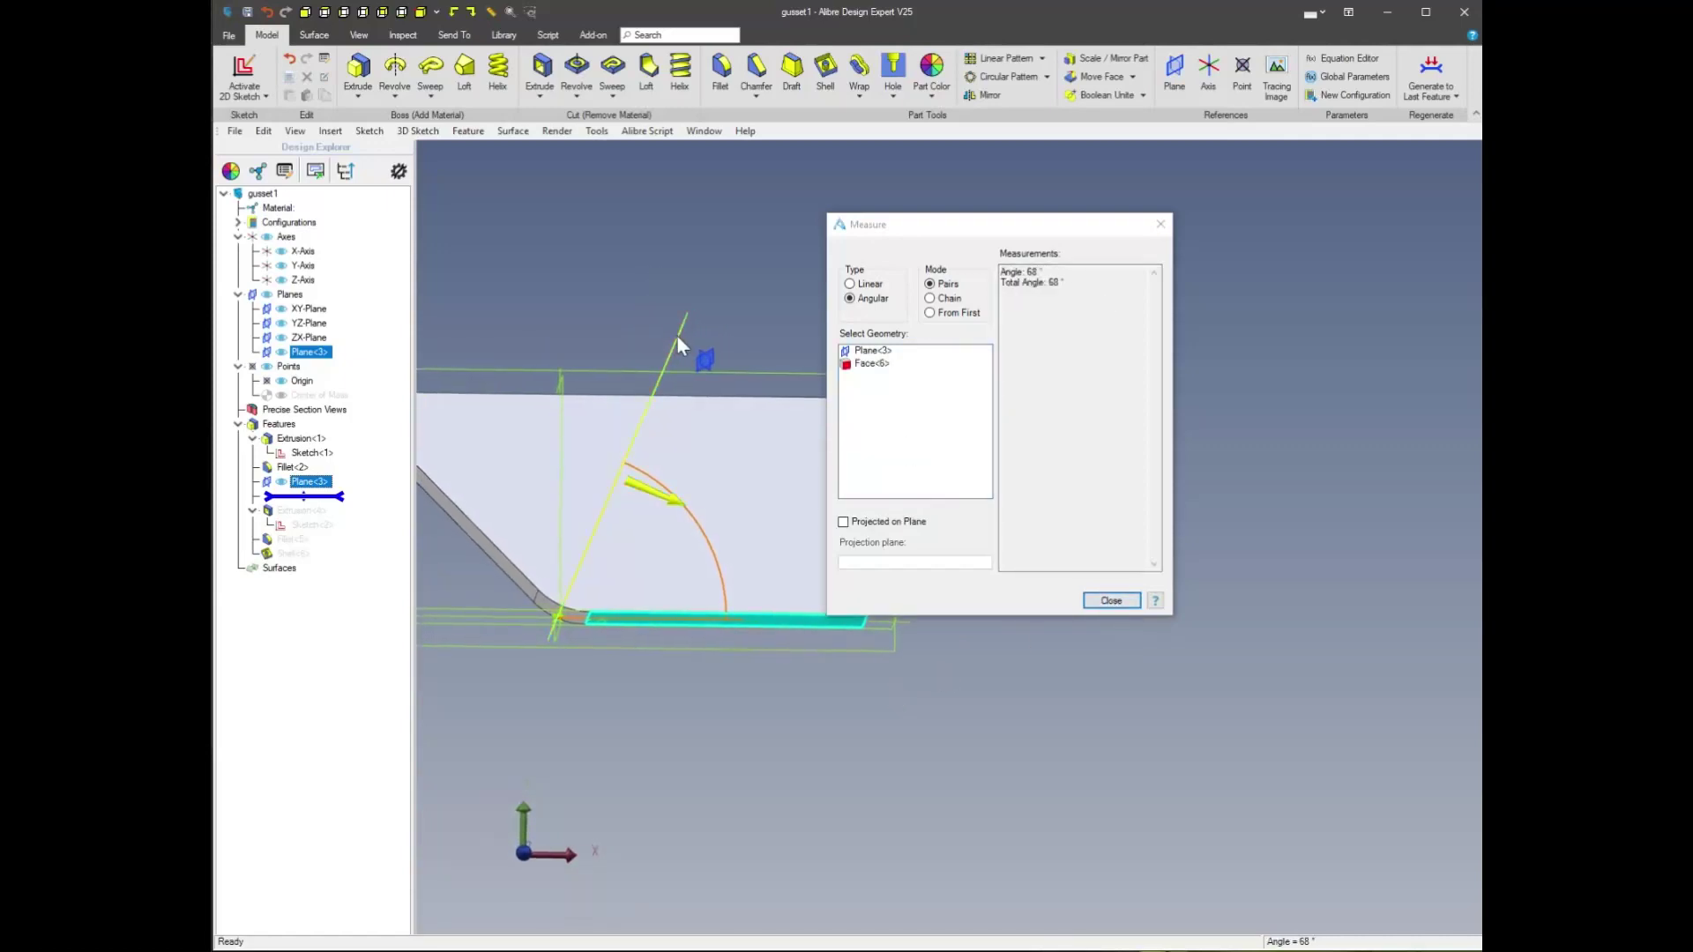
click(675, 336)
click(528, 507)
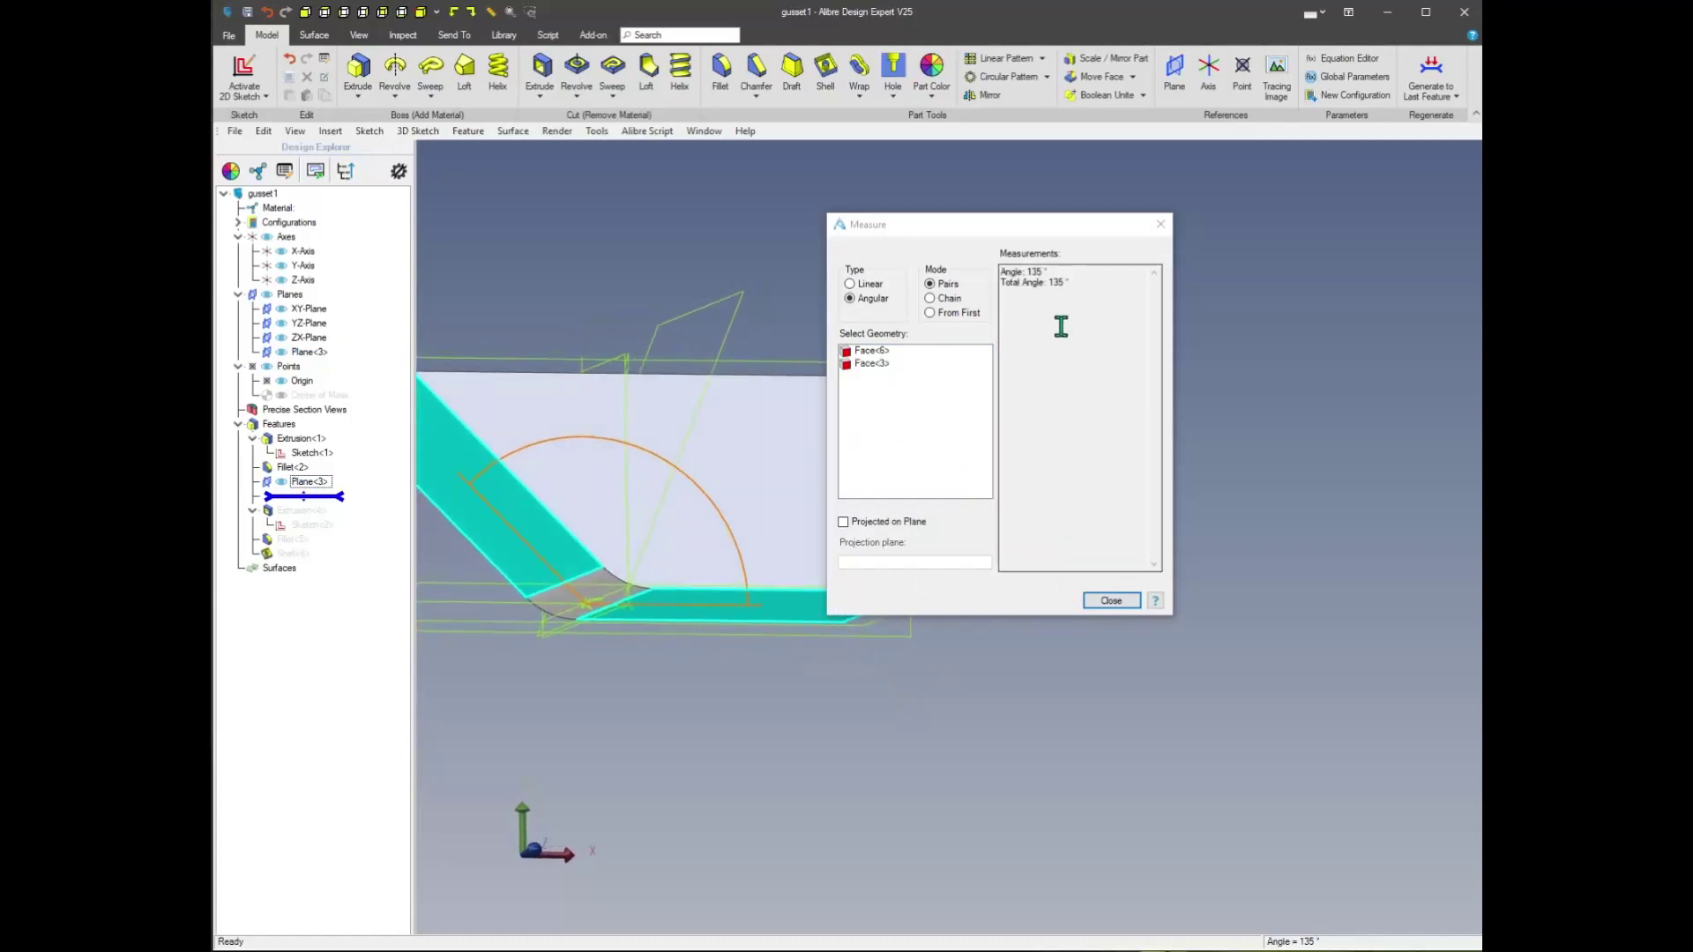
click(1113, 601)
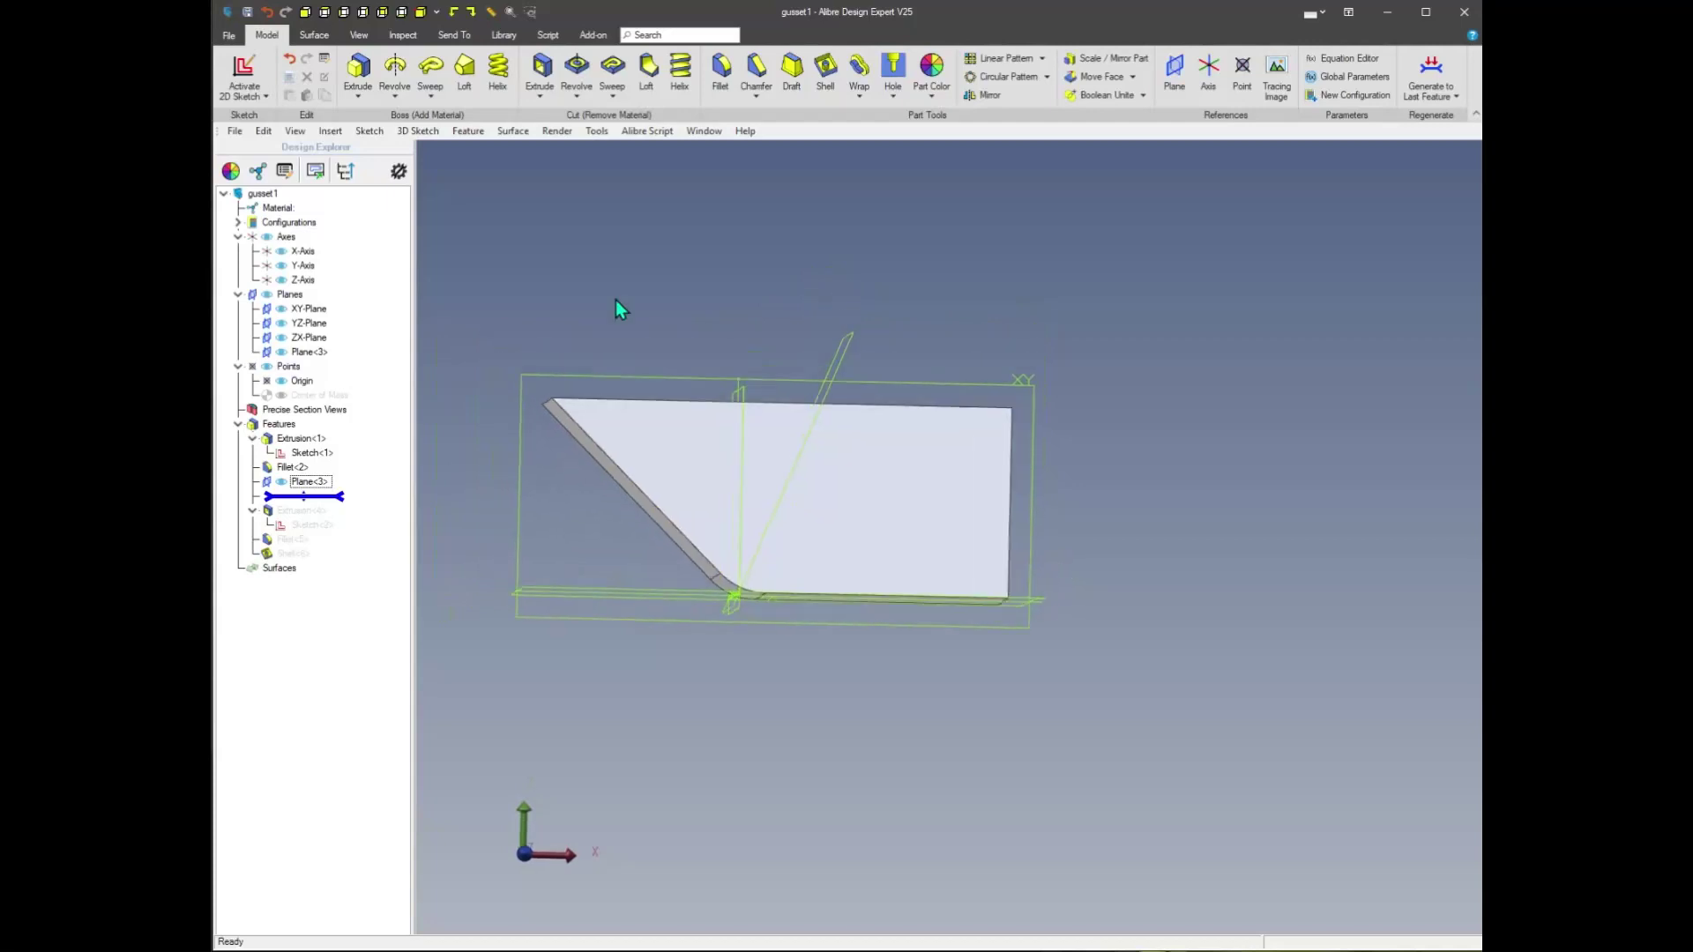
Set the bend angle parameter BA back to 90°
right_drag(658, 277, 675, 237)
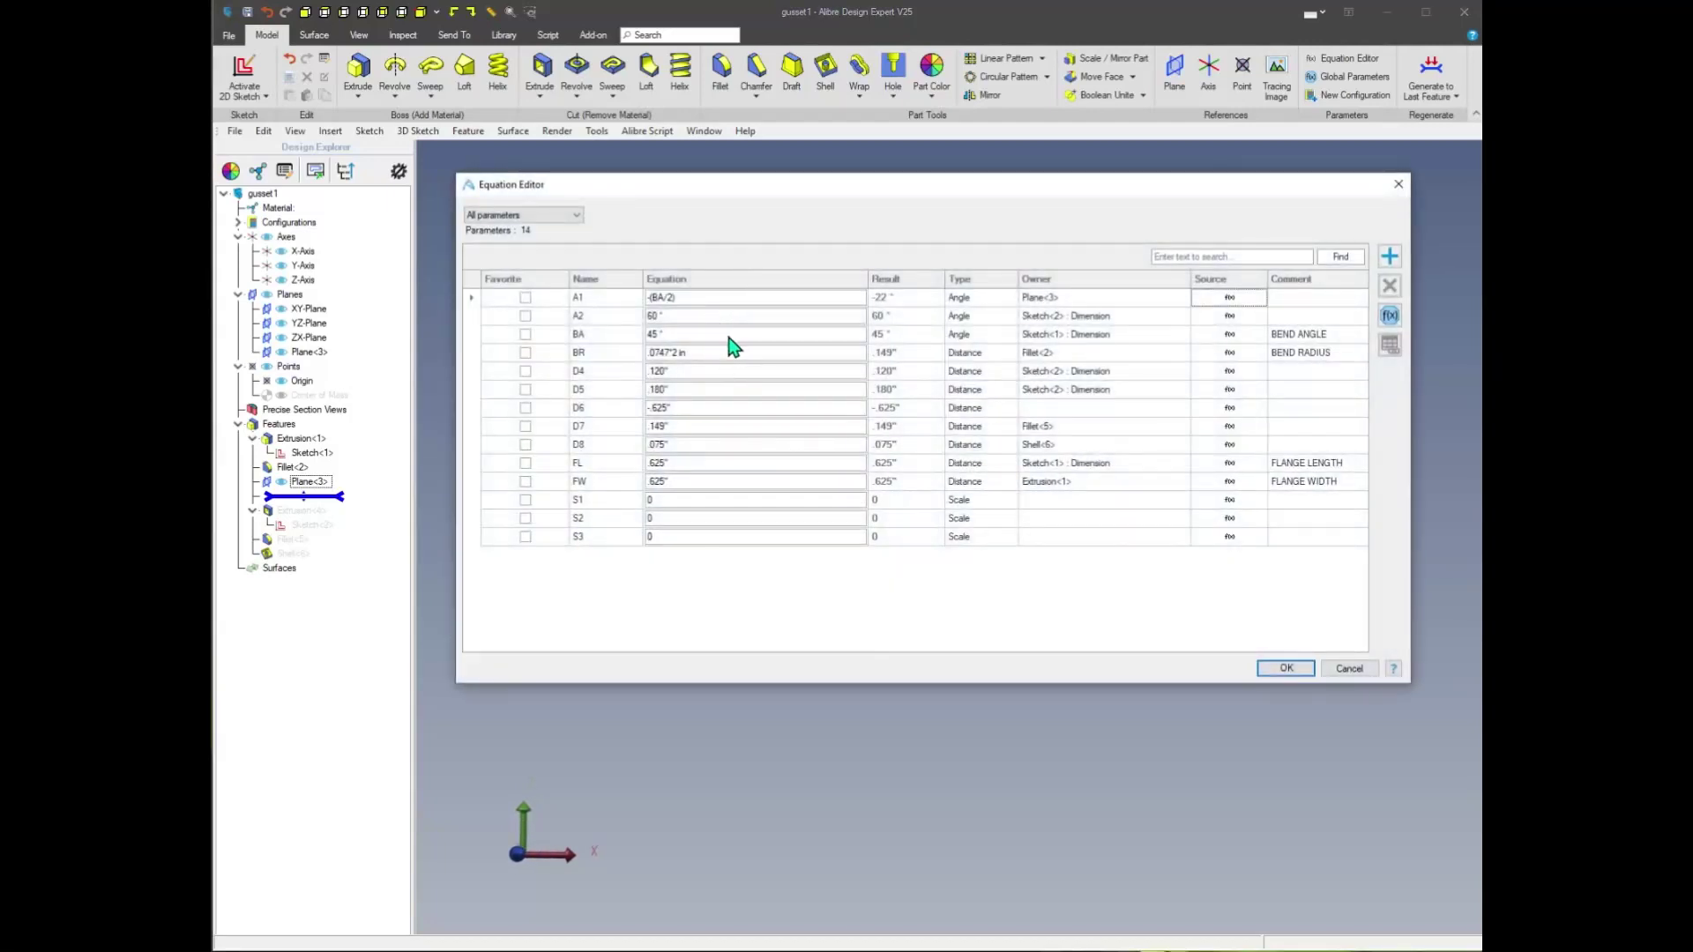
click(702, 338)
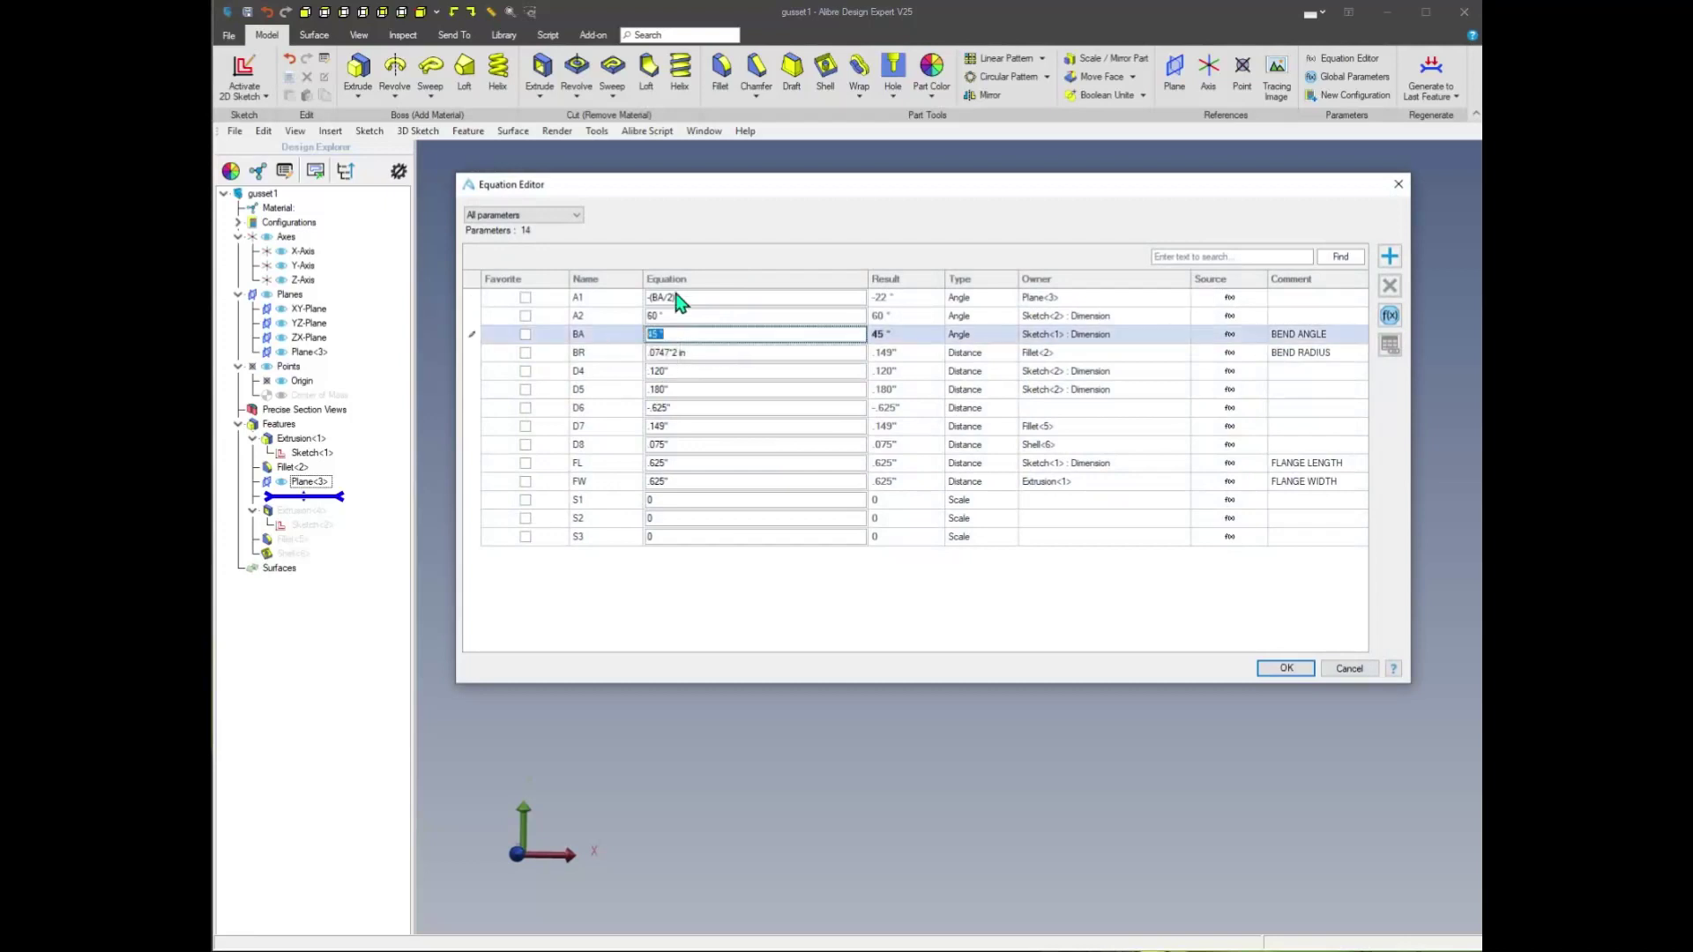
text(90)
key(Tab)
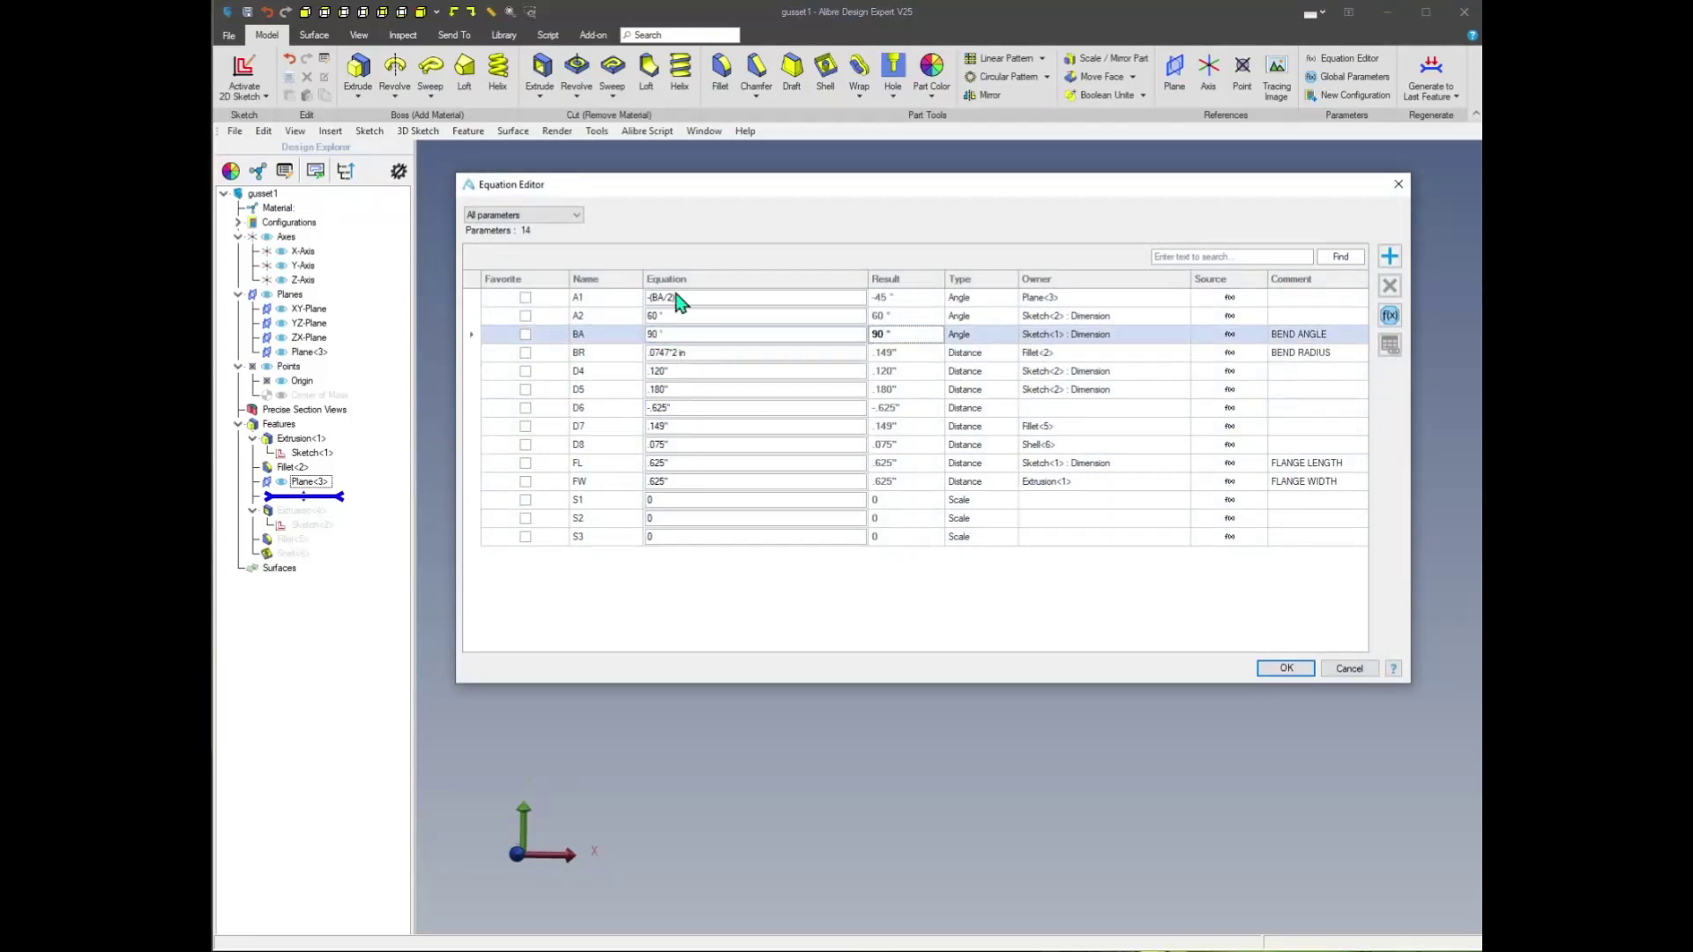
click(1285, 668)
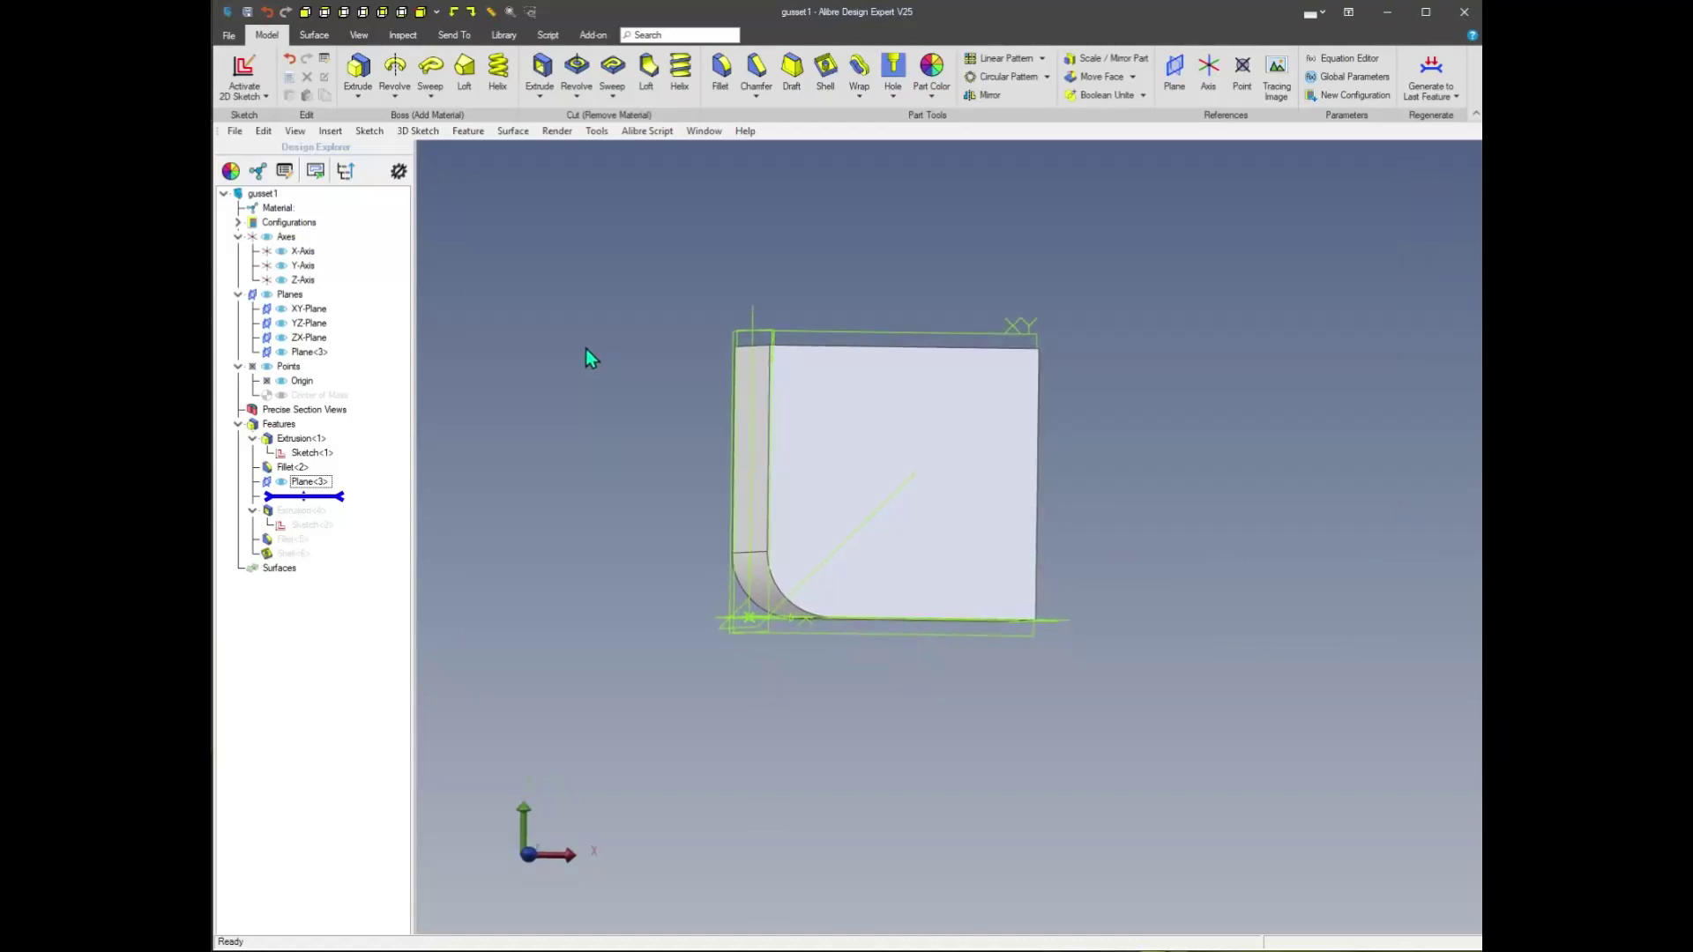
Roll the feature history forward past the gusset extrusion and open its Sketch<2> for editing
drag(340, 496, 341, 524)
click(441, 487)
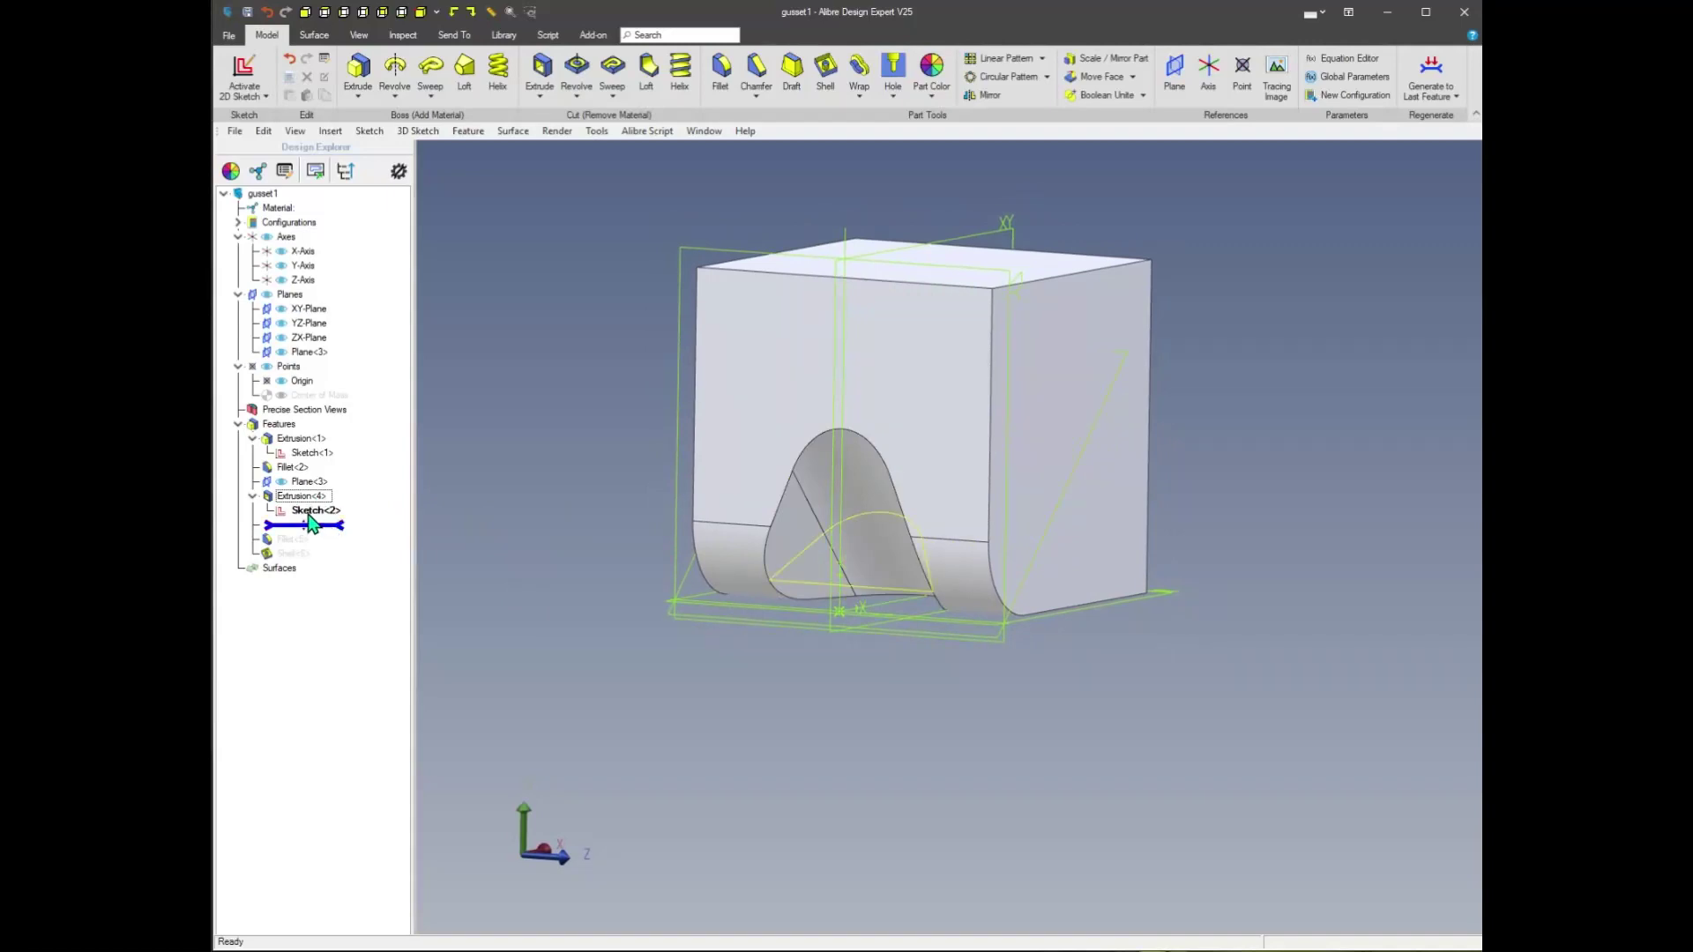
right_click(310, 520)
click(352, 521)
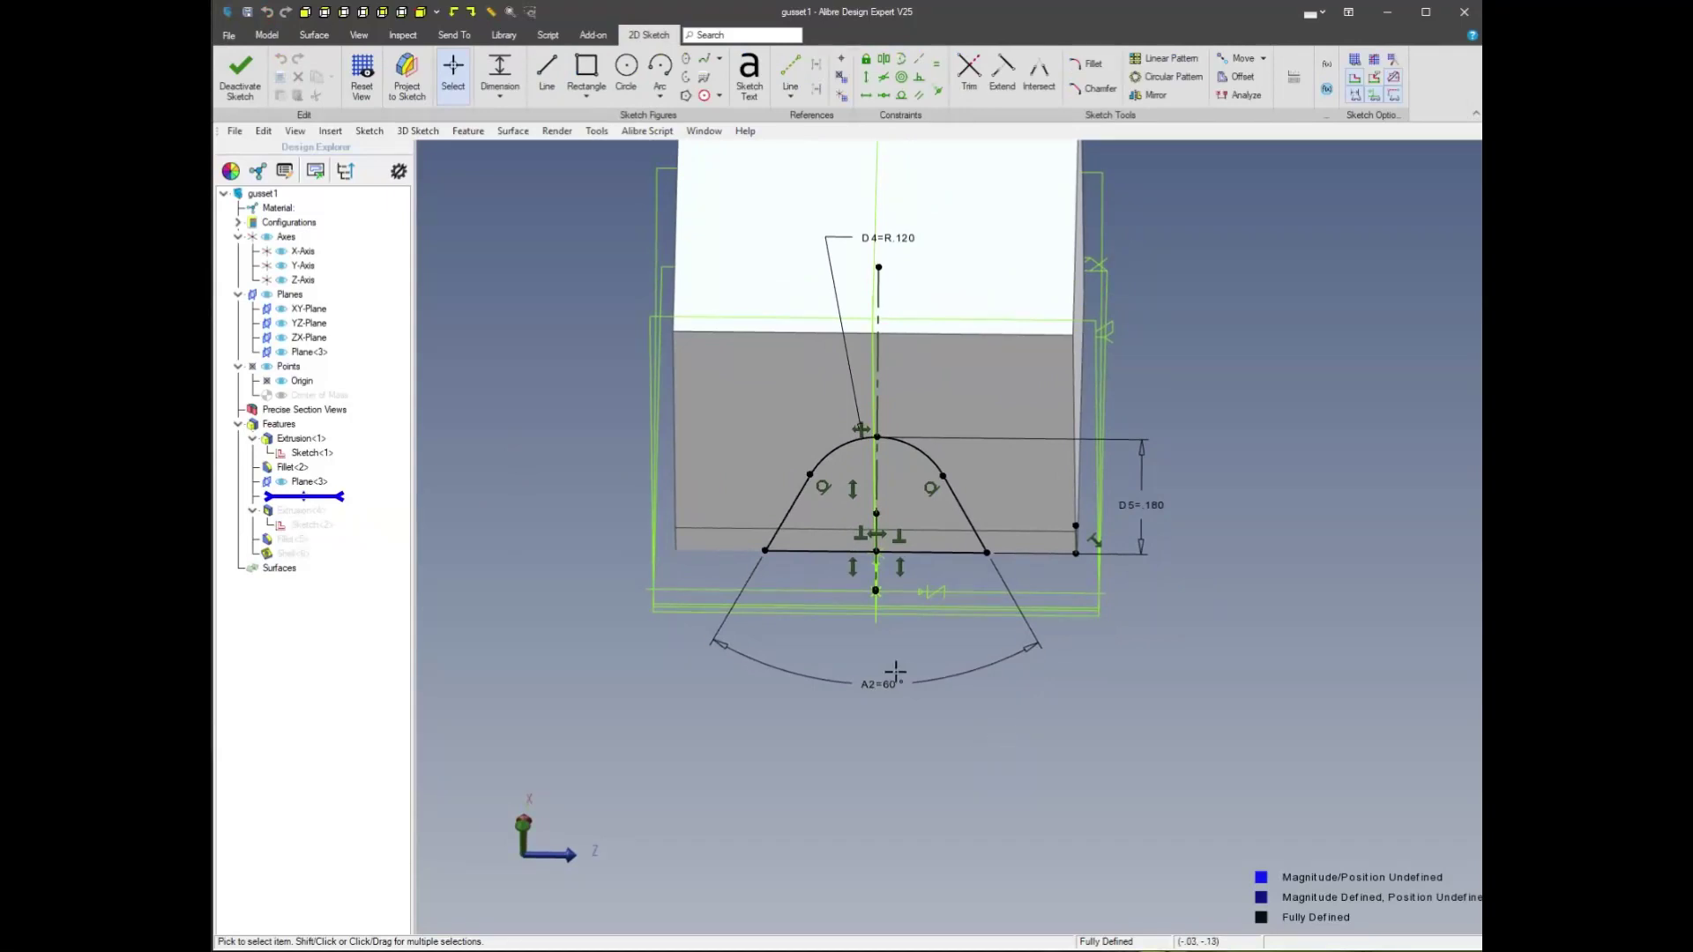
Rename the gusset sketch's height dimension parameter D5 to GD and give it the comment GUSSET DEPTH
scroll(1285, 506, up, 3)
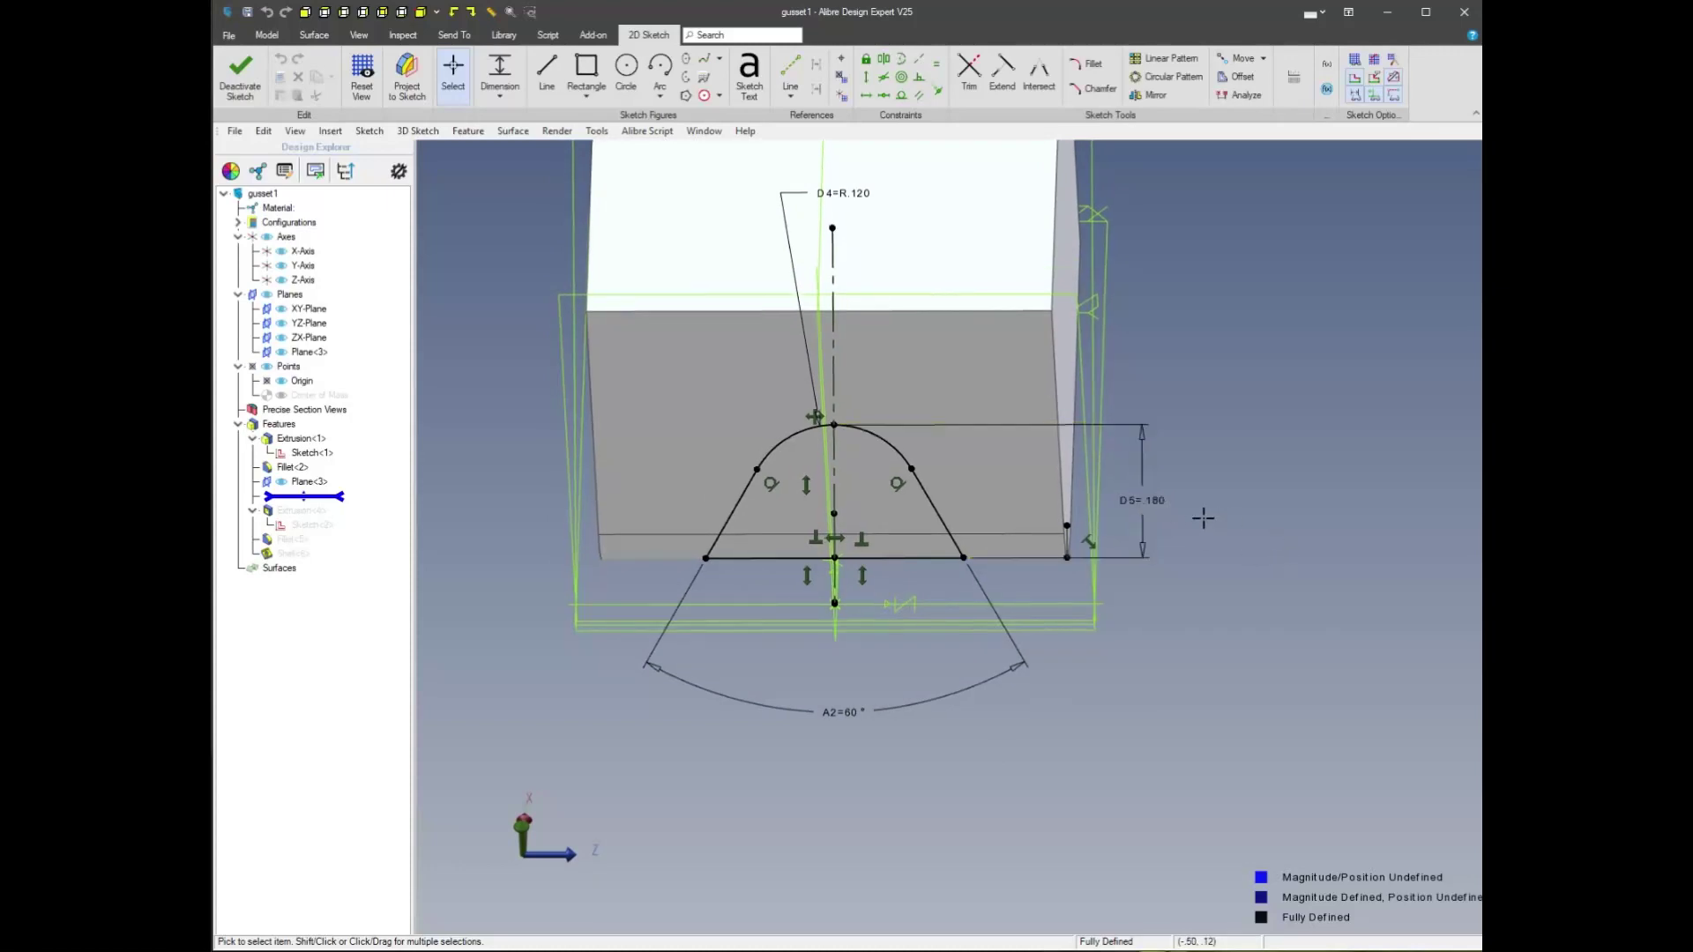
scroll(1216, 539, up, 1)
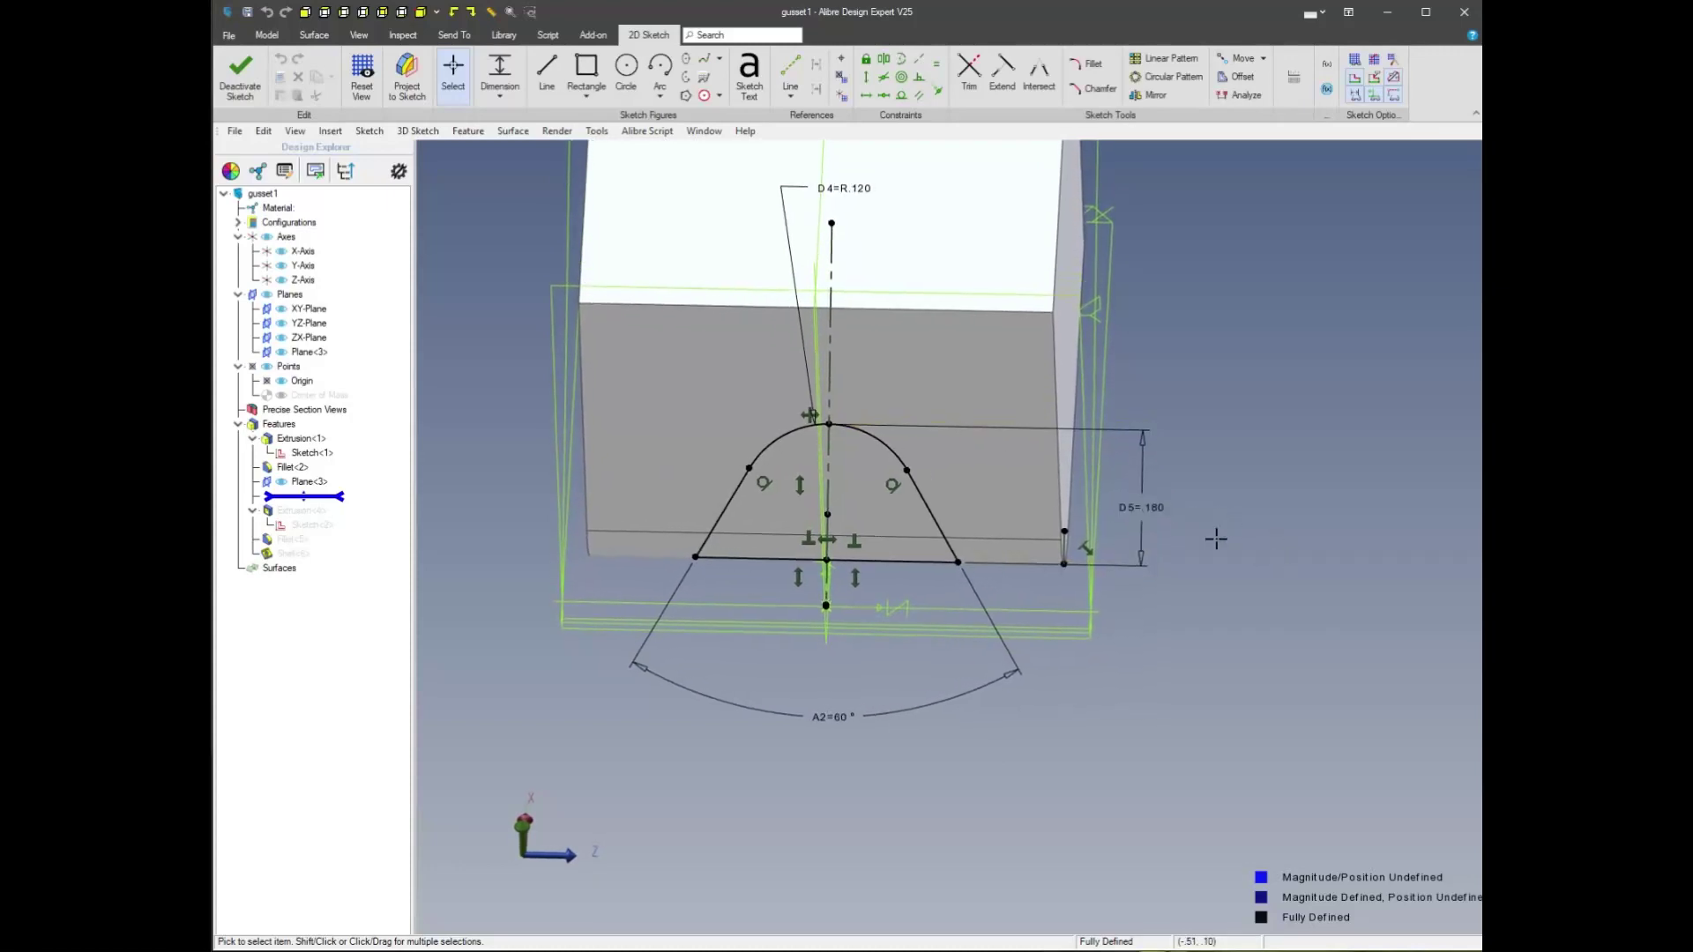
double_click(1154, 506)
click(1158, 497)
click(609, 388)
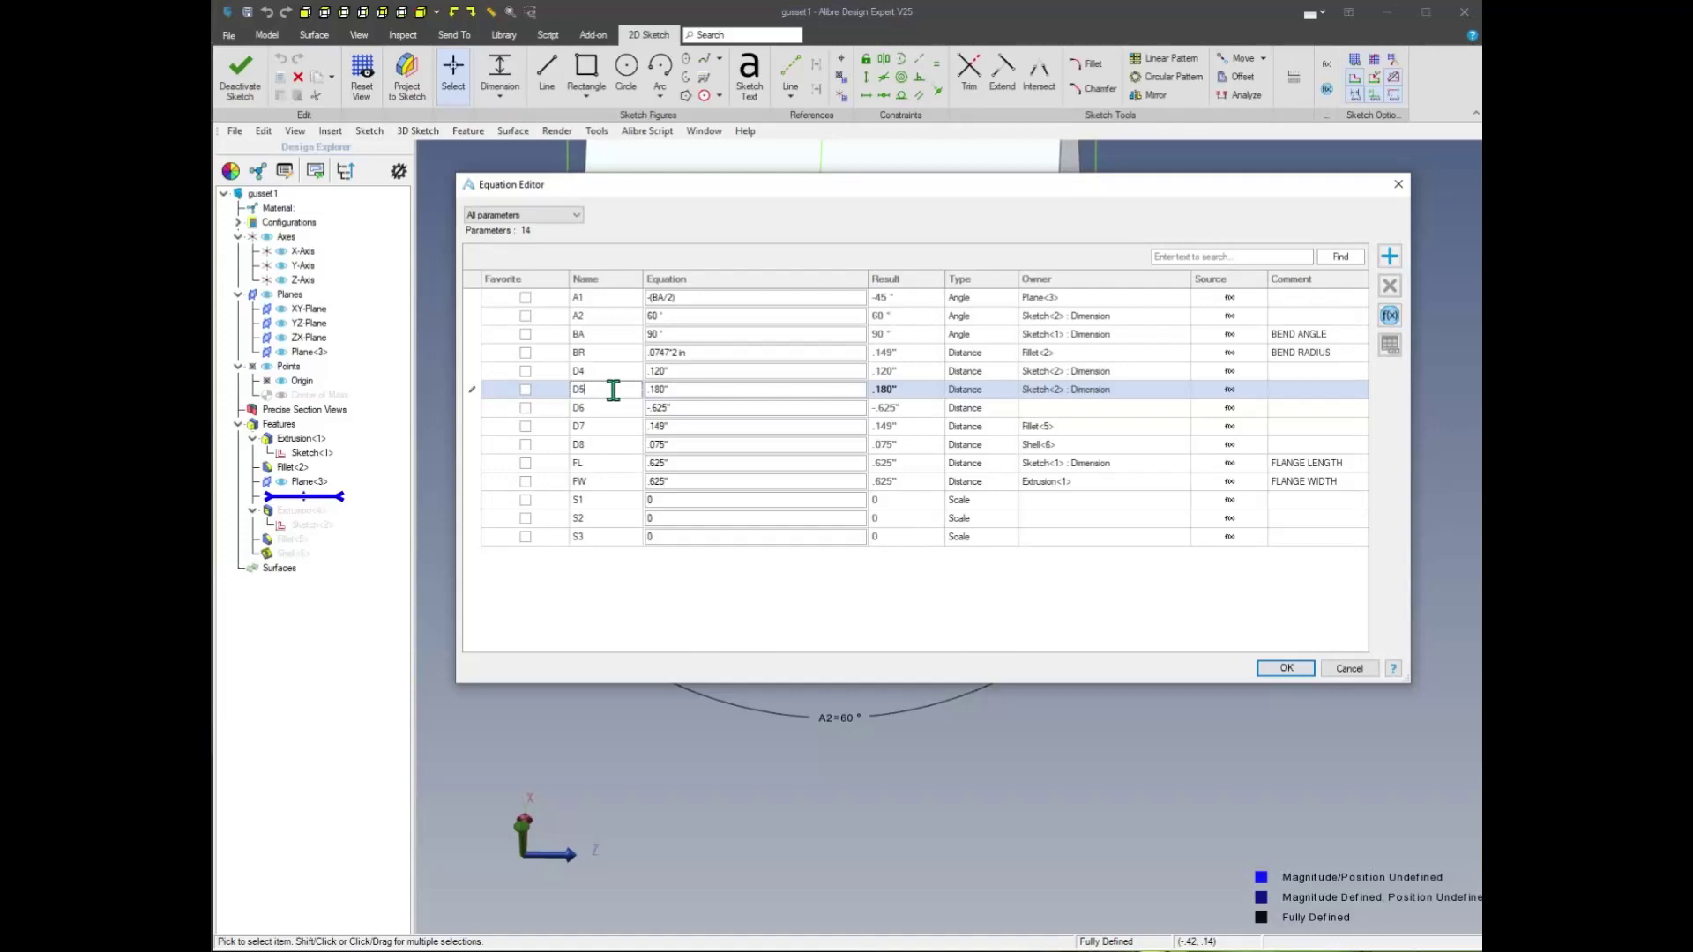
drag(598, 390, 535, 401)
text(GD)
key(Tab)
key(Tab)
key(Tab)
key(Tab)
key(Tab)
key(Tab)
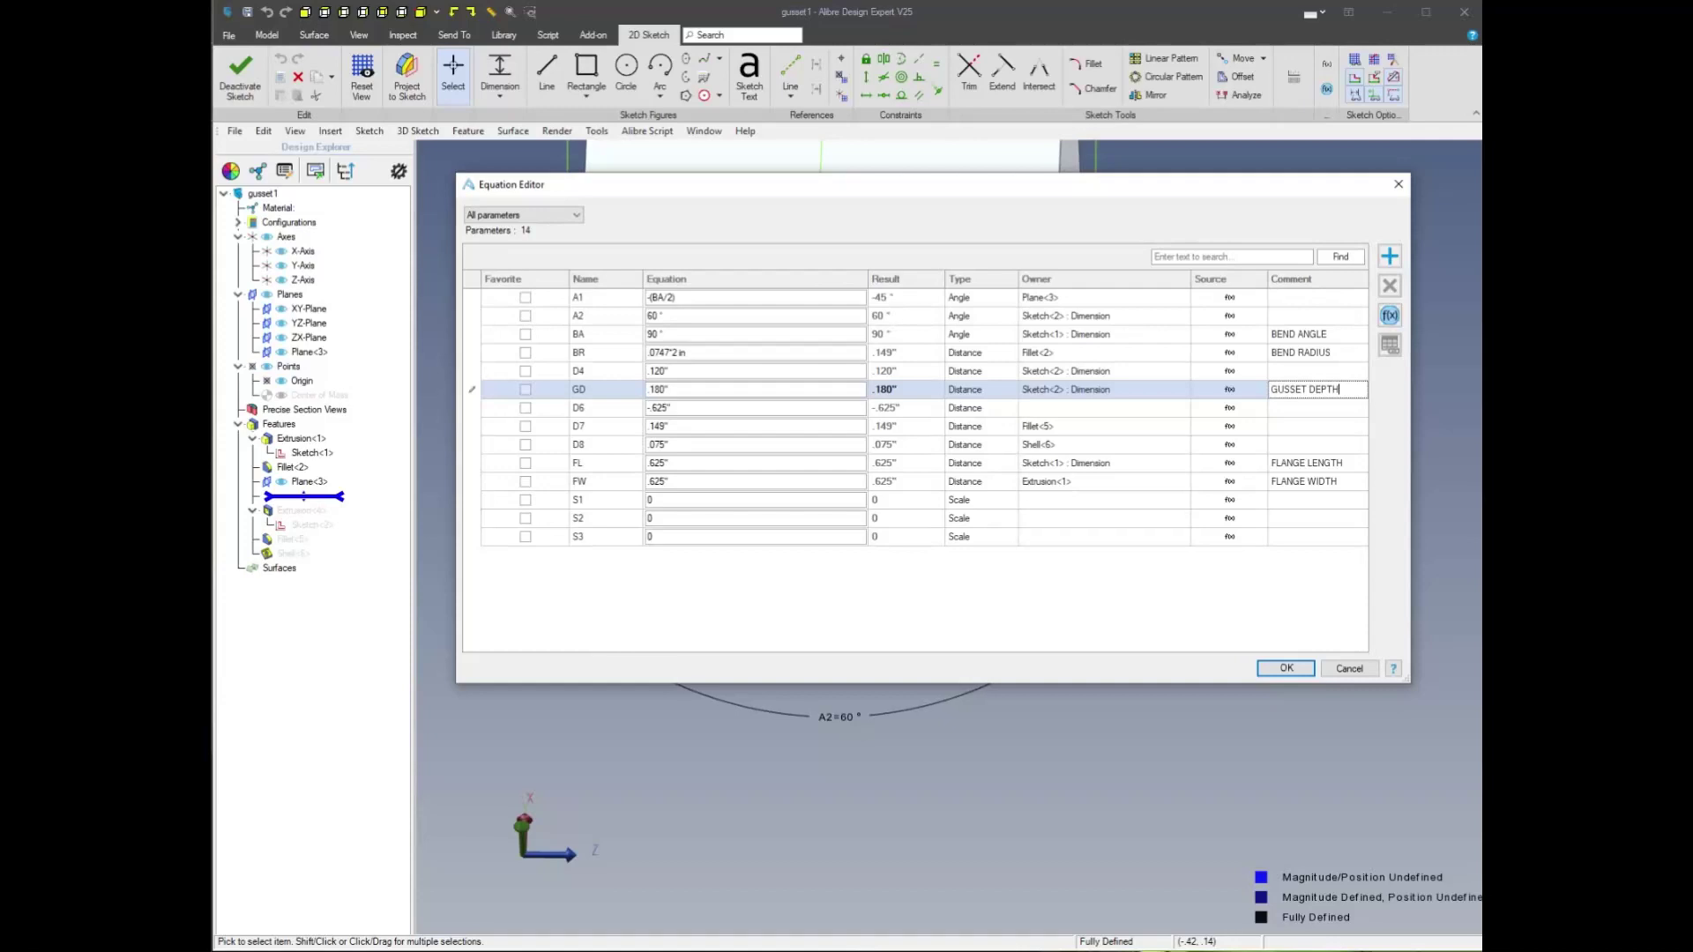
key(shift+Tab)
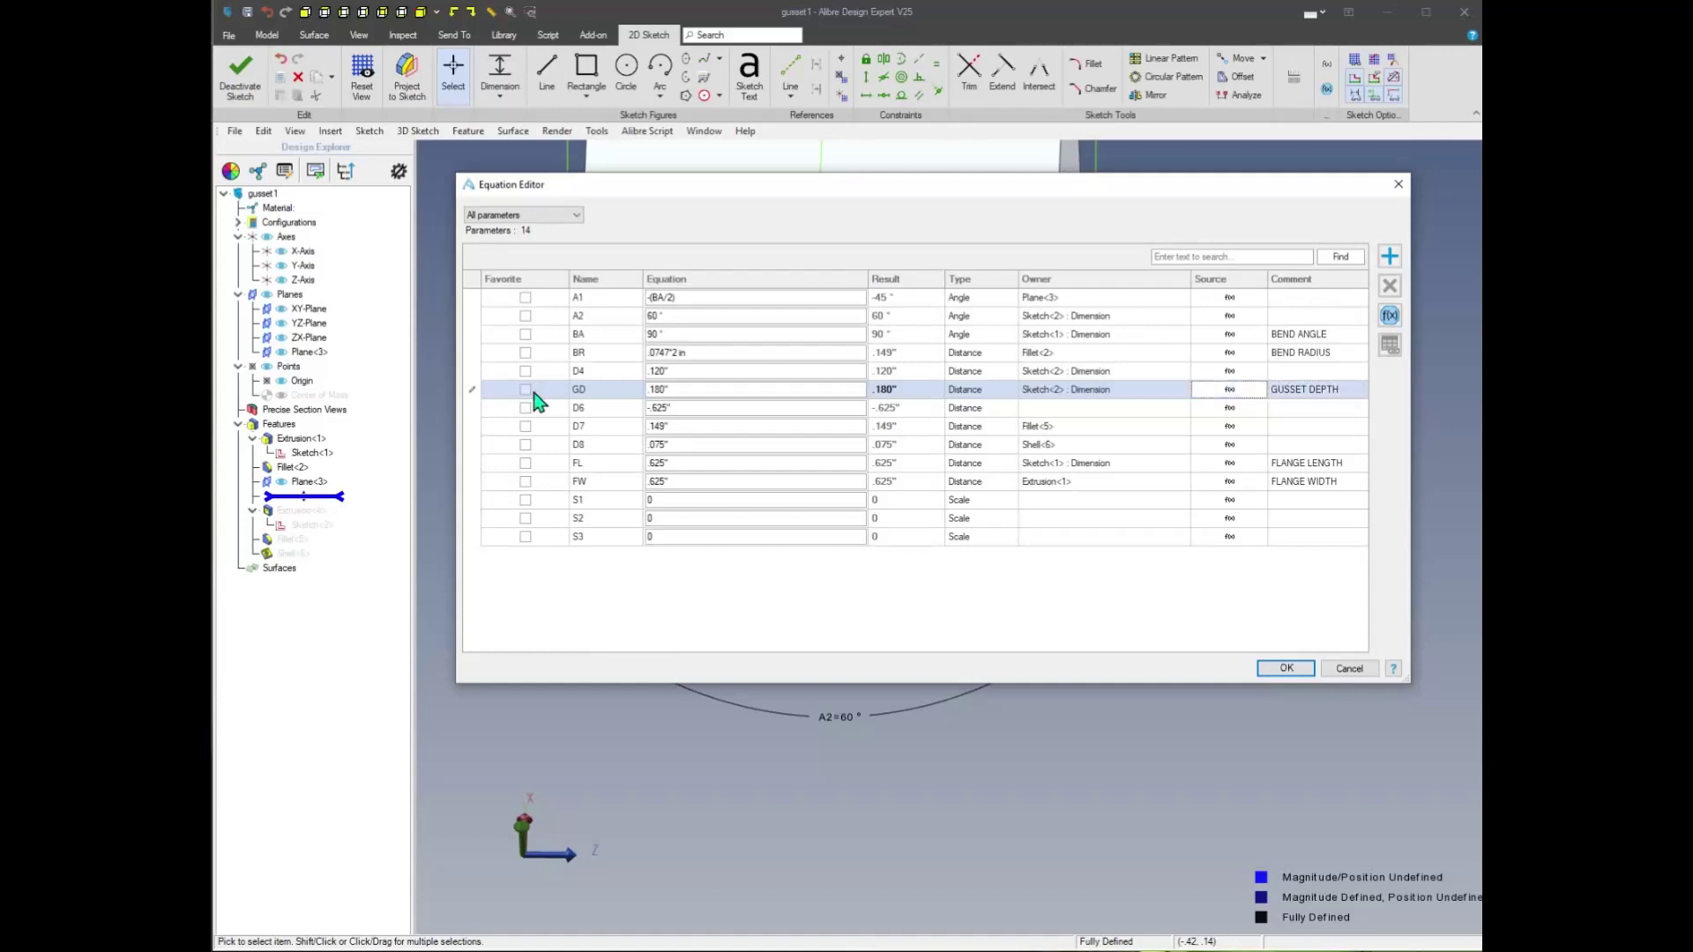
click(1287, 668)
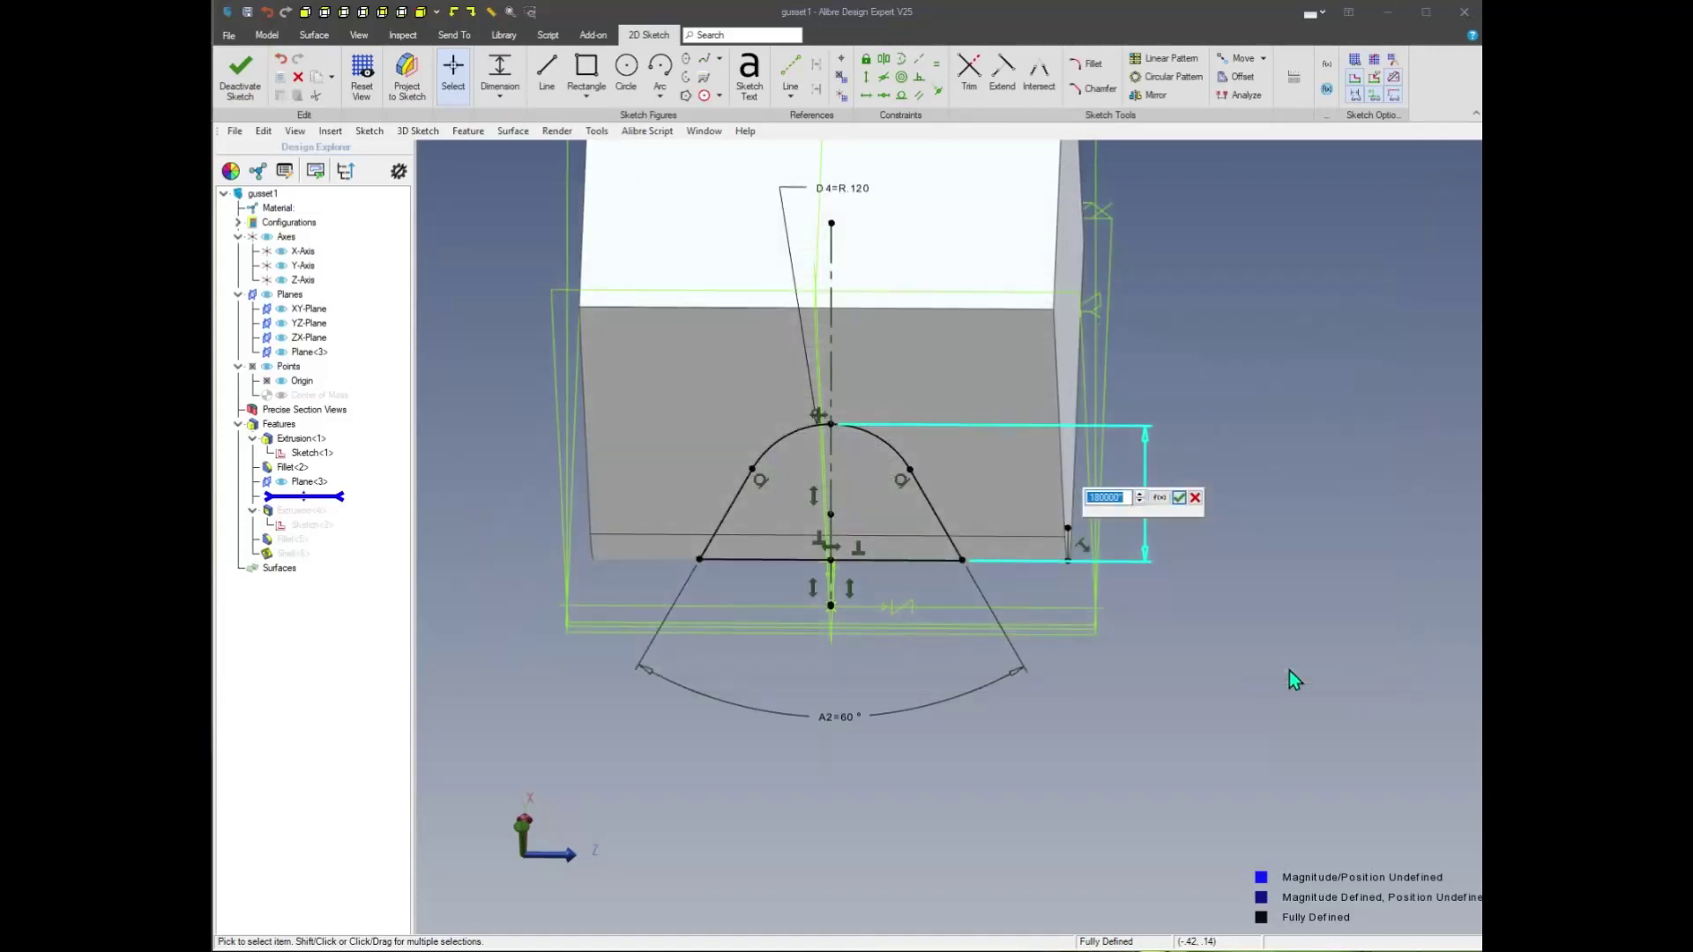
click(1179, 499)
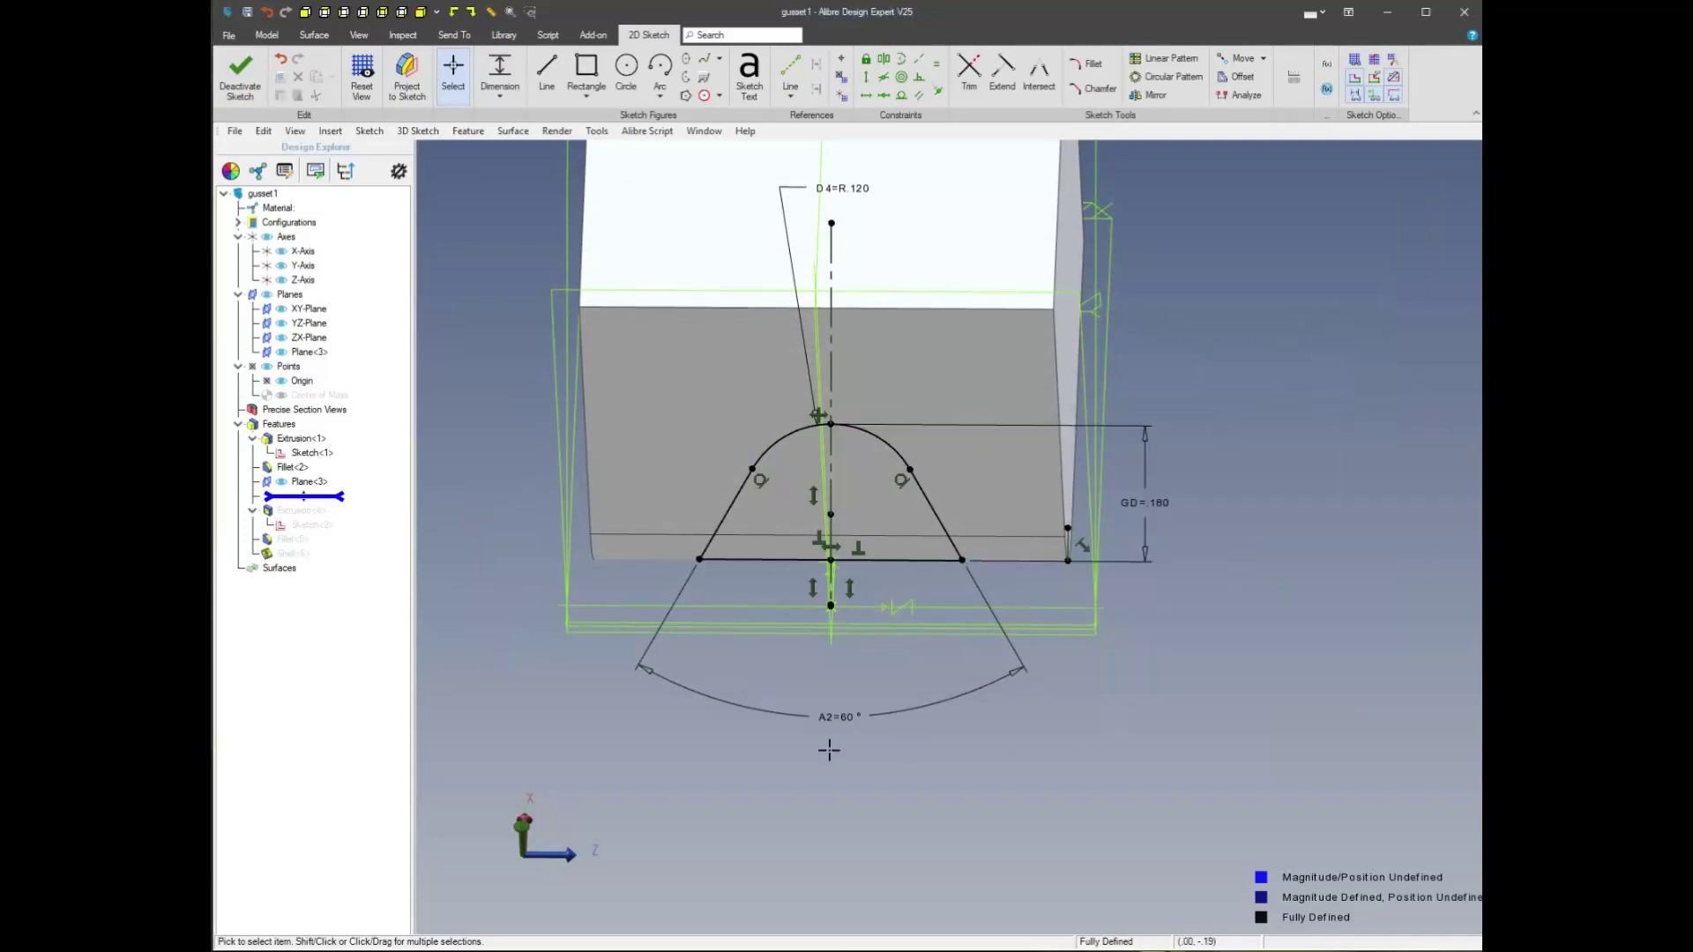
Rename the angle dimension parameter A2 between the gusset's slanted sides to GA and give it the comment GUSSET ANGLE
double_click(836, 720)
click(861, 713)
click(605, 321)
drag(591, 319, 513, 317)
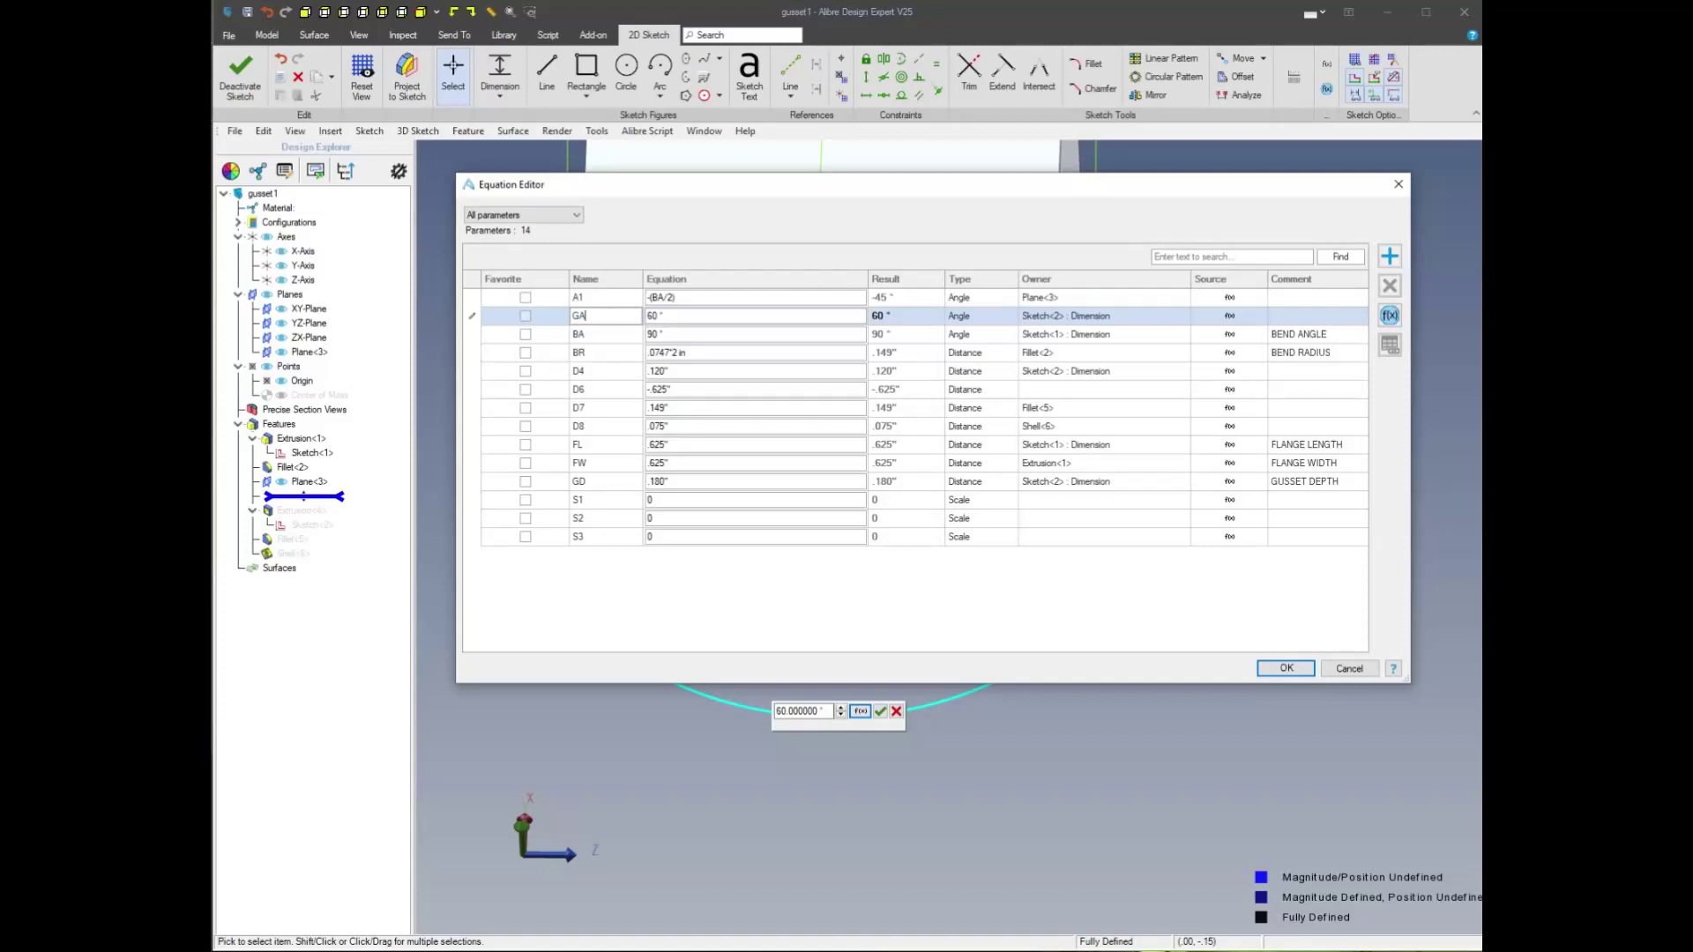
key(Tab)
key(Tab)
key(Tab)
key(Tab)
key(Tab)
key(Tab)
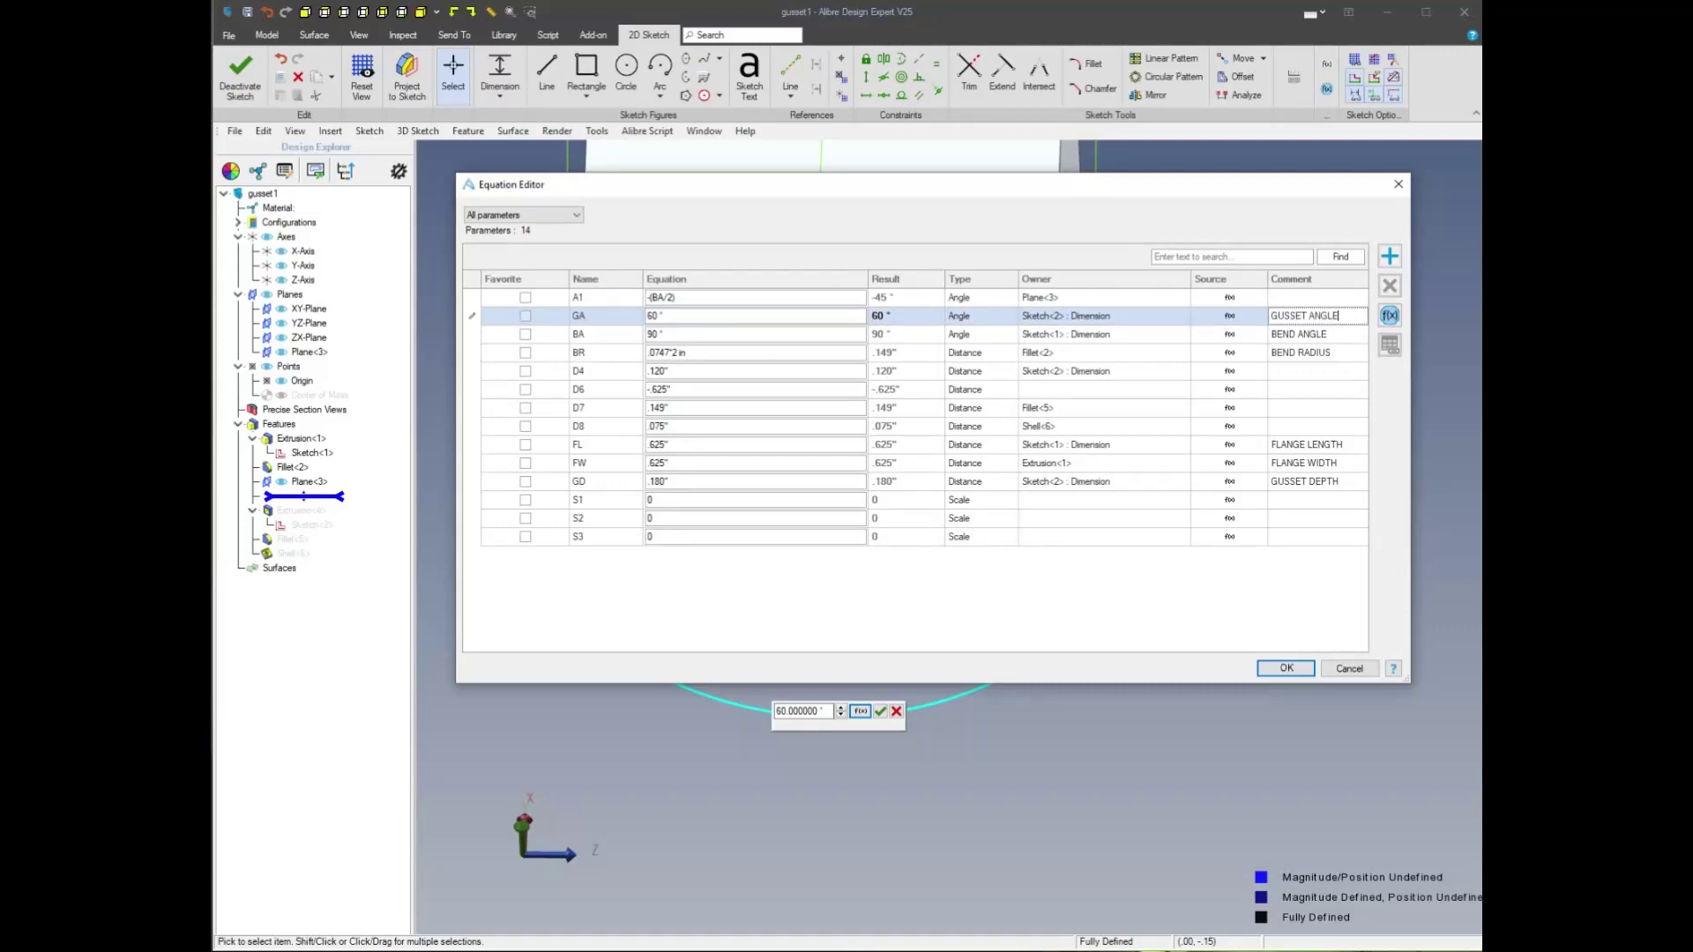
click(1304, 668)
click(880, 712)
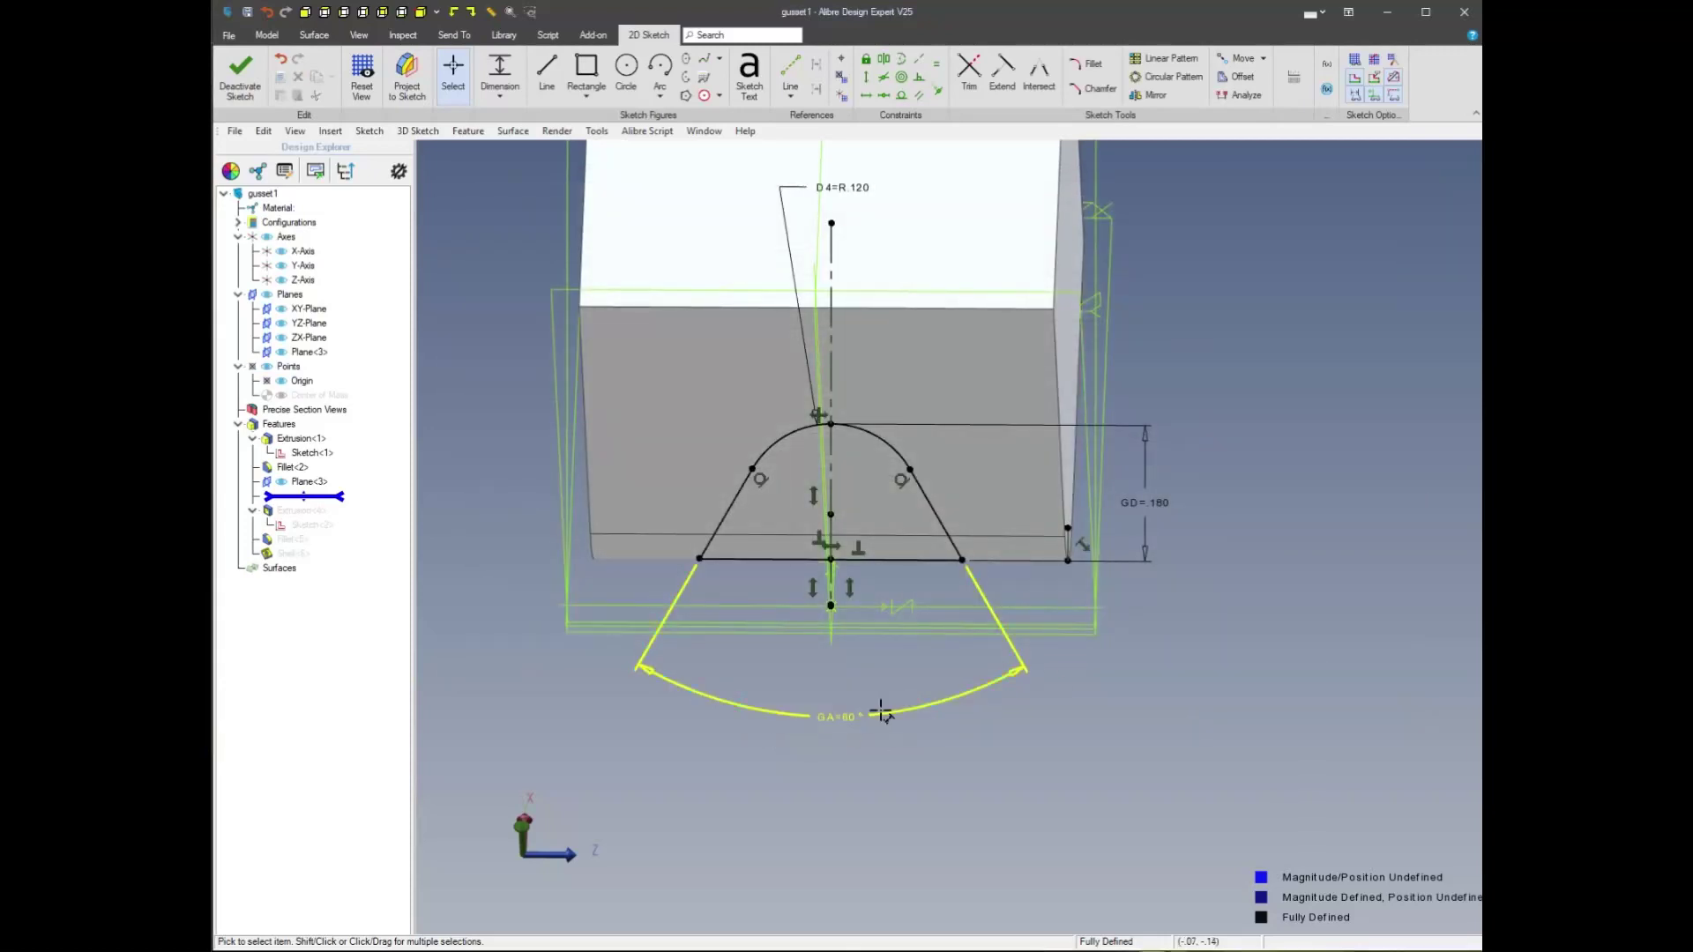
Move the gusset arc's radius dimension closer to the arc, then rename its parameter GR with the comment GUSSET RADIUS
mouse_move(952, 800)
middle_down()
mouse_move(716, 700)
mouse_move(558, 536)
mouse_move(528, 528)
mouse_move(554, 519)
middle_up()
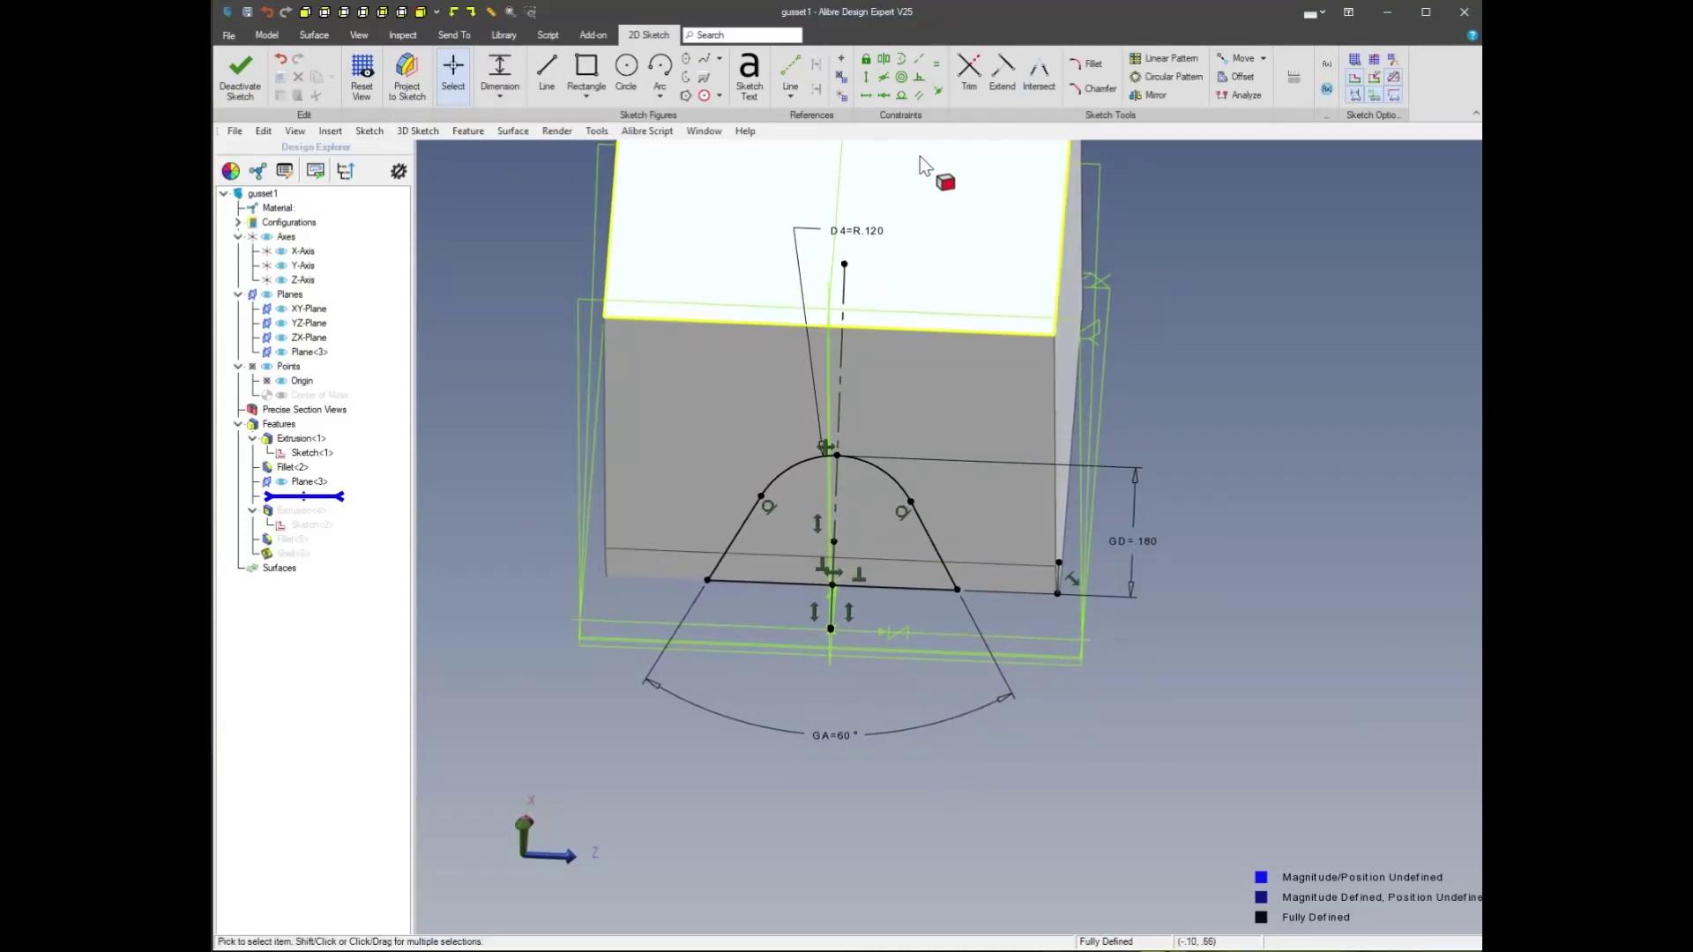
drag(967, 266, 974, 359)
double_click(970, 355)
click(994, 352)
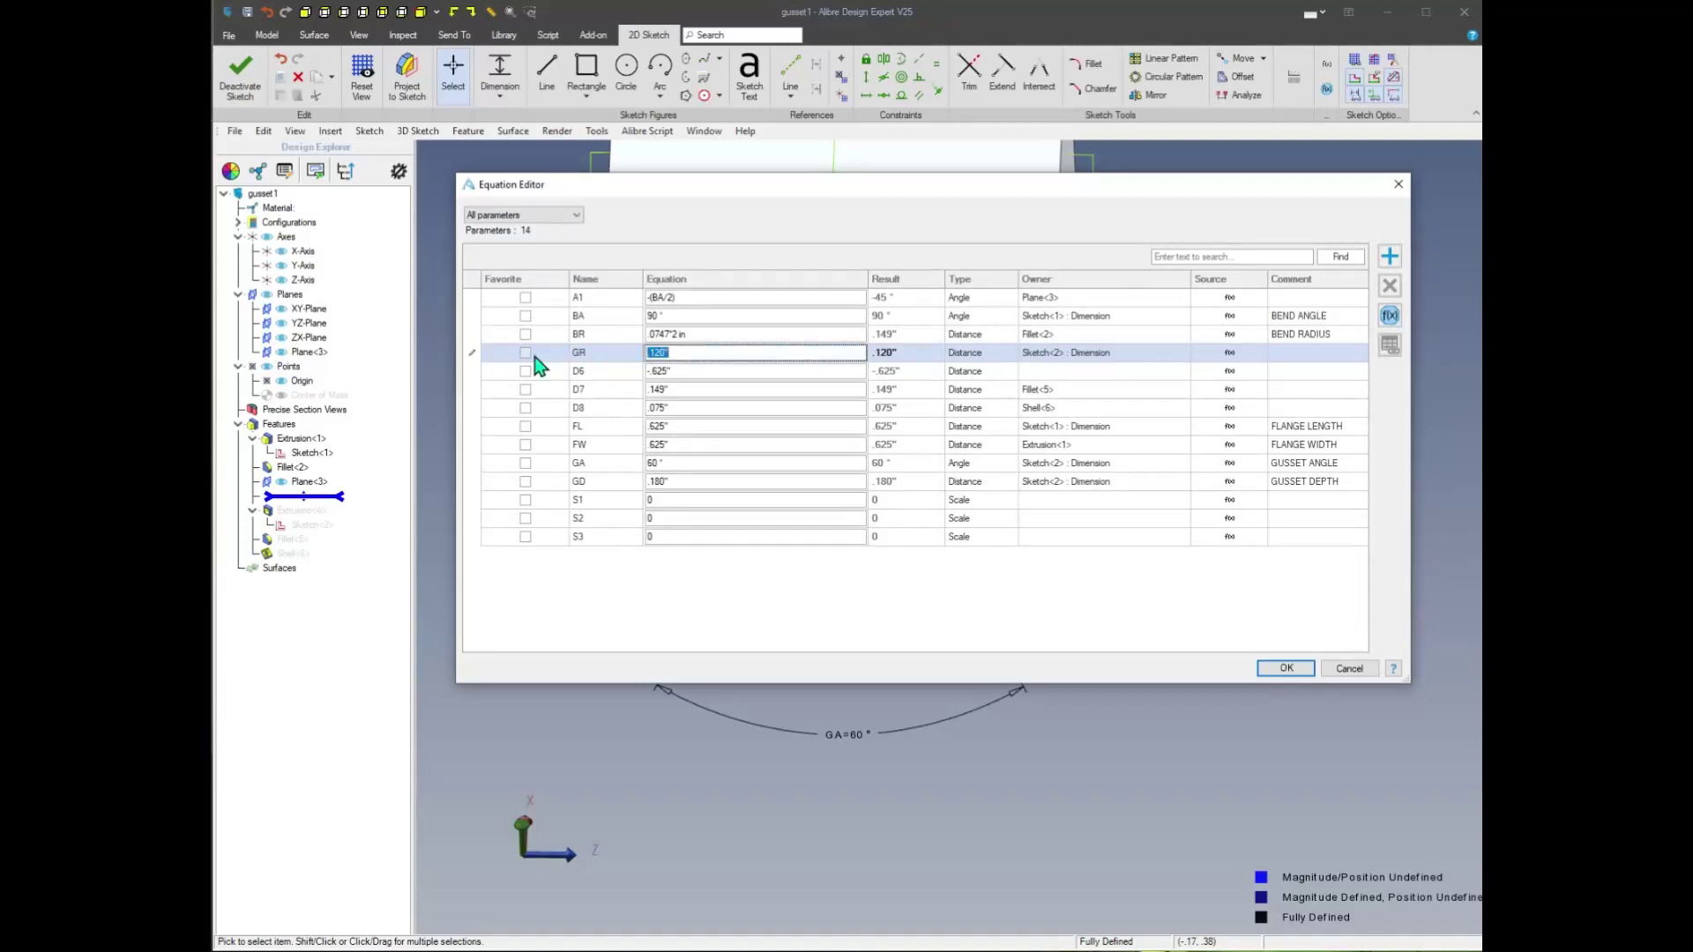
key(Tab)
key(Tab)
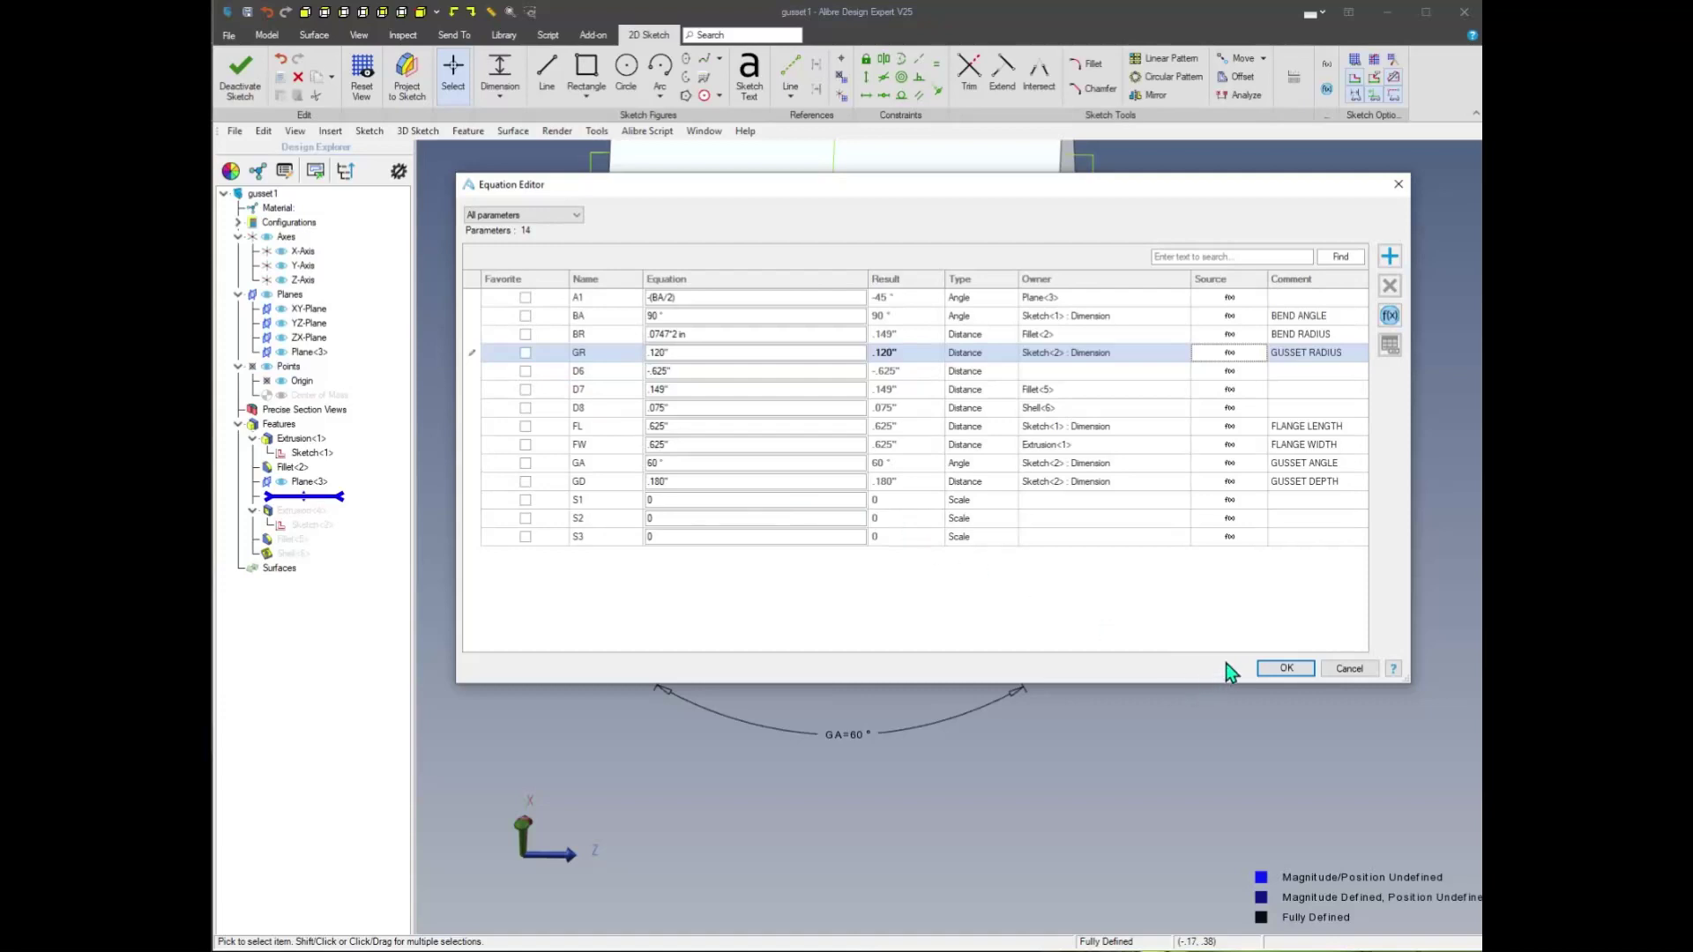
click(1285, 668)
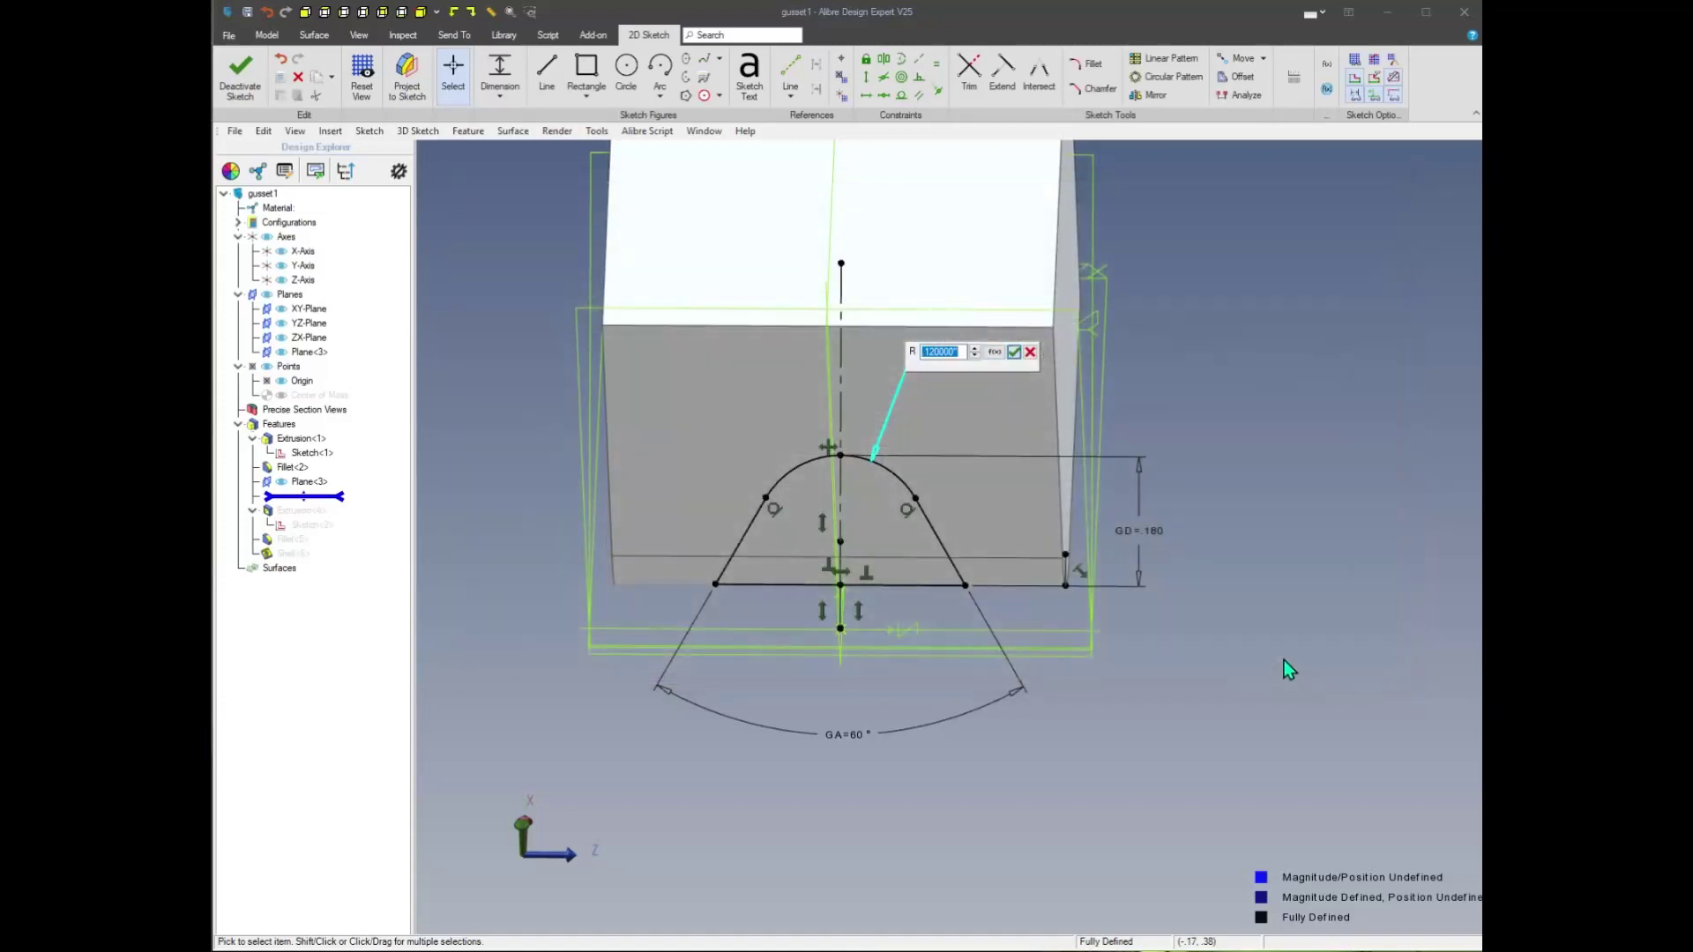
click(1018, 357)
mouse_move(1104, 668)
right_down()
mouse_move(1160, 650)
mouse_move(979, 737)
mouse_move(1192, 690)
right_up()
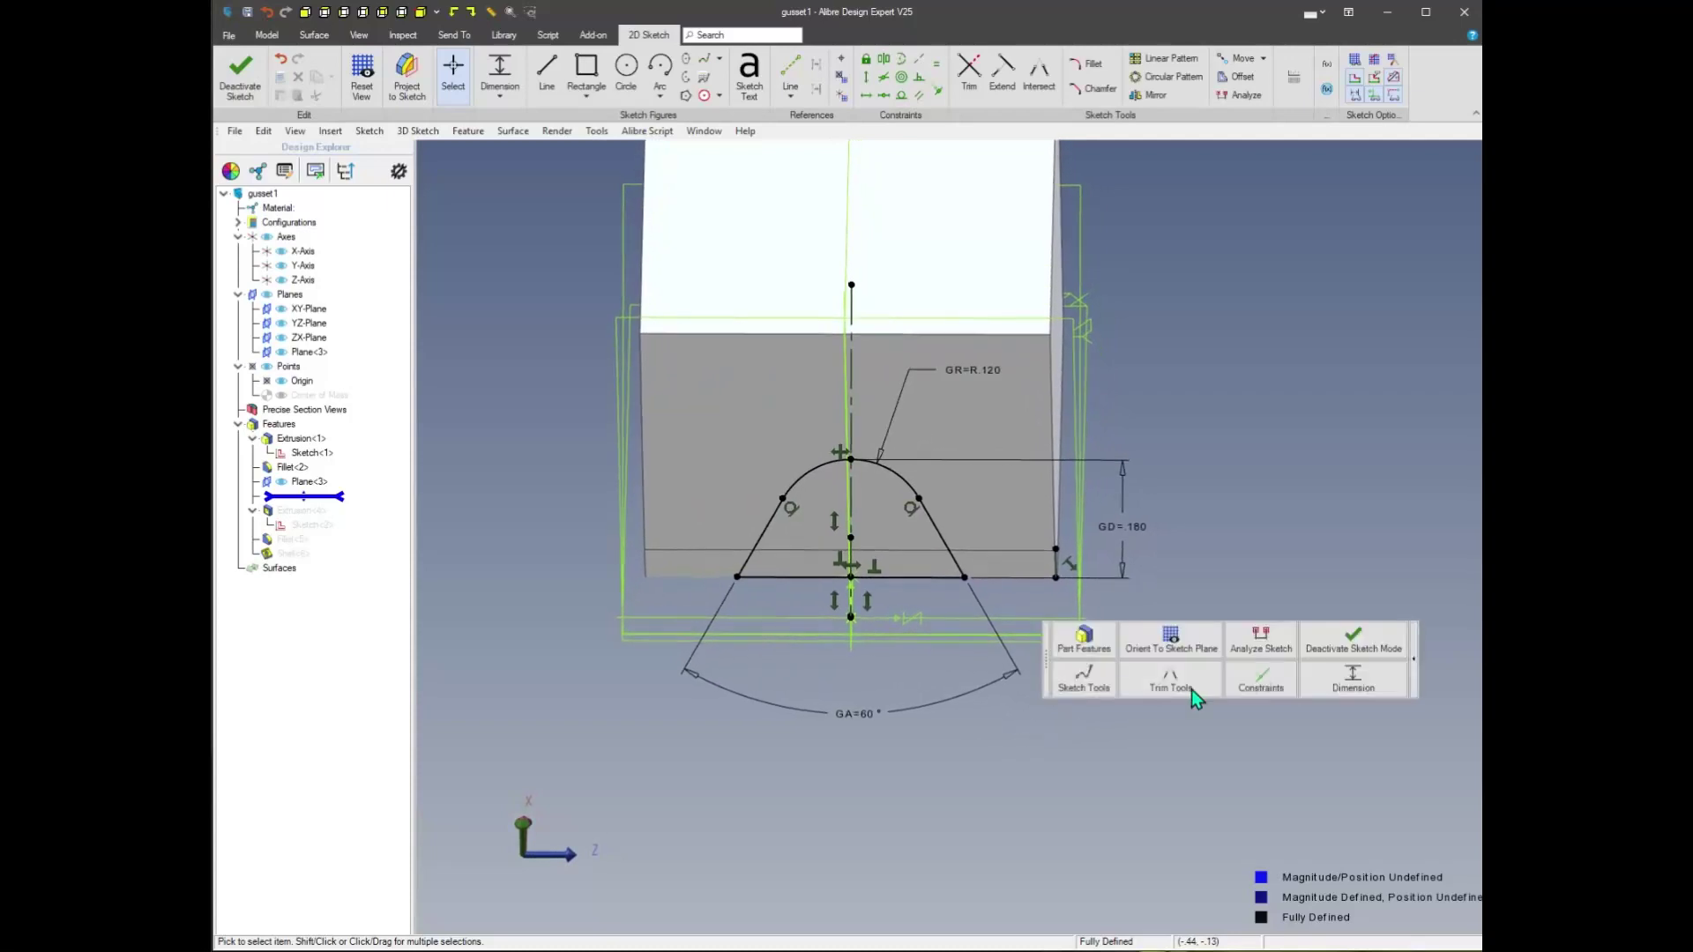
Roll the feature history forward past Fillet<5> and set its radius parameter D7 to the bend radius parameter BR
click(1353, 653)
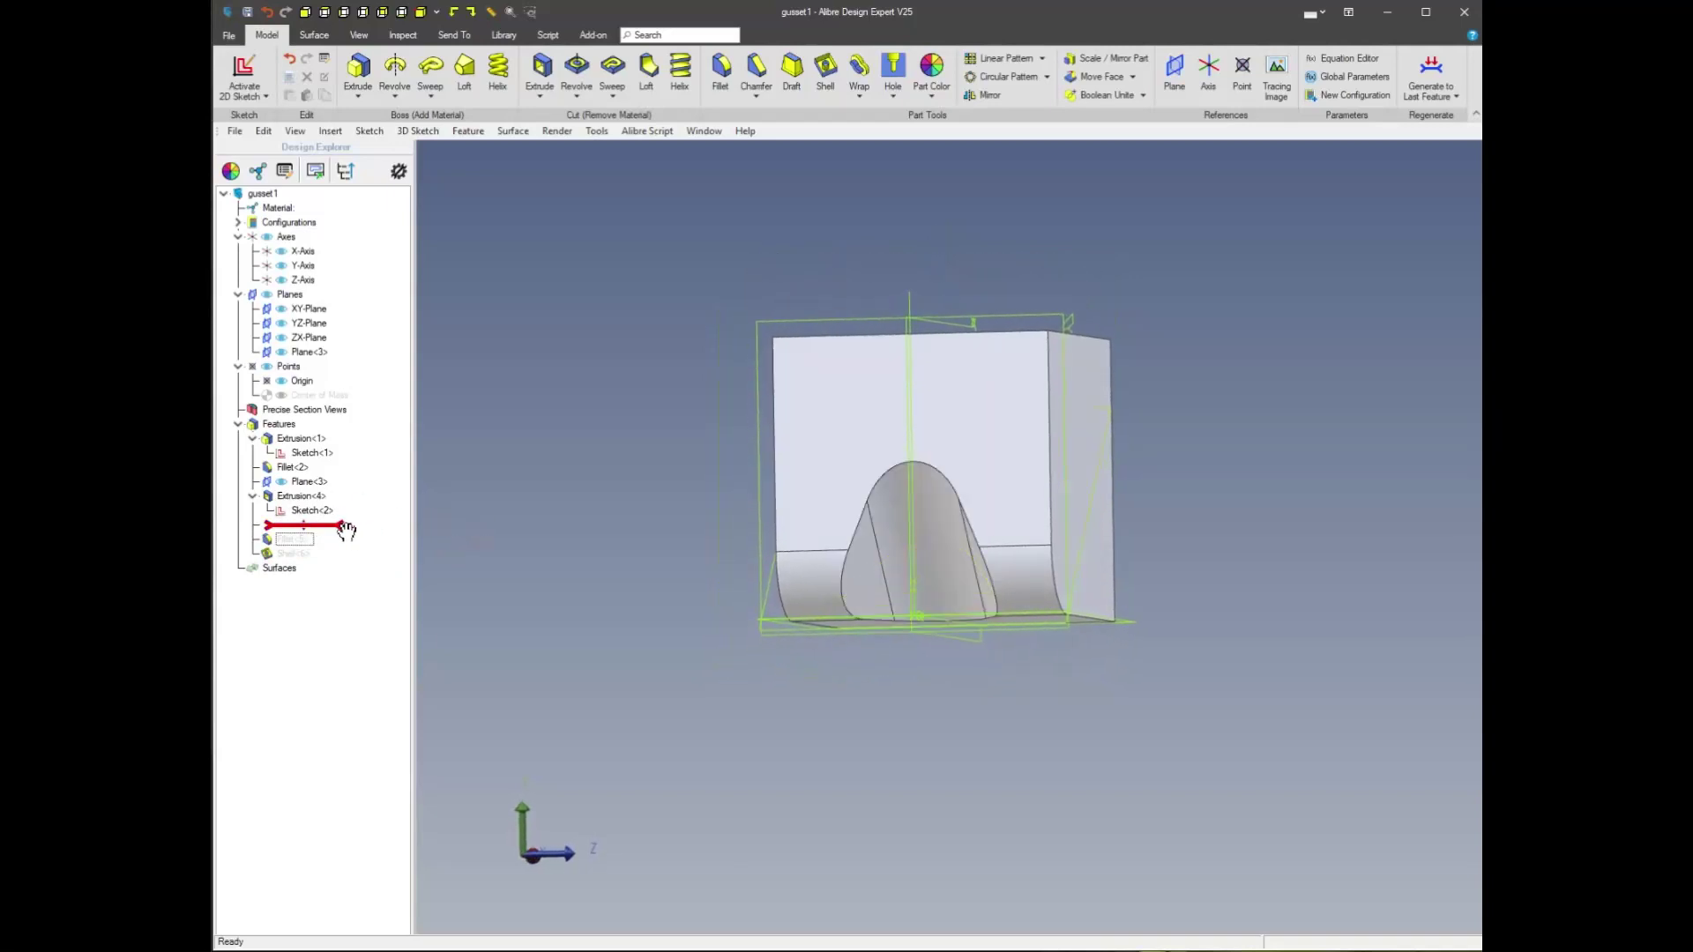
drag(344, 542, 346, 540)
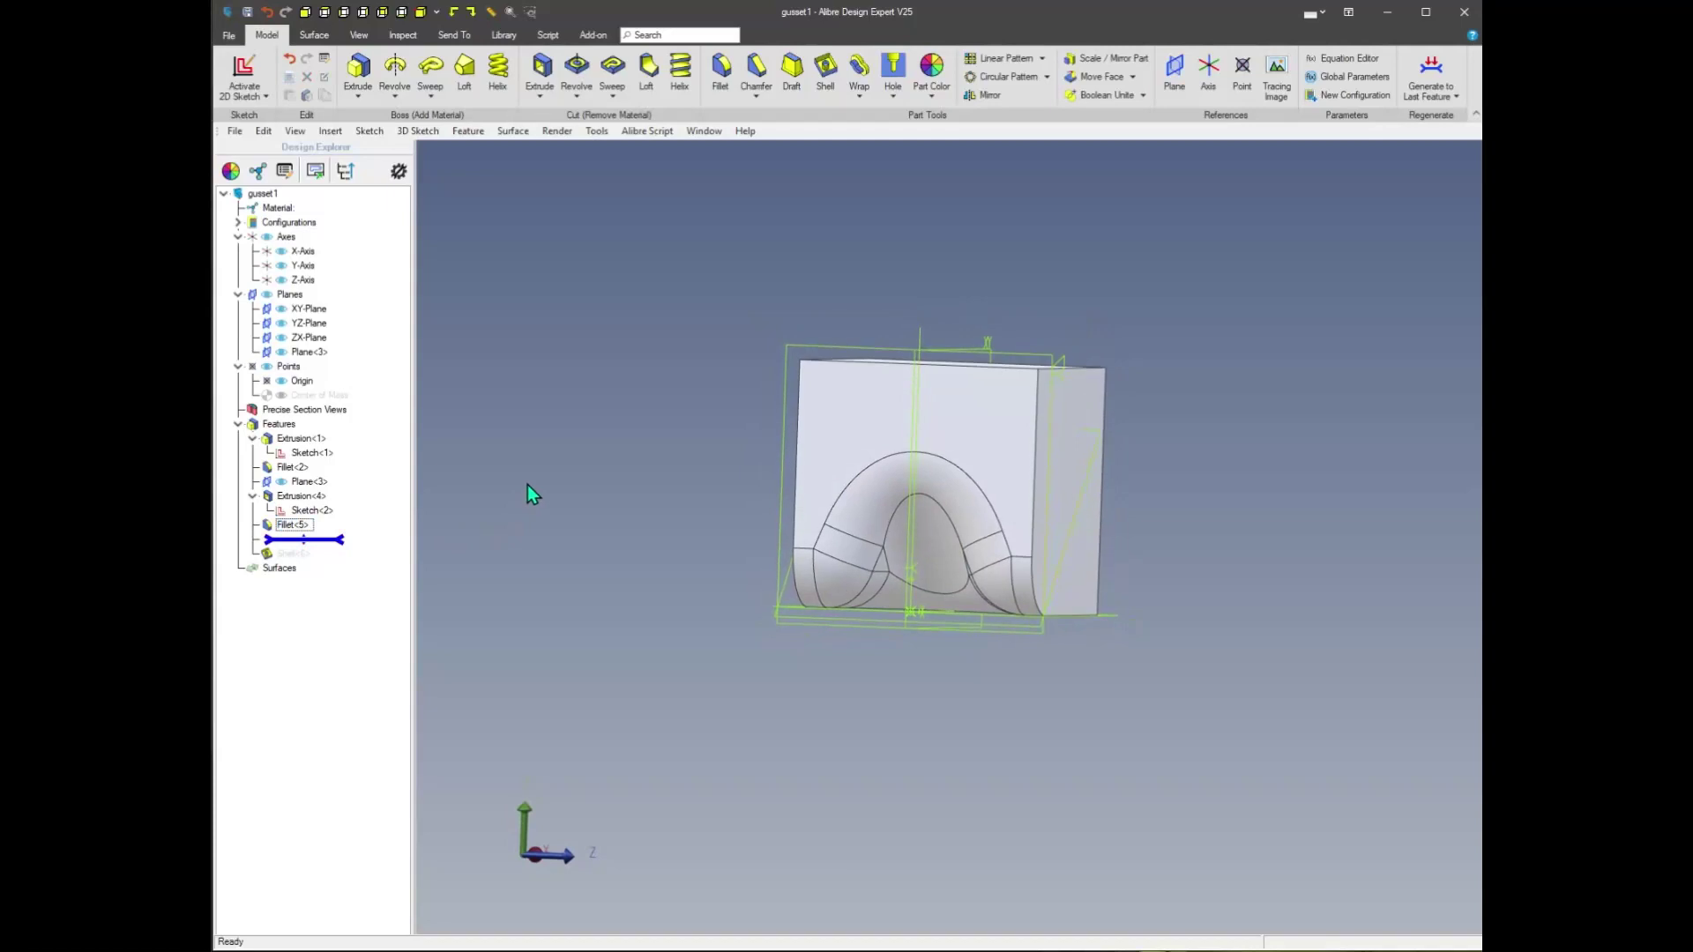
right_click(294, 530)
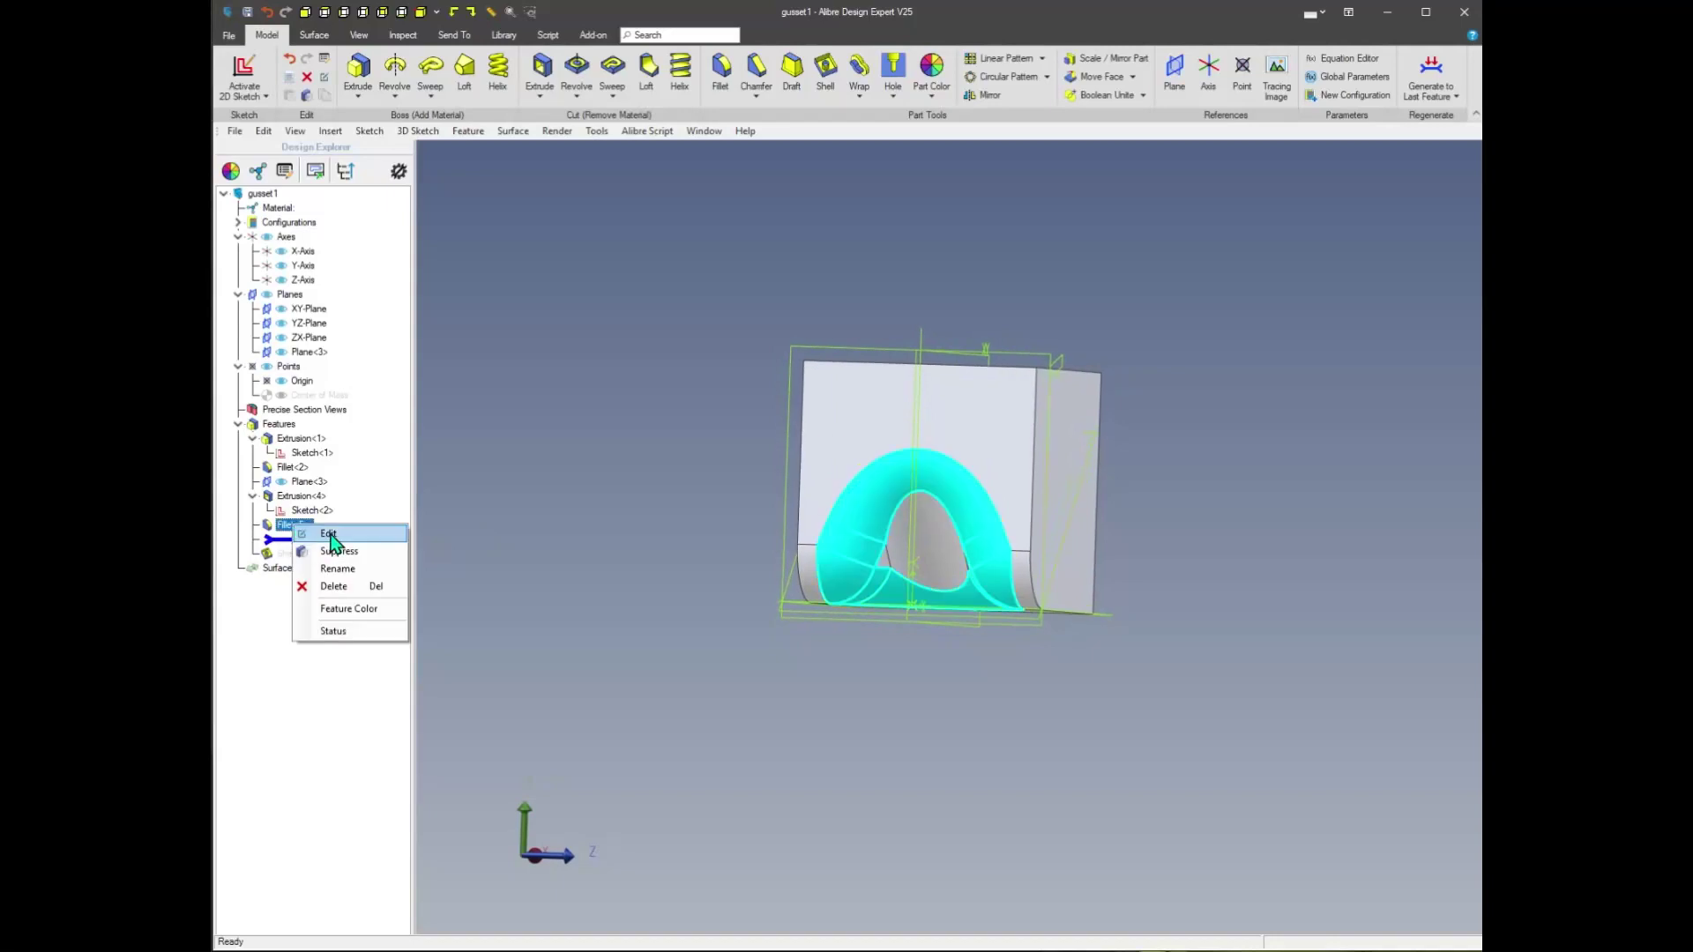
click(328, 534)
click(487, 372)
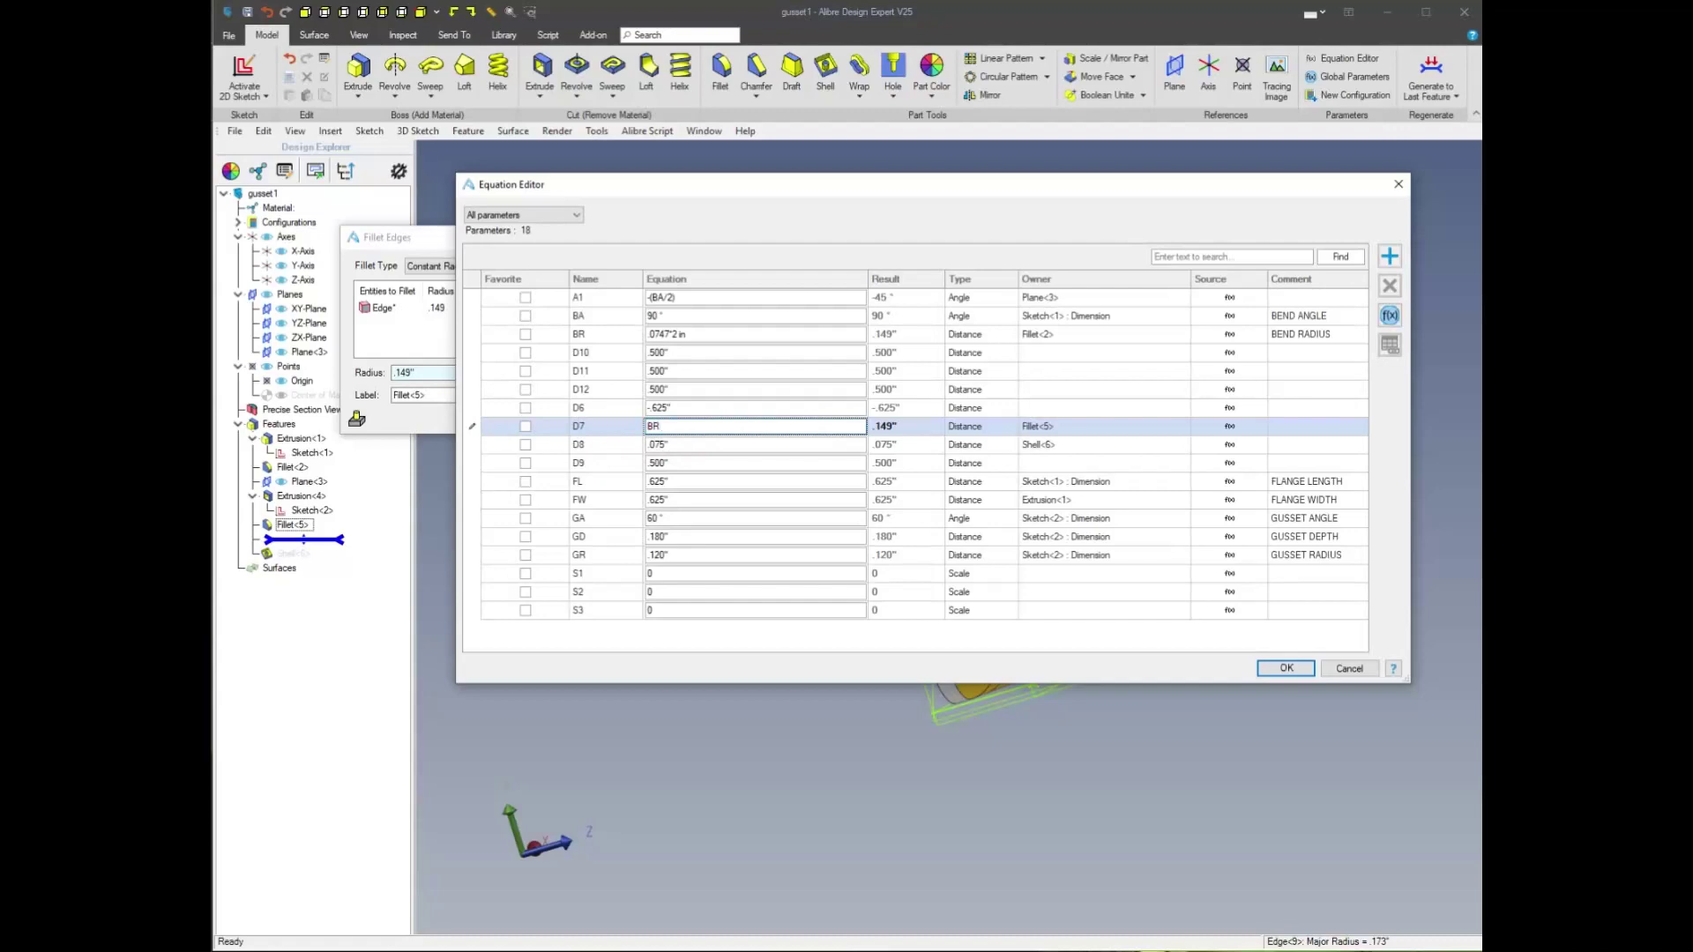
key(Tab)
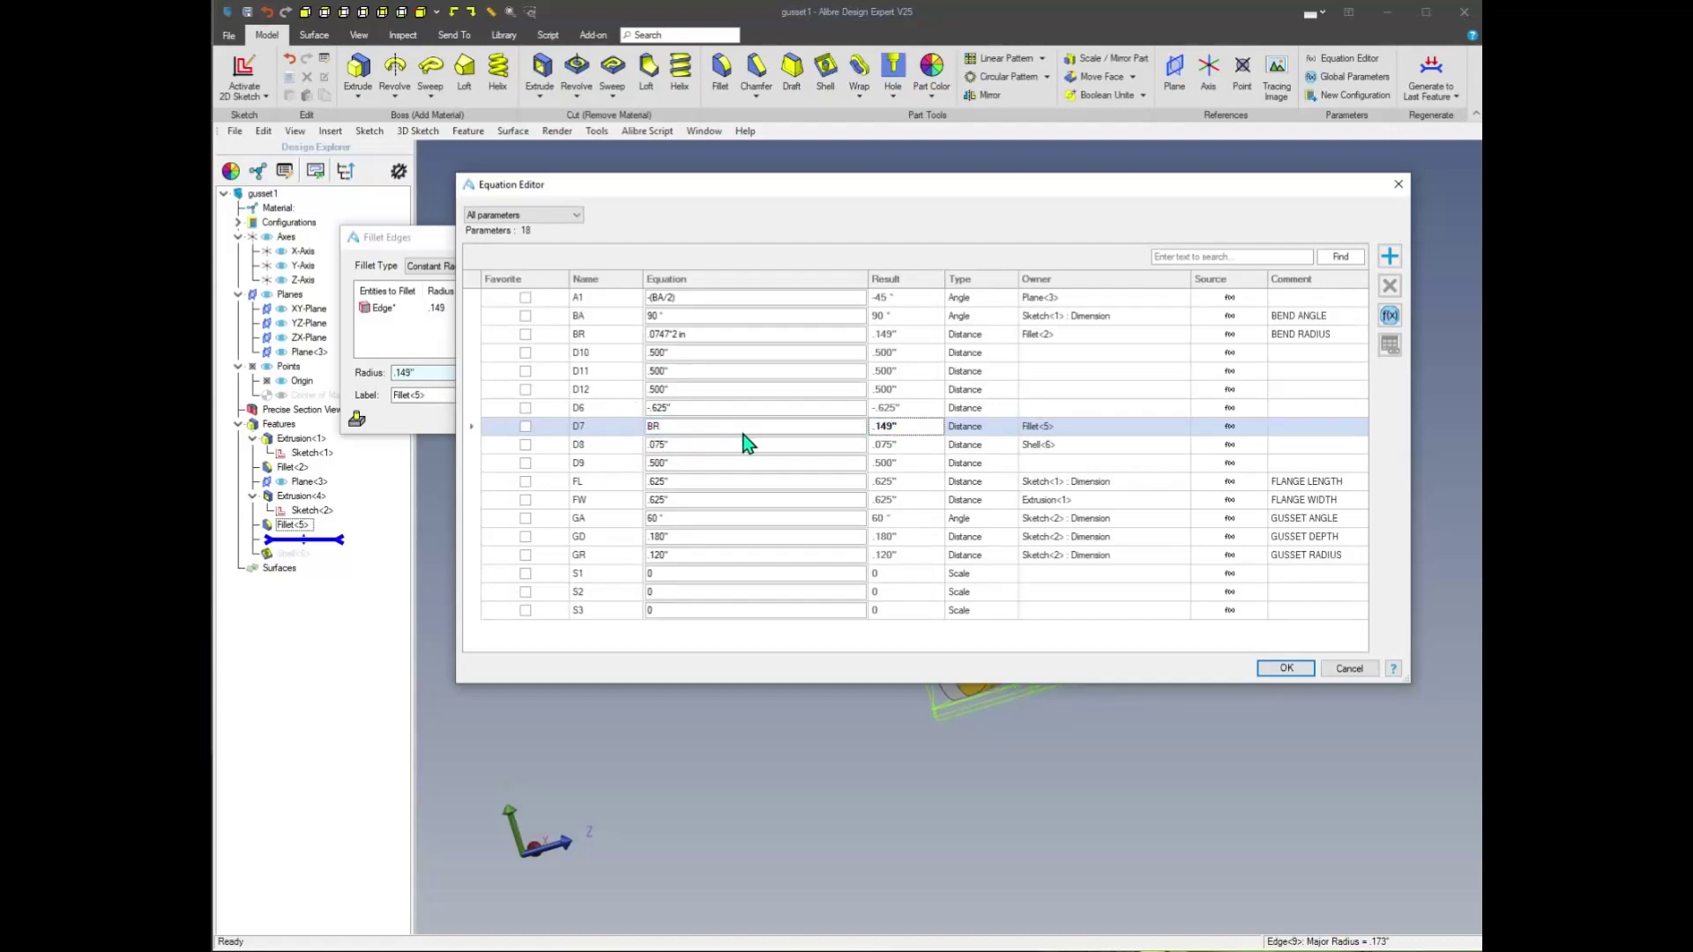
click(1286, 669)
click(506, 425)
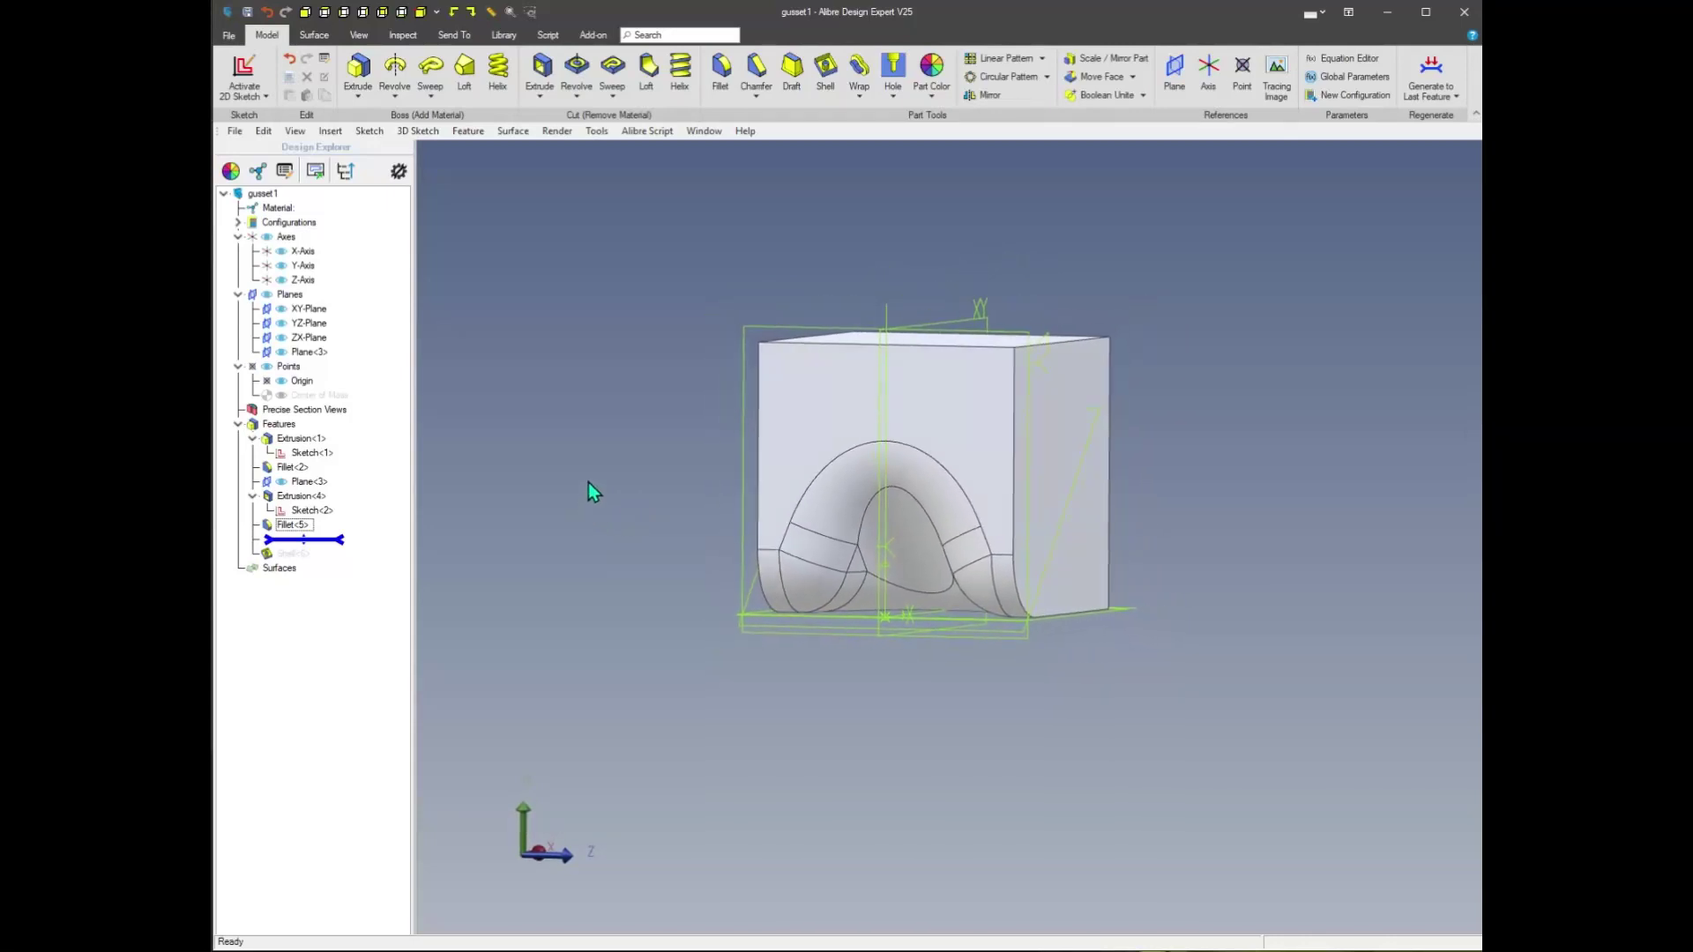
Roll the feature history forward past Shell<6> to restore the complete thin-walled part
drag(342, 569, 342, 564)
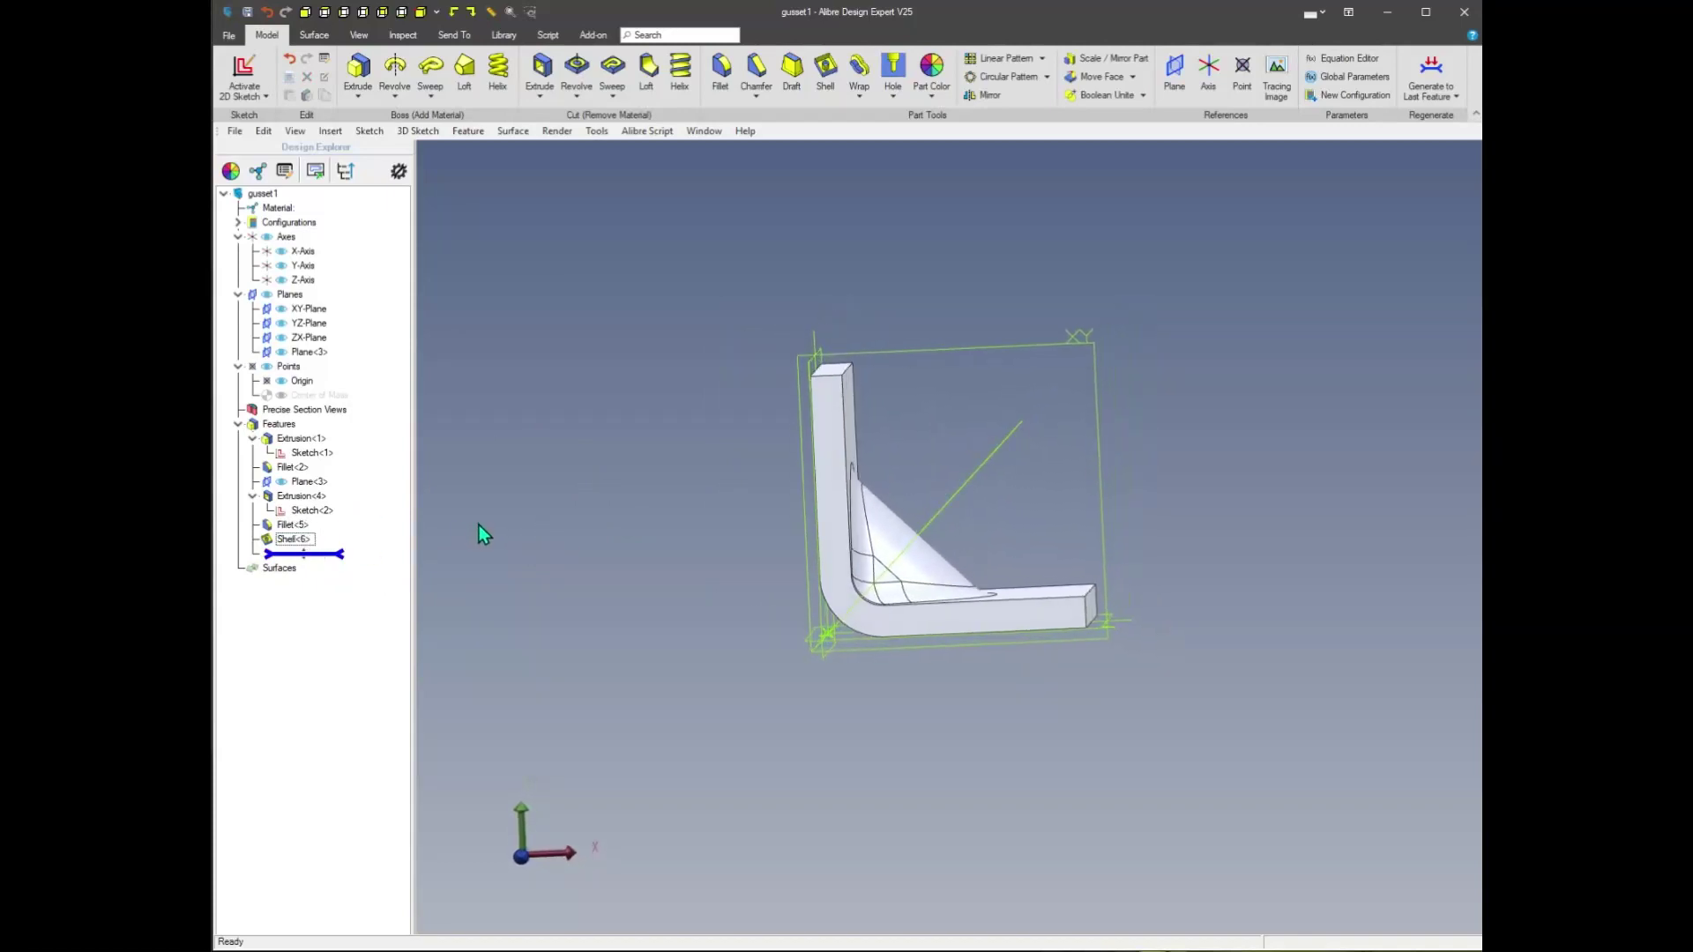
right_click(523, 500)
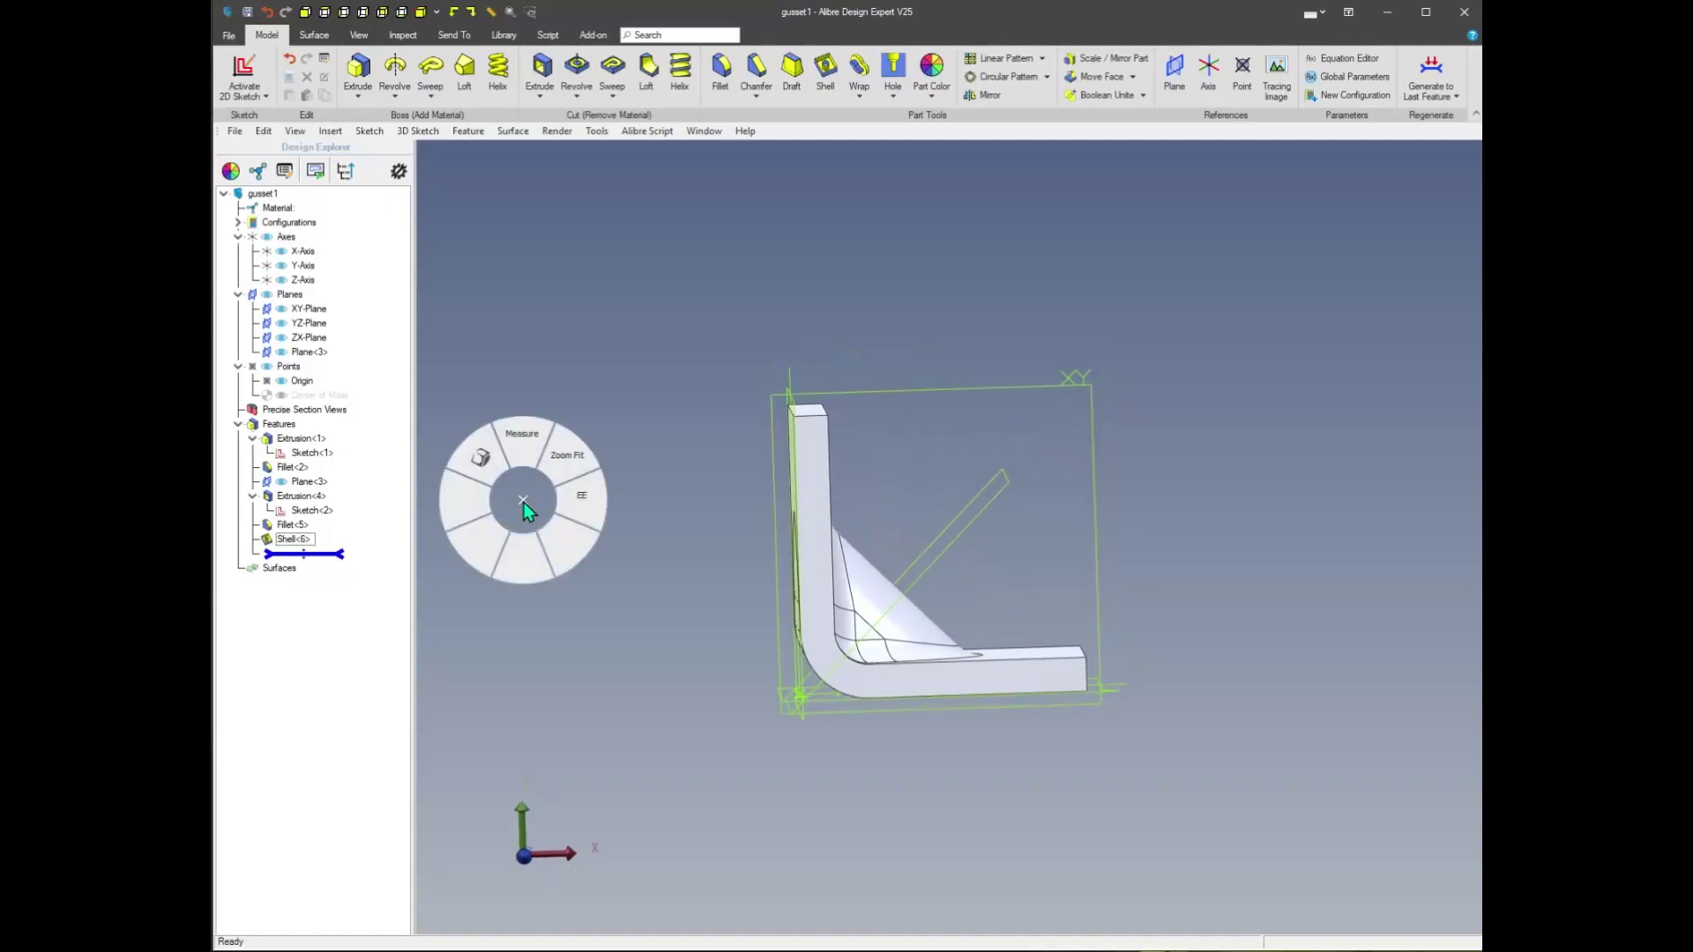
click(665, 435)
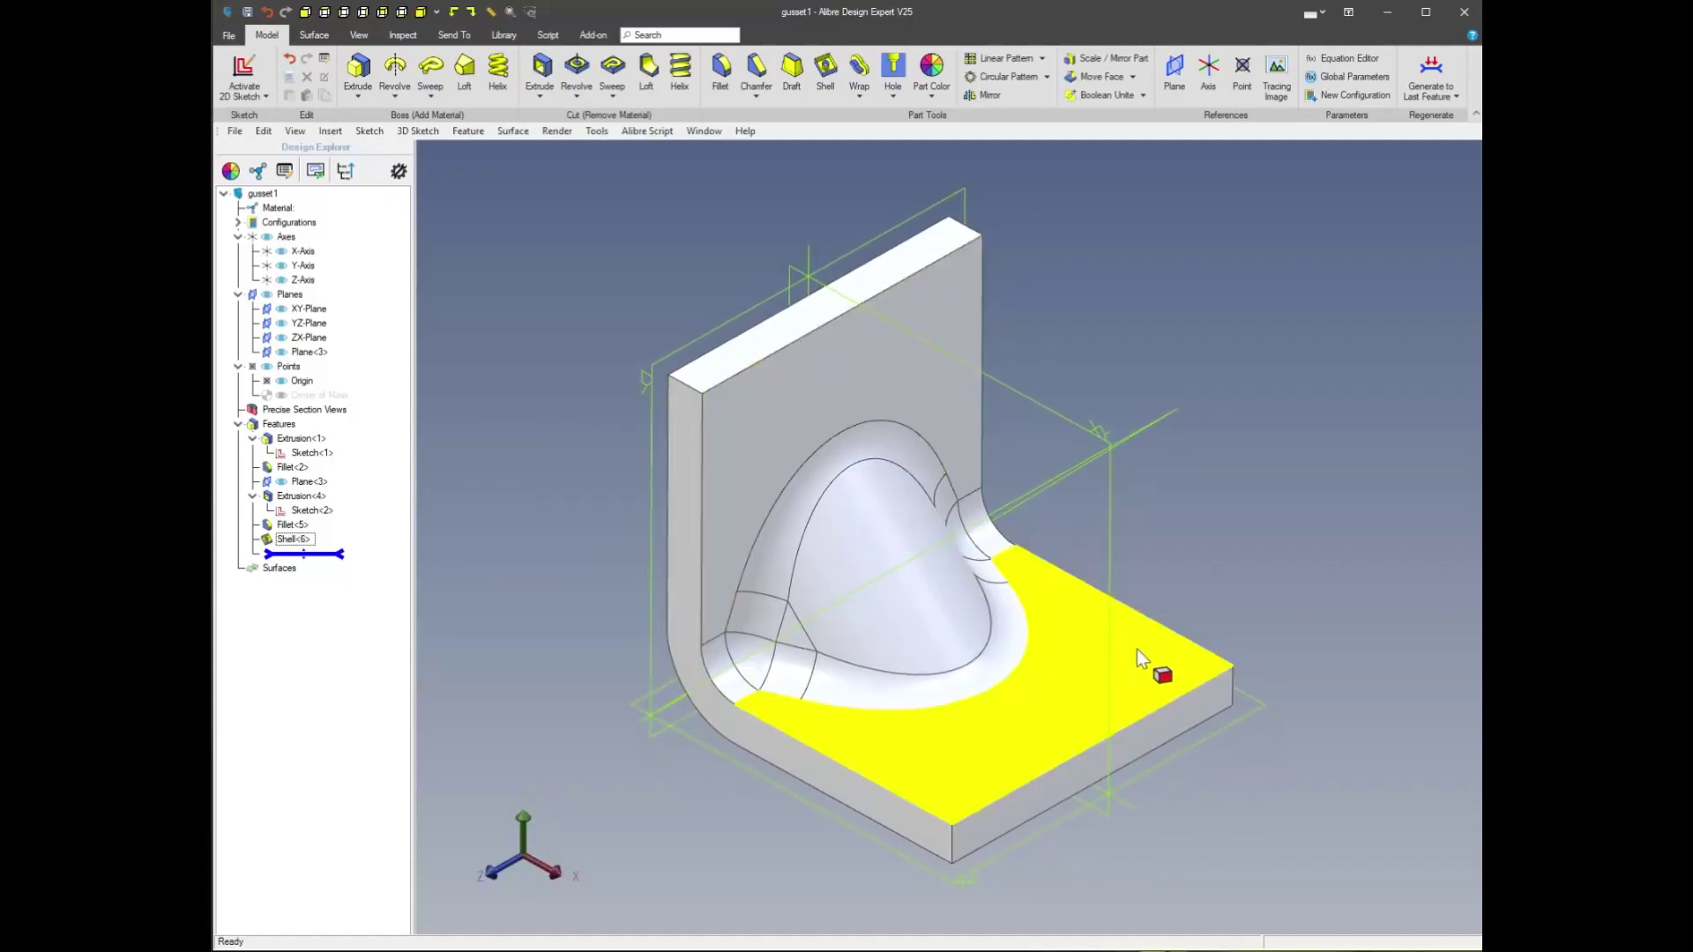
right_drag(491, 537, 1164, 385)
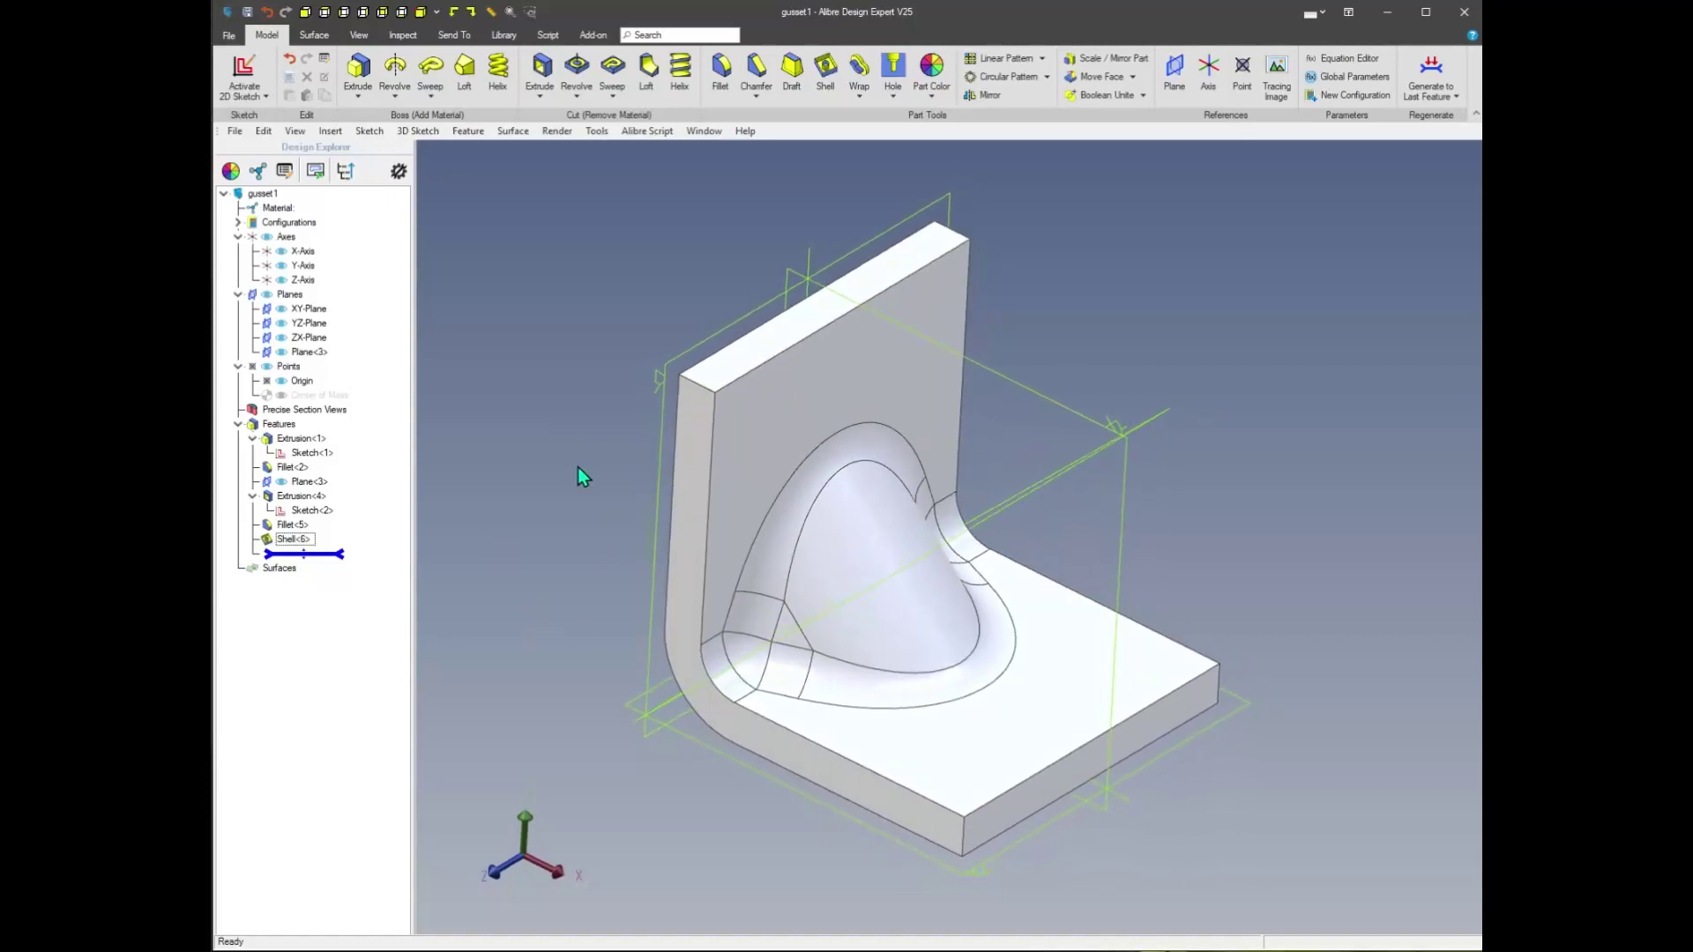
Set the bend angle parameter BA to 45° and inspect the flange ends of the rebuilt part
right_click(535, 474)
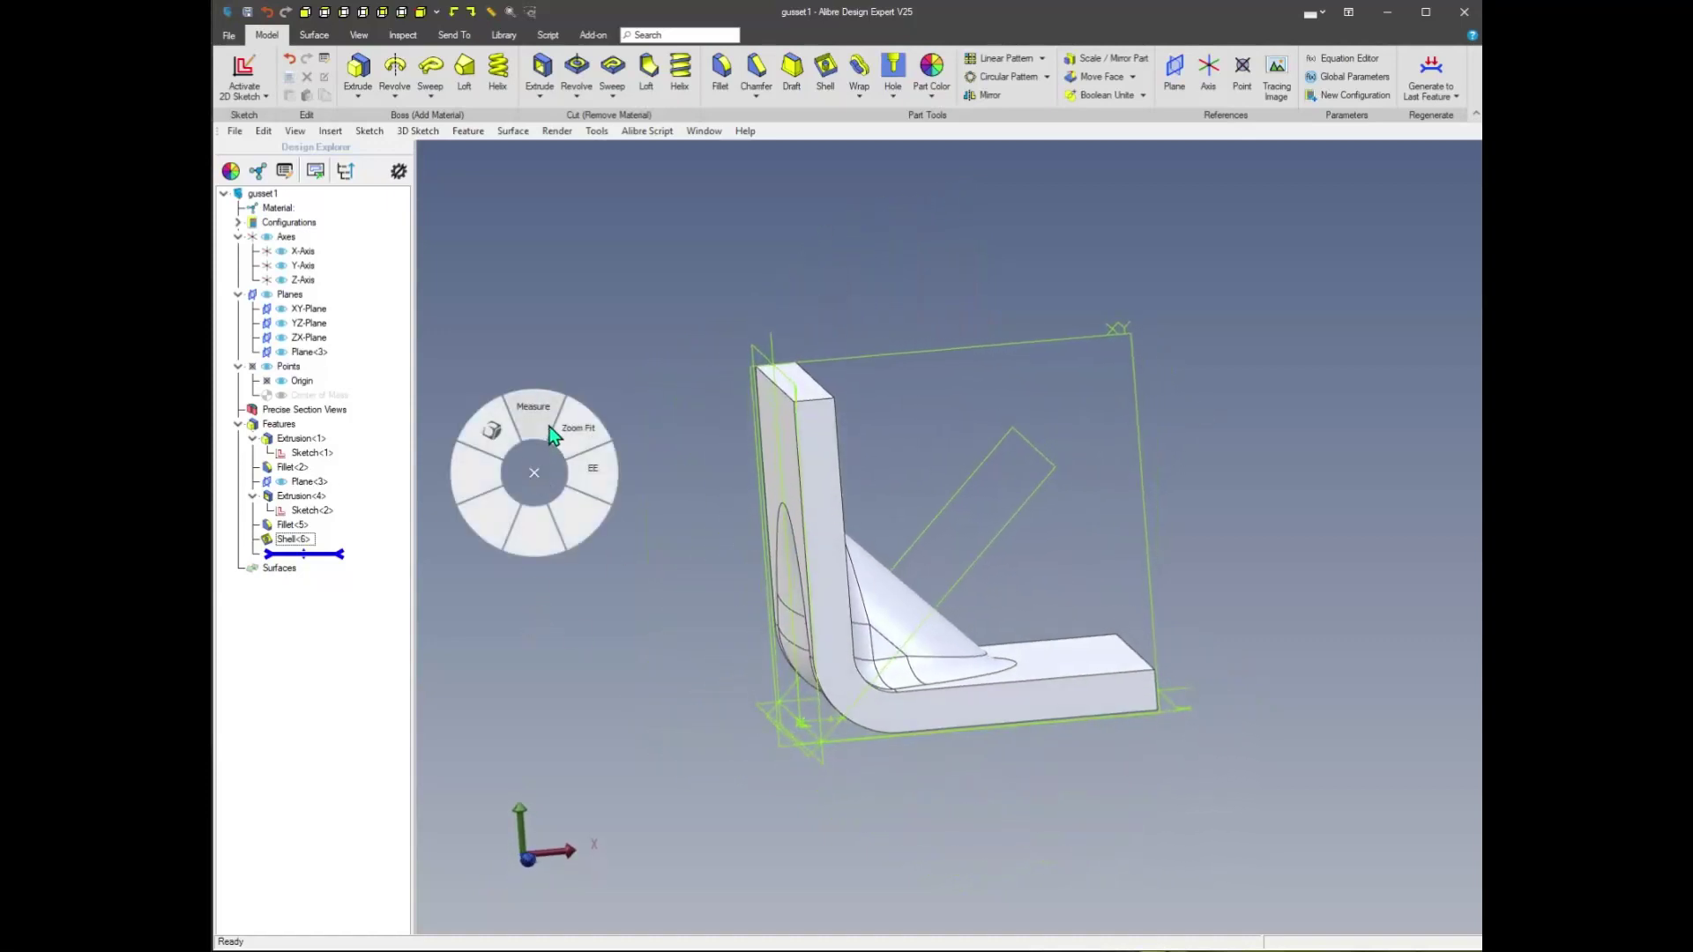
click(596, 476)
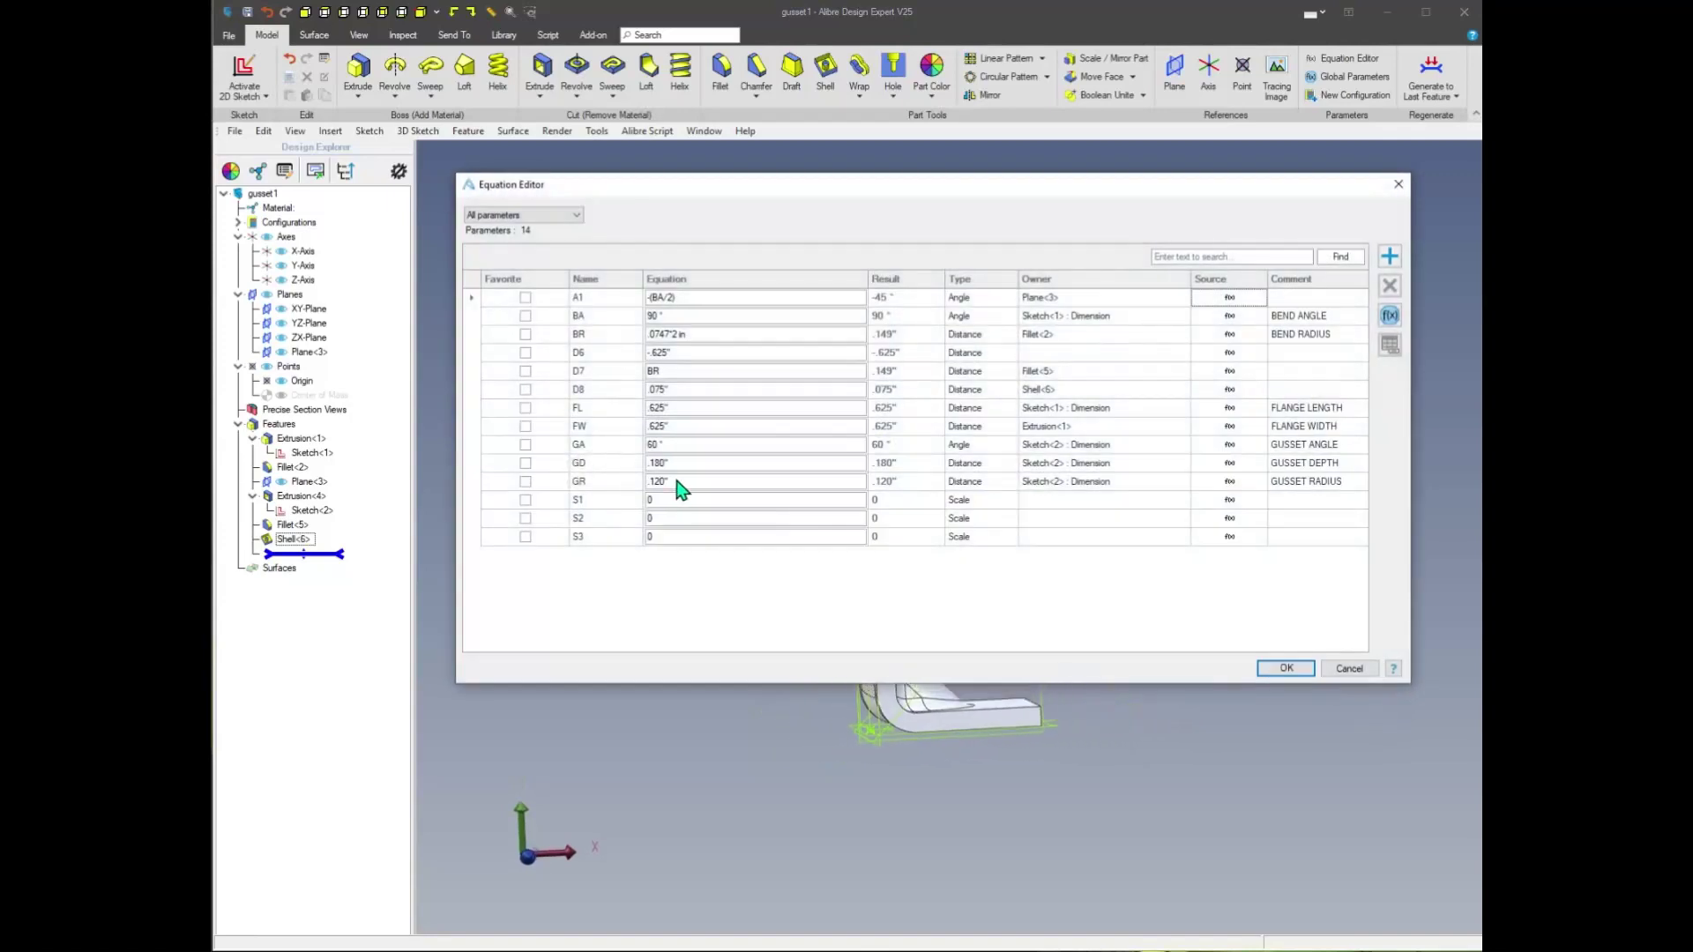
click(653, 316)
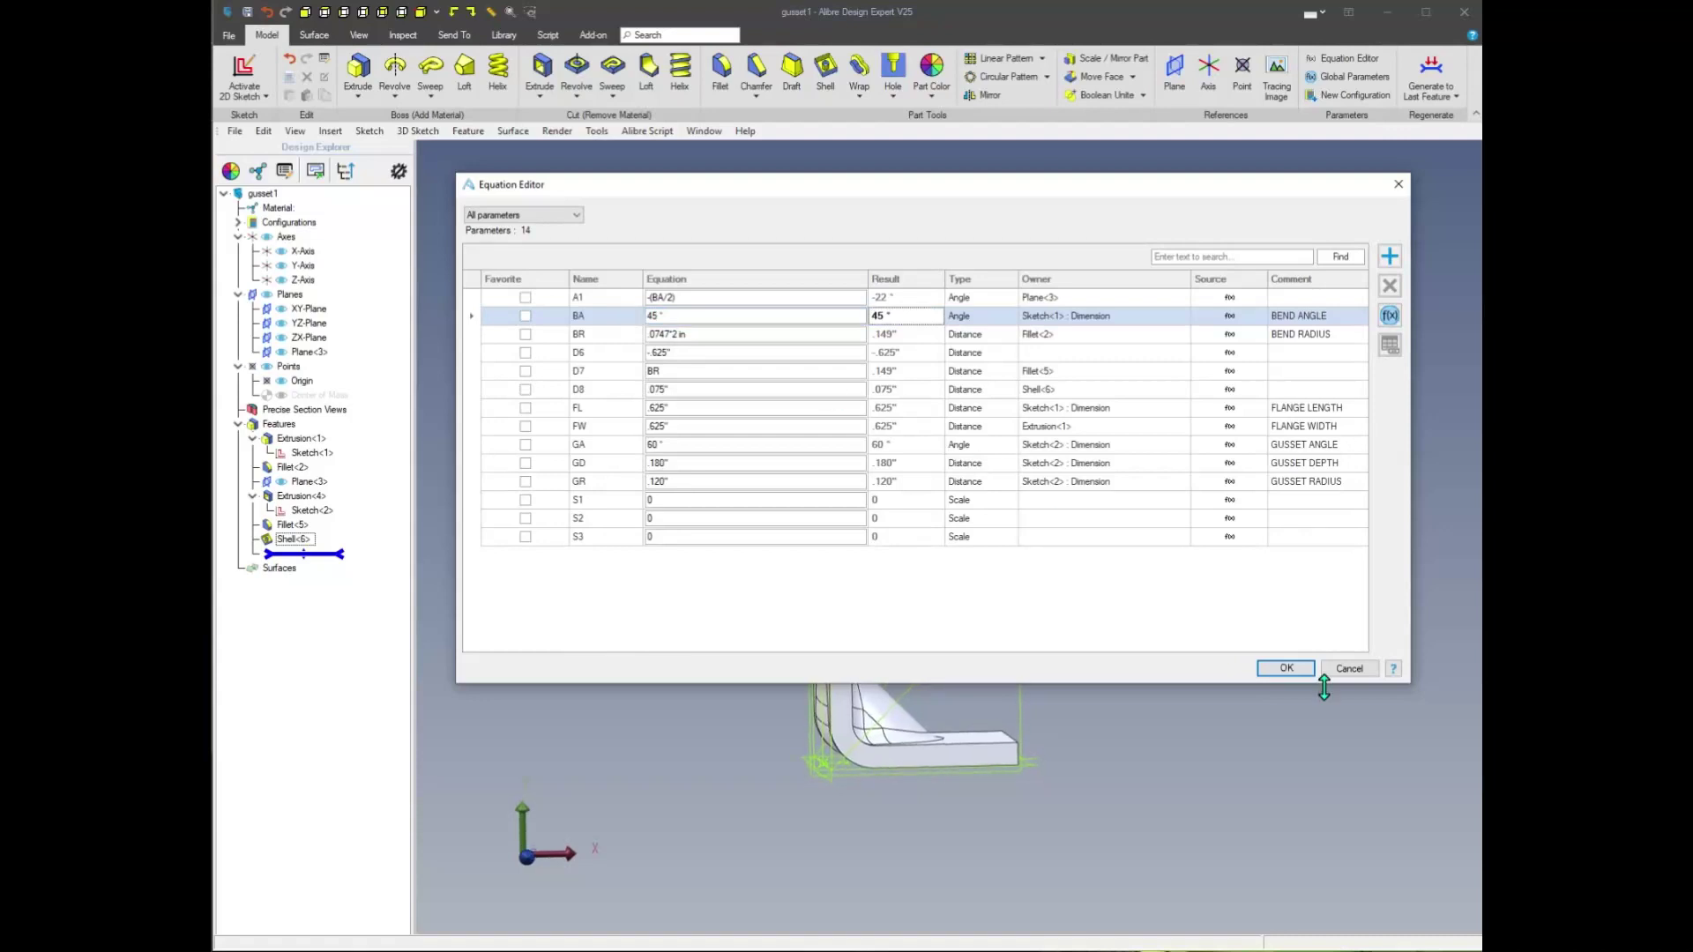
click(1288, 670)
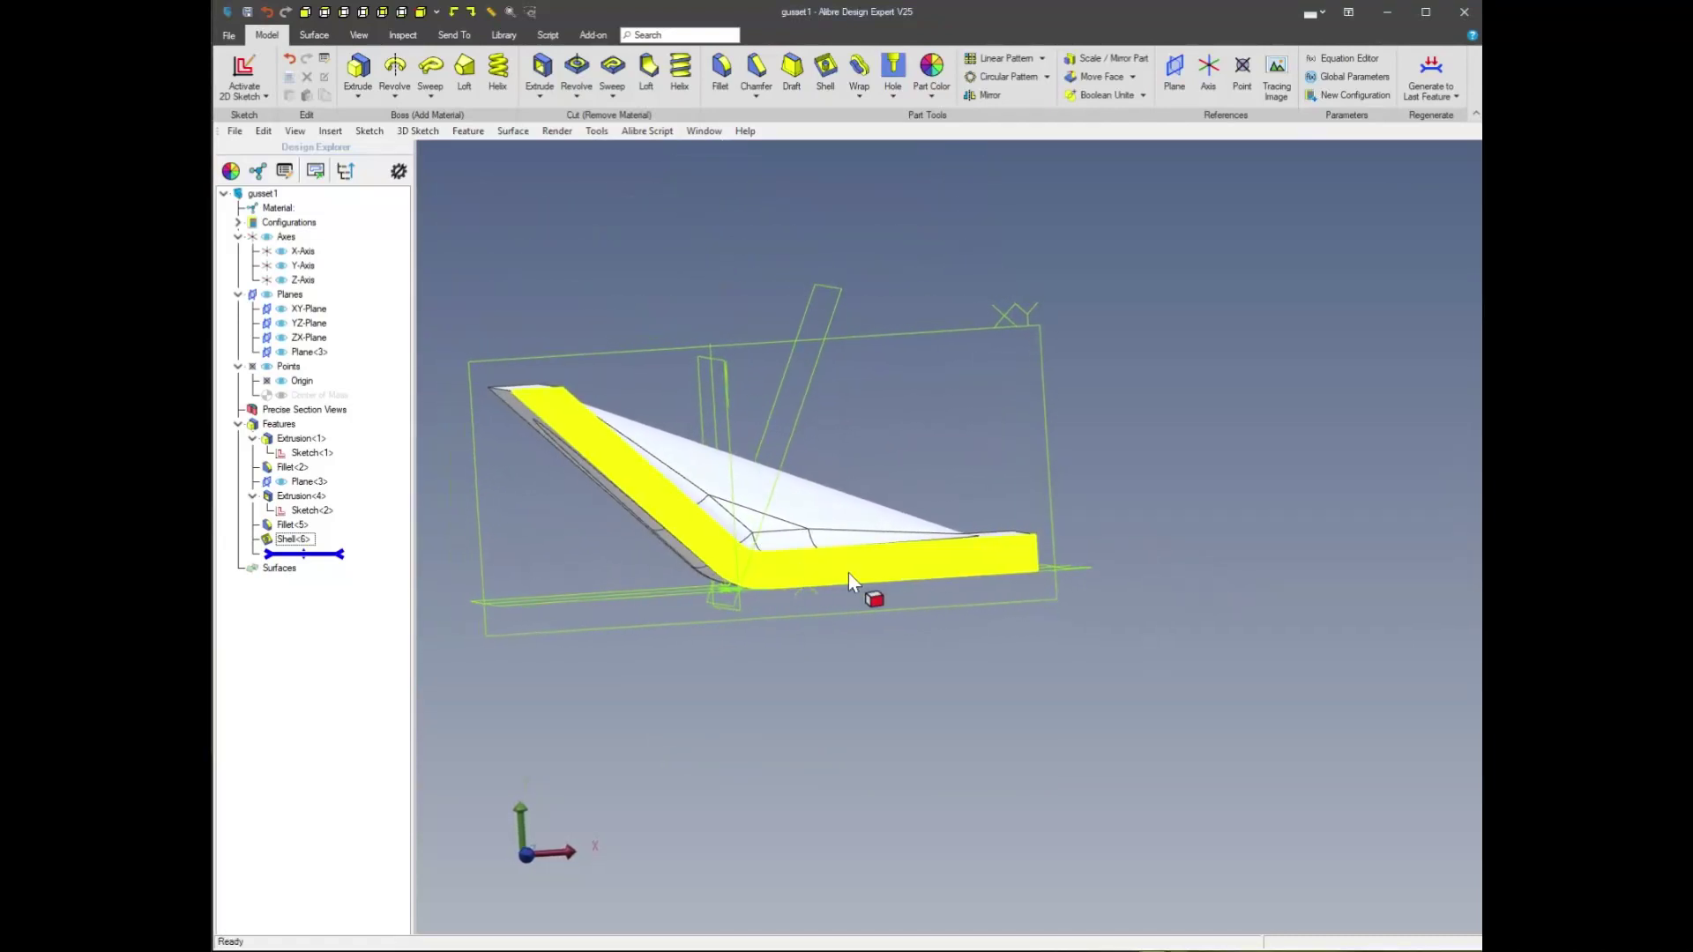
scroll(970, 583, up, 5)
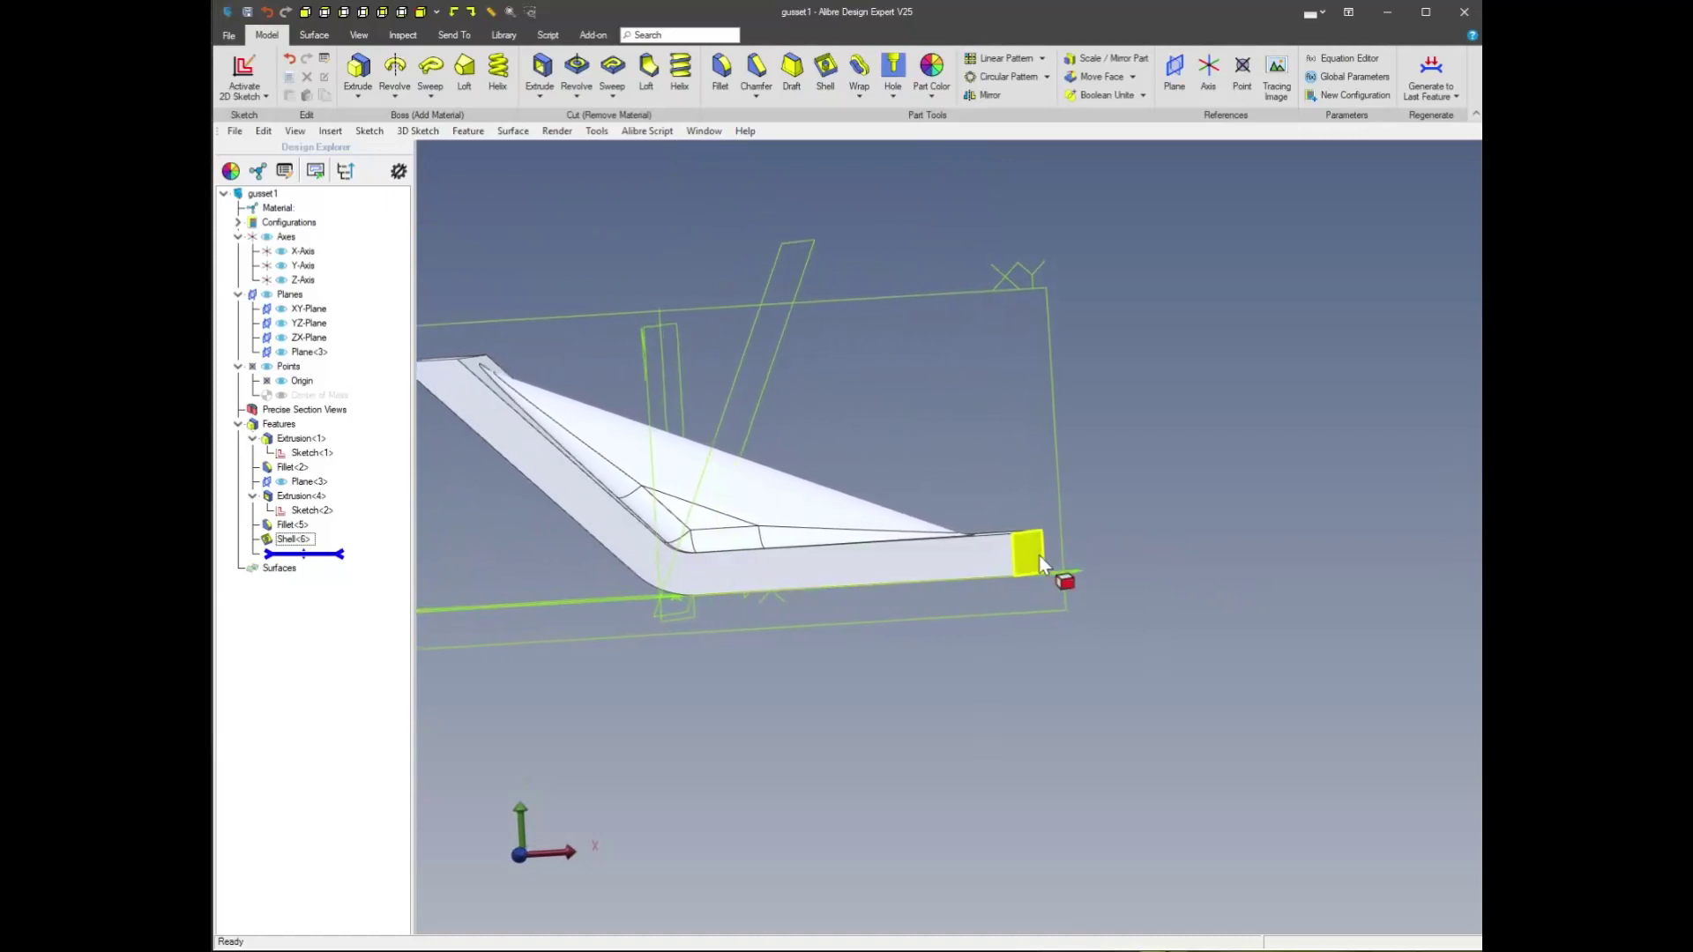
middle_drag(980, 567, 820, 333)
scroll(706, 485, up, 3)
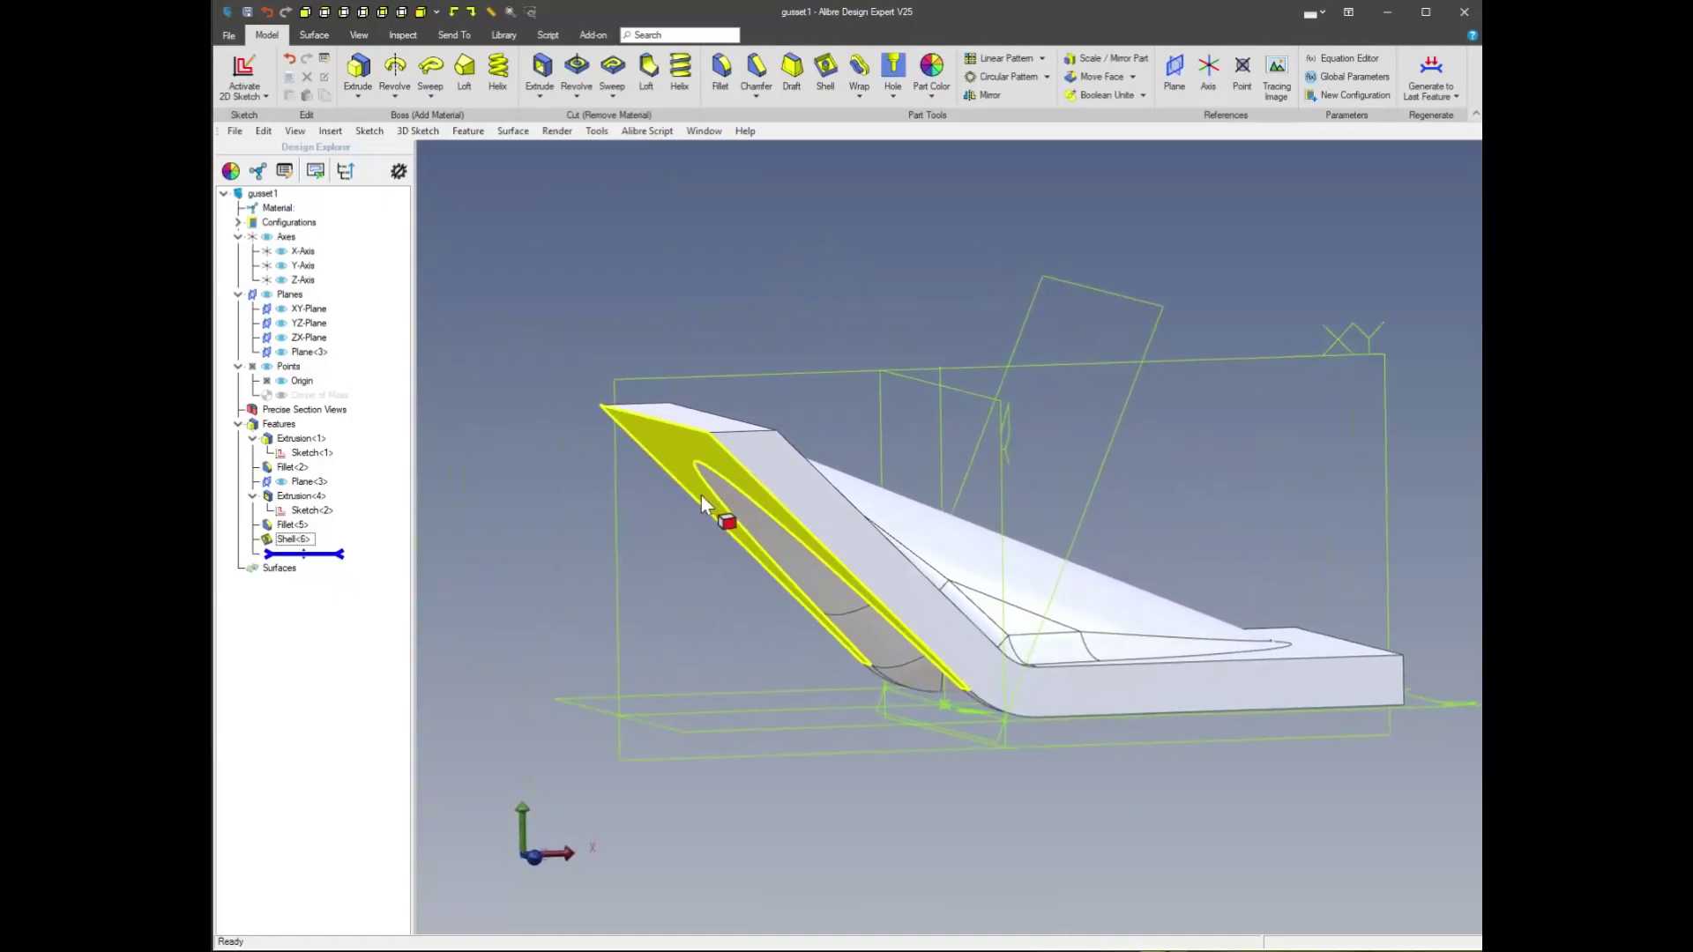
middle_drag(639, 427, 528, 442)
click(685, 442)
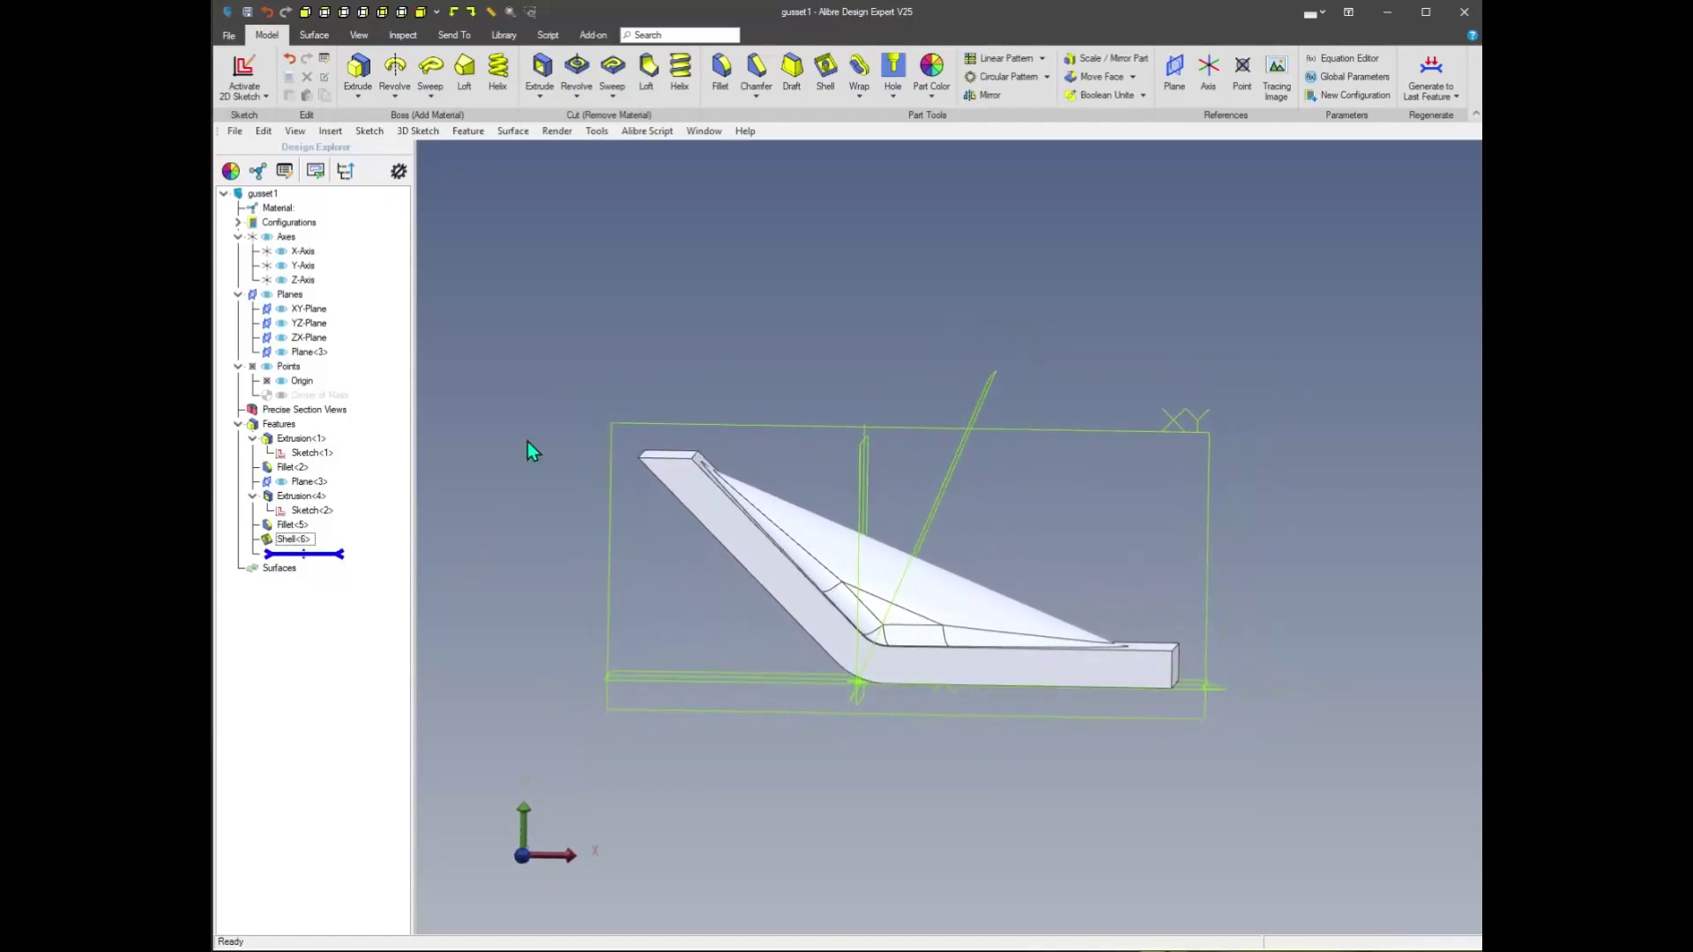
Delete the Shell<6> feature so the gusseted body is solid again
right_click(300, 540)
click(388, 604)
middle_drag(555, 429, 604, 316)
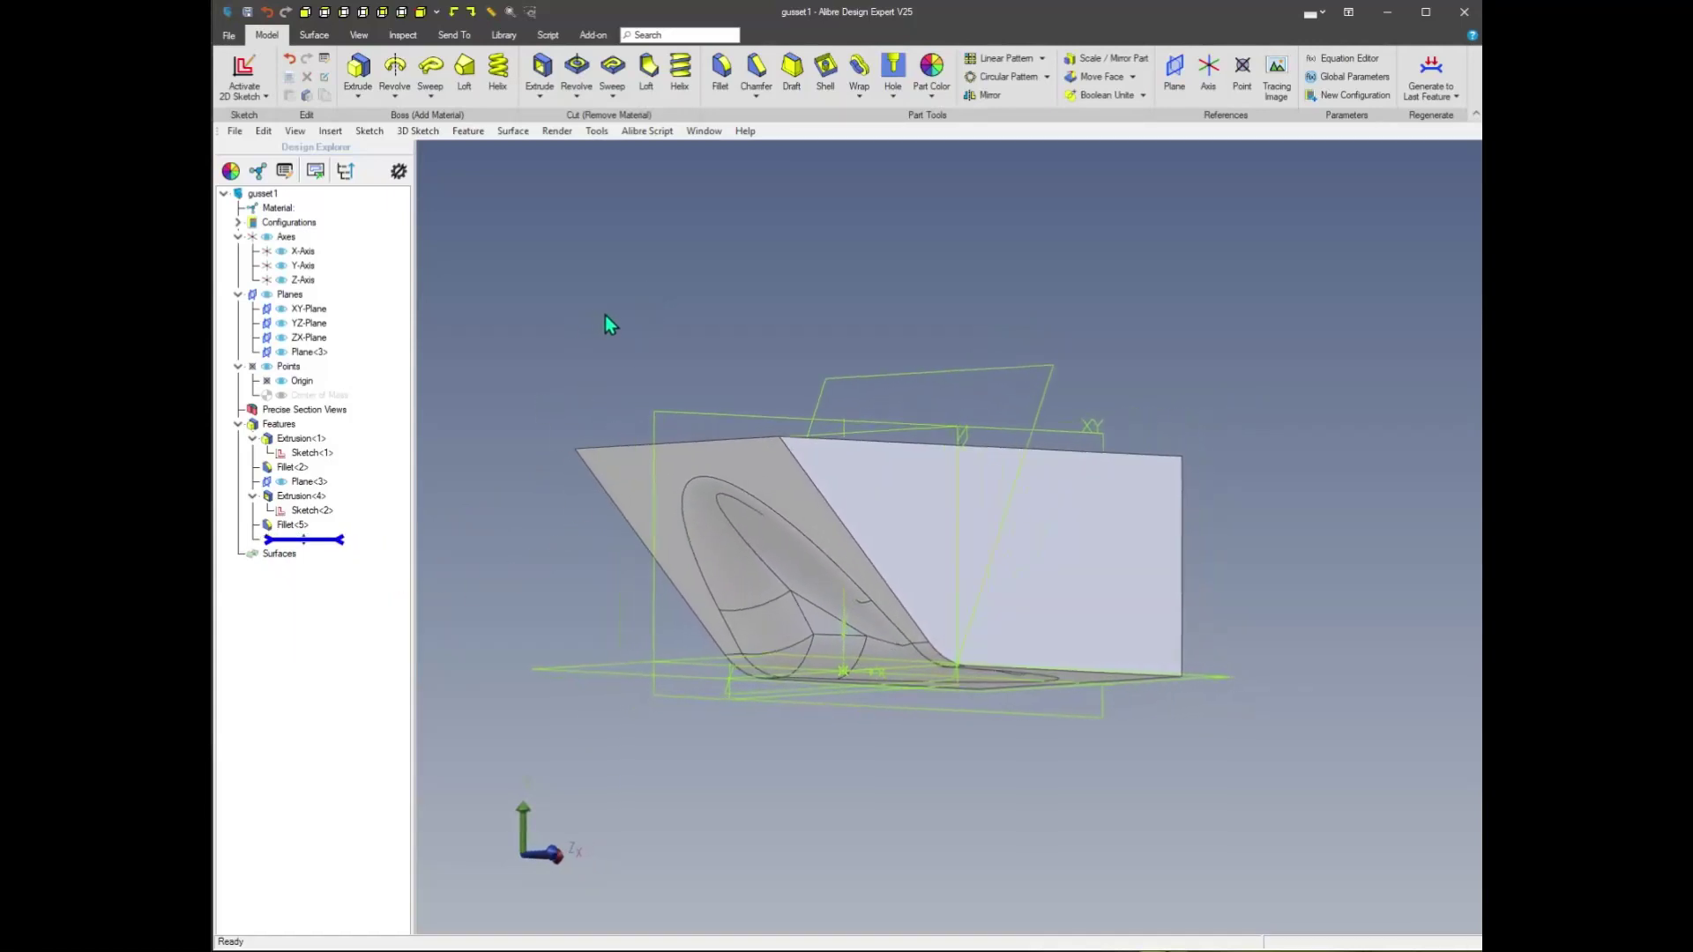
Delete the solid's two side faces, upper face and far end face with Delete Face, keeping the gusseted outer flange skin as a surface
click(314, 36)
middle_drag(636, 245, 653, 141)
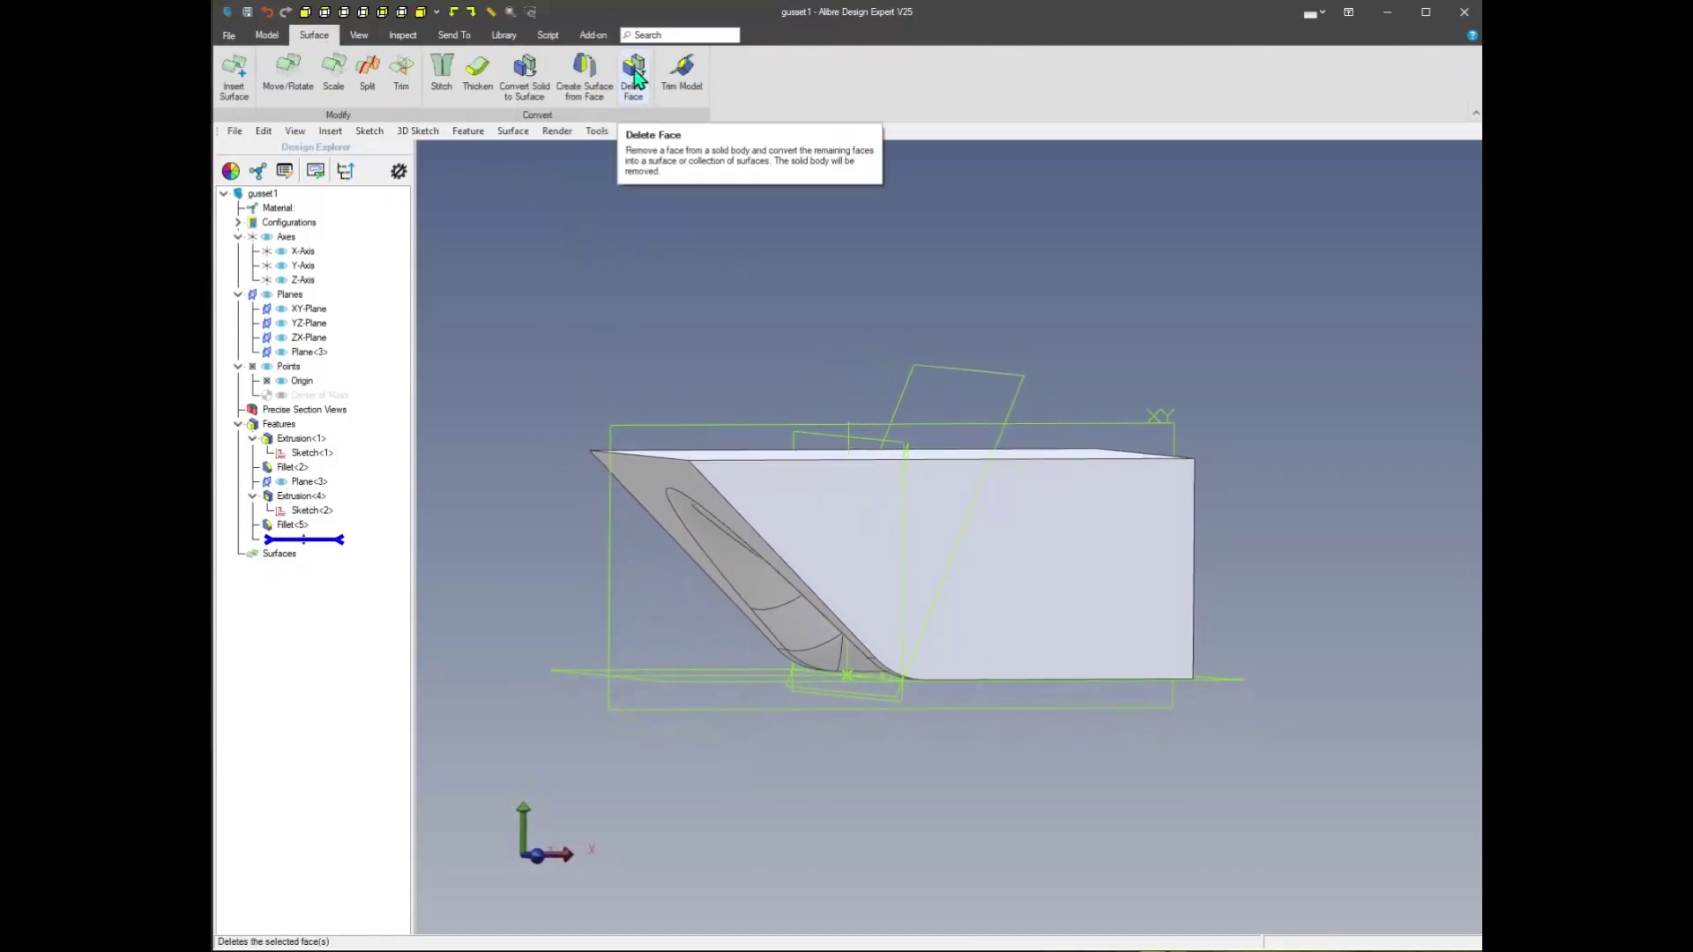
click(634, 75)
middle_drag(490, 175, 1209, 601)
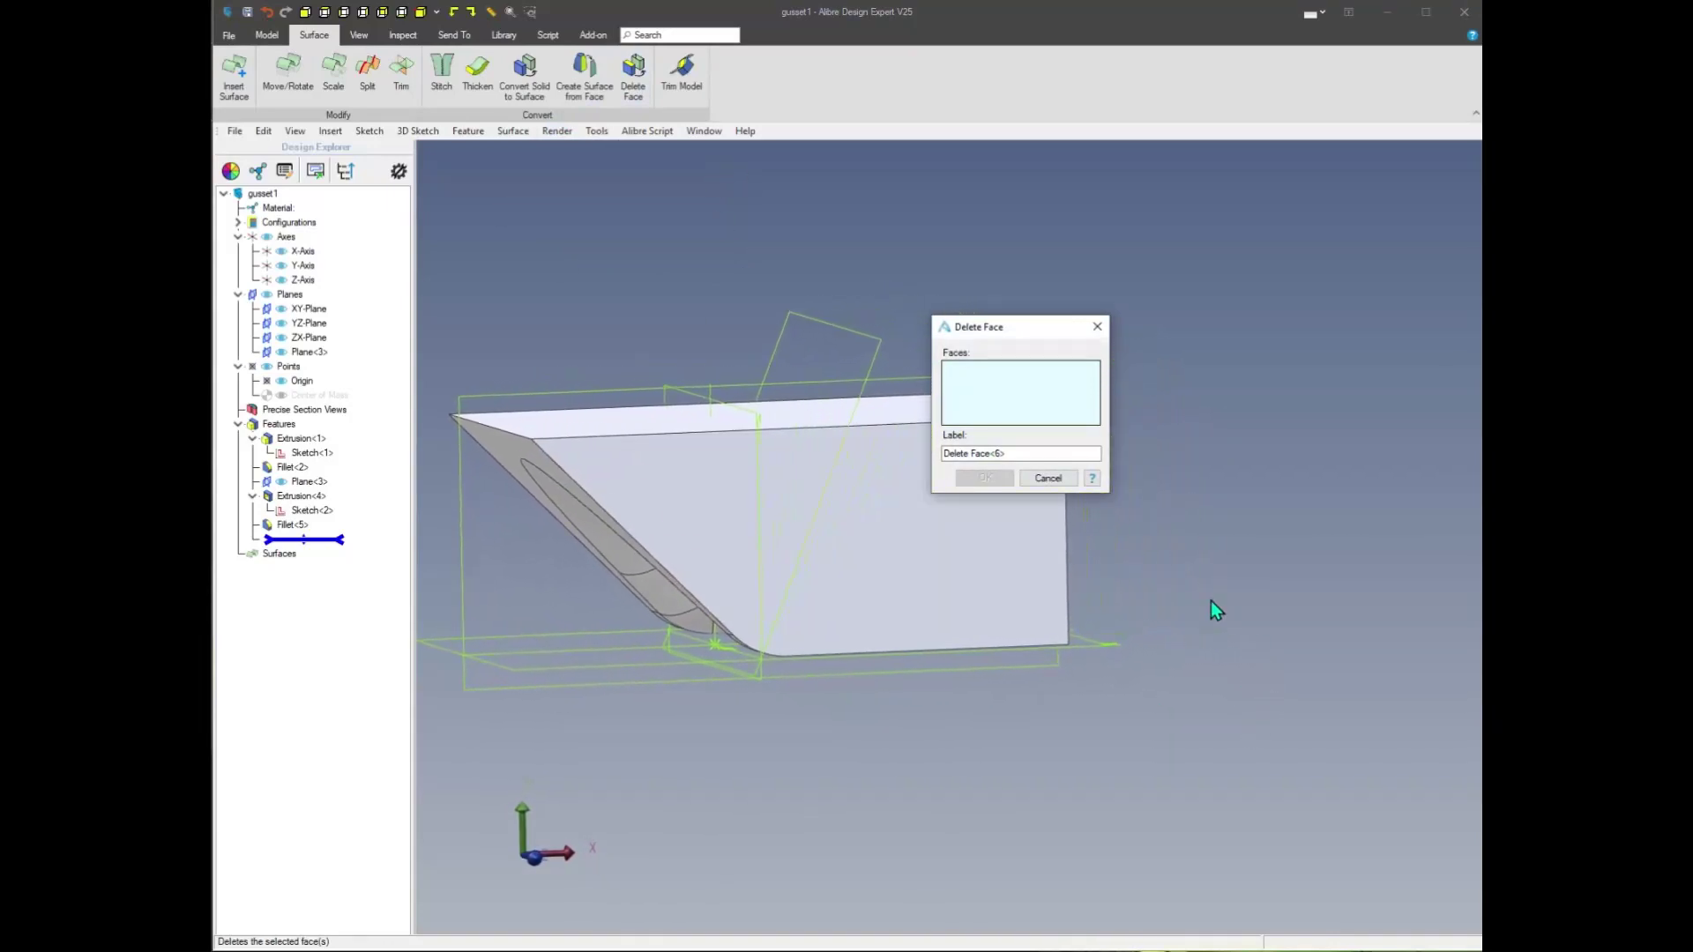
click(908, 536)
middle_drag(908, 536, 790, 411)
click(790, 411)
middle_drag(834, 479, 1198, 552)
click(940, 554)
click(928, 521)
key(Up)
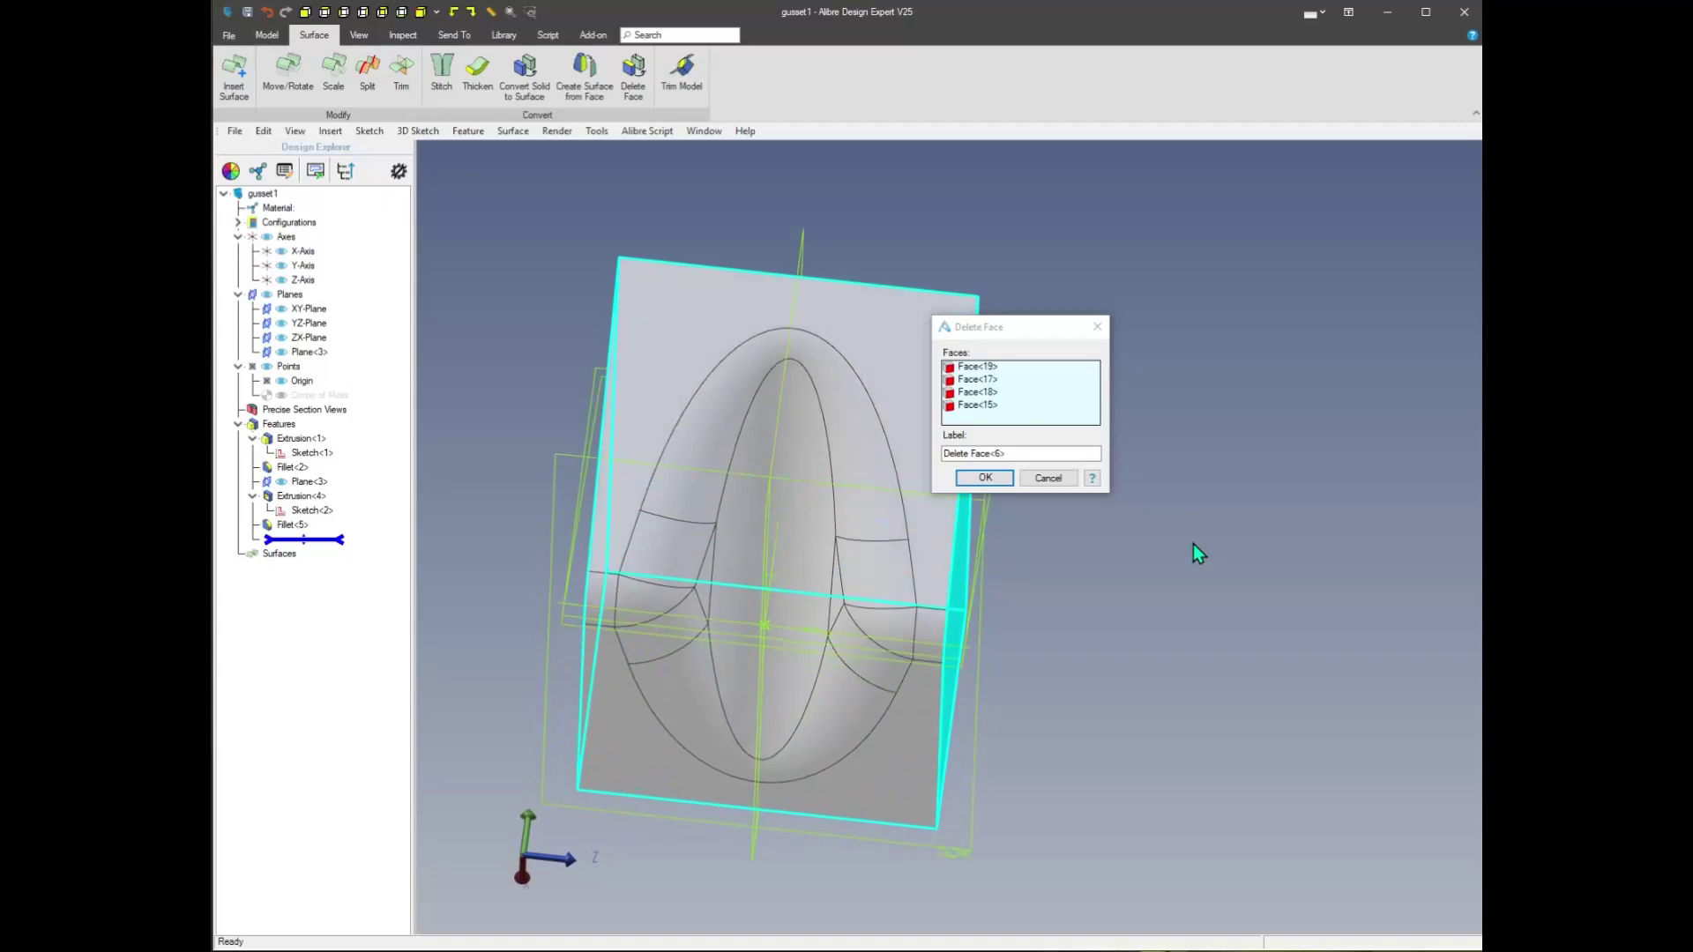
key(Up)
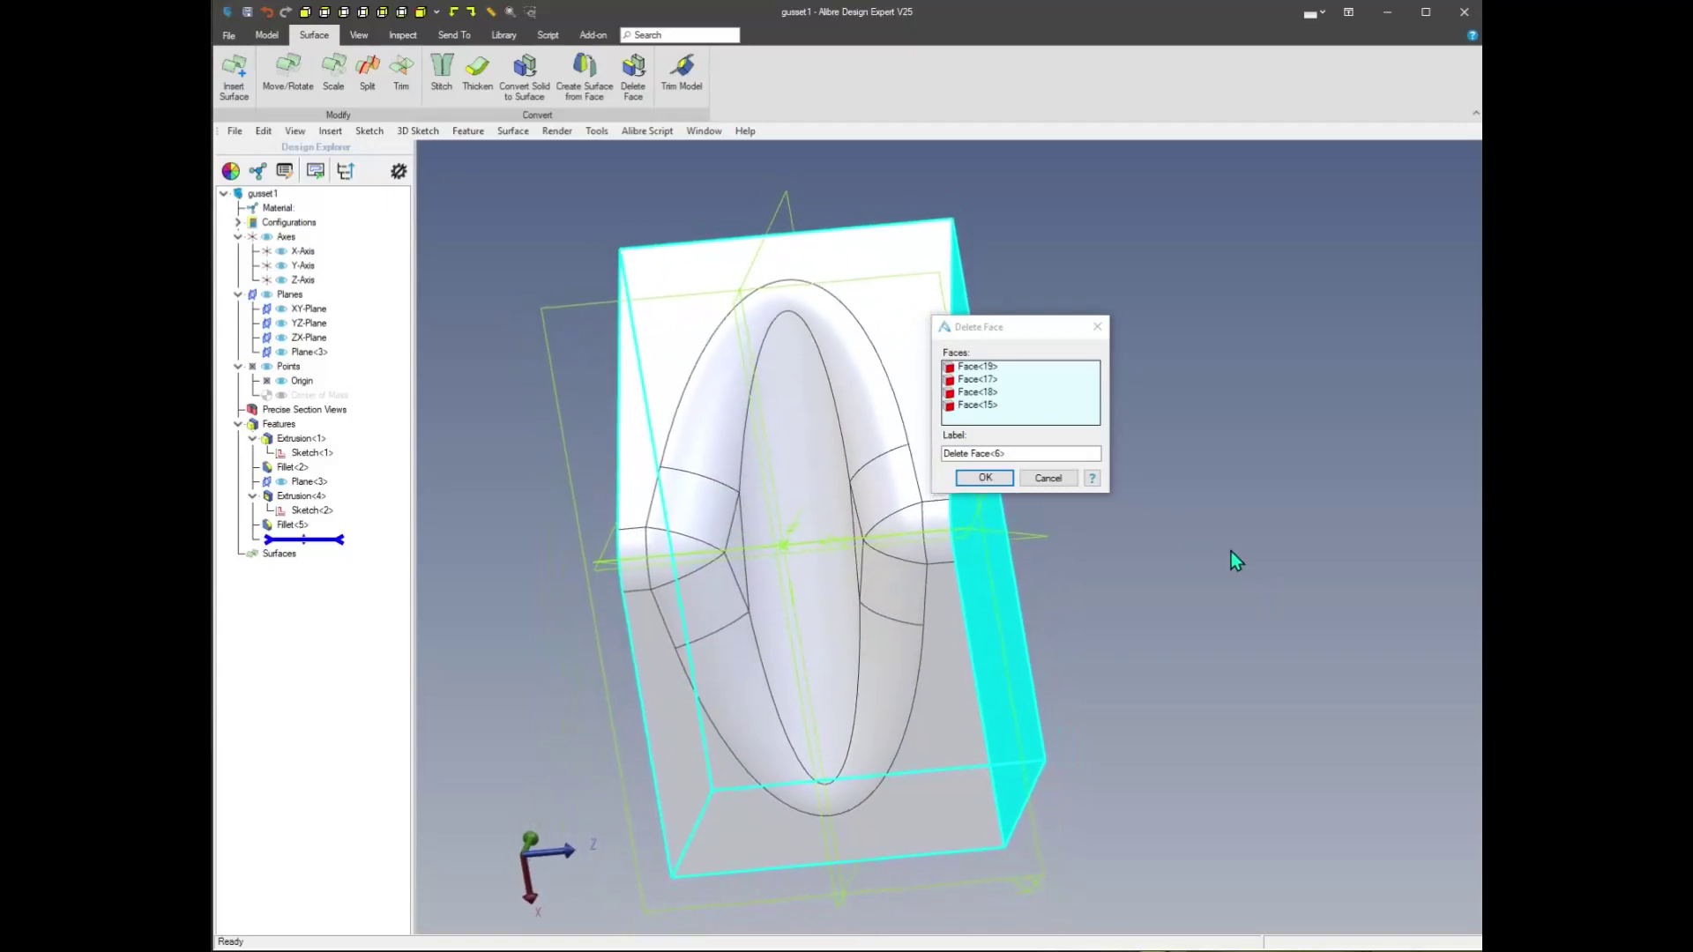
key(Up)
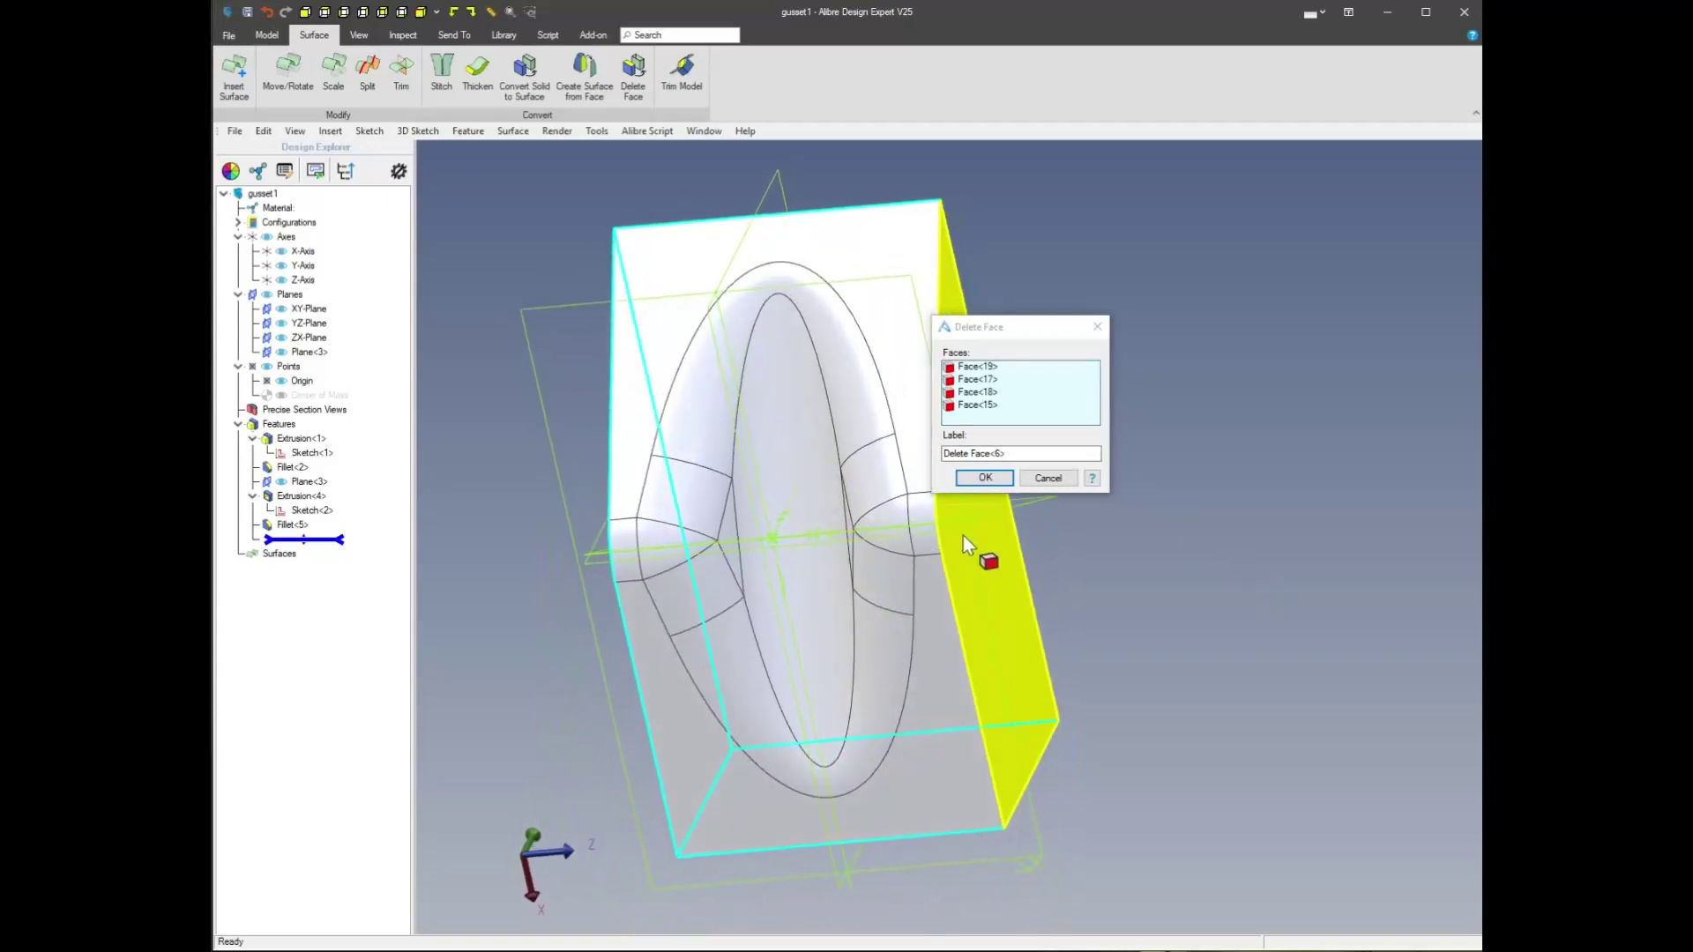
key(Up)
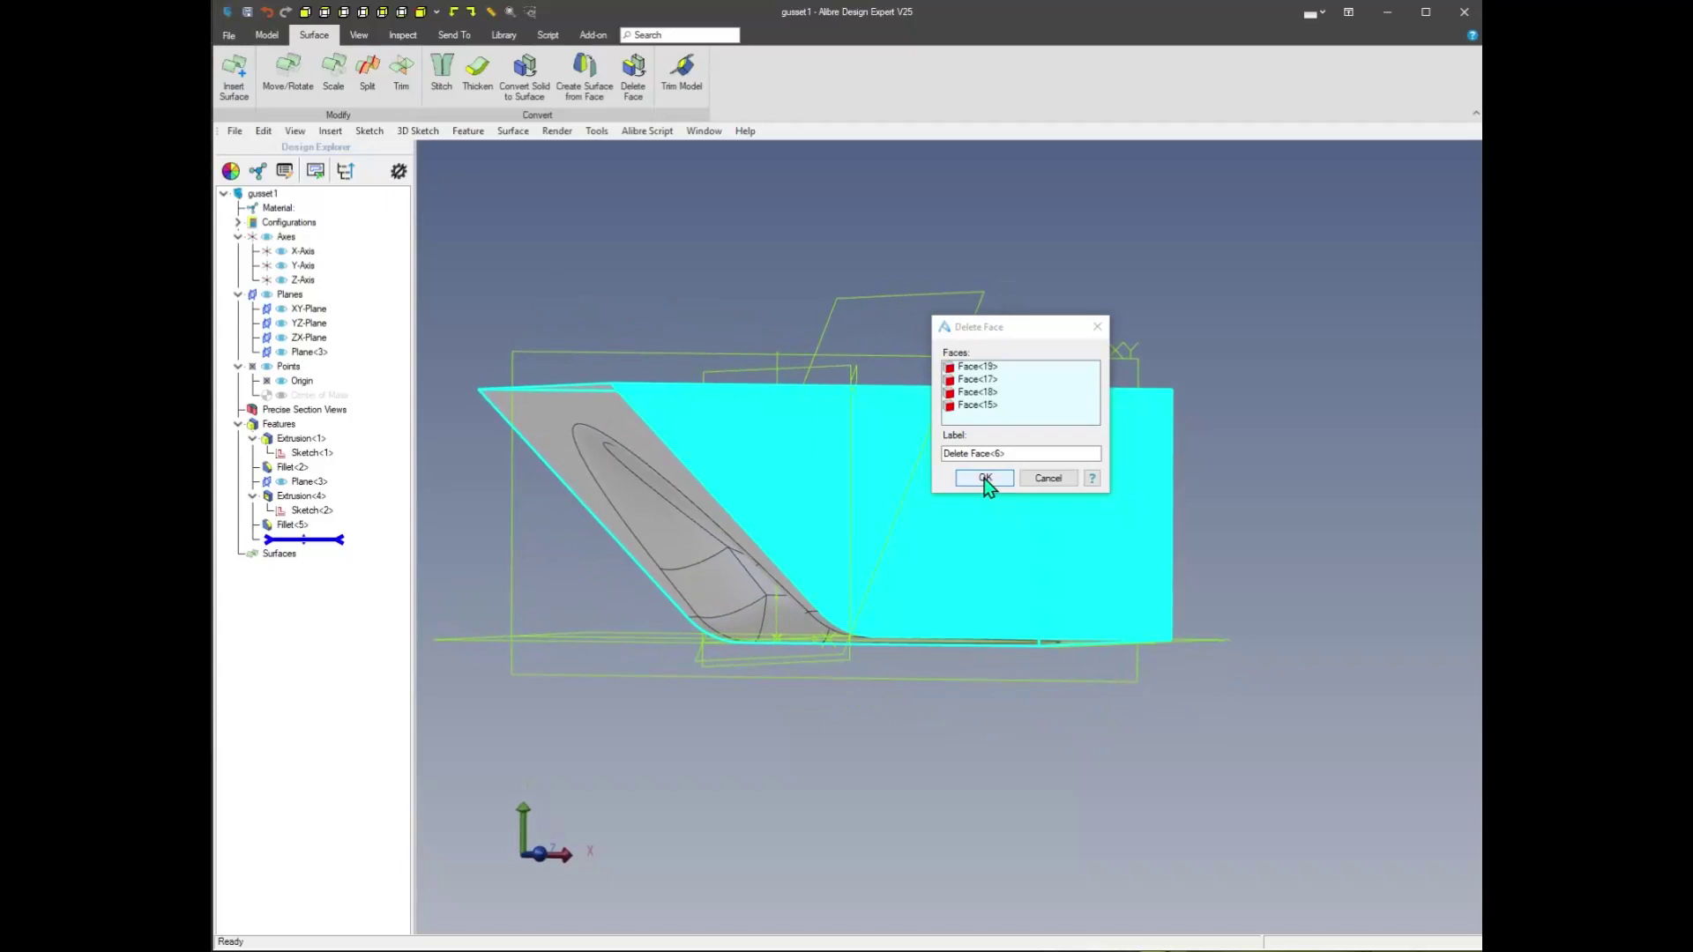
click(984, 478)
key(Up)
key(Up)
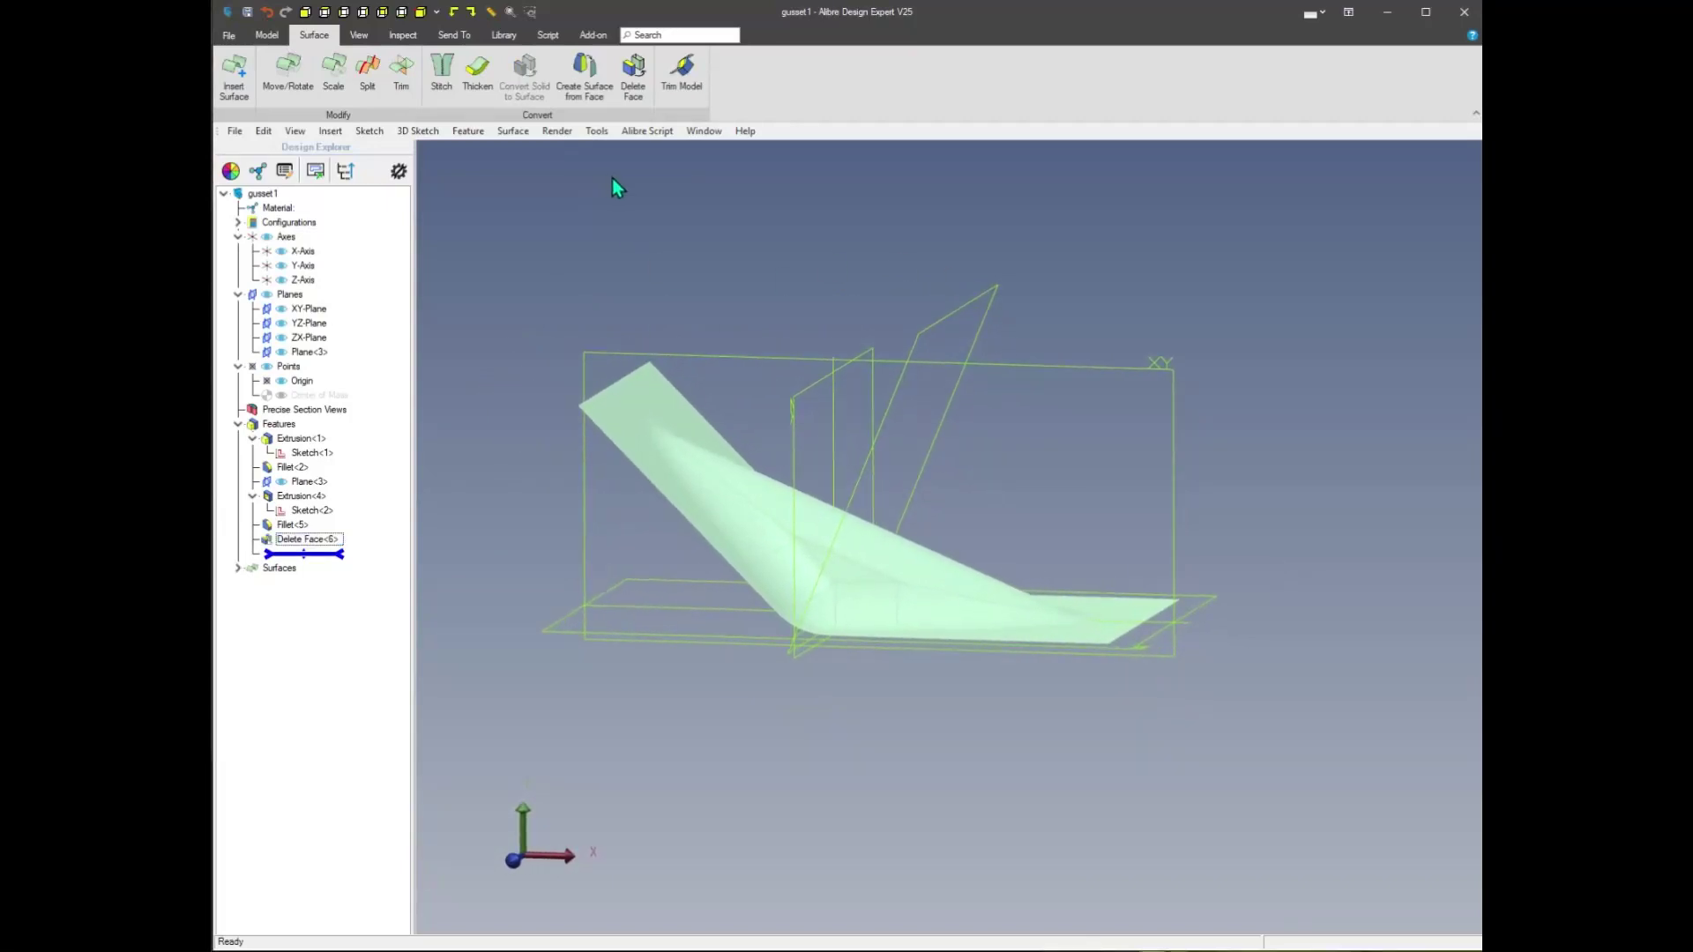
Thicken the remaining gusset surface by .0747 in toward the inside of the bend
click(477, 72)
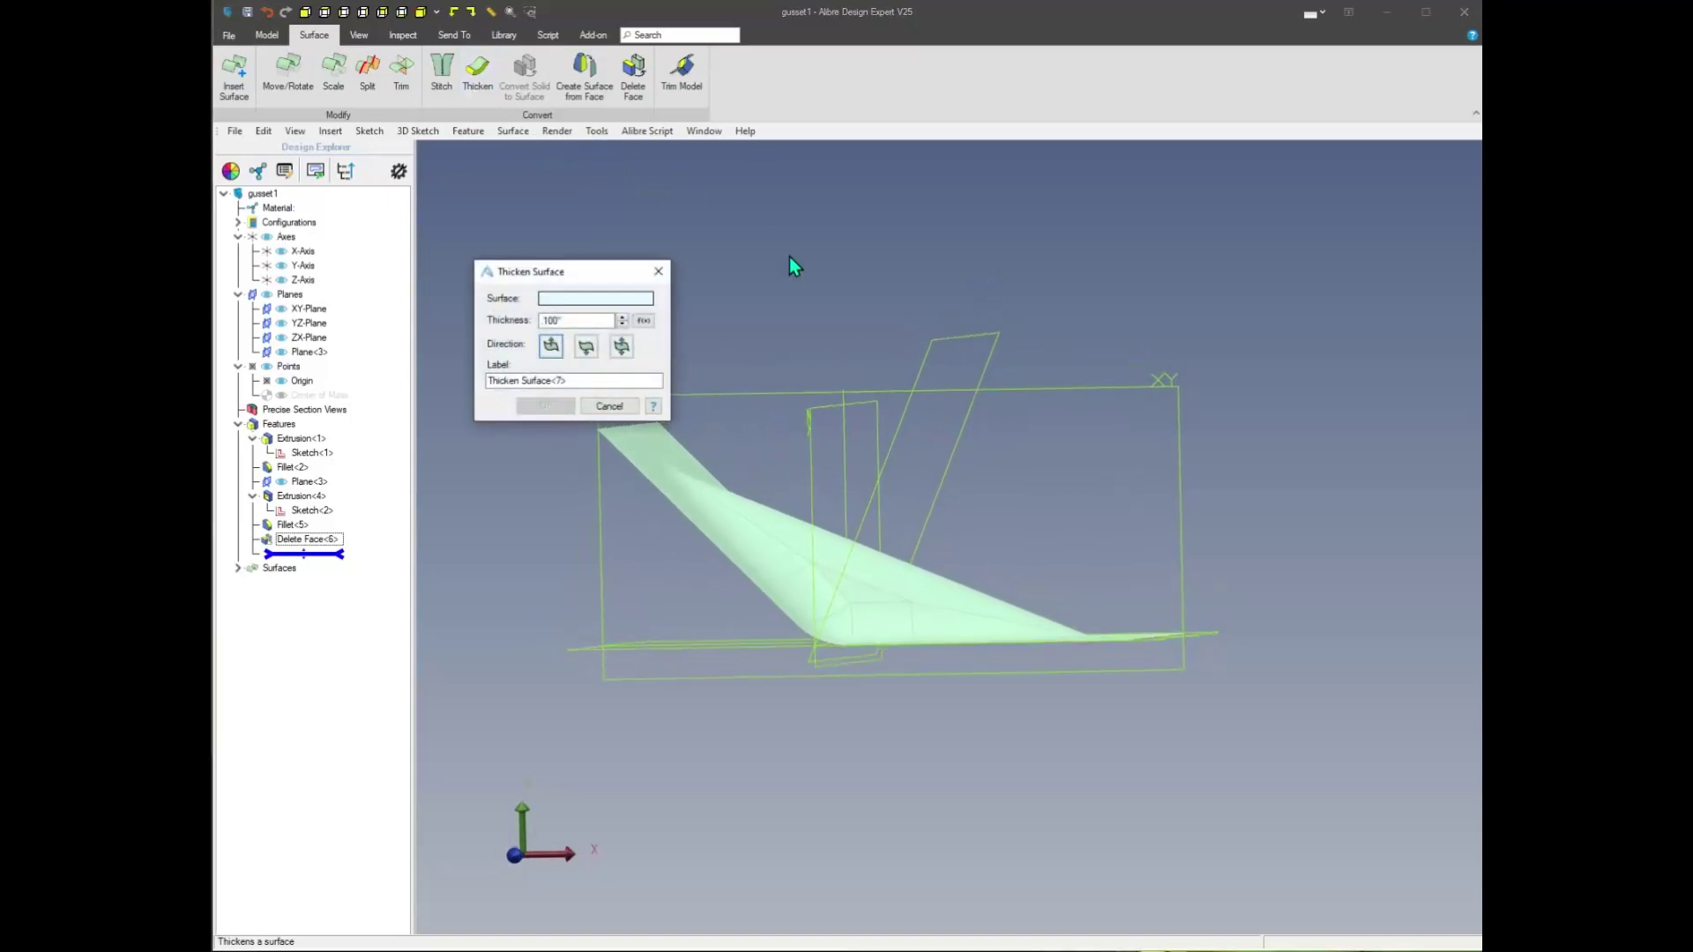
click(736, 475)
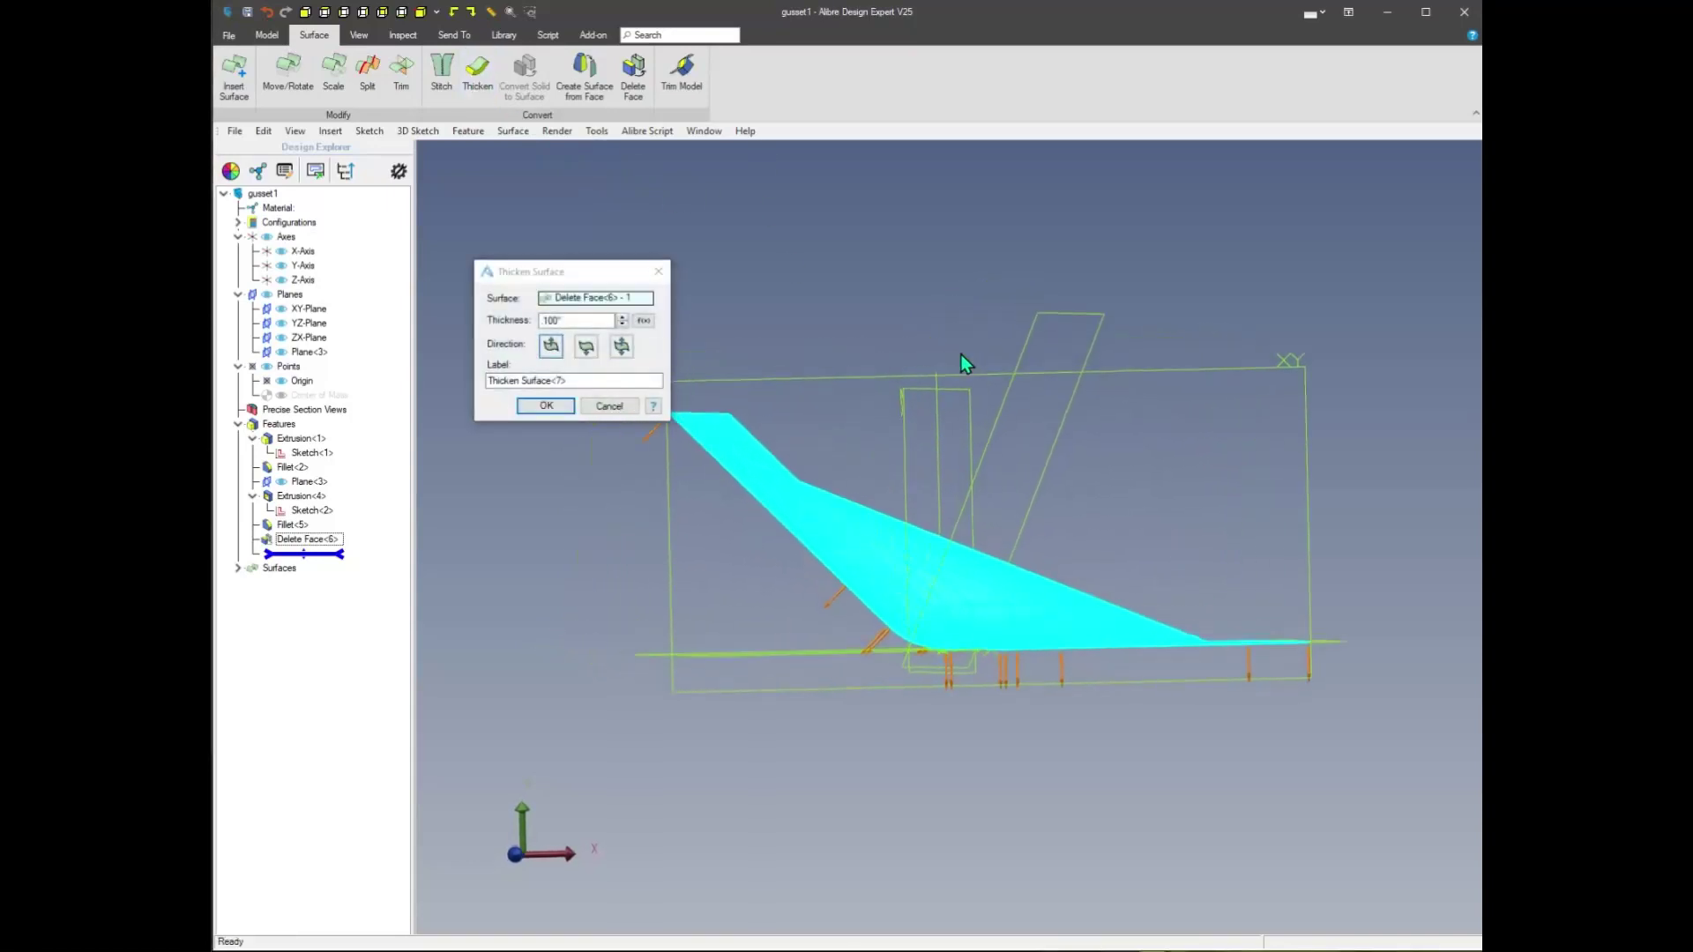
key(Right)
key(Right)
key(Right)
text(.)
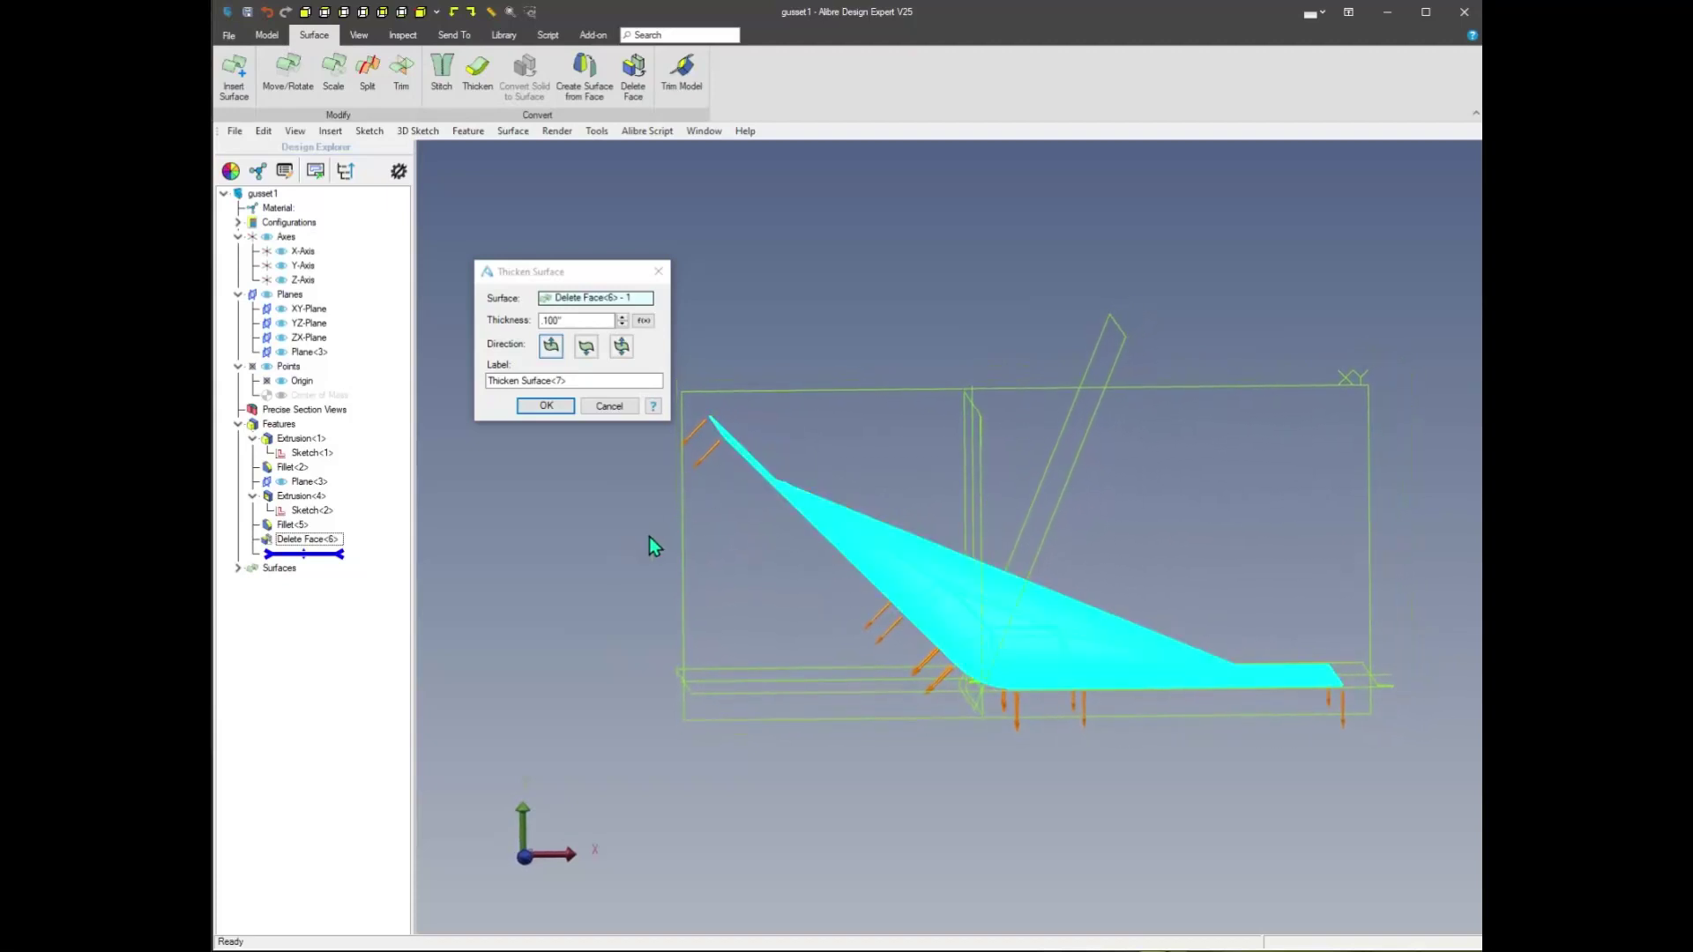
click(587, 351)
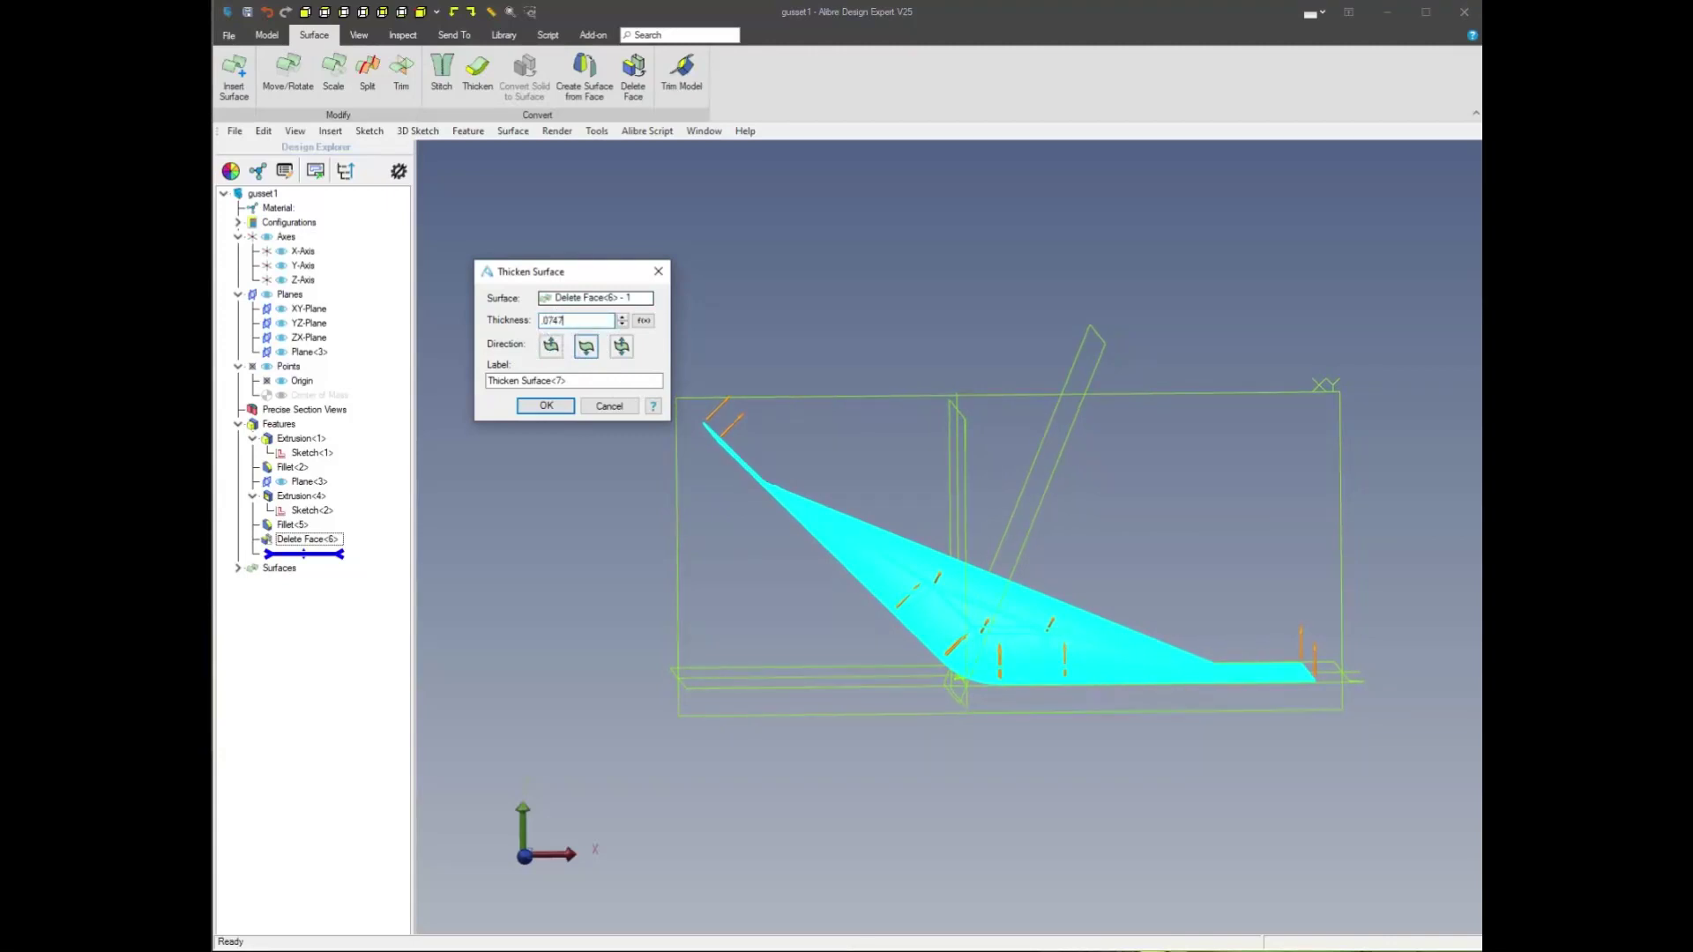
click(545, 406)
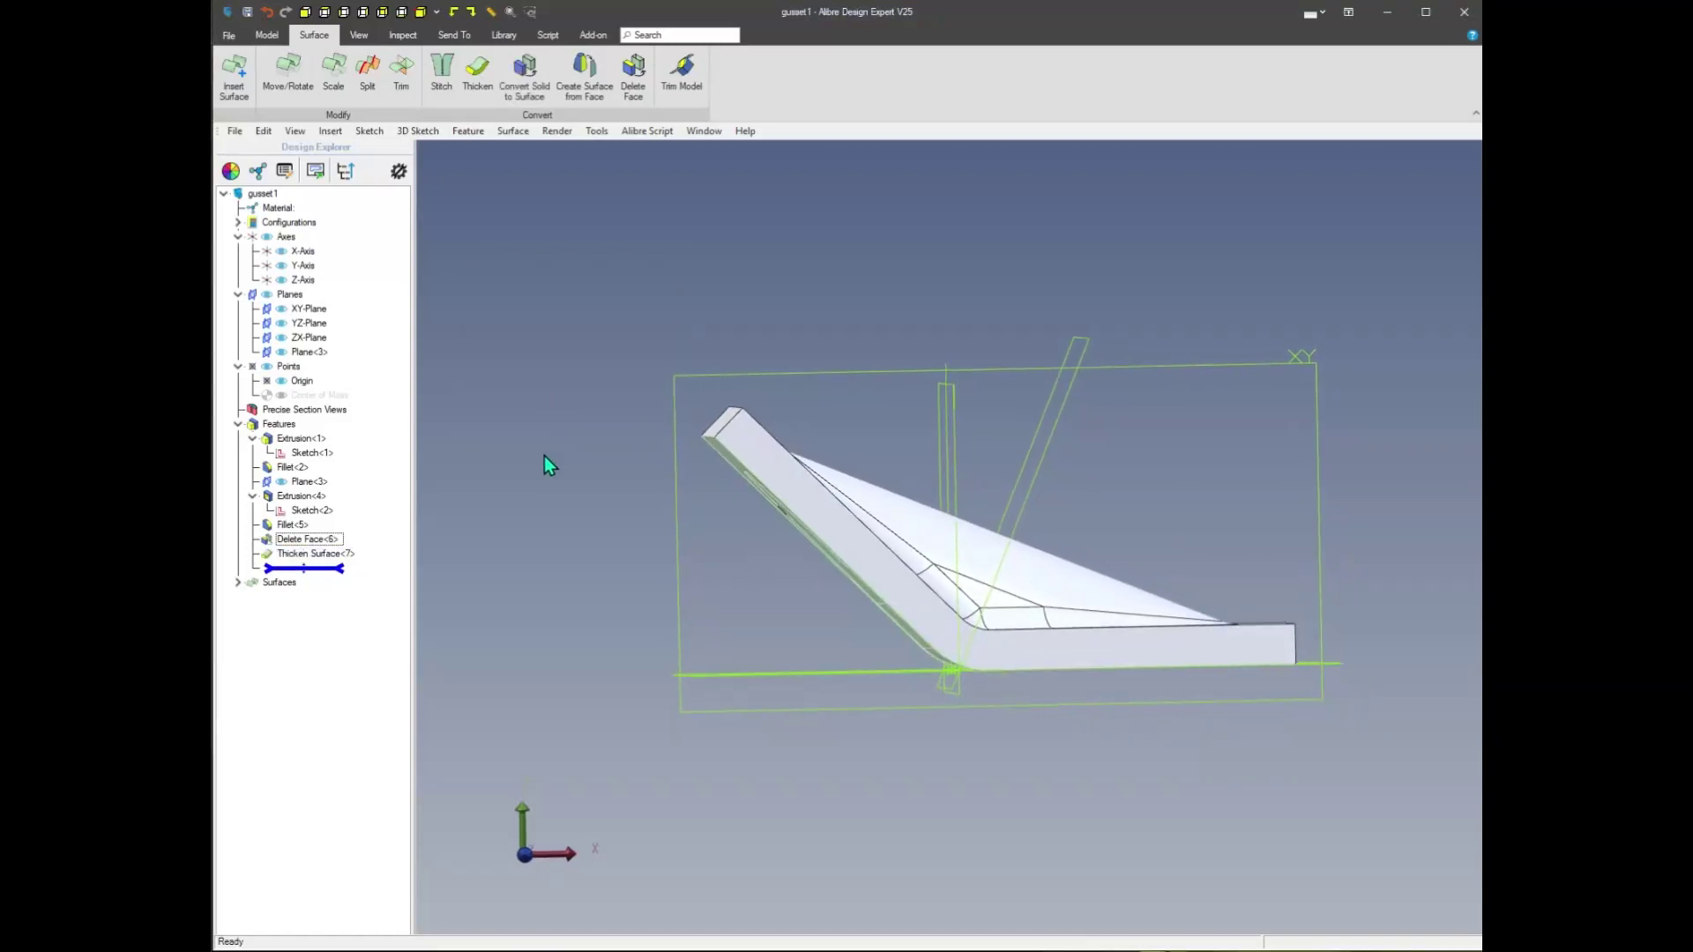
Hide the leftover Delete Face<6> - 1 surface on the outside of the thickened part
scroll(837, 503, up, 3)
middle_drag(653, 434, 684, 454)
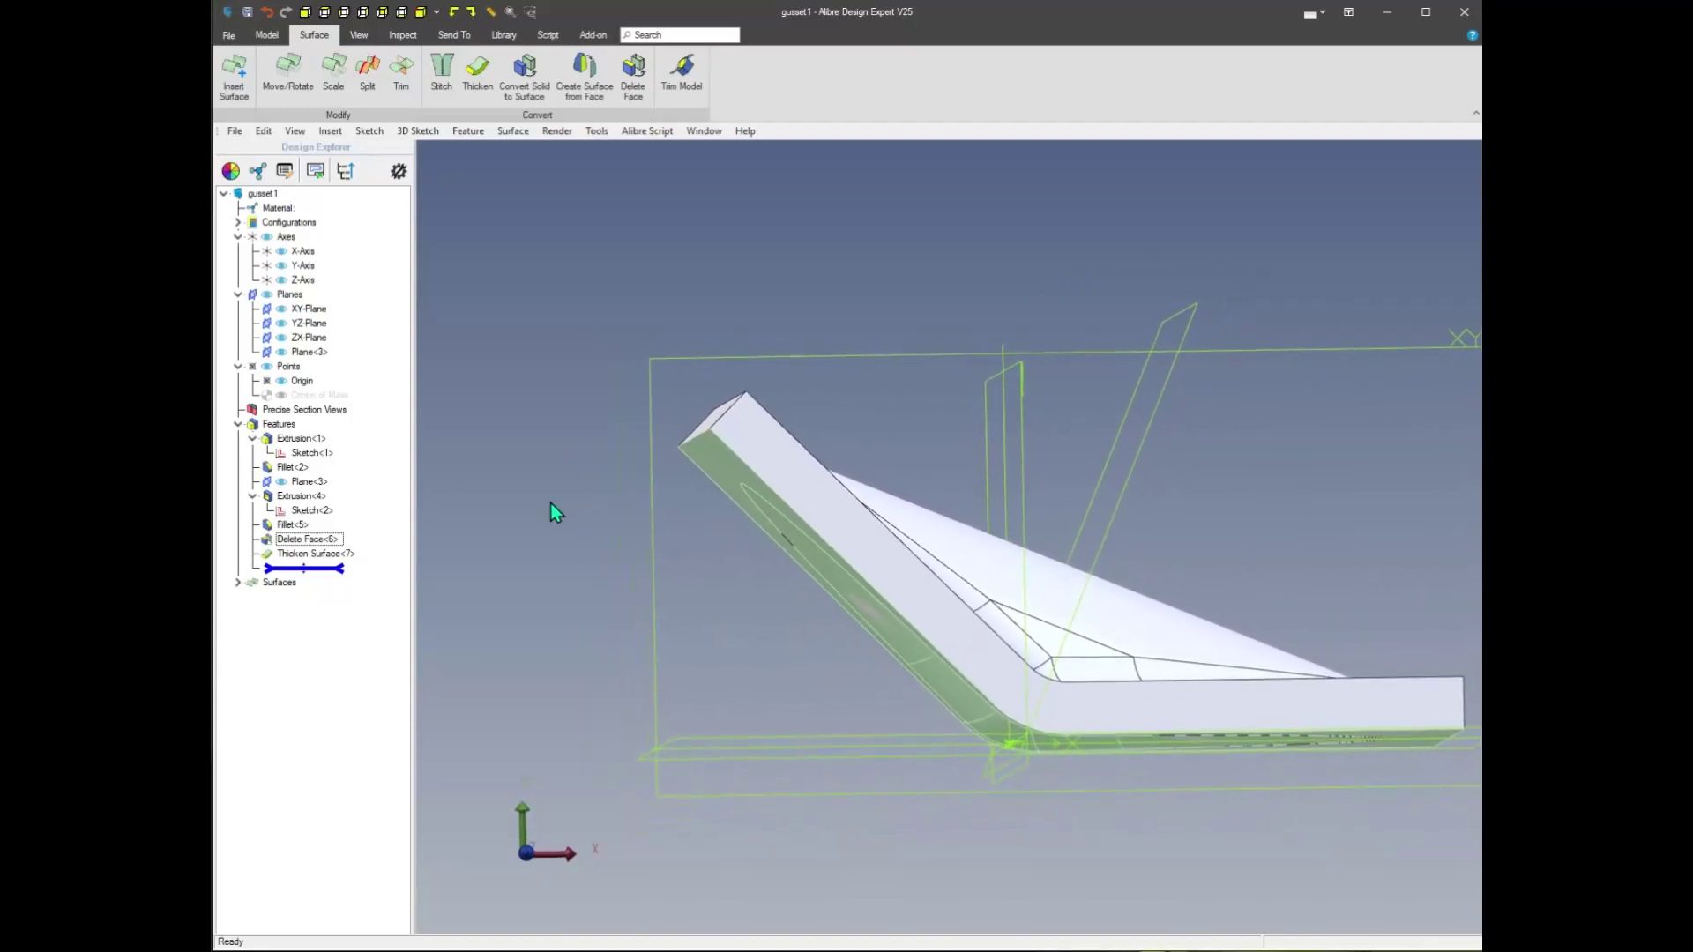
click(237, 582)
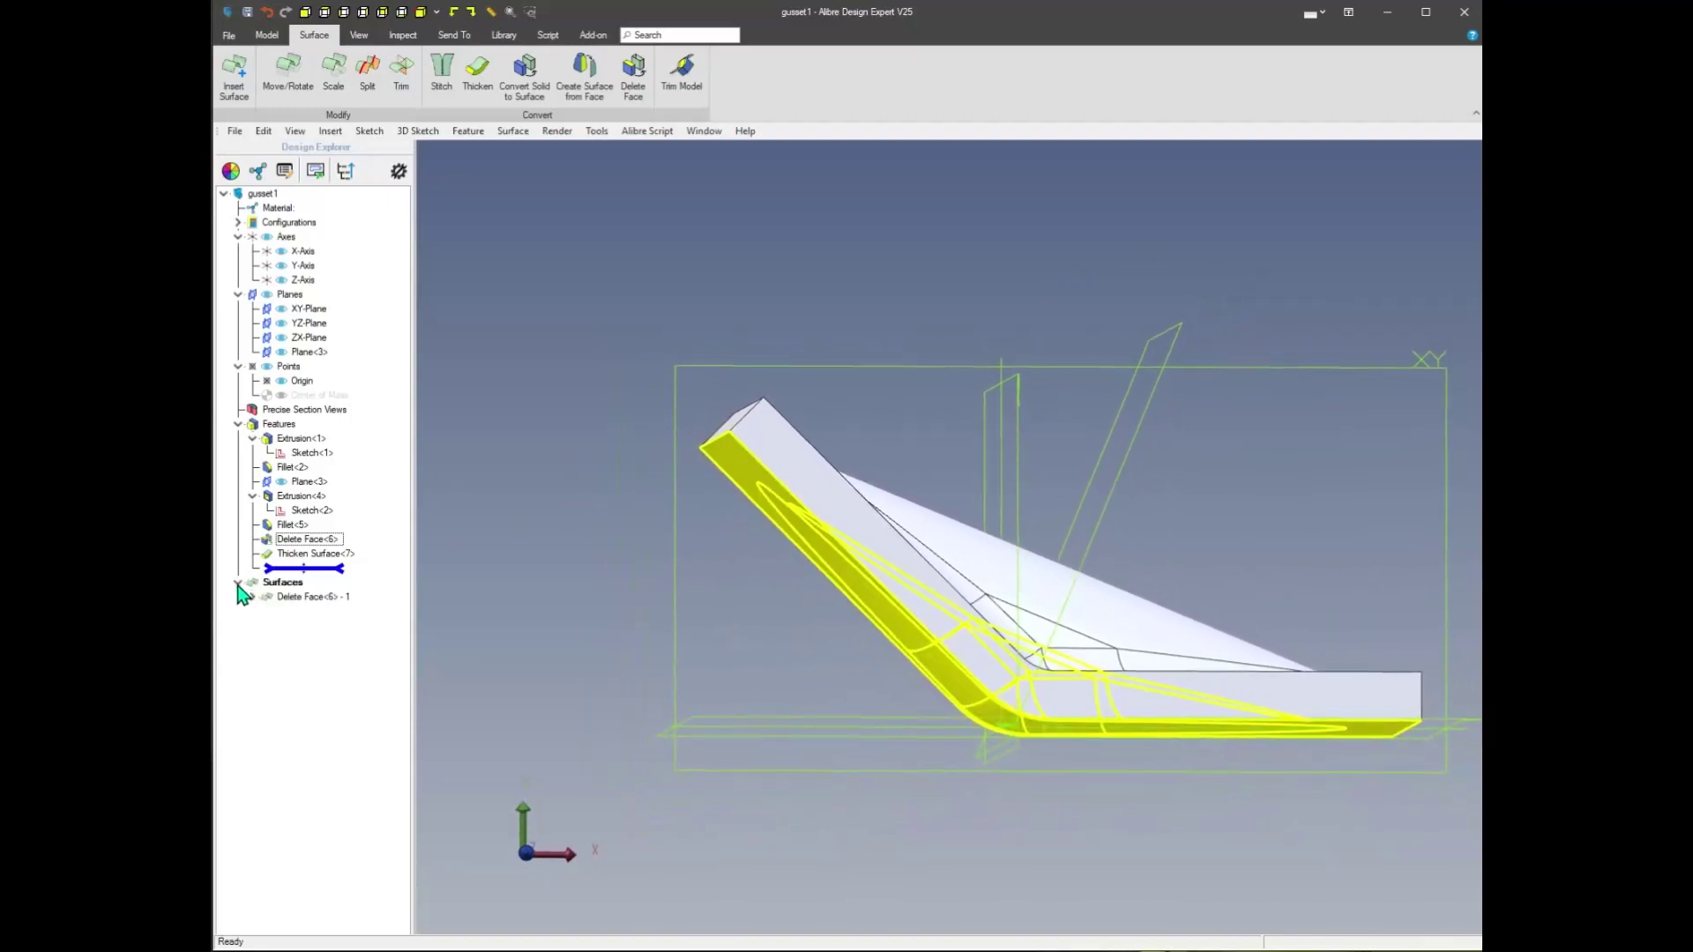
right_click(311, 599)
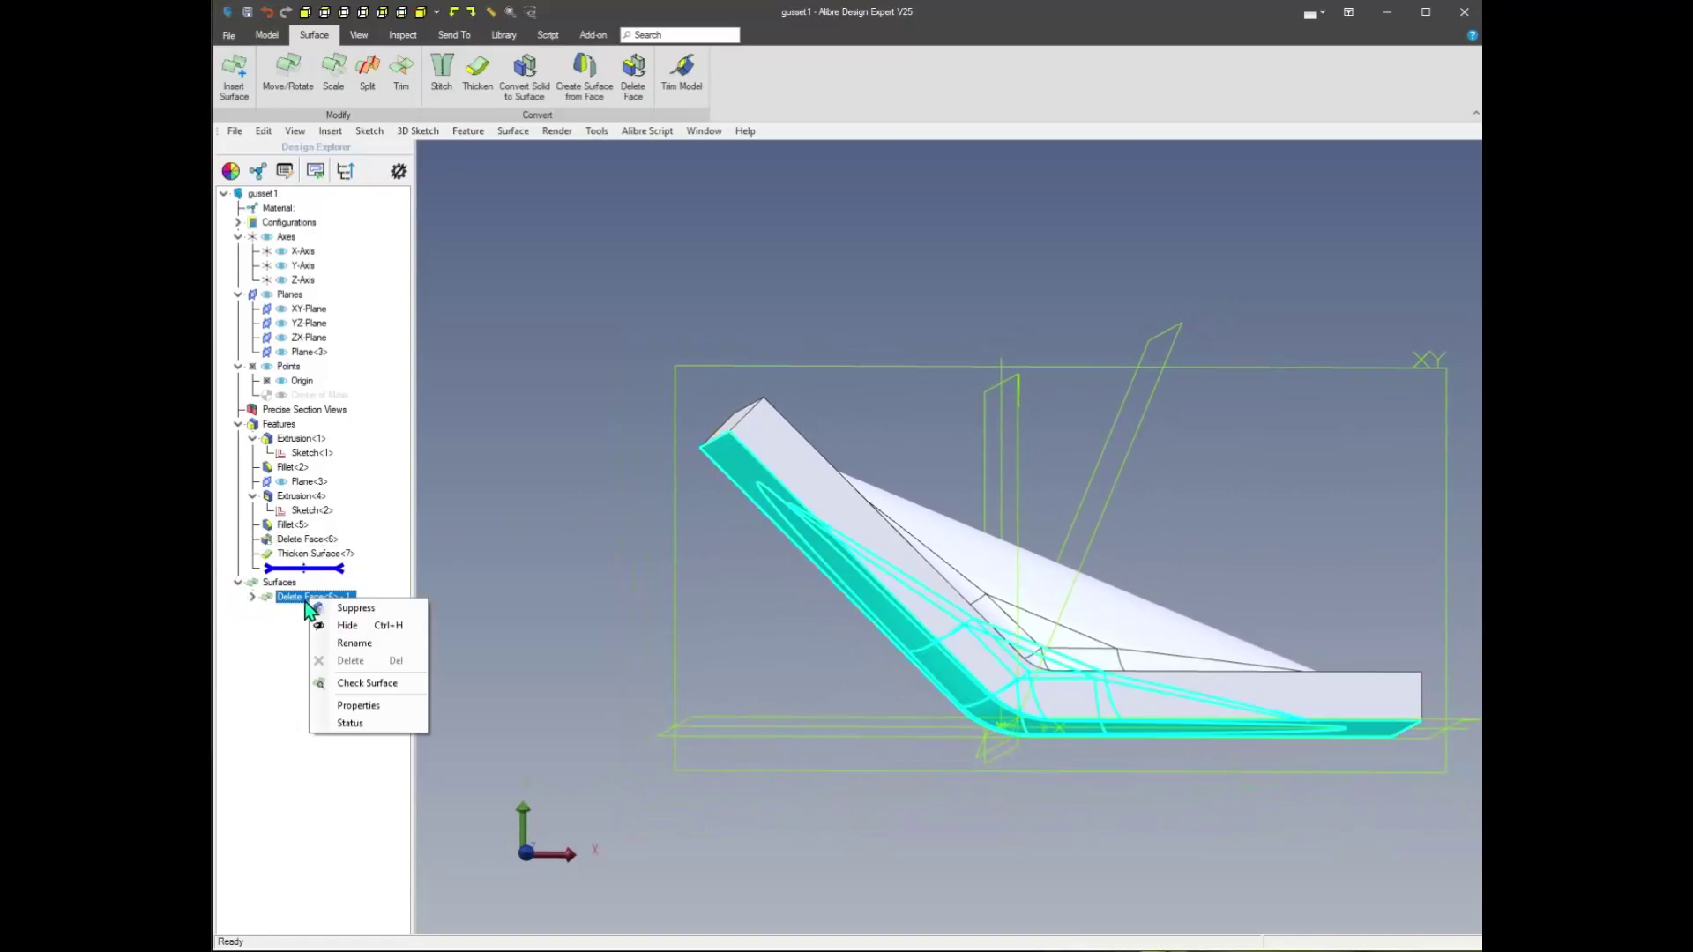
click(363, 628)
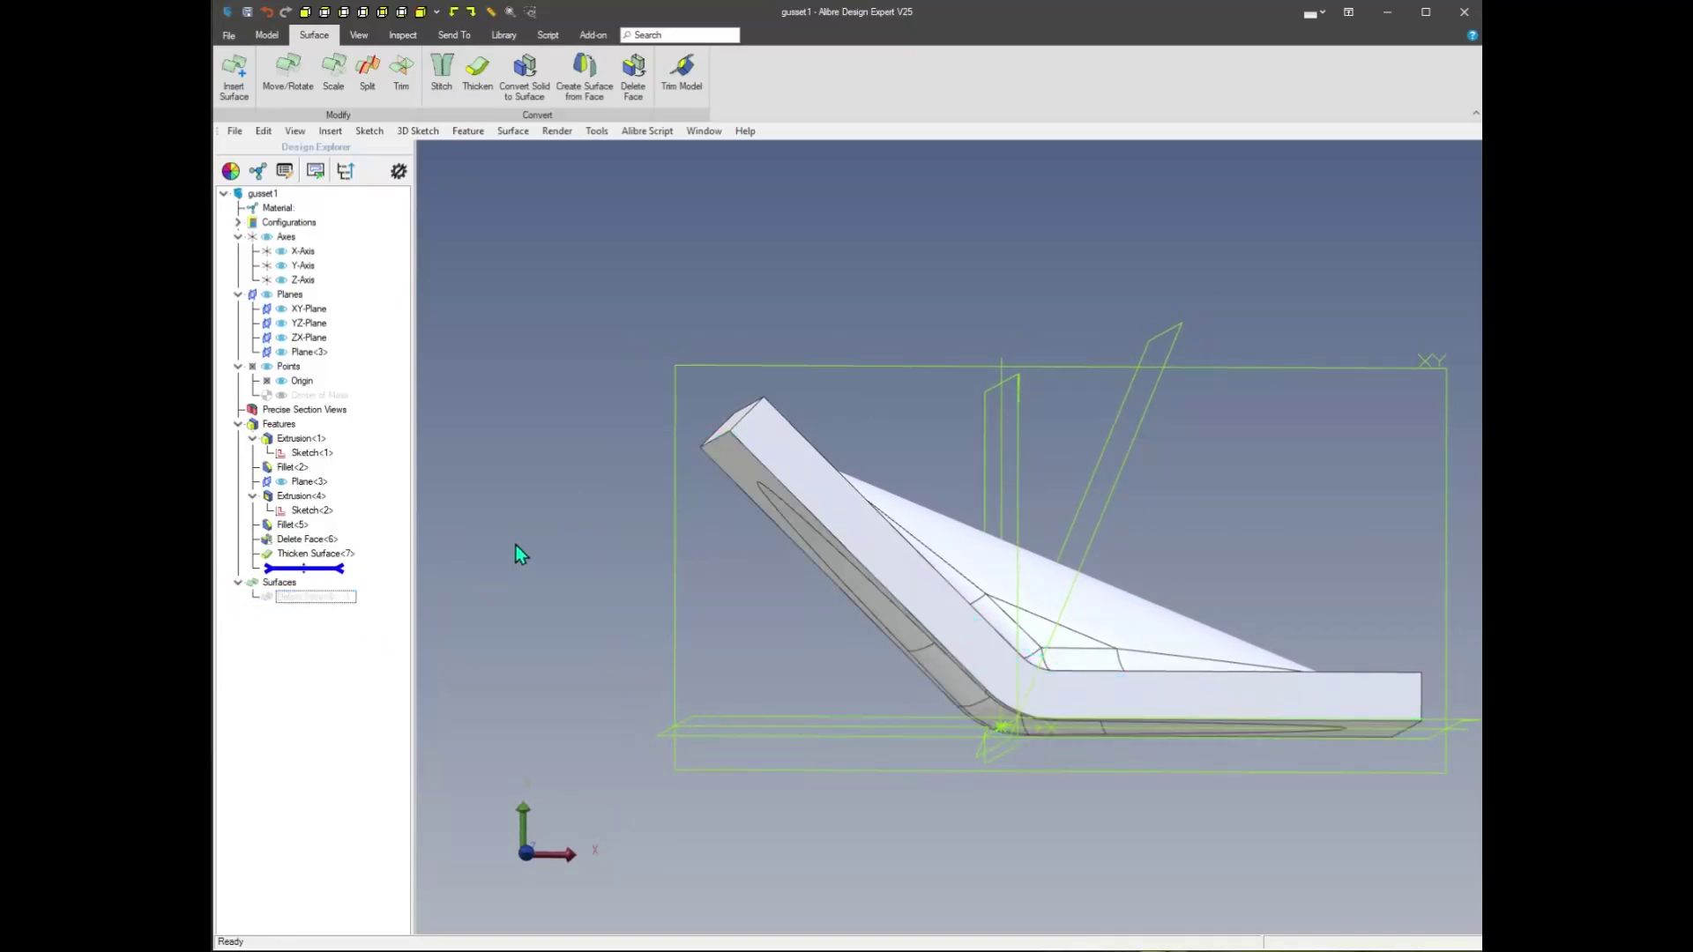
click(239, 589)
Set the bend angle parameter BA to 90 degrees and apply it to the gusseted part
middle_drag(511, 529, 591, 414)
right_drag(590, 415, 648, 405)
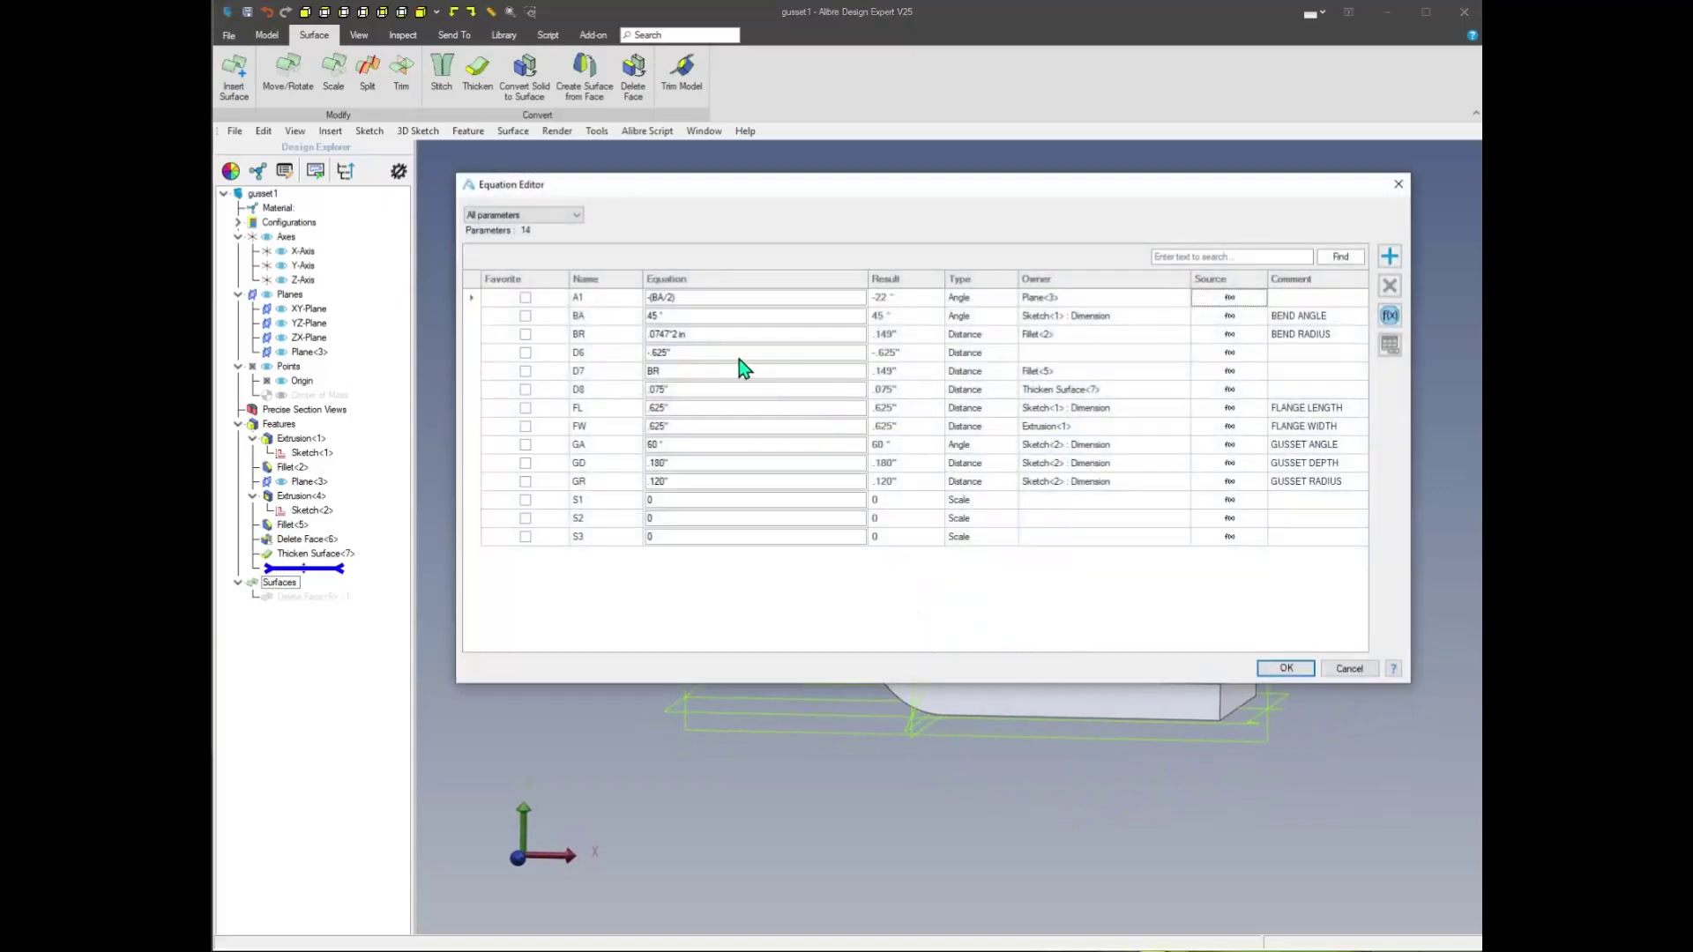
click(693, 319)
text(90)
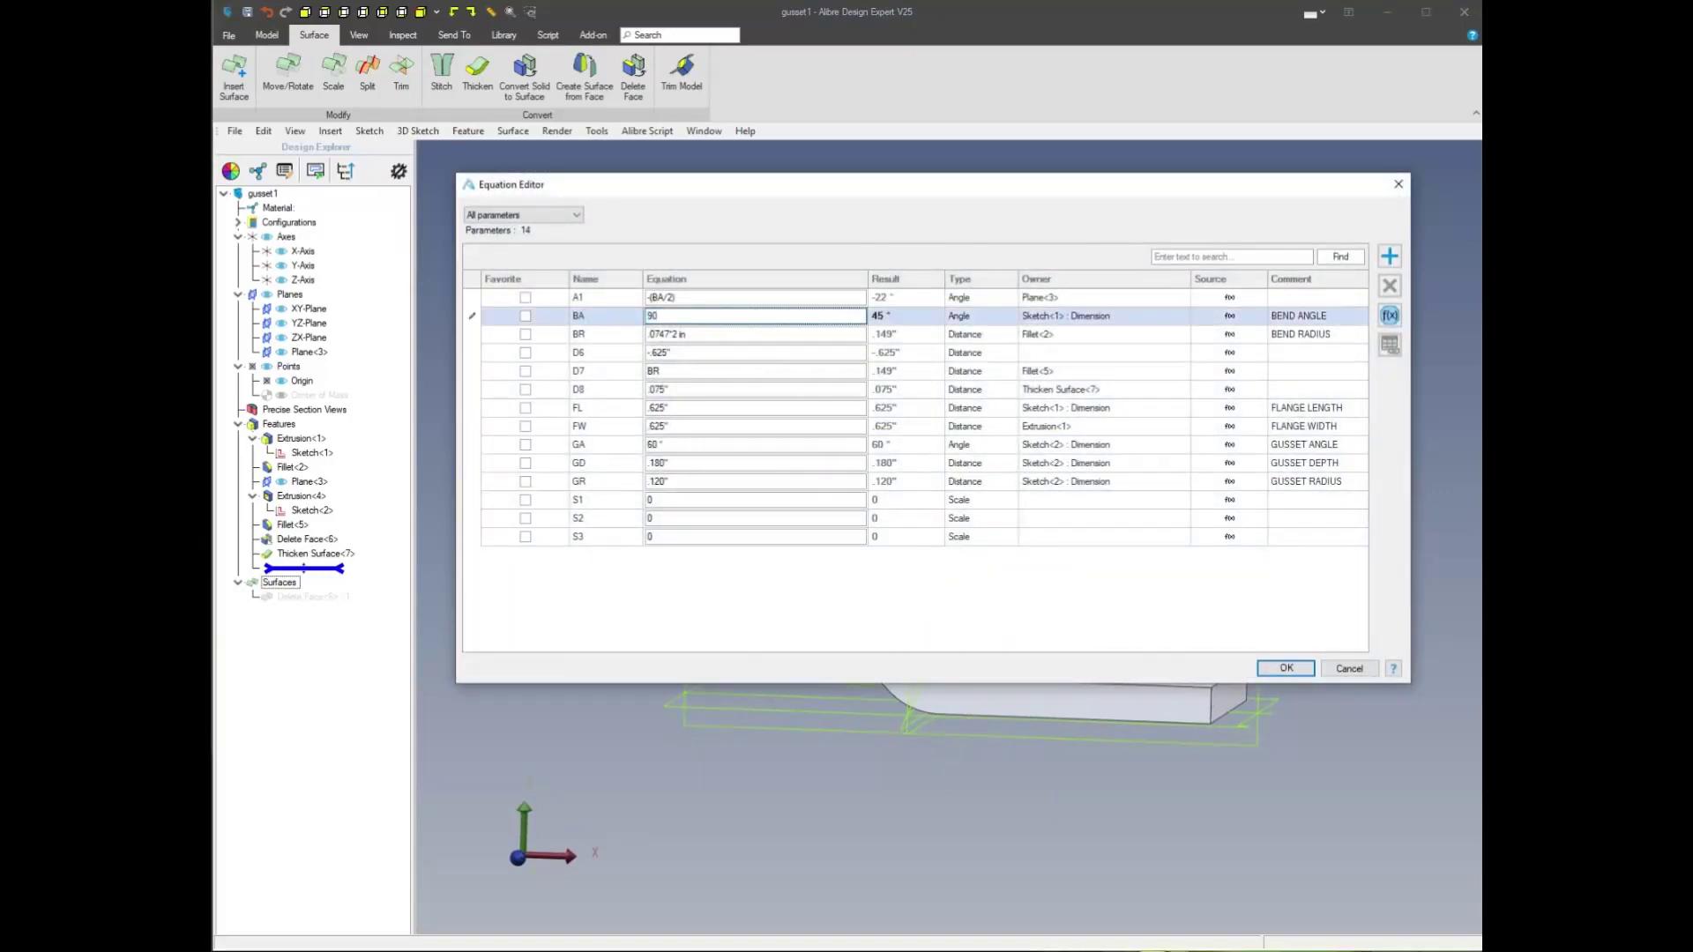
click(1289, 669)
middle_drag(804, 450, 511, 436)
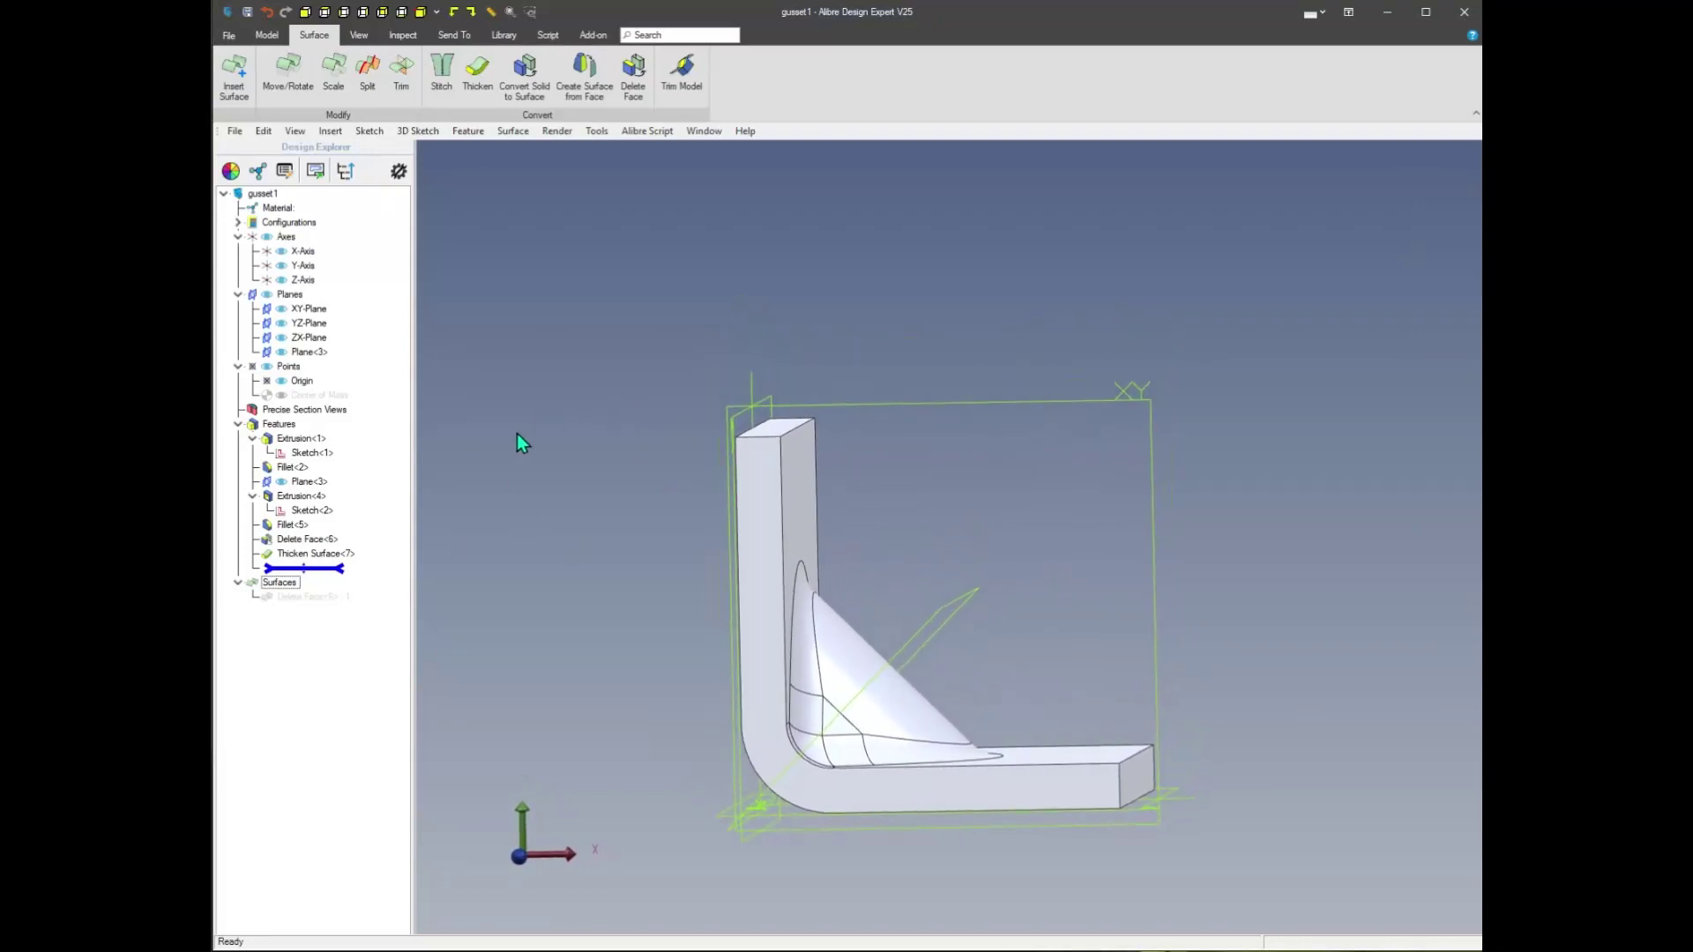
Rename the Thicken Surface<7> thickness parameter to MT and give it the comment MATERIAL THICKNESS, applying the changes
right_drag(447, 545, 498, 548)
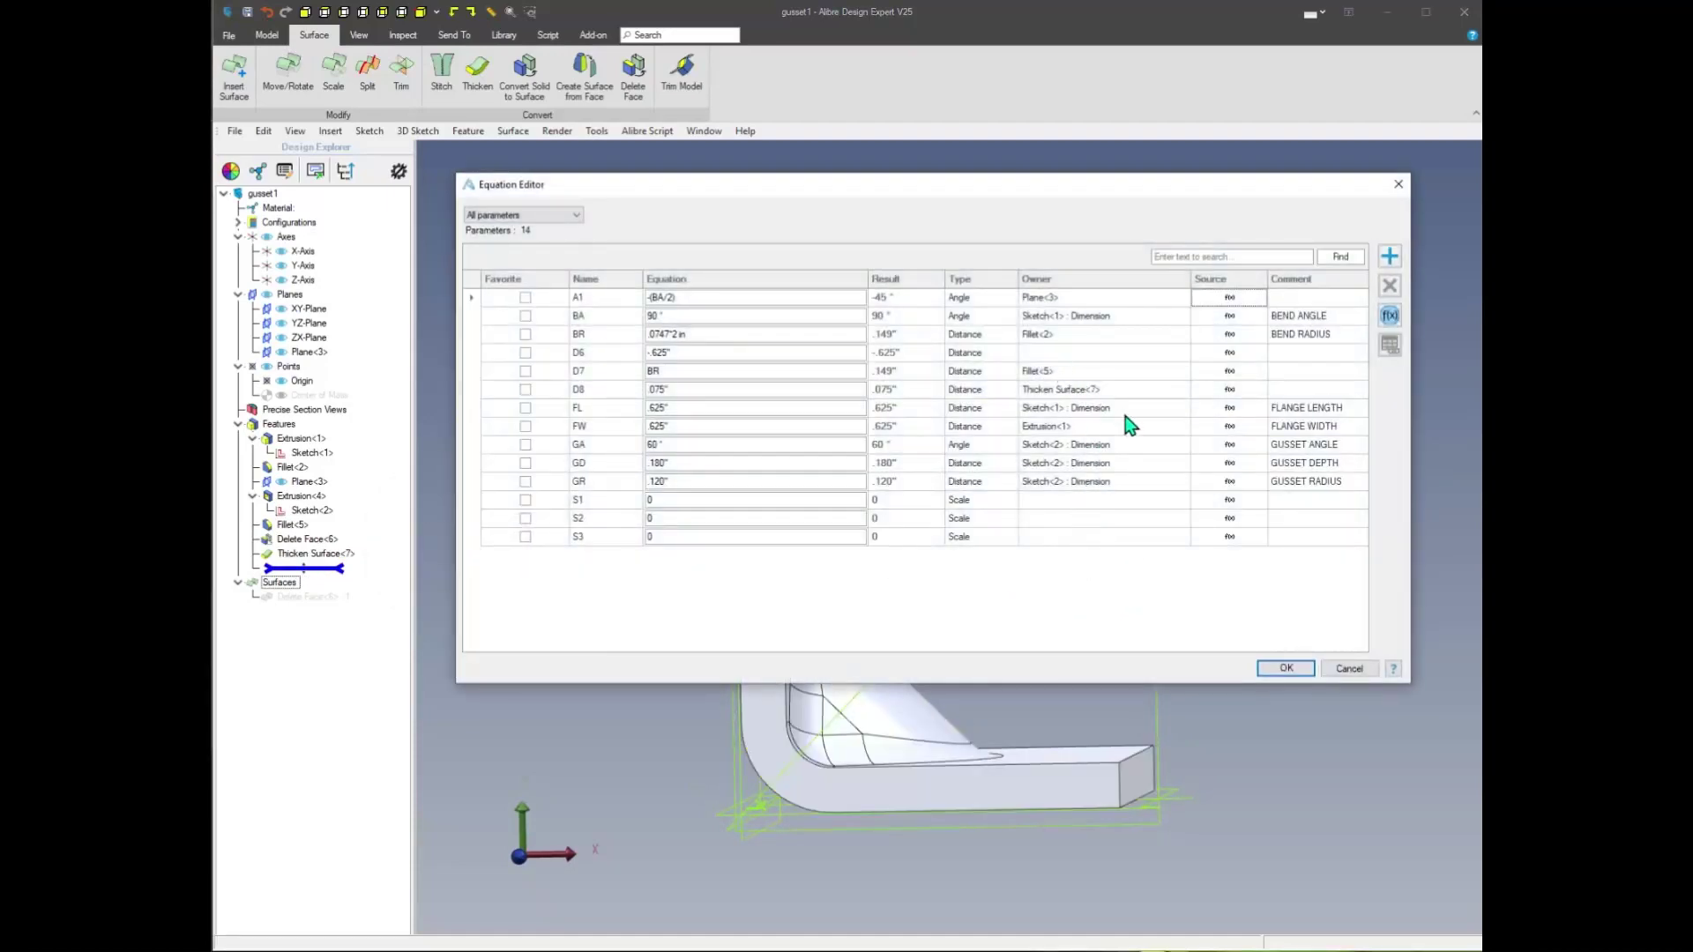
click(617, 388)
text(MT)
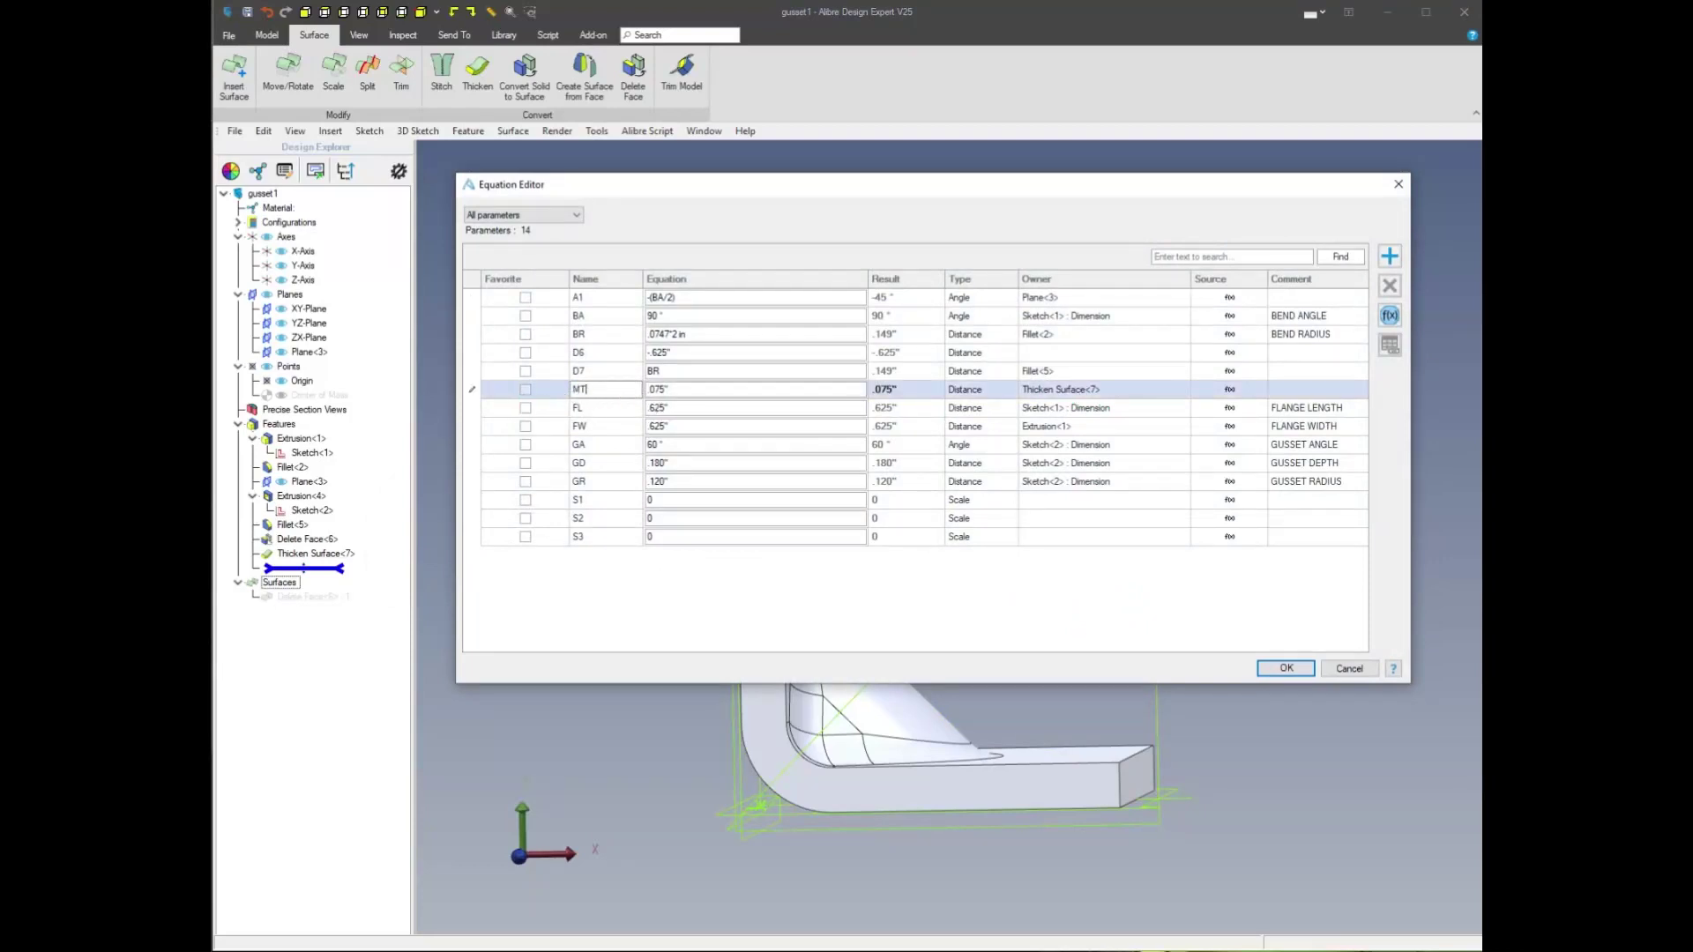
key(Tab)
key(Tab)
key(Tab)
key(Tab)
key(Tab)
key(Tab)
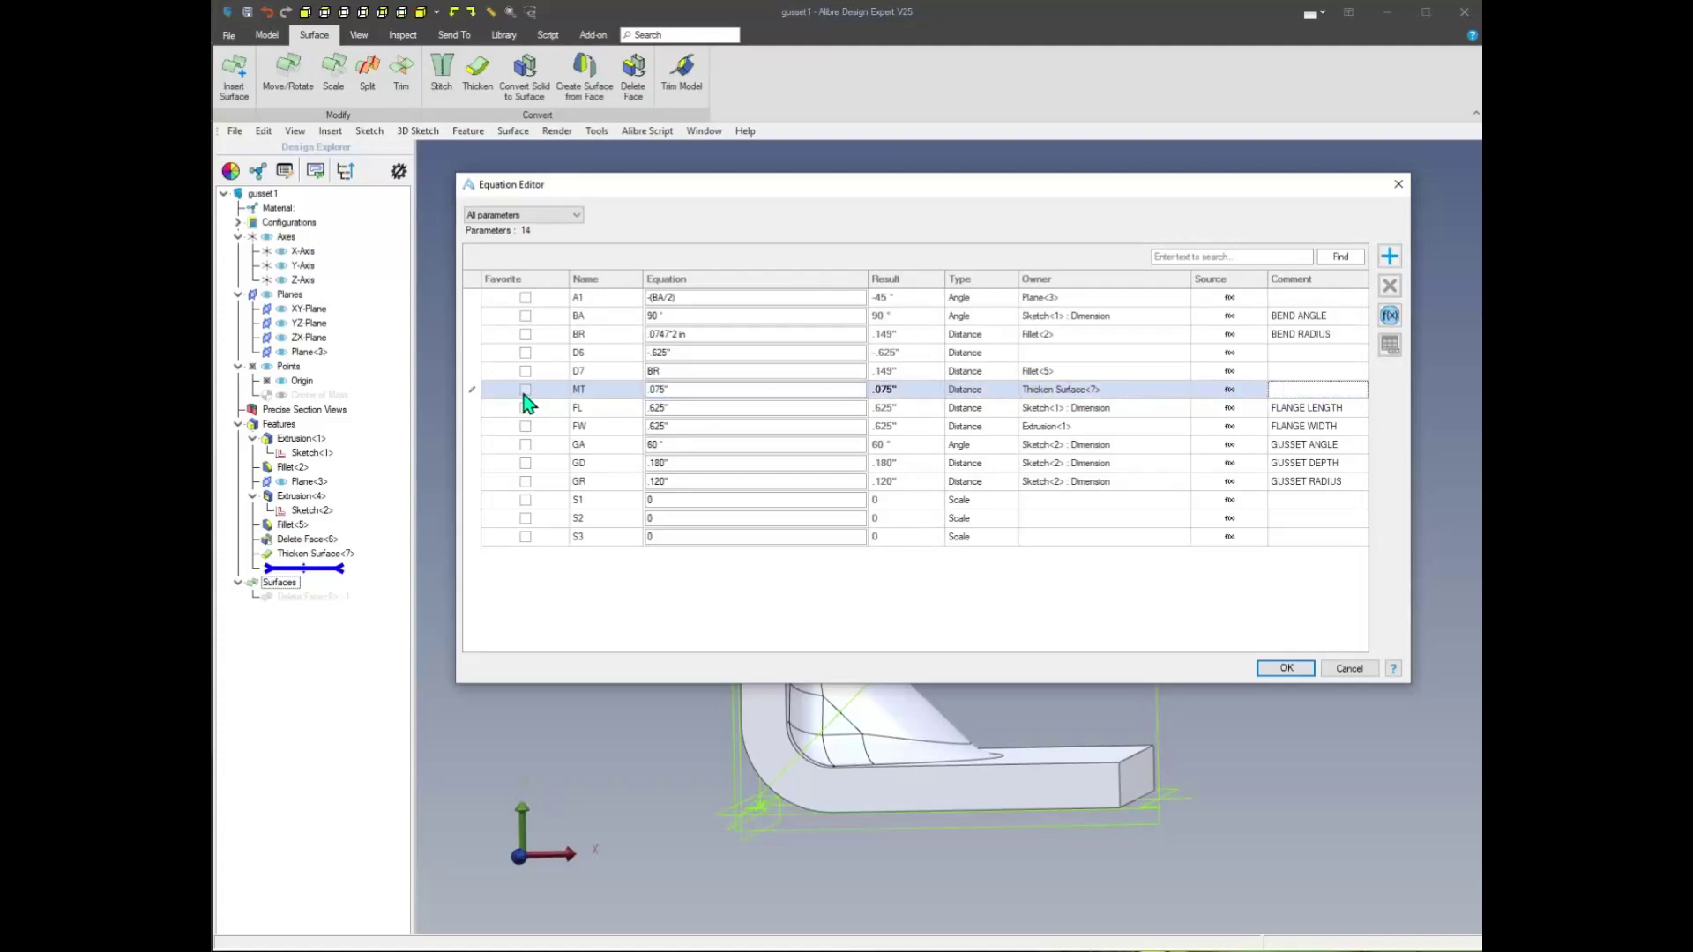
text(MATERIAL THICKNESS)
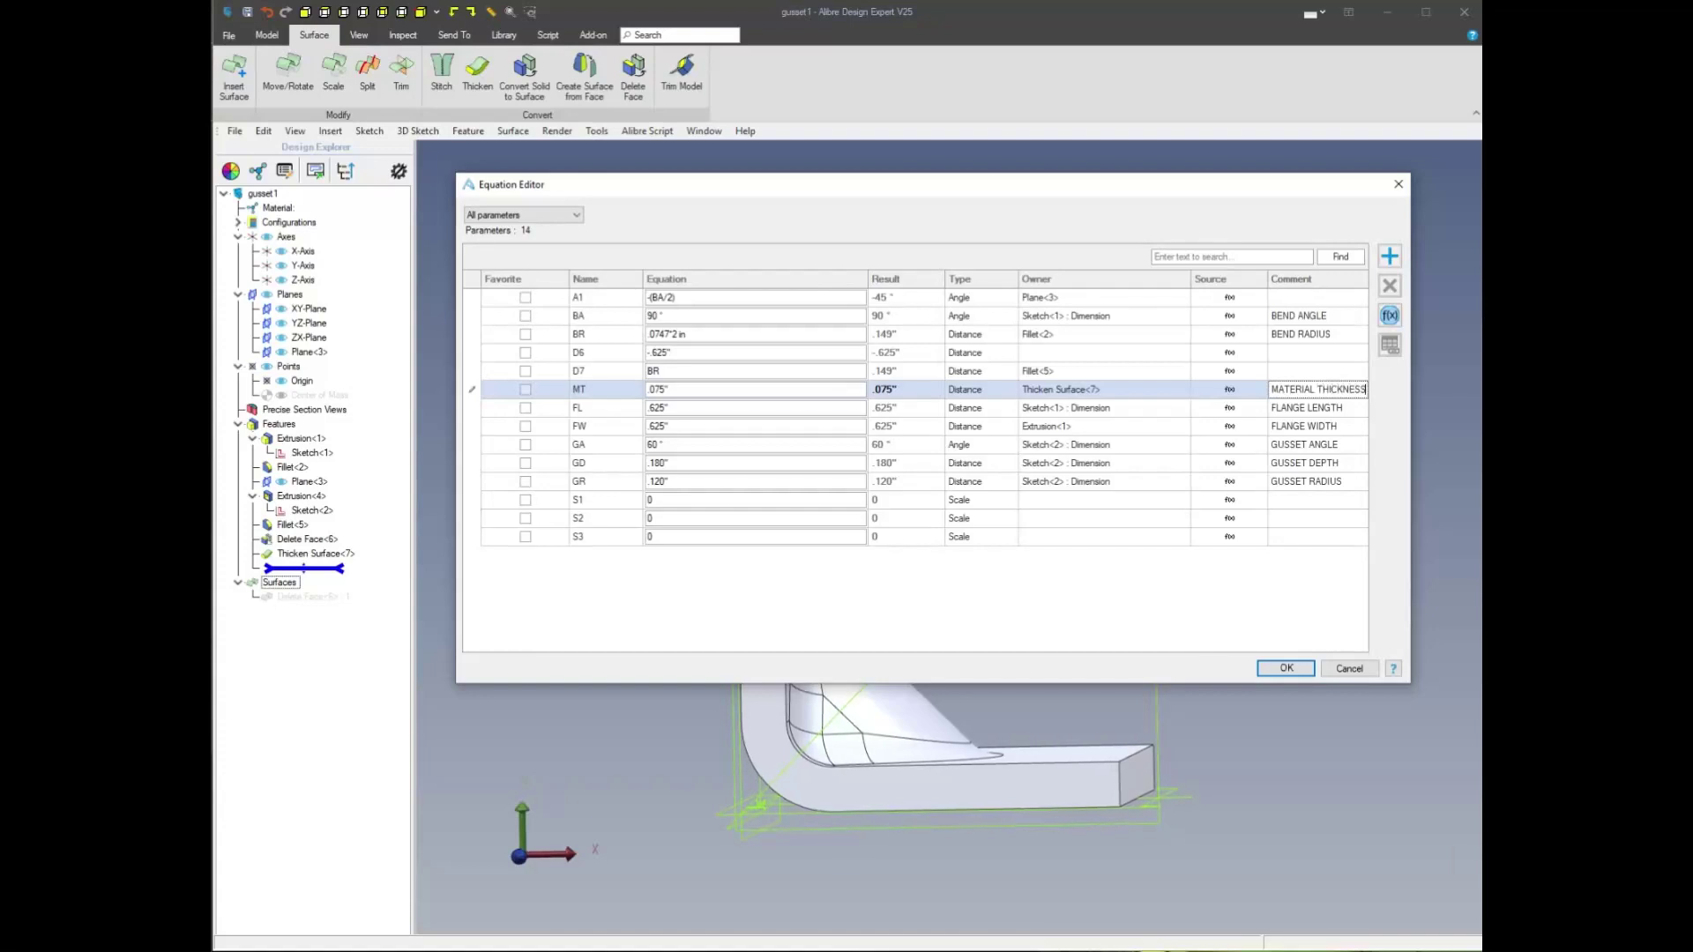
key(shift+Tab)
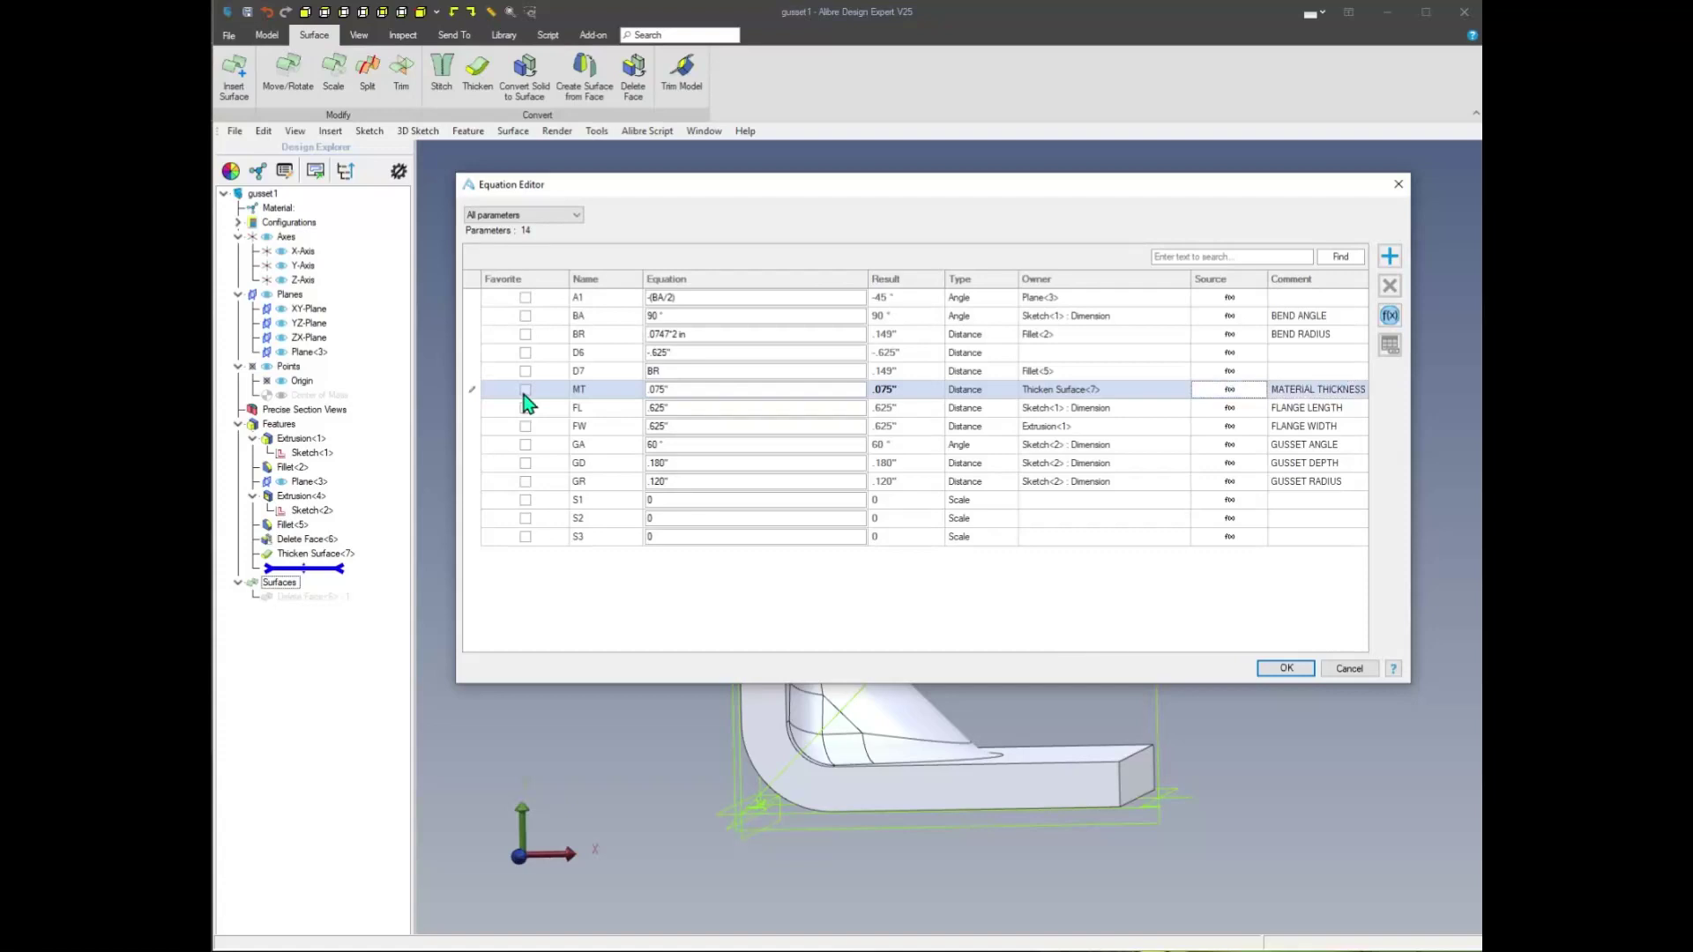
click(1285, 672)
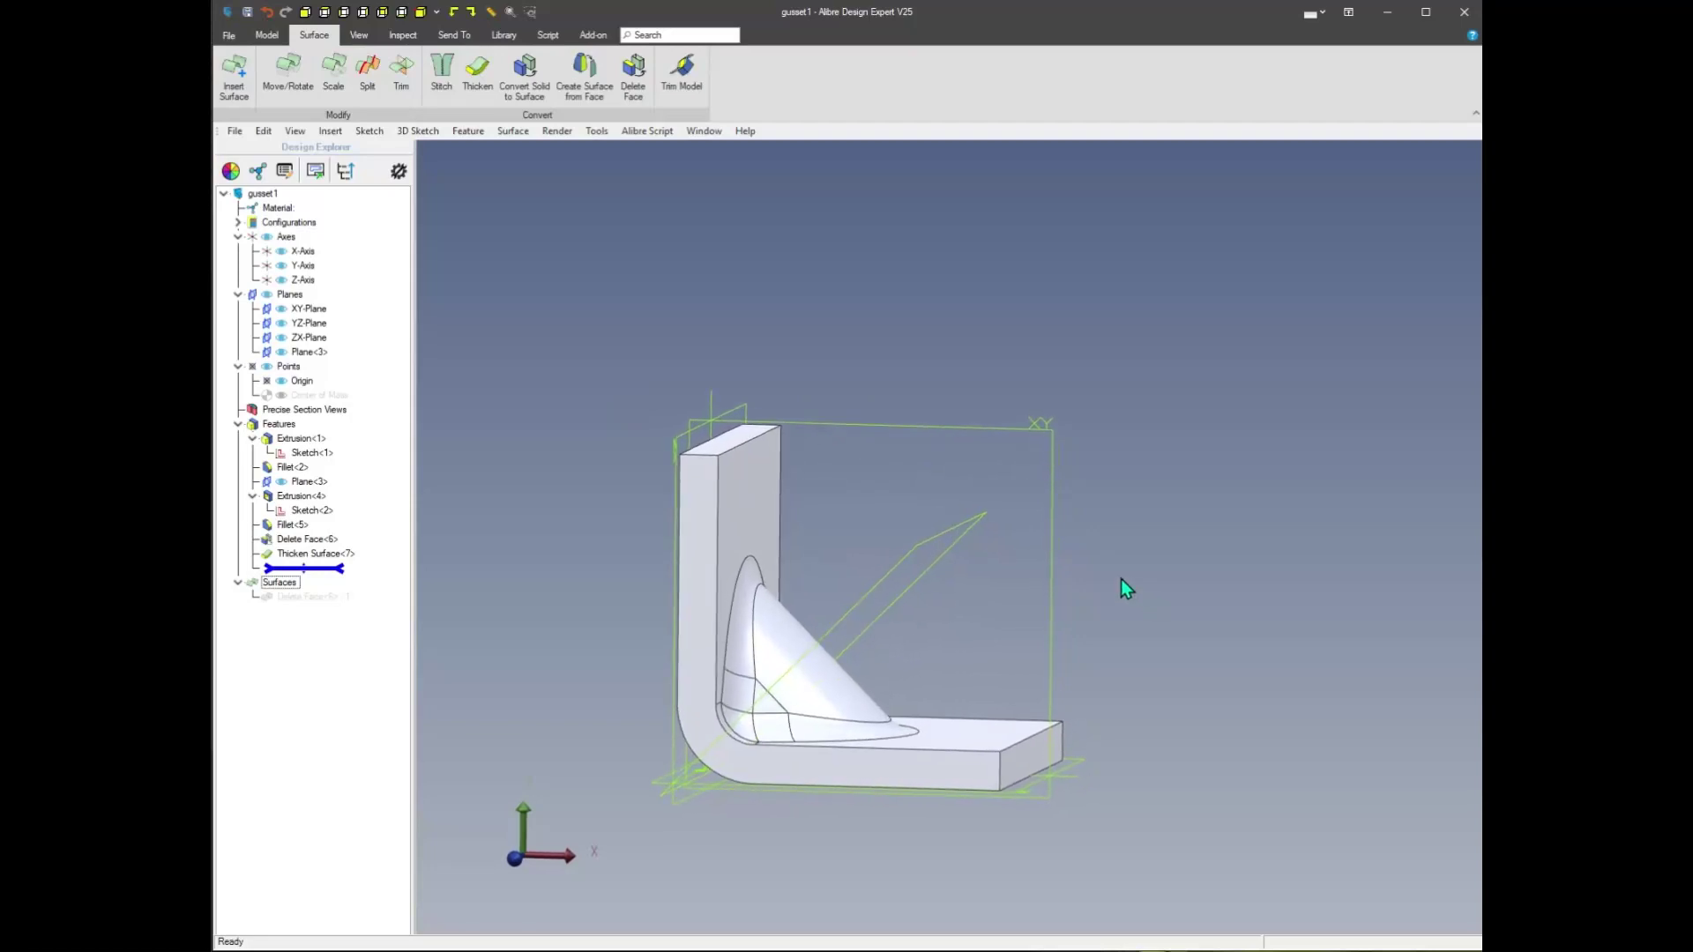
Reopen the Equation Editor and sort the parameters by name in ascending order
right_click(1175, 590)
click(1233, 603)
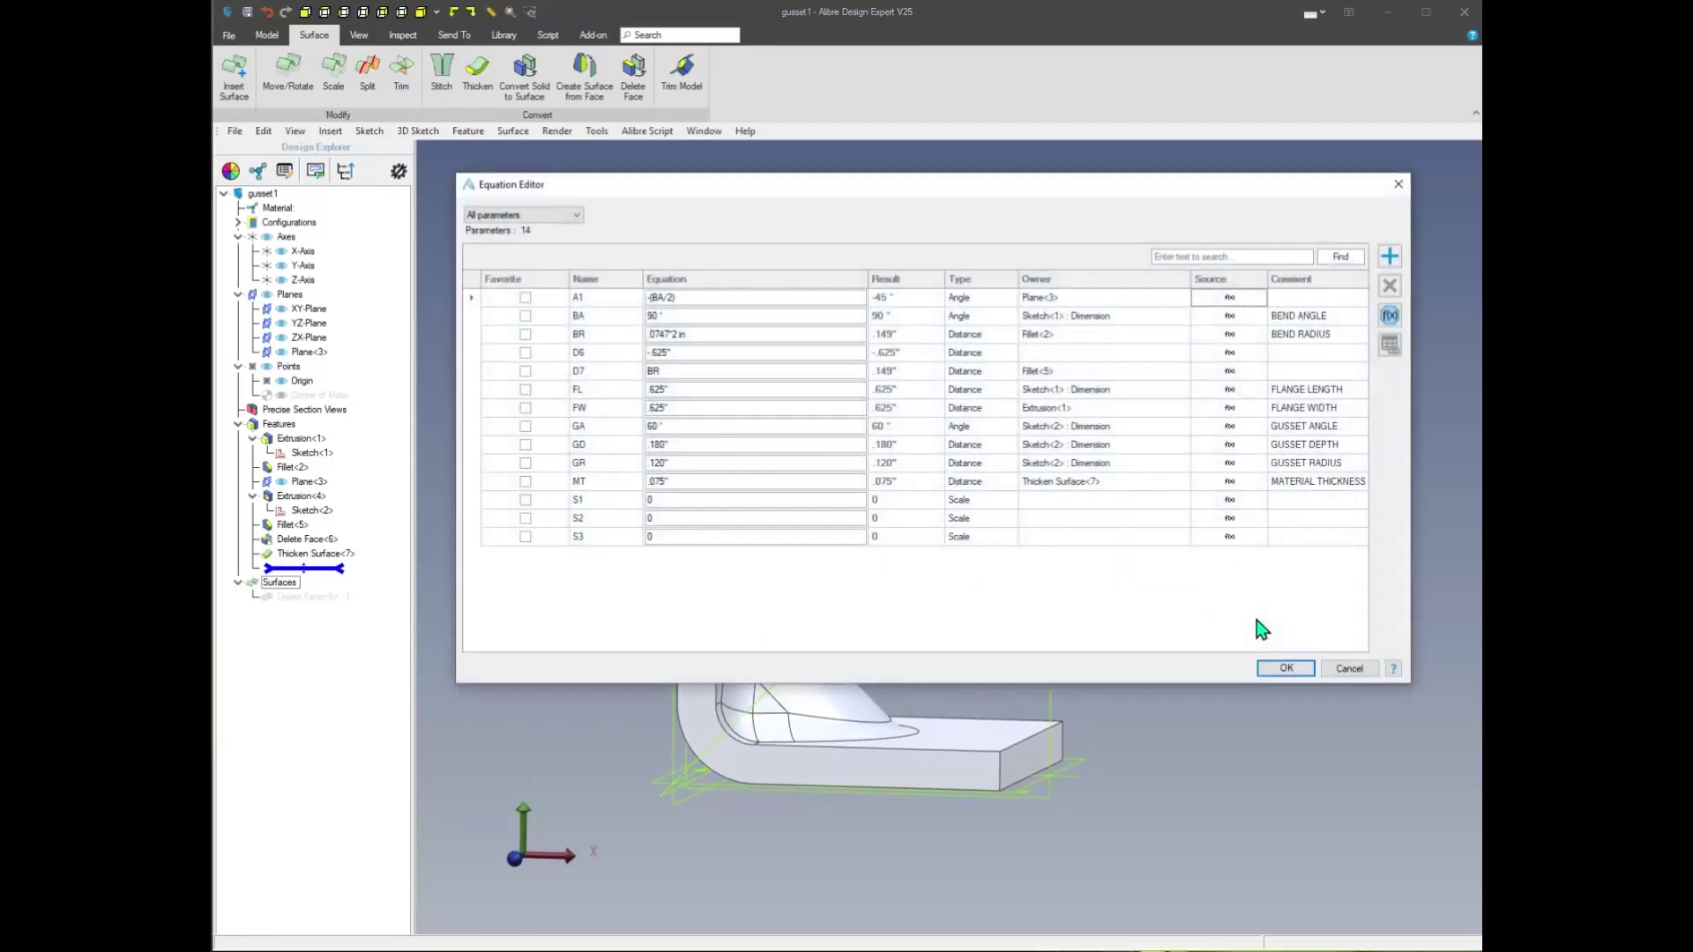
click(607, 281)
click(587, 284)
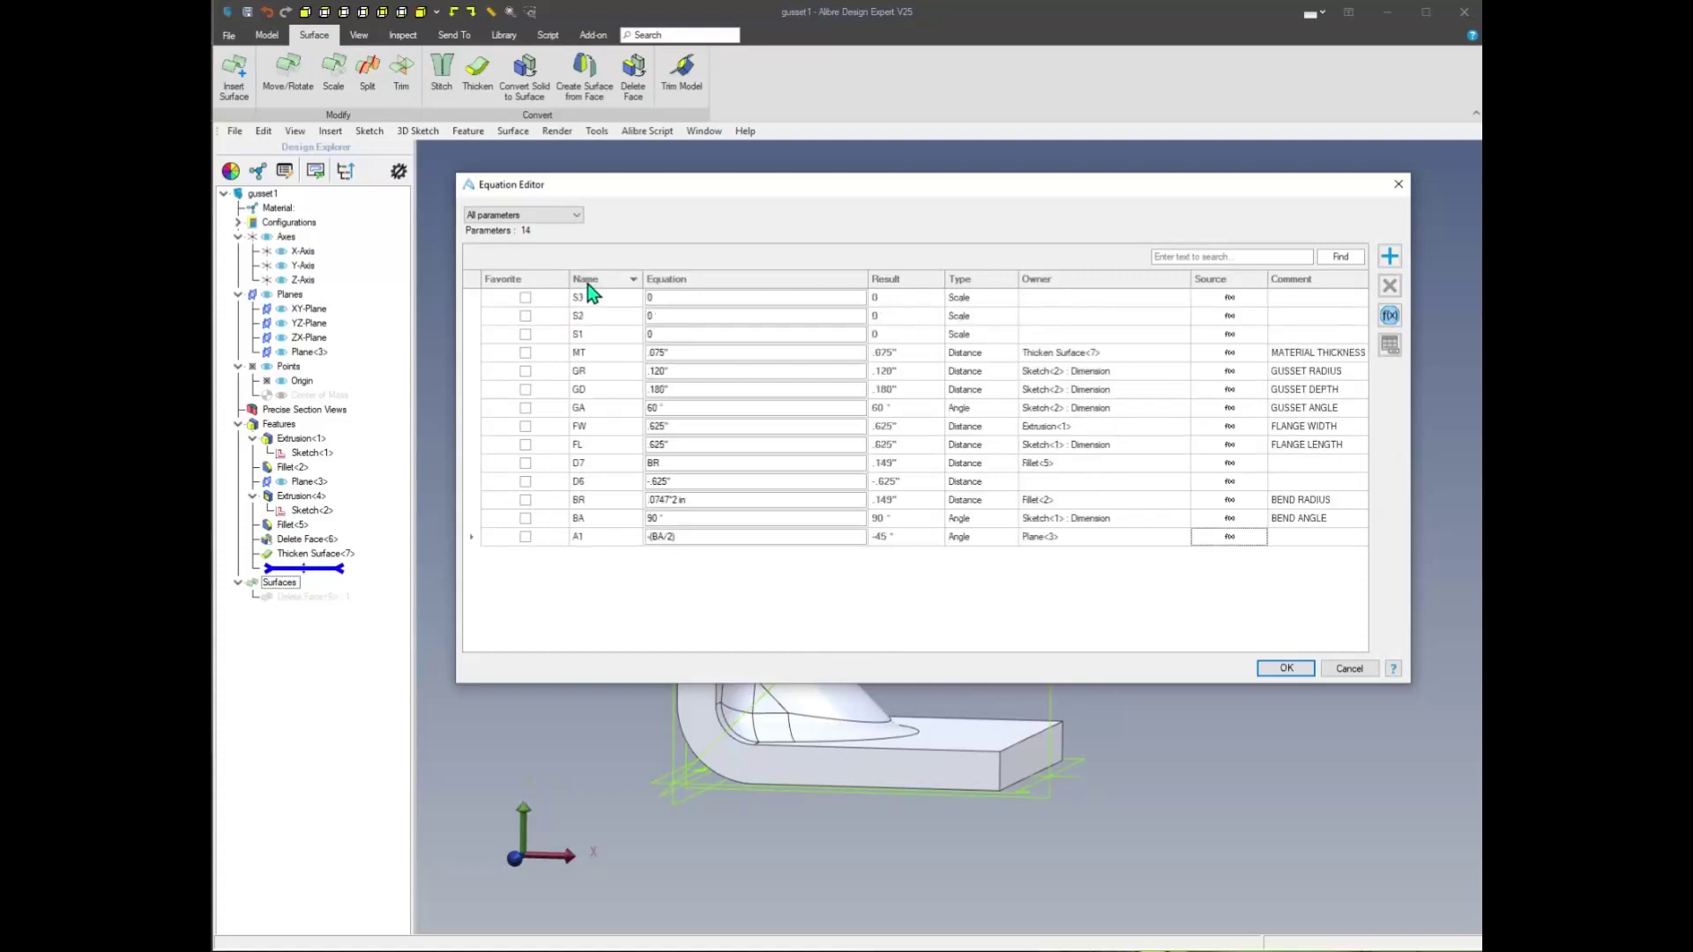
click(586, 283)
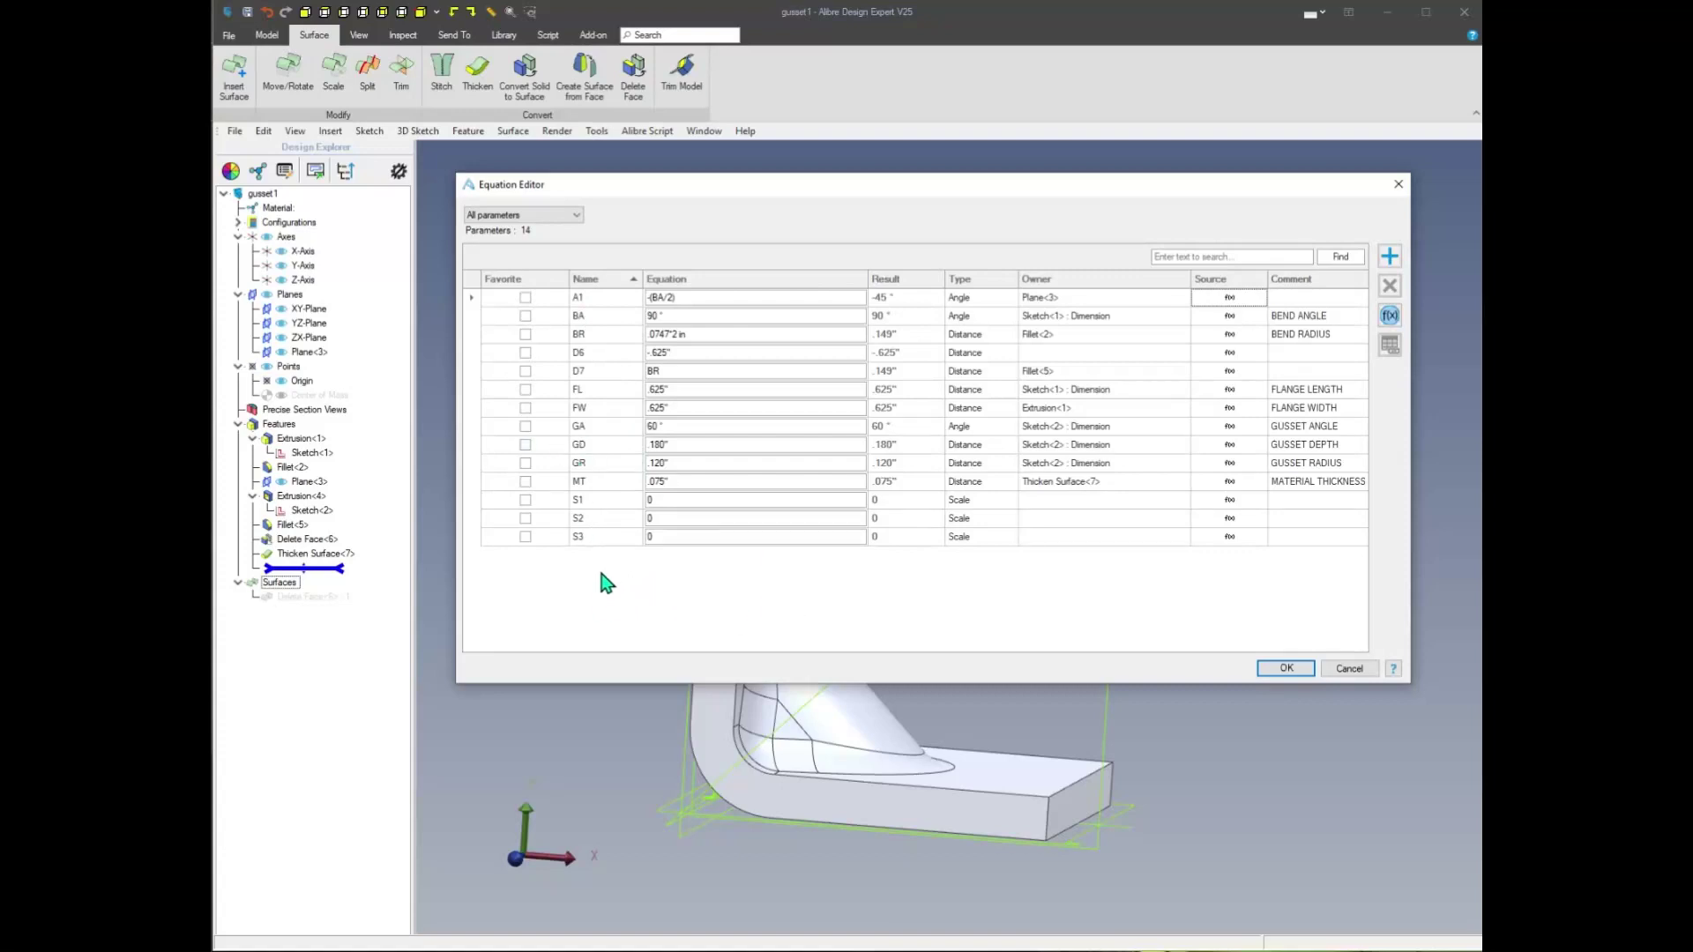
Rename the material thickness parameter to zz0_MT and re-sort the list by name
click(608, 484)
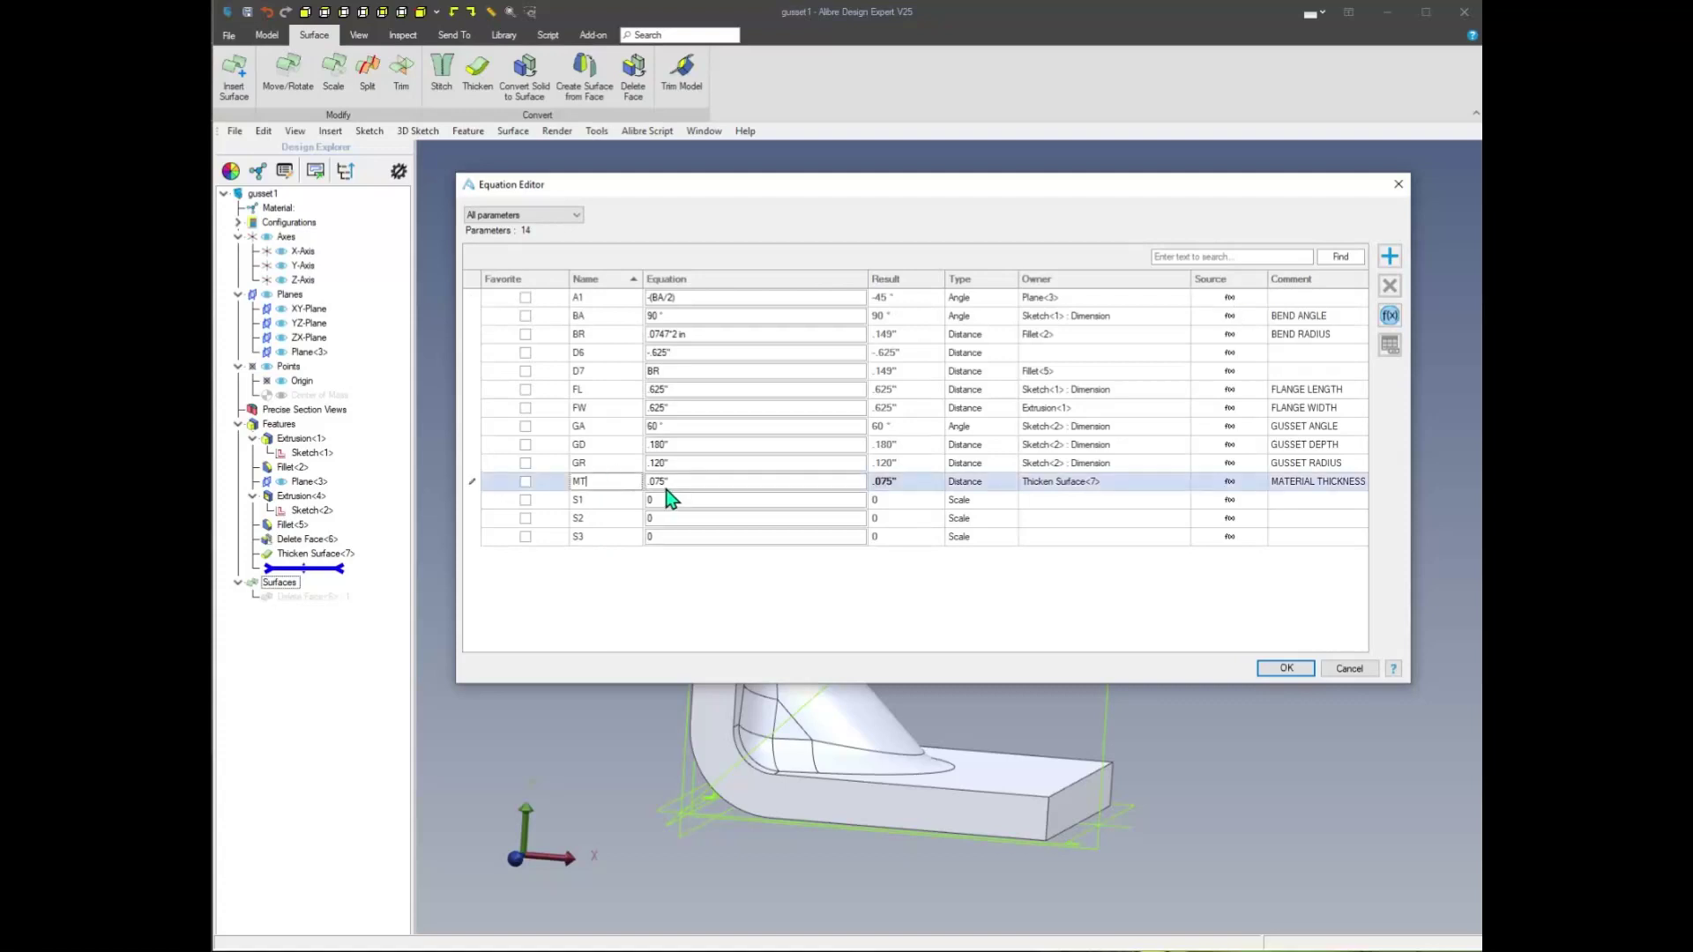
key(shift+Tab)
key(Tab)
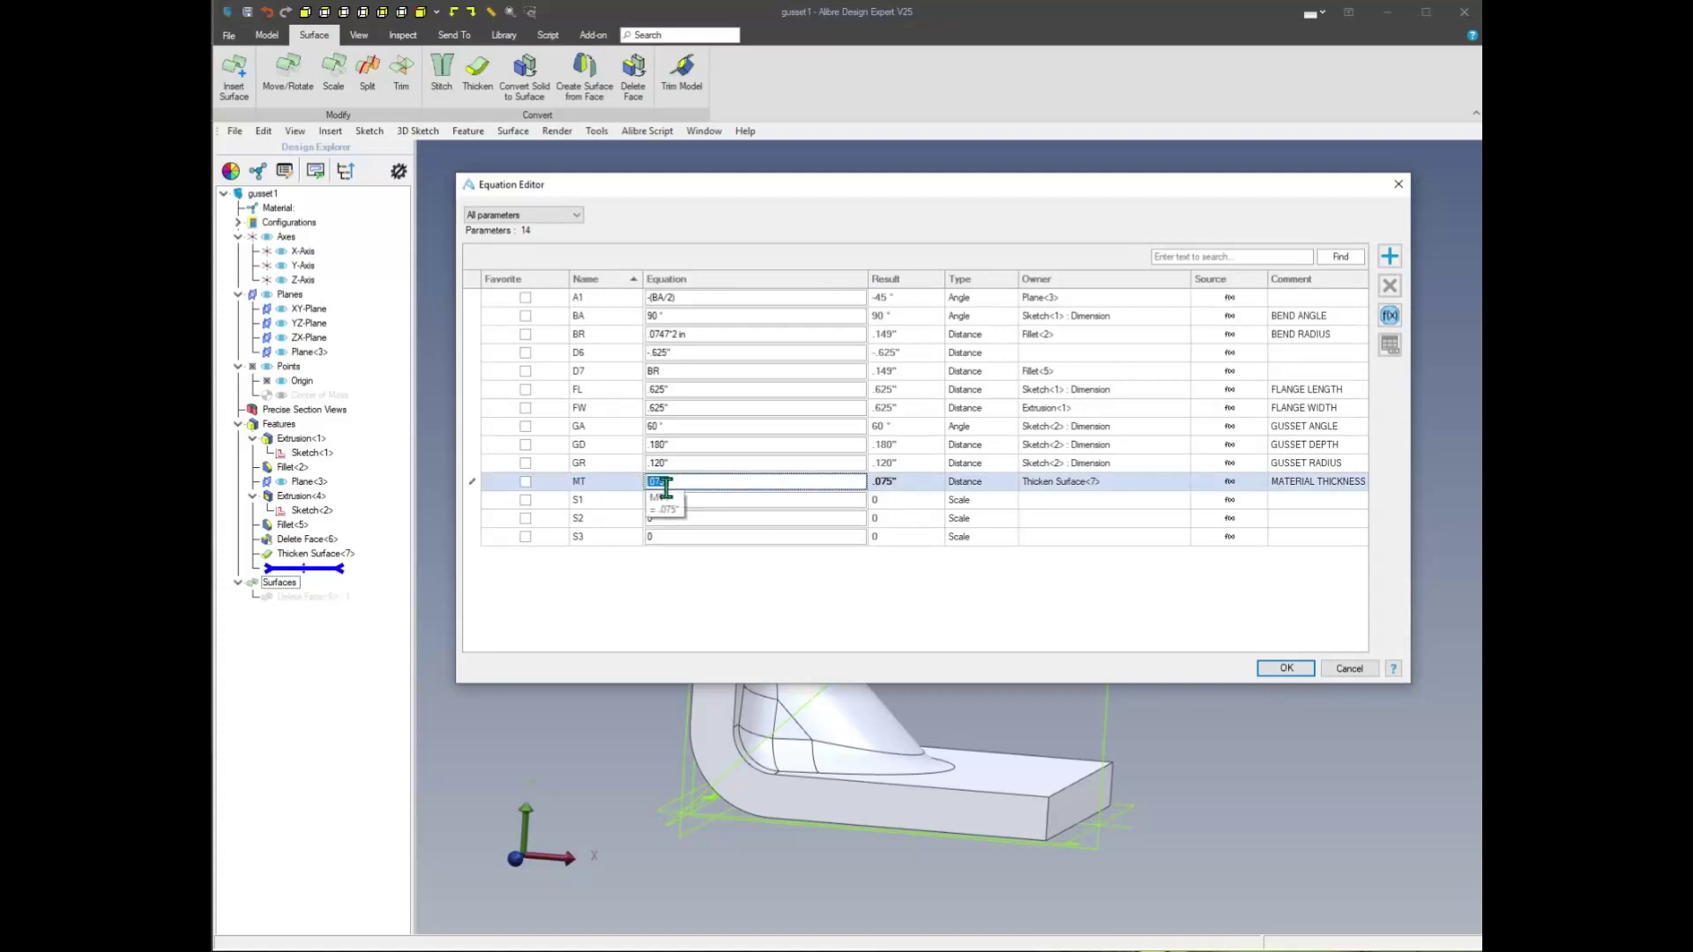
click(610, 479)
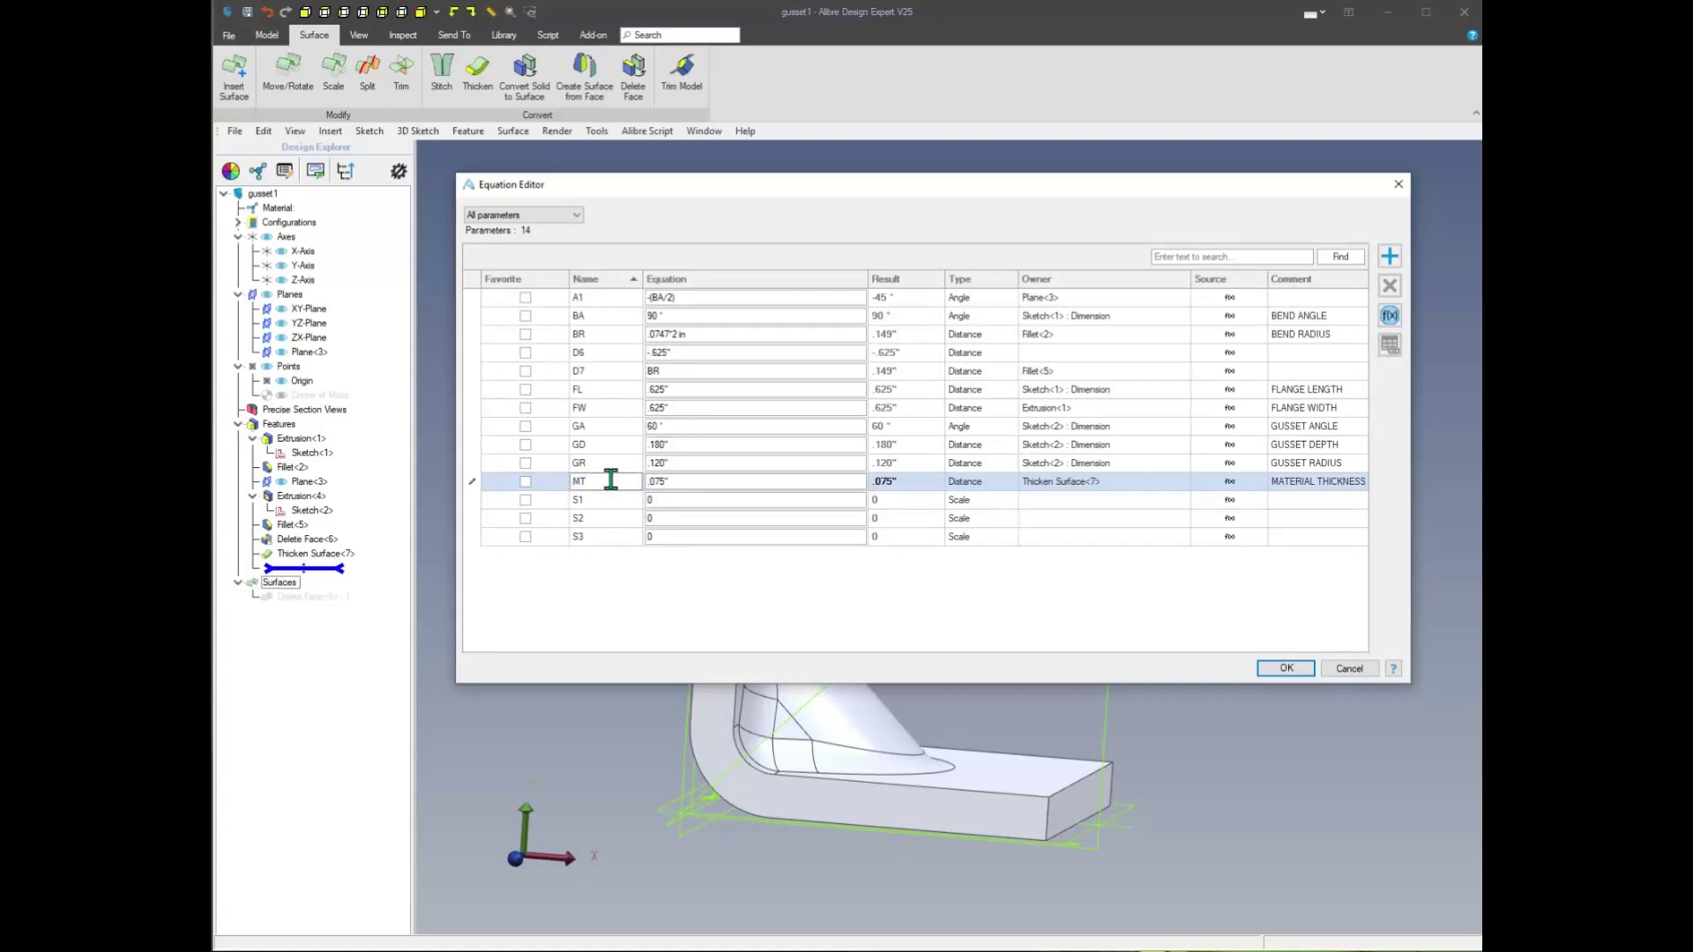
key(Home)
text(zz0_)
key(Tab)
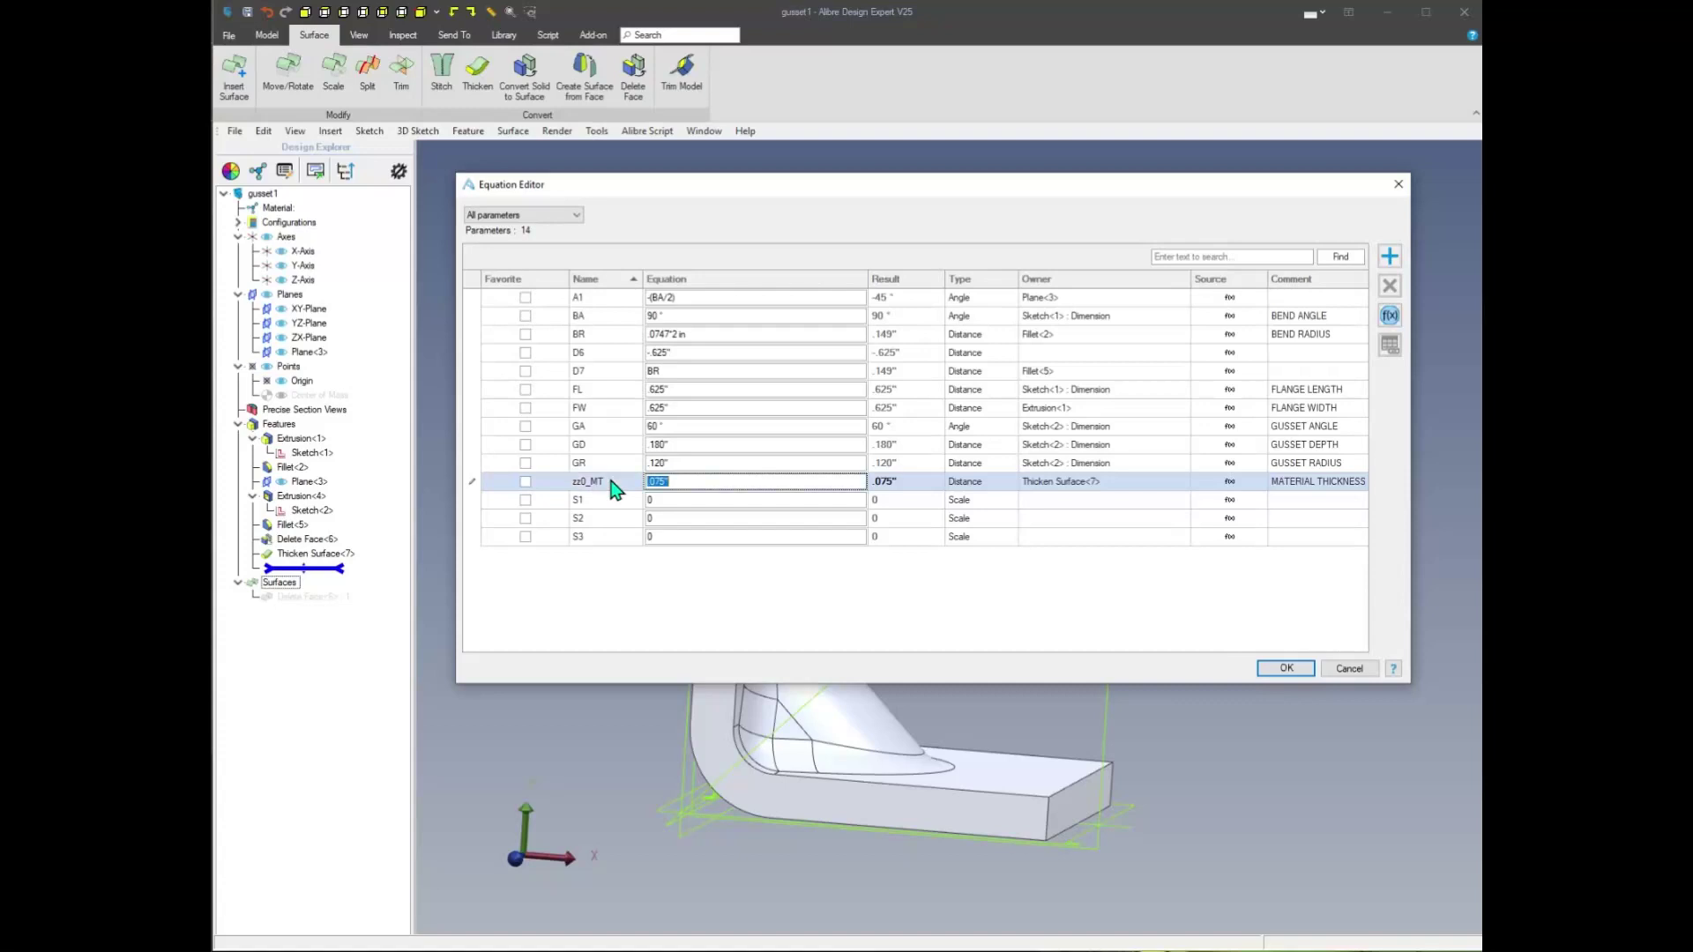
click(608, 280)
click(607, 280)
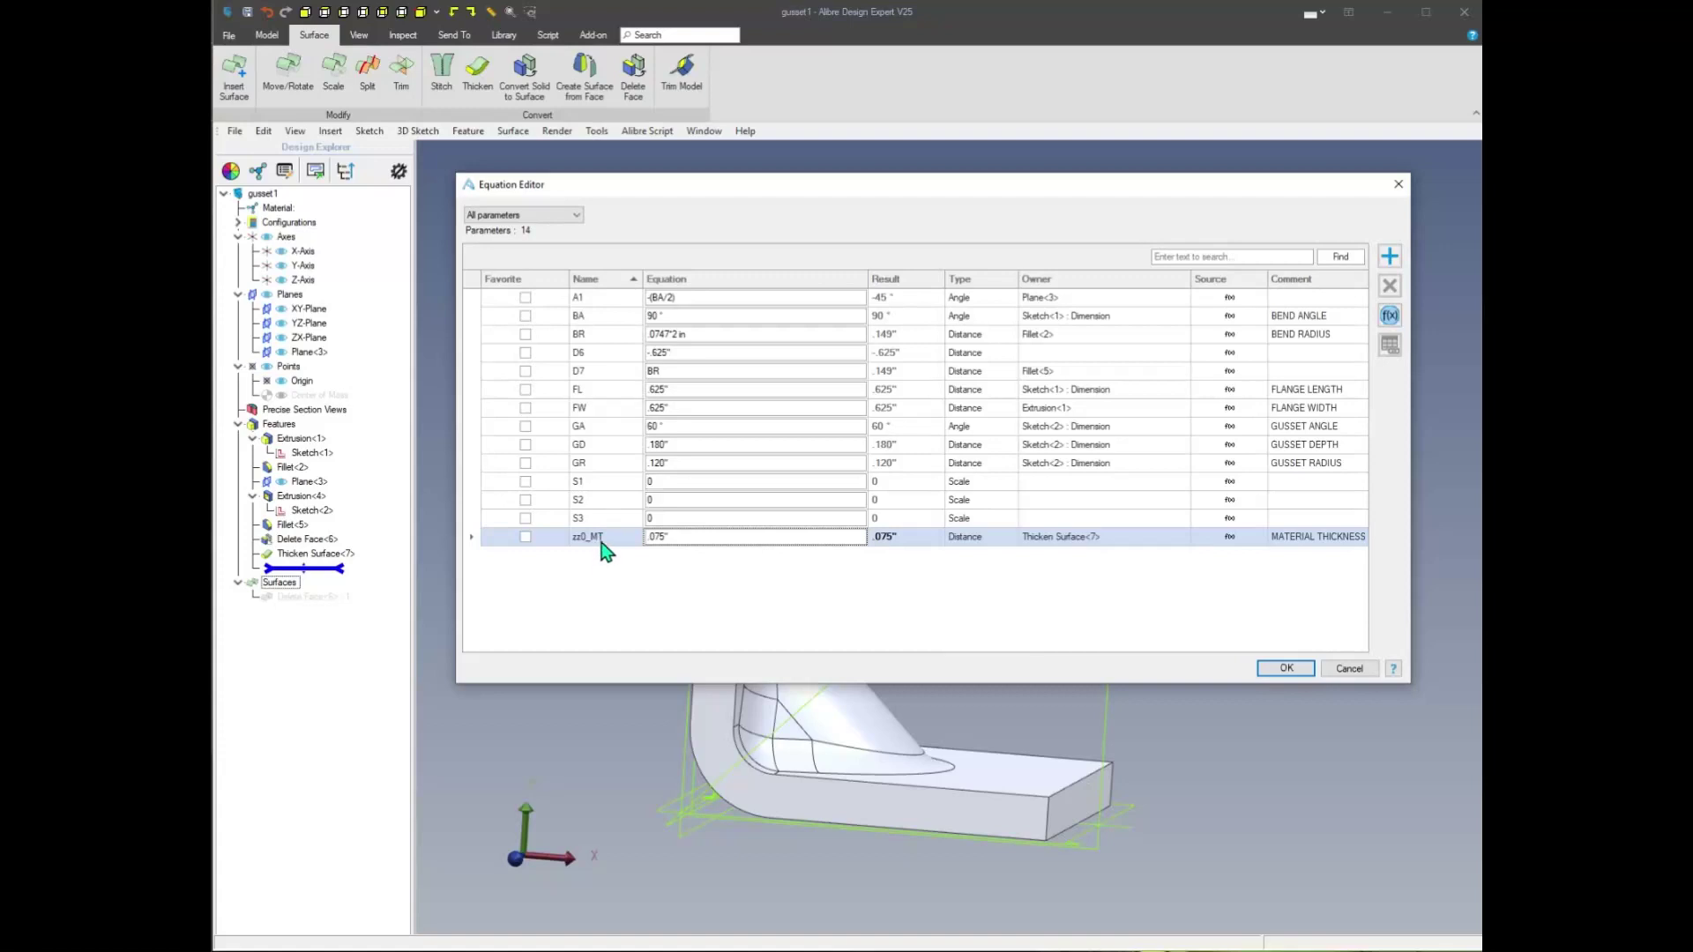
Rename the bend radius parameter to zz1_BR and the bend angle parameter to zz2_BA, keeping the list sorted by name
click(594, 336)
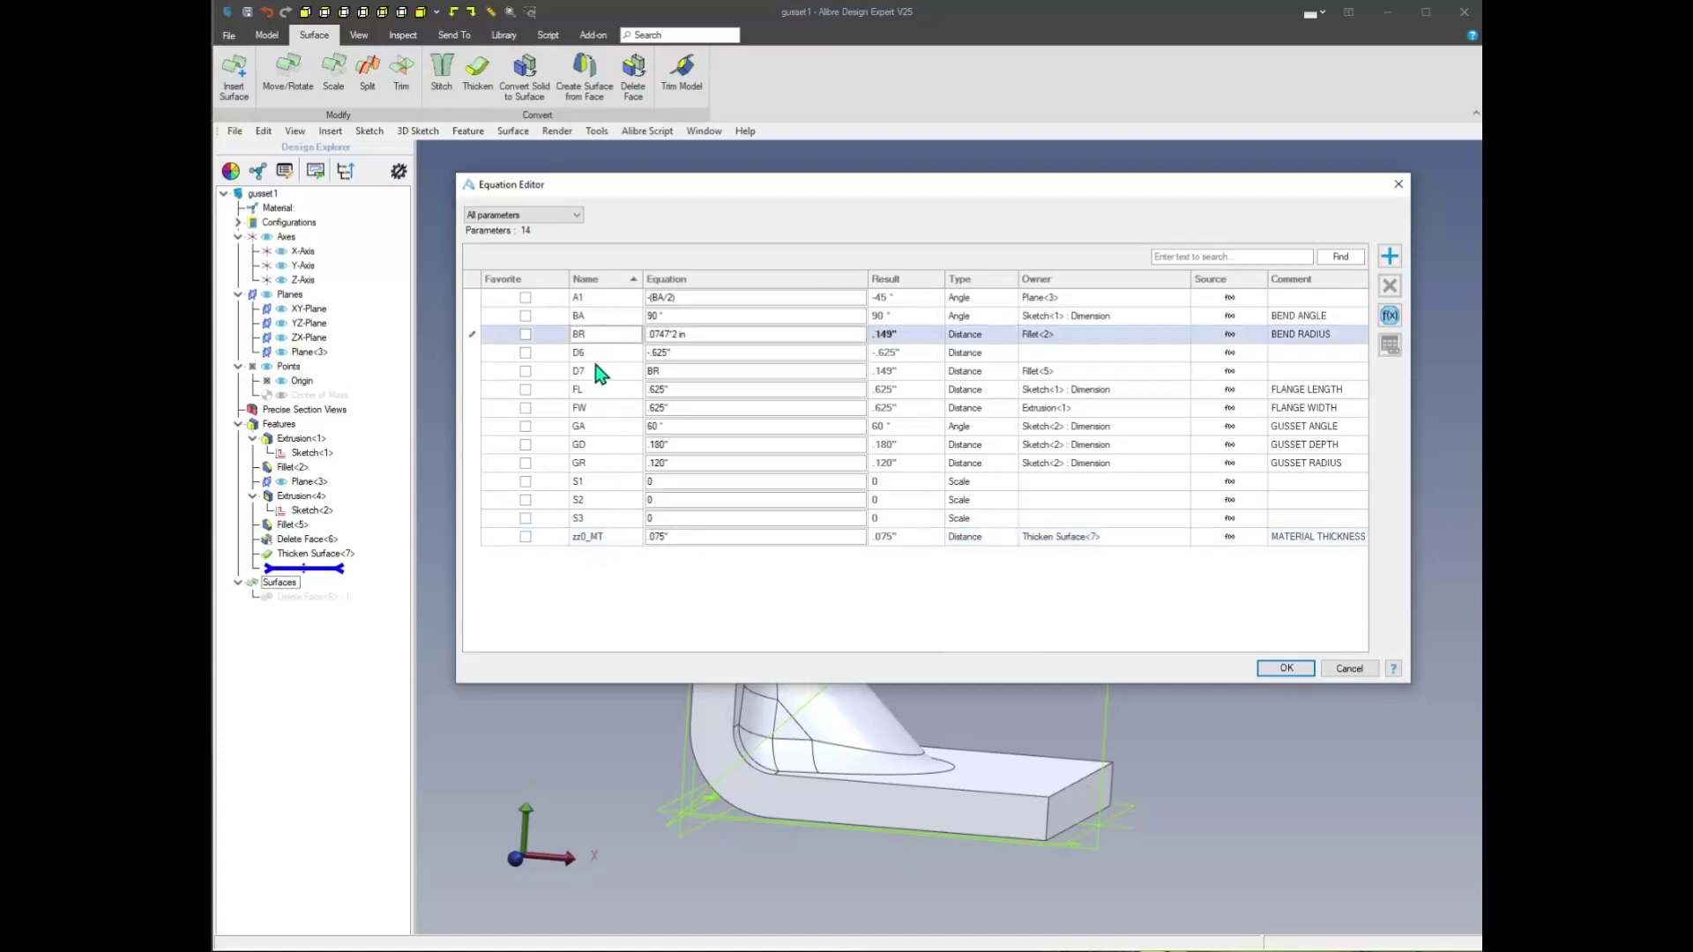
text(zz1_)
click(602, 281)
click(603, 281)
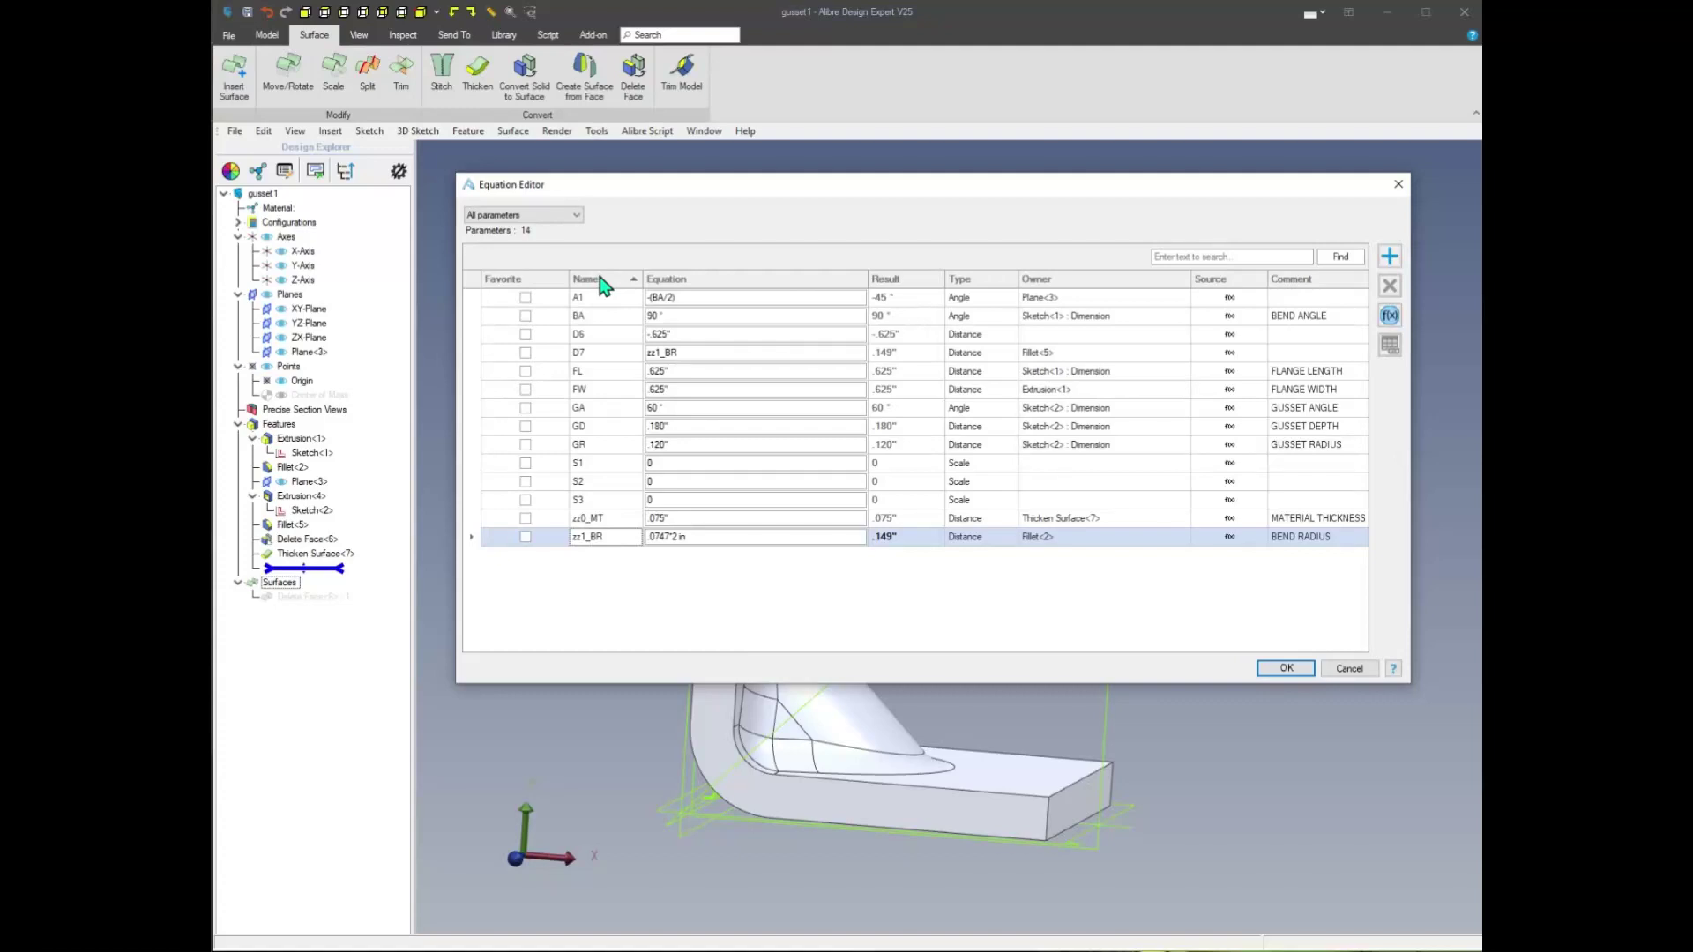
click(602, 316)
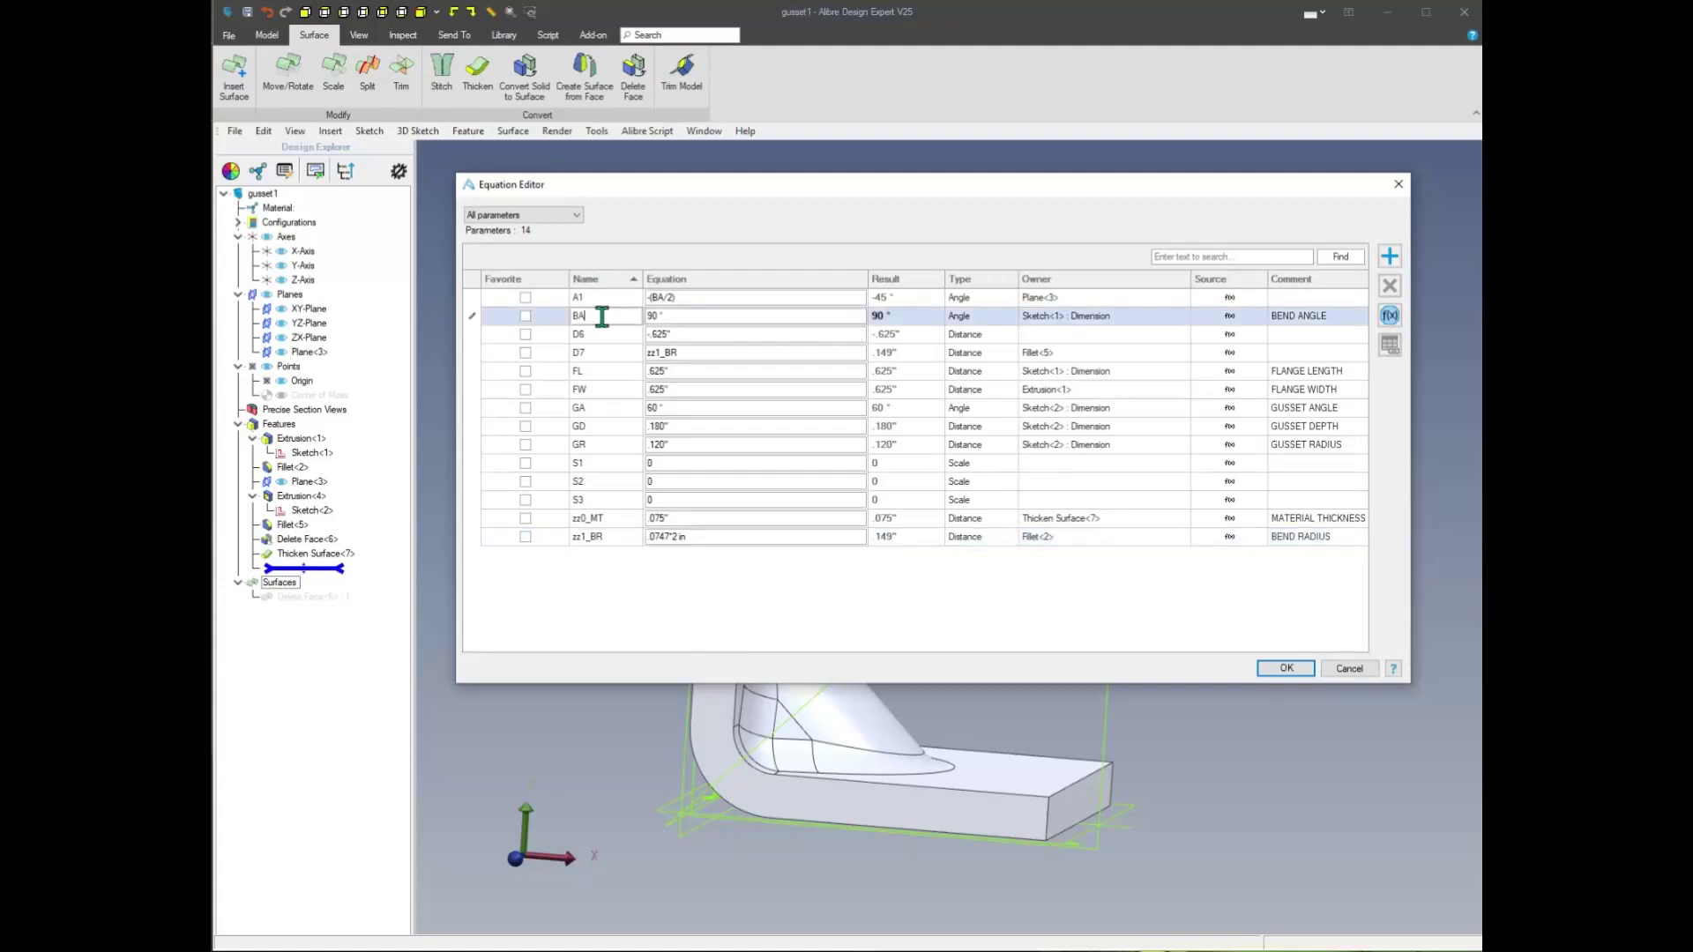
text(zz2_)
click(604, 280)
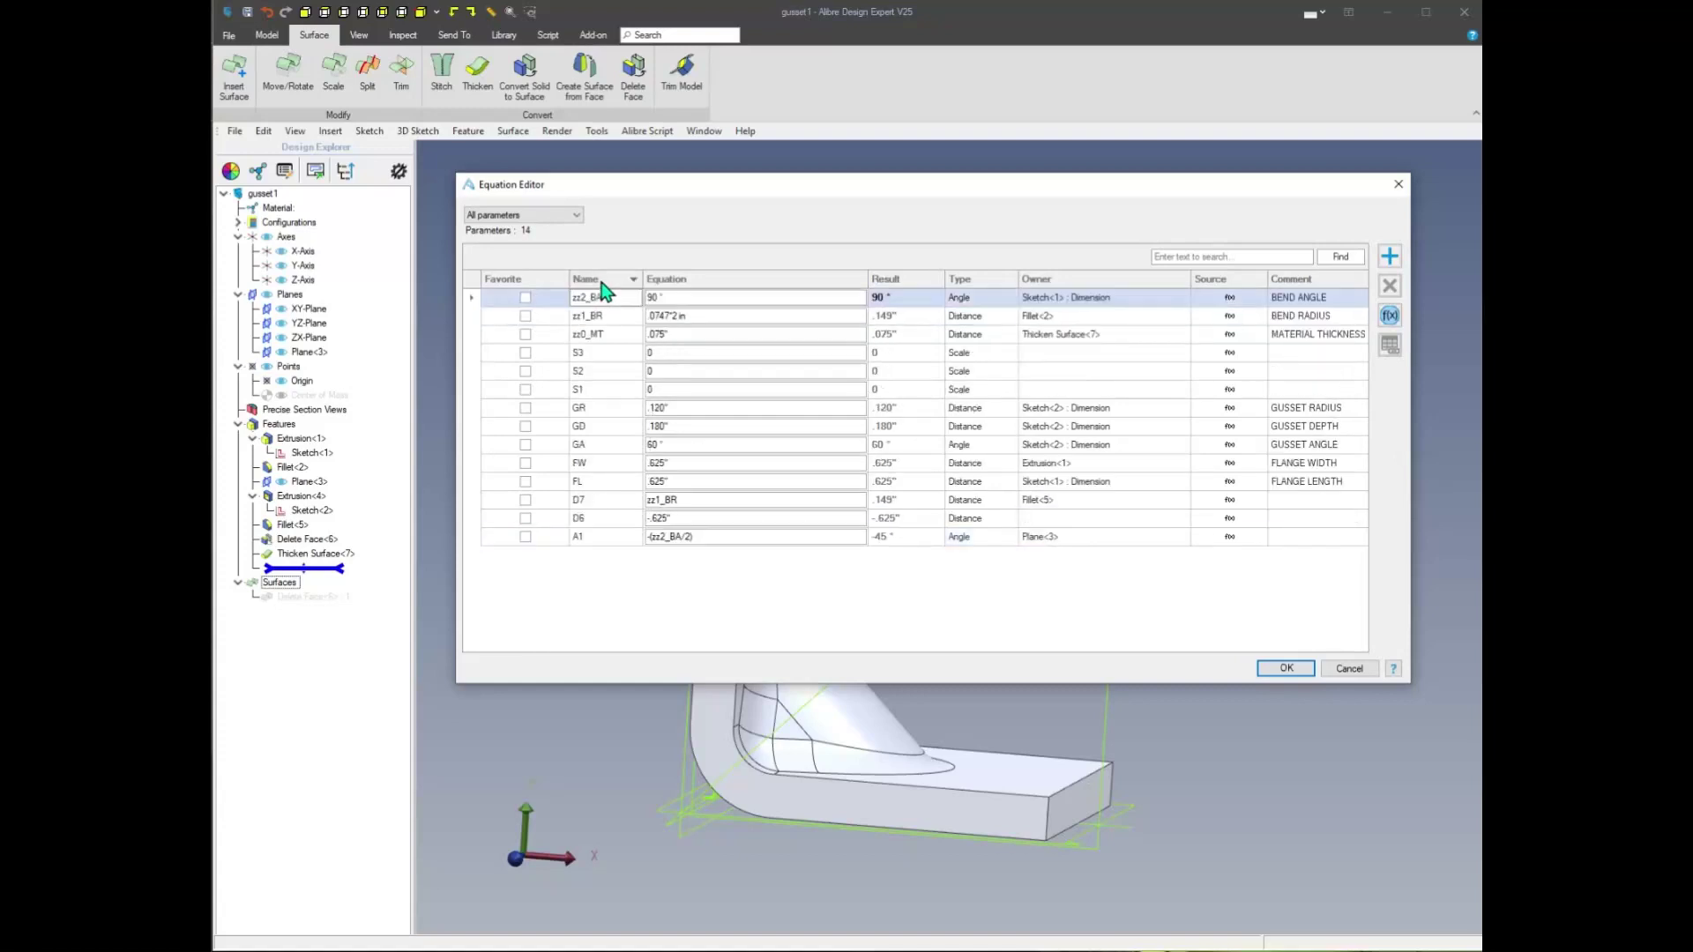
click(602, 281)
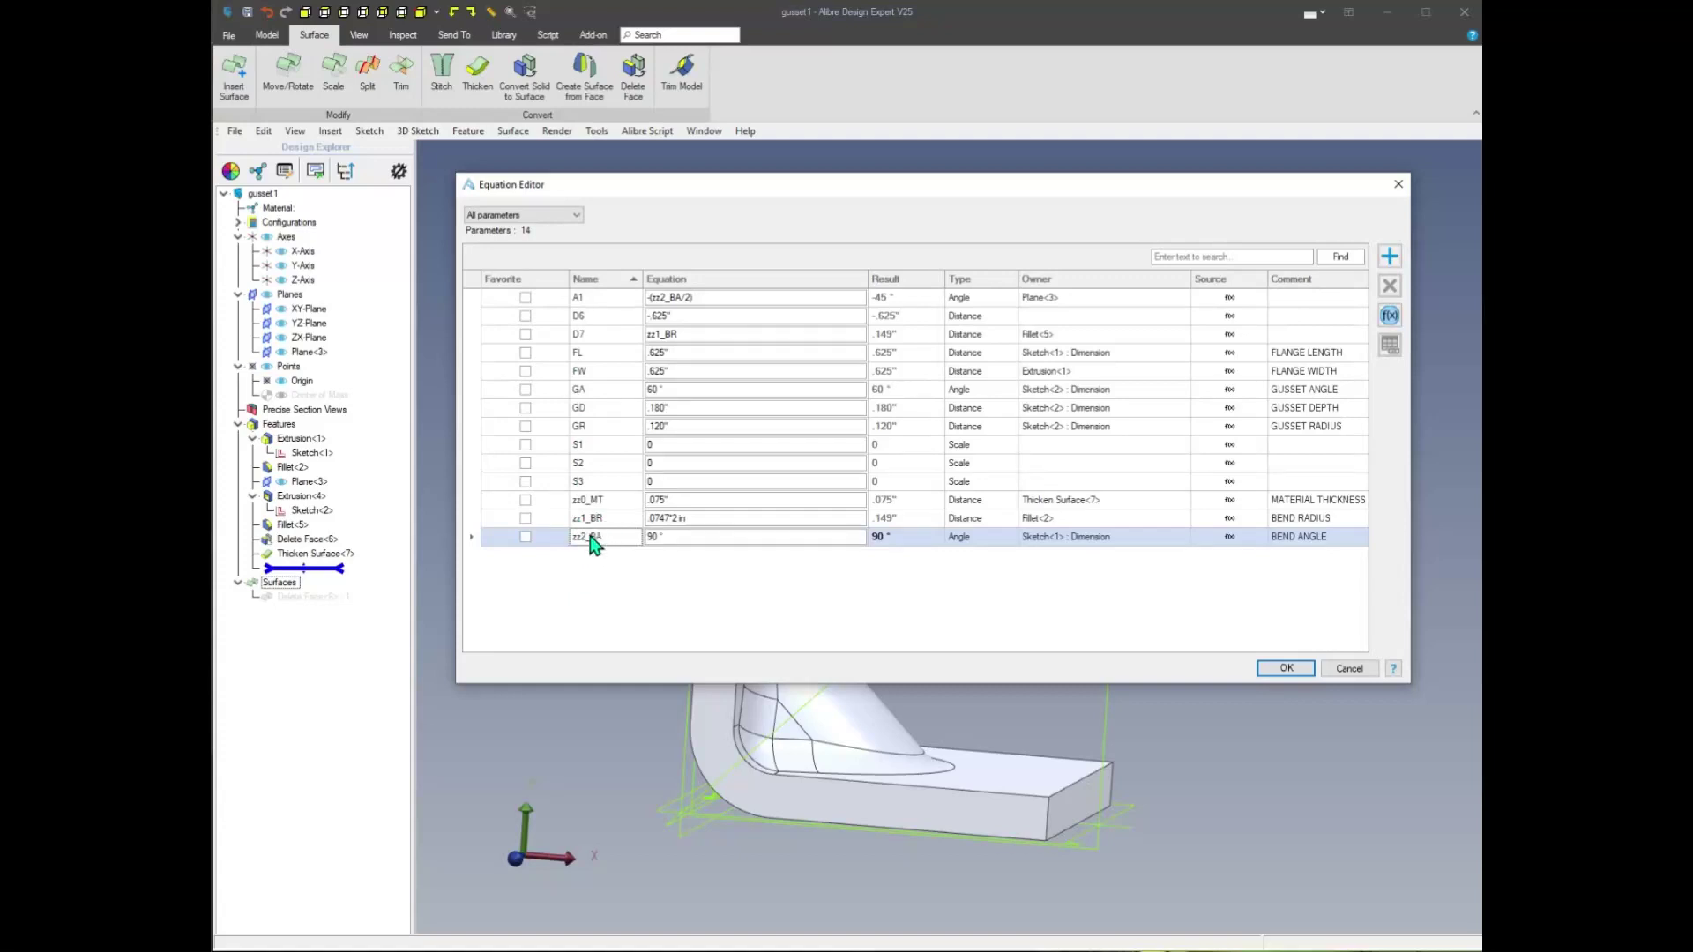
Rename the gusset depth, gusset angle and gusset radius parameters to zz3_GD, zz4_GA and zz5_GR
click(600, 407)
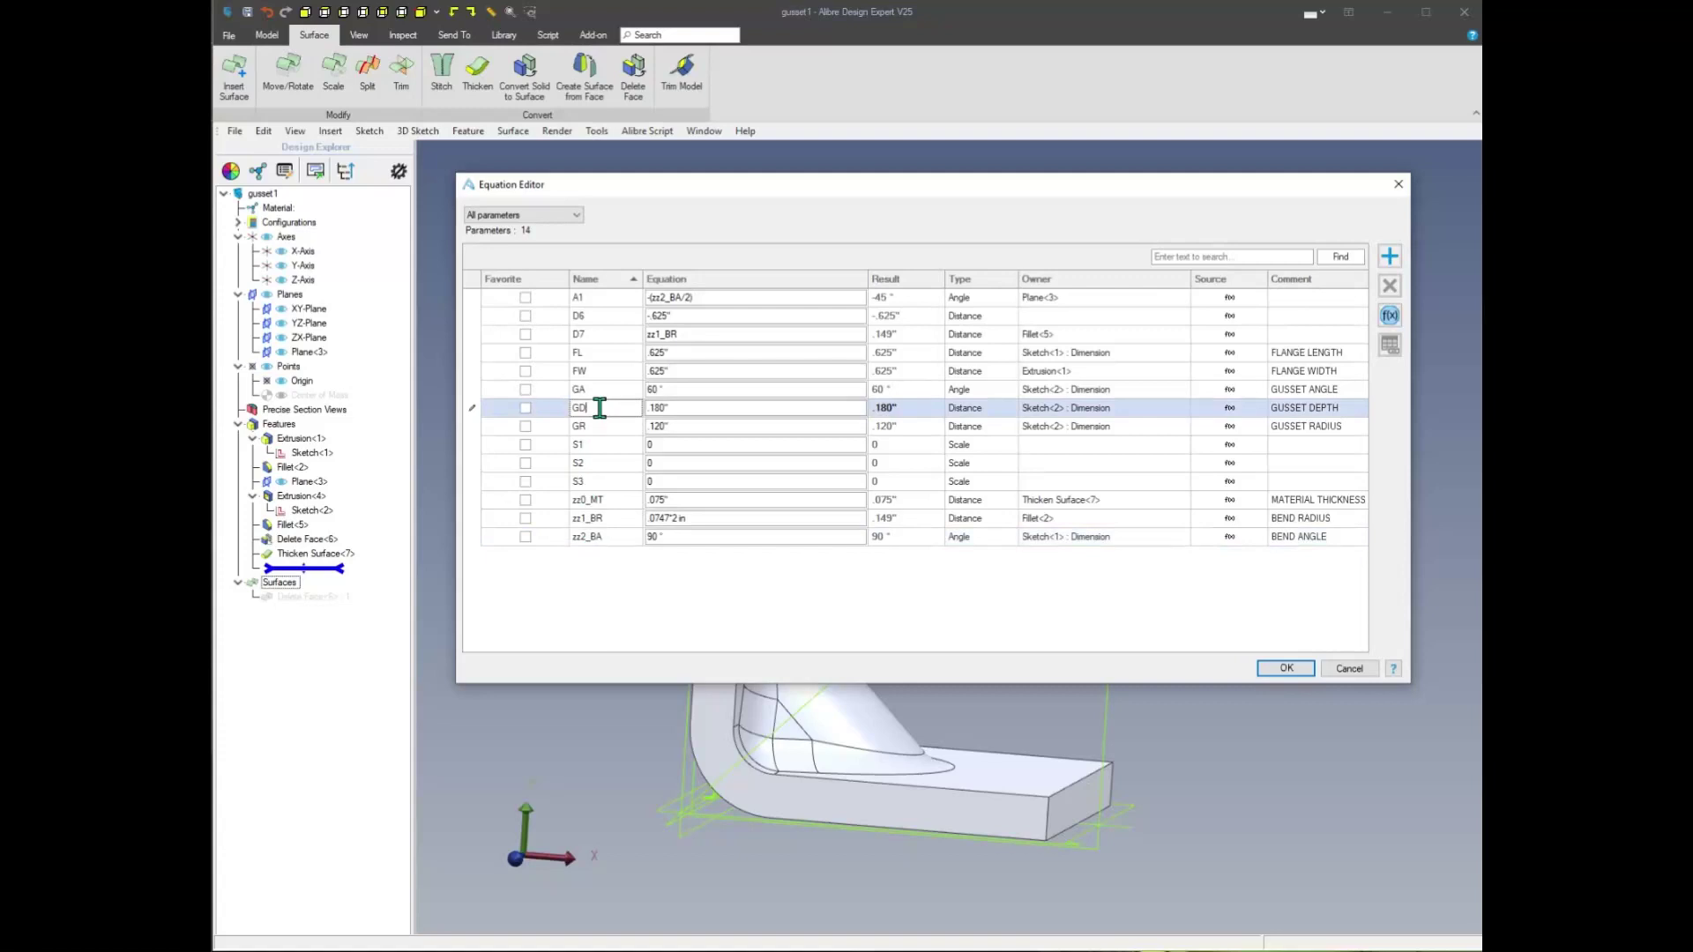
text(zz3_)
key(Tab)
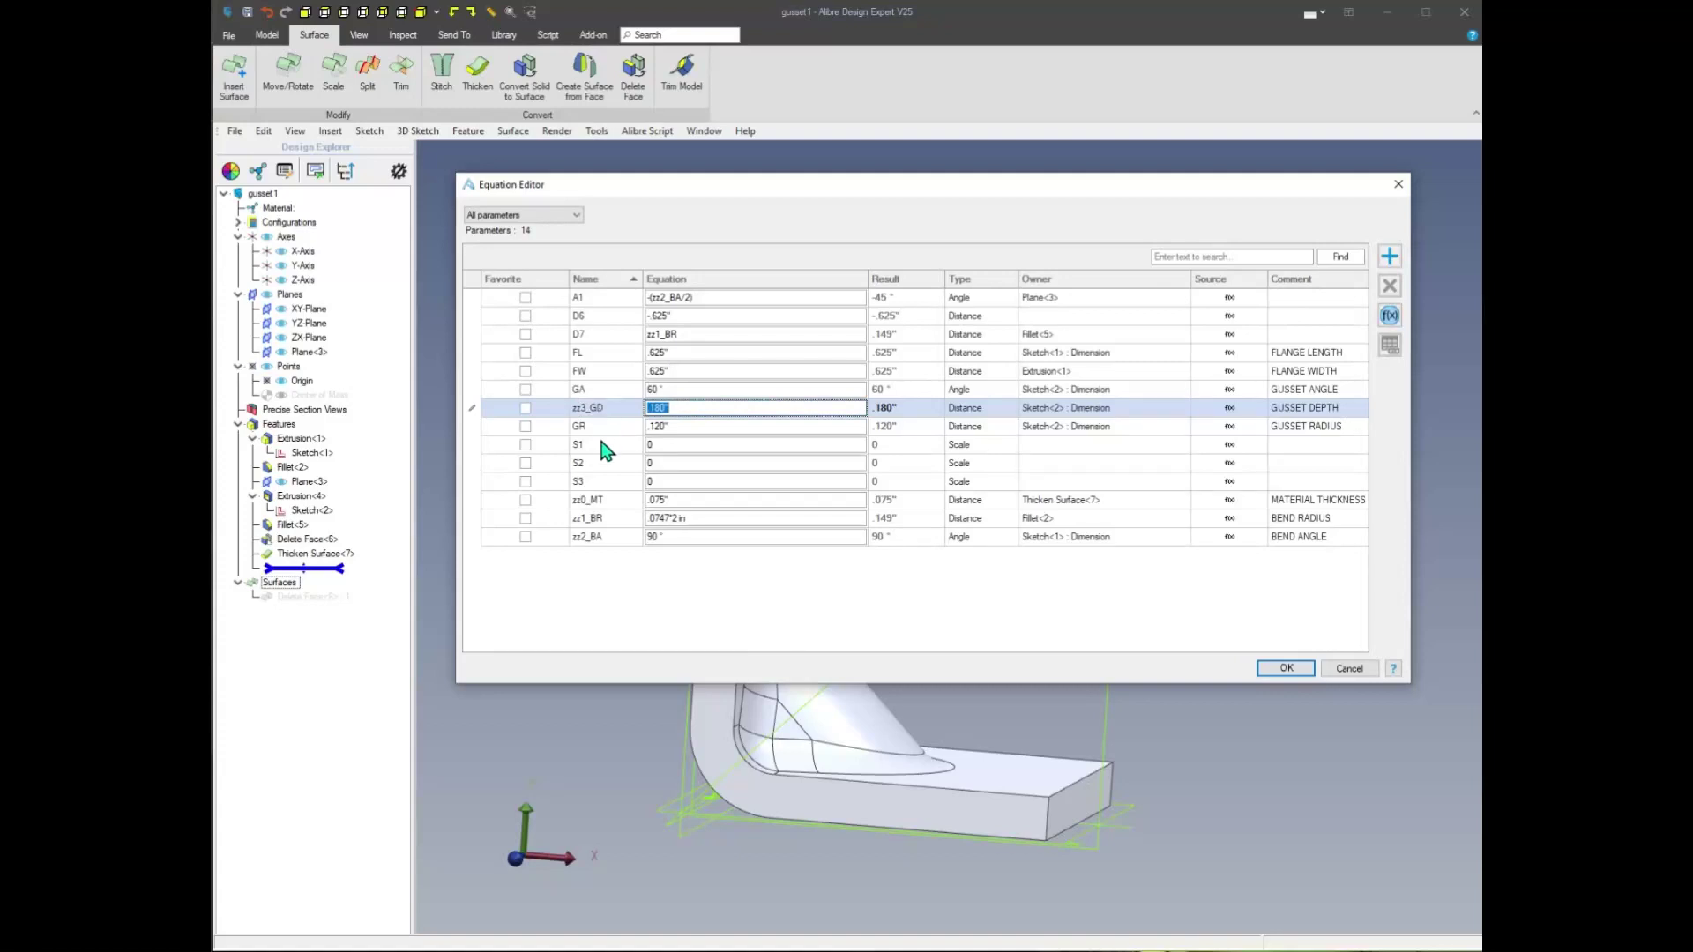
click(600, 390)
key(Left)
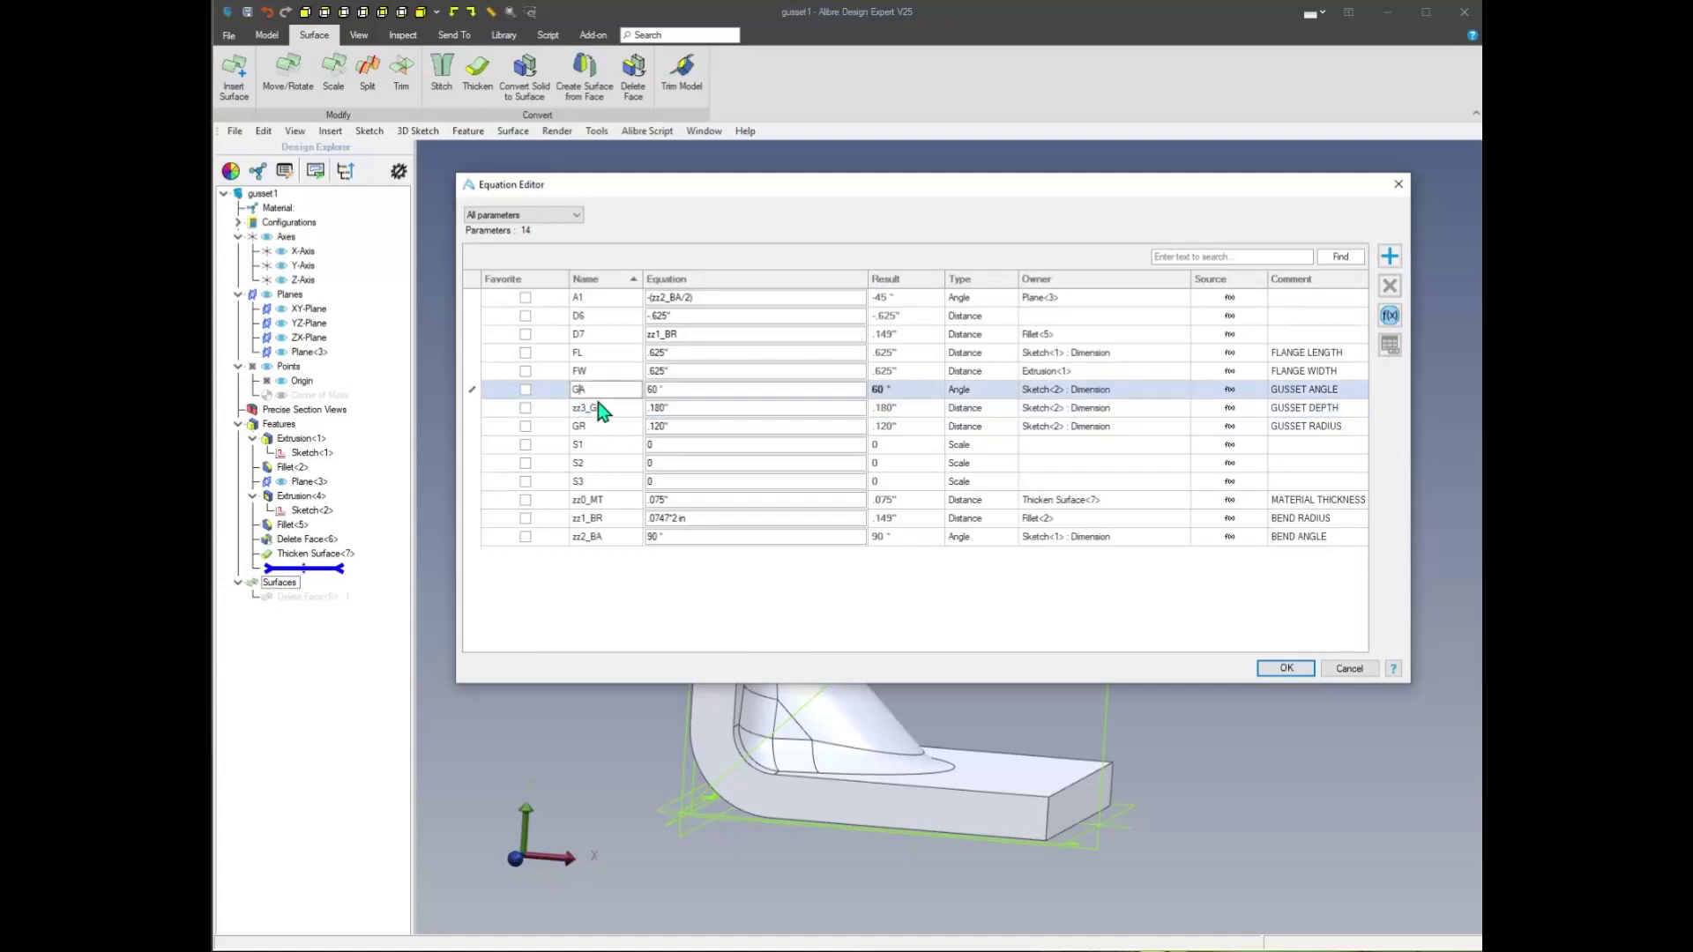
text(zz4_)
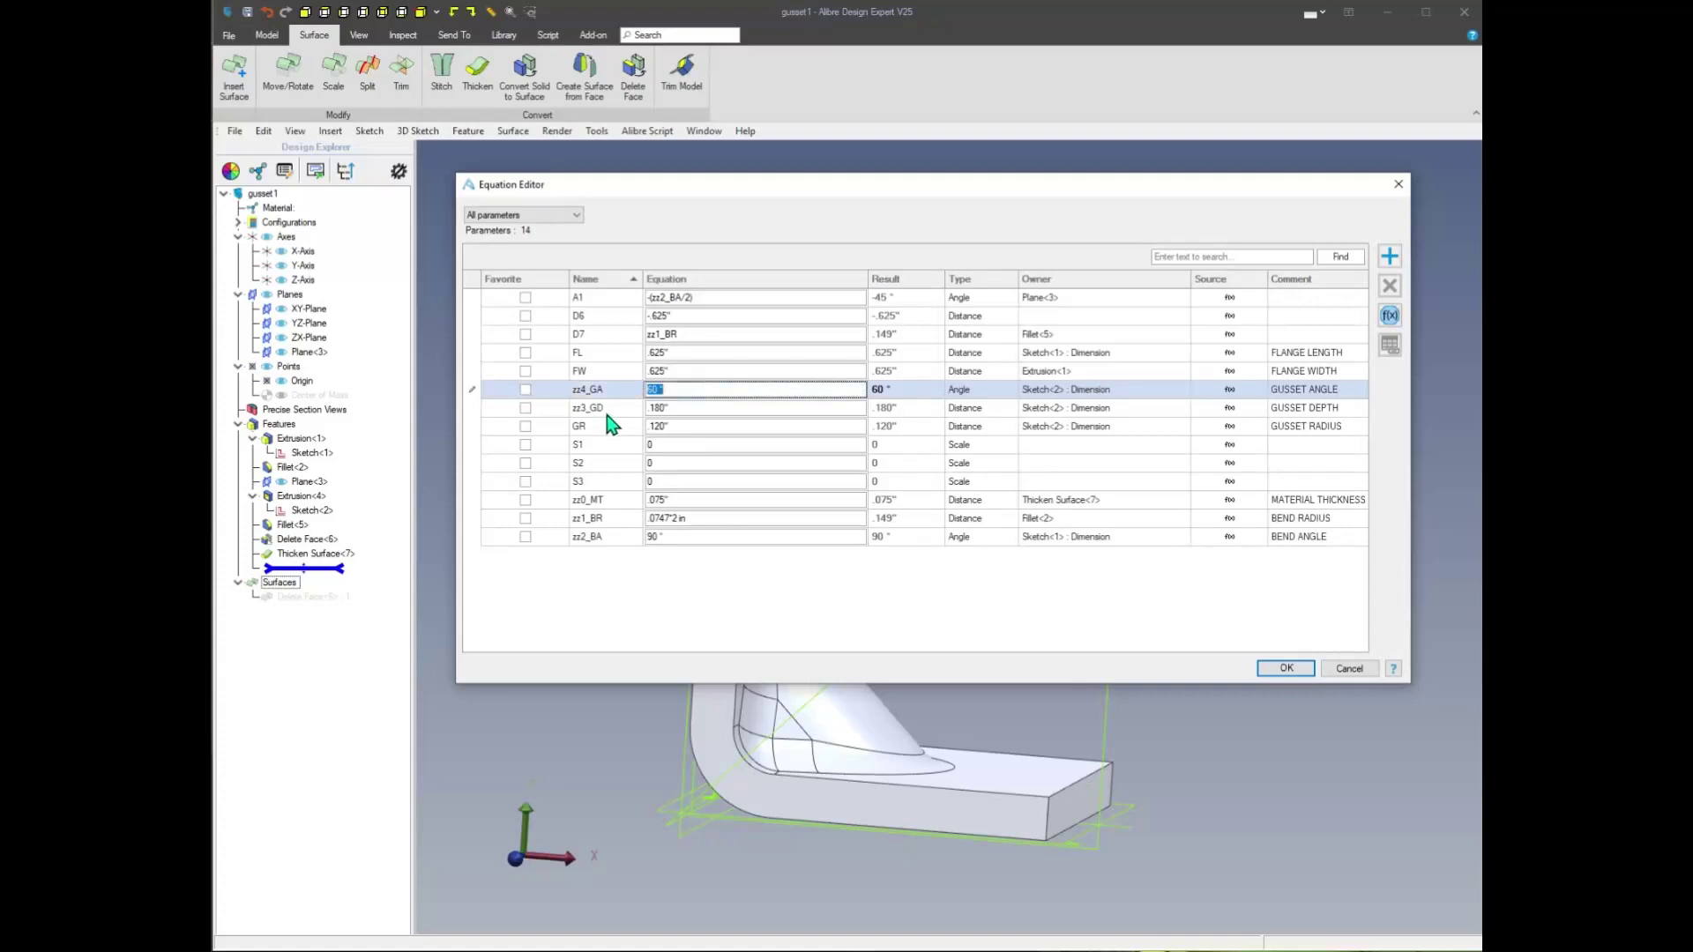
click(599, 426)
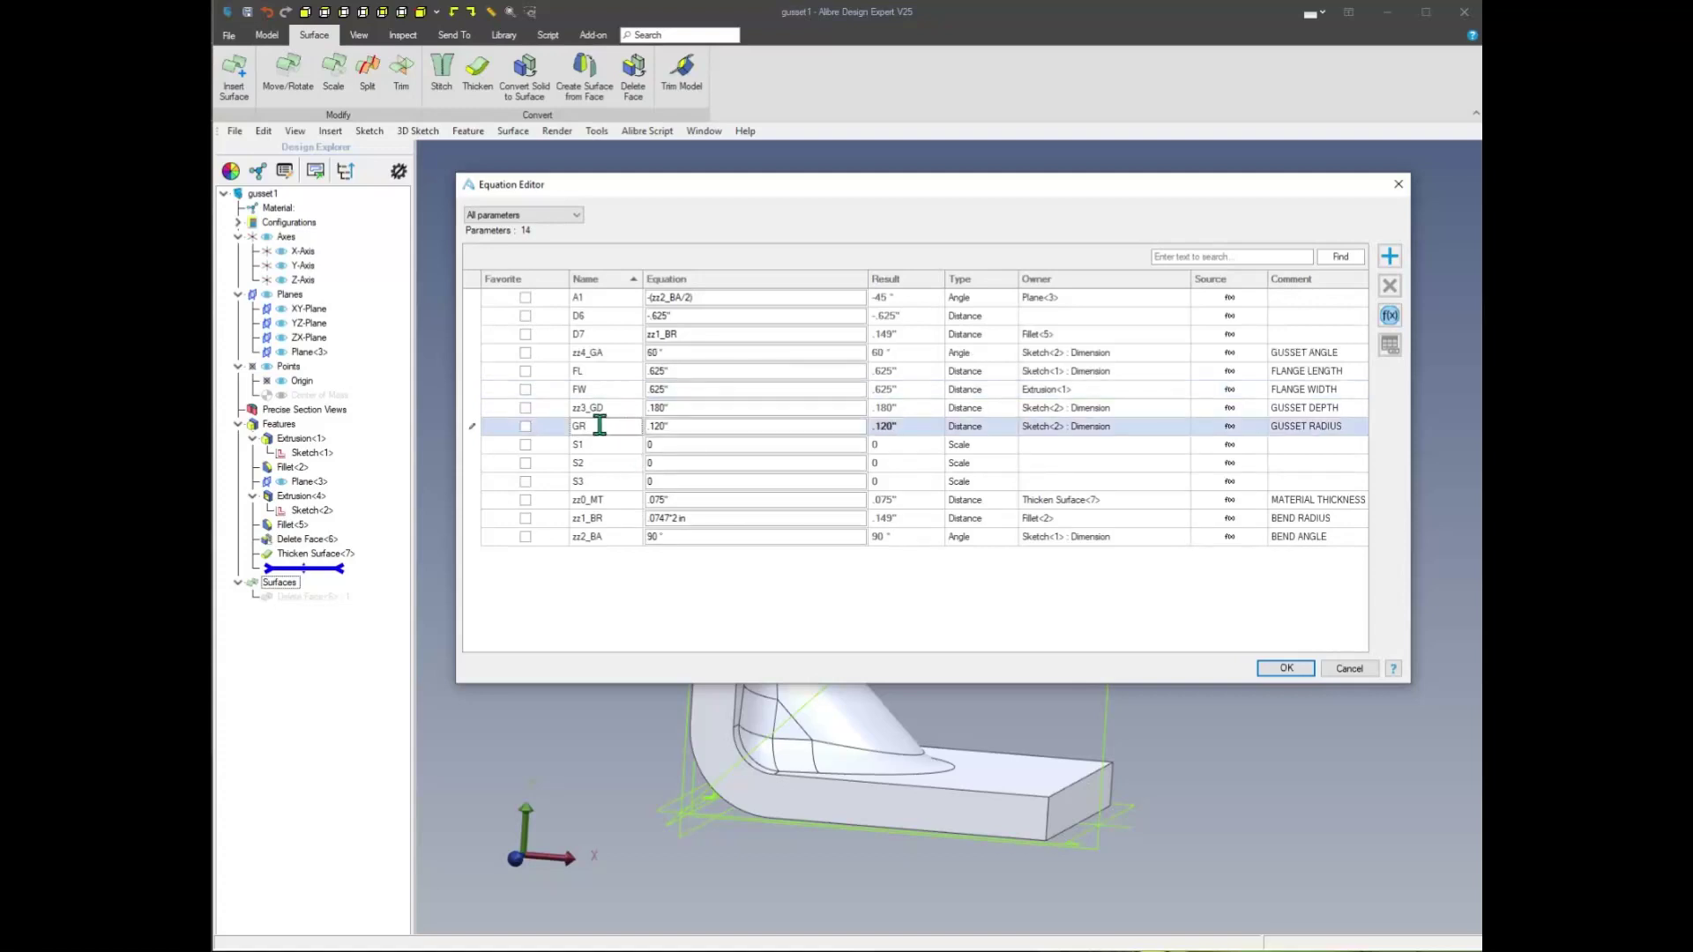
text(zz5_)
key(Tab)
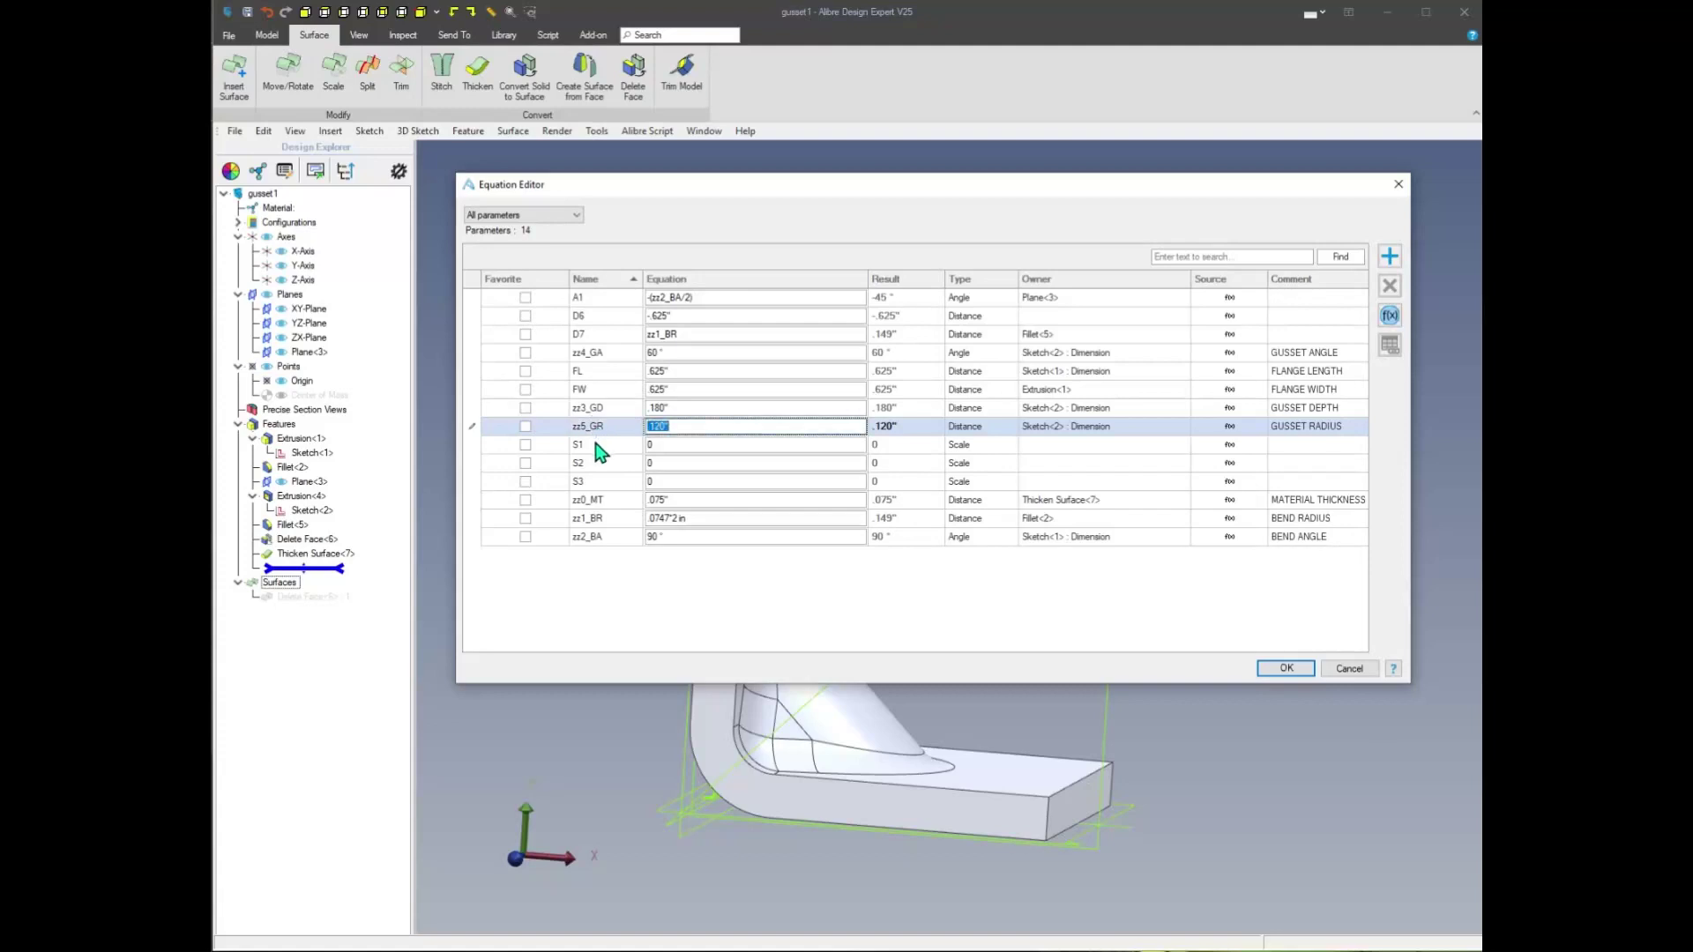
Rename the flange length parameter to zz6_FL and the flange width parameter to zz7_FW, re-sort by name and apply the changes
click(600, 372)
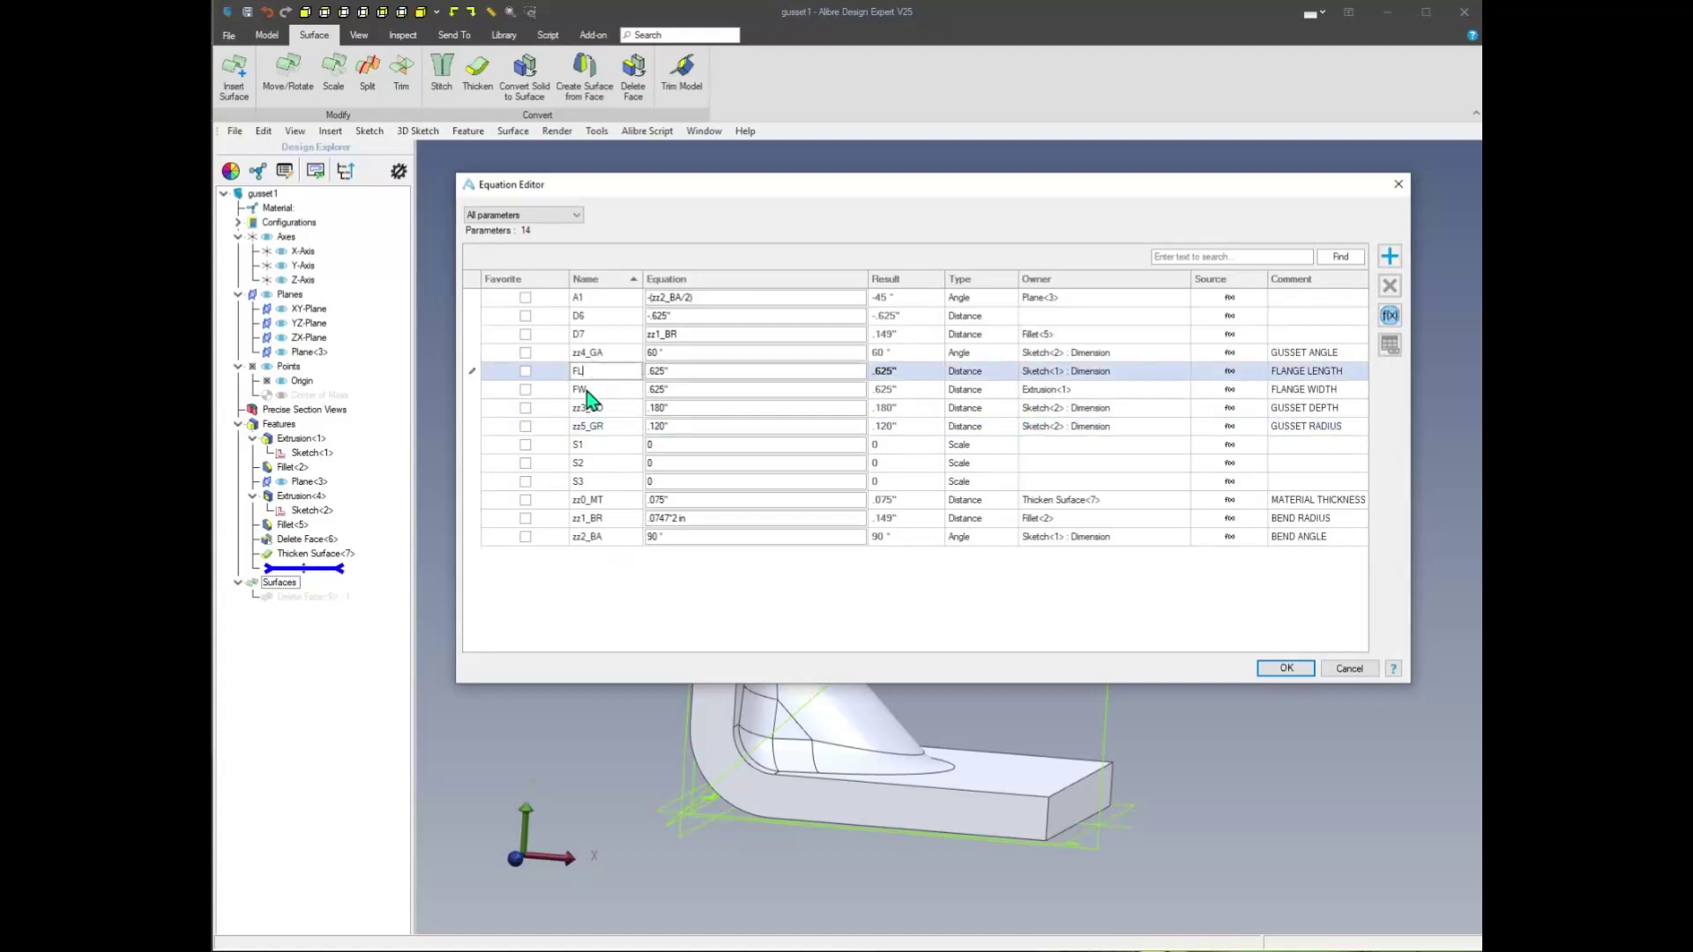
click(575, 371)
text(zz6_)
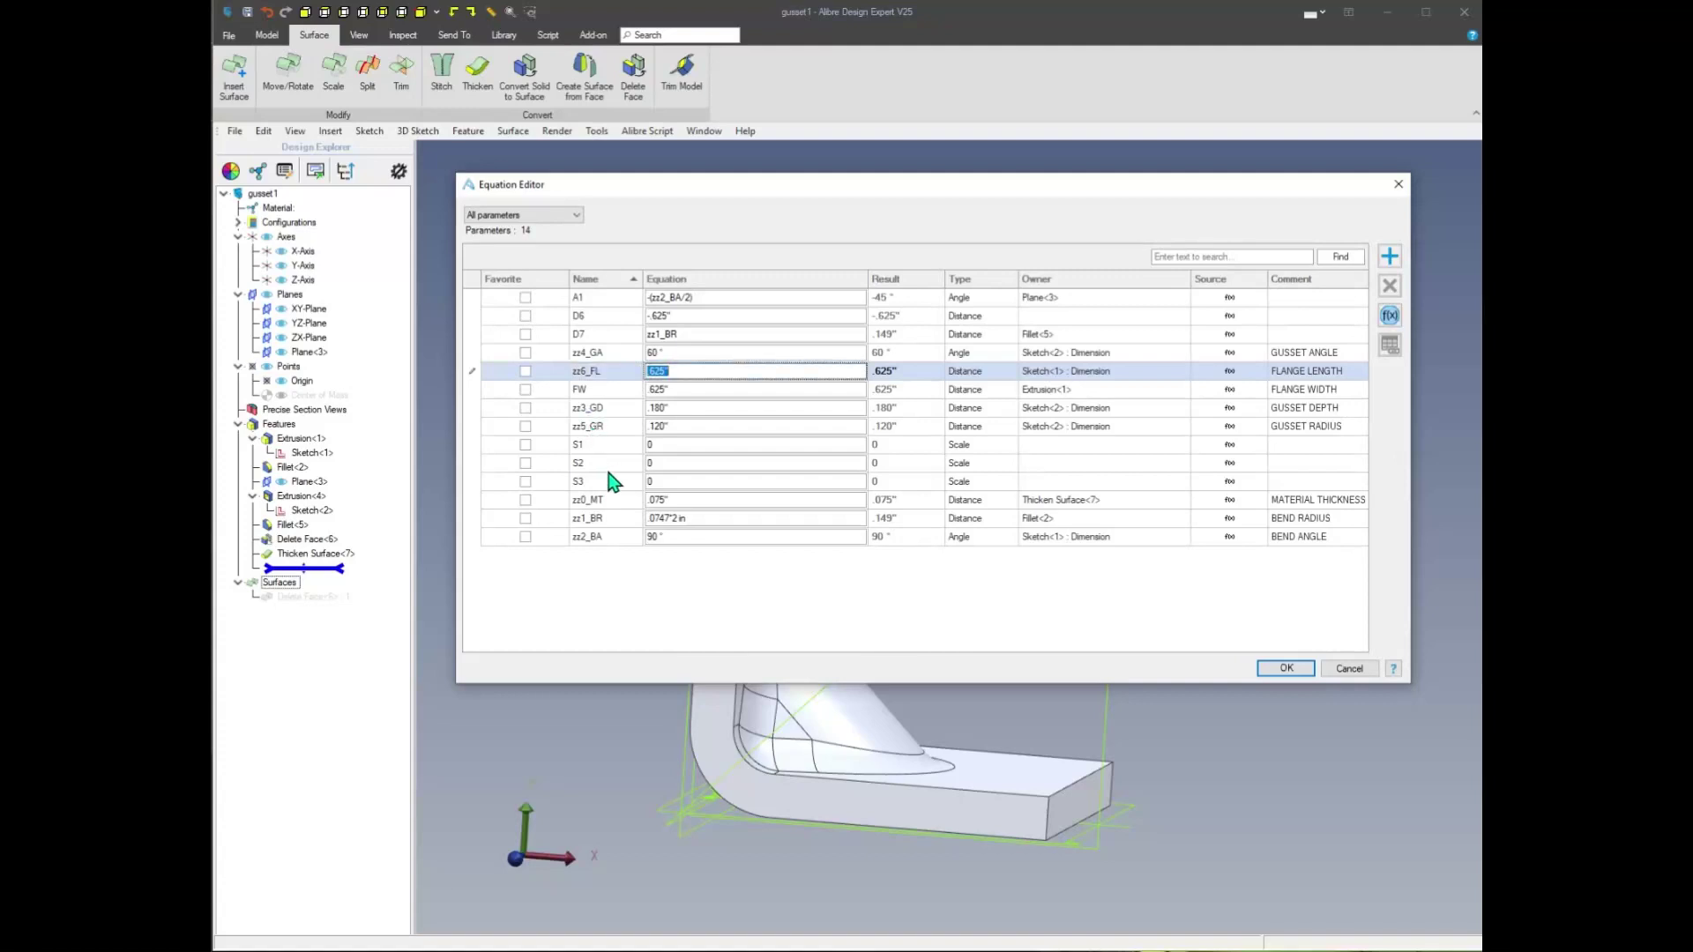
click(600, 389)
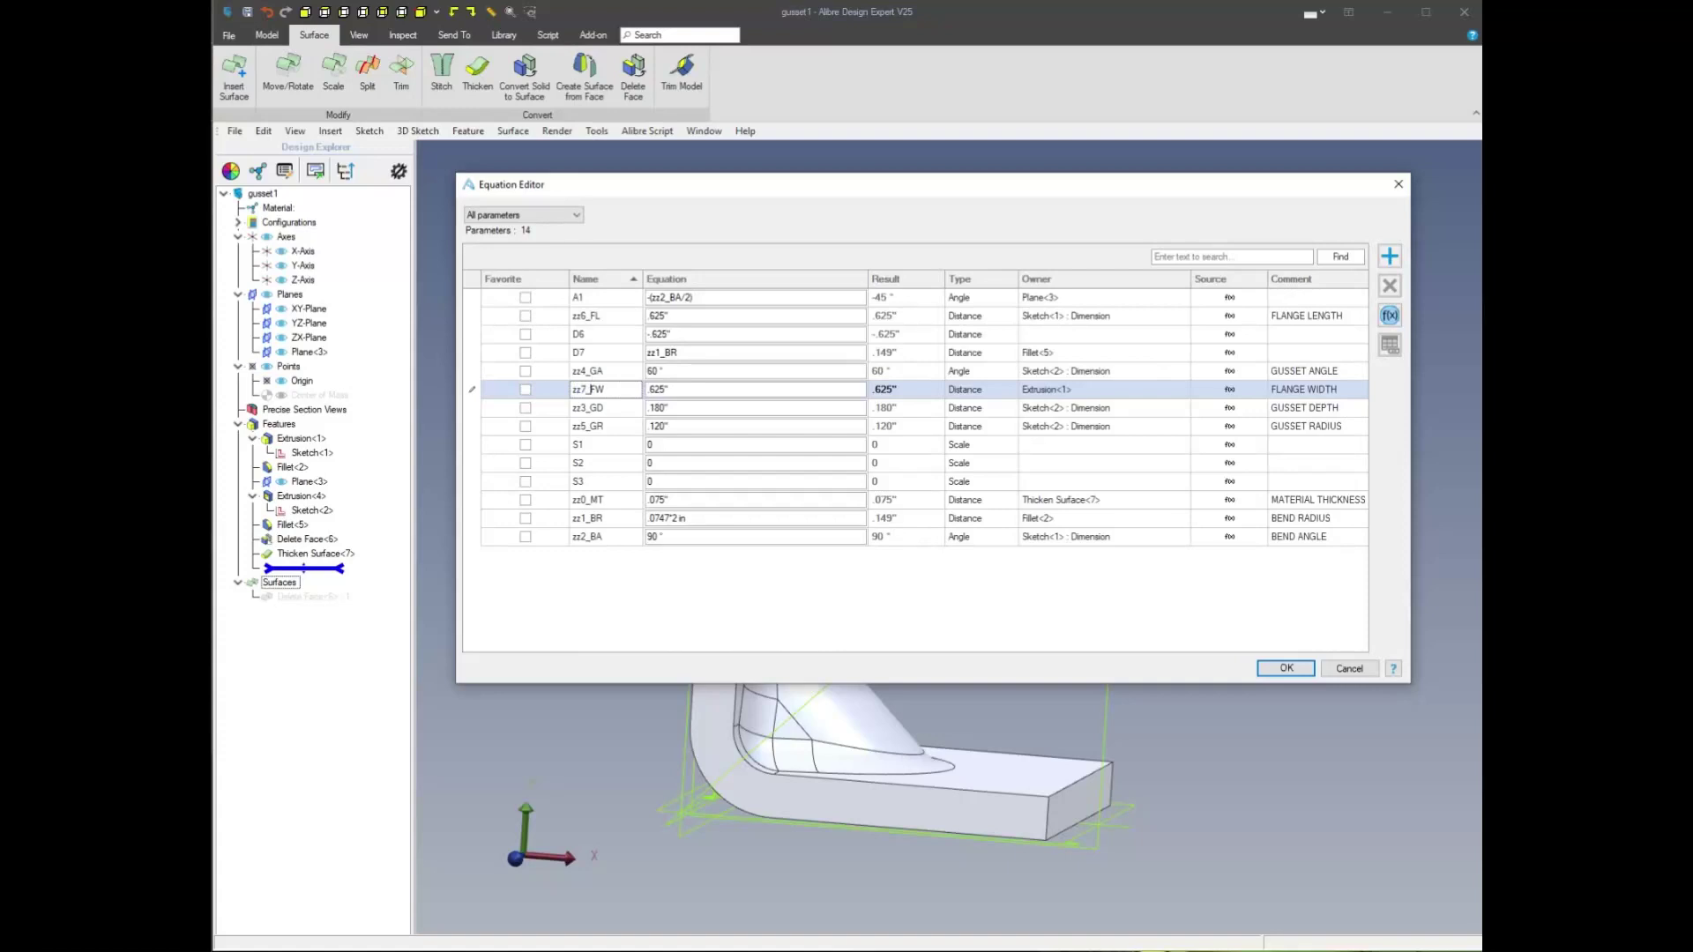
key(Tab)
click(600, 280)
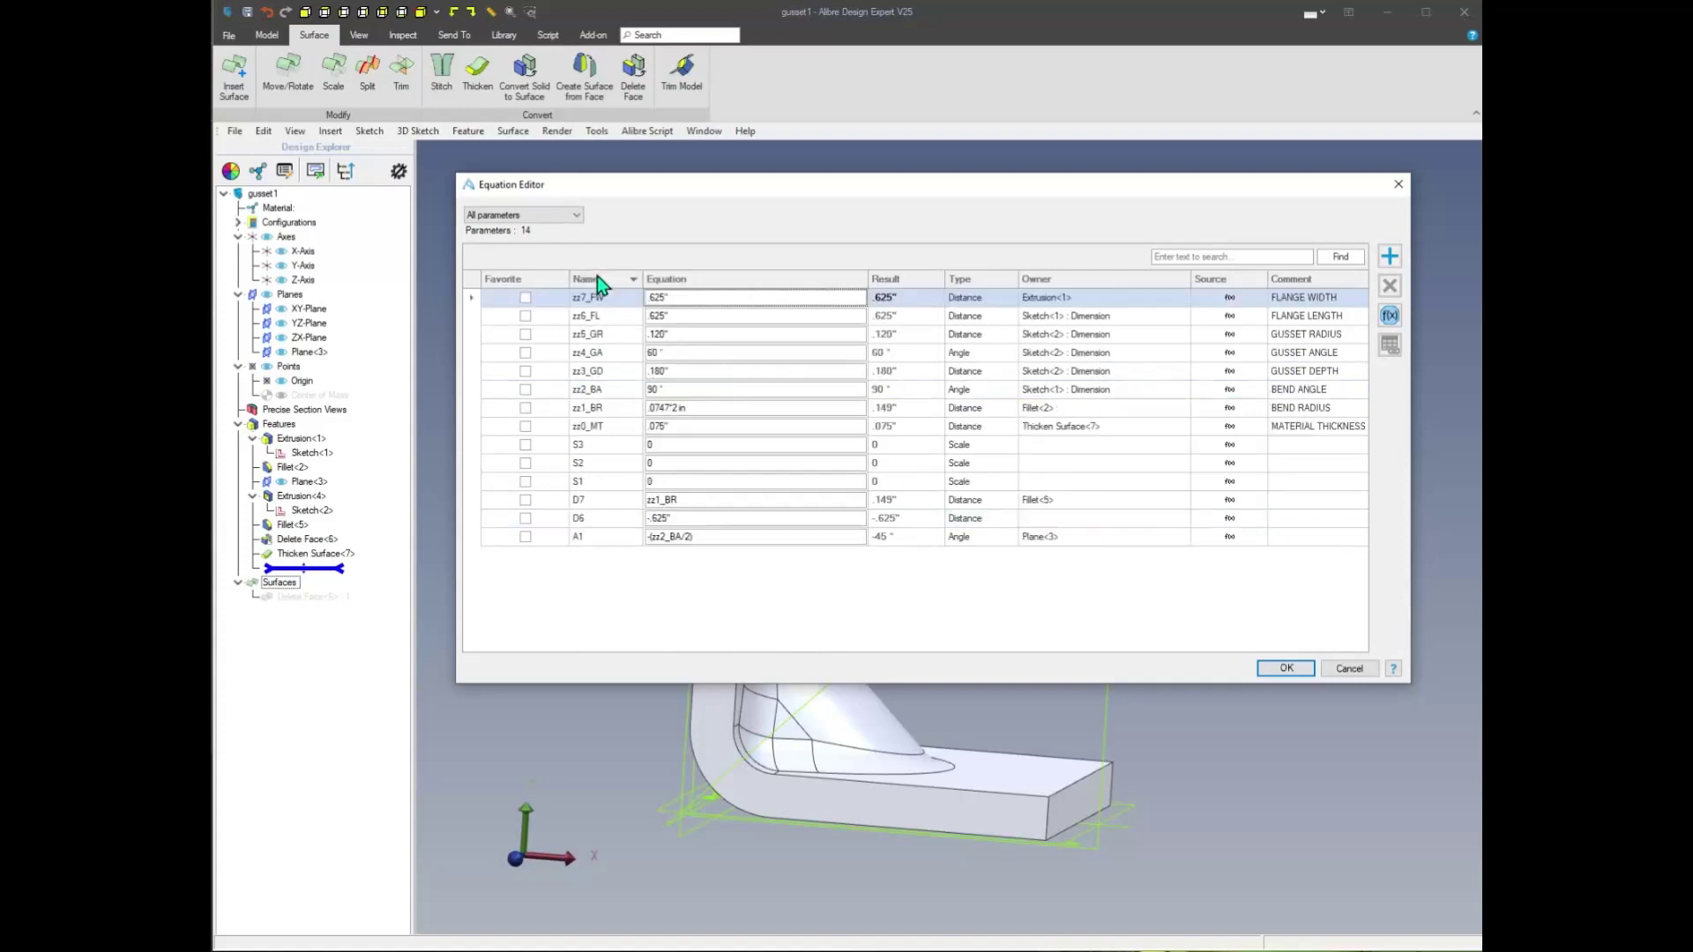
click(600, 282)
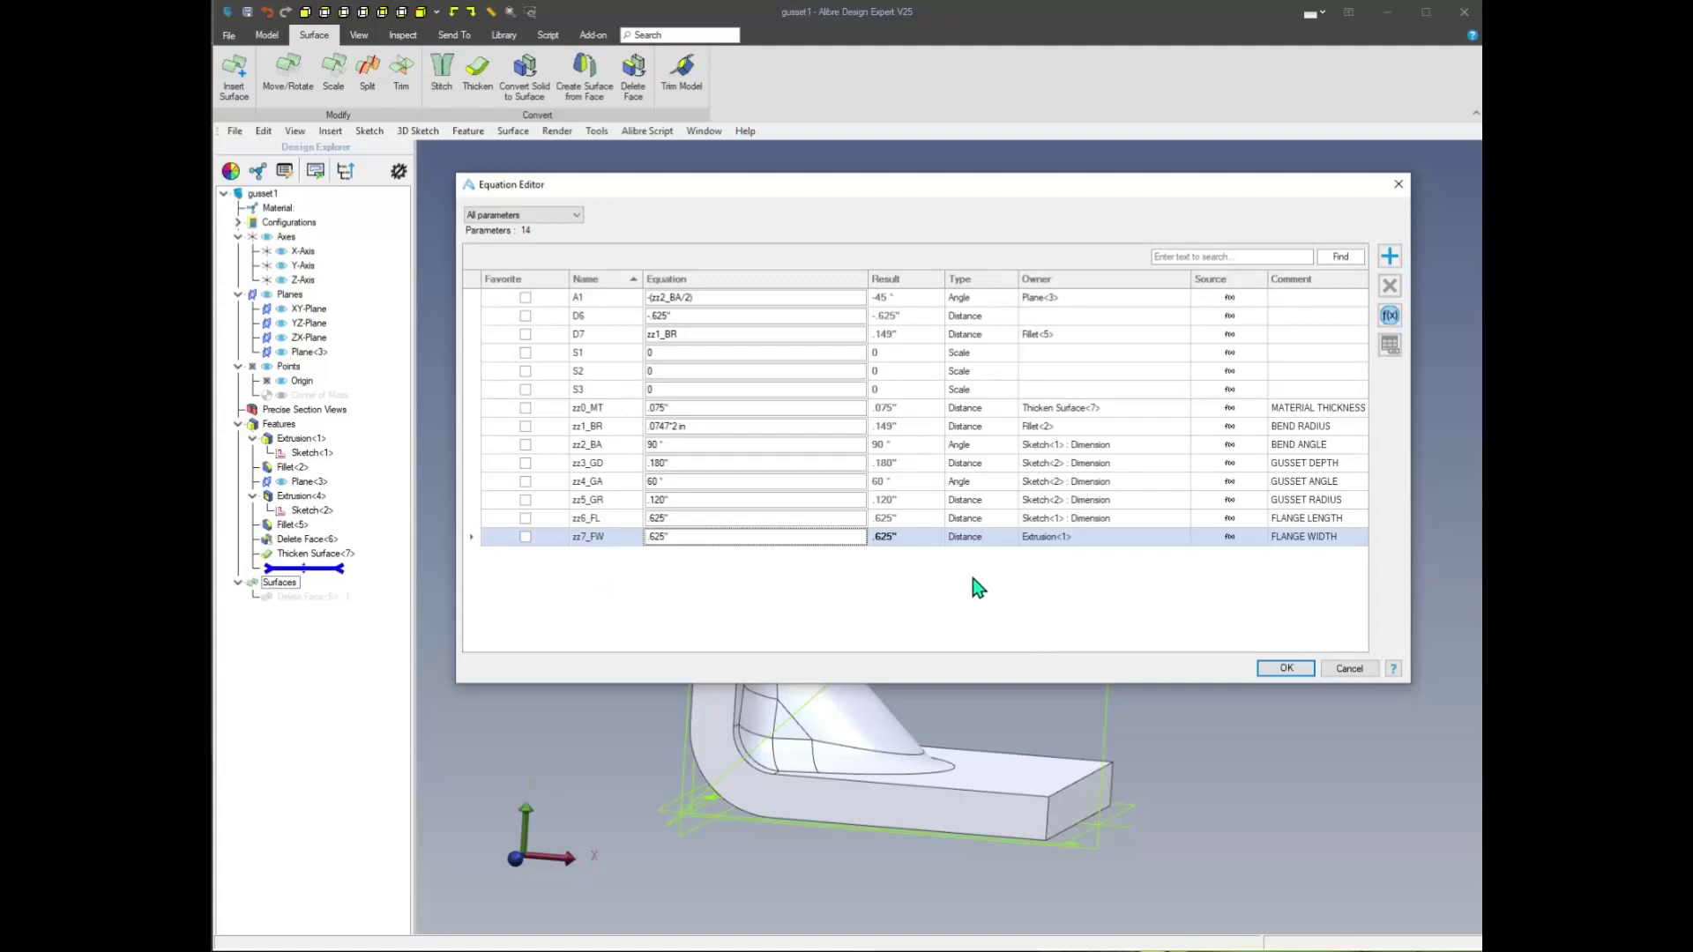
click(1283, 668)
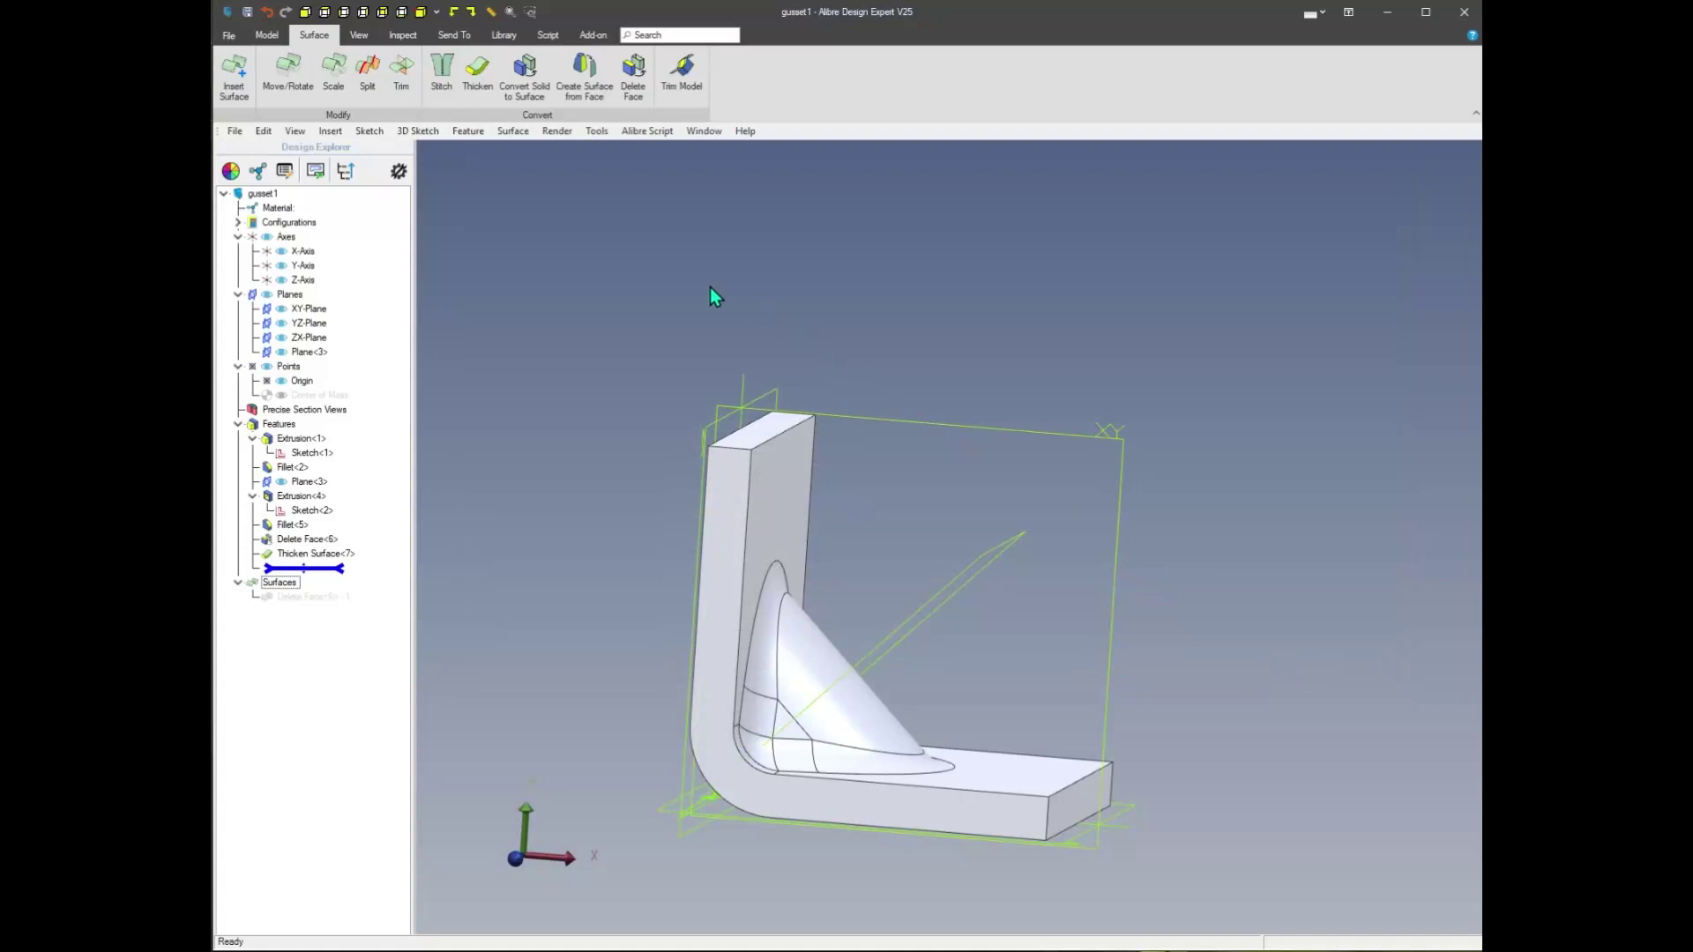
middle_drag(711, 288, 573, 123)
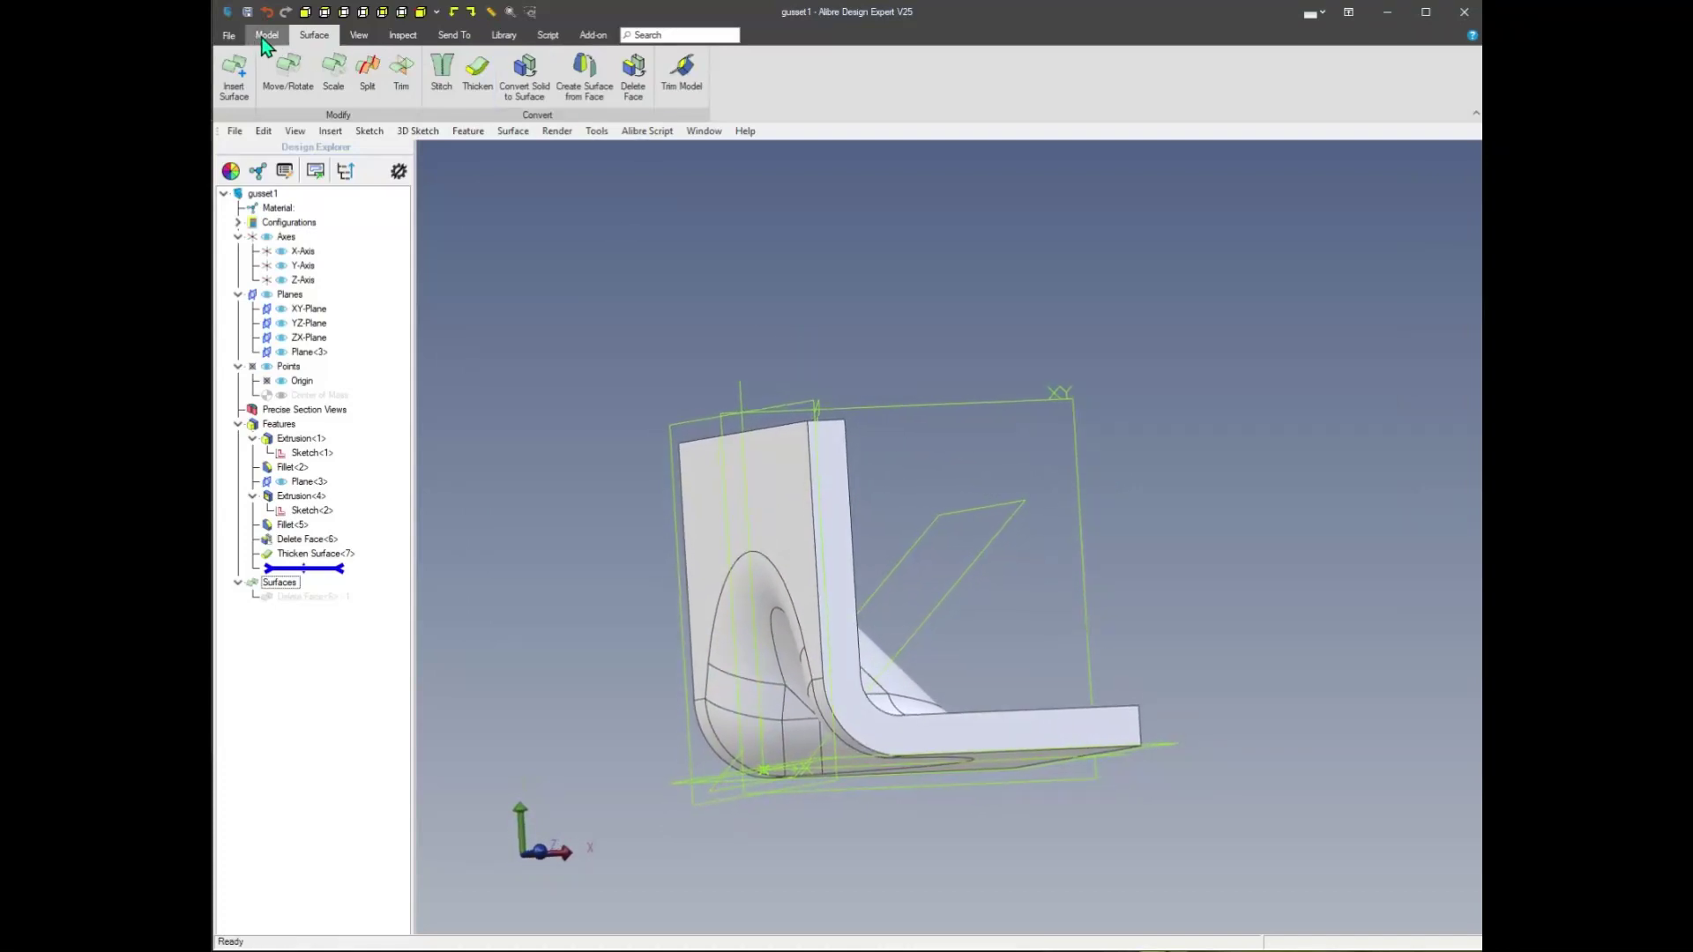
Save the gusset1 part with its renamed parameters
click(265, 36)
middle_drag(432, 151, 537, 242)
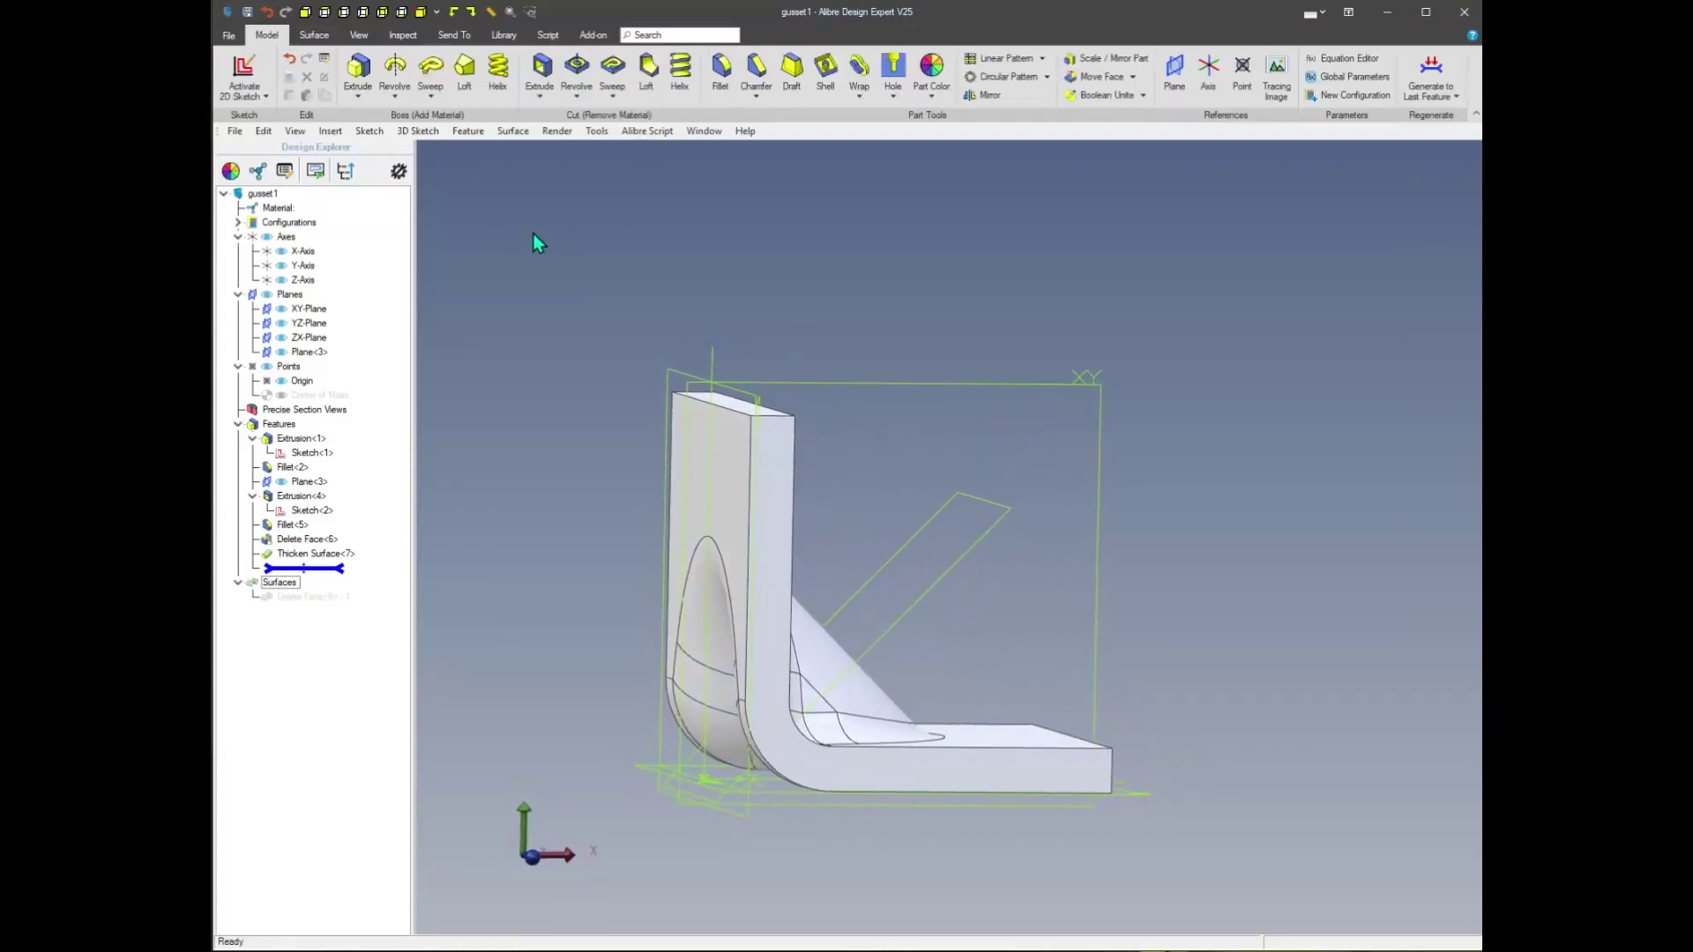
middle_drag(541, 166, 517, 199)
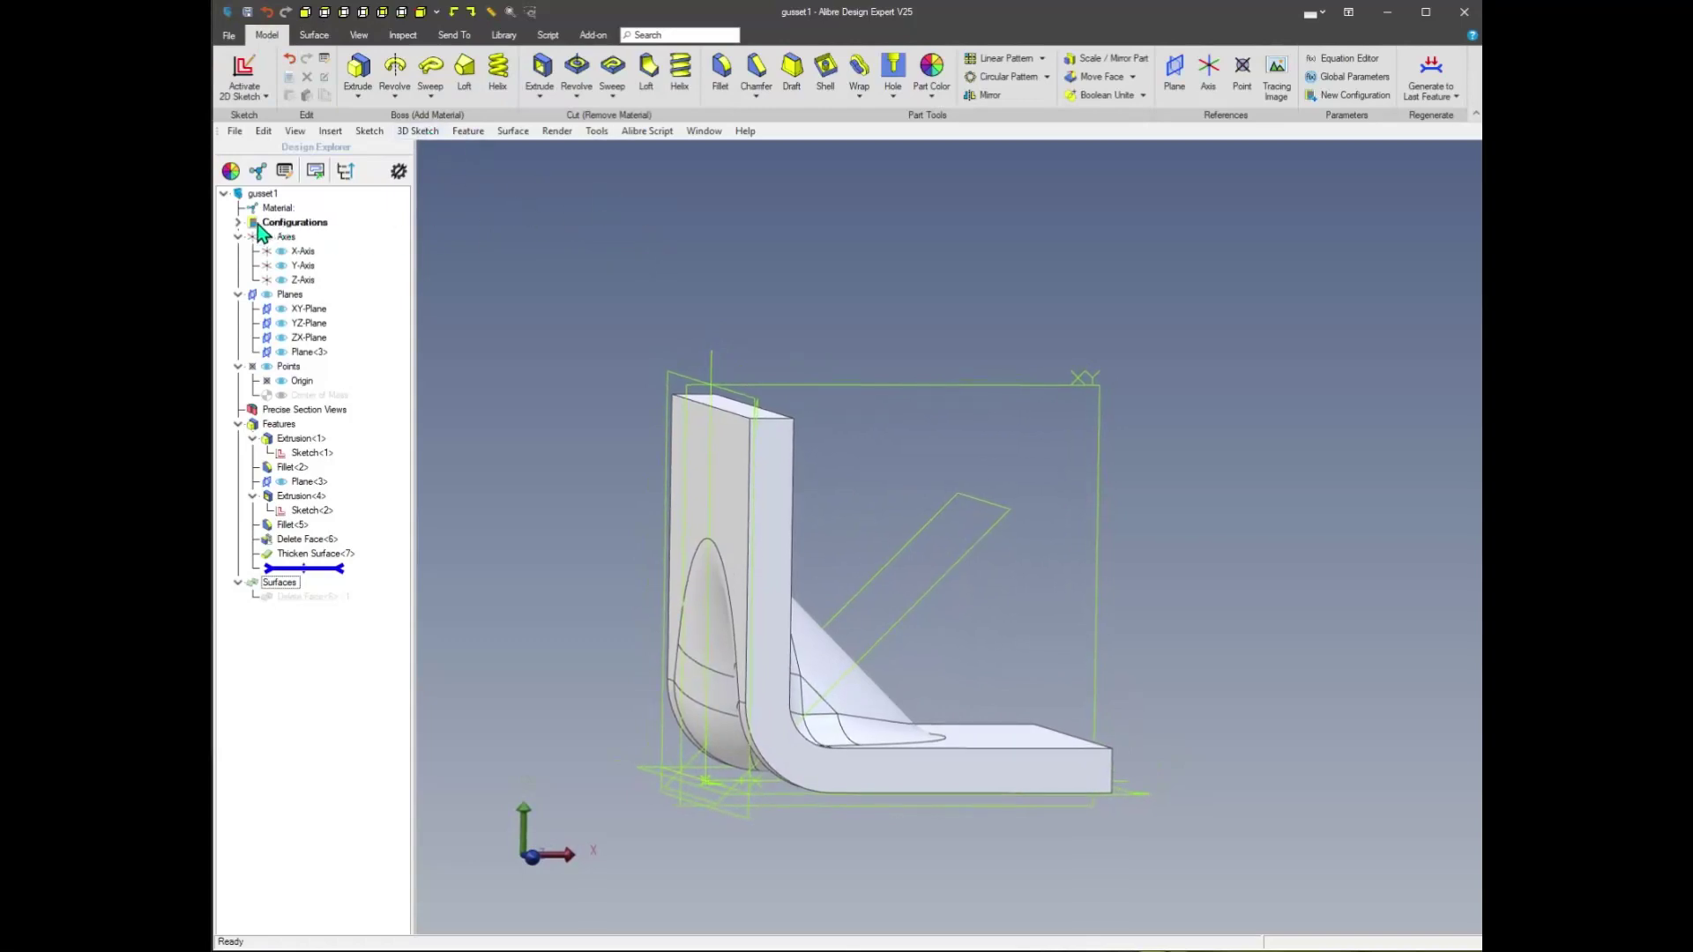
click(247, 11)
Examine the 90-degree bracket and its rounded gusset from several angles and distances
middle_drag(649, 303, 627, 306)
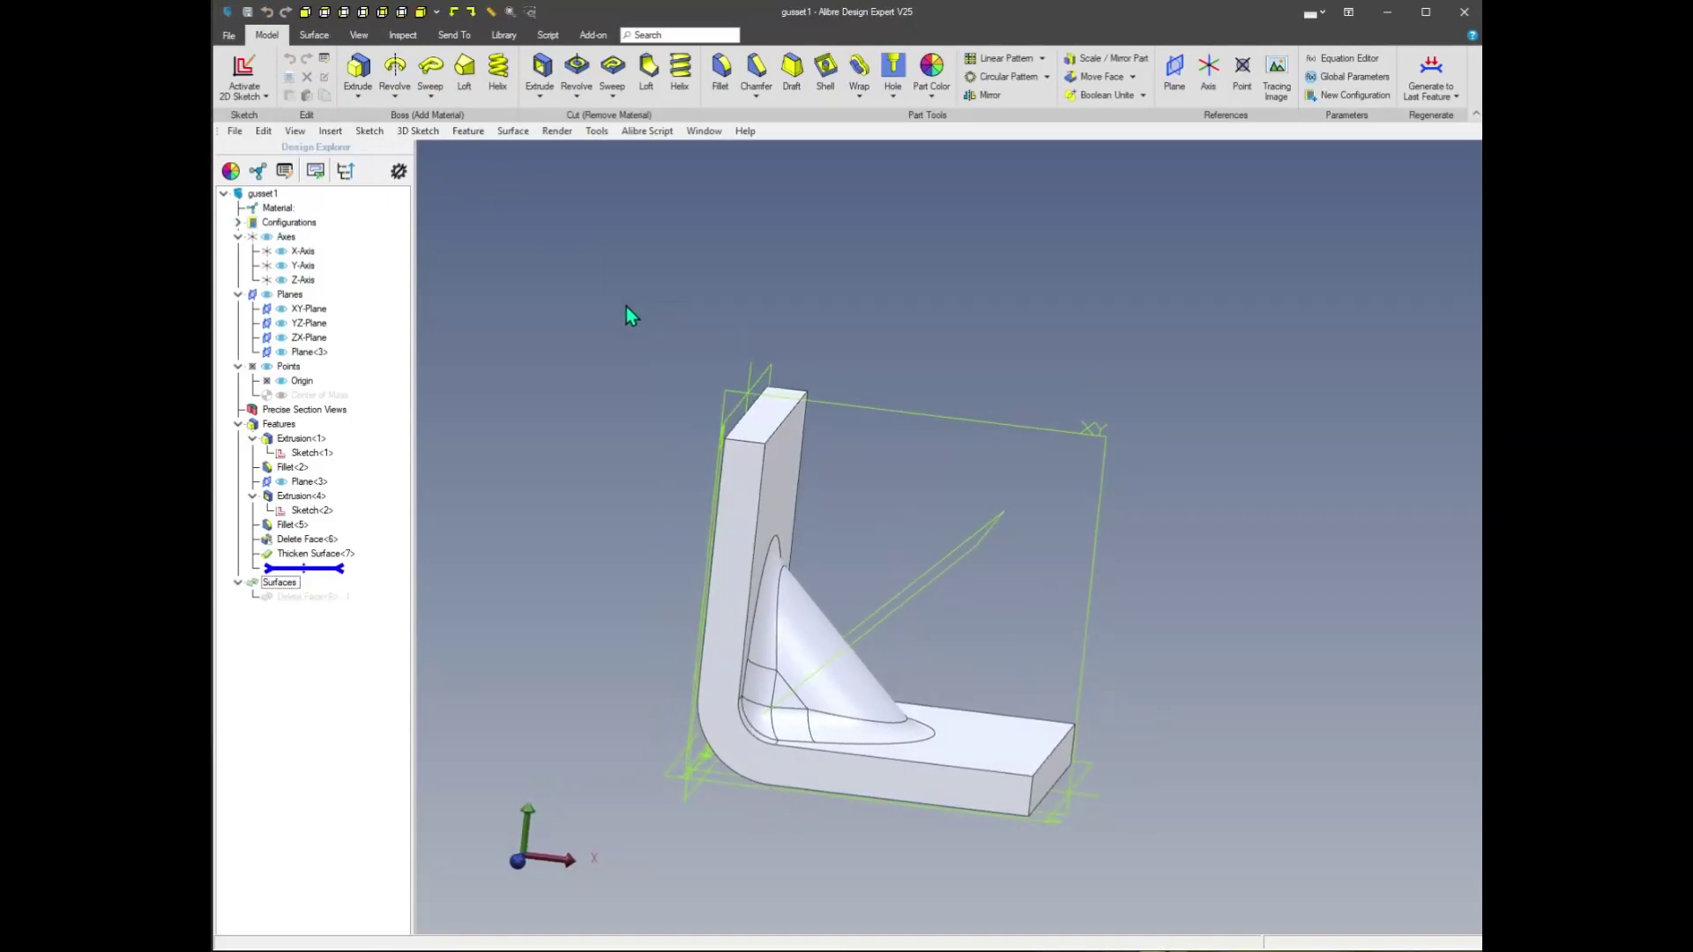
middle_drag(640, 340, 642, 341)
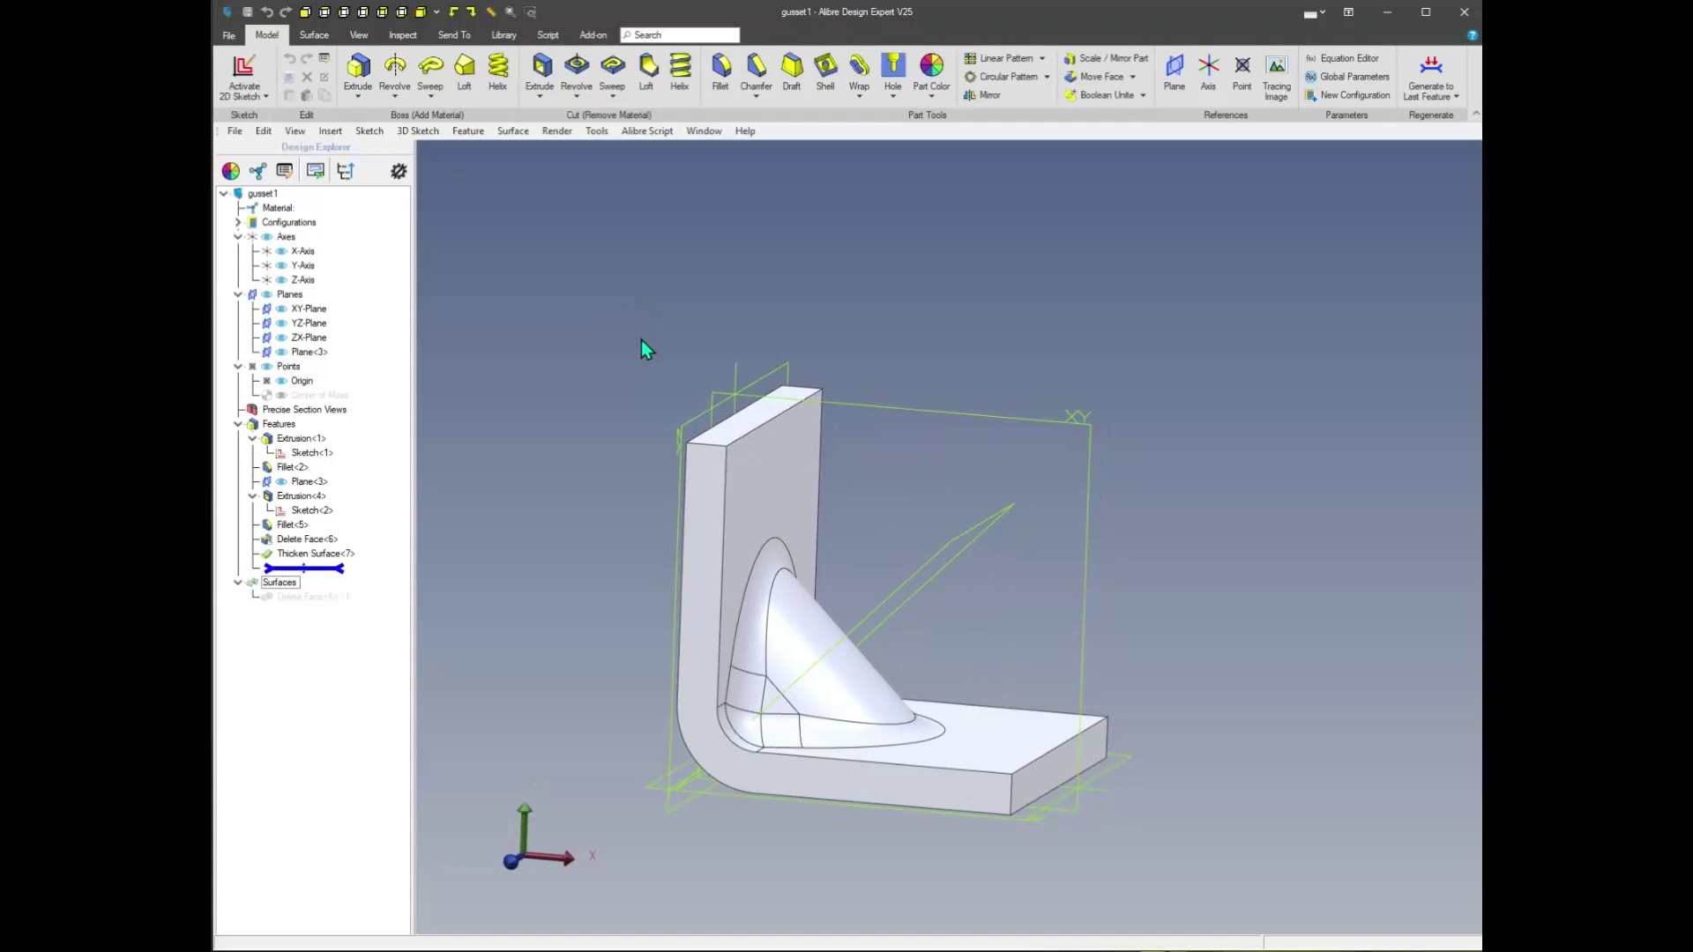
scroll(642, 340, down, 4)
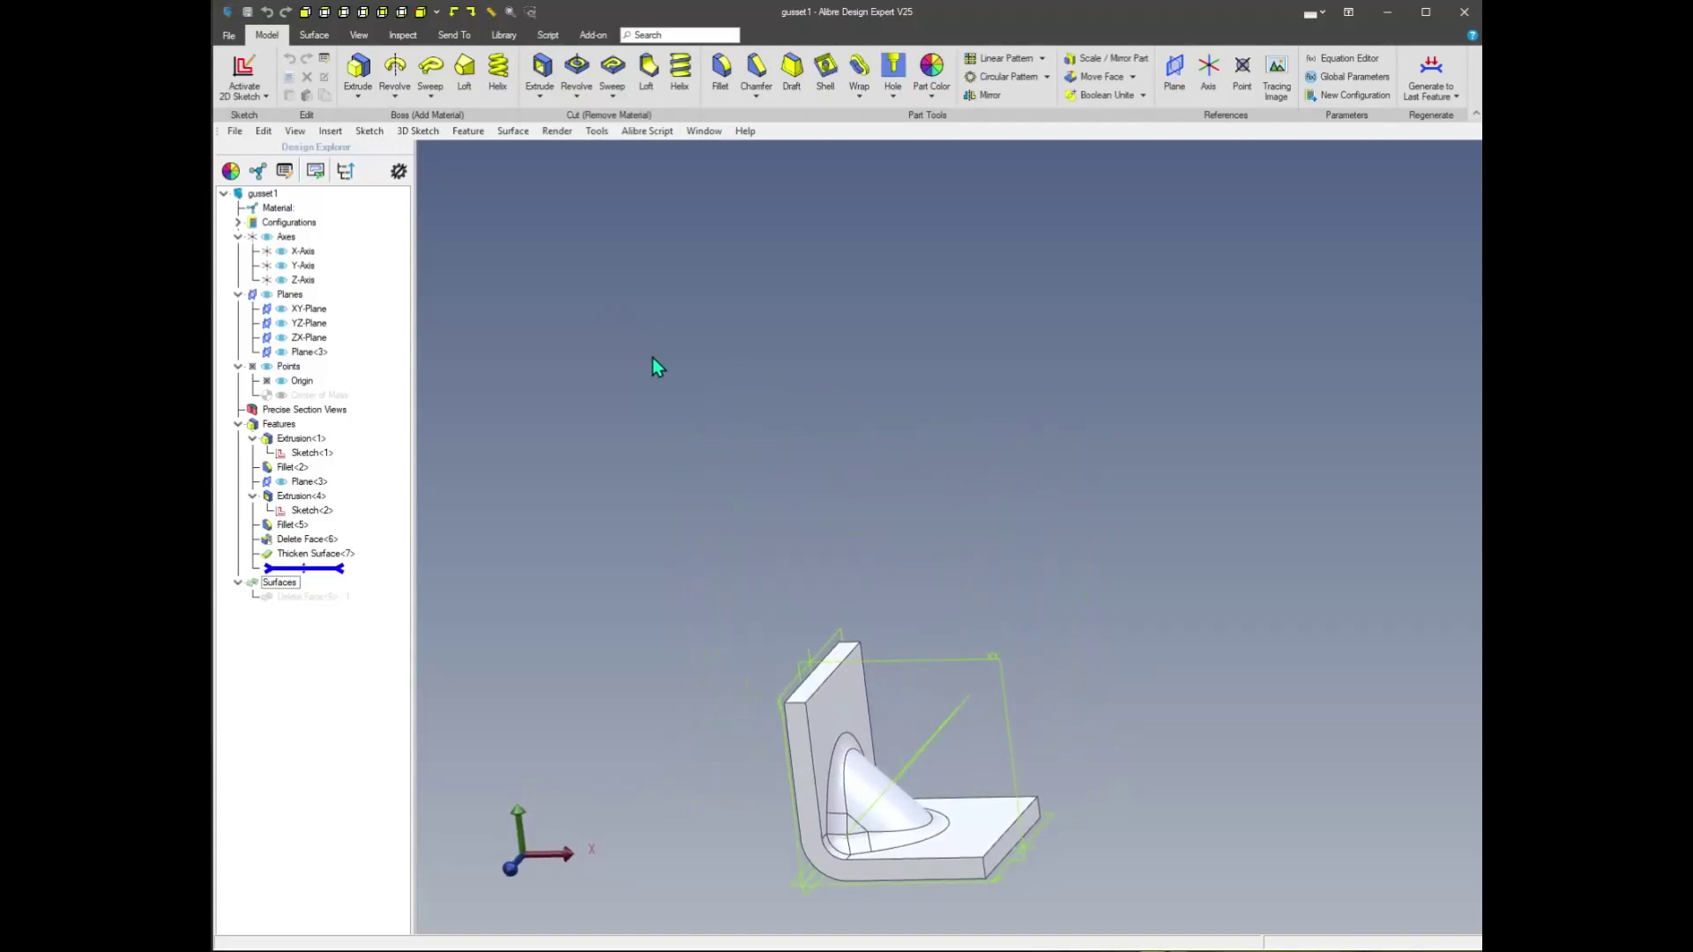
scroll(655, 379, up, 3)
mouse_move(653, 404)
middle_down()
mouse_move(623, 443)
mouse_move(643, 382)
middle_up()
scroll(737, 394, up, 3)
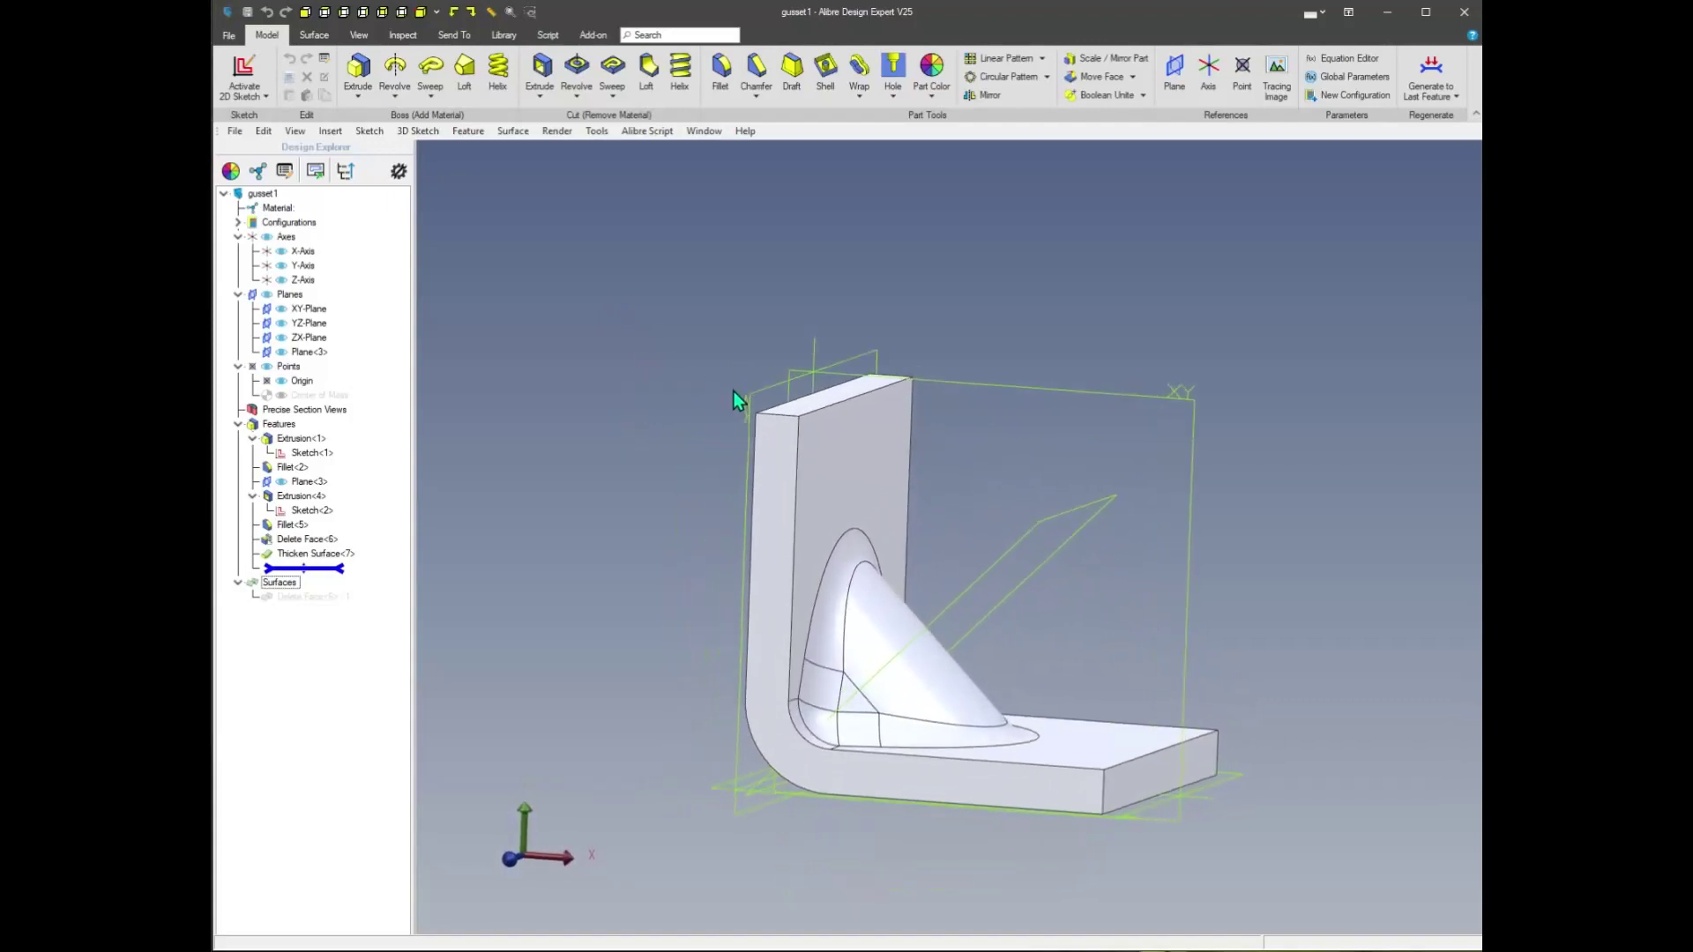
scroll(624, 360, down, 3)
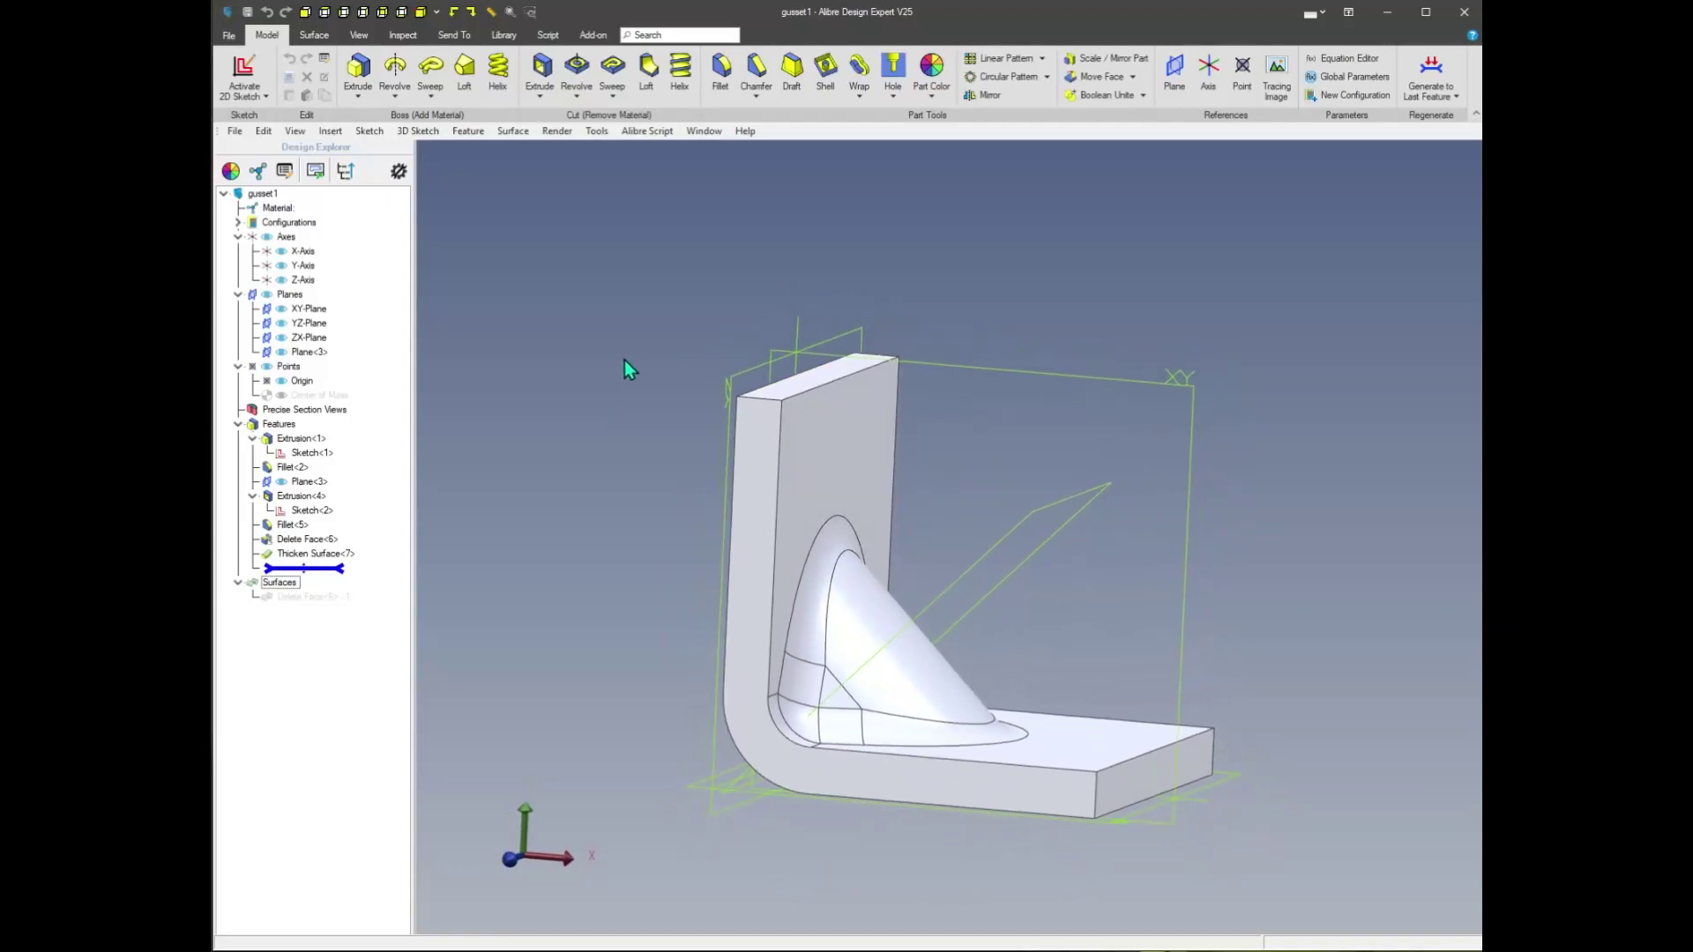
middle_drag(617, 373, 594, 485)
middle_drag(1023, 628, 543, 372)
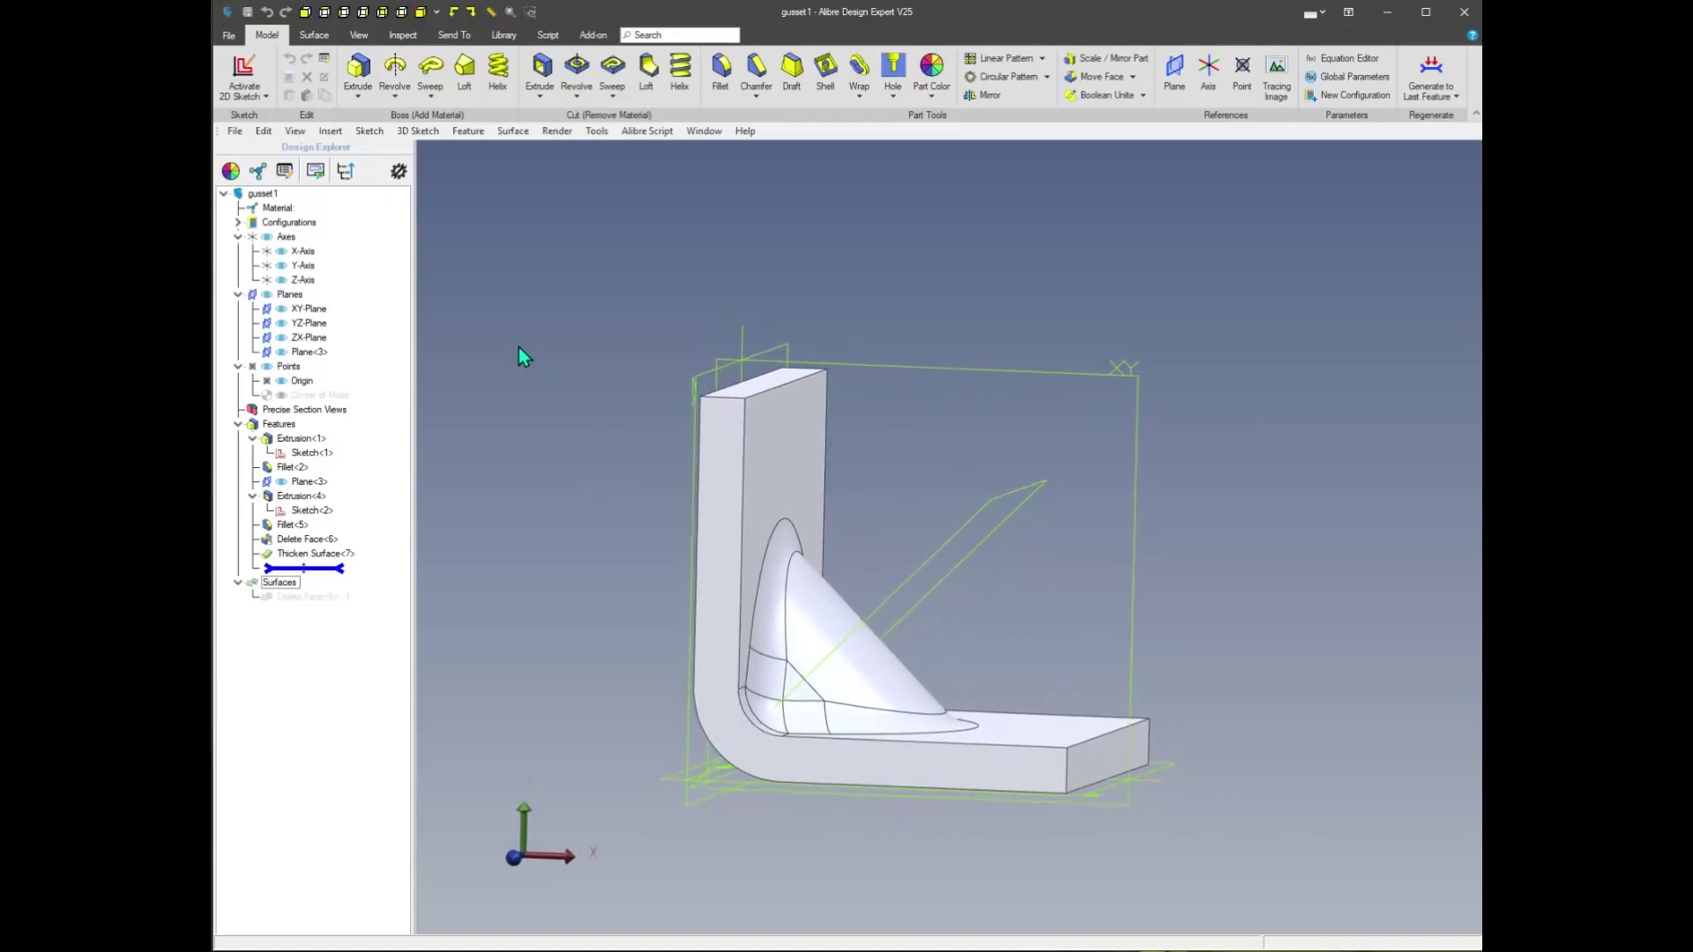
Rename the part's existing configuration to 14 Ga 90 Deg
click(237, 224)
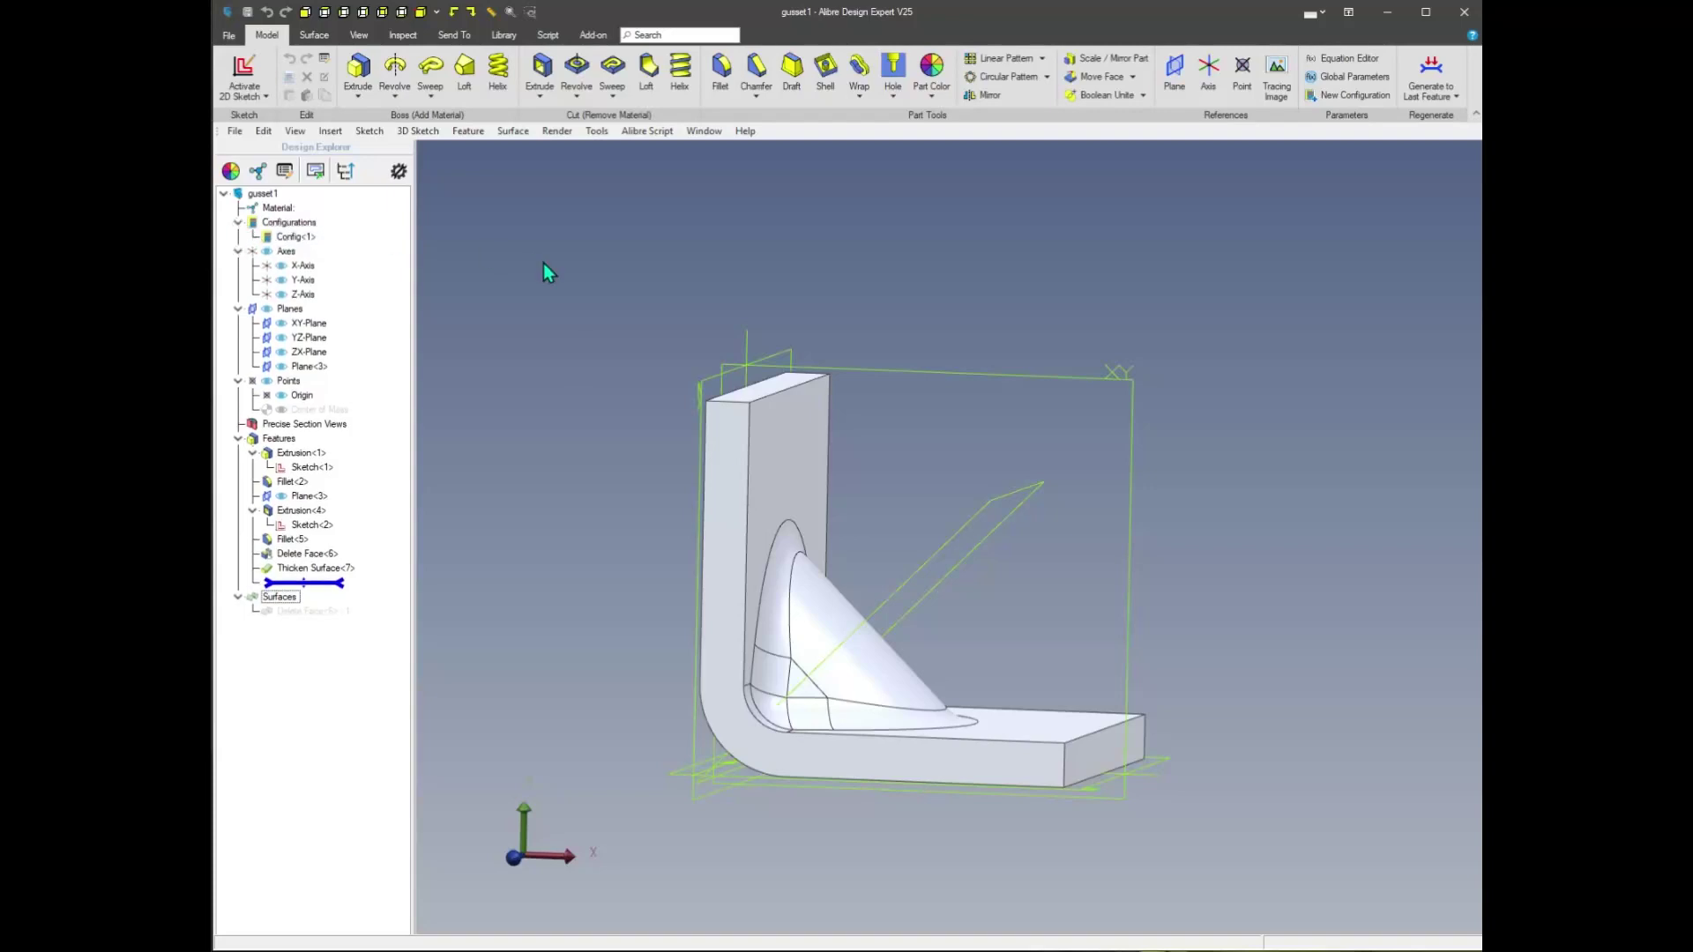
right_click(309, 239)
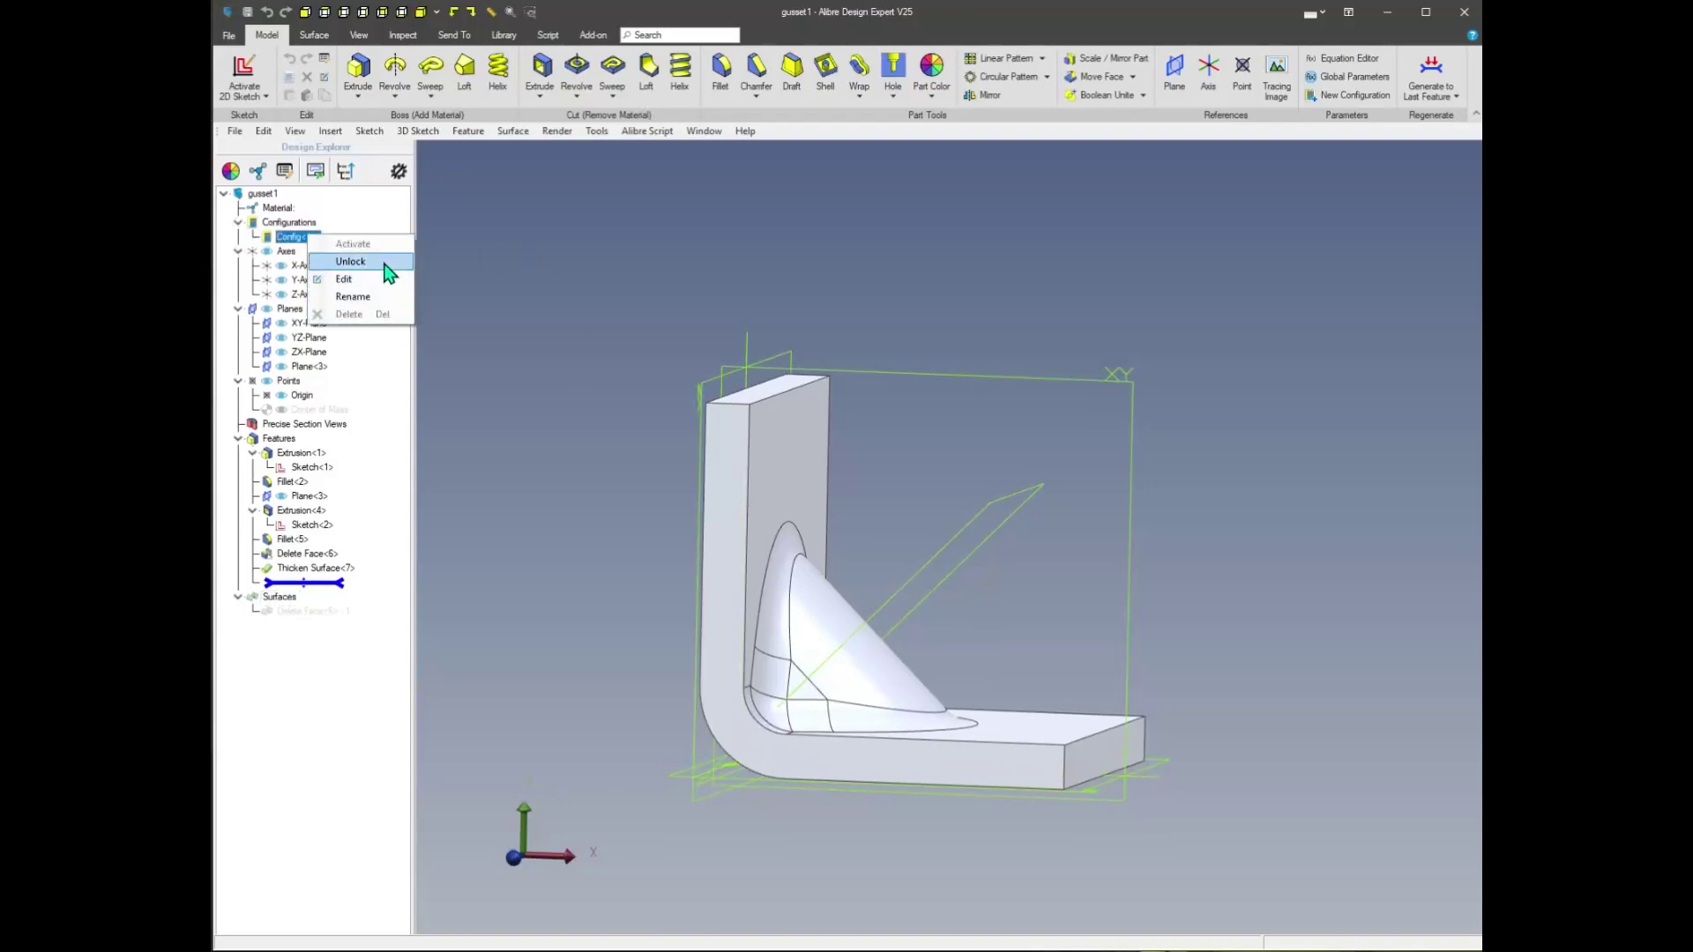
click(388, 296)
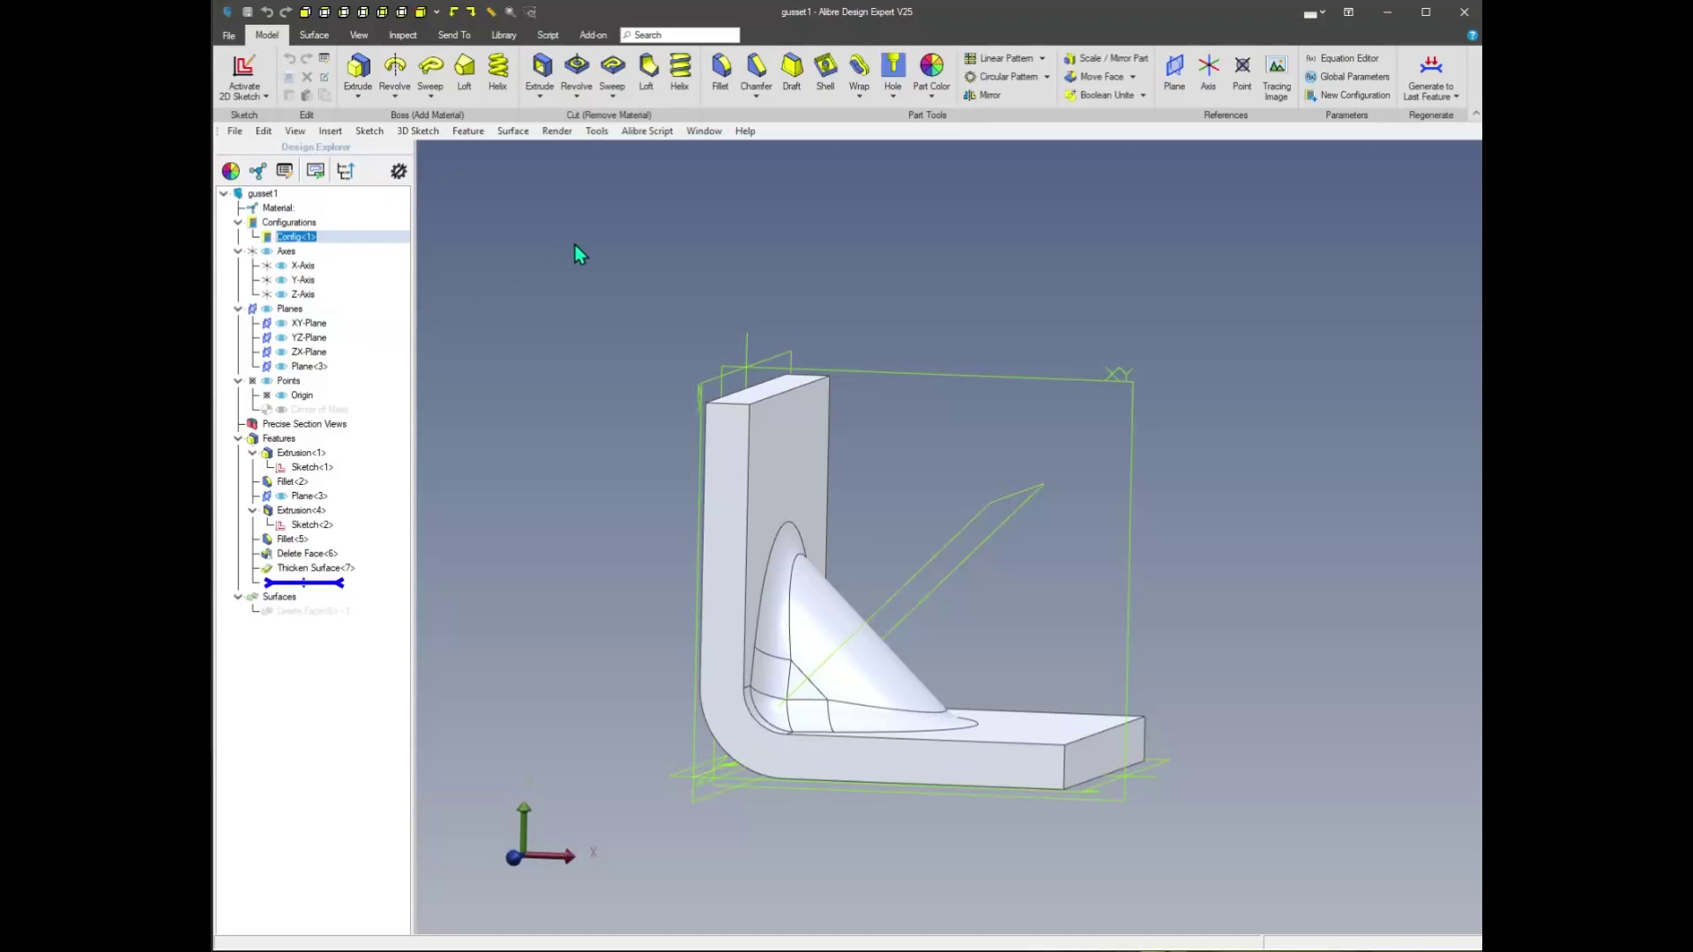
text(14 Ga 90 Deg)
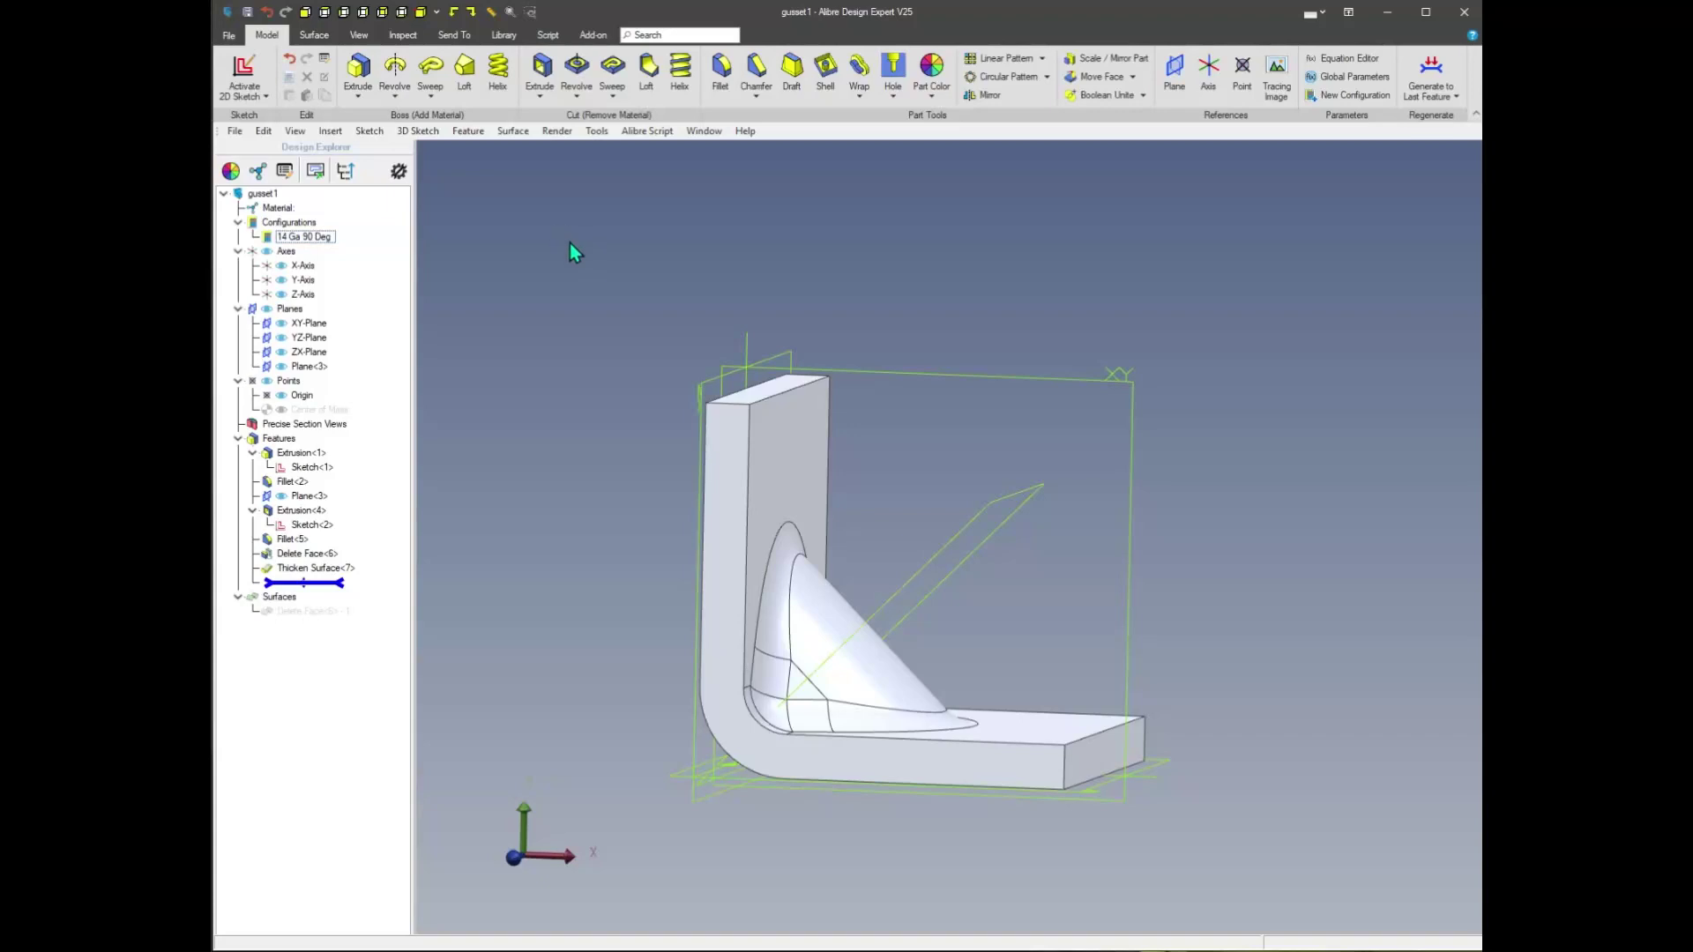
Create and activate a new configuration named 14 Ga 45 deg, copied from 14 Ga 90 Deg with all locks selected
right_click(315, 222)
click(381, 228)
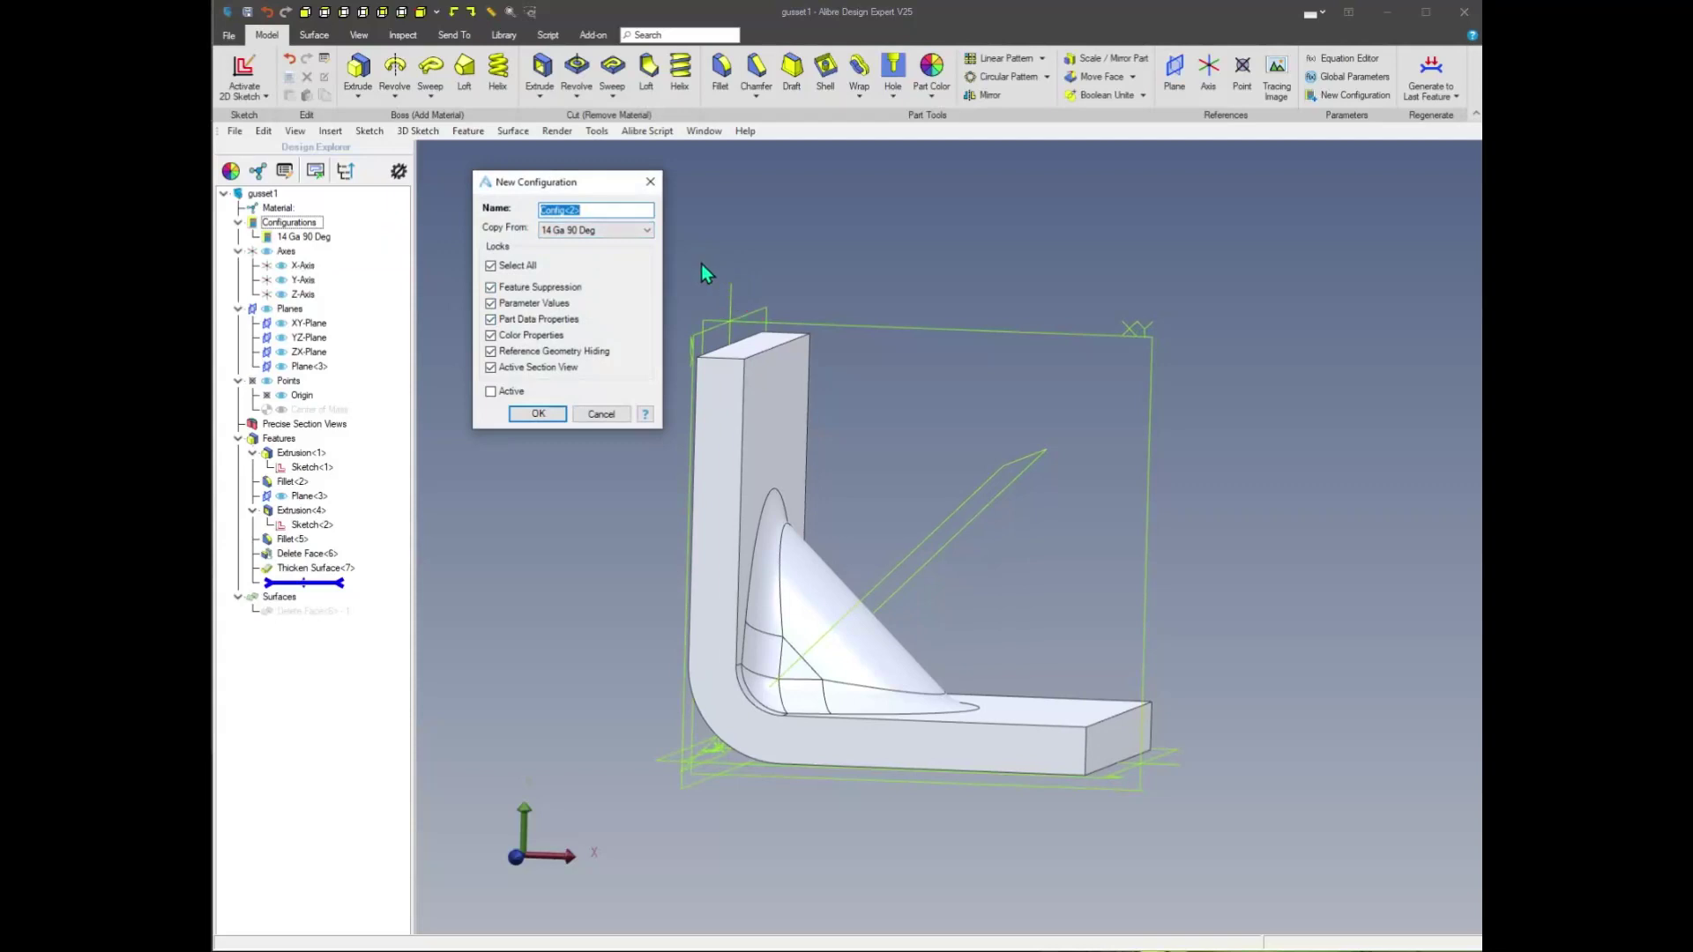
text(14 Ga 45 deg)
click(533, 416)
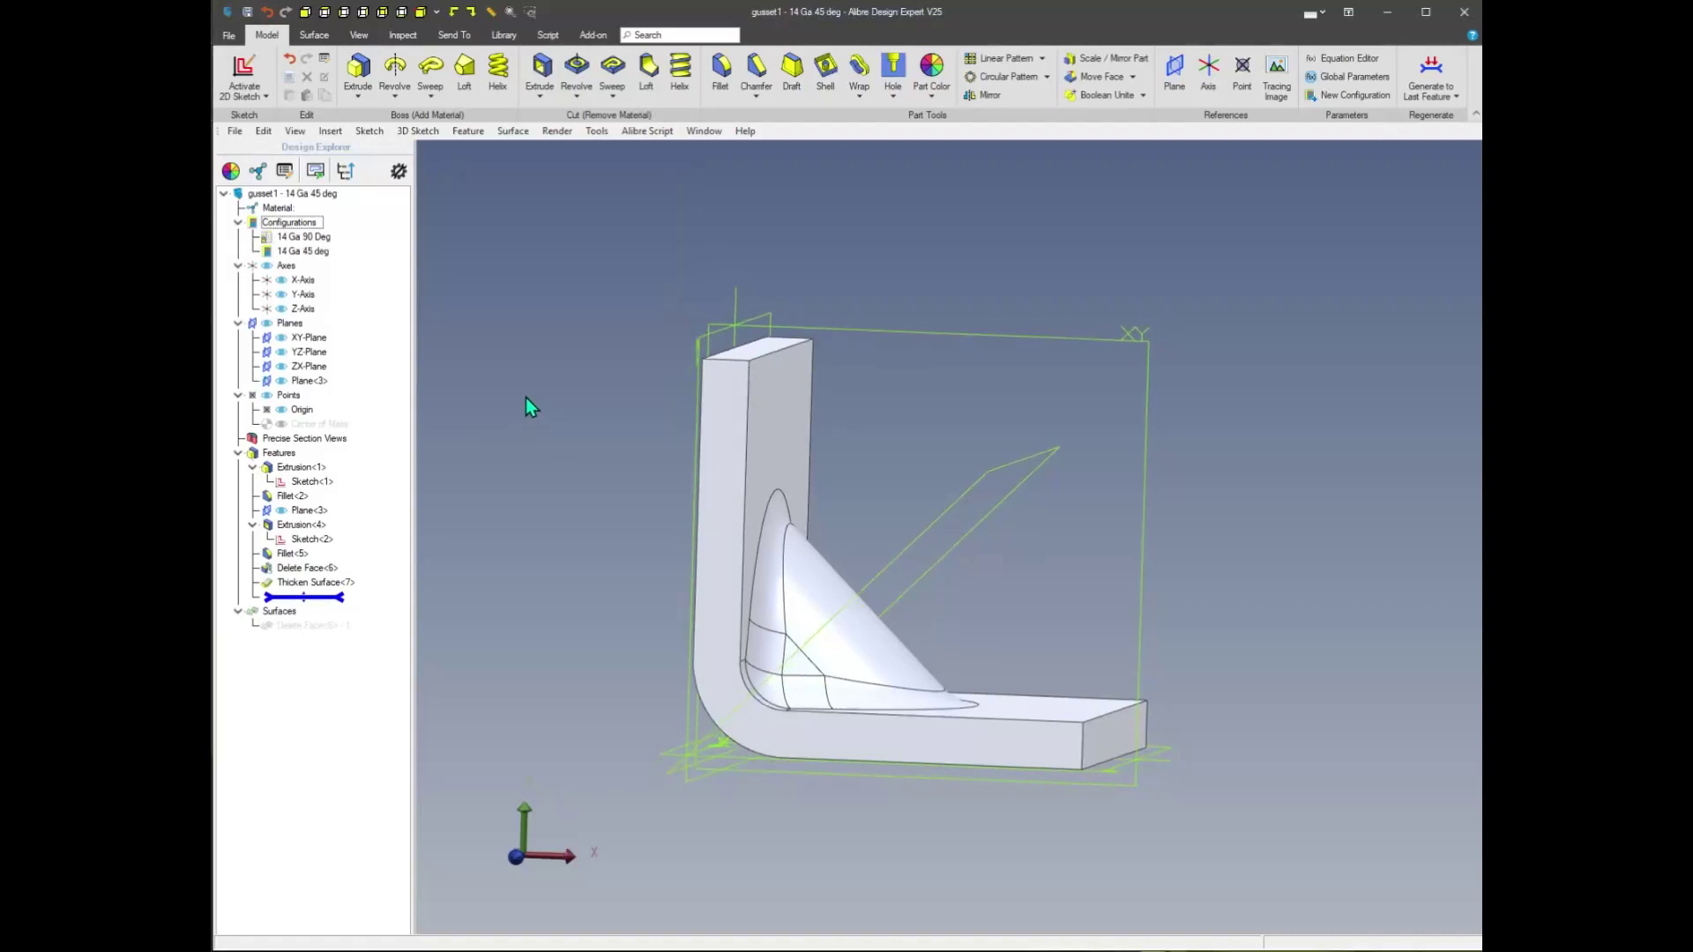
Set the bend angle parameter zz2_BA to 45° for the 14 Ga 45 deg configuration and apply it
right_click(525, 397)
click(581, 394)
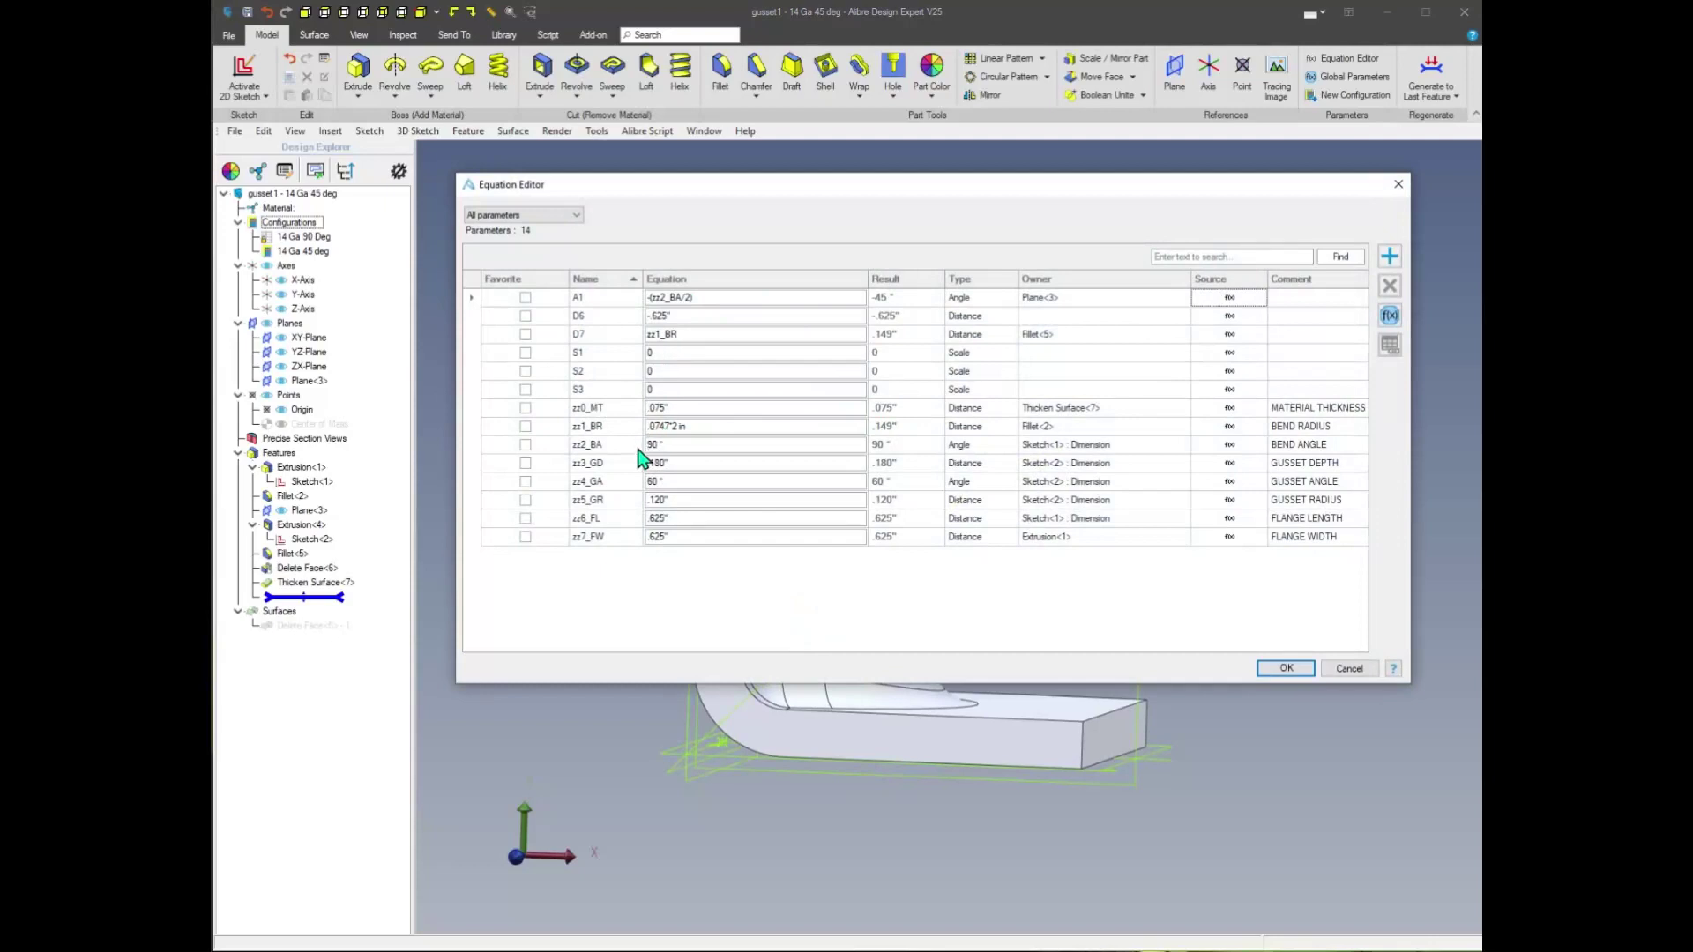
click(693, 447)
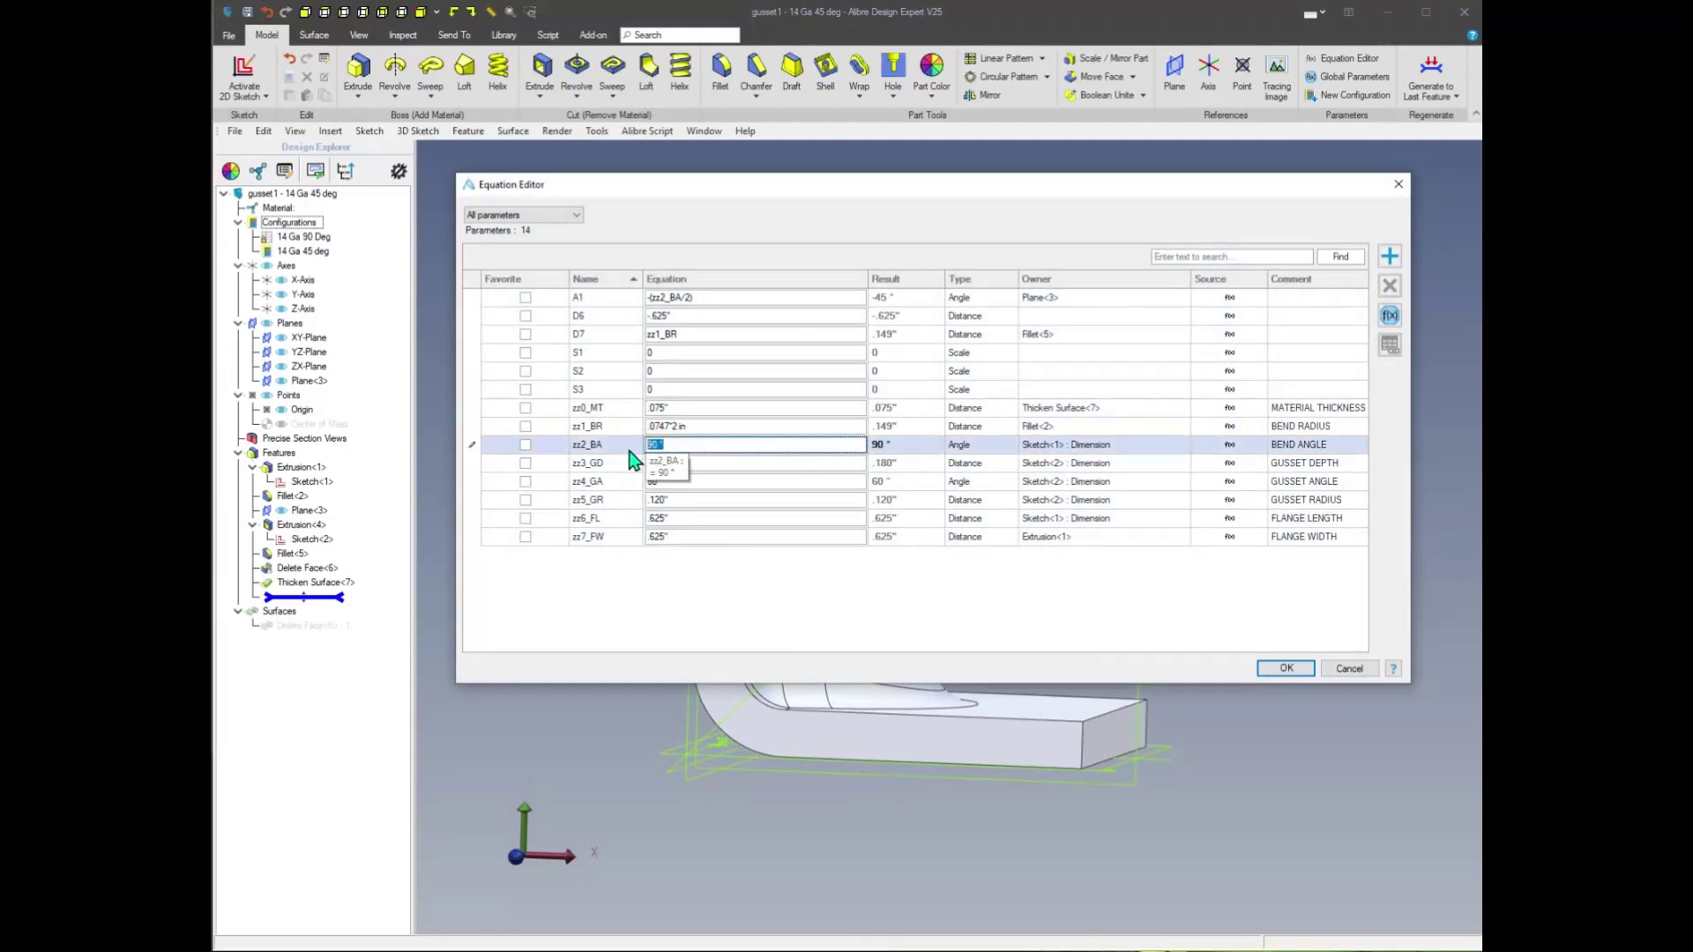
key(Tab)
click(1277, 670)
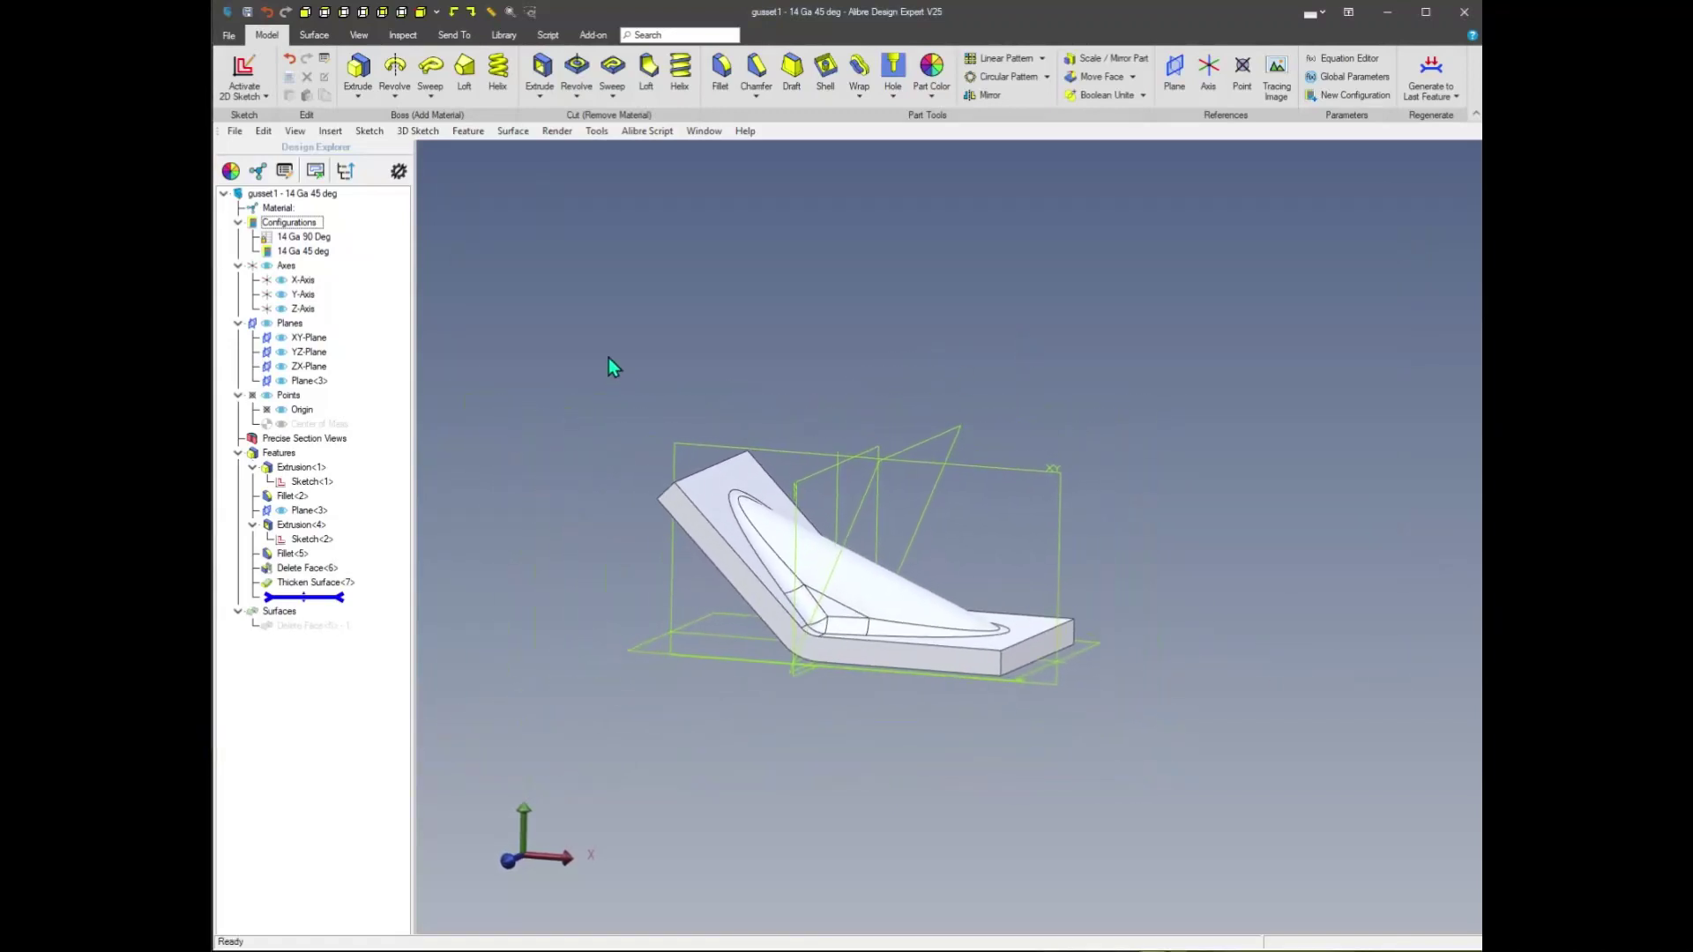
Switch between the 14 Ga 90 Deg and 14 Ga 45 deg configurations to compare them, leaving 14 Ga 90 Deg active
double_click(303, 236)
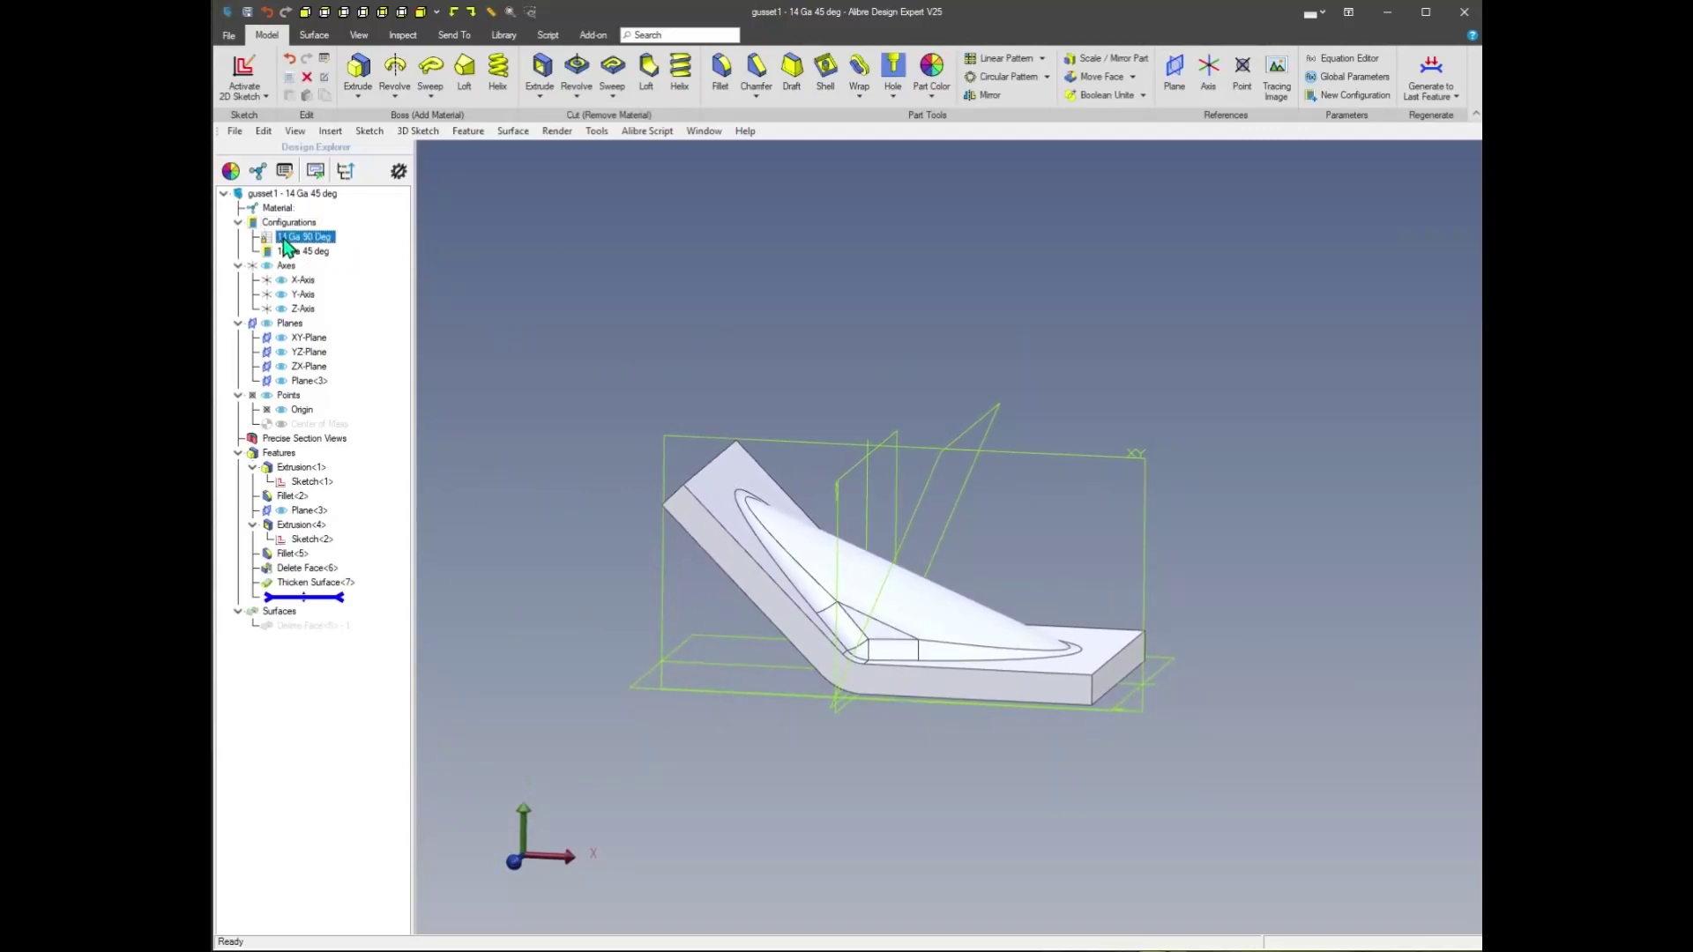
double_click(309, 252)
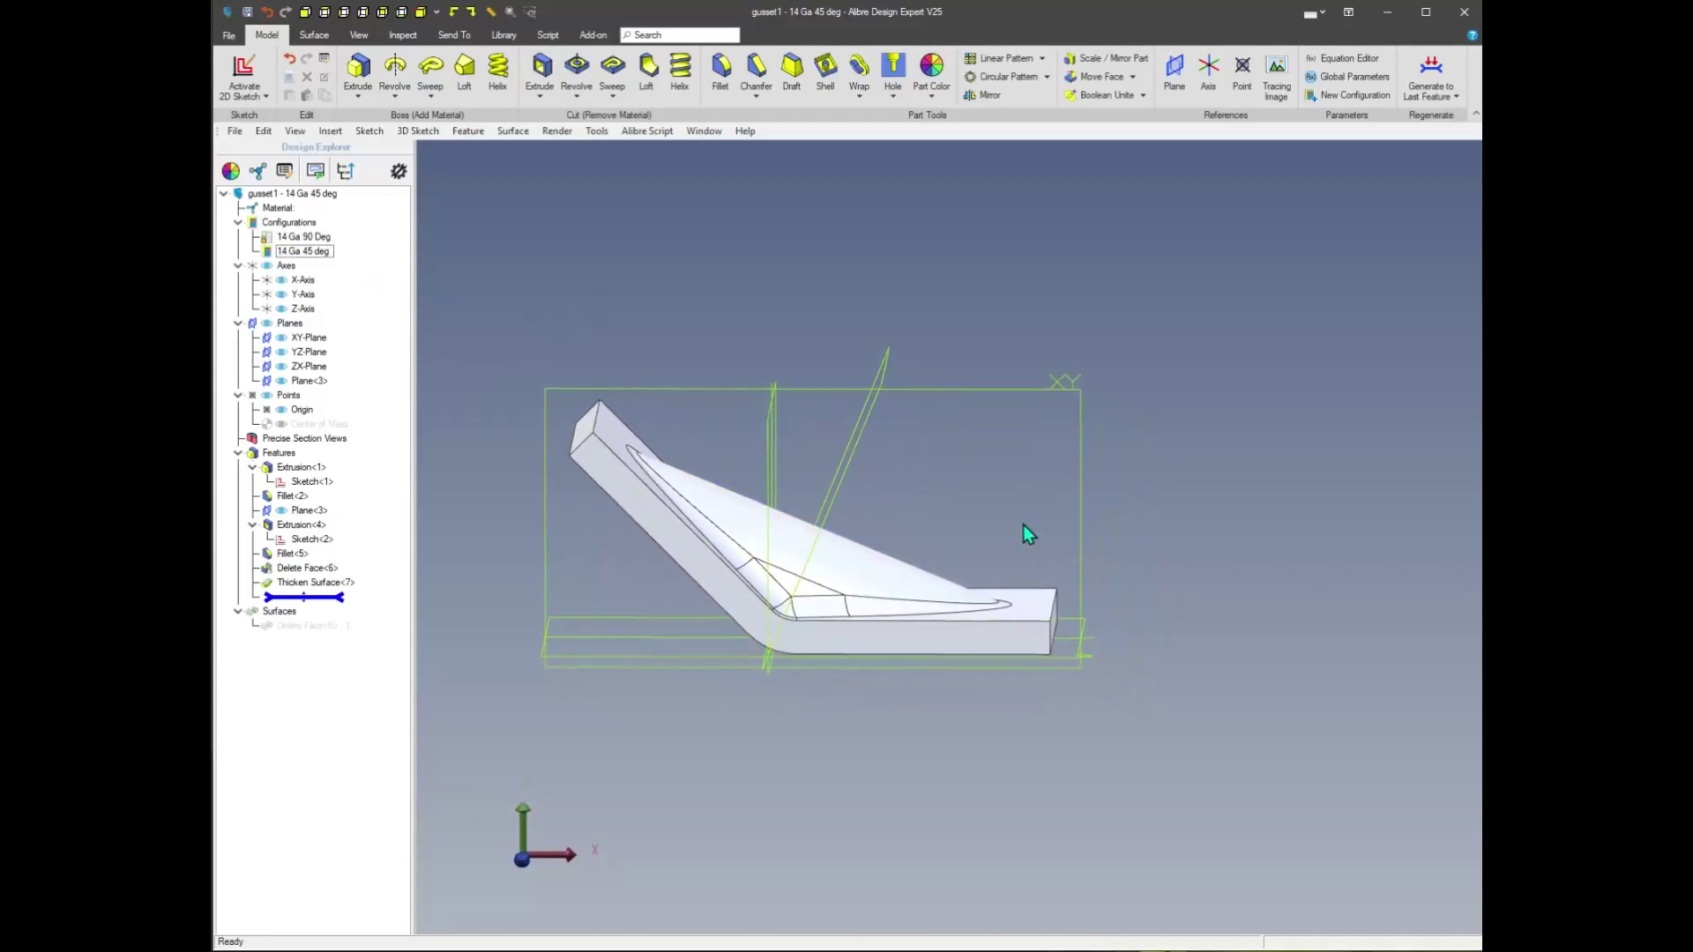
click(311, 237)
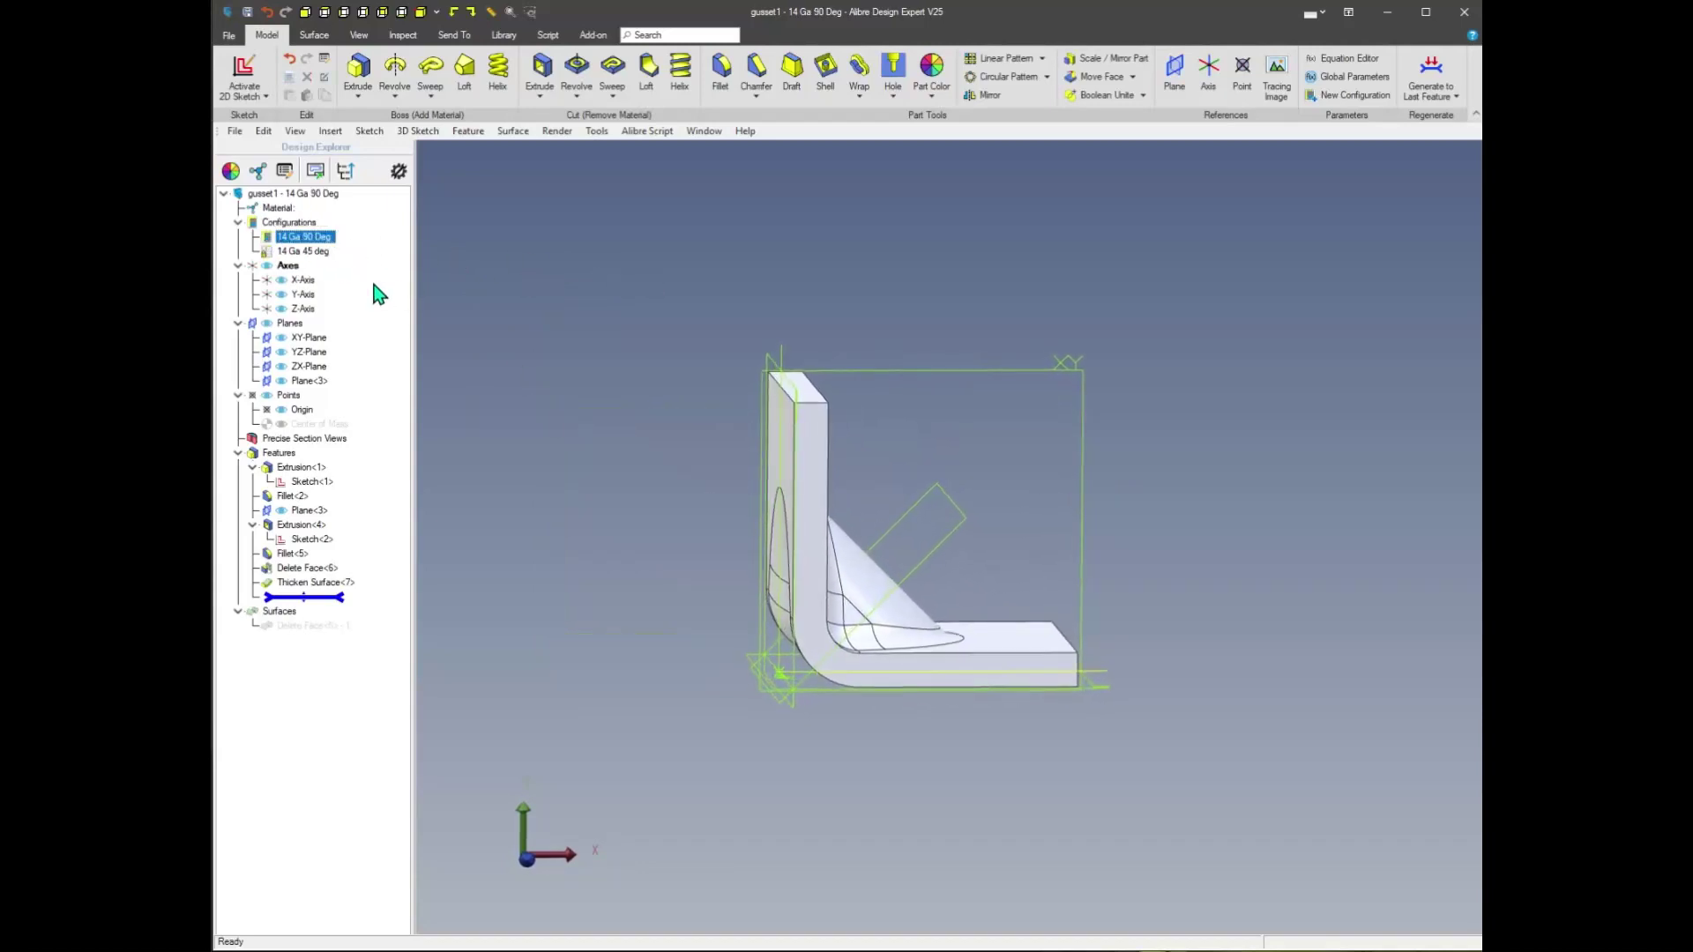
Create and activate a new configuration named 14 Ga 135 Deg, copied from 14 Ga 90 Deg
right_click(296, 231)
click(348, 231)
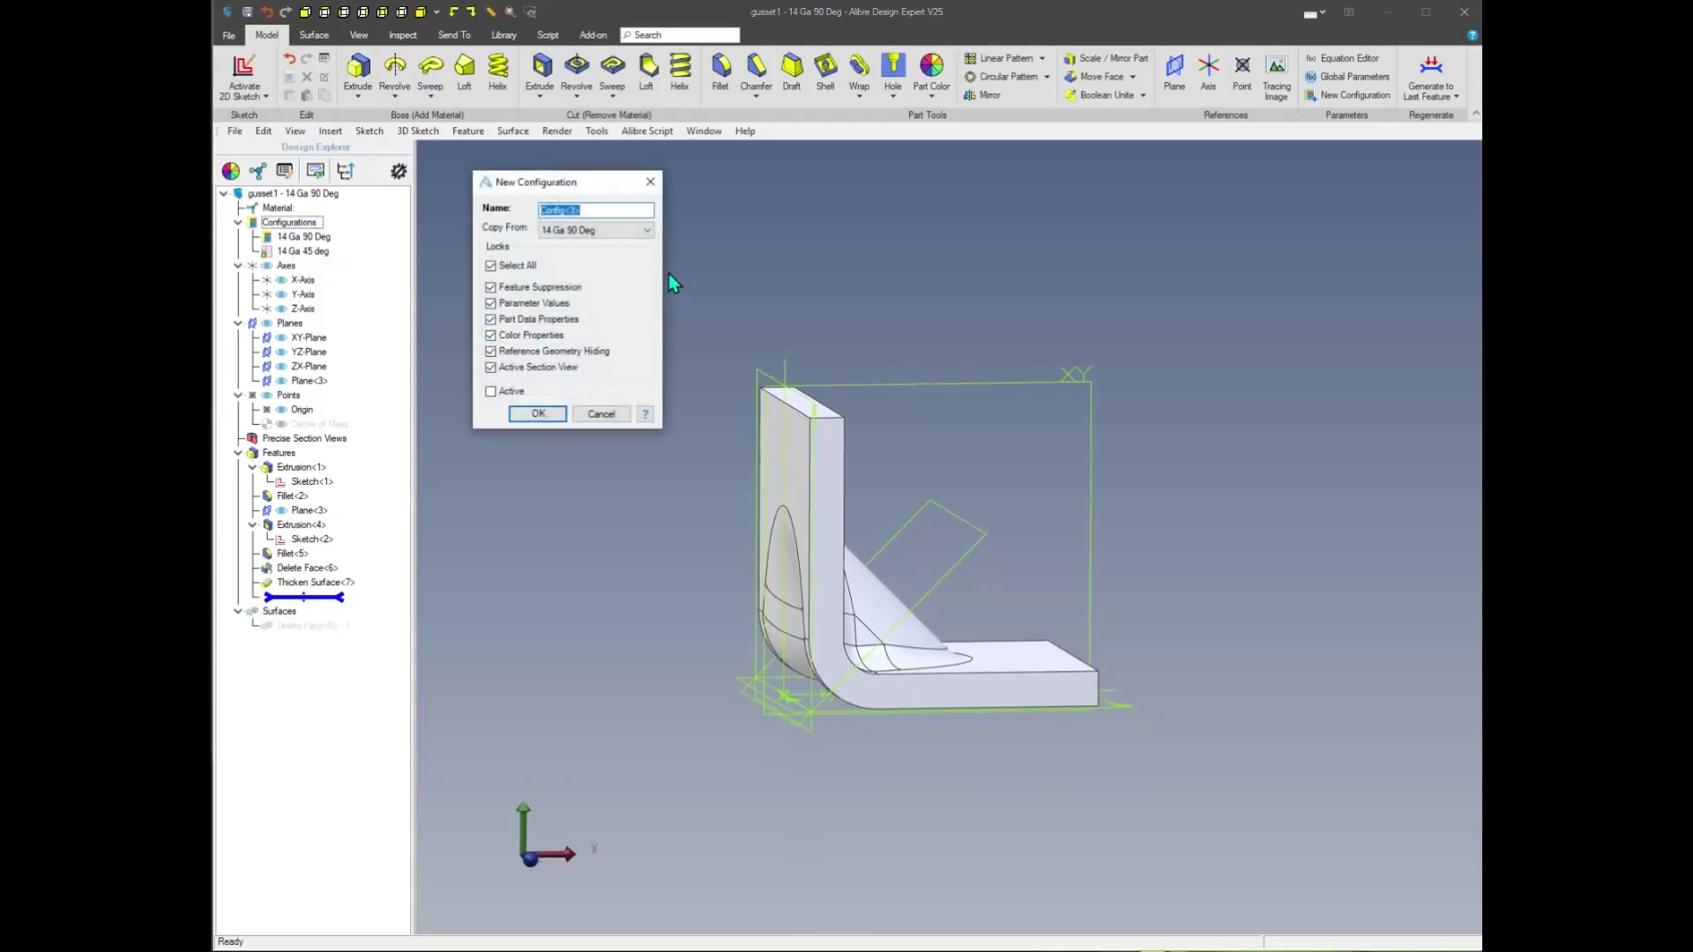
text(14 Ga 135 Deg)
click(520, 416)
Set the bend angle parameter zz2_BA to 135° for the 14 Ga 135 Deg configuration and apply it
right_drag(569, 365, 686, 375)
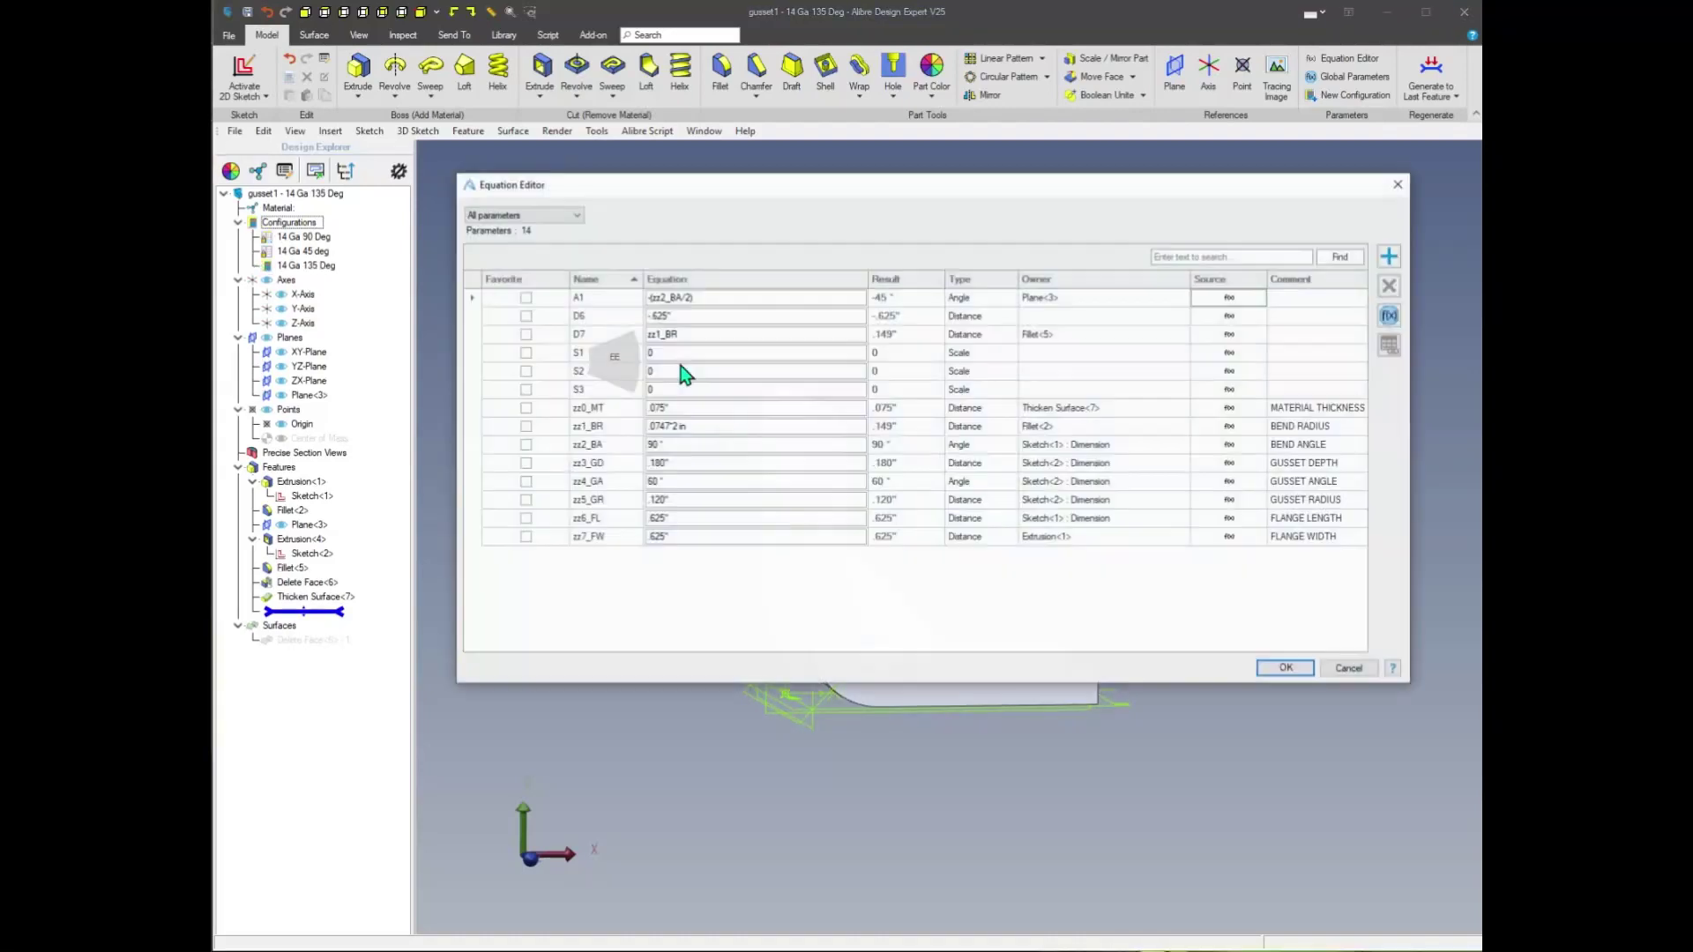
click(697, 446)
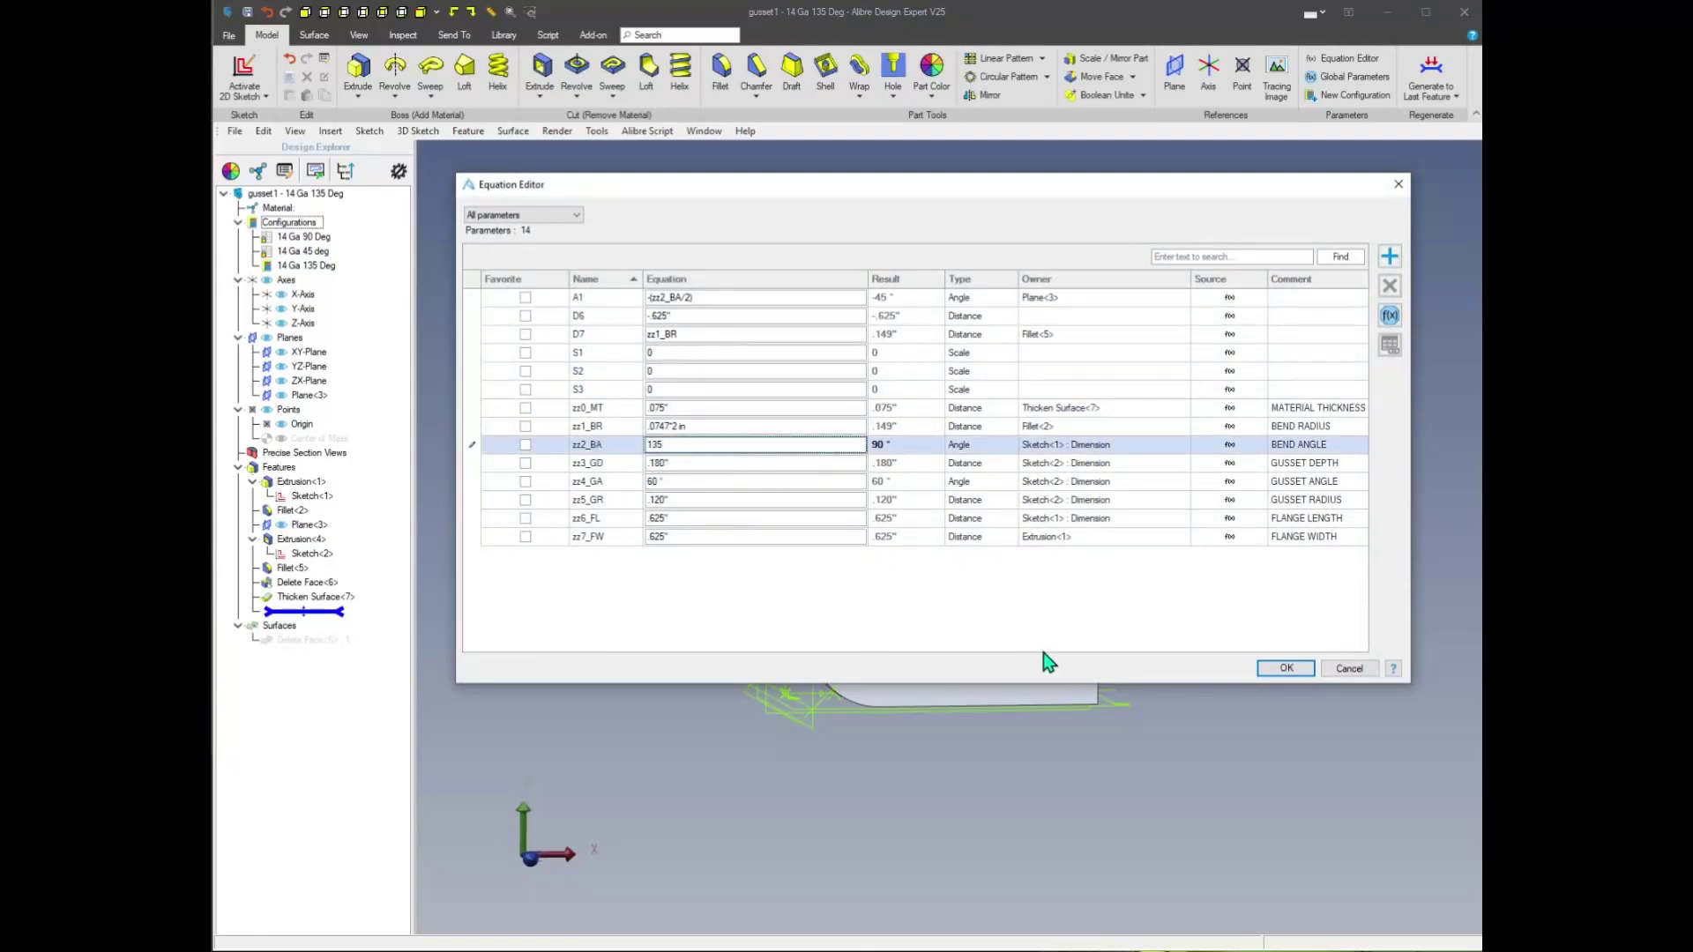
click(1286, 669)
Inspect the gusset and bend of the 135-degree configuration from the back and side
right_drag(1288, 670, 864, 537)
click(880, 495)
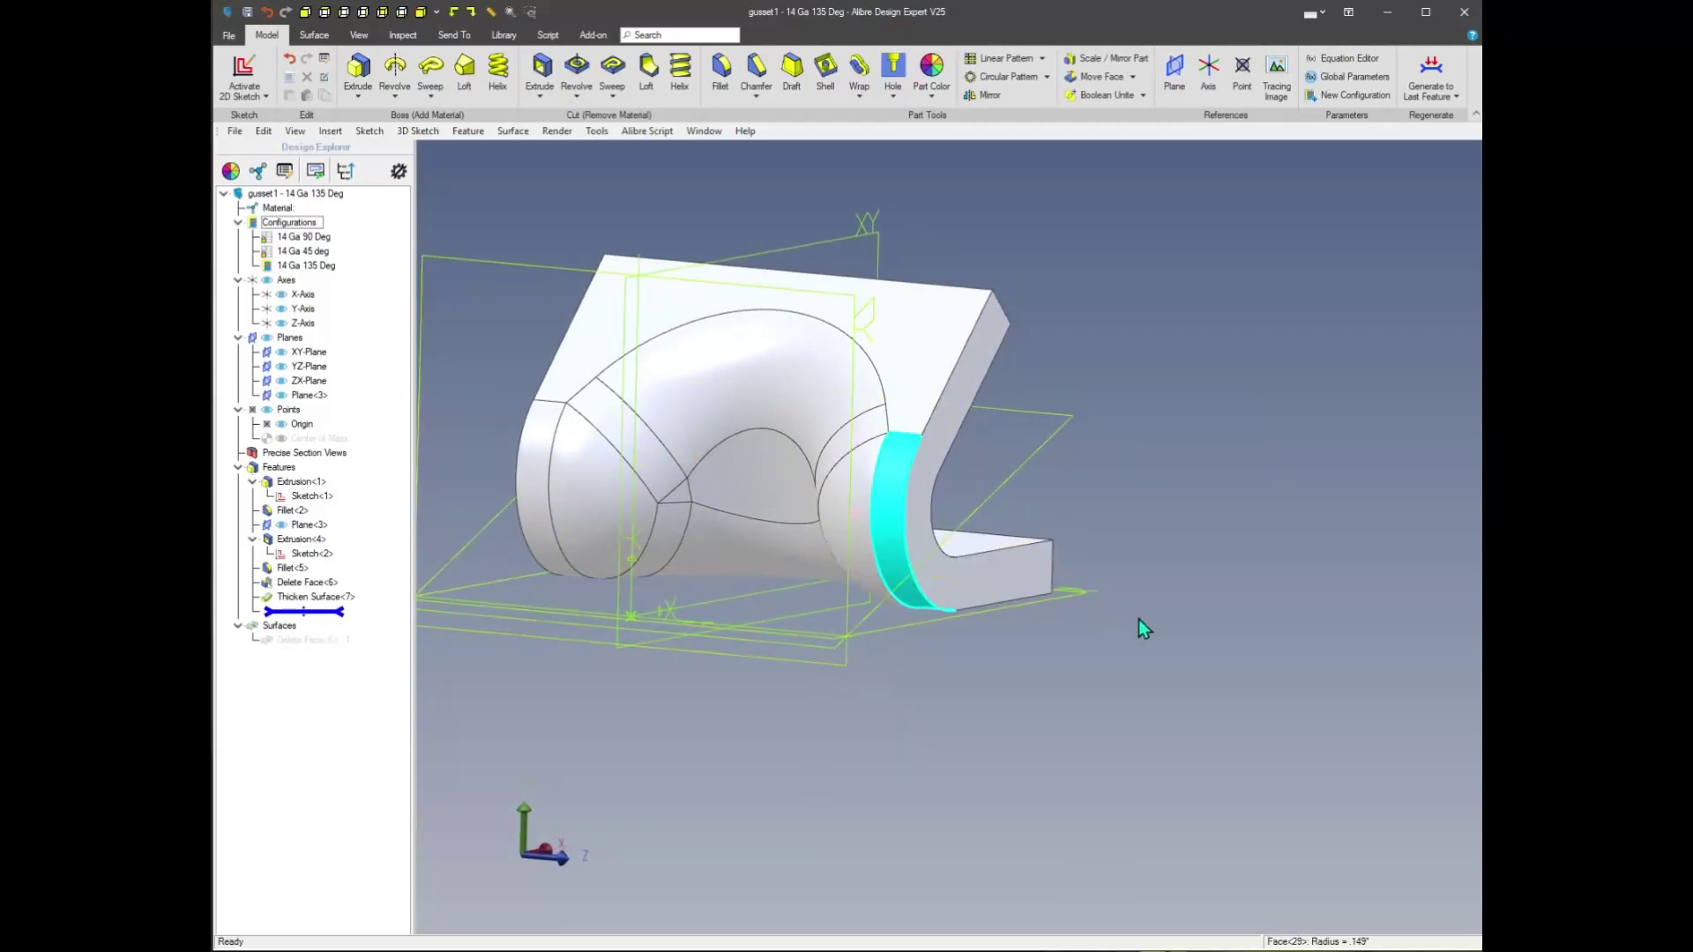
key(Left)
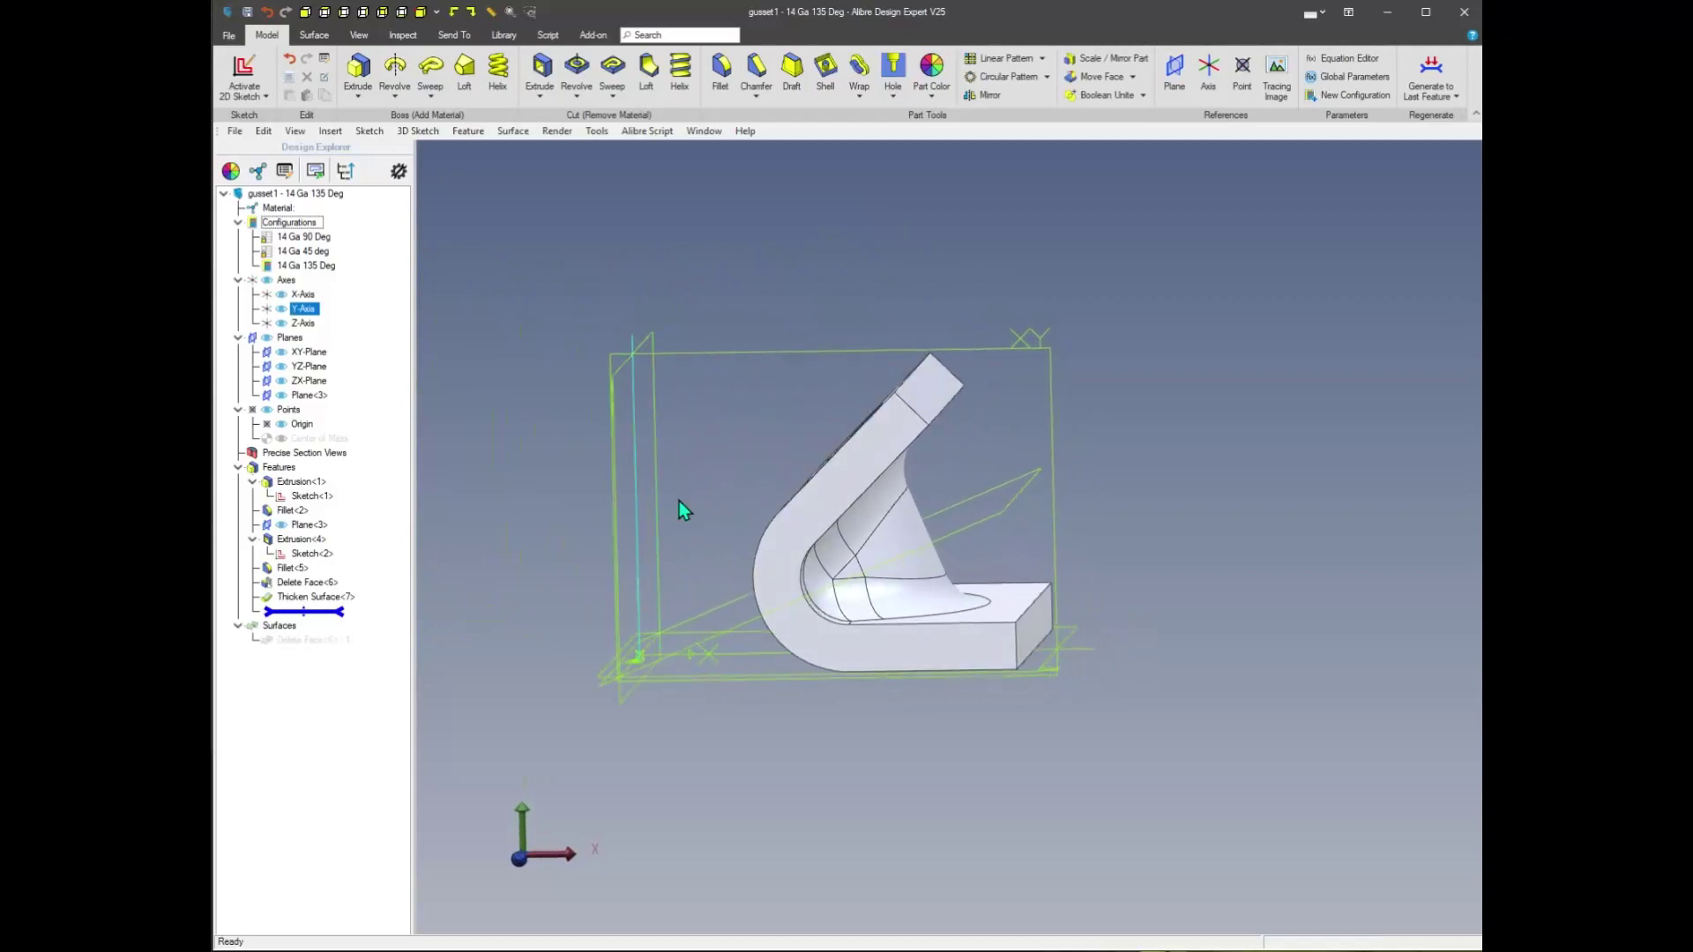
key(Left)
key(Right)
key(Left)
key(Right)
Make the 14 Ga 90 Deg configuration active again
double_click(280, 236)
key(Right)
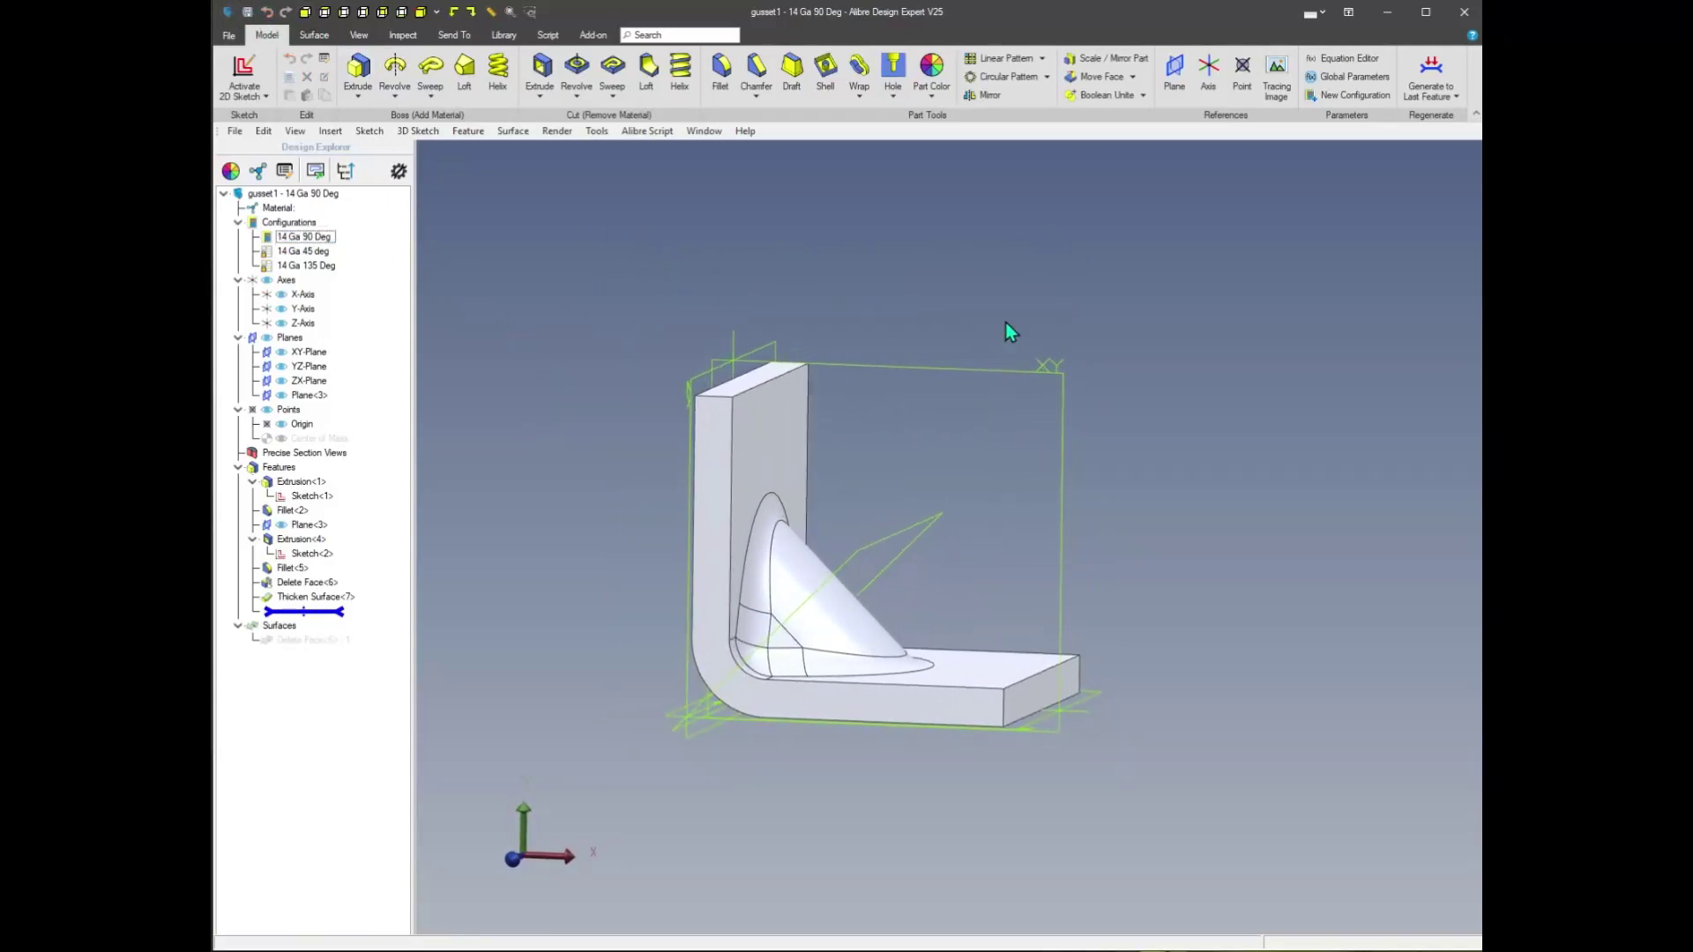
key(Right)
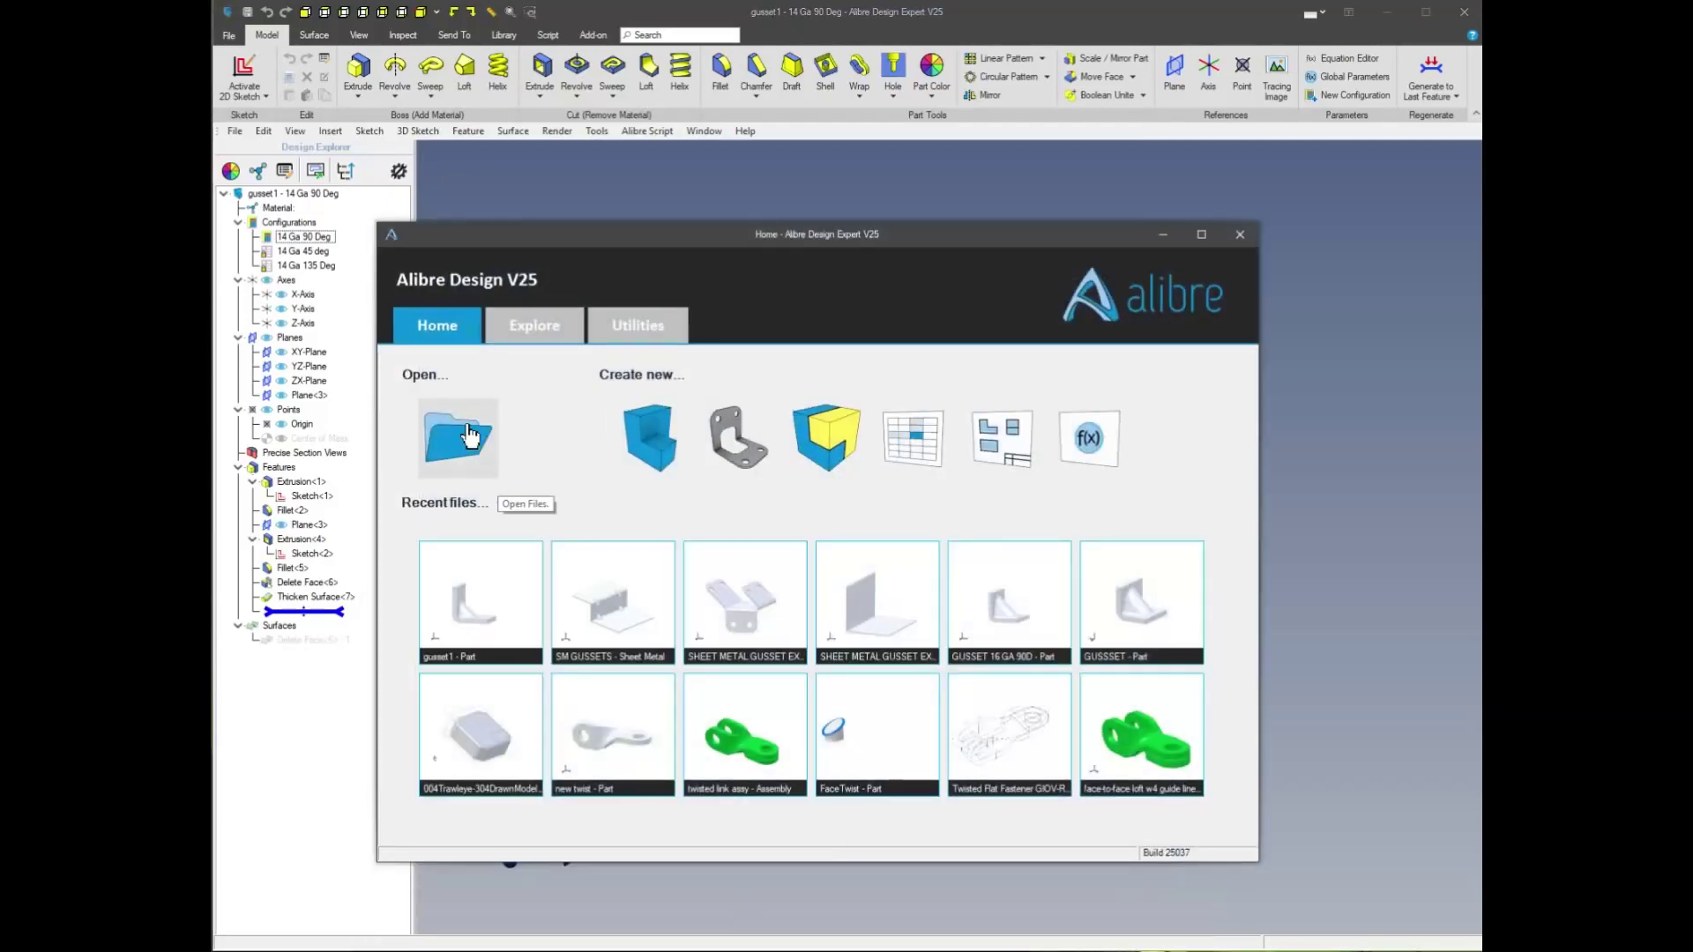
Open the sheet metal part SHEET METAL GUSSET EXAMPLE-2 14 GA 45-90-135.AD_SMP from the AV Items folder
click(472, 438)
click(871, 432)
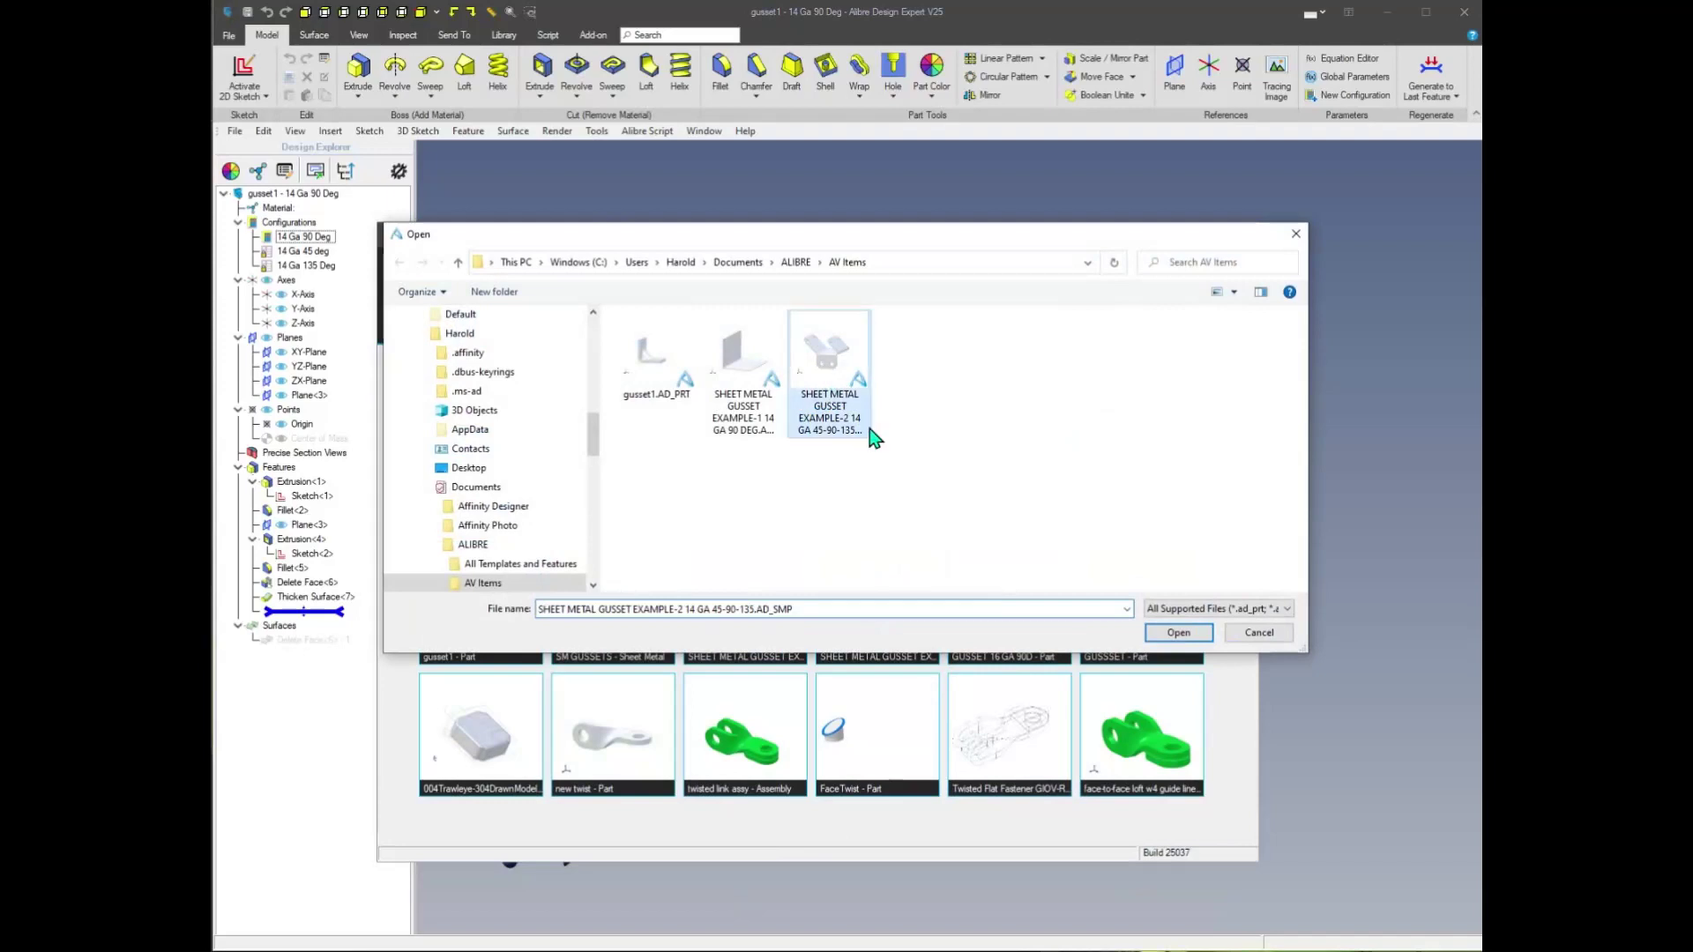
click(1178, 632)
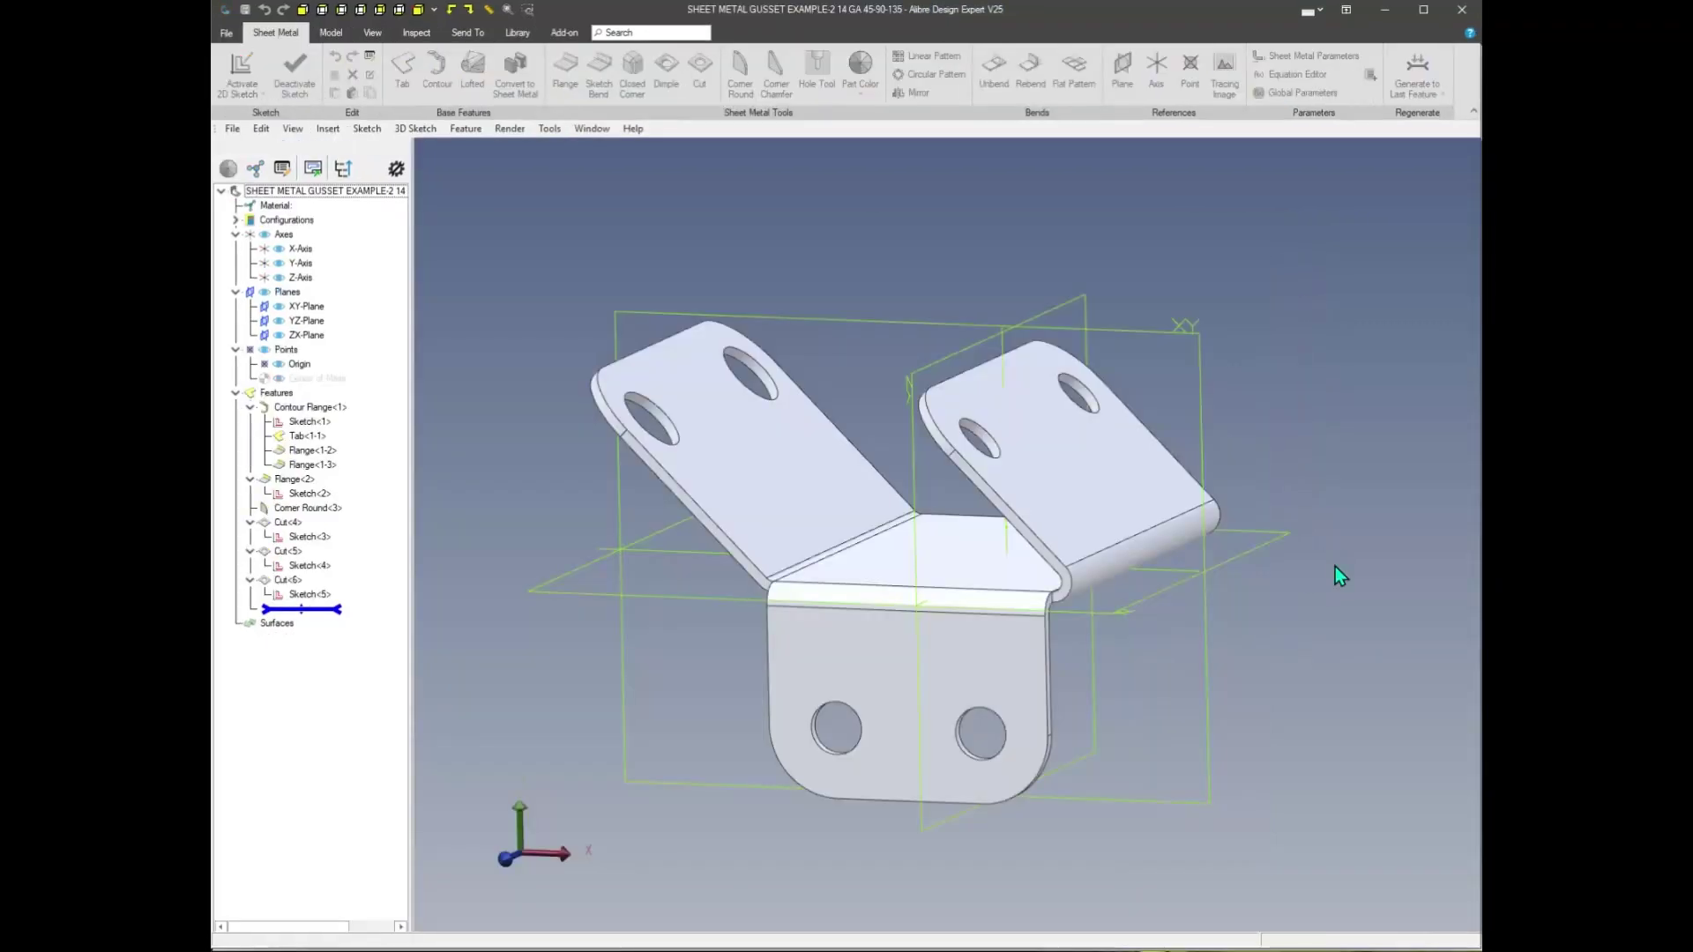
Start a sketch on the flat base face and draw a rectangle about 0.53 in wide across the front flange's bend
mouse_move(1023, 435)
middle_down()
mouse_move(1341, 621)
mouse_move(1058, 404)
mouse_move(790, 469)
mouse_move(755, 448)
mouse_move(1054, 610)
mouse_move(1089, 507)
mouse_move(875, 492)
mouse_move(971, 538)
mouse_move(593, 516)
mouse_move(568, 476)
mouse_move(612, 484)
mouse_move(865, 635)
mouse_move(839, 526)
mouse_move(1097, 594)
mouse_move(924, 561)
mouse_move(1014, 632)
mouse_move(997, 566)
mouse_move(978, 560)
mouse_move(983, 602)
mouse_move(924, 589)
mouse_move(971, 626)
mouse_move(1299, 658)
mouse_move(1192, 594)
mouse_move(965, 621)
mouse_move(932, 543)
middle_up()
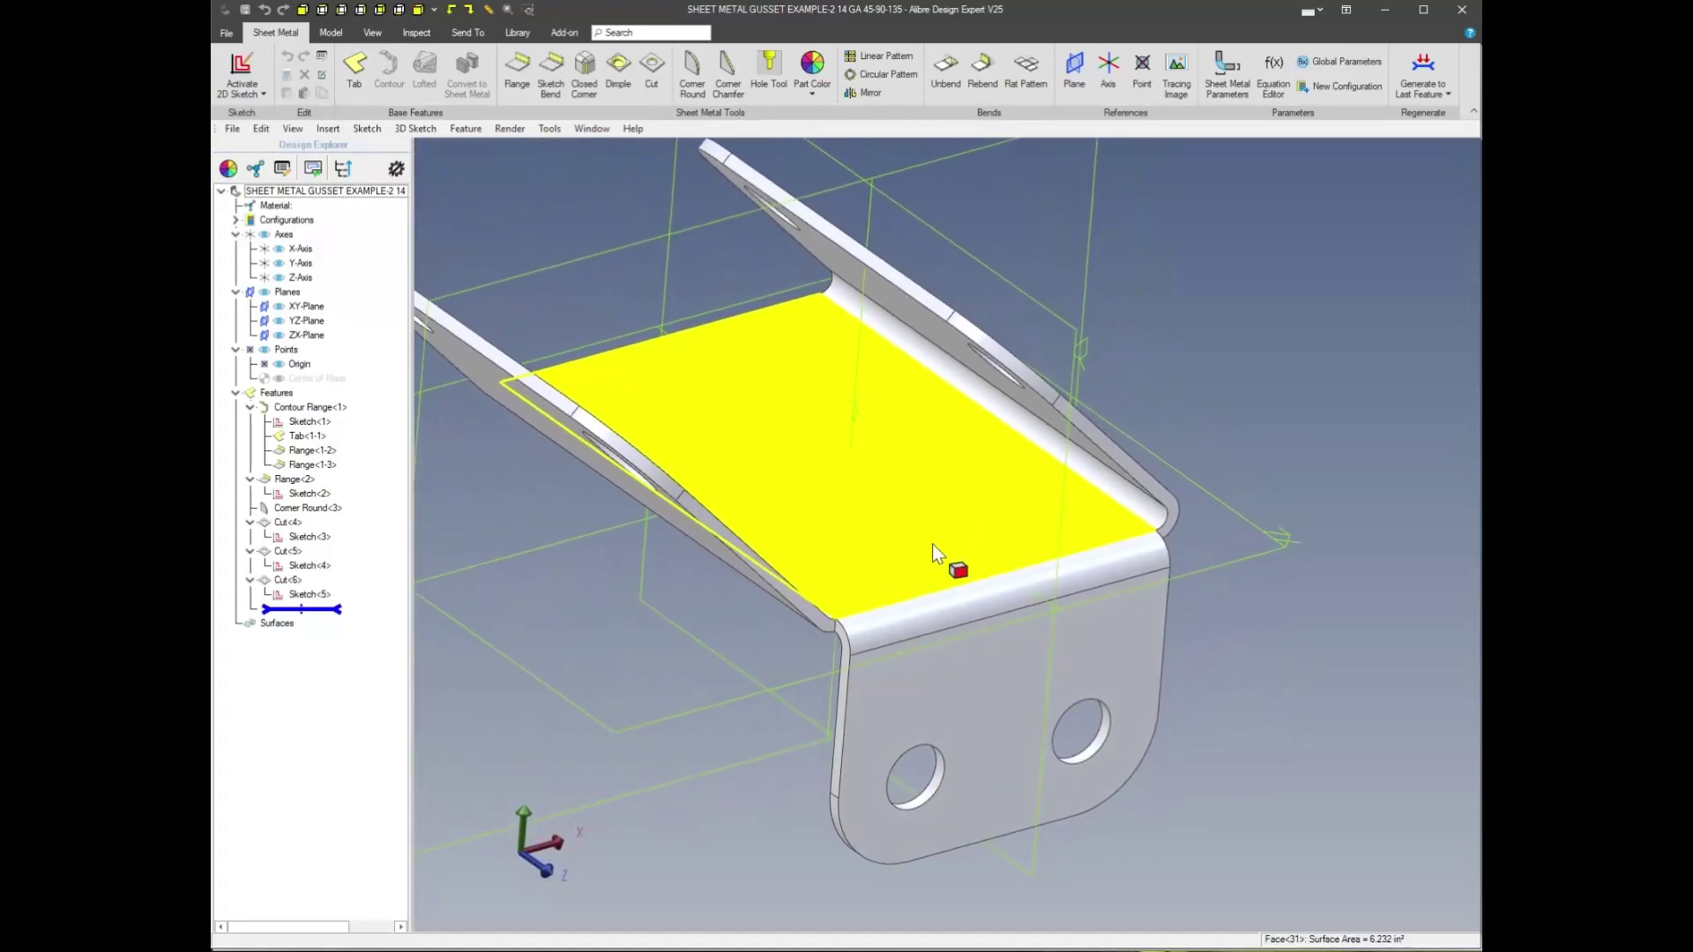
right_click(933, 543)
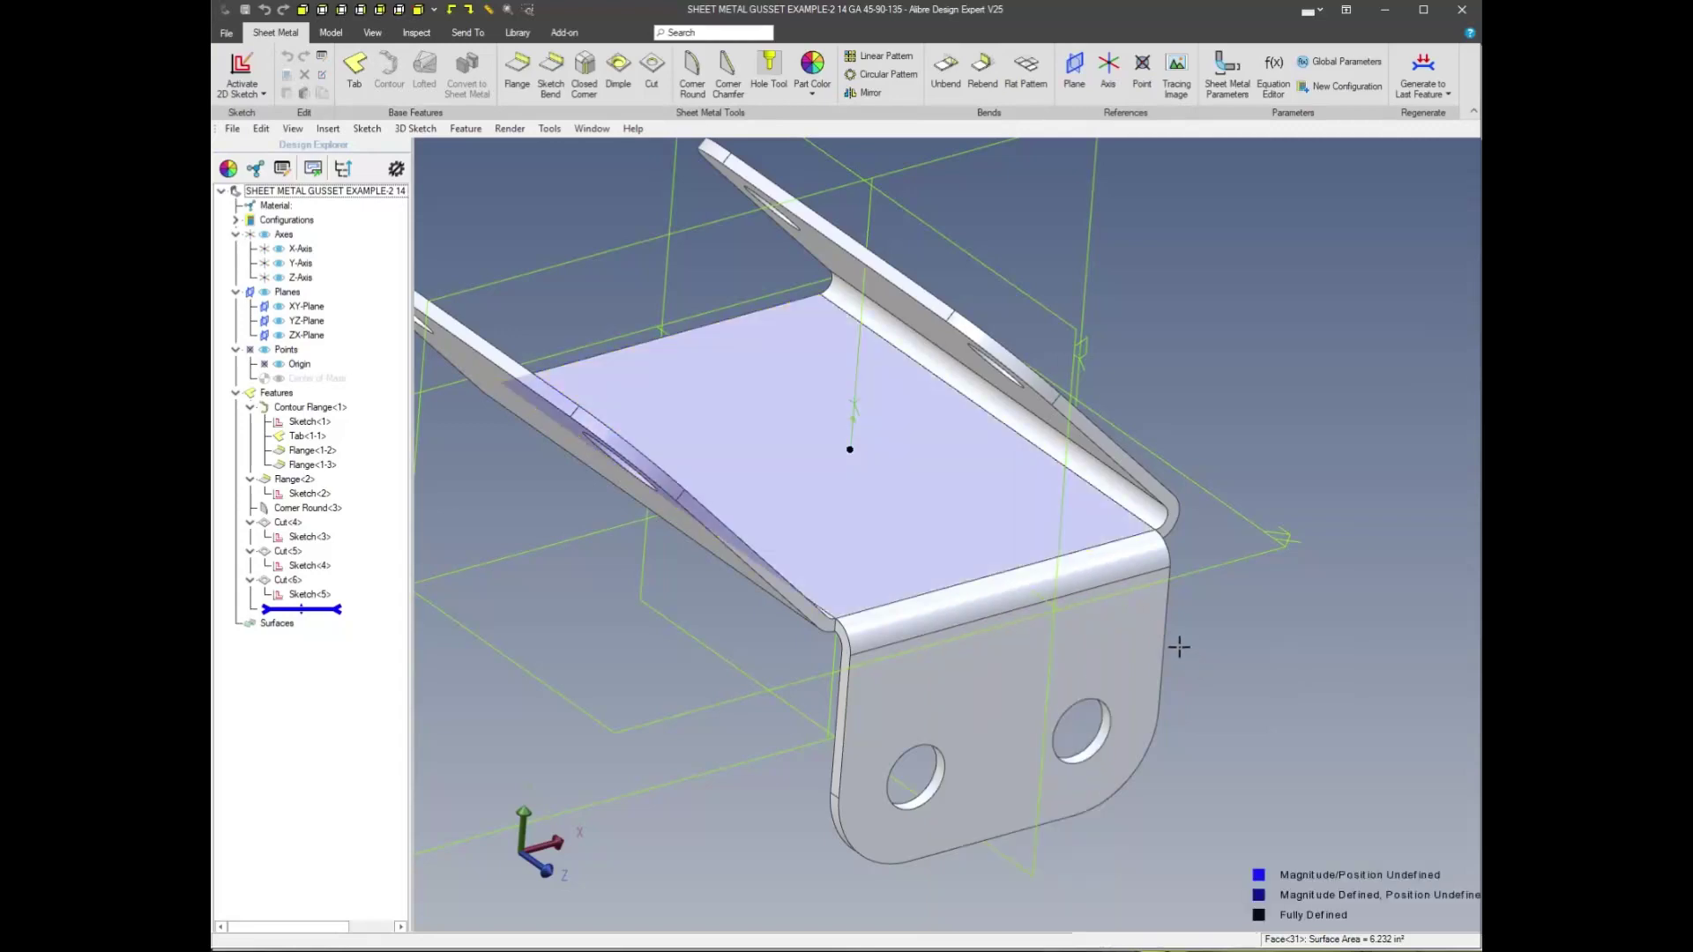
mouse_move(1014, 611)
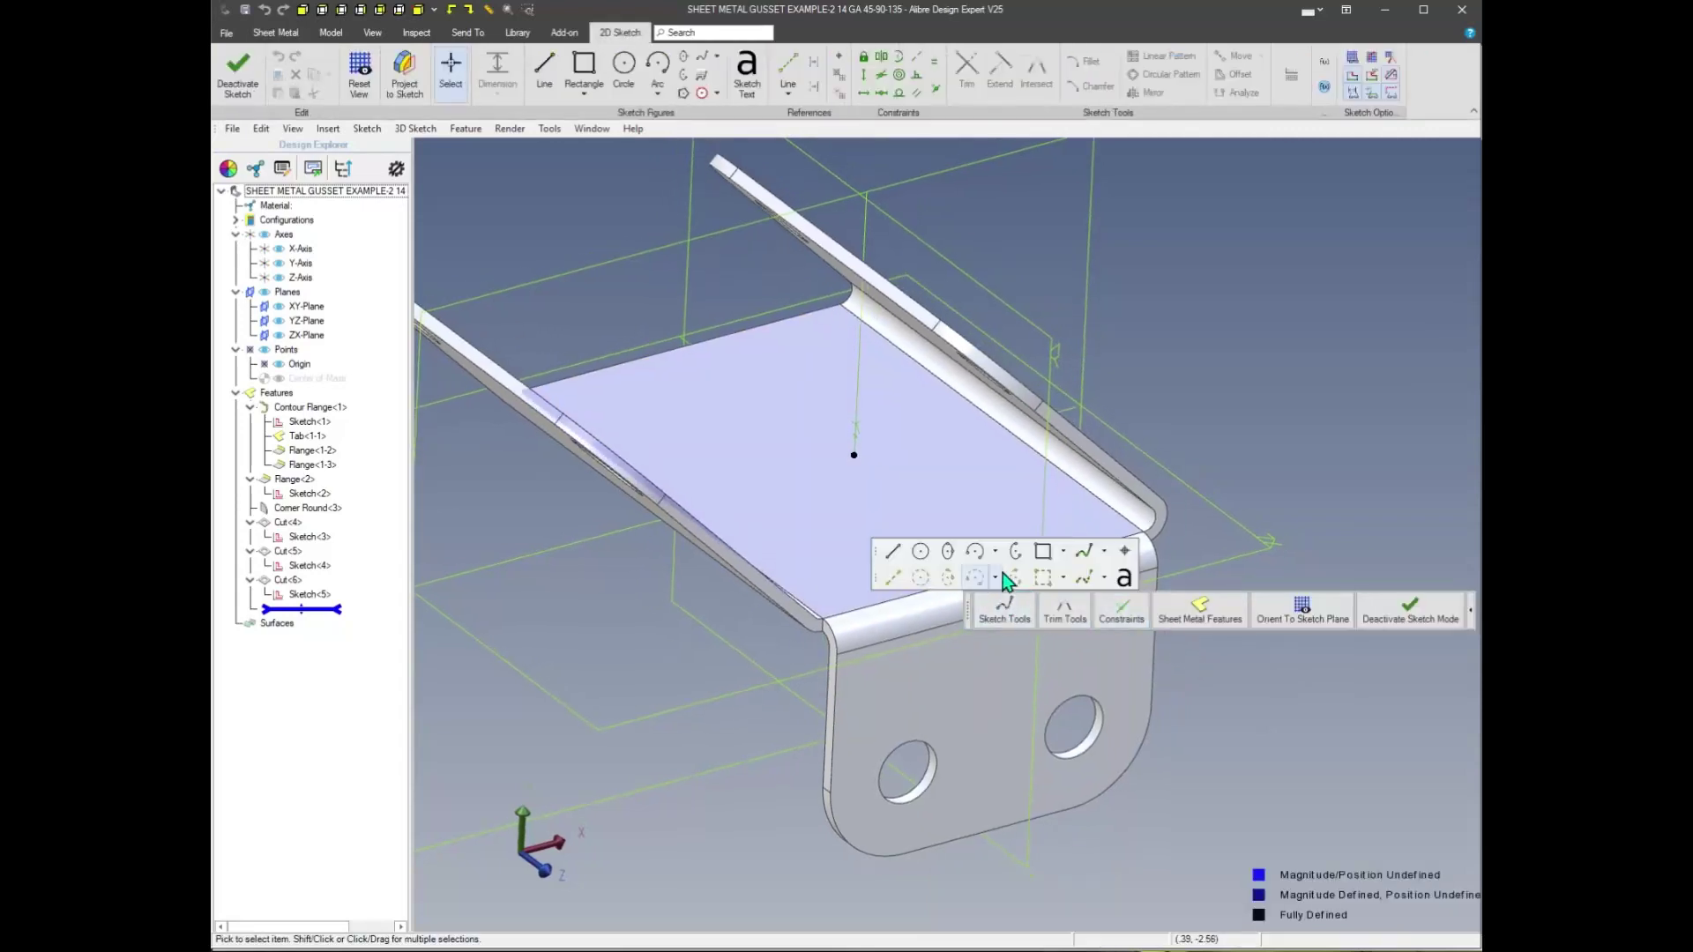
click(1044, 553)
click(1050, 614)
middle_drag(1045, 609, 1027, 630)
scroll(1183, 669, up, 5)
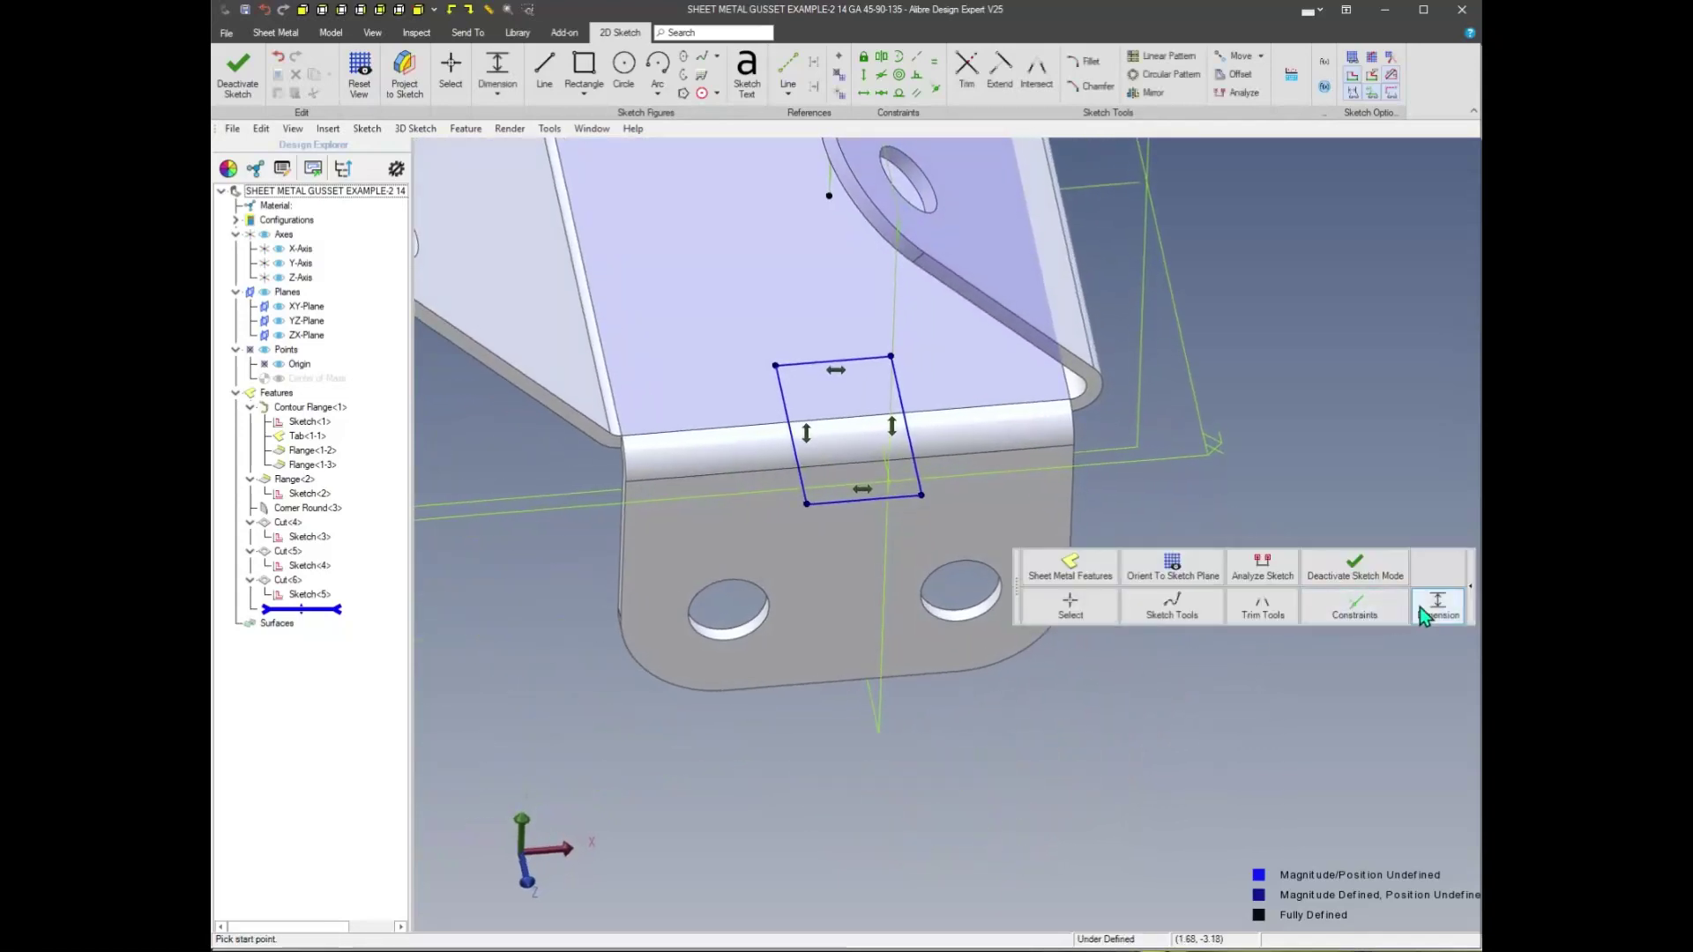
Dimension the rectangle's width along its outer edge as .625 in
click(1426, 614)
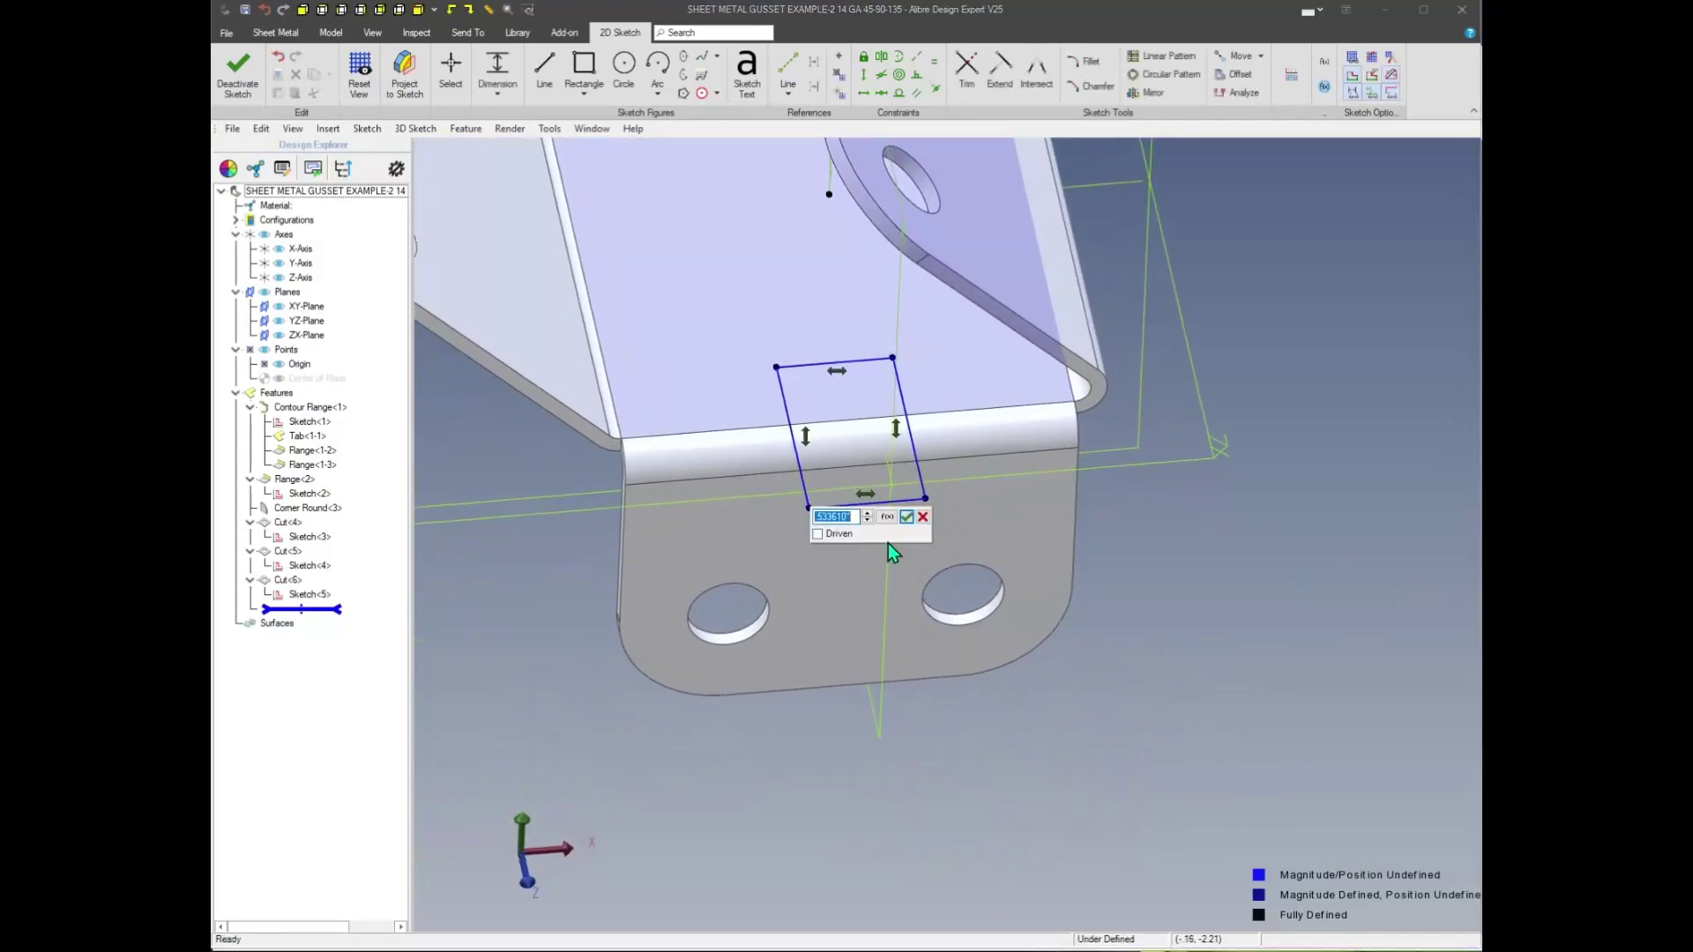
text(5)
key(Return)
scroll(891, 538, up, 2)
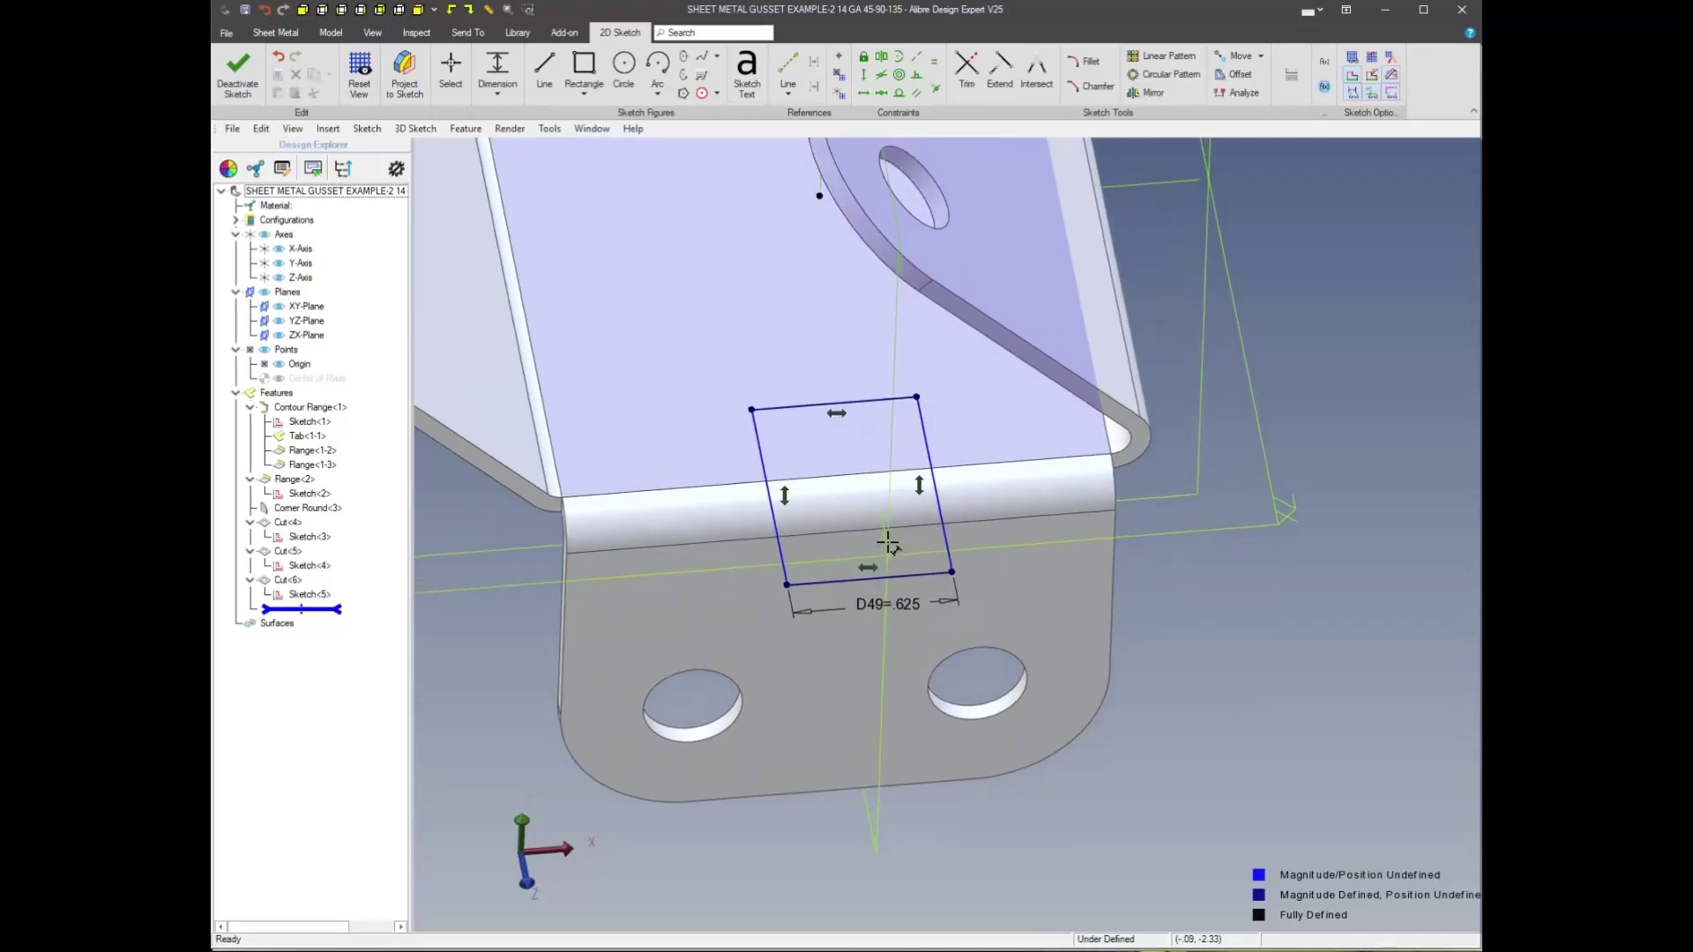
Apply an equal constraint between the rectangle's side edge and its outer width edge
middle_drag(760, 475, 1115, 699)
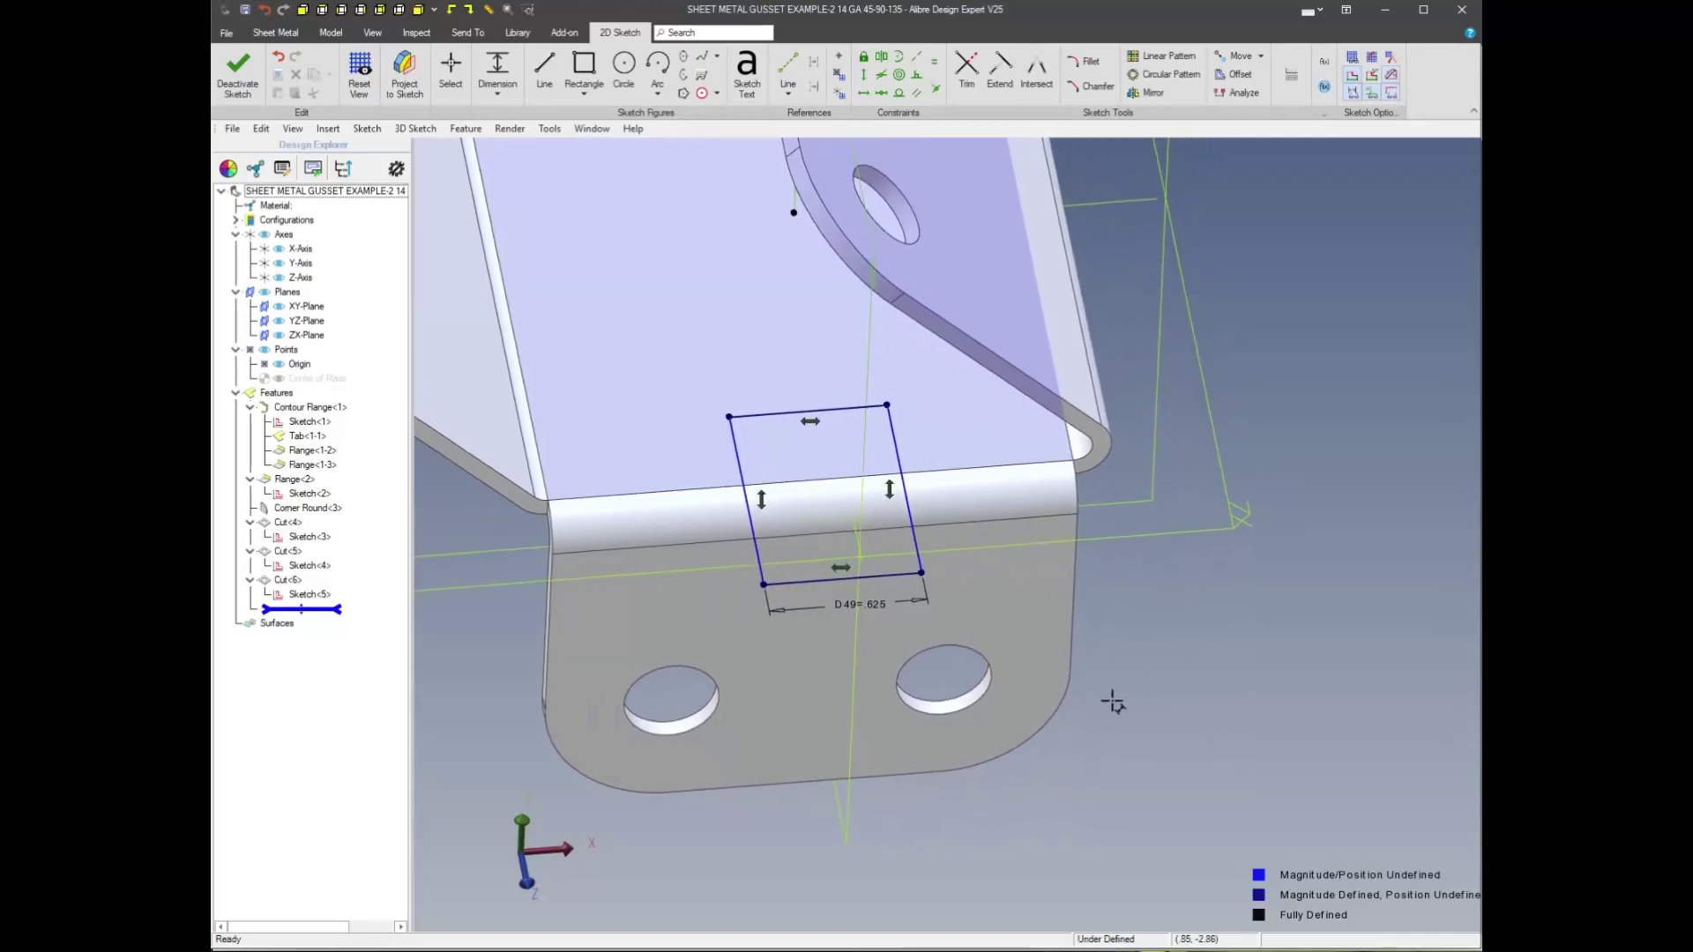
right_click(1129, 692)
click(1414, 680)
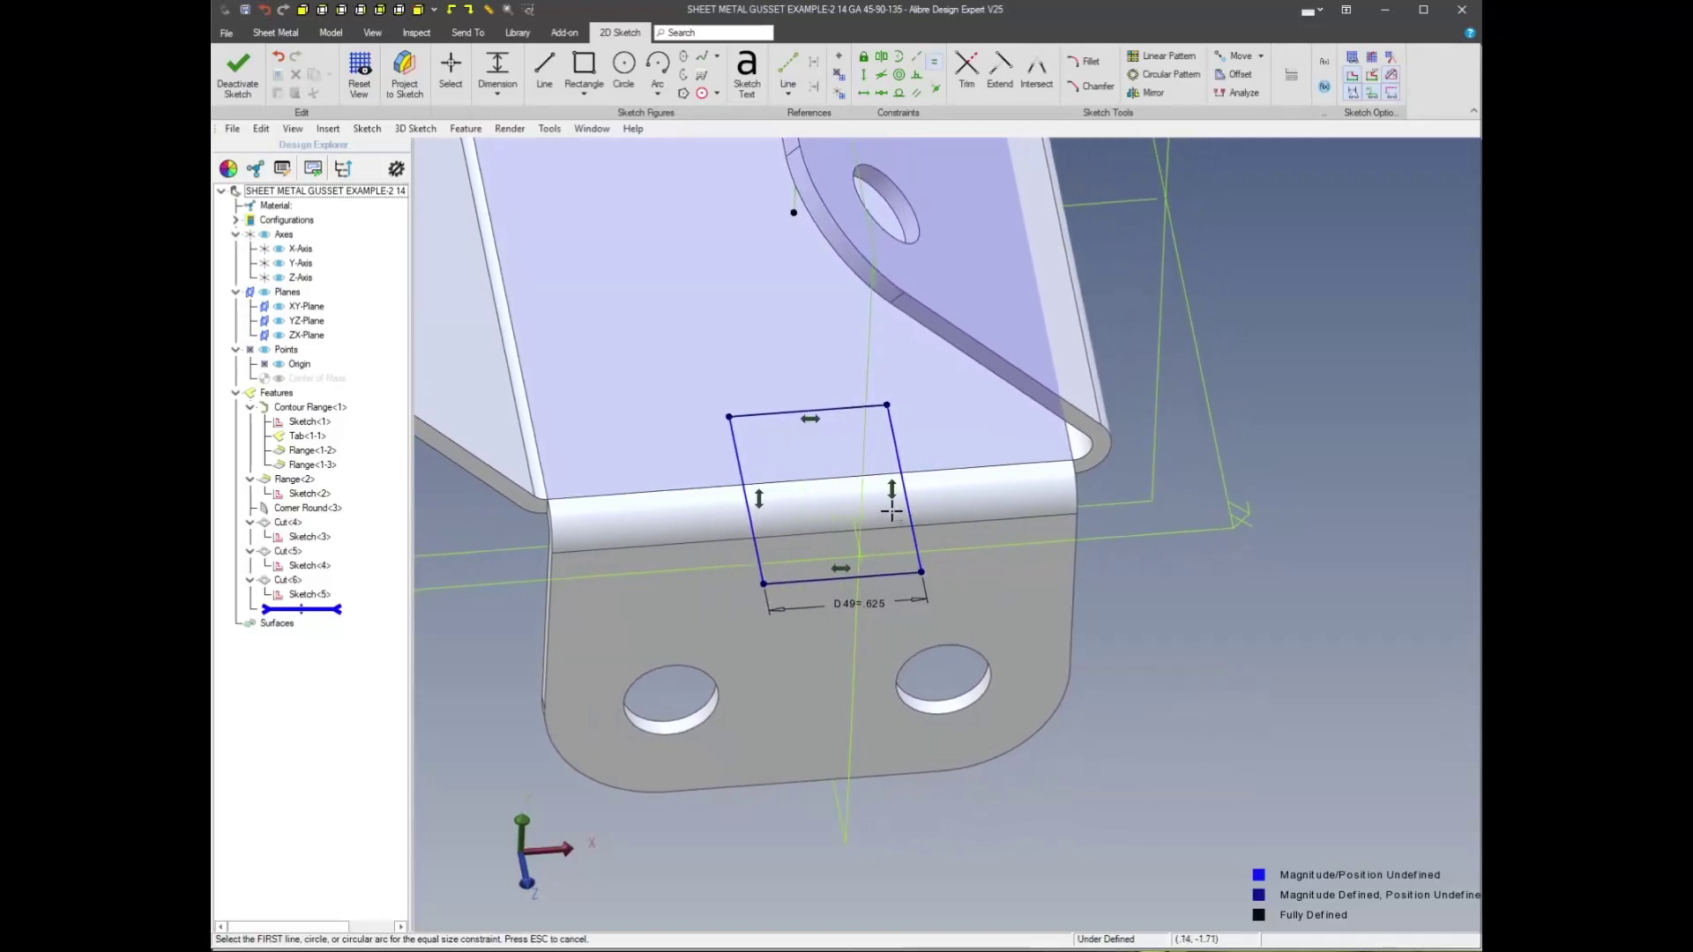
right_click(915, 519)
middle_drag(850, 585, 1134, 657)
Make the rectangle's two side edges symmetric about the Z-Axis
right_click(1146, 678)
right_click(1295, 629)
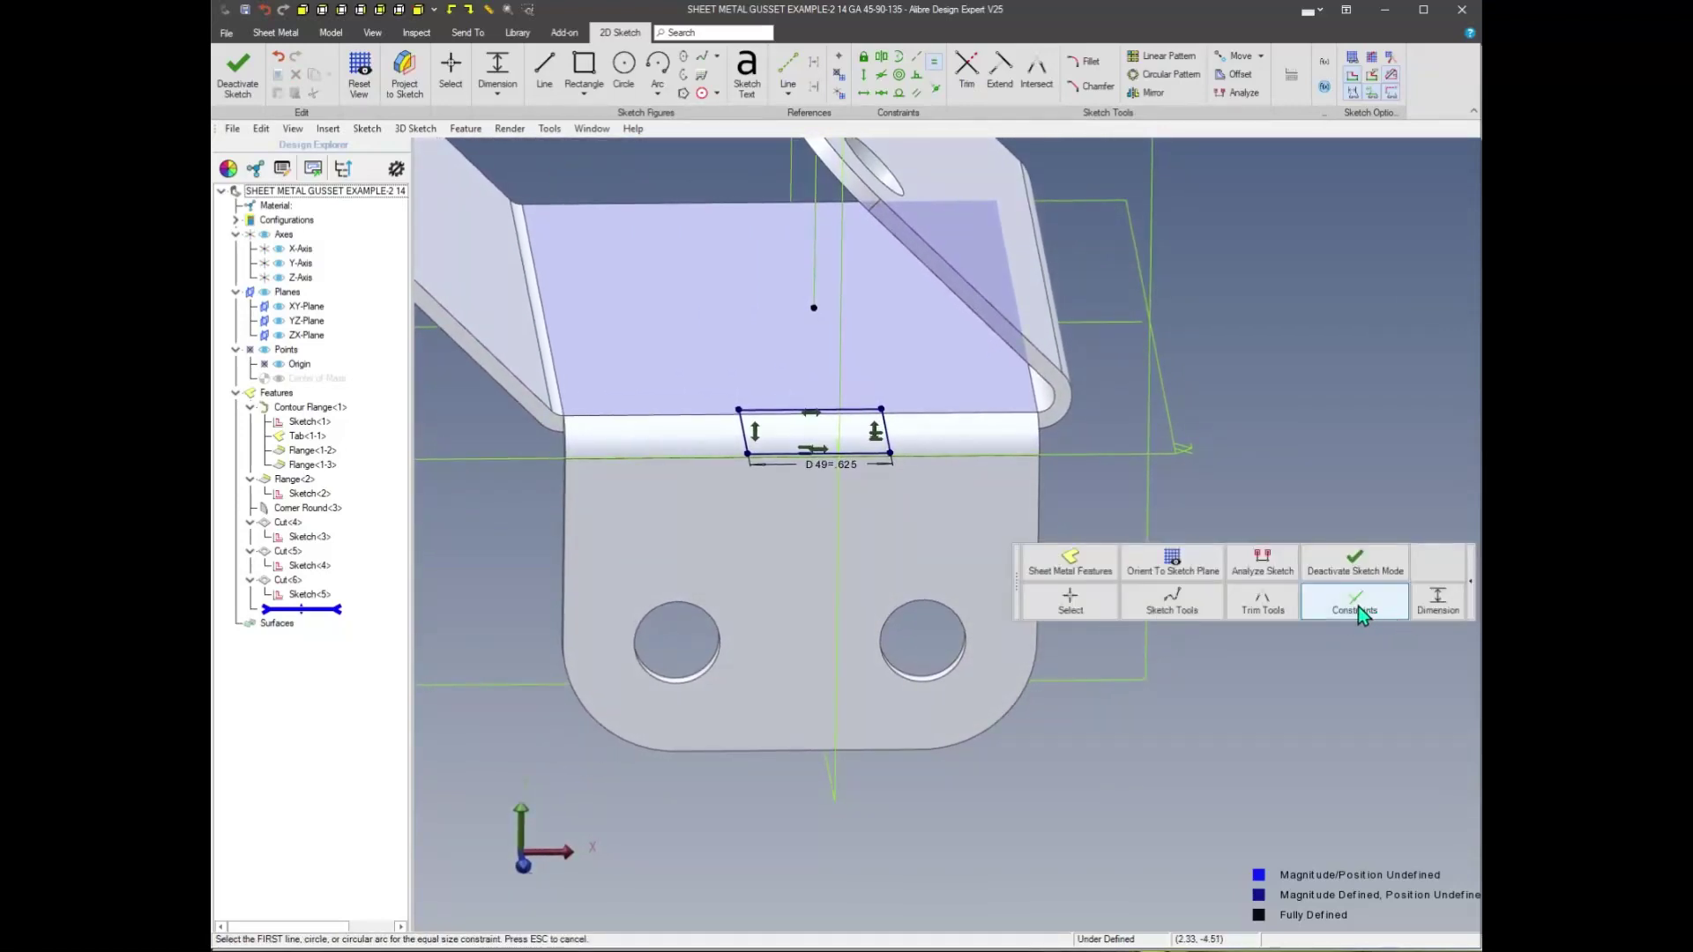
mouse_move(1295, 629)
middle_down()
mouse_move(884, 447)
mouse_move(963, 650)
mouse_move(869, 517)
middle_up()
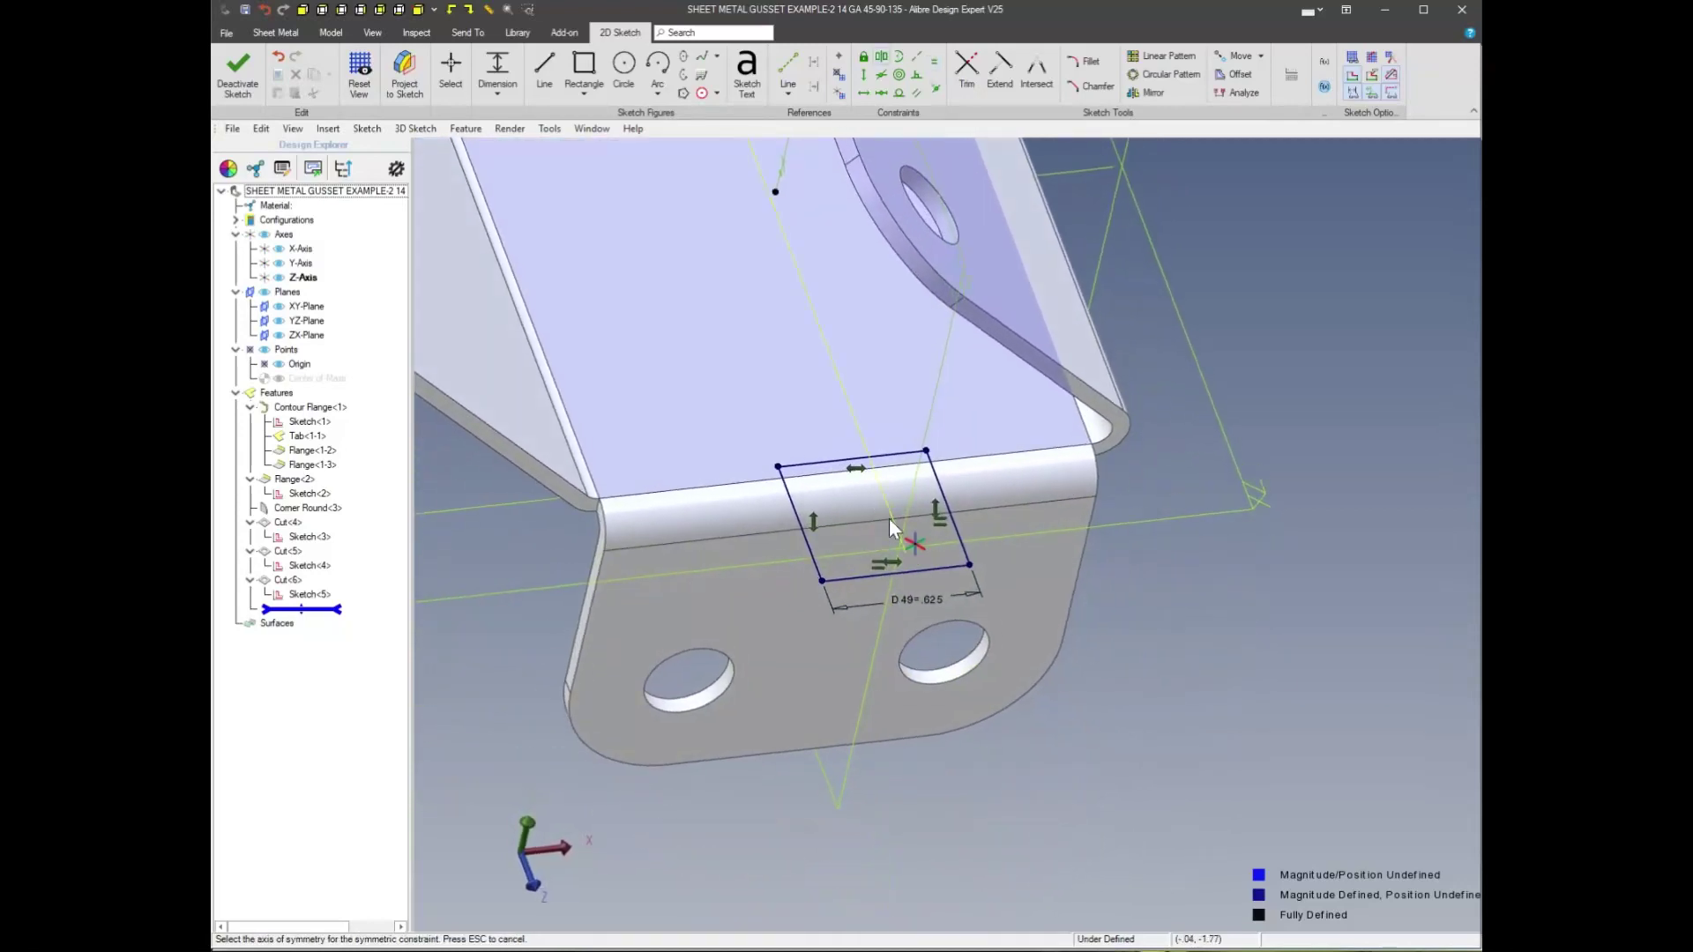
click(897, 522)
click(952, 527)
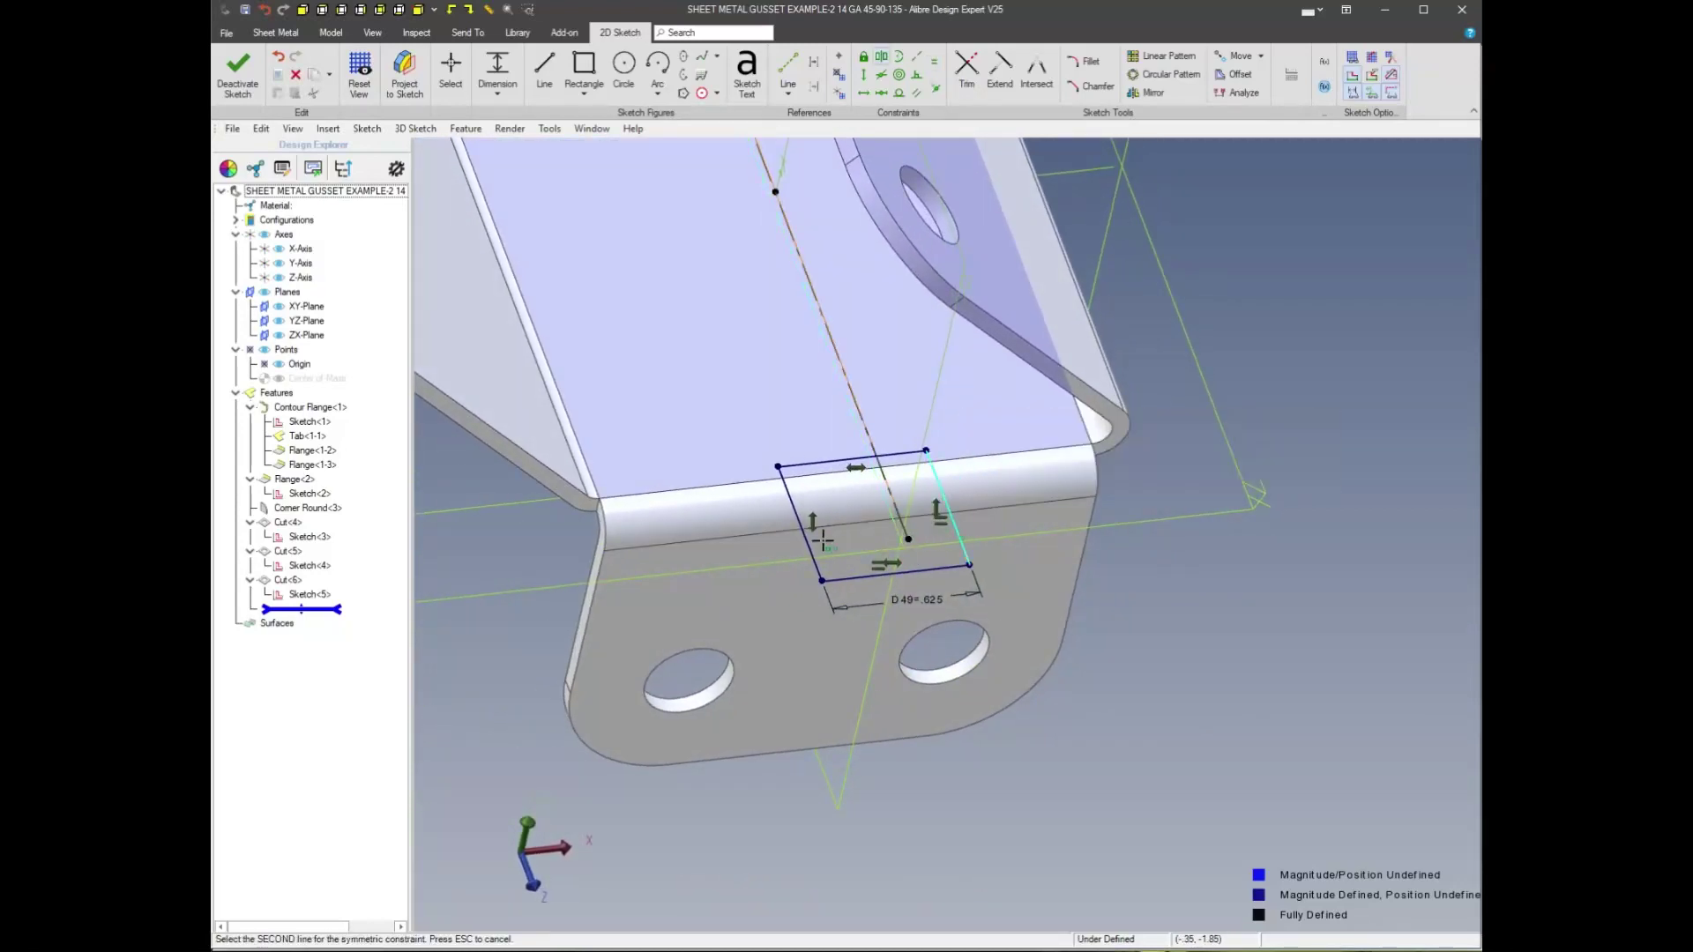
click(809, 546)
middle_drag(809, 547, 1066, 617)
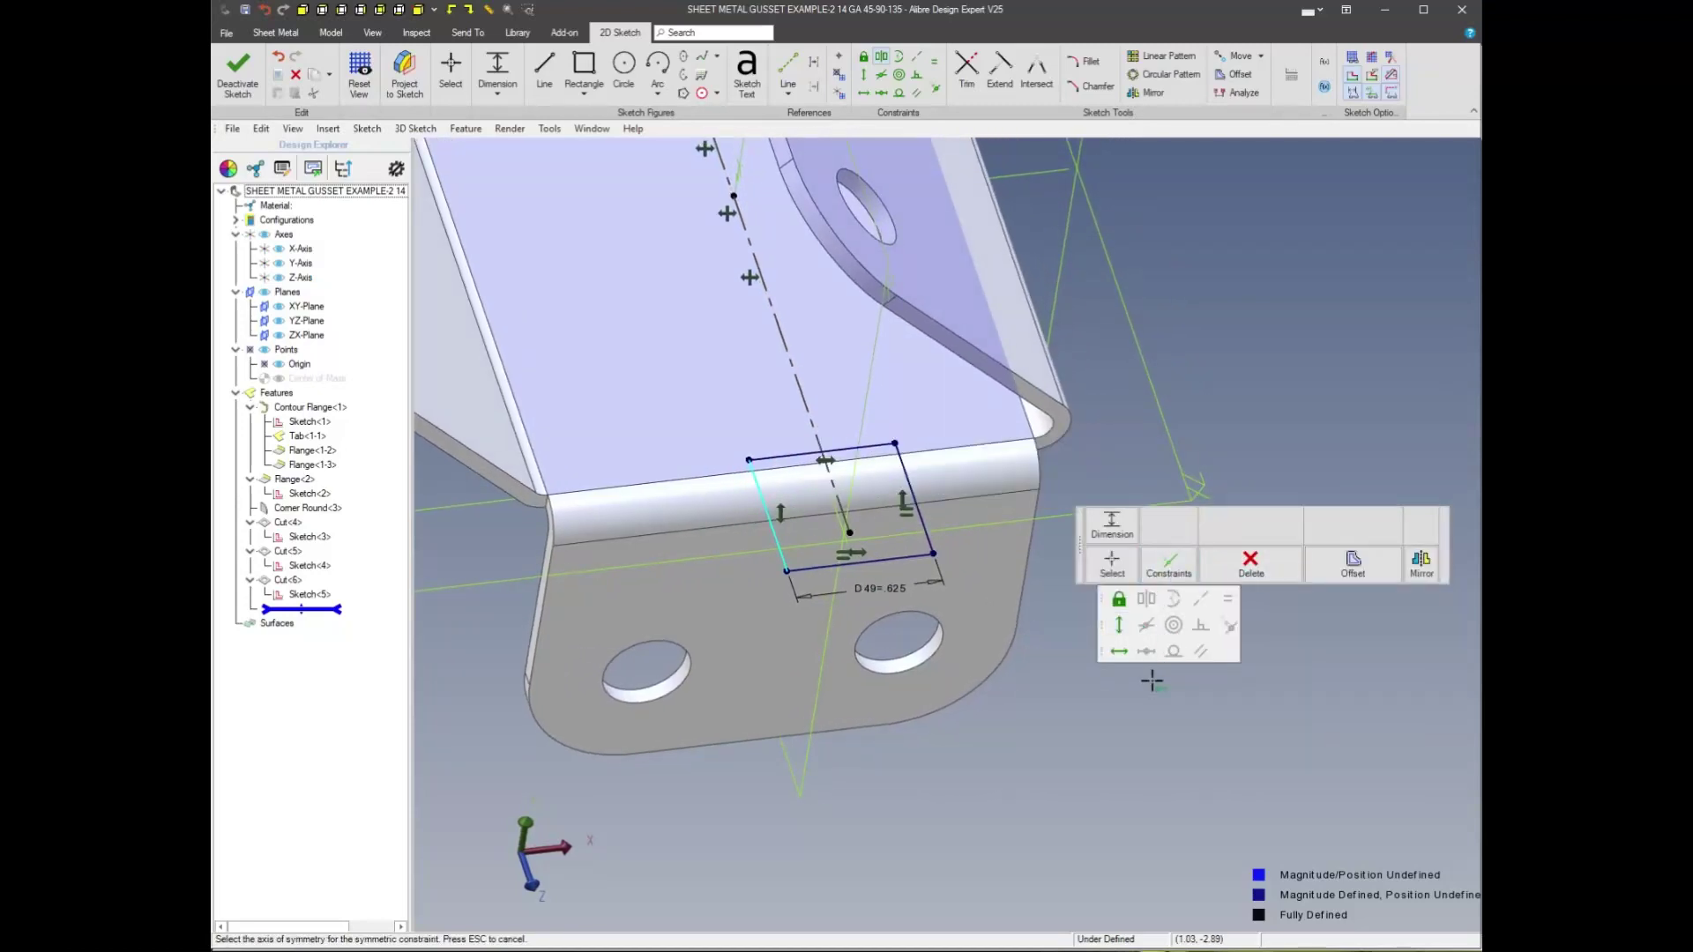
Constrain the rectangle's outer edge collinear with the straight edge of the front flange's bend
right_click(1096, 635)
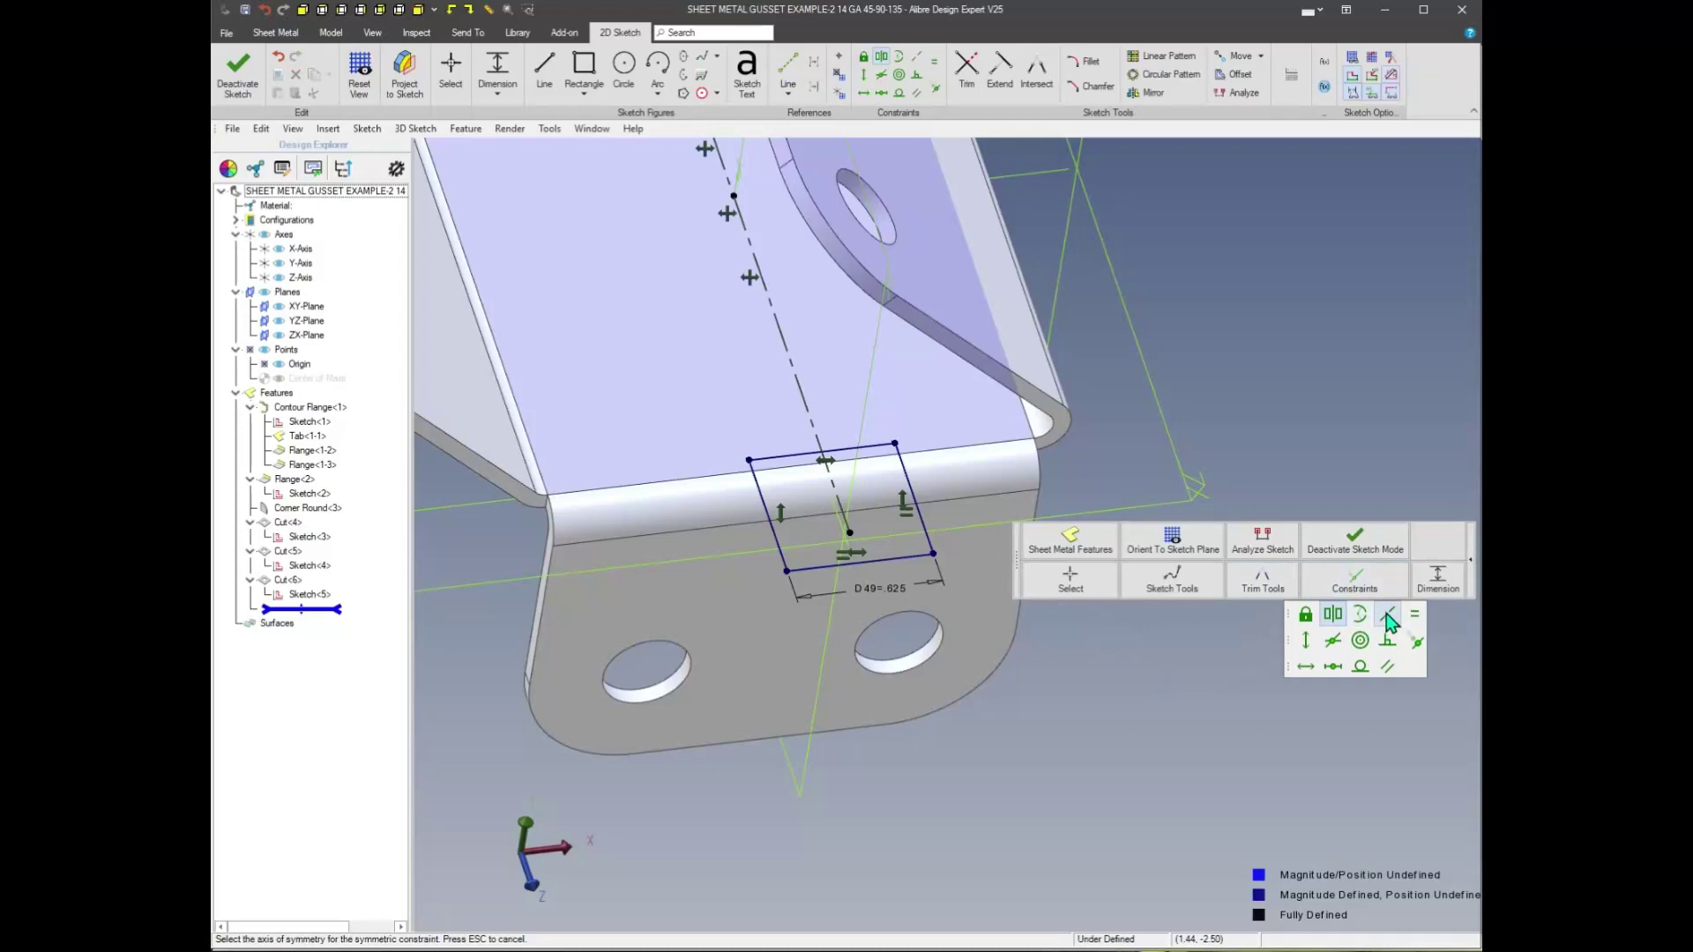
click(1387, 614)
click(823, 569)
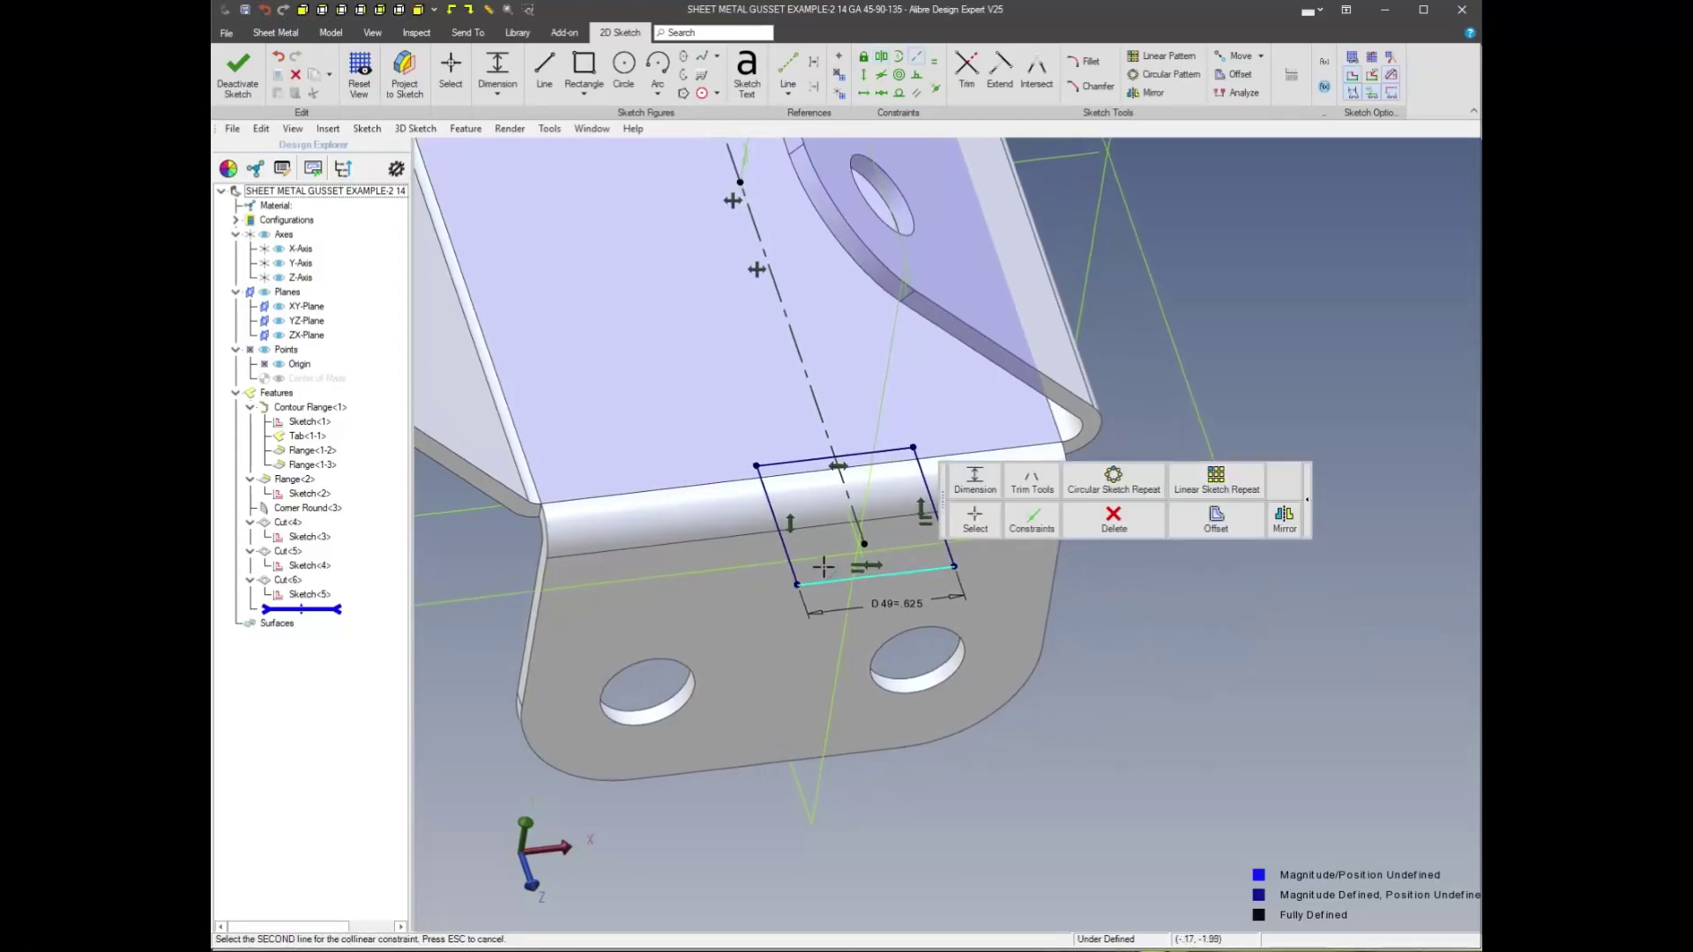
click(743, 538)
middle_drag(742, 538, 1048, 615)
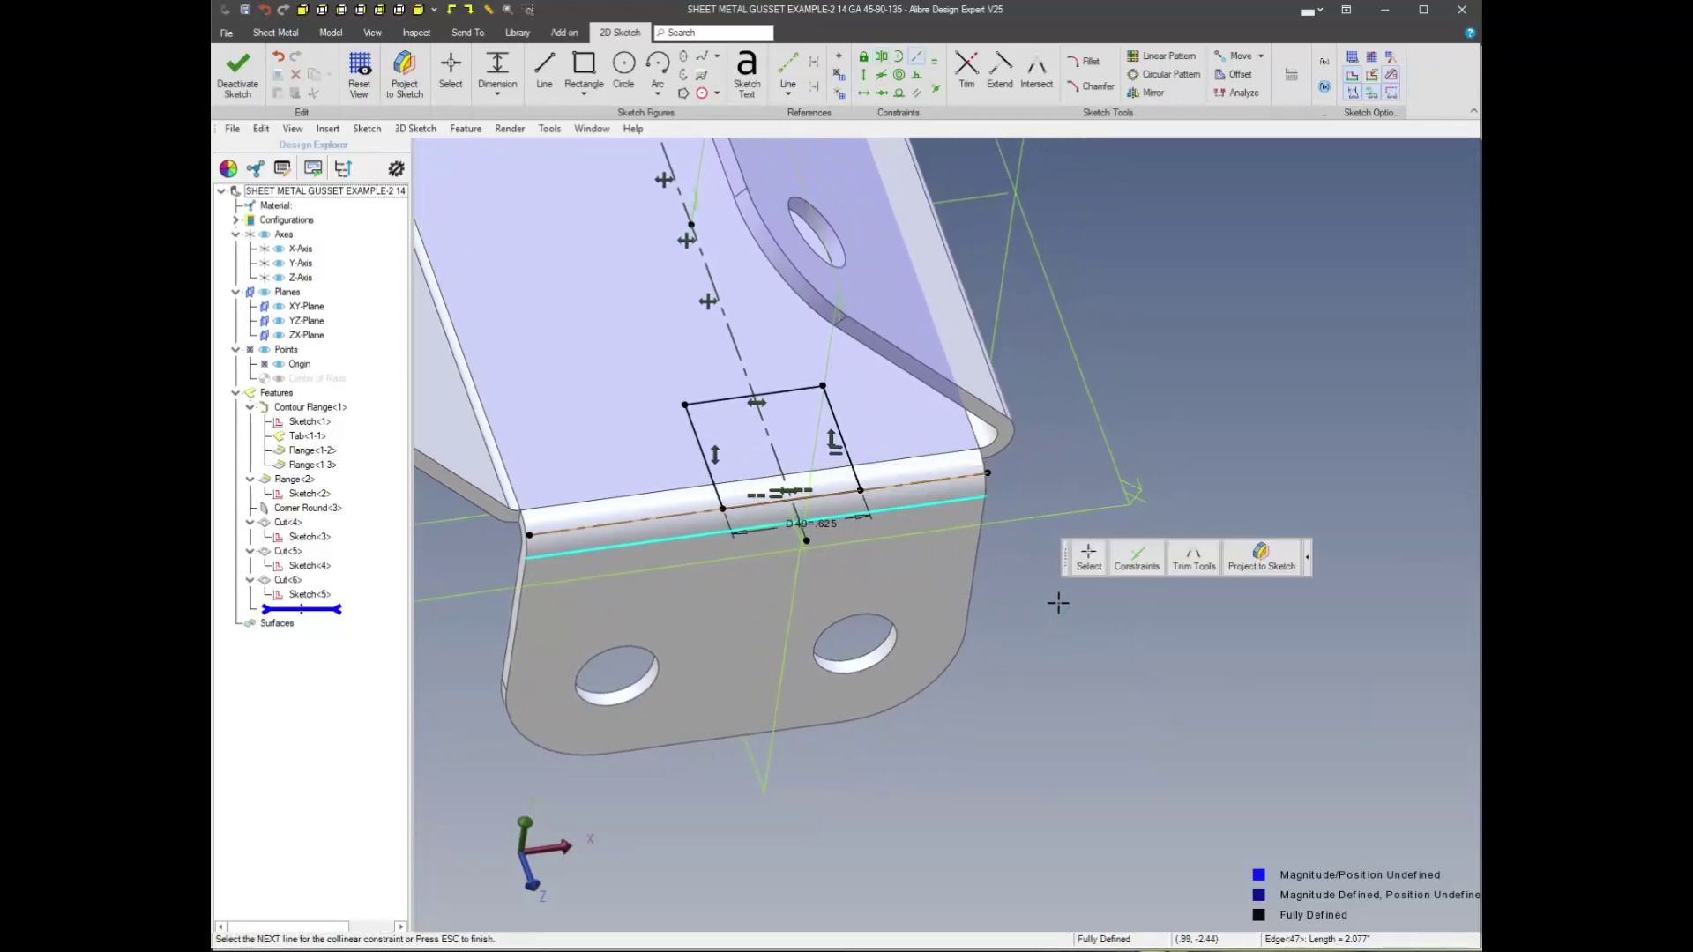
Cut the rectangle through the front bend to a depth of .625 in
right_click(1196, 552)
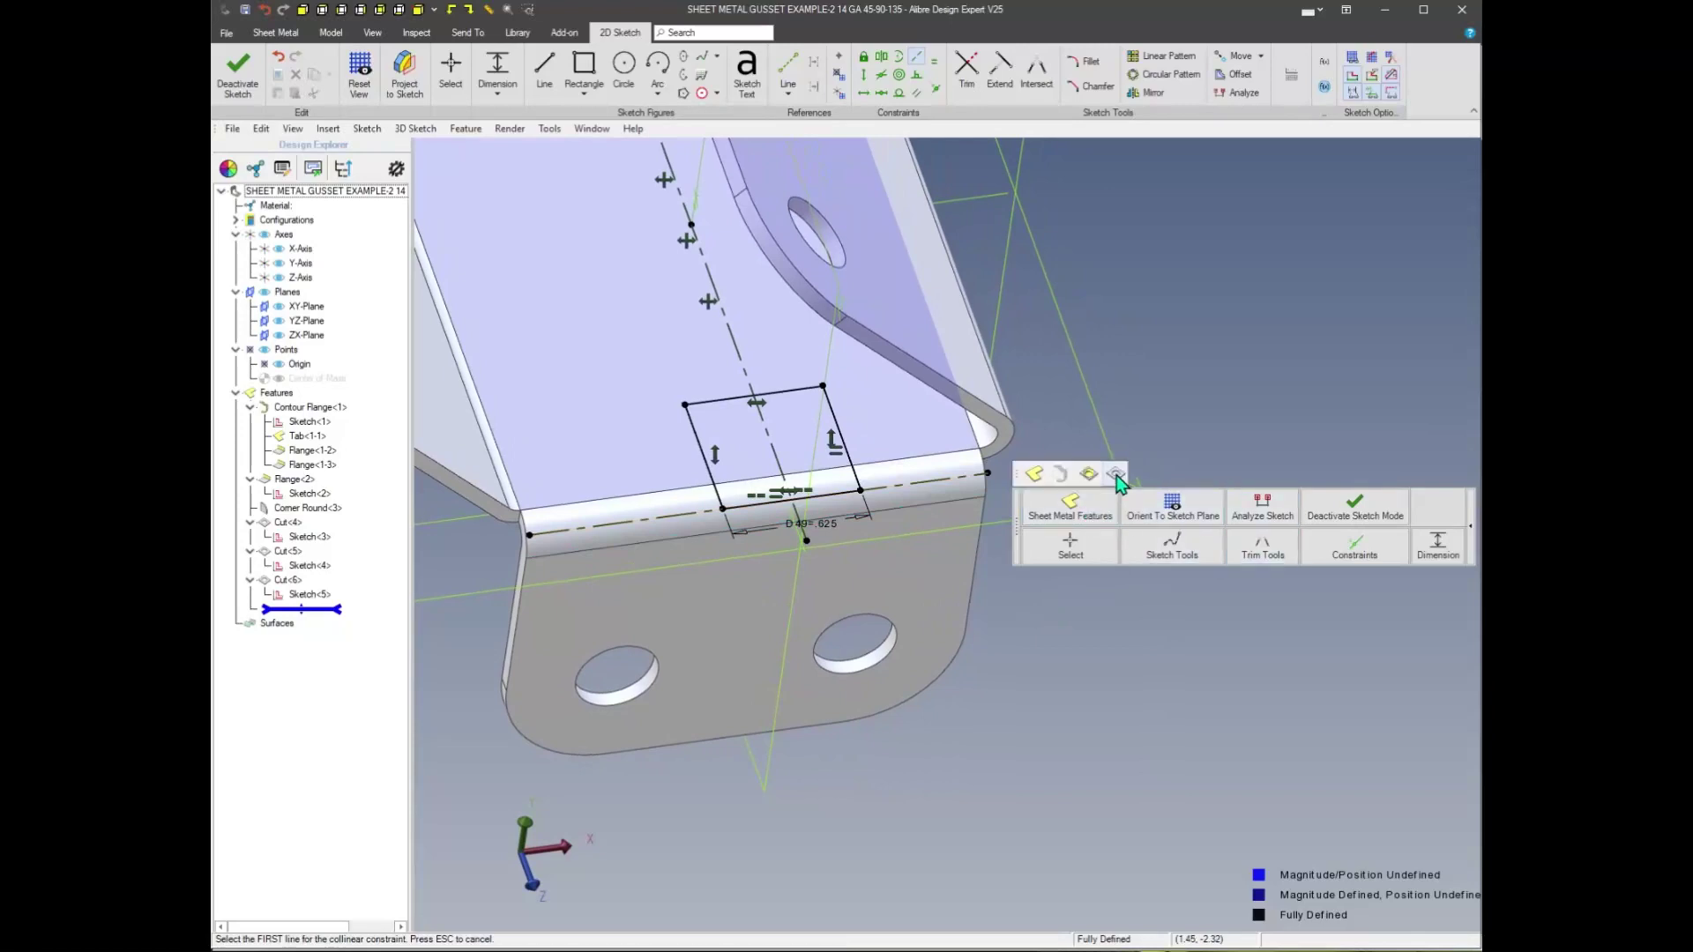
click(1116, 476)
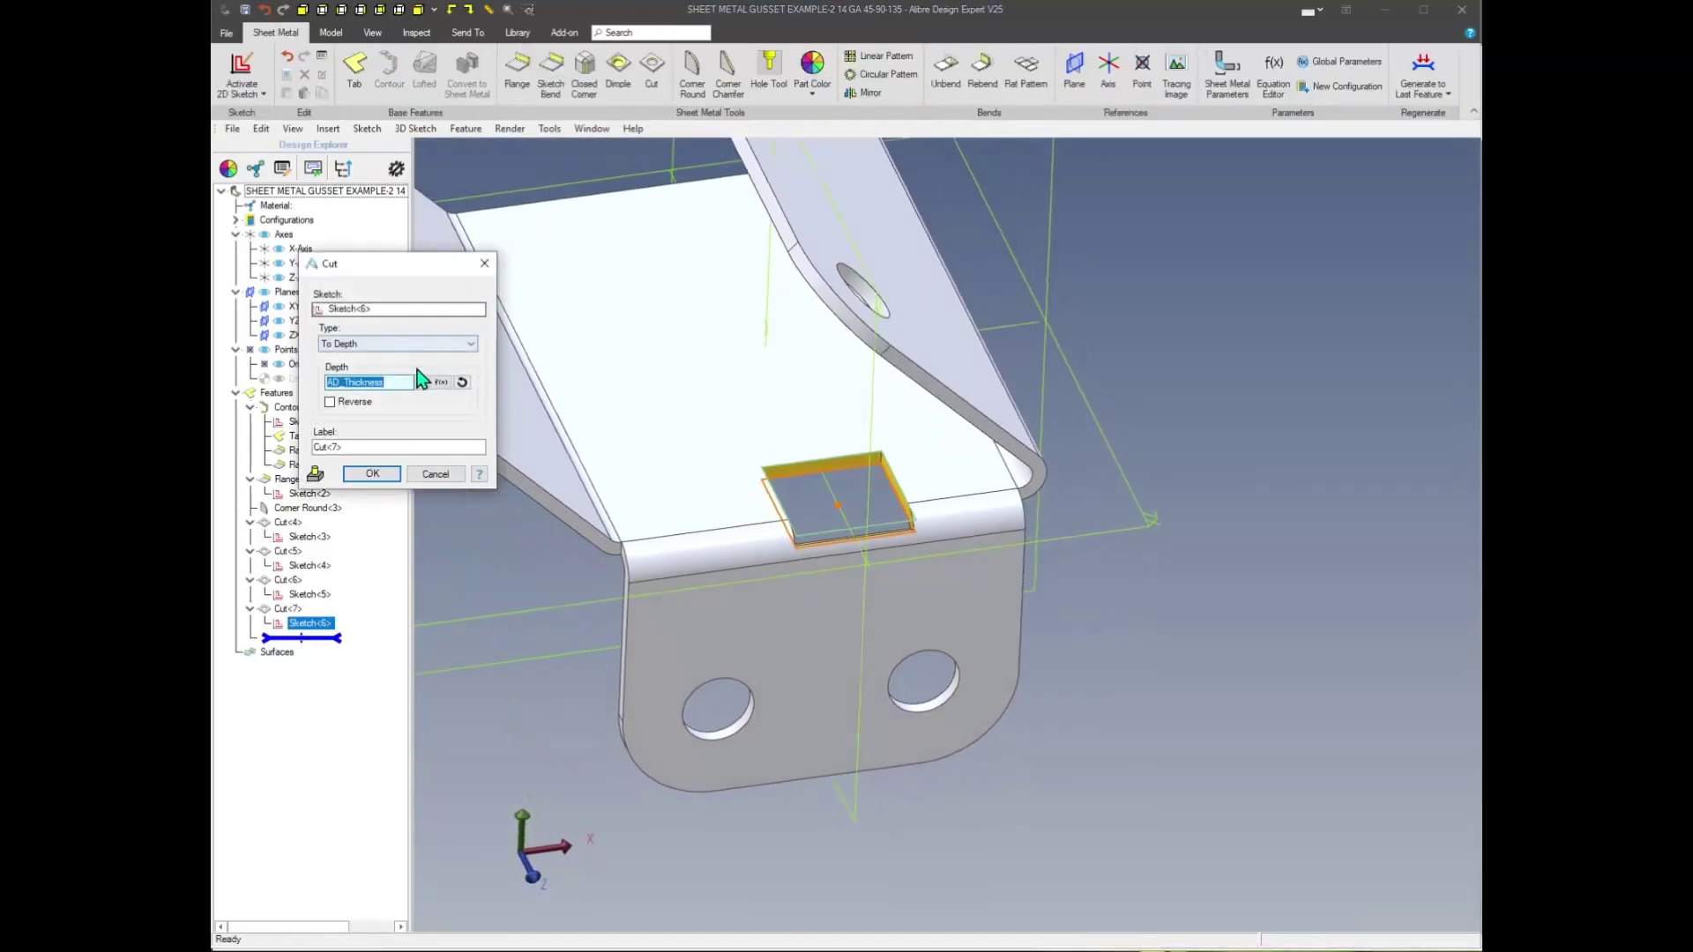
text(625)
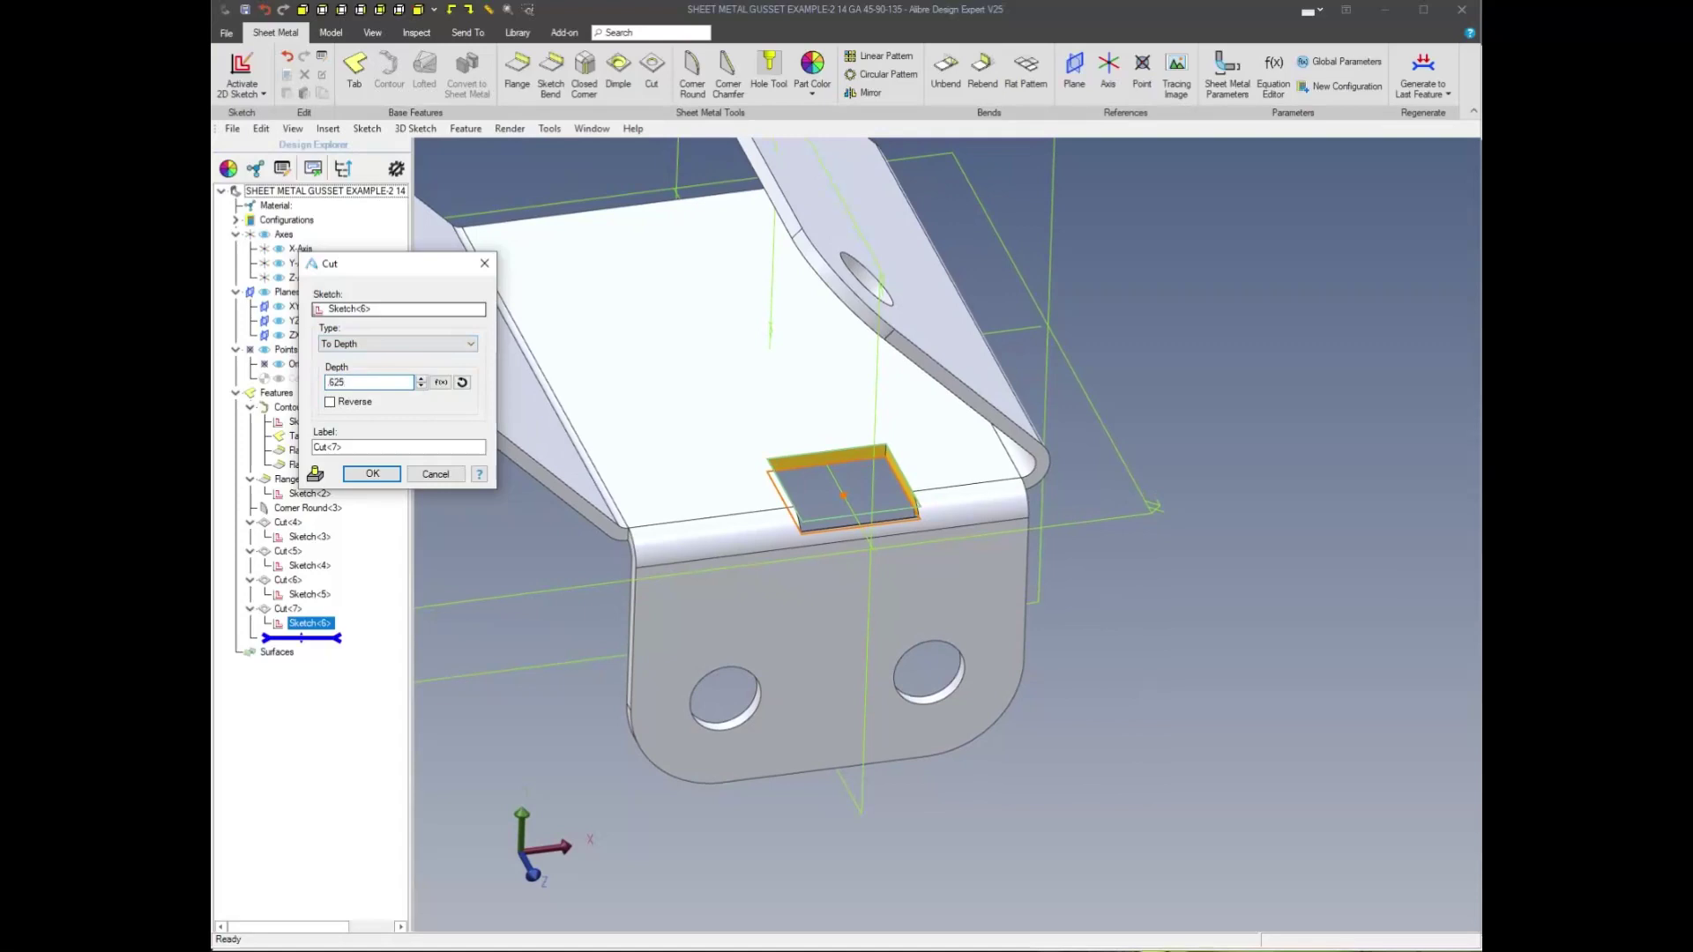
key(Return)
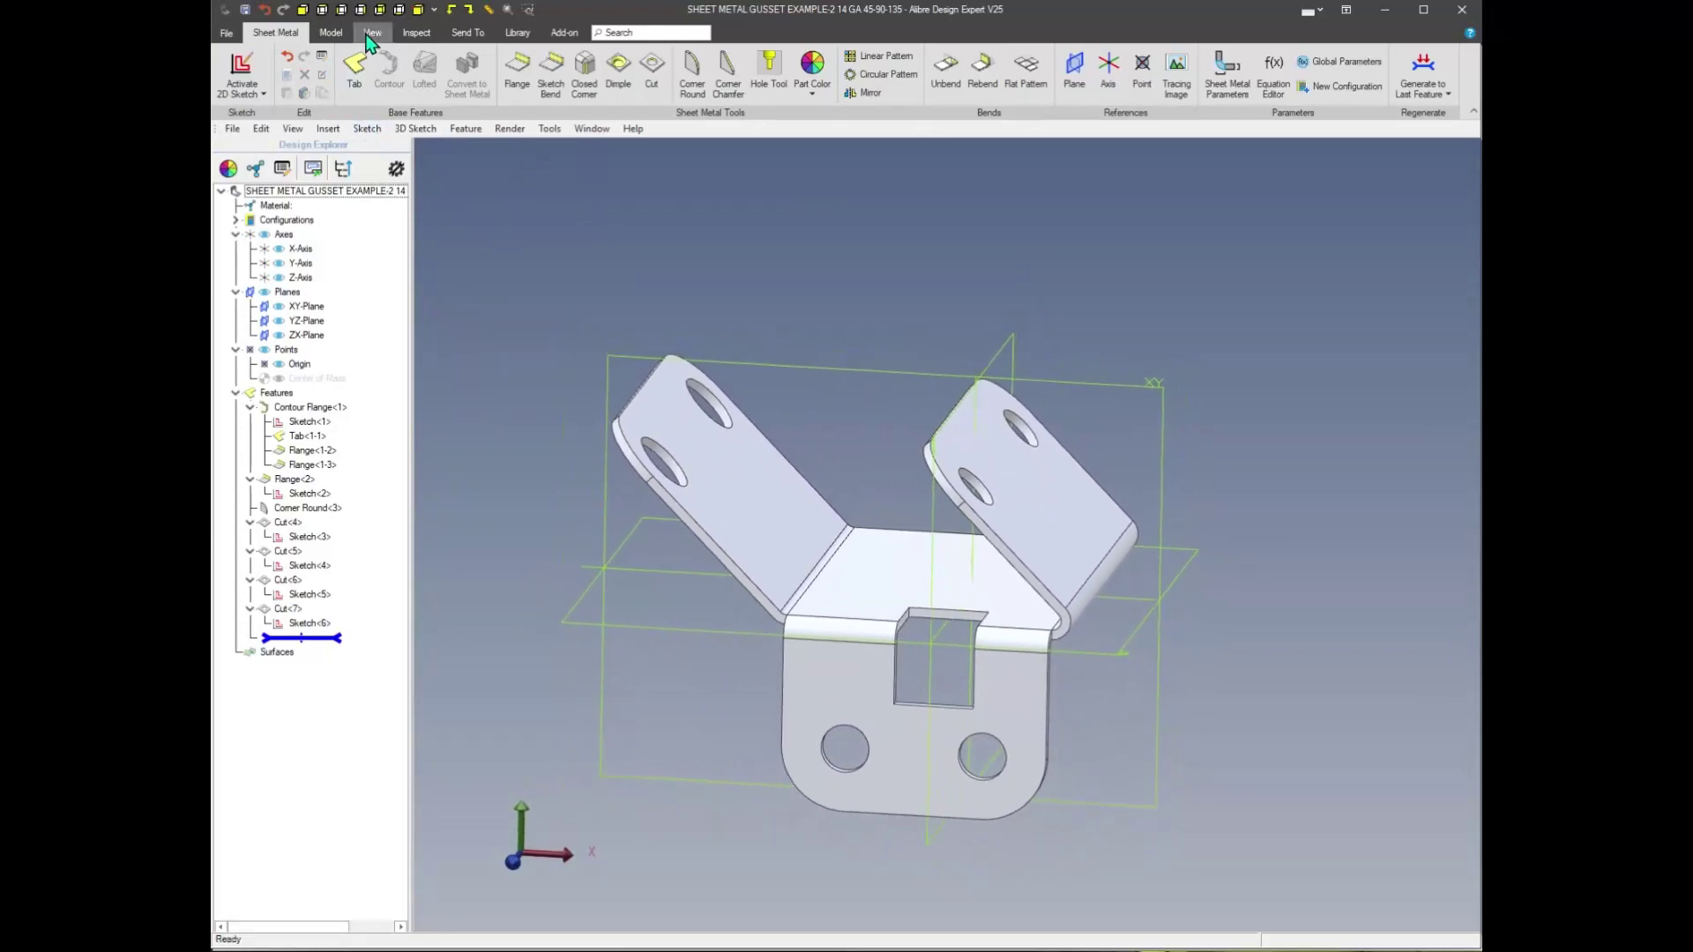
Start a Design Boolean Unite and insert gusset1.AD_PRT in its 14 Ga 90 Deg configuration as the tool part
click(330, 32)
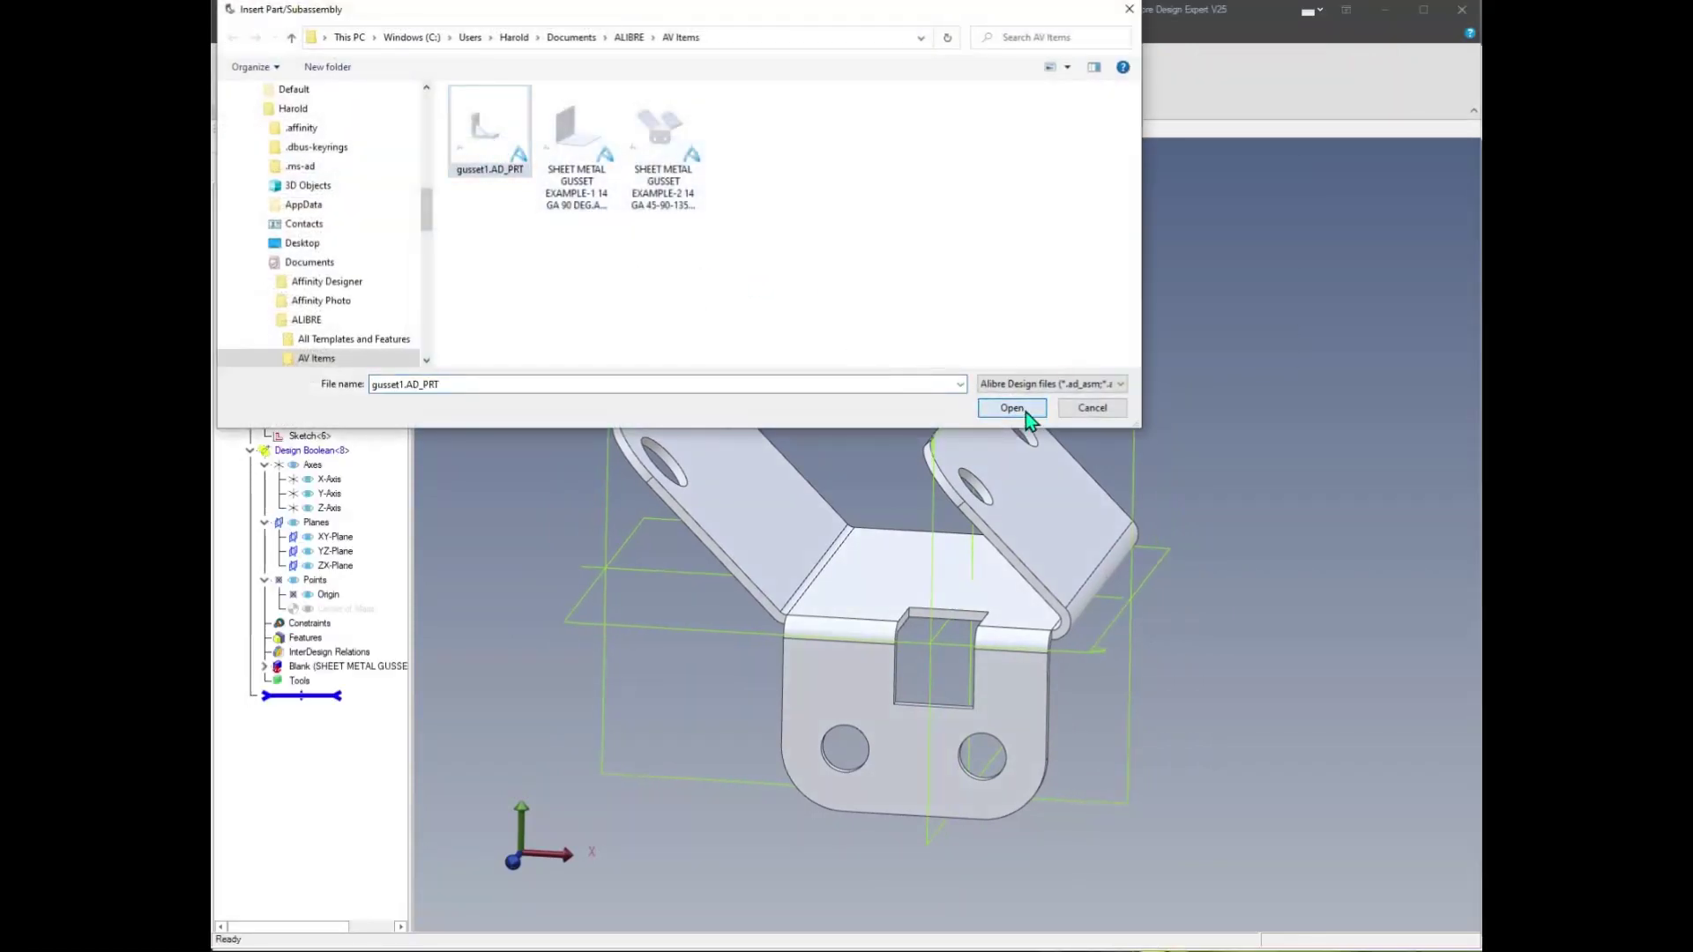
click(1025, 411)
click(811, 371)
click(1182, 466)
Make the gusset's flat leg face coincident with the part's base face, reversing the gusset's orientation
click(303, 87)
scroll(547, 368, up, 5)
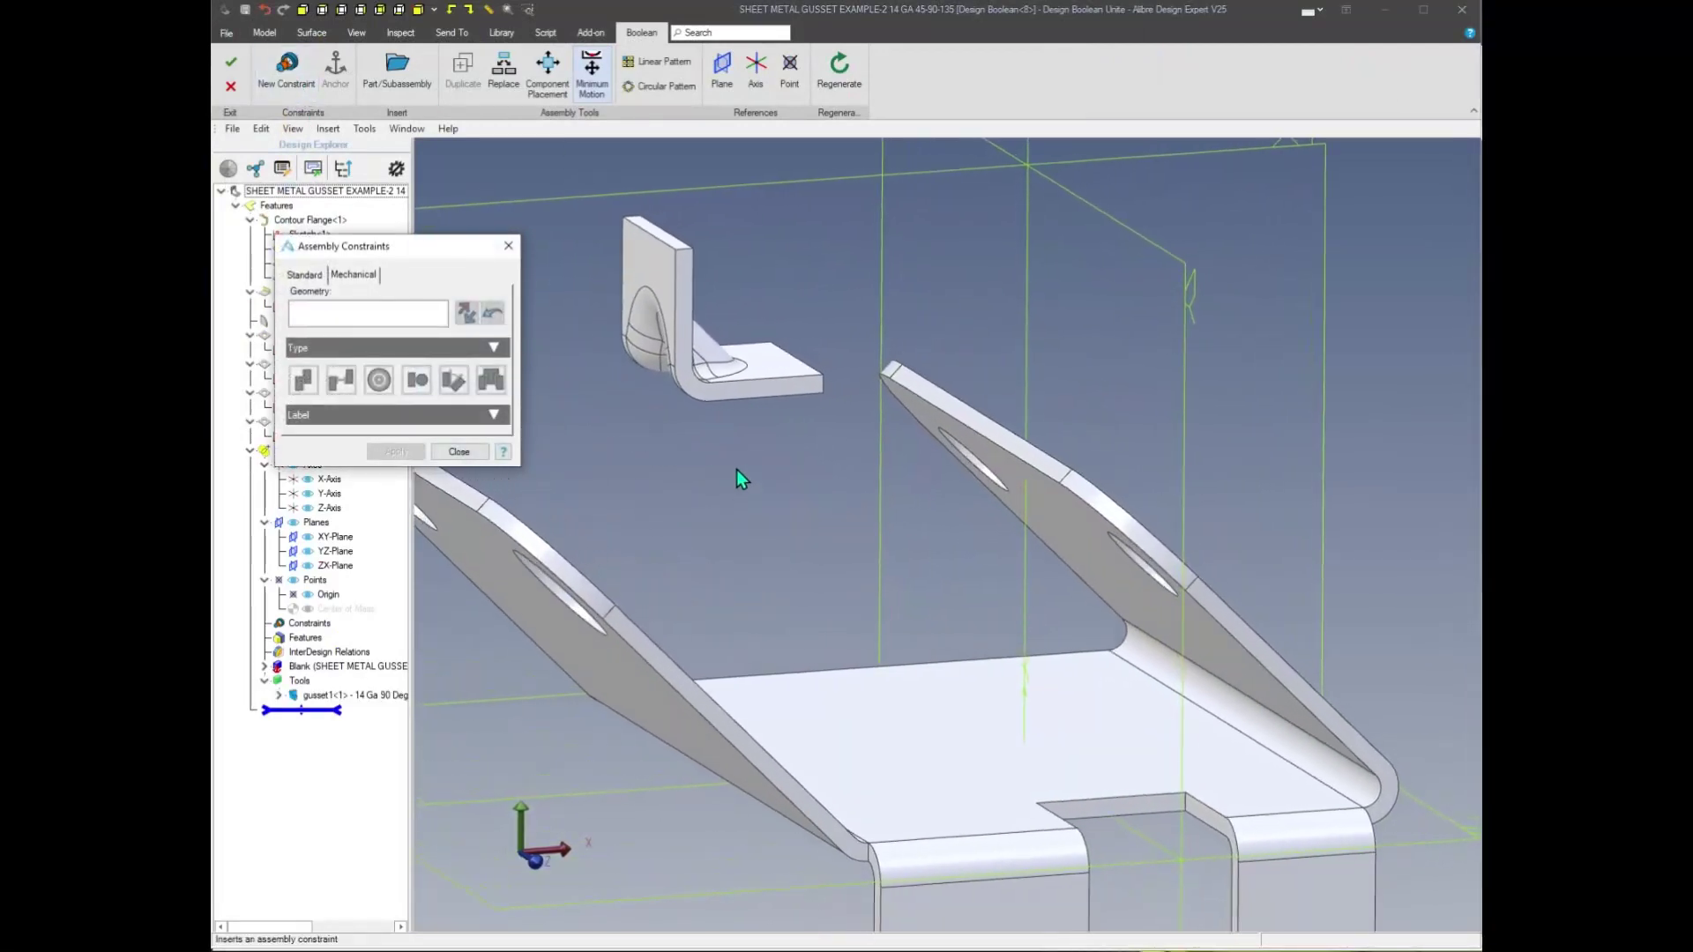
click(776, 460)
middle_drag(781, 455, 844, 601)
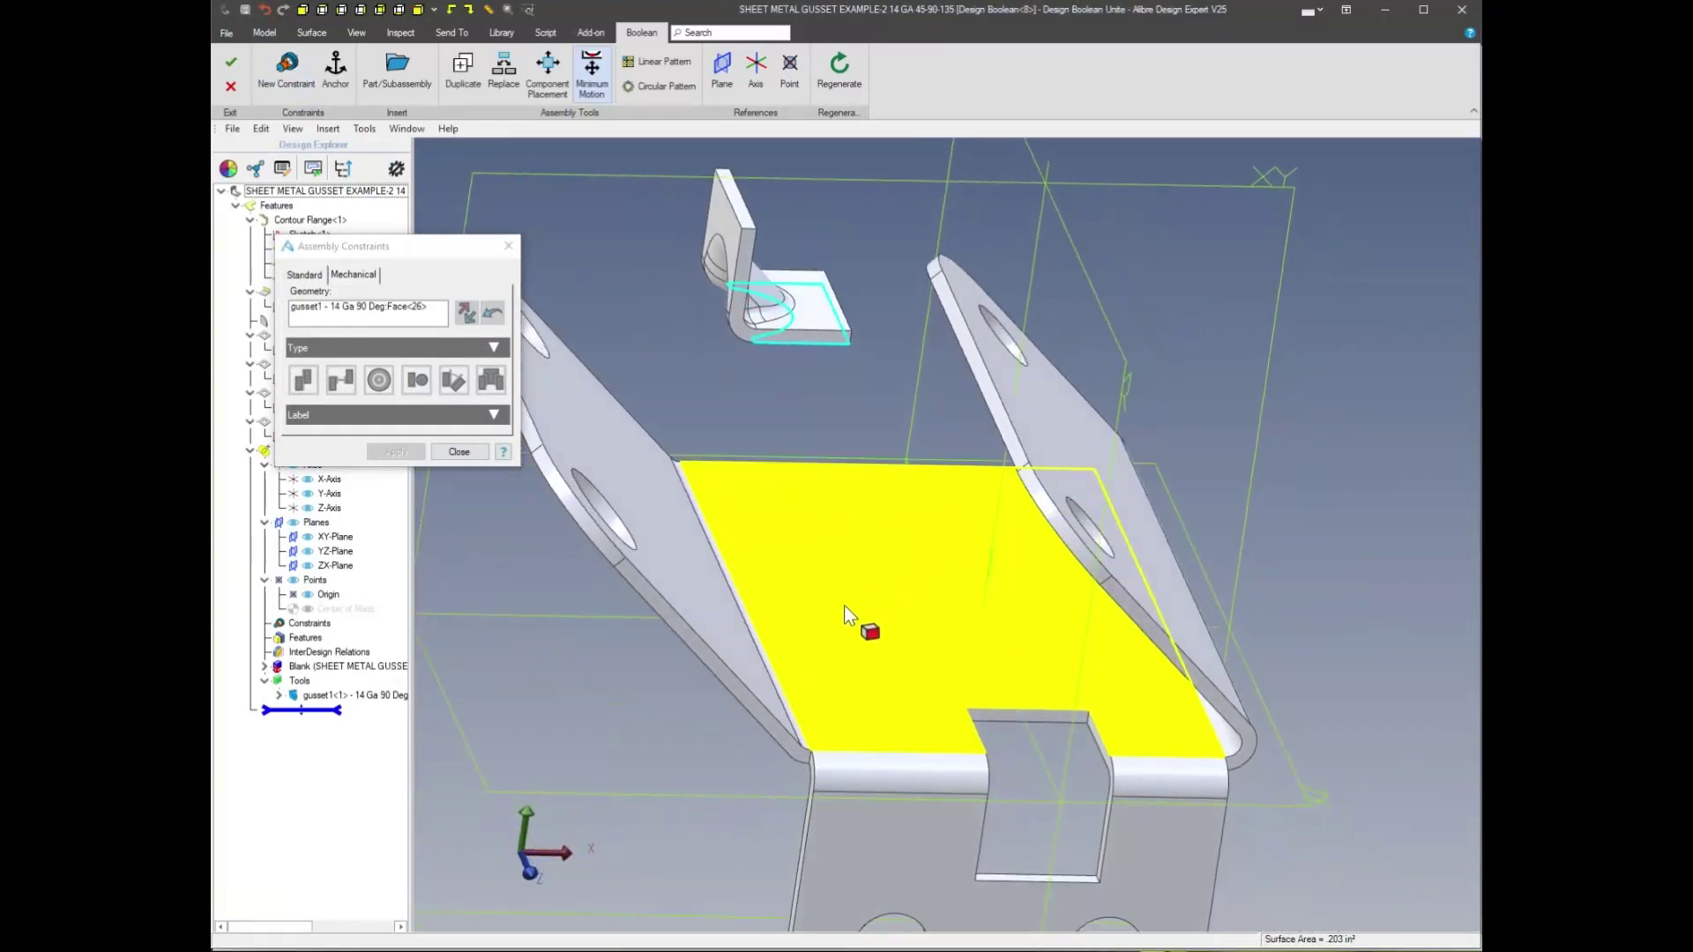
click(843, 607)
click(466, 314)
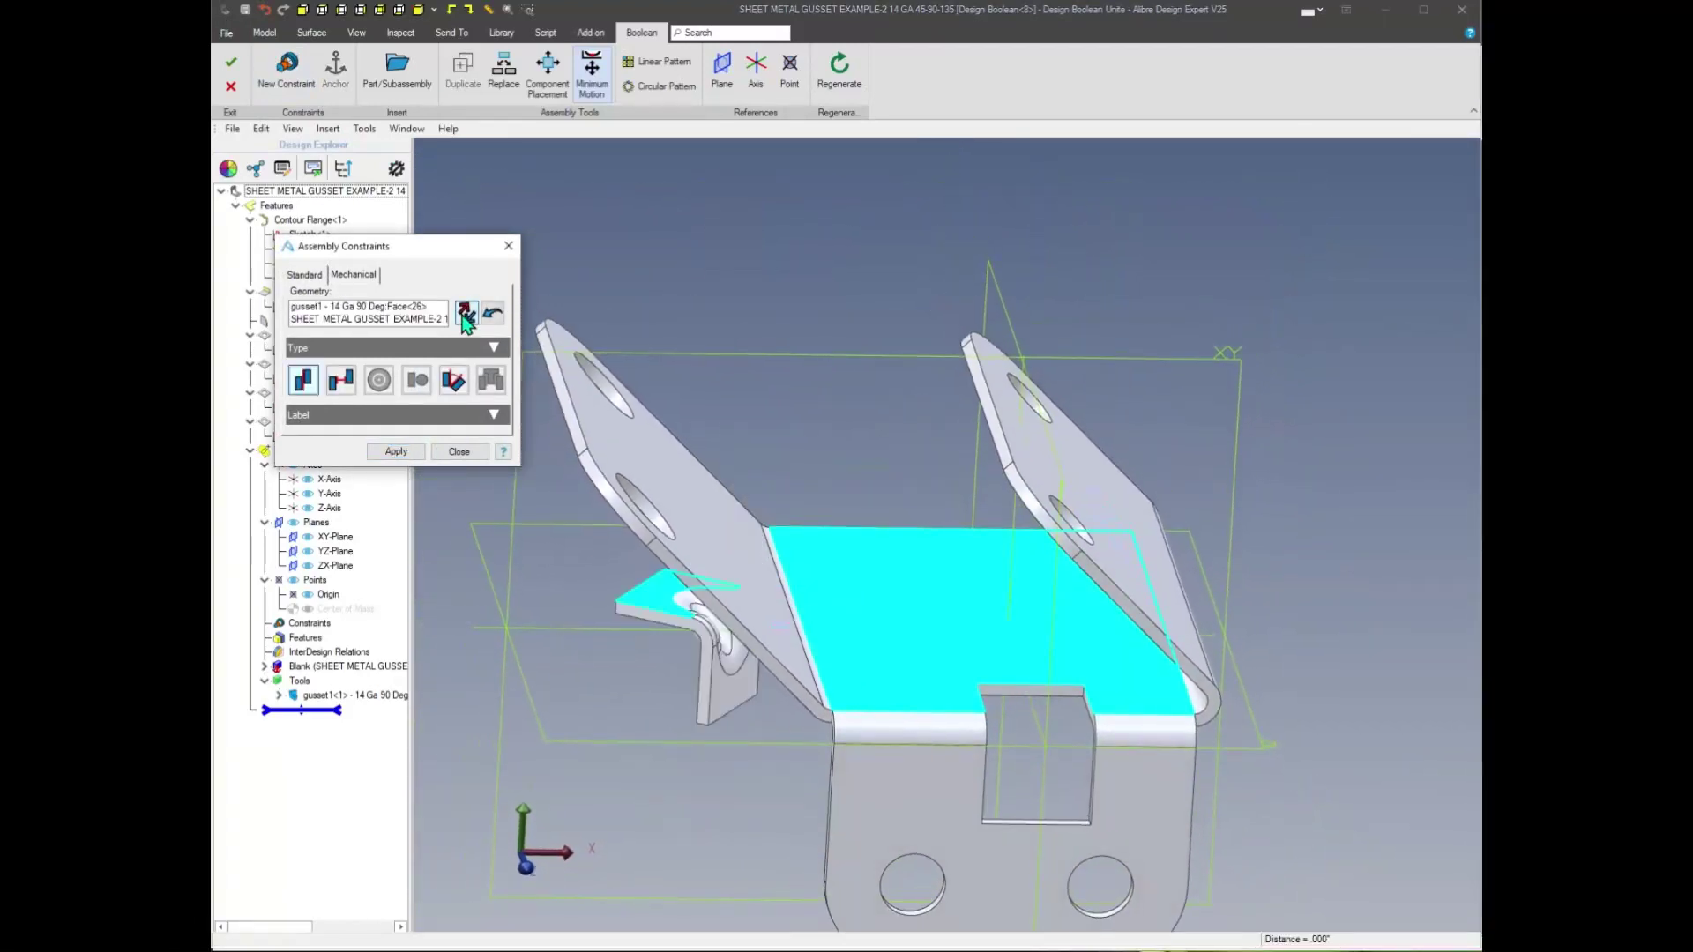
click(396, 451)
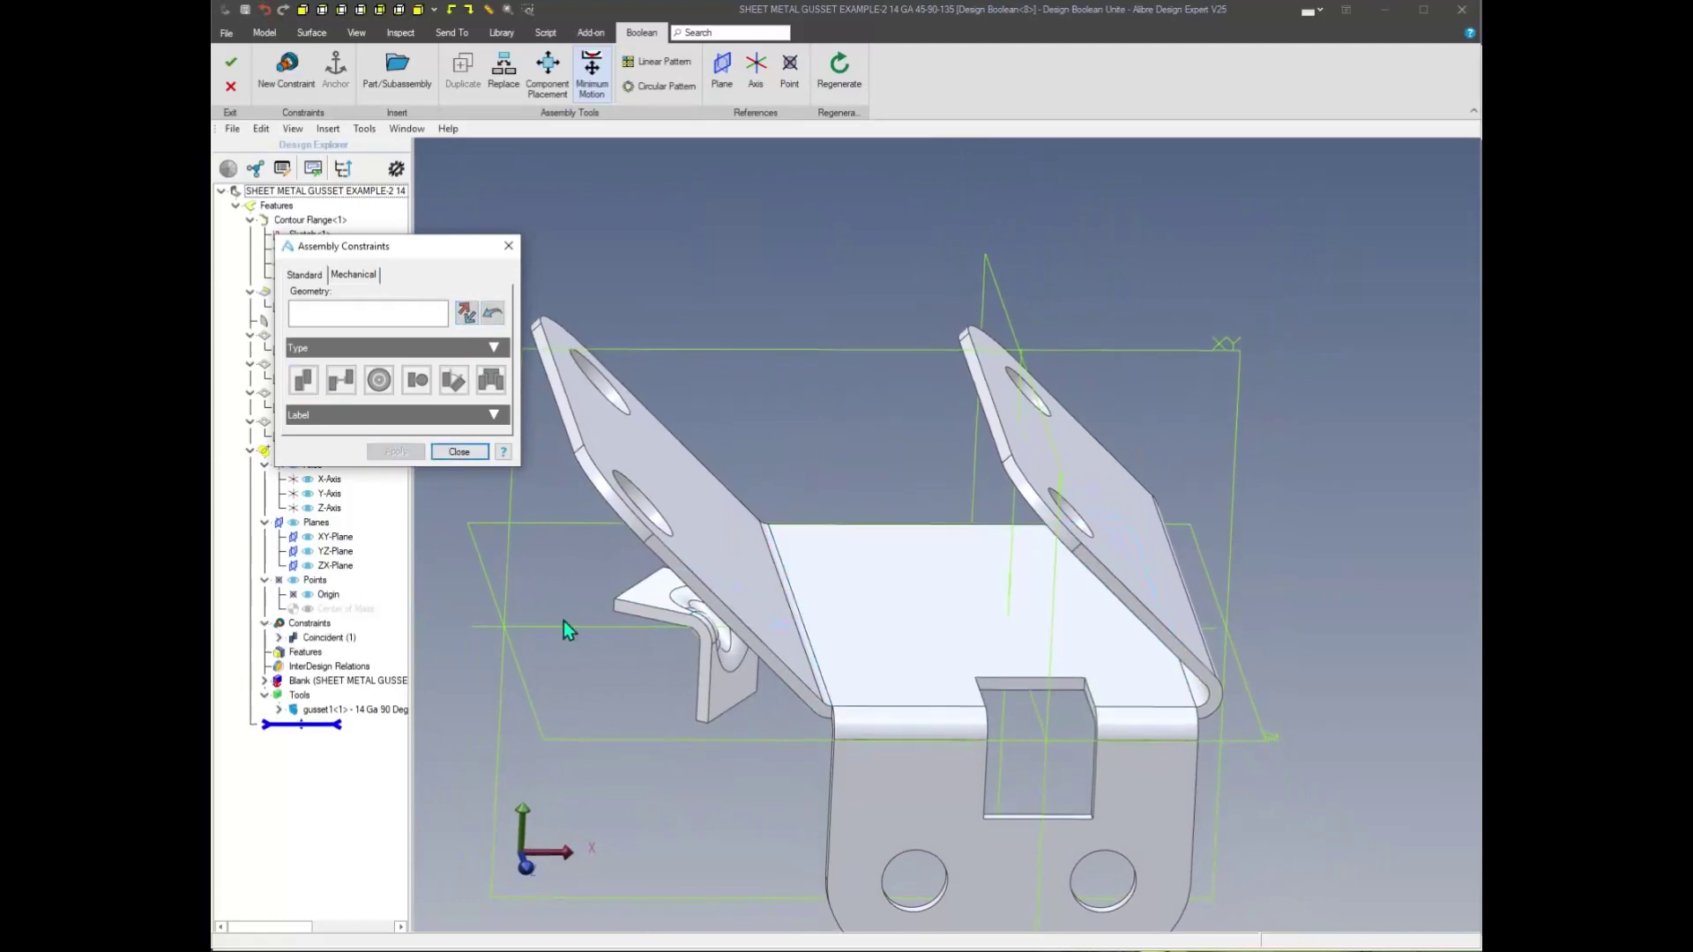
Make the outer face of the gusset's vertical leg coincident with the front flange's outer face
click(719, 663)
click(847, 715)
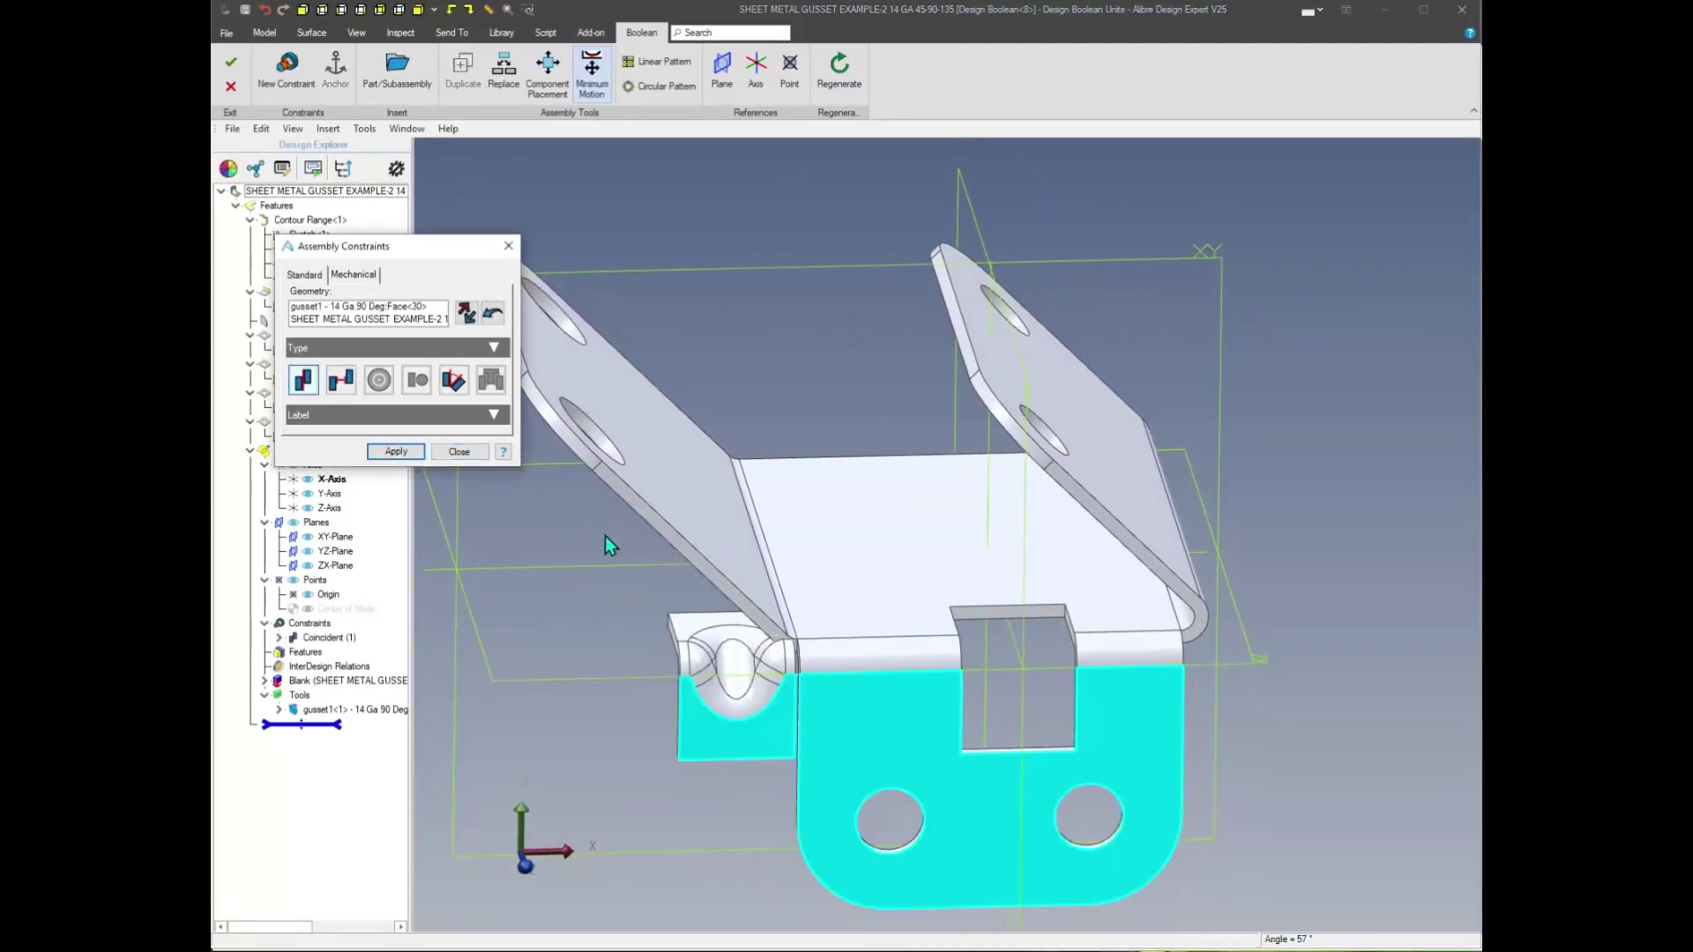
click(396, 452)
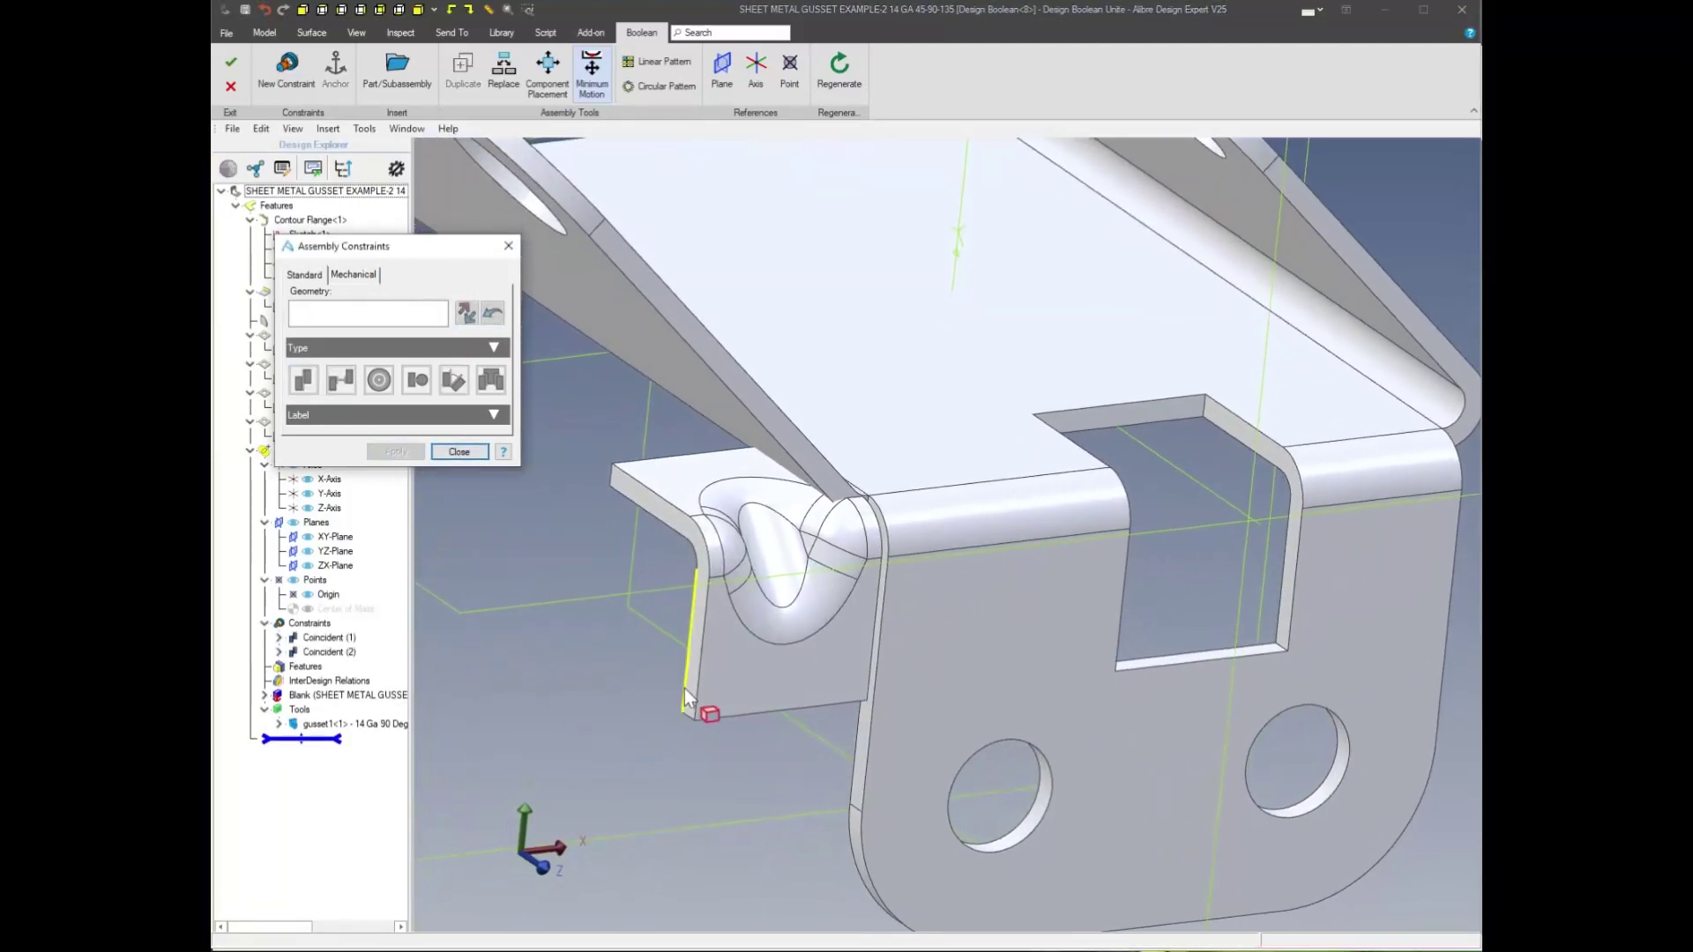
Align the gusset's side face with the matching side wall of the notch and finish the Boolean union
click(690, 681)
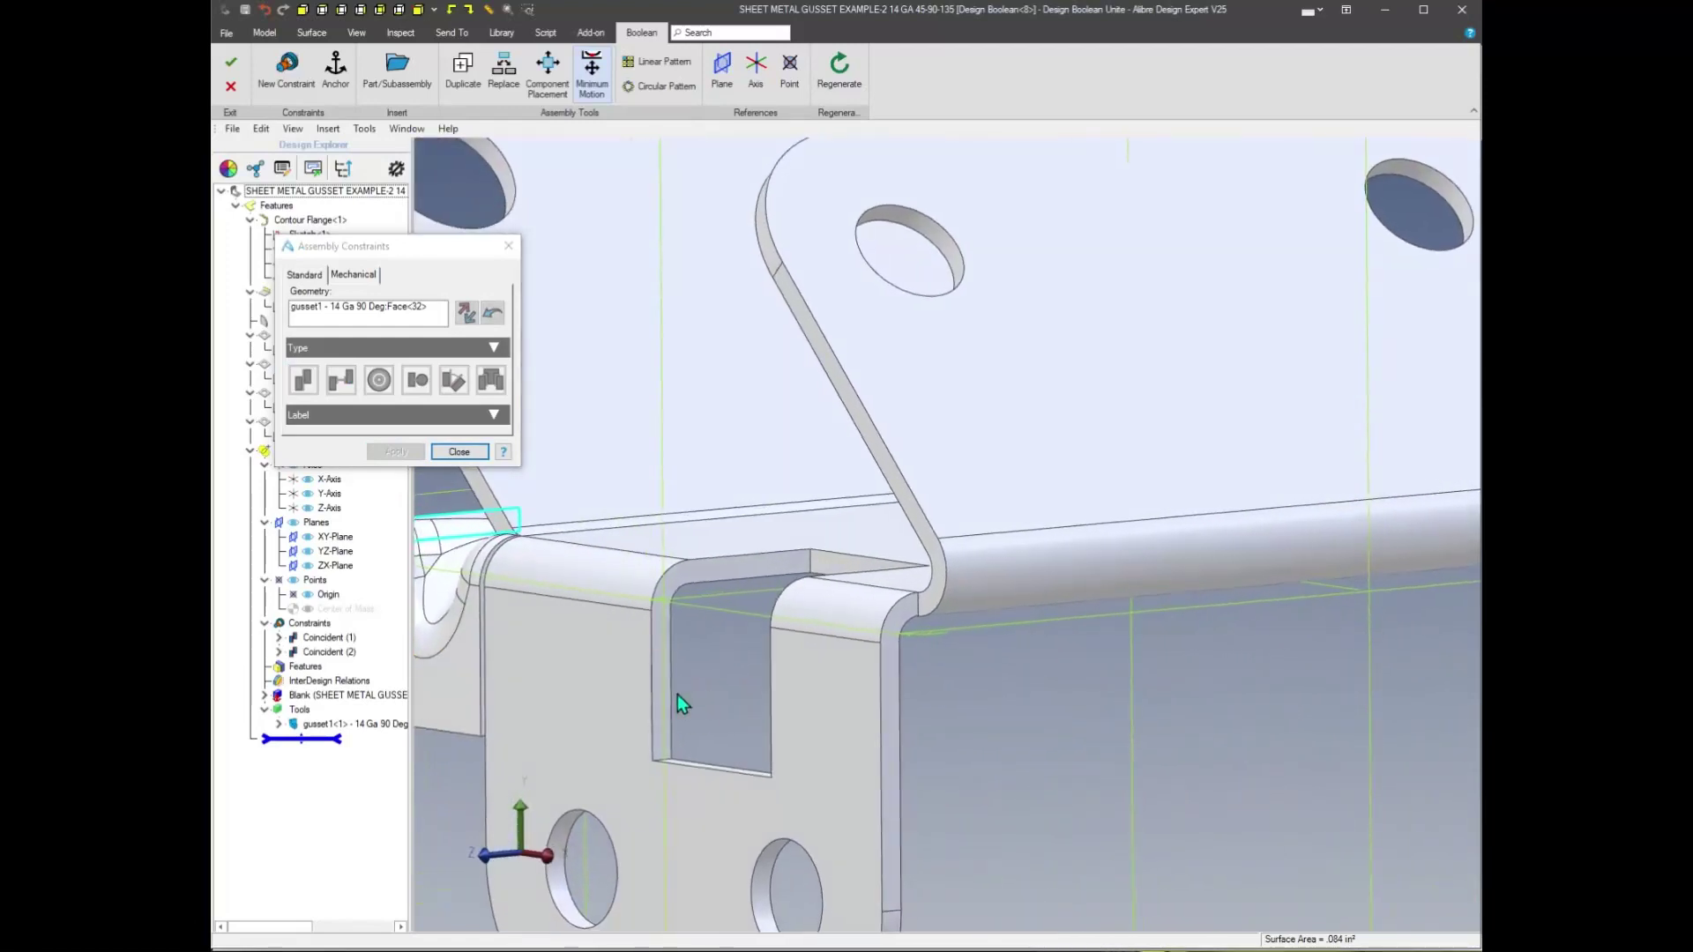
click(657, 703)
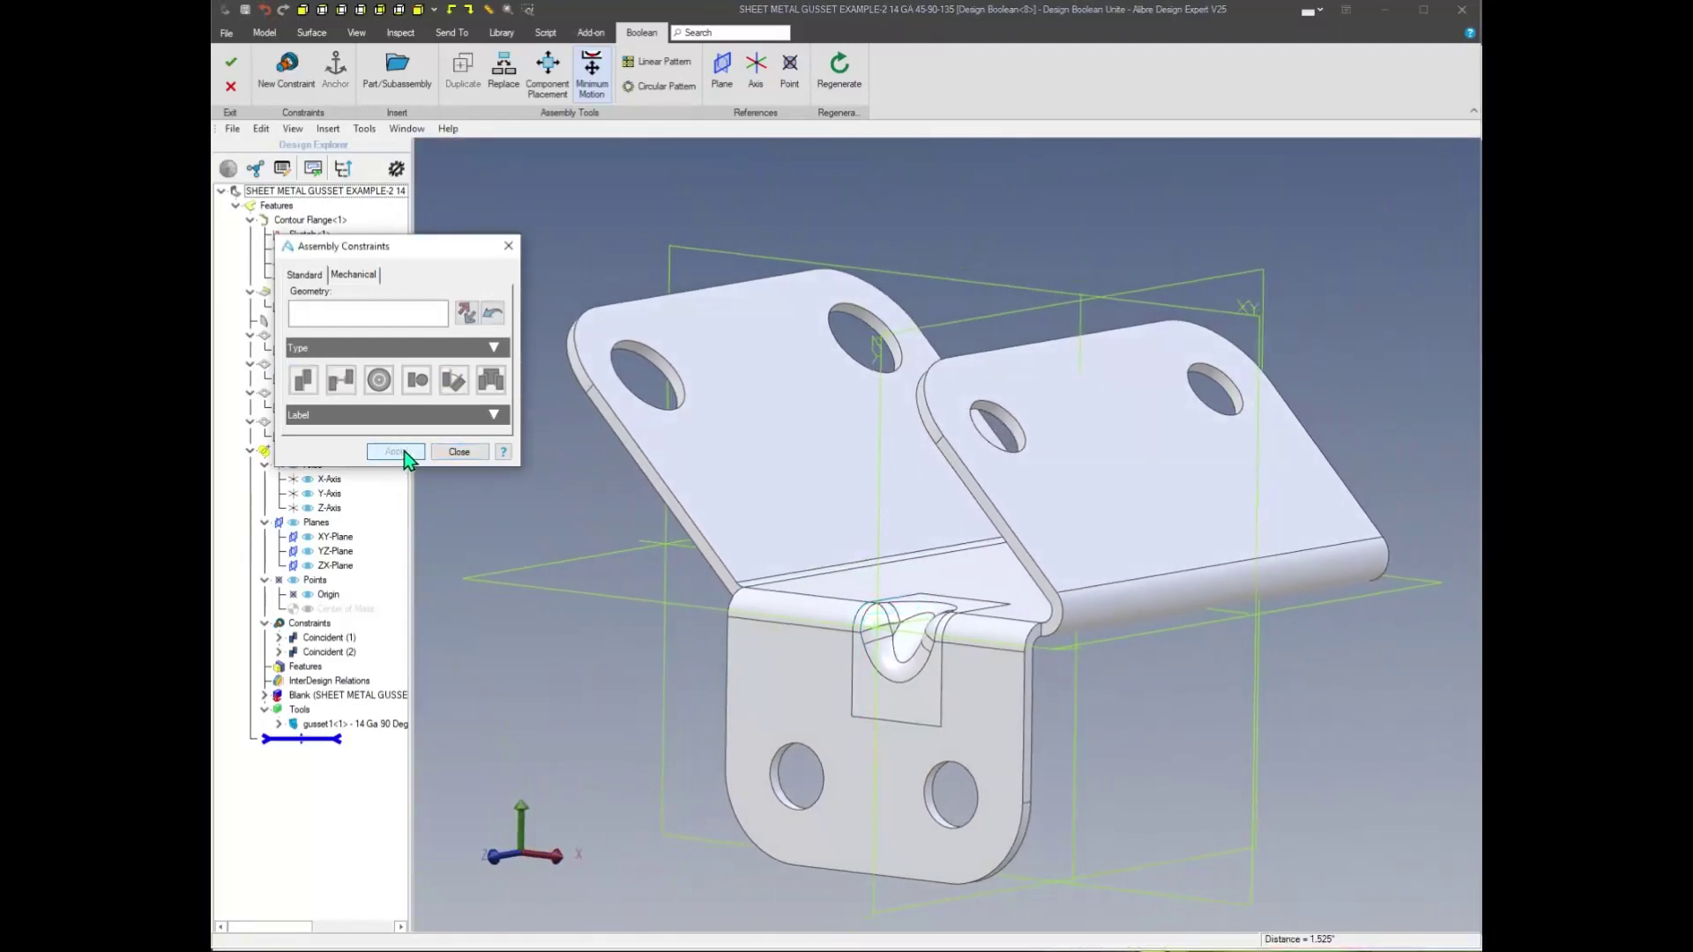
click(396, 451)
click(458, 455)
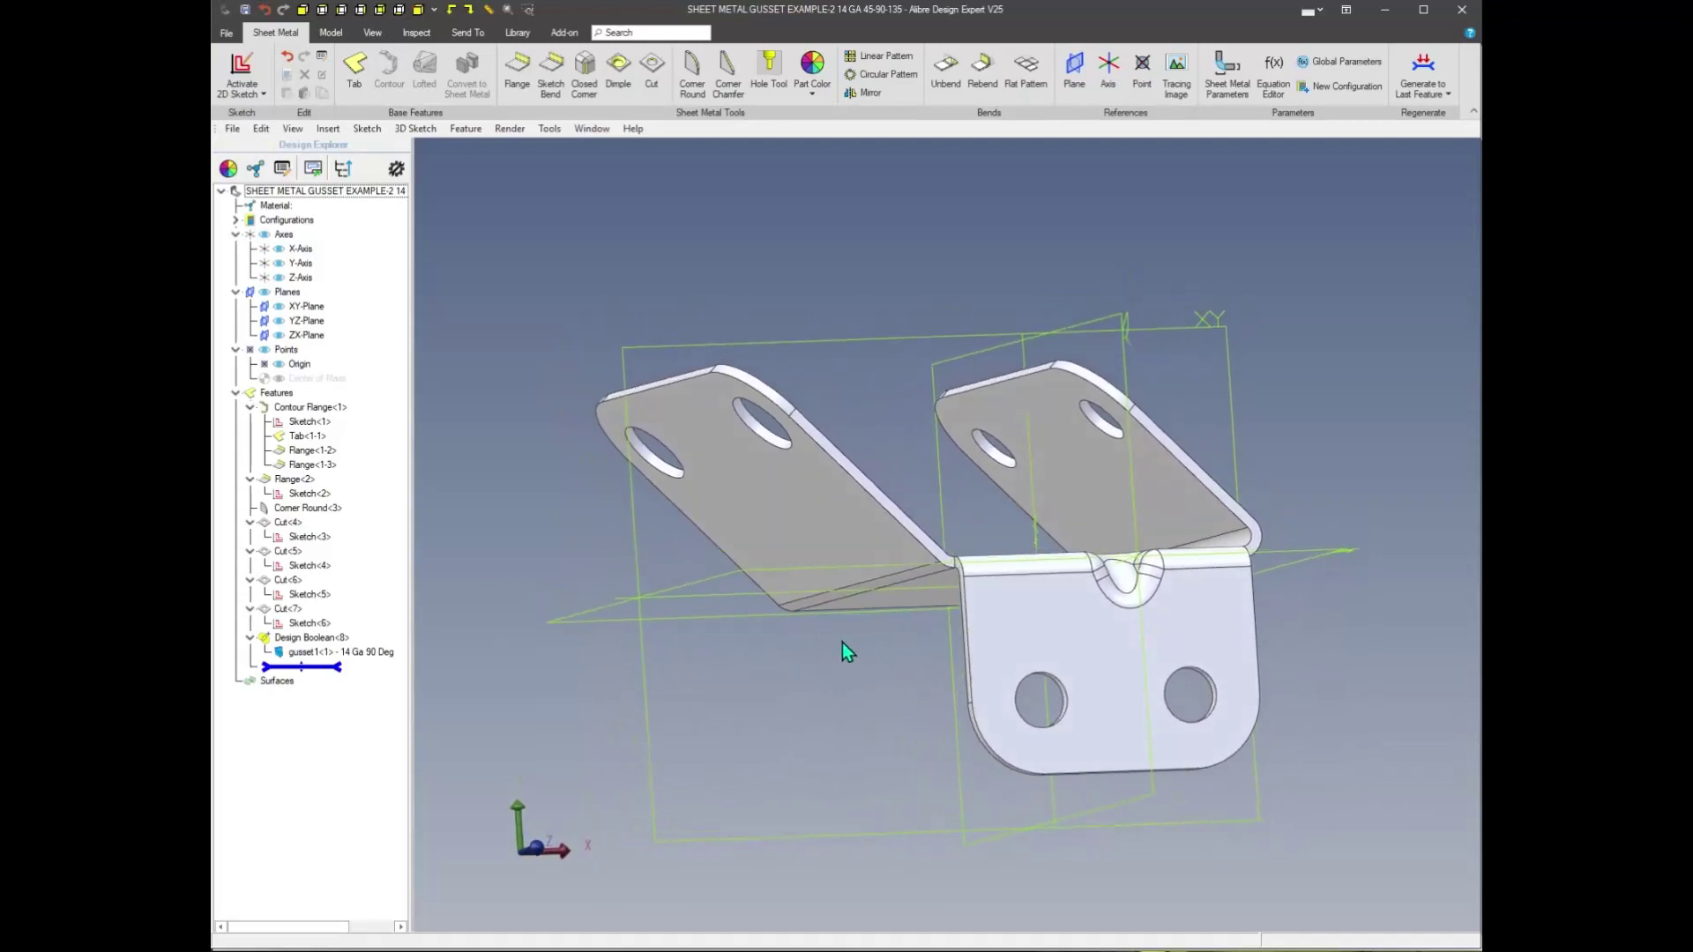
Start a sketch on the XY-Plane and draw a closed triangle across the bend of the outward-leaning side flange
mouse_move(843, 642)
middle_down()
mouse_move(950, 663)
mouse_move(833, 611)
middle_up()
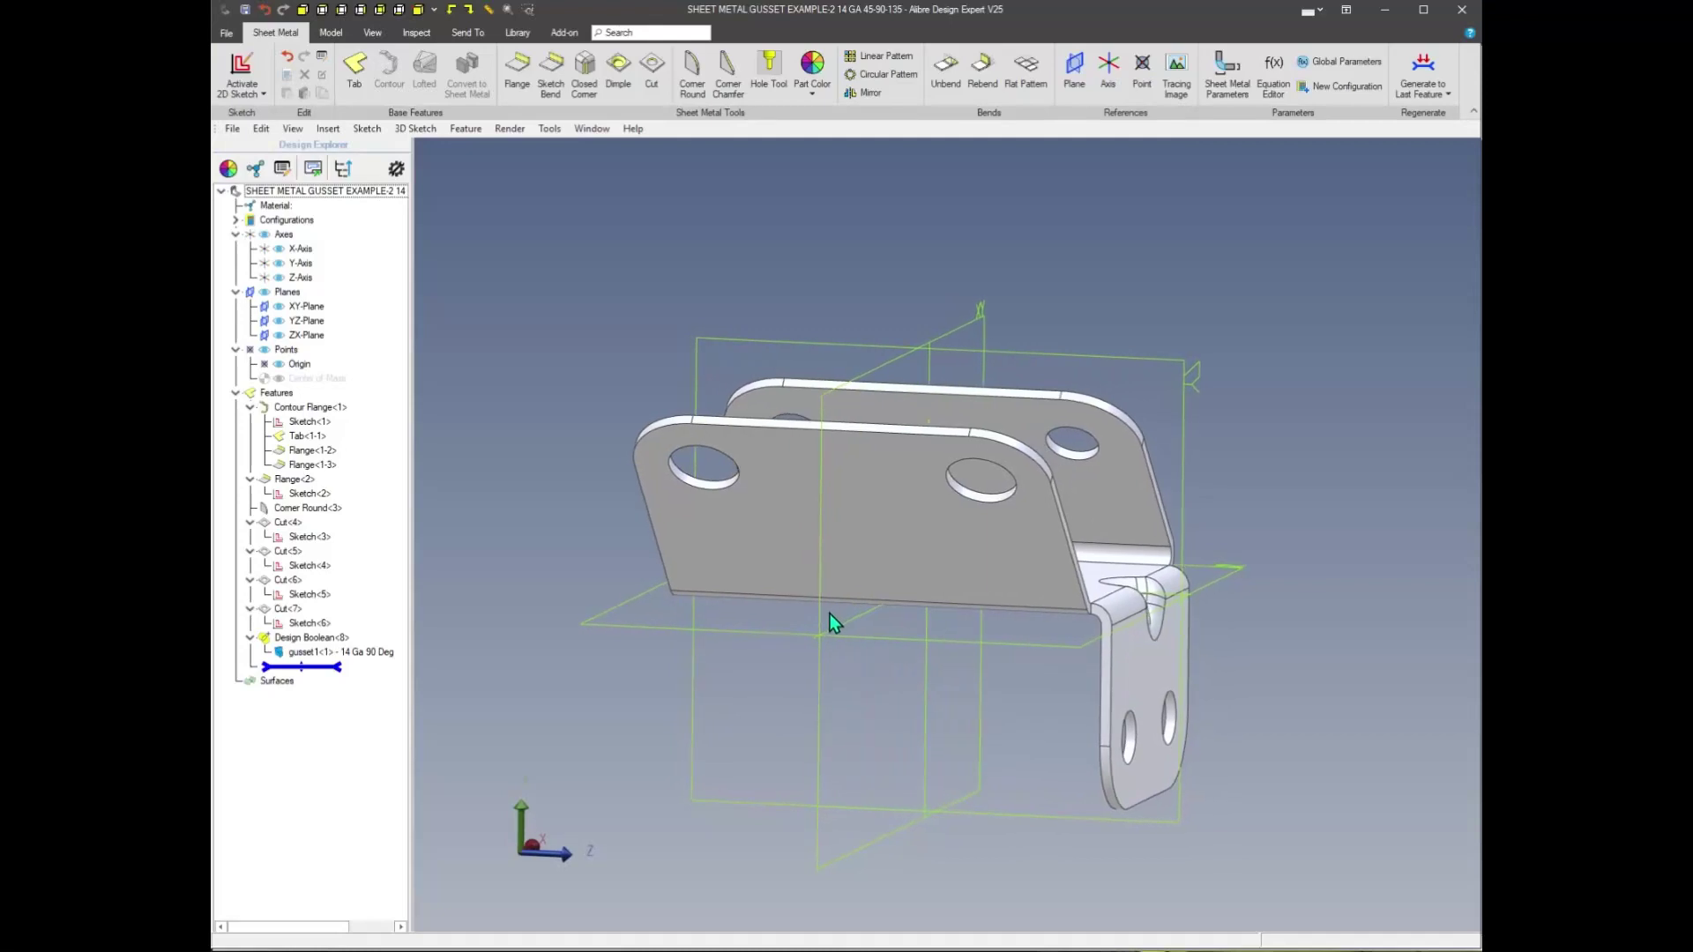
right_click(821, 612)
click(873, 592)
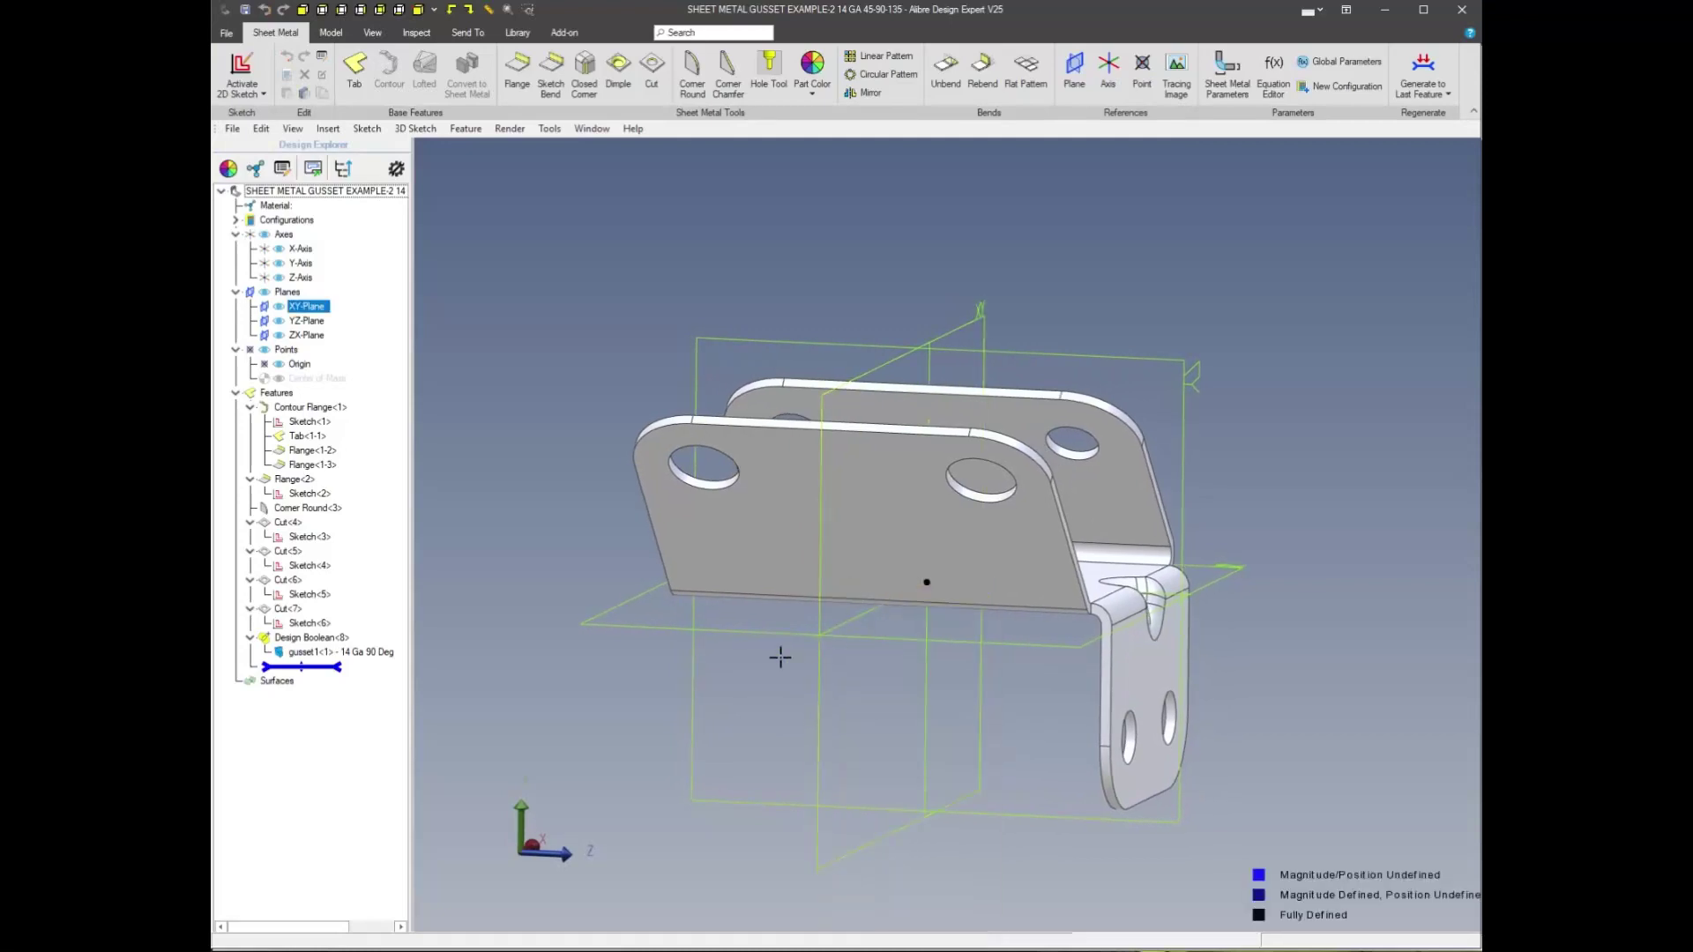
click(828, 600)
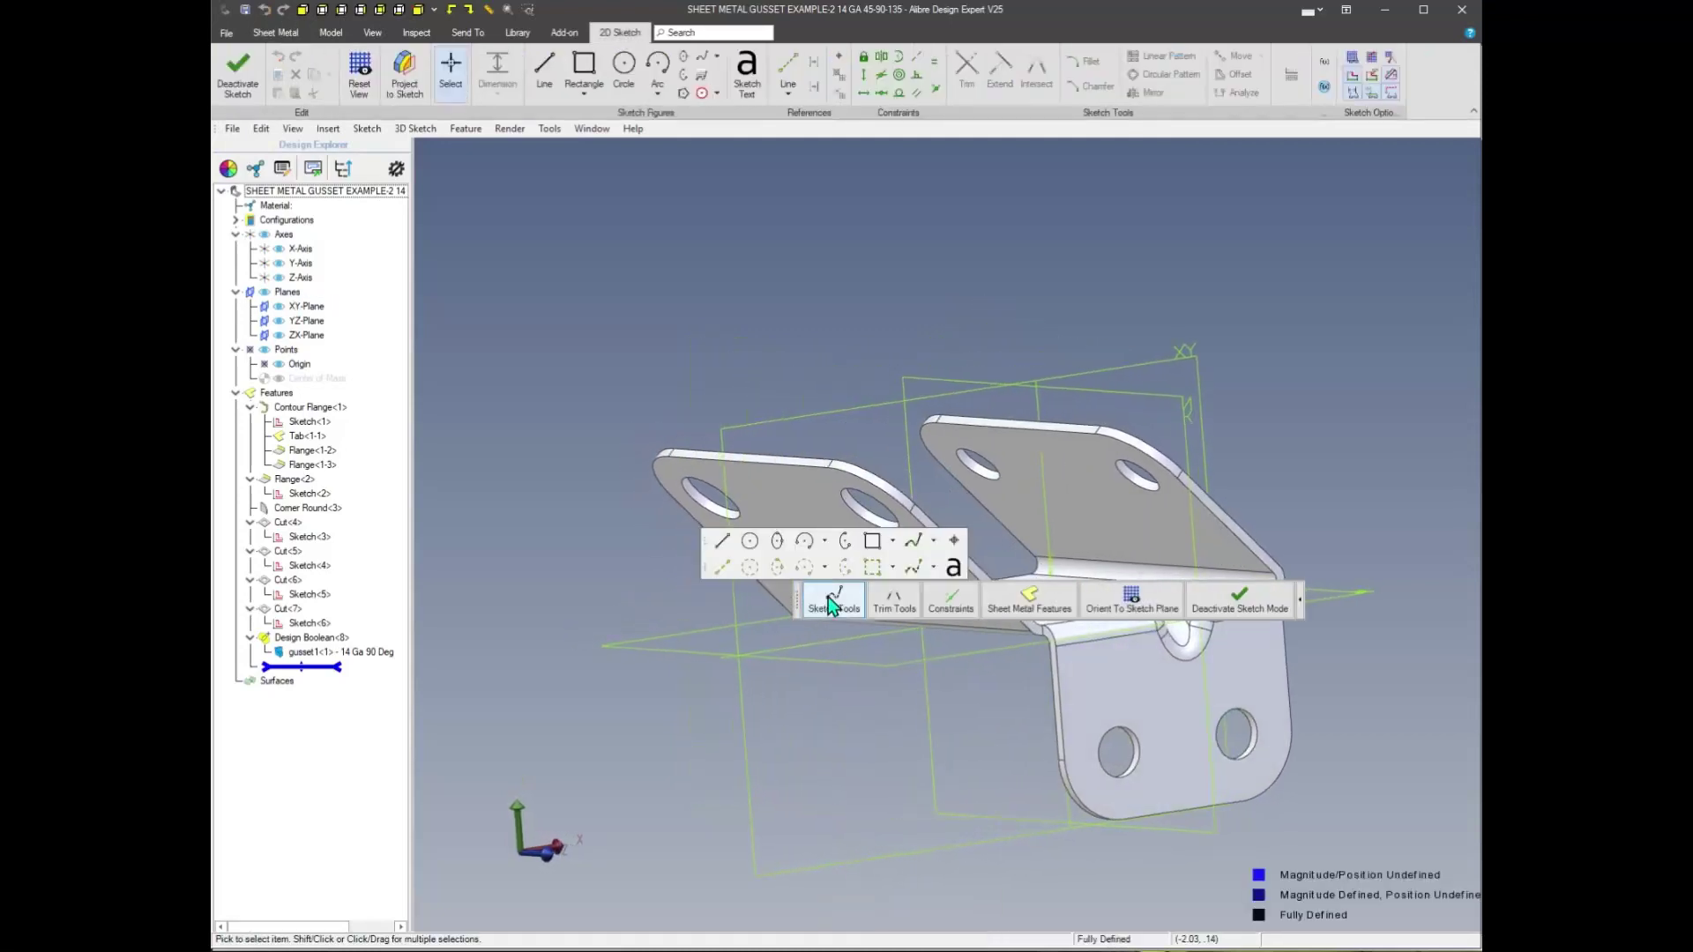
click(722, 542)
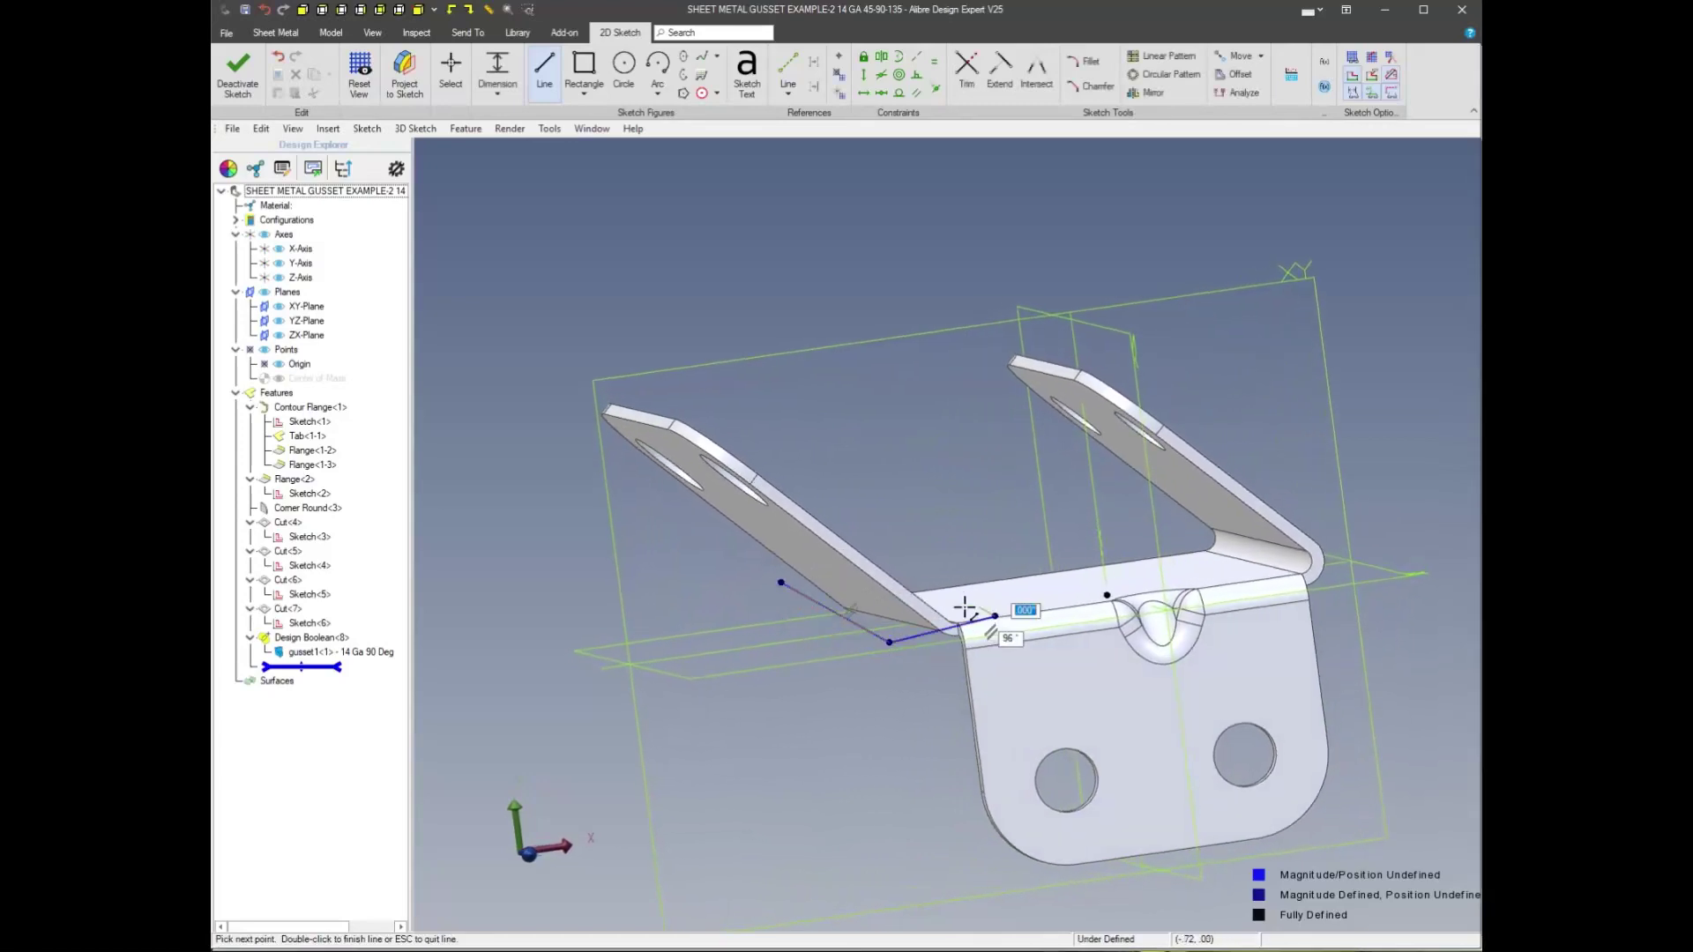
scroll(781, 582, up, 5)
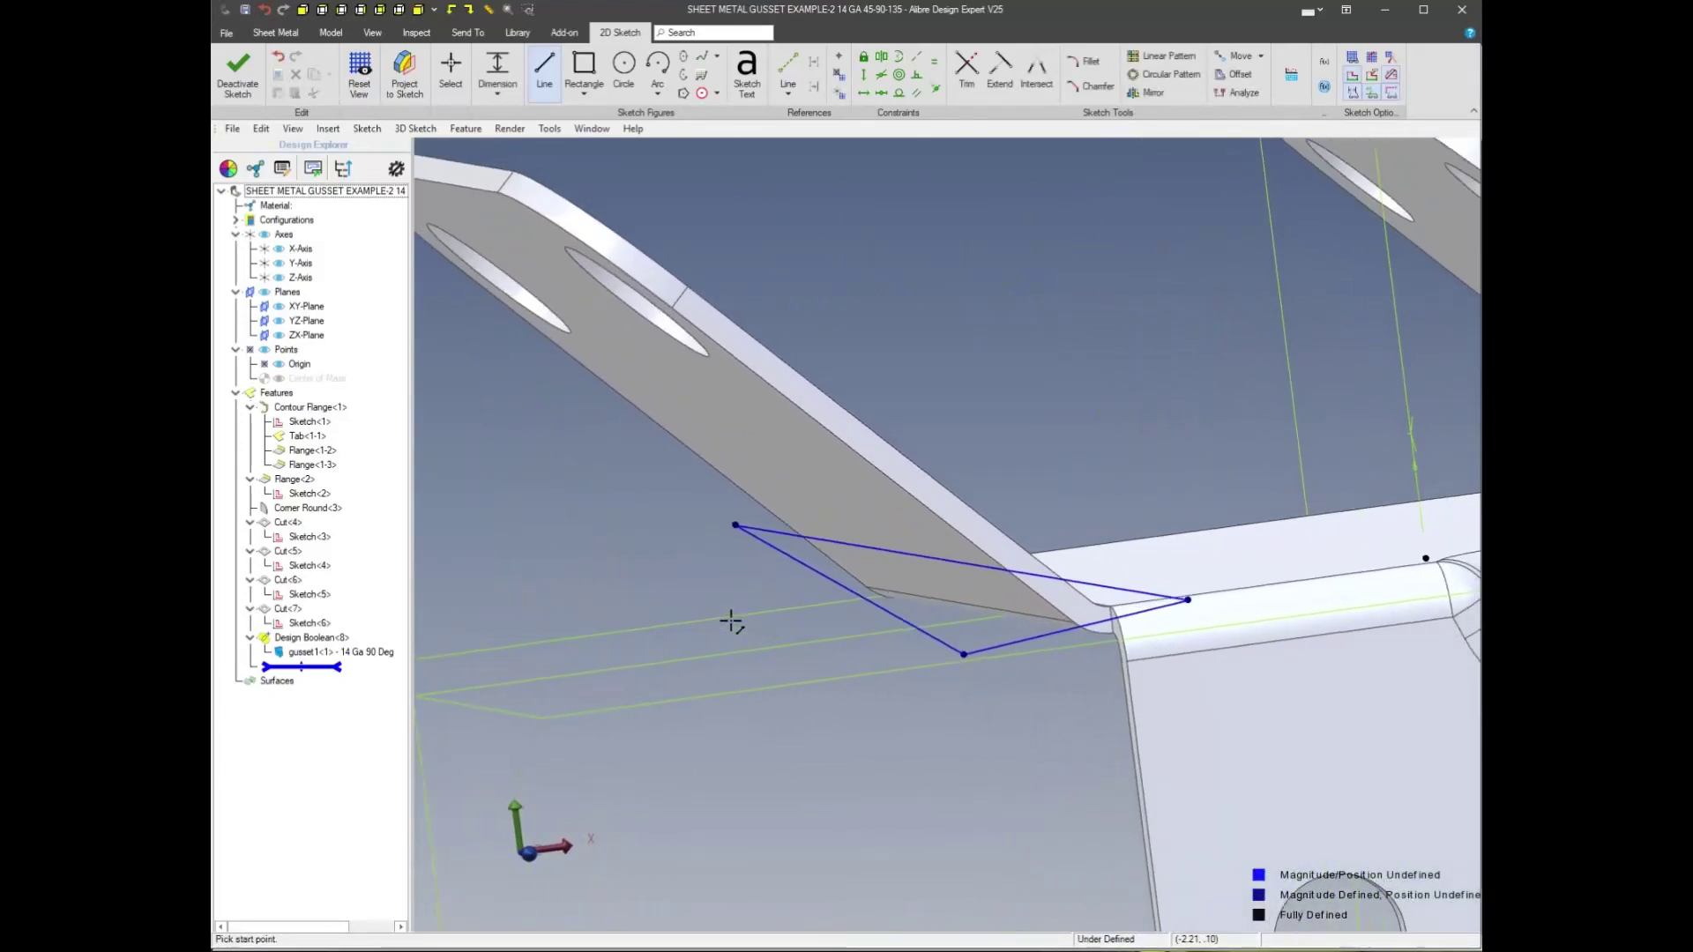
Constrain the triangle's two legs collinear with the corresponding edges of the outward-leaning flange and the base
right_click(793, 578)
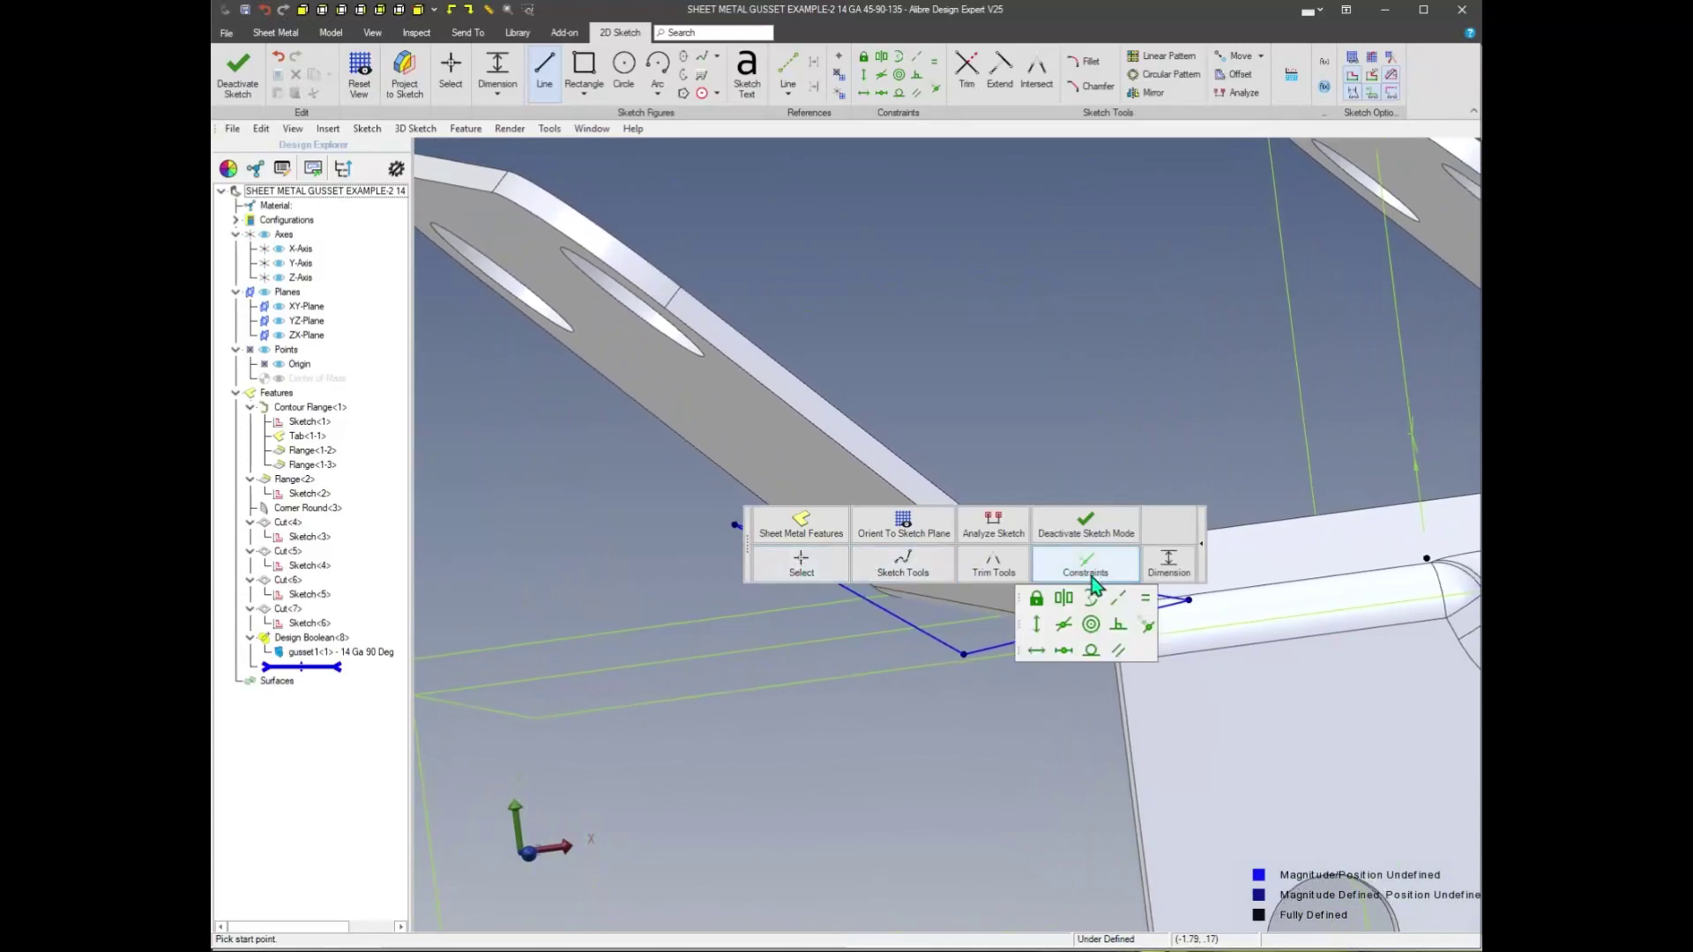
click(1119, 600)
right_click(874, 602)
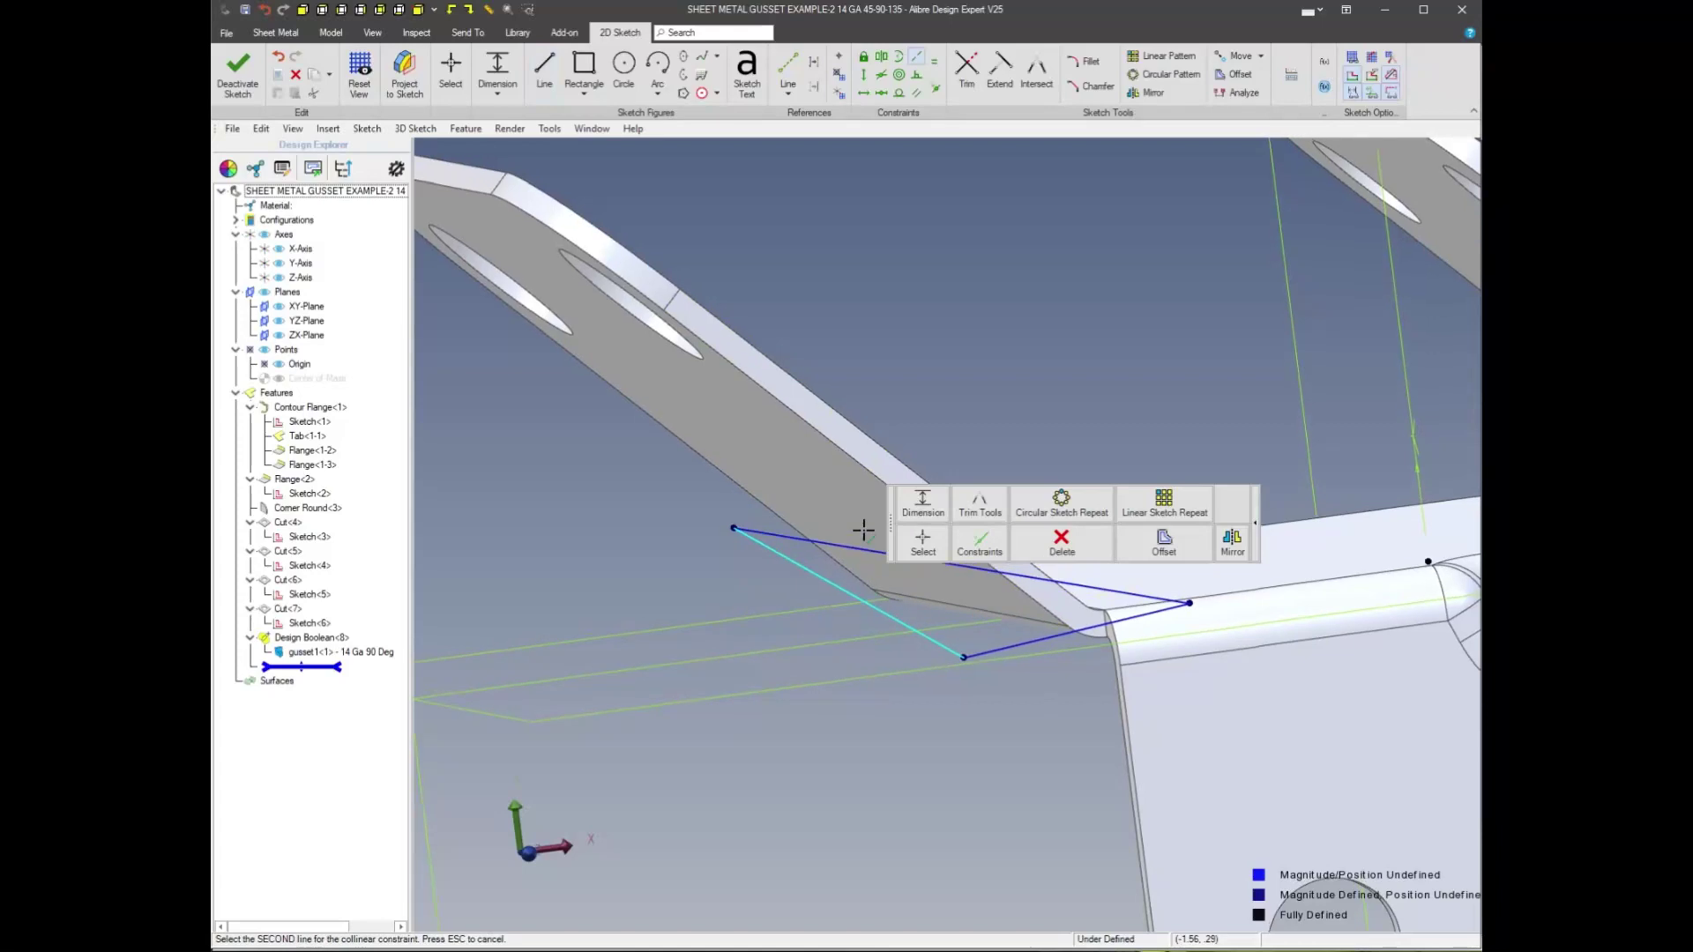
mouse_move(873, 494)
right_down()
mouse_move(707, 522)
mouse_move(773, 640)
mouse_move(1010, 545)
mouse_move(949, 631)
mouse_move(1024, 650)
mouse_move(893, 646)
mouse_move(854, 521)
mouse_move(860, 539)
mouse_move(790, 608)
mouse_move(929, 699)
right_up()
click(1012, 561)
click(859, 539)
key(Escape)
Apply an equal constraint between the triangle's base leg and its flange leg
right_drag(888, 668, 850, 666)
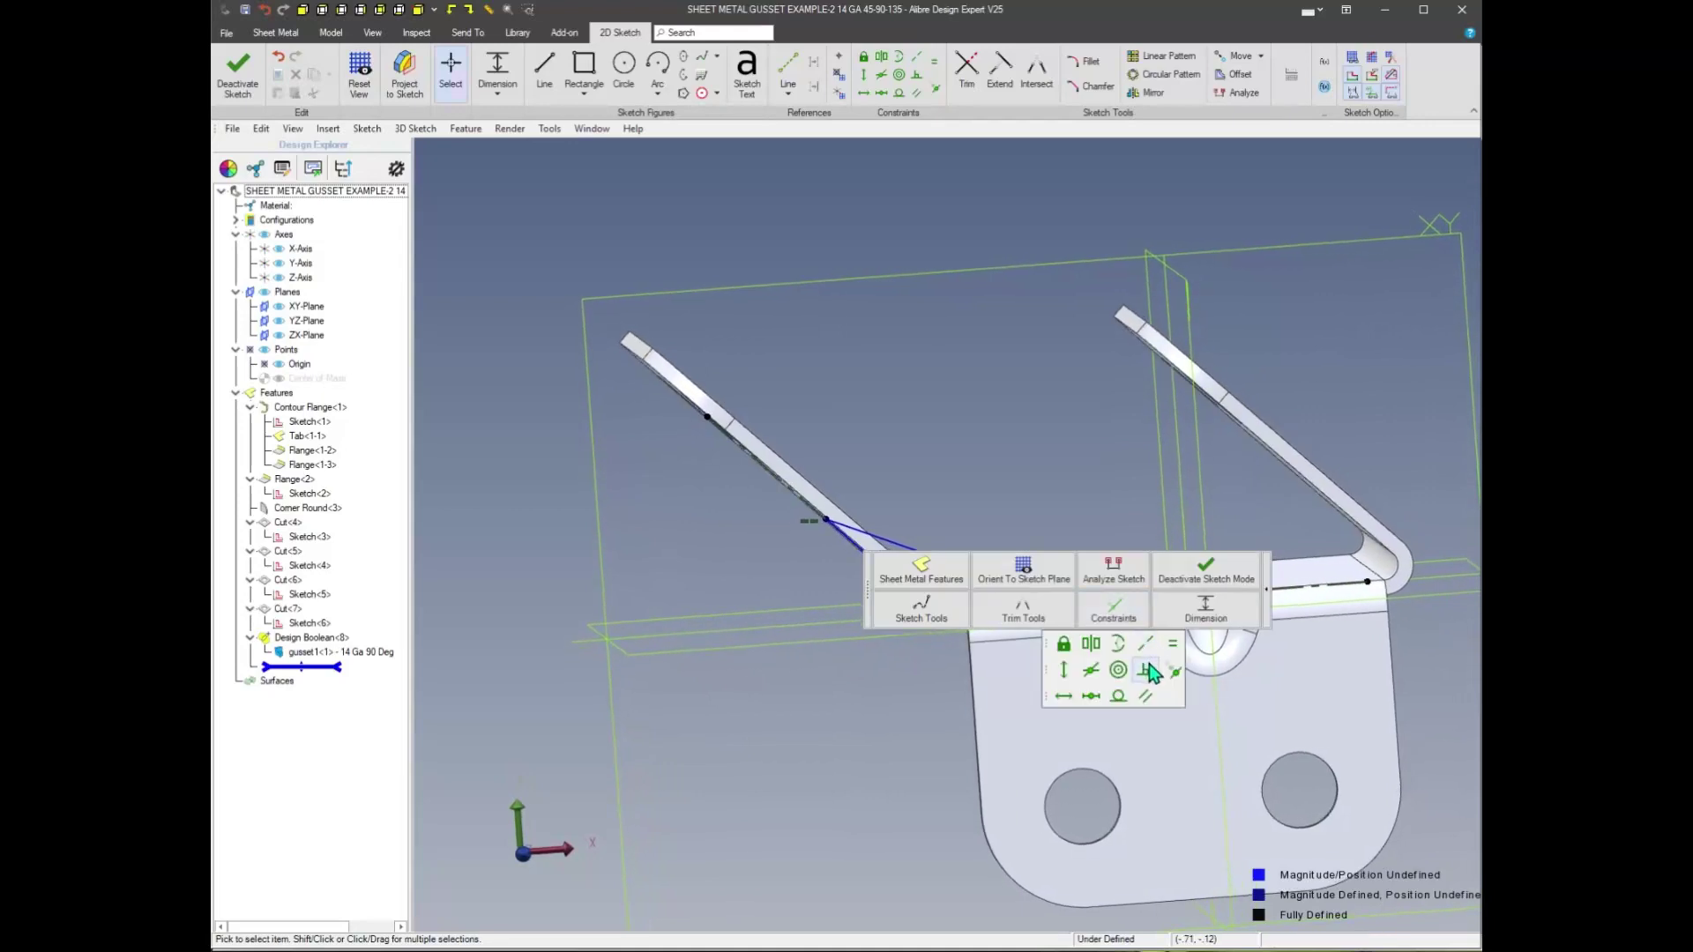
click(1173, 653)
scroll(1009, 643, up, 3)
click(1007, 633)
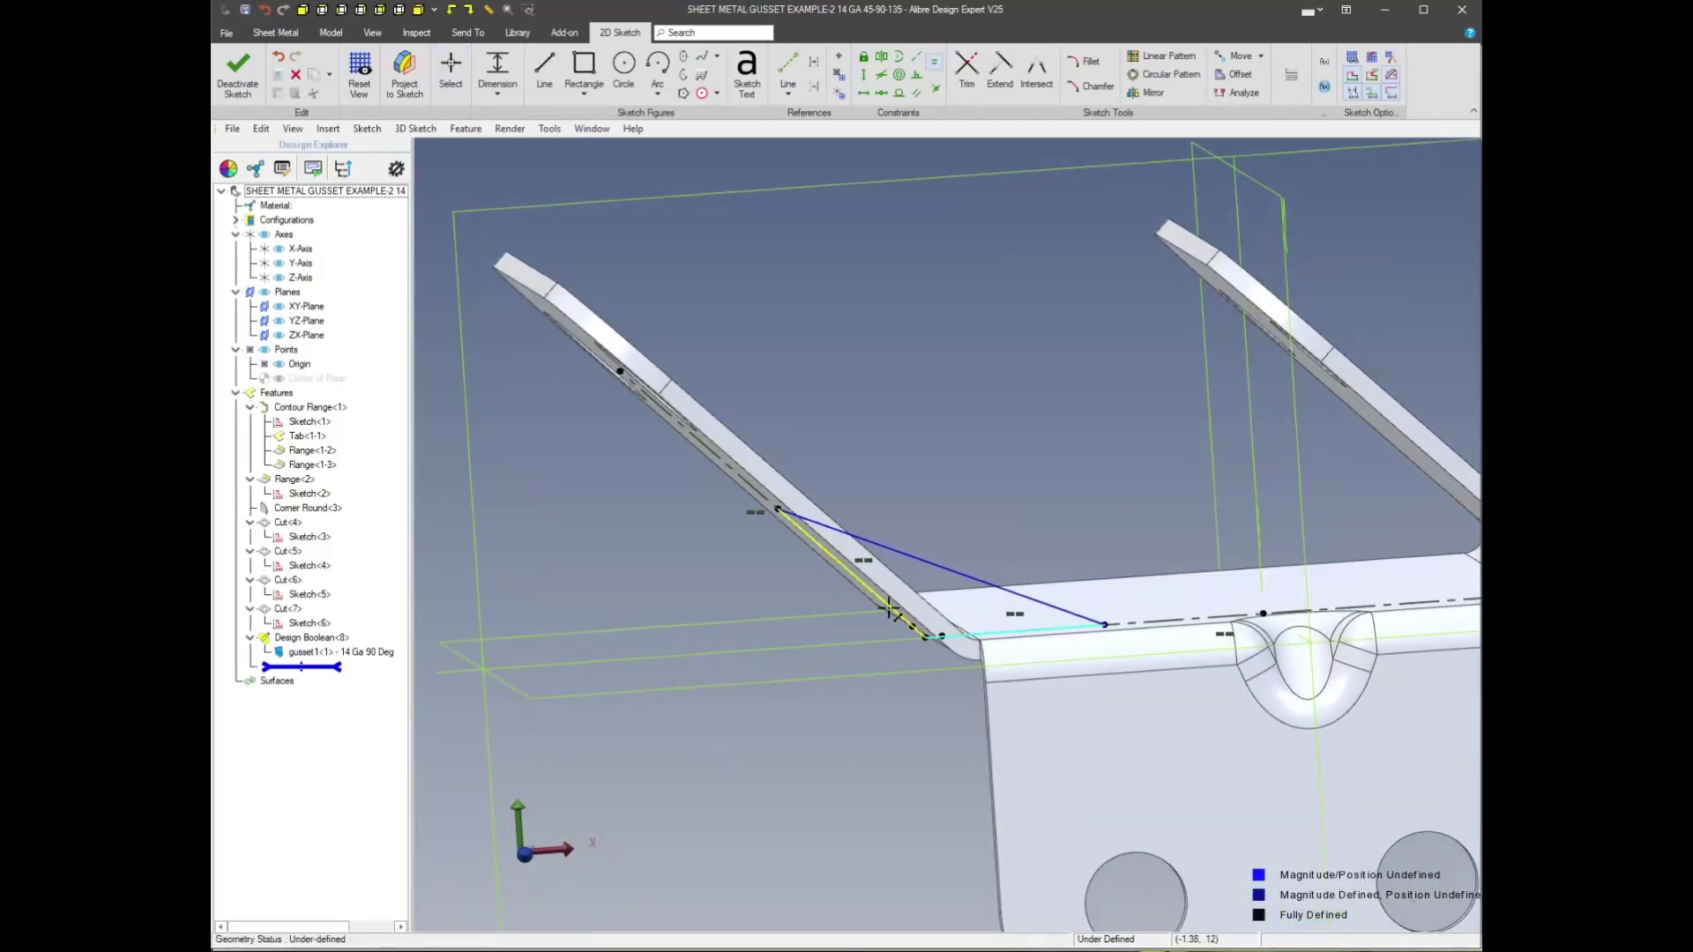
click(891, 608)
right_drag(890, 608, 891, 468)
Dimension the length of the triangle's base leg as .625
right_click(880, 442)
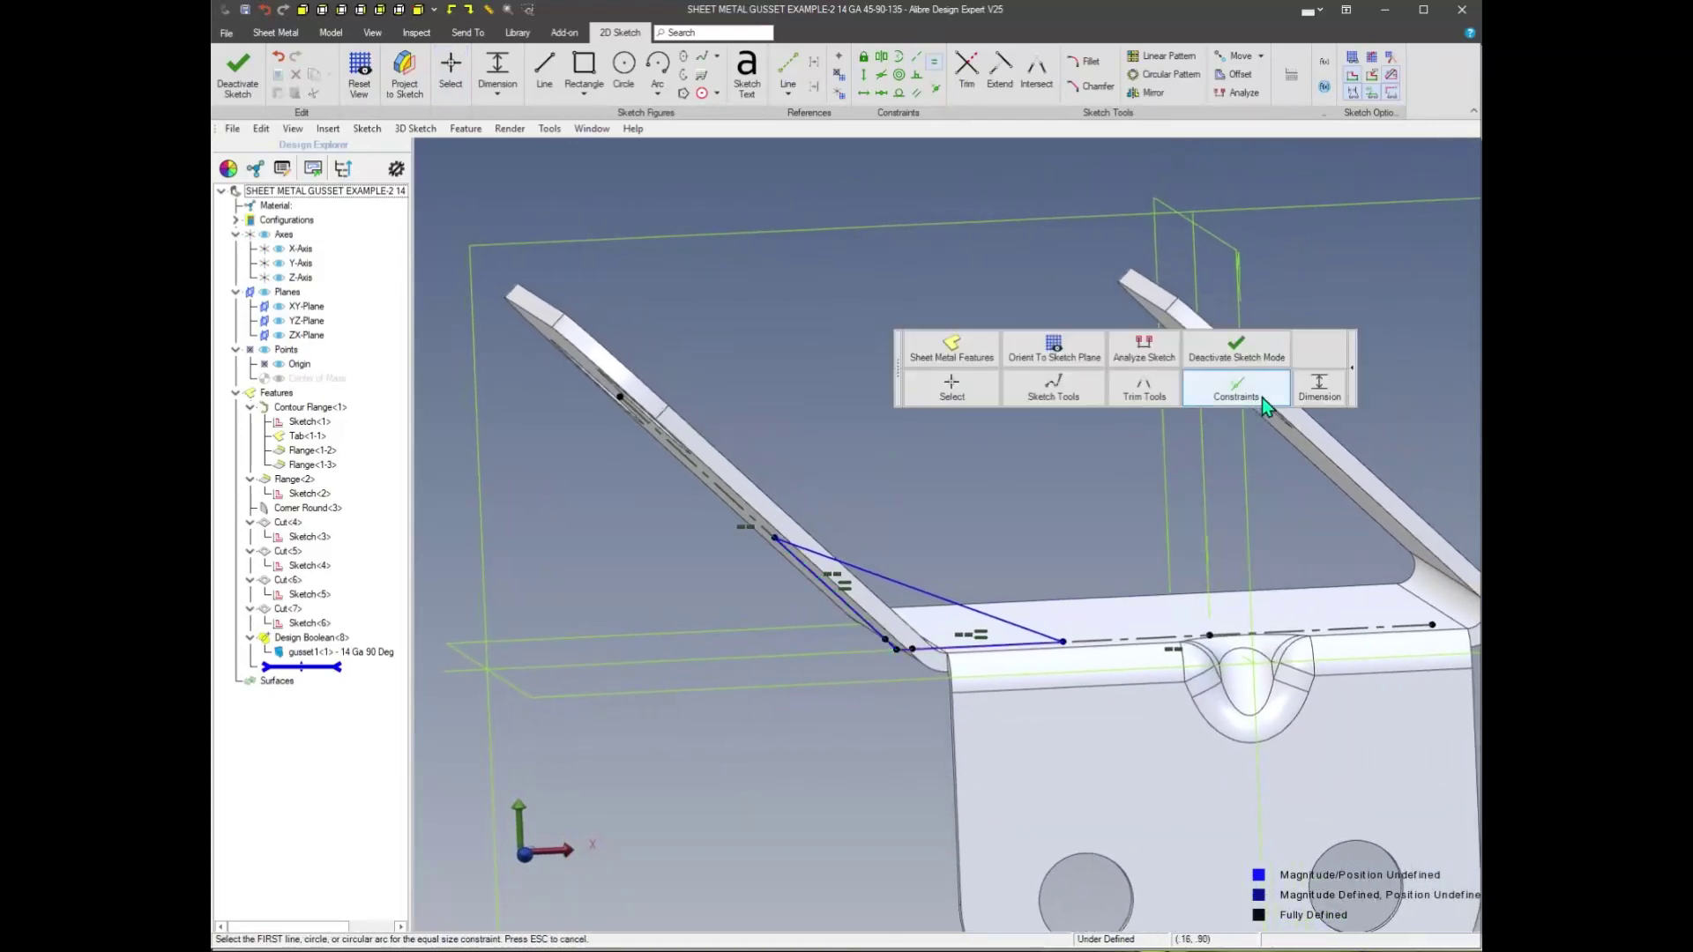
right_drag(1058, 582, 1002, 631)
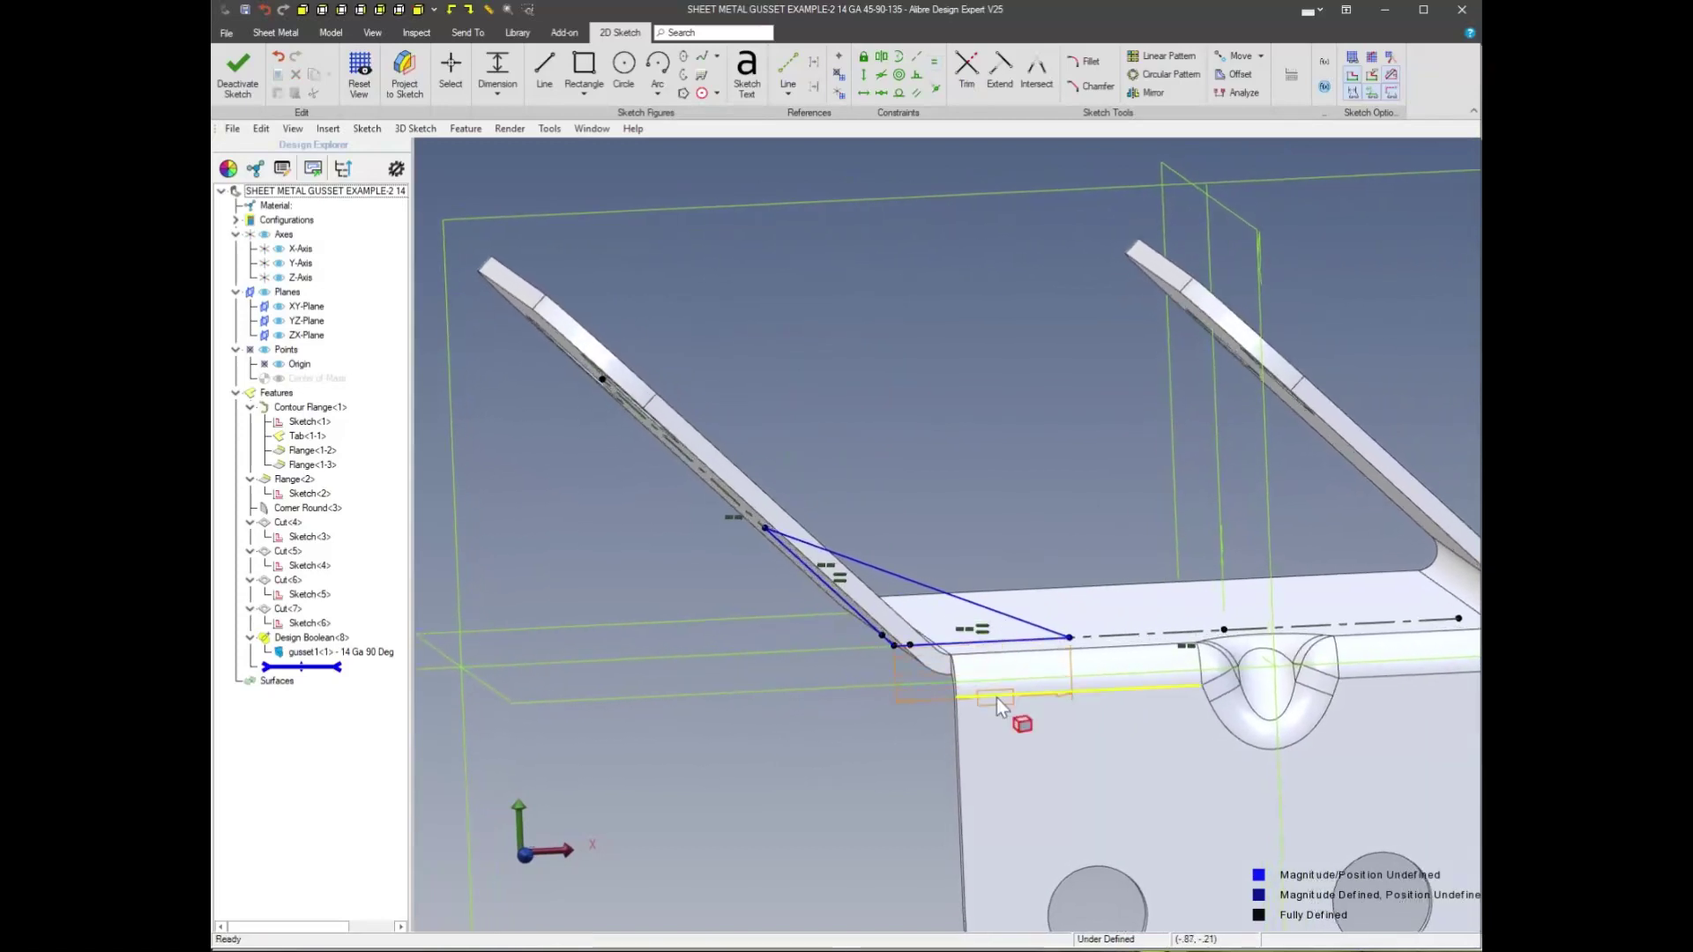
right_drag(996, 697, 939, 581)
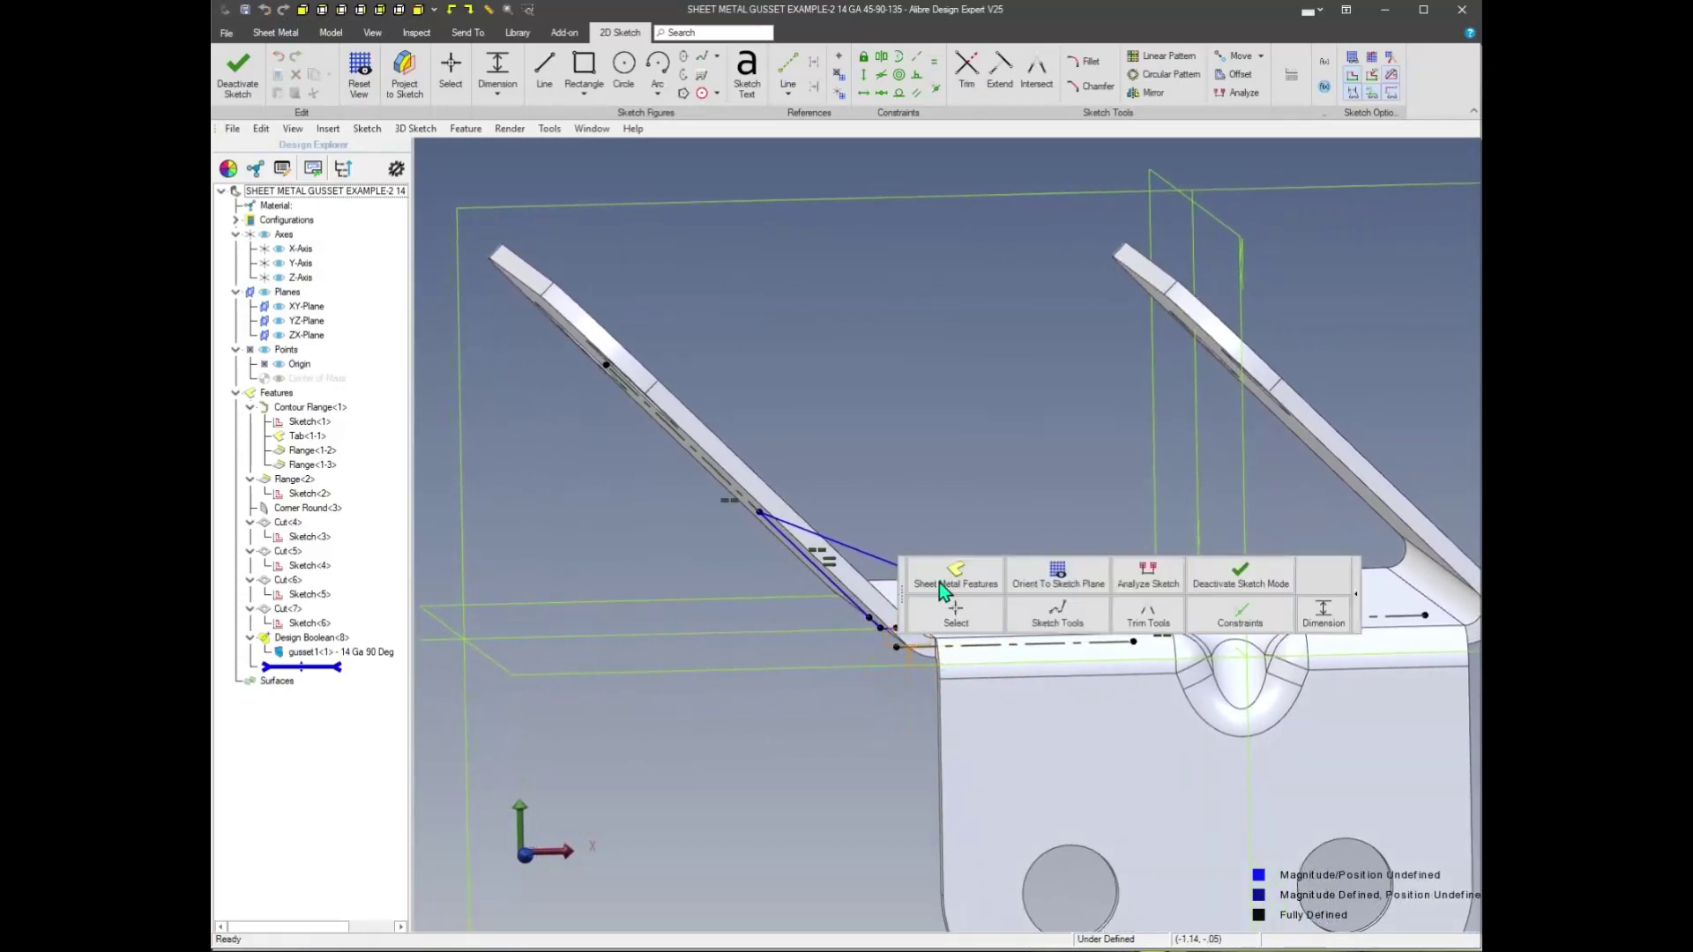
click(958, 626)
right_click(996, 498)
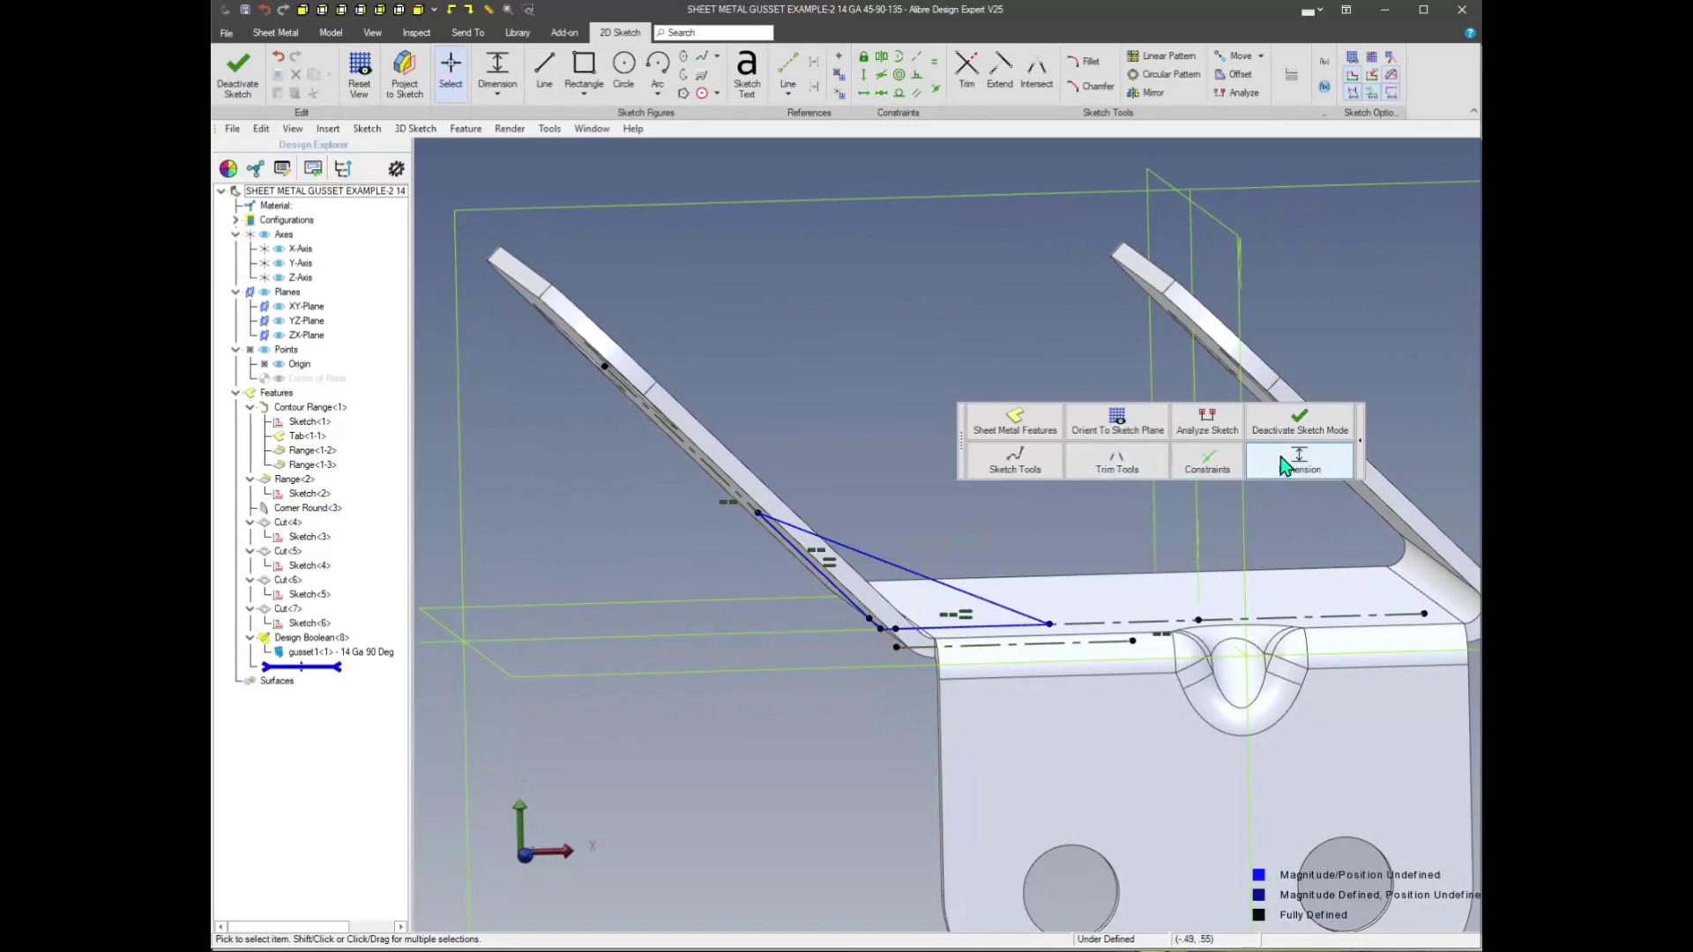
scroll(1025, 598, up, 2)
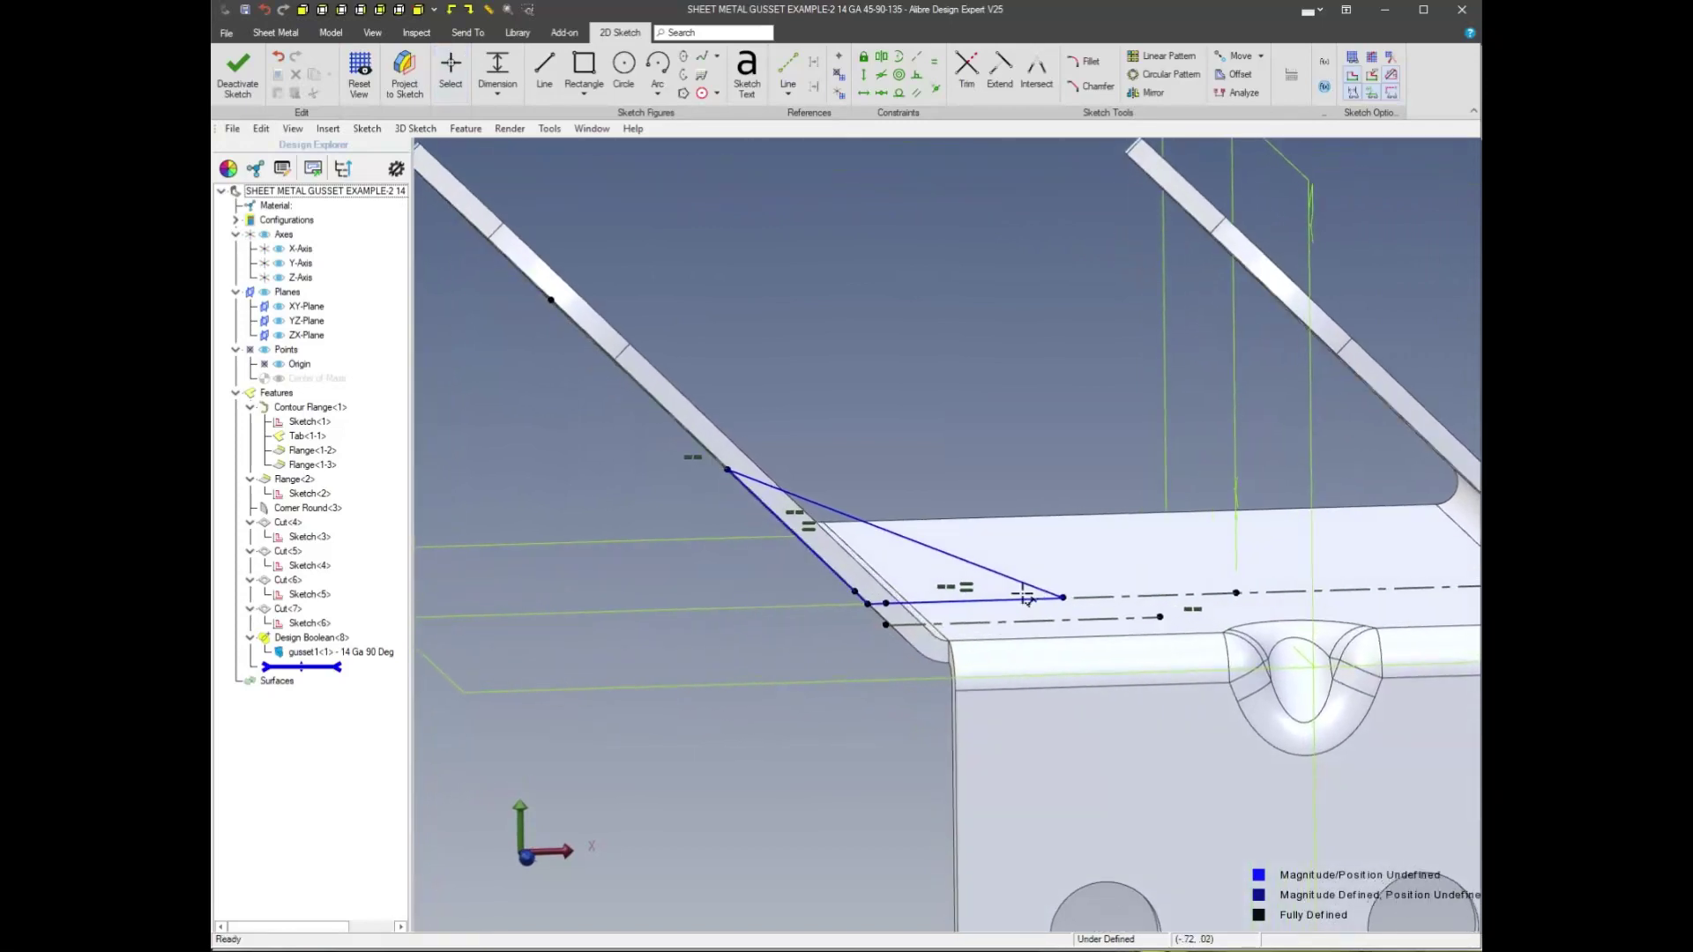
click(971, 483)
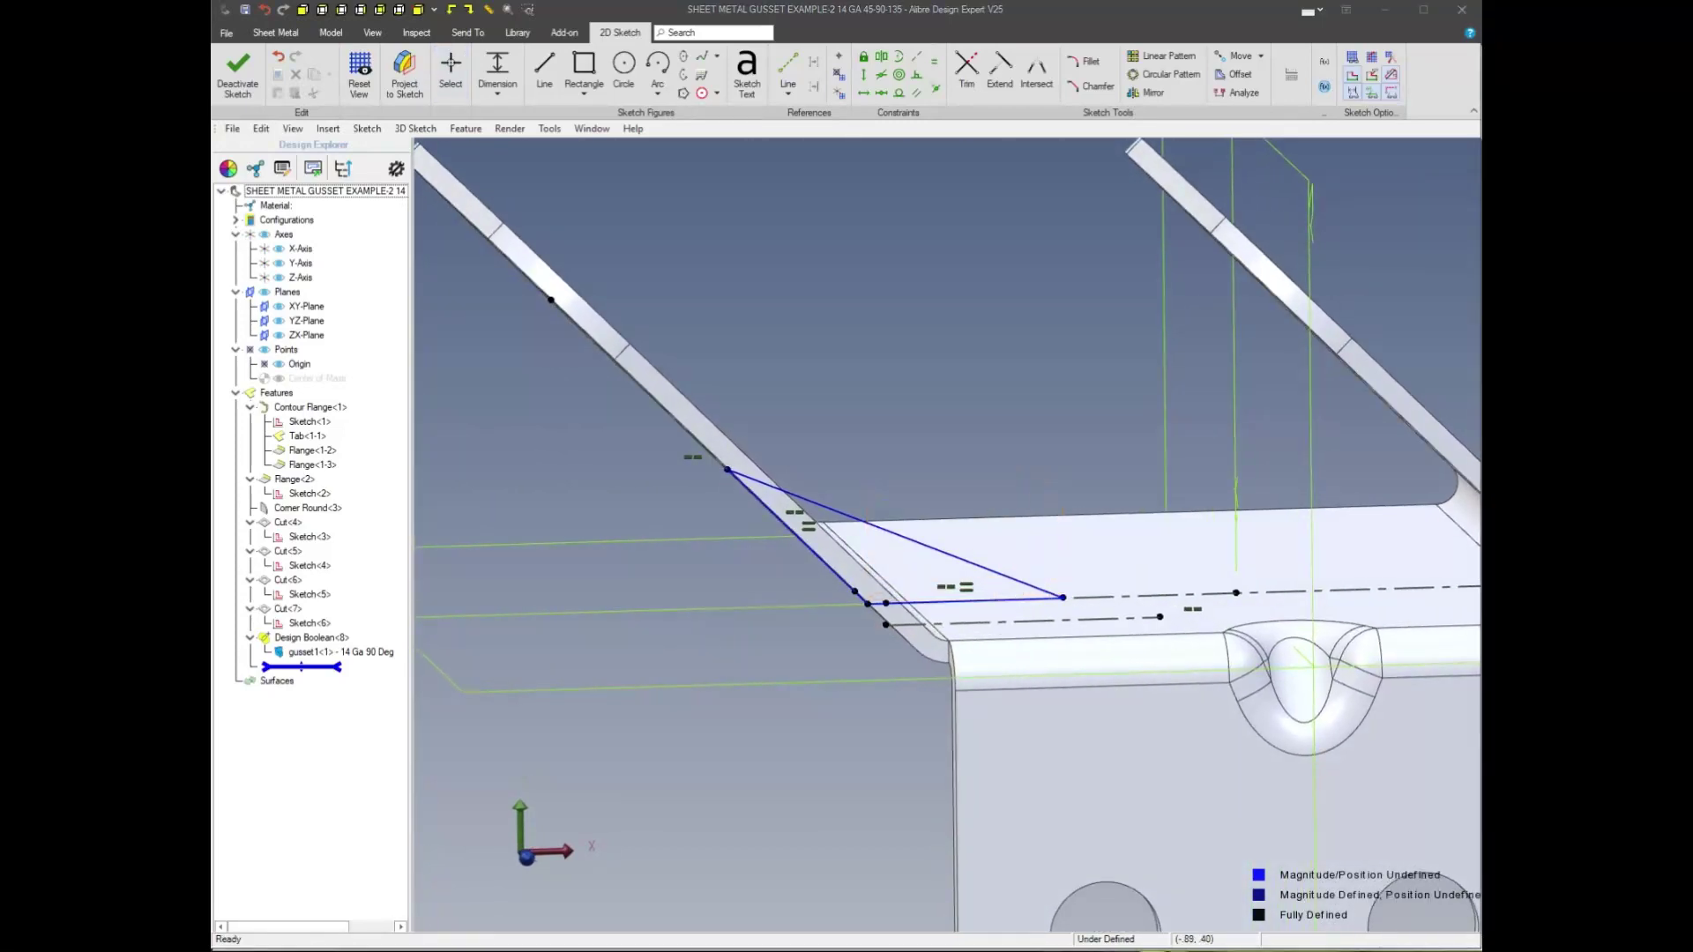
scroll(1000, 473, down, 3)
mouse_move(1000, 472)
middle_down()
mouse_move(869, 643)
mouse_move(773, 547)
middle_up()
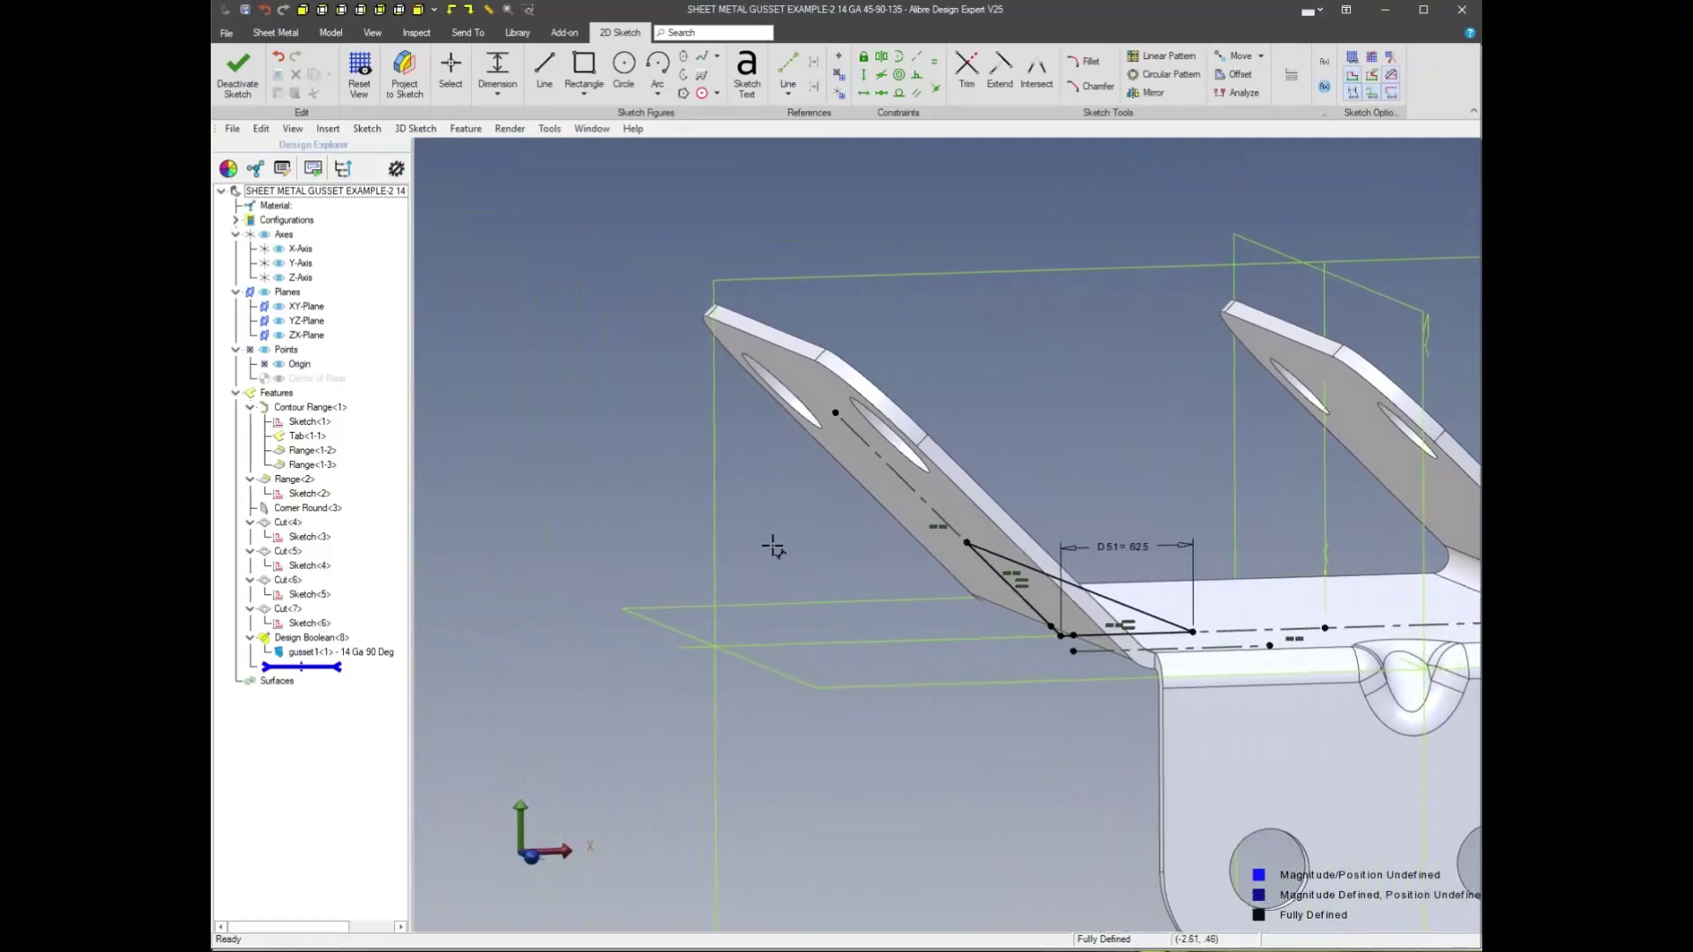
Cut the triangle profile through the outward-leaning flange's bend as a Mid Plane cut with a depth of .625"
right_click(774, 547)
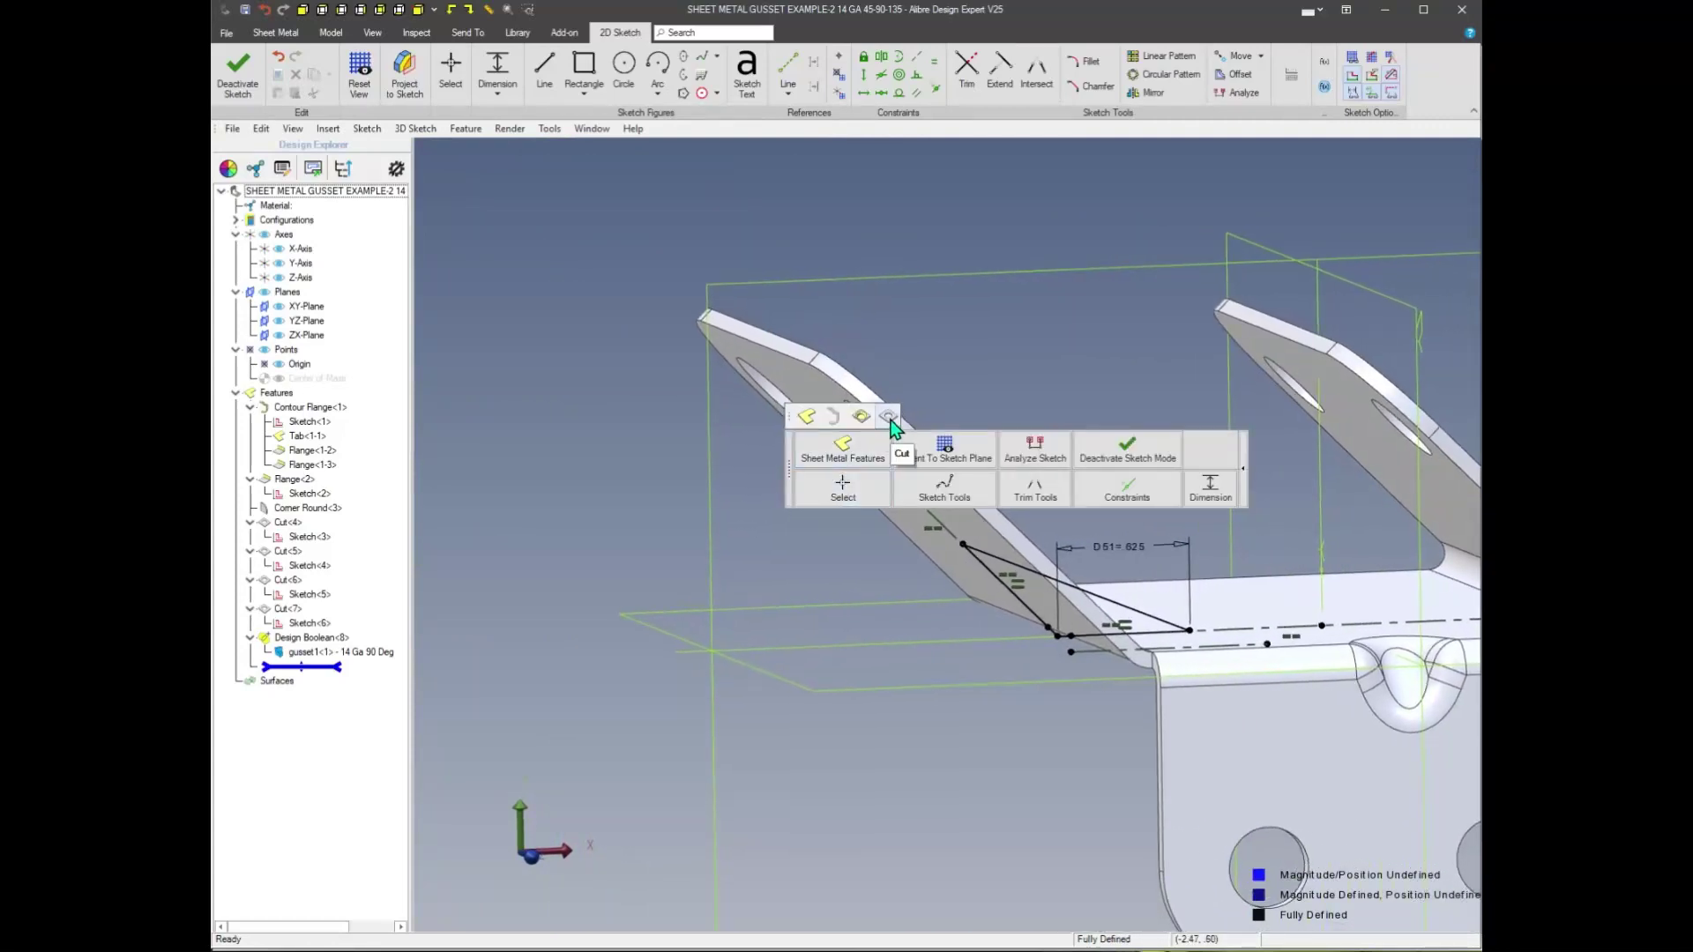
click(892, 415)
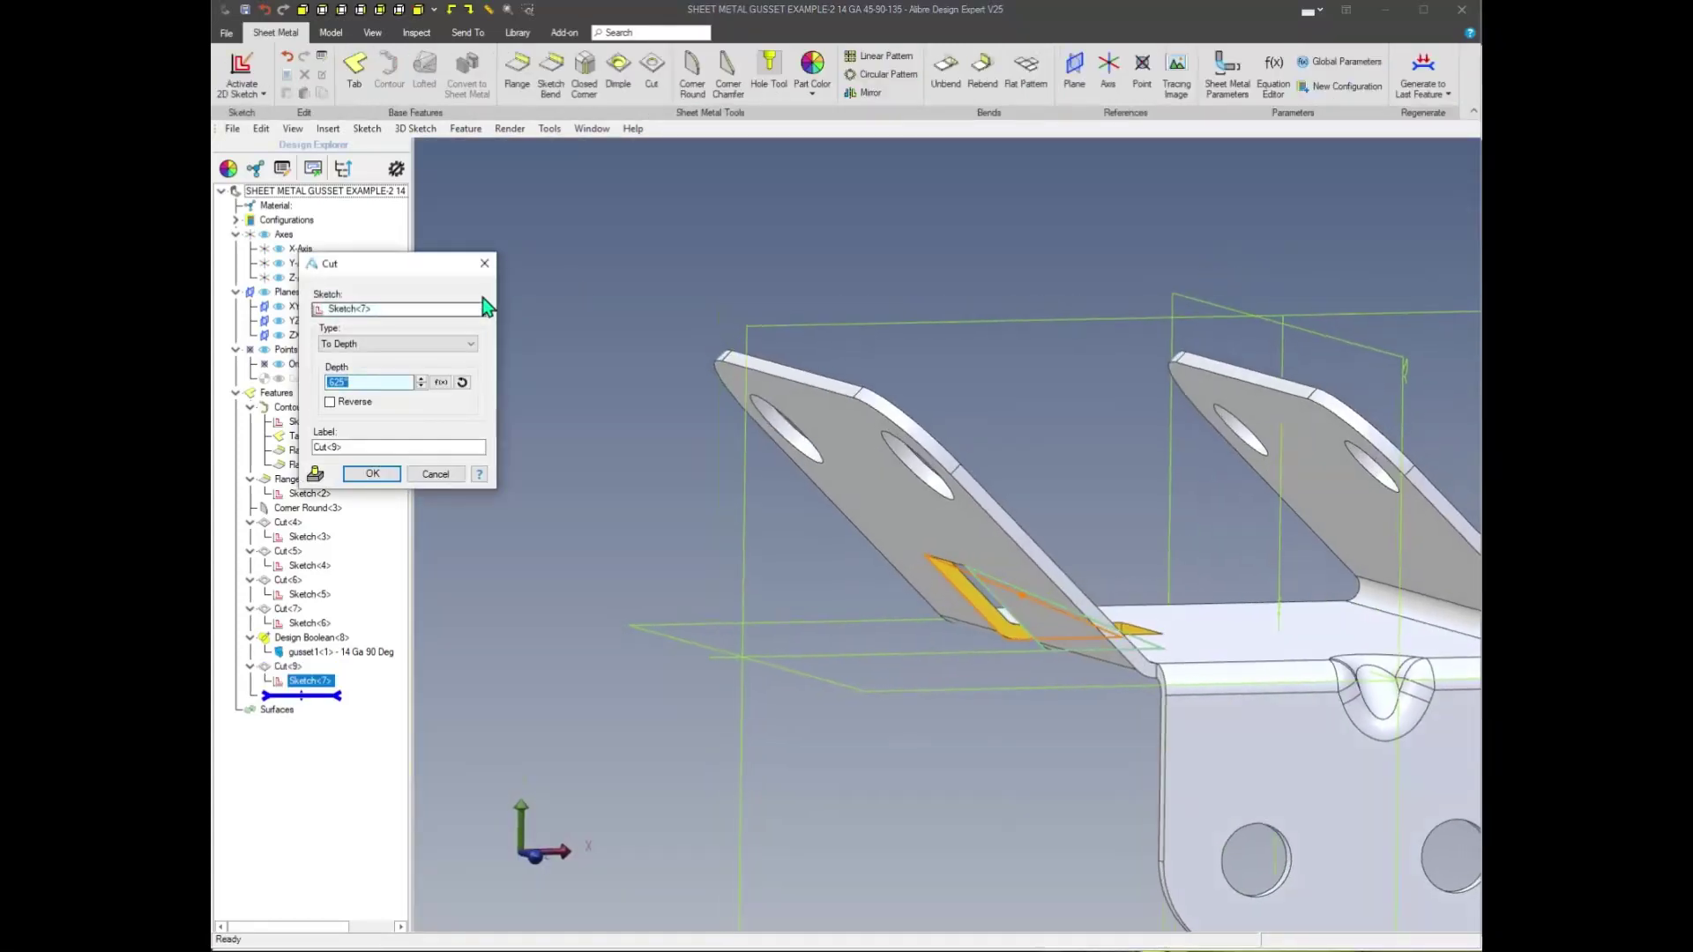
click(450, 344)
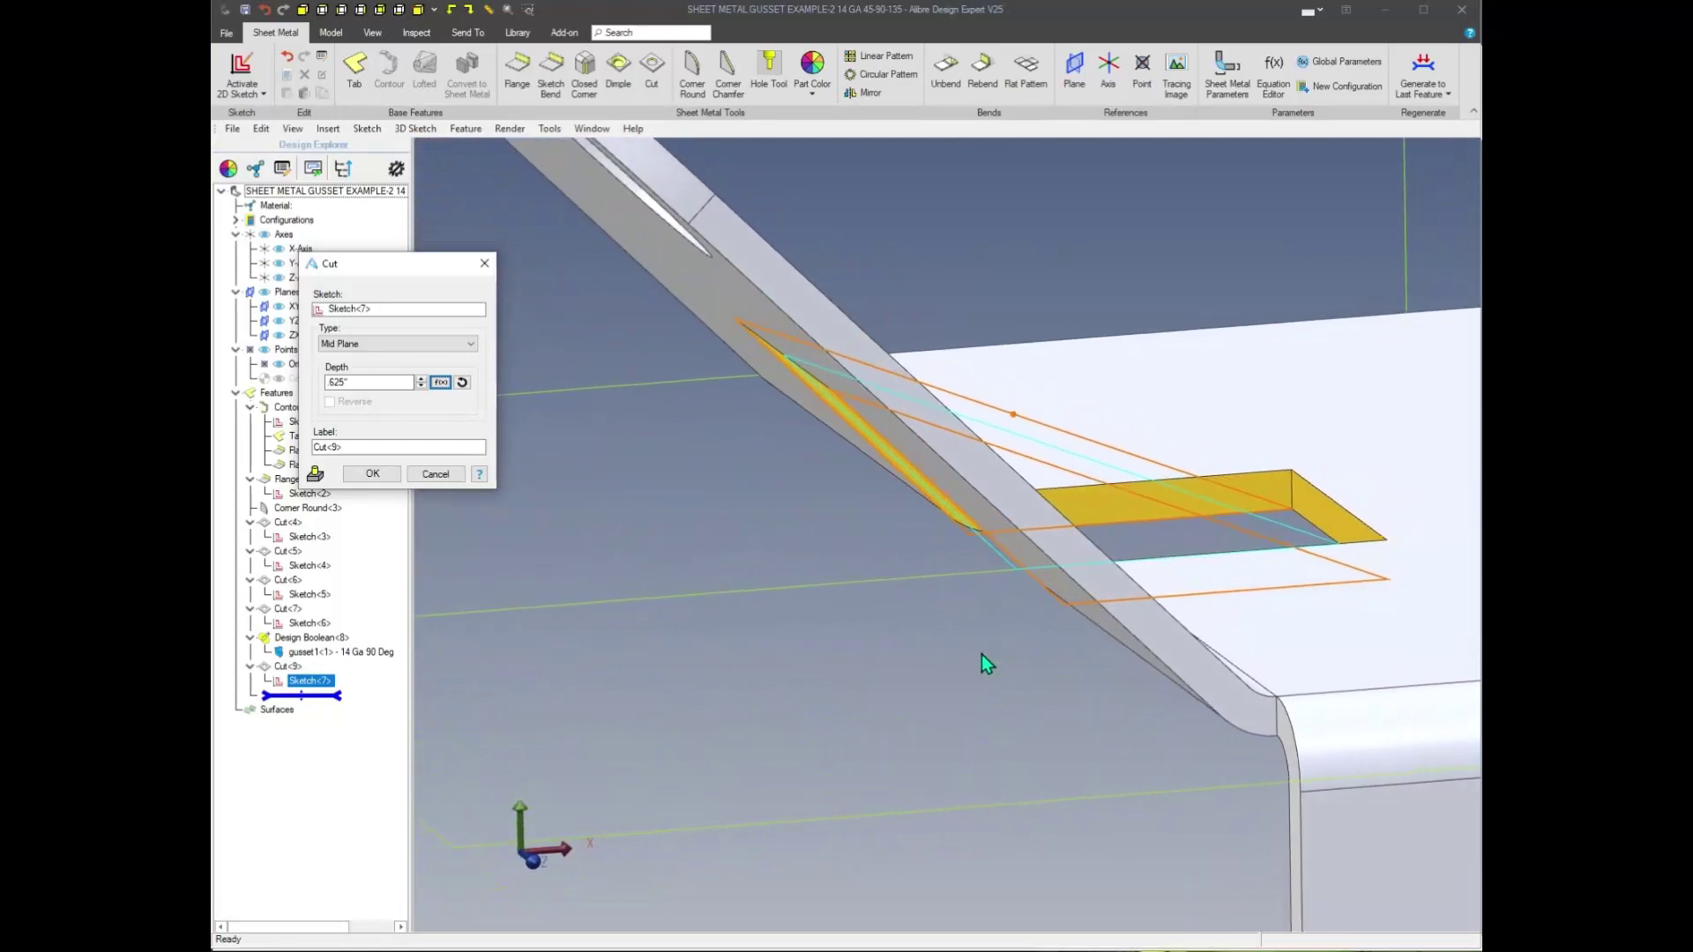
click(374, 475)
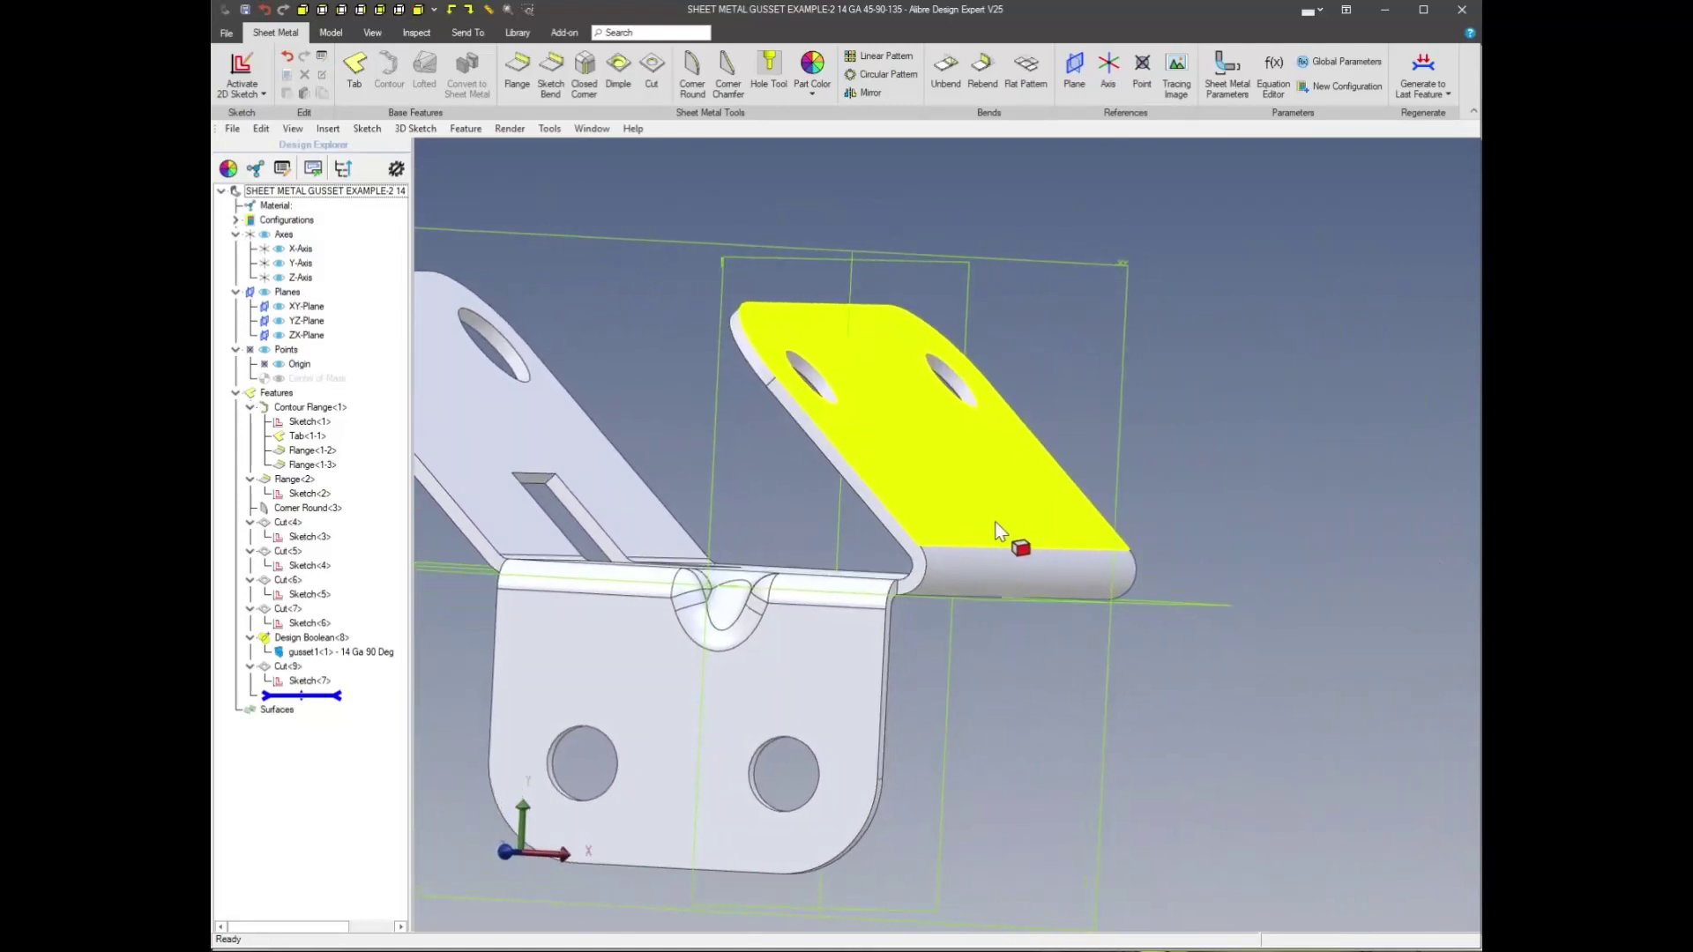
Reopen the new cut's sketch and draw a second closed triangle across the bend of the inward-leaning side flange
right_click(1132, 489)
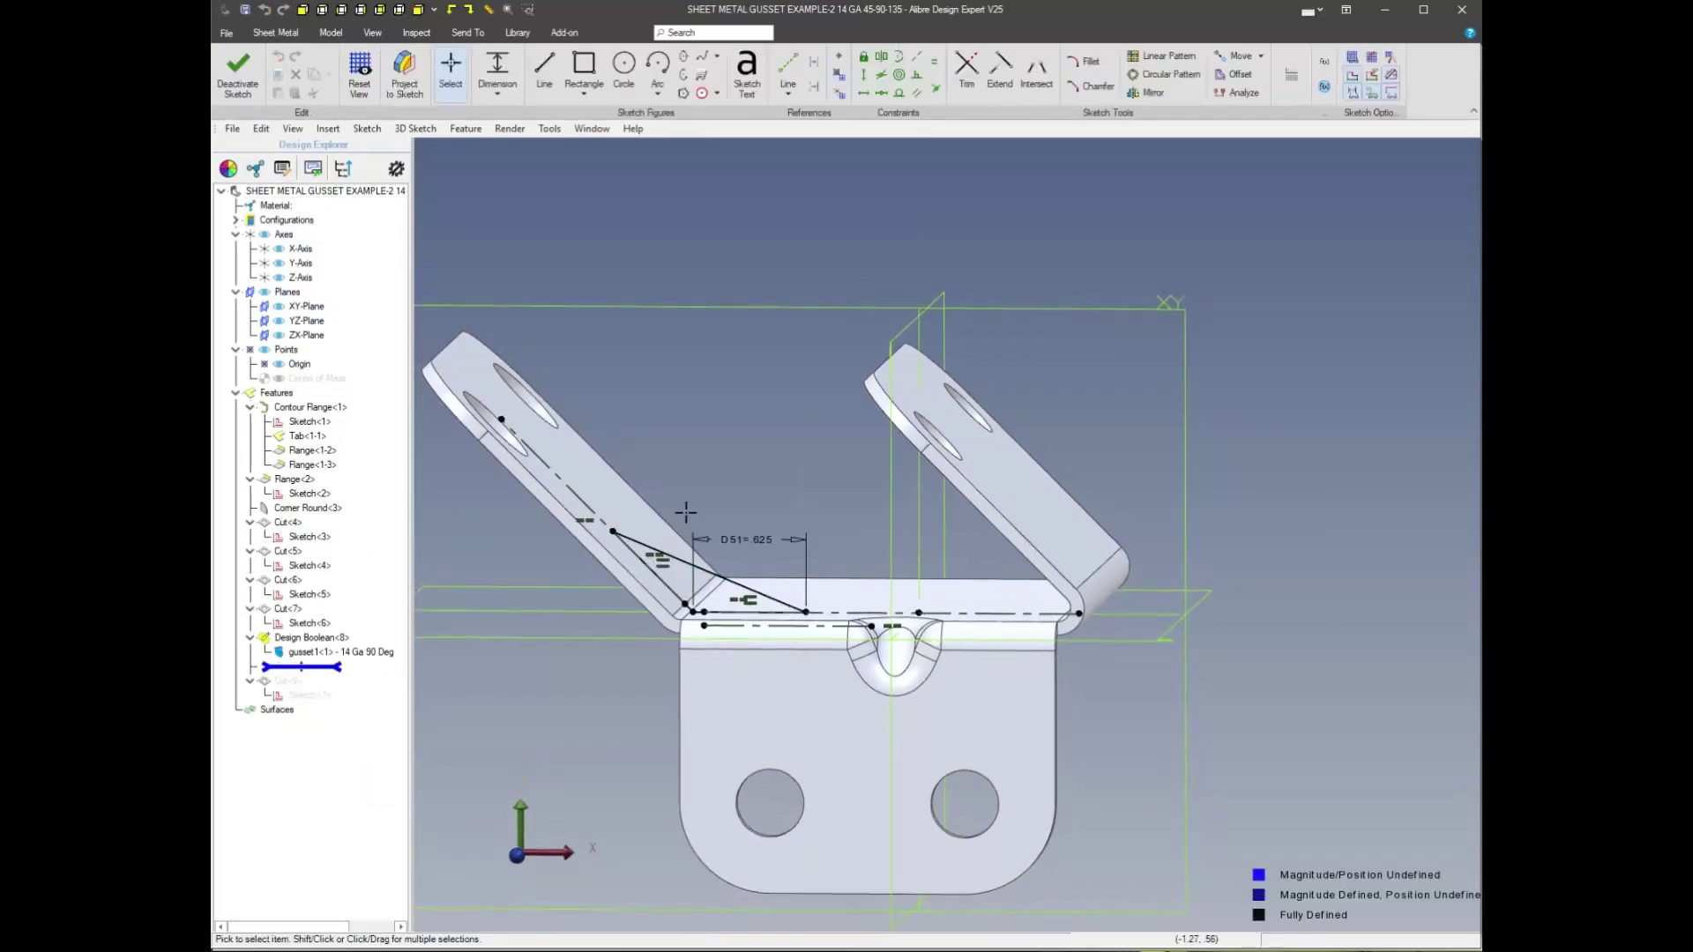
right_click(1176, 487)
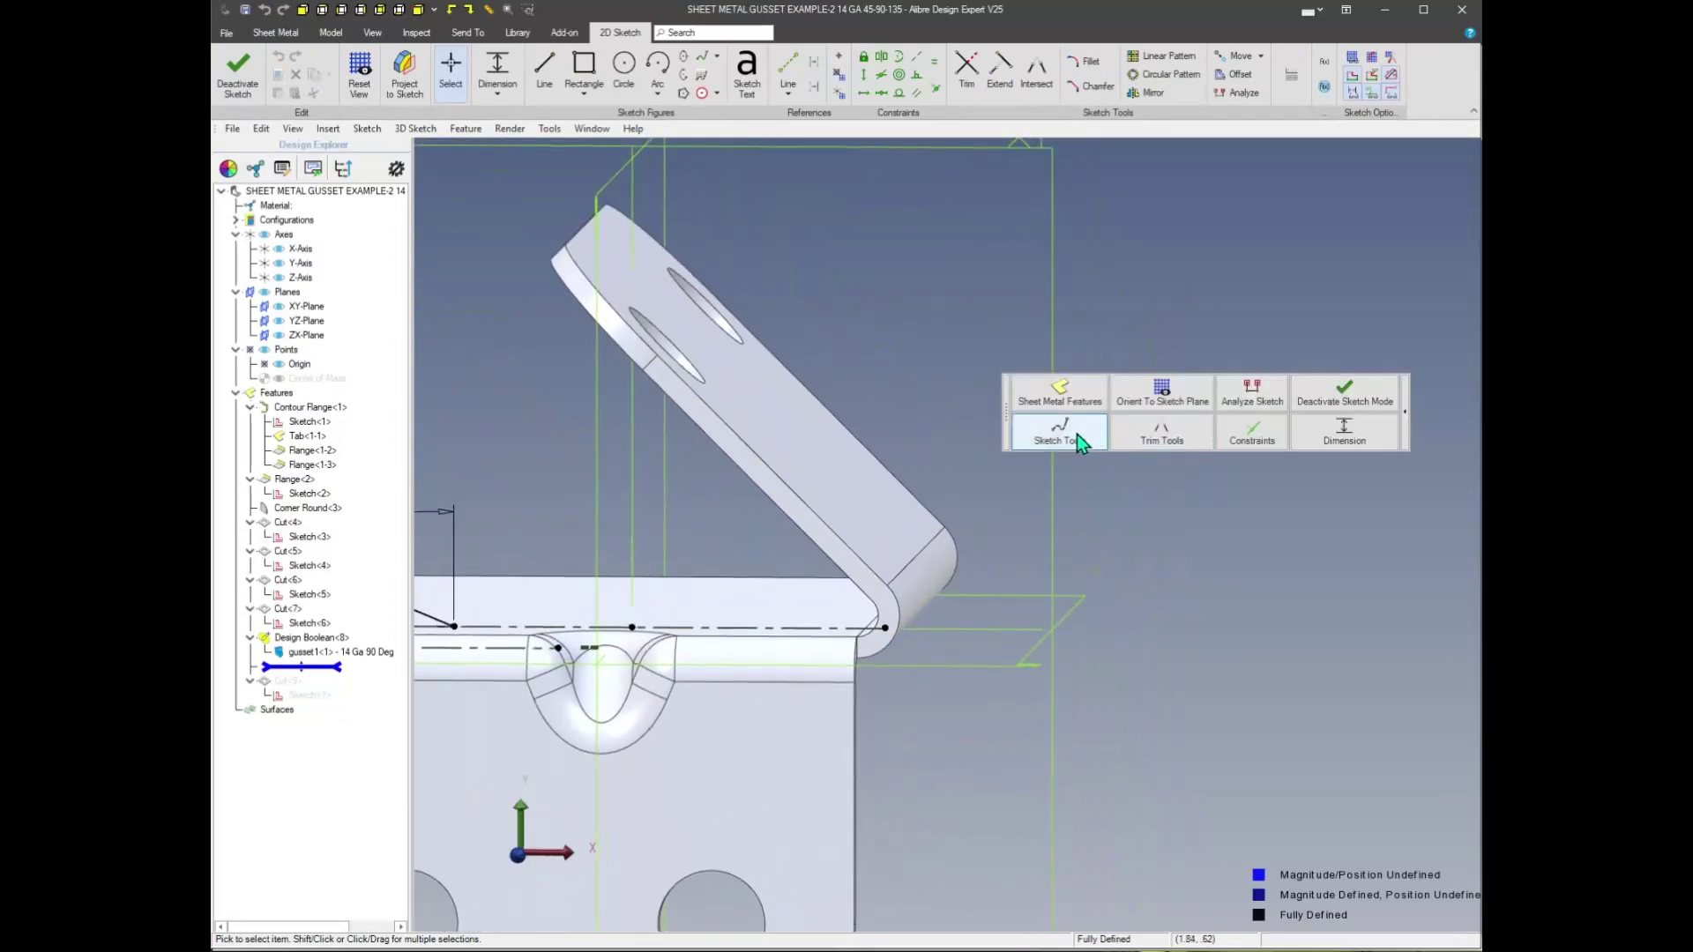
click(949, 466)
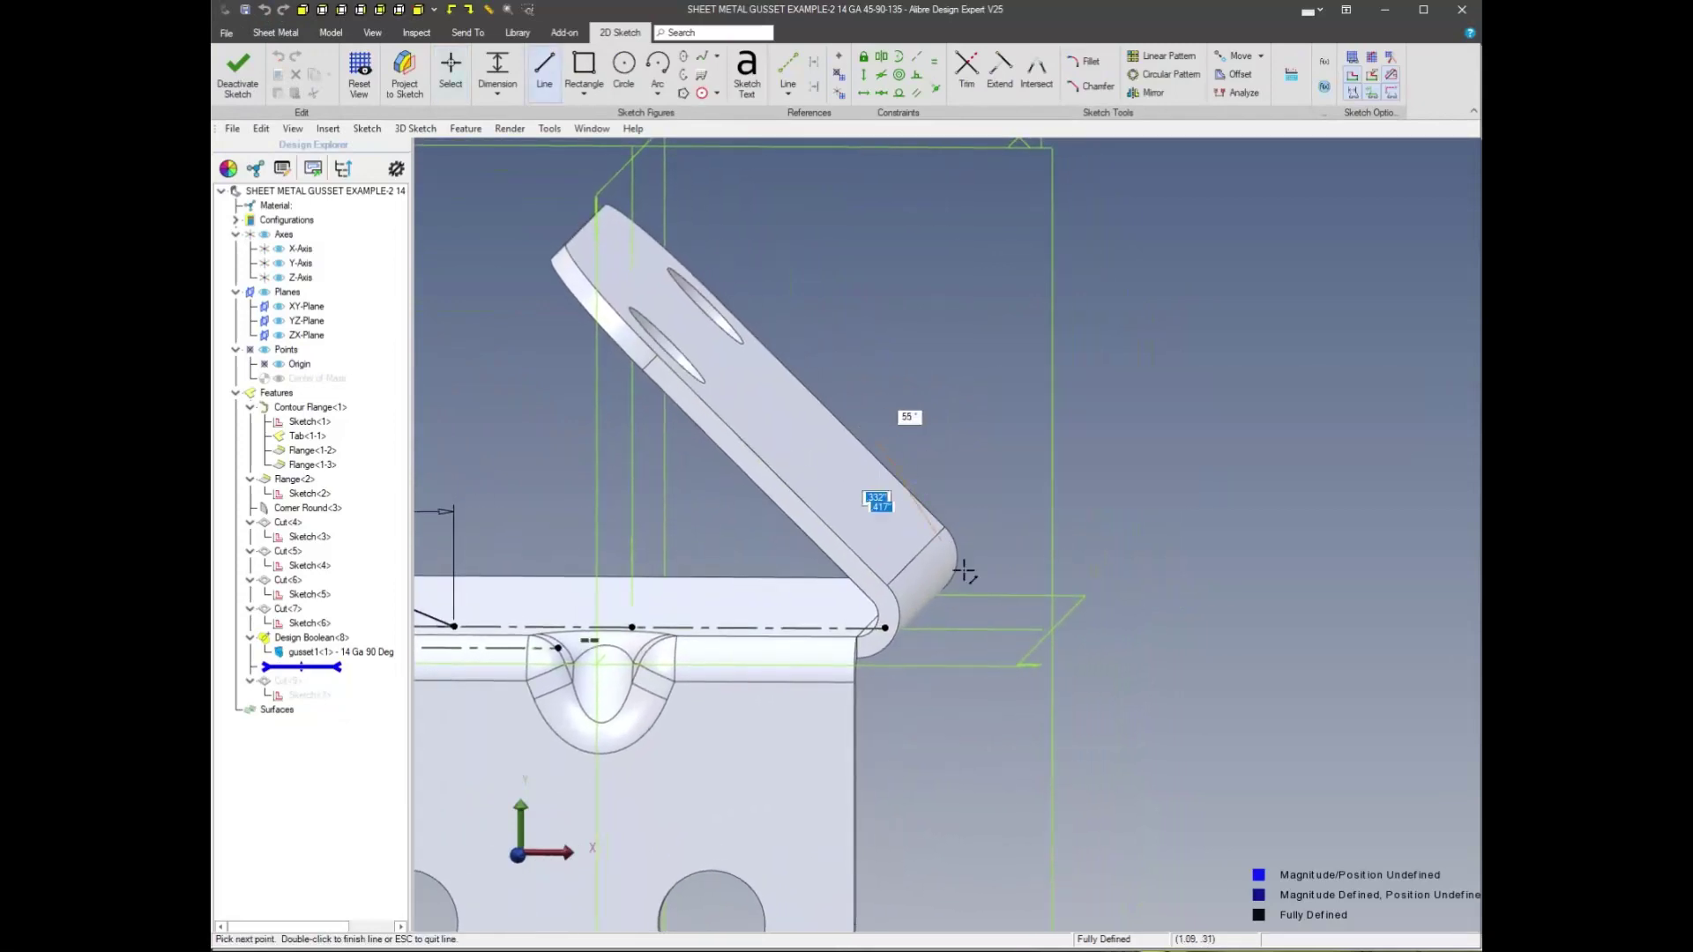
click(874, 445)
Constrain the second triangle's two legs collinear with the corresponding edges of the inward-leaning flange and the base
right_drag(874, 445, 1215, 602)
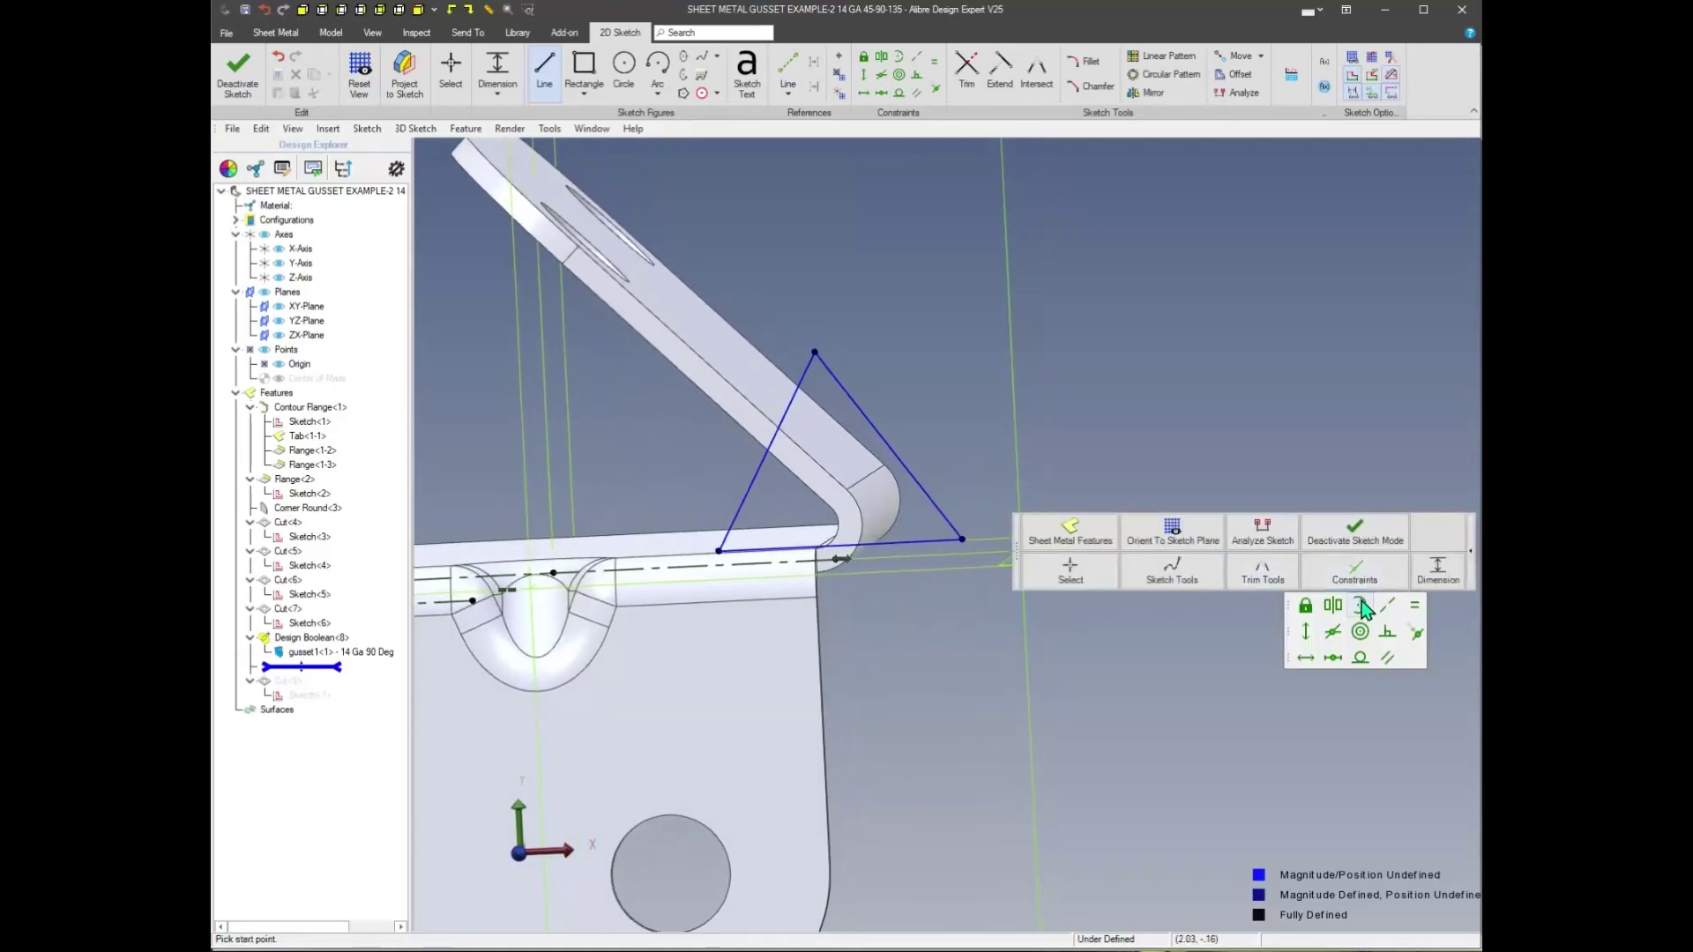
click(1388, 607)
click(912, 435)
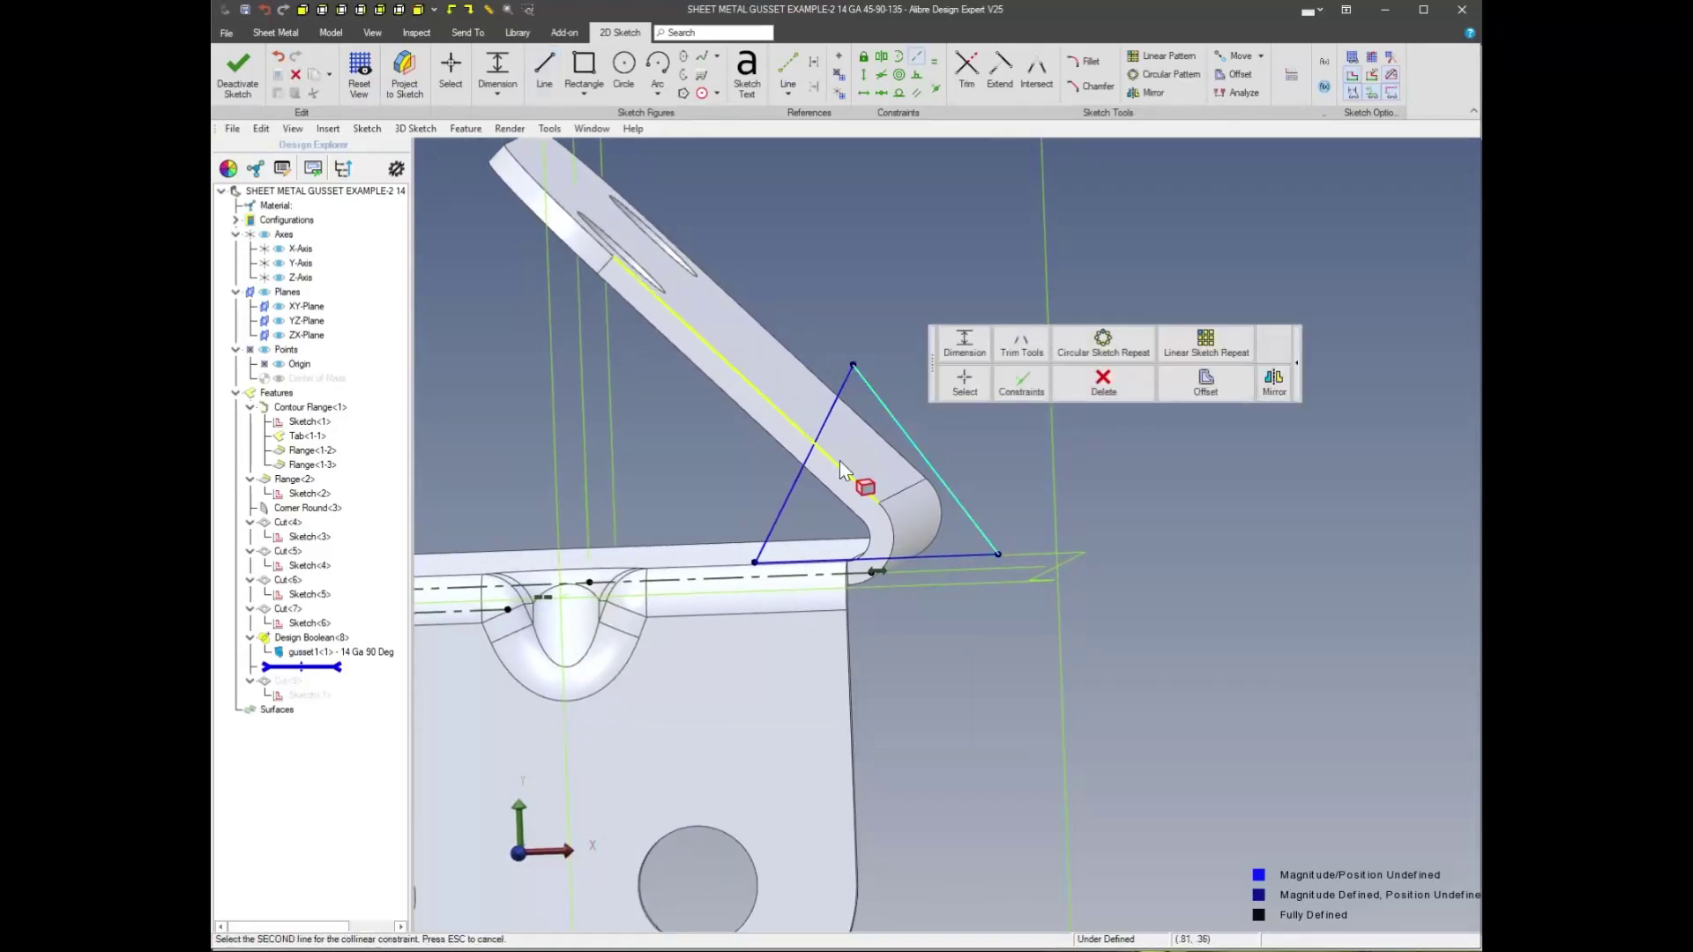
click(838, 476)
mouse_move(1153, 522)
right_down()
mouse_move(965, 575)
mouse_move(984, 537)
mouse_move(948, 545)
mouse_move(888, 594)
mouse_move(965, 640)
mouse_move(1126, 533)
mouse_move(1070, 424)
mouse_move(1133, 518)
mouse_move(1151, 509)
right_up()
click(989, 525)
click(965, 640)
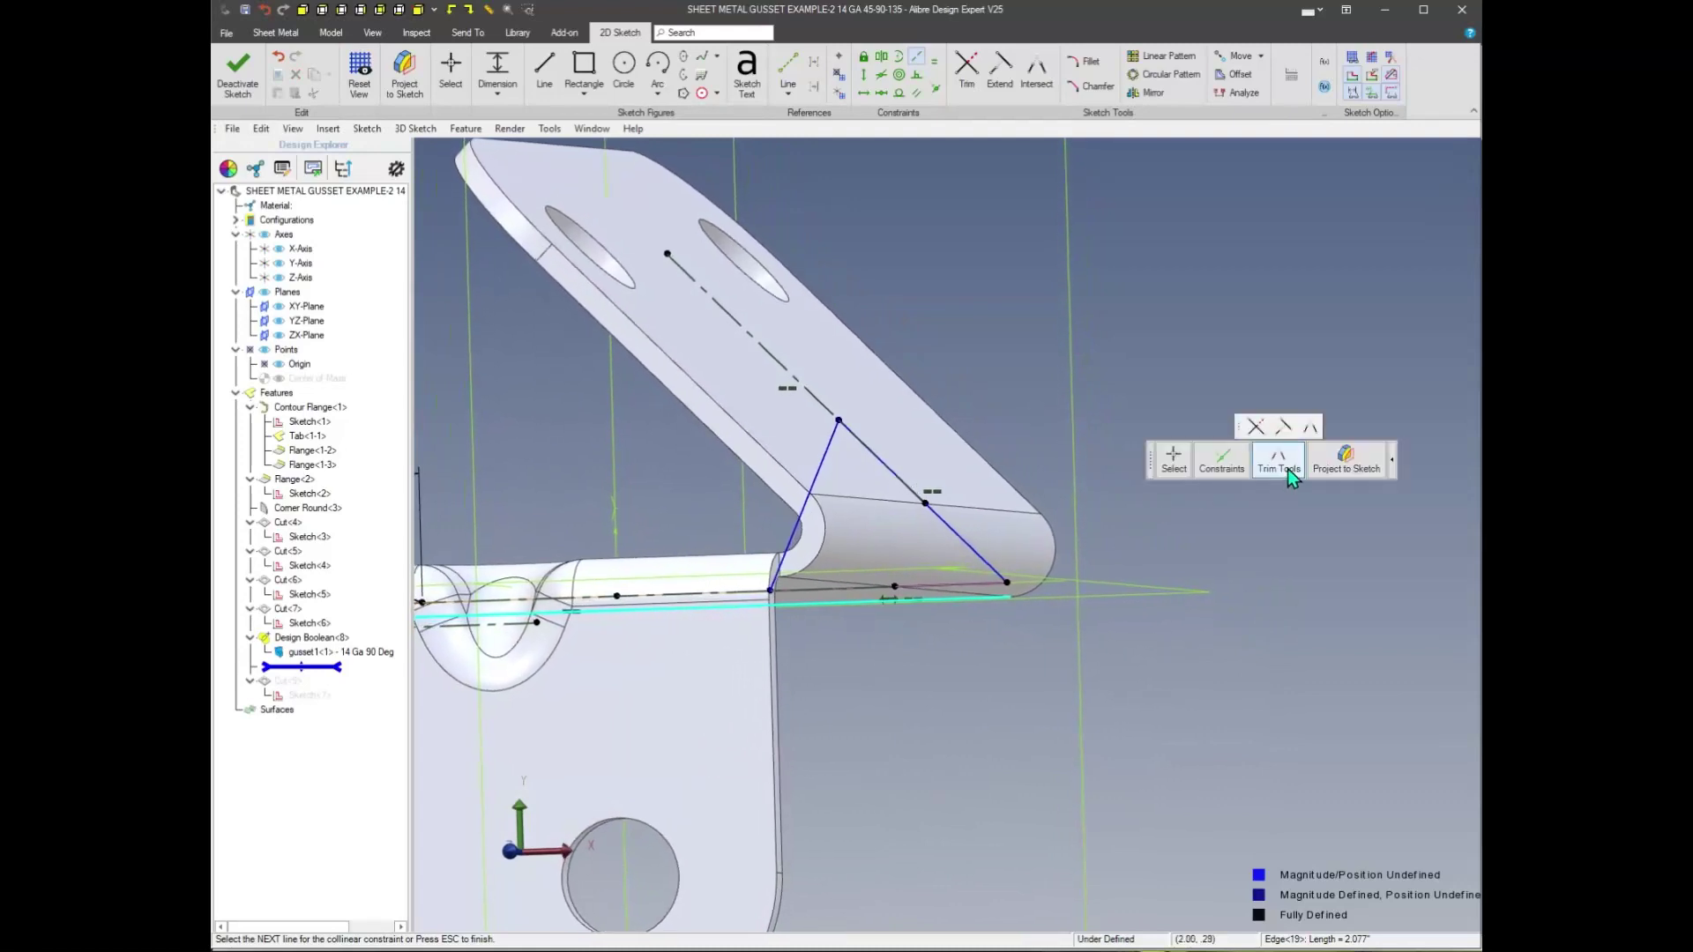
click(1180, 468)
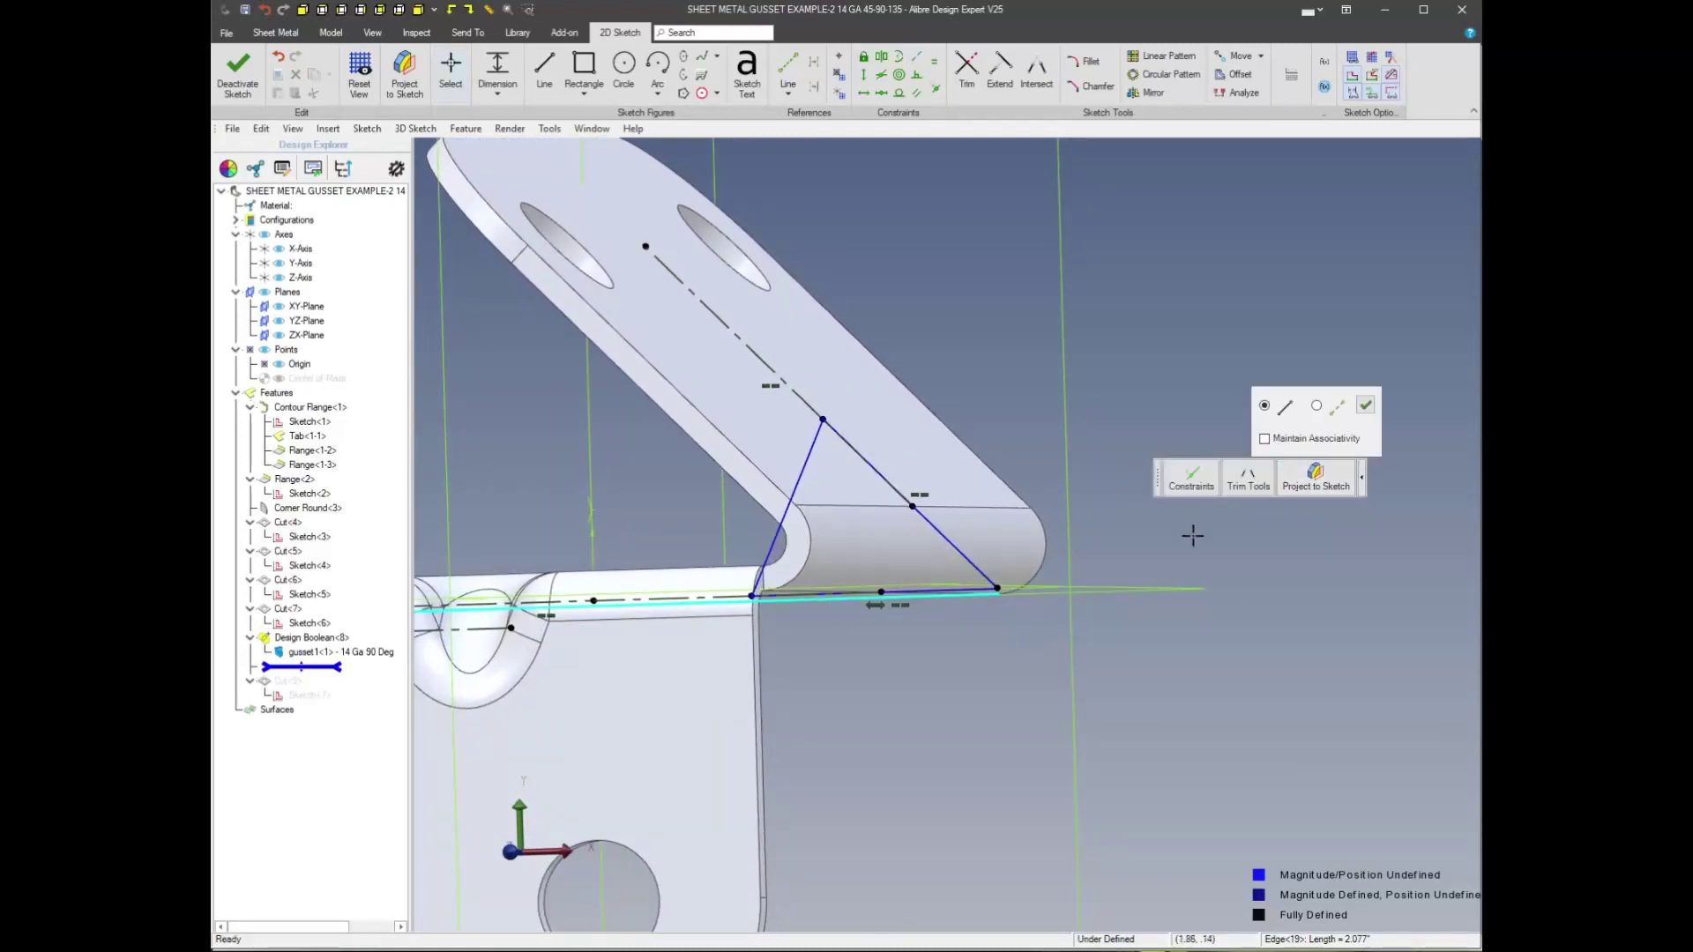
Apply an equal constraint between the second triangle's flange leg and its base leg
right_drag(1148, 541, 1081, 559)
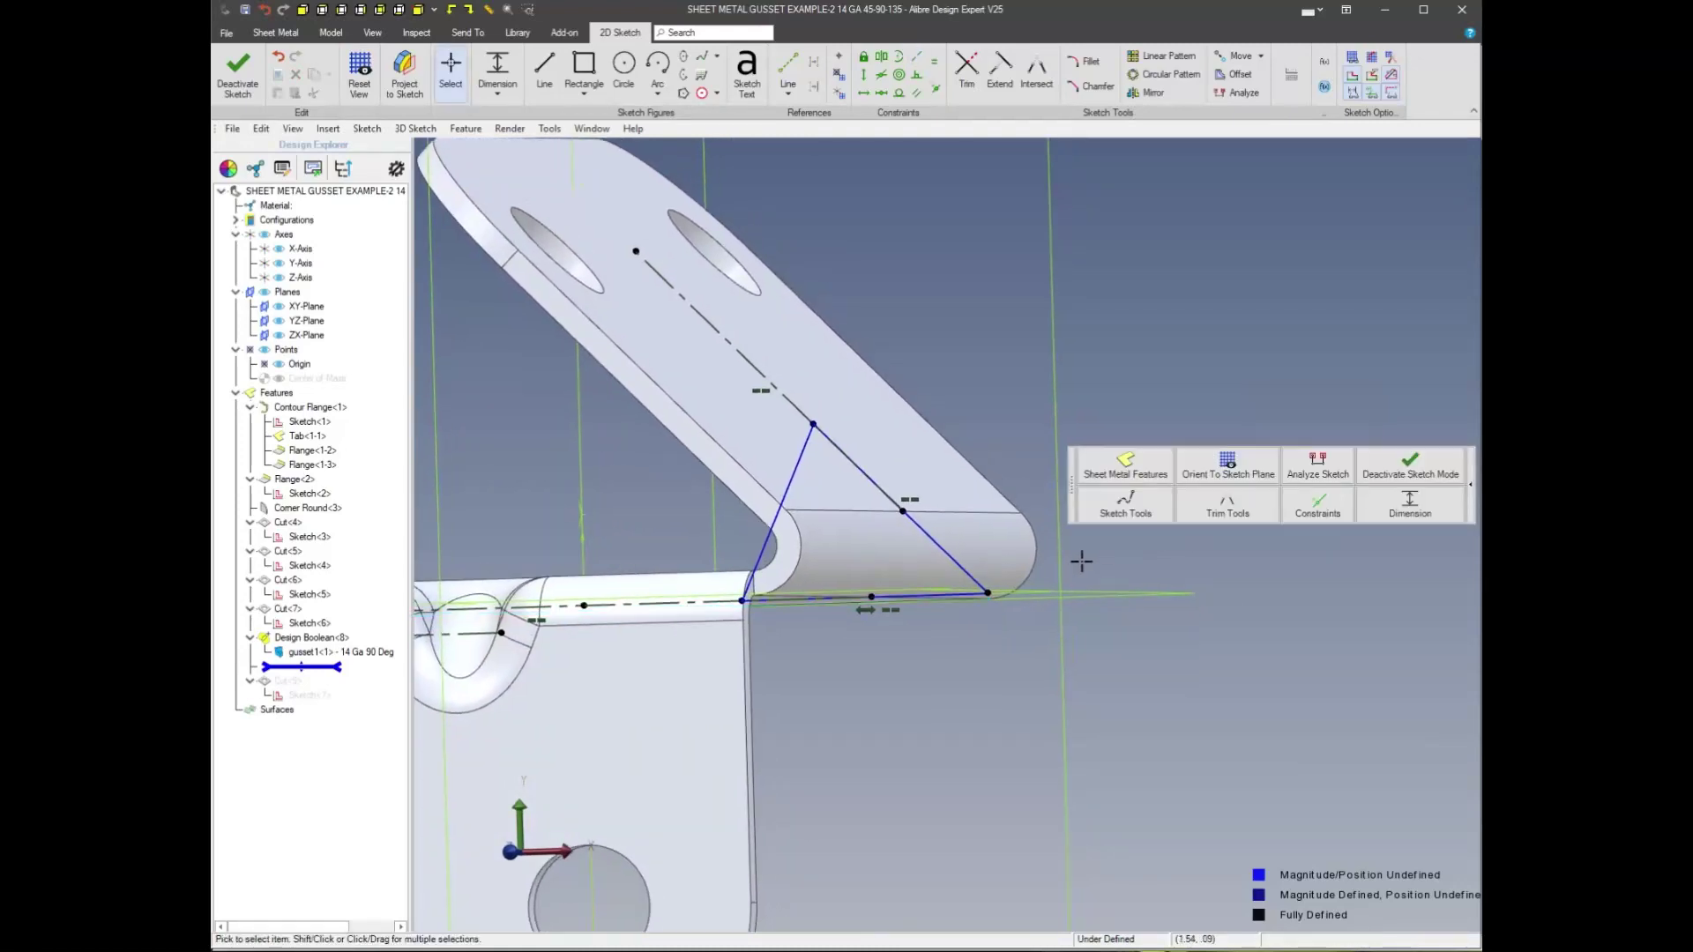
click(1299, 520)
click(1378, 540)
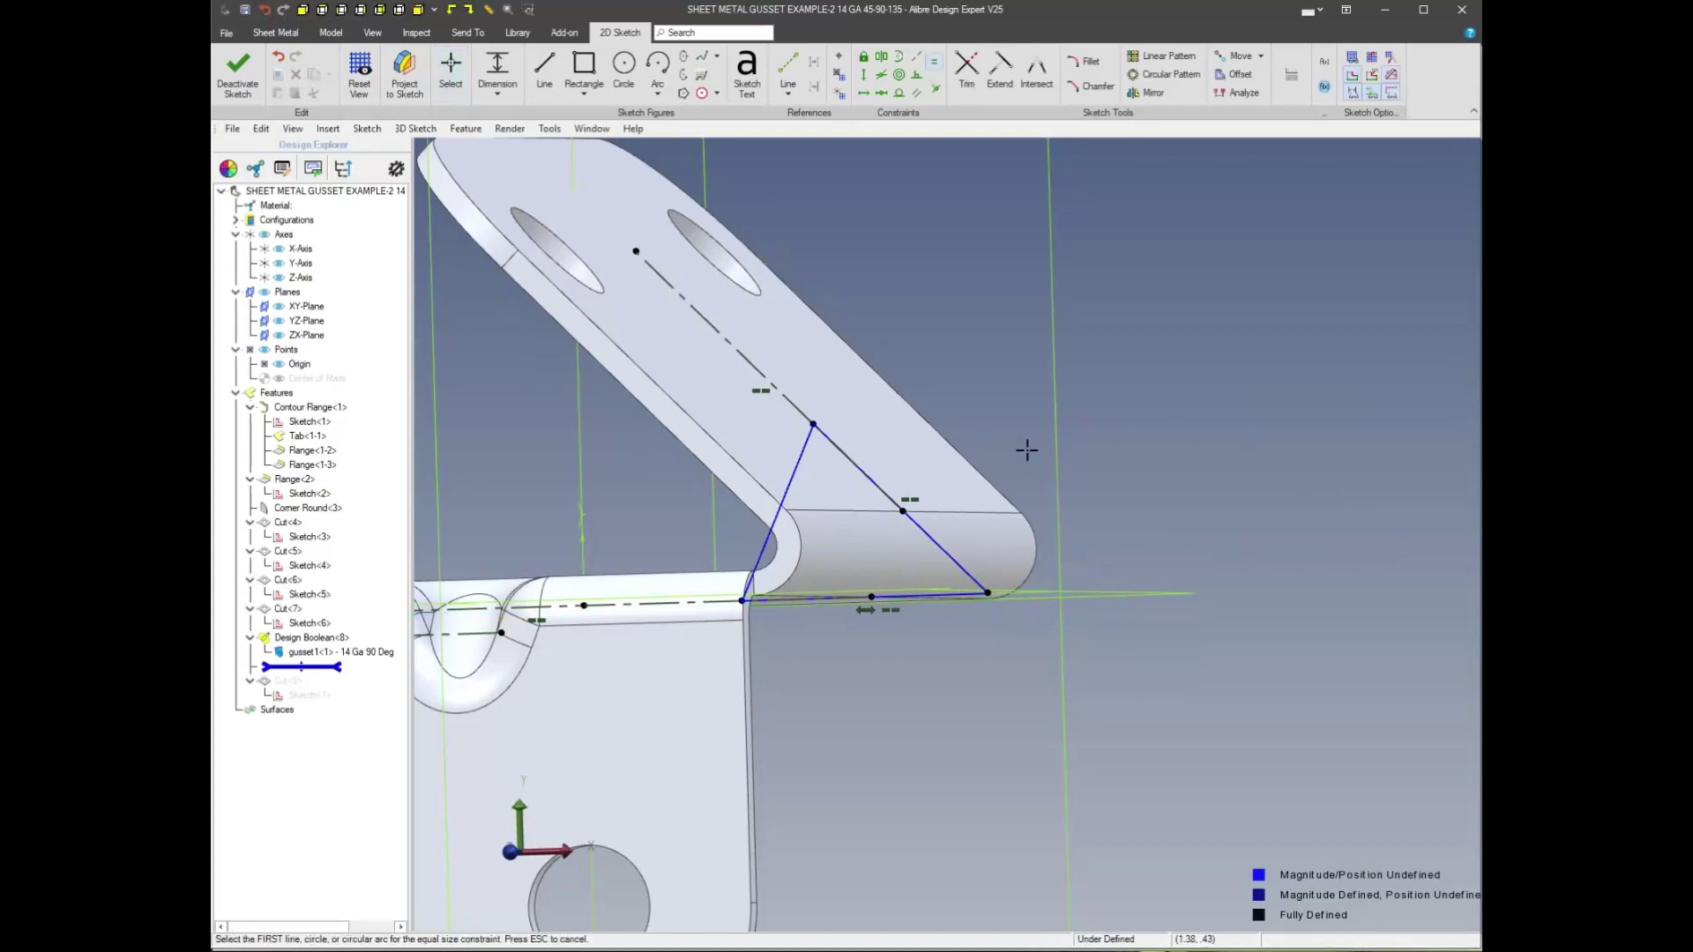
click(940, 553)
click(928, 598)
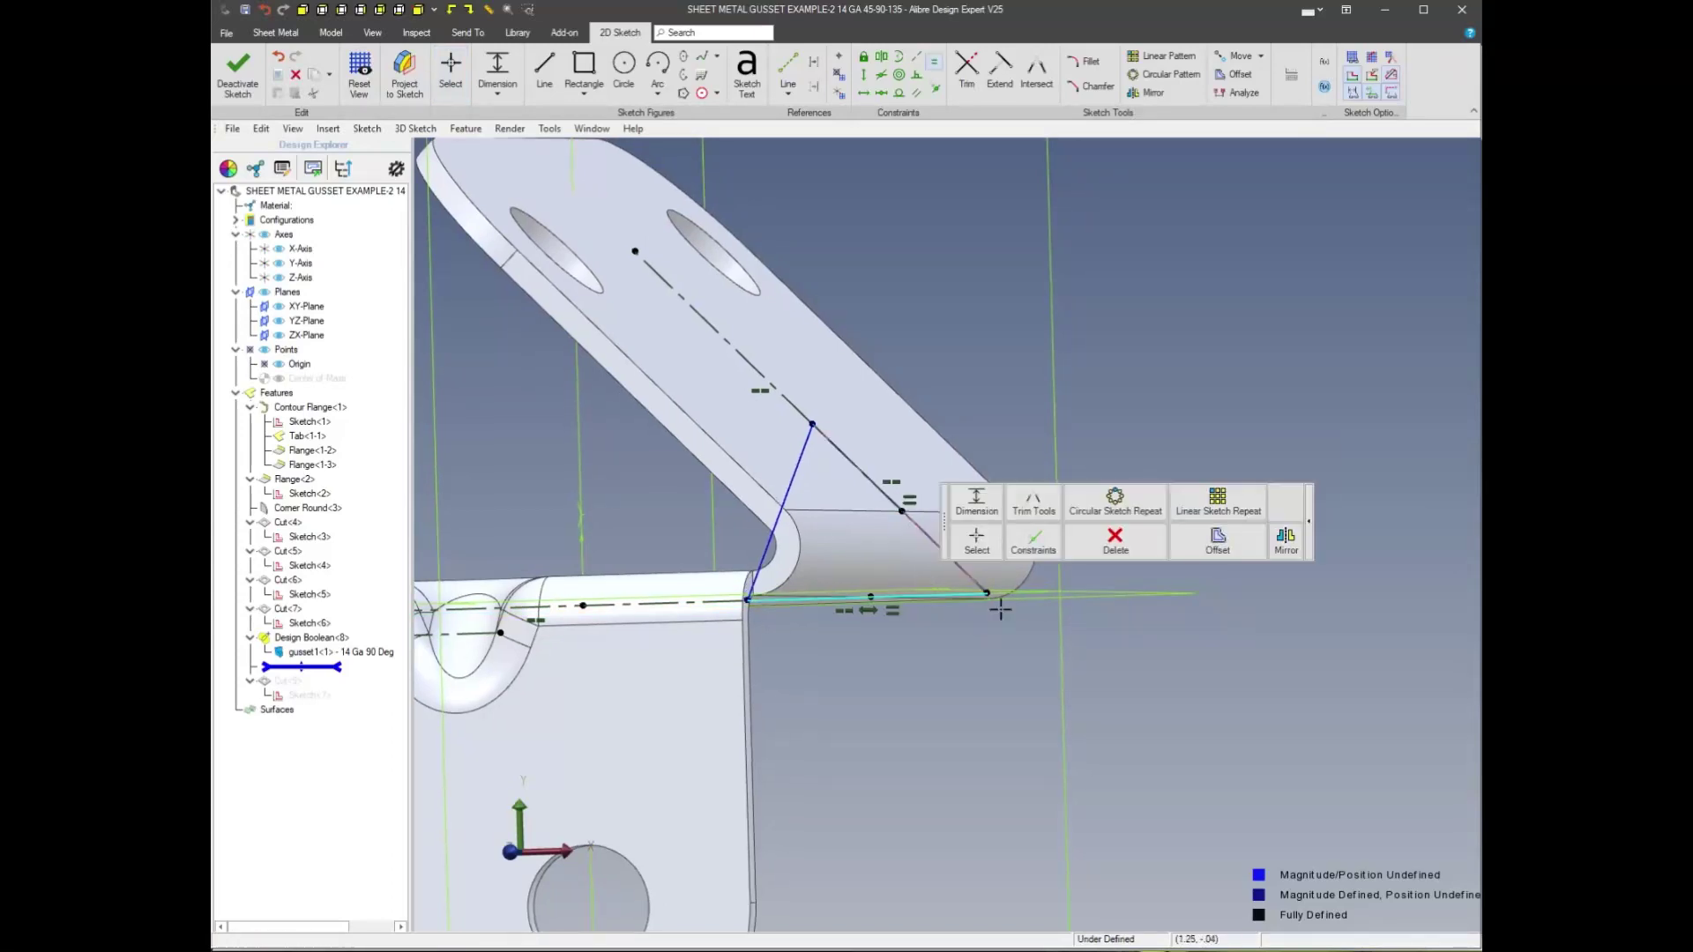
Dimension the second triangle's base leg as .625 and finish the sketch so both bends are notched
click(975, 500)
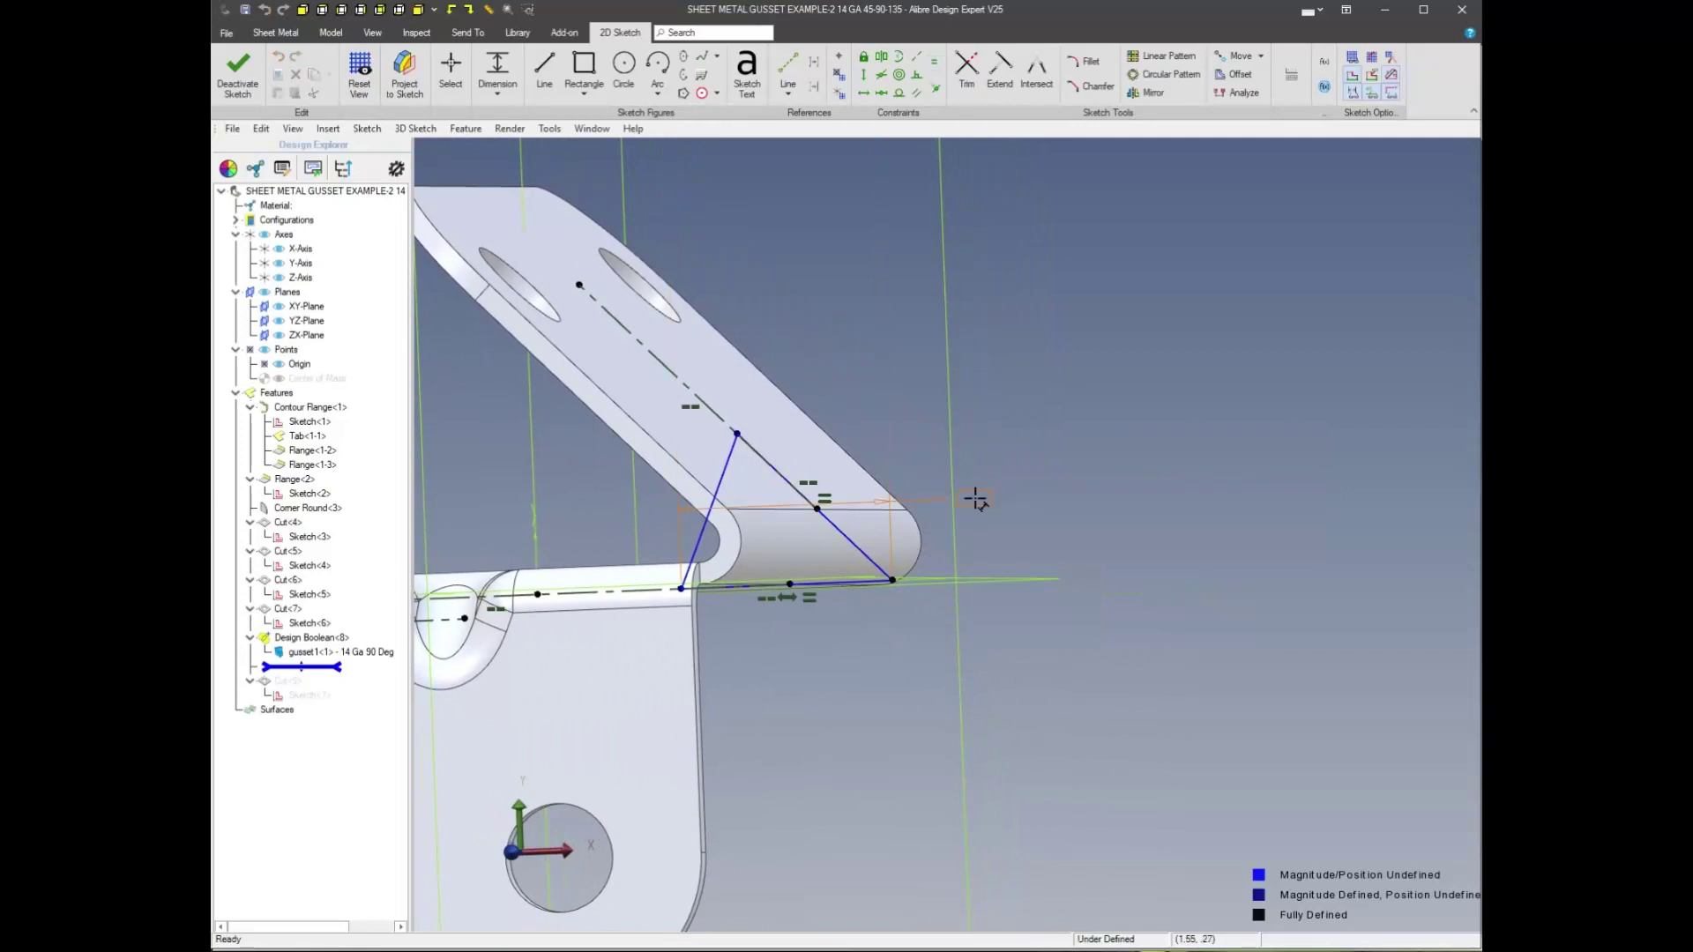
click(827, 583)
click(842, 649)
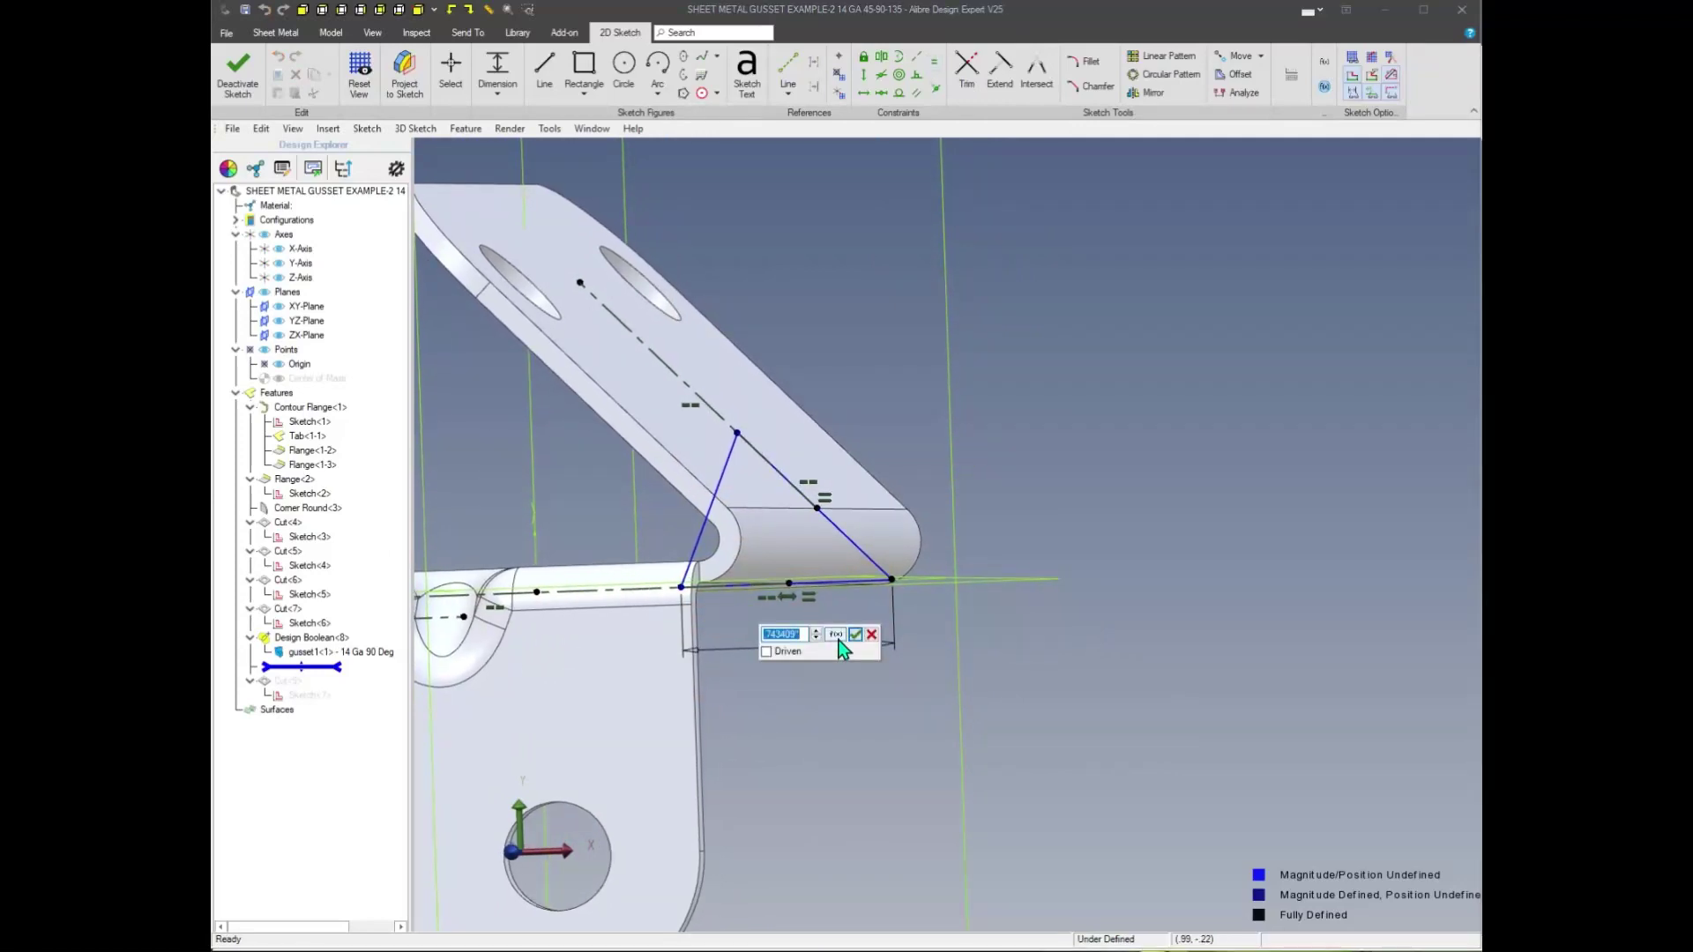
text(.625)
key(Return)
right_drag(837, 643, 1204, 446)
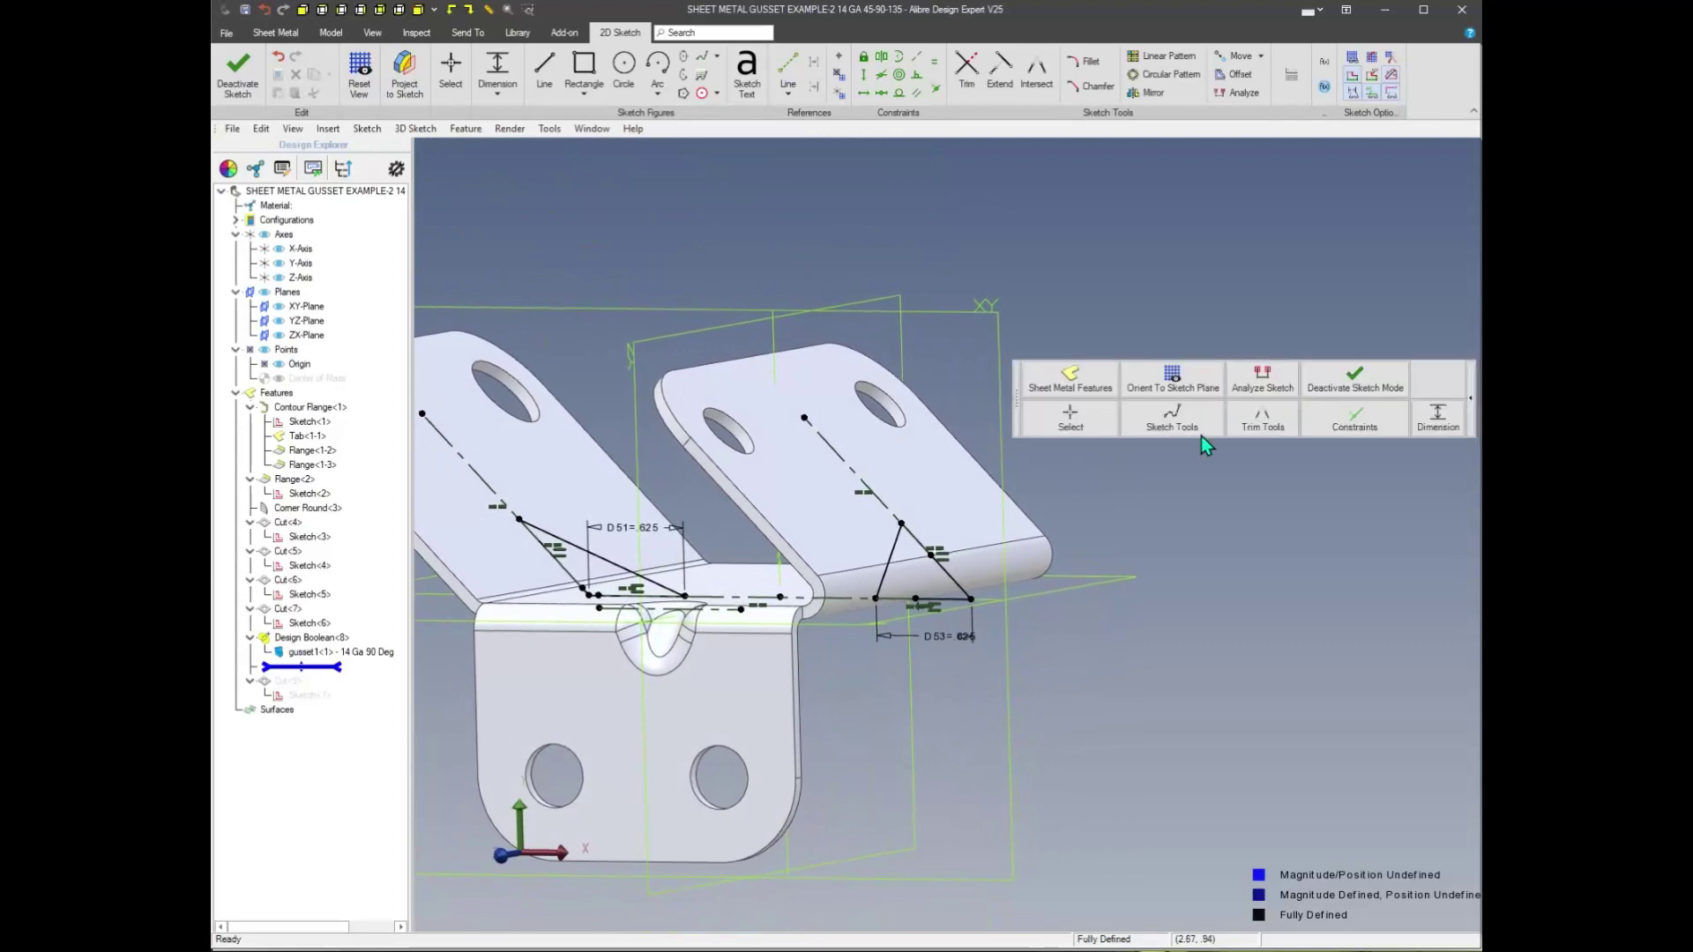
click(1355, 391)
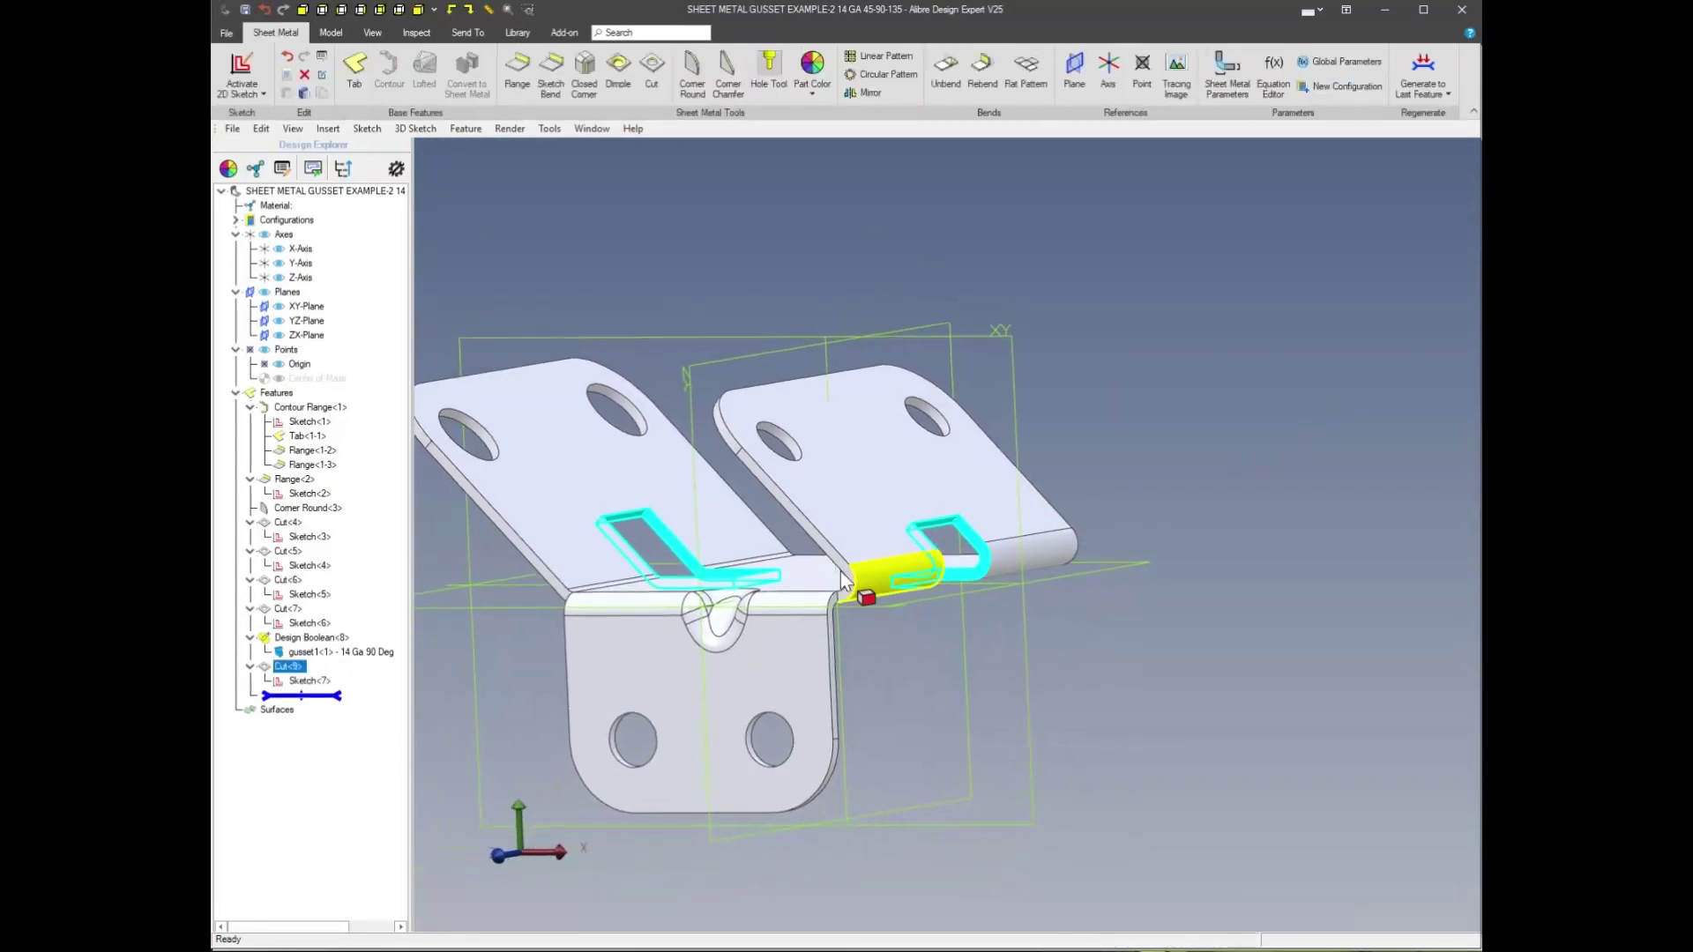
Move the new two-notch cut ahead of the Design Boolean in the feature history
click(289, 667)
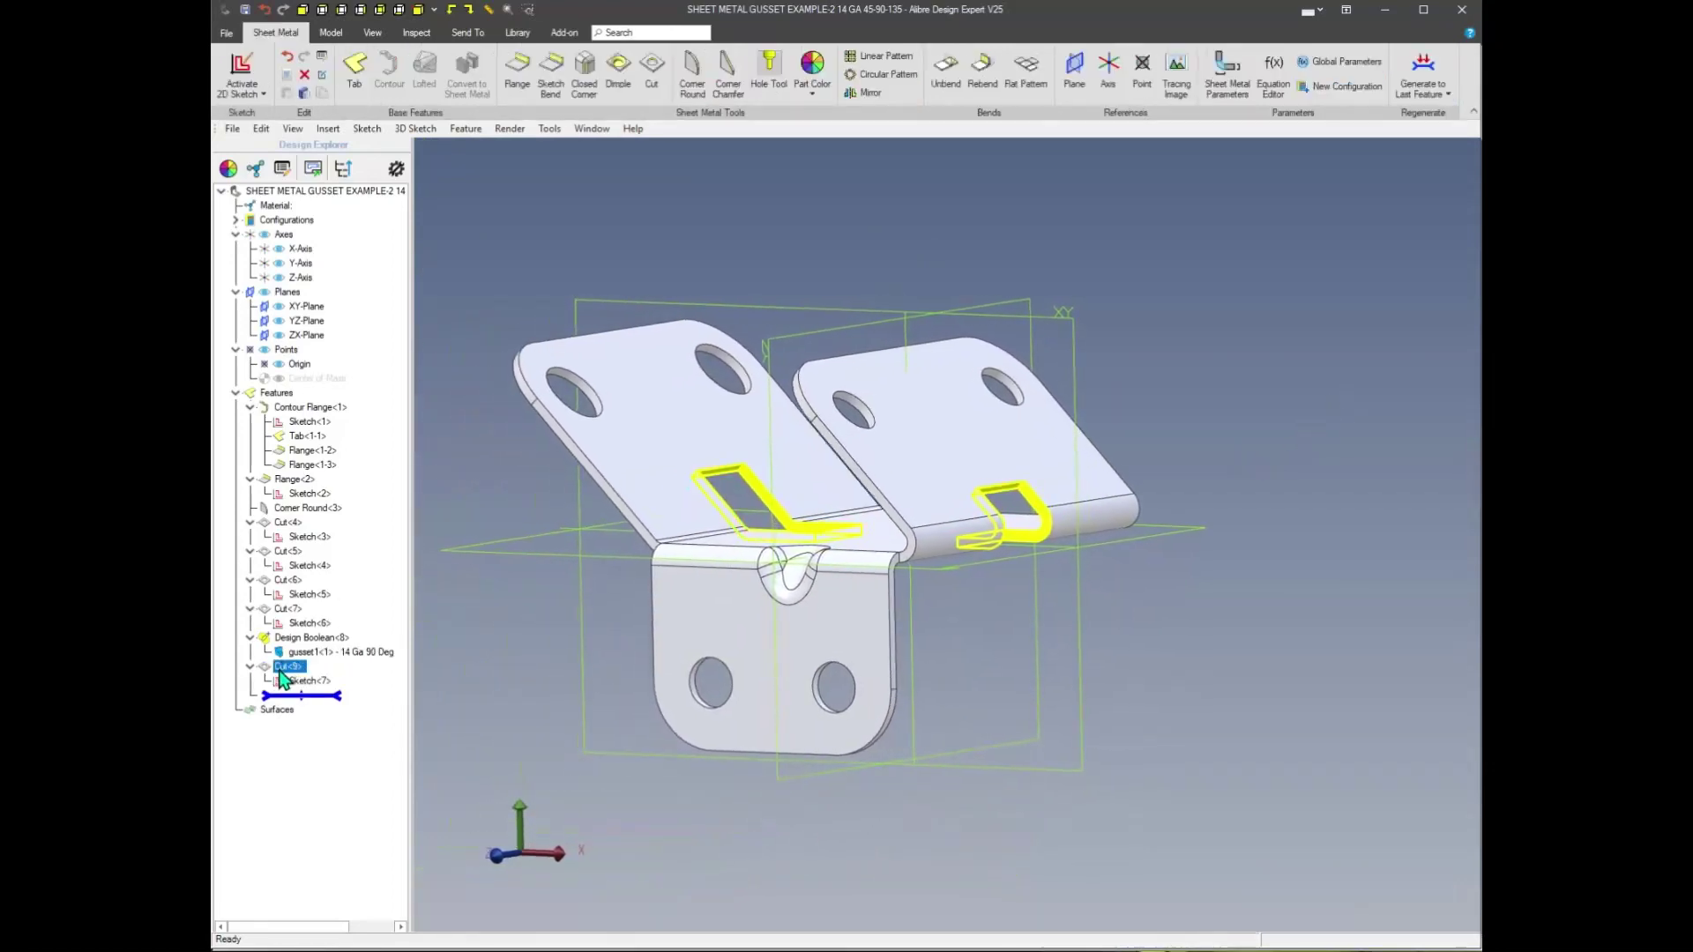
scroll(1122, 700, up, 5)
right_drag(928, 467, 997, 692)
scroll(567, 458, down, 5)
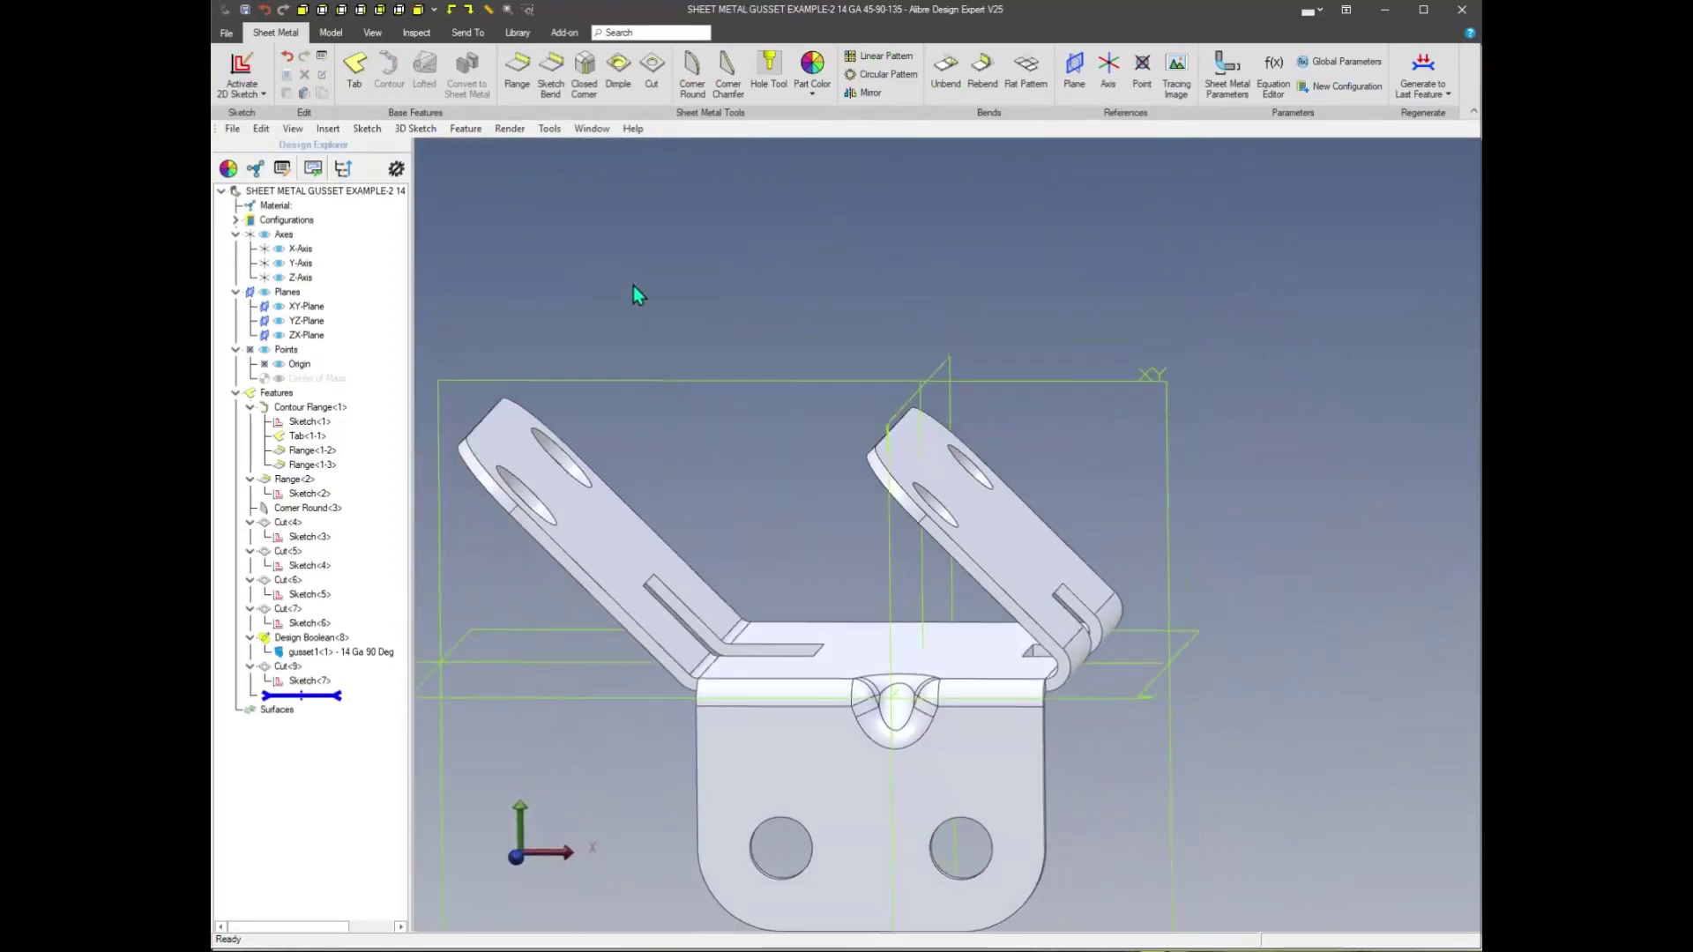
scroll(466, 602, down, 2)
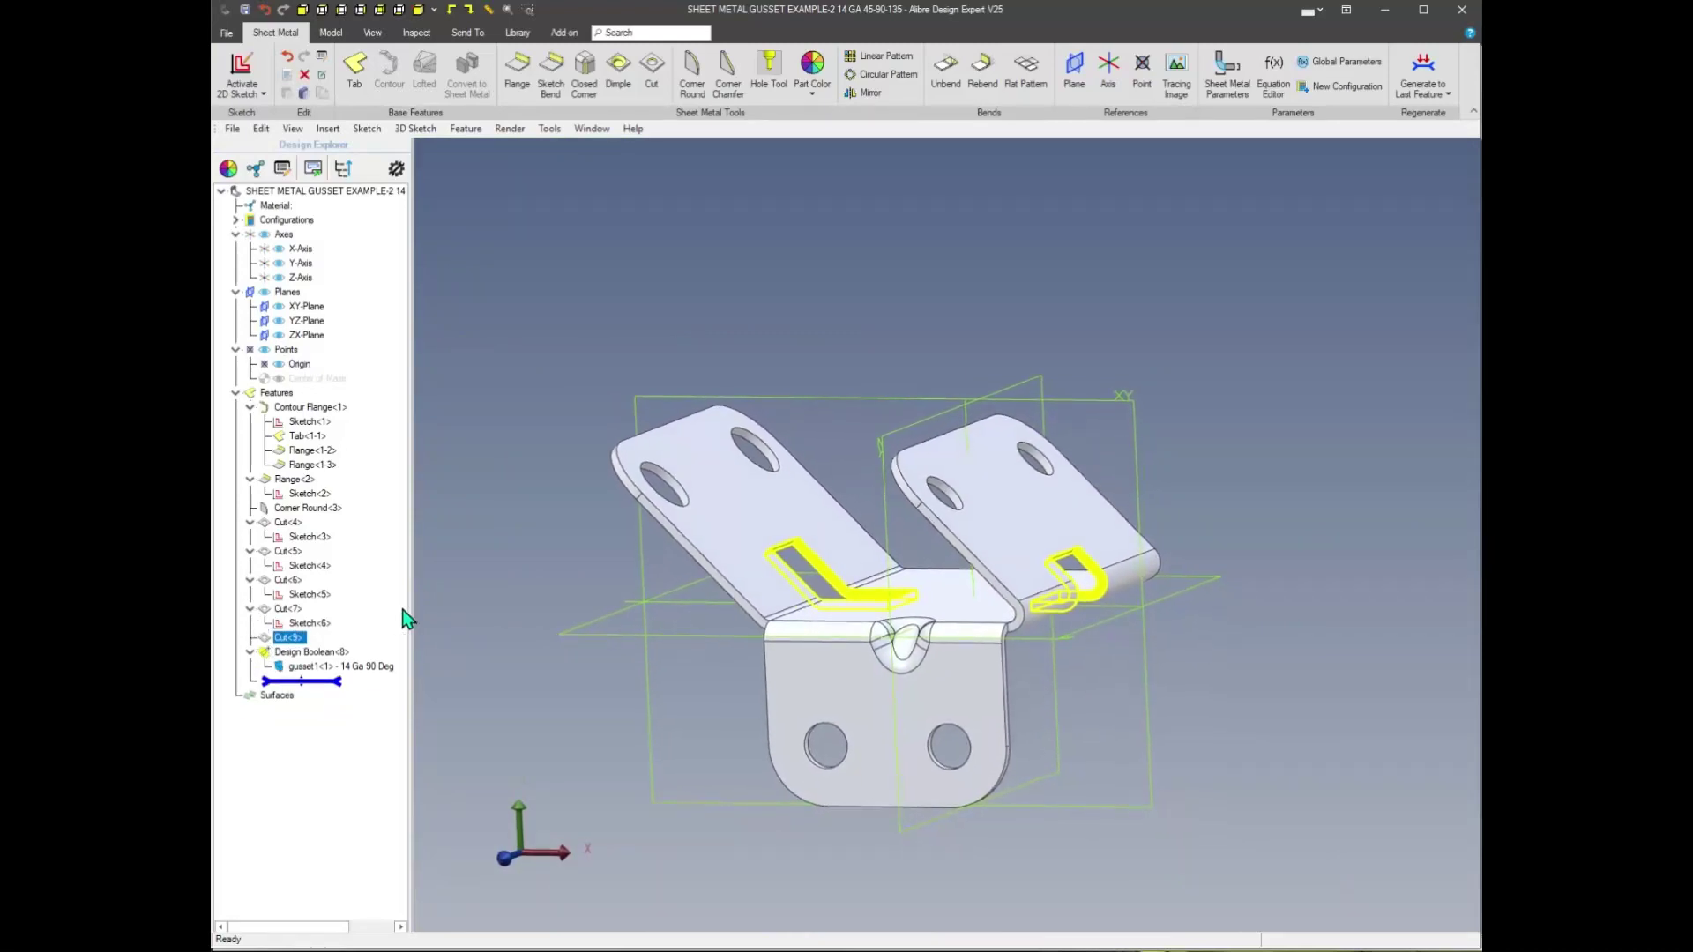
drag(301, 682, 317, 638)
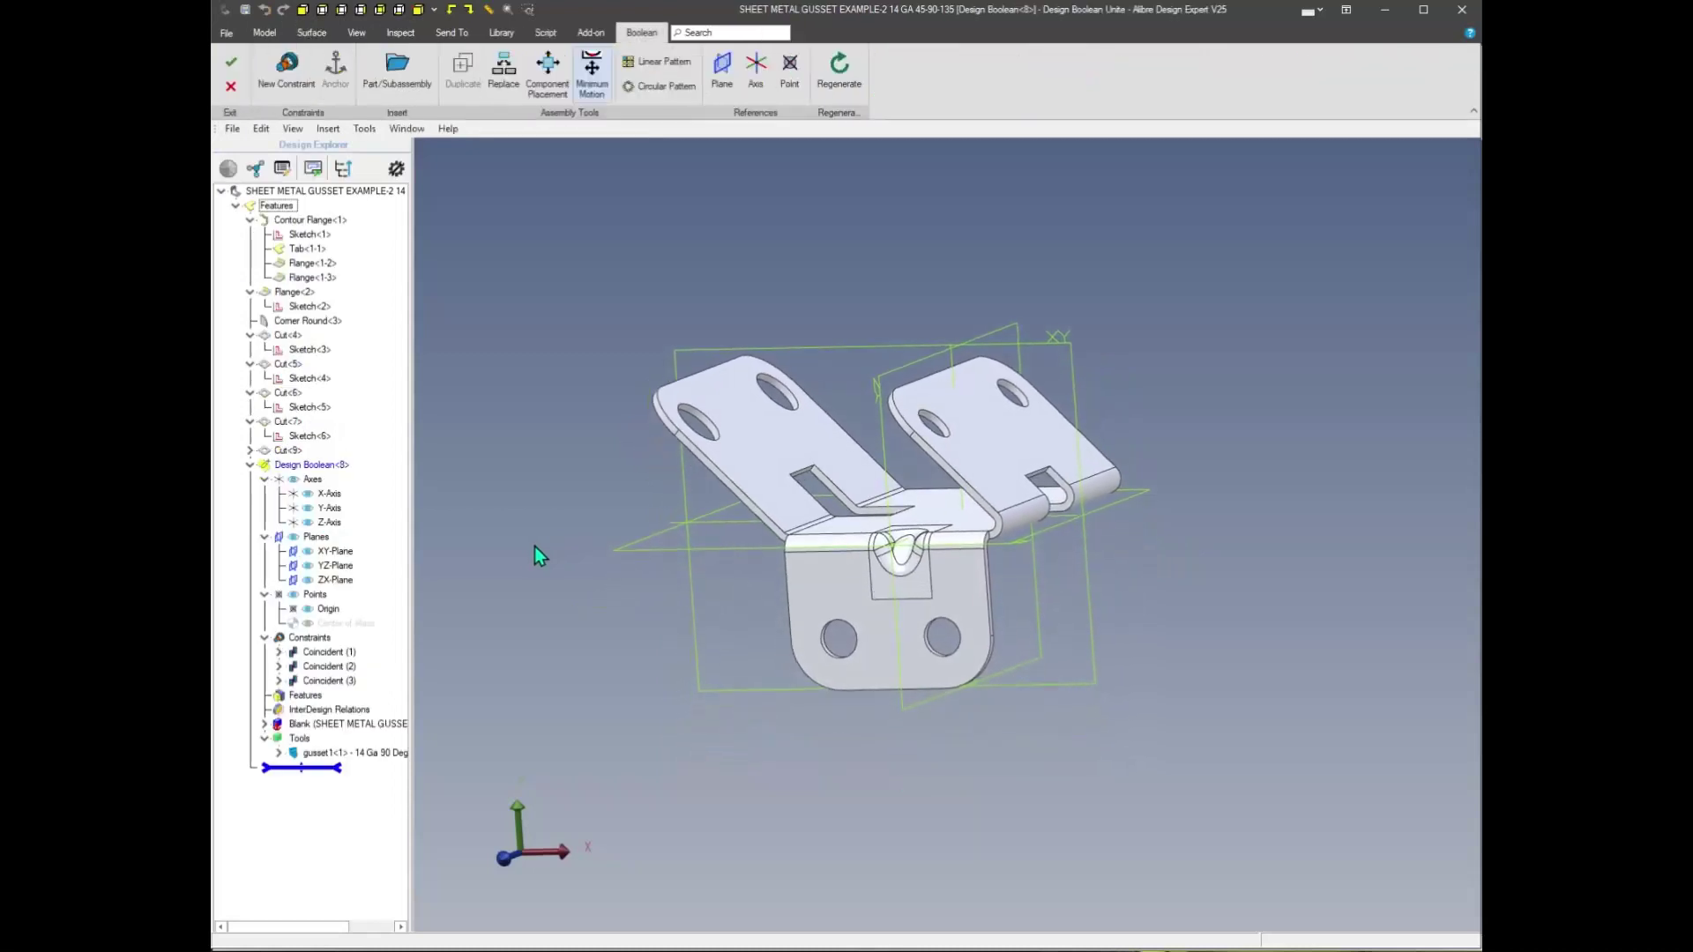
Open the Design Boolean for editing and insert two duplicates of the gusset1 tool, one beside each side flange
right_click(317, 756)
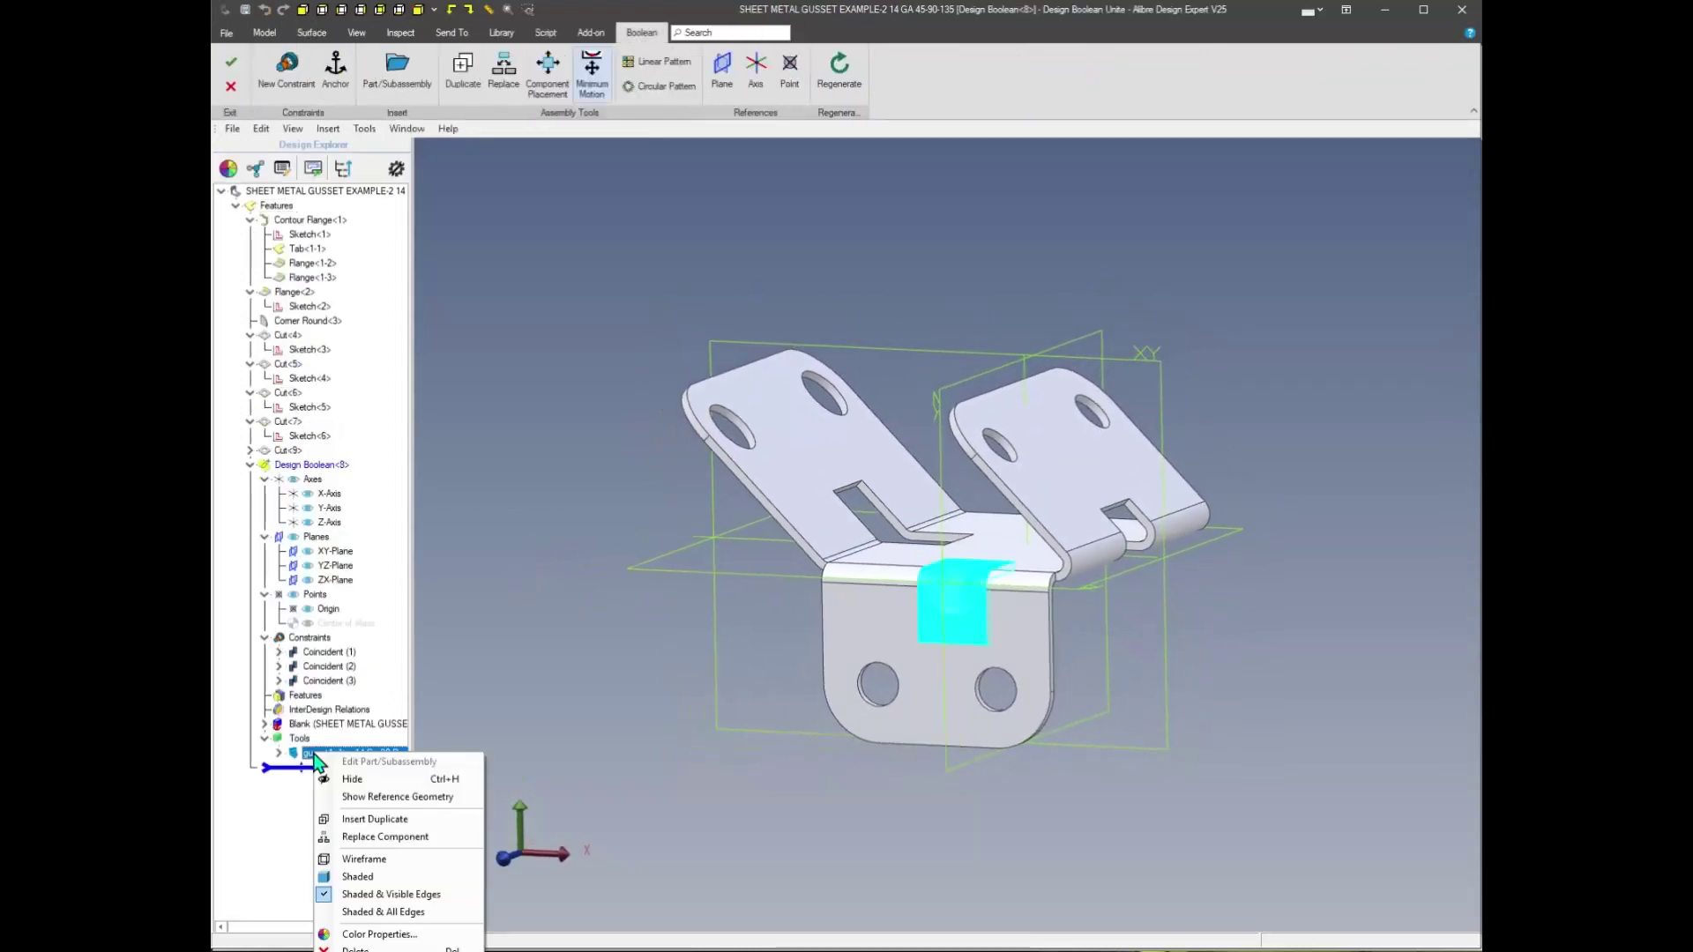
click(357, 820)
click(582, 507)
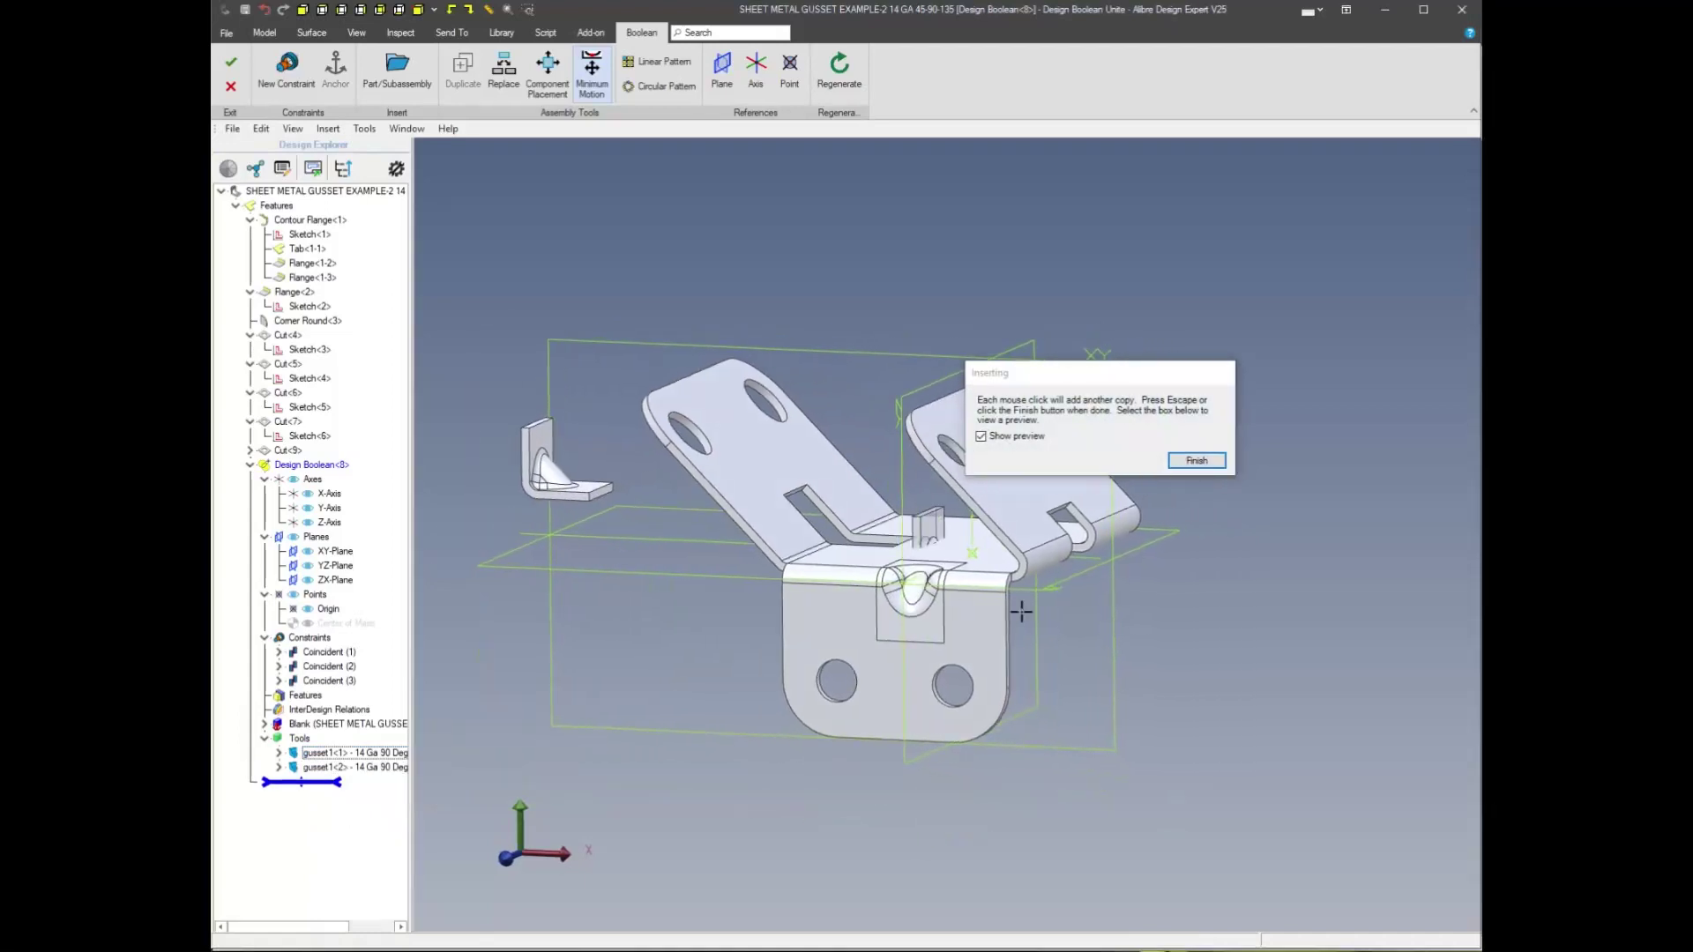
click(1196, 461)
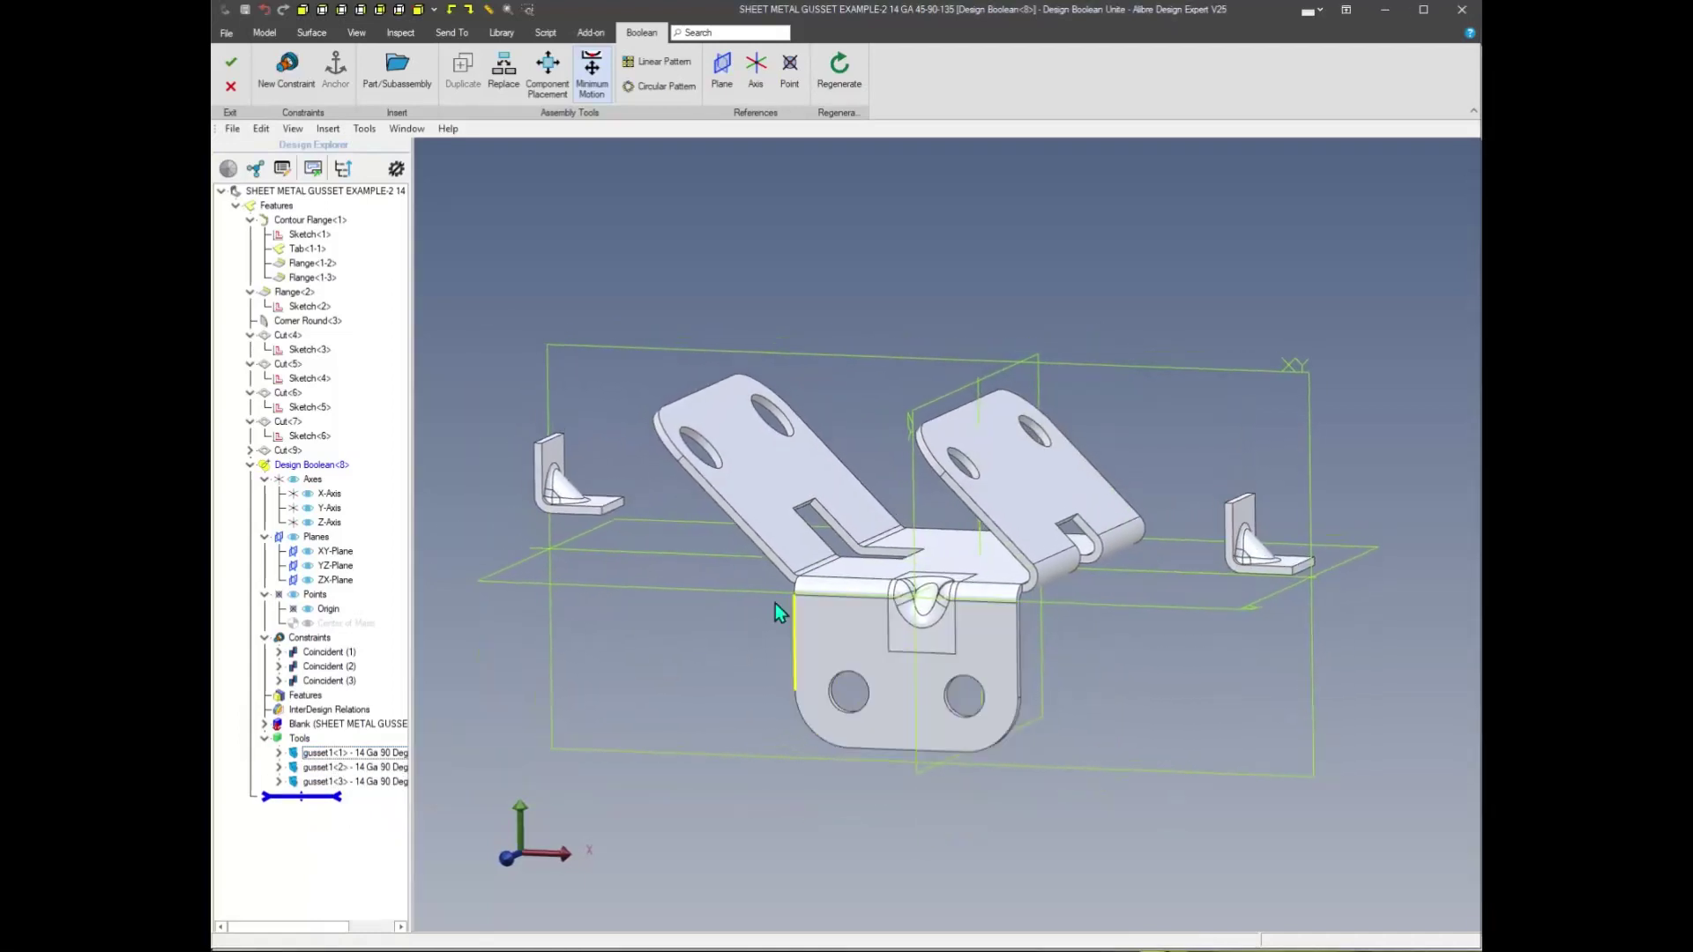
Switch the gusset copy beside the outward-leaning flange to the 14 Ga 45 deg configuration
scroll(631, 501, up, 5)
scroll(591, 534, up, 3)
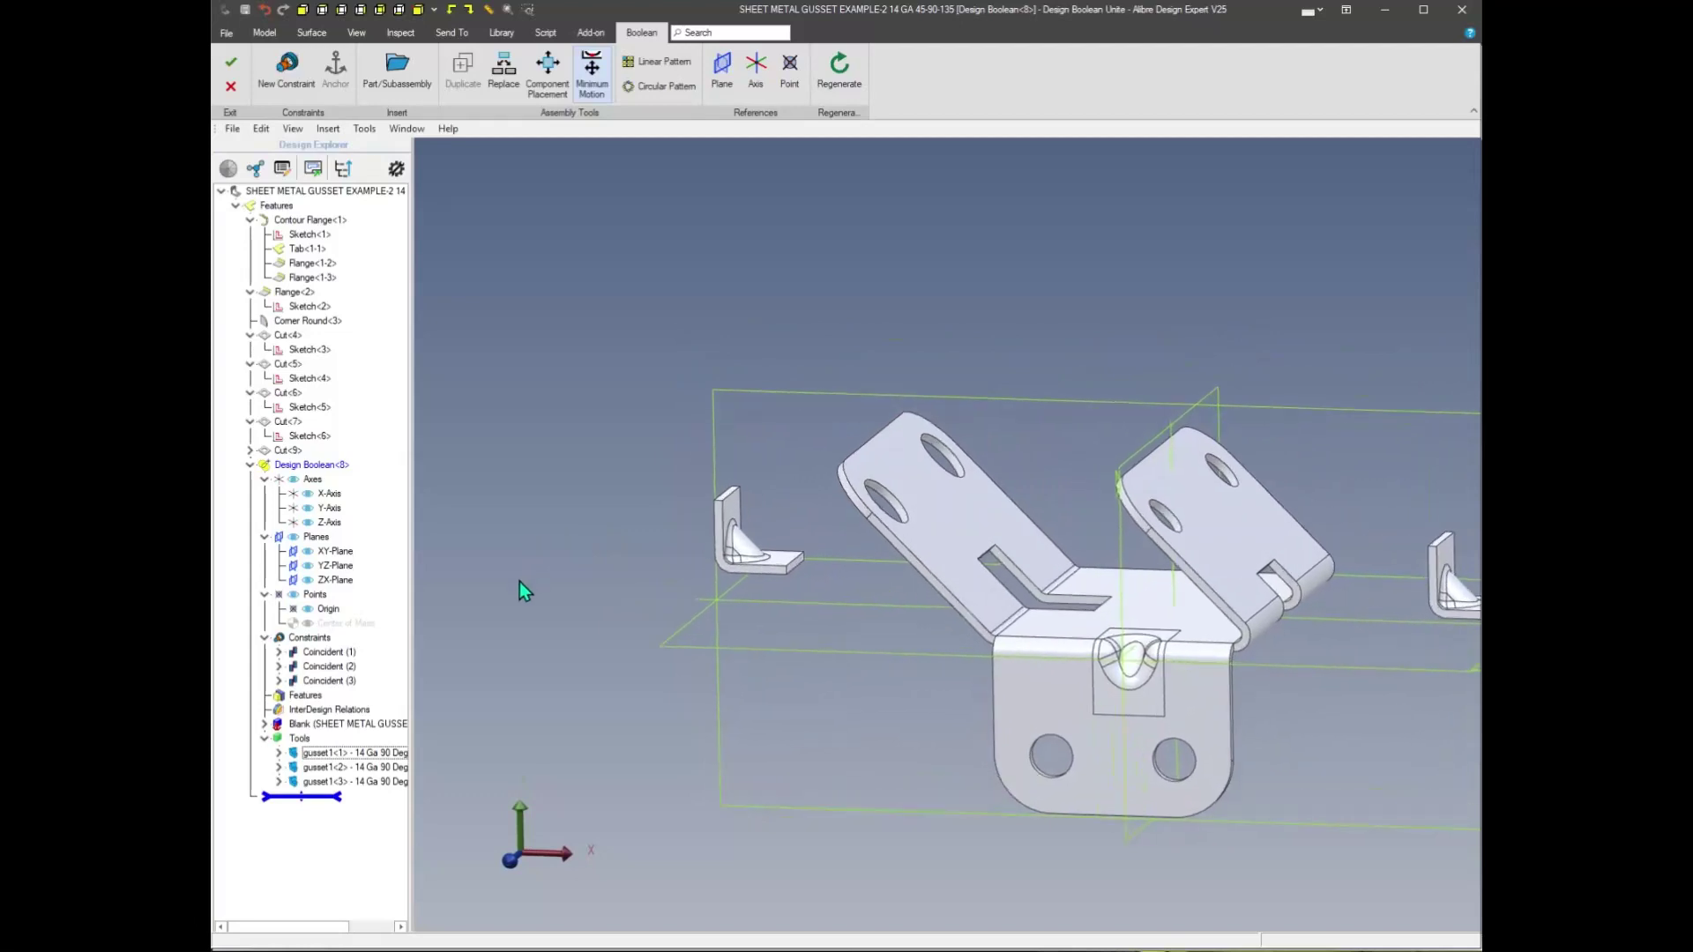
scroll(826, 533, down, 1)
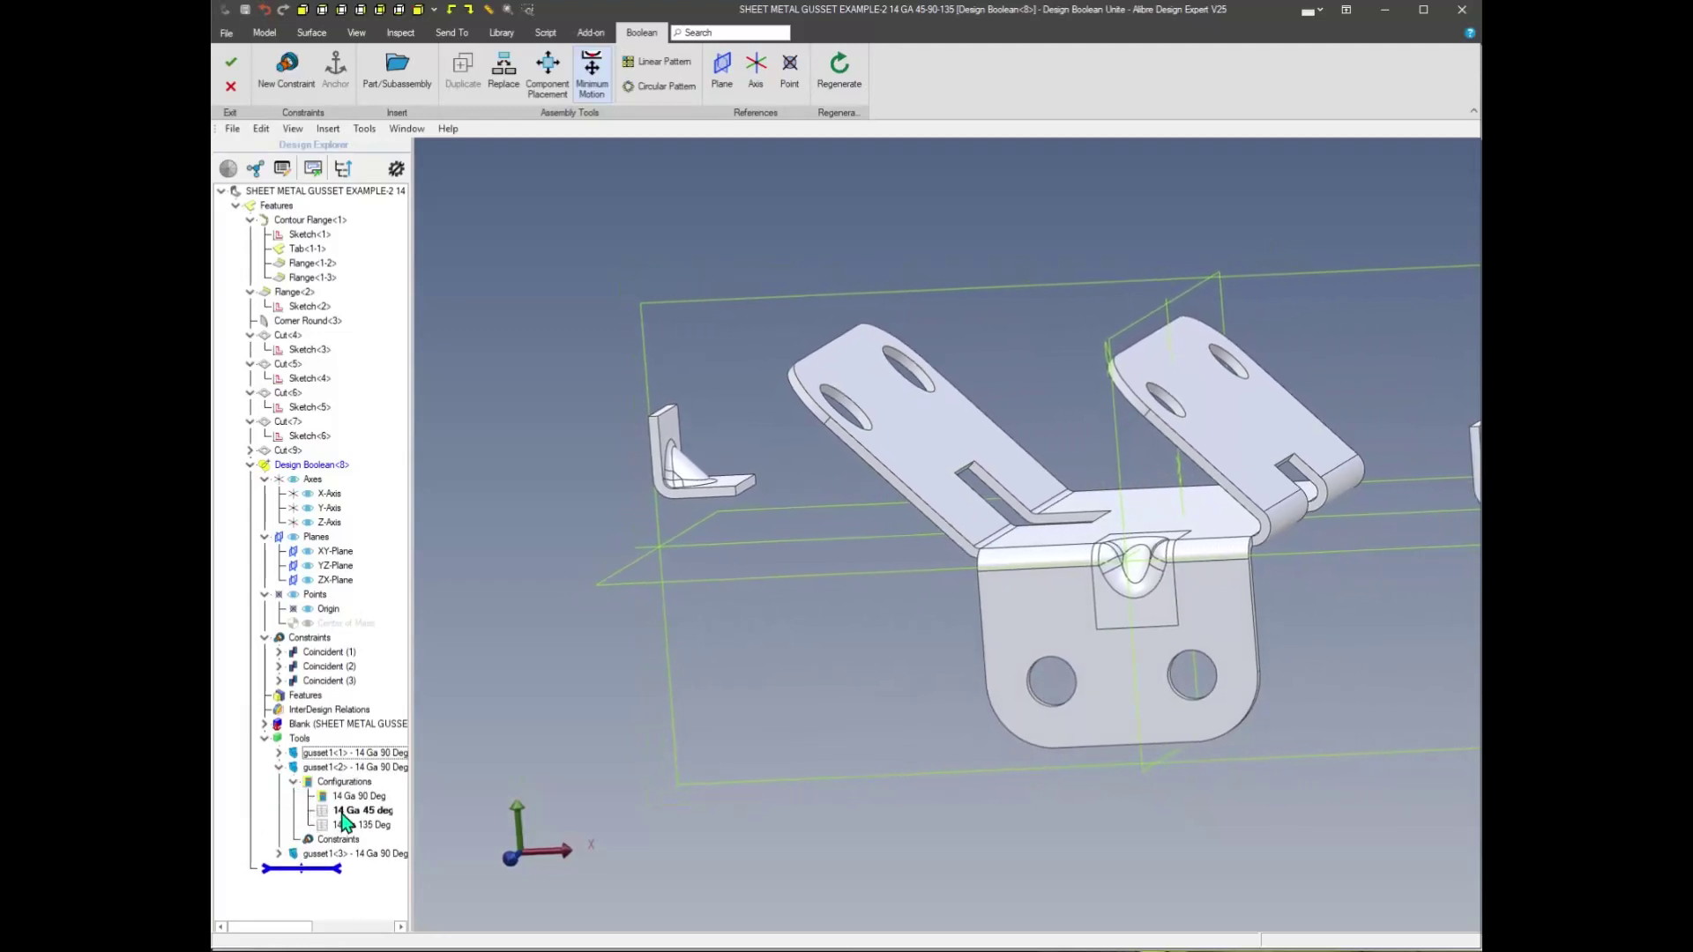
double_click(342, 812)
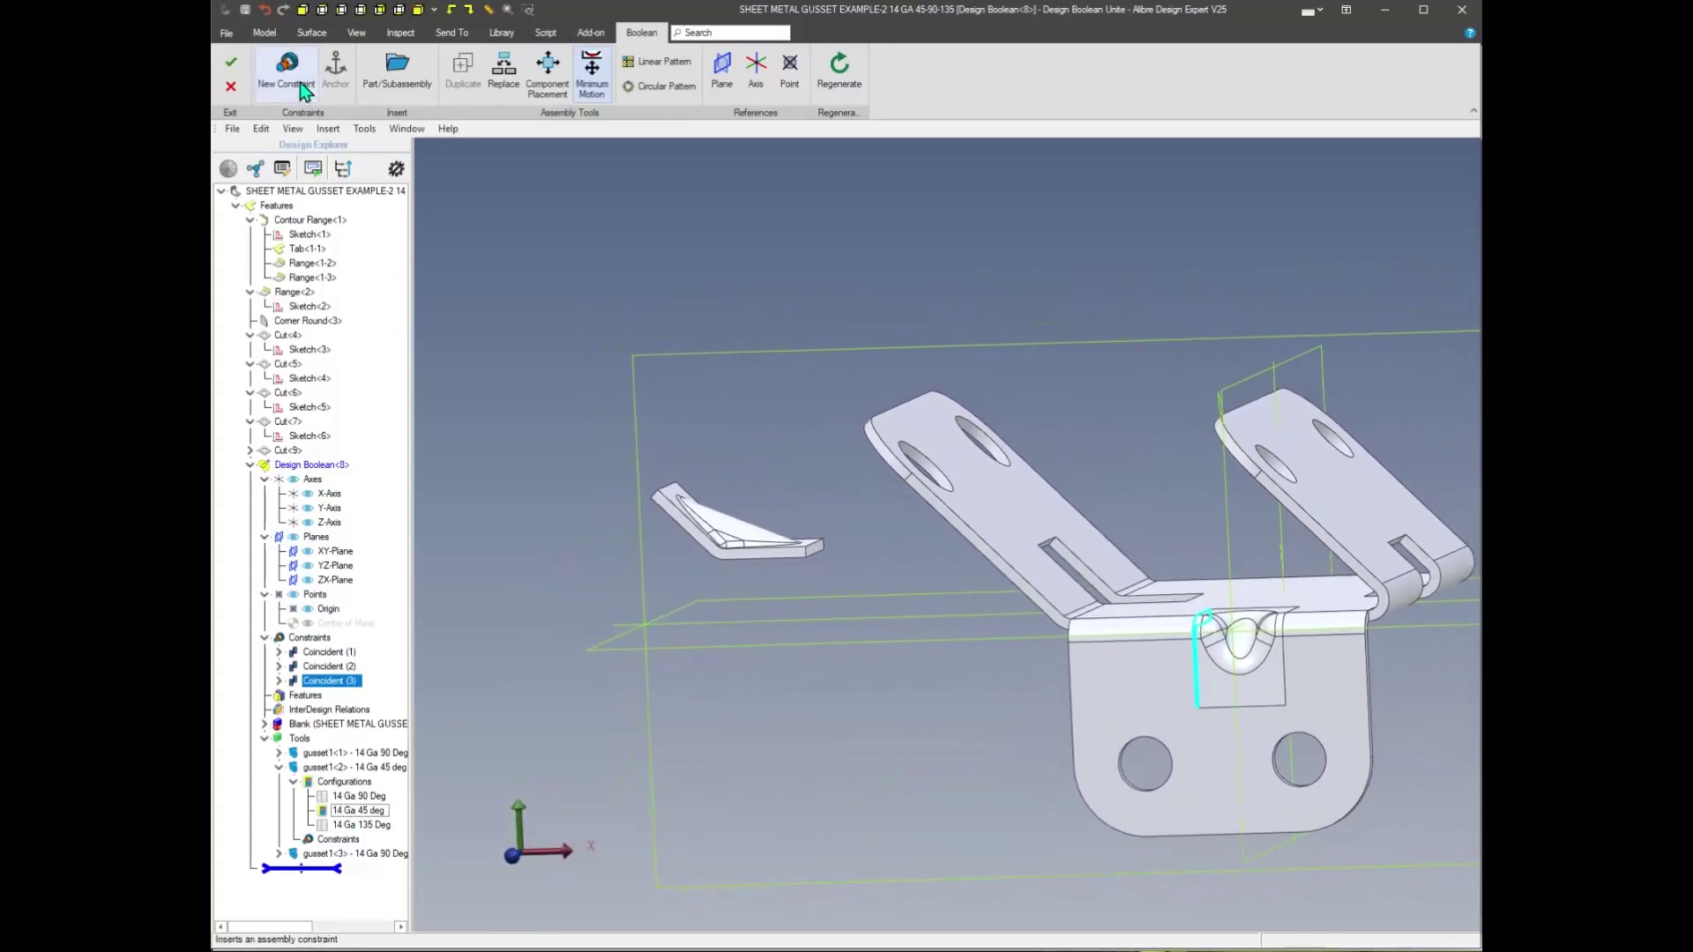
Constrain the 45 deg gusset's two leg faces coincident with the base plate's underside and the outward-leaning flange's outer face
click(287, 68)
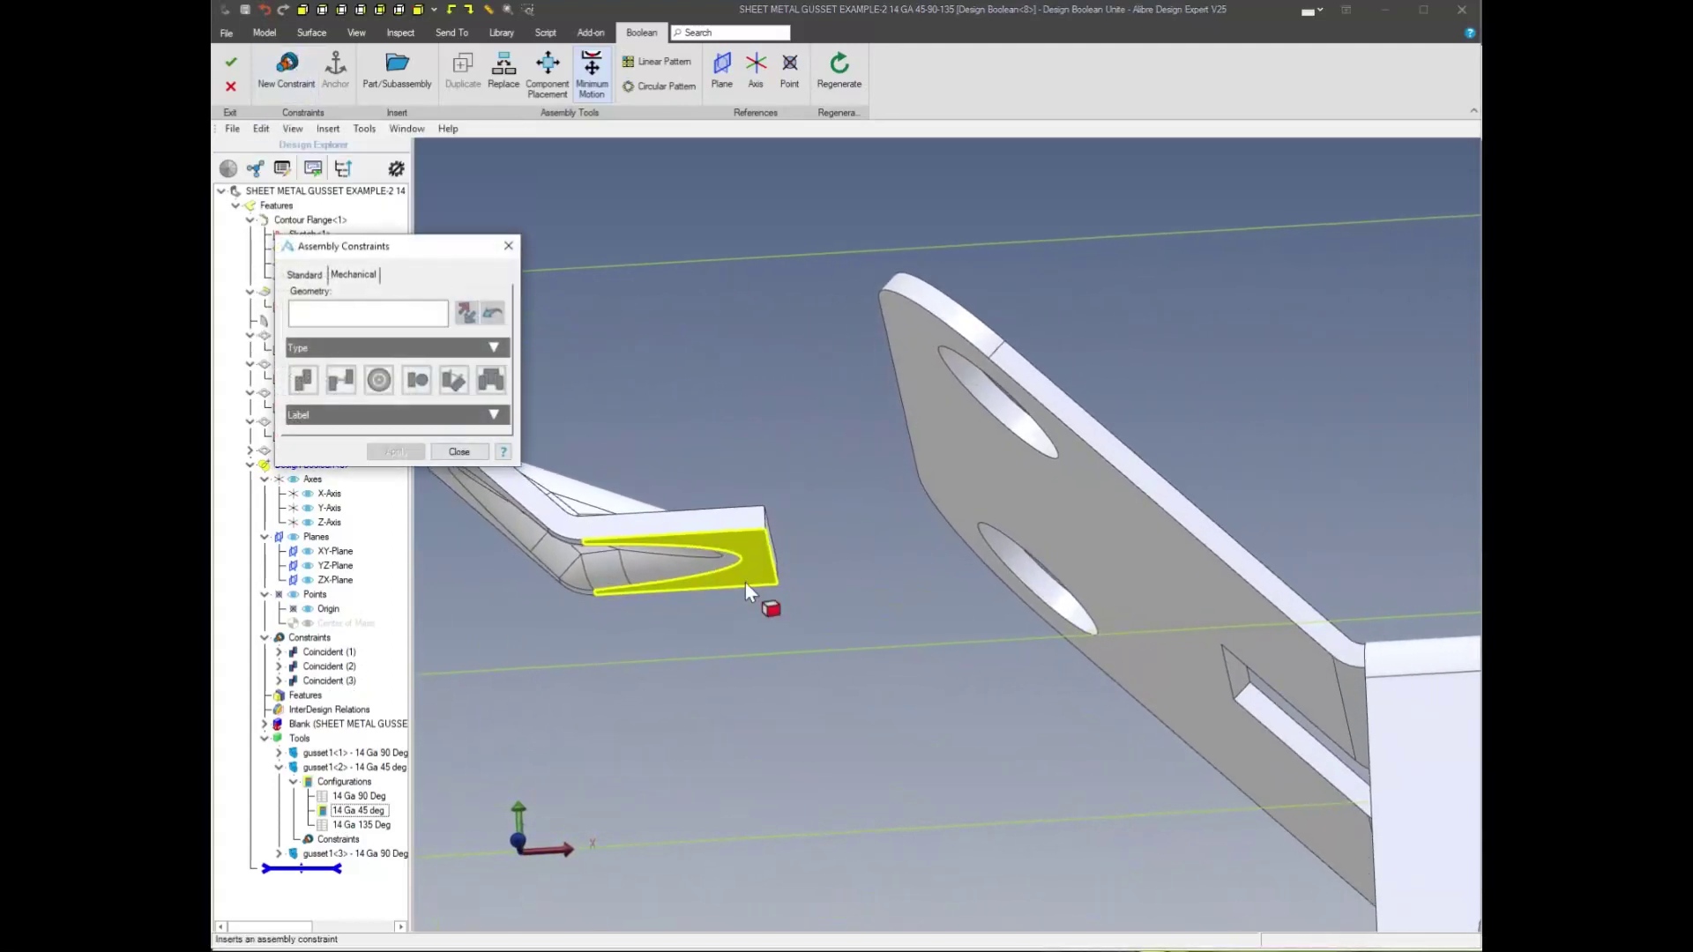
click(744, 583)
click(1009, 751)
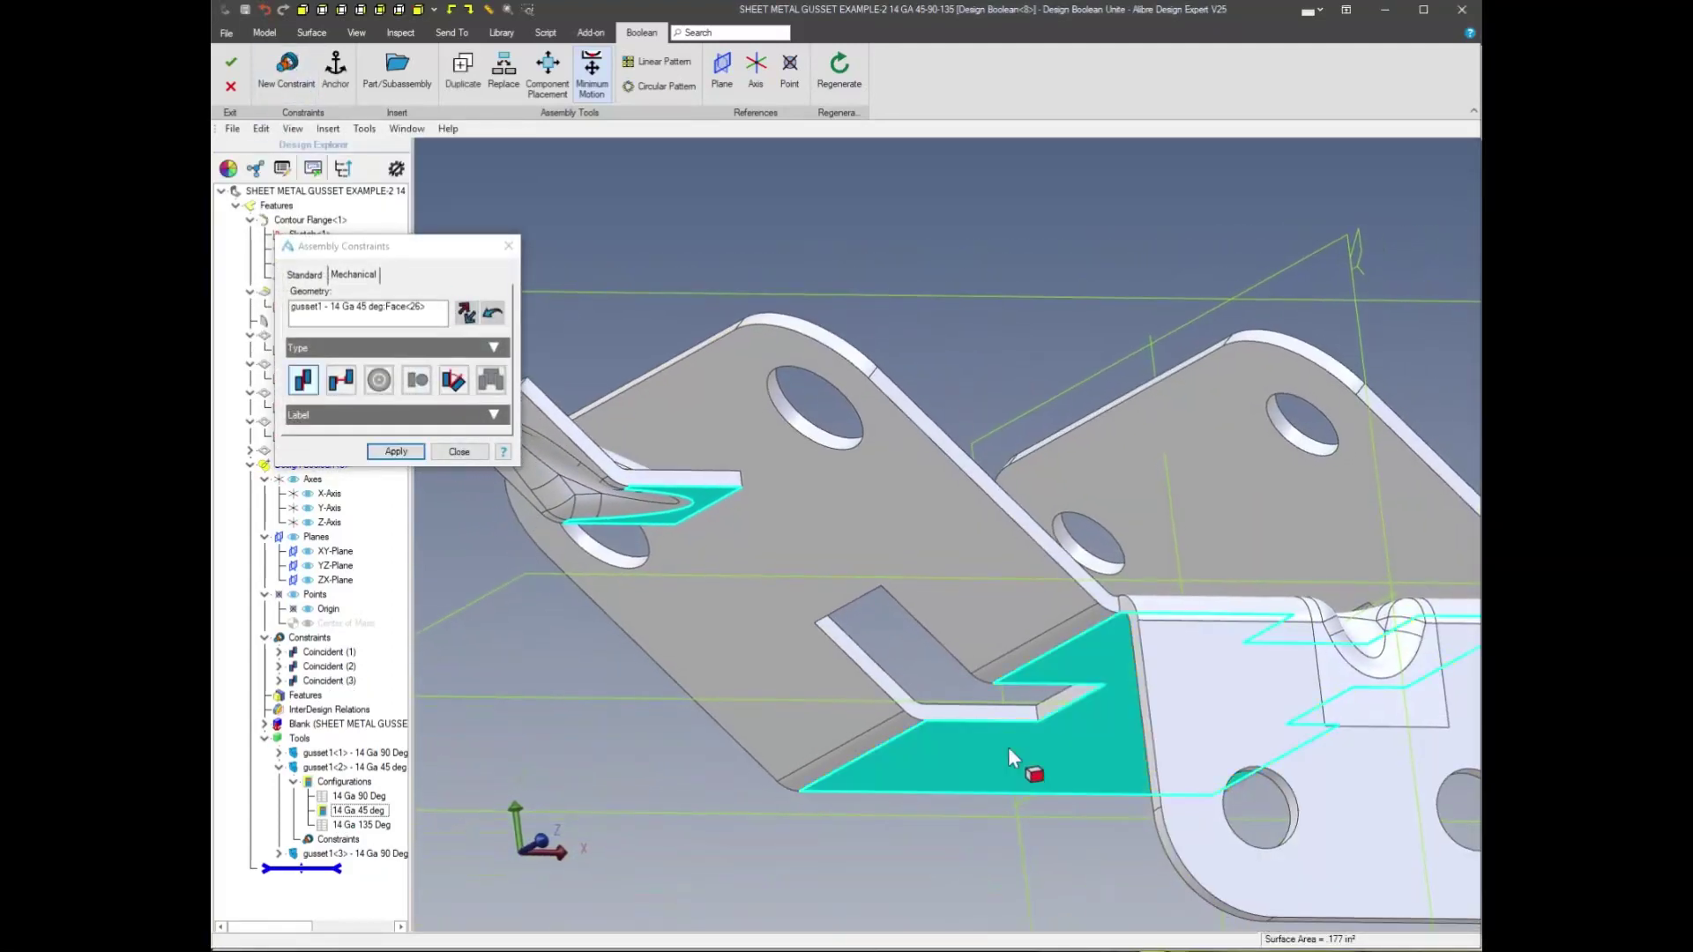
click(396, 452)
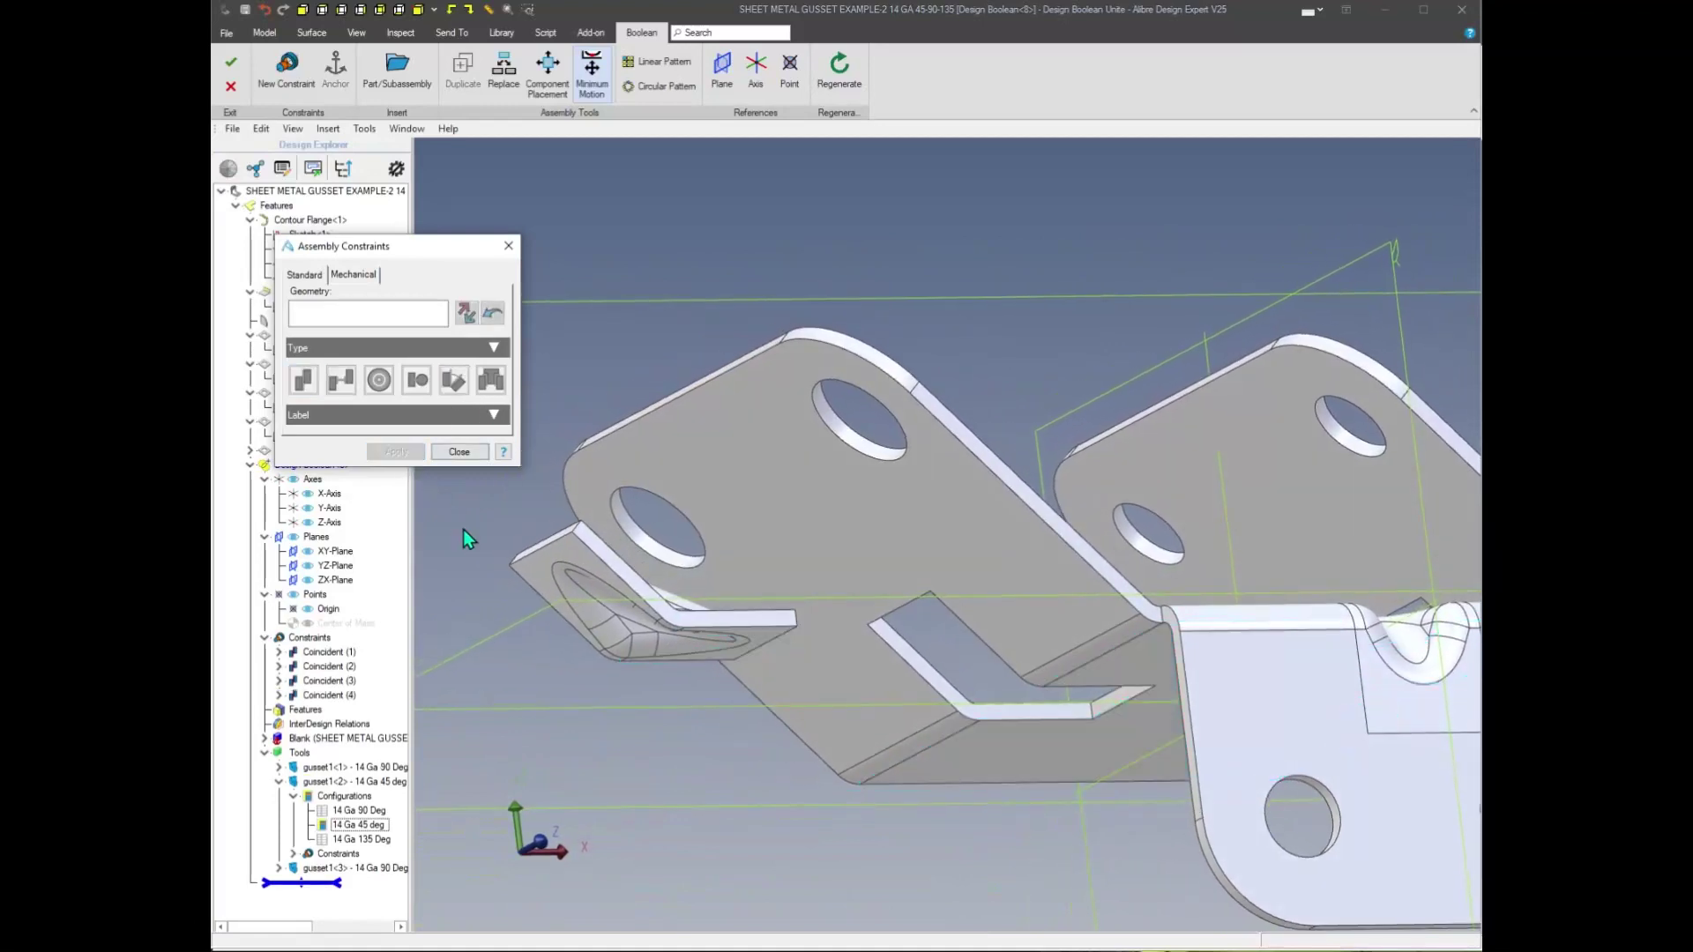
click(547, 575)
click(827, 545)
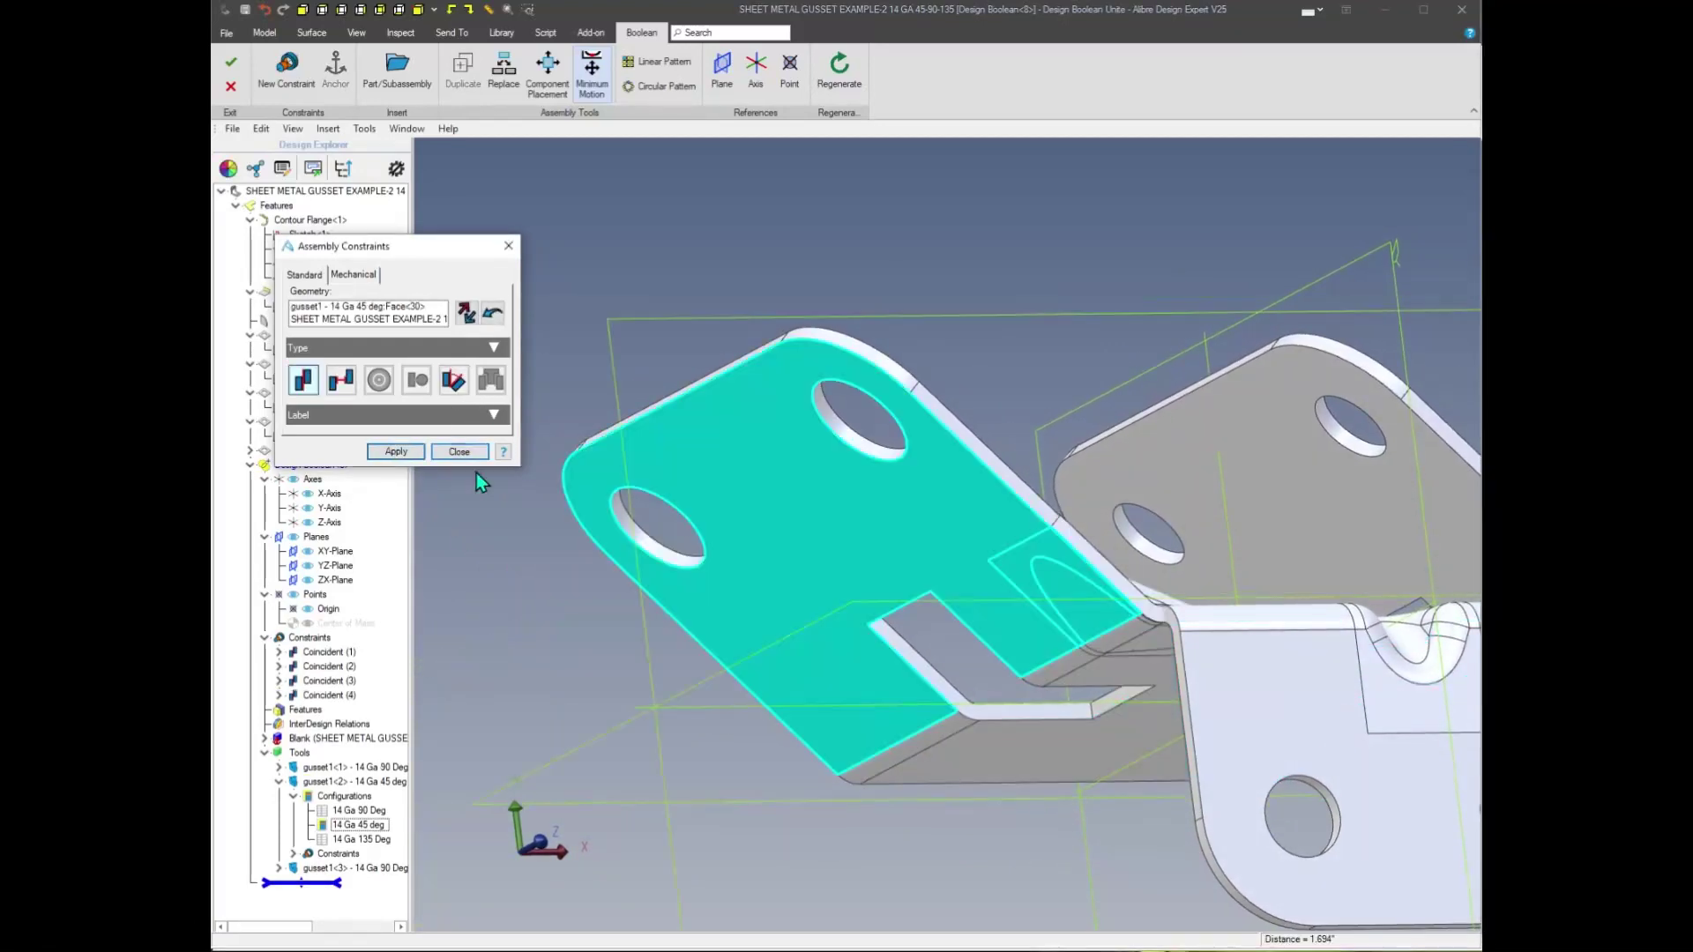
click(397, 451)
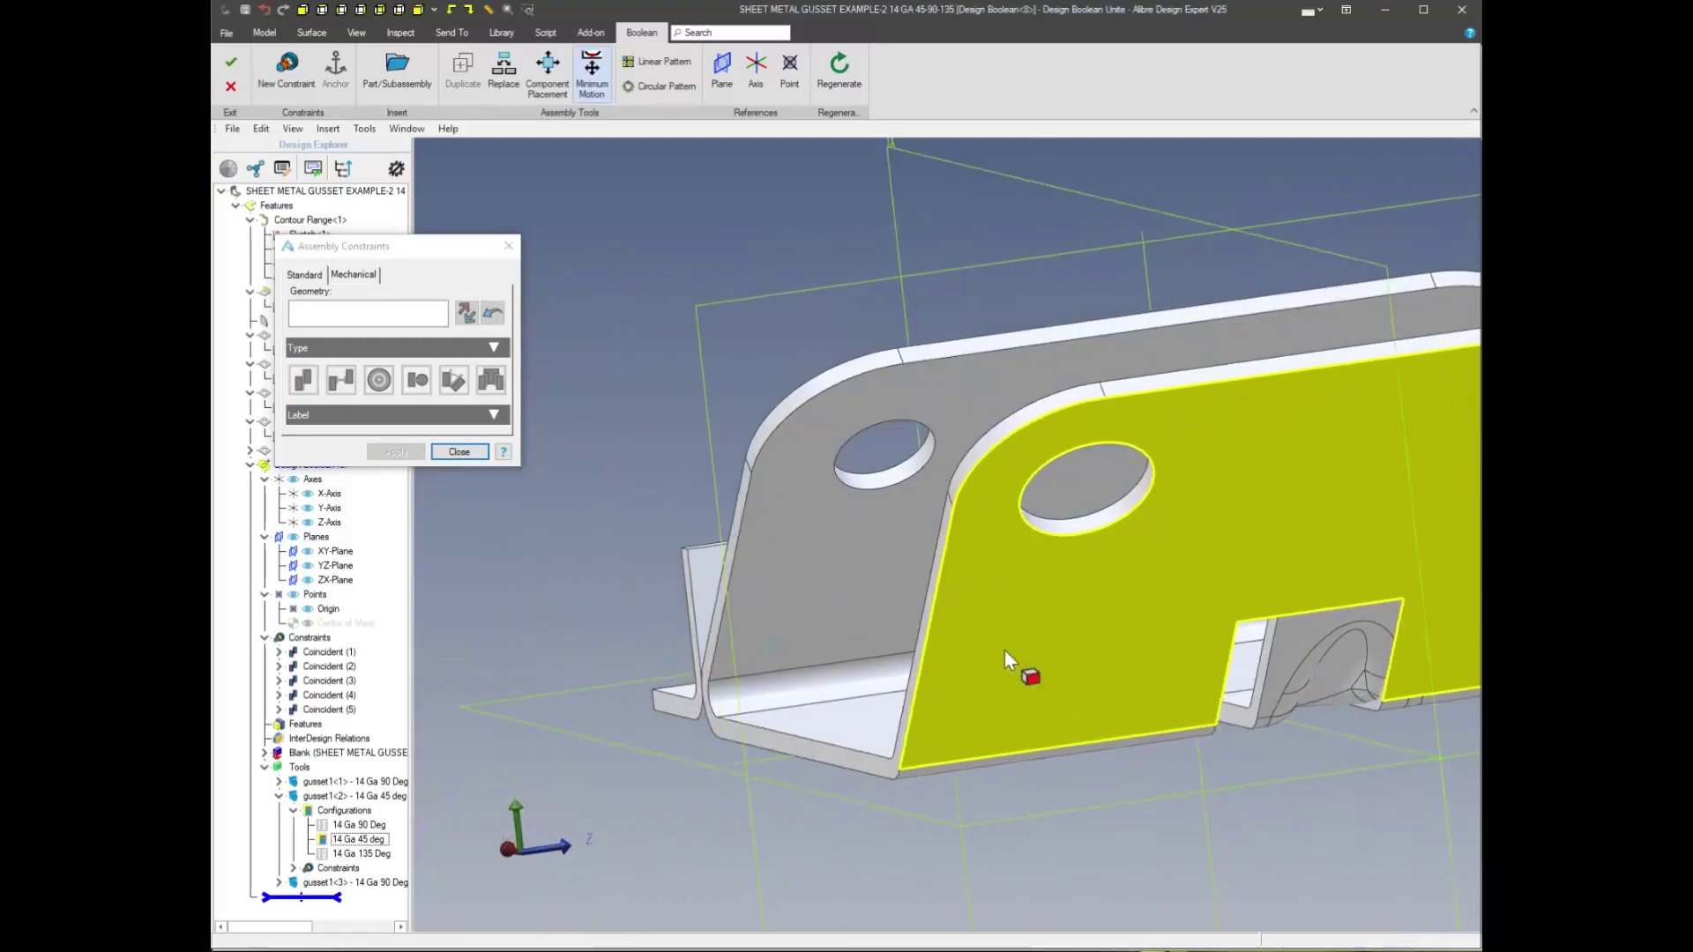
Constrain the 45 deg gusset's end face coincident with the matching wall of its notch and finish constraining
click(1058, 587)
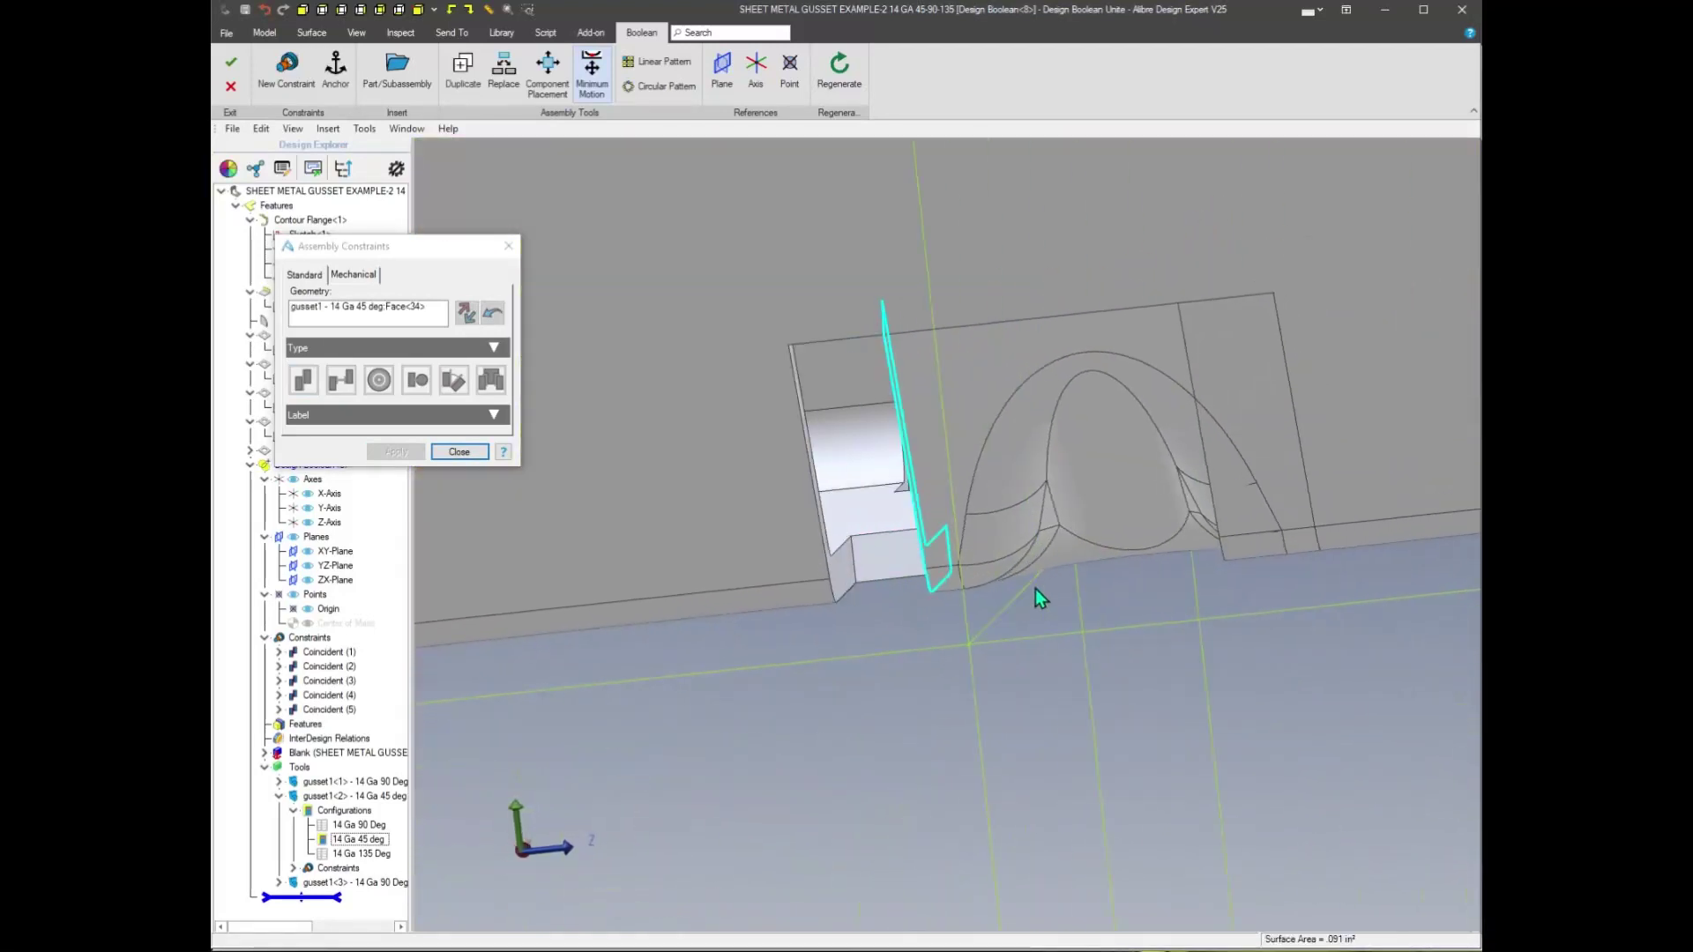
click(563, 469)
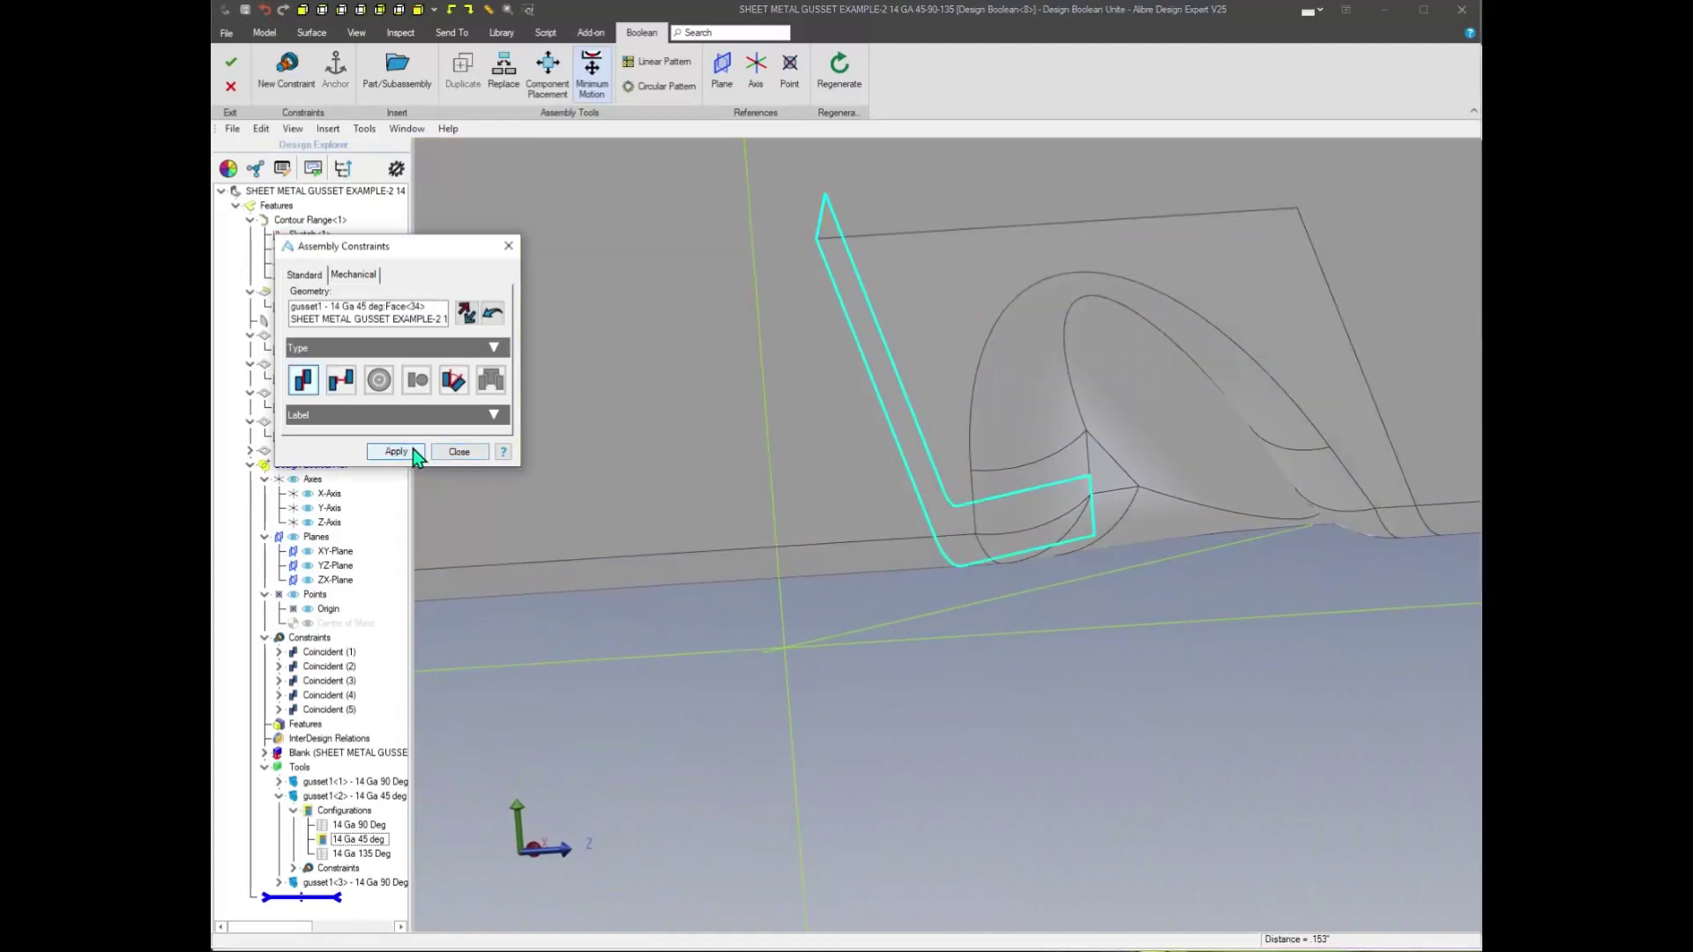
click(413, 449)
click(459, 452)
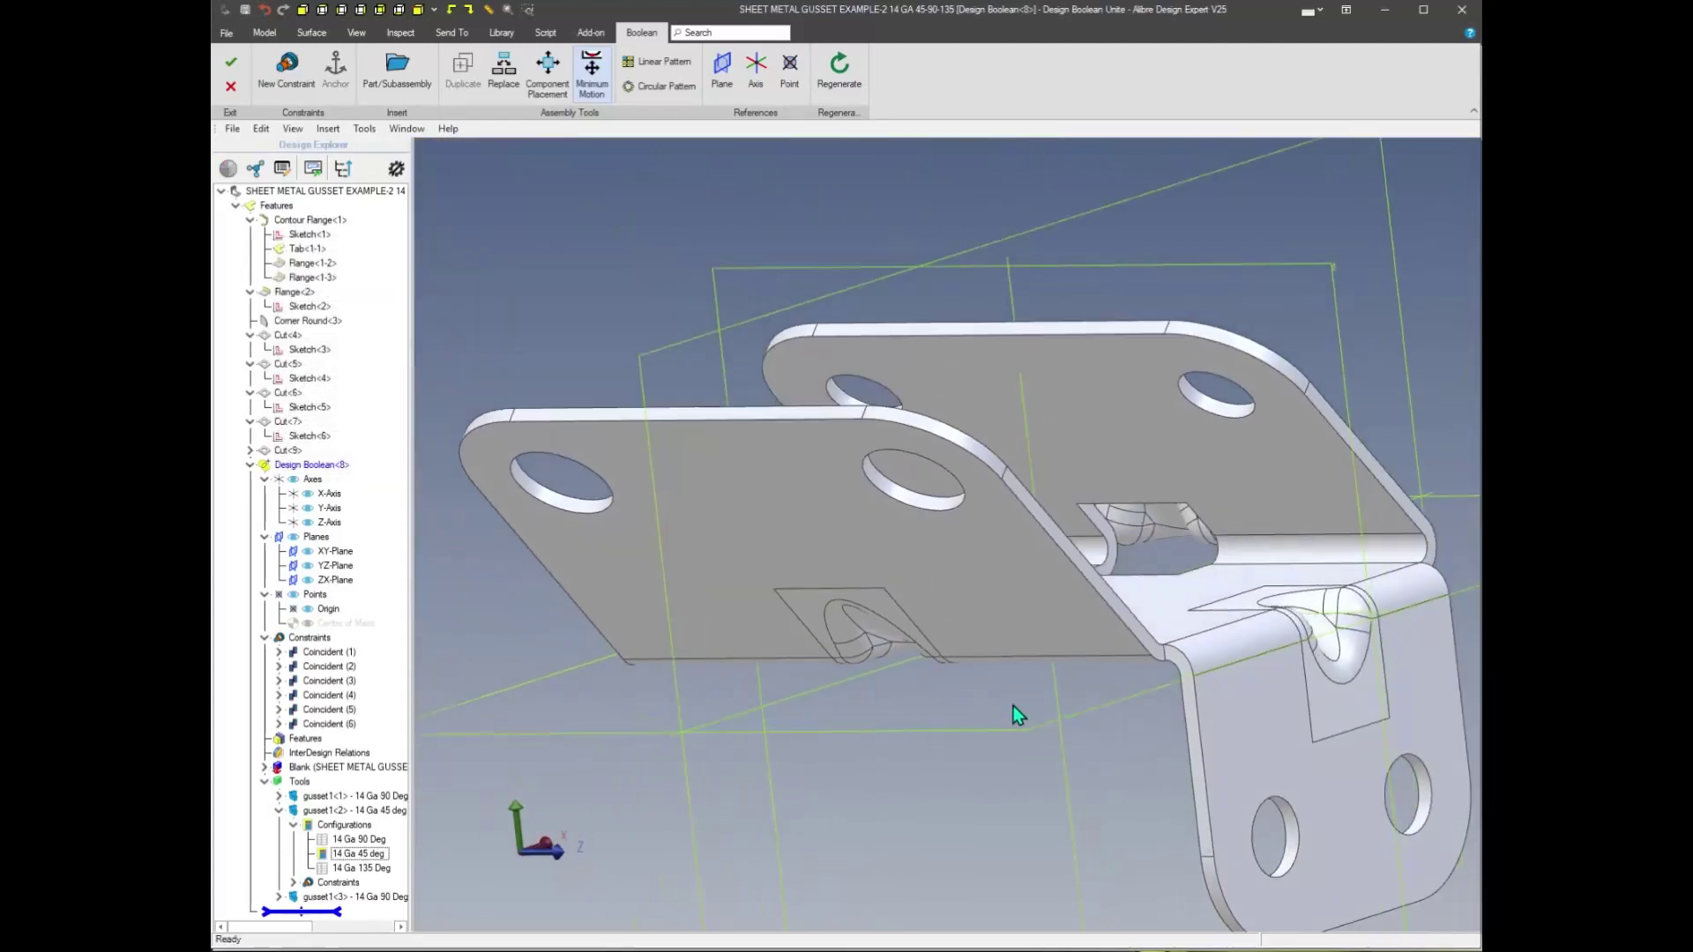
Switch the remaining gusset copy to 14 Ga 135 Deg and constrain its leg face coincident with the inward-leaning flange's outer face
click(280, 811)
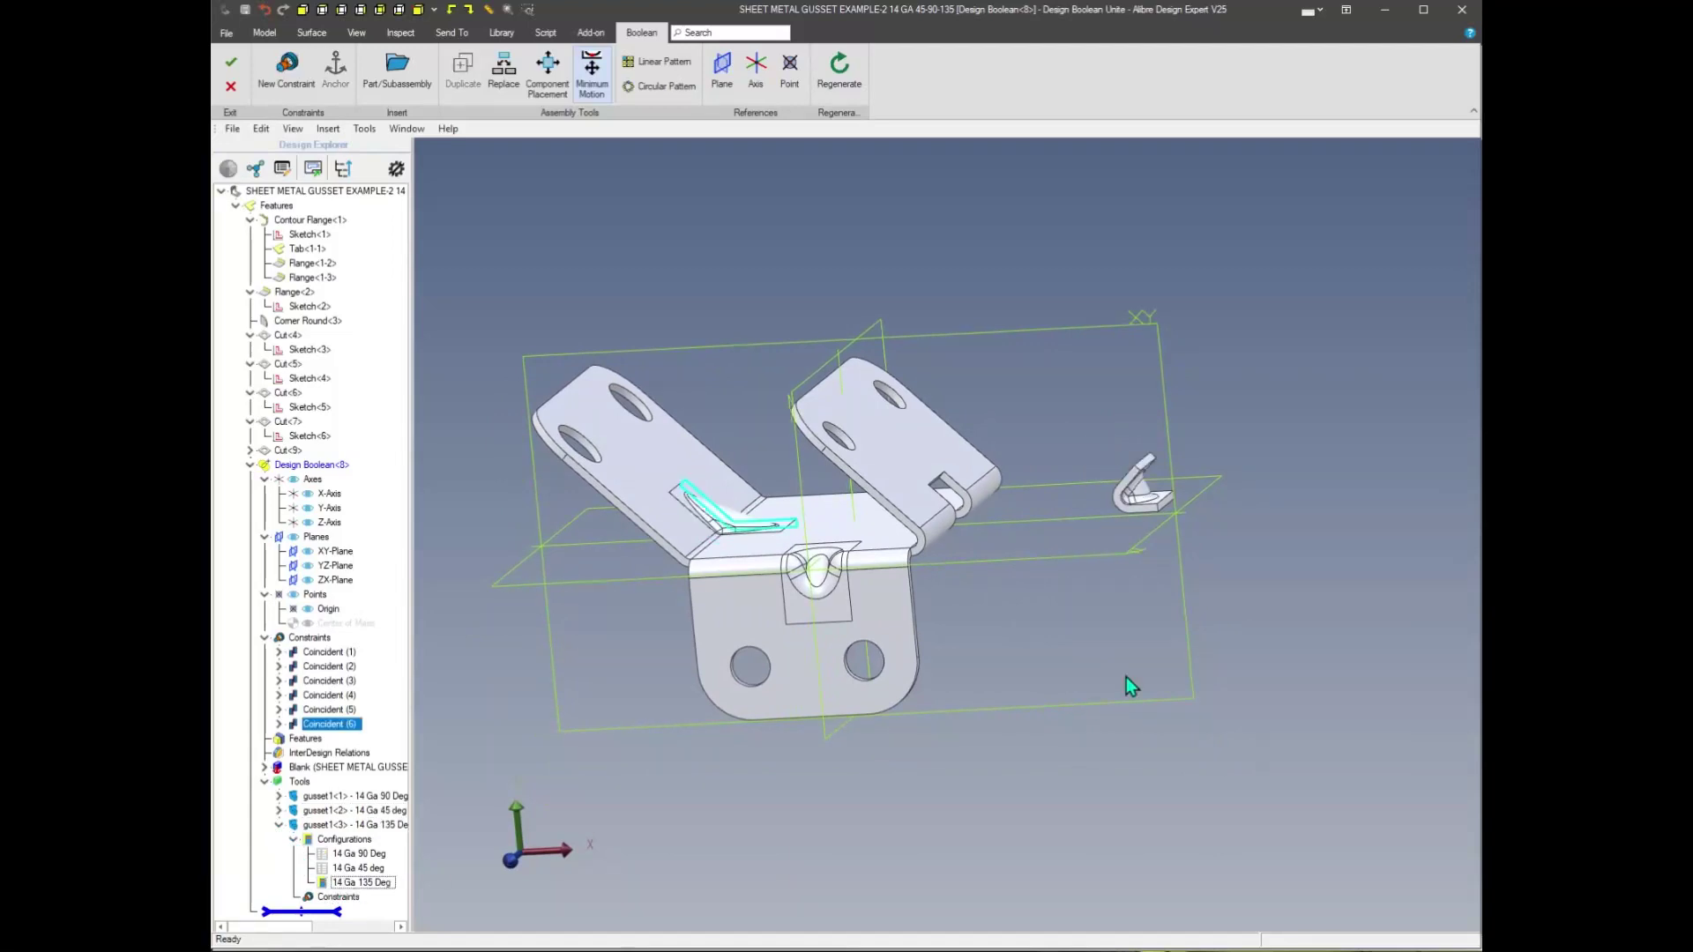
click(677, 327)
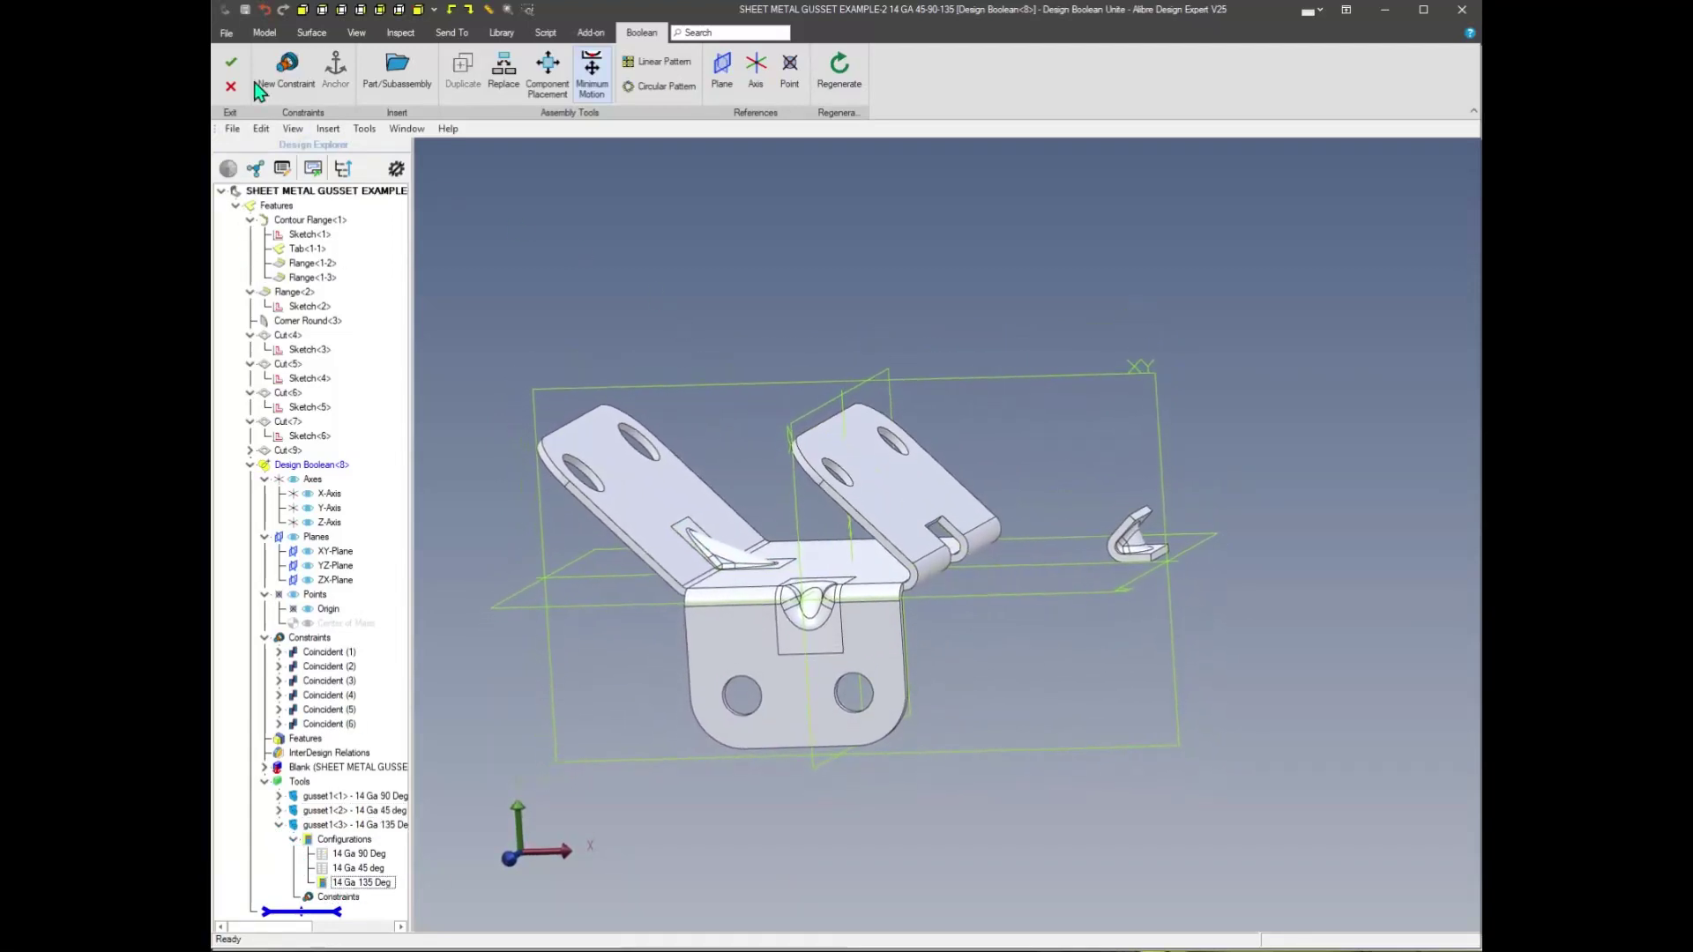
click(285, 65)
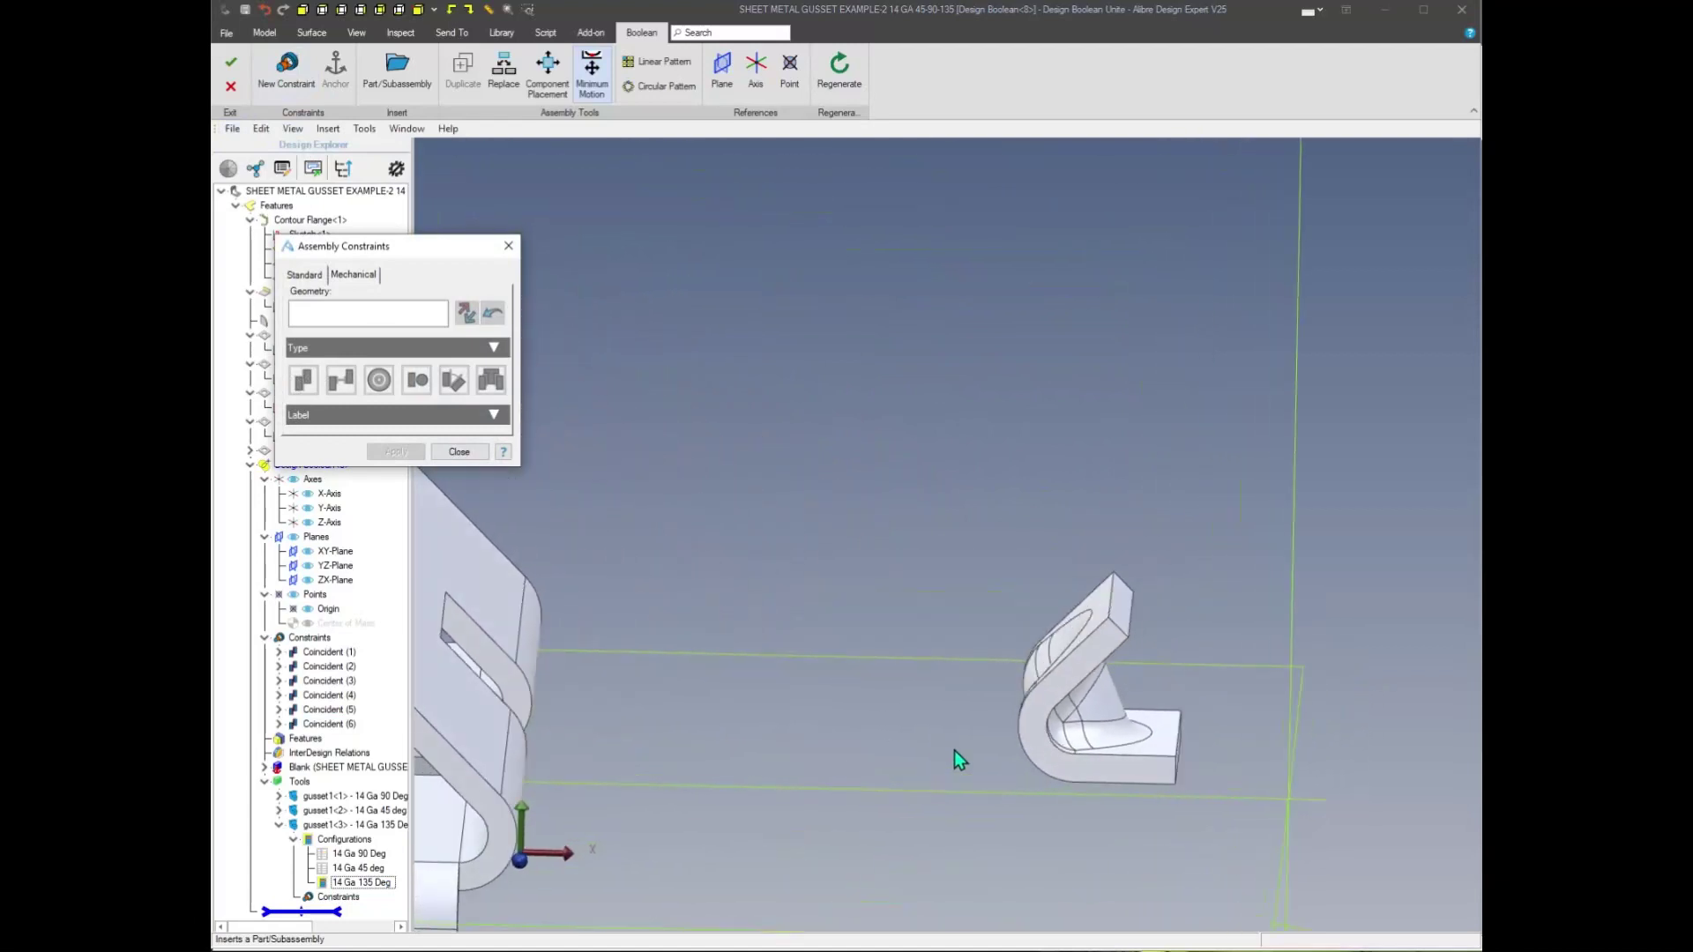
click(954, 469)
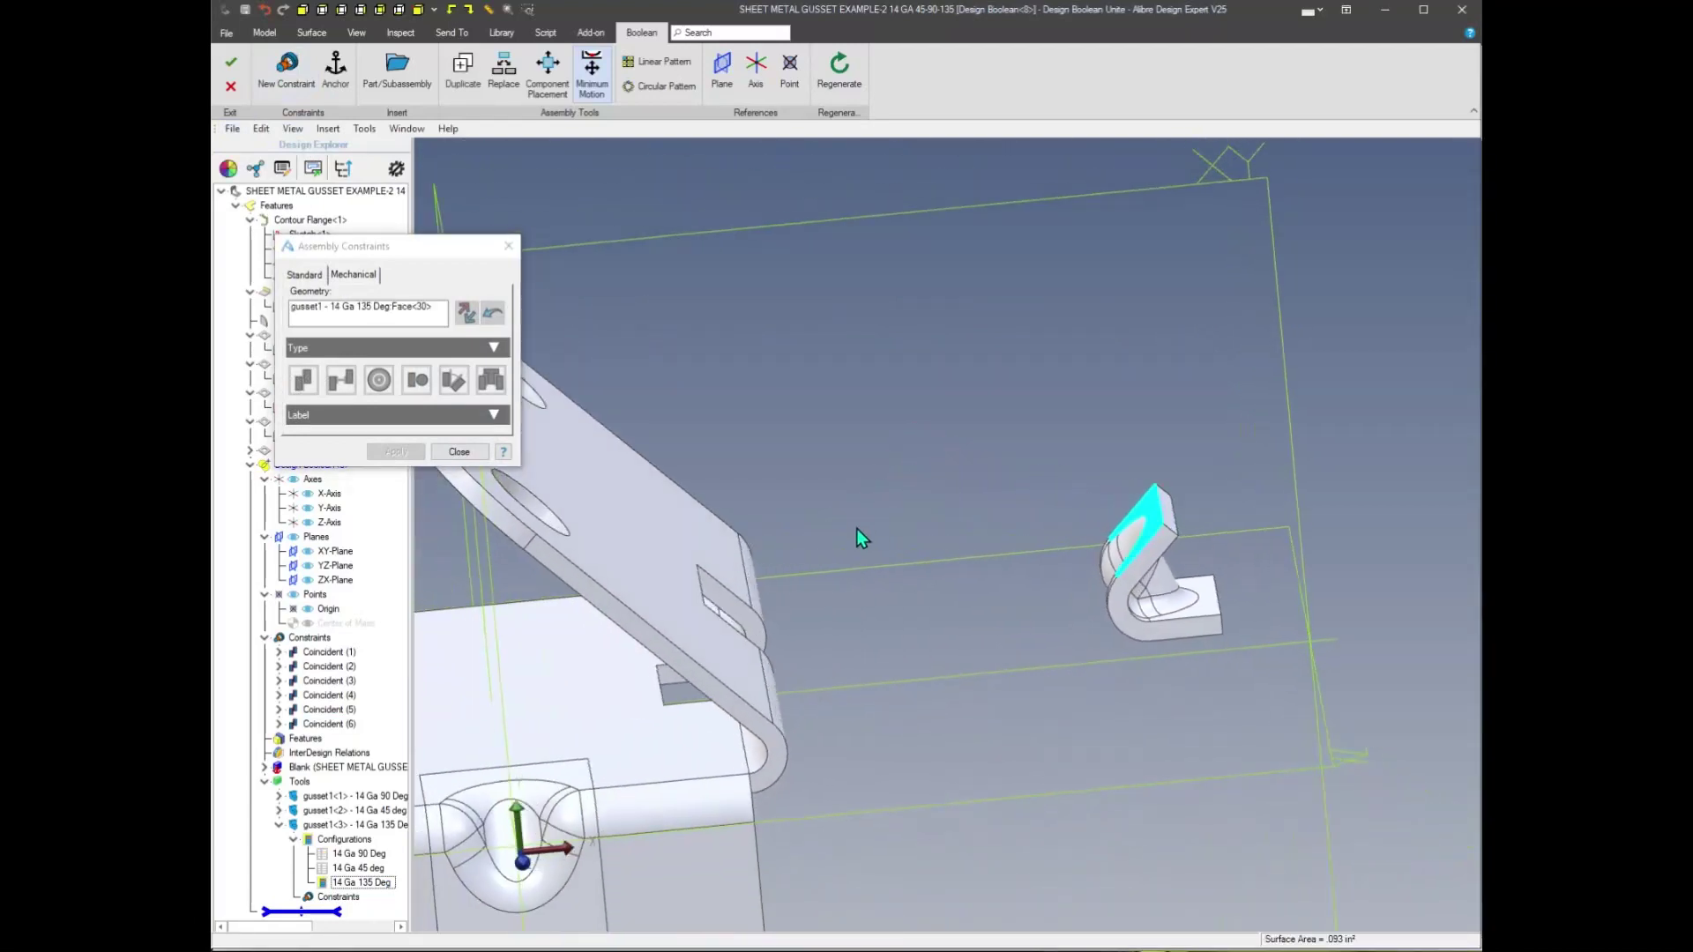
click(775, 522)
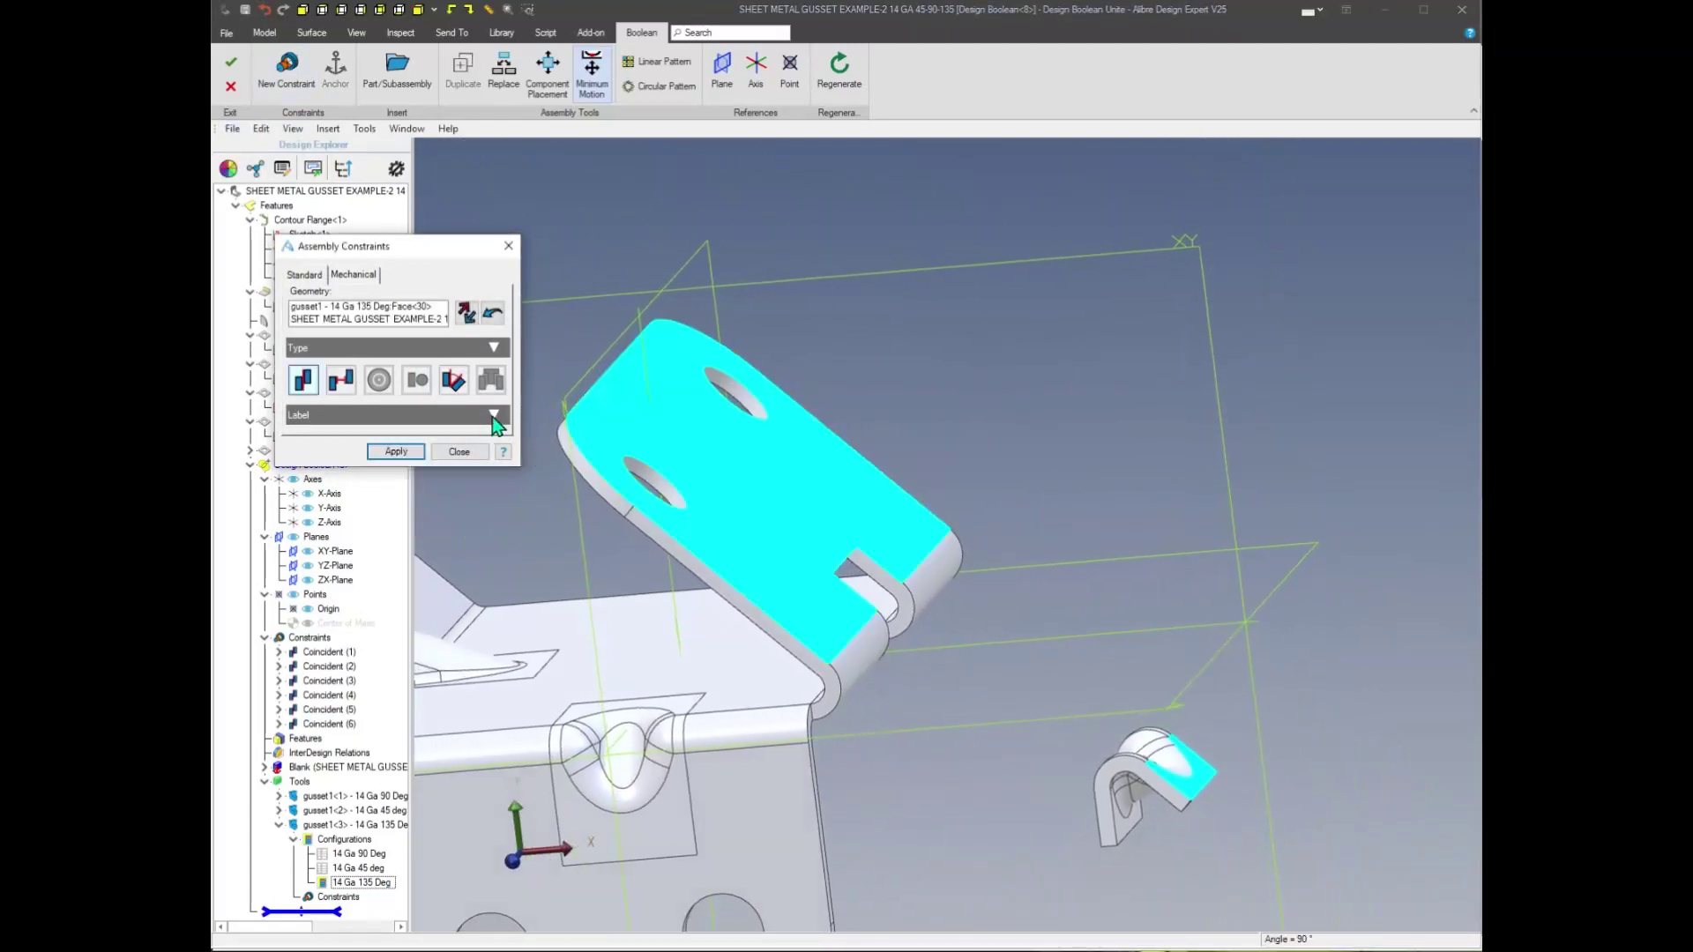
click(468, 312)
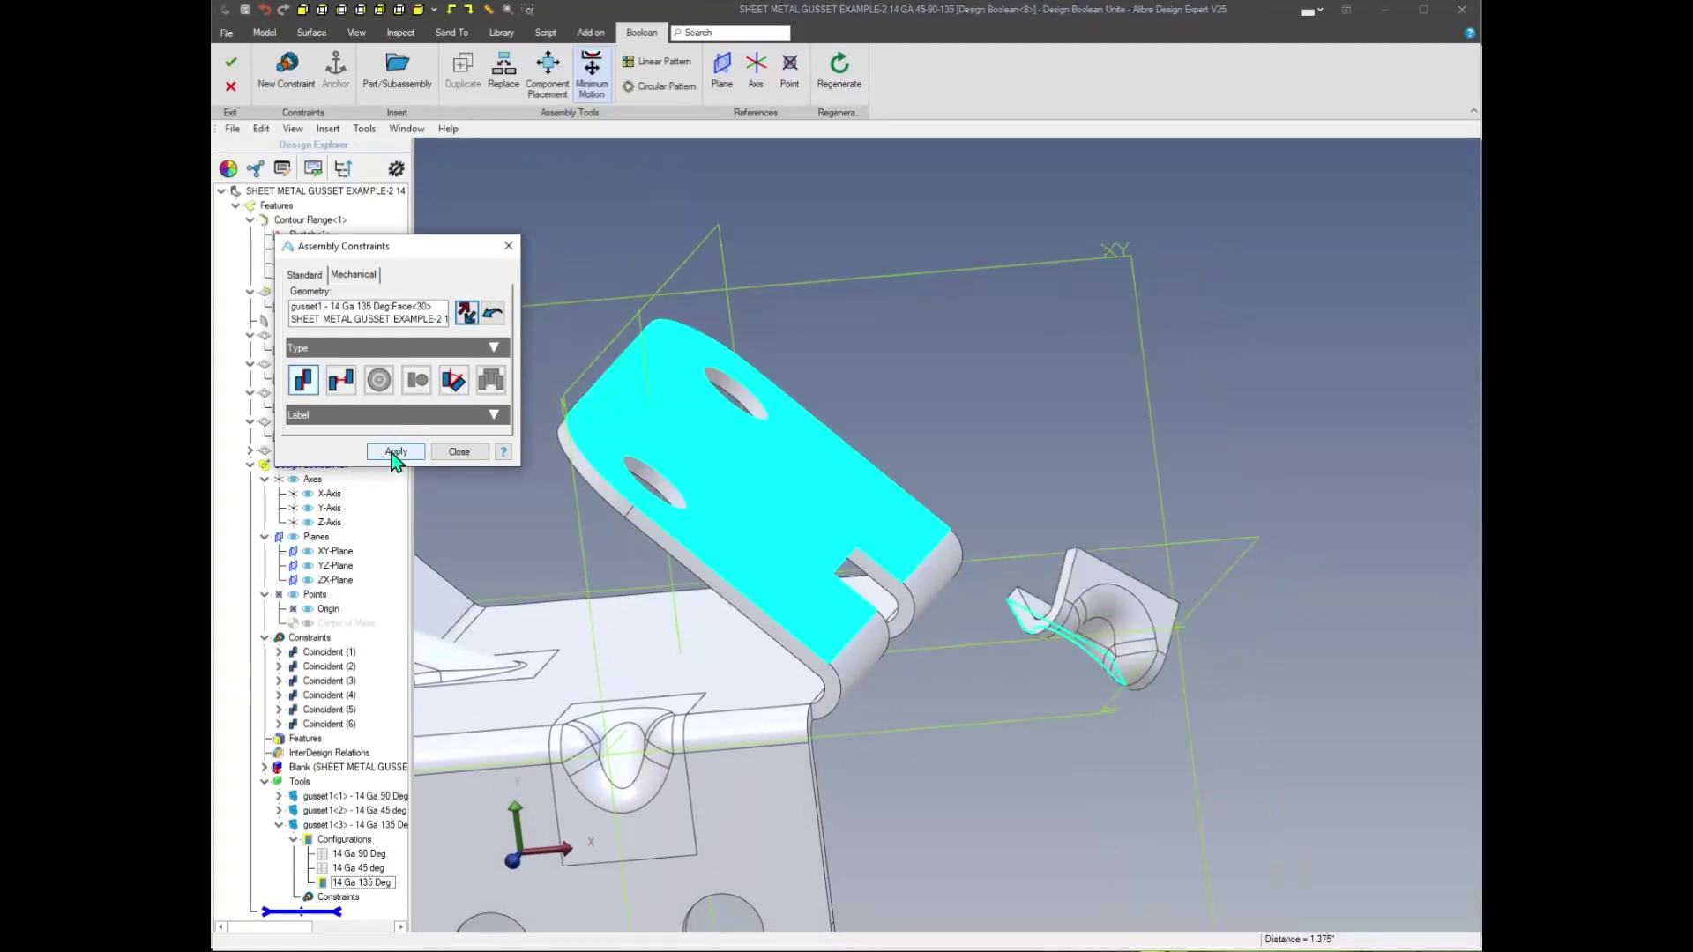
click(394, 452)
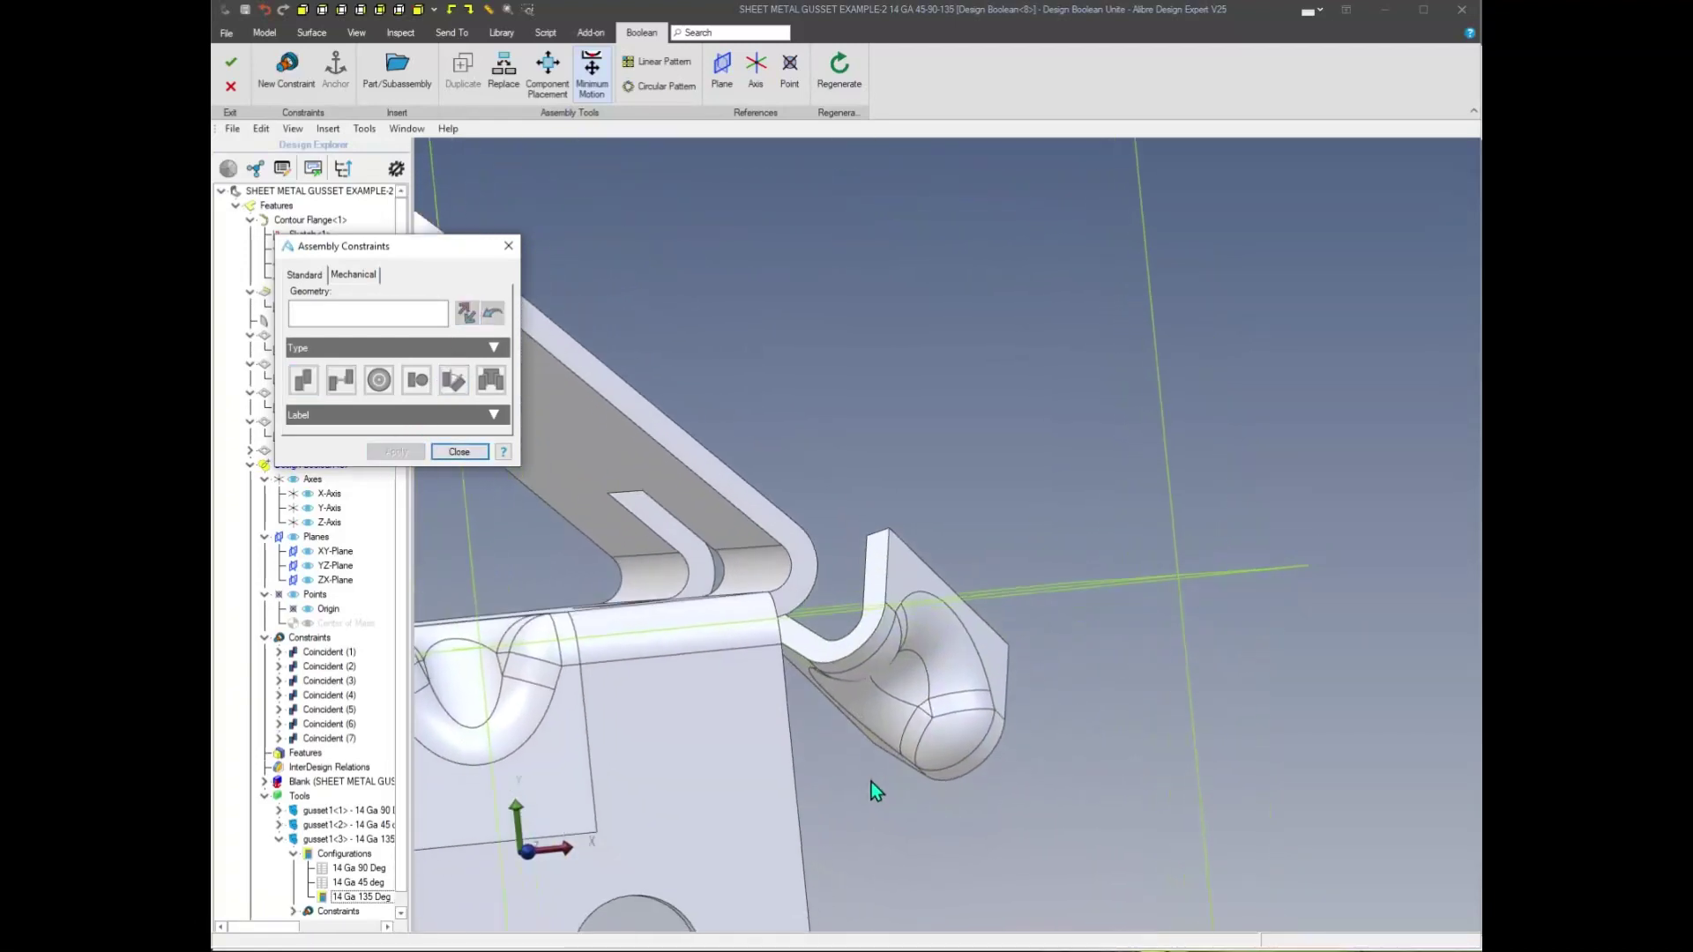
click(707, 621)
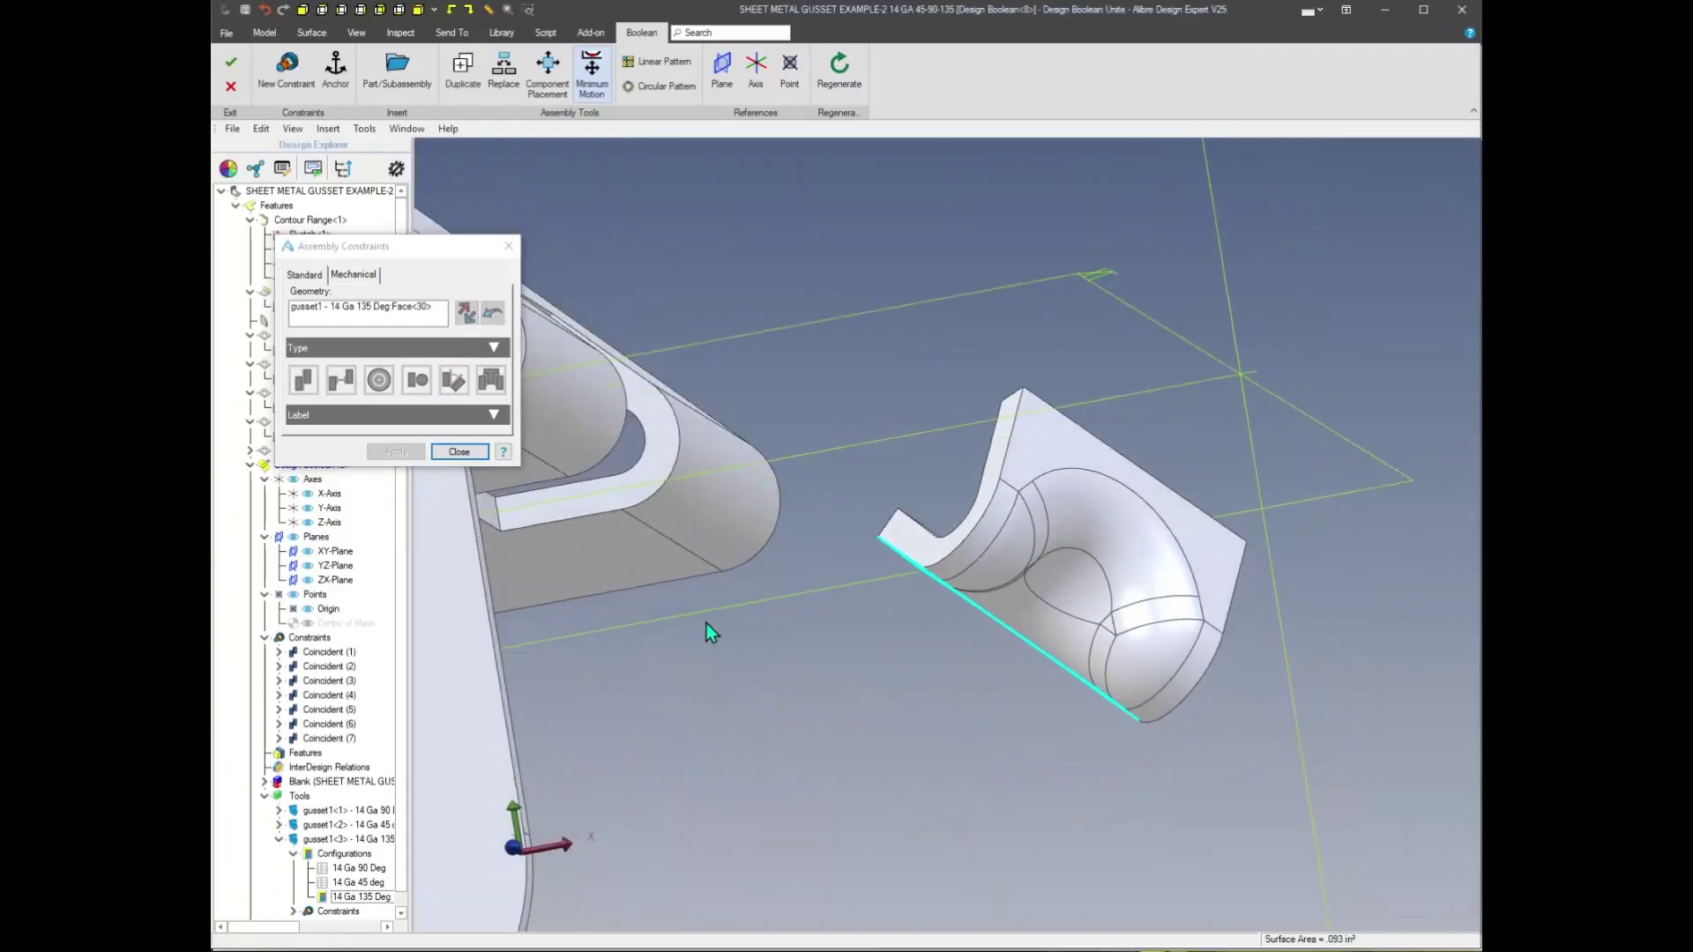
click(774, 602)
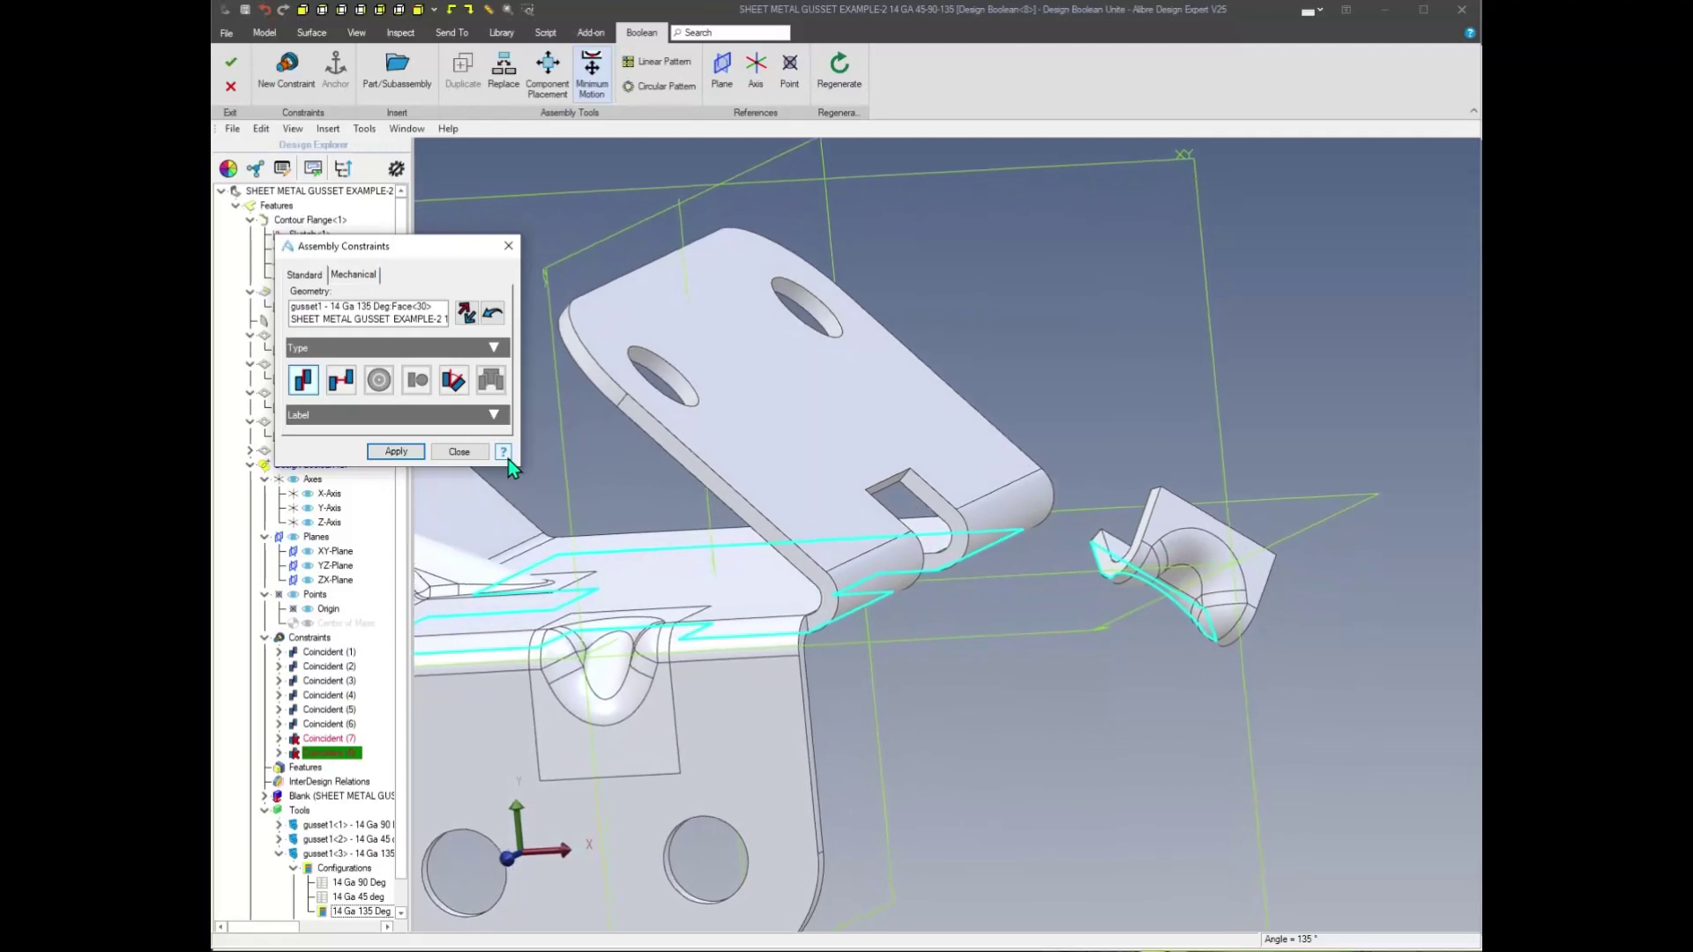
click(1140, 374)
click(491, 314)
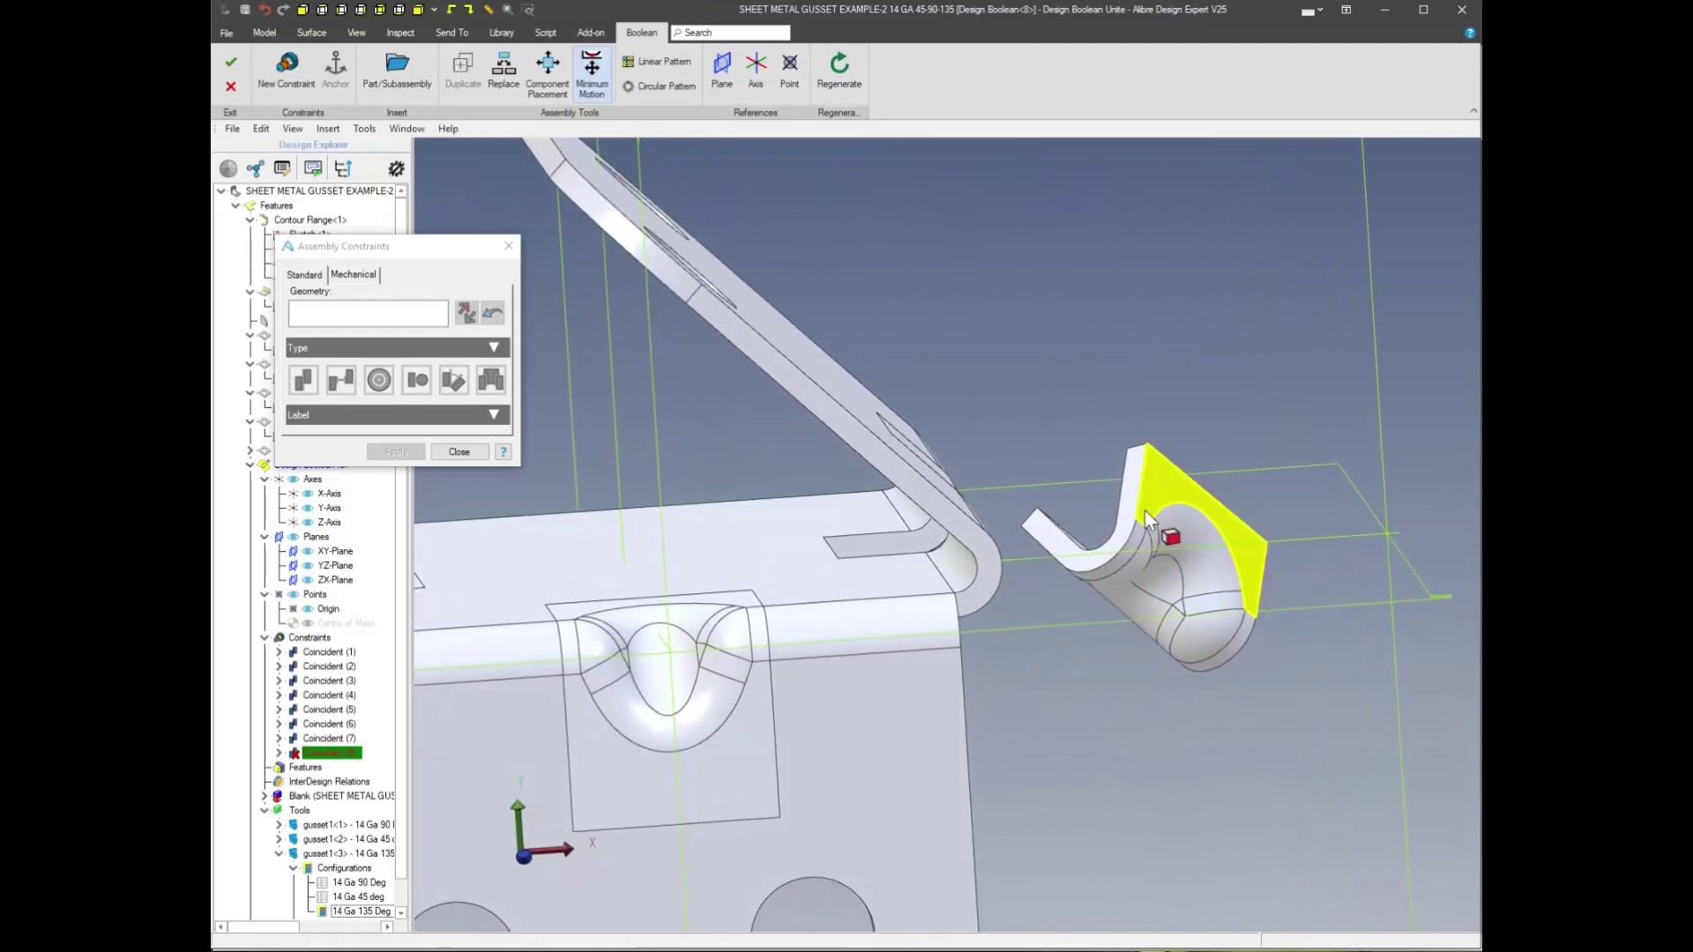
Constrain the 135 Deg gusset's end face coincident with the matching wall of the notch in the inward-leaning flange's bend
click(1129, 480)
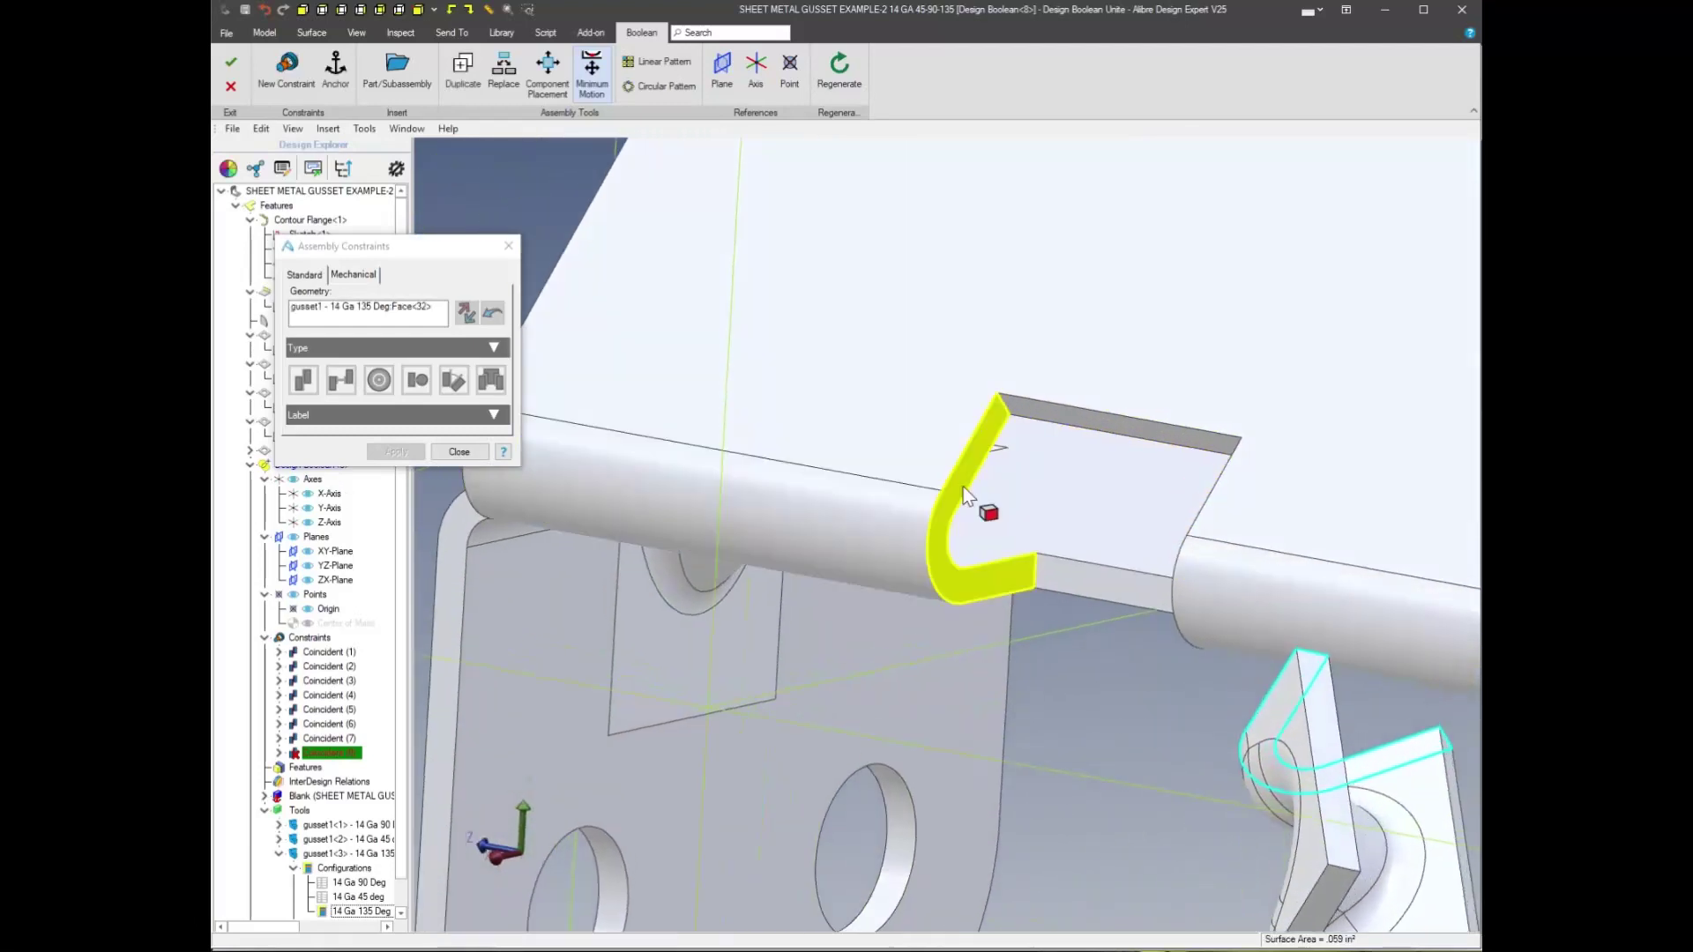
click(942, 444)
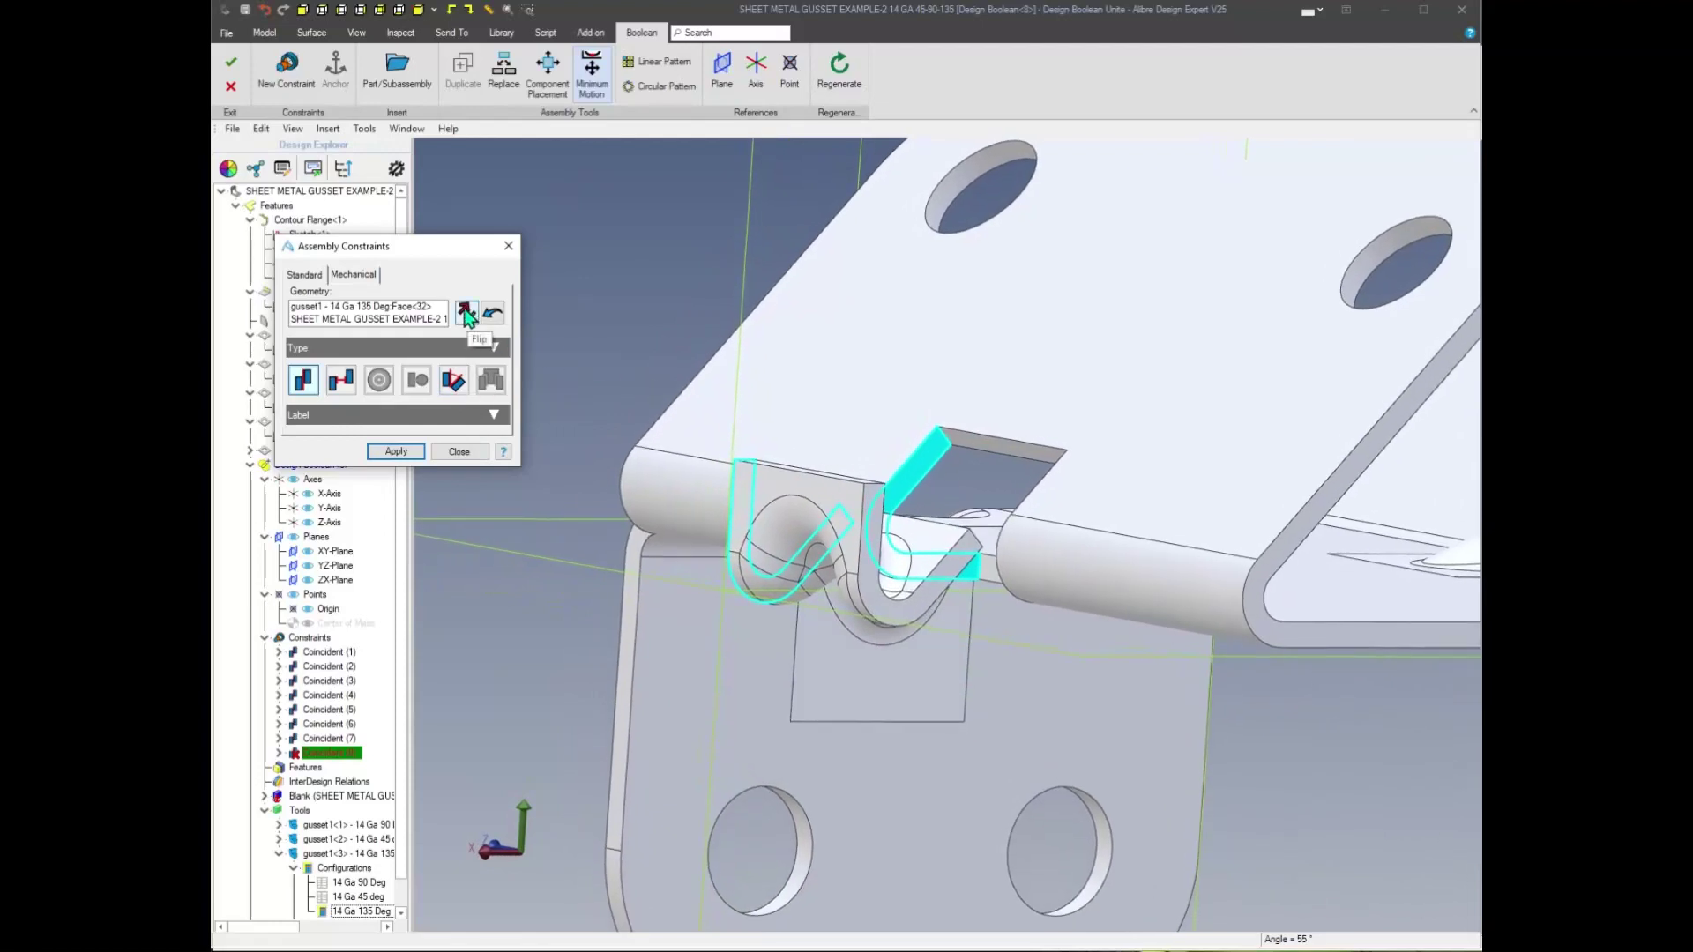
click(395, 451)
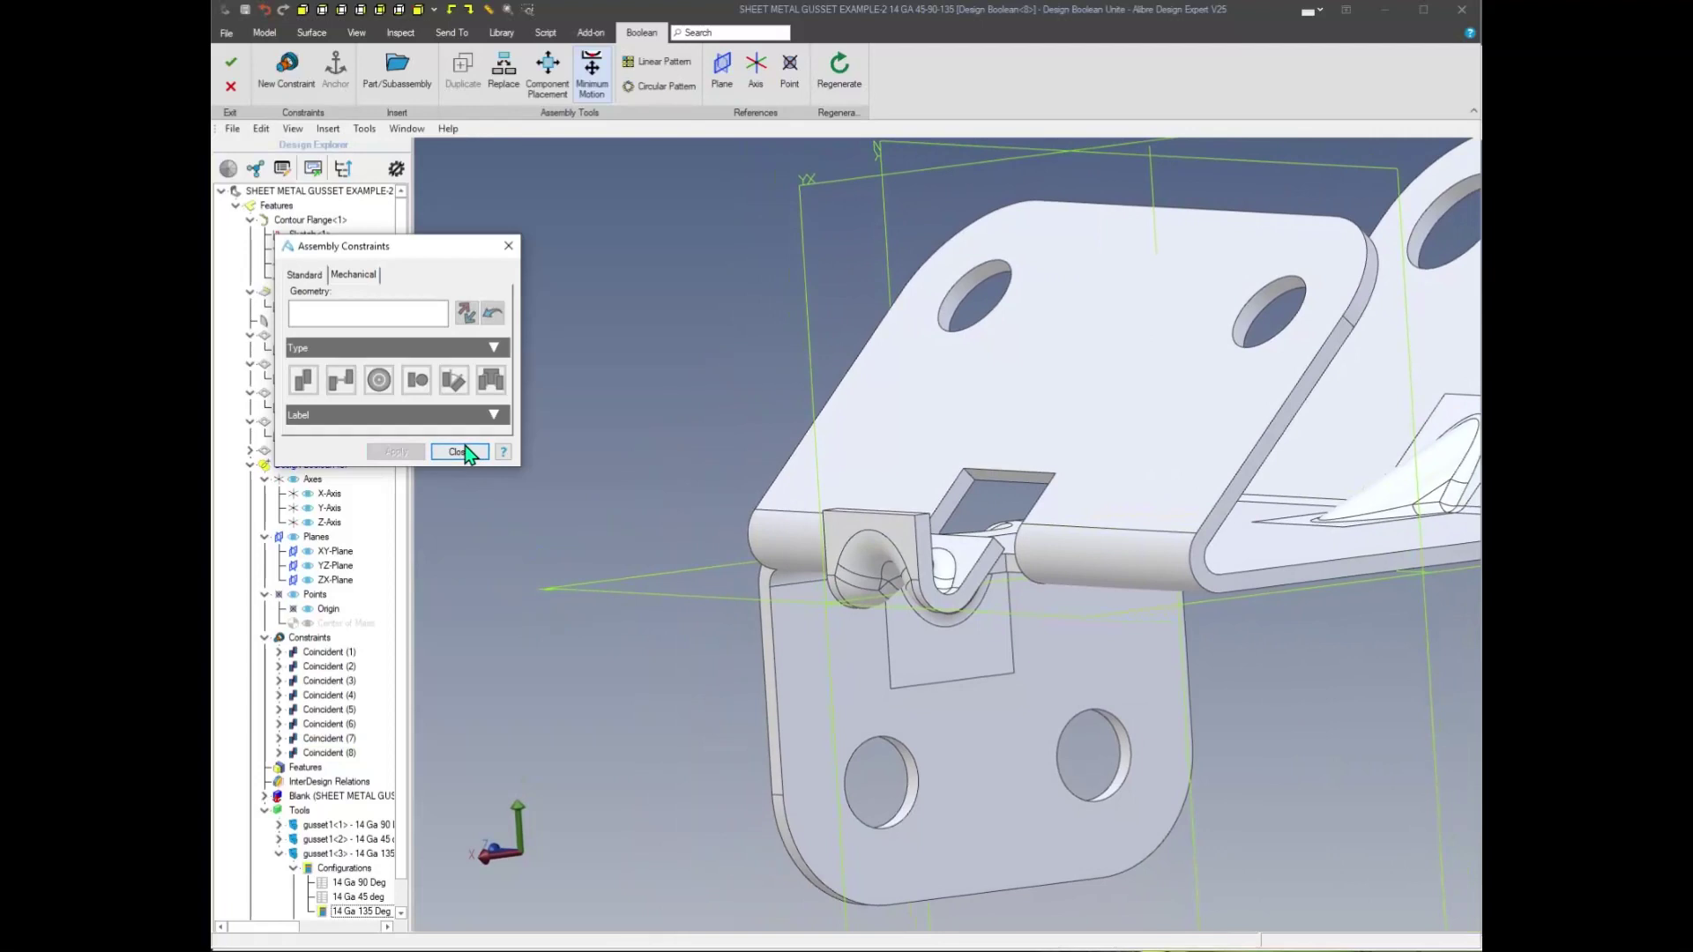
click(459, 452)
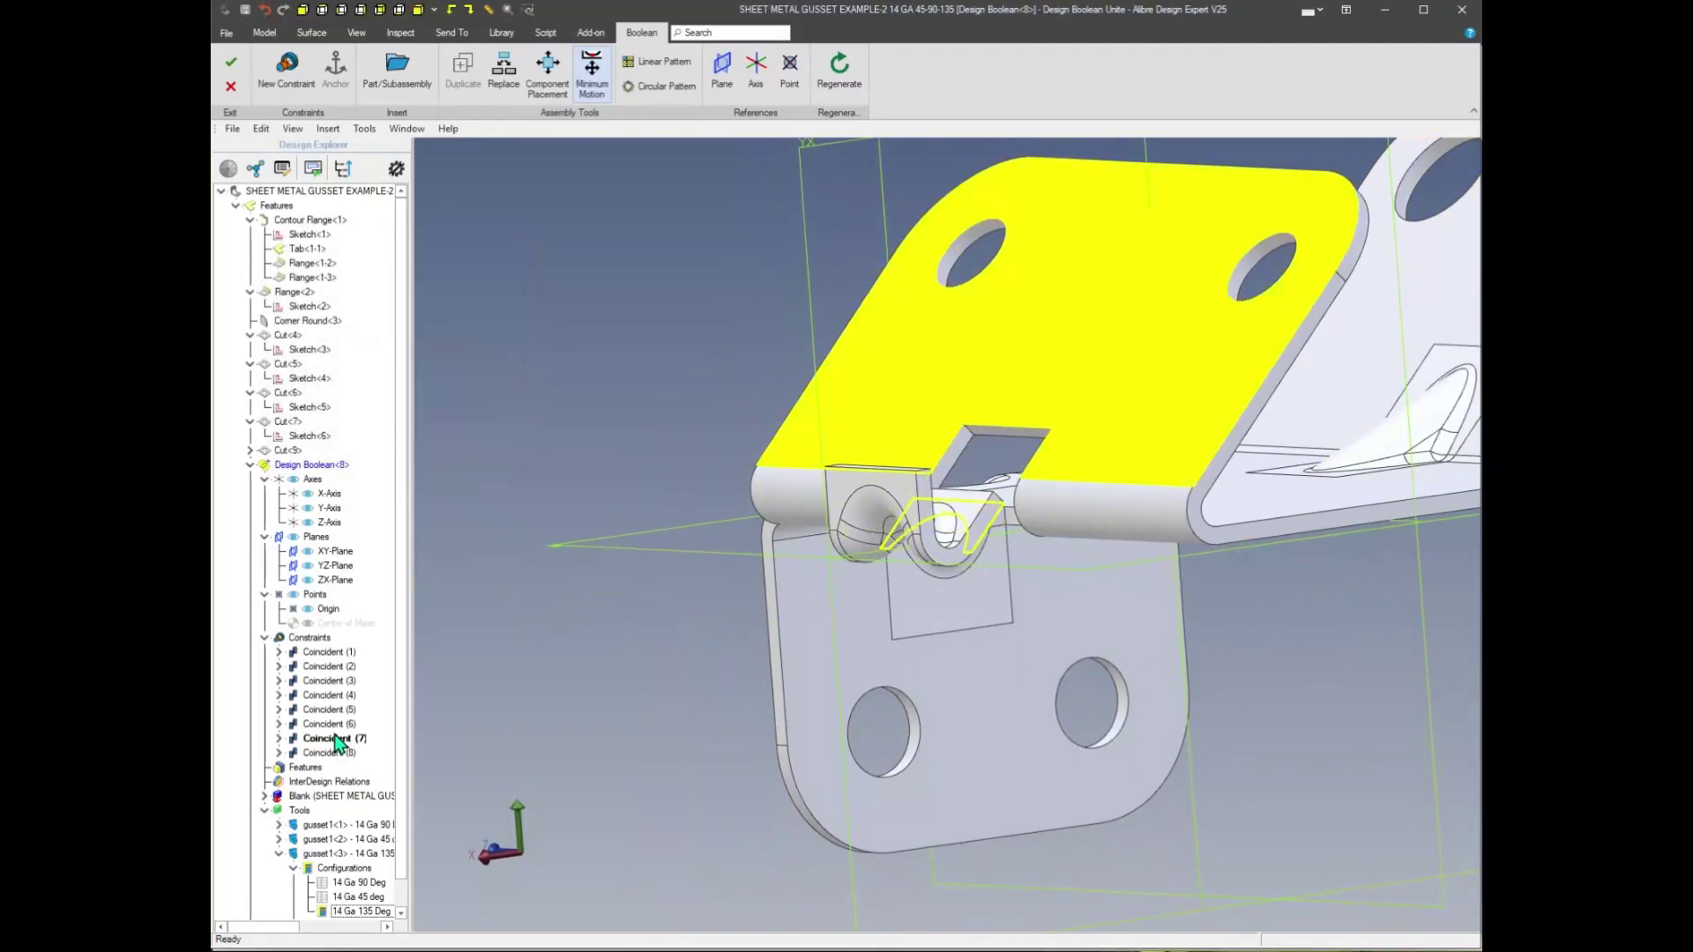
Flip the coincident constraint between the 135 Deg gusset's leg face and the inward-leaning flange's outer face
right_click(335, 739)
click(375, 752)
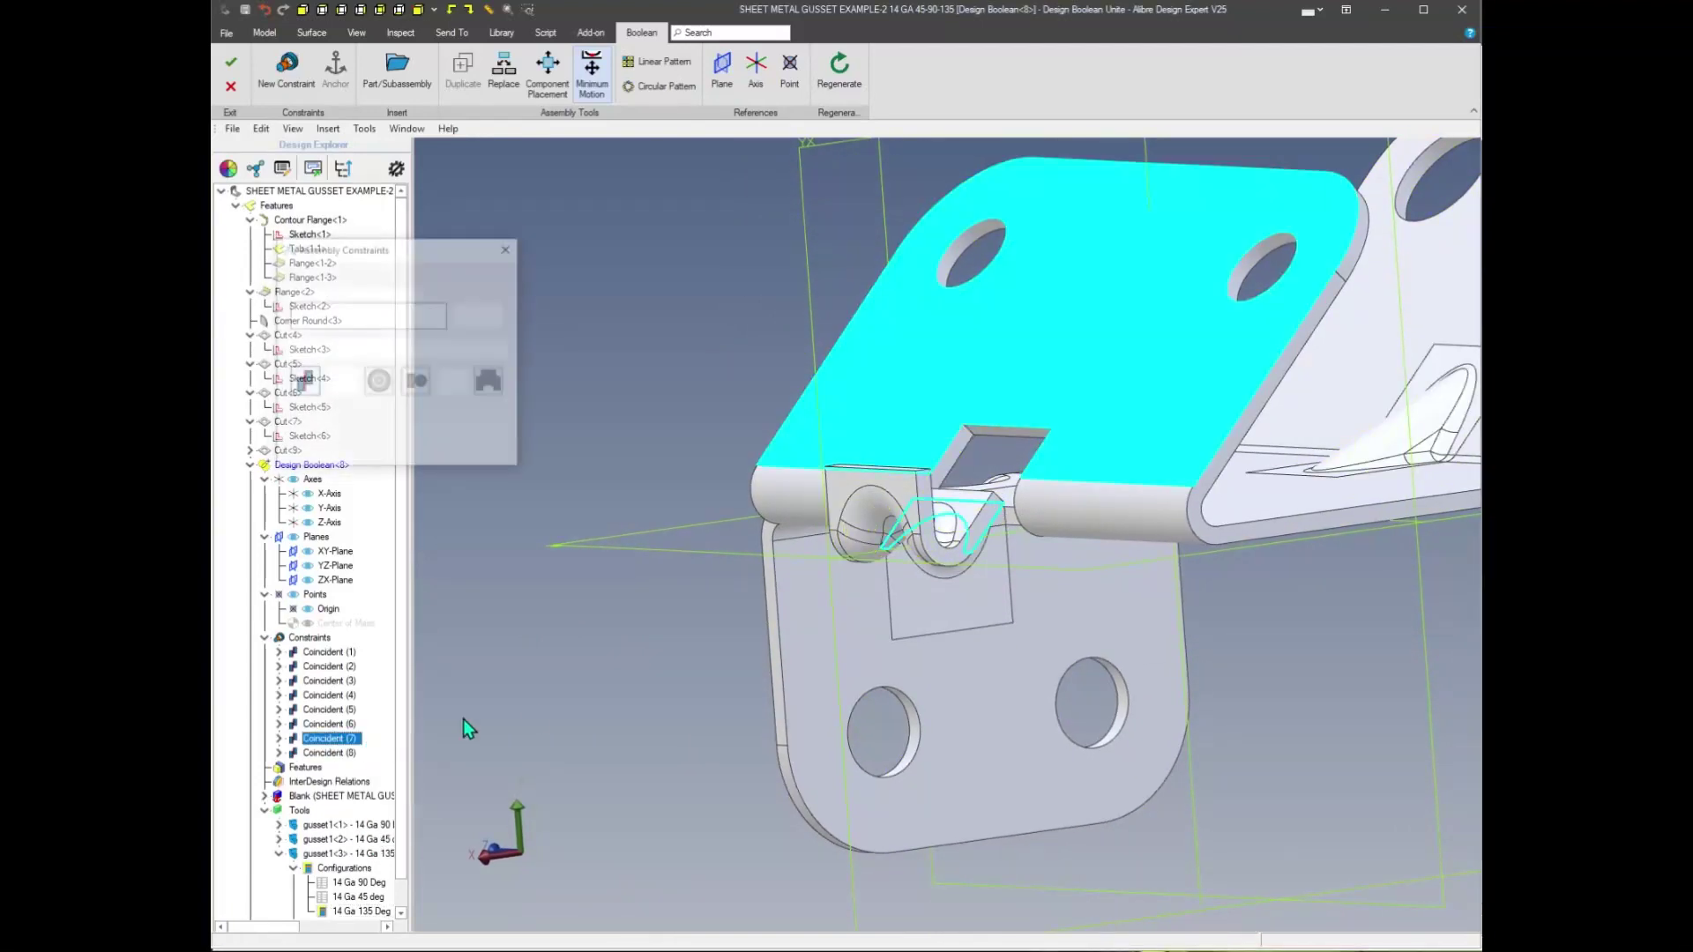
click(464, 314)
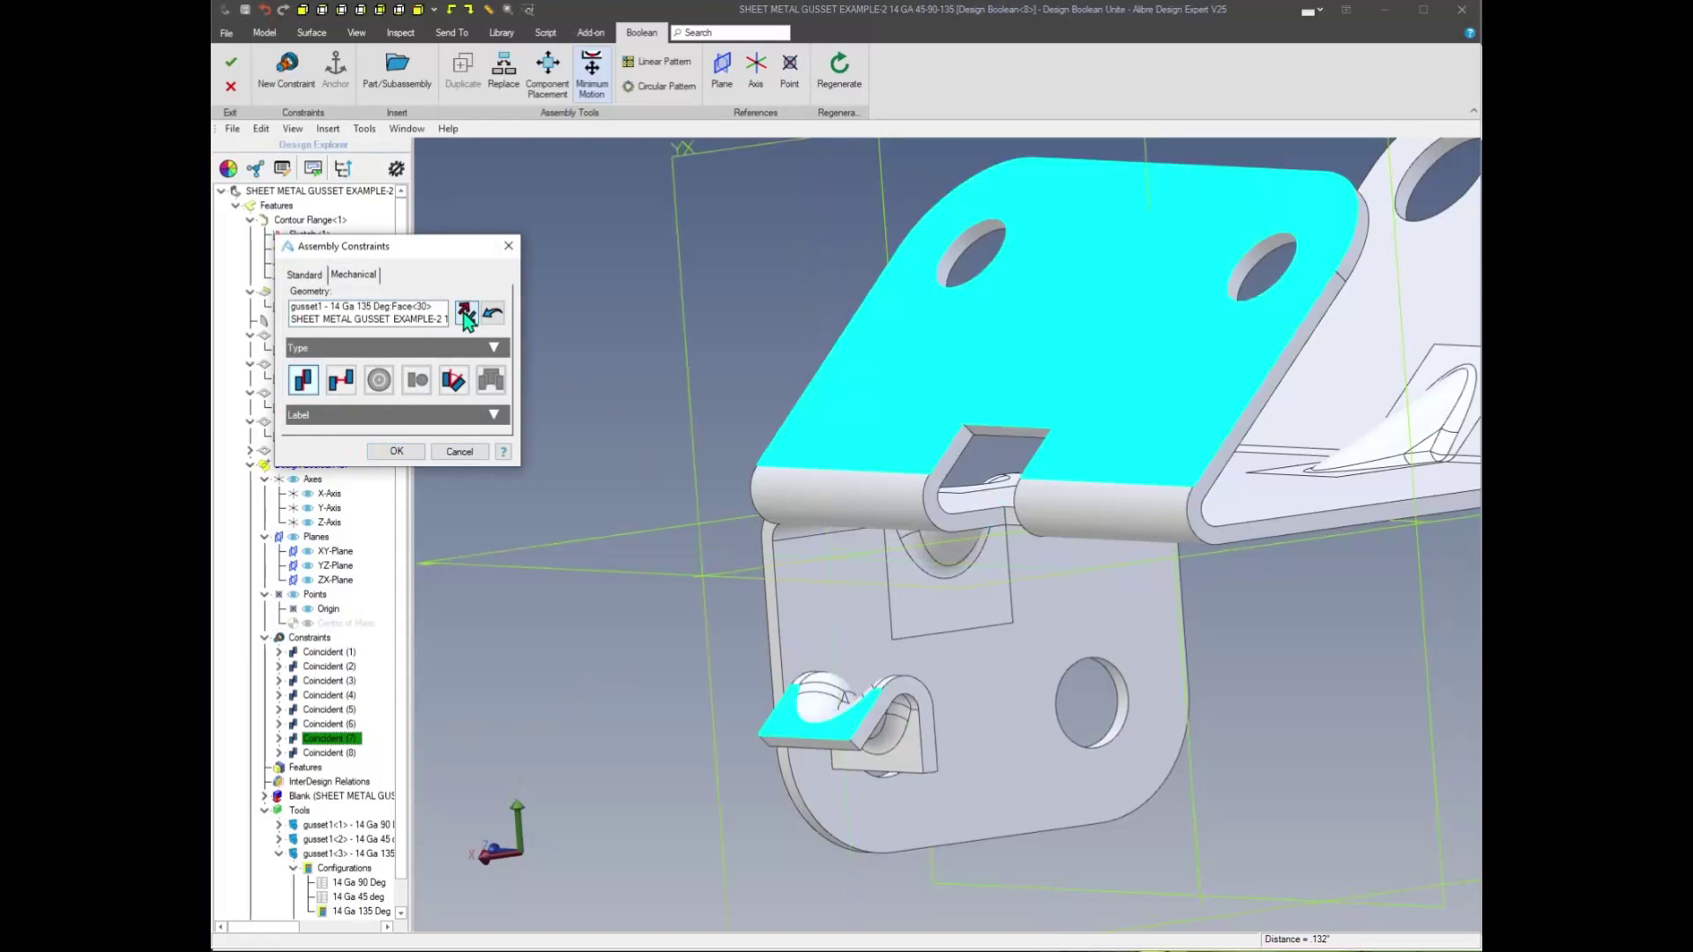
click(395, 452)
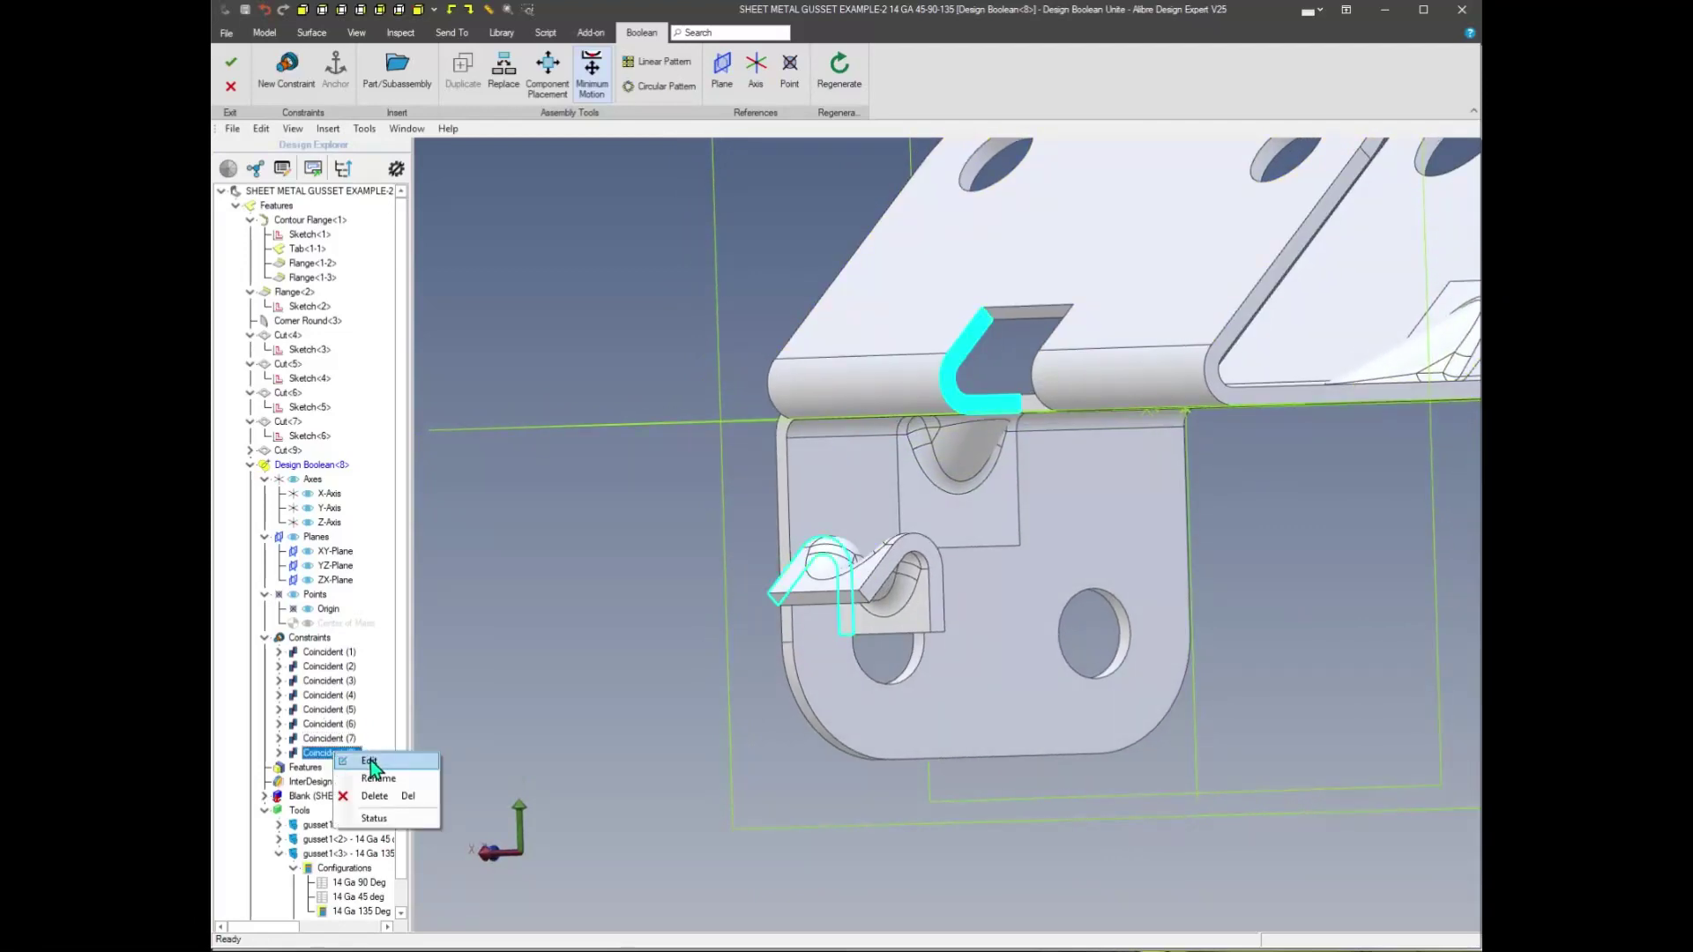
Flip the coincident constraint between the 135 Deg gusset's end face and the notch wall
click(369, 760)
click(467, 315)
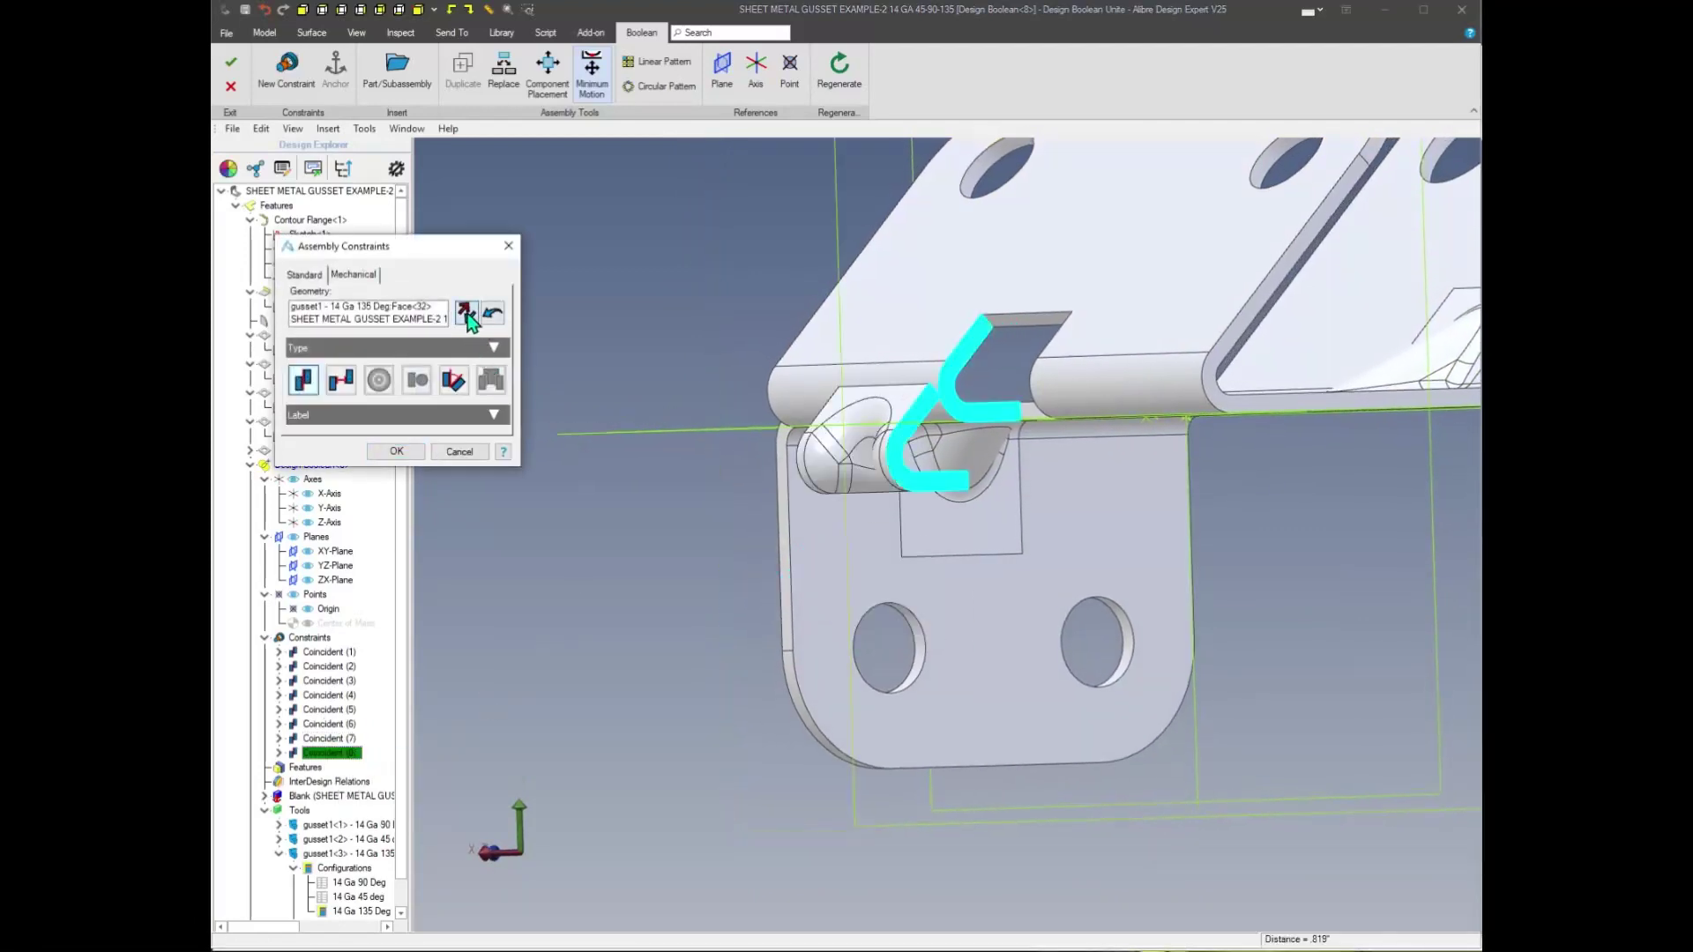
click(395, 451)
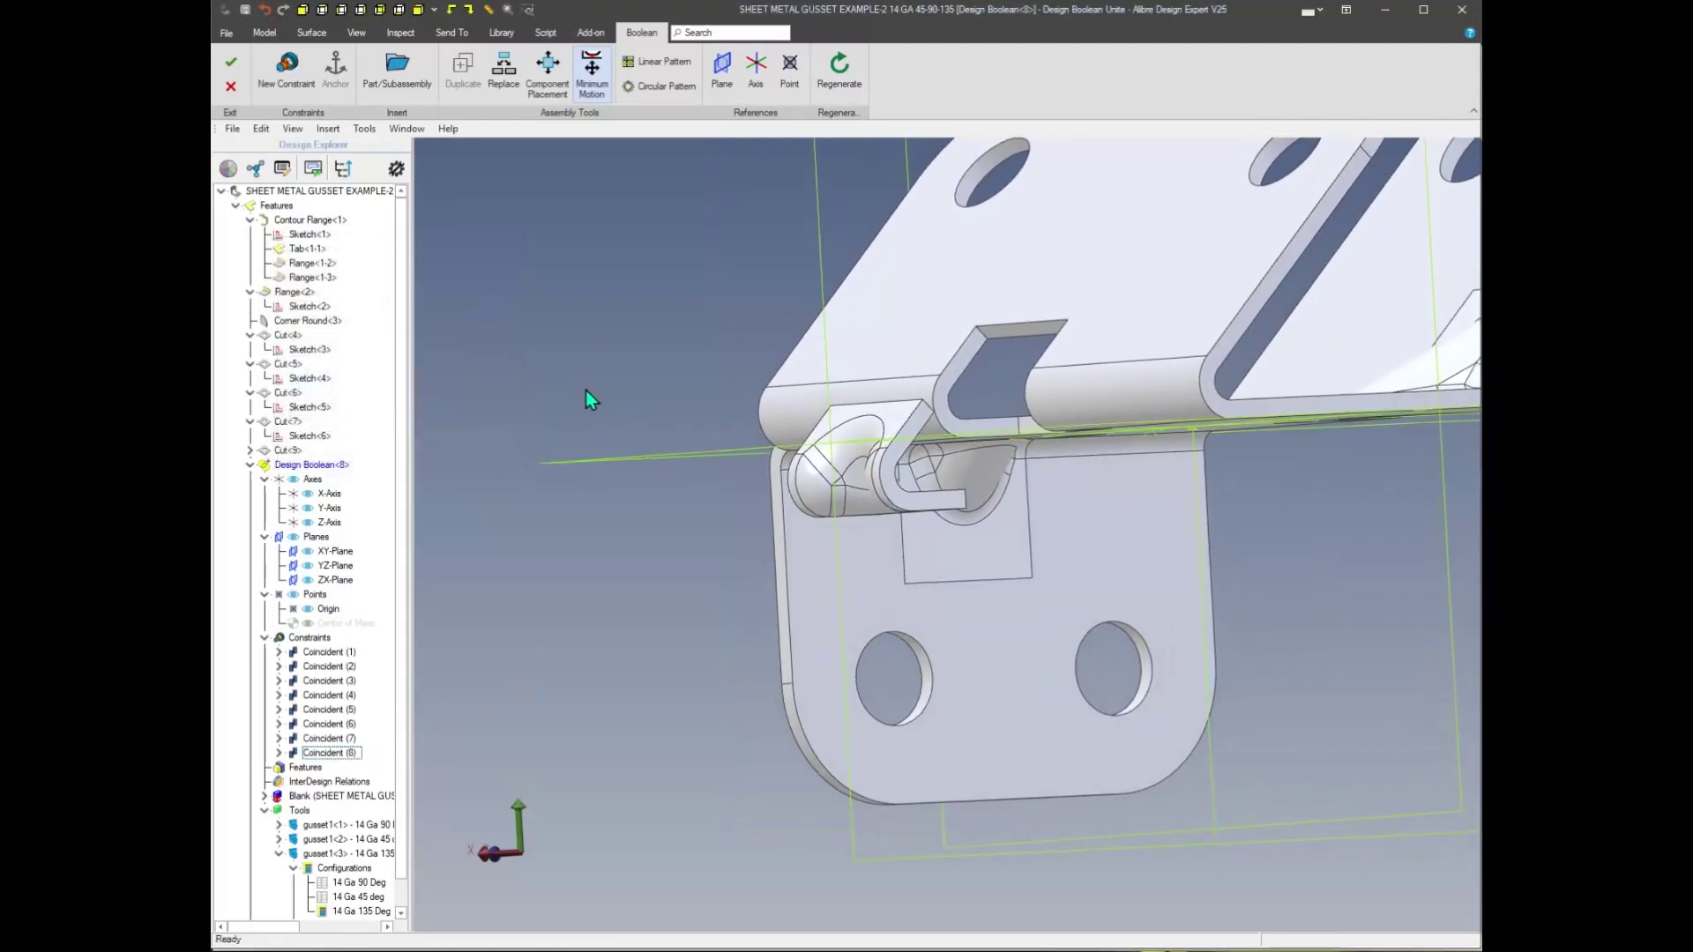
Constrain the 135 Deg gusset's other leg face coincident with the underside of the base plate
click(294, 93)
scroll(866, 565, up, 5)
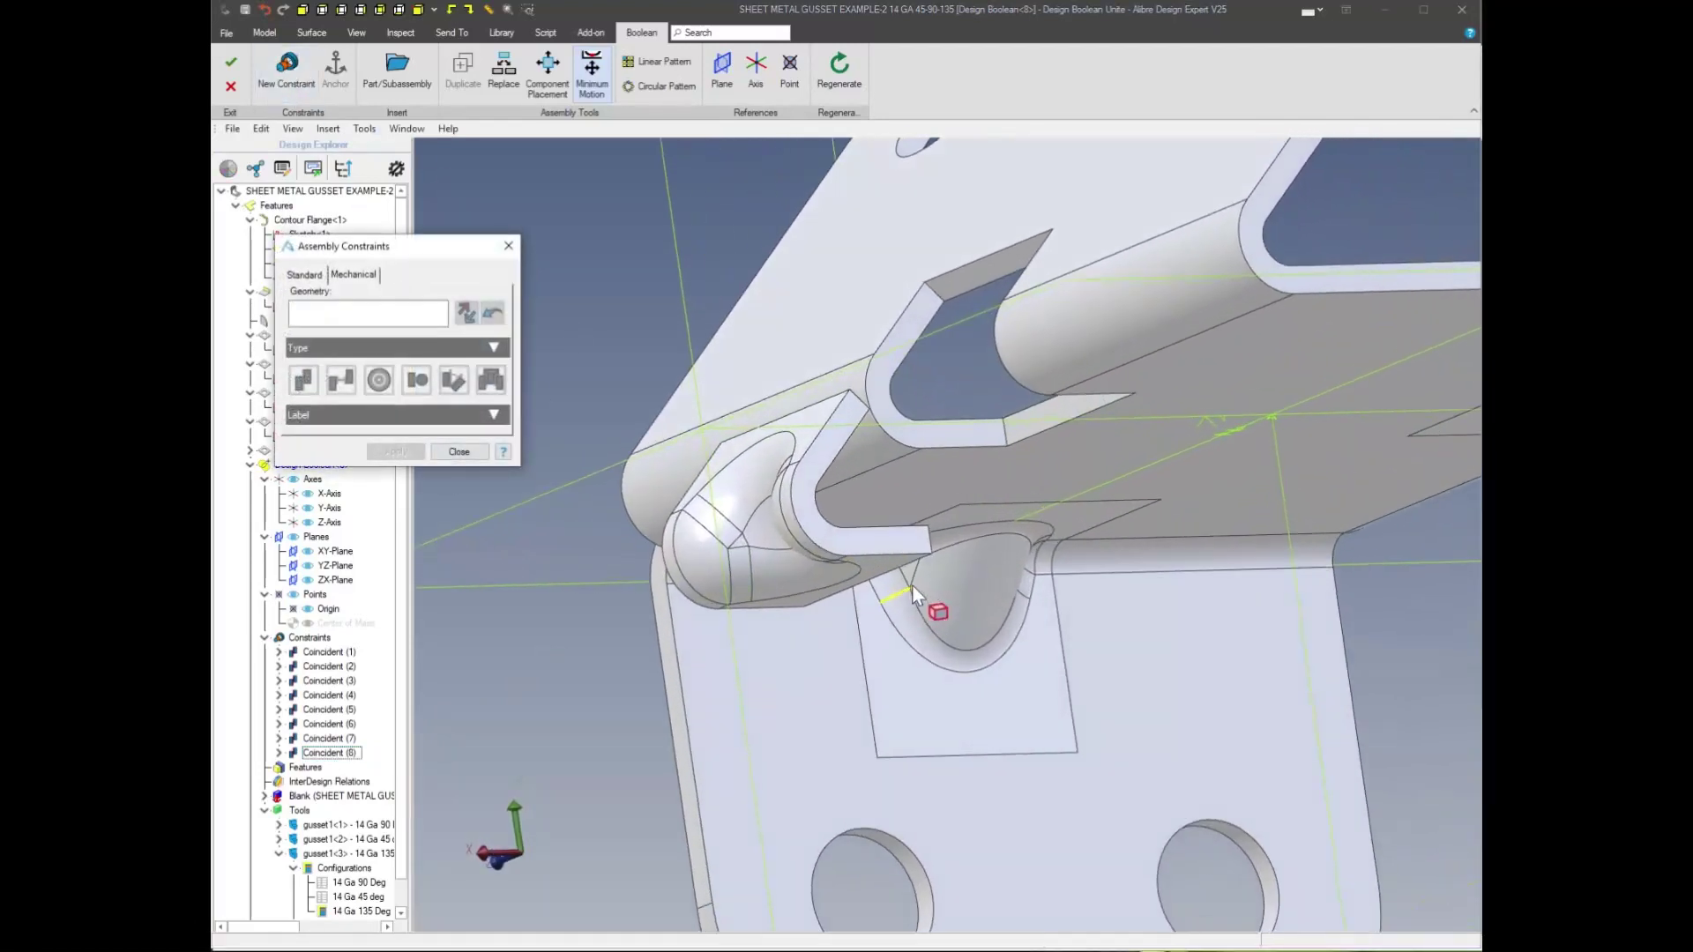
click(866, 565)
scroll(1120, 410, down, 3)
click(1118, 409)
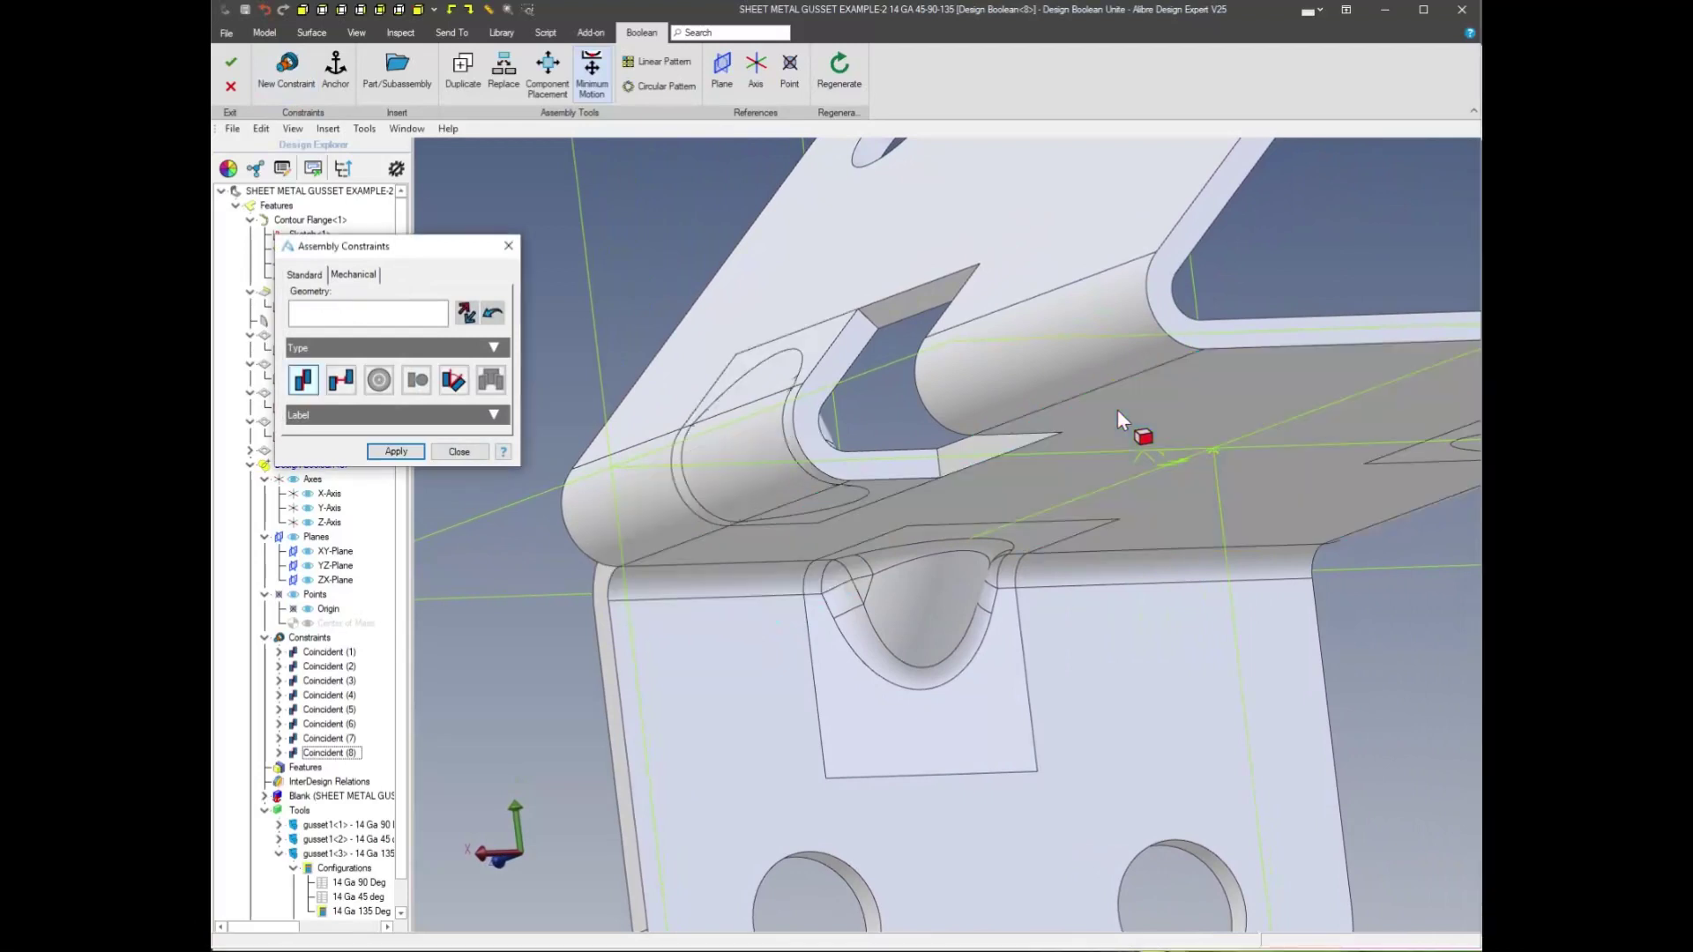
click(411, 452)
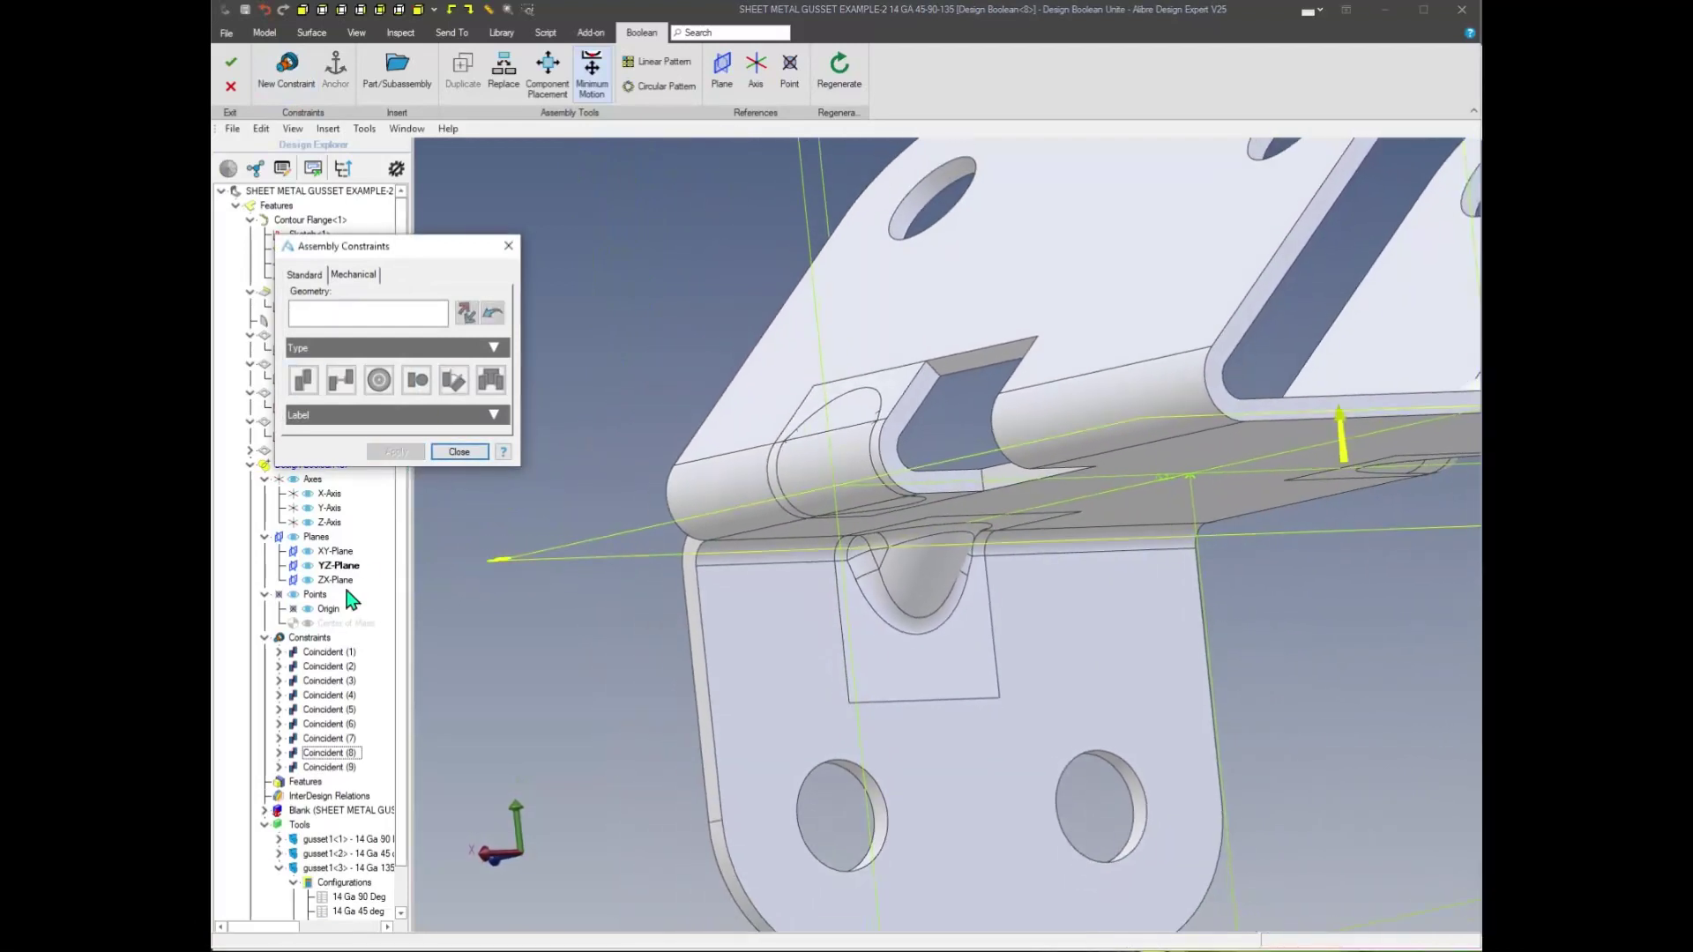
click(465, 453)
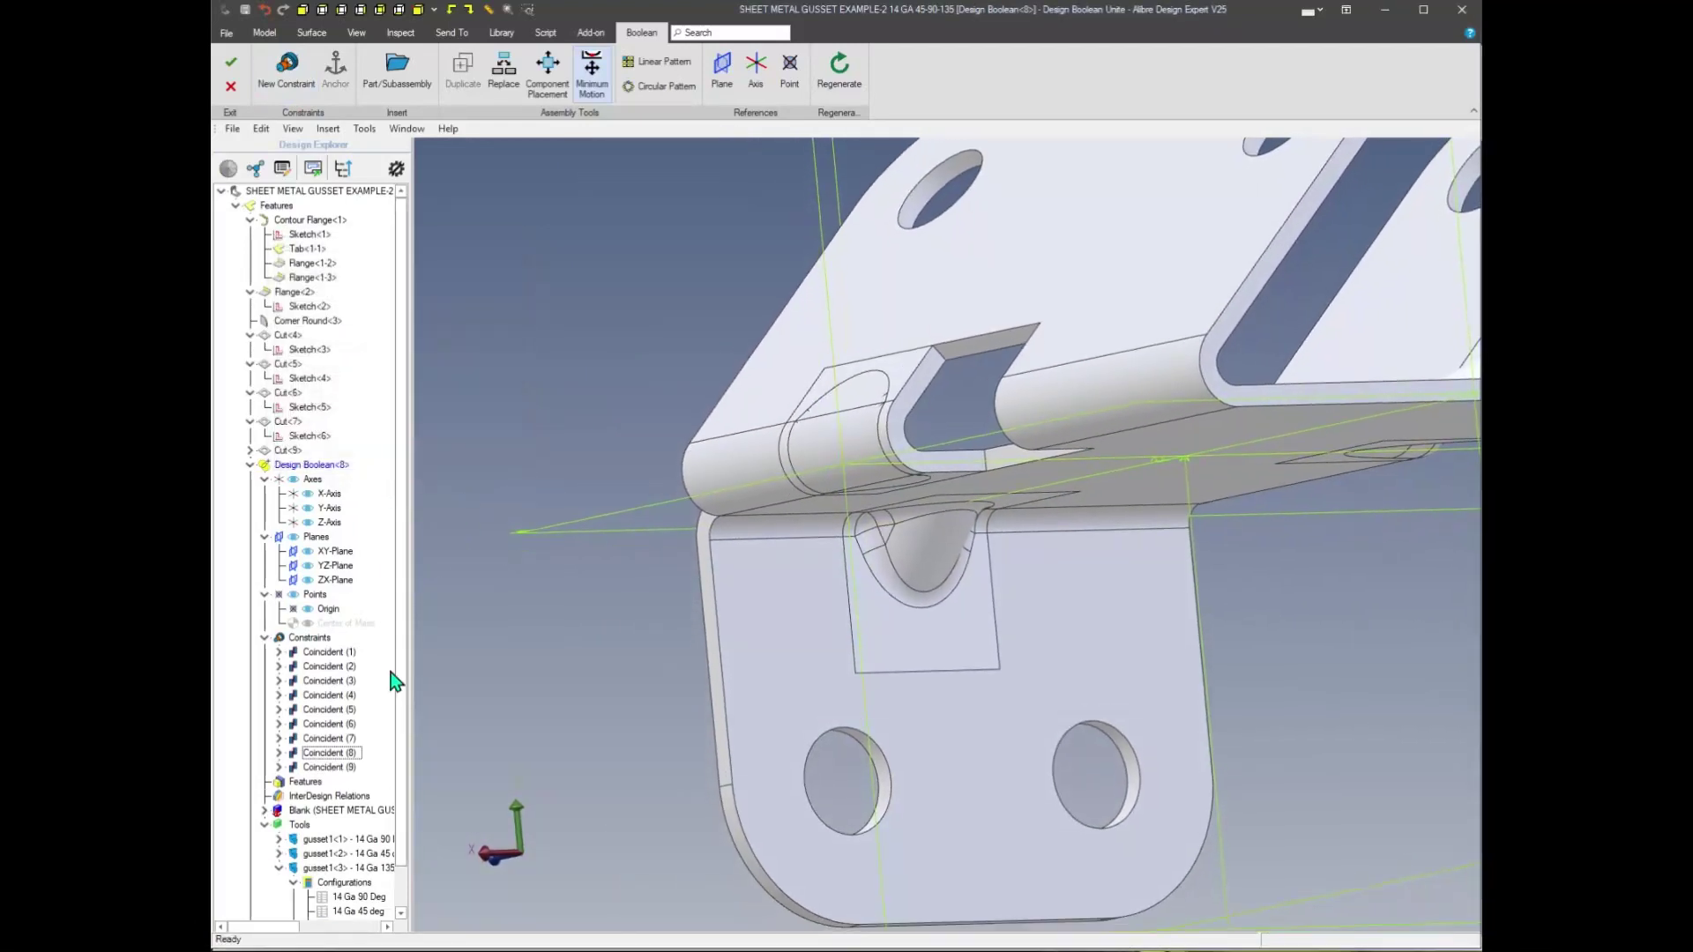
Try flipping the 135 Deg gusset's end-face constraint again and delete that coincident constraint
click(347, 761)
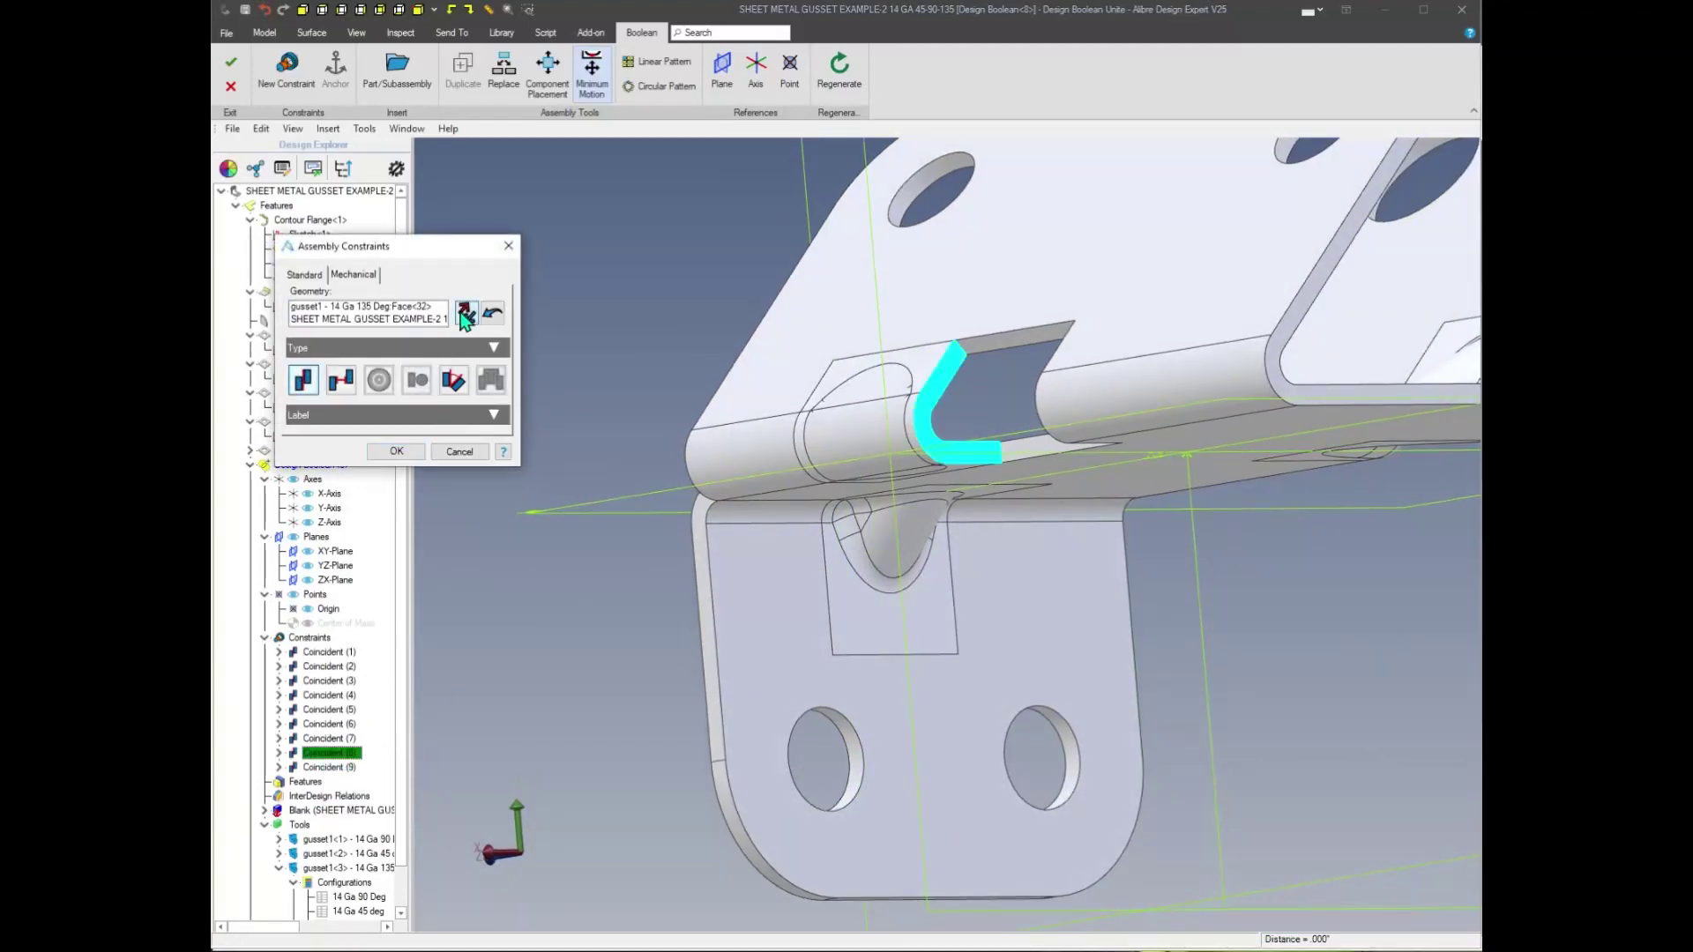
click(418, 451)
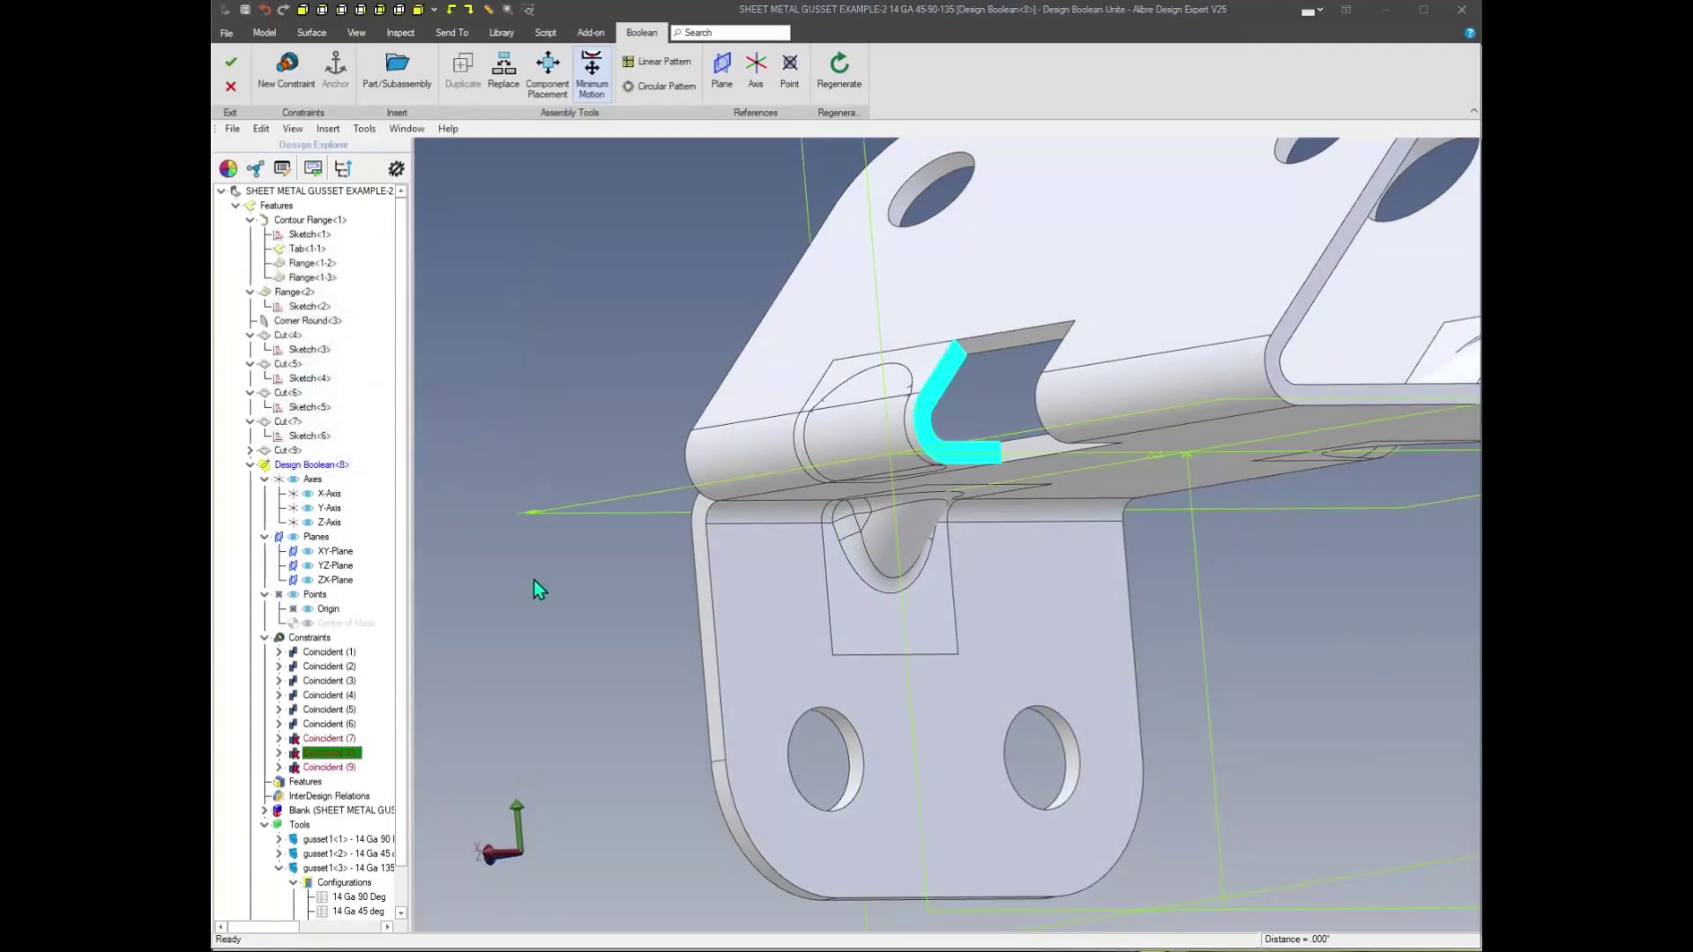
right_click(343, 755)
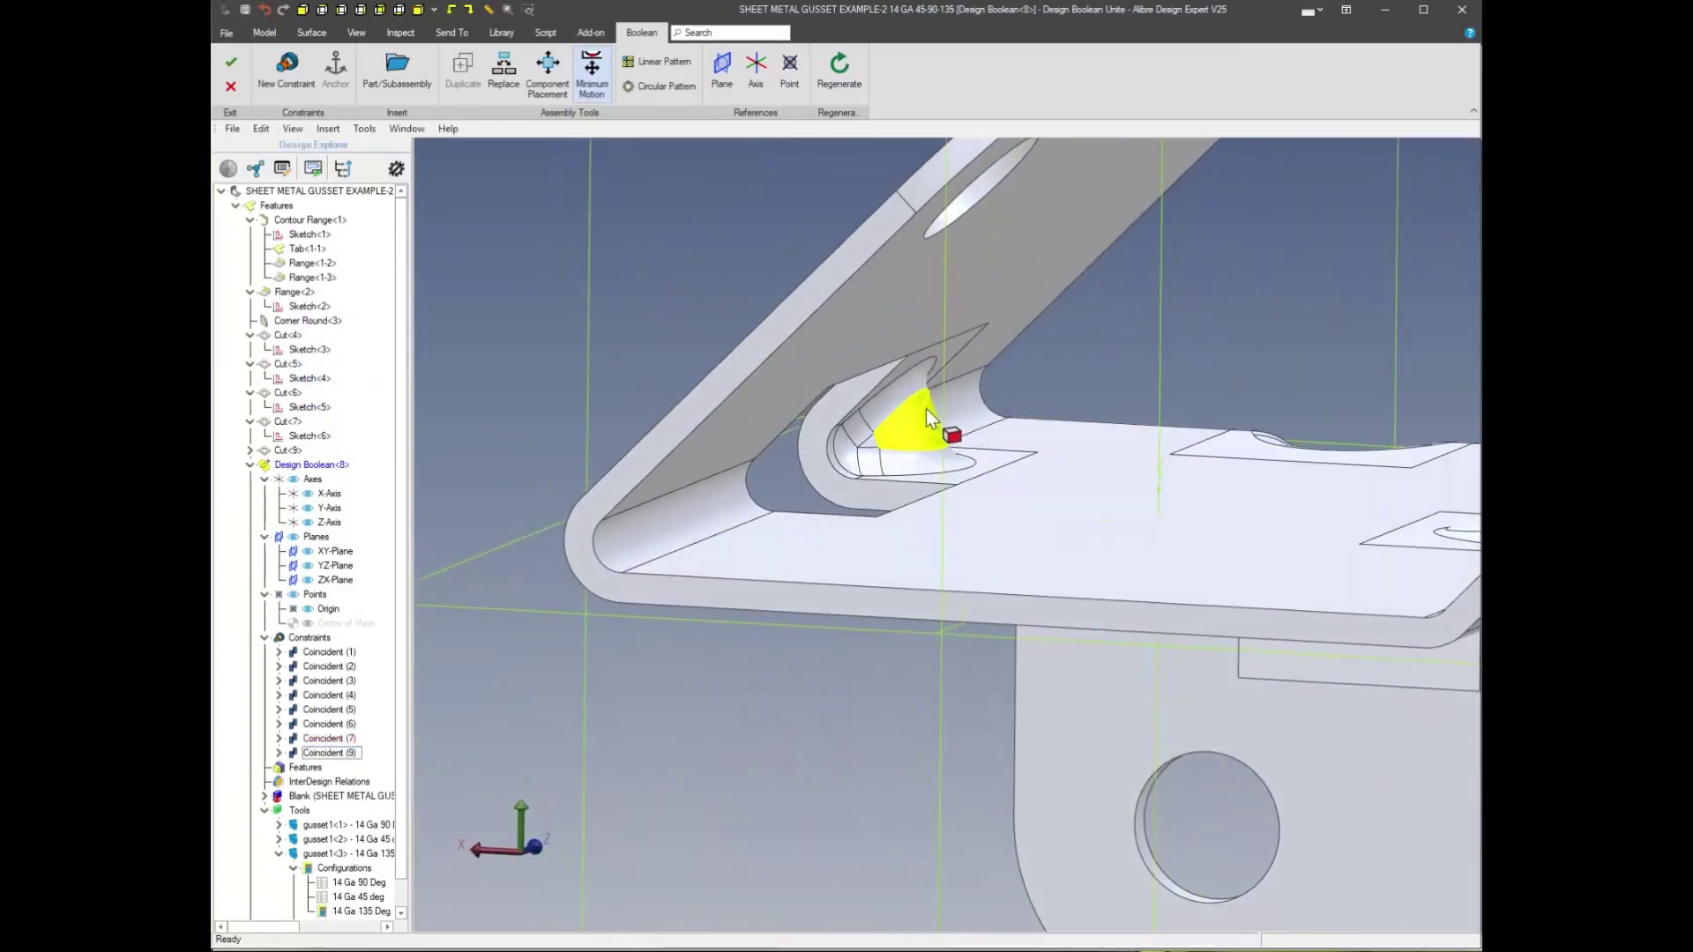
Constrain the 135 Deg gusset's end face coincident with the matching notch wall again and collapse that gusset's entry in the tool list
middle_drag(918, 420, 451, 253)
click(287, 71)
scroll(903, 451, up, 5)
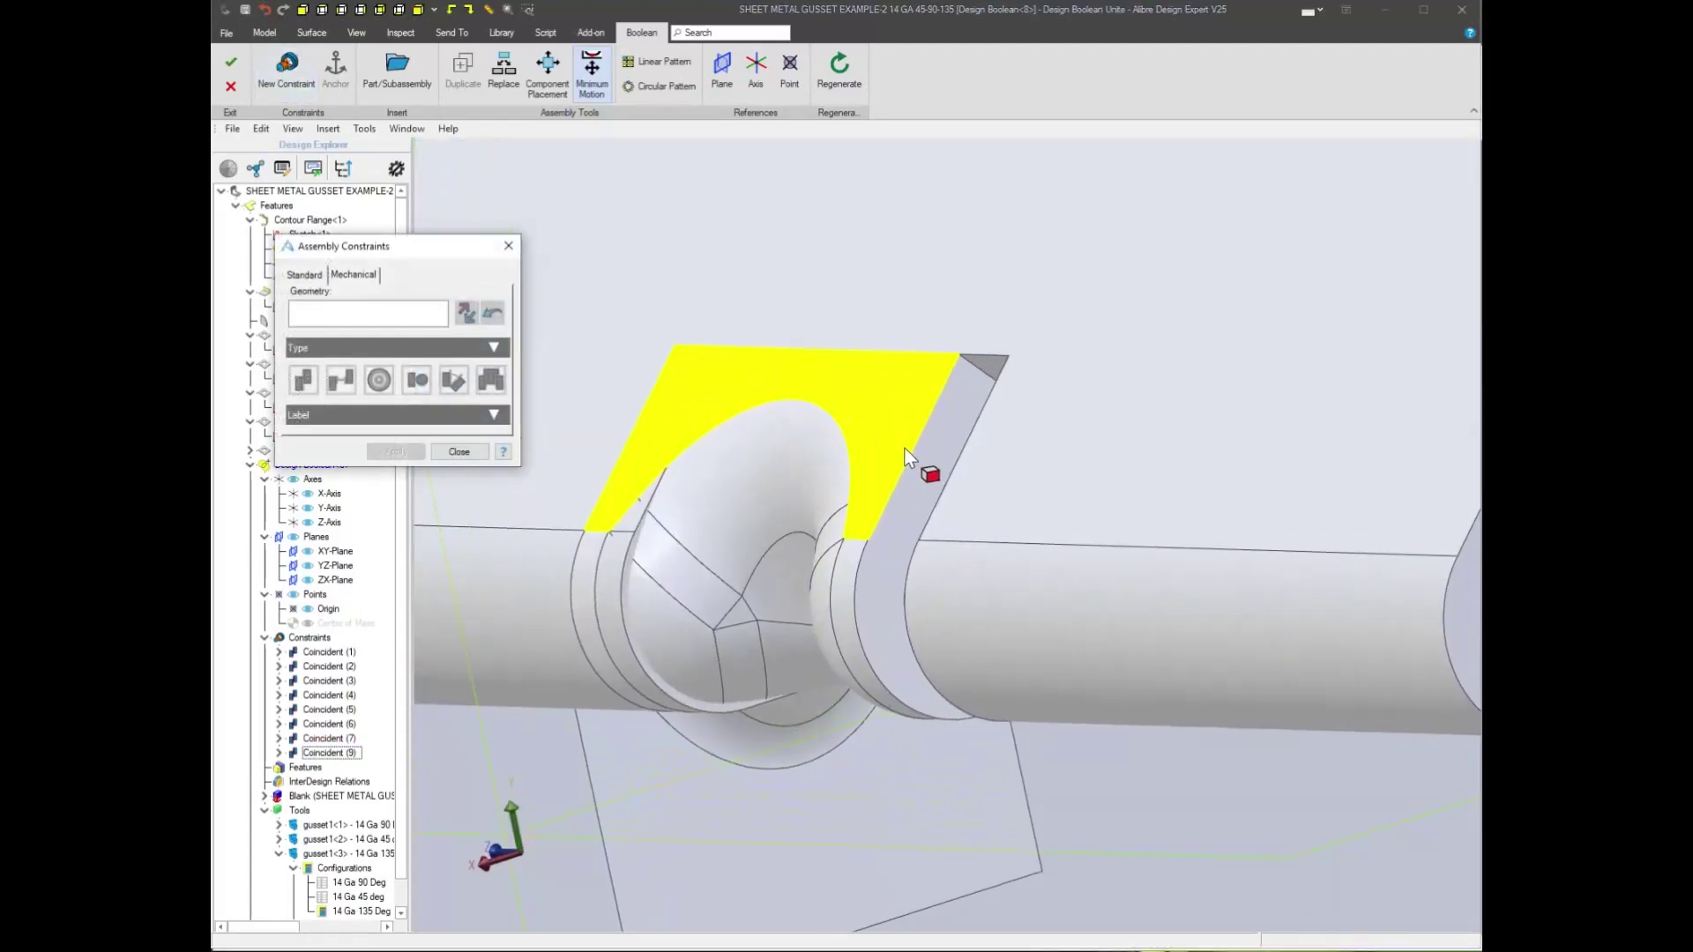
click(936, 435)
middle_drag(936, 436, 926, 545)
click(935, 535)
scroll(635, 381, down, 5)
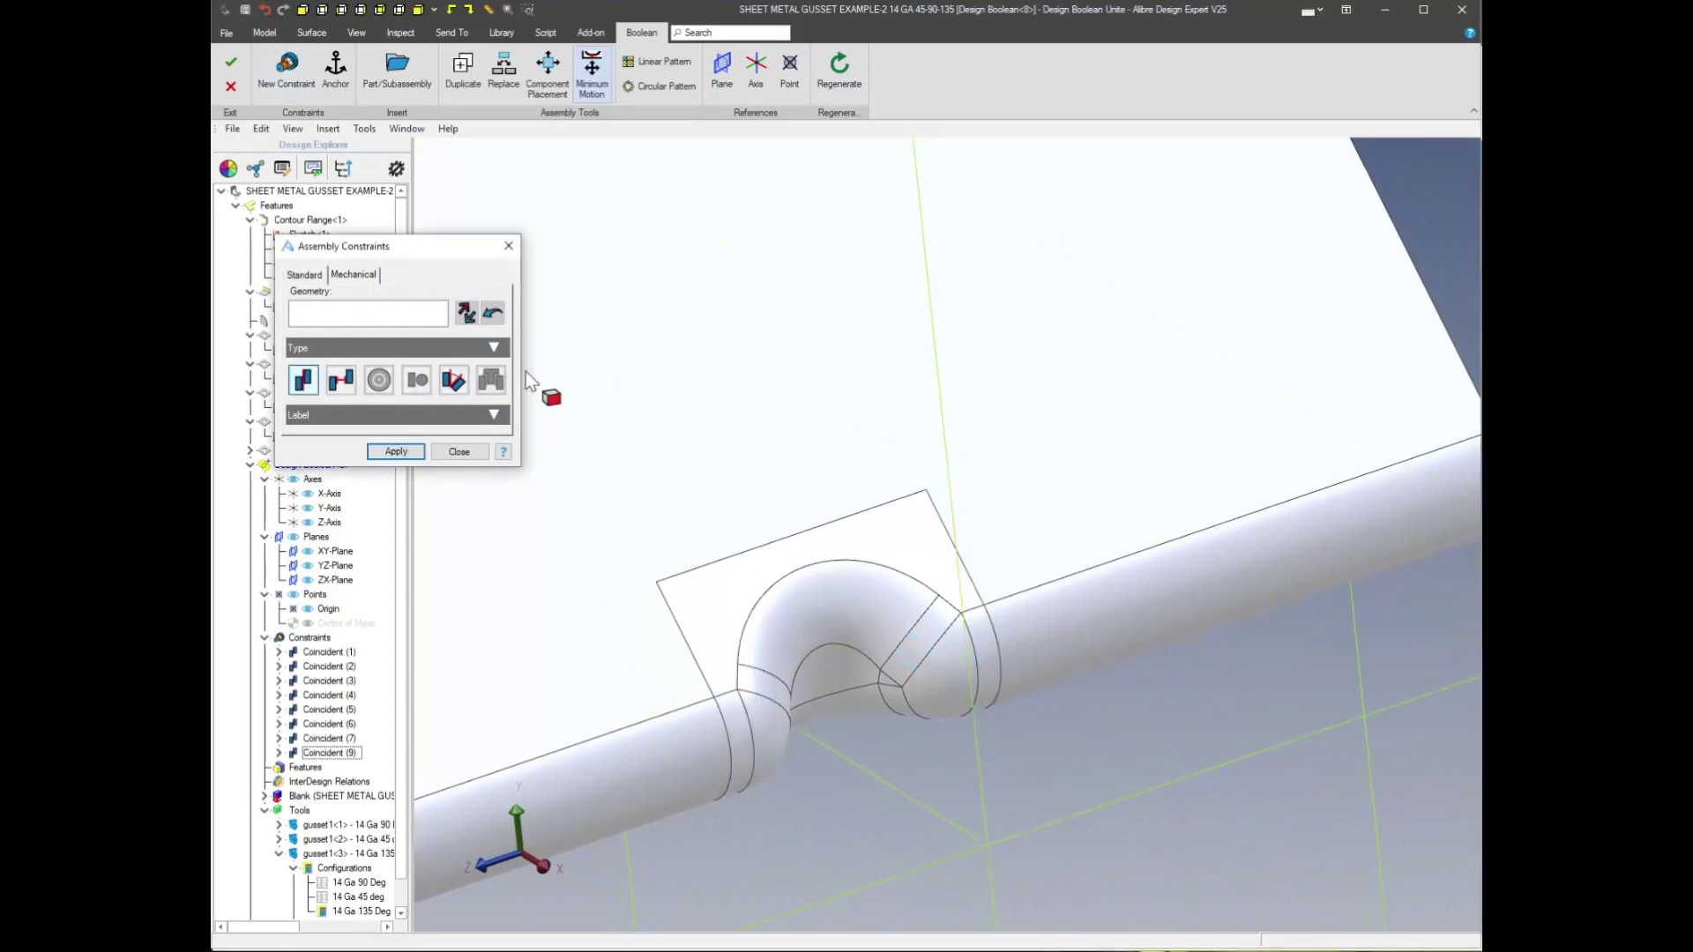
click(397, 452)
click(459, 451)
scroll(1278, 525, down, 5)
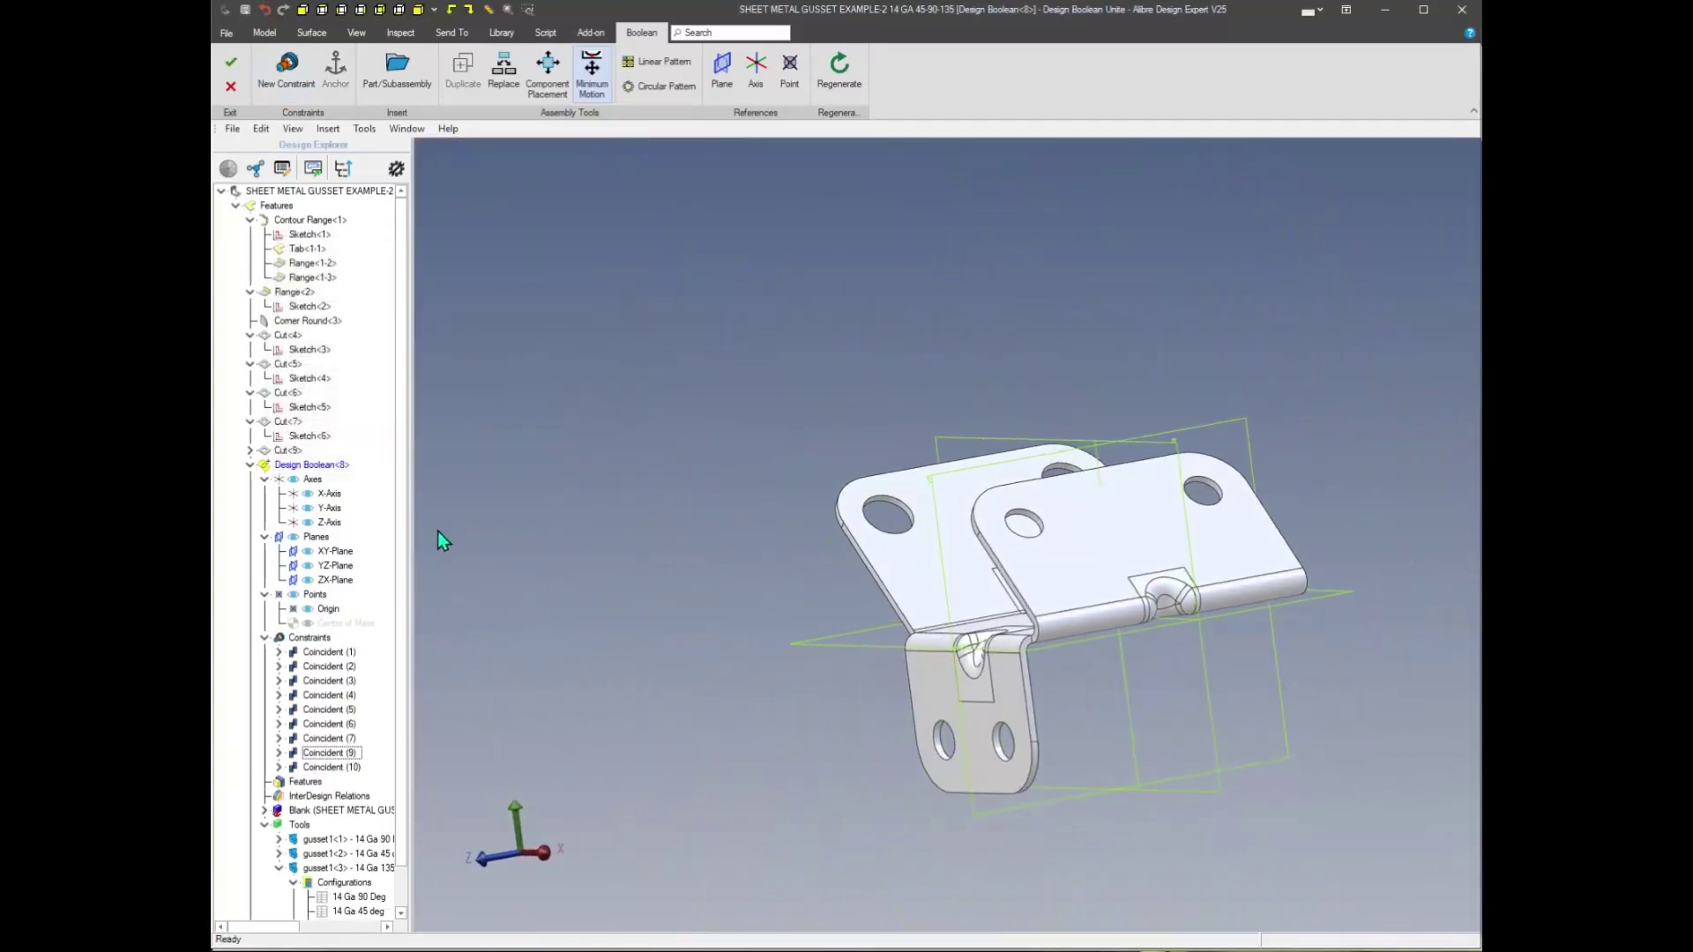
scroll(392, 679, down, 1)
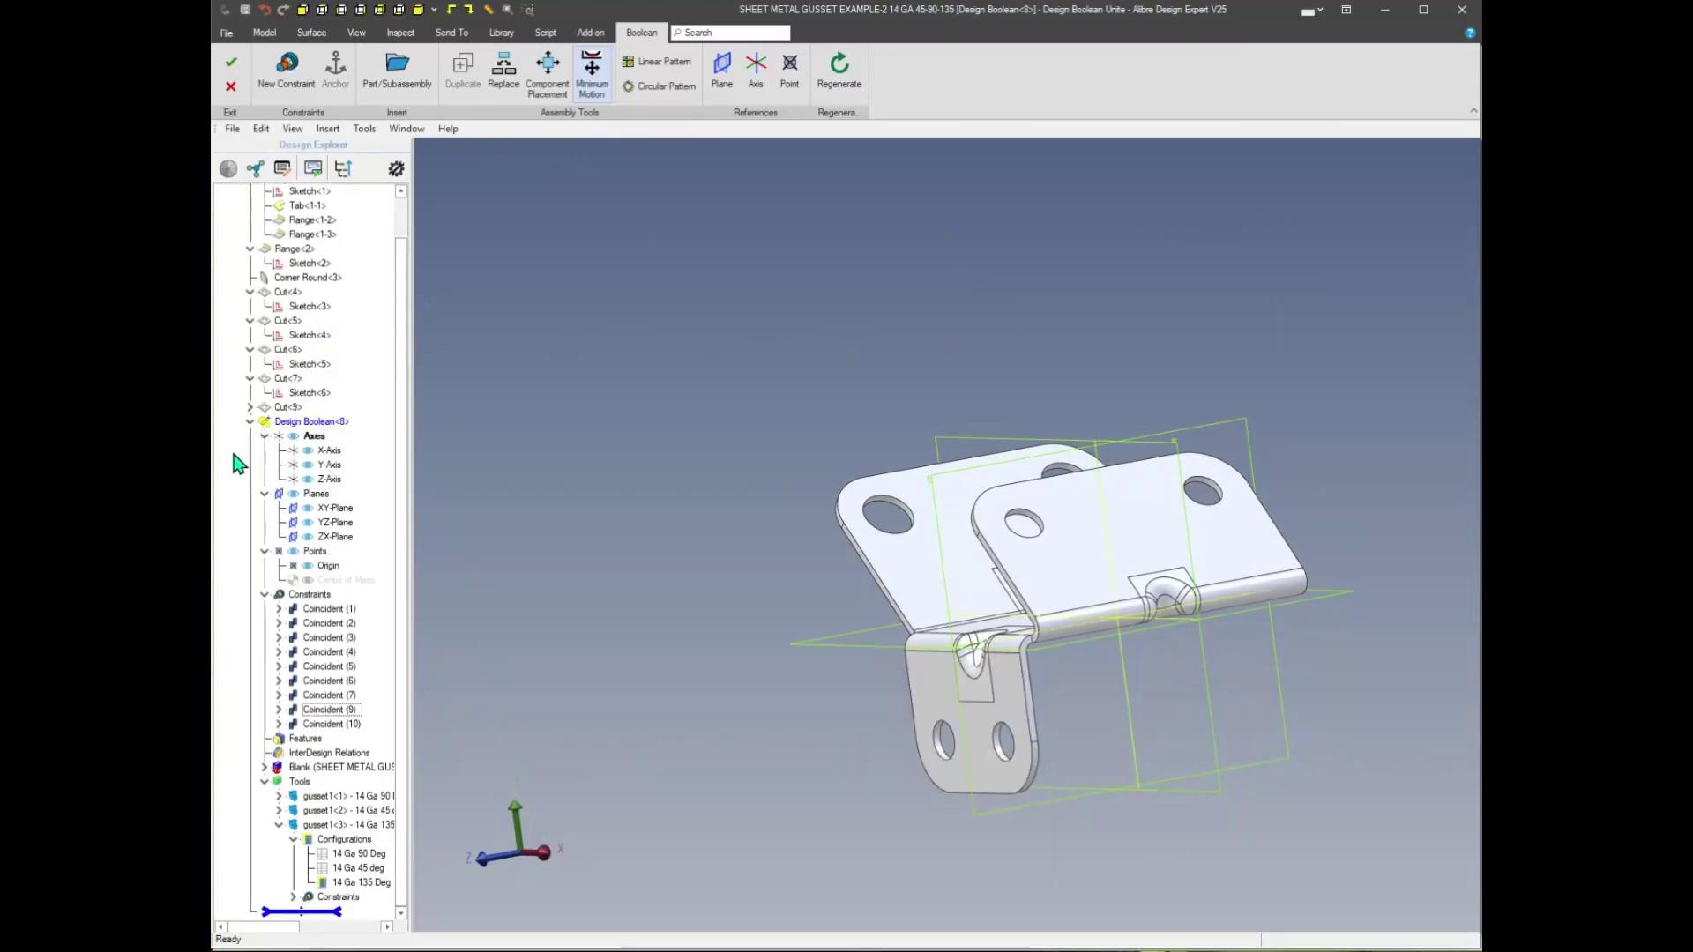
click(279, 826)
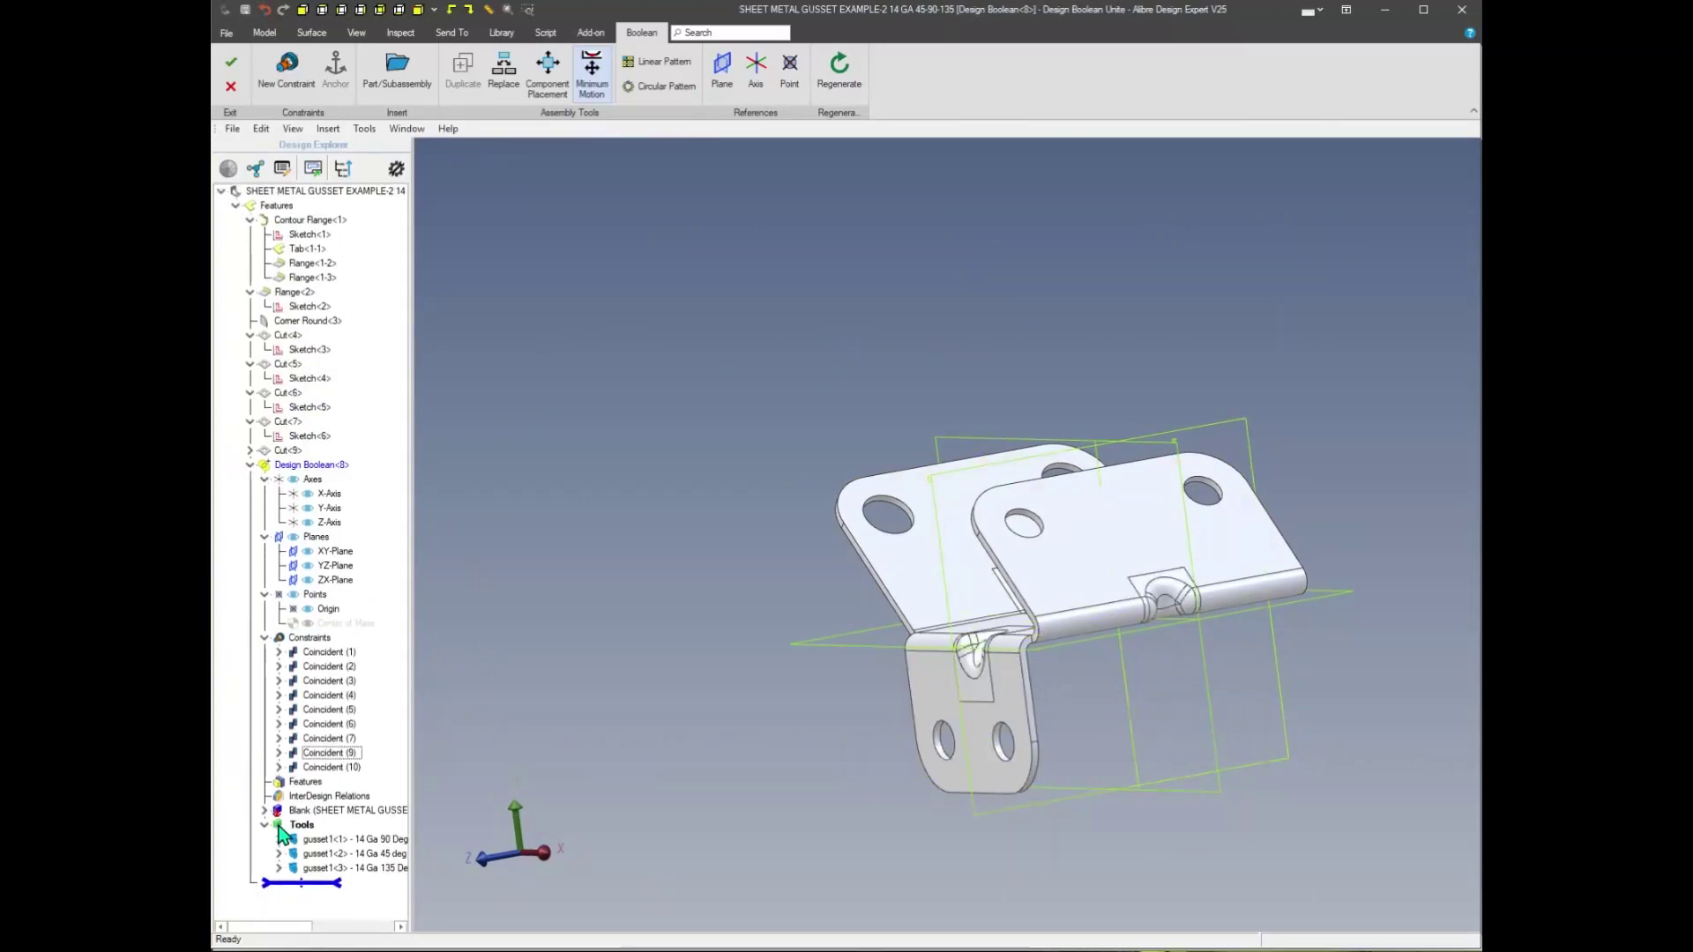